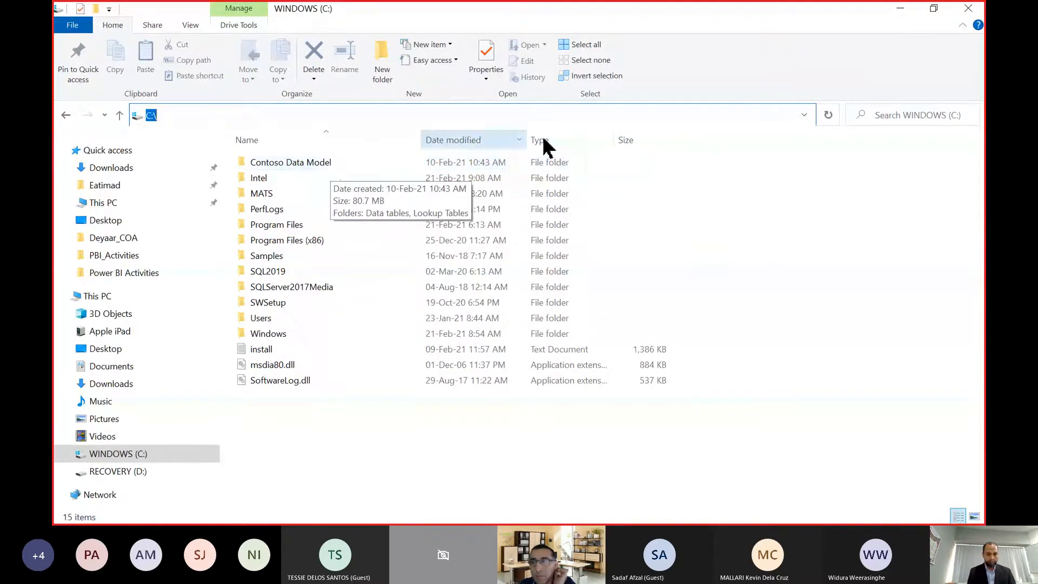
# Restore the C: drive window to a smaller size and arrange it side by side with the PBI_Activities window.
pyautogui.click(933, 9)
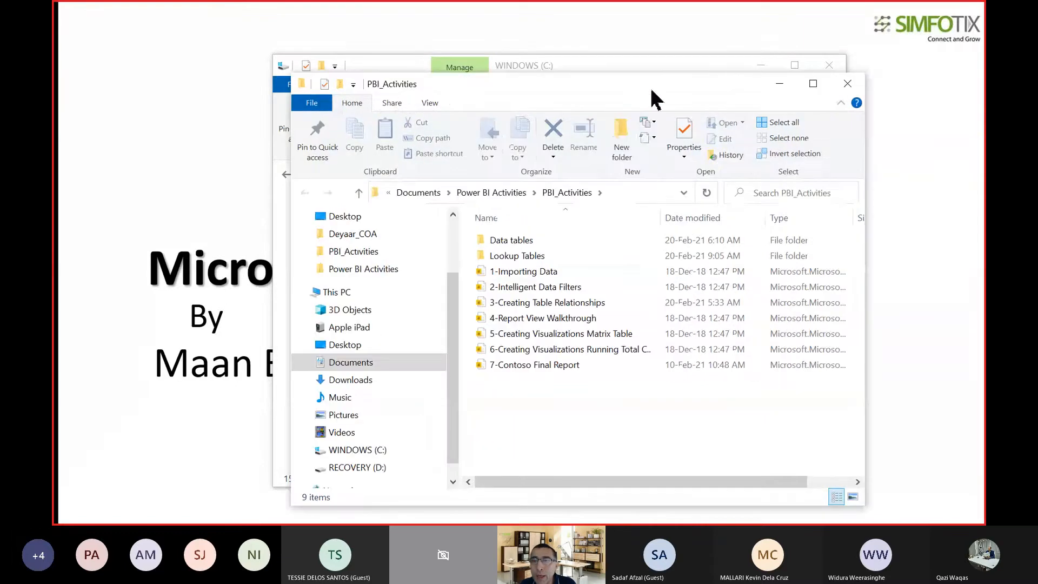
pyautogui.moveTo(646, 92); pyautogui.dragTo(879, 76)
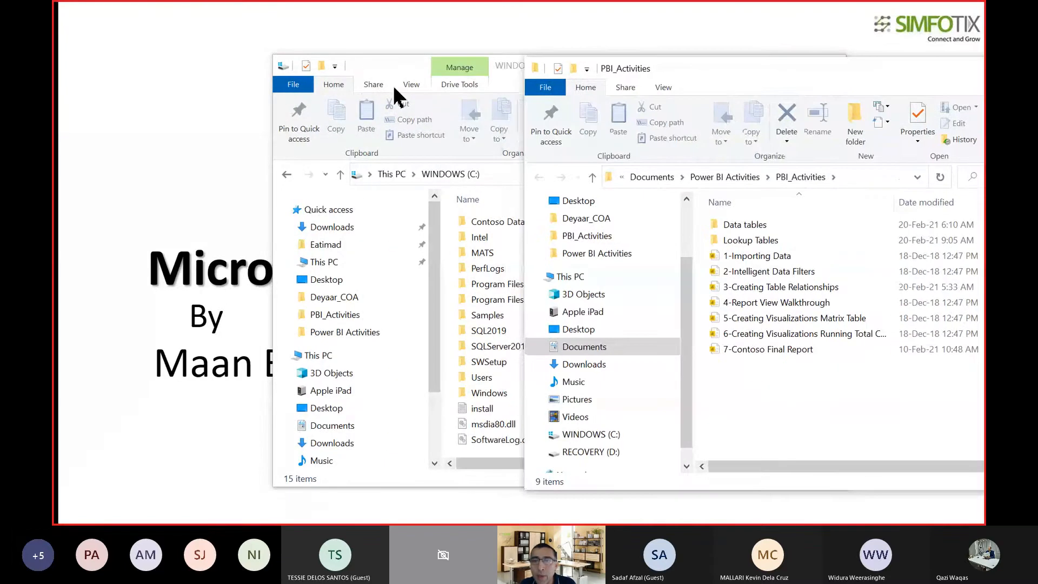
pyautogui.moveTo(385, 72); pyautogui.dragTo(227, 61)
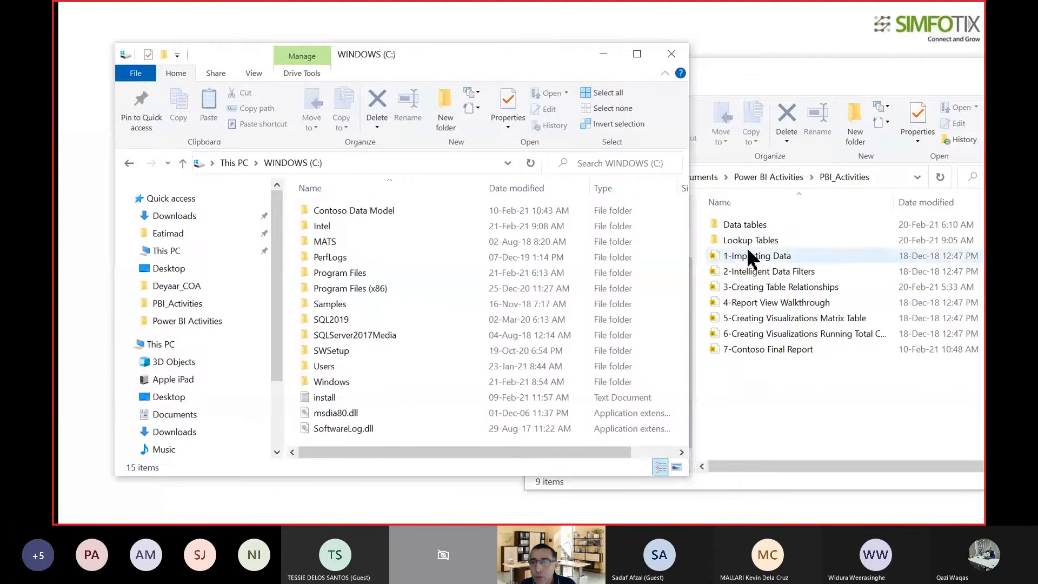
pyautogui.moveTo(694, 207); pyautogui.dragTo(512, 368)
pyautogui.moveTo(741, 78); pyautogui.dragTo(698, 60)
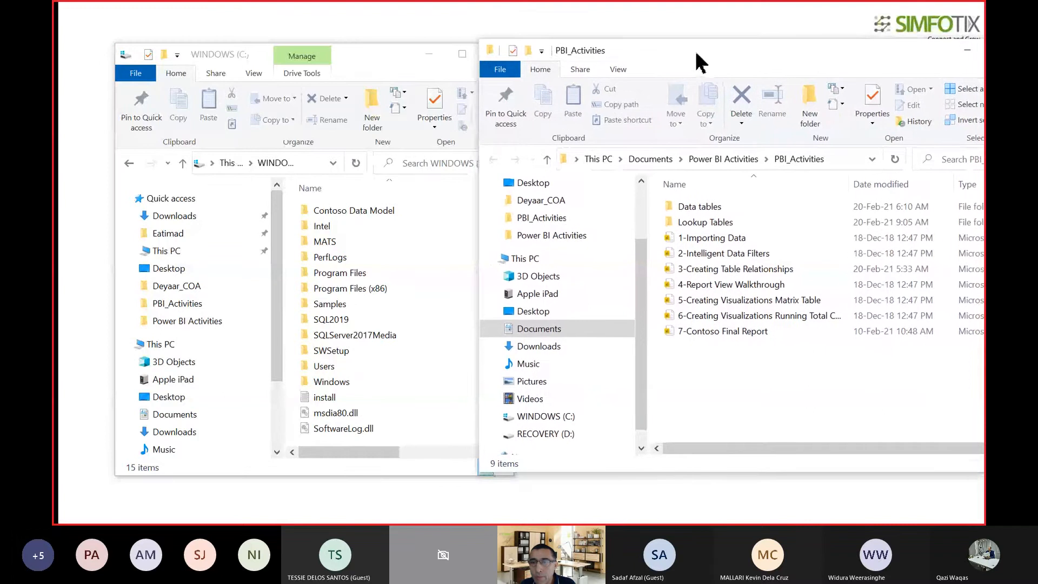
# Compare the Data tables and Lookup Tables folders in PBI_Activities with the contents of Contoso Data Model on C:, returning to the drive root.
pyautogui.click(724, 211)
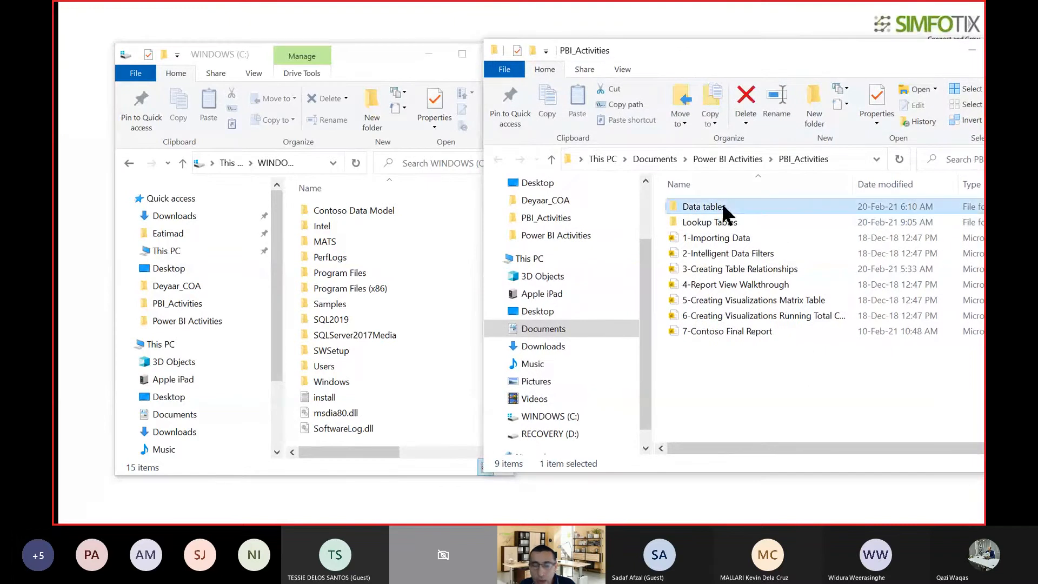
pyautogui.keyDown('ctrl'); pyautogui.click(722, 224); pyautogui.keyUp('ctrl')
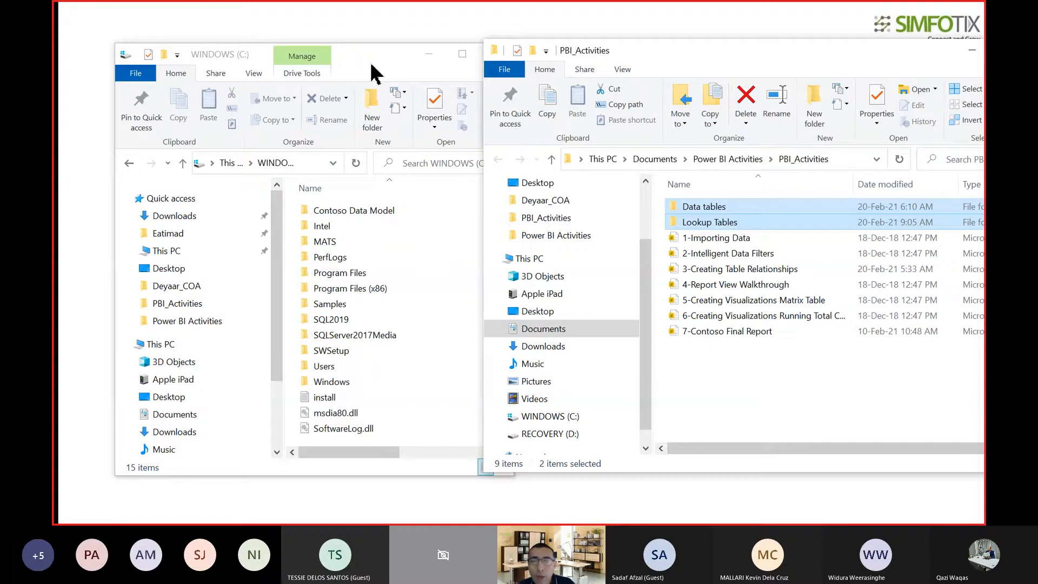
pyautogui.click(384, 242)
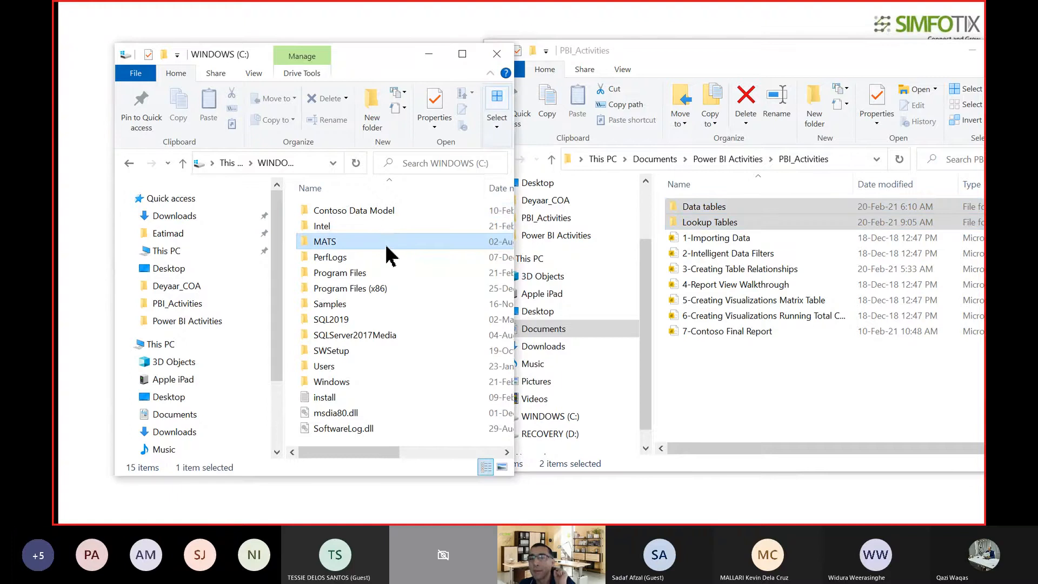
pyautogui.click(372, 211)
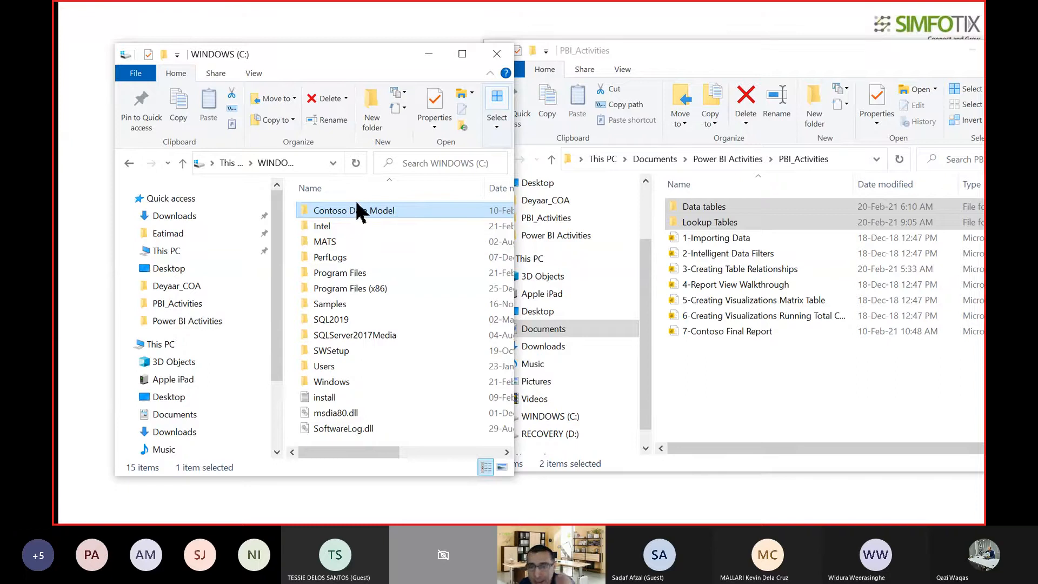
pyautogui.doubleClick(359, 214)
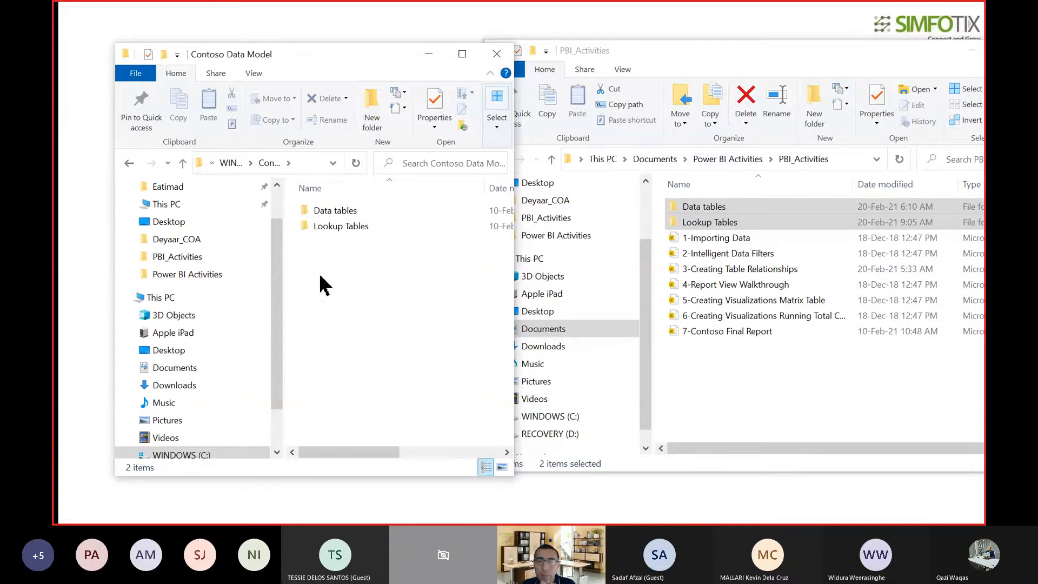
pyautogui.click(709, 361)
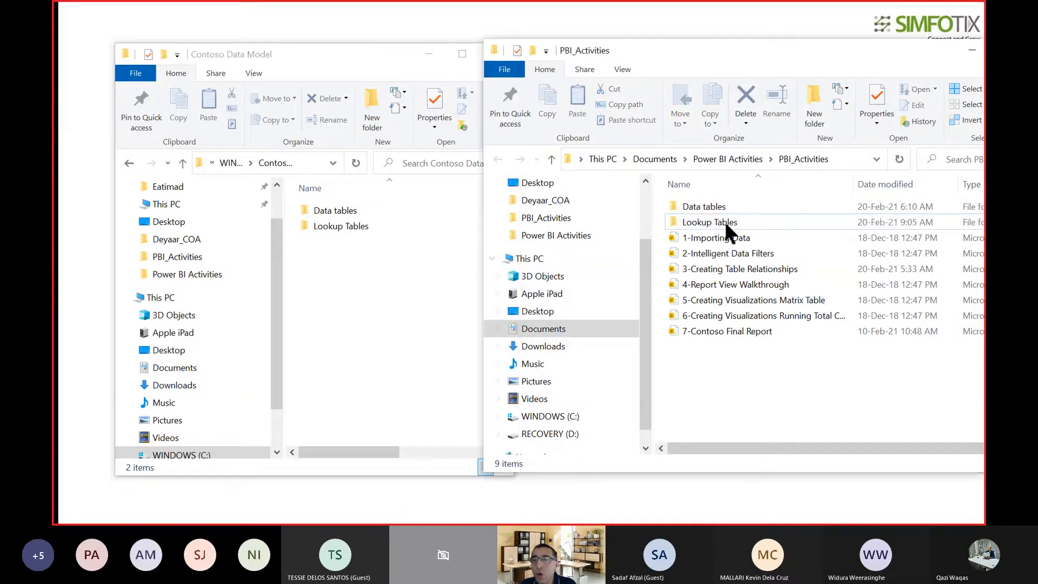
pyautogui.click(399, 252)
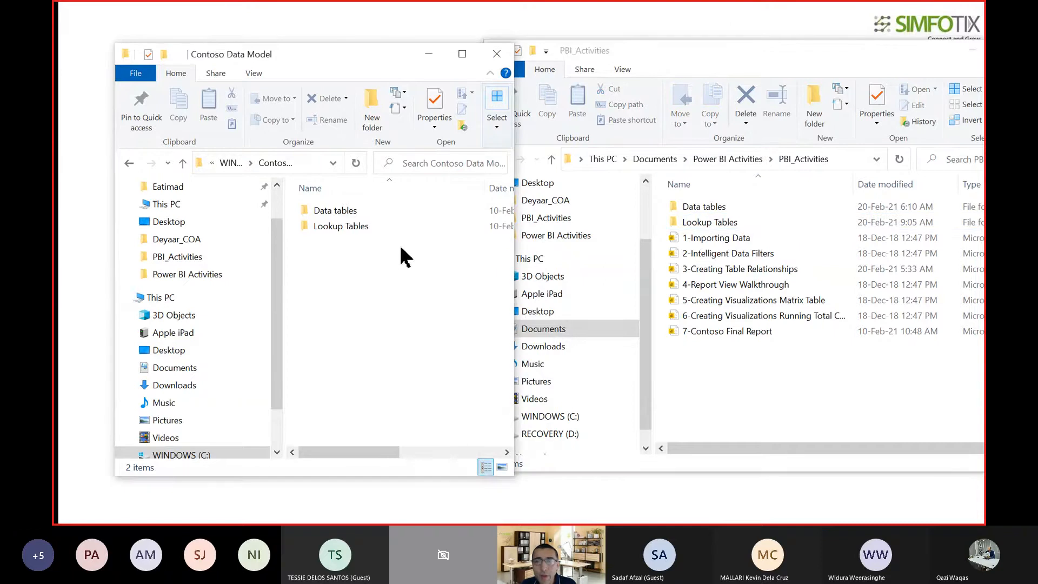
pyautogui.click(182, 162)
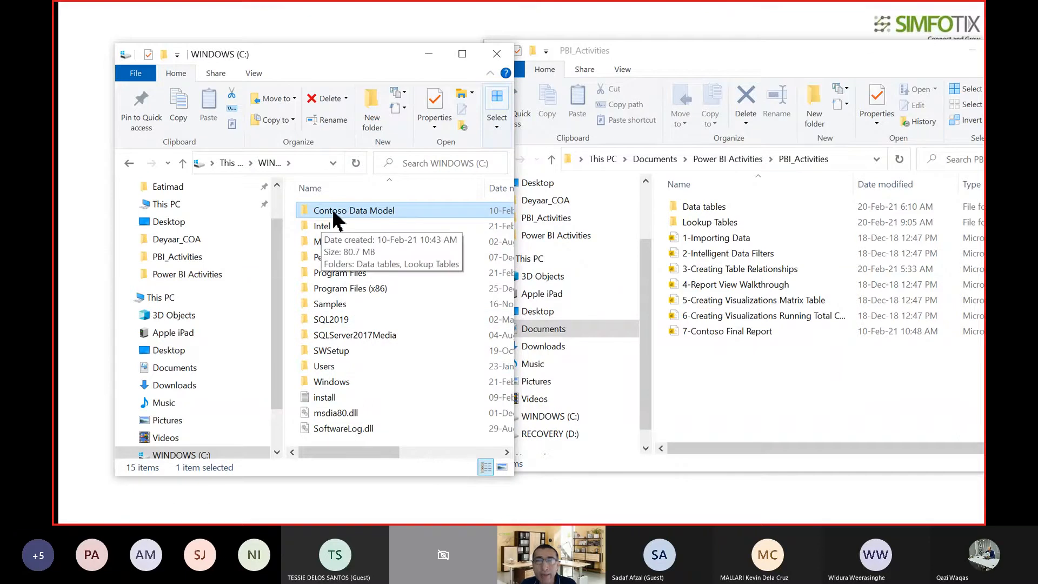
# Look inside the Data tables folder of PBI_Activities, return to its parent, and select Data tables together with Lookup Tables.
pyautogui.click(702, 204)
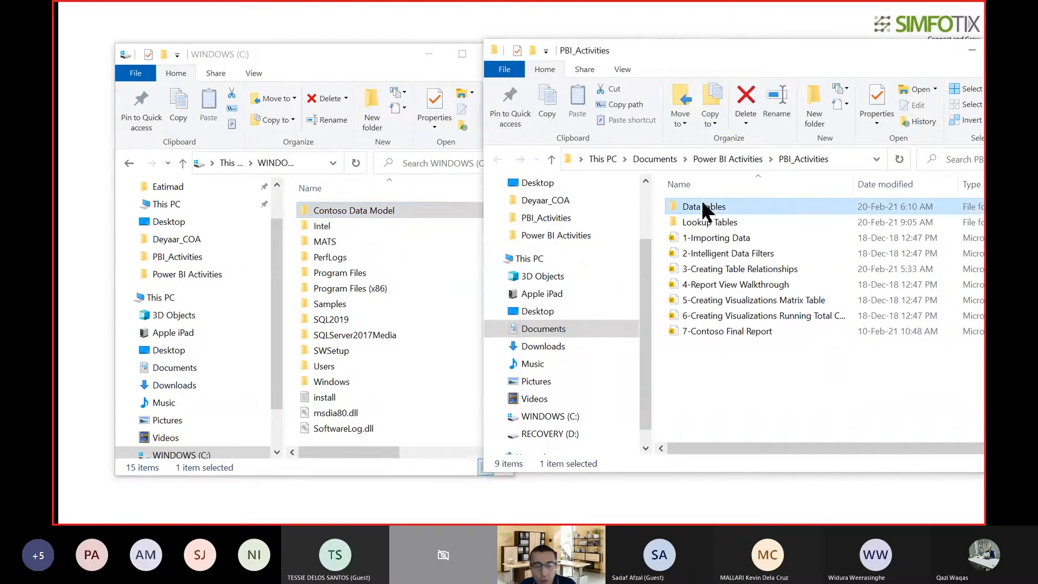
pyautogui.keyDown('ctrl'); pyautogui.click(701, 225); pyautogui.keyUp('ctrl')
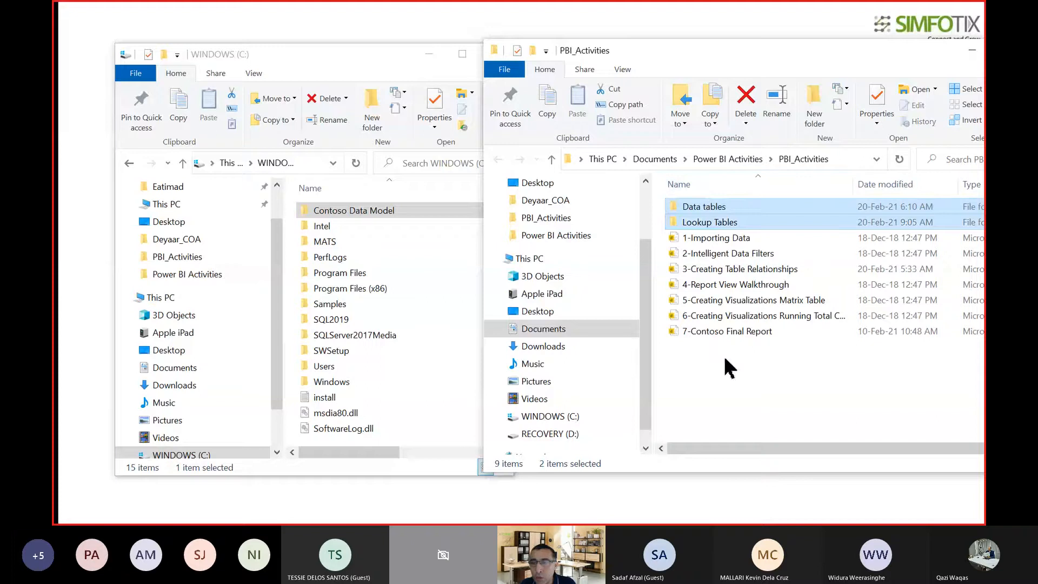
pyautogui.click(727, 331)
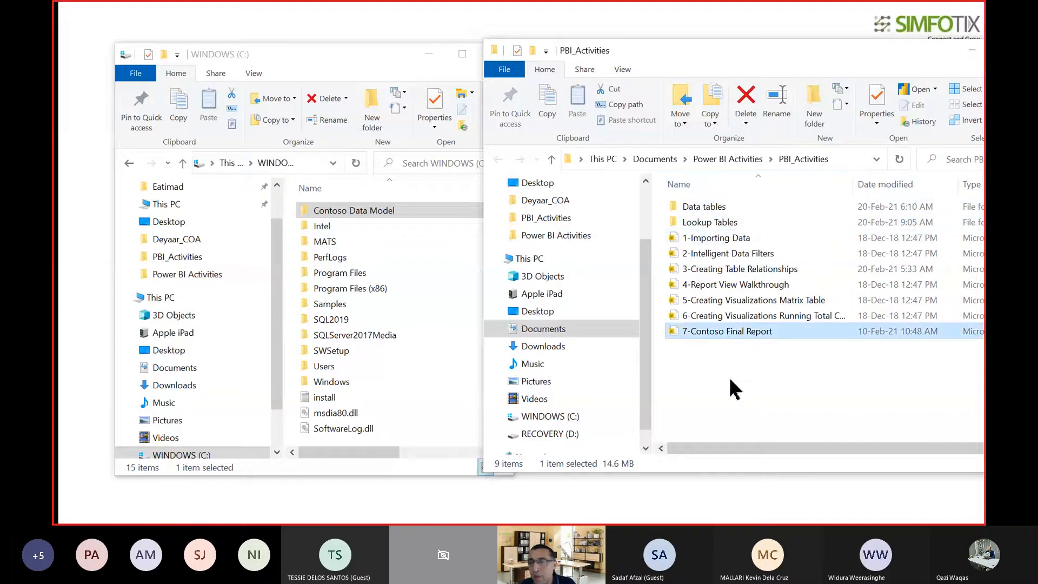
pyautogui.click(702, 206)
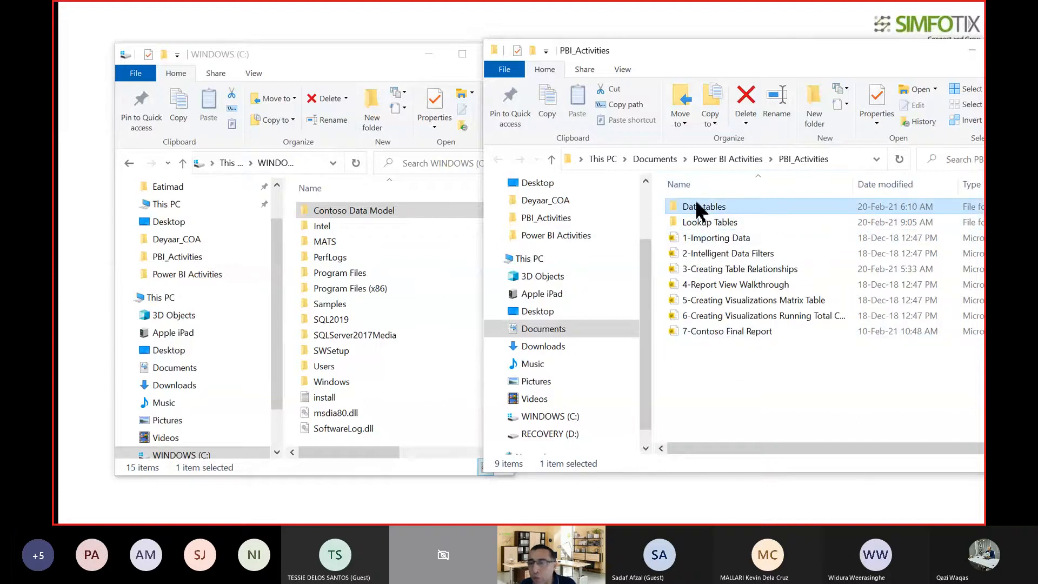
pyautogui.doubleClick(700, 209)
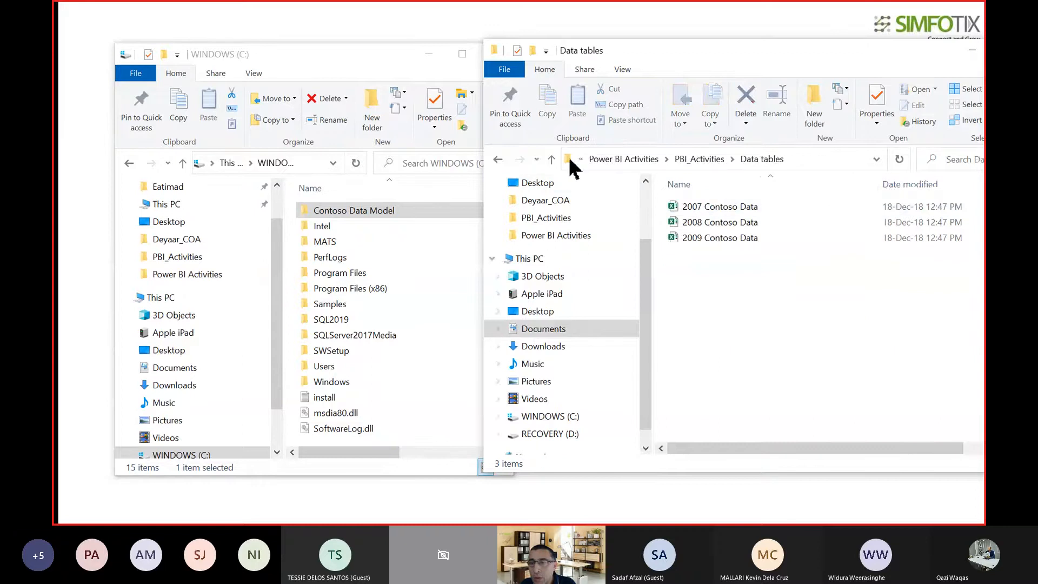
pyautogui.click(551, 159)
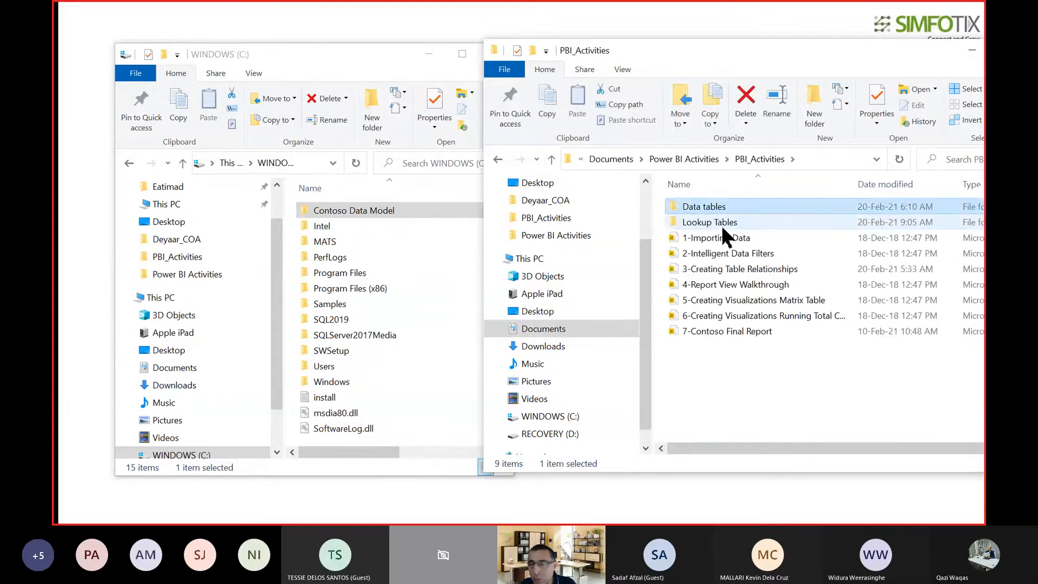
pyautogui.click(721, 224)
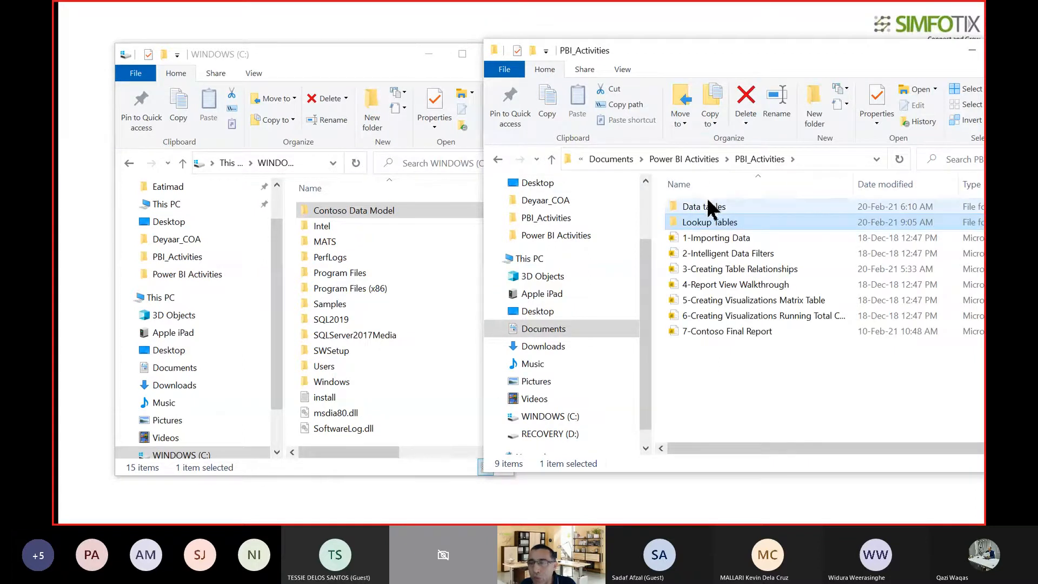
pyautogui.keyDown('ctrl'); pyautogui.click(706, 205); pyautogui.keyUp('ctrl')
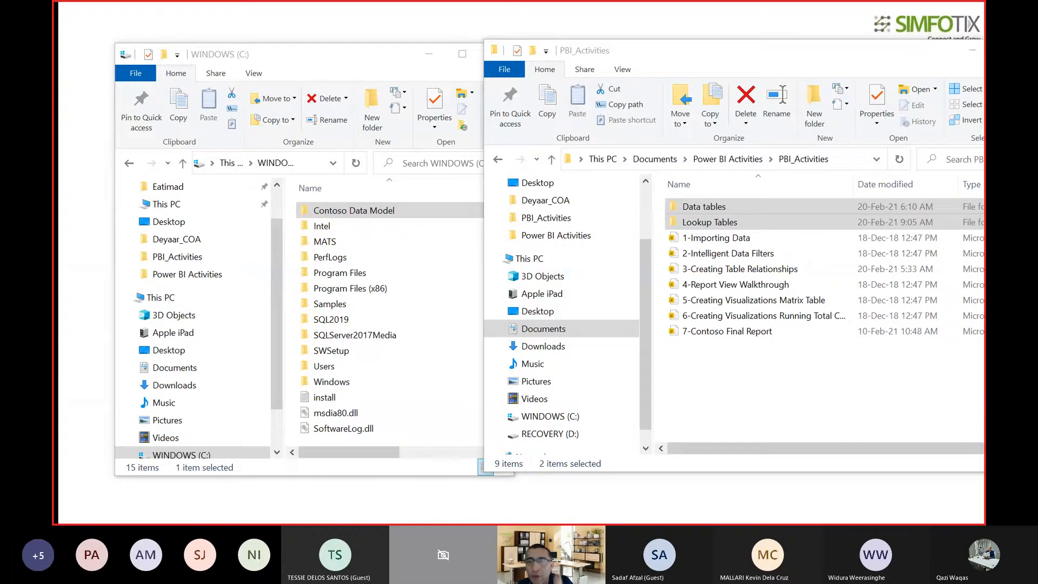
# Maximize the C: drive window to view its full path and the Contoso Data Model folder, and restore its size.
pyautogui.hscroll(1, 811, 299)
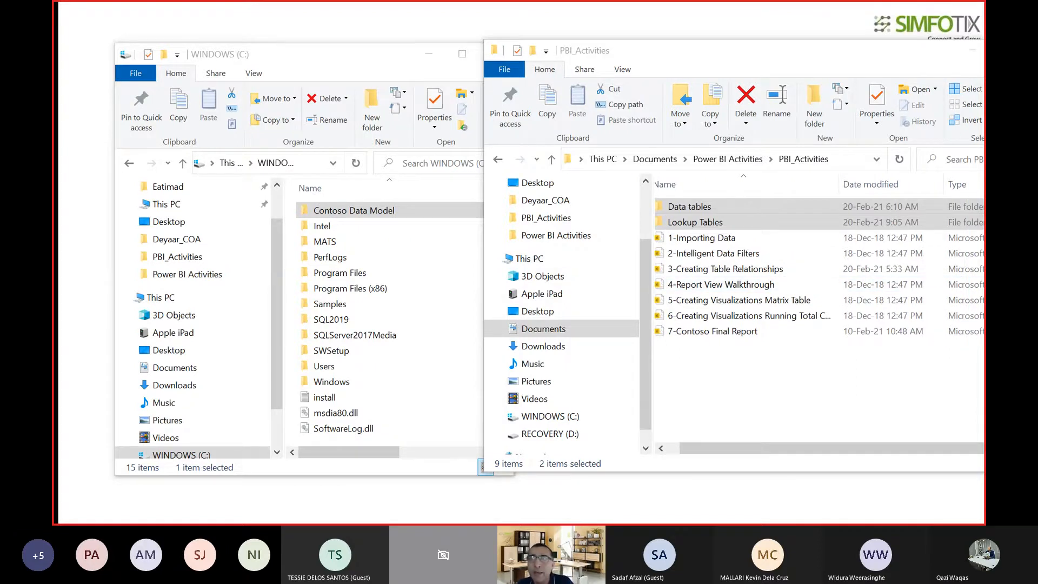
pyautogui.click(358, 64)
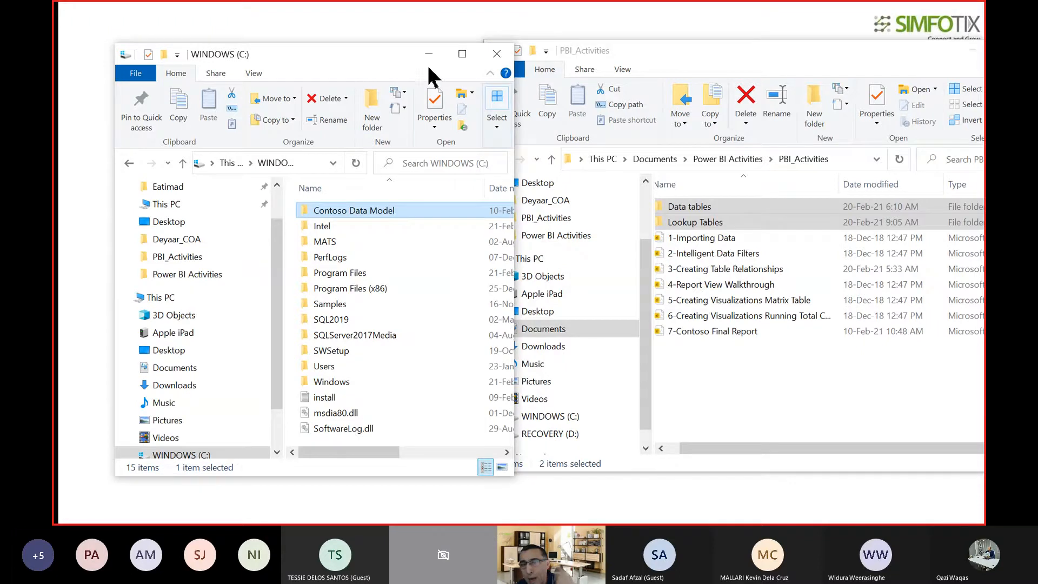
pyautogui.click(462, 54)
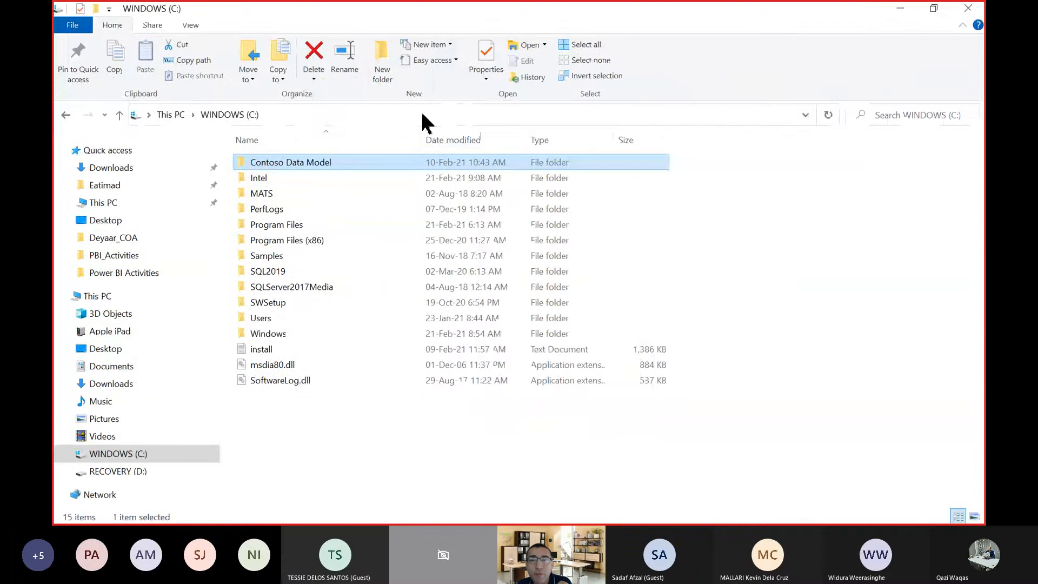
pyautogui.click(421, 114)
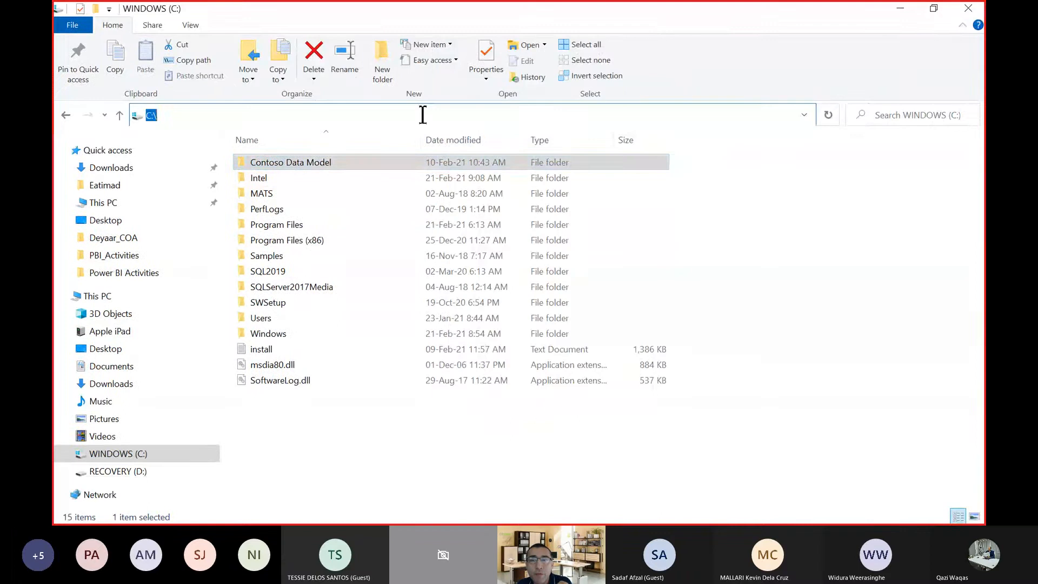
pyautogui.click(242, 111)
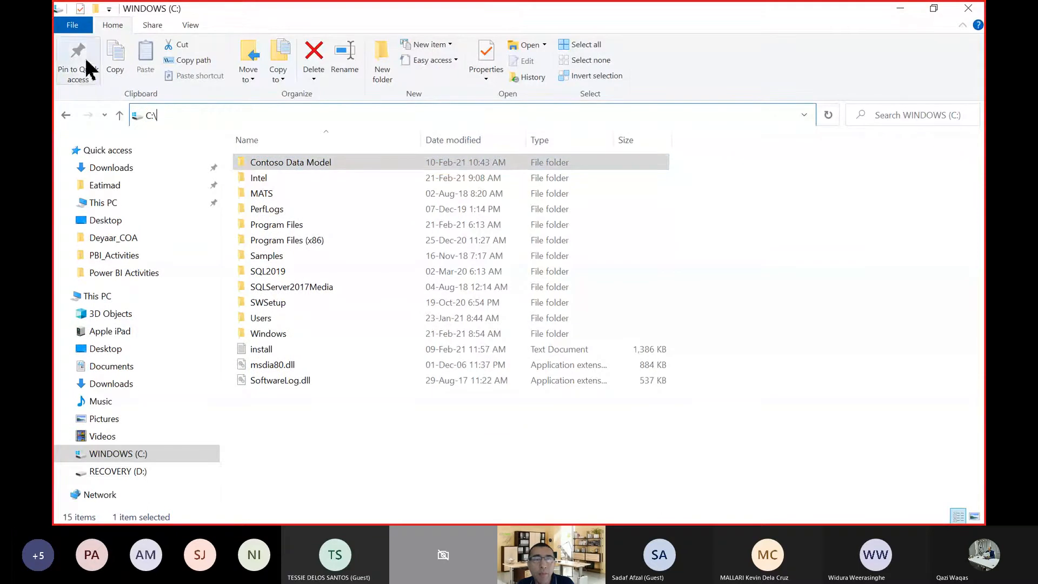
pyautogui.click(277, 166)
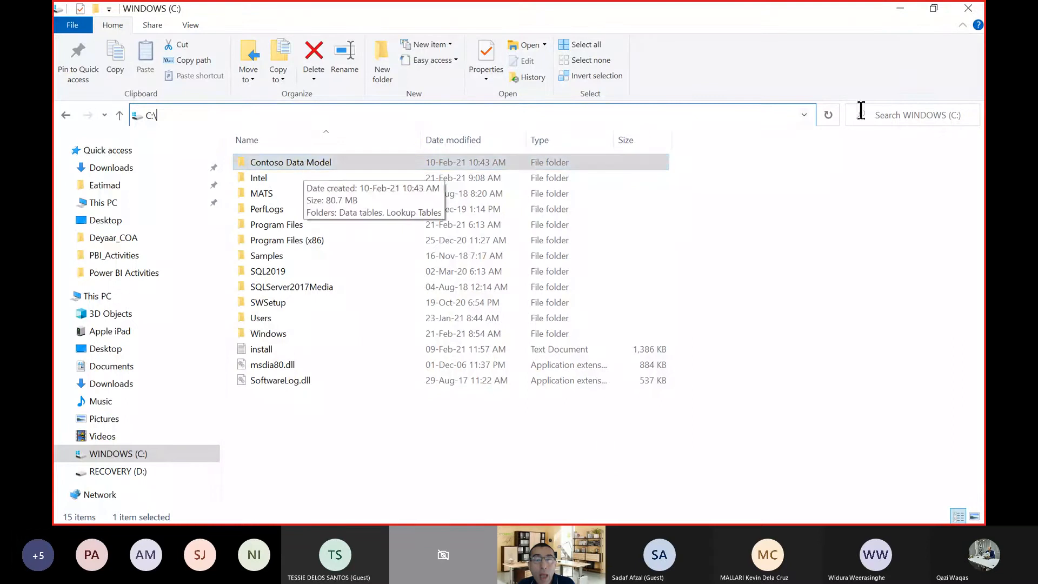
pyautogui.click(933, 8)
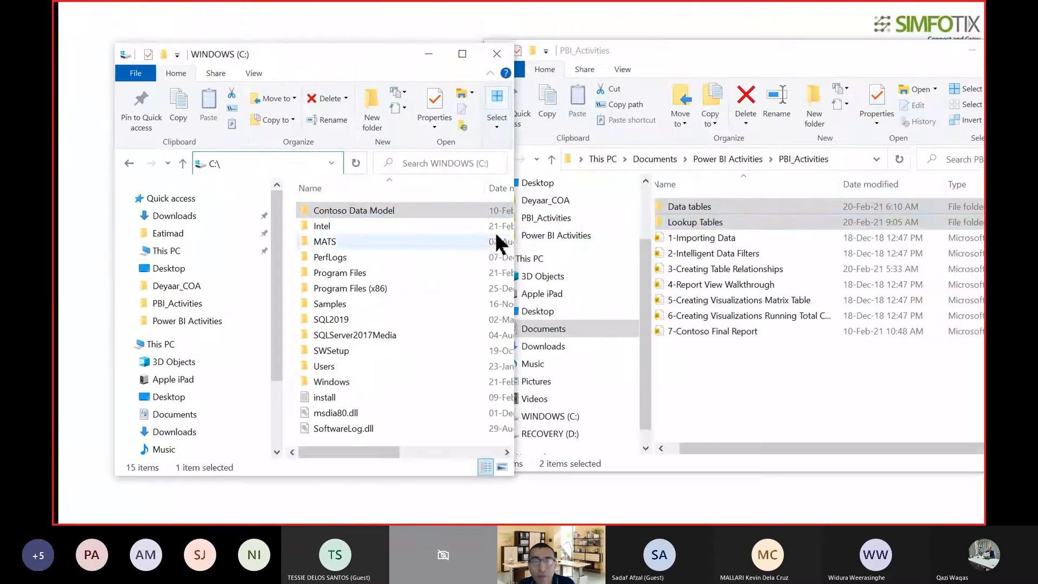
# Examine the Data tables and Lookup Tables folders in PBI_Activities against the C:\ path that holds Contoso Data Model.
pyautogui.click(712, 211)
pyautogui.keyDown('ctrl'); pyautogui.click(694, 221); pyautogui.keyUp('ctrl')
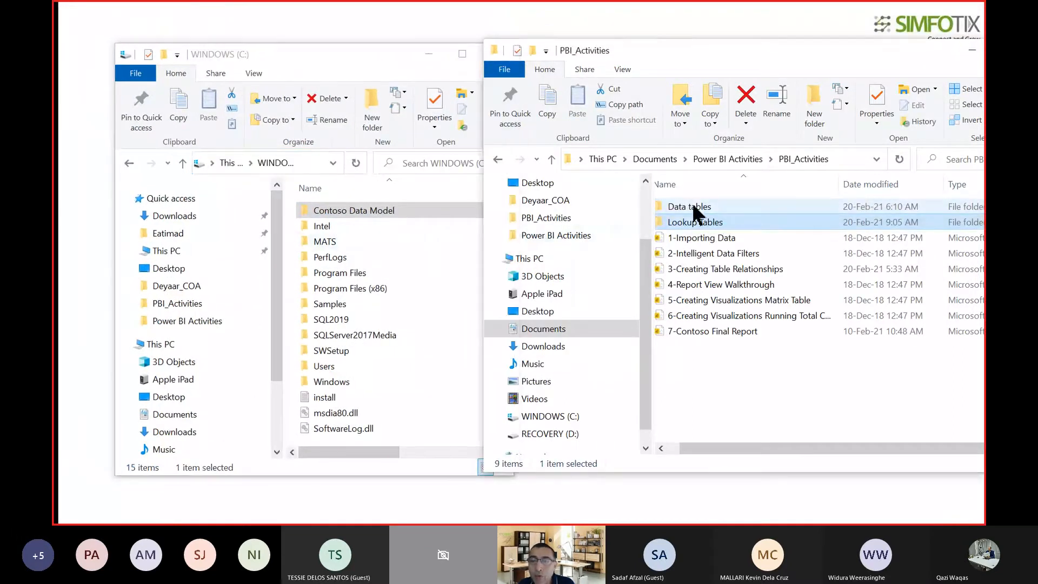
pyautogui.click(690, 206)
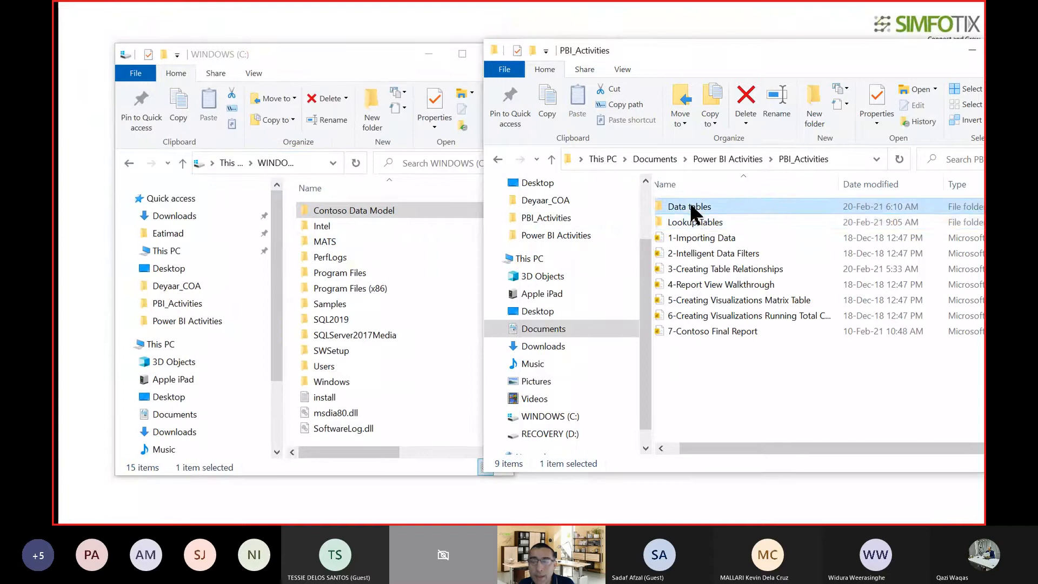
pyautogui.click(692, 222)
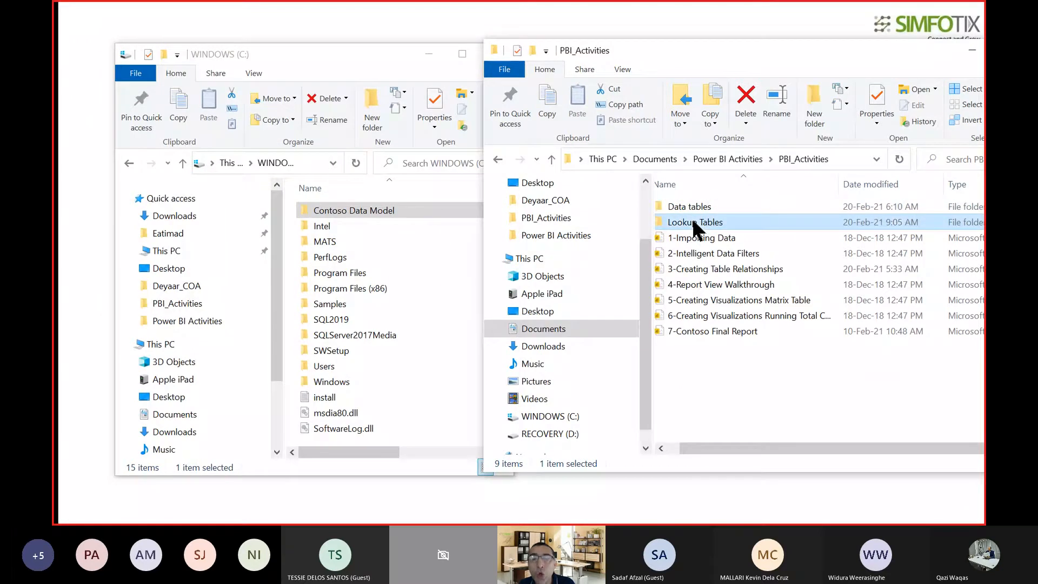
pyautogui.click(692, 205)
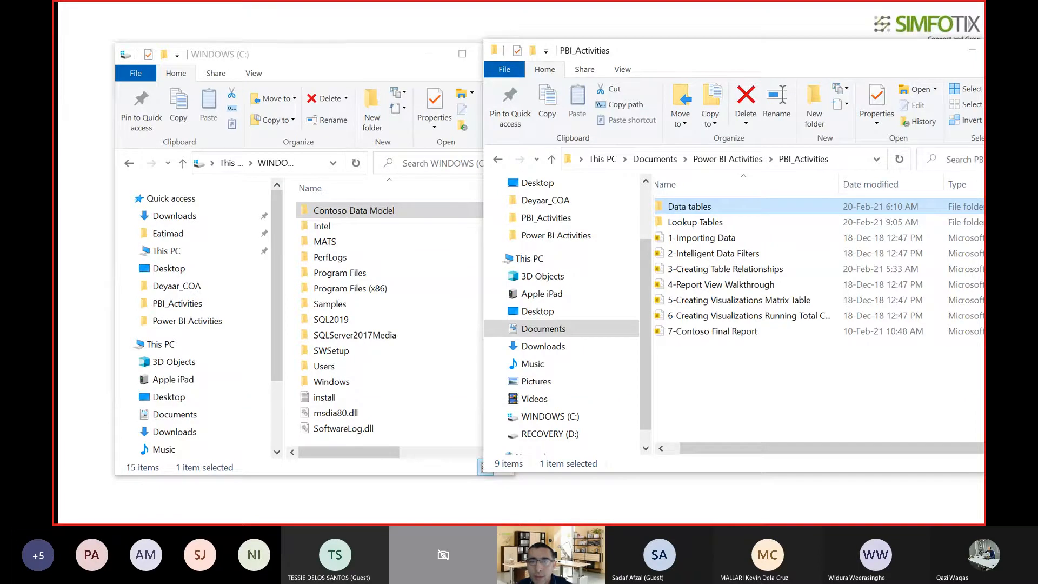
pyautogui.click(366, 55)
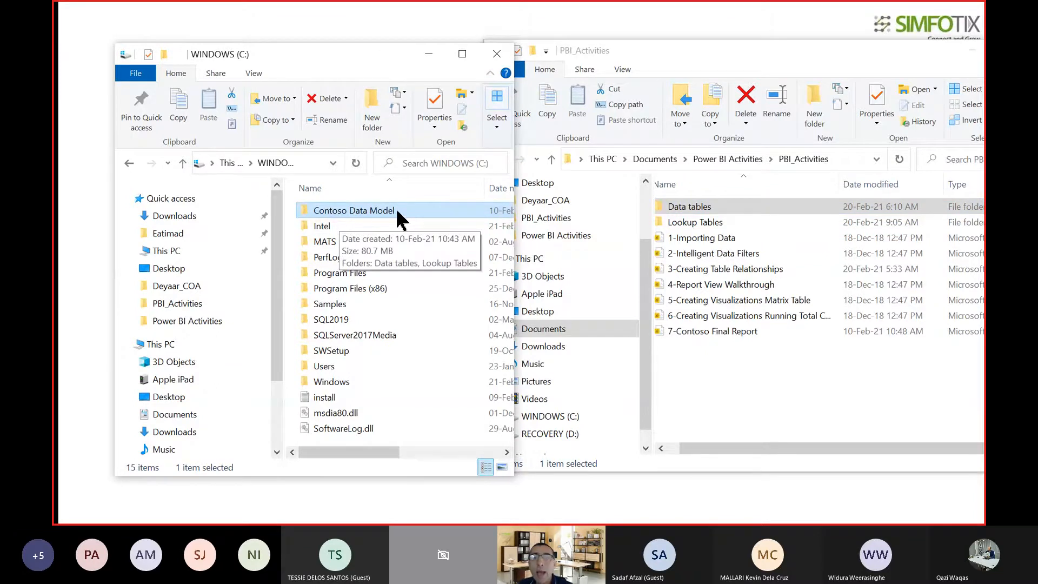
pyautogui.click(324, 163)
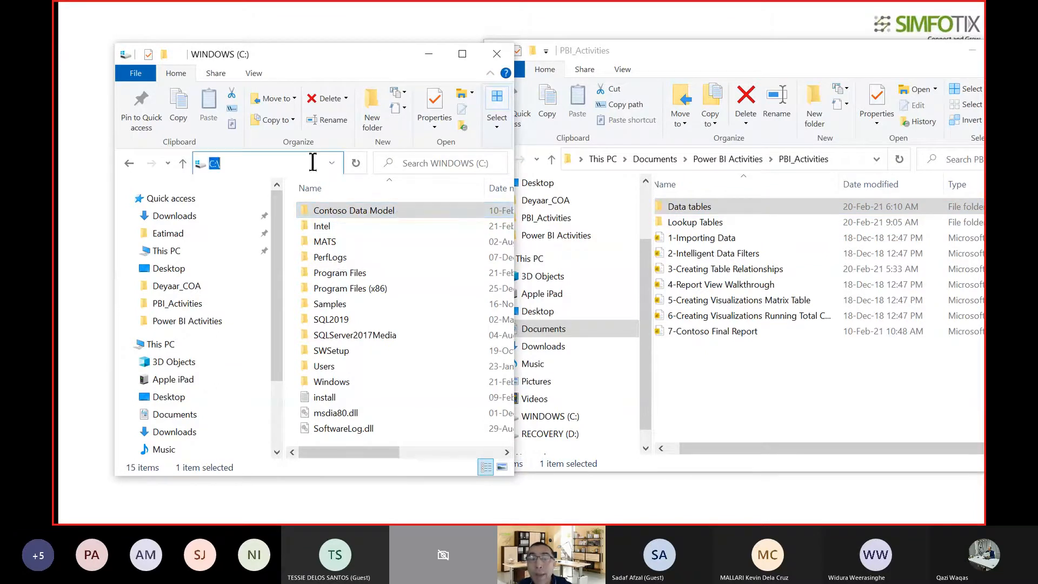
pyautogui.click(314, 162)
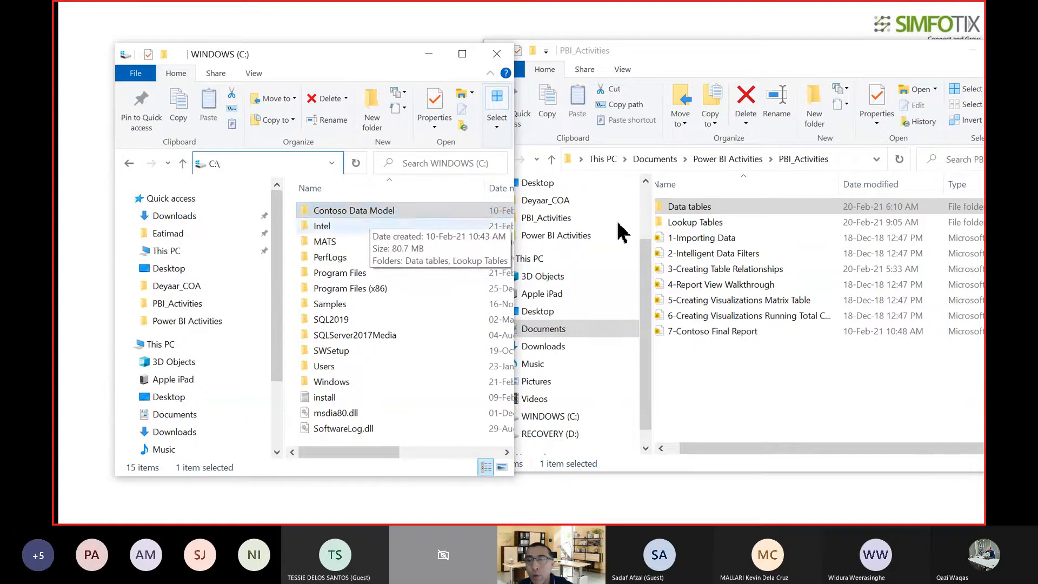
pyautogui.click(703, 220)
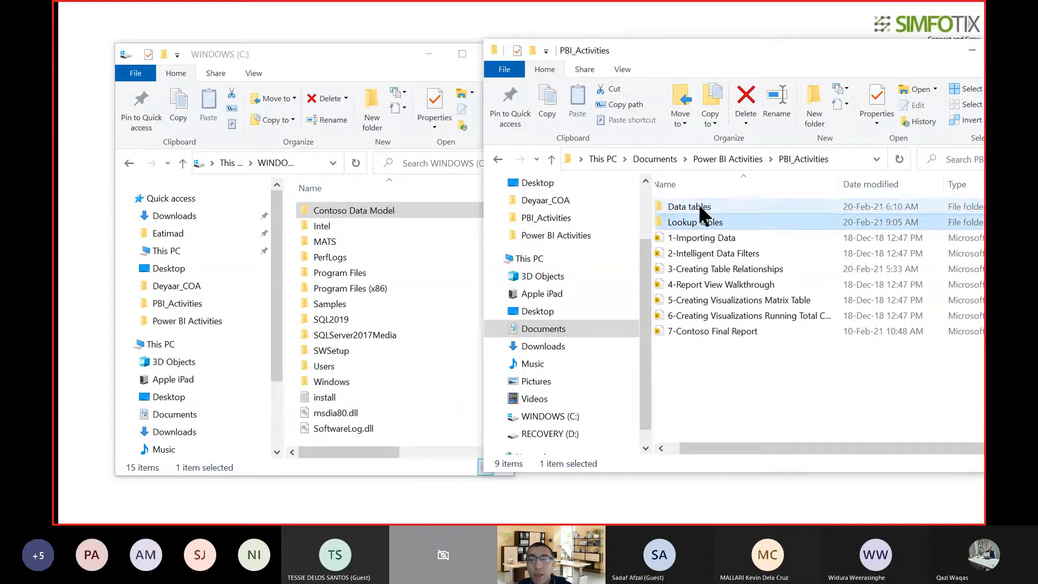
pyautogui.click(702, 209)
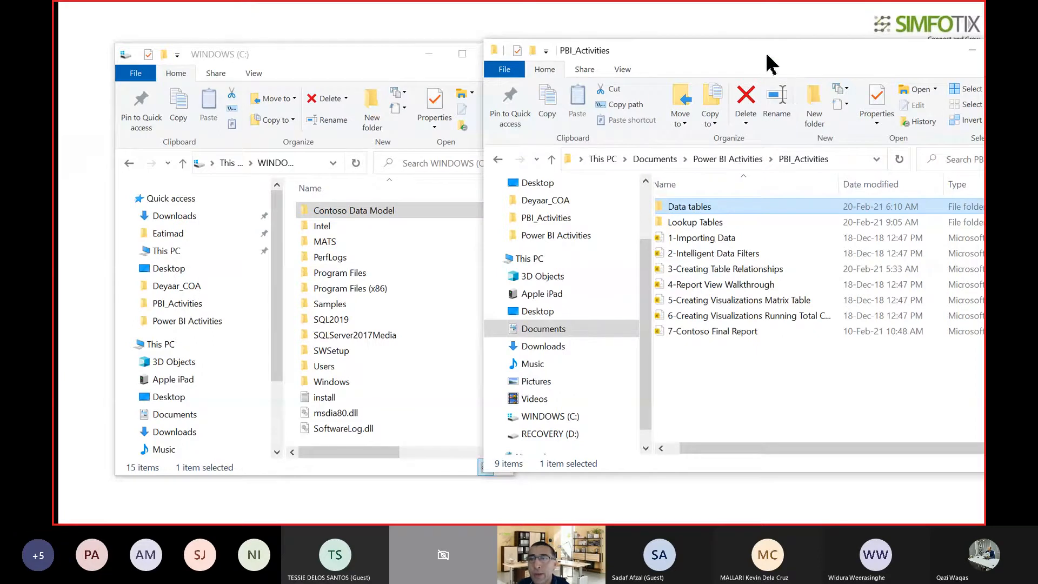
# Move the PBI_Activities window aside and minimize both folder windows to return to the presentation's title slide.
pyautogui.moveTo(766, 54); pyautogui.dragTo(518, 62)
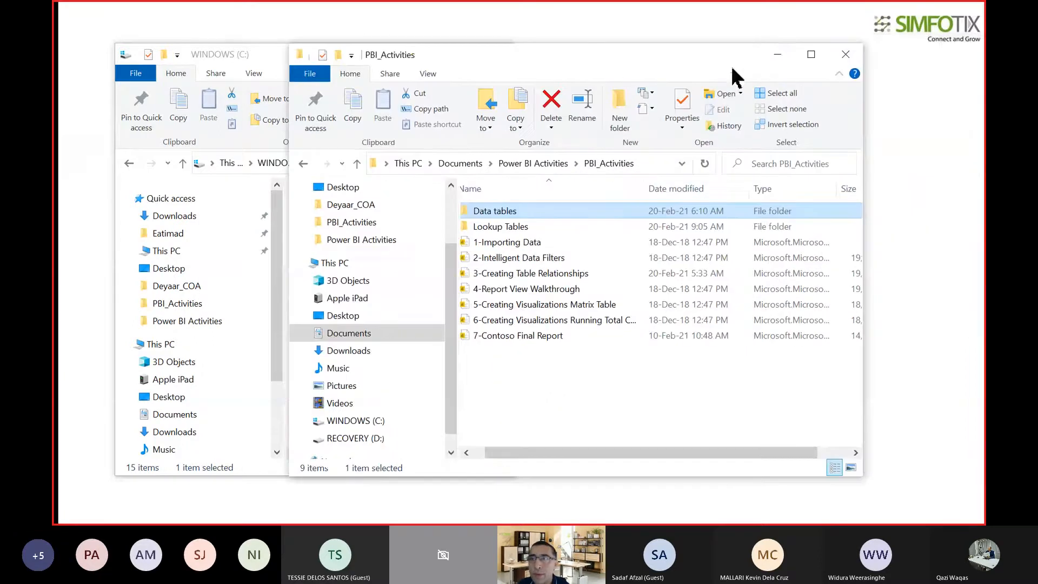
pyautogui.click(774, 54)
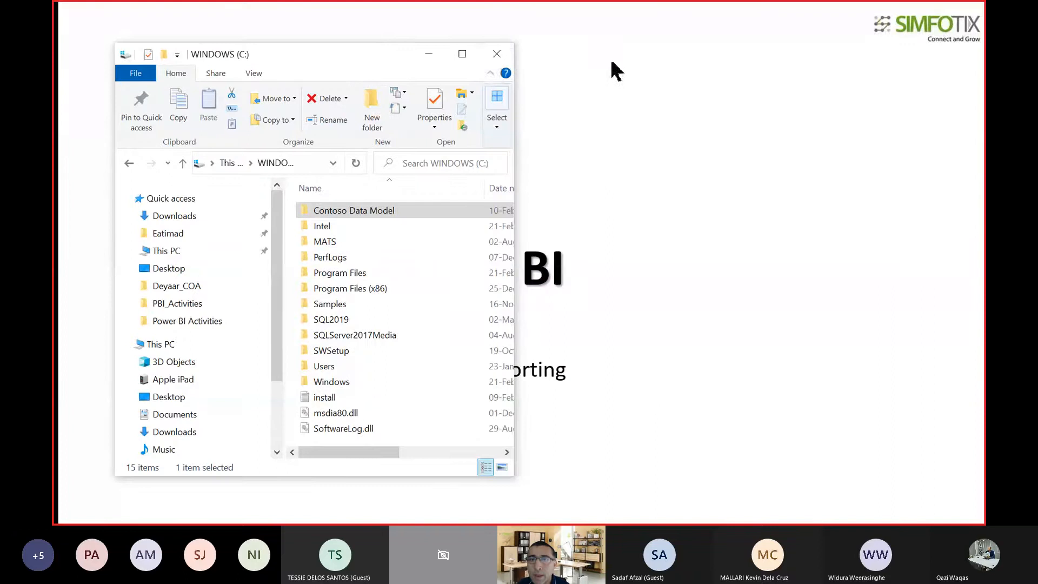
pyautogui.click(439, 55)
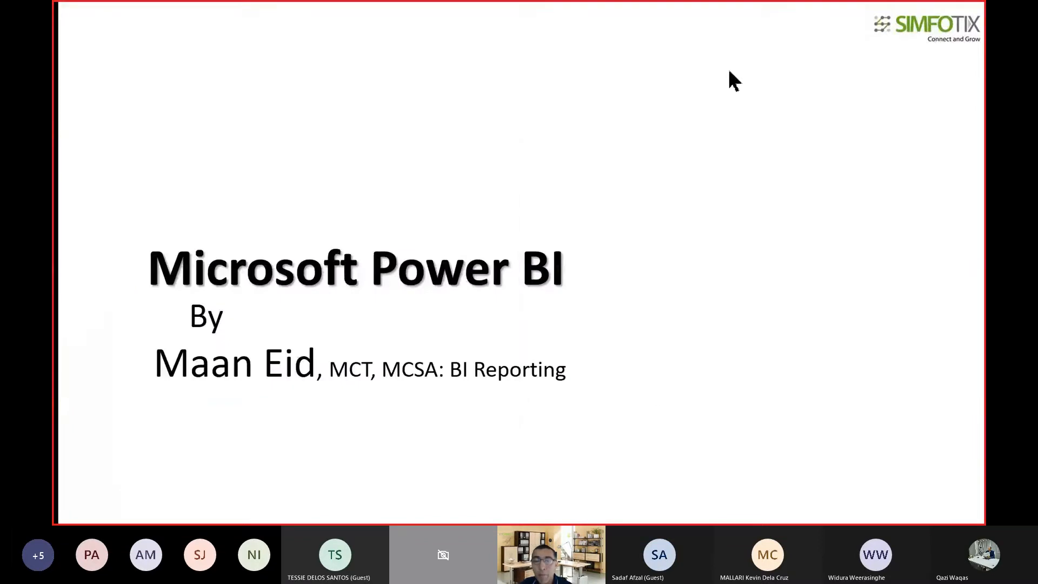
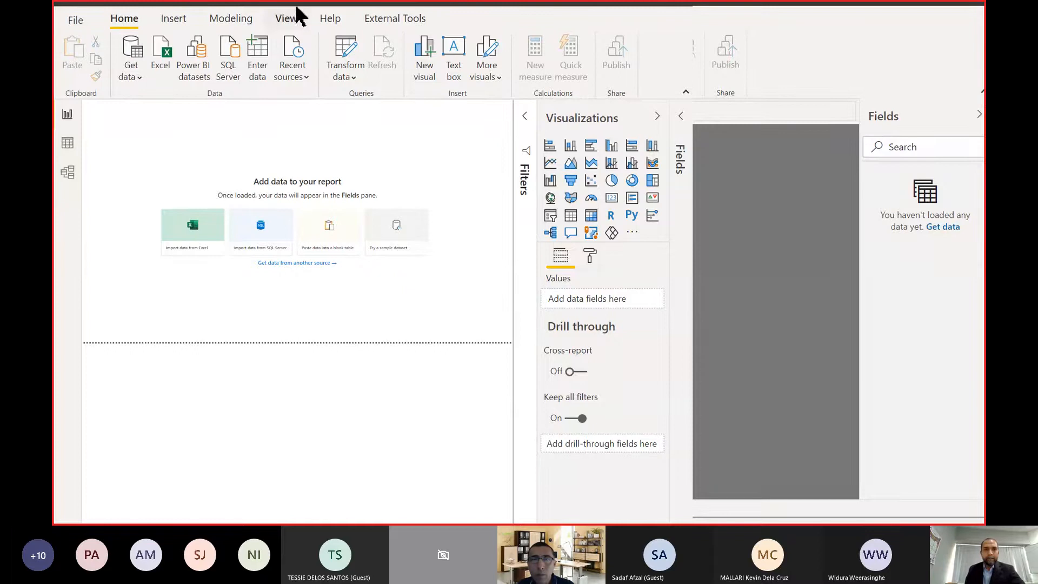
# Move the blank Power BI Desktop window into view, maximize it, and minimize it to reveal the desktop.
pyautogui.moveTo(295, 5); pyautogui.dragTo(17, 70)
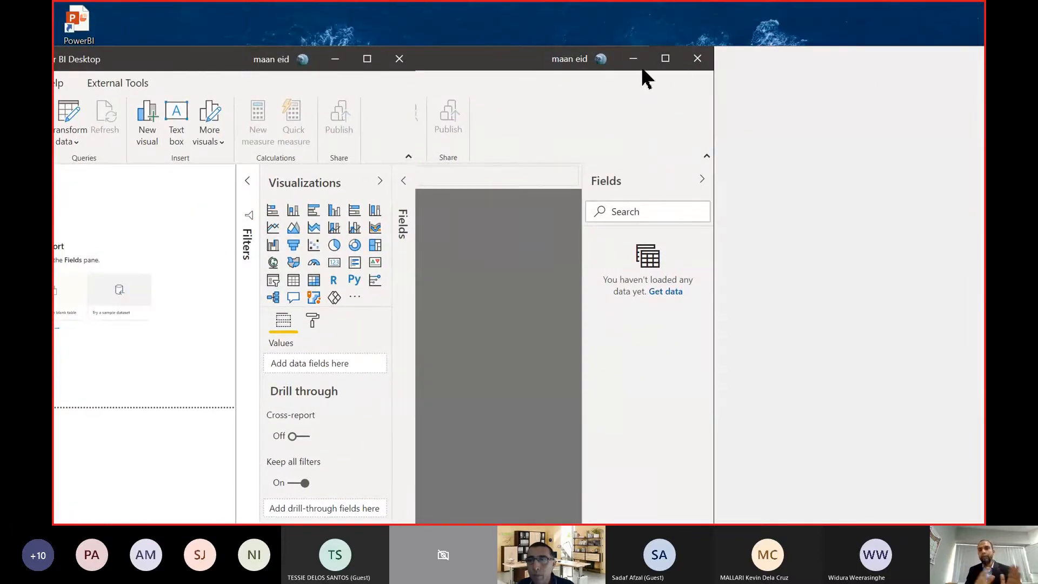
pyautogui.click(666, 60)
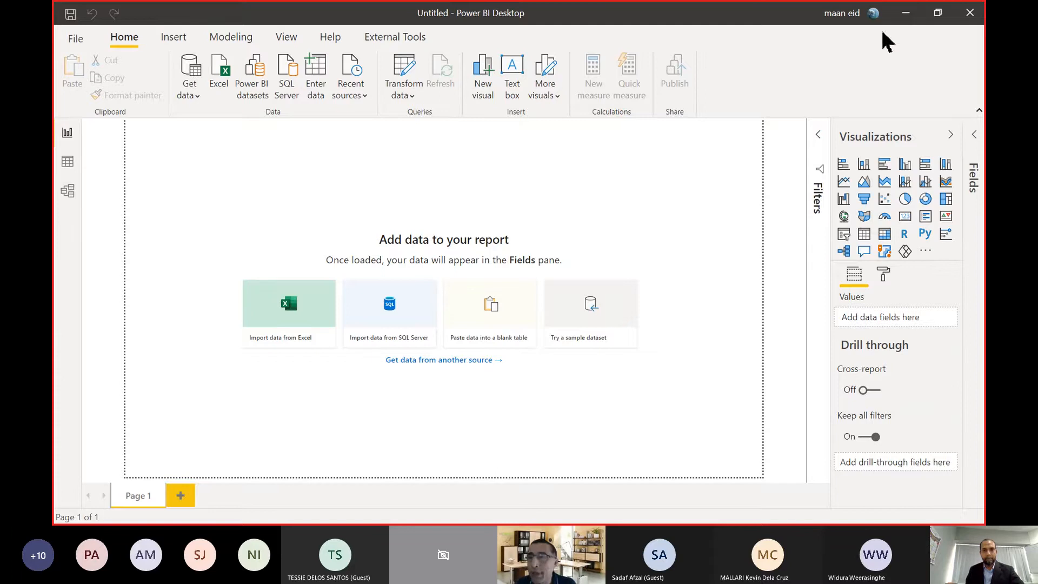
pyautogui.click(906, 14)
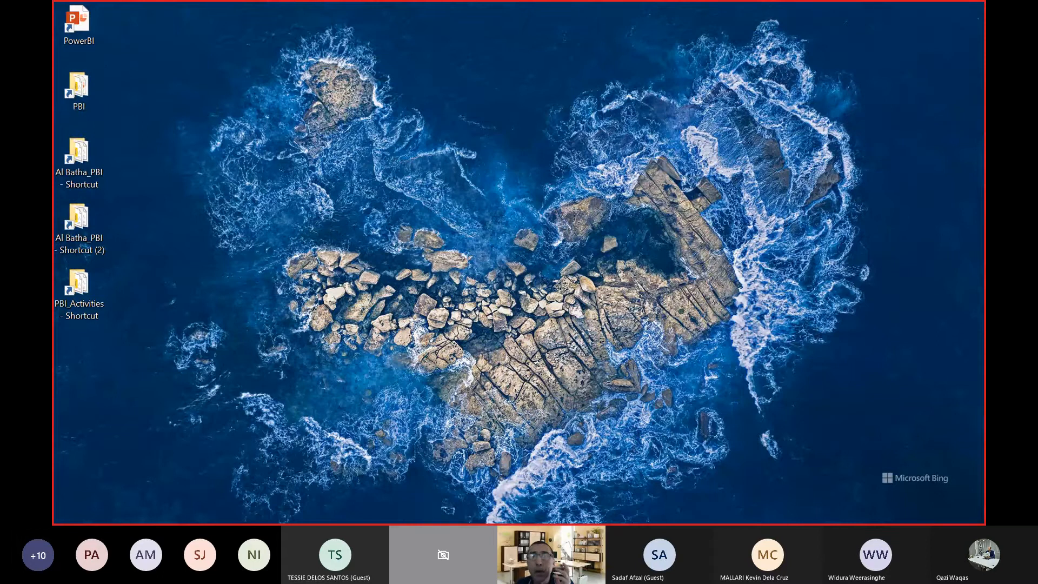
# Browse to the C: drive in a maximized File Explorer window, display its full path, and select the Contoso Data Model folder.
pyautogui.press('super+e')
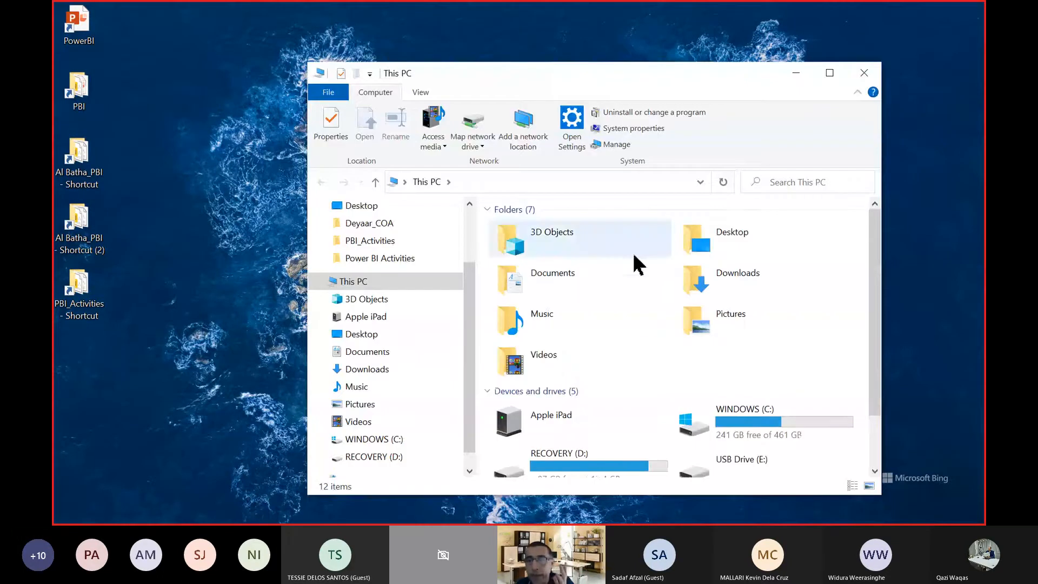
pyautogui.click(828, 75)
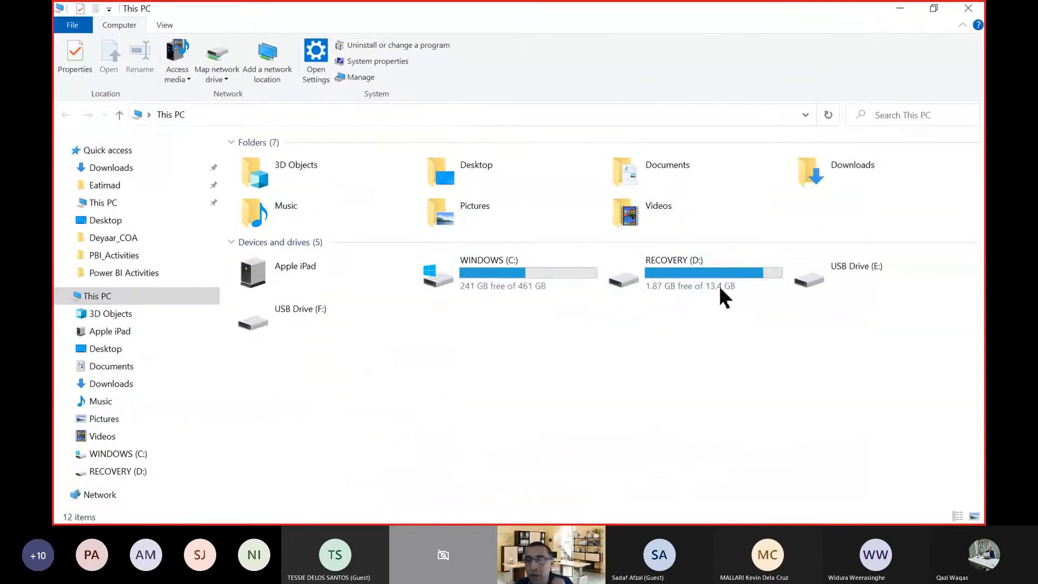
pyautogui.doubleClick(463, 277)
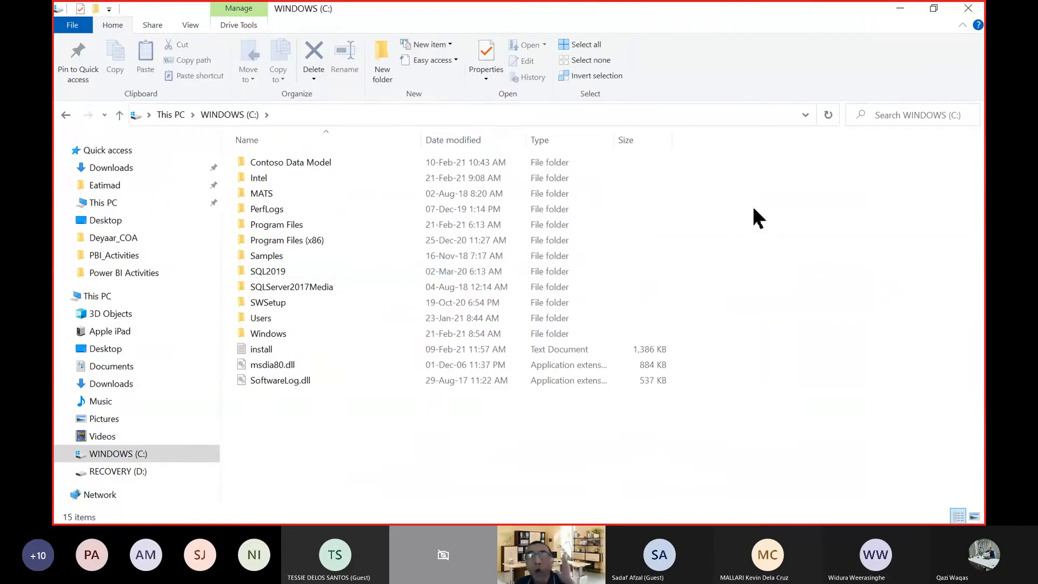
pyautogui.click(669, 114)
pyautogui.click(670, 114)
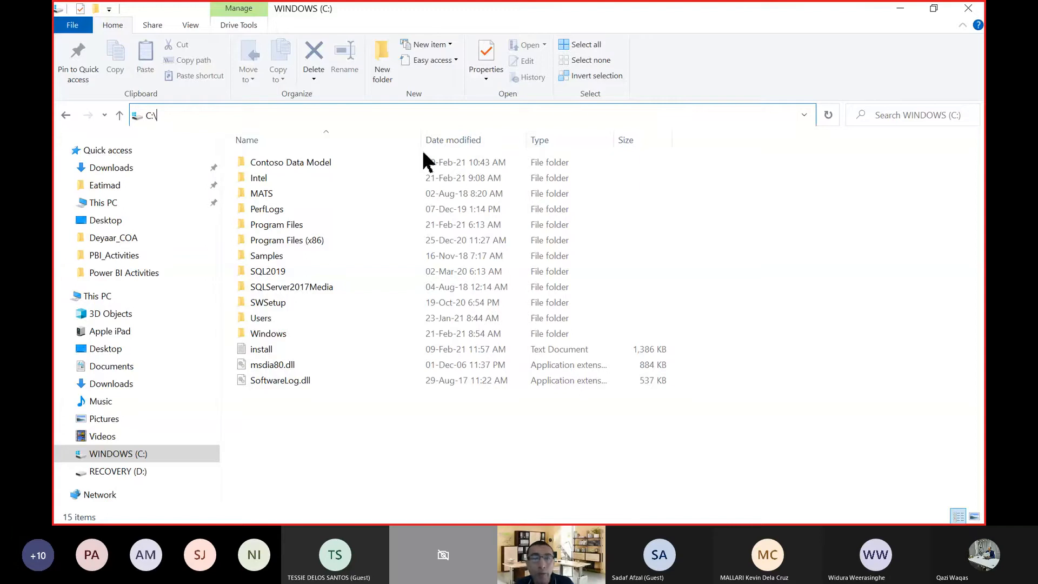
pyautogui.moveTo(311, 171)
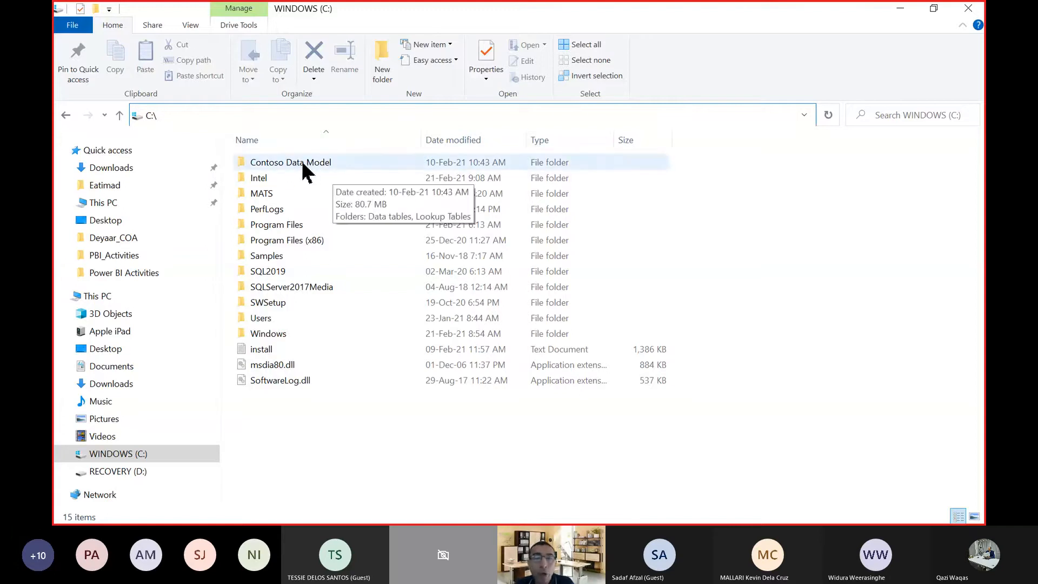
pyautogui.click(311, 165)
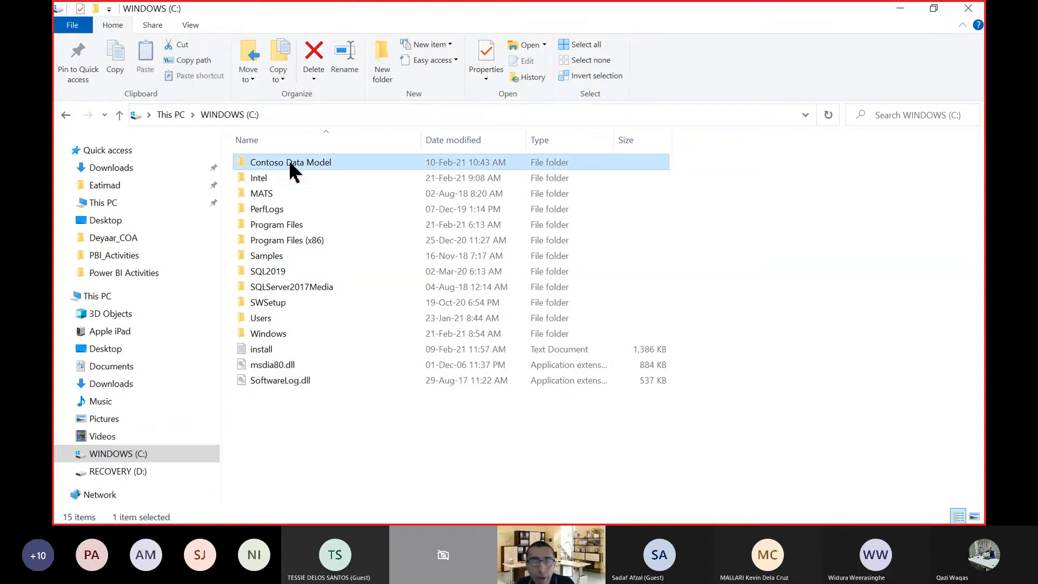
# Restore the C: drive window, open the PBI folder from the desktop, and resize and arrange both windows side by side.
pyautogui.click(935, 10)
pyautogui.doubleClick(81, 86)
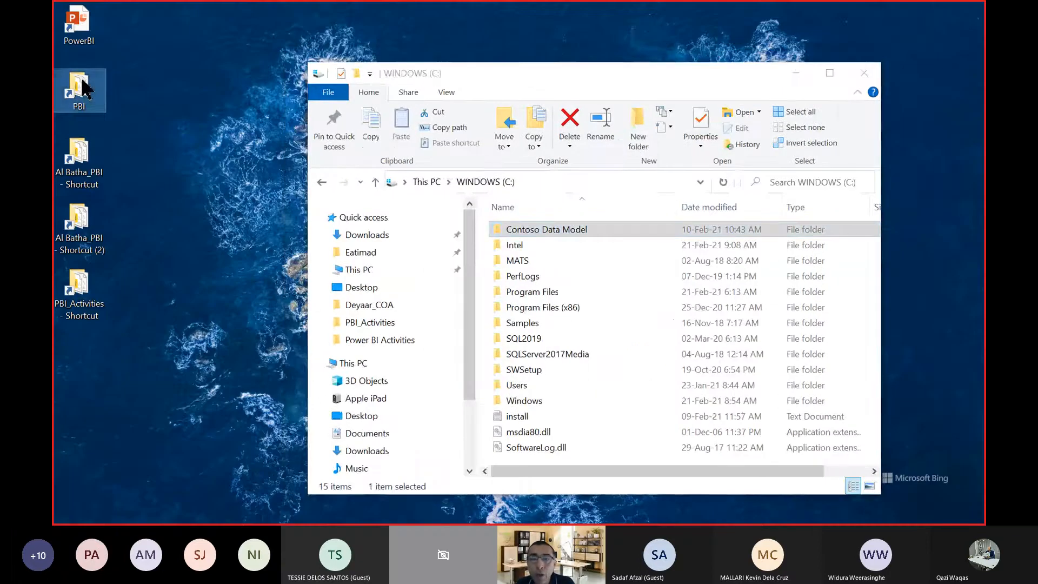
pyautogui.moveTo(684, 61); pyautogui.dragTo(946, 97)
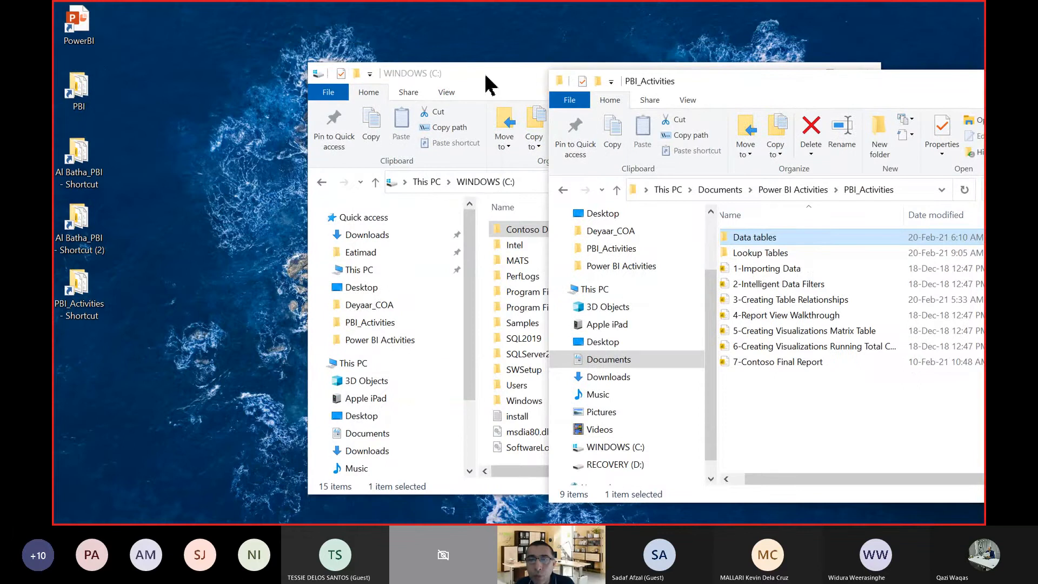
pyautogui.moveTo(484, 80); pyautogui.dragTo(329, 57)
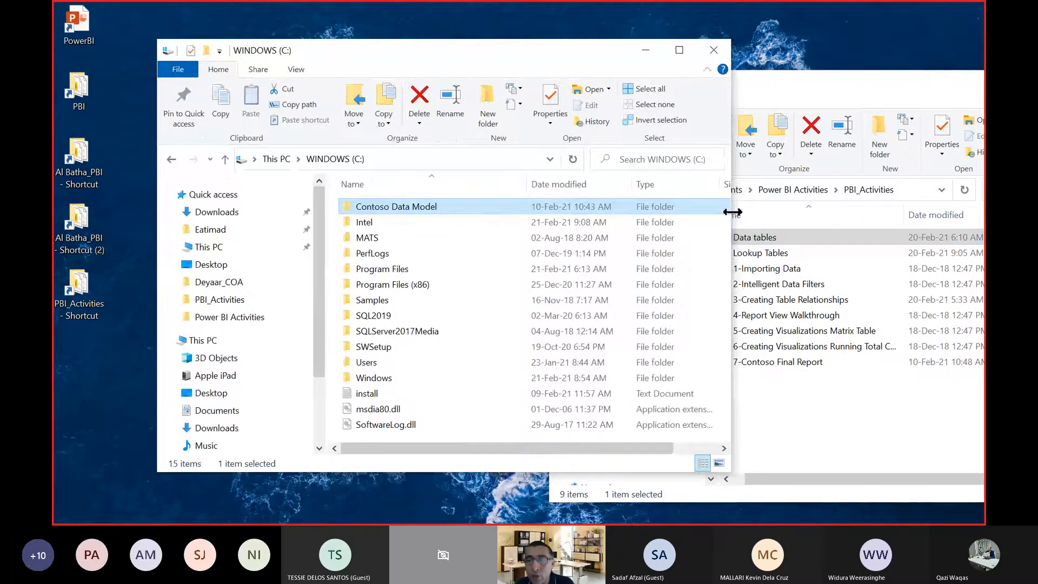
pyautogui.moveTo(518, 209); pyautogui.dragTo(541, 220)
# Select Data tables and Lookup Tables in PBI_Activities, and compare them with the contents of Contoso Data Model before returning to the C: drive.
pyautogui.click(743, 240)
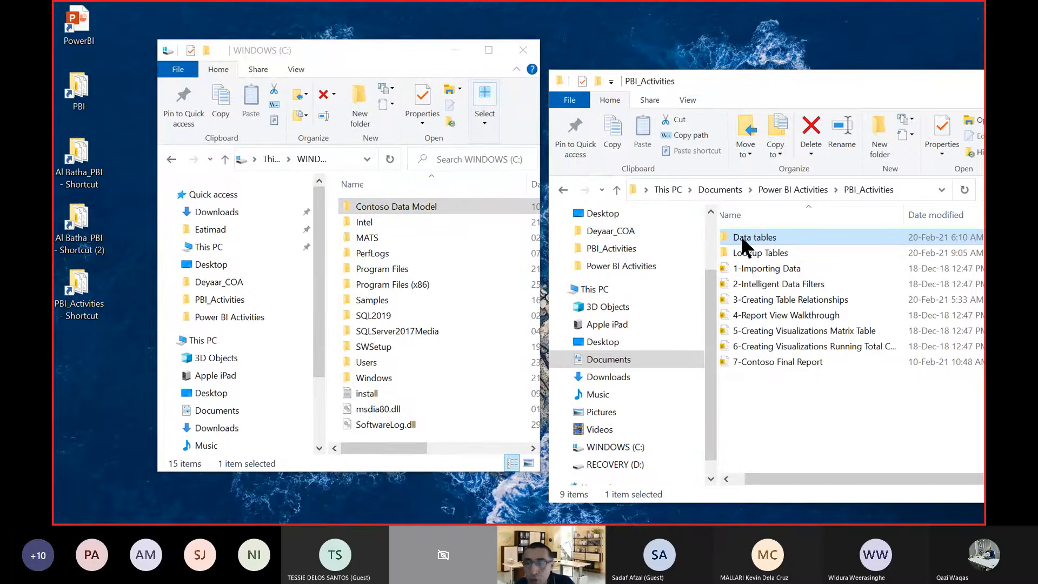
pyautogui.keyDown('ctrl'); pyautogui.click(743, 255); pyautogui.keyUp('ctrl')
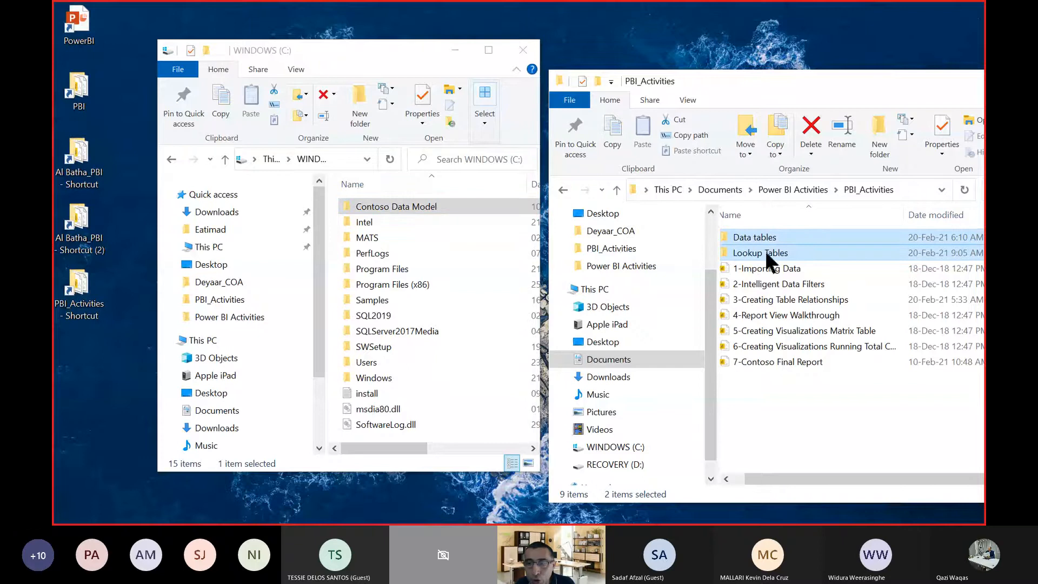
pyautogui.doubleClick(473, 216)
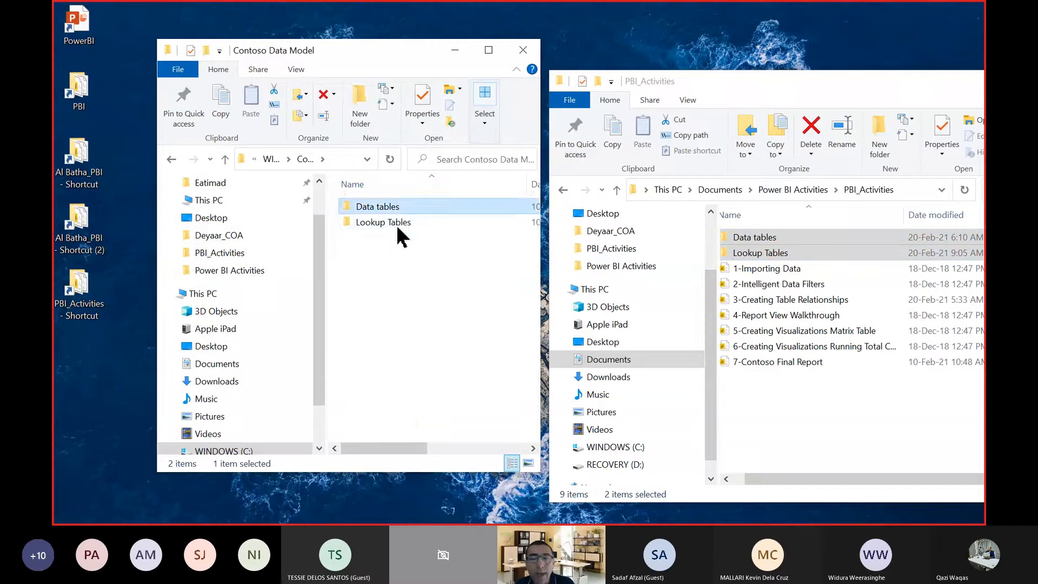
pyautogui.click(398, 226)
pyautogui.click(225, 160)
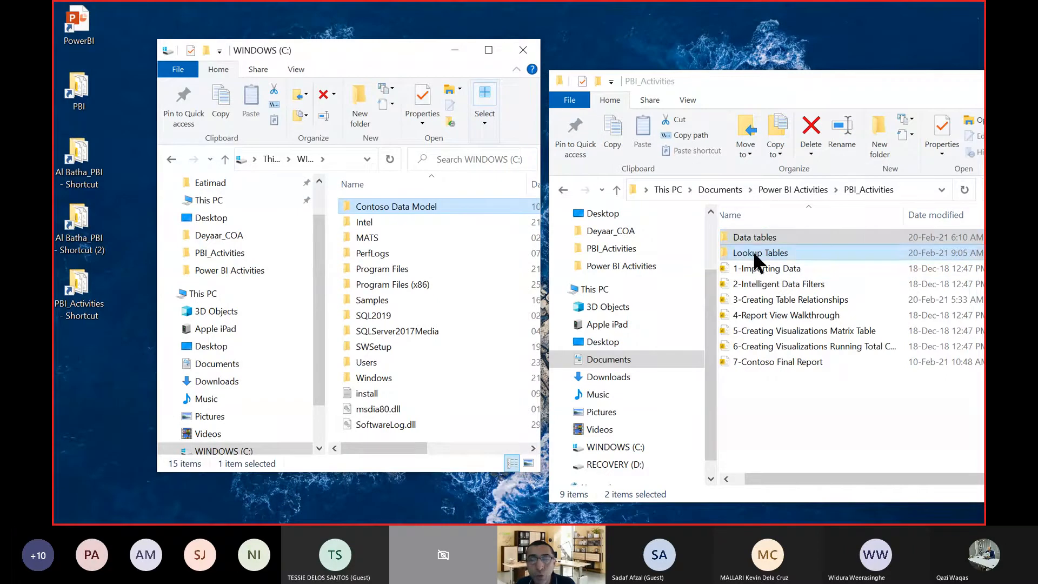
pyautogui.moveTo(434, 212)
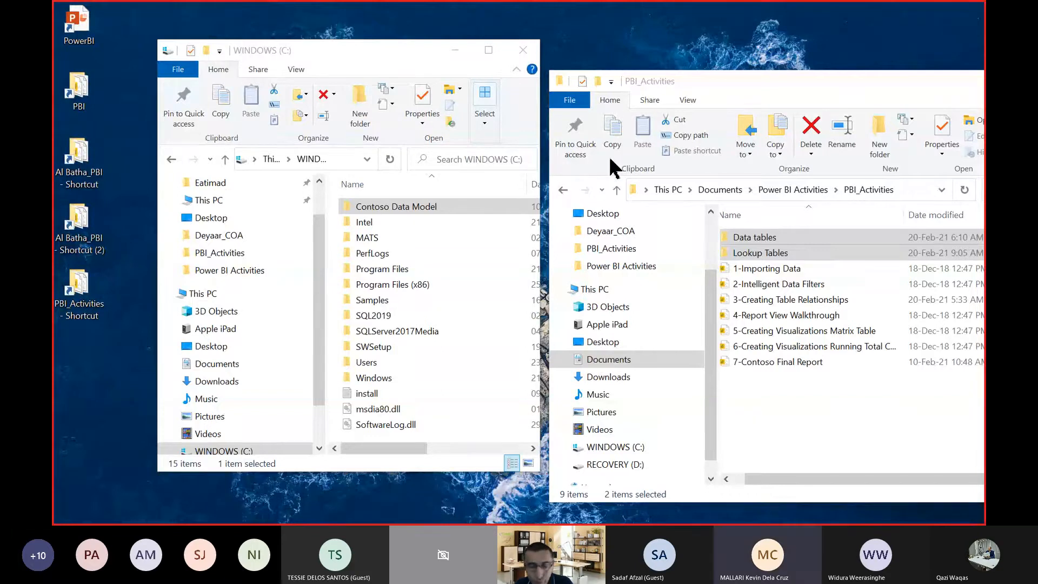
# Switch to Power BI Desktop, and bring the PBI_Activities folder window in front of it, moved fully into view.
pyautogui.hotkey('alt', 'Tab')
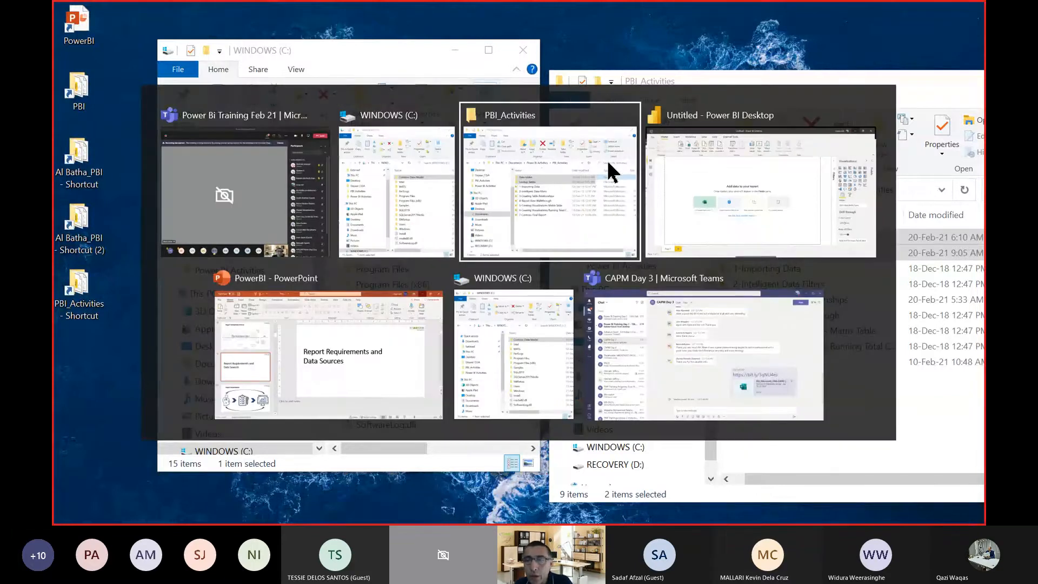
pyautogui.hotkey('alt', 'Tab')
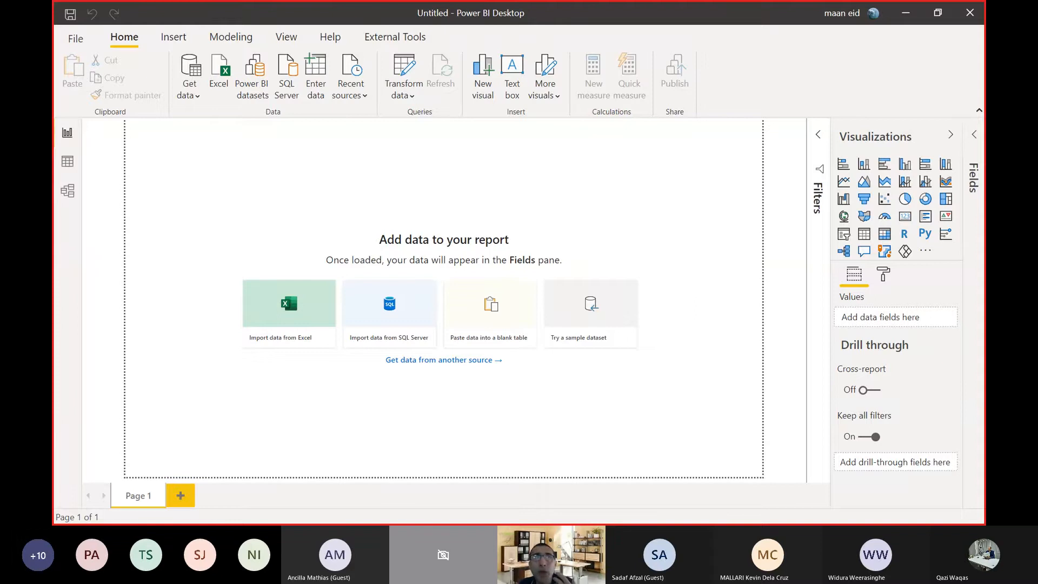
pyautogui.hotkey('alt', 'Tab')
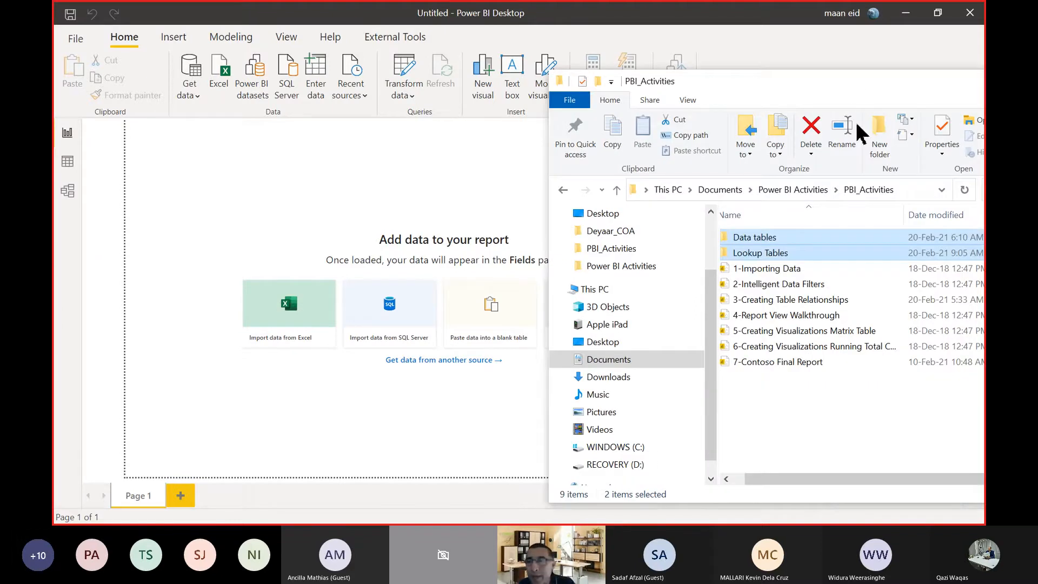
pyautogui.moveTo(764, 81); pyautogui.dragTo(393, 26)
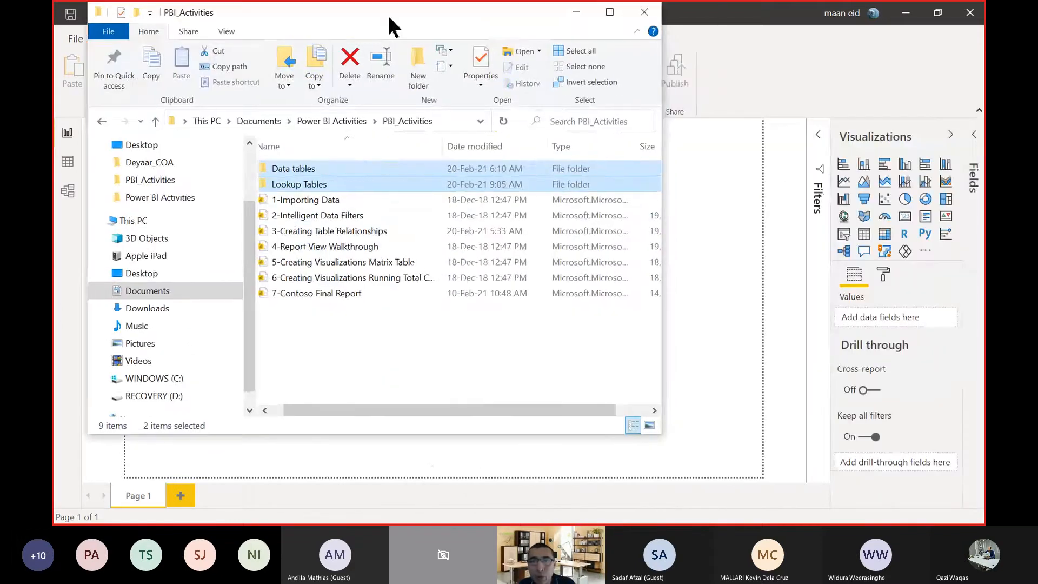
# Open the Contoso Lookup Tables workbook from the Lookup Tables folder in Excel and maximize its window.
pyautogui.click(377, 347)
pyautogui.click(292, 170)
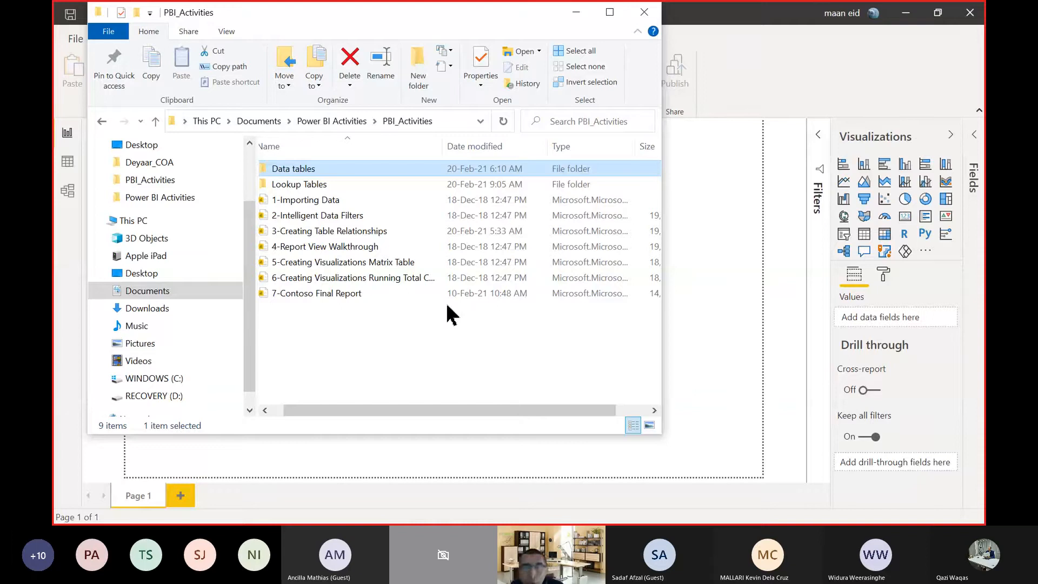
pyautogui.click(316, 187)
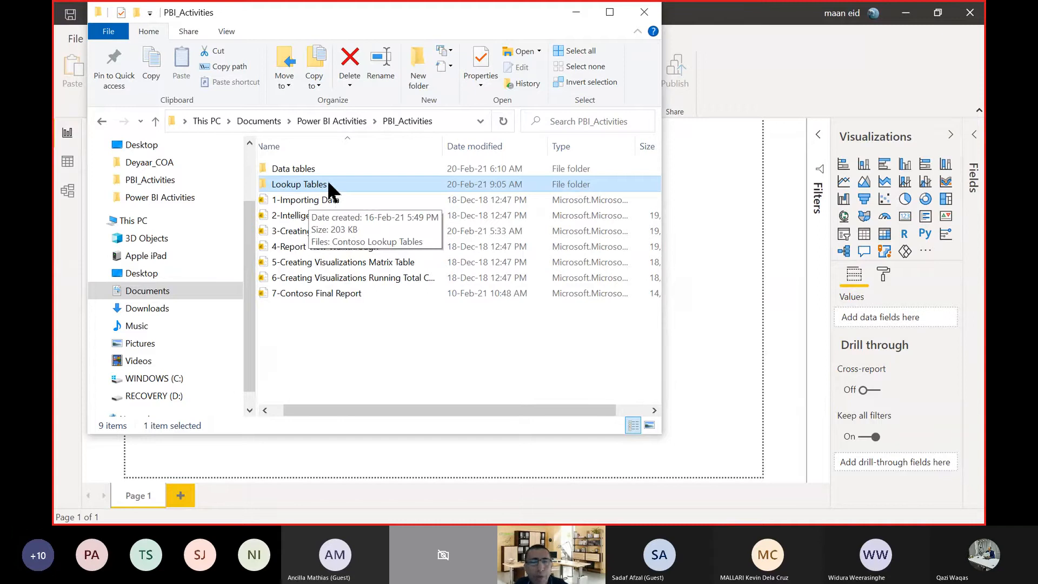
pyautogui.doubleClick(324, 187)
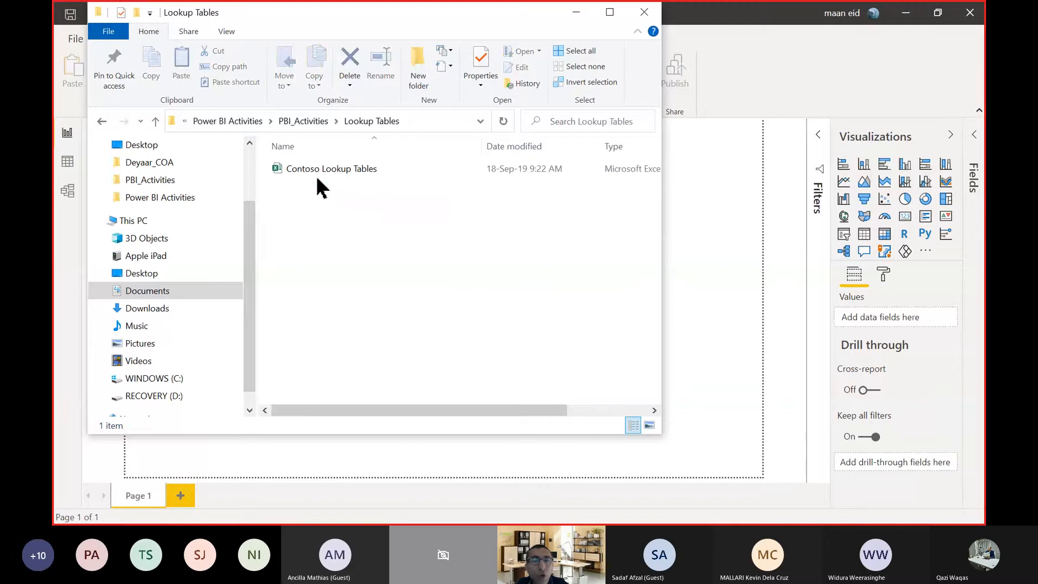
pyautogui.click(335, 169)
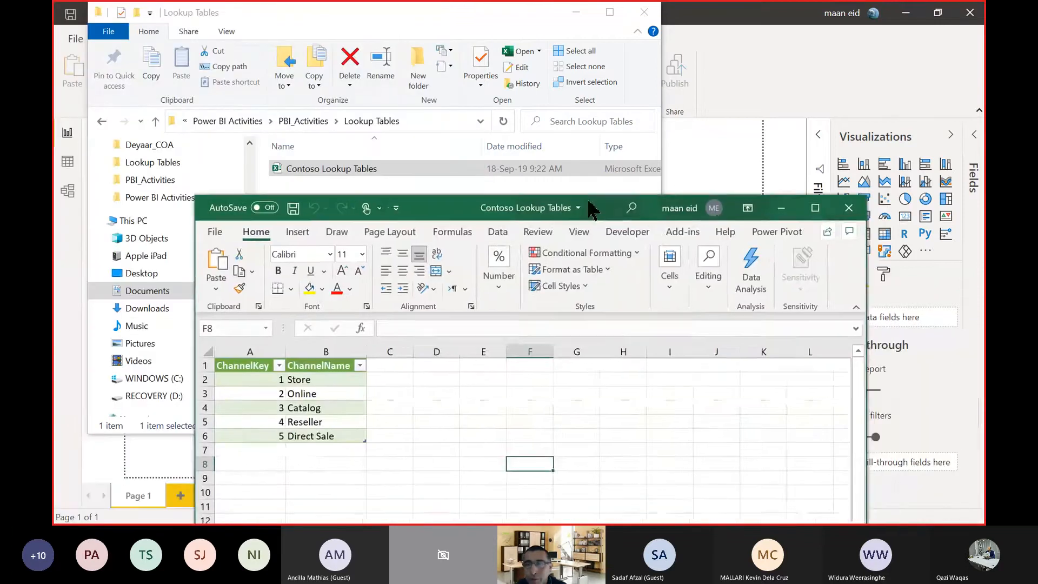
pyautogui.click(815, 207)
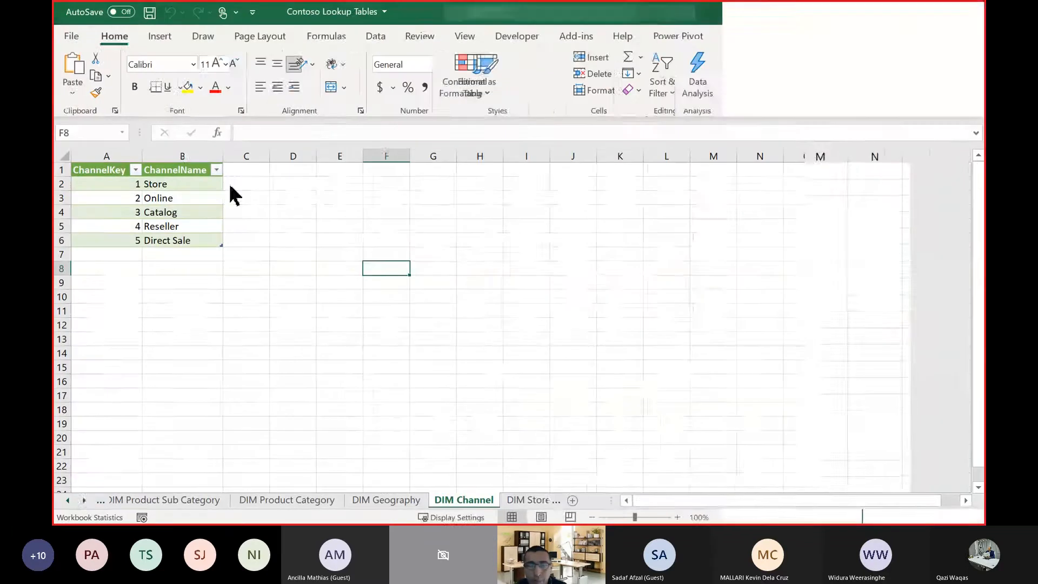
# Bring the workbook's first sheet names into view and look at the DIM Product Category sheet's category keys and names.
pyautogui.click(67, 500)
pyautogui.click(67, 500)
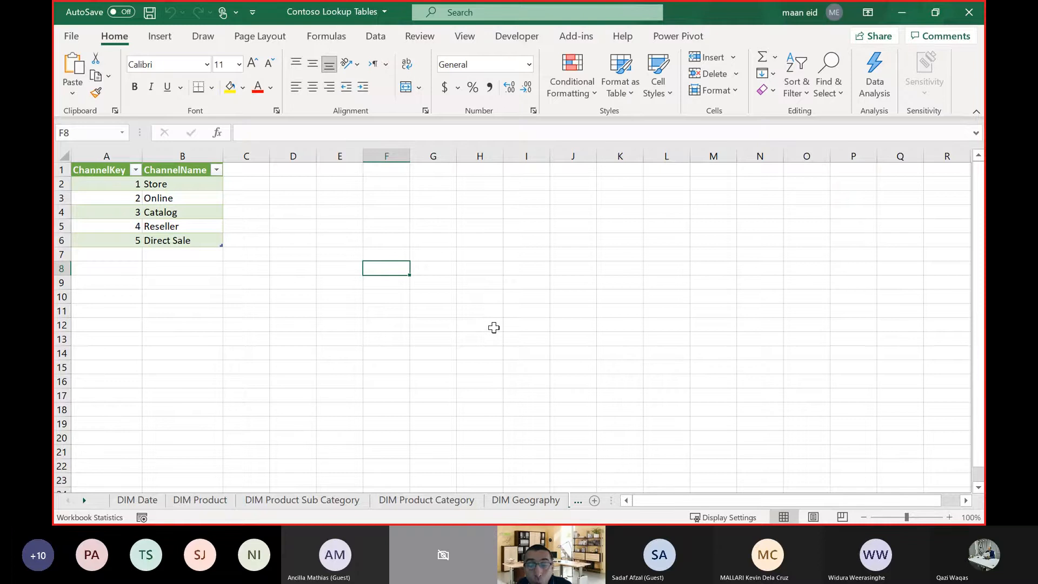
pyautogui.click(428, 503)
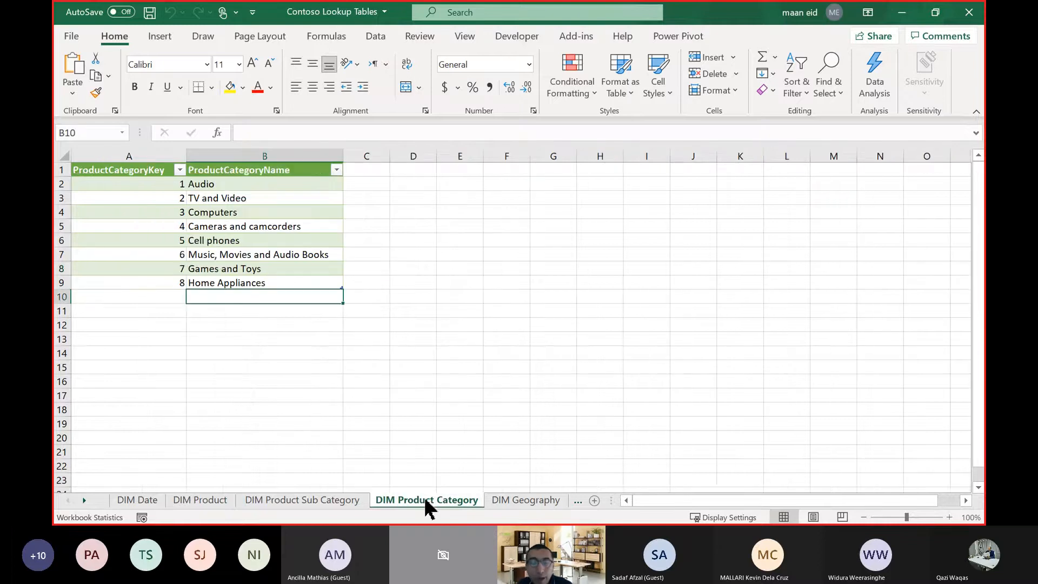
pyautogui.click(449, 279)
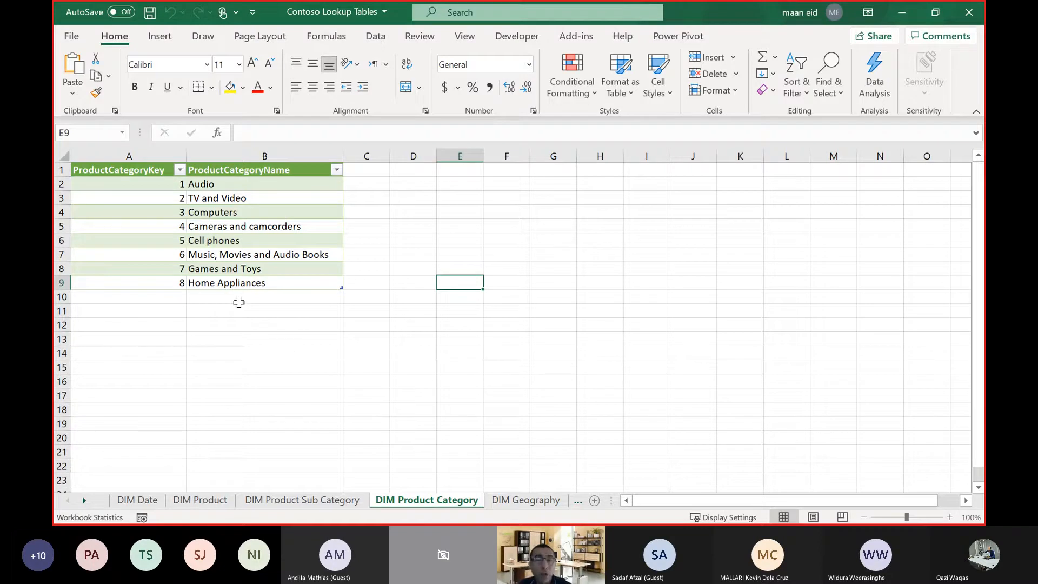
# Examine the DIM Product Sub Category sheet's subcategory keys, names and product category keys down to the last row.
pyautogui.click(301, 497)
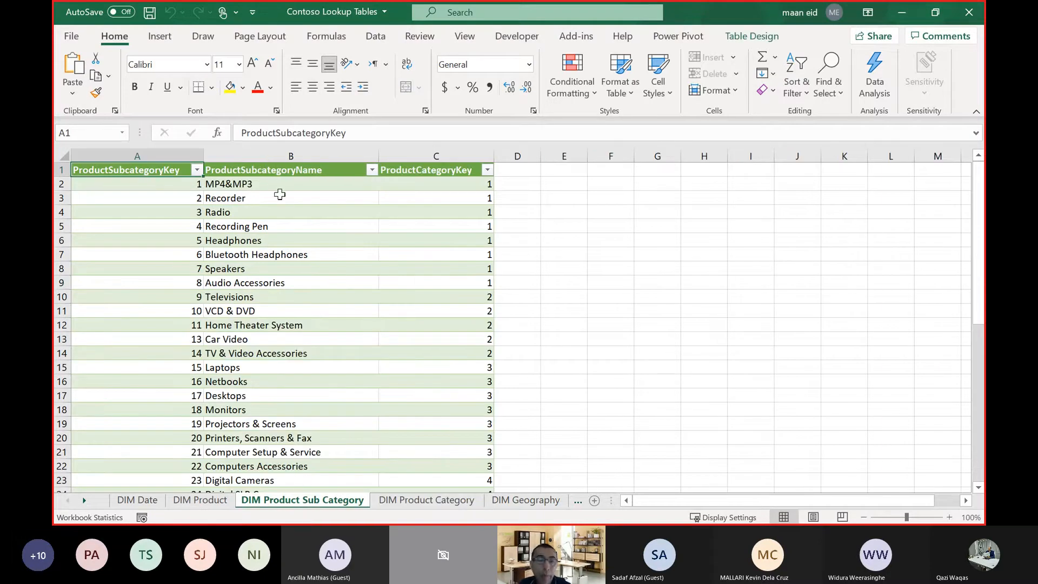
pyautogui.scroll(-1, 292, 206)
pyautogui.scroll(-3, 293, 207)
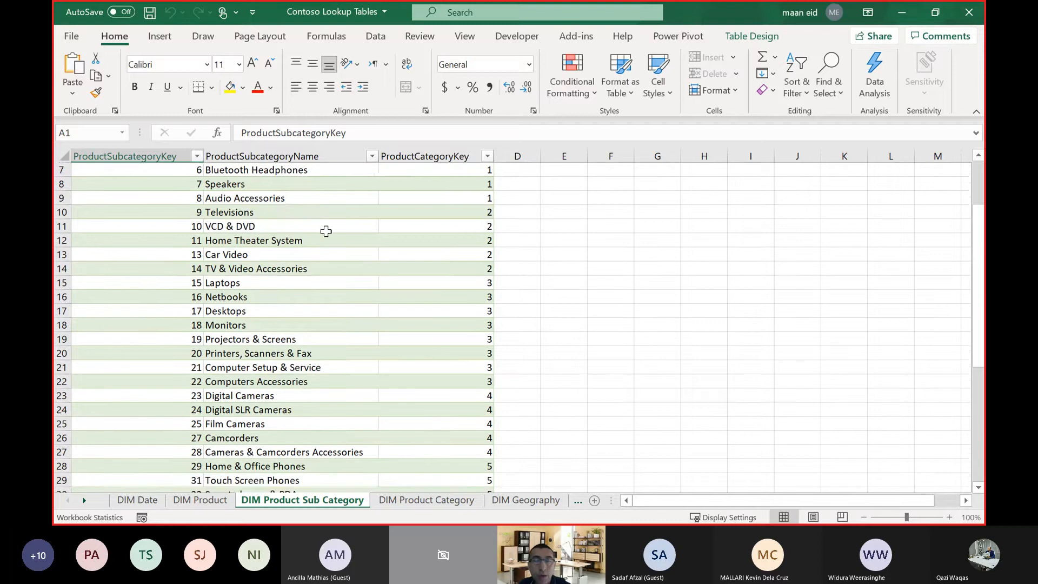
pyautogui.scroll(-1, 329, 241)
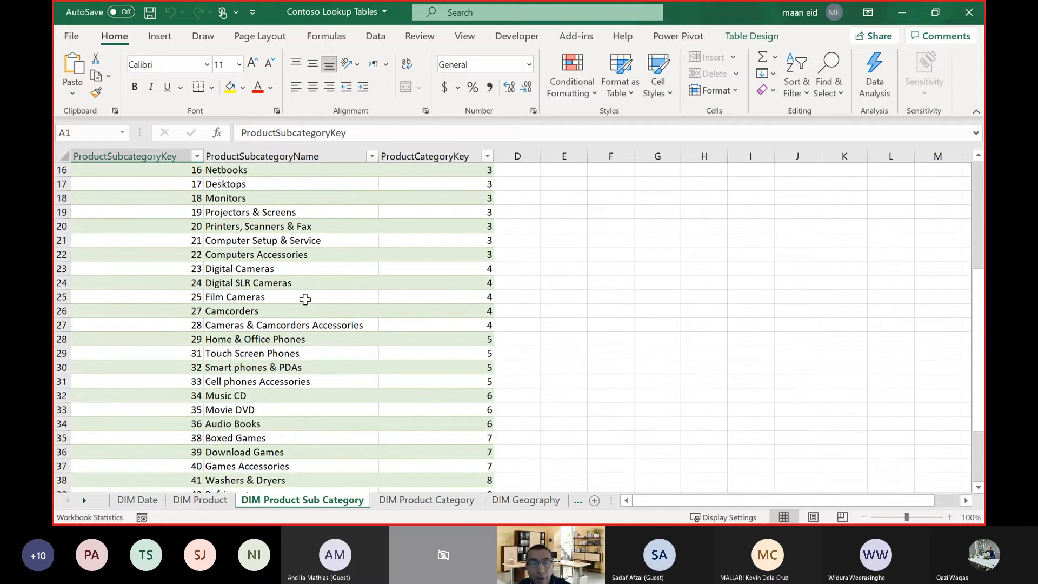
pyautogui.scroll(-1, 310, 301)
pyautogui.scroll(-4, 310, 301)
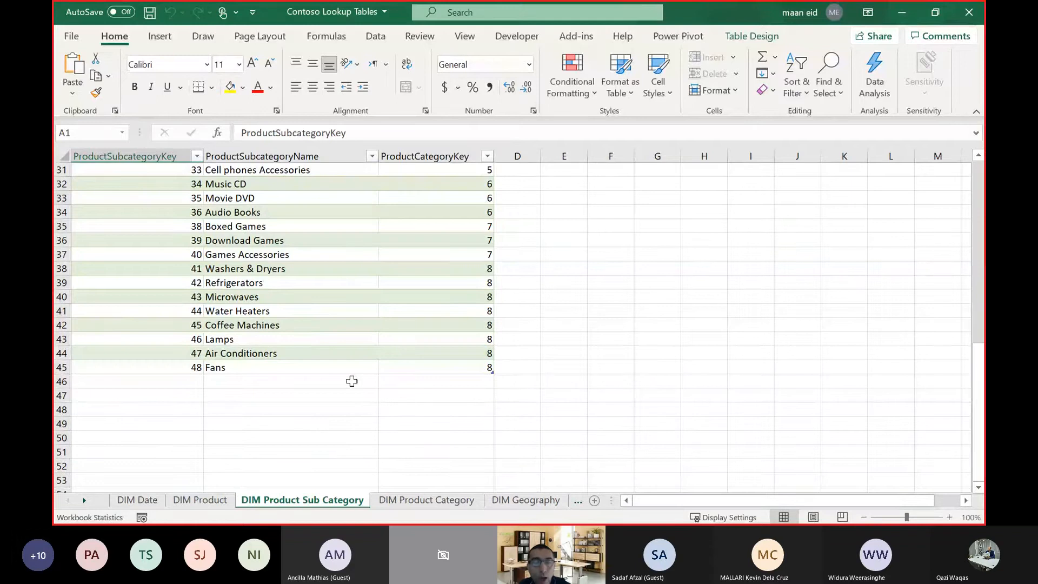
pyautogui.scroll(10, 327, 425)
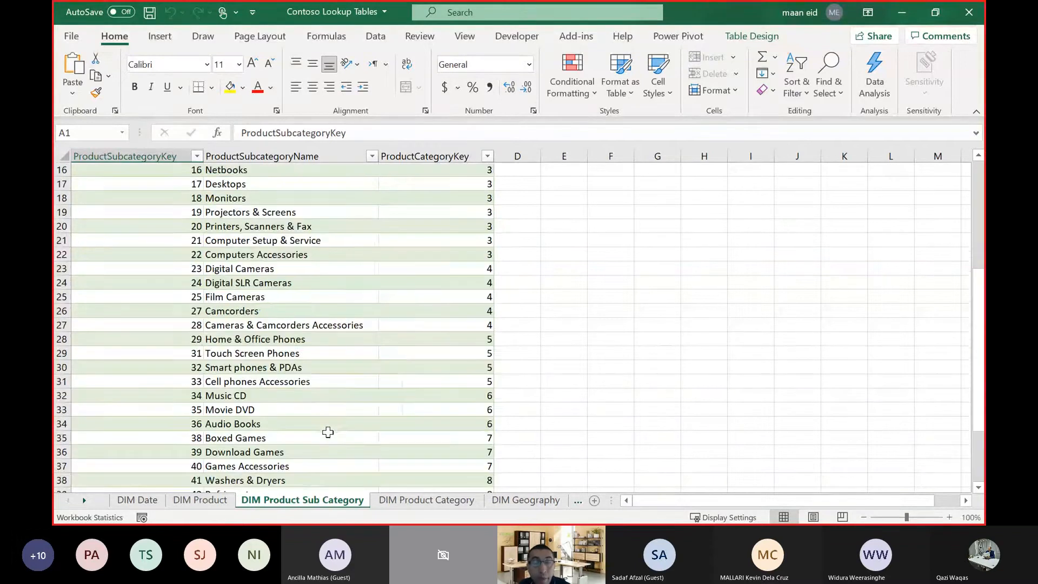
pyautogui.scroll(-6, 335, 417)
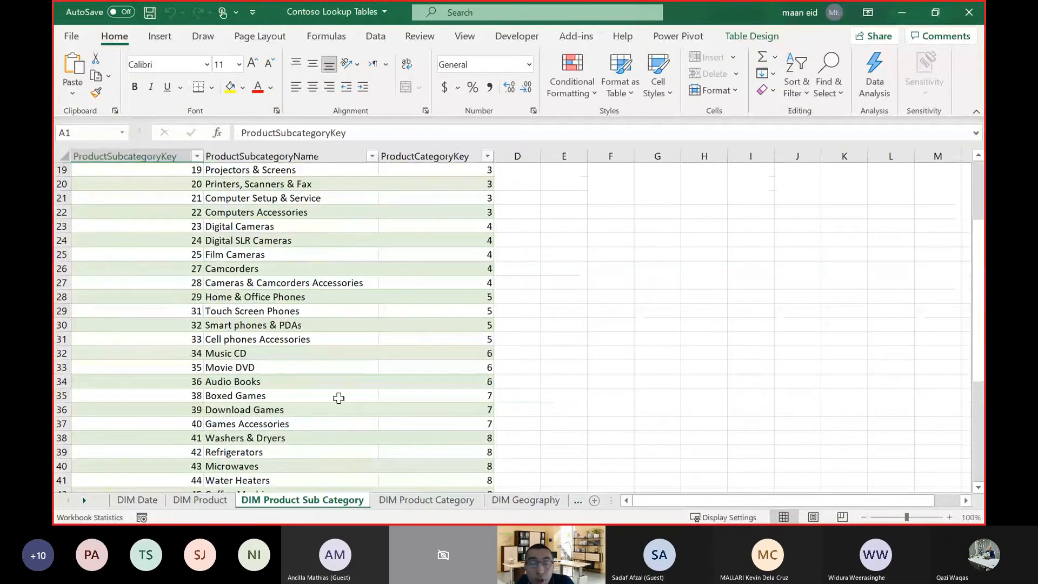
# Compare the DIM Product Category sheet with the DIM Product Sub Category sheet, viewing the subcategory rows down to the last and back up.
pyautogui.click(449, 501)
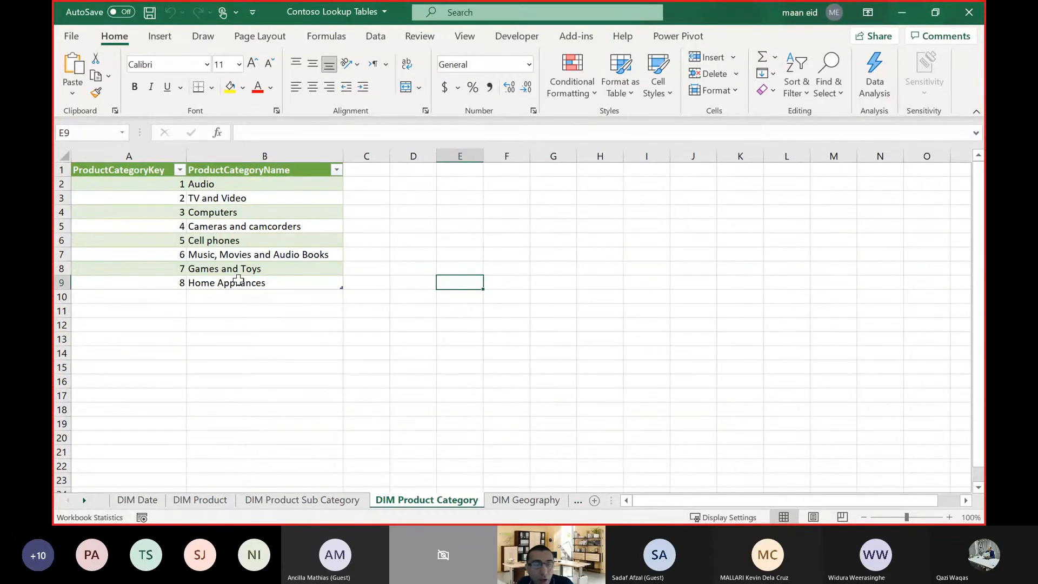
pyautogui.click(329, 500)
pyautogui.scroll(-10, 297, 308)
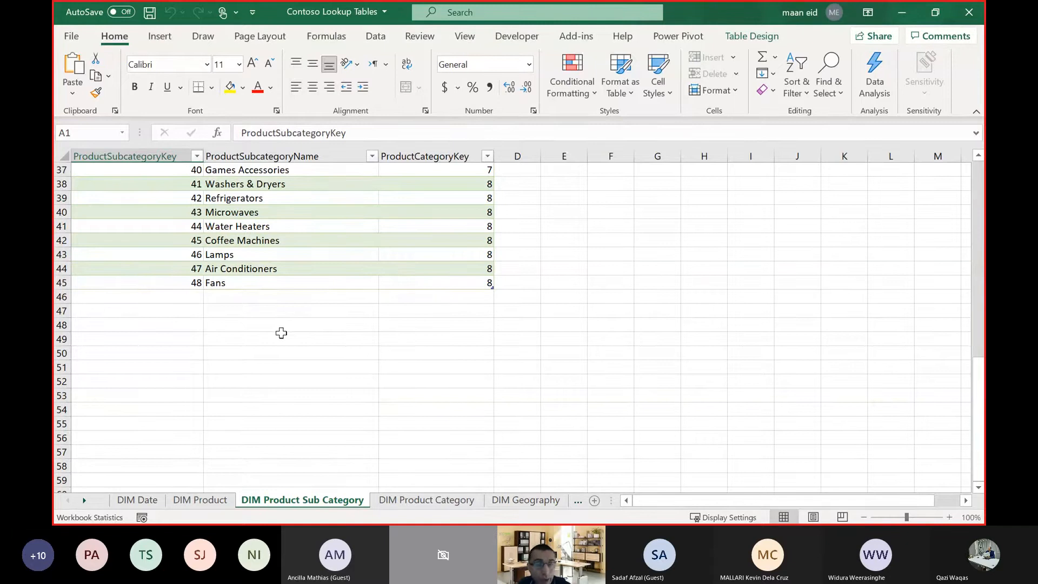
pyautogui.scroll(8, 281, 332)
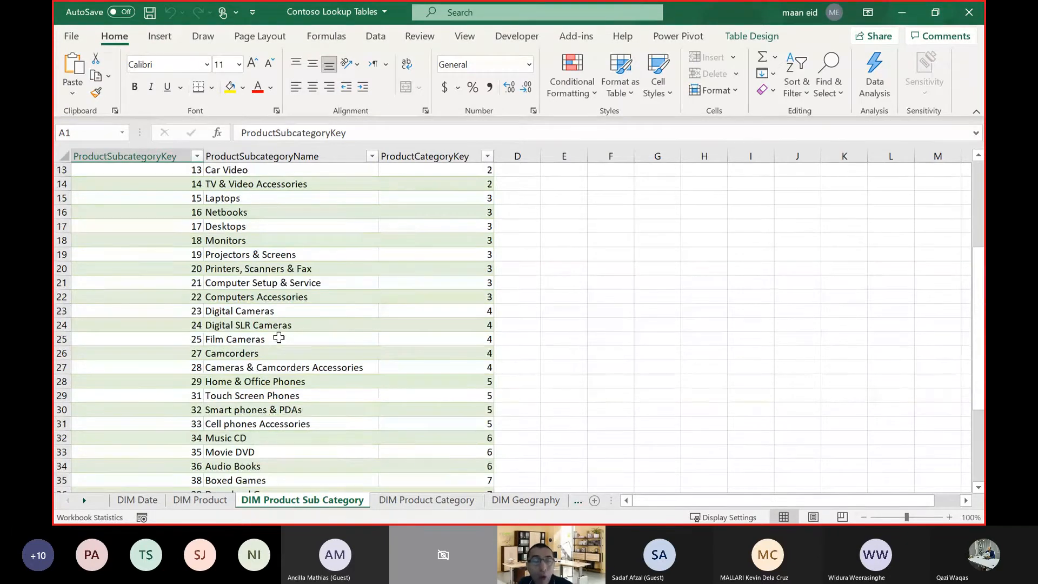
pyautogui.scroll(4, 270, 317)
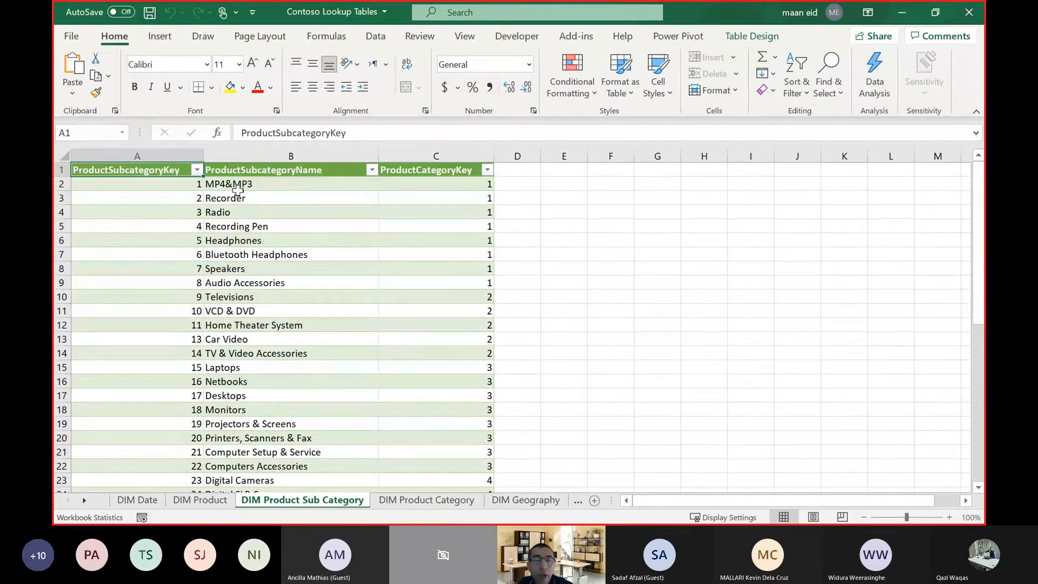
# Examine the DIM Product sheet's product names and descriptions down to the last row, and revisit the subcategory and category sheets.
pyautogui.click(214, 500)
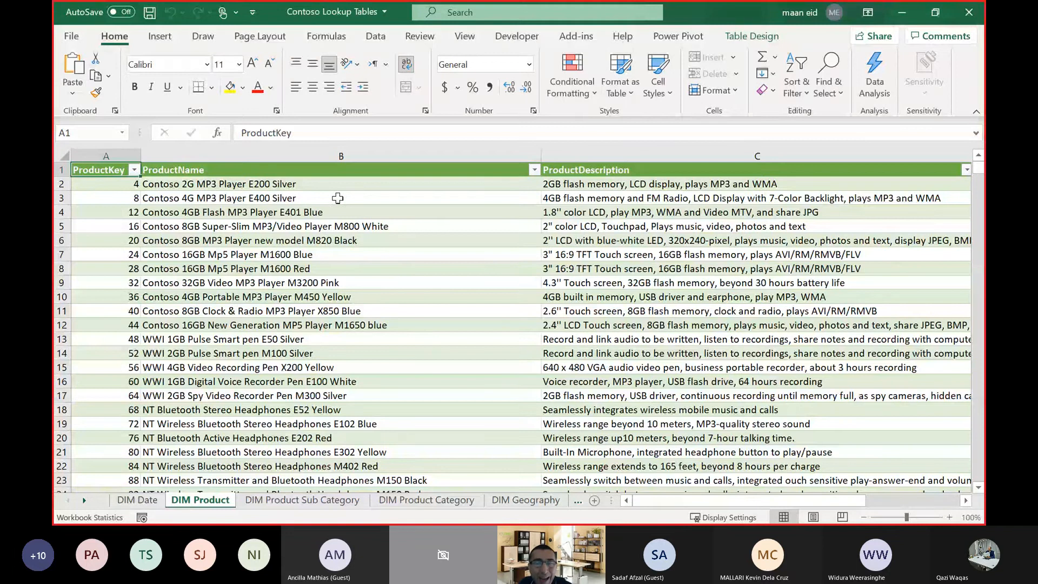
pyautogui.scroll(-20, 337, 197)
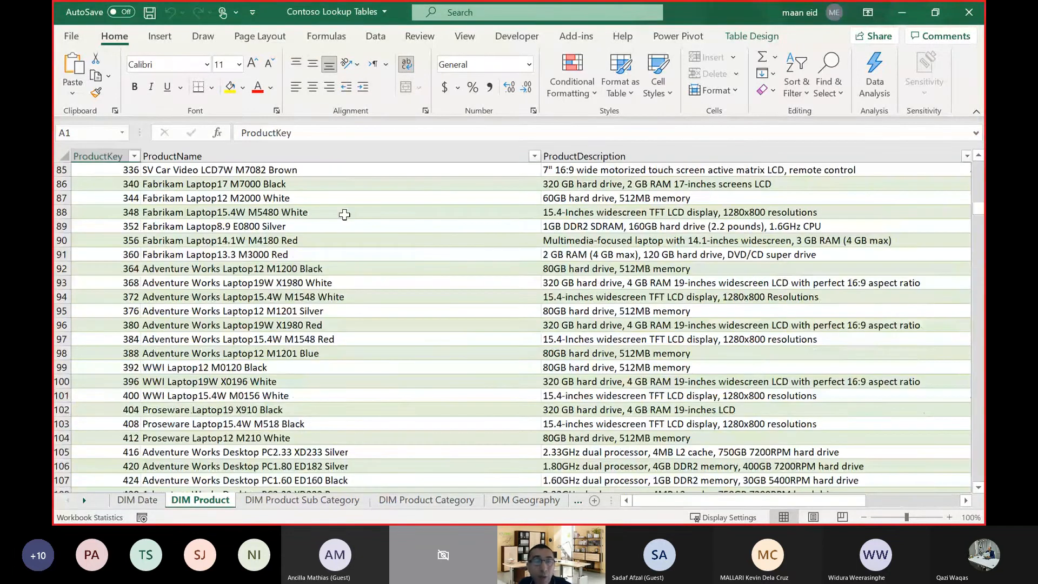
pyautogui.scroll(-20, 344, 215)
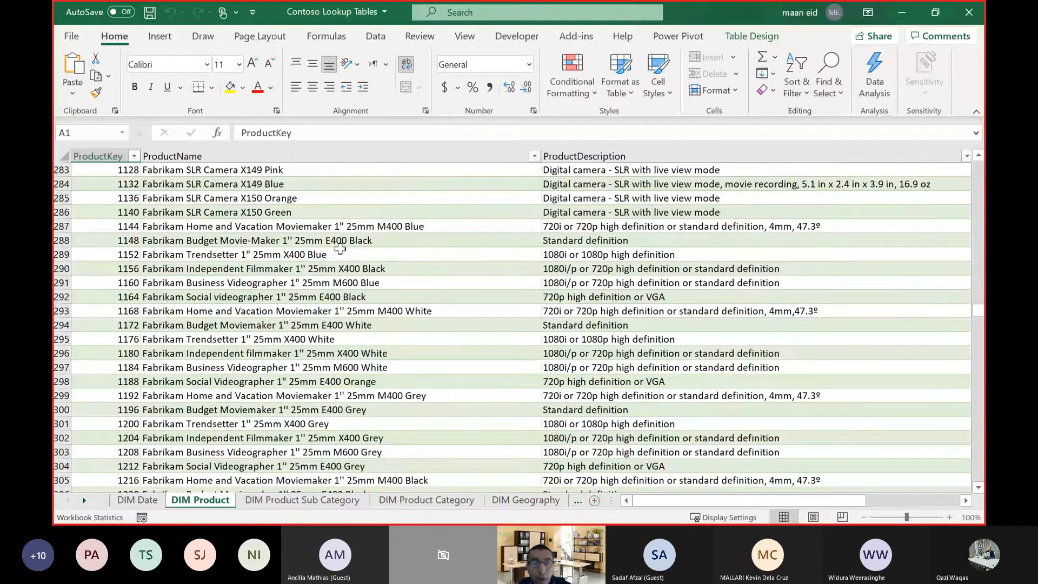
pyautogui.click(305, 269)
pyautogui.hotkey('ctrl', 'Down')
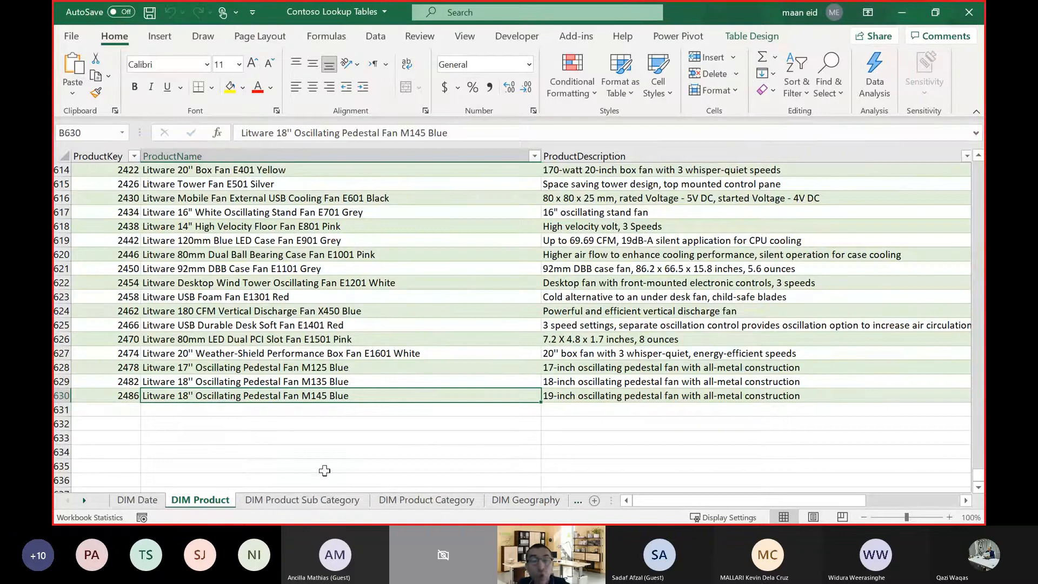
pyautogui.click(328, 500)
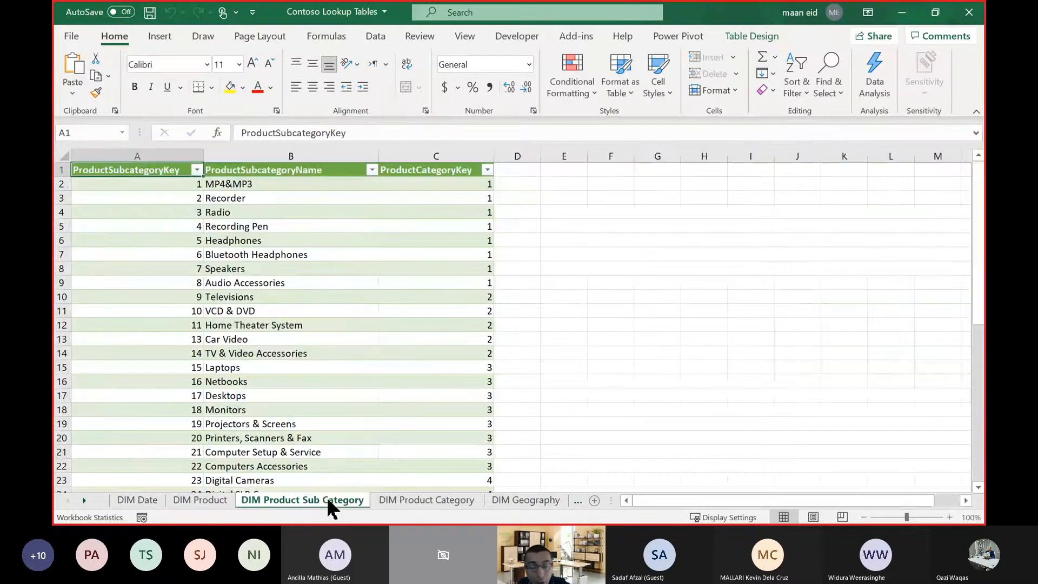
pyautogui.click(402, 503)
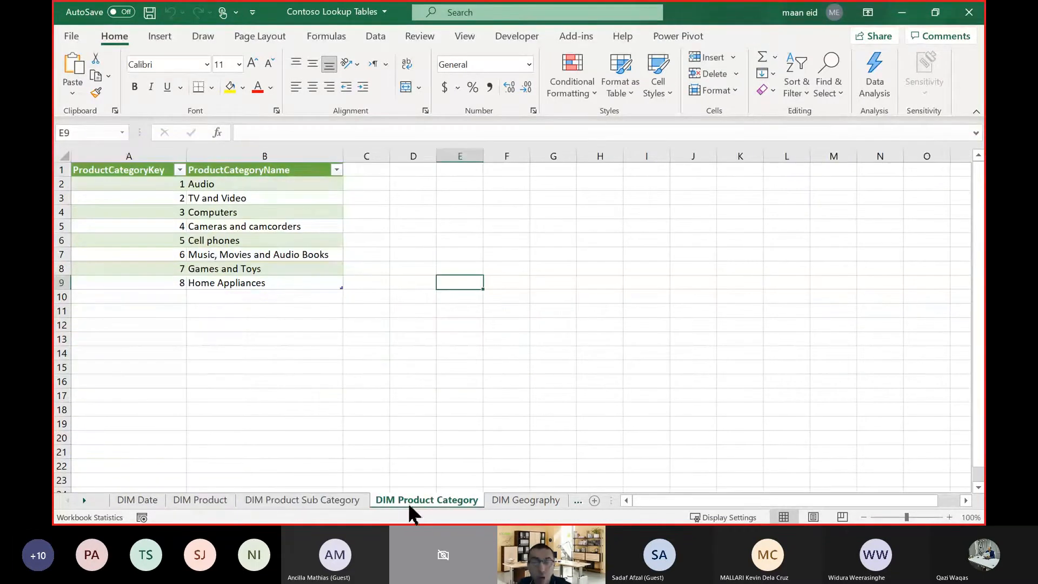
# Look over the DIM Geography sheet's columns and follow the Berlin row from city through state to country.
pyautogui.click(509, 499)
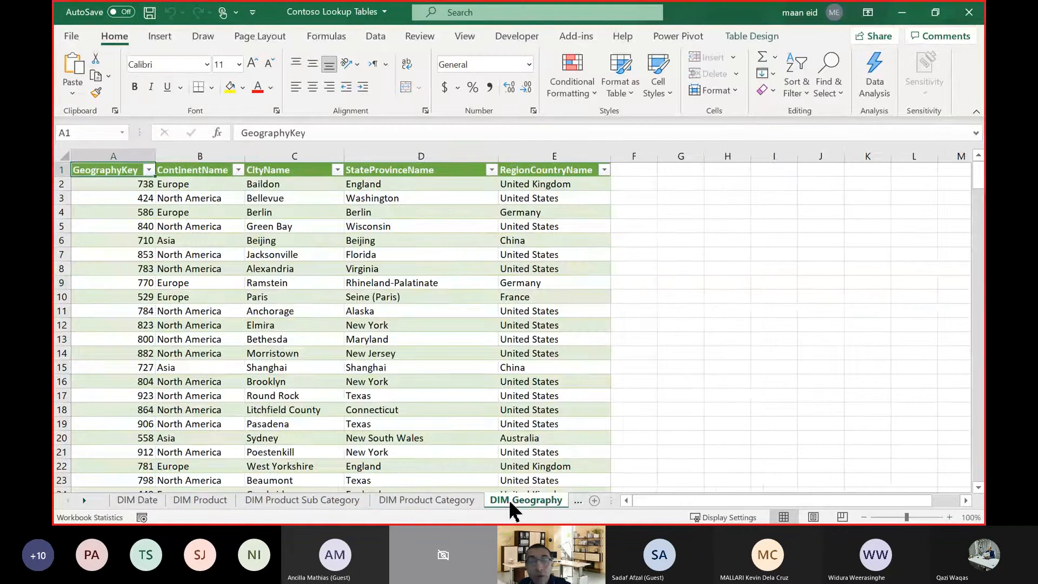
pyautogui.click(319, 311)
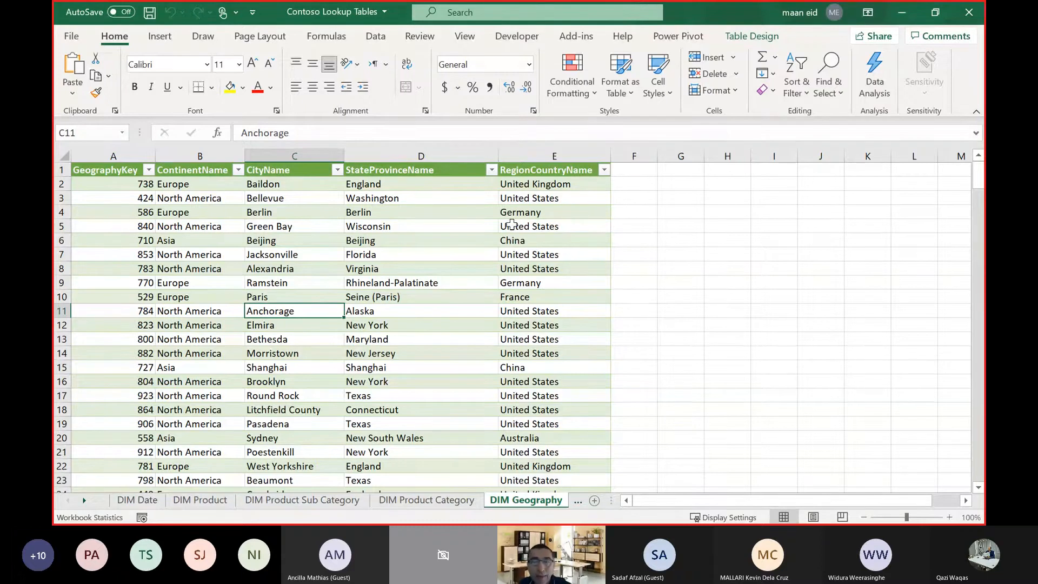
pyautogui.scroll(-3, 534, 222)
pyautogui.scroll(3, 535, 222)
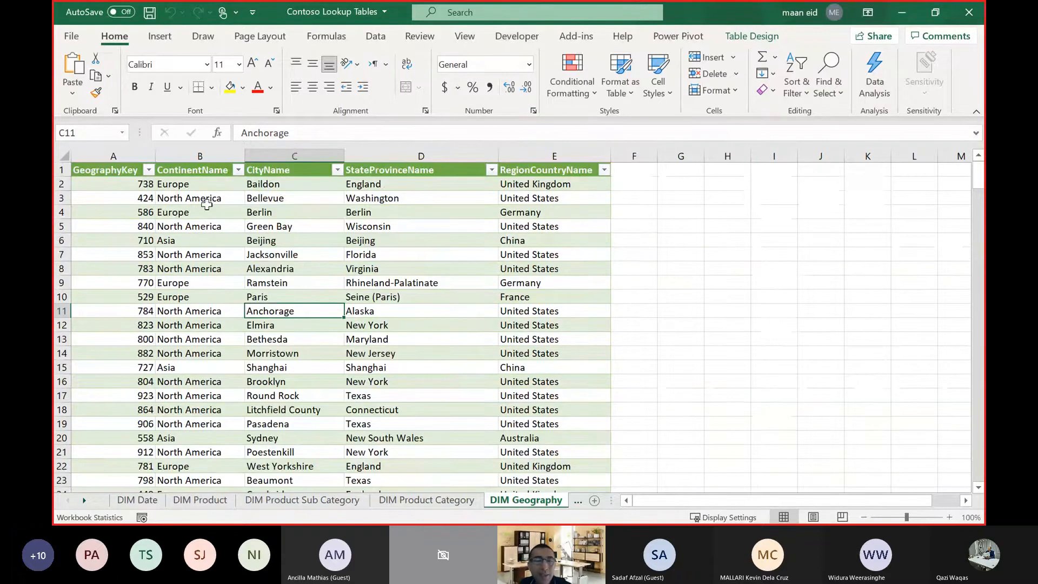
pyautogui.click(185, 182)
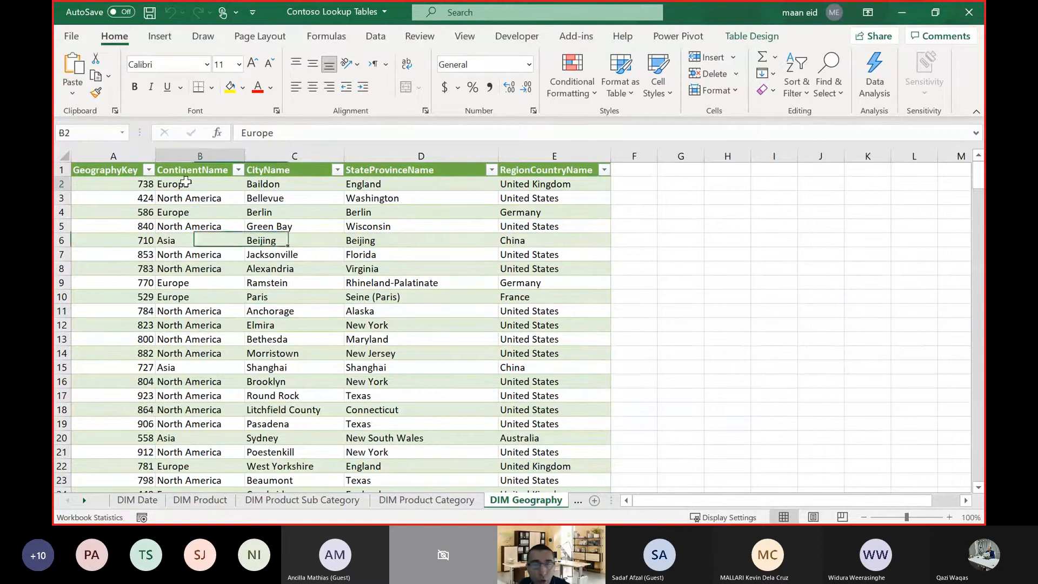
pyautogui.click(306, 210)
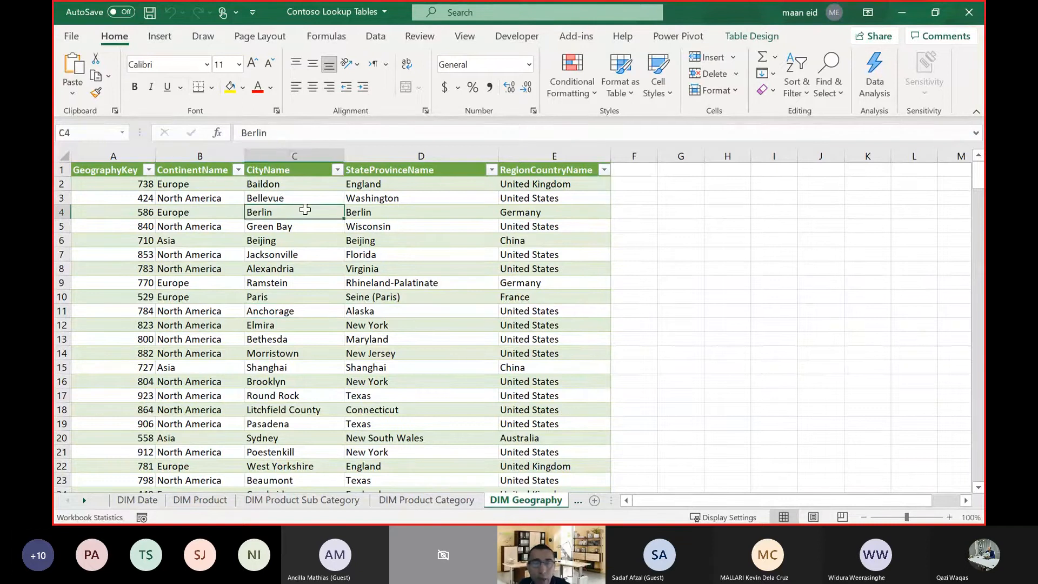
pyautogui.click(378, 210)
pyautogui.click(537, 213)
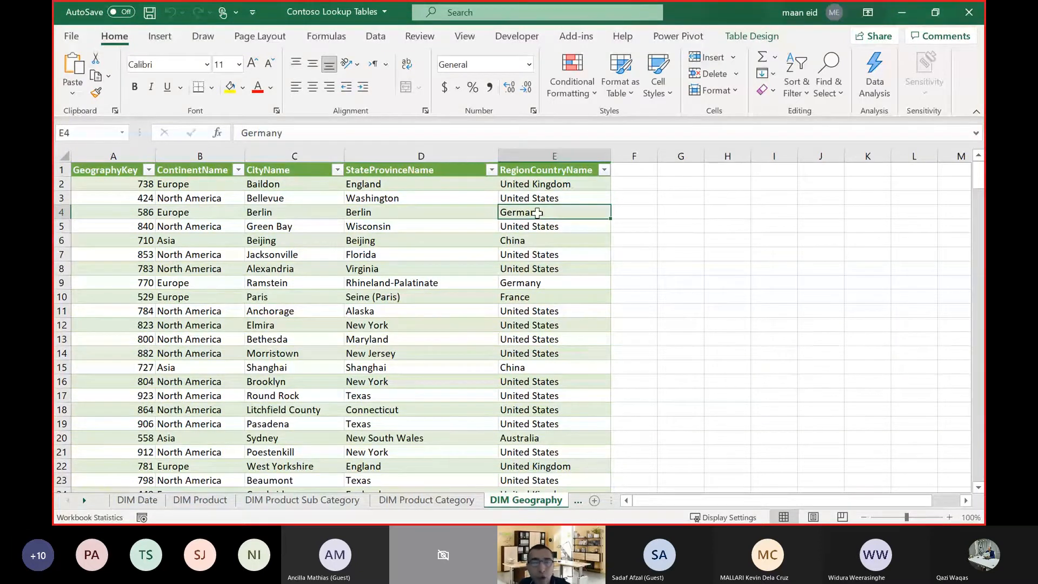
# Trace the Jacksonville row of the DIM Geography sheet from country back through state and city to continent.
pyautogui.click(551, 254)
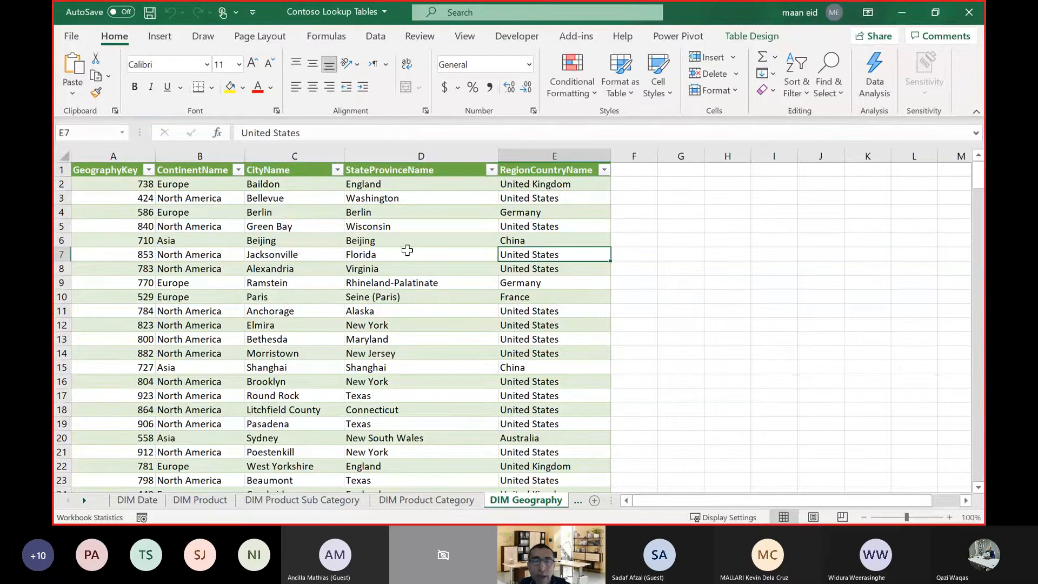
pyautogui.click(400, 252)
pyautogui.click(286, 255)
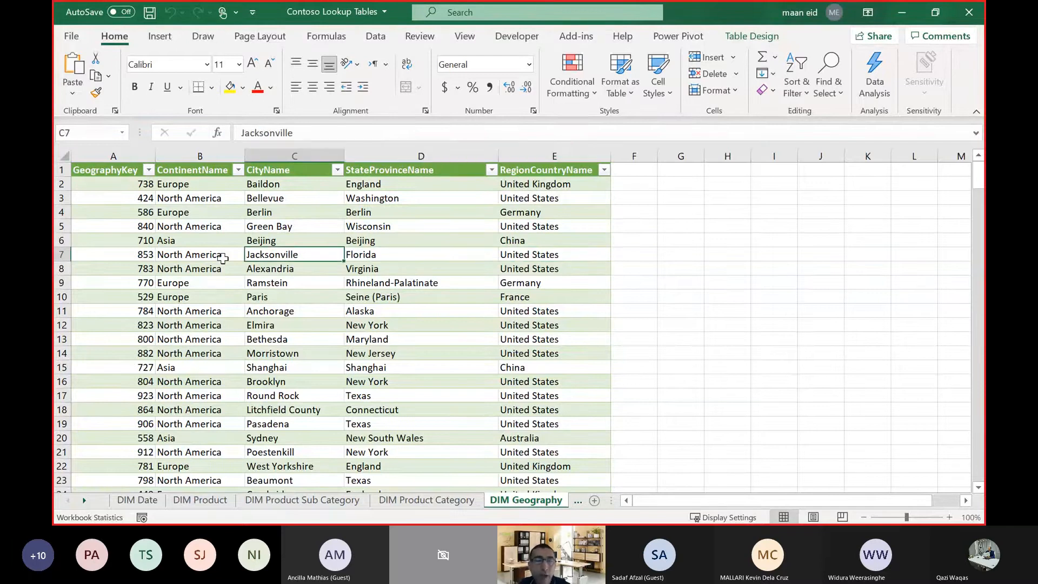
pyautogui.click(221, 257)
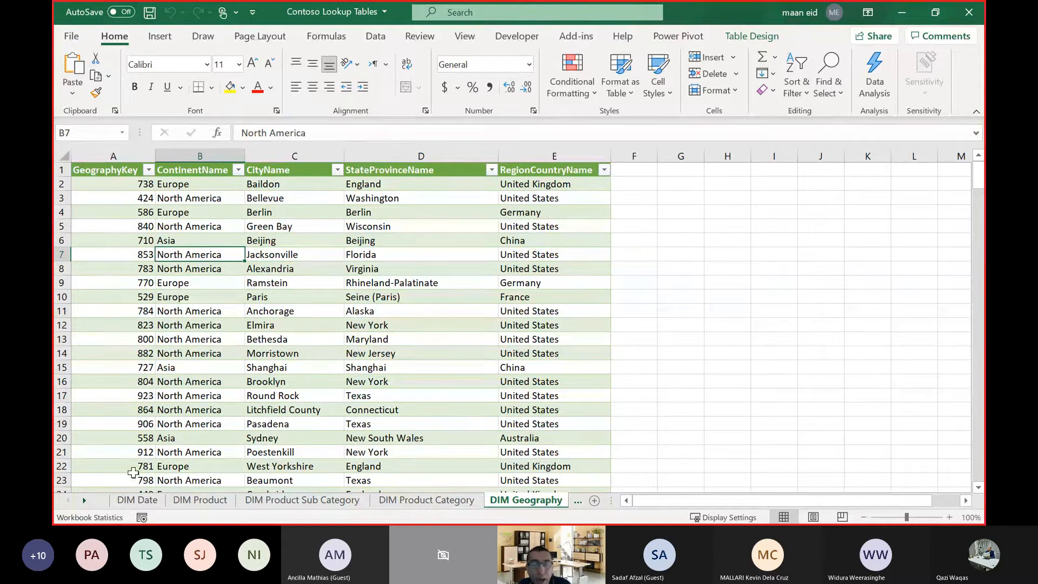
# Bring the workbook's last sheet names into view and look at the DIM Channel sheet's channel keys and names.
pyautogui.click(84, 501)
pyautogui.click(84, 501)
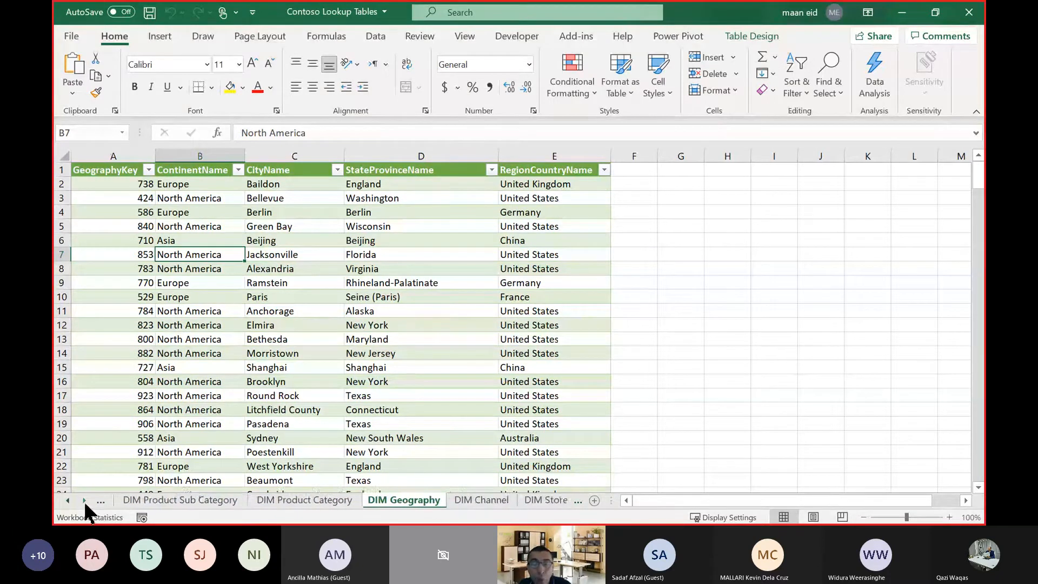
pyautogui.click(83, 500)
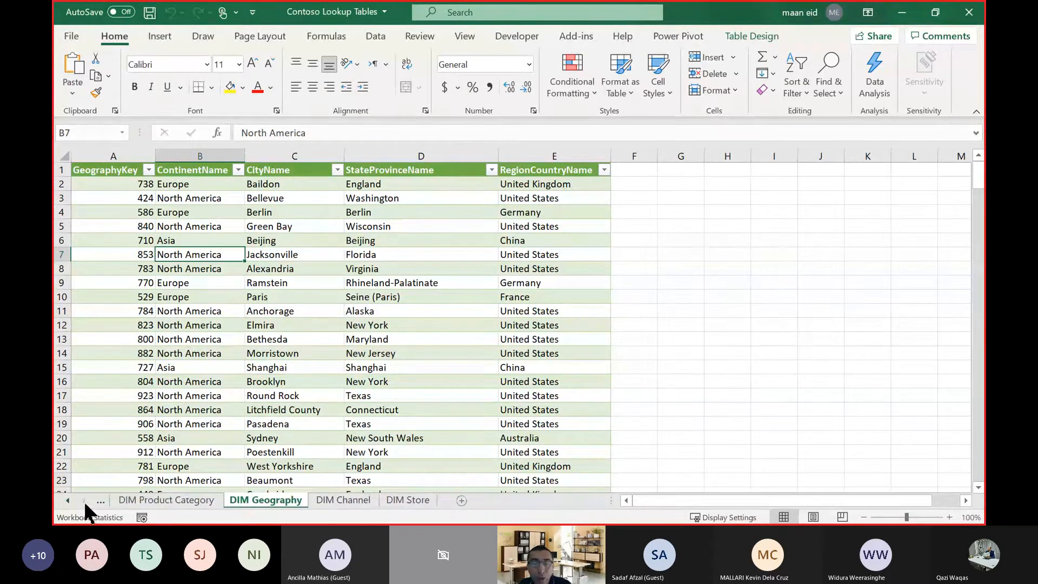
pyautogui.click(354, 500)
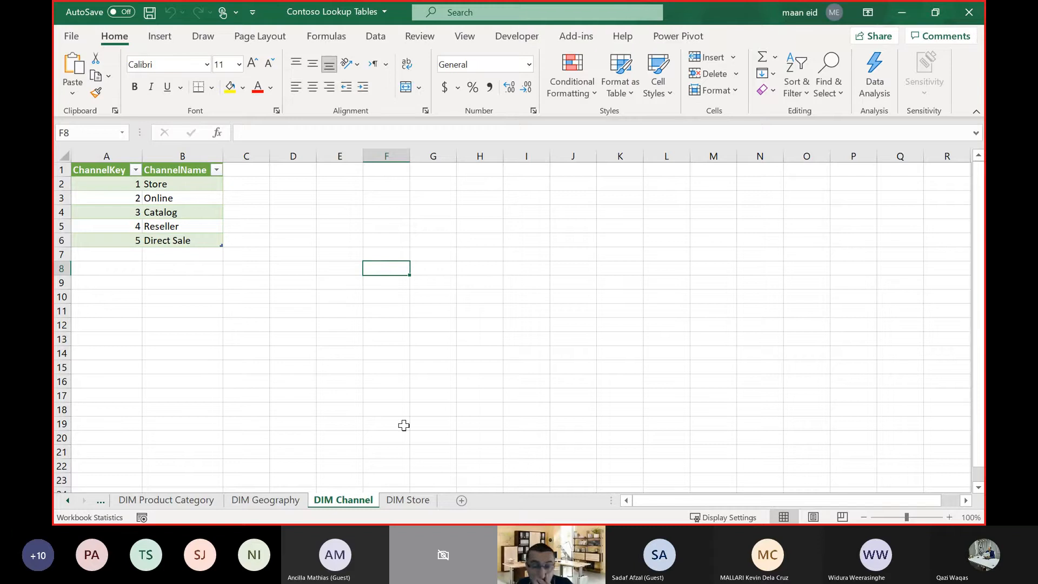
# Look at the store name, open date and zip code of the first store on the DIM Store sheet.
pyautogui.click(412, 500)
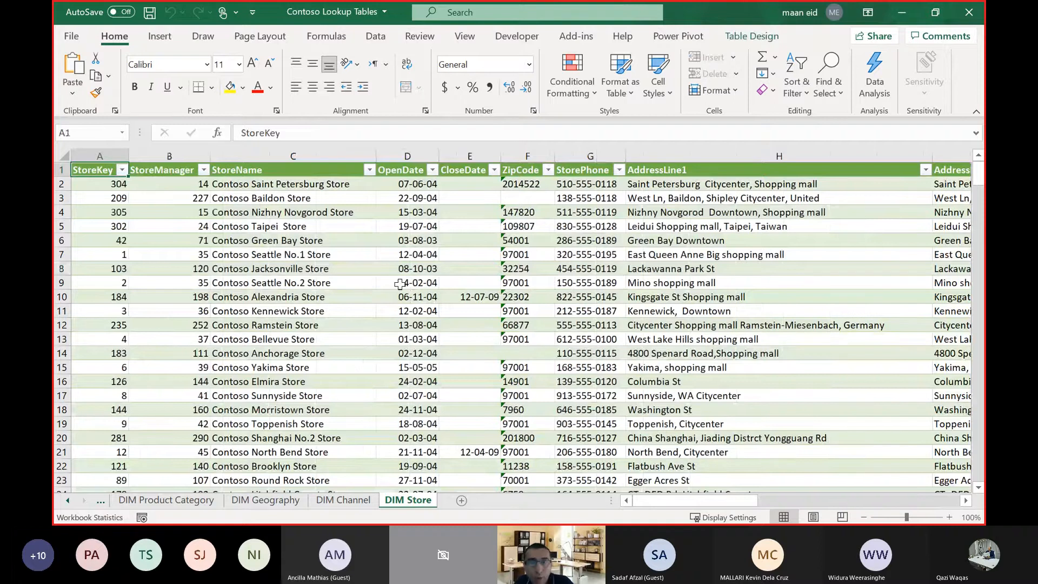
pyautogui.click(283, 183)
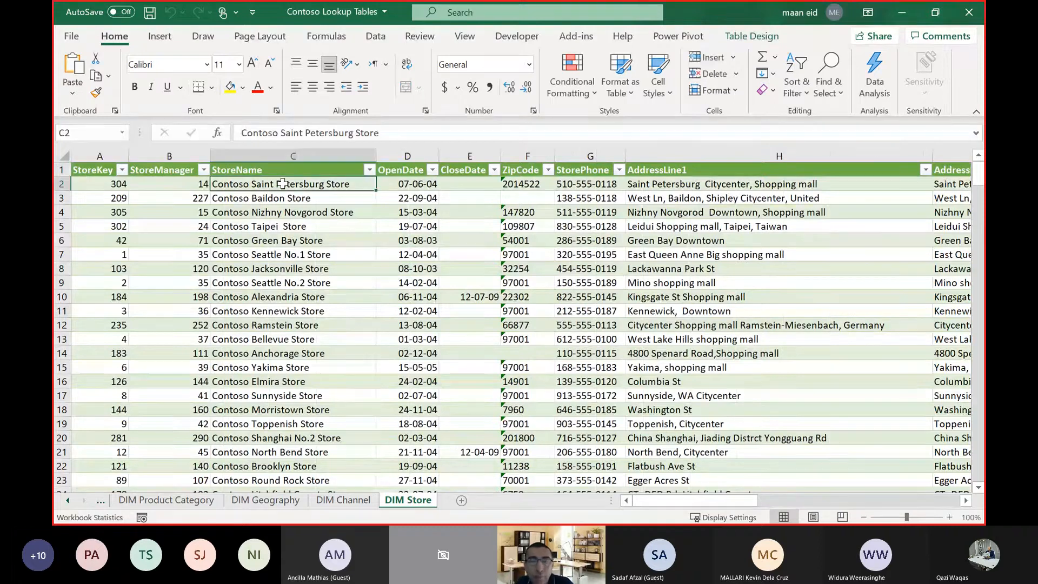
pyautogui.click(408, 184)
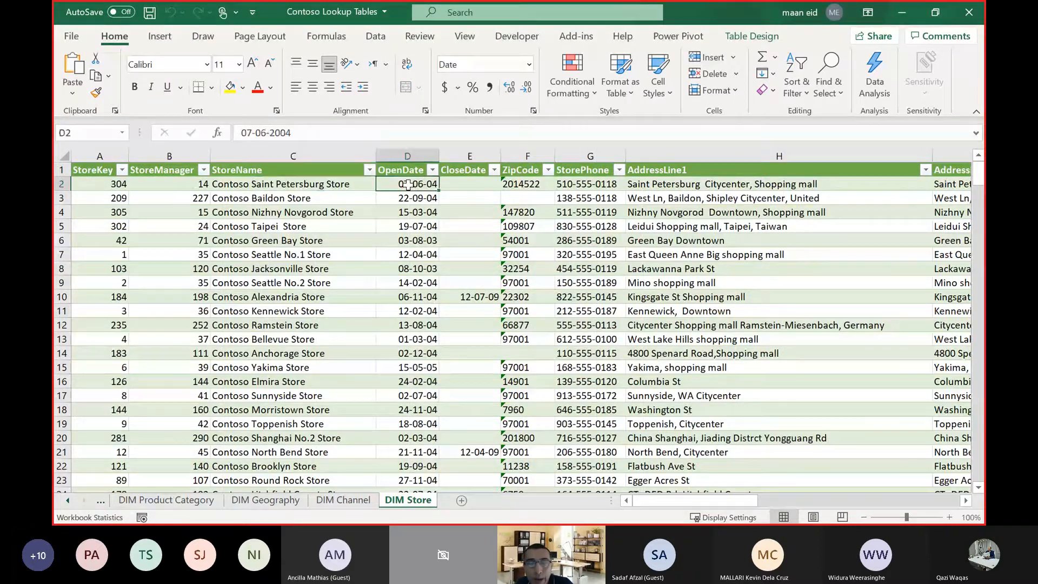
pyautogui.click(535, 184)
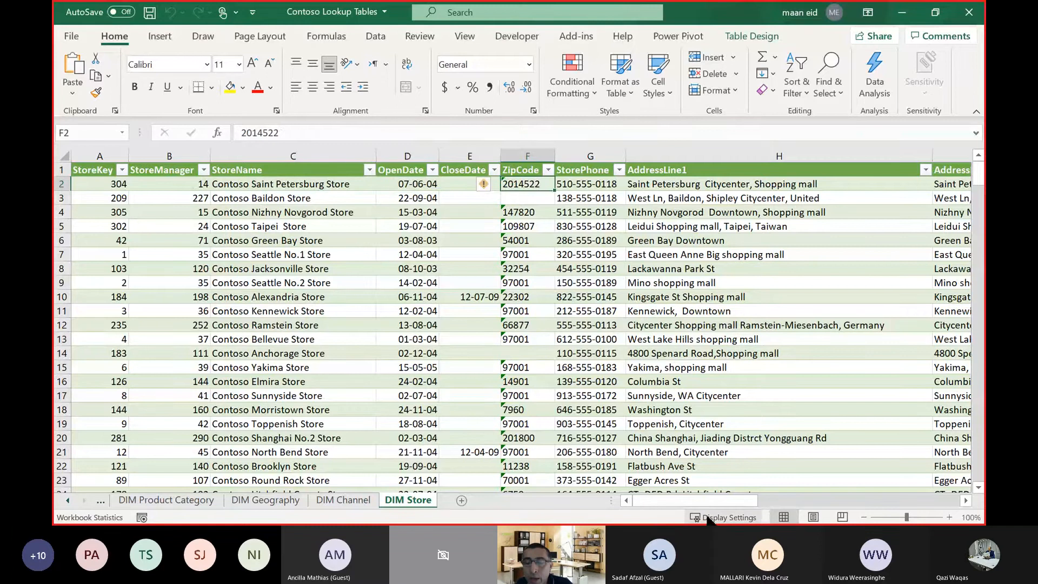
# Examine the DIM Store sheet's manager name and employee count columns, and return to its first columns.
pyautogui.moveTo(700, 502); pyautogui.dragTo(892, 502)
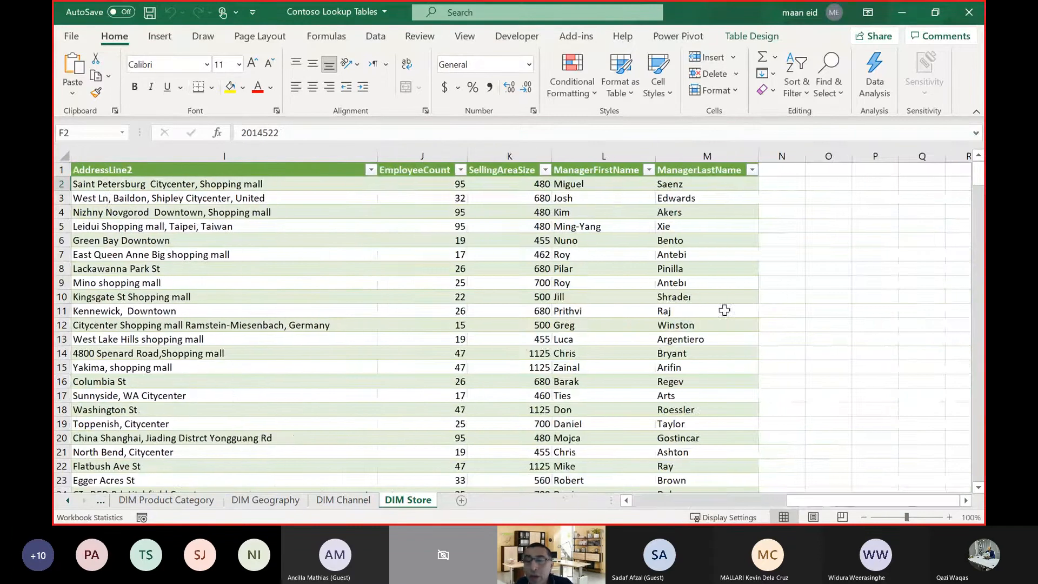
pyautogui.click(587, 184)
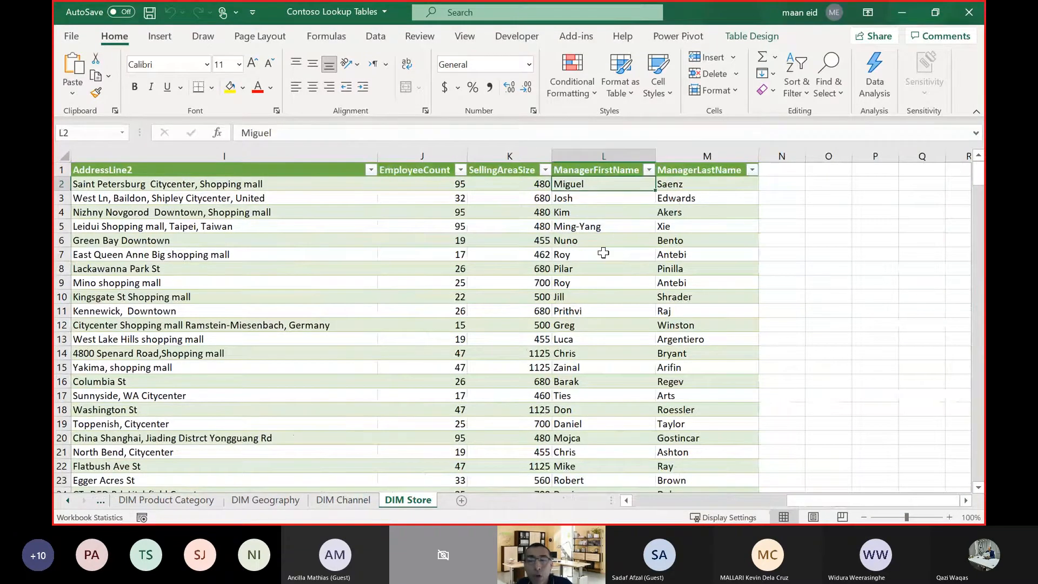
pyautogui.click(693, 179)
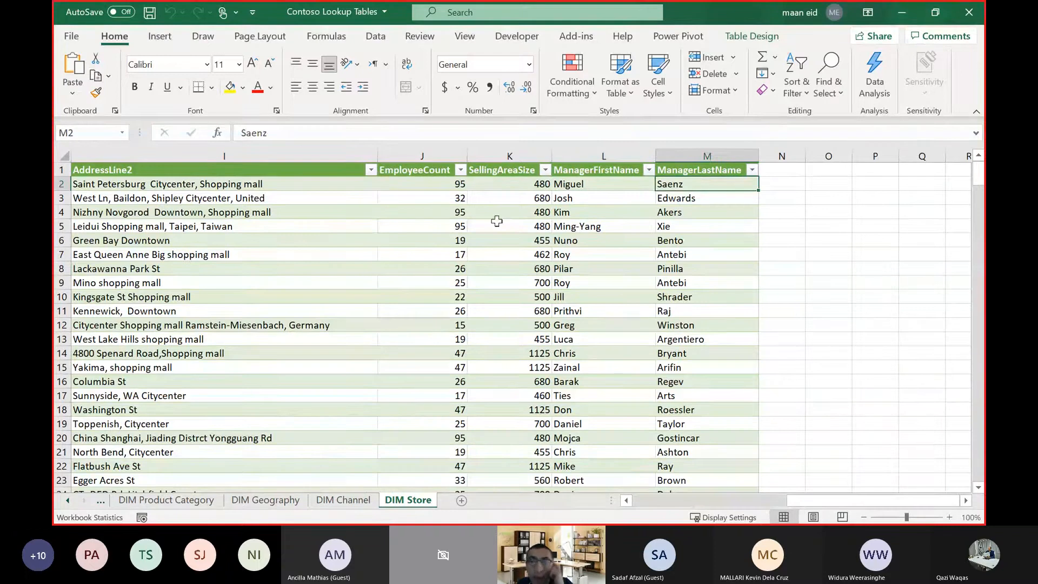
pyautogui.click(425, 184)
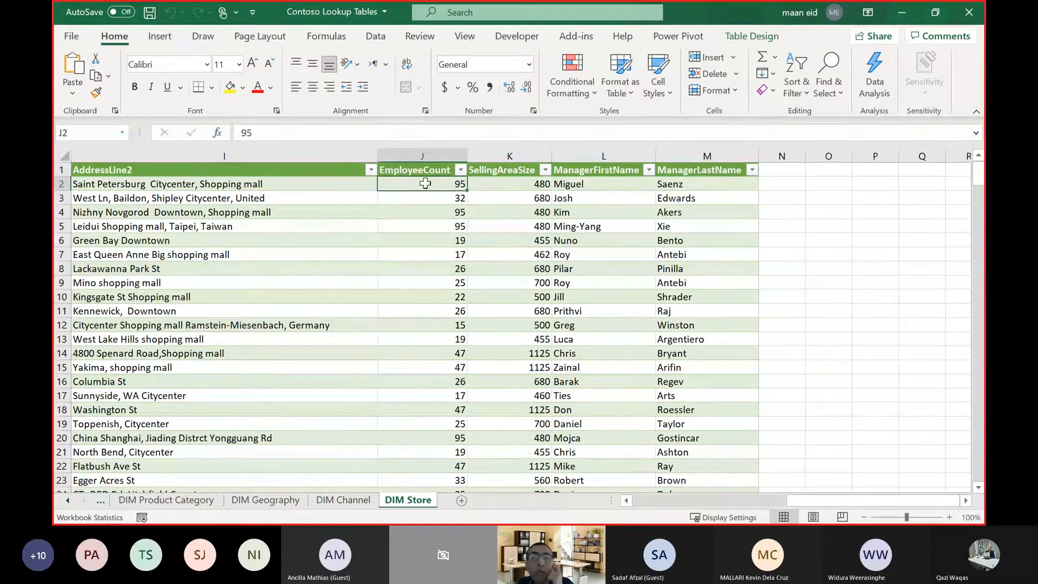
pyautogui.click(690, 501)
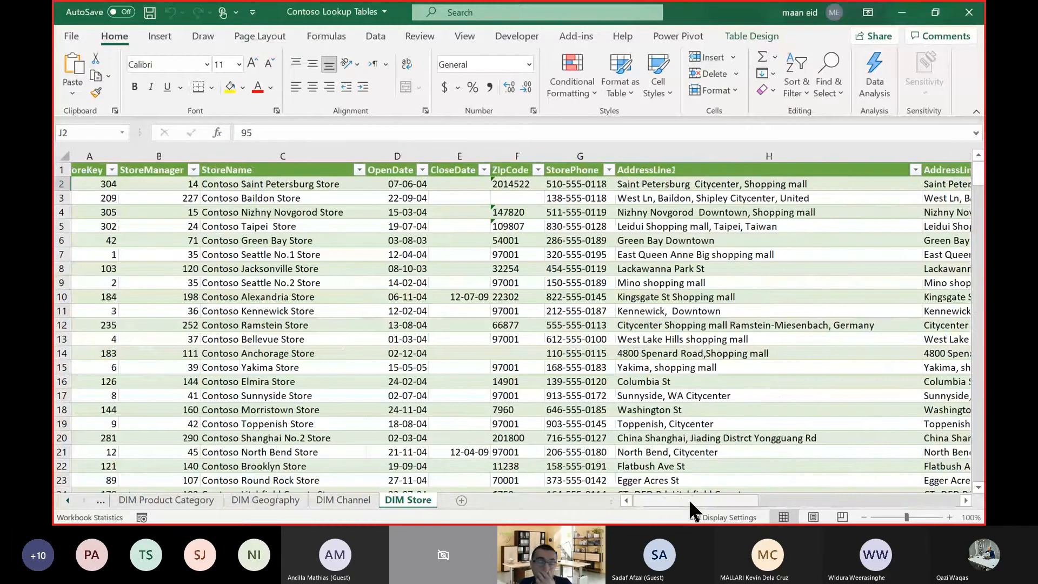
pyautogui.moveTo(689, 501); pyautogui.dragTo(686, 501)
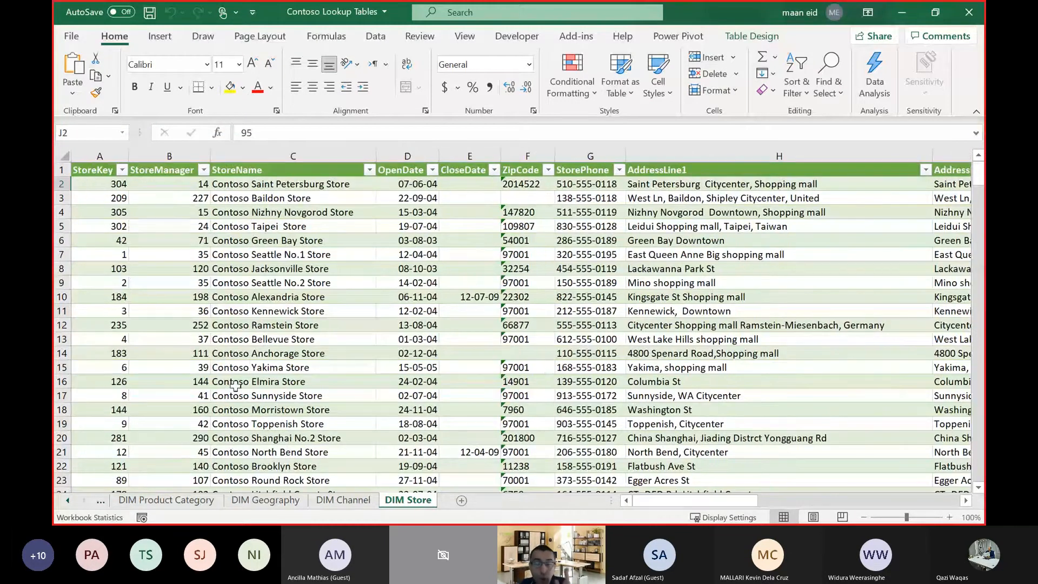
# Bring the first sheet names back into view and look through the DIM Date sheet's calendar and fiscal columns.
pyautogui.click(68, 500)
pyautogui.click(68, 500)
pyautogui.click(68, 500)
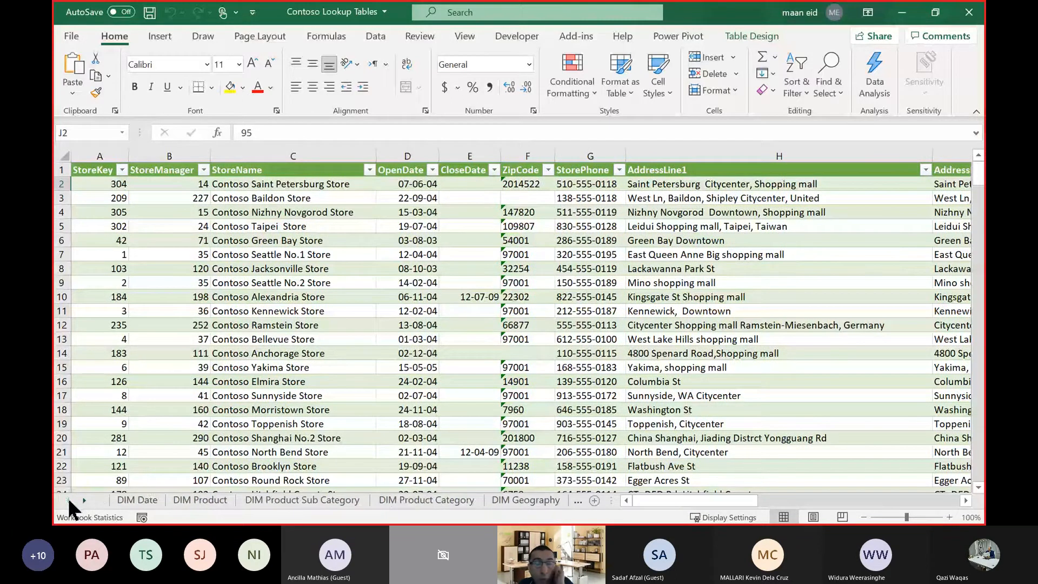
pyautogui.click(135, 500)
pyautogui.scroll(-9, 619, 311)
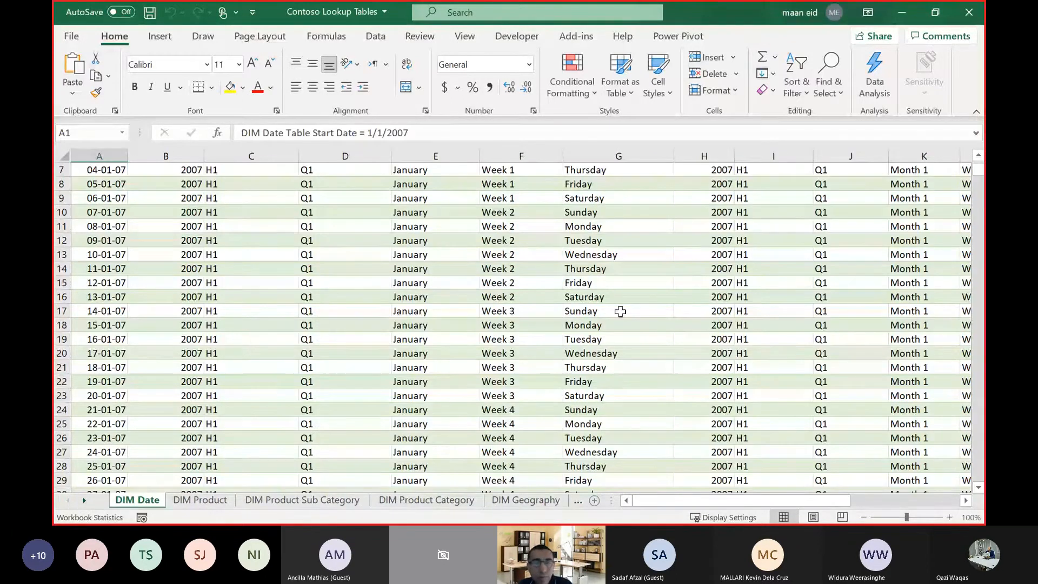
pyautogui.scroll(9, 619, 311)
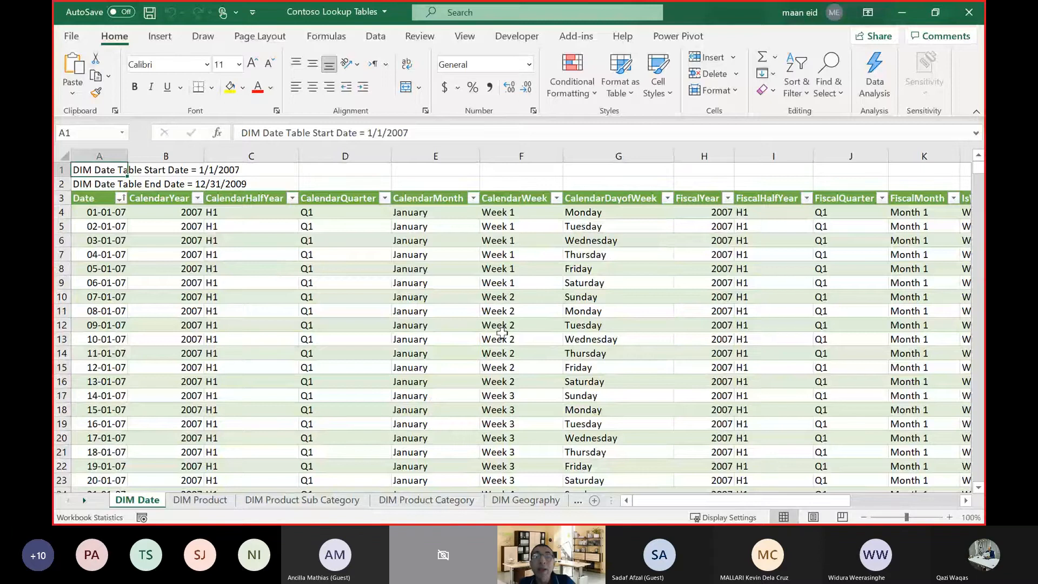
# Look through the DIM Product, DIM Product Sub Category, DIM Product Category and DIM Geography sheets, and return to DIM Product Sub Category.
pyautogui.click(206, 497)
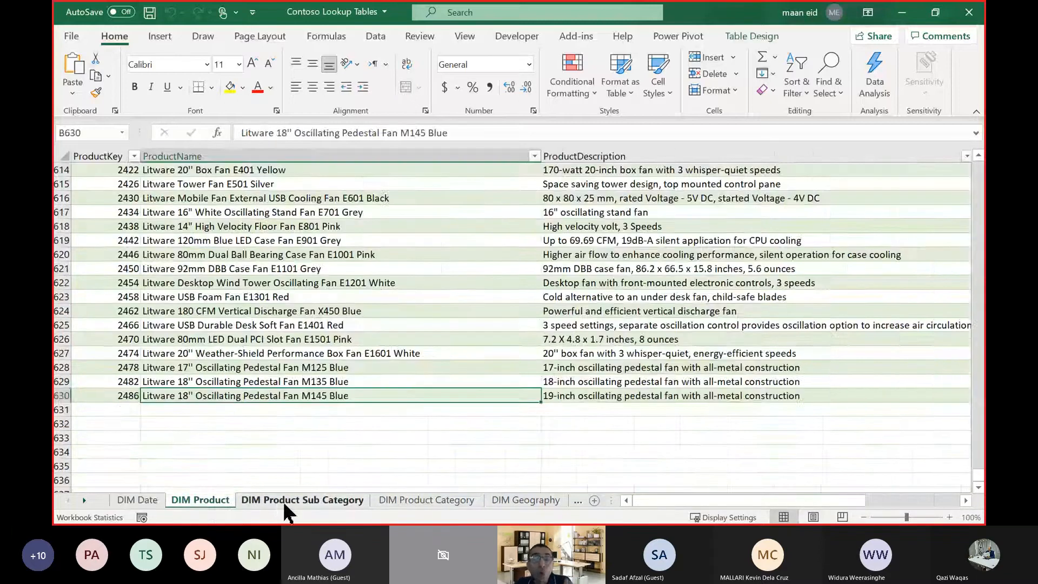
pyautogui.click(285, 505)
pyautogui.click(433, 500)
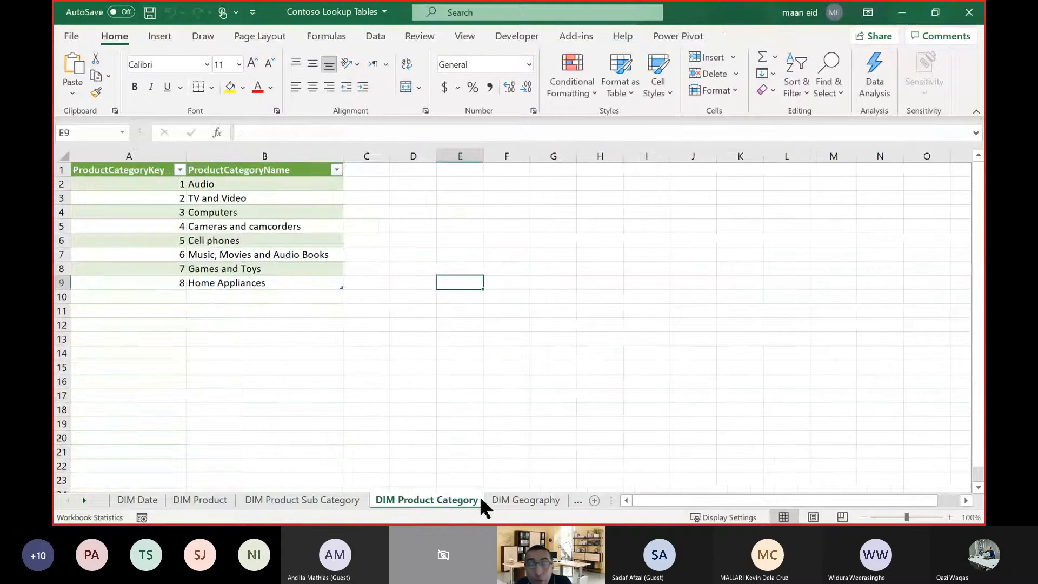
pyautogui.click(492, 501)
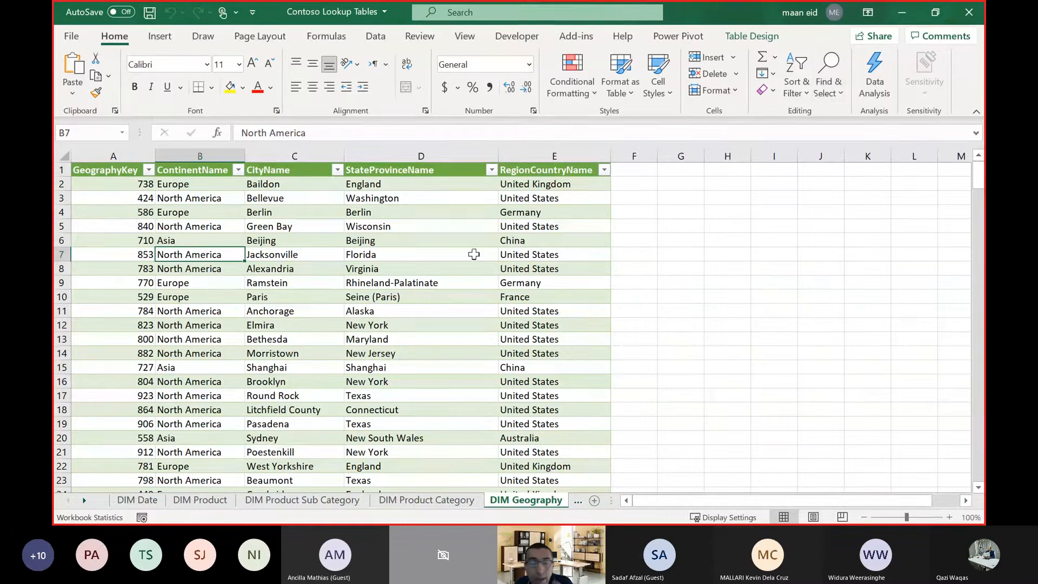
pyautogui.click(331, 502)
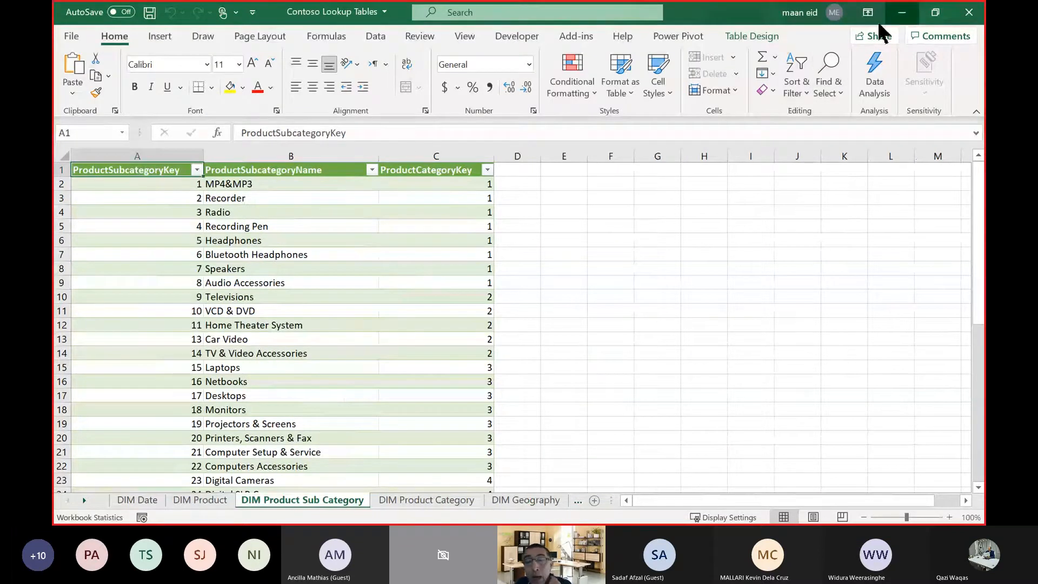
# Minimize the lookup workbook and check the size of the Contoso Lookup Tables file in the Lookup Tables folder.
pyautogui.click(902, 12)
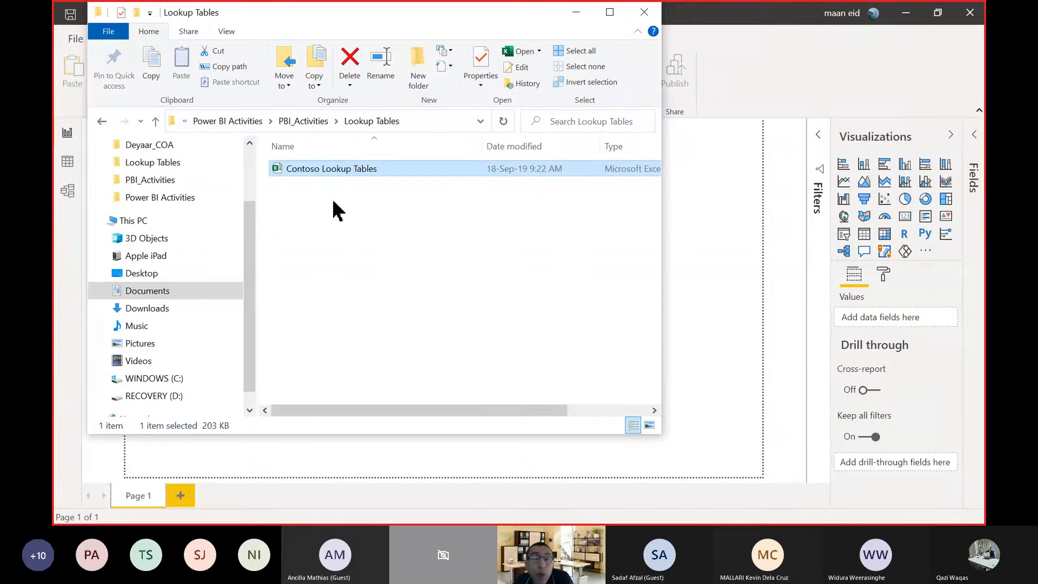
pyautogui.click(157, 122)
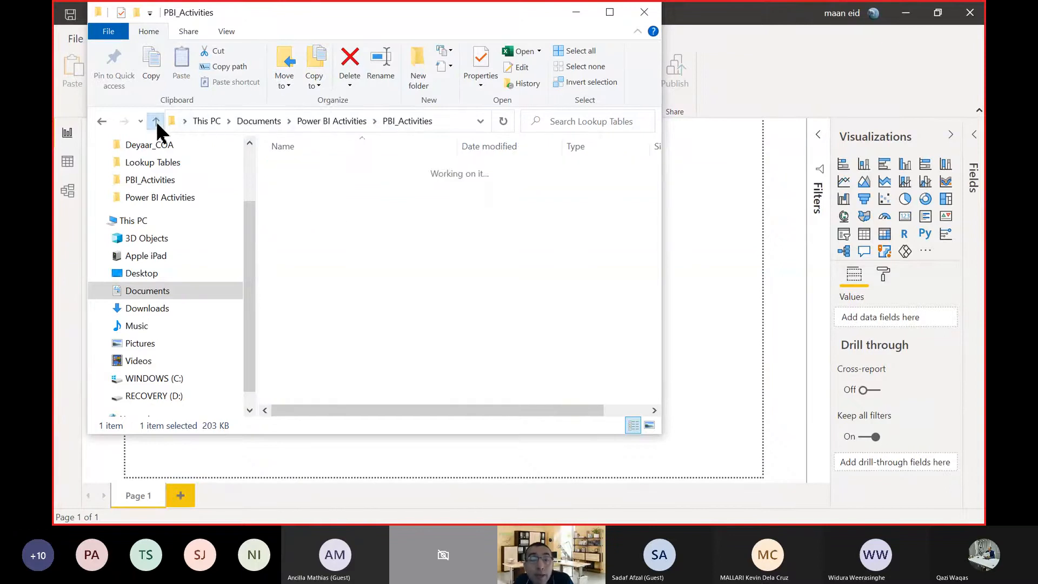
pyautogui.click(318, 172)
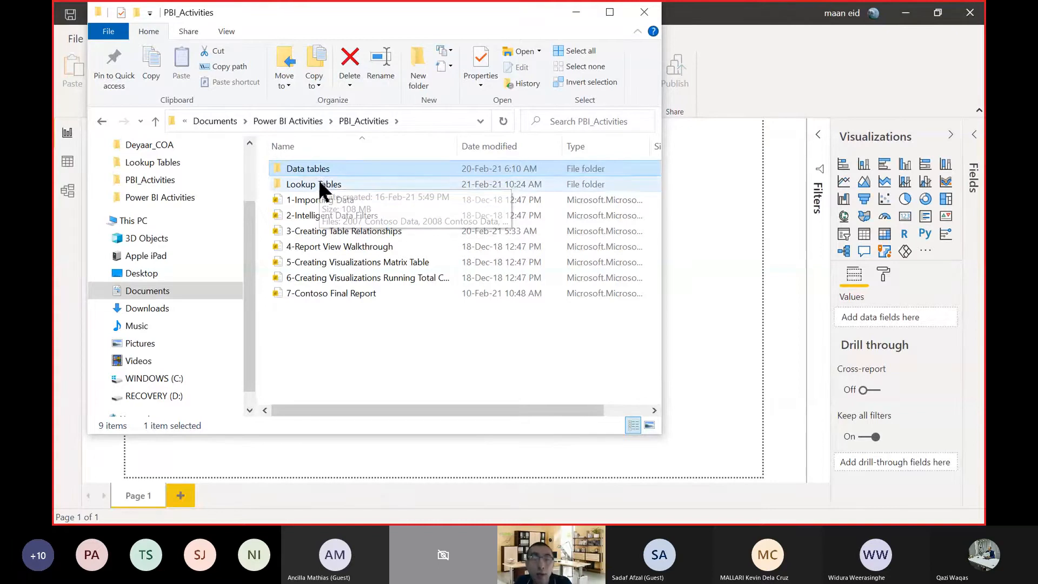
pyautogui.doubleClick(317, 185)
pyautogui.moveTo(381, 411); pyautogui.dragTo(549, 412)
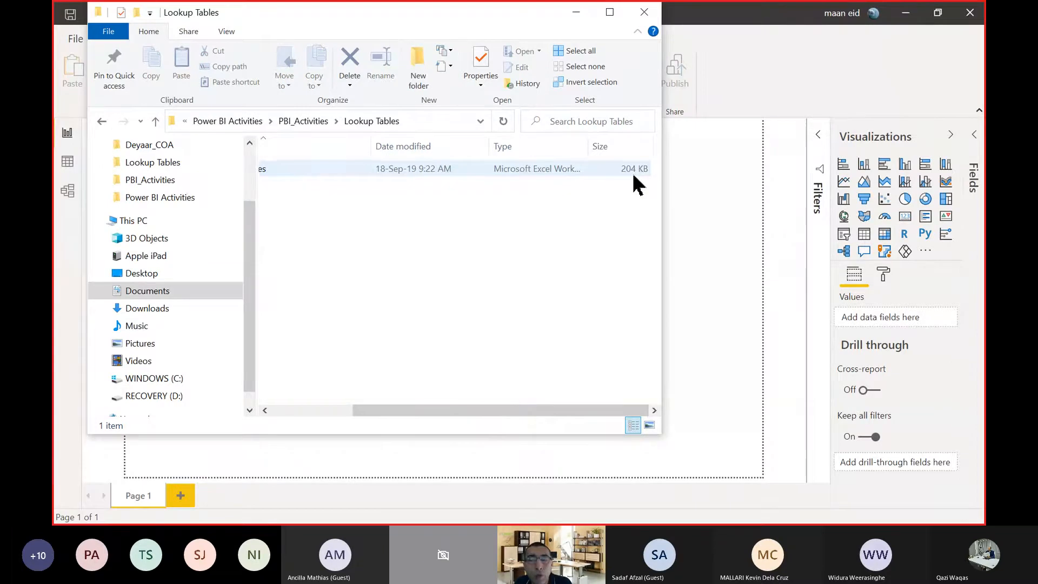
pyautogui.moveTo(475, 411); pyautogui.dragTo(273, 410)
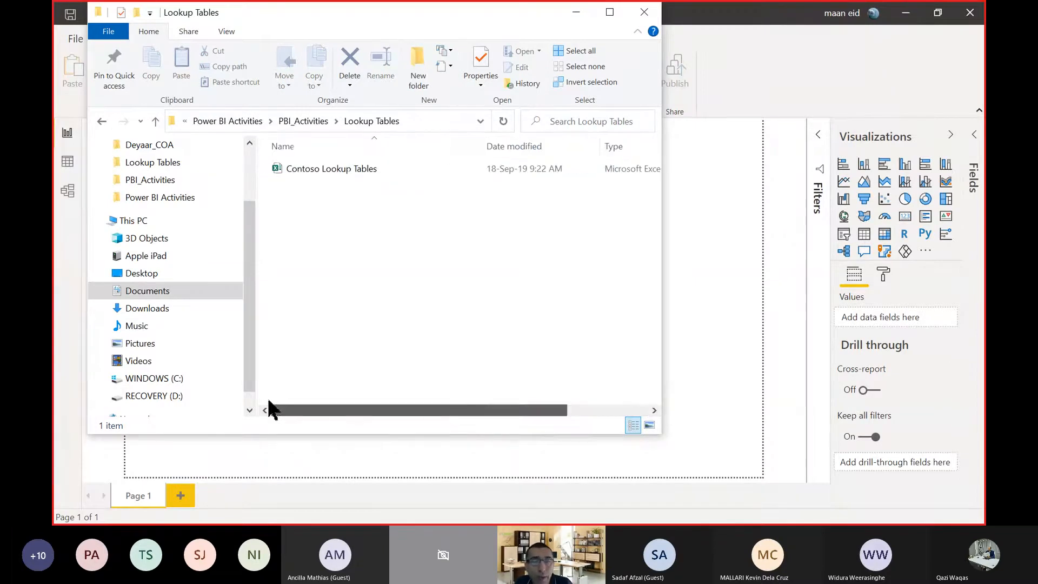
# Check the file sizes of the 2007, 2008 and 2009 Contoso Data workbooks in the Data tables folder.
pyautogui.click(306, 125)
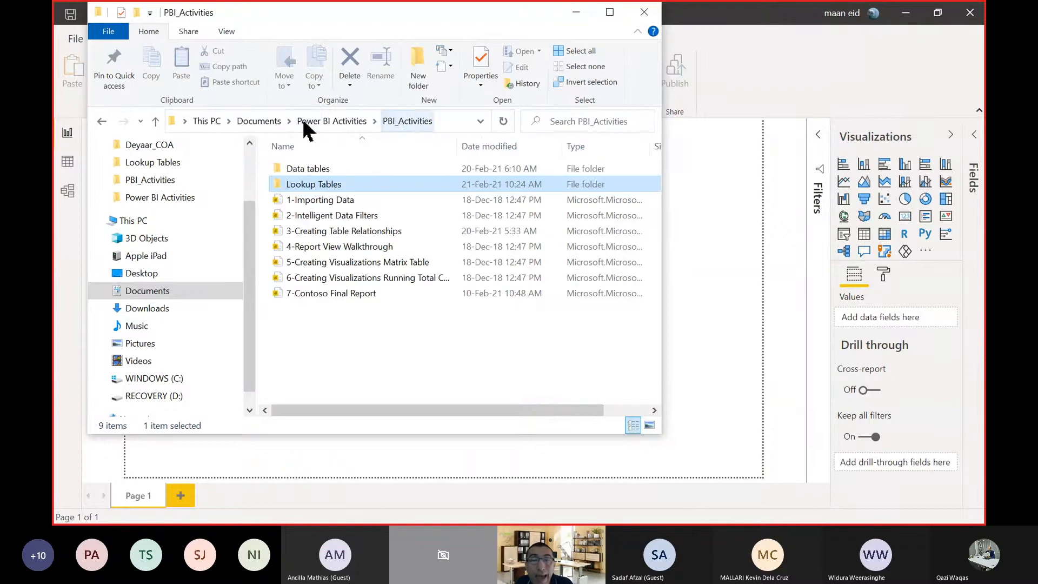
pyautogui.doubleClick(307, 168)
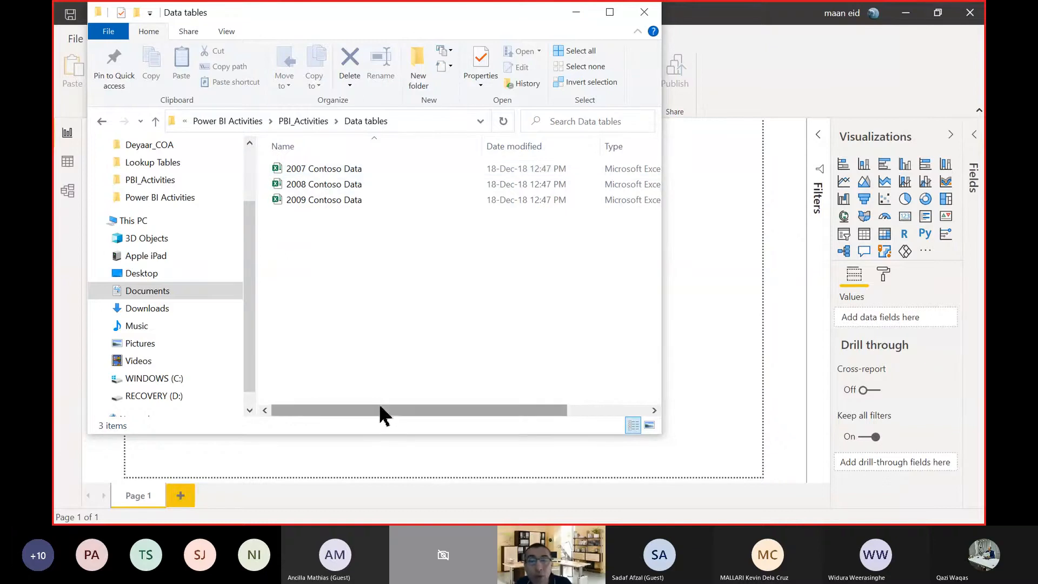
pyautogui.click(321, 168)
pyautogui.moveTo(417, 410); pyautogui.dragTo(542, 409)
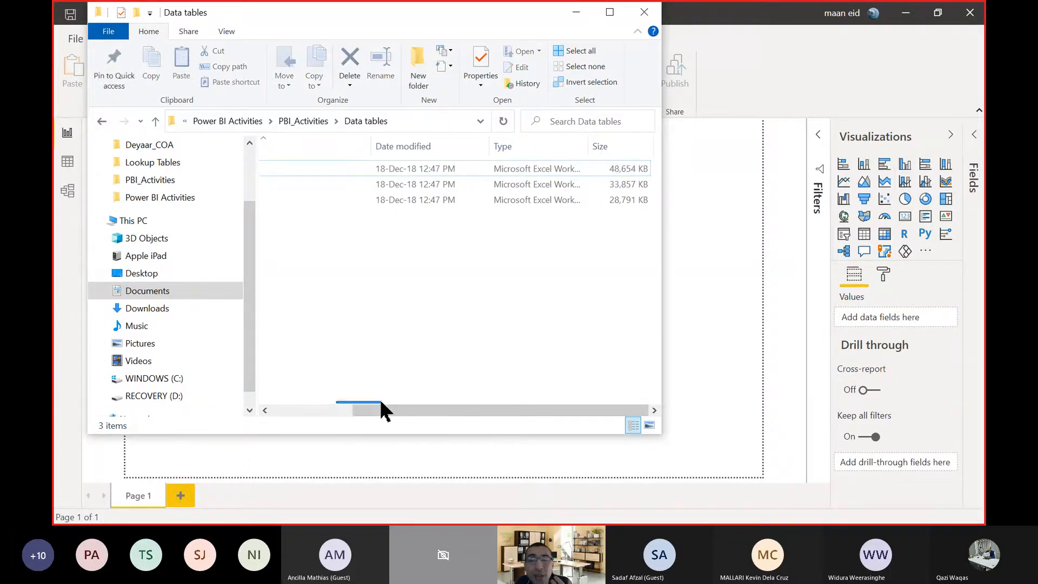
pyautogui.moveTo(382, 411); pyautogui.dragTo(281, 416)
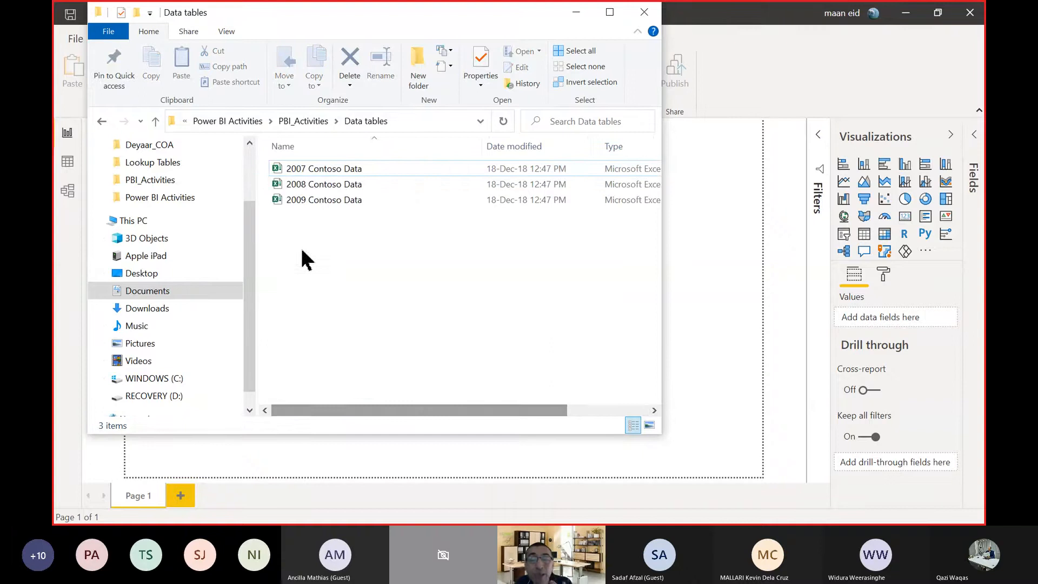
# Open the 2009 Contoso Data workbook and look at the first sale's sales key, channel key and store key.
pyautogui.doubleClick(302, 201)
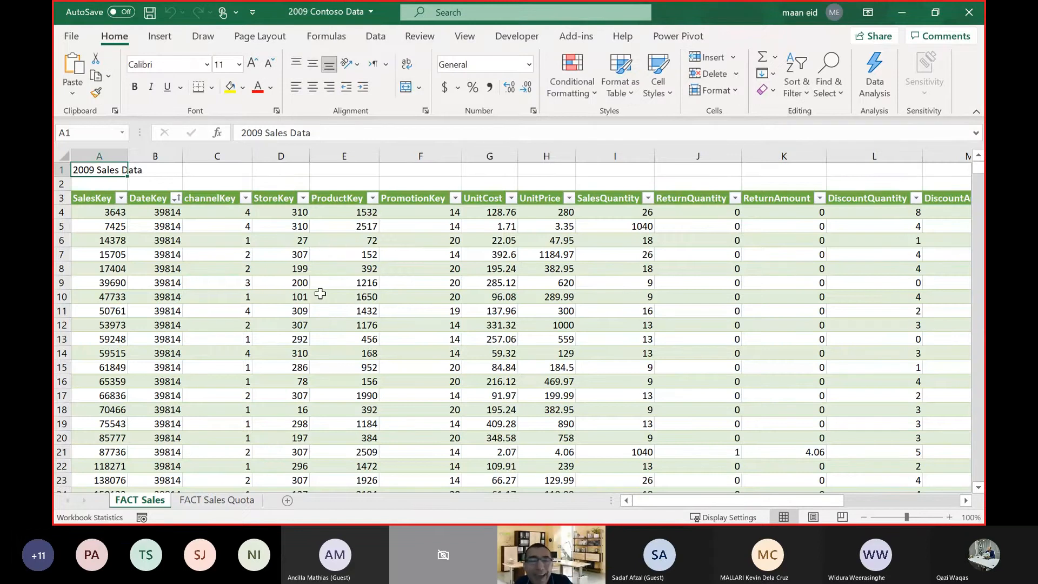
pyautogui.click(97, 212)
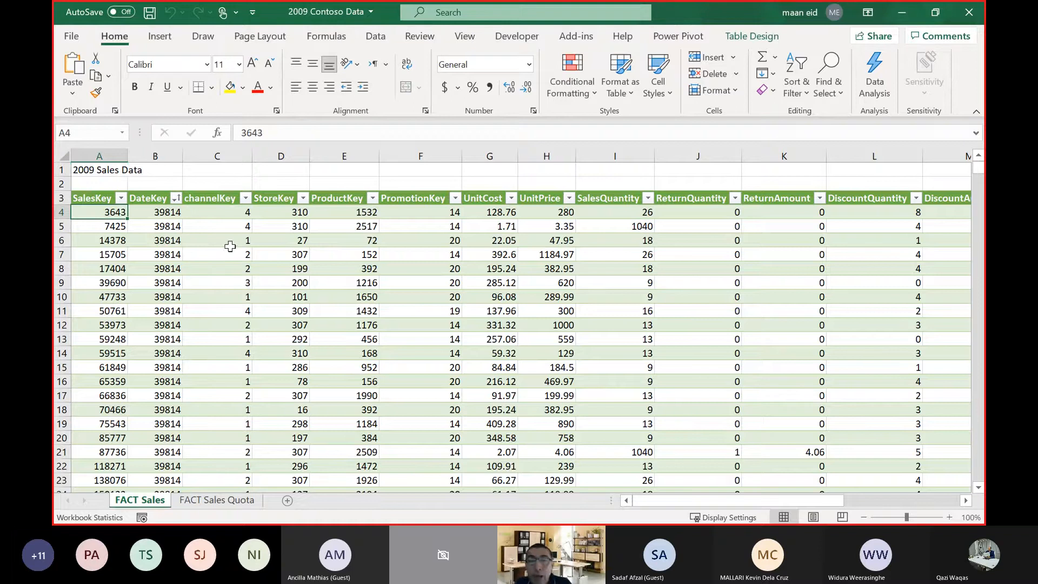
pyautogui.click(216, 215)
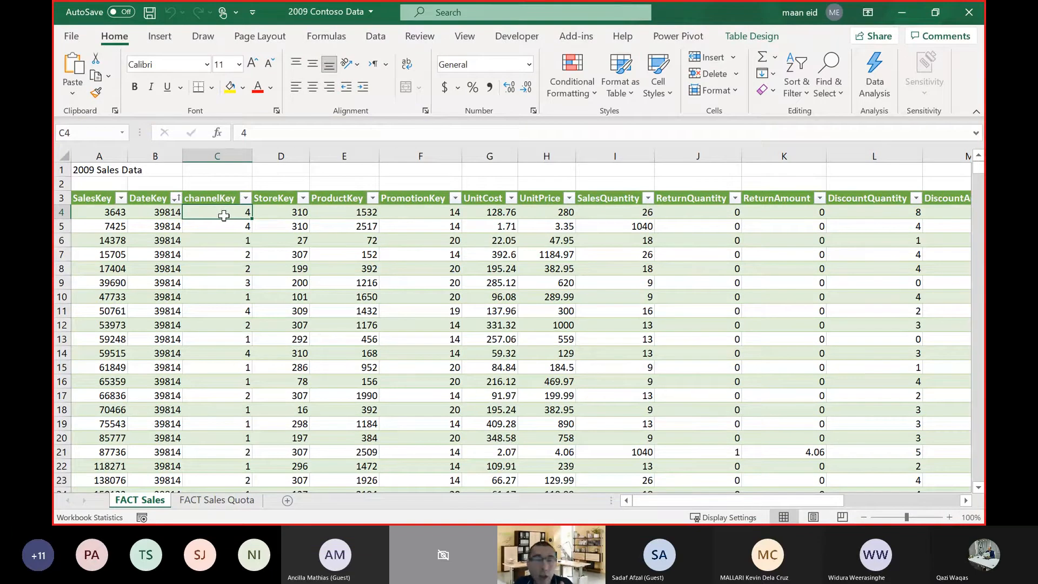
pyautogui.click(281, 210)
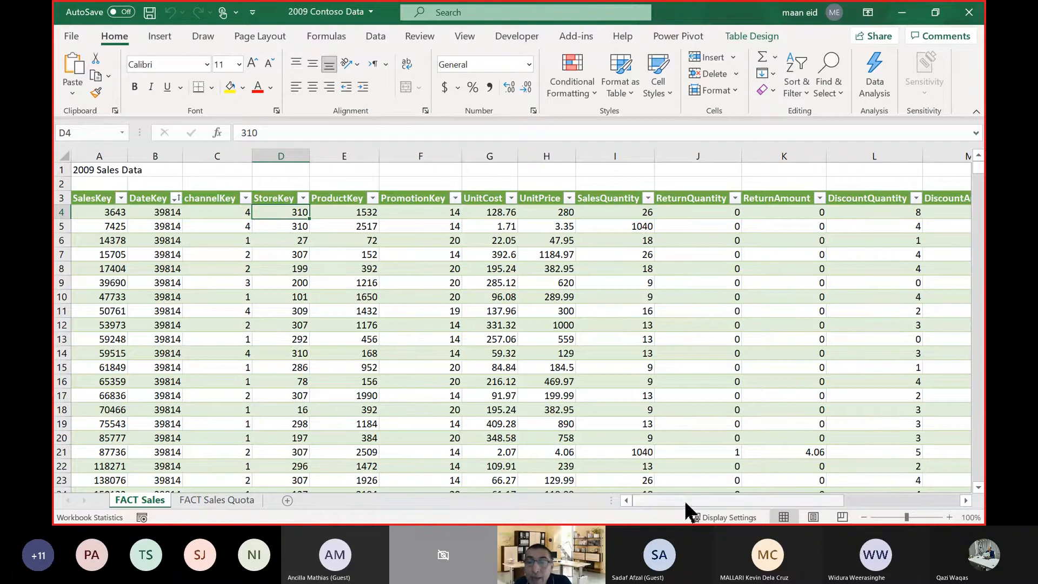
# Look at the sales quantity, unit price and unit cost of the first sale on the FACT Sales sheet.
pyautogui.moveTo(686, 508); pyautogui.dragTo(746, 494)
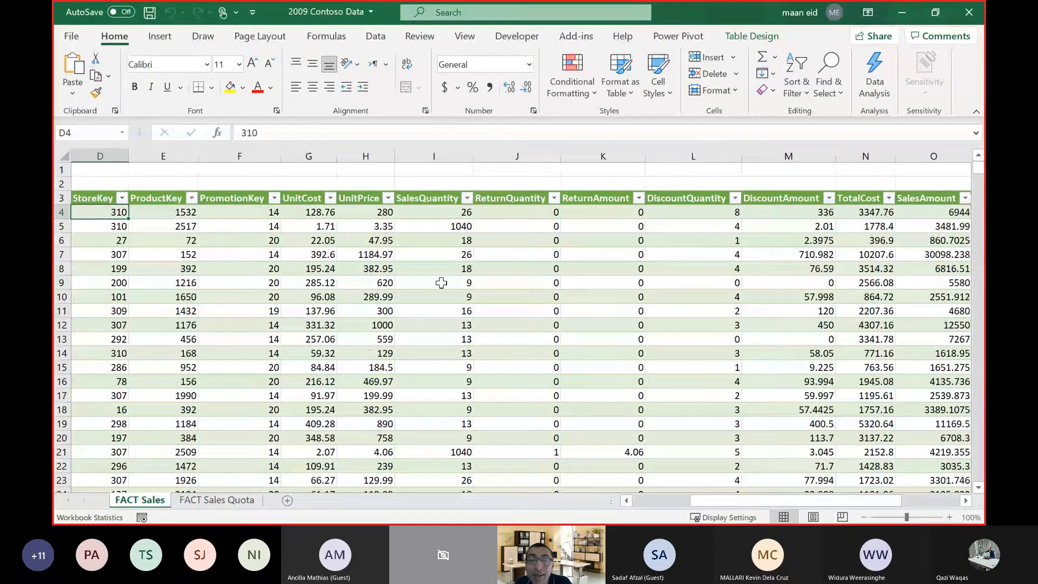
pyautogui.click(427, 211)
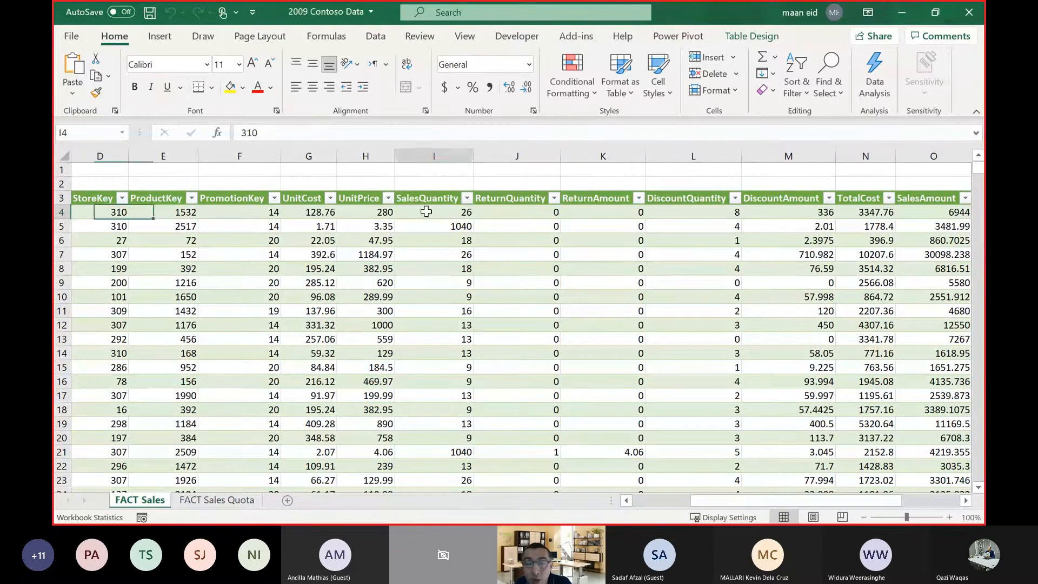
pyautogui.click(340, 215)
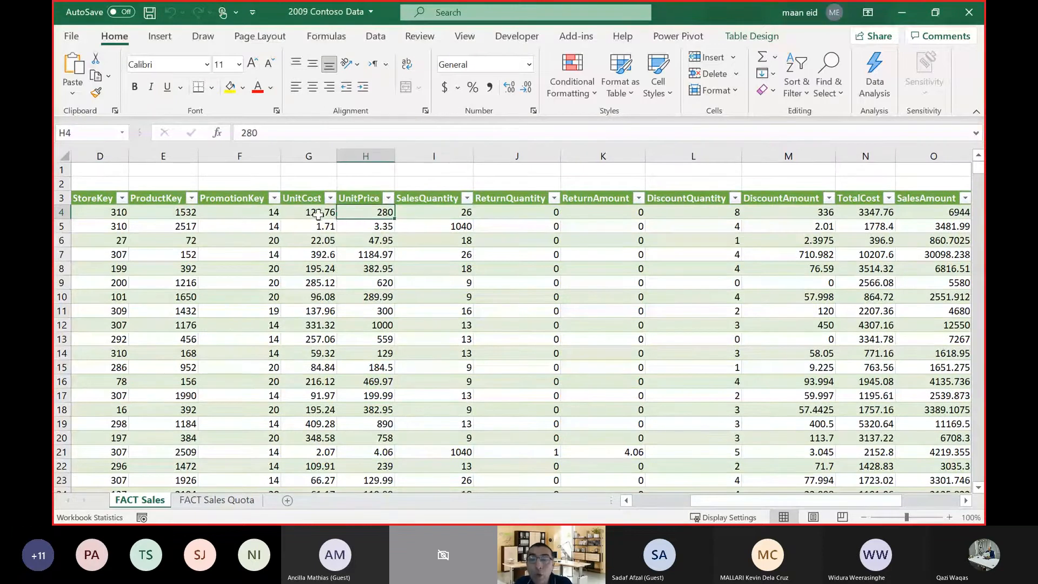
pyautogui.click(323, 214)
# Examine the FACT Sales sheet's last columns, including return amount, and the second sale's quantity and unit price, and return to the first columns.
pyautogui.moveTo(730, 499); pyautogui.dragTo(846, 498)
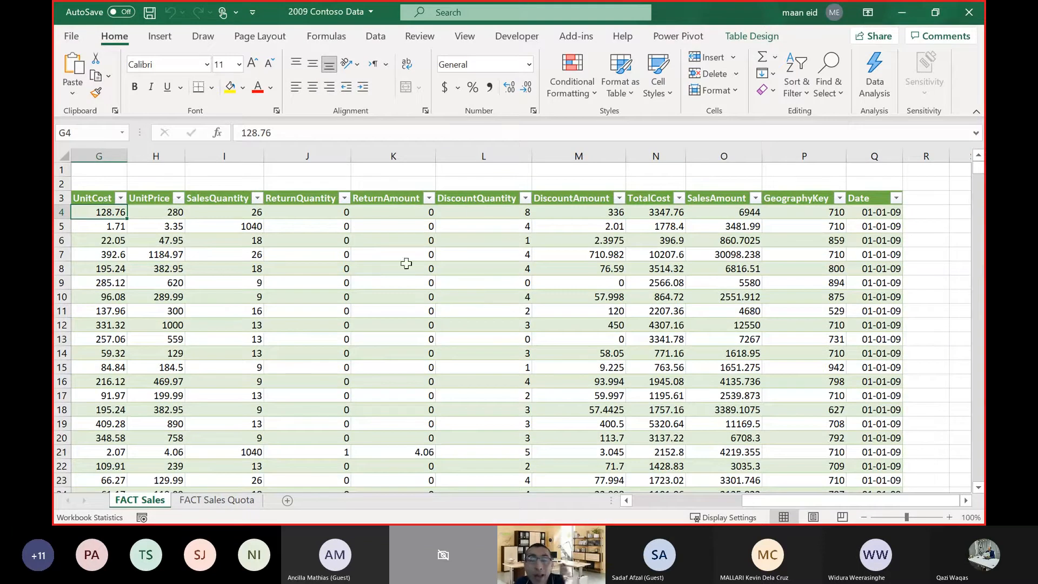
pyautogui.click(370, 238)
pyautogui.click(223, 224)
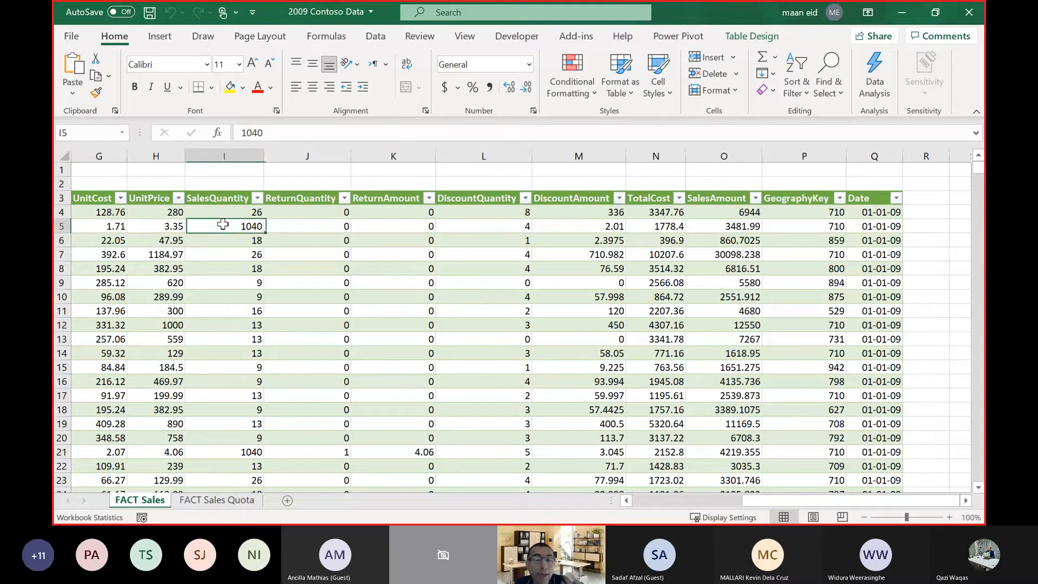
pyautogui.click(158, 230)
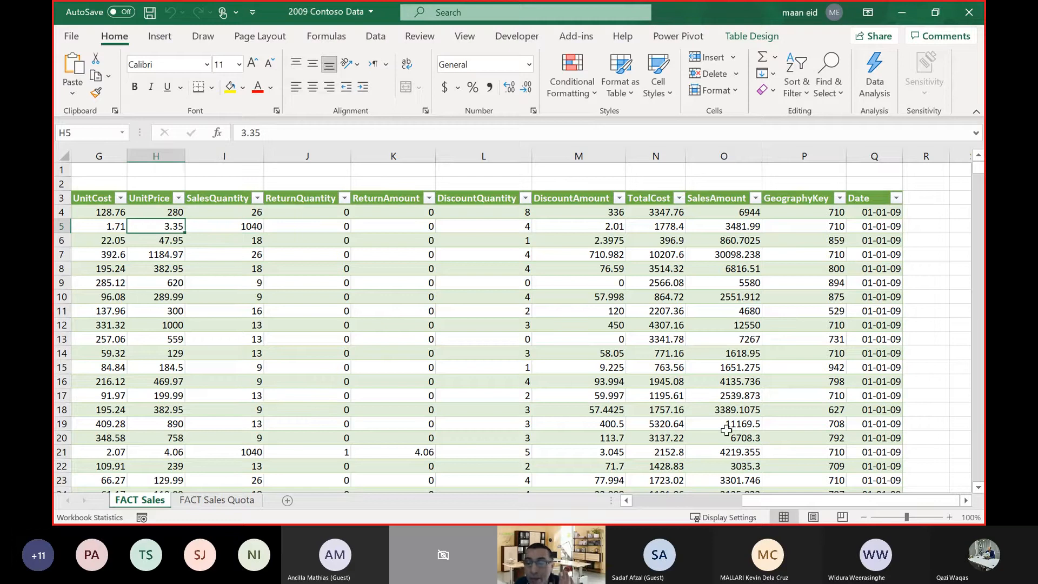
pyautogui.click(719, 500)
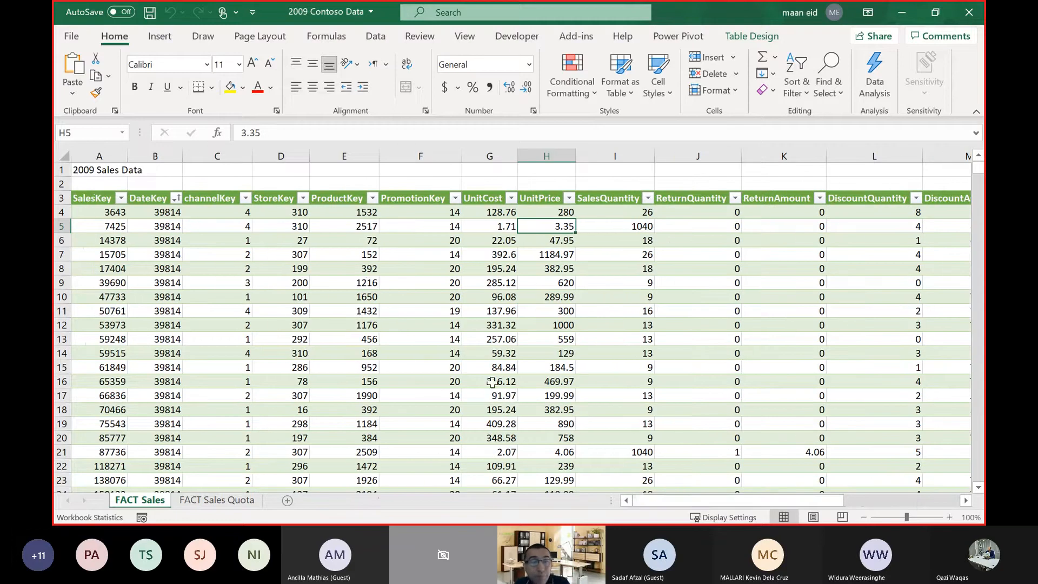
# Jump to the last filled row of the FACT Sales sheet's channelKey column to see where the data ends.
pyautogui.scroll(-5, 516, 308)
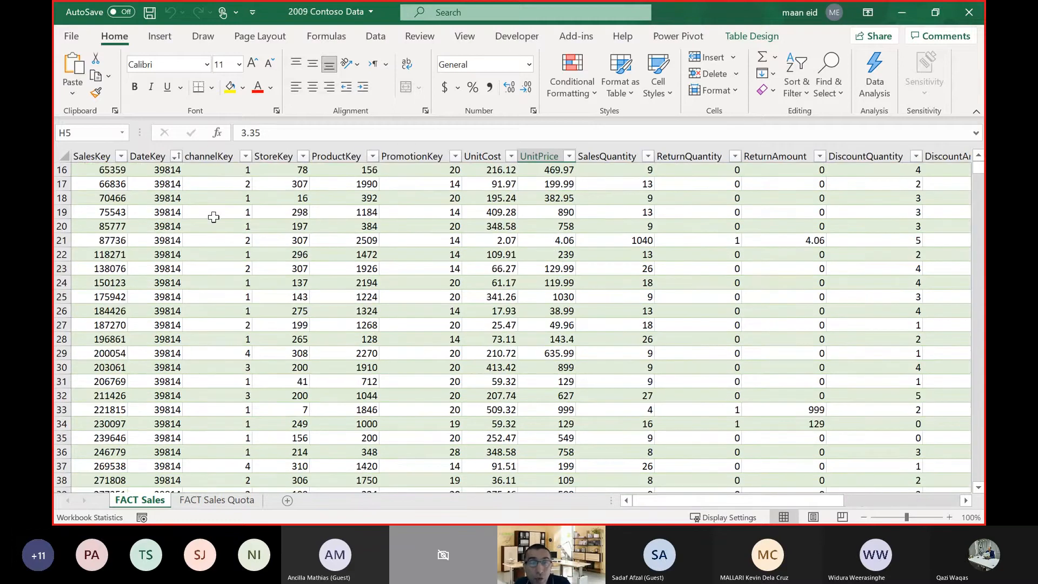
pyautogui.click(214, 216)
pyautogui.hotkey('ctrl', 'Down')
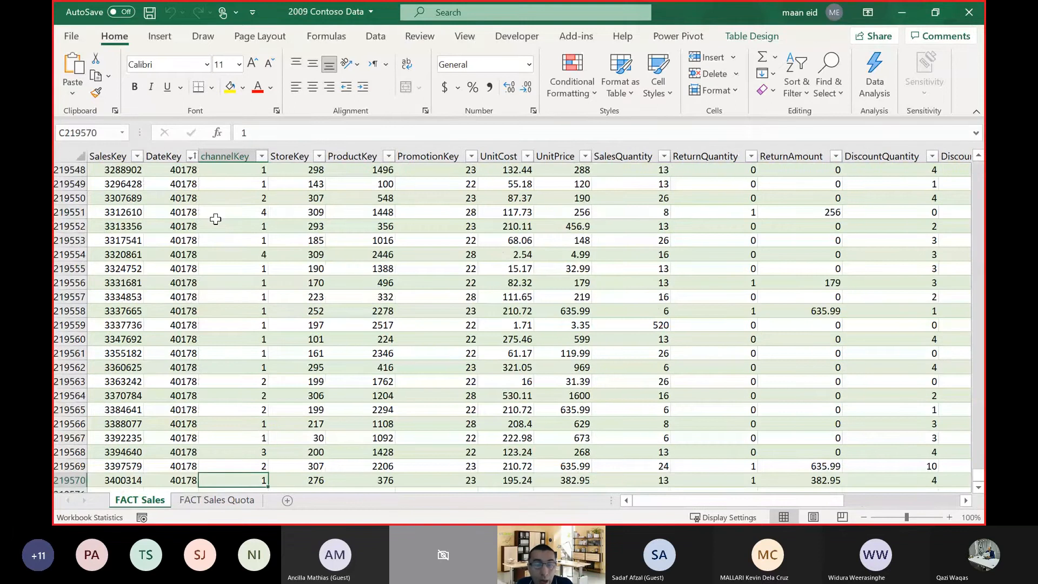
pyautogui.scroll(-3, 215, 227)
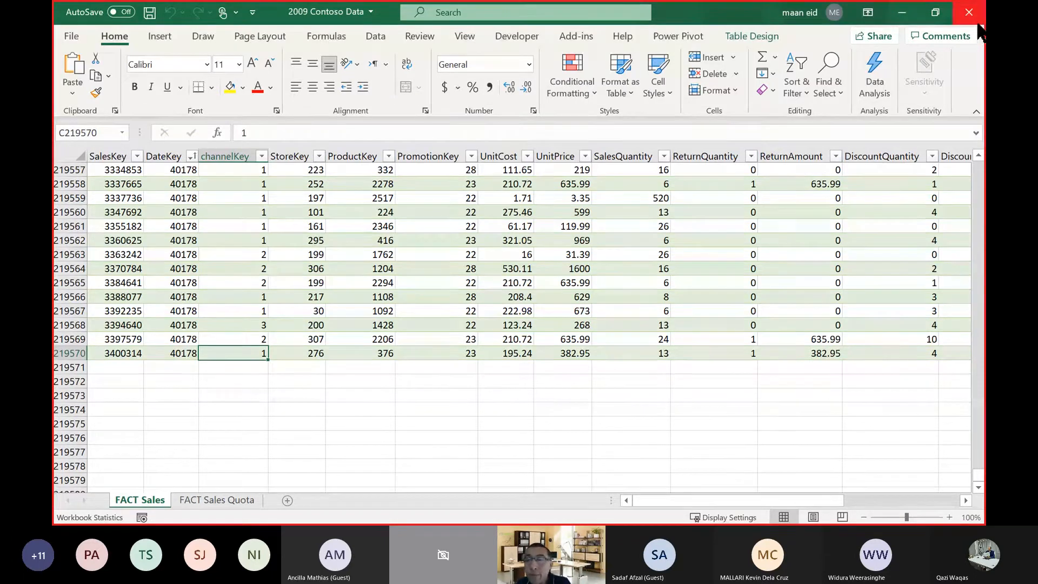
# Close the 2009 Contoso Data workbook, minimize the lookup workbook and close the Data tables folder window to return to Power BI Desktop.
pyautogui.click(971, 15)
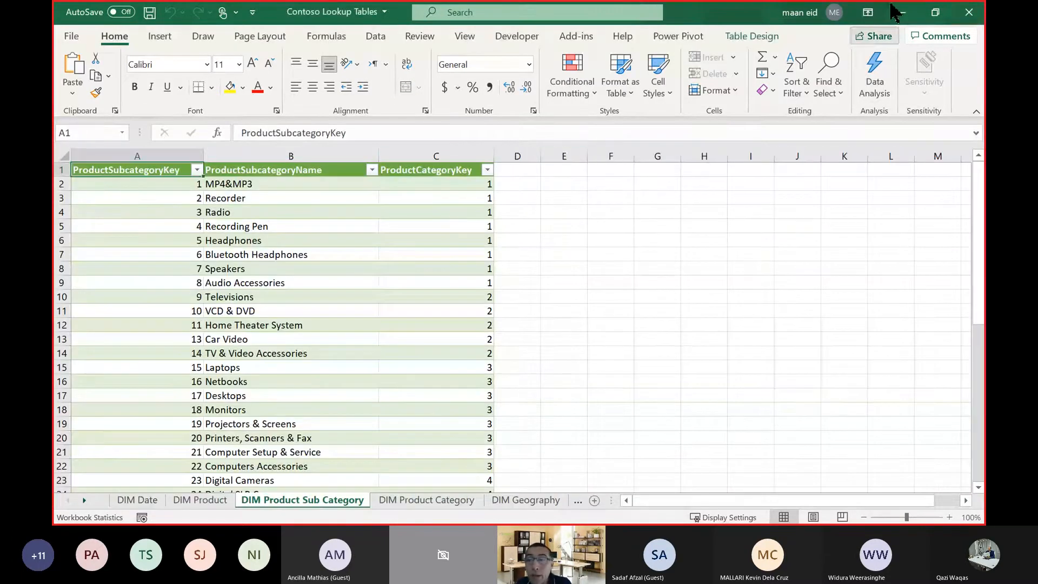
pyautogui.click(903, 13)
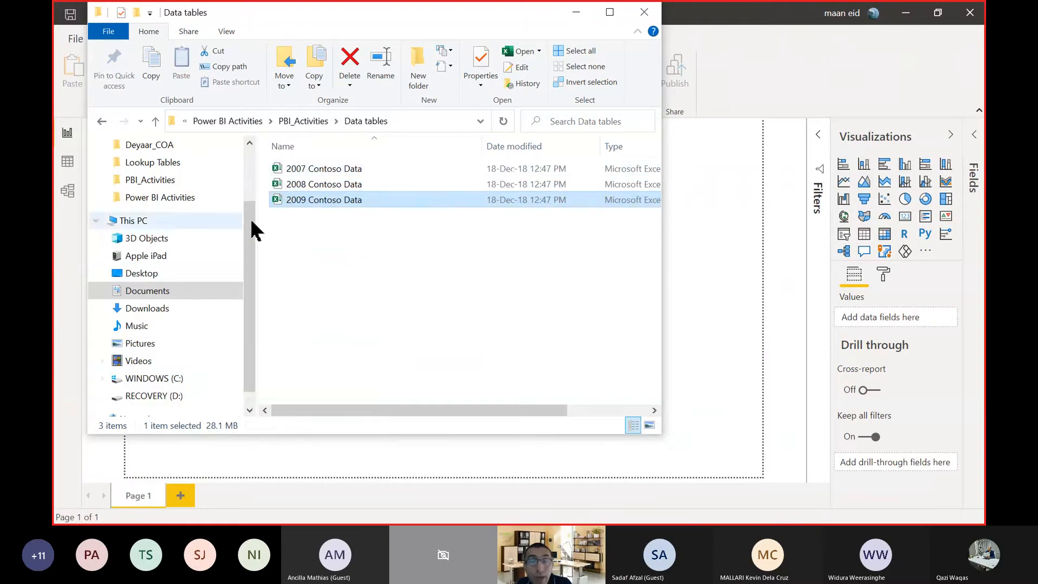
pyautogui.click(310, 290)
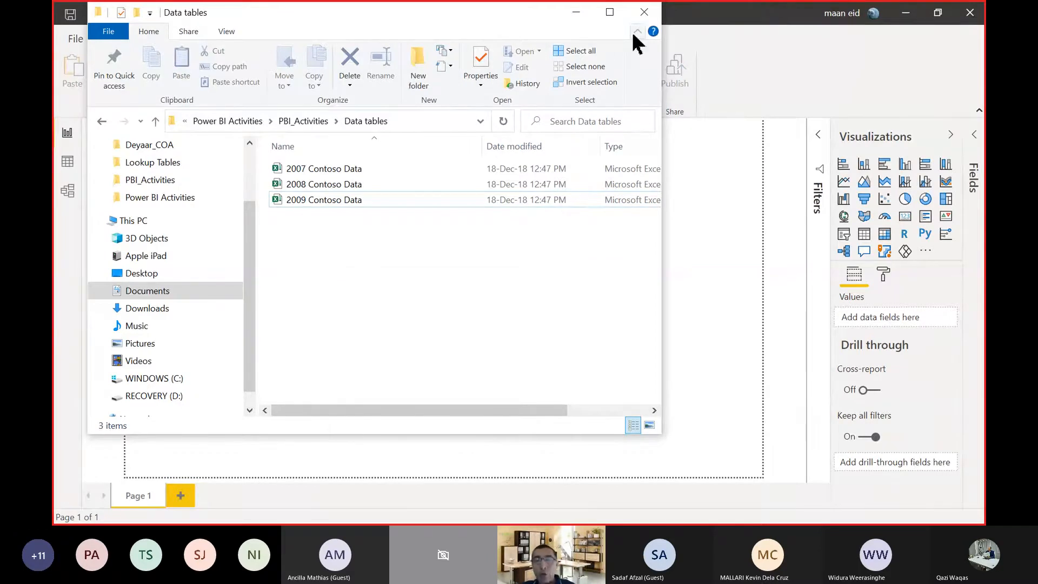
pyautogui.click(644, 13)
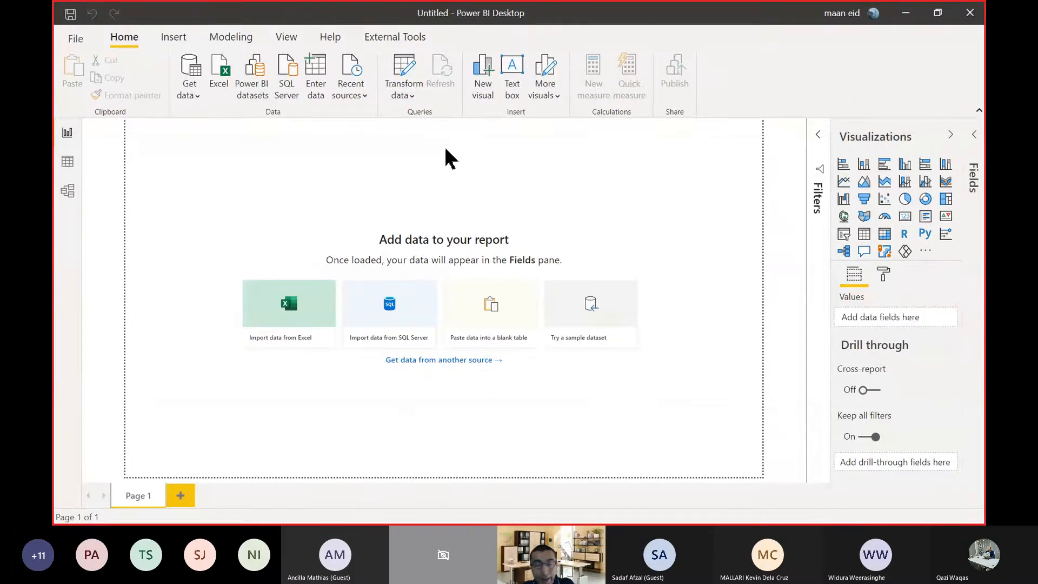
# Switch back to the Contoso Lookup Tables workbook, look through its sheets up to DIM Geography, and close the workbook.
pyautogui.hotkey('alt', 'Tab')
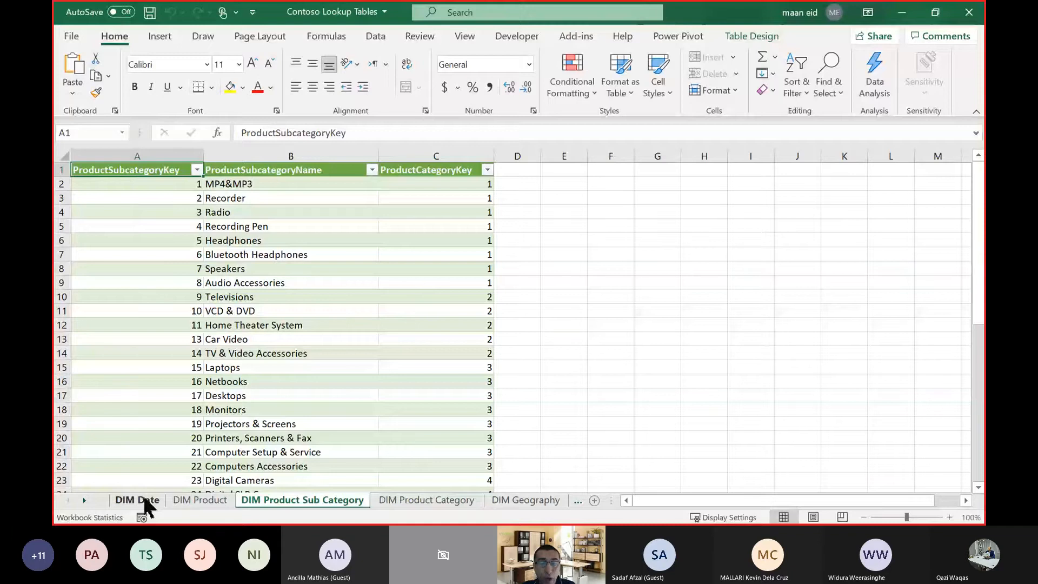
pyautogui.click(147, 503)
pyautogui.click(360, 500)
pyautogui.click(400, 502)
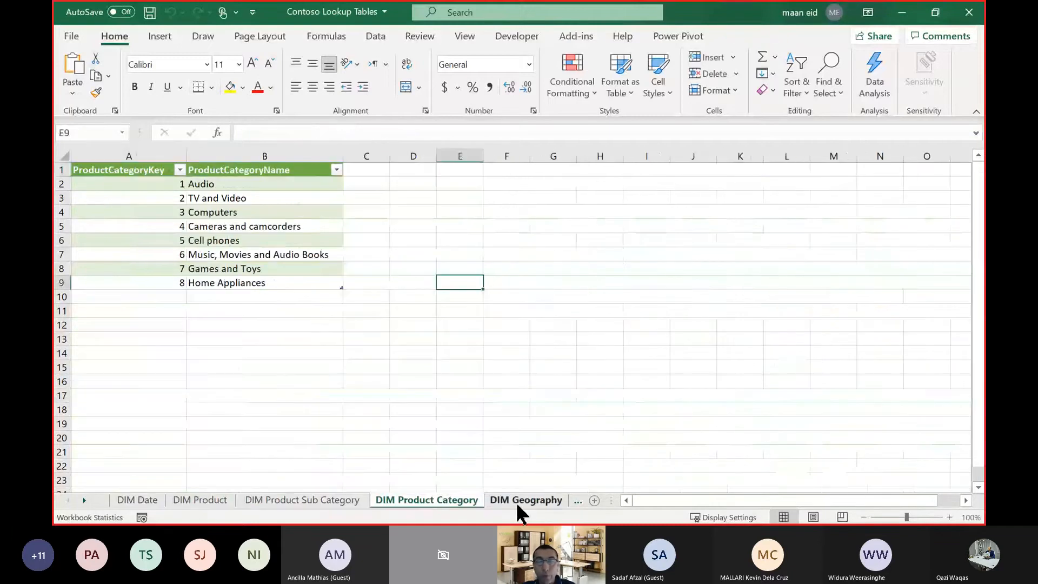
pyautogui.click(517, 502)
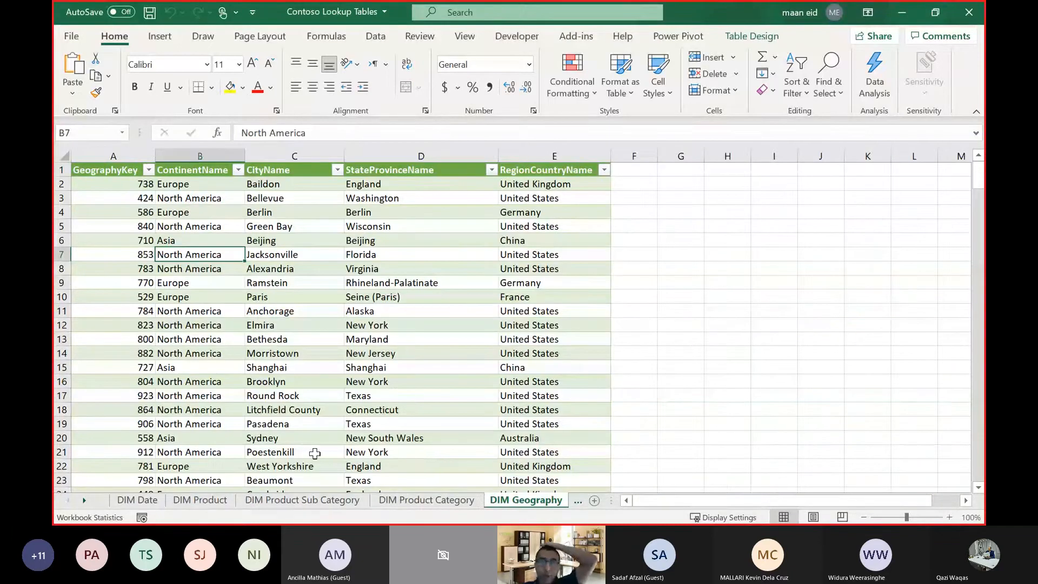
pyautogui.click(964, 14)
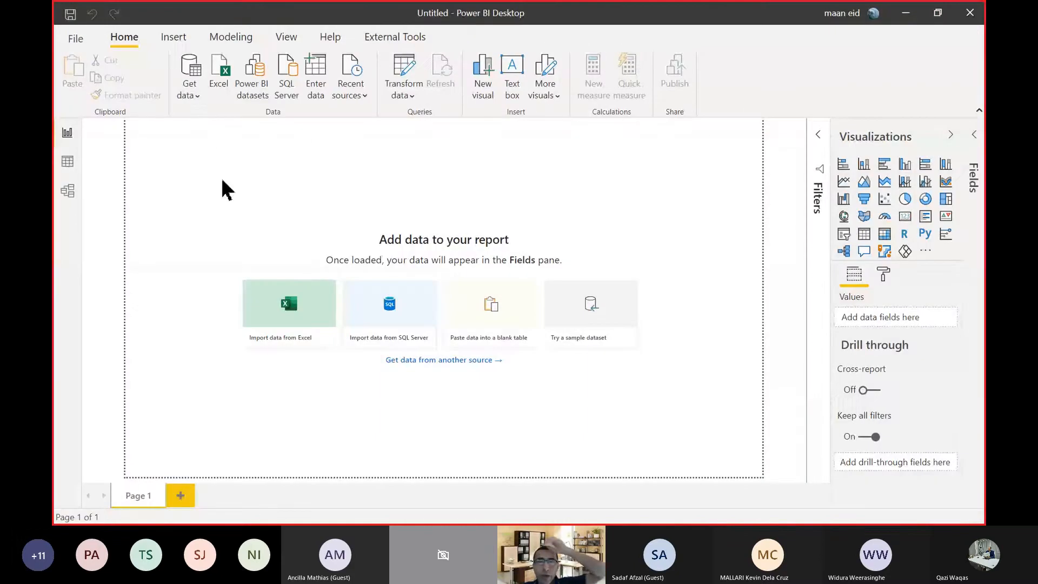
pyautogui.click(191, 96)
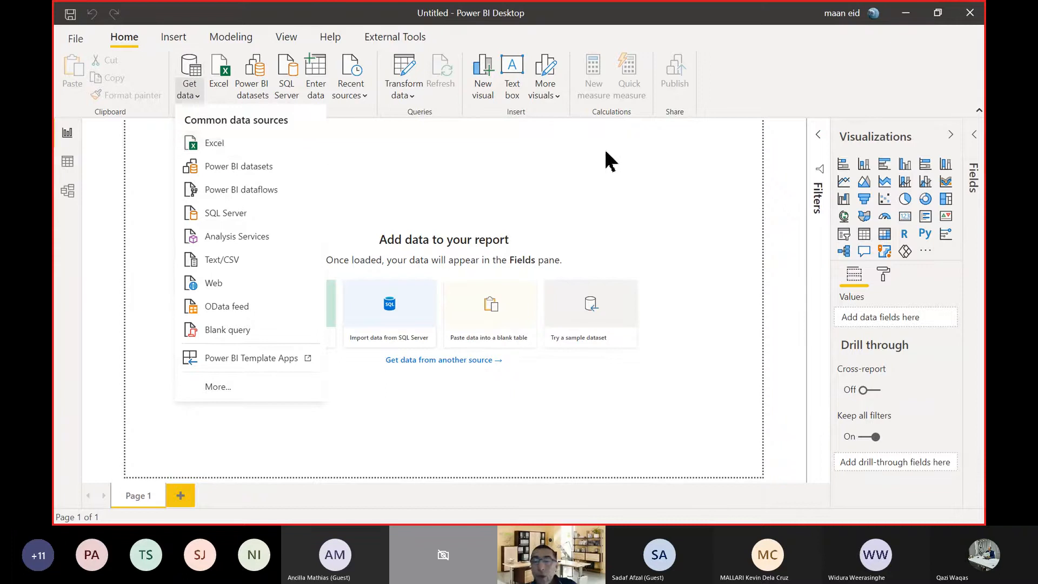
pyautogui.click(620, 192)
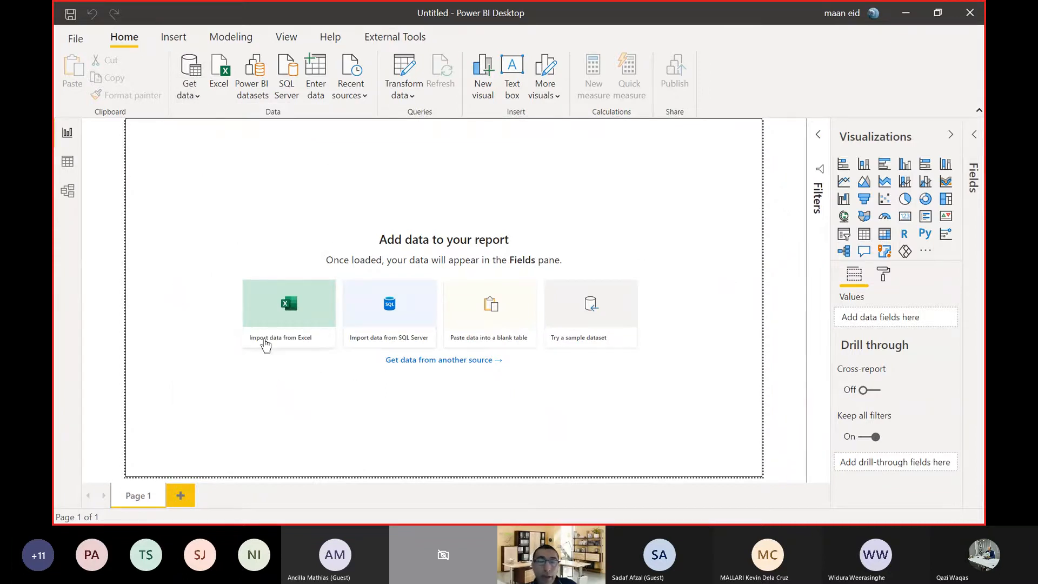
pyautogui.click(304, 320)
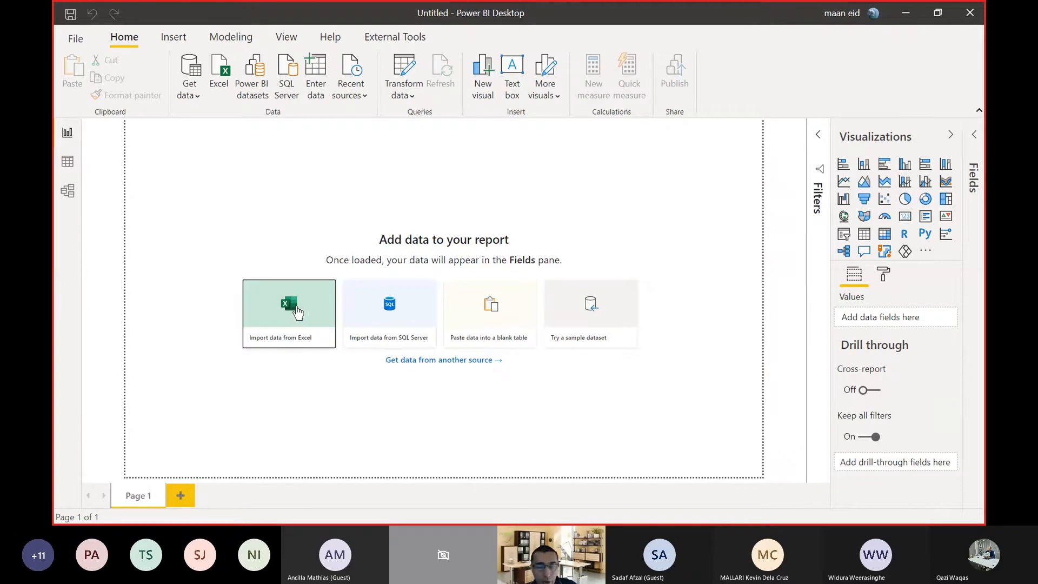
pyautogui.click(194, 98)
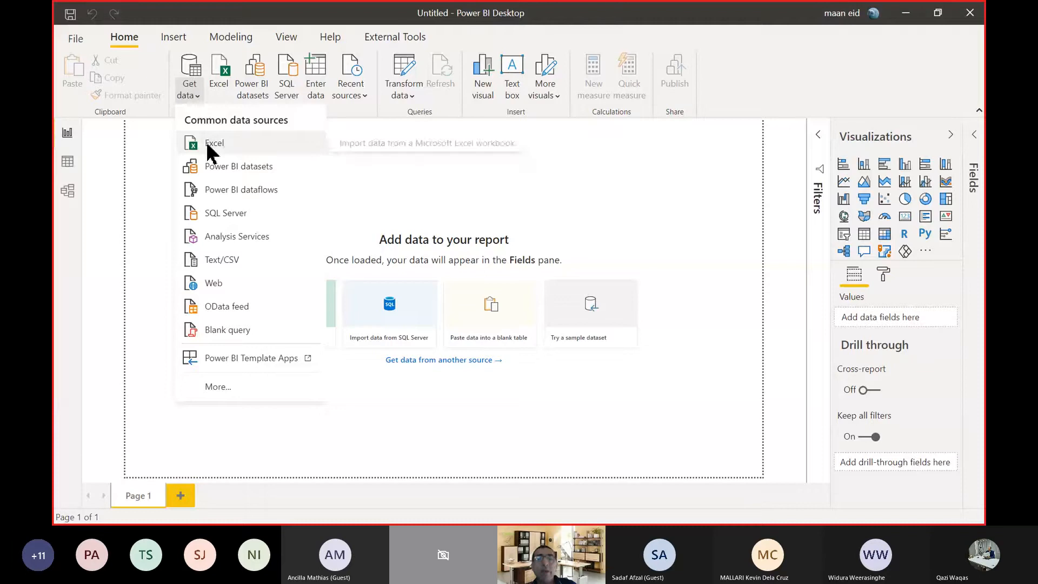
pyautogui.click(462, 172)
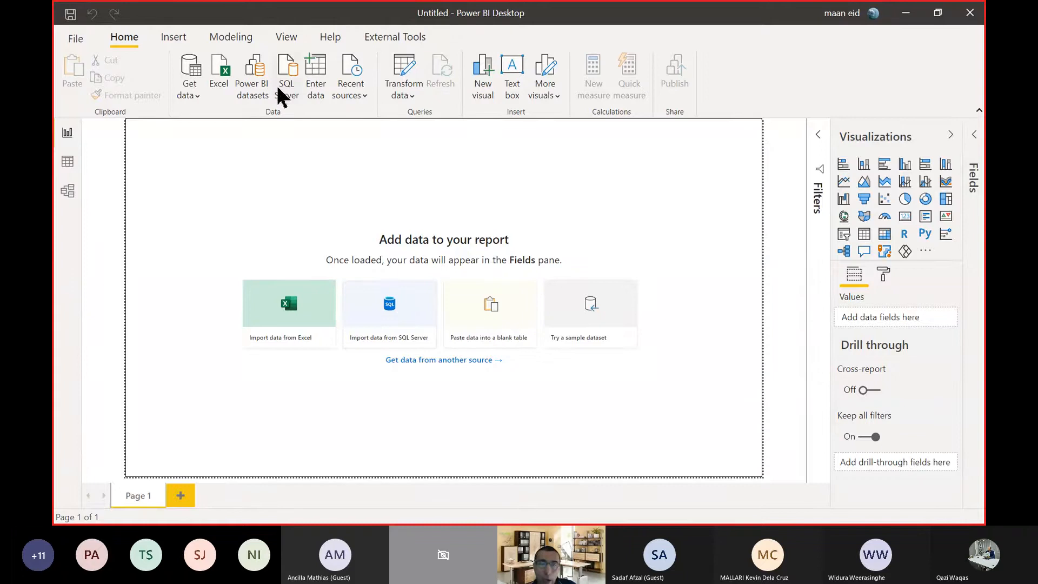
pyautogui.click(196, 98)
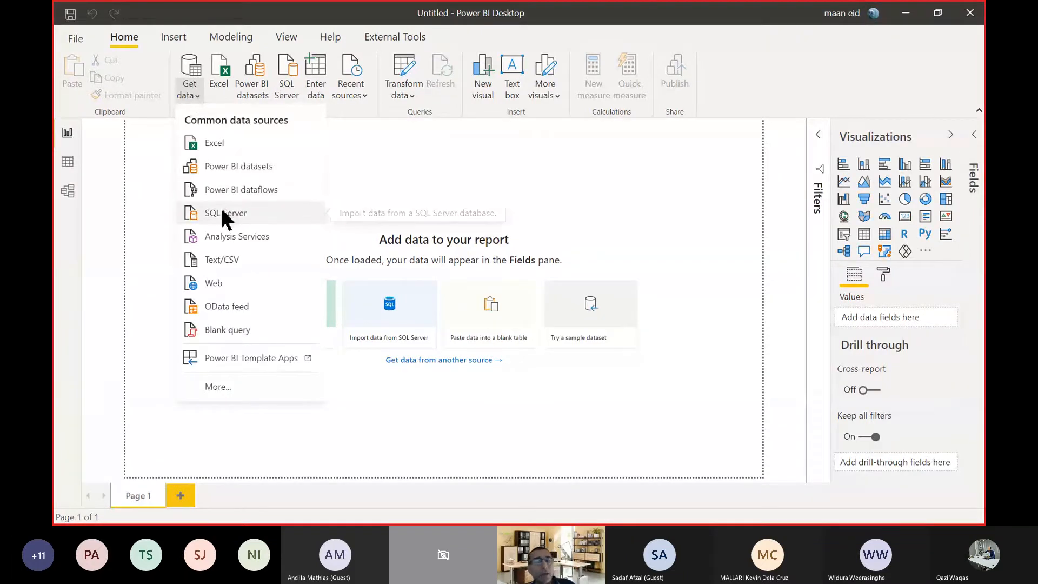
pyautogui.click(514, 181)
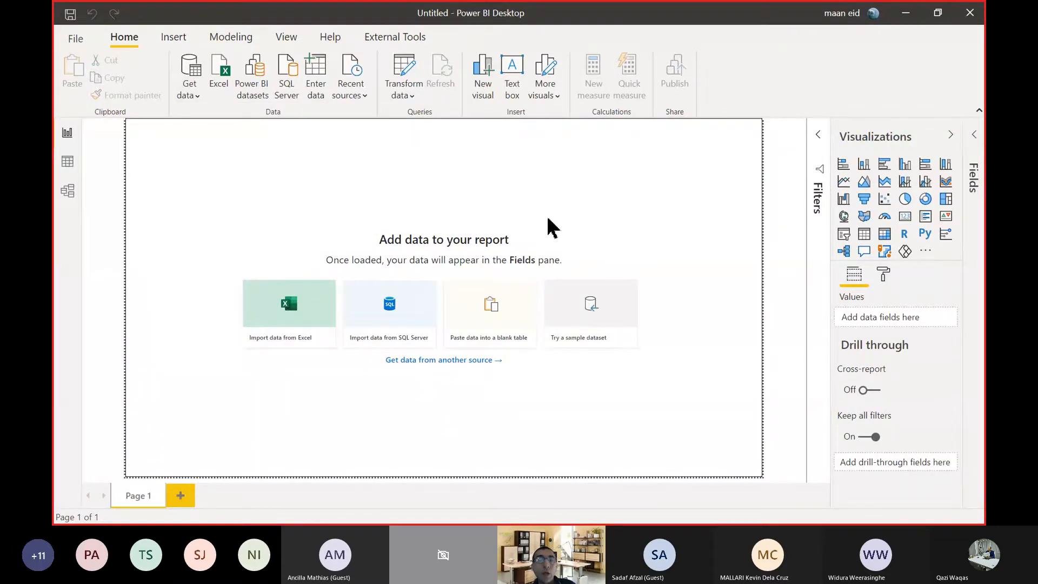
# Open the Get Data window with the full list of data source connectors.
pyautogui.click(196, 94)
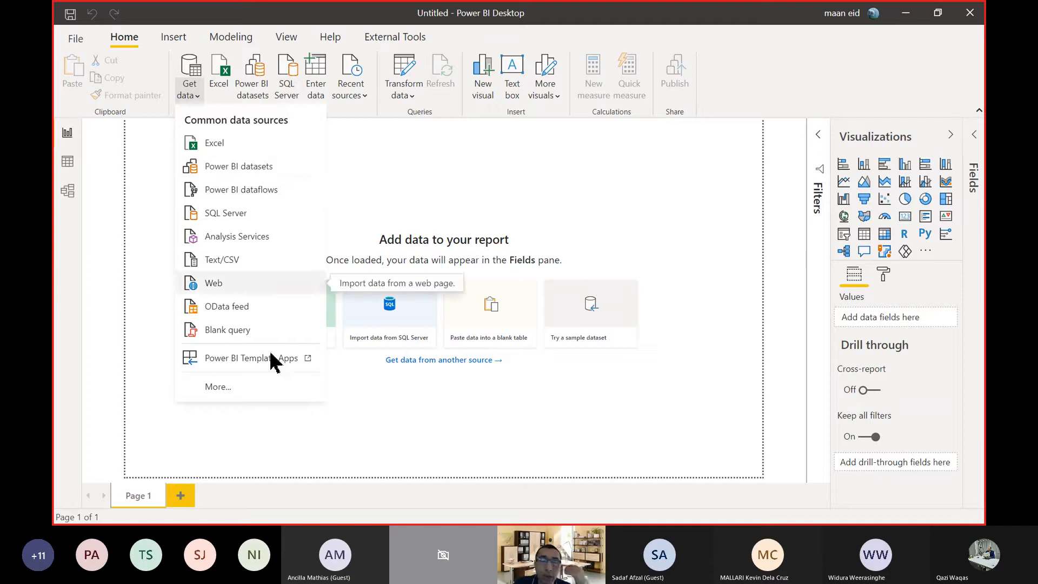
pyautogui.click(216, 386)
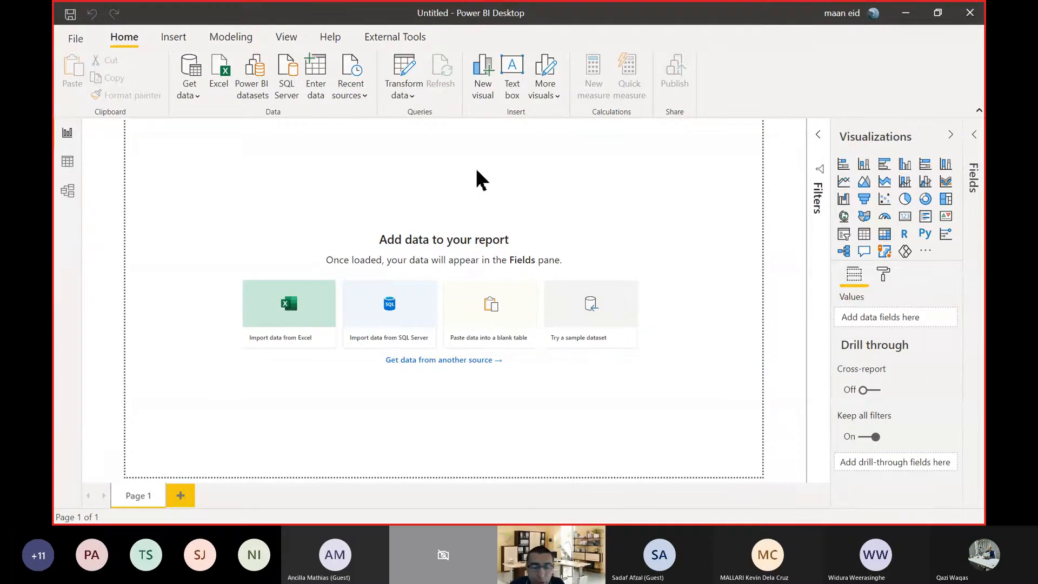
pyautogui.hotkey('alt', 'Tab')
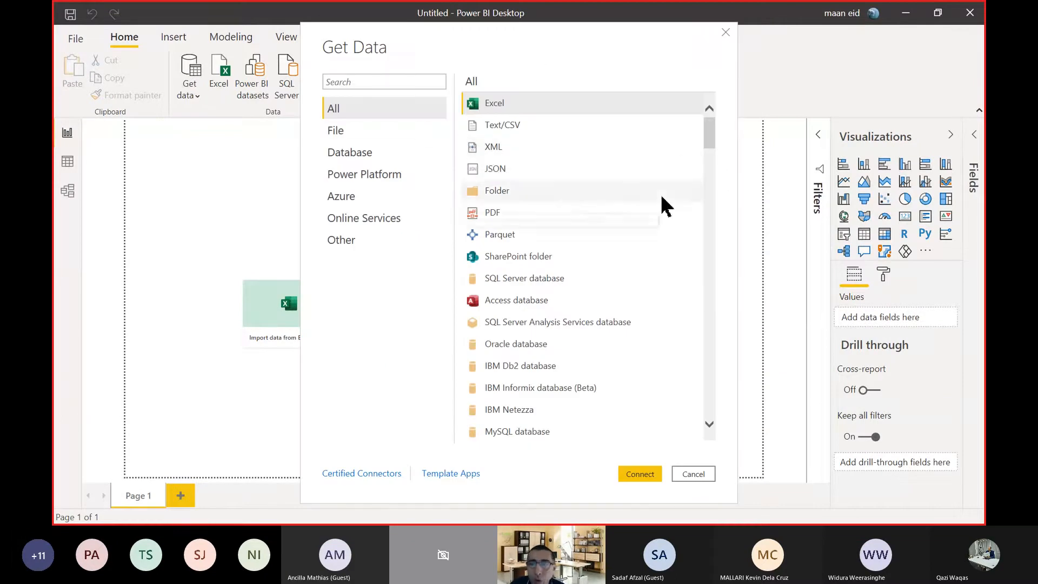
# Look through the complete list of available data connectors down to the last one and return to the start of the list.
pyautogui.scroll(-3, 662, 205)
pyautogui.scroll(-3, 567, 324)
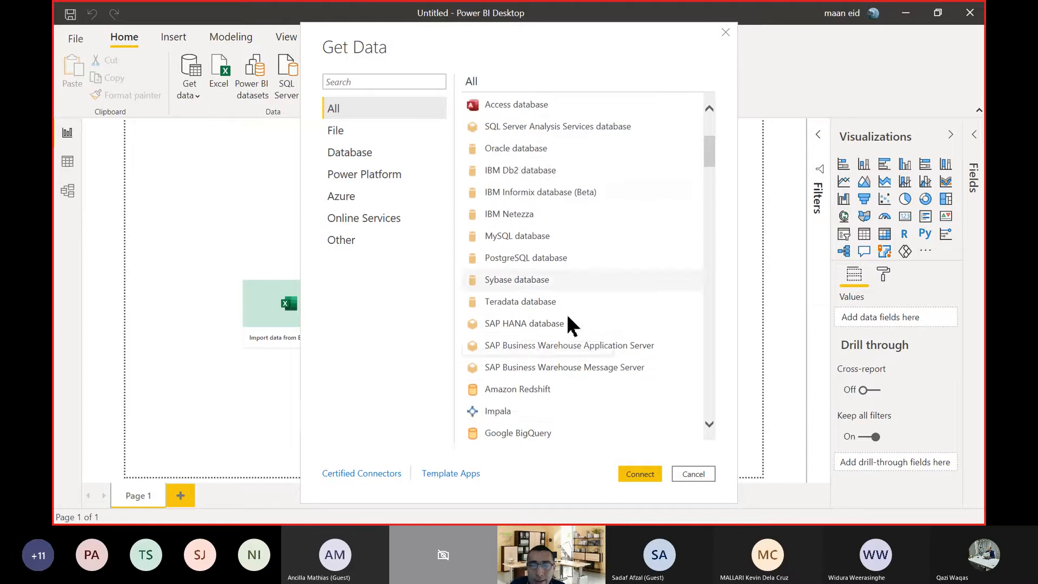
pyautogui.scroll(-2, 609, 281)
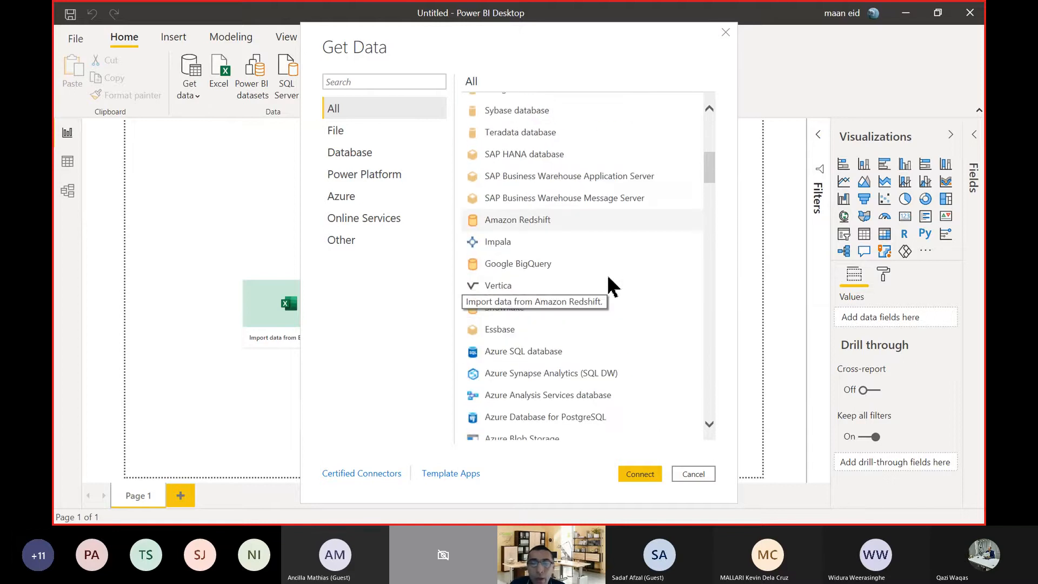
pyautogui.scroll(-3, 562, 238)
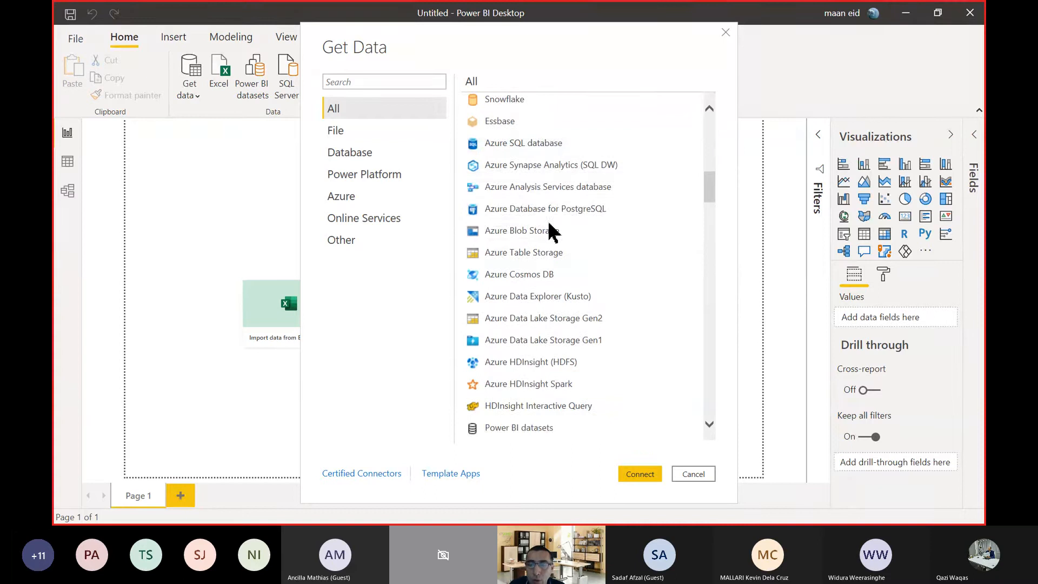
pyautogui.scroll(-6, 563, 246)
pyautogui.scroll(-7, 614, 189)
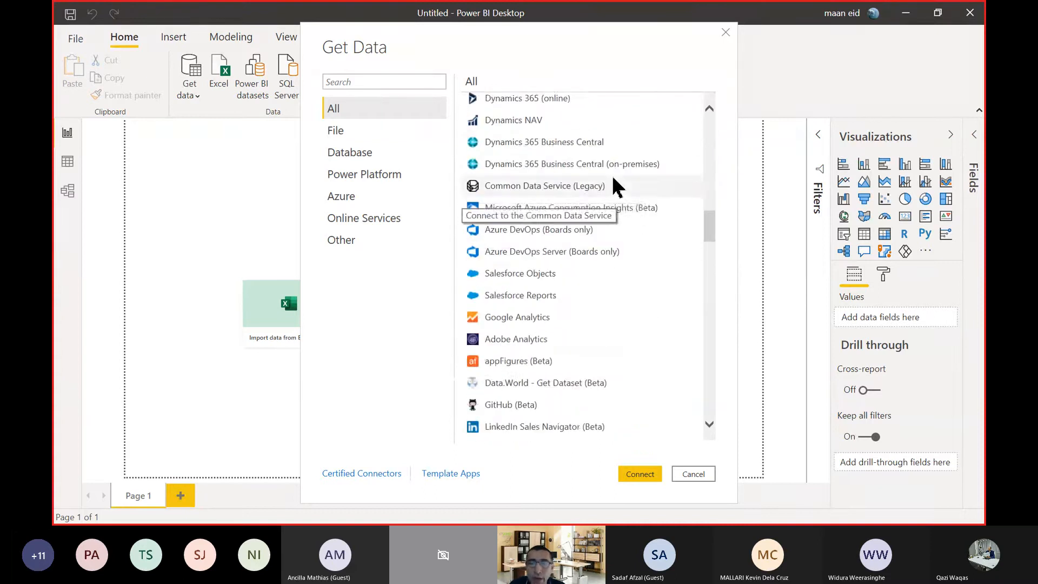
pyautogui.scroll(-4, 614, 192)
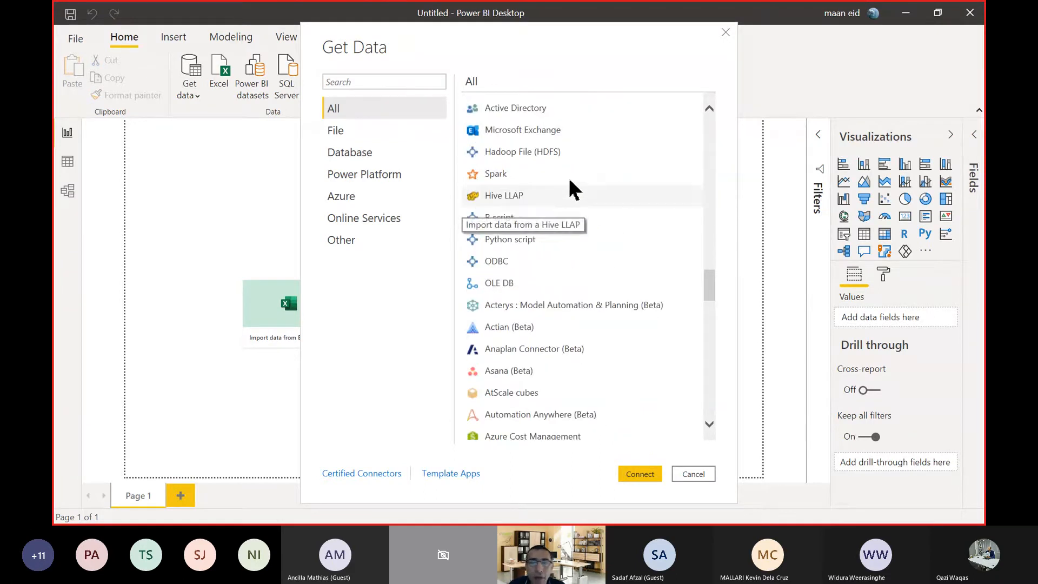
pyautogui.scroll(-14, 562, 227)
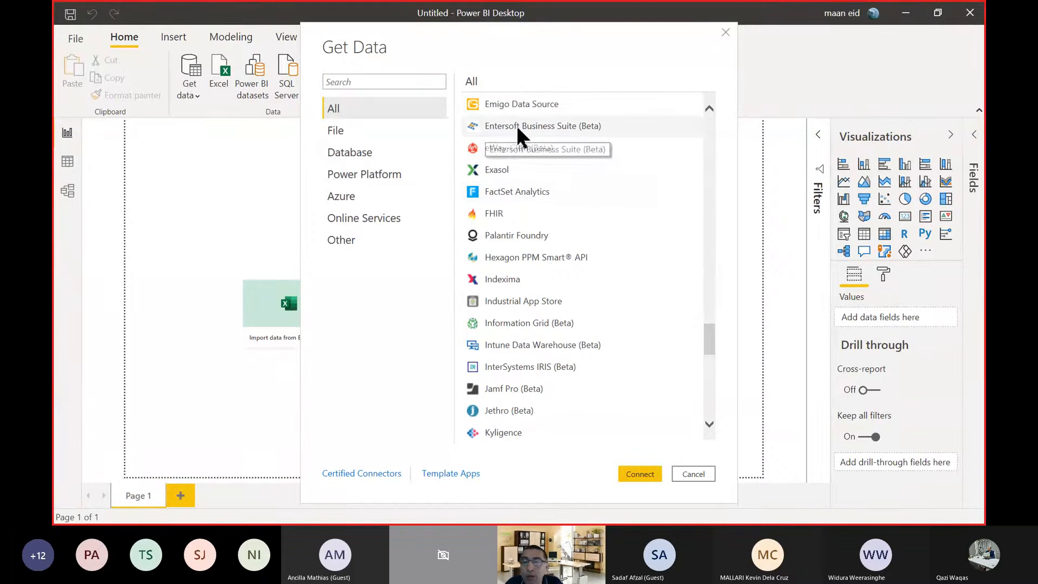
pyautogui.scroll(-3, 581, 172)
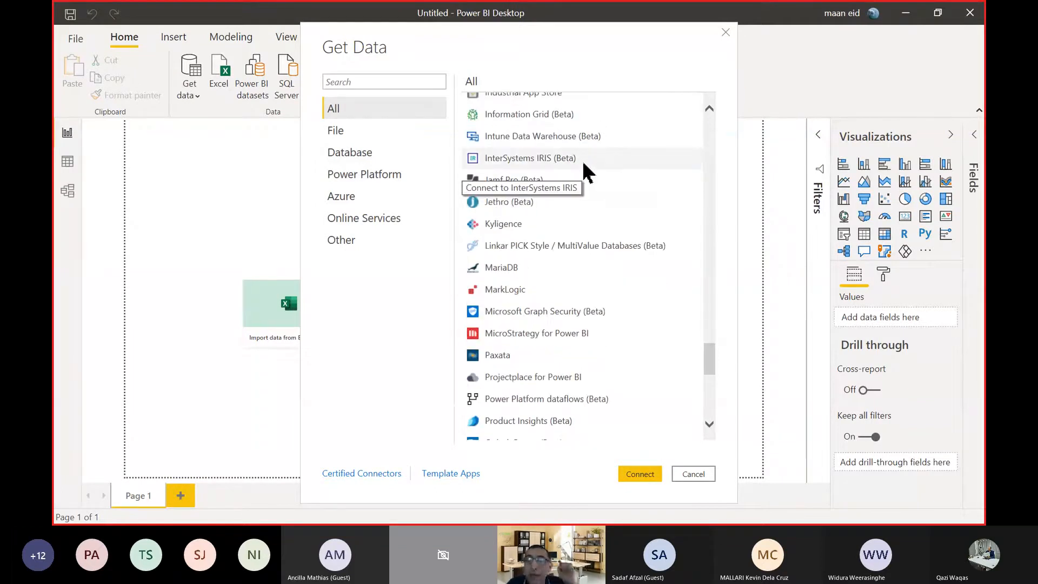
pyautogui.scroll(-5, 587, 171)
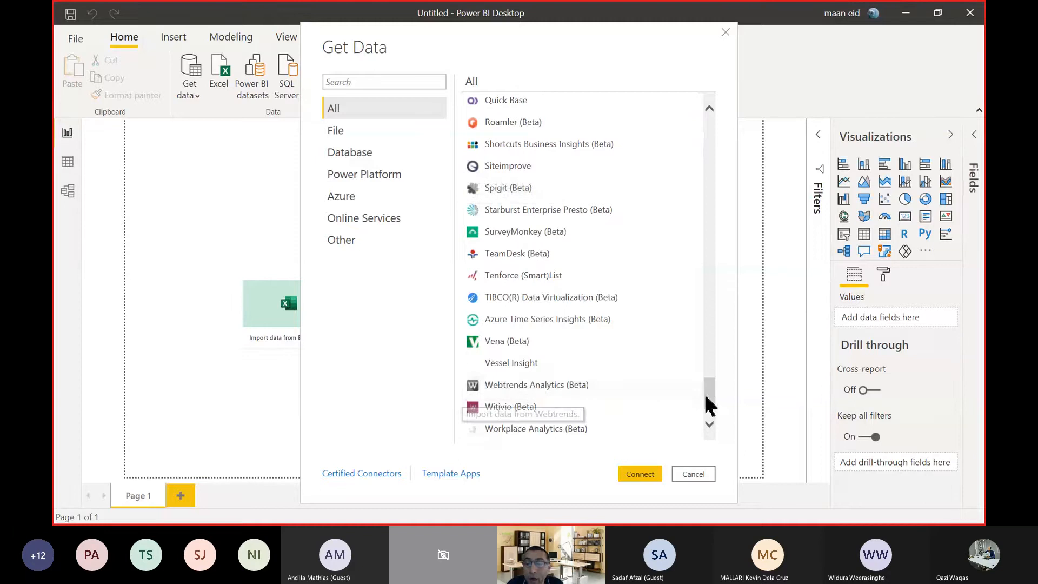
pyautogui.moveTo(706, 405); pyautogui.dragTo(724, 135)
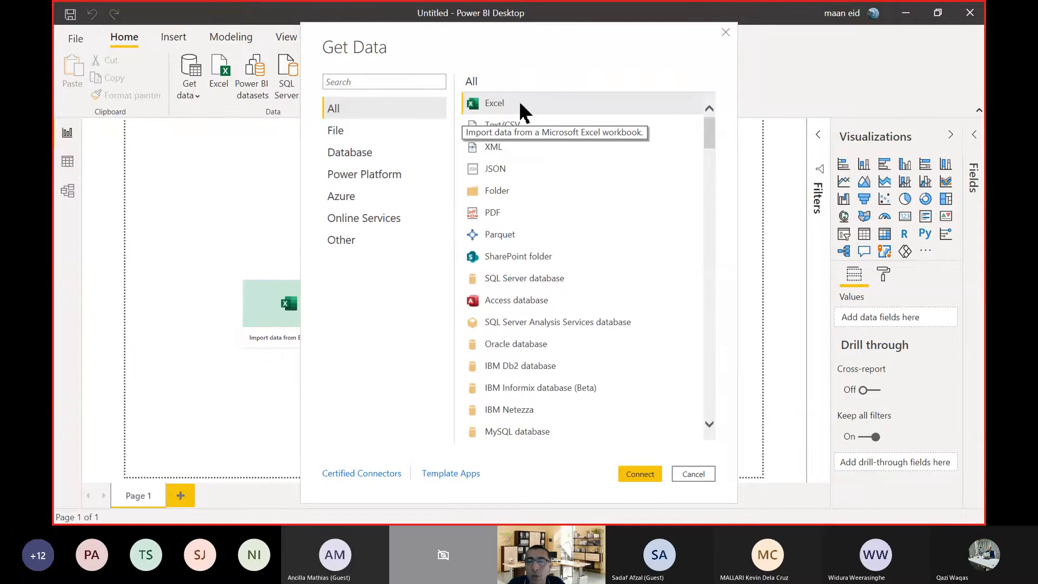
# Connect to the Contoso Lookup Tables Excel workbook in the Lookup Tables folder of PBI_Activities, reached from the Desktop.
pyautogui.click(640, 475)
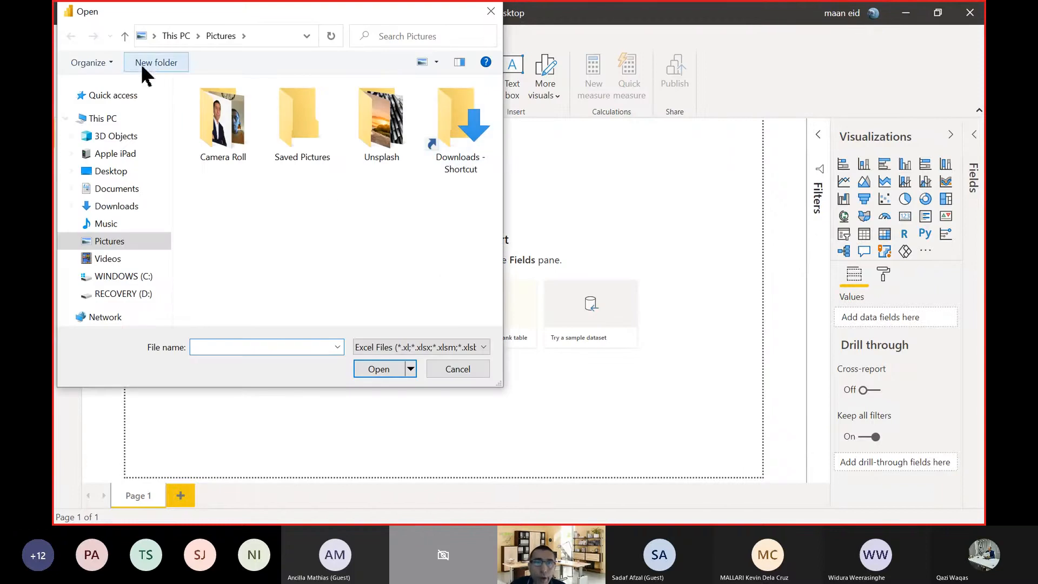
pyautogui.click(124, 36)
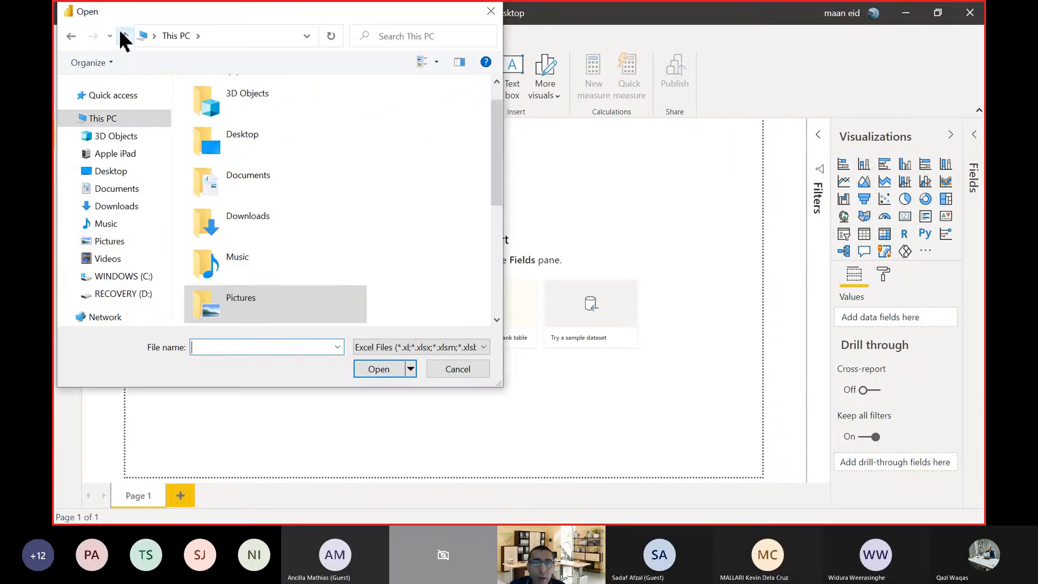
pyautogui.click(111, 171)
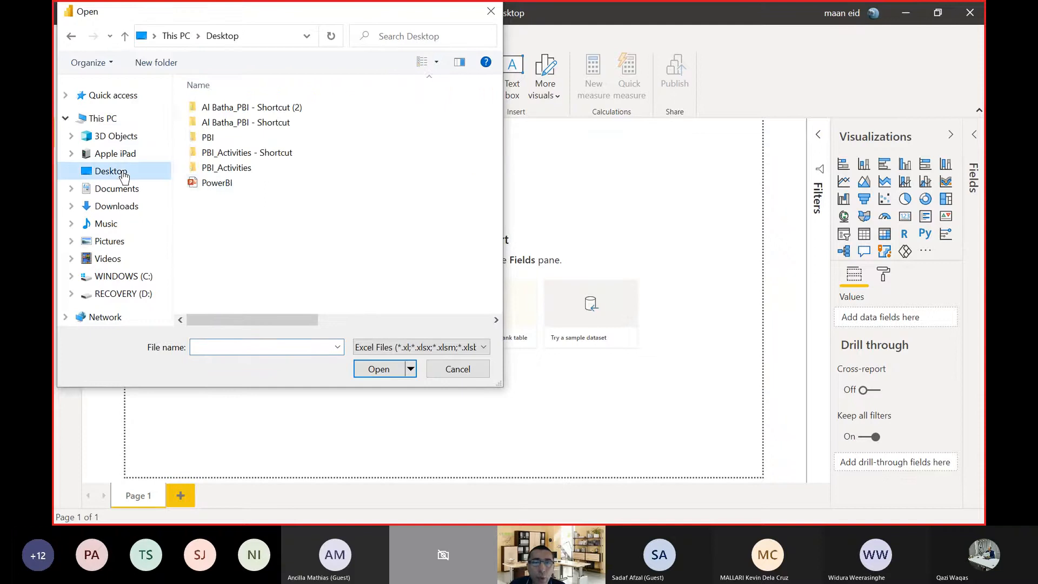
pyautogui.doubleClick(239, 138)
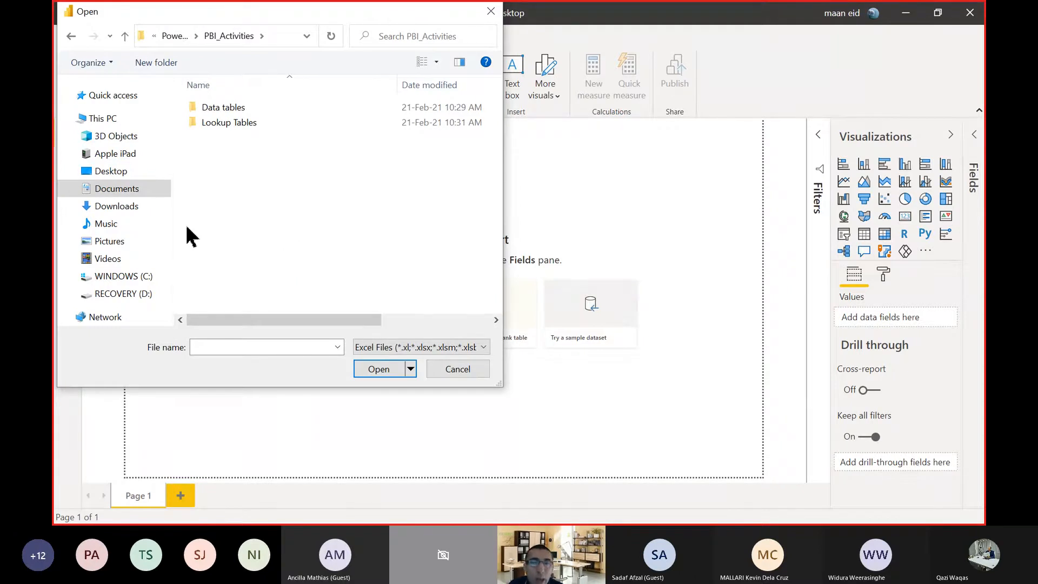
pyautogui.doubleClick(209, 129)
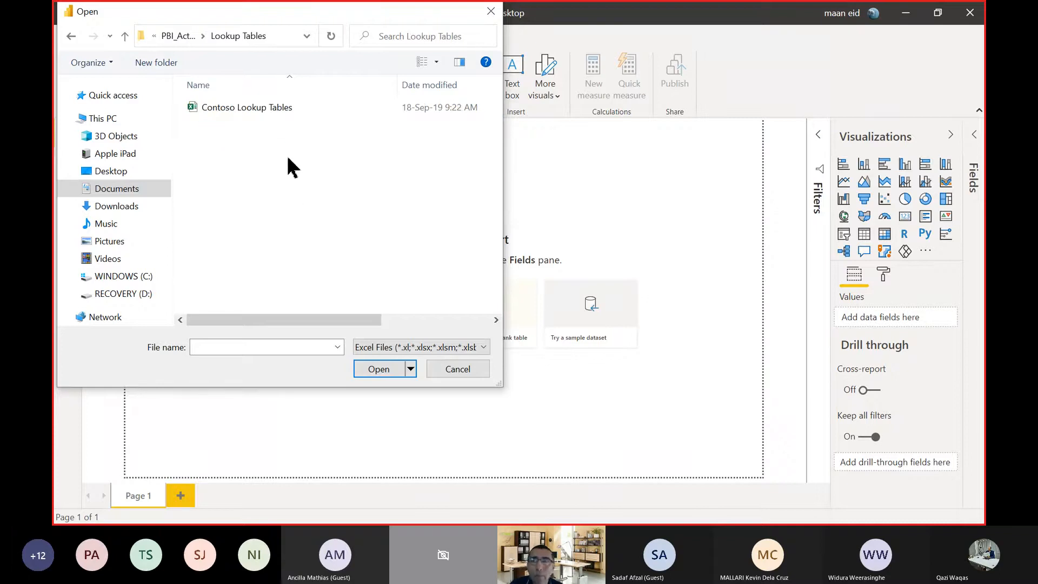
pyautogui.click(264, 107)
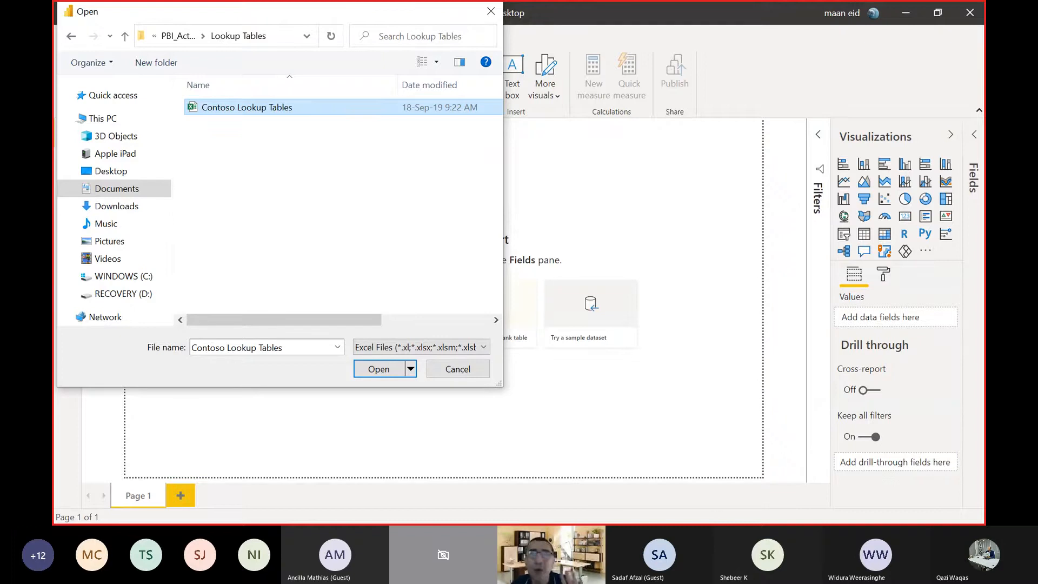
pyautogui.doubleClick(268, 110)
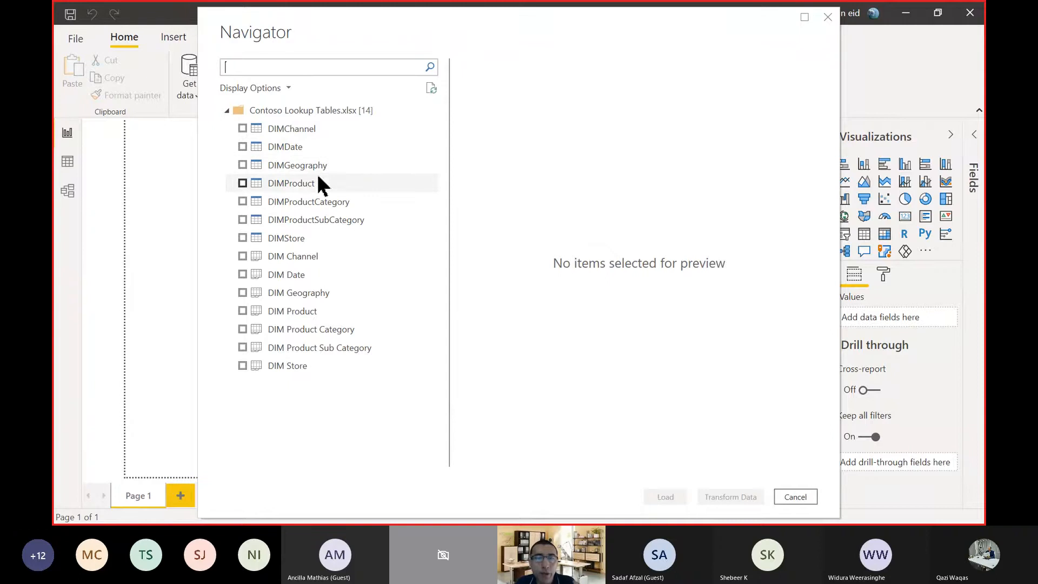
# Preview the DIMStore and DIMChannel tables of the lookup workbook in the Navigator.
pyautogui.click(288, 242)
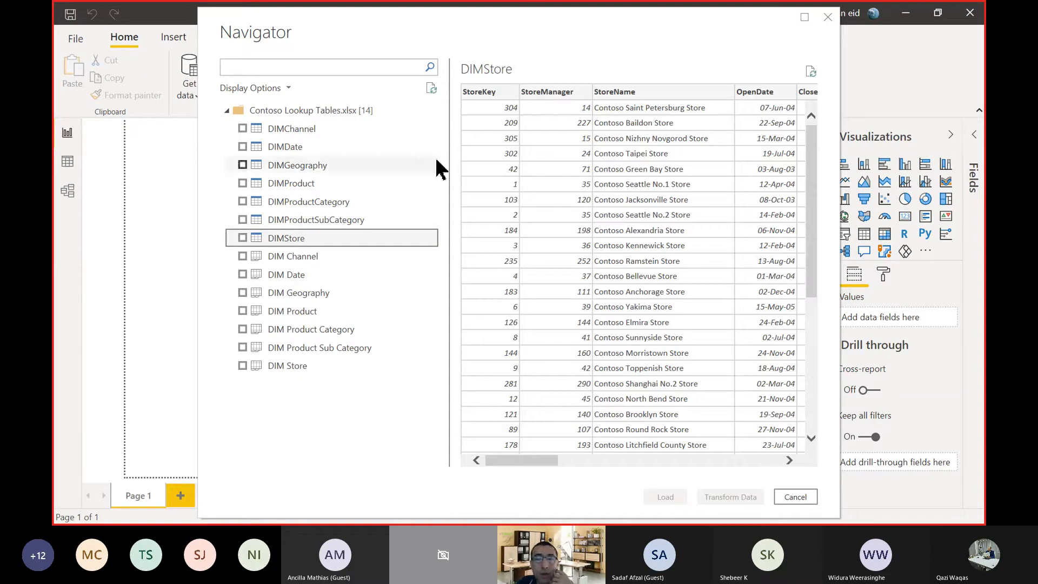
pyautogui.click(325, 128)
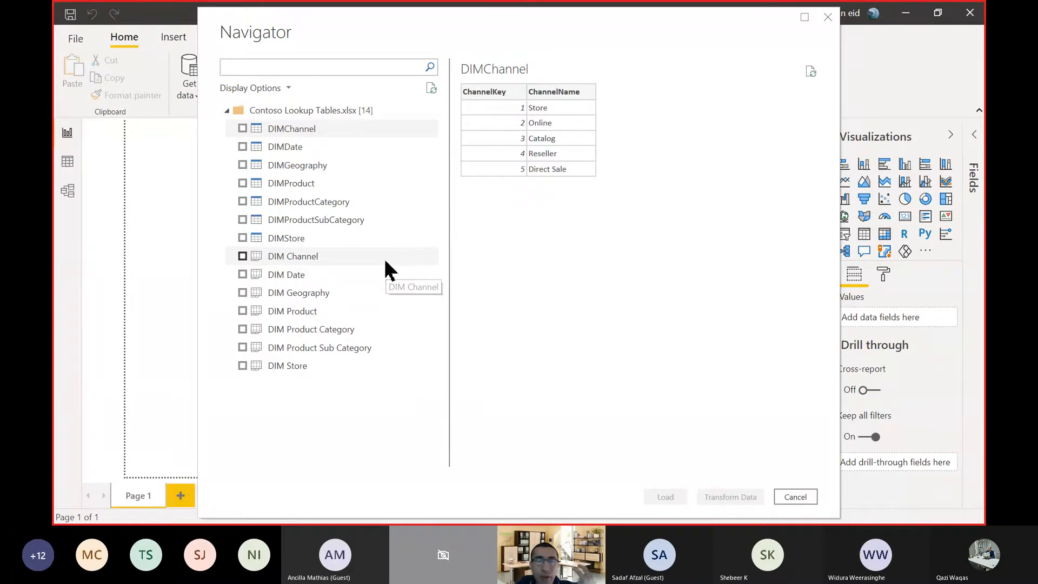
# Switch to Excel and open the recent Contoso Lookup Tables workbook from the Lookup Tables folder.
pyautogui.press('super')
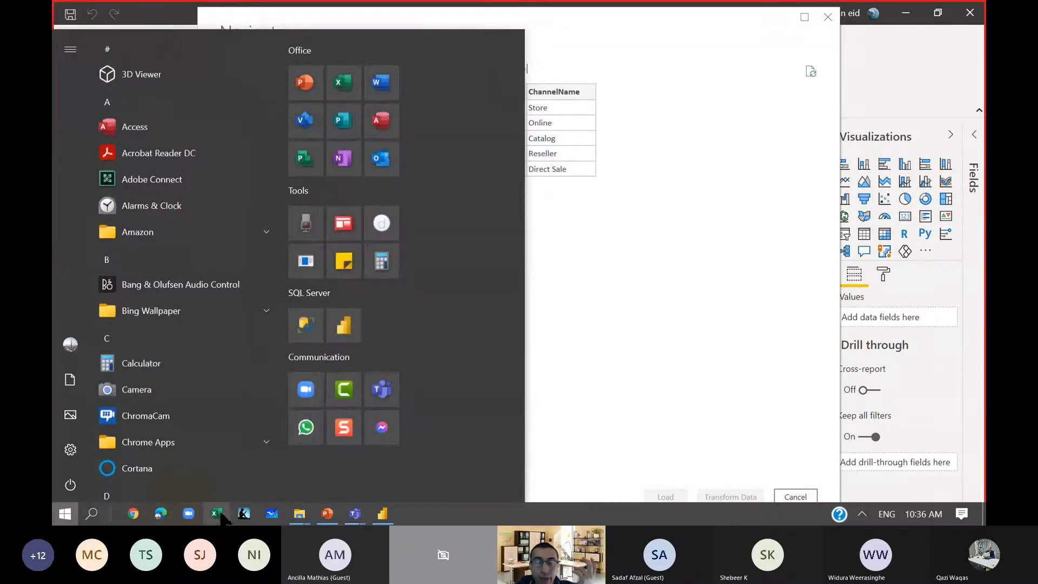
pyautogui.click(216, 513)
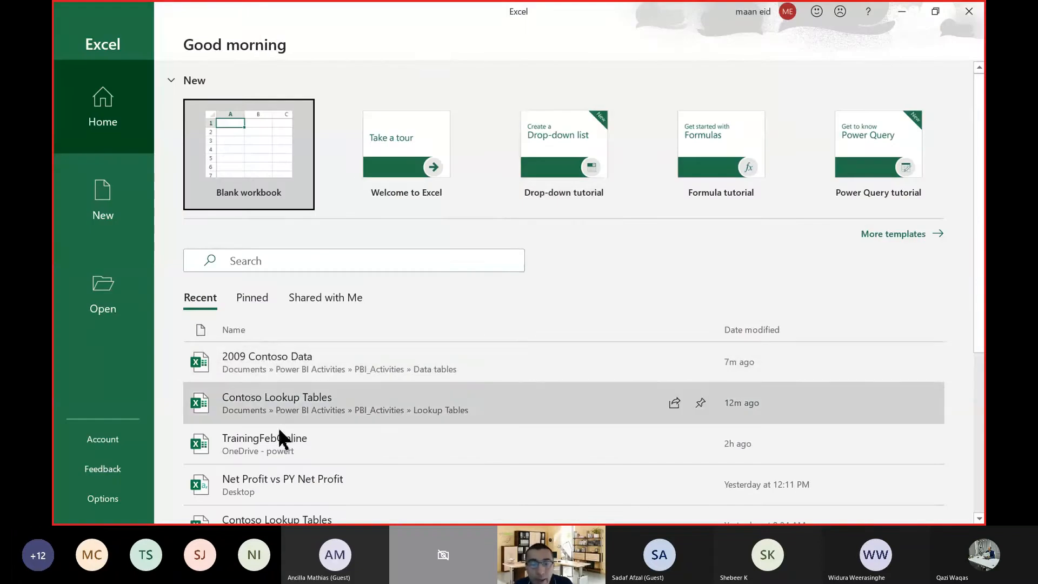
pyautogui.click(283, 406)
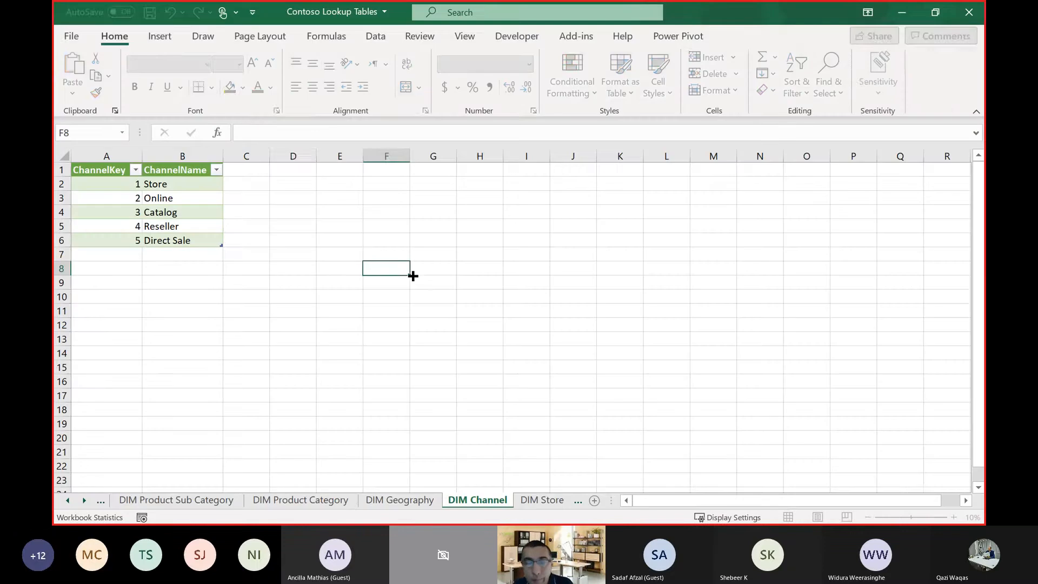
# Compare the DIM Channel sheet's table with its surrounding cells by selecting blank range H5:M16 and the whole sheet, and clear the selection.
pyautogui.click(299, 268)
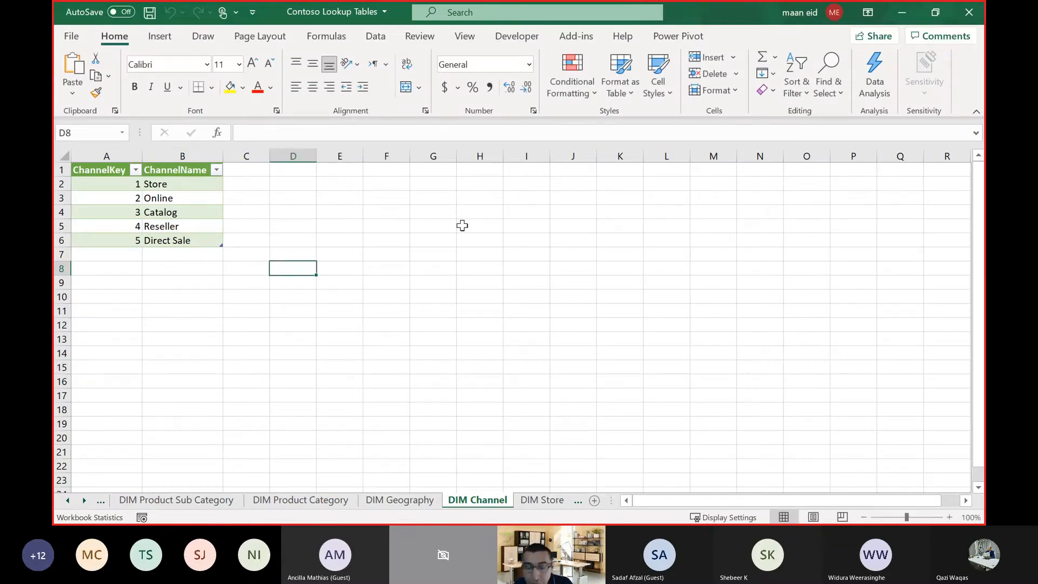
pyautogui.moveTo(463, 225); pyautogui.dragTo(730, 384)
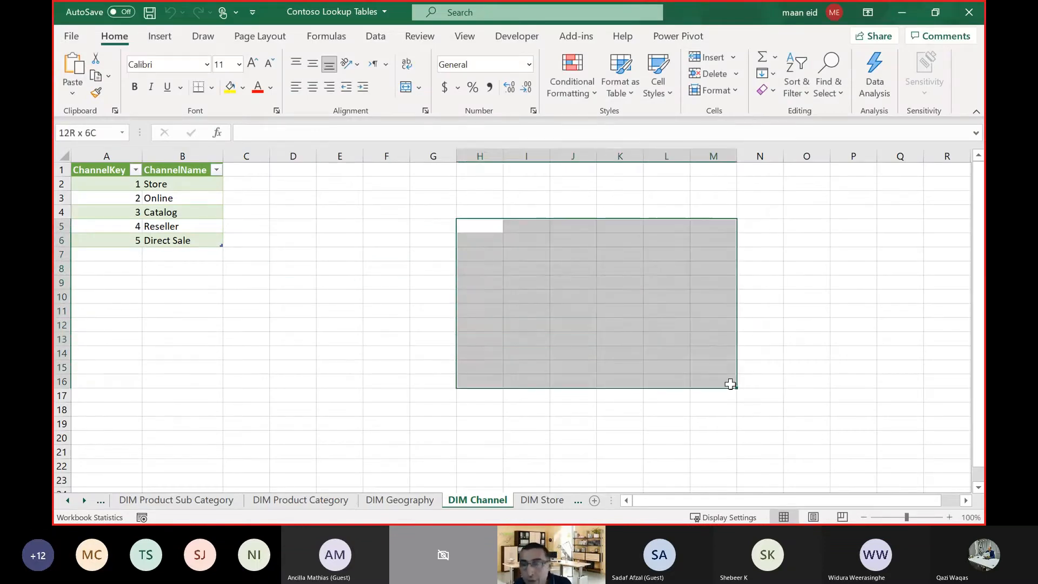
pyautogui.click(345, 323)
pyautogui.click(62, 154)
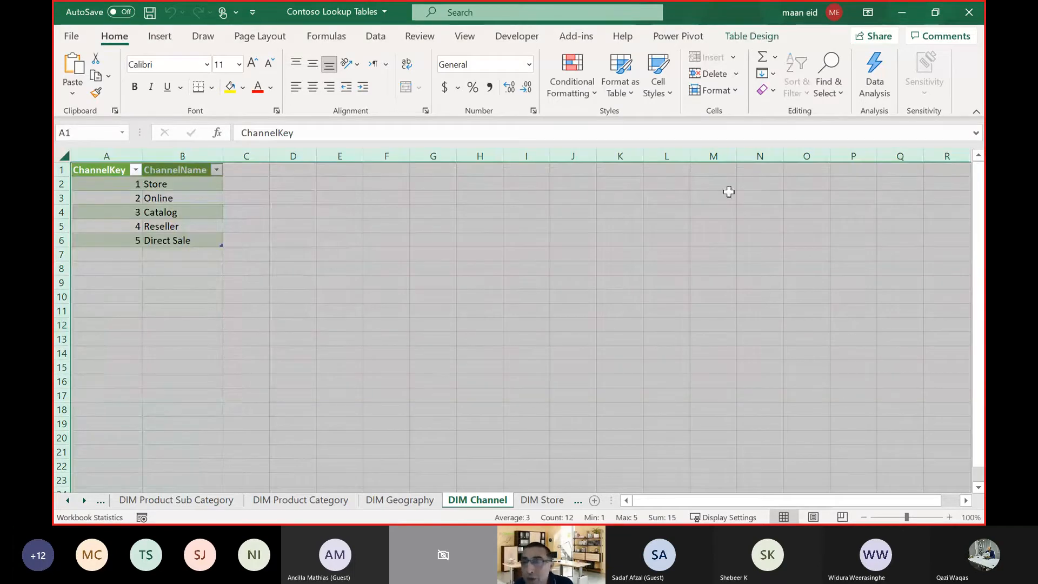
pyautogui.click(555, 354)
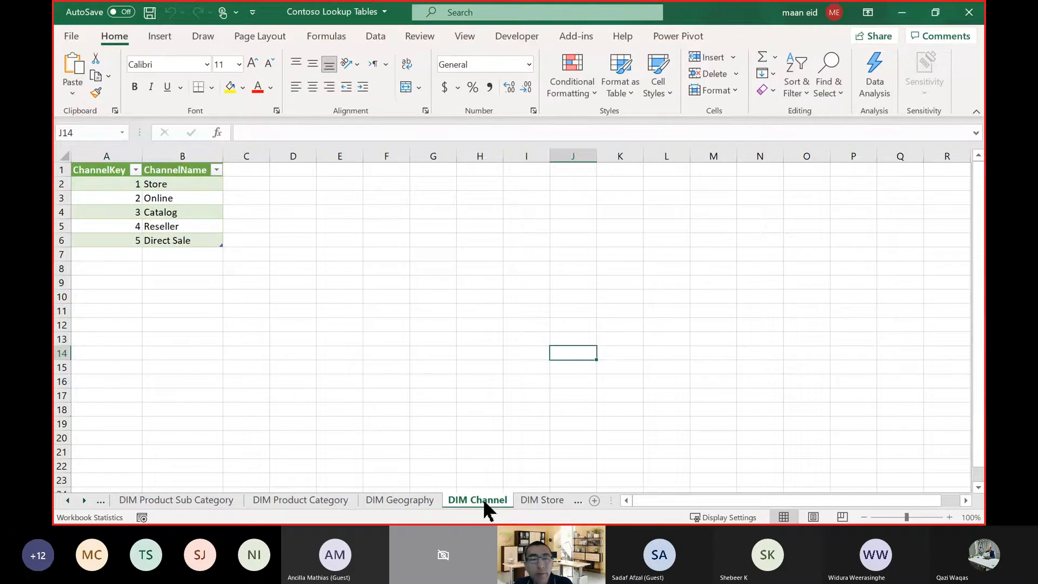
# Compare blank cells with cells inside the DIM Channel sheet's table, and show the design options of the channel table.
pyautogui.click(453, 407)
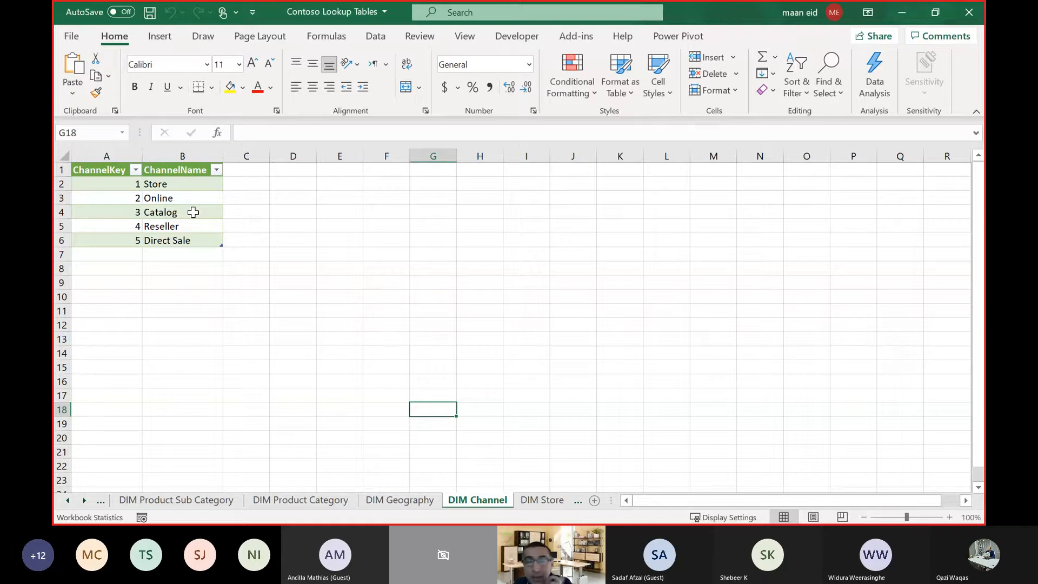
pyautogui.click(244, 214)
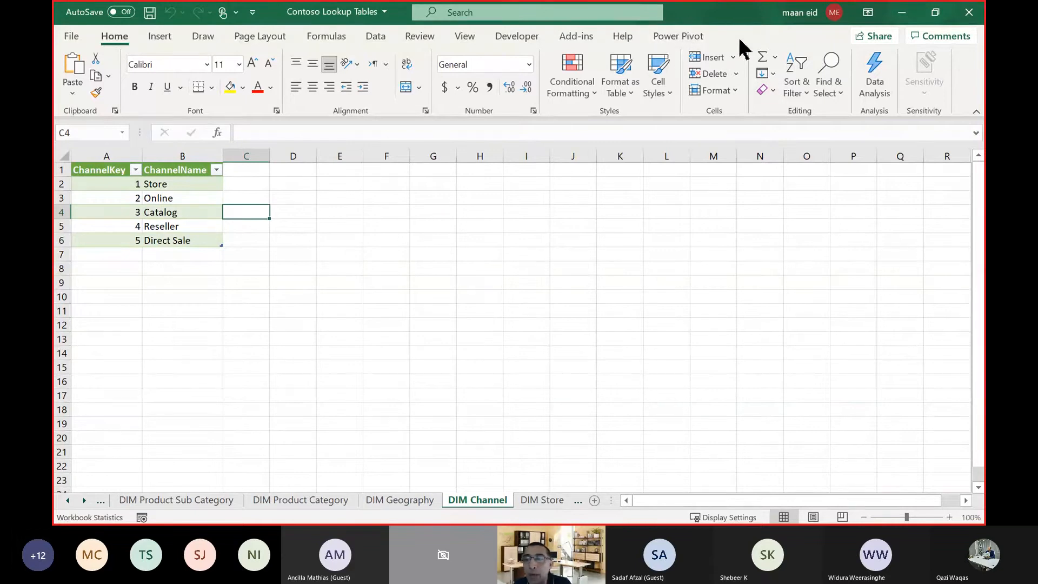
pyautogui.click(201, 198)
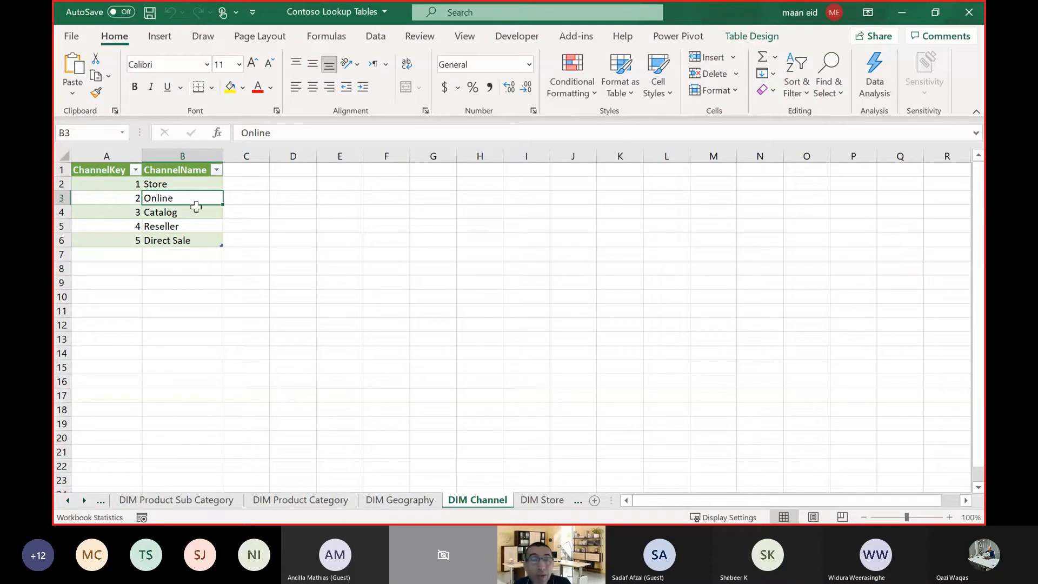
pyautogui.click(261, 202)
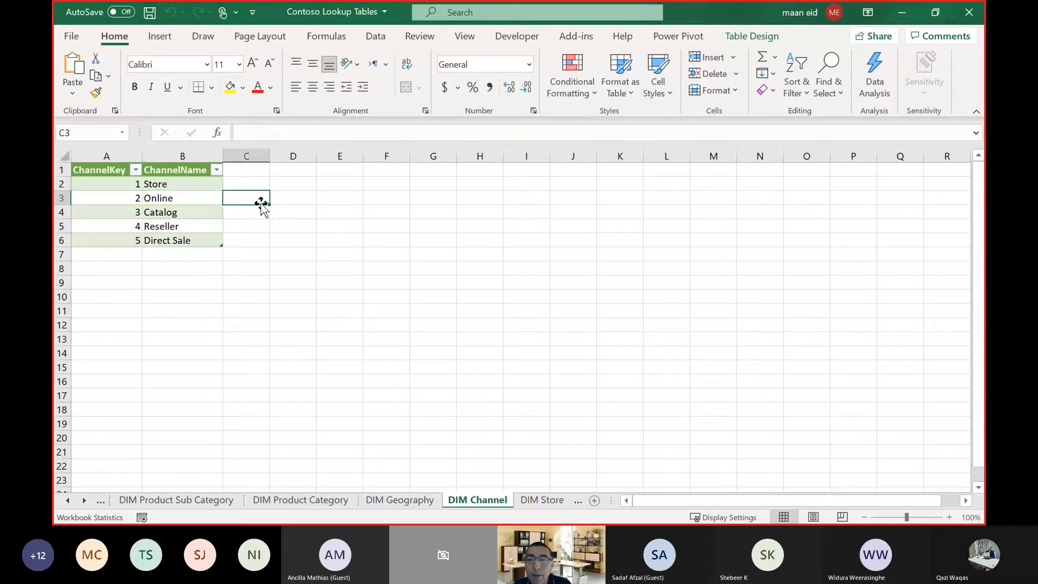
pyautogui.click(191, 202)
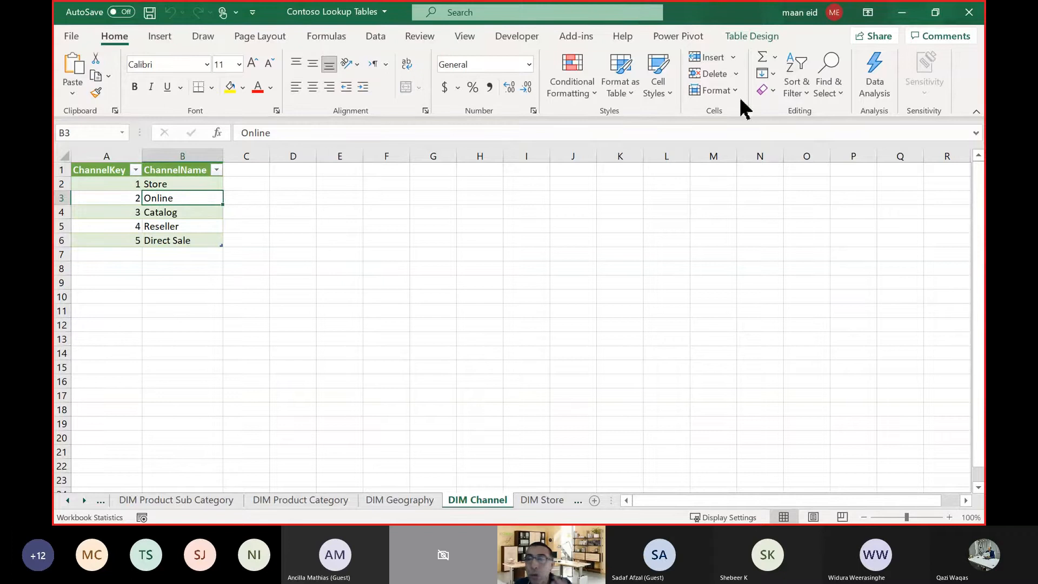
pyautogui.click(756, 38)
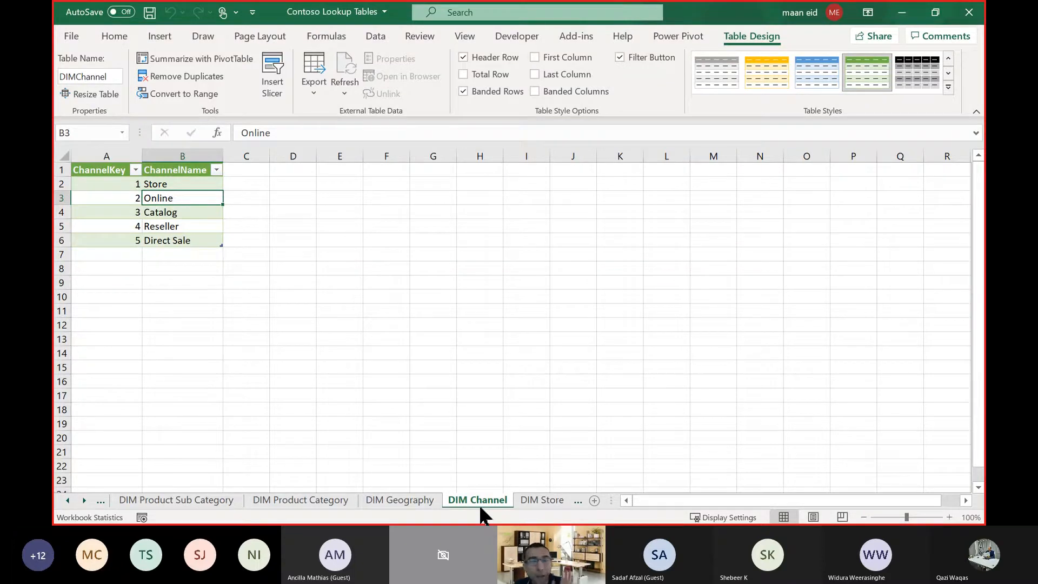
# Check blank cells H9 and H6 against table cells B2 and A2 for the table-specific options.
pyautogui.click(478, 285)
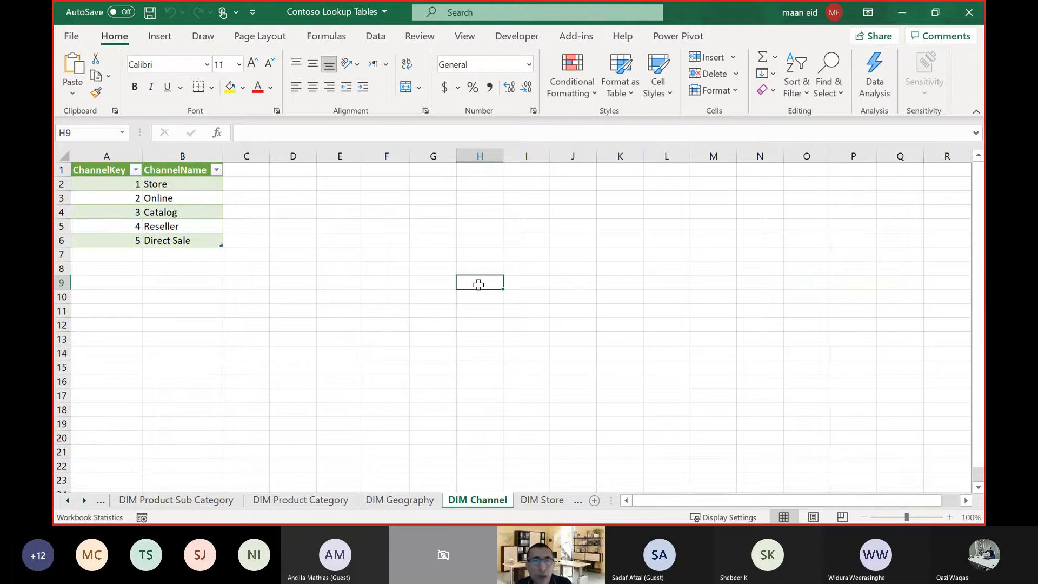
pyautogui.click(174, 185)
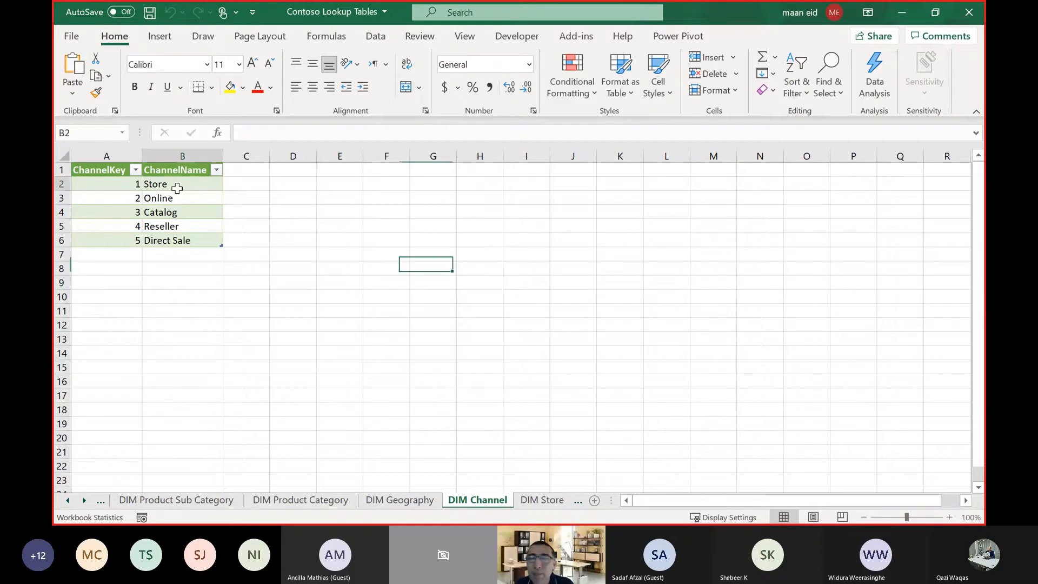
pyautogui.click(490, 240)
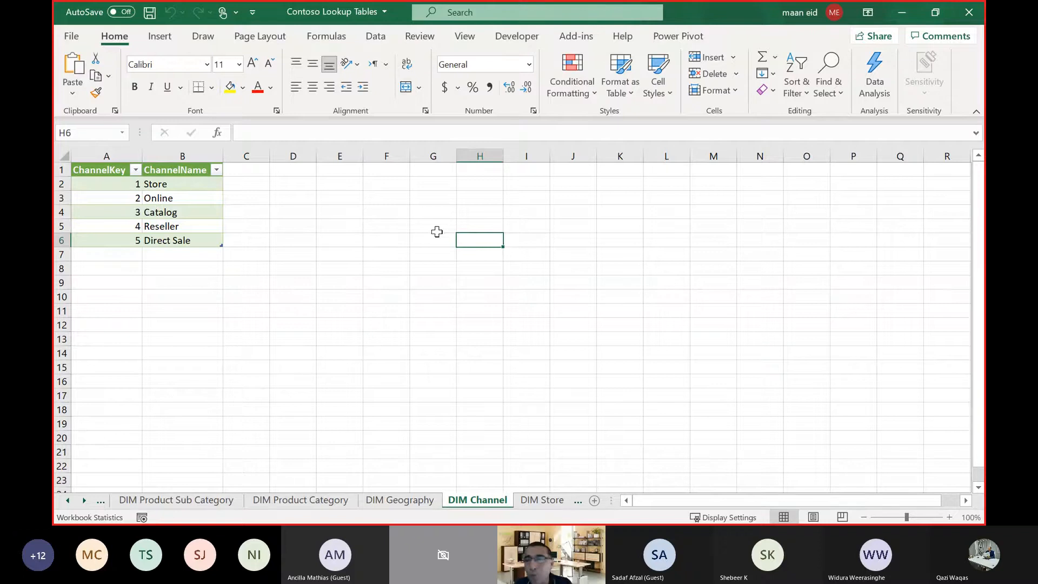
pyautogui.click(108, 184)
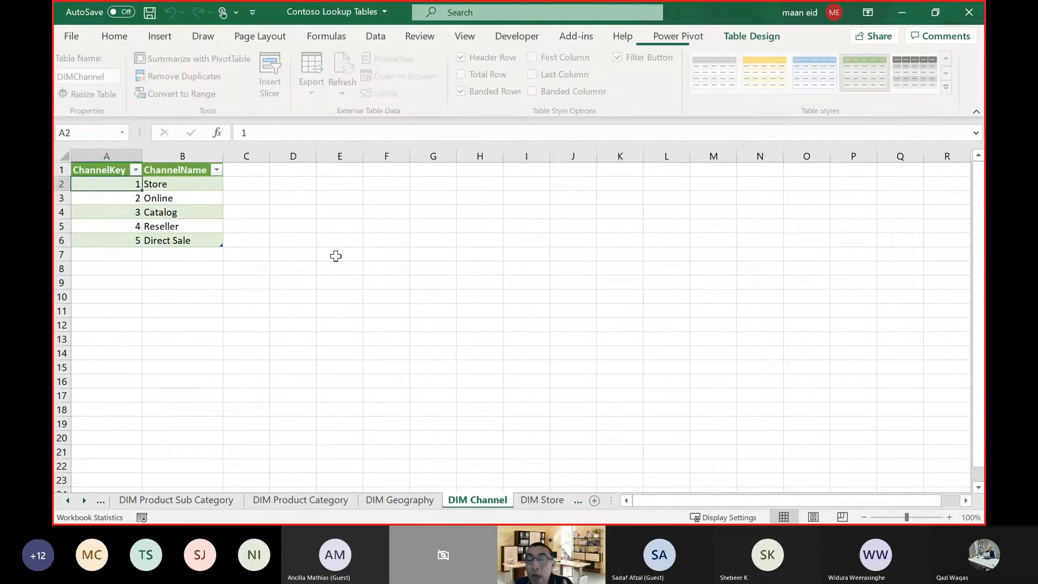
# Enter jan in cell H6 and fill the month series down to H15.
pyautogui.click(479, 240)
pyautogui.write('jan')
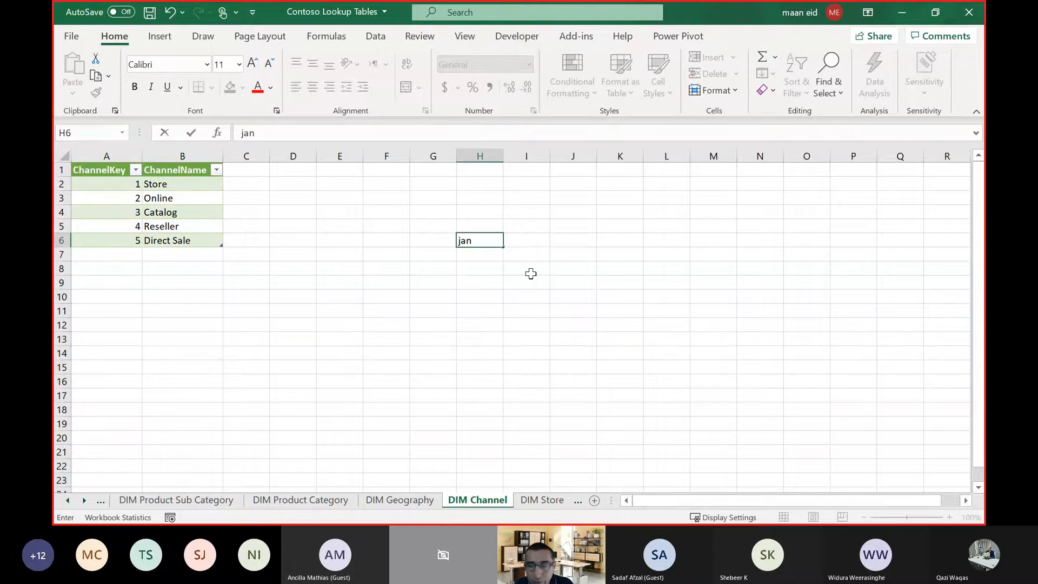
pyautogui.moveTo(505, 249); pyautogui.dragTo(493, 372)
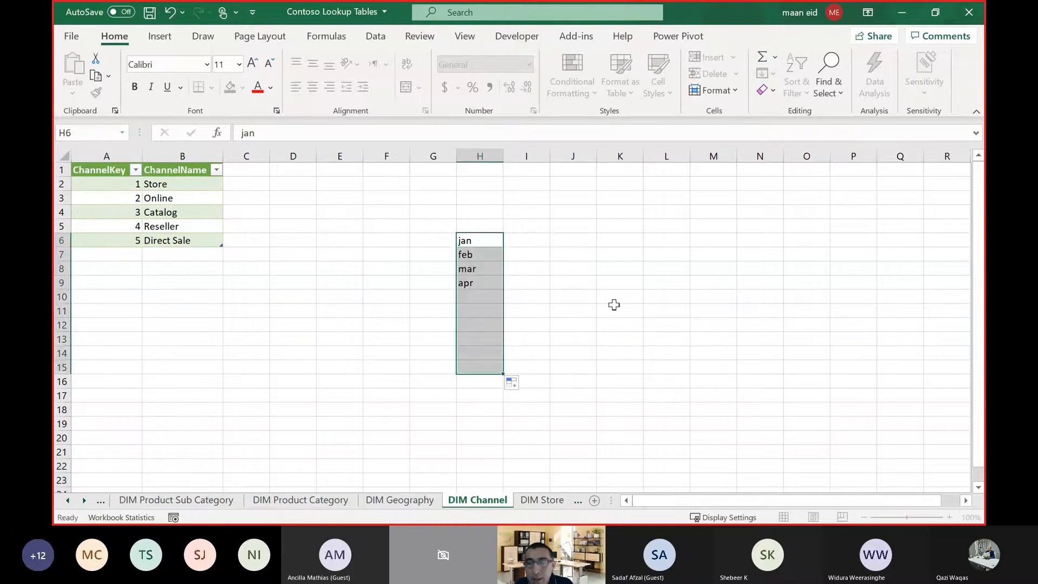
pyautogui.click(713, 211)
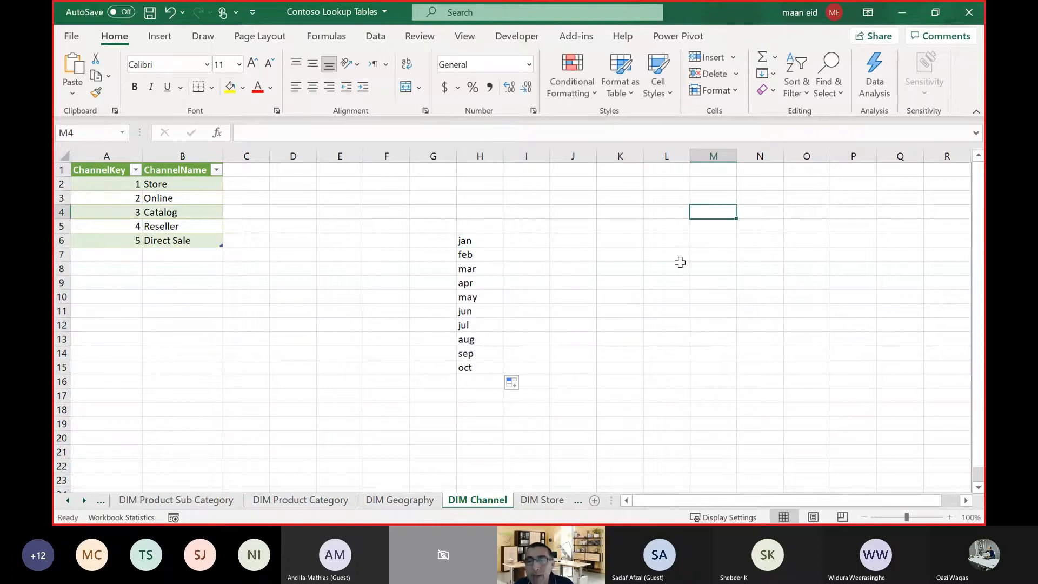
# Compare cells of the plain month list in column H with cell B3 of the channel table for table options.
pyautogui.click(468, 300)
pyautogui.click(682, 256)
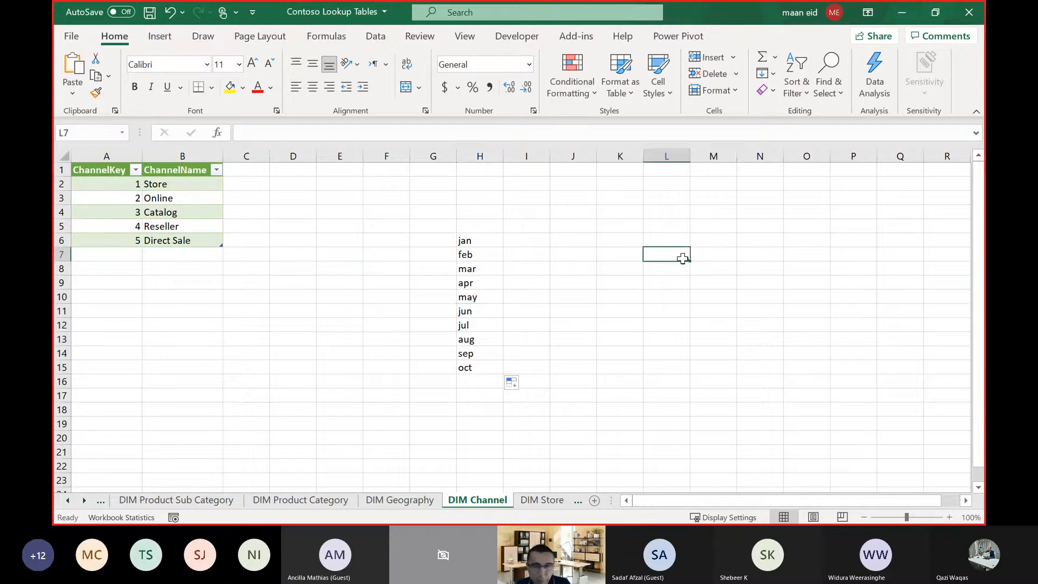
pyautogui.click(475, 312)
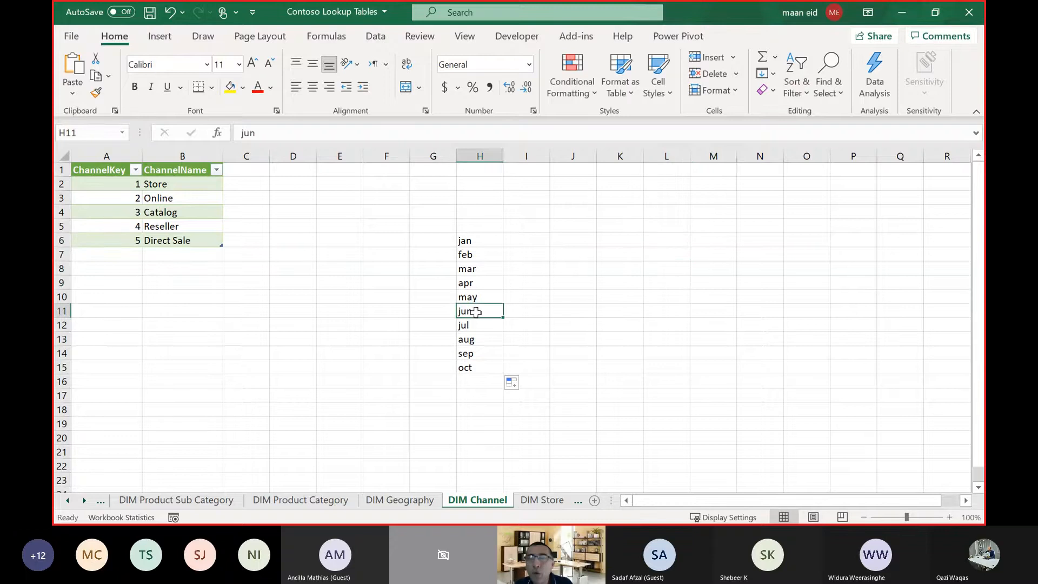
pyautogui.click(615, 268)
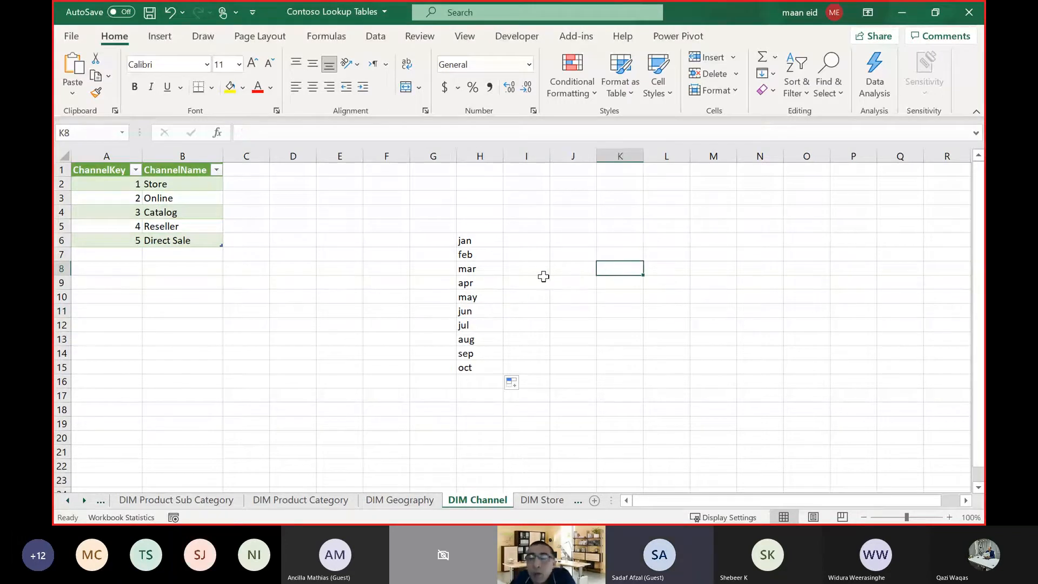
pyautogui.click(474, 282)
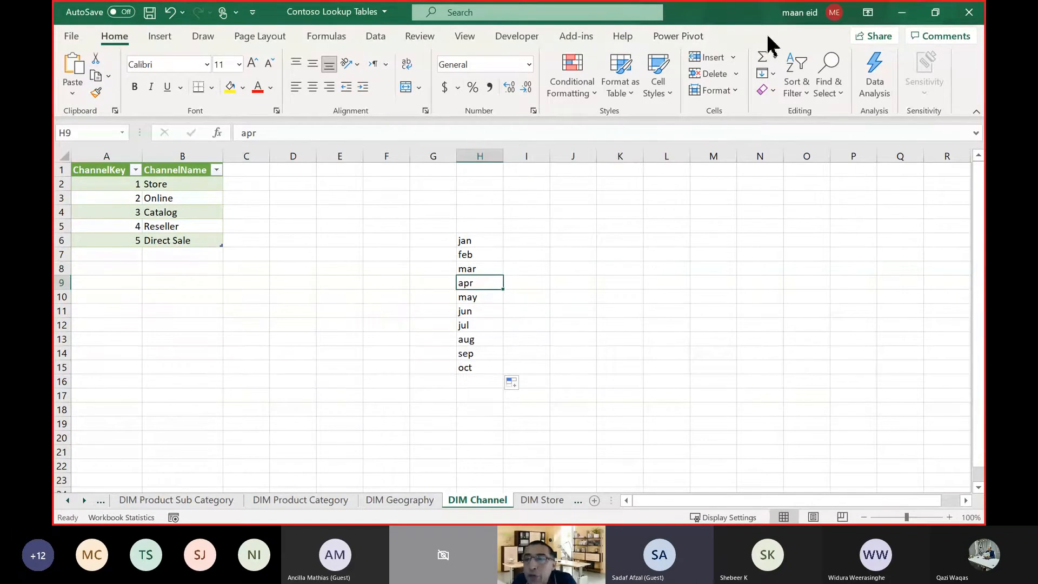
pyautogui.click(186, 199)
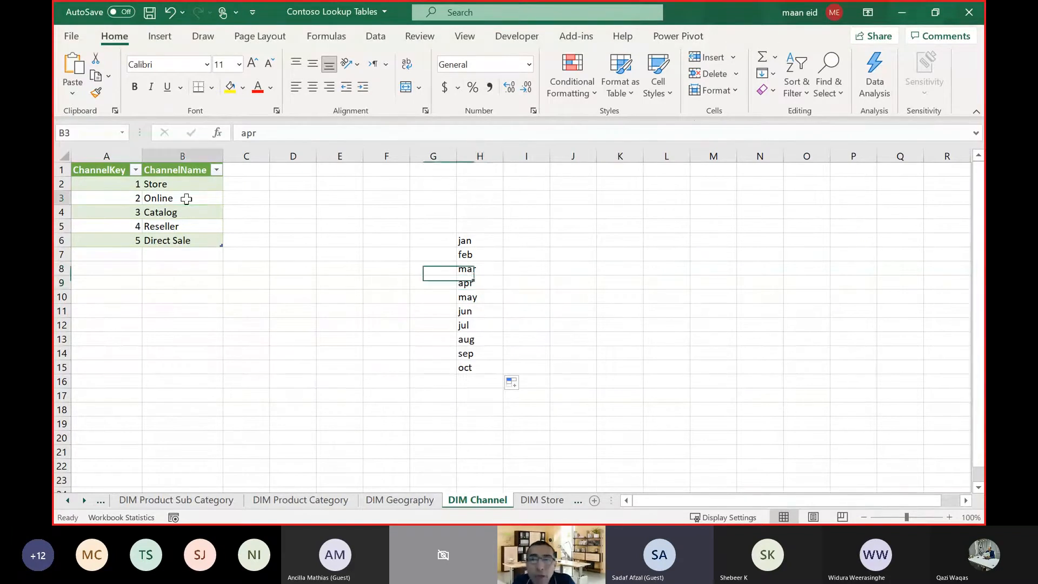
pyautogui.click(489, 296)
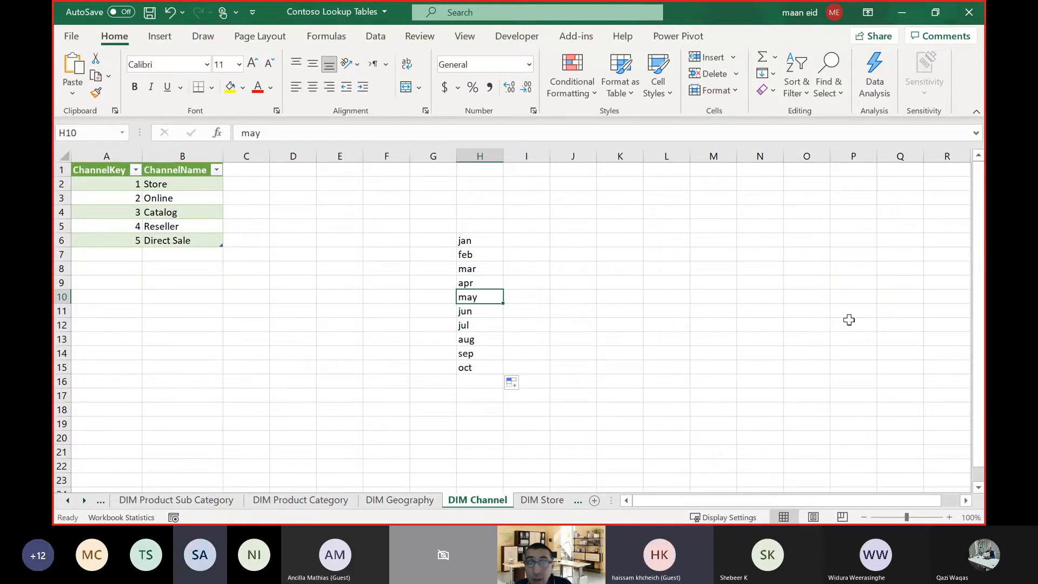
pyautogui.hotkey('ctrl', 't')
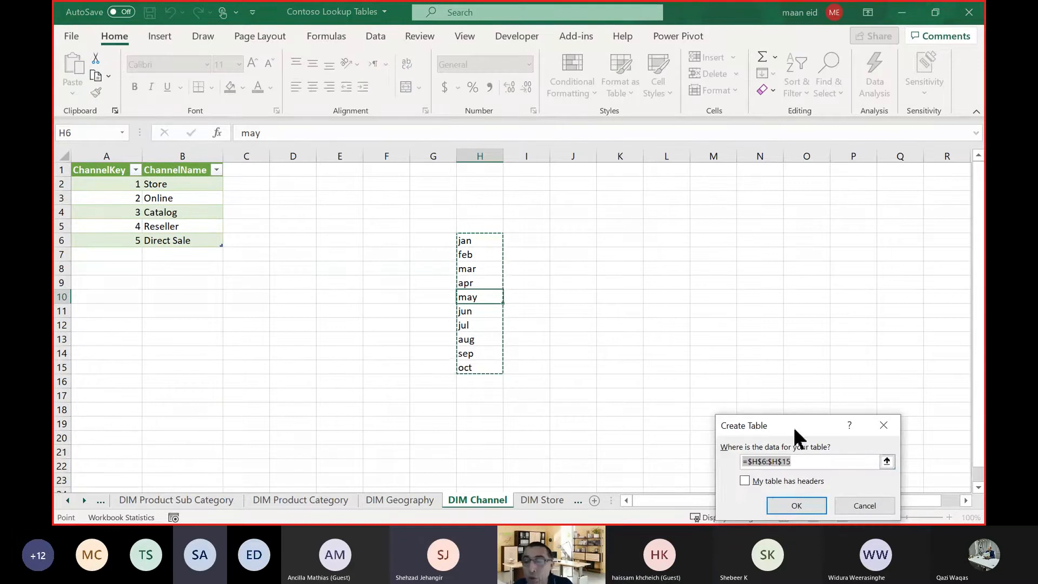
pyautogui.moveTo(794, 433); pyautogui.dragTo(636, 209)
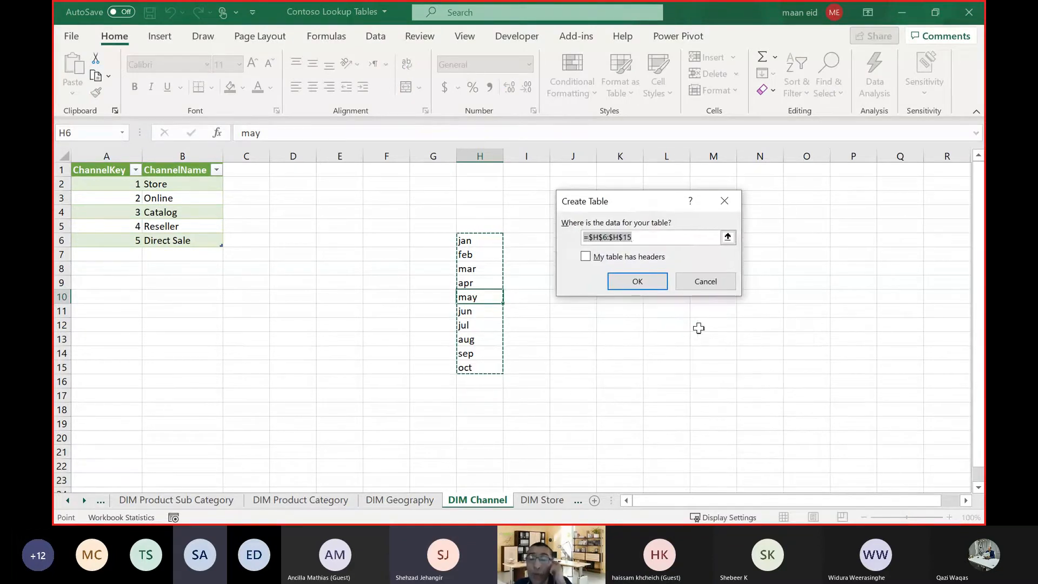
pyautogui.click(731, 277)
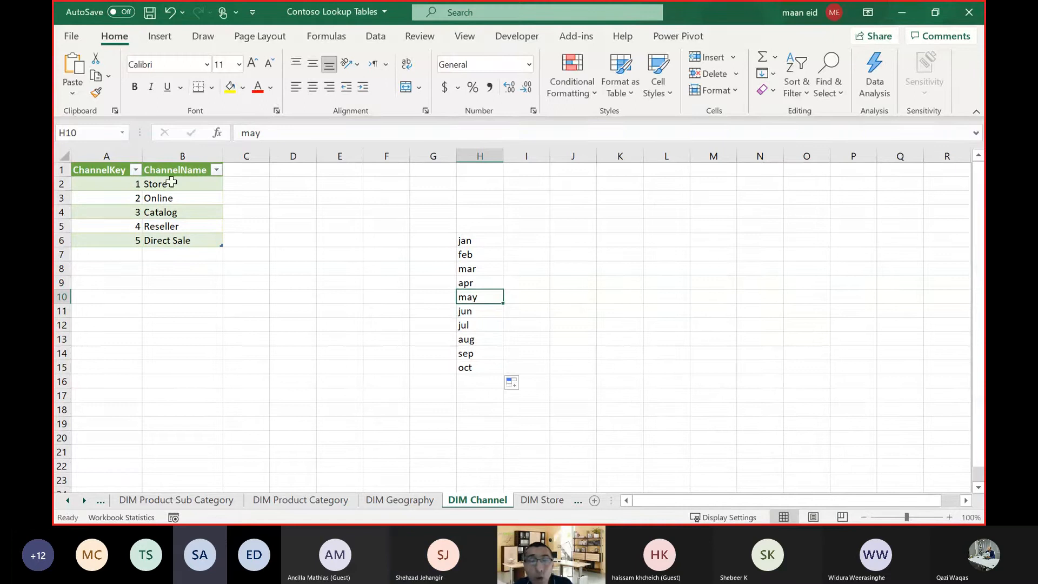
# Convert the month list in H6:H15 into a table without marking its first row as headers.
pyautogui.click(160, 38)
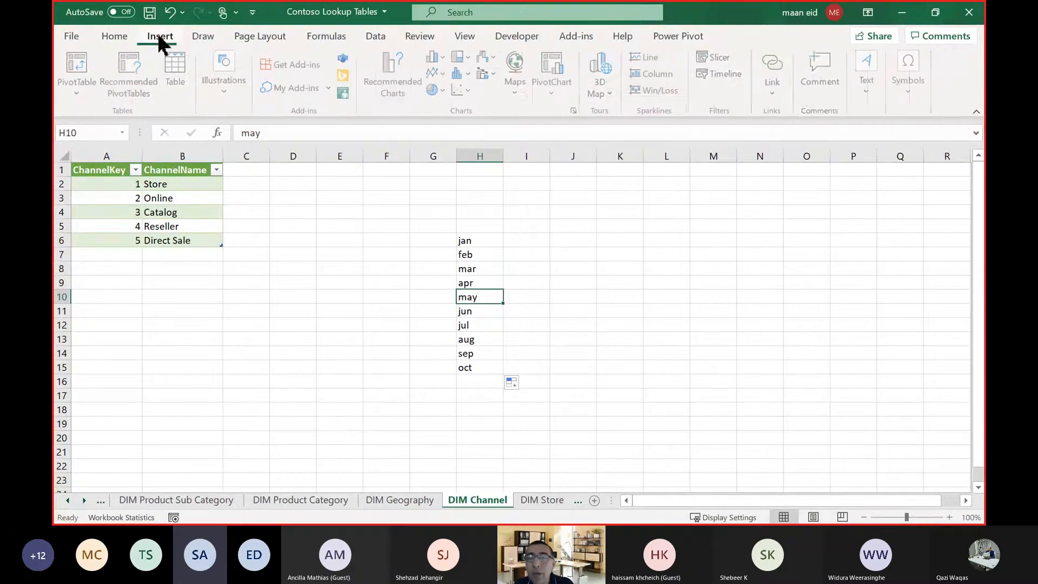
pyautogui.click(178, 75)
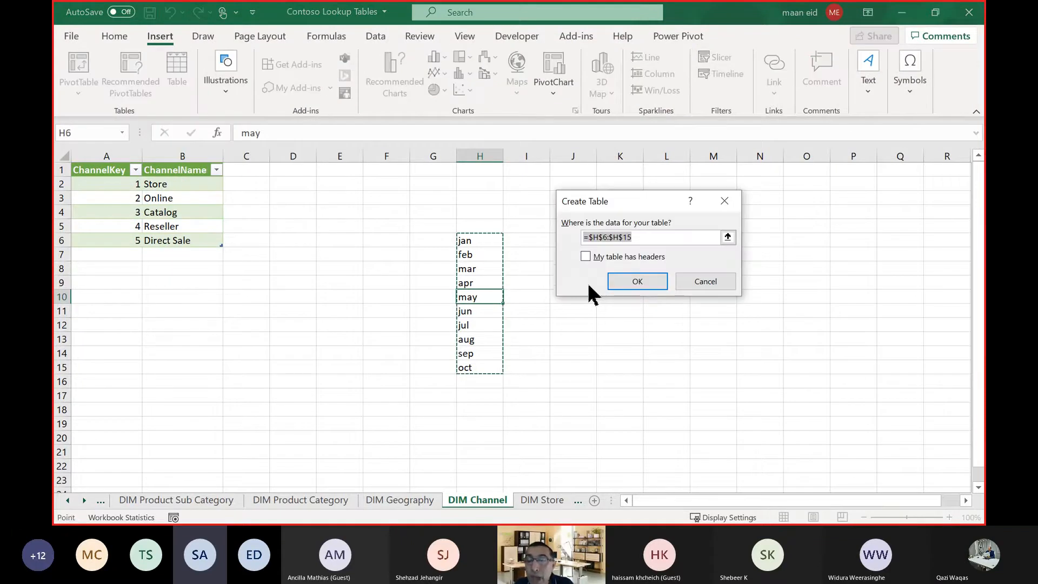
pyautogui.click(636, 281)
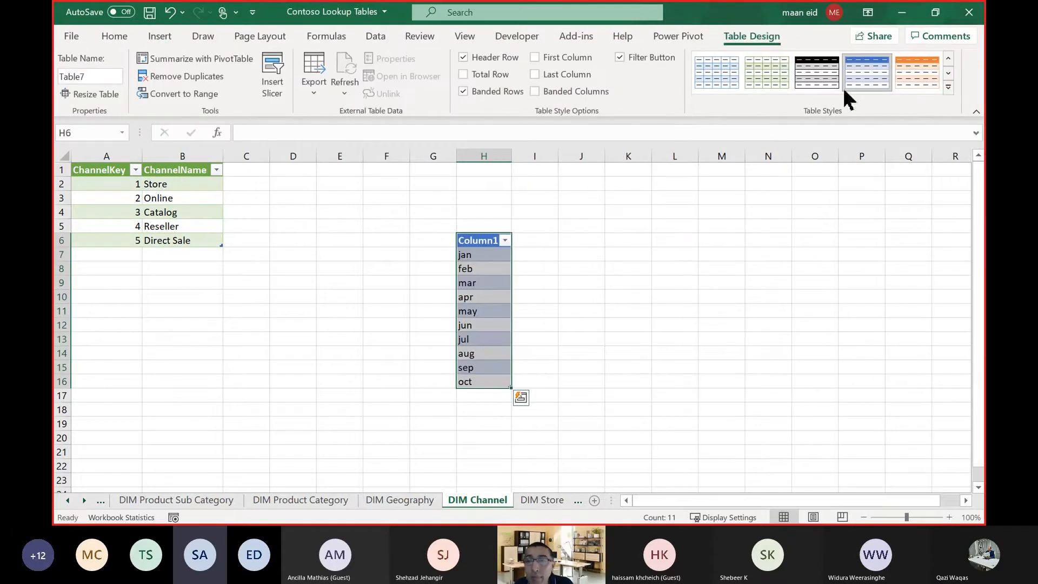
pyautogui.click(637, 365)
# Remove the month table's visible formatting by applying the plain light style and turning off its filter button, header row and banded rows.
pyautogui.click(483, 309)
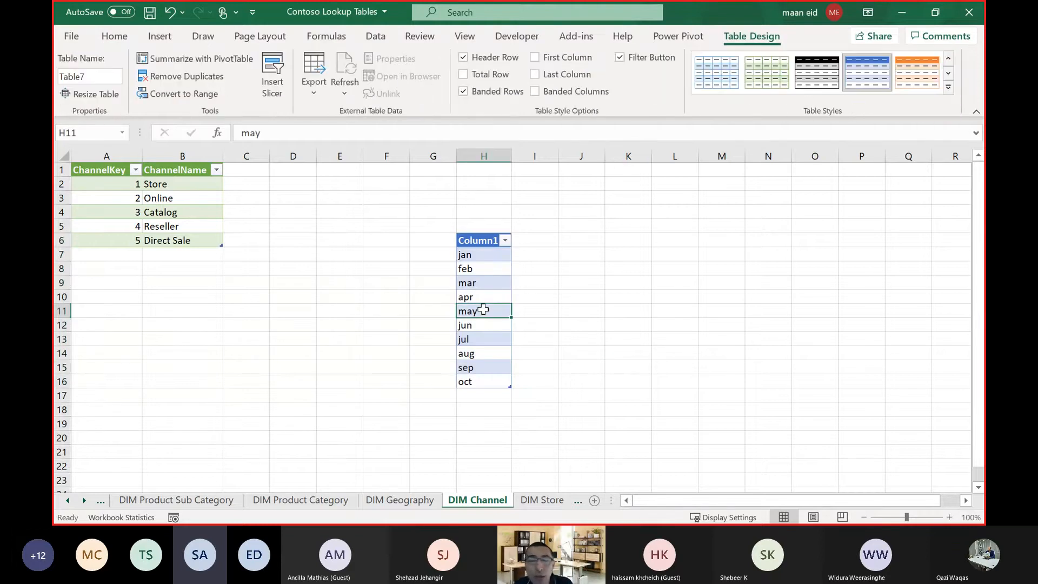
pyautogui.click(948, 88)
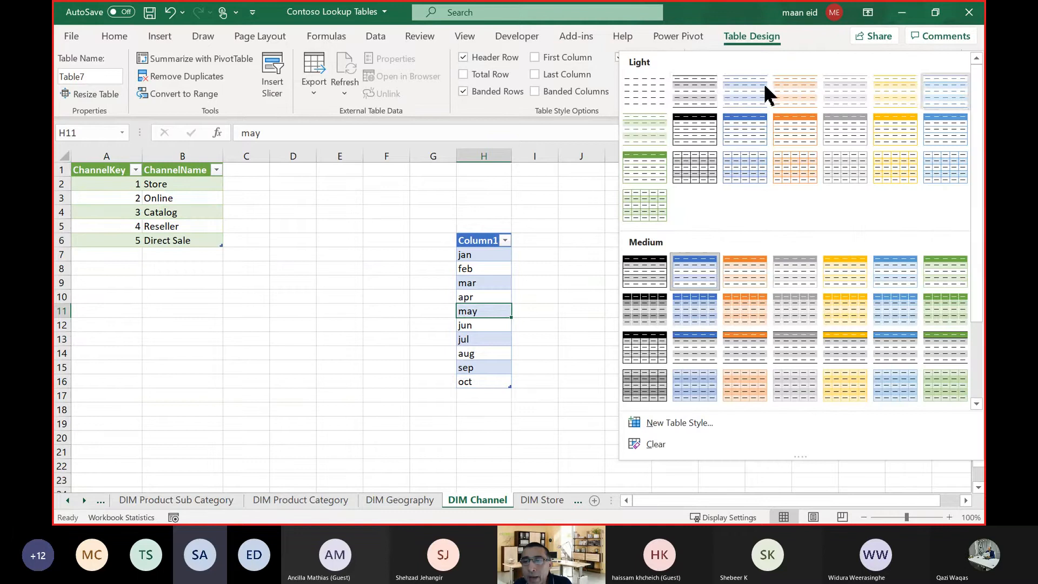
pyautogui.click(643, 84)
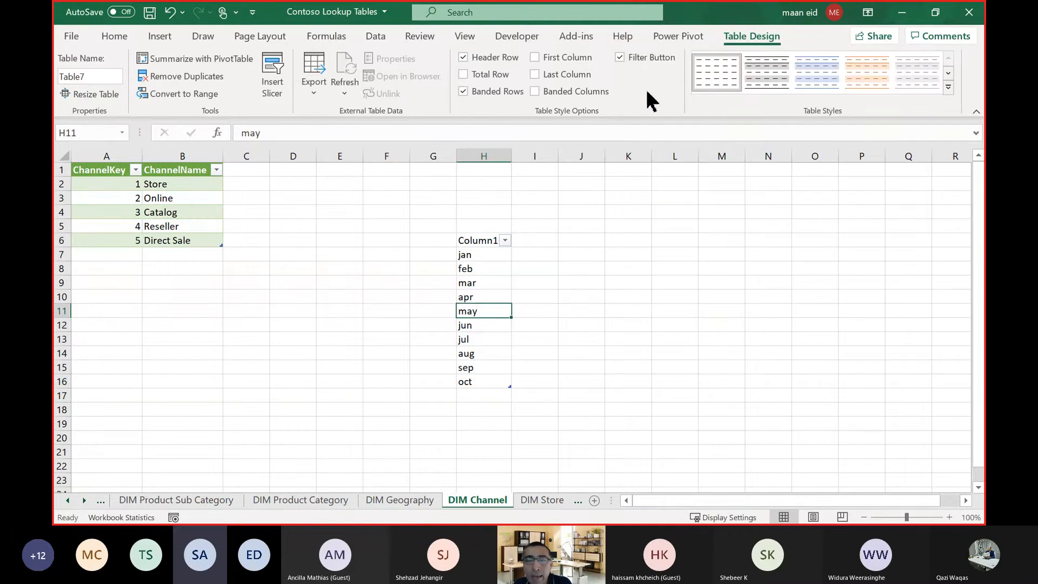
pyautogui.click(654, 60)
pyautogui.click(510, 57)
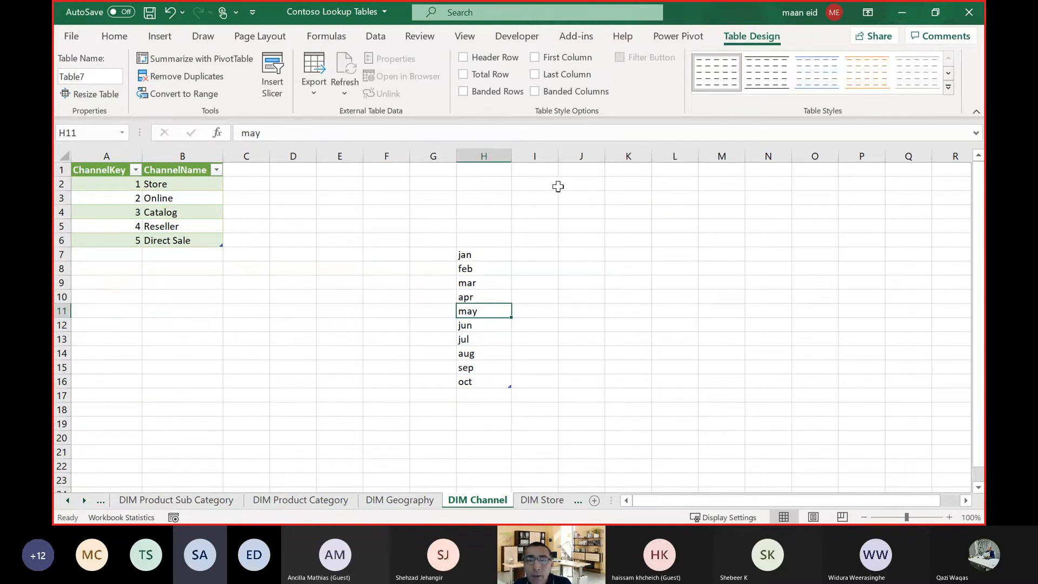
# Check cells inside and outside the unformatted month list to tell whether it is still a table.
pyautogui.click(581, 226)
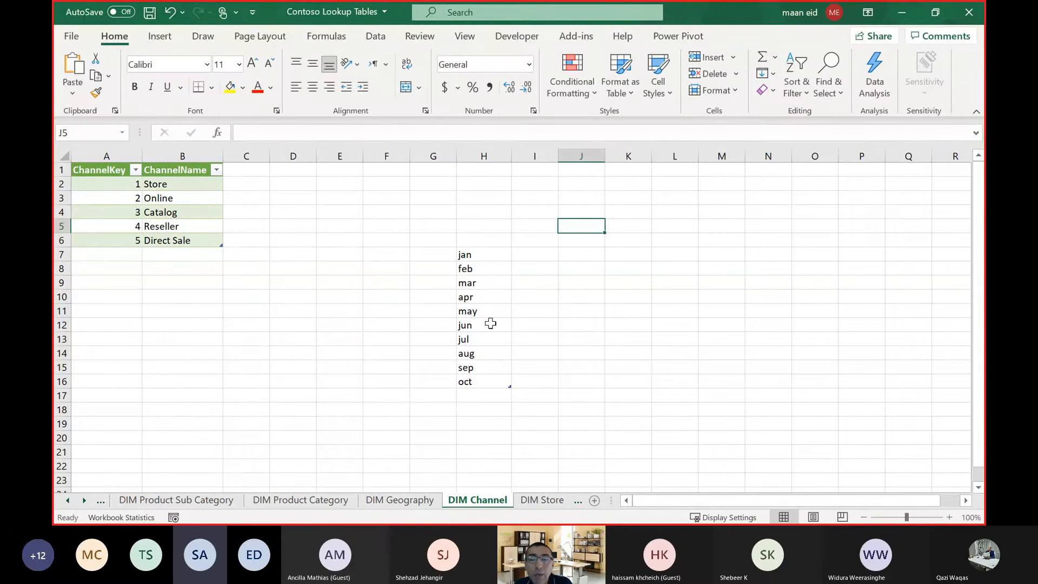
pyautogui.click(486, 267)
pyautogui.click(581, 296)
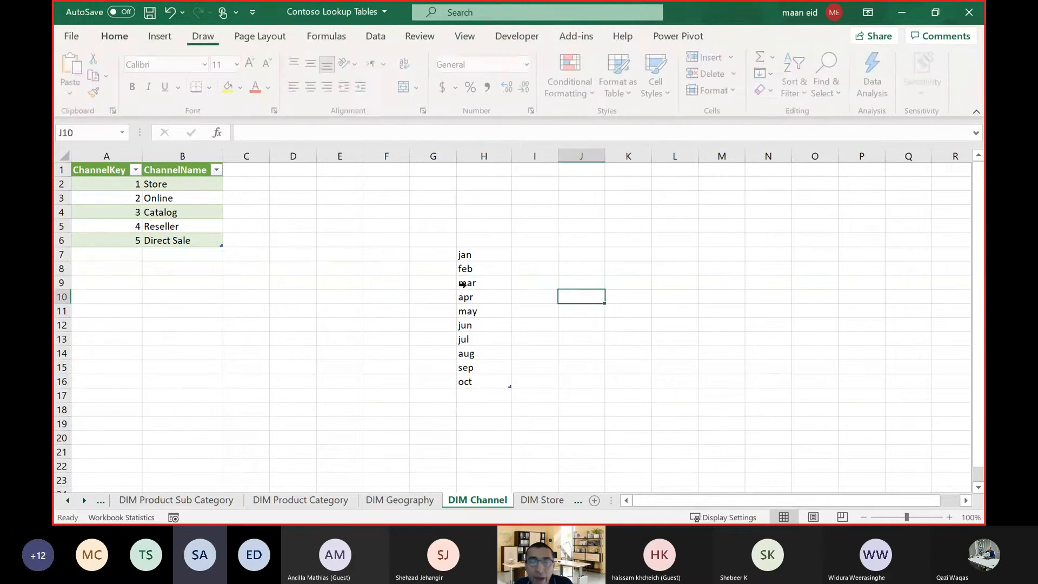
pyautogui.click(479, 280)
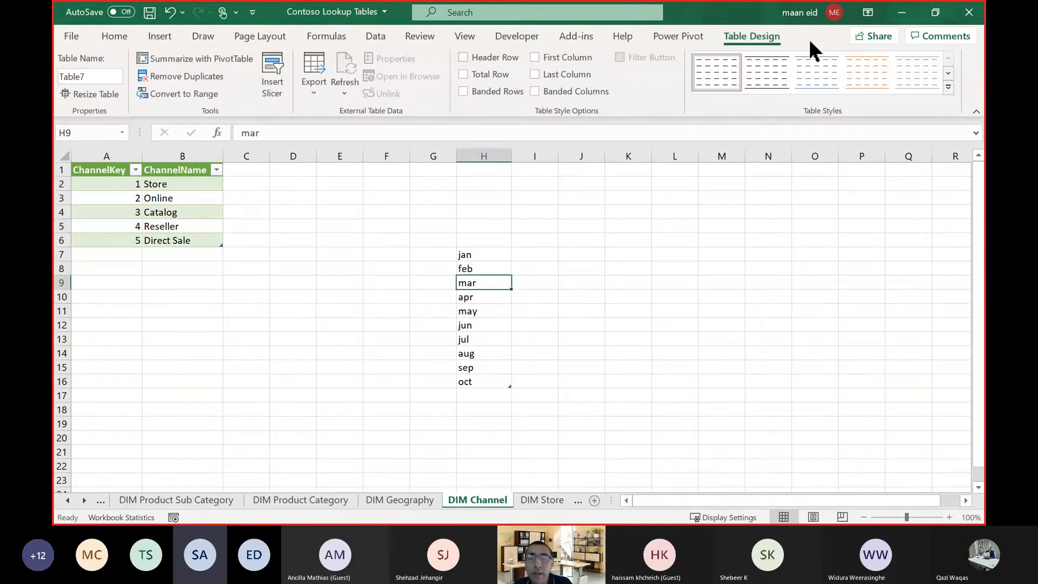
pyautogui.click(416, 231)
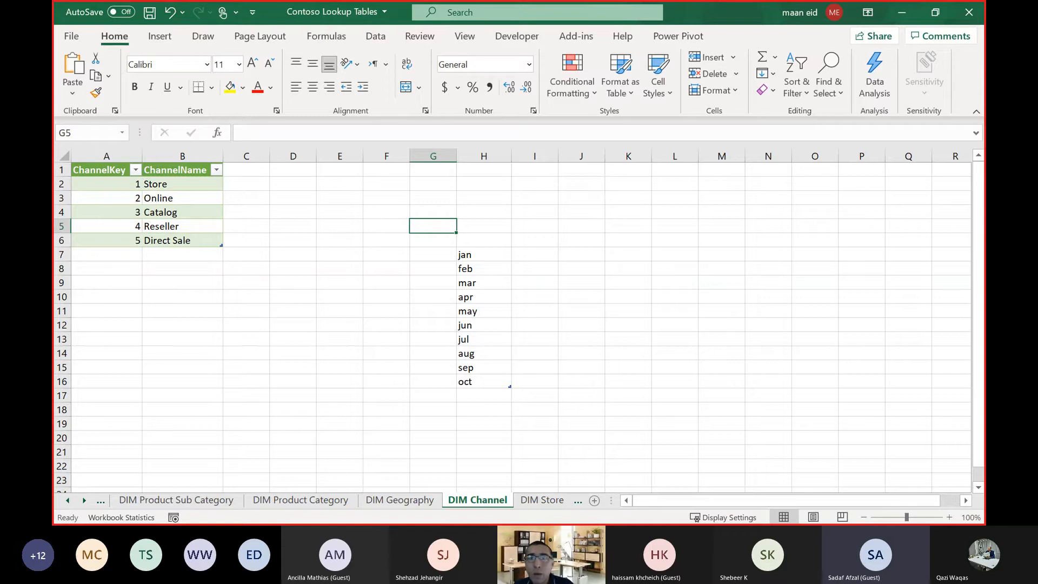
# Select the whole month table, range H7:H16.
pyautogui.click(658, 352)
pyautogui.click(600, 225)
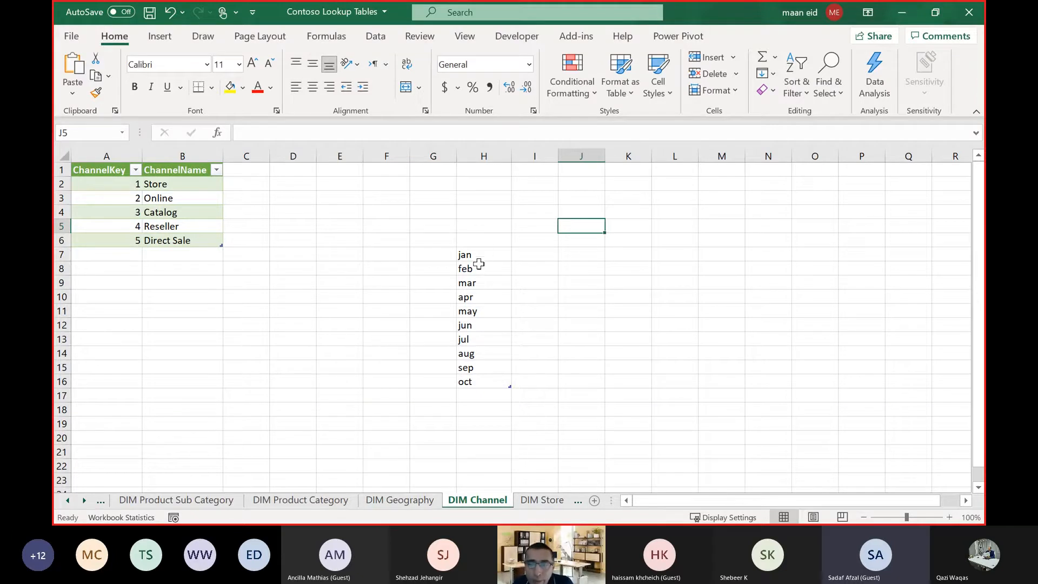
pyautogui.click(478, 248)
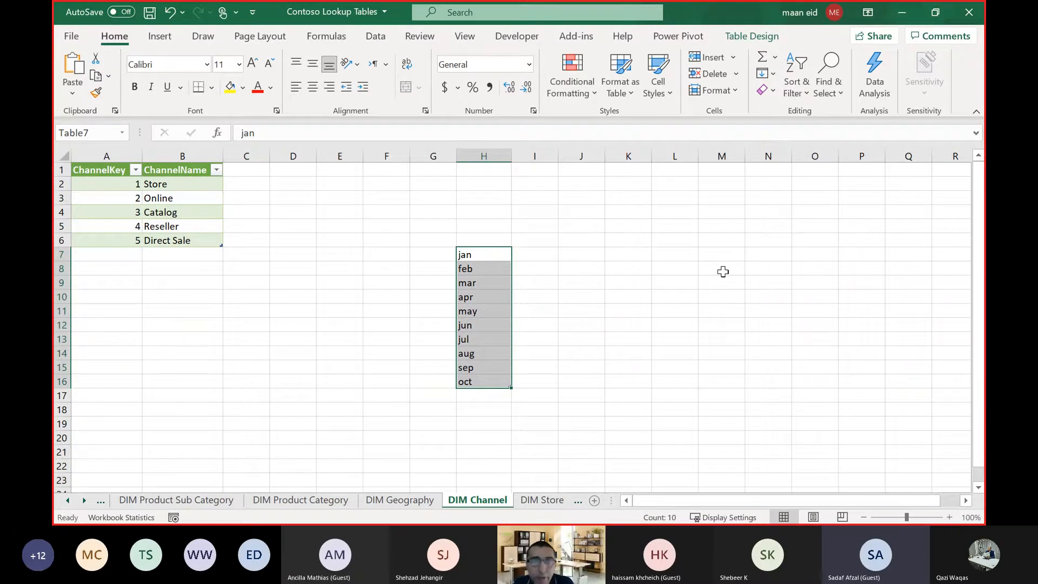
# Convert the month table to a normal range and check cells inside and outside the list to see whether it is still a table.
pyautogui.click(749, 36)
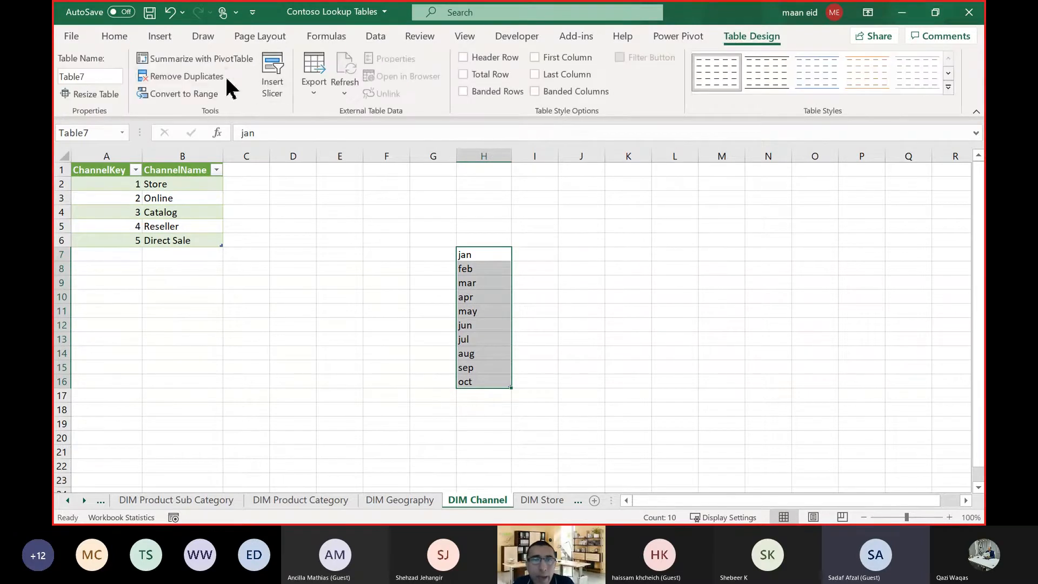
pyautogui.click(203, 93)
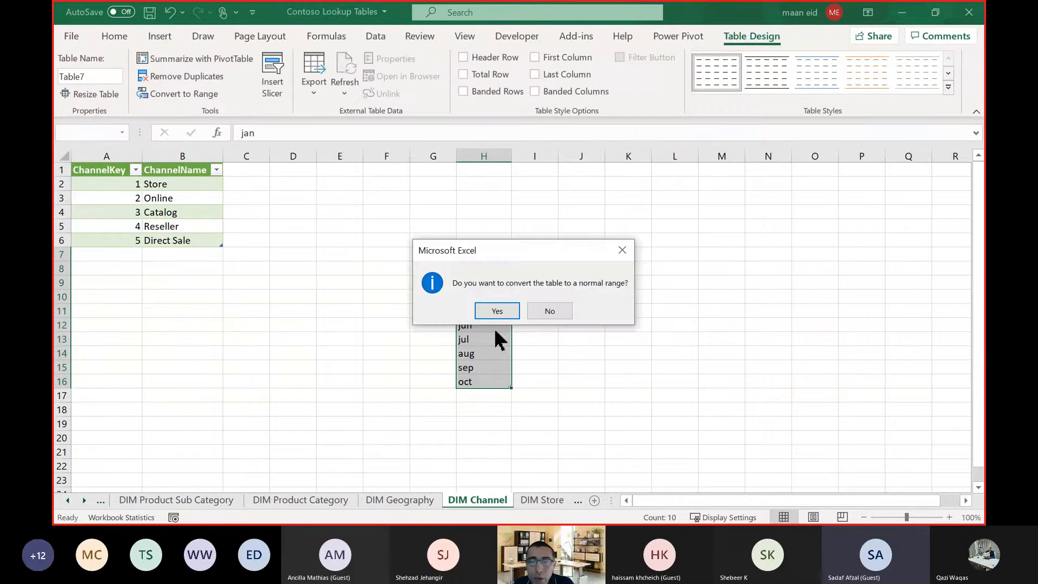
pyautogui.click(497, 311)
pyautogui.click(706, 379)
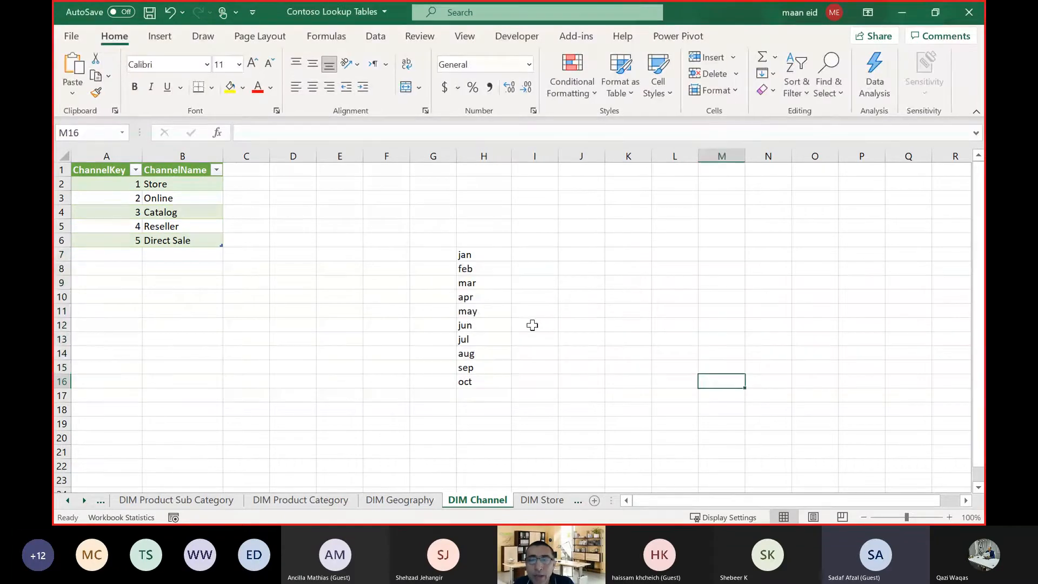
pyautogui.click(479, 310)
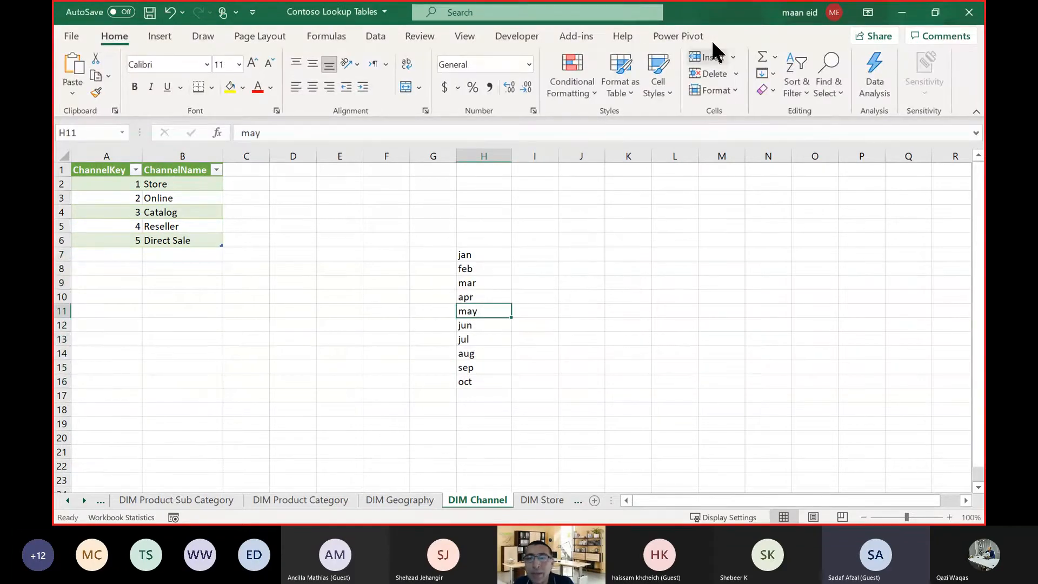
pyautogui.click(626, 350)
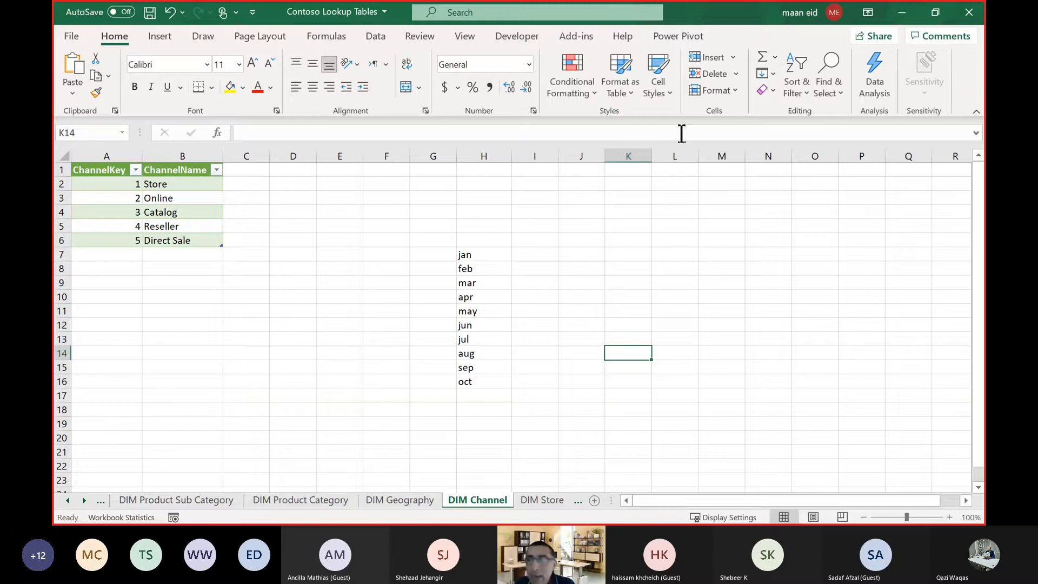
# Save and close the Contoso Lookup Tables workbook, returning to the Navigator in Power BI Desktop.
pyautogui.click(967, 12)
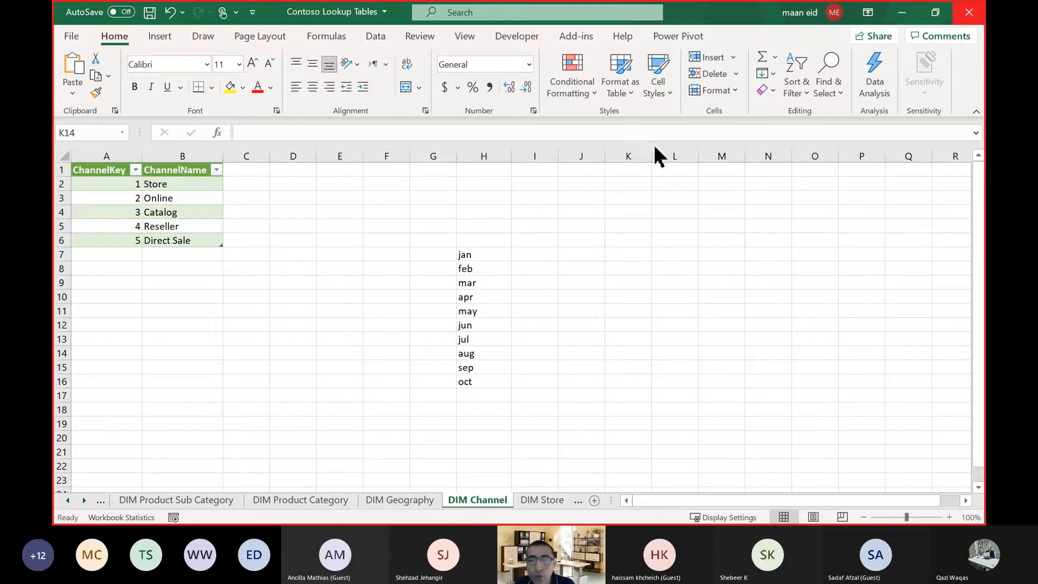
pyautogui.click(442, 303)
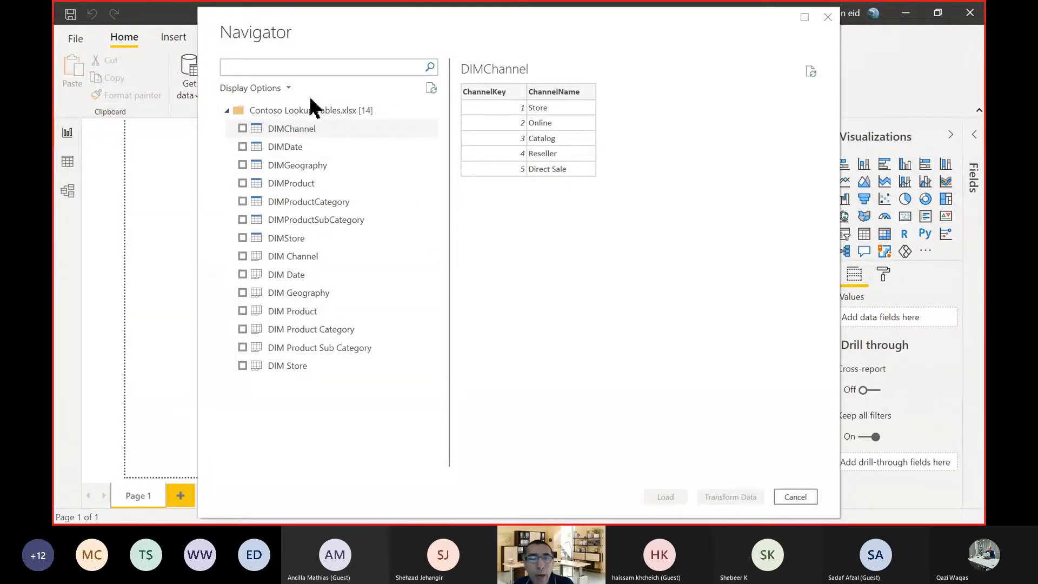
# Compare the previews of the DIMChannel table and the DIM Channel sheet, including the sheet's extra columns out to Column8.
pyautogui.click(303, 149)
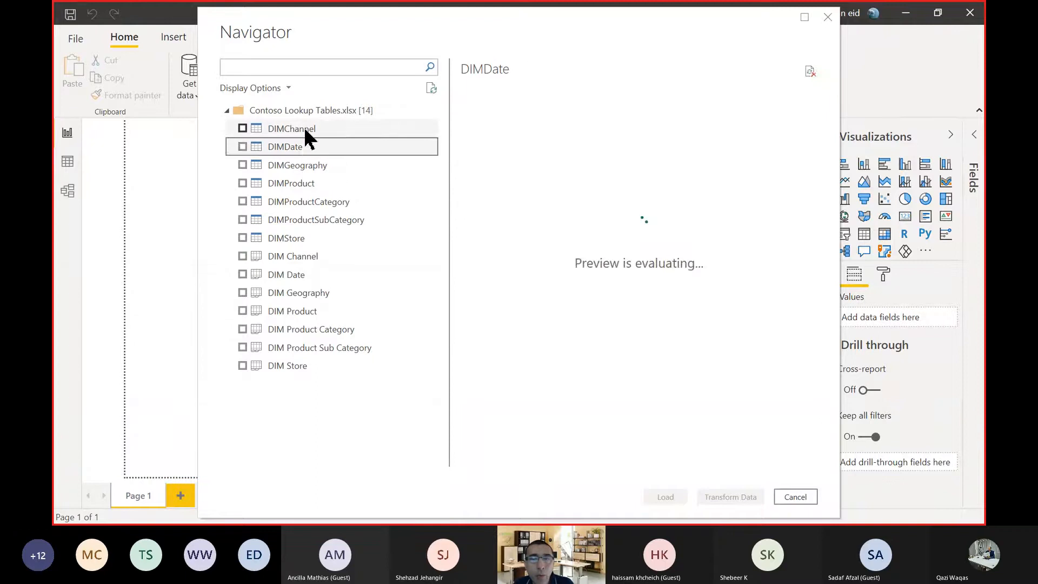
pyautogui.click(308, 132)
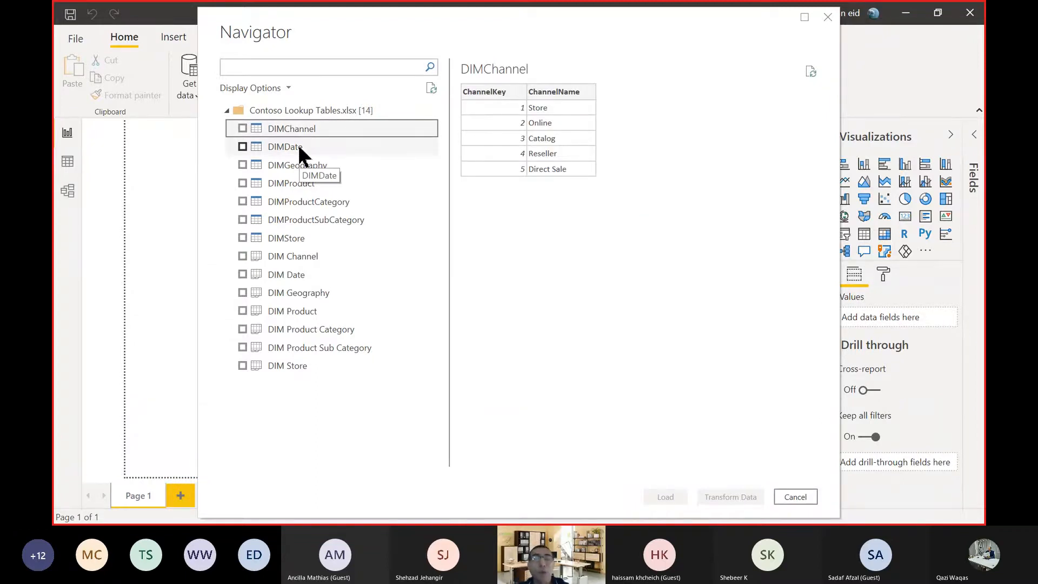
pyautogui.click(312, 259)
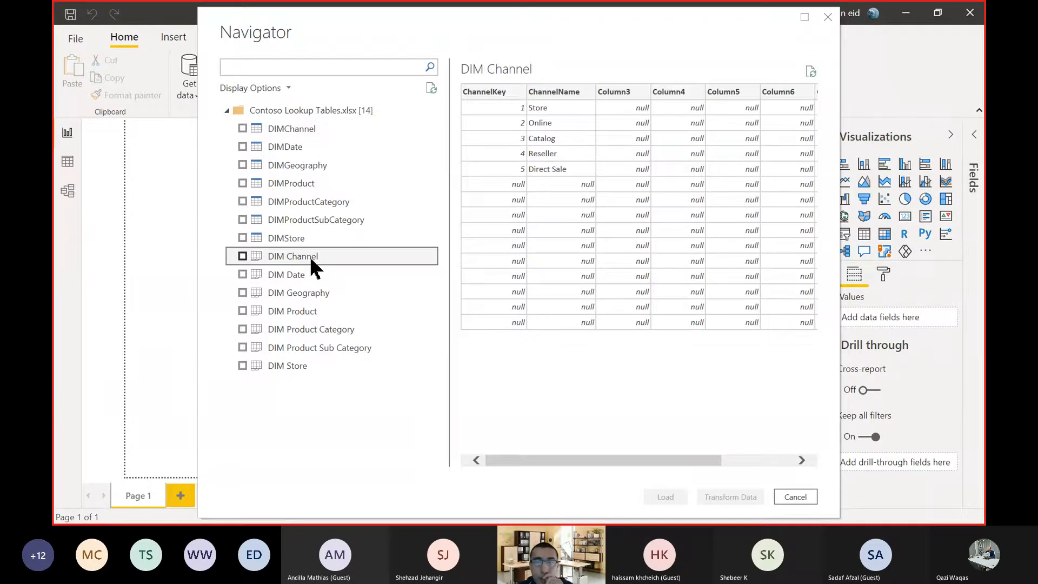
pyautogui.moveTo(489, 460); pyautogui.dragTo(605, 463)
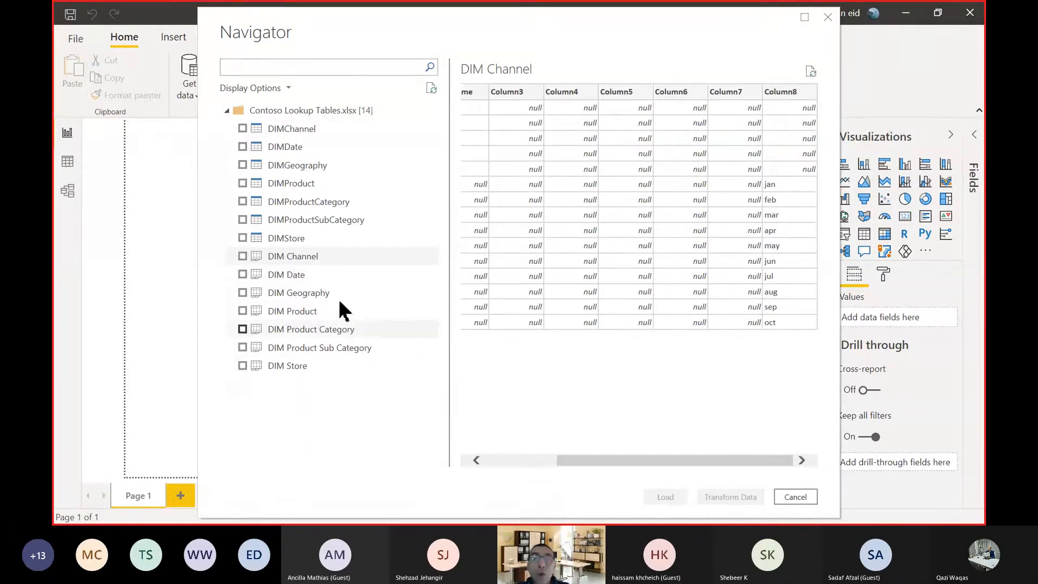
pyautogui.click(293, 130)
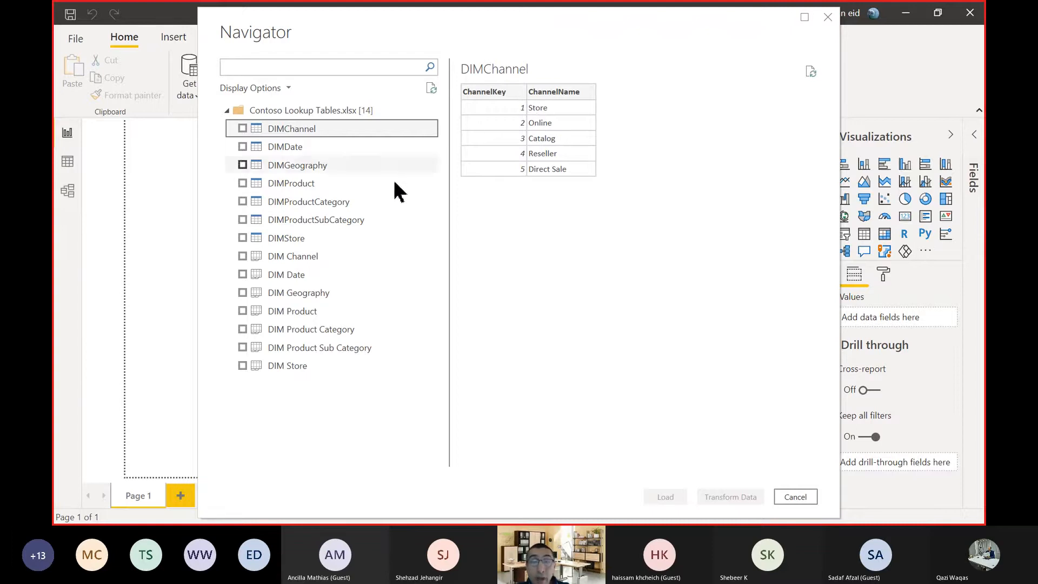
pyautogui.click(280, 258)
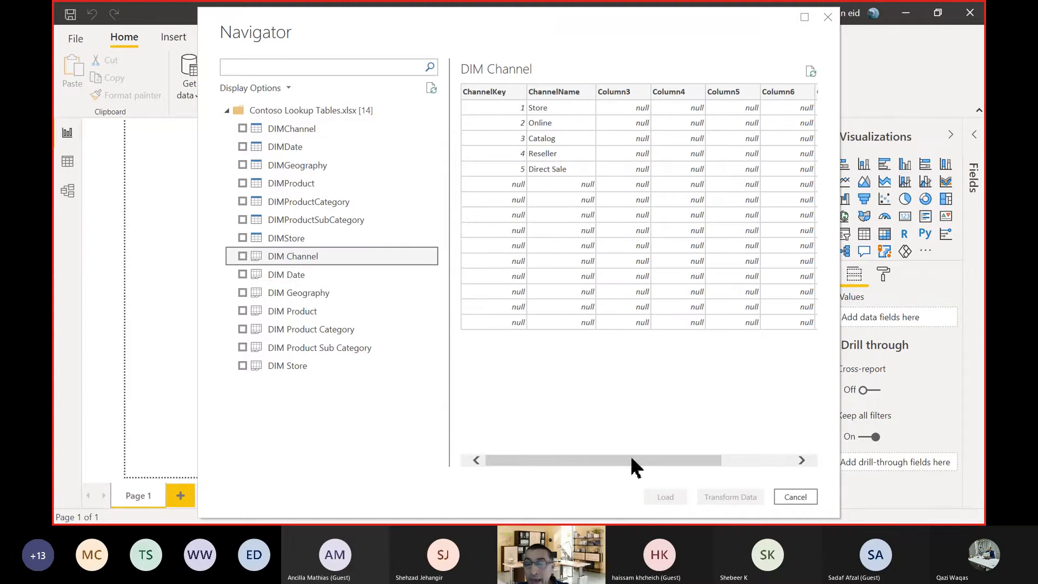
pyautogui.moveTo(630, 463); pyautogui.dragTo(777, 464)
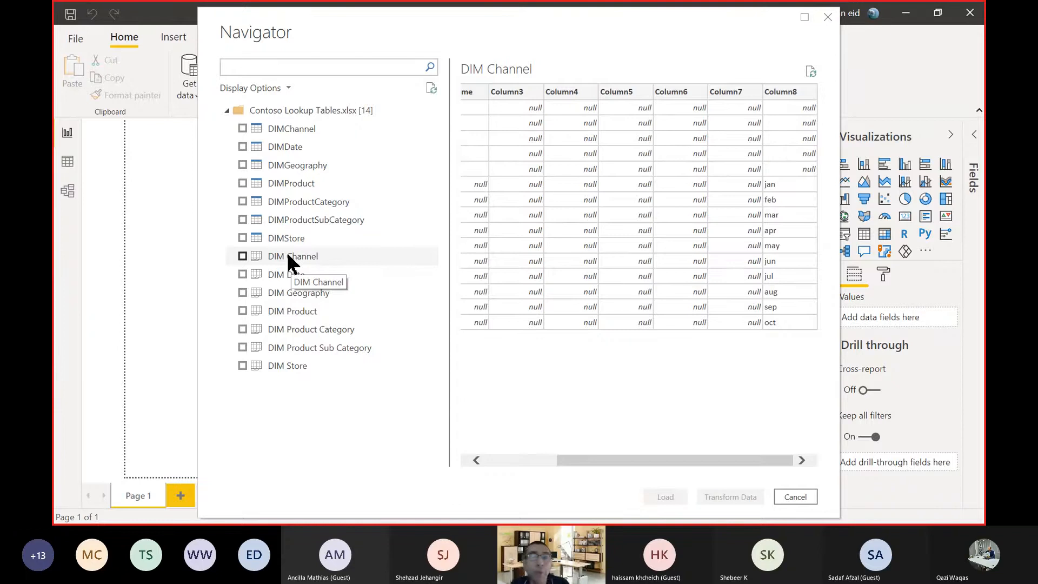
pyautogui.click(319, 130)
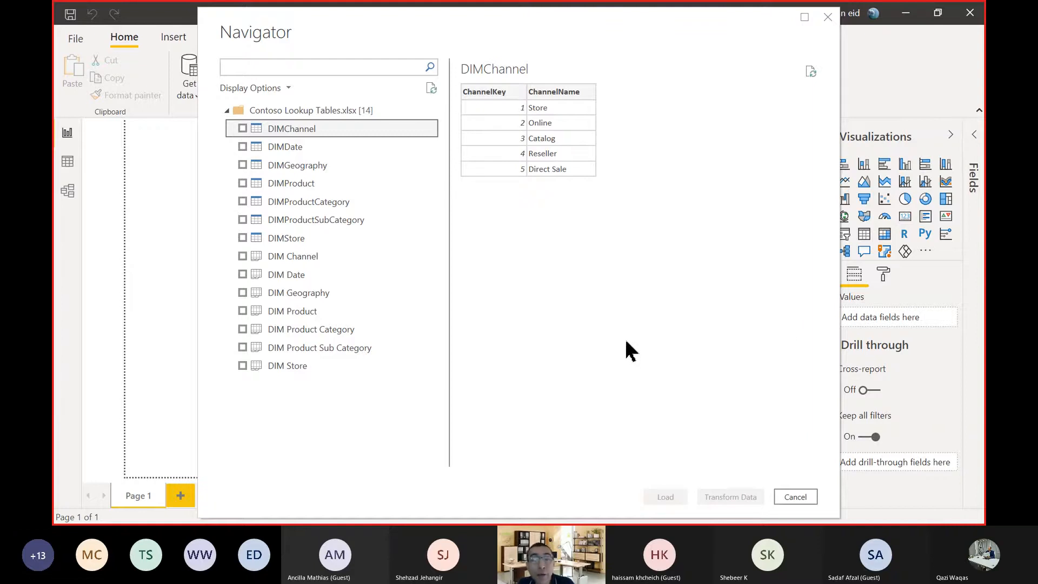
pyautogui.click(310, 256)
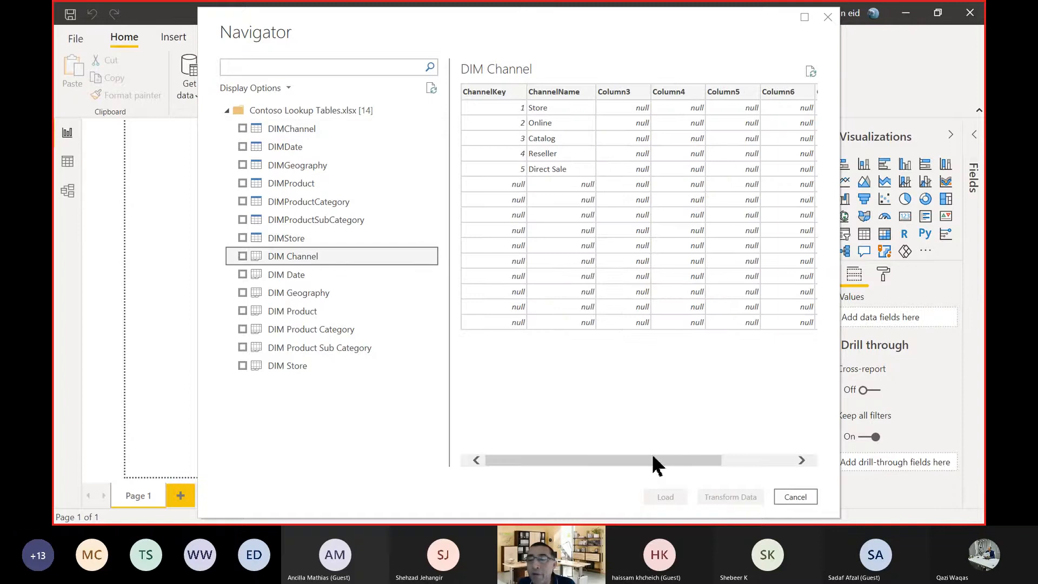
pyautogui.moveTo(656, 463); pyautogui.dragTo(435, 449)
pyautogui.click(303, 130)
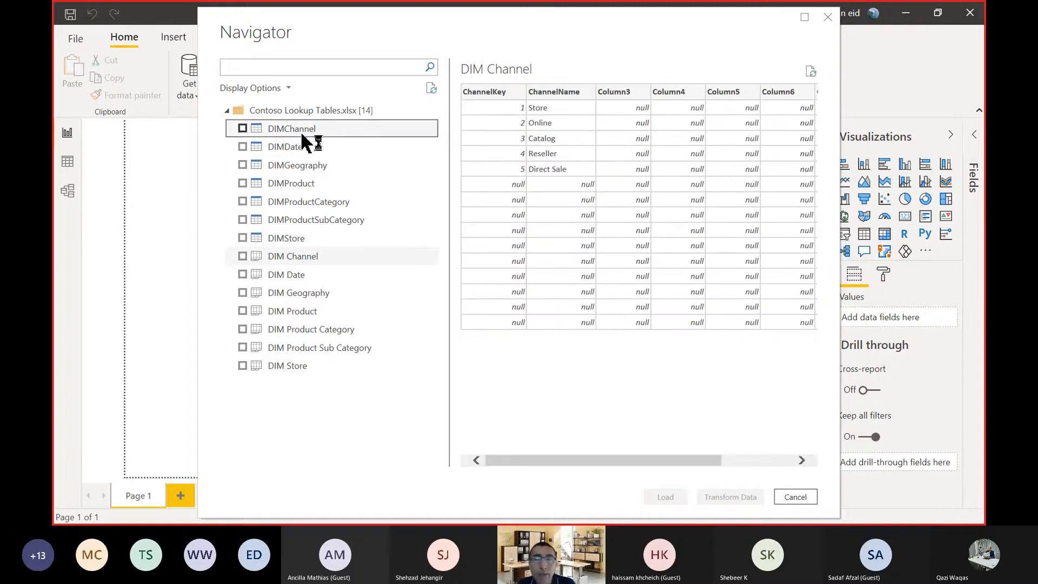
# Compare the preview of the DIMDate table with that of the DIM Date sheet, examining their header rows.
pyautogui.click(277, 151)
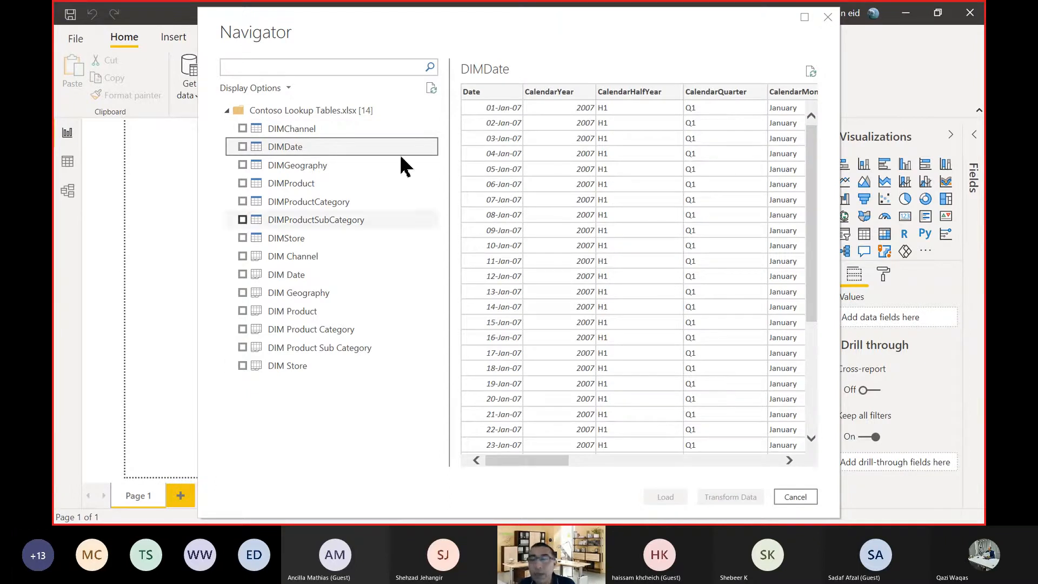
pyautogui.click(295, 277)
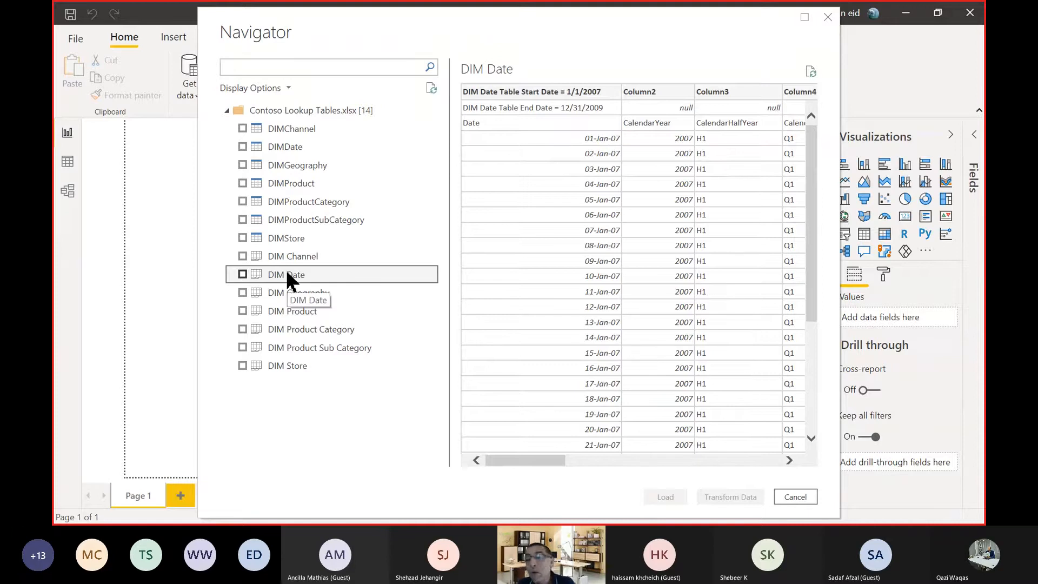
pyautogui.click(285, 130)
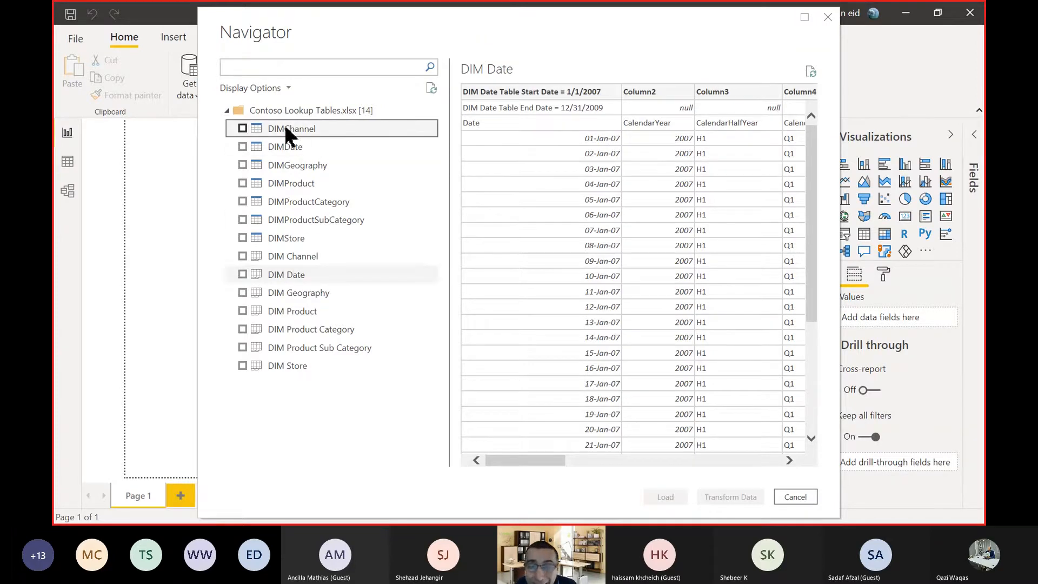
pyautogui.click(340, 147)
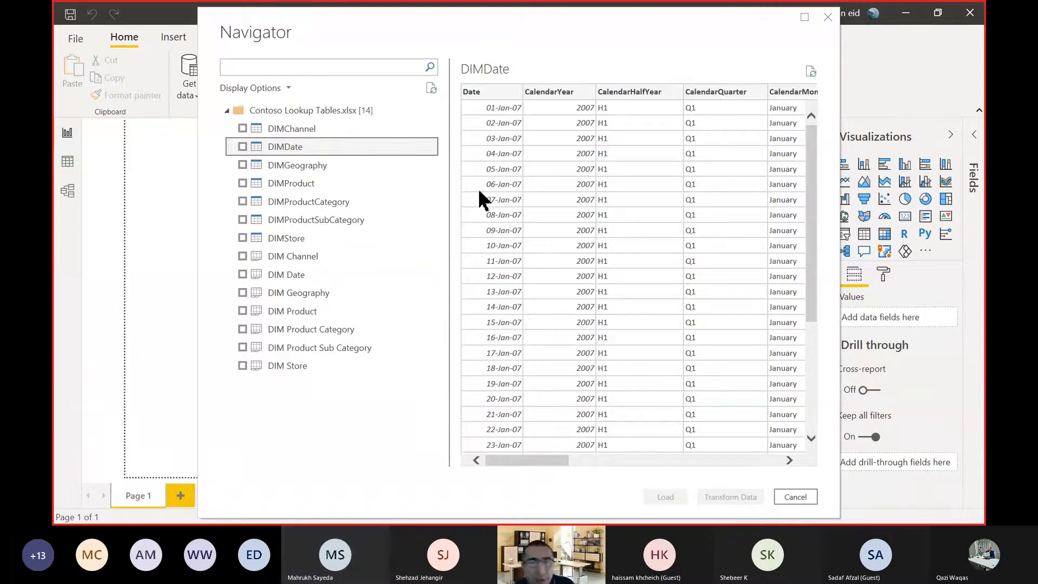
# Preview the DIM Channel, DIM Date, DIM Geography and DIM Product sheets and compare them with the clean DIMChannel table.
pyautogui.click(347, 131)
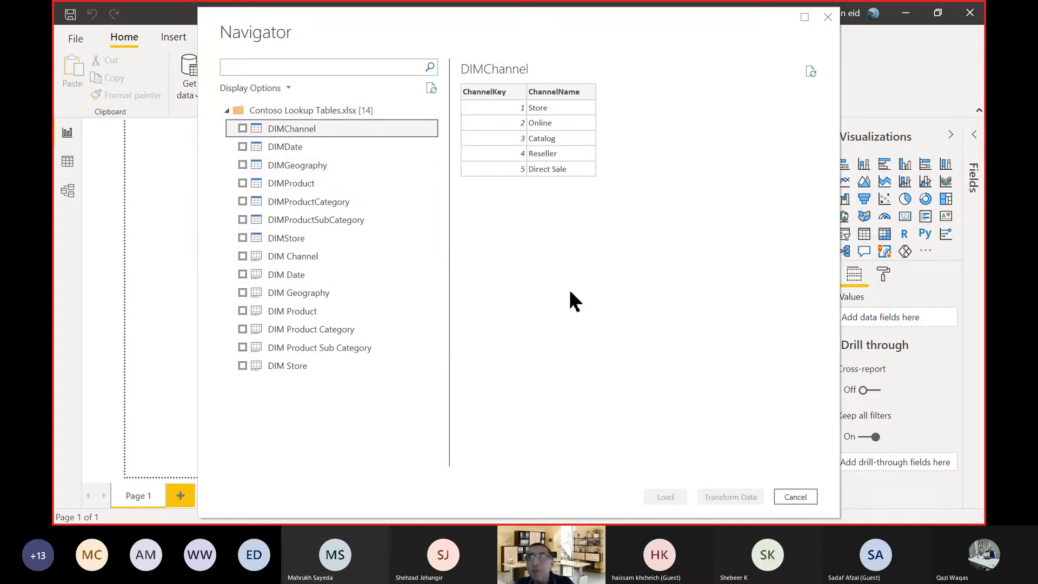
pyautogui.click(296, 256)
pyautogui.click(300, 276)
pyautogui.click(299, 293)
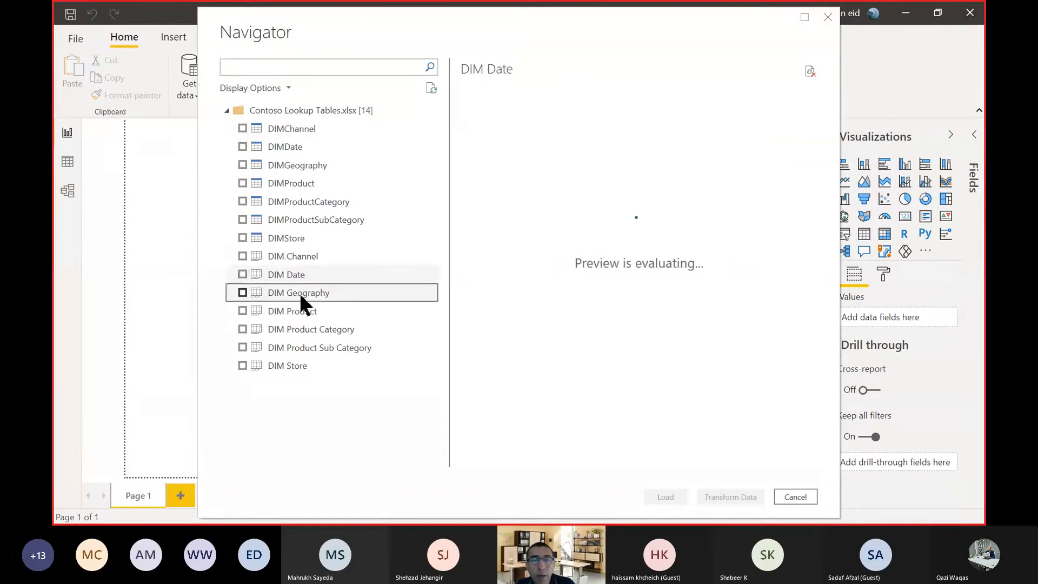
pyautogui.click(303, 313)
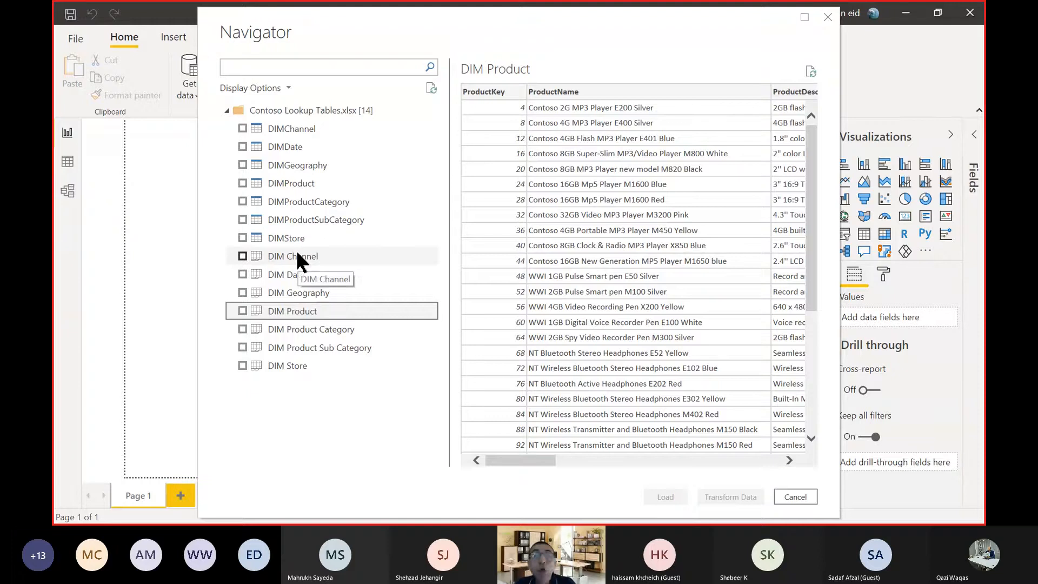
pyautogui.click(297, 255)
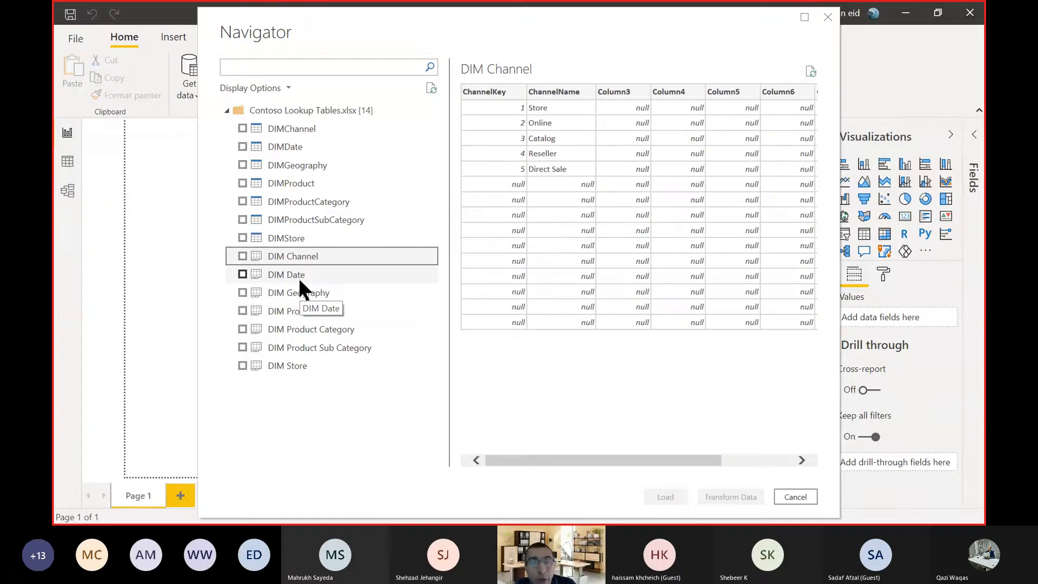
pyautogui.click(301, 278)
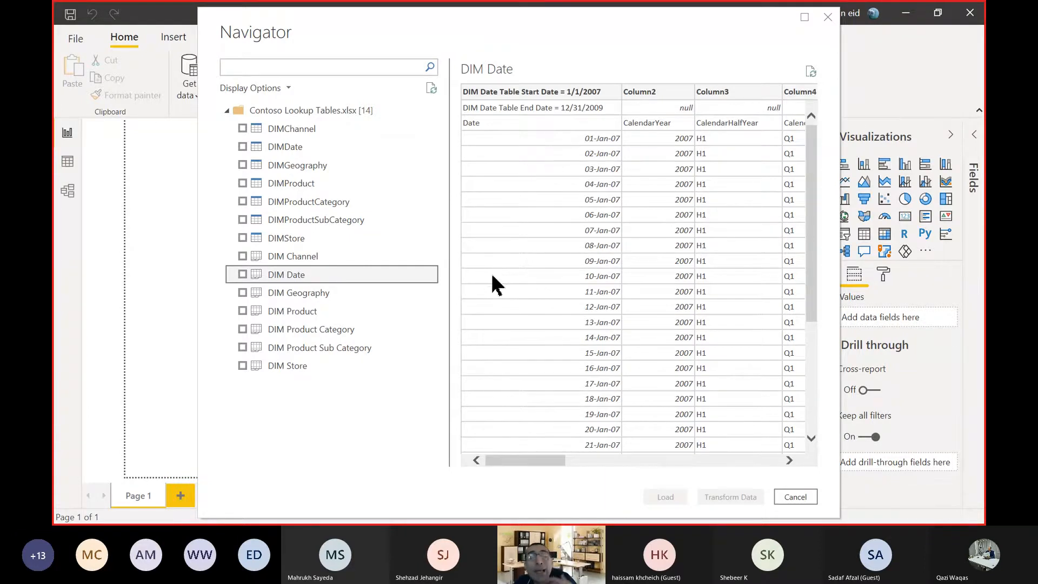
pyautogui.click(331, 132)
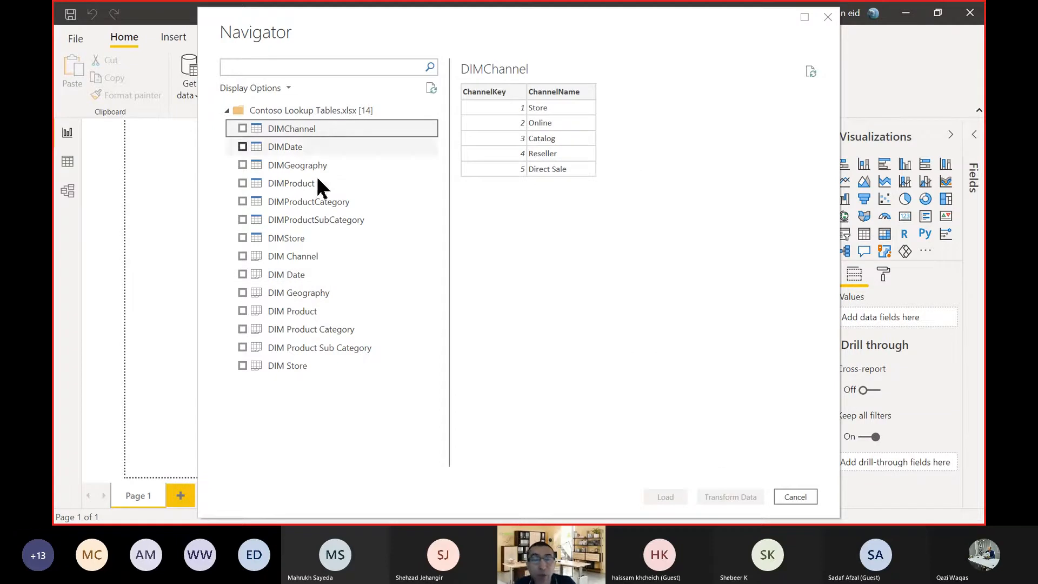
pyautogui.click(305, 270)
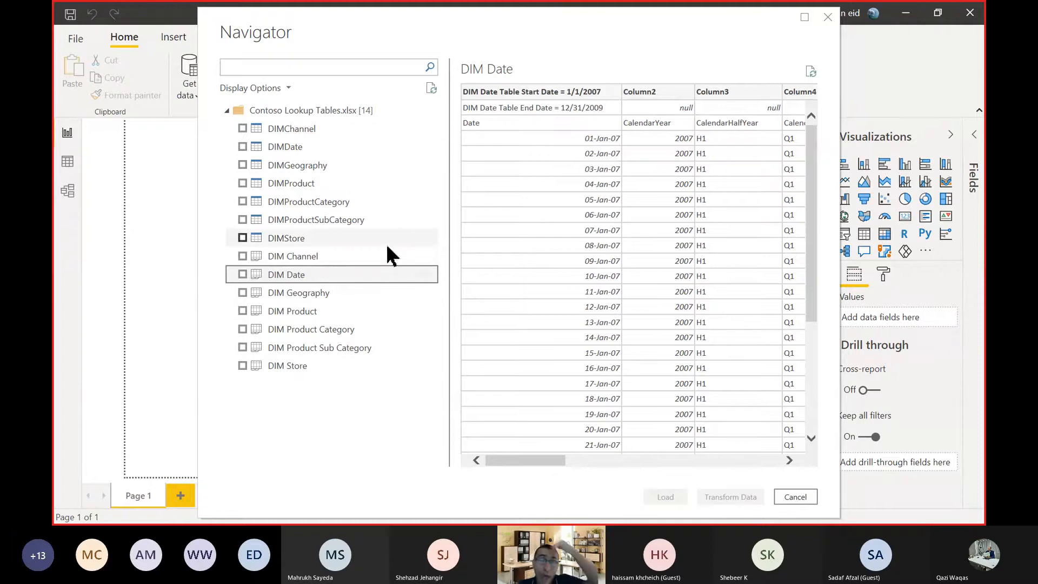
pyautogui.click(276, 130)
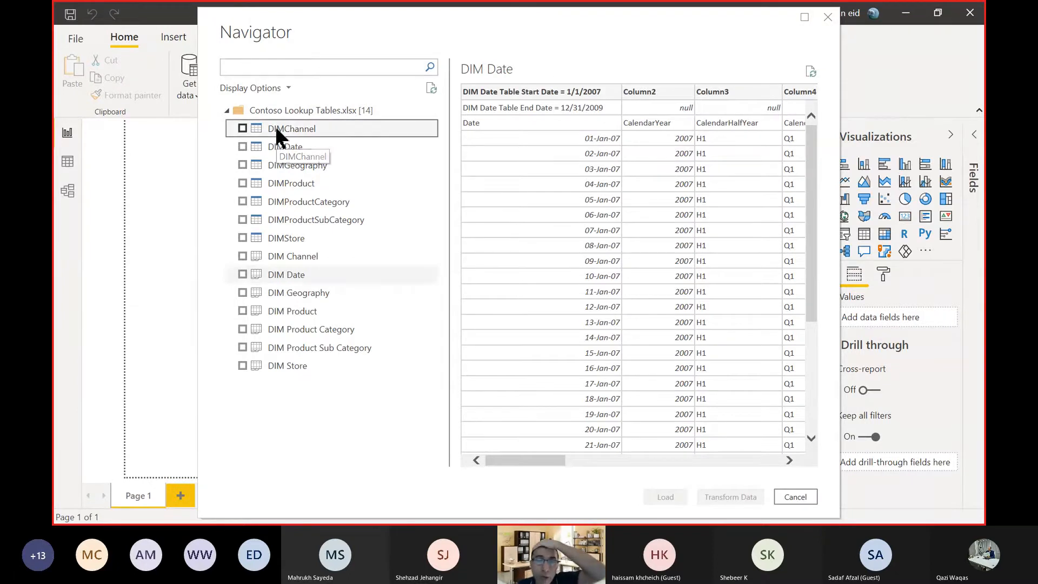
pyautogui.click(243, 128)
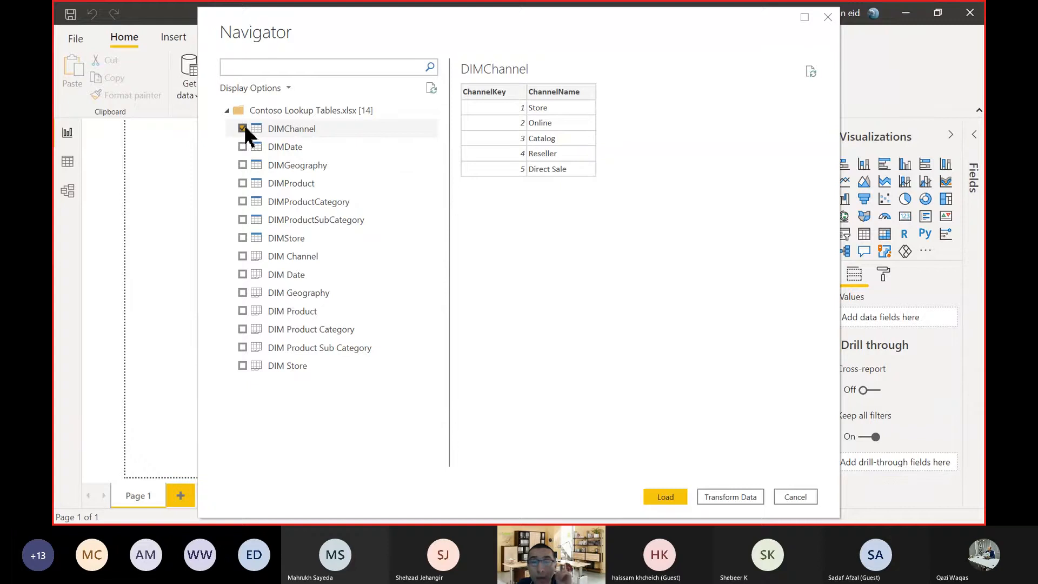
pyautogui.keyDown('shift'); pyautogui.click(243, 236); pyautogui.keyUp('shift')
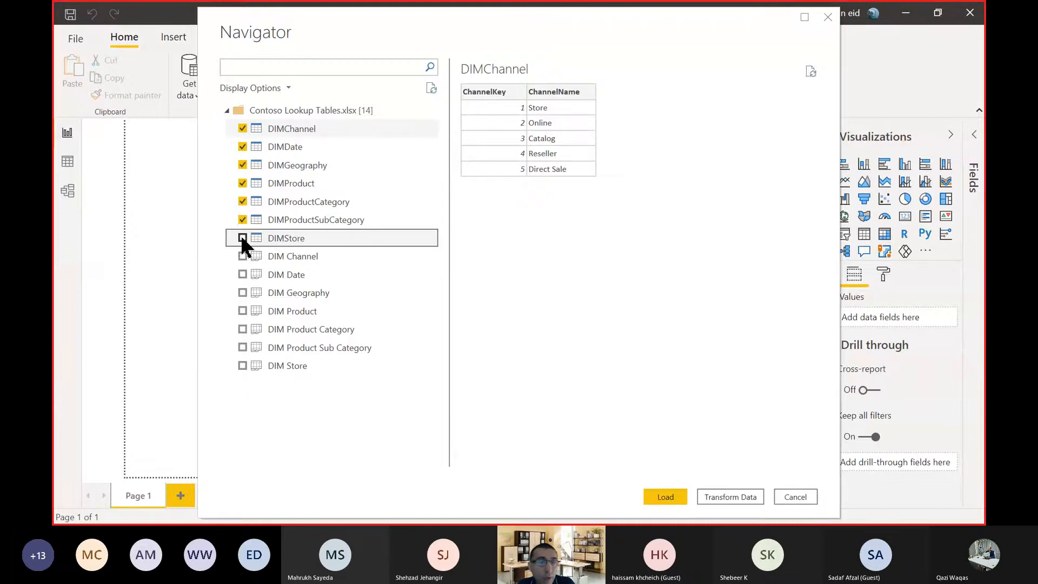
pyautogui.click(243, 129)
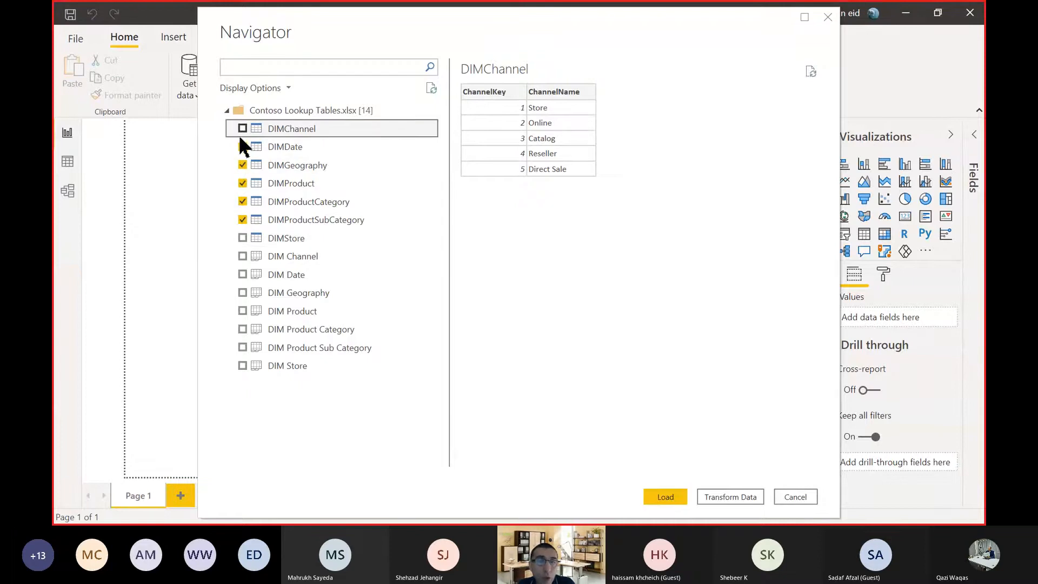
pyautogui.click(243, 145)
pyautogui.click(242, 164)
pyautogui.click(242, 183)
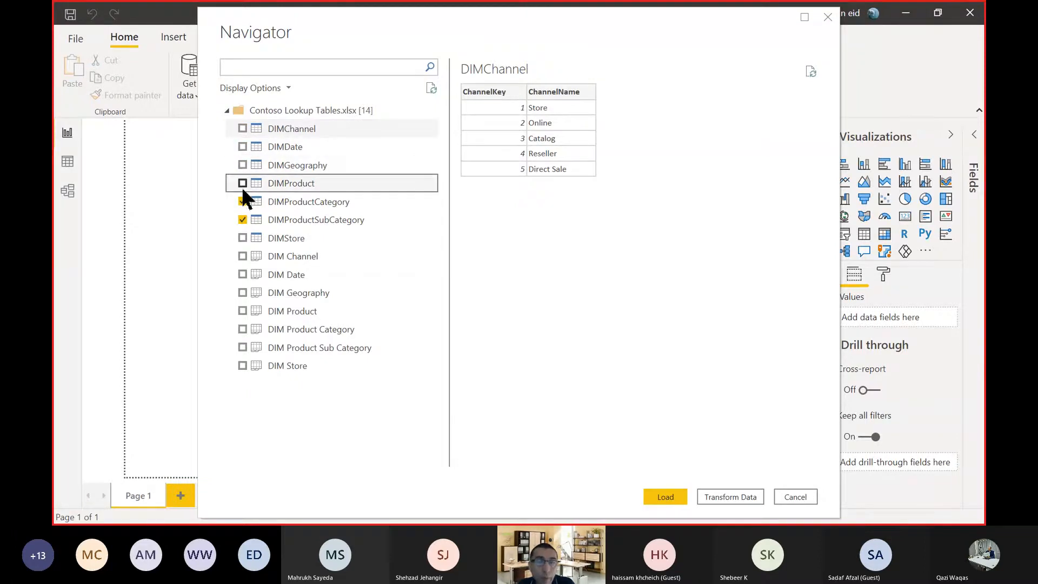
pyautogui.click(242, 202)
pyautogui.click(242, 217)
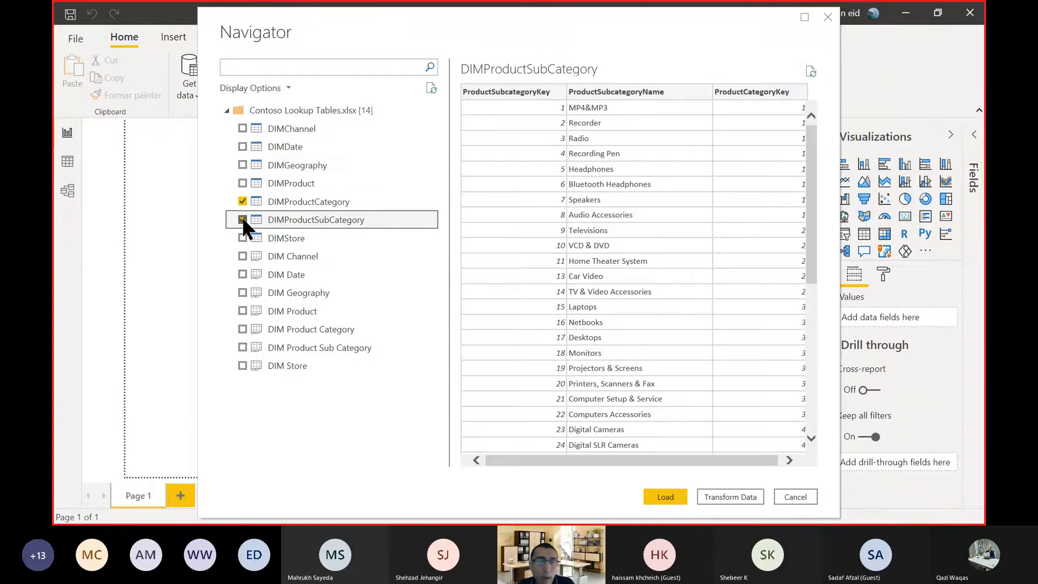
pyautogui.click(243, 219)
pyautogui.click(241, 201)
# Select all seven defined tables for import: DIMChannel, DIMDate, DIMGeography, DIMProduct, DIMProductCategory, DIMProductSubCategory and DIMStore, leaving the sheets unselected.
pyautogui.click(241, 129)
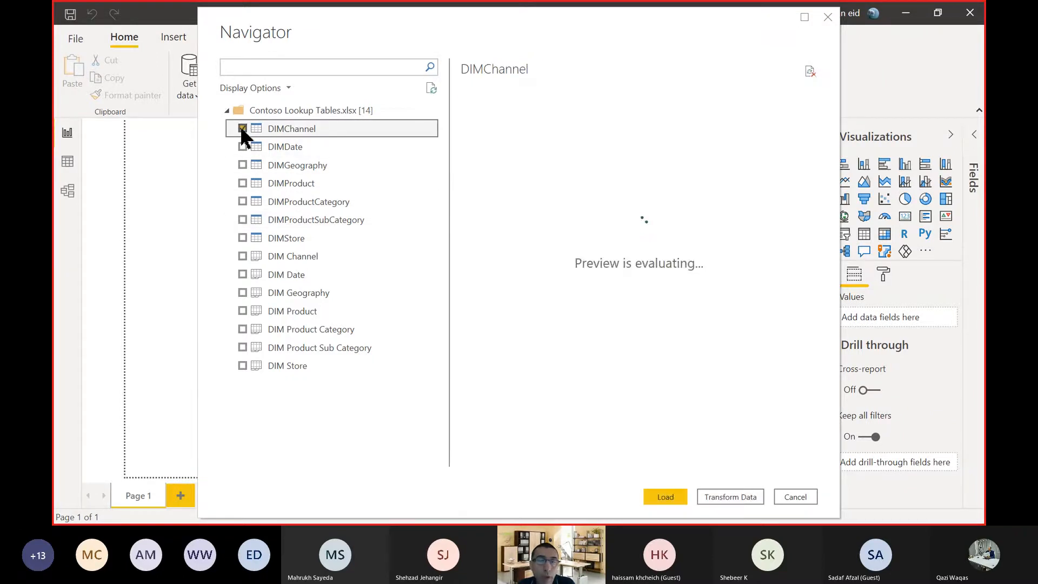
pyautogui.keyDown('shift'); pyautogui.click(278, 239); pyautogui.keyUp('shift')
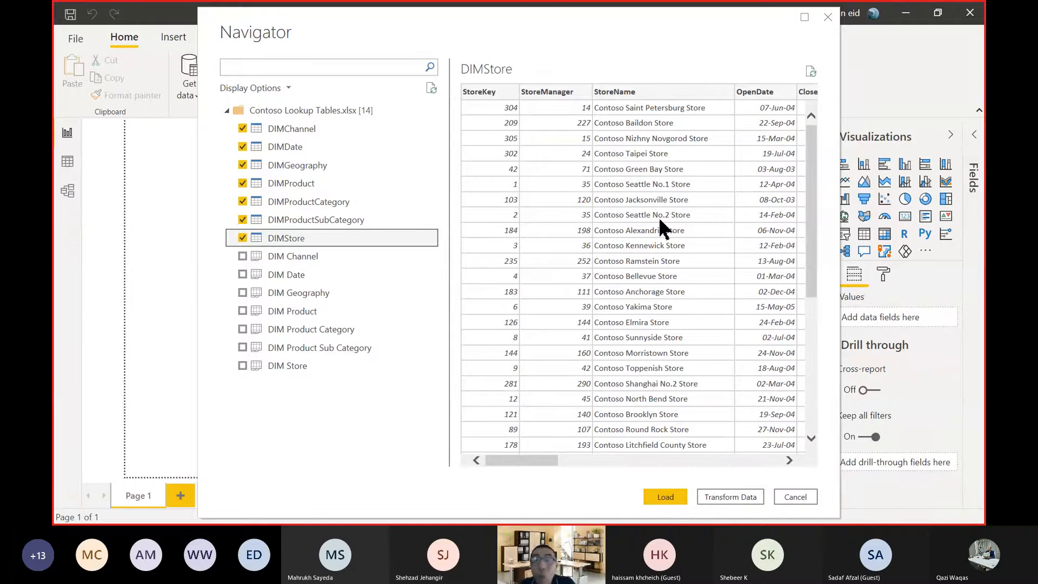
pyautogui.moveTo(419, 30); pyautogui.dragTo(420, 175)
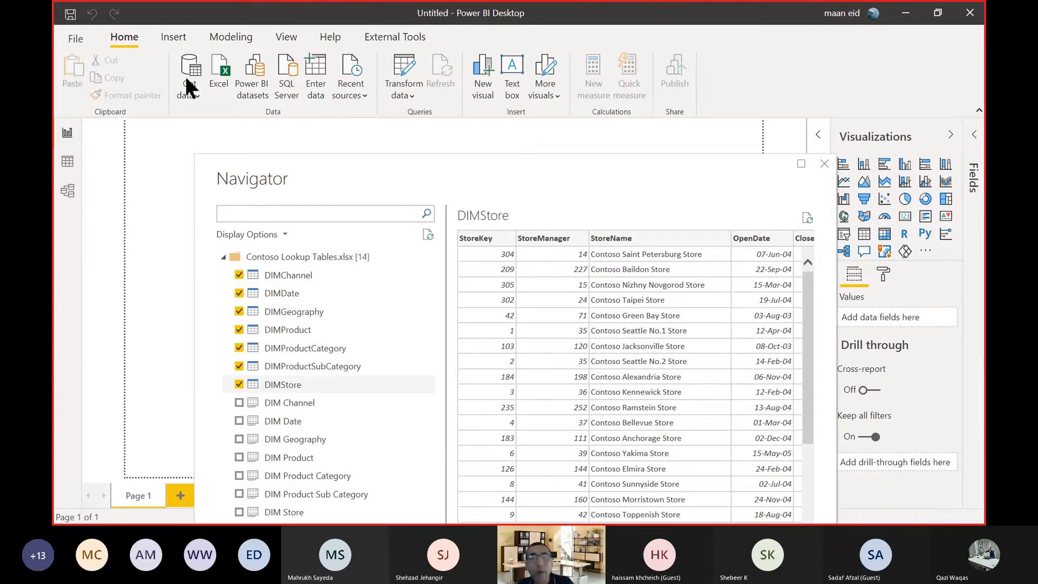
pyautogui.moveTo(587, 199); pyautogui.dragTo(556, 80)
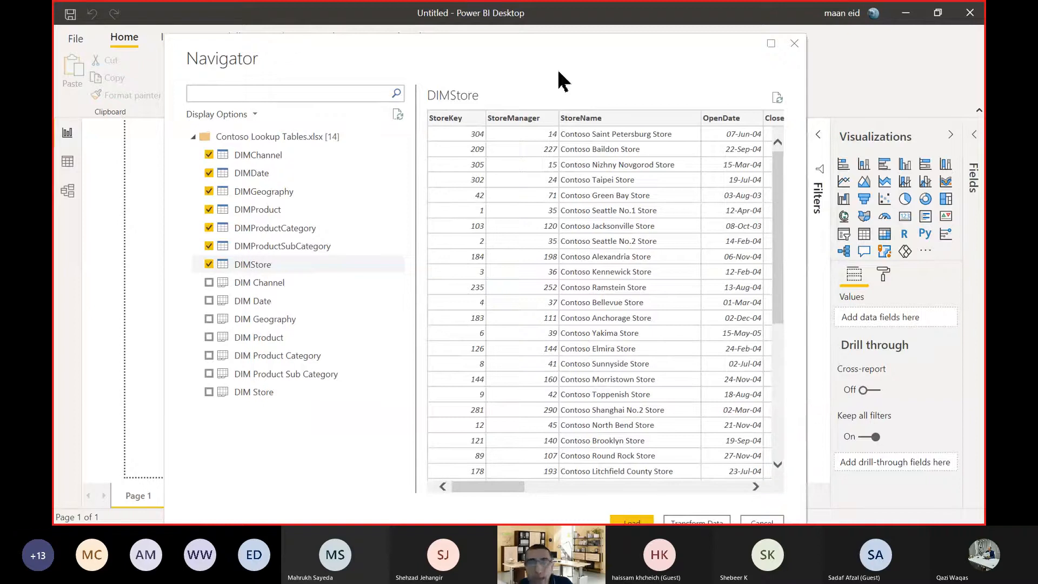
pyautogui.moveTo(546, 69); pyautogui.dragTo(539, 227)
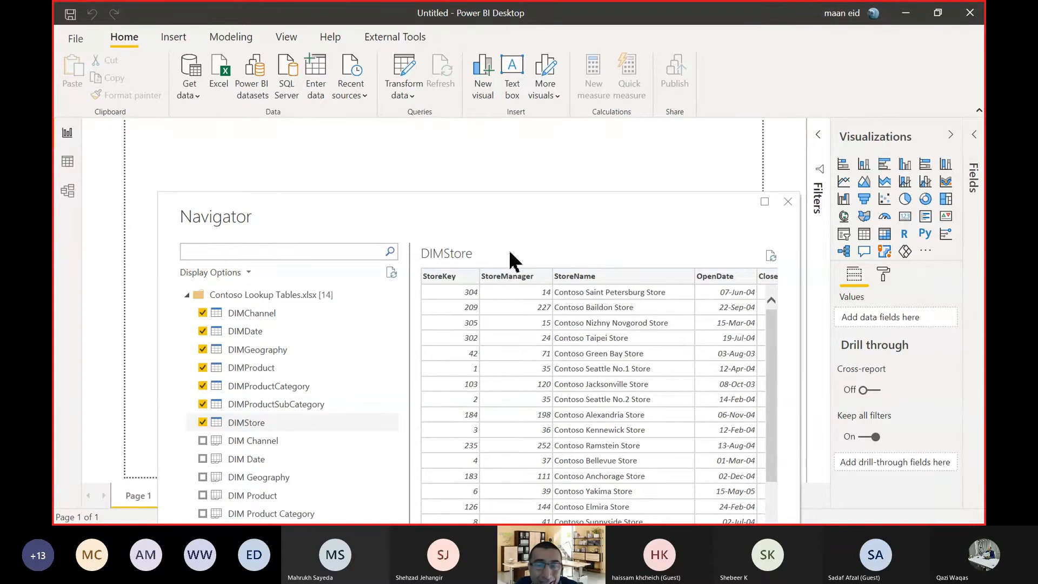
pyautogui.moveTo(526, 220); pyautogui.dragTo(522, 38)
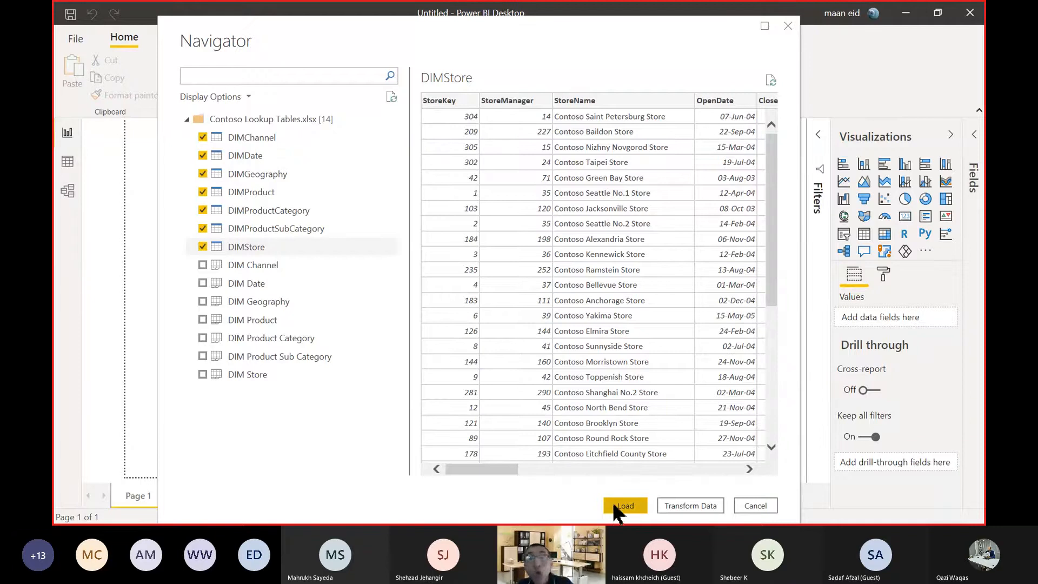
pyautogui.moveTo(449, 23); pyautogui.dragTo(455, 57)
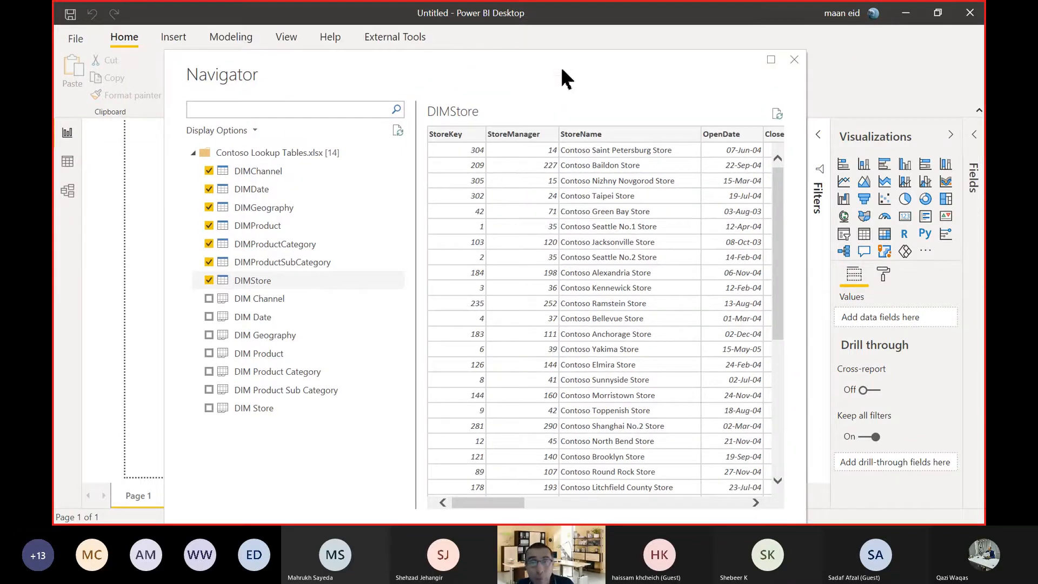
pyautogui.moveTo(562, 77); pyautogui.dragTo(560, 52)
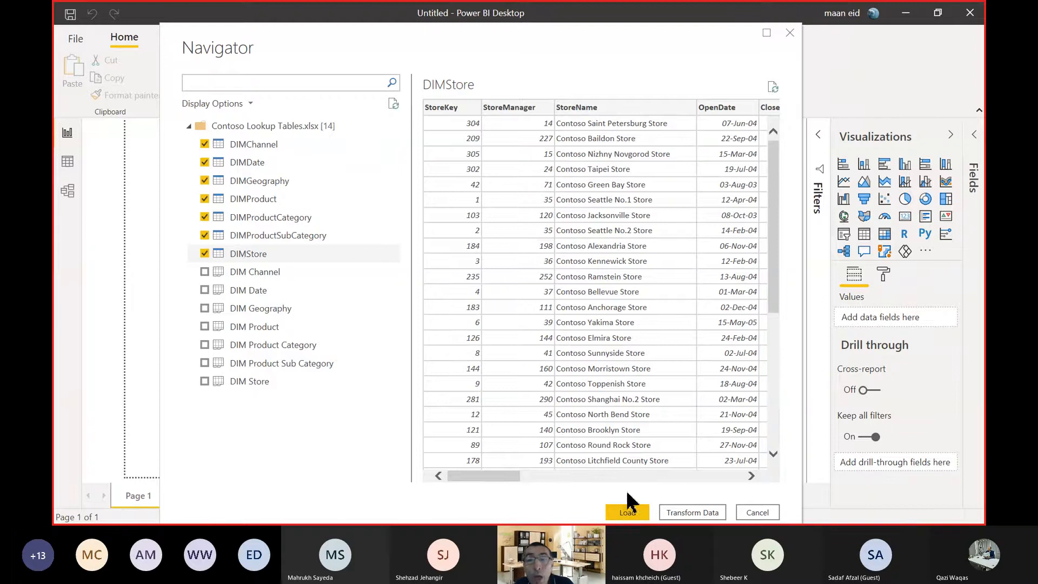
# Load the seven selected DIM tables from Contoso Lookup Tables.xlsx directly, without transforming the data.
pyautogui.moveTo(502, 54); pyautogui.dragTo(511, 31)
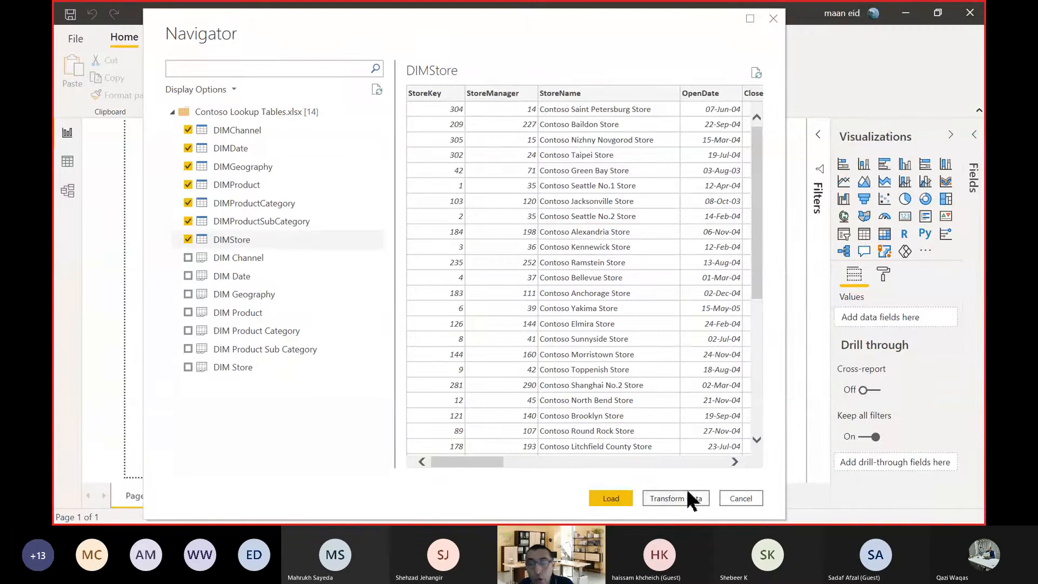
pyautogui.click(611, 500)
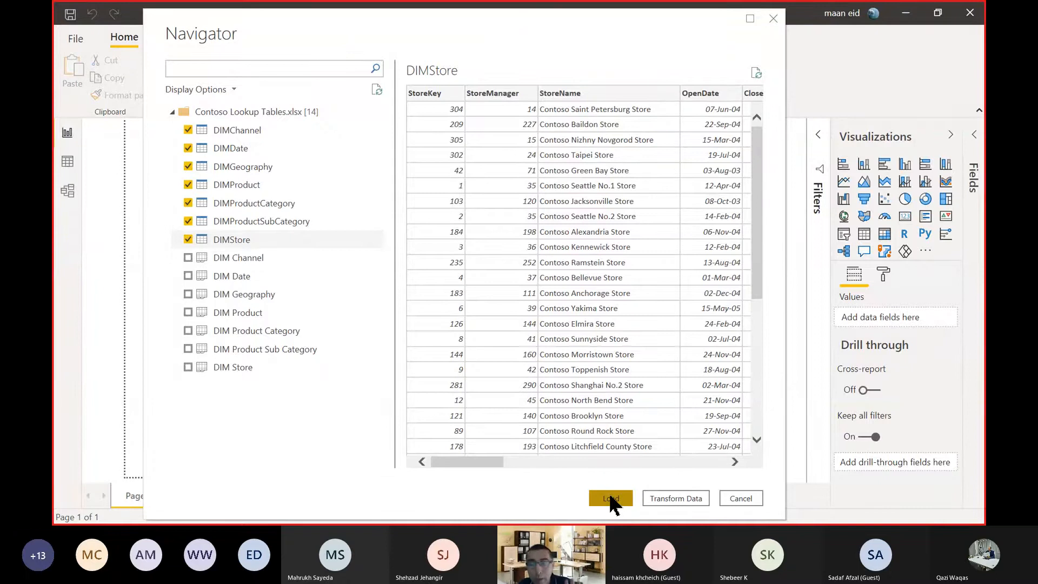
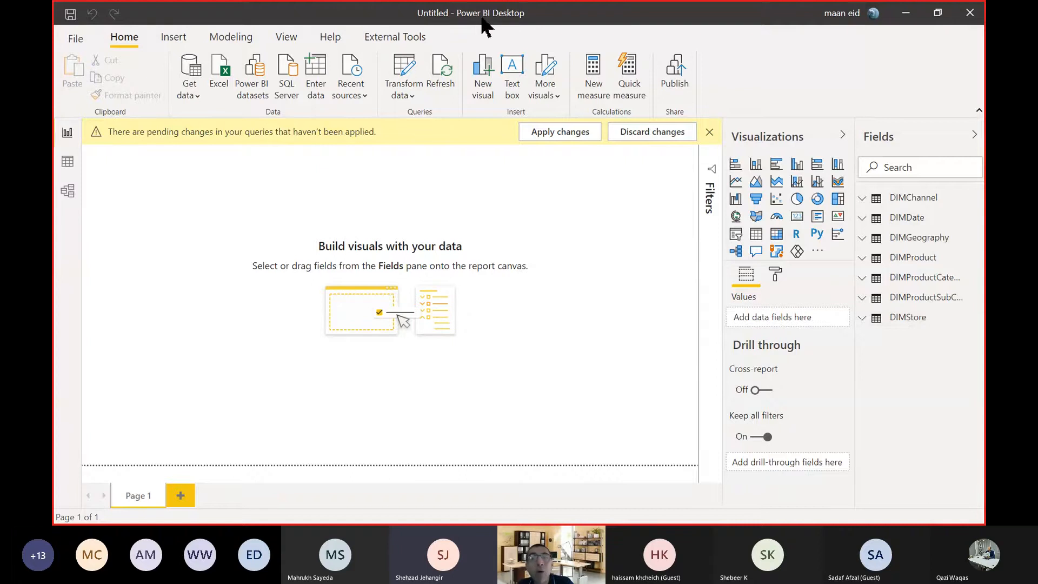
pyautogui.doubleClick(589, 24)
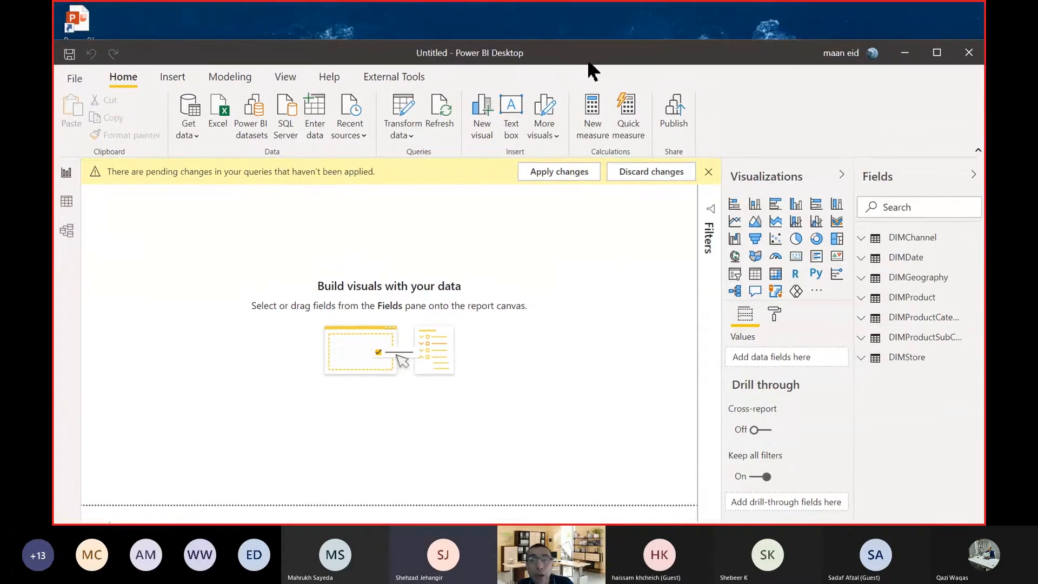
pyautogui.moveTo(592, 101); pyautogui.dragTo(588, 289)
pyautogui.moveTo(595, 28); pyautogui.dragTo(358, 29)
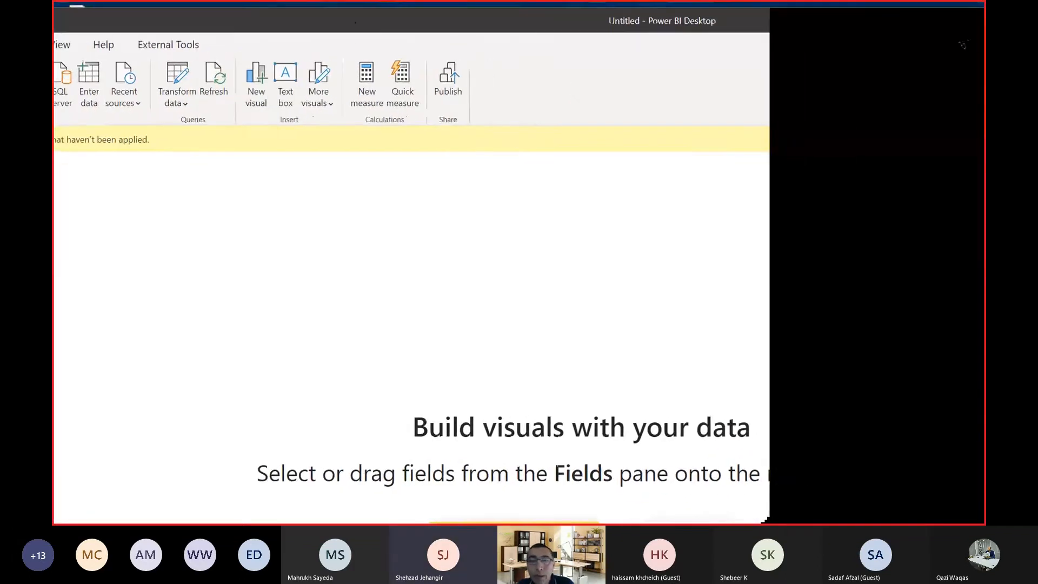
pyautogui.doubleClick(733, 24)
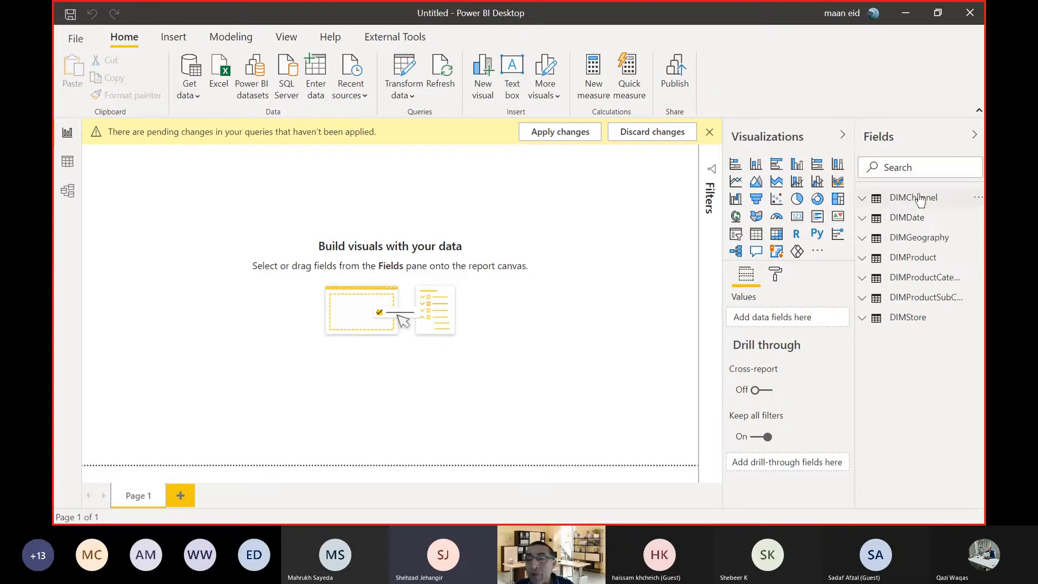
# Expand the DIMStore table's fields and examine its rows and further columns in Data view.
pyautogui.click(919, 321)
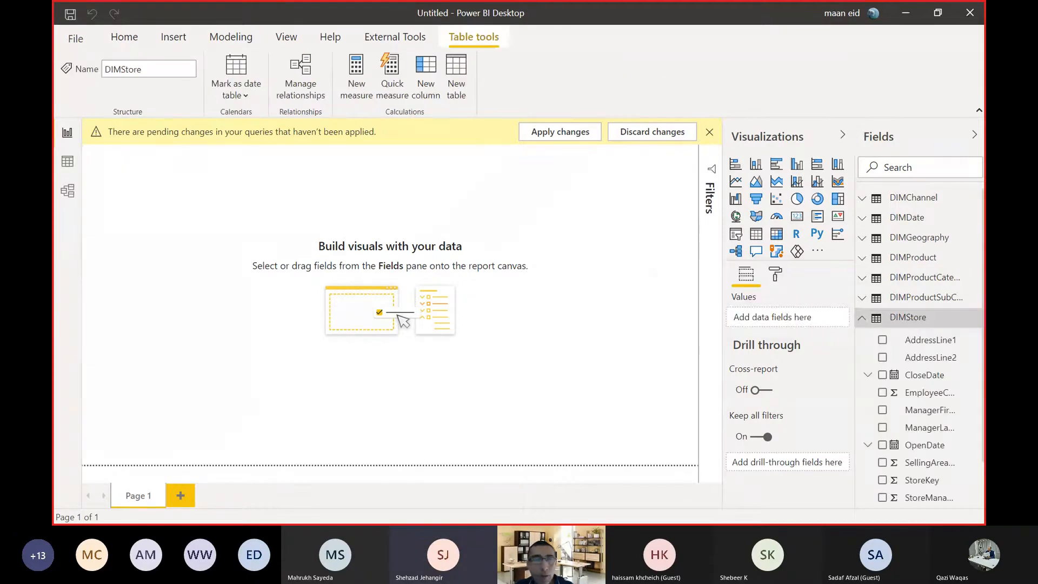
pyautogui.click(67, 161)
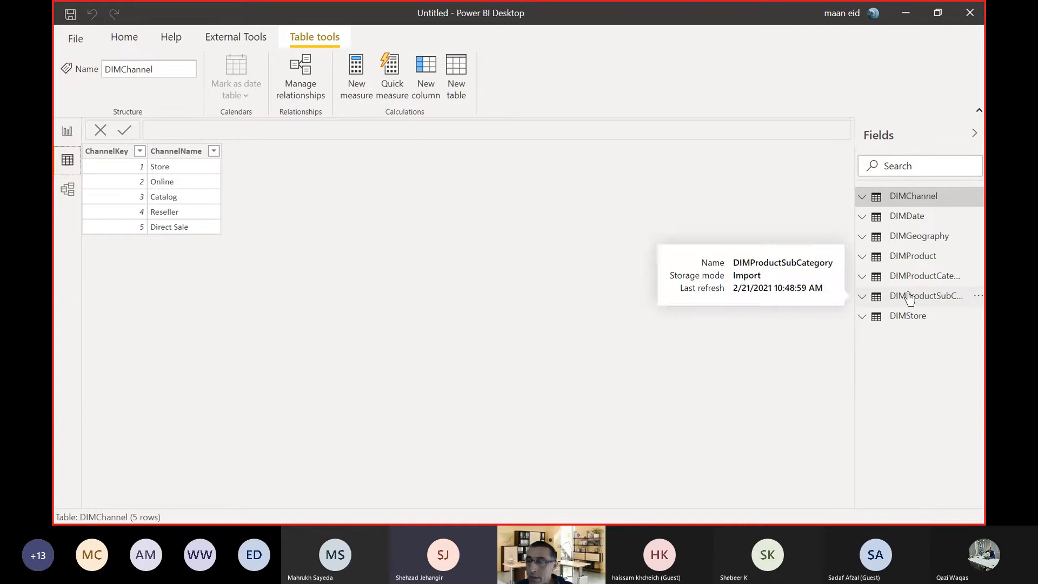
pyautogui.click(907, 317)
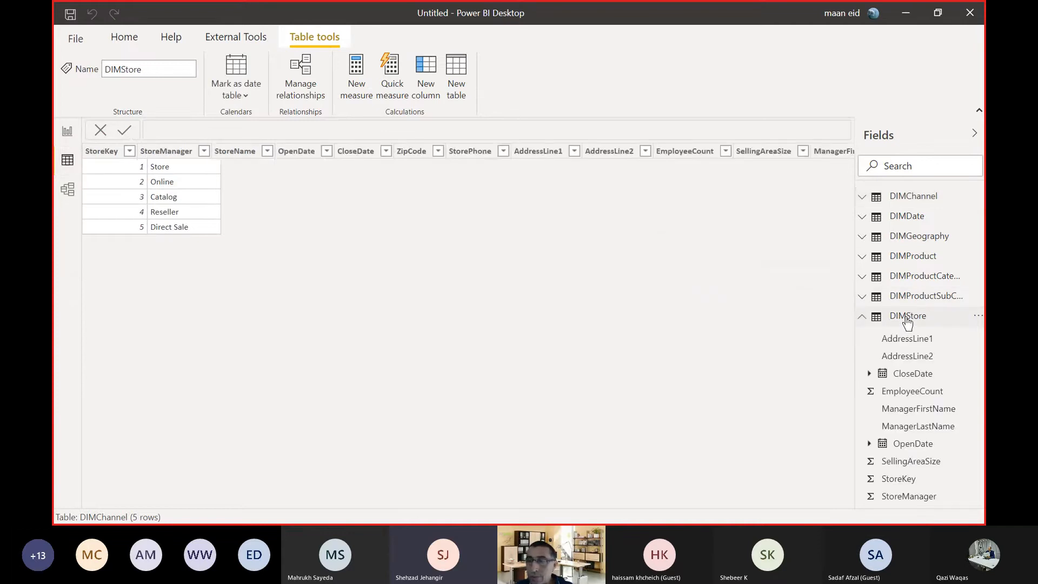
pyautogui.moveTo(495, 505); pyautogui.dragTo(813, 507)
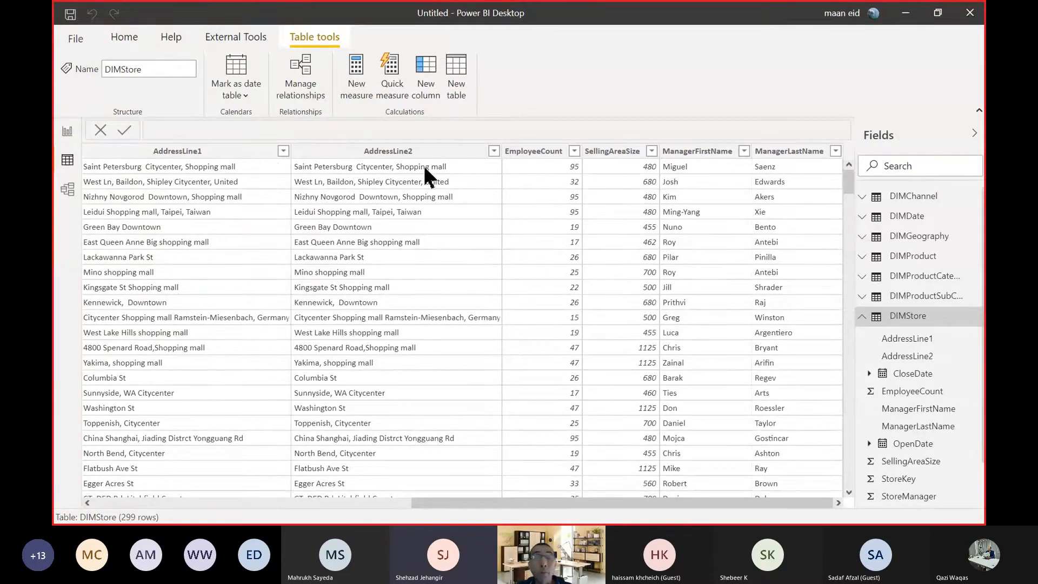
# Open the Power Query Editor to transform the loaded data and maximize its window.
pyautogui.click(124, 39)
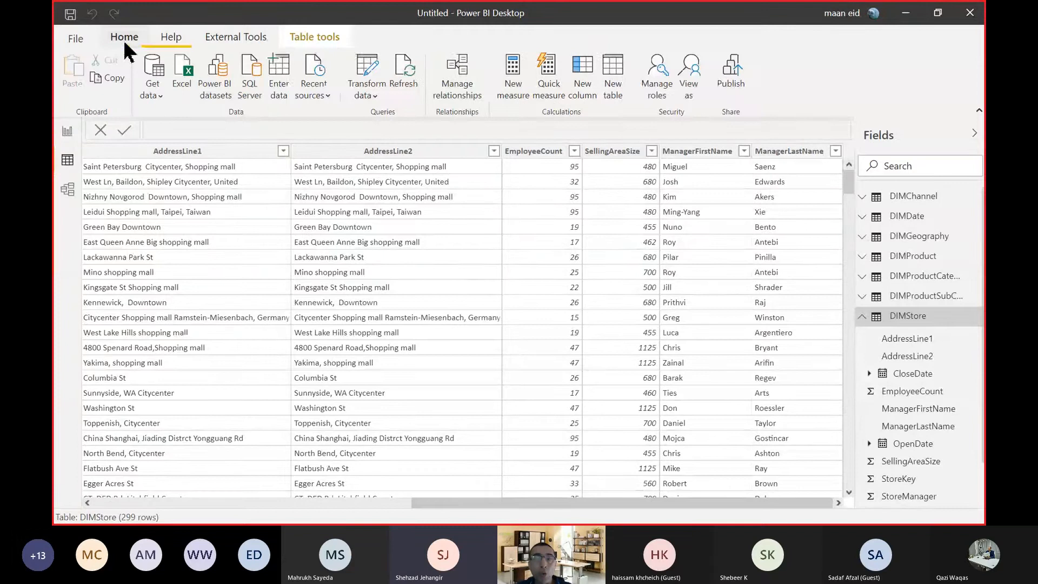
pyautogui.click(367, 70)
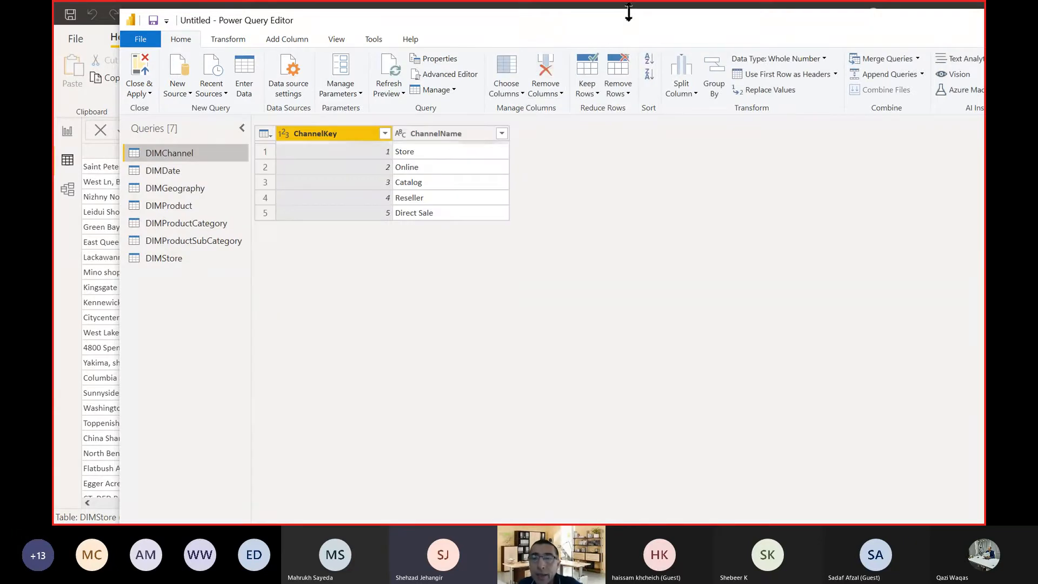
pyautogui.moveTo(631, 19); pyautogui.dragTo(606, 60)
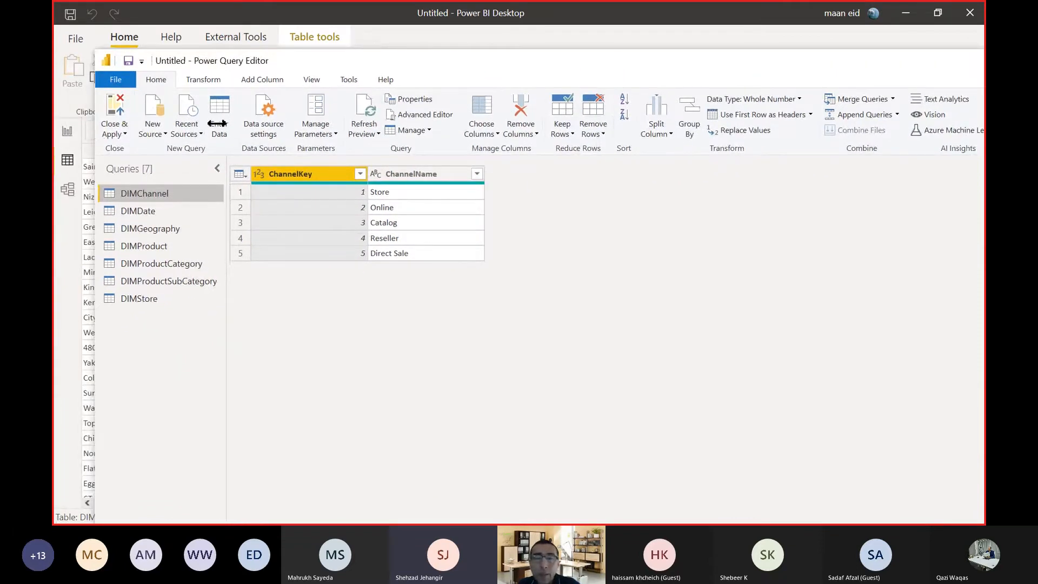
pyautogui.moveTo(217, 124); pyautogui.dragTo(259, 125)
pyautogui.moveTo(687, 59); pyautogui.dragTo(531, 62)
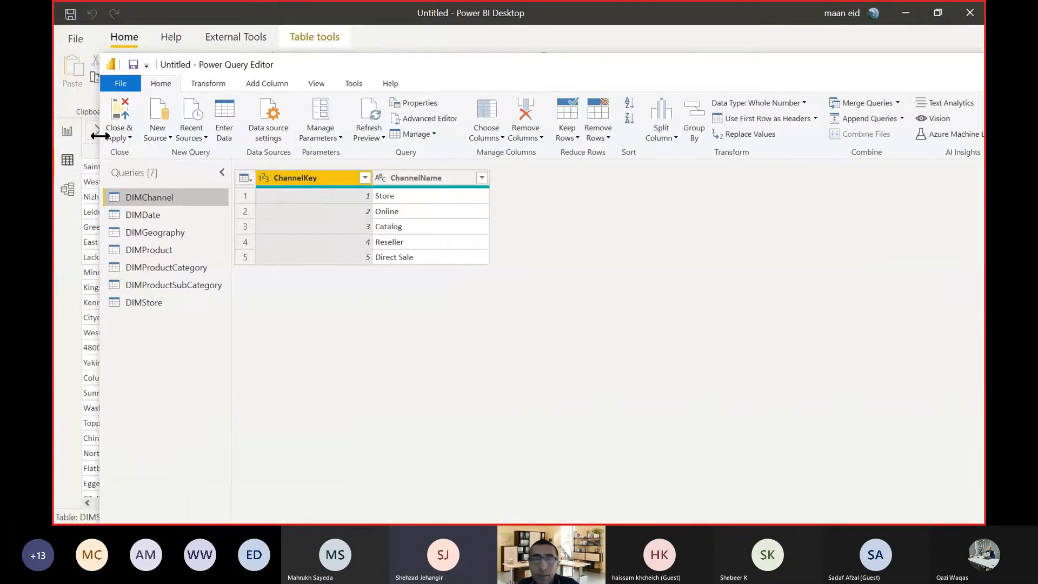
pyautogui.moveTo(100, 130); pyautogui.dragTo(321, 123)
pyautogui.moveTo(746, 76); pyautogui.dragTo(677, 97)
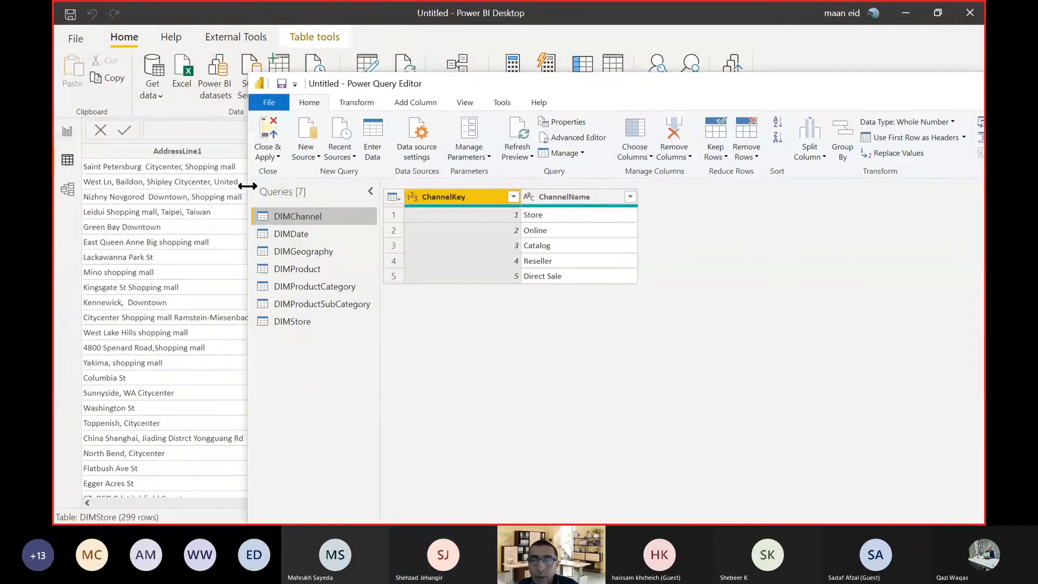
pyautogui.moveTo(248, 186); pyautogui.dragTo(816, 186)
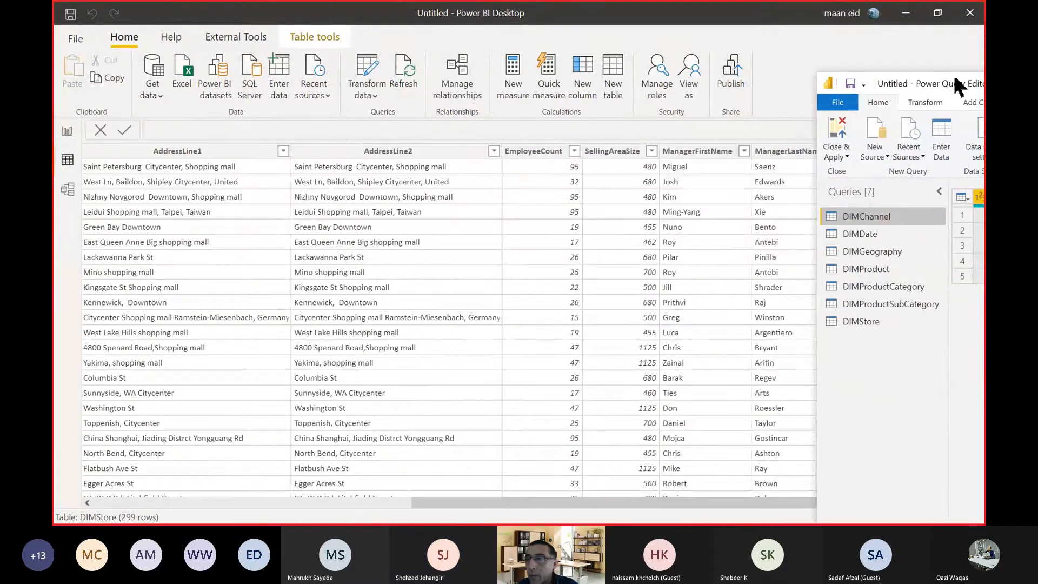
pyautogui.moveTo(956, 86); pyautogui.dragTo(282, 87)
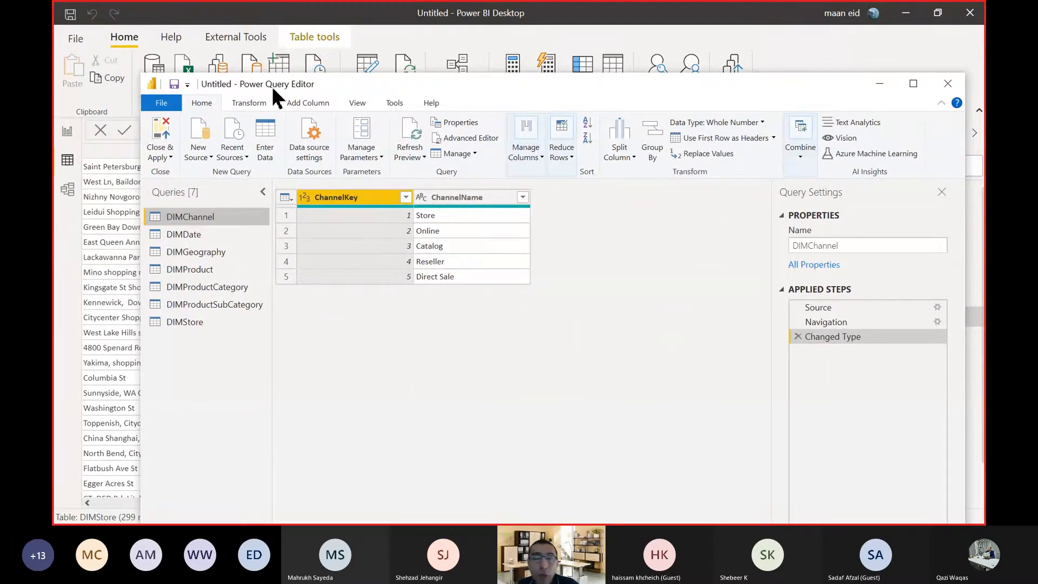
pyautogui.moveTo(305, 92); pyautogui.dragTo(350, 96)
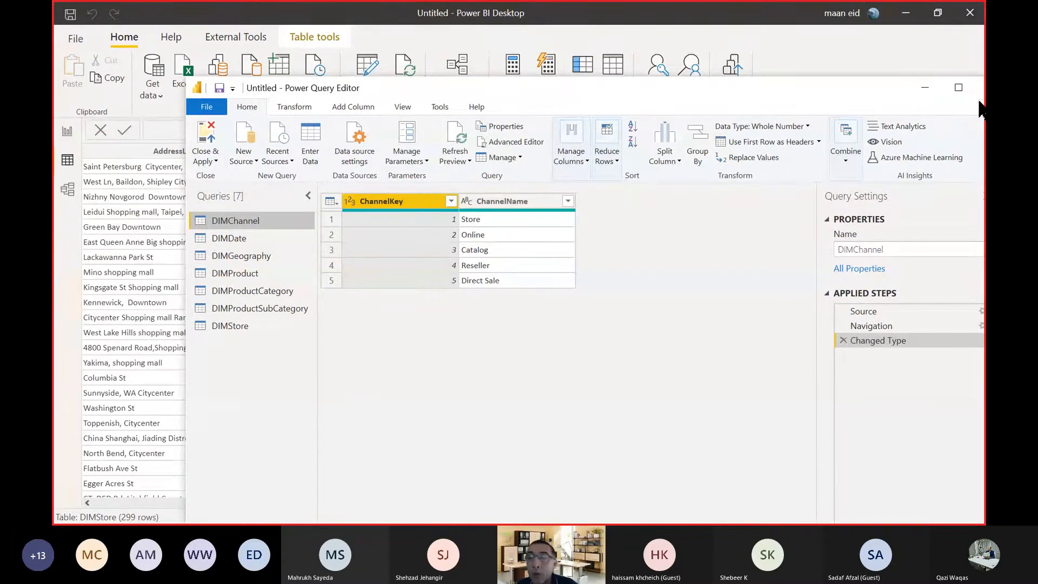
pyautogui.click(957, 87)
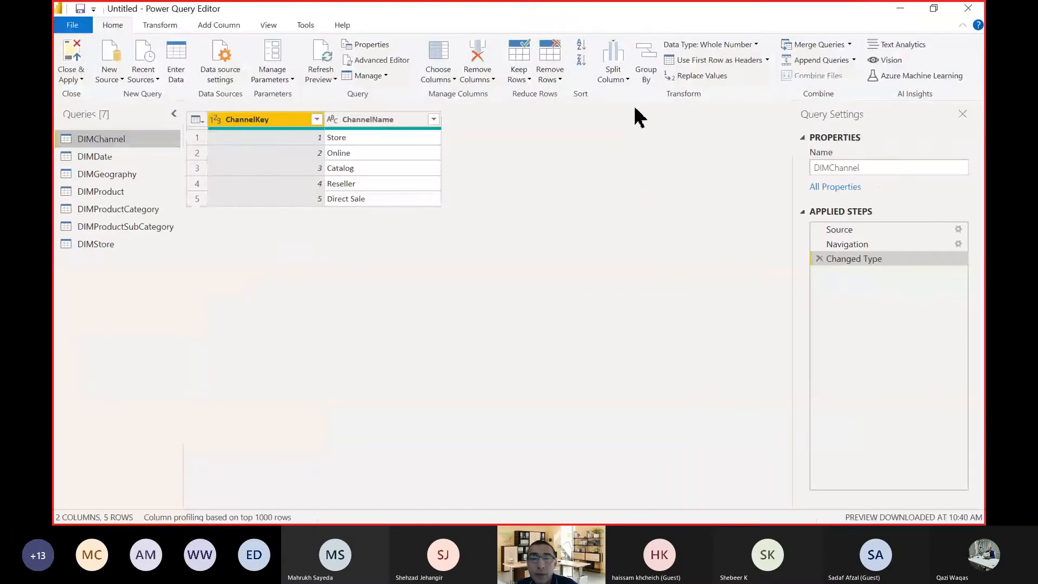
pyautogui.click(933, 9)
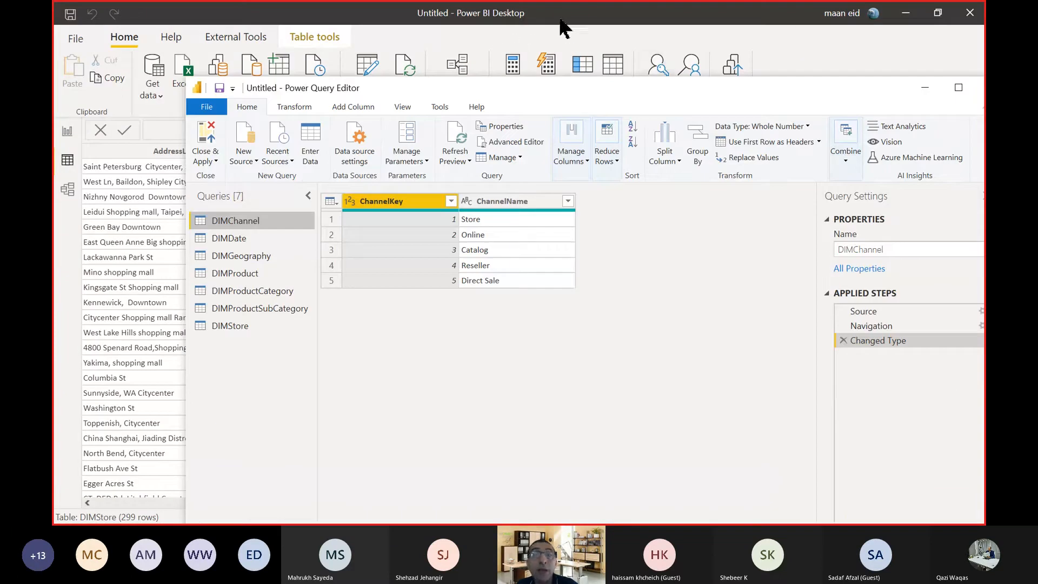
pyautogui.click(958, 88)
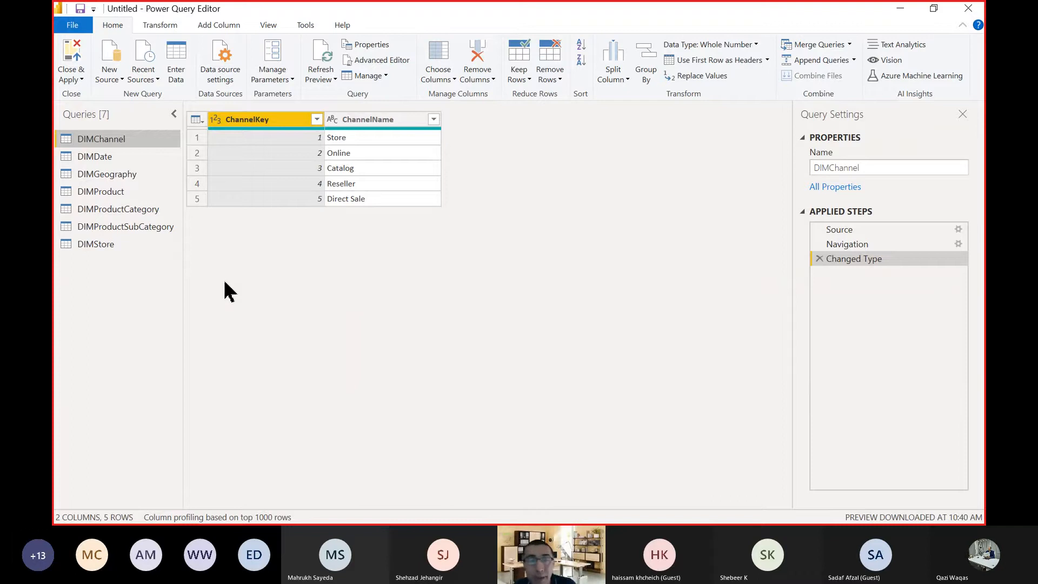
# Examine the previews of the DIMDate, DIMGeography, DIMProduct, DIMProductCategory, DIMProductSubCategory and DIMStore queries.
pyautogui.click(105, 162)
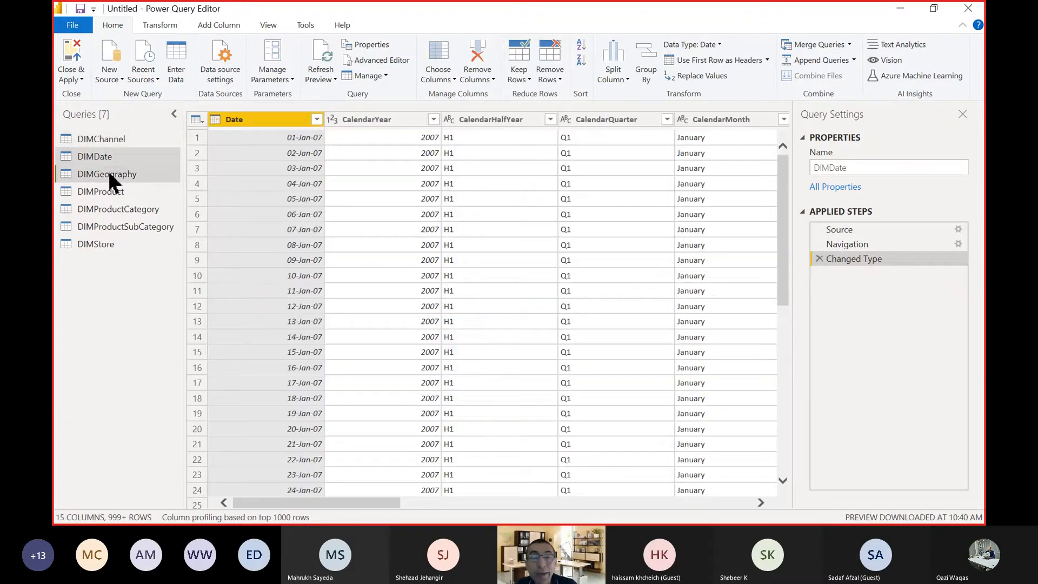
pyautogui.click(109, 174)
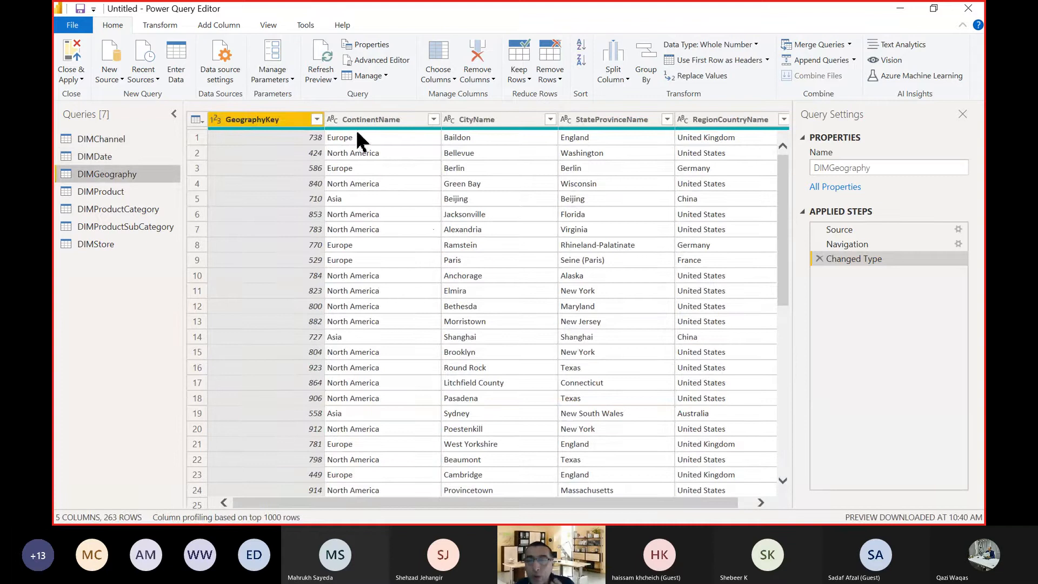
pyautogui.click(361, 490)
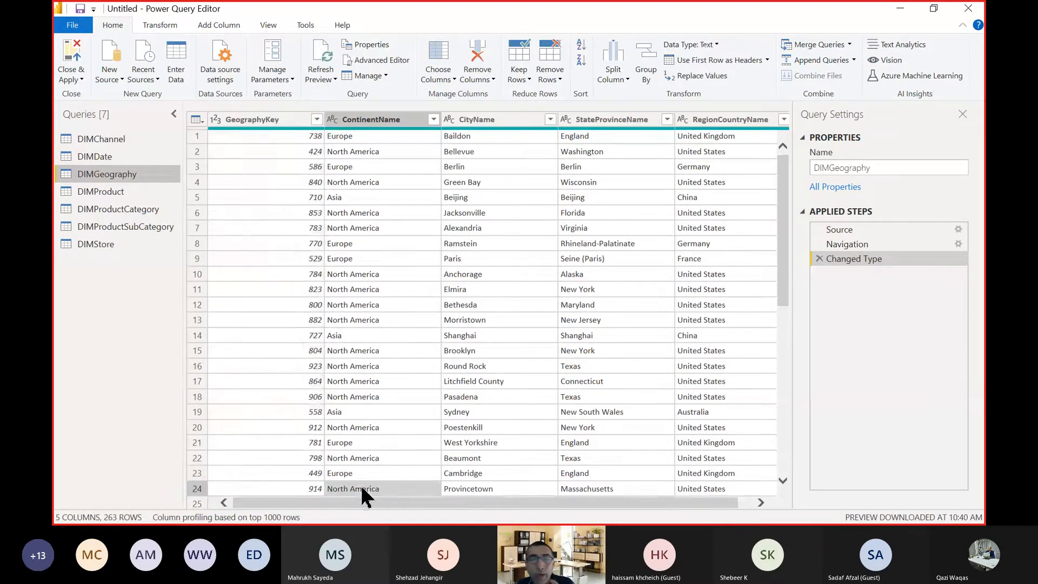
pyautogui.click(113, 193)
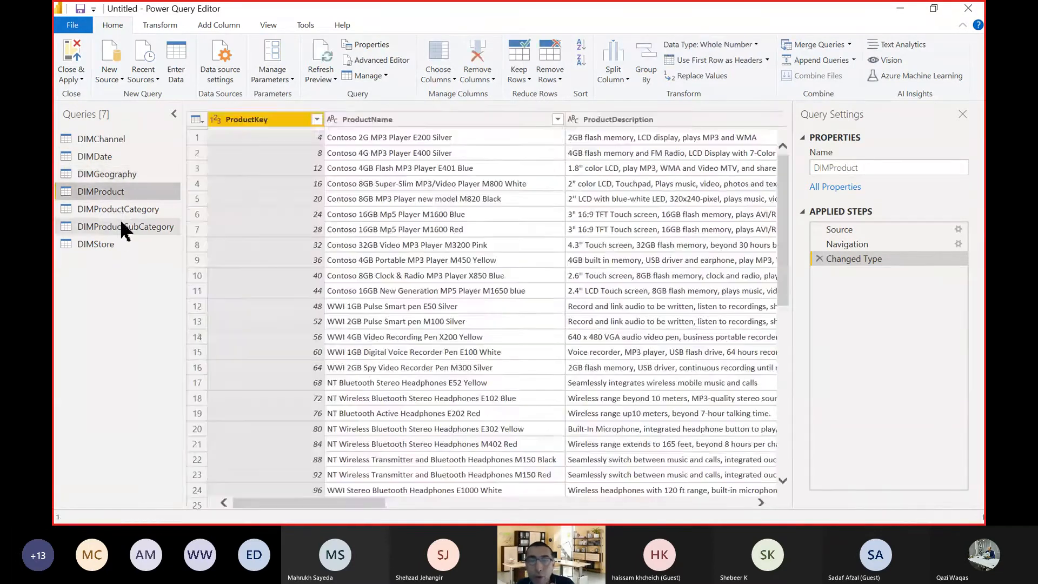
pyautogui.click(119, 211)
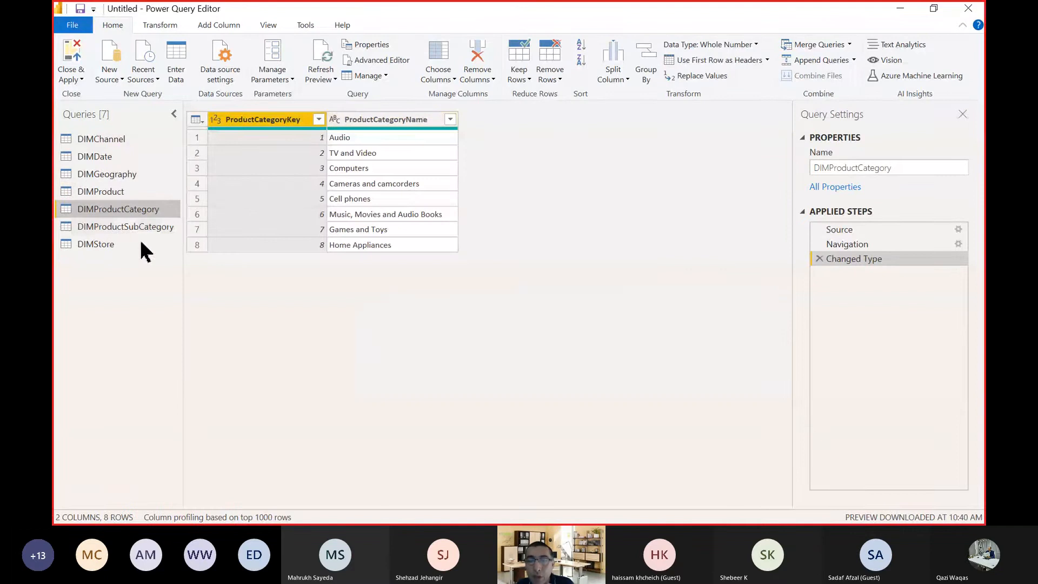
pyautogui.click(125, 226)
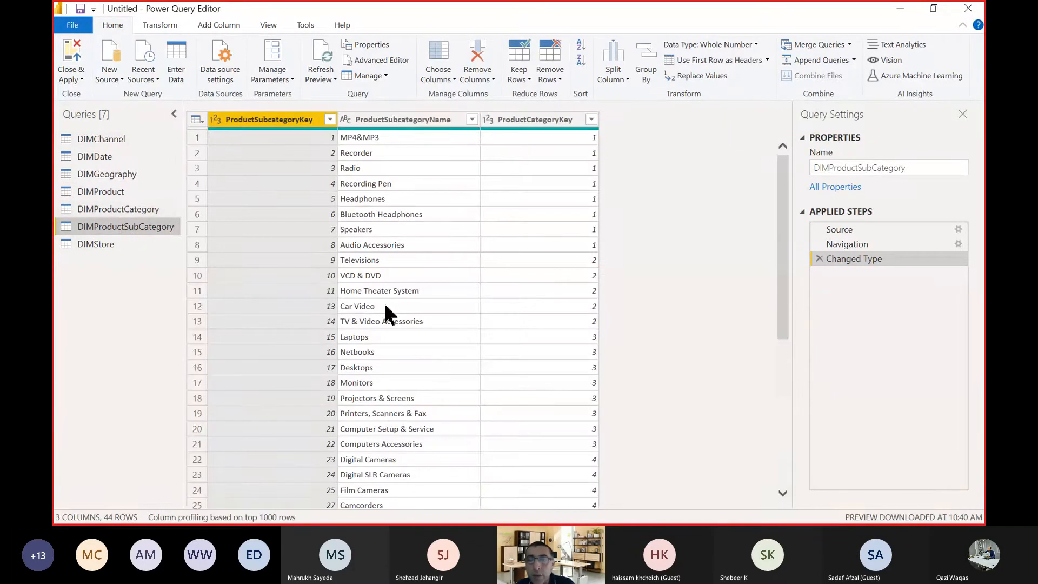
pyautogui.click(96, 245)
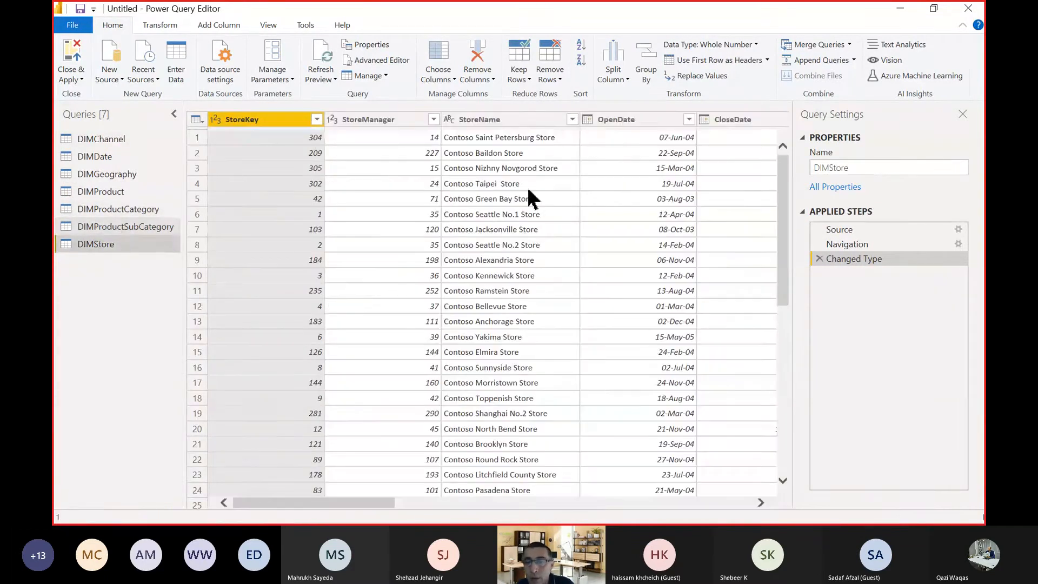
pyautogui.moveTo(297, 502); pyautogui.dragTo(361, 502)
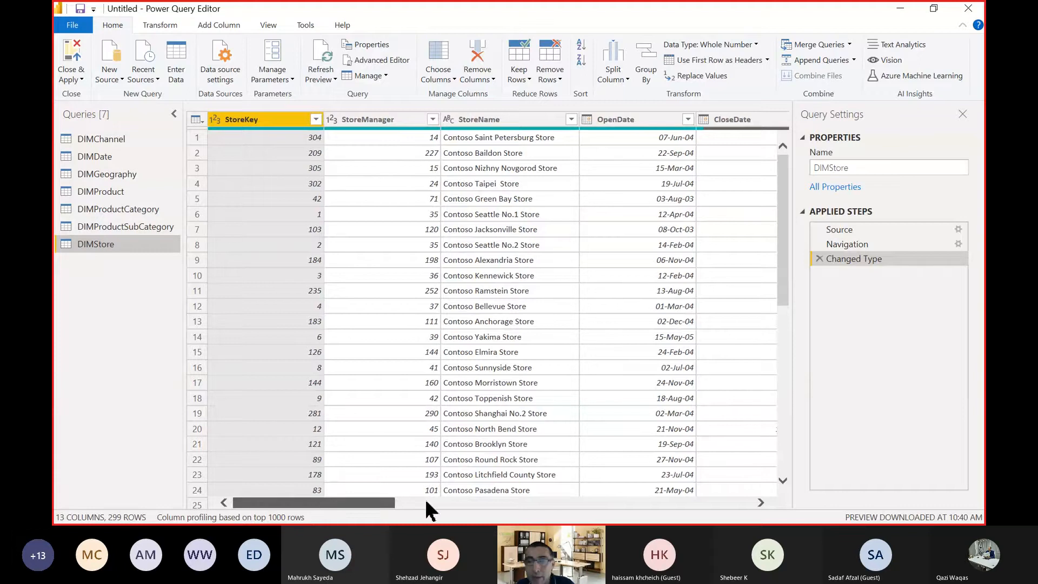
pyautogui.moveTo(254, 483); pyautogui.dragTo(245, 480)
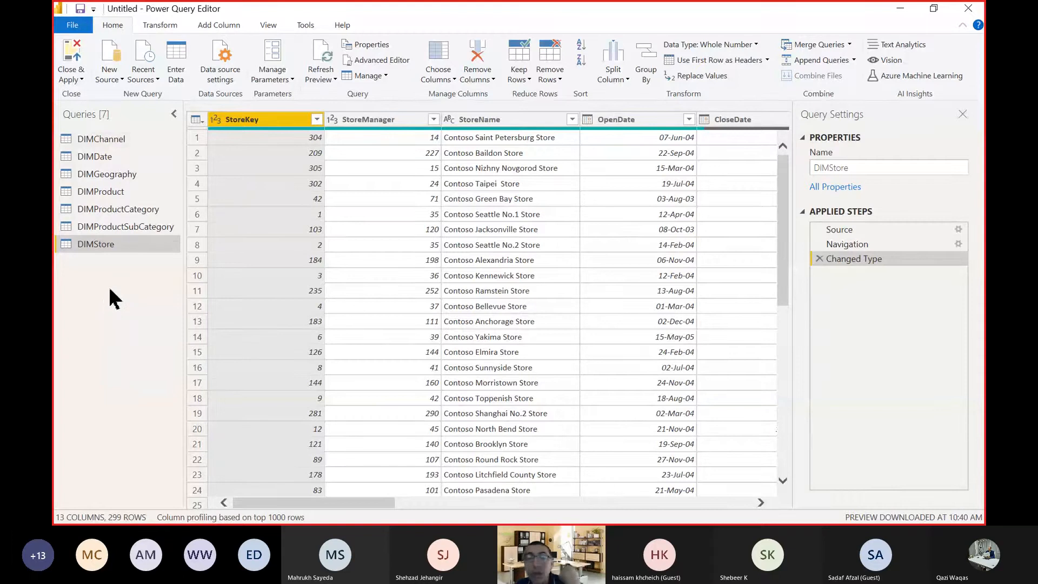
# Display the Source step of the DIMChannel query and turn on the formula bar.
pyautogui.click(111, 142)
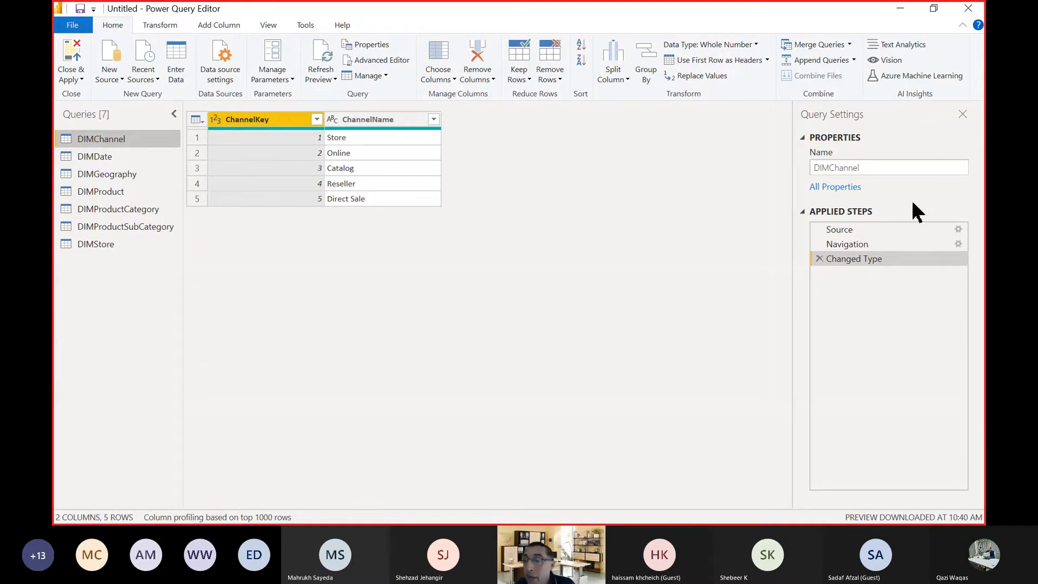
pyautogui.click(860, 230)
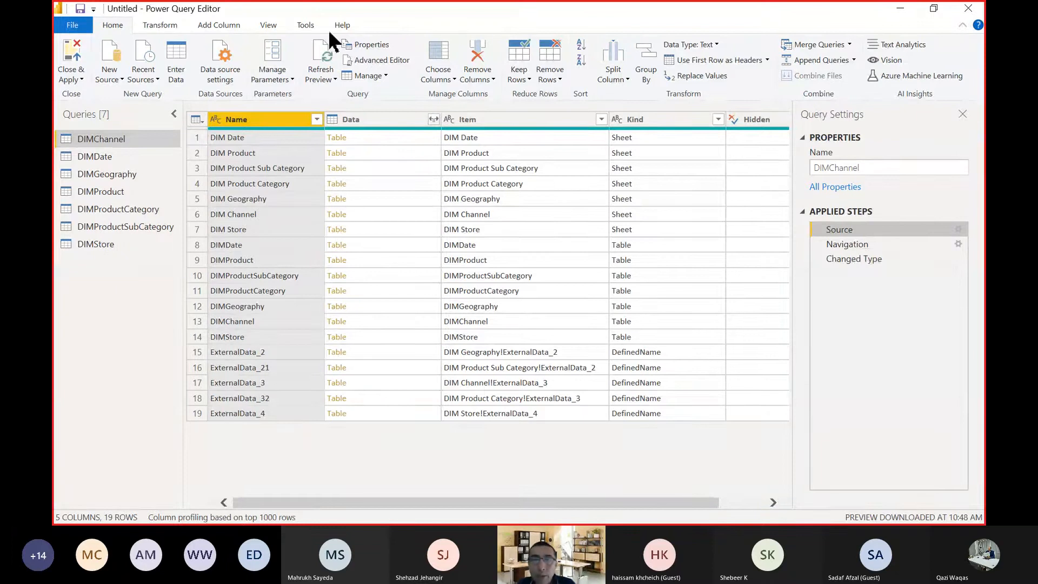
pyautogui.click(269, 27)
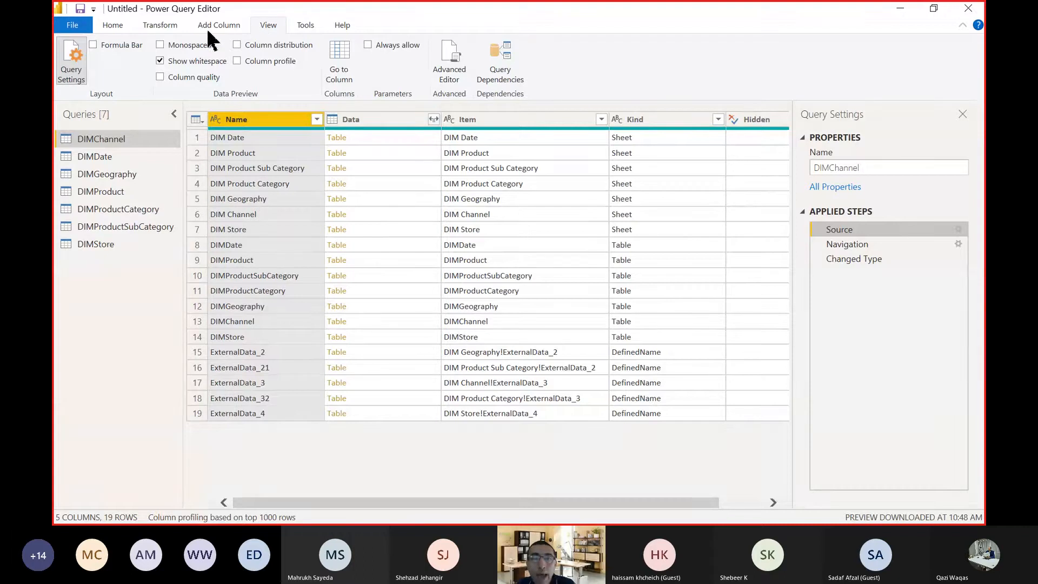
pyautogui.click(94, 46)
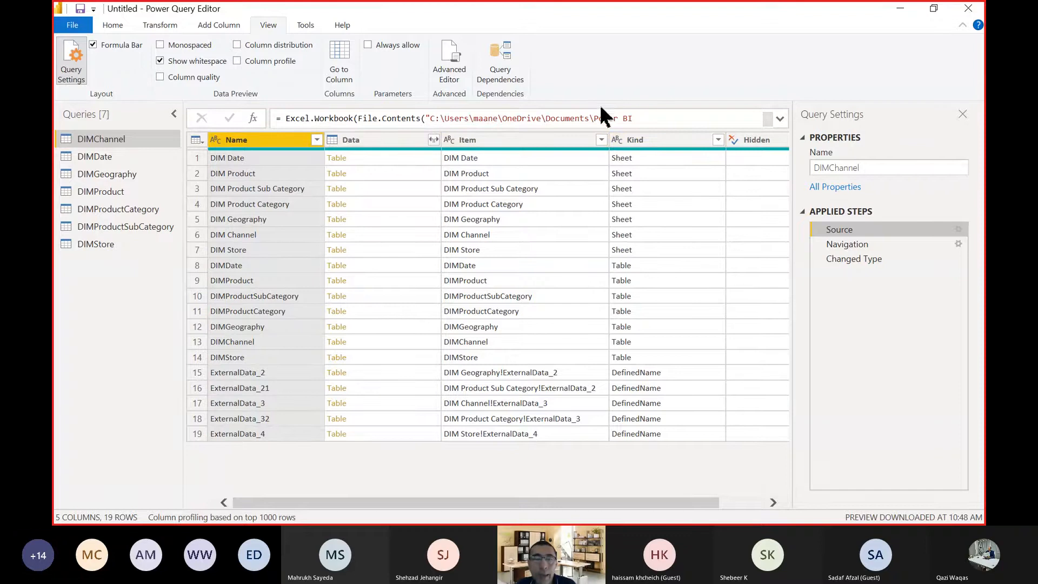
pyautogui.click(124, 47)
pyautogui.click(124, 48)
pyautogui.click(125, 48)
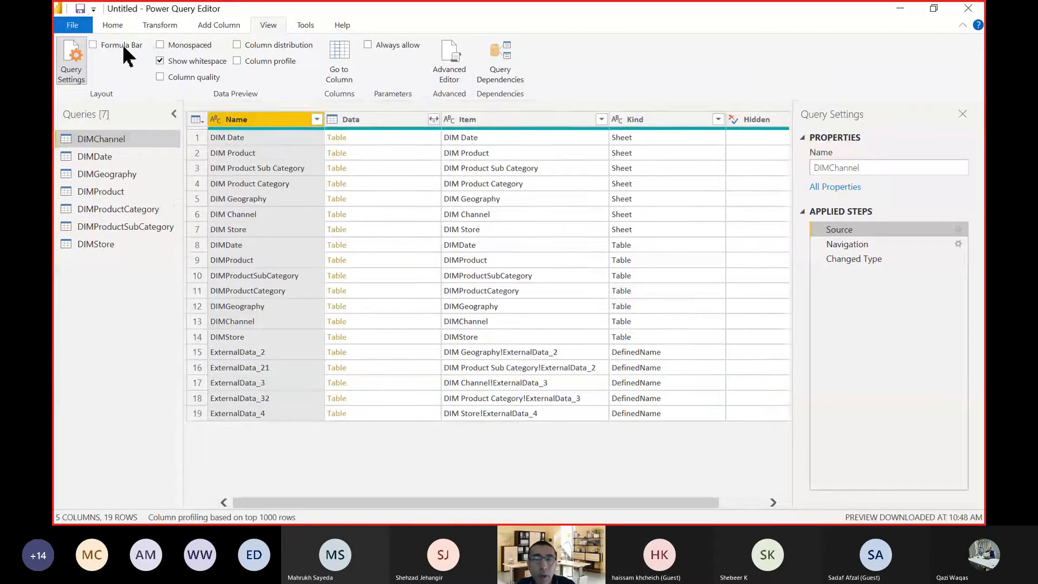
pyautogui.click(124, 48)
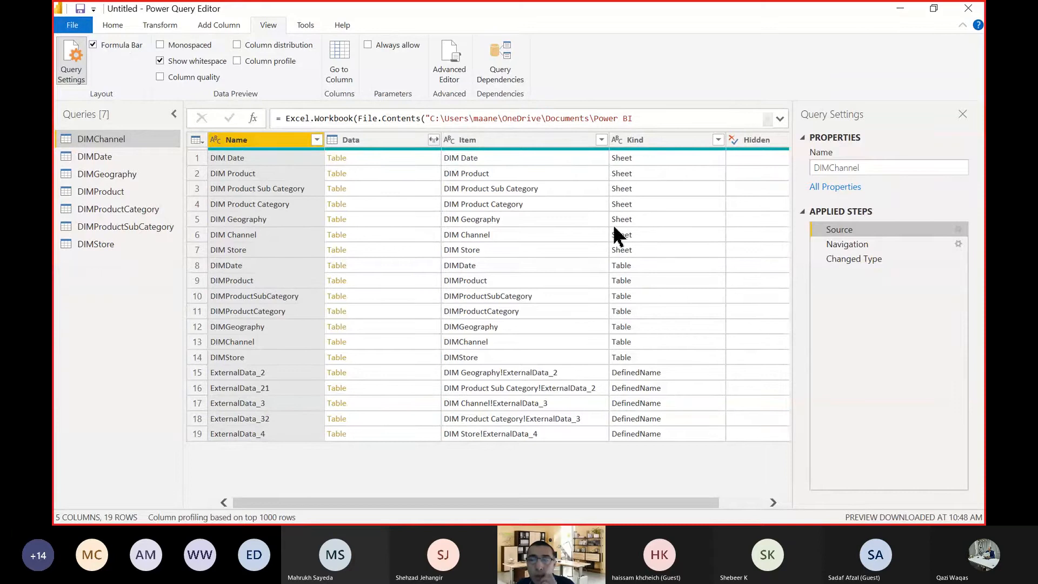
# Review the Changed Type formulas of the DIMDate and DIMChannel queries.
pyautogui.click(108, 153)
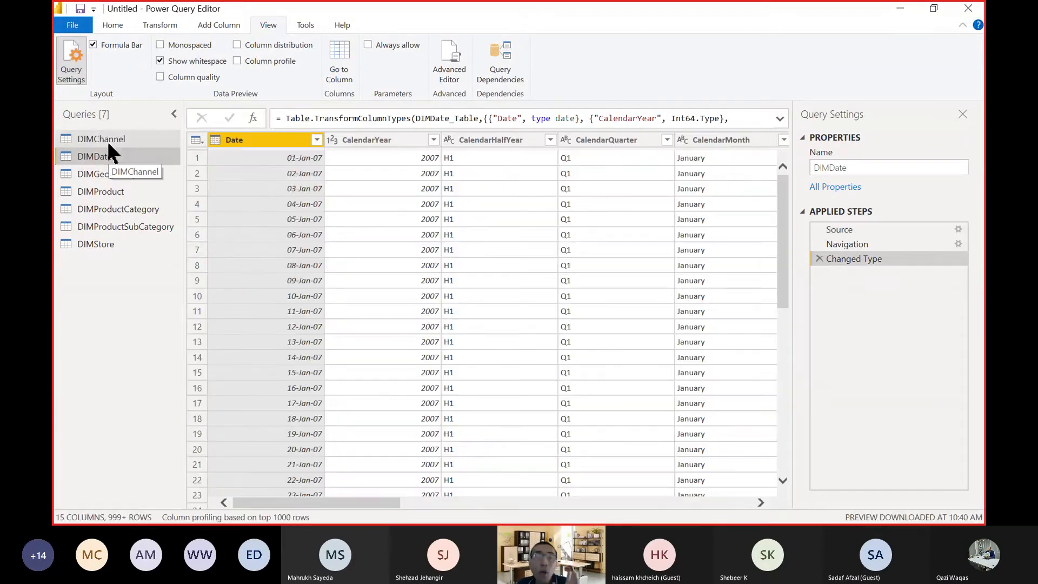
pyautogui.click(105, 139)
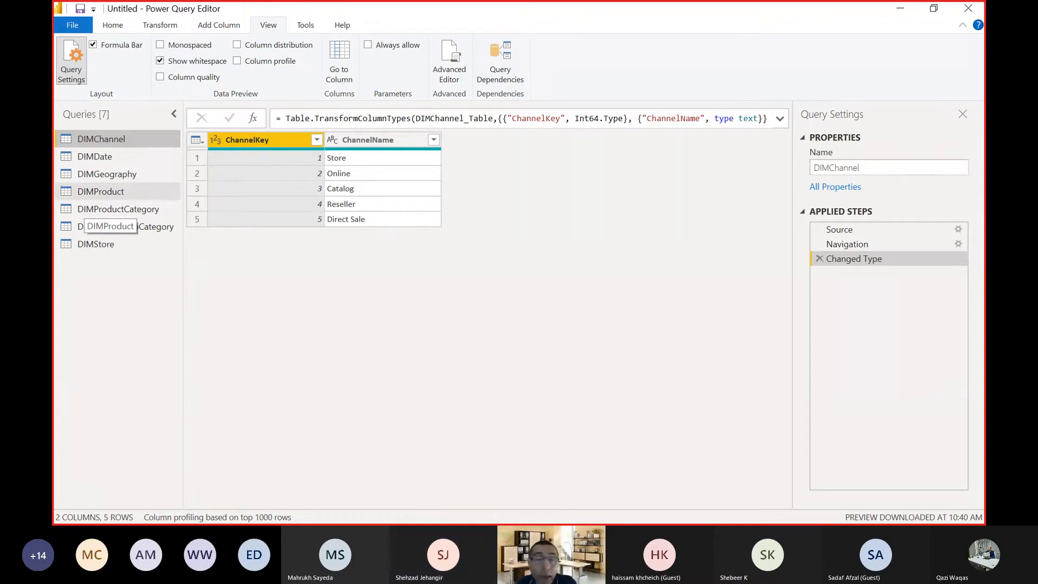
# Review the Changed Type previews and formulas of the DIMDate, DIMProduct and DIMChannel queries.
pyautogui.click(112, 154)
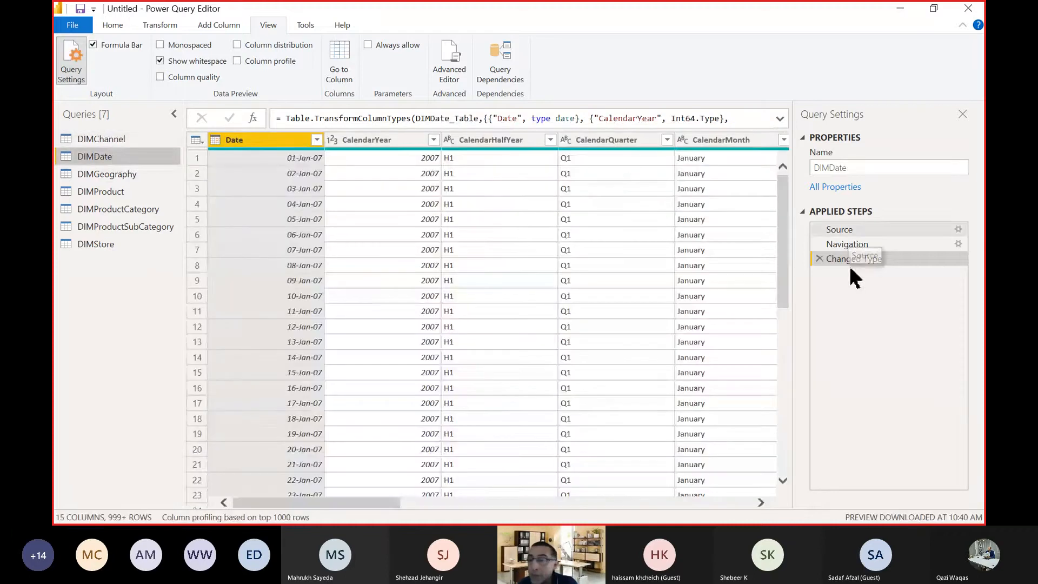
pyautogui.click(81, 187)
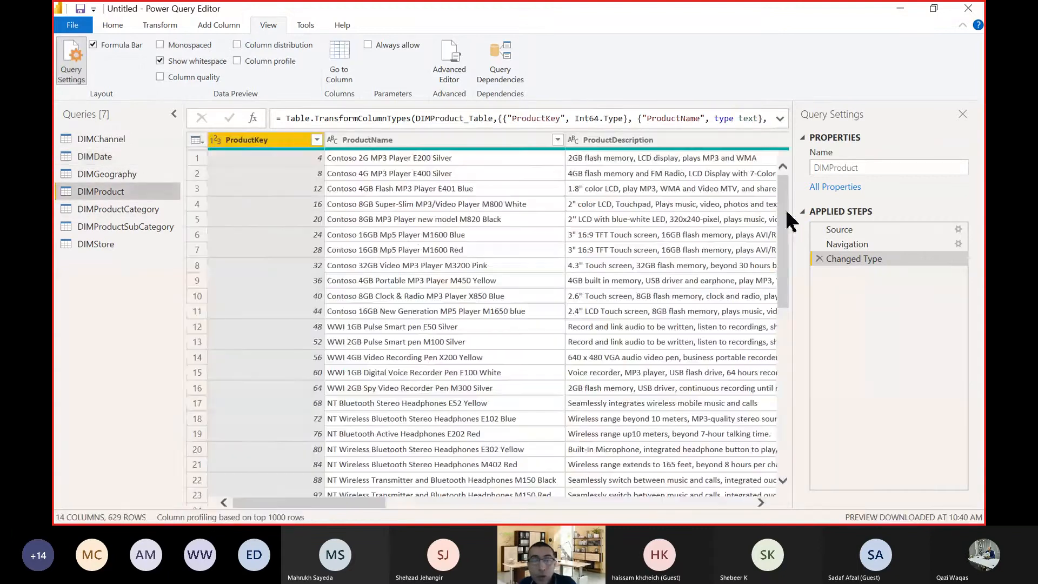
pyautogui.click(122, 143)
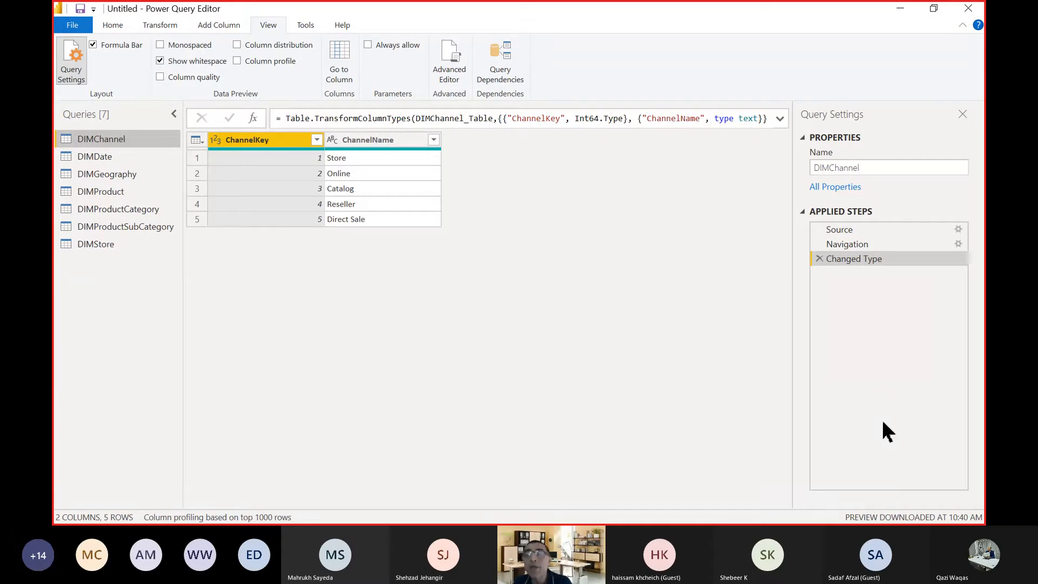
# Inspect the full Excel file path in the DIMChannel query's Source step settings and close them without changes.
pyautogui.click(852, 230)
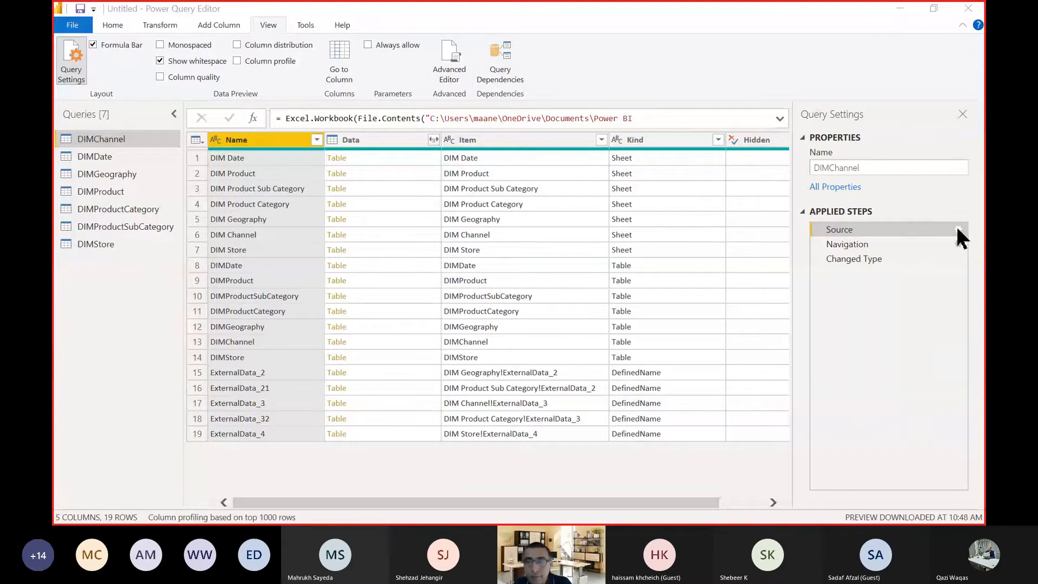
pyautogui.click(957, 230)
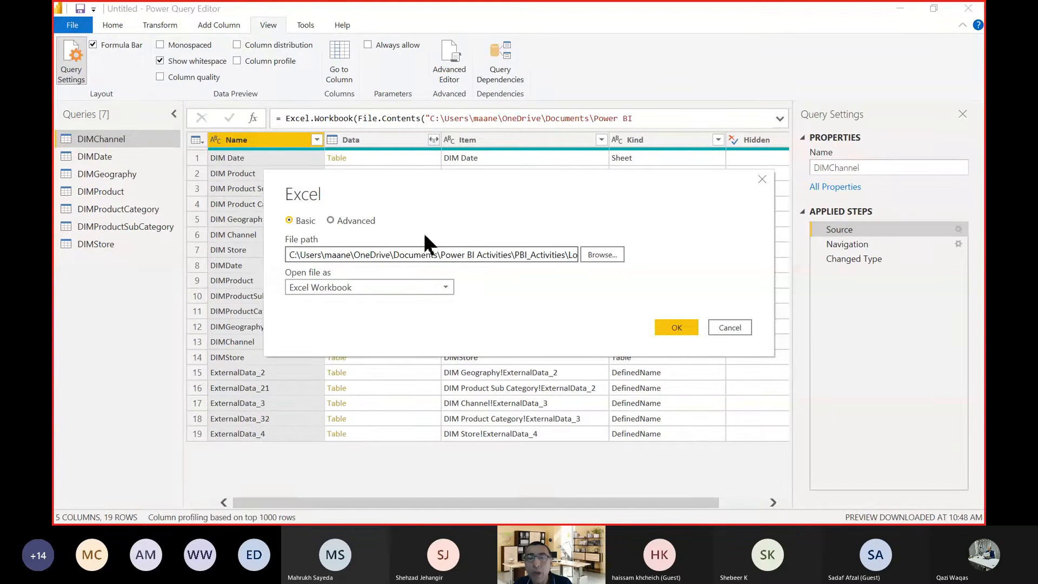
pyautogui.click(544, 256)
pyautogui.moveTo(558, 261); pyautogui.dragTo(671, 255)
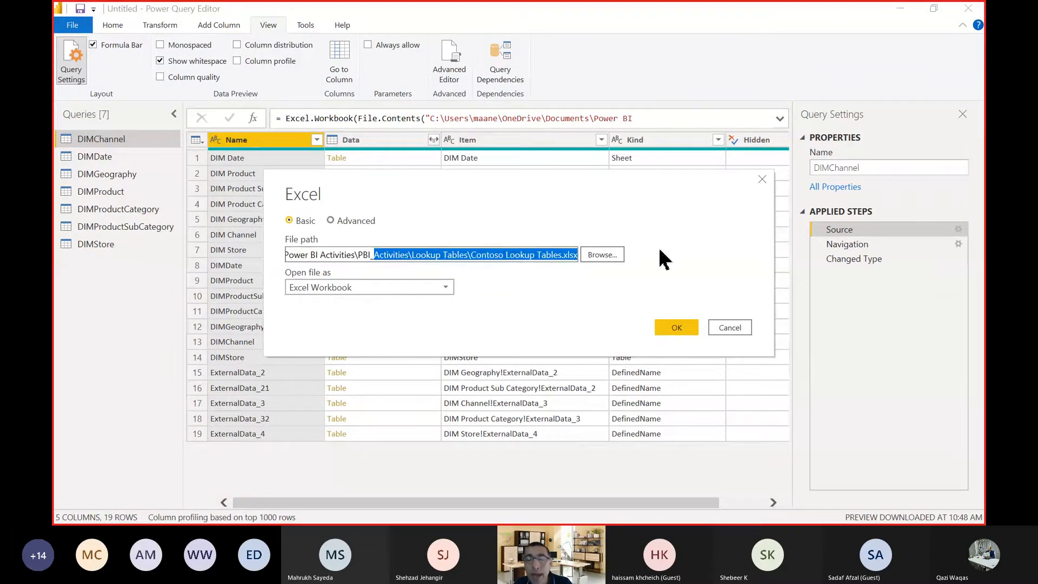
pyautogui.click(507, 252)
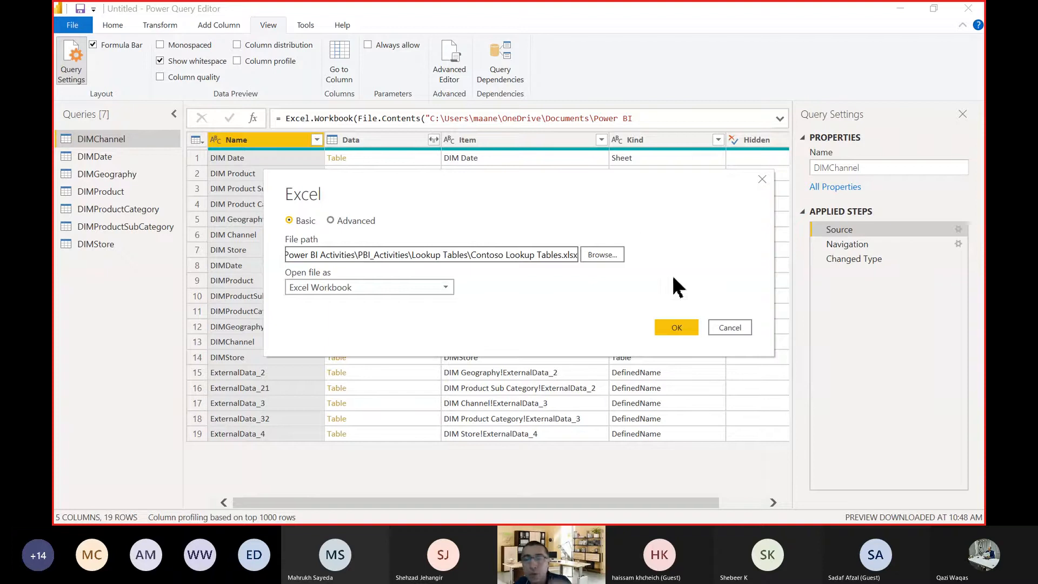
pyautogui.click(730, 327)
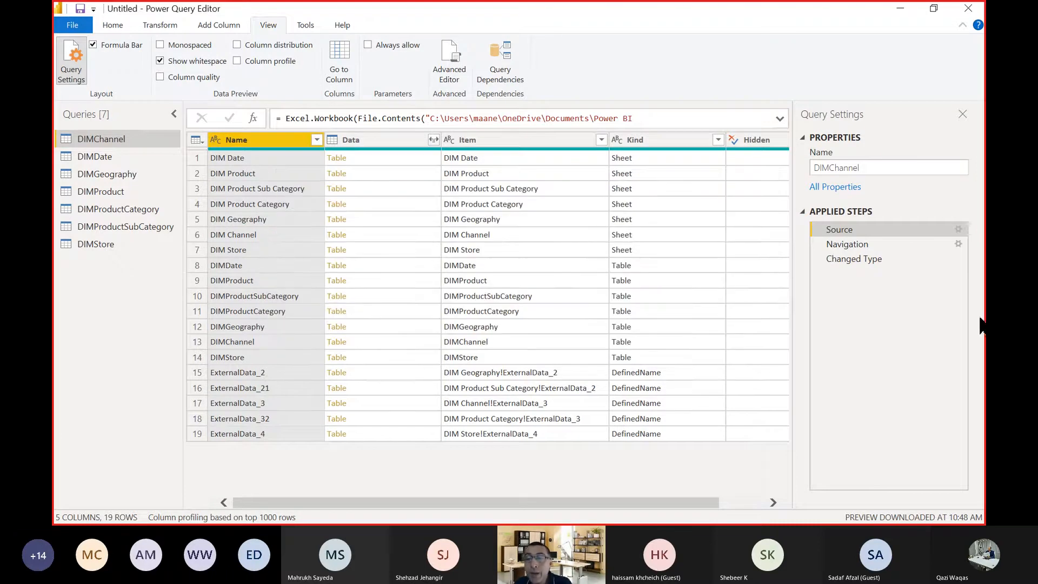
# Review the Navigation step formulas of the DIMChannel, DIMDate and DIMStore queries.
pyautogui.click(879, 246)
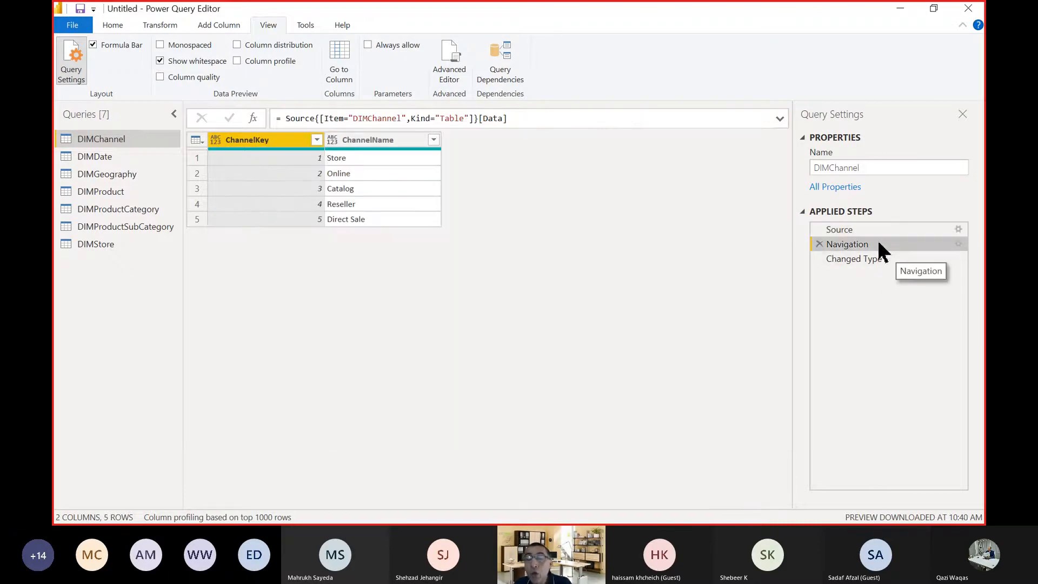
pyautogui.click(114, 157)
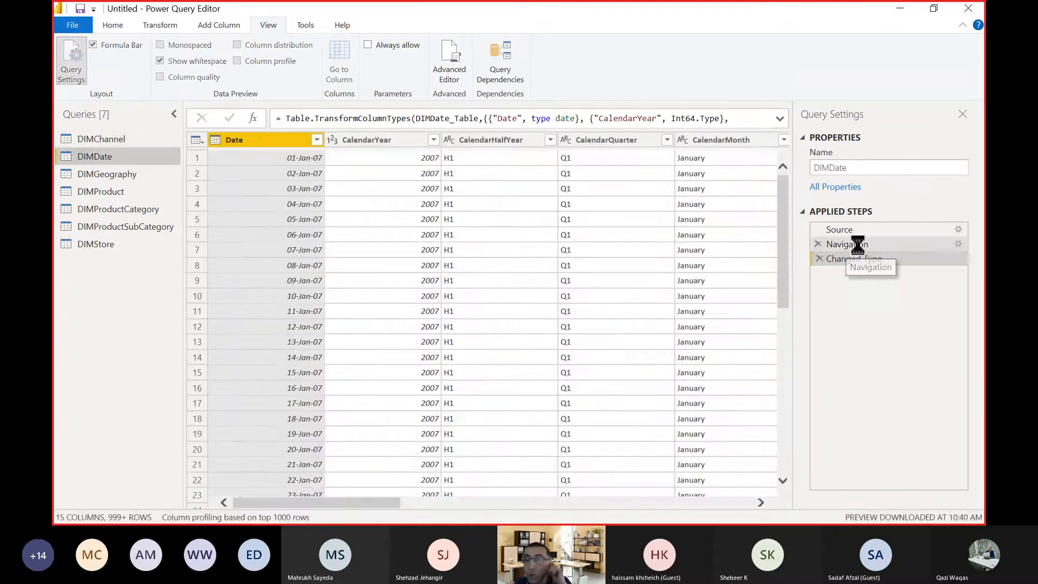
pyautogui.click(858, 246)
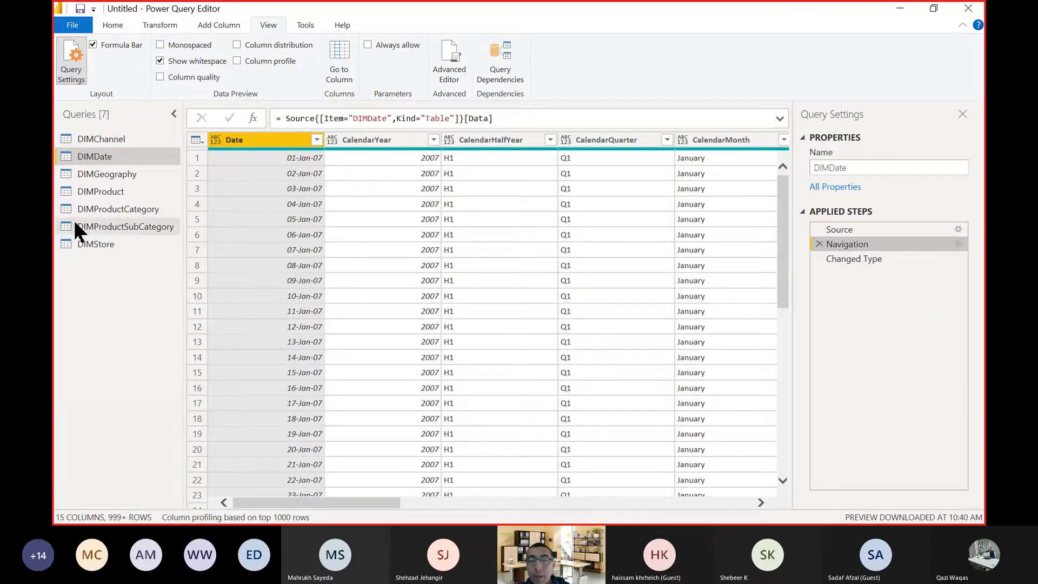
pyautogui.click(85, 238)
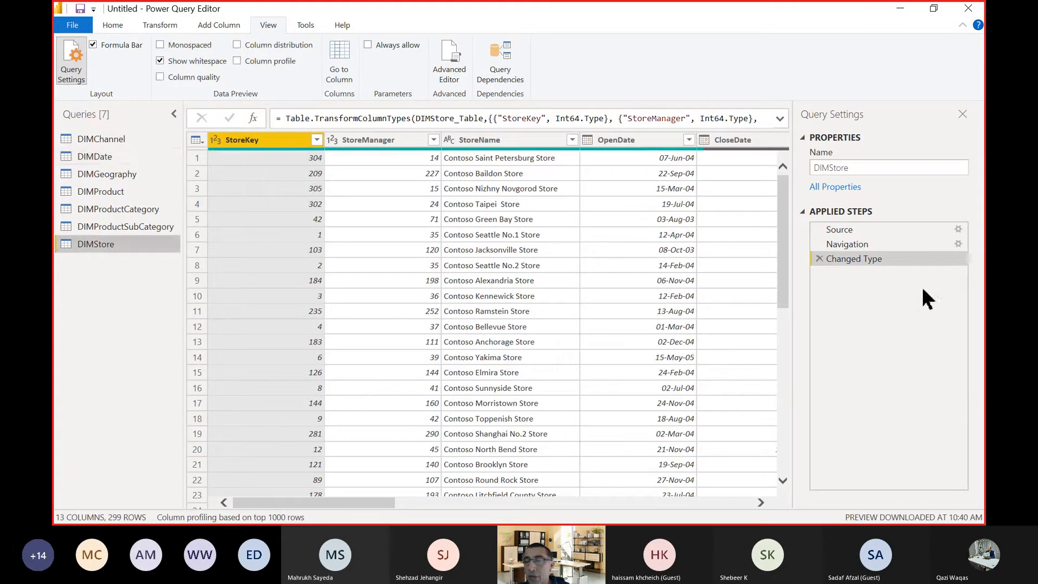
pyautogui.click(843, 240)
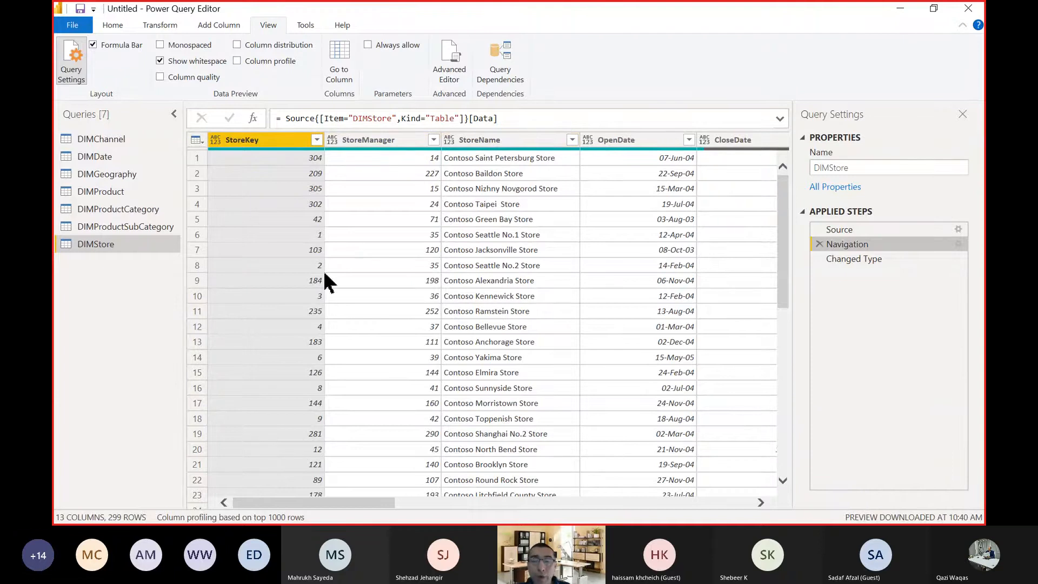
# Compare the column data types of DIMStore in its Navigation and Changed Type steps across all columns.
pyautogui.moveTo(352, 503); pyautogui.dragTo(709, 503)
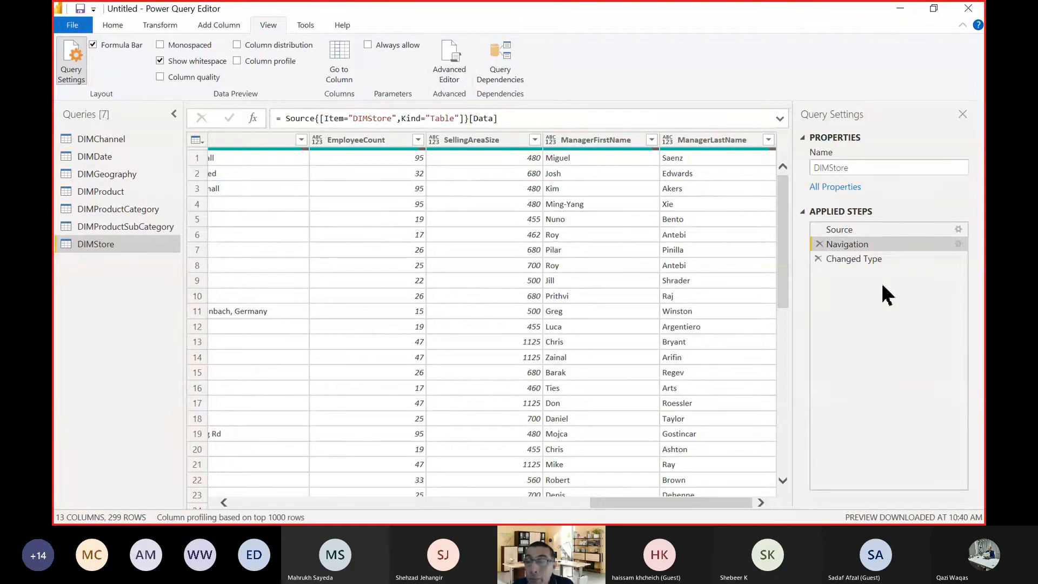
pyautogui.click(856, 258)
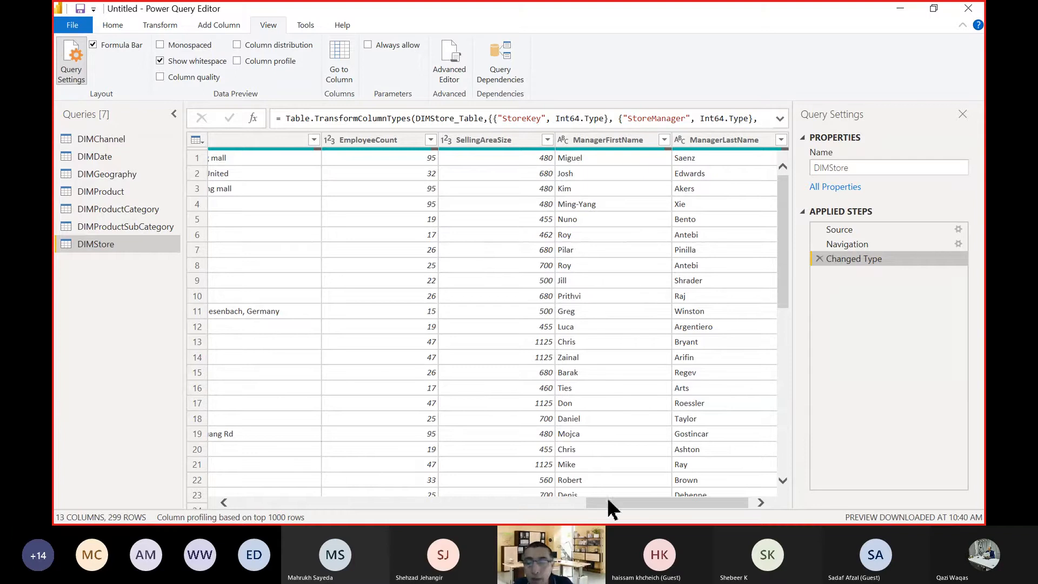
pyautogui.moveTo(609, 508); pyautogui.dragTo(204, 504)
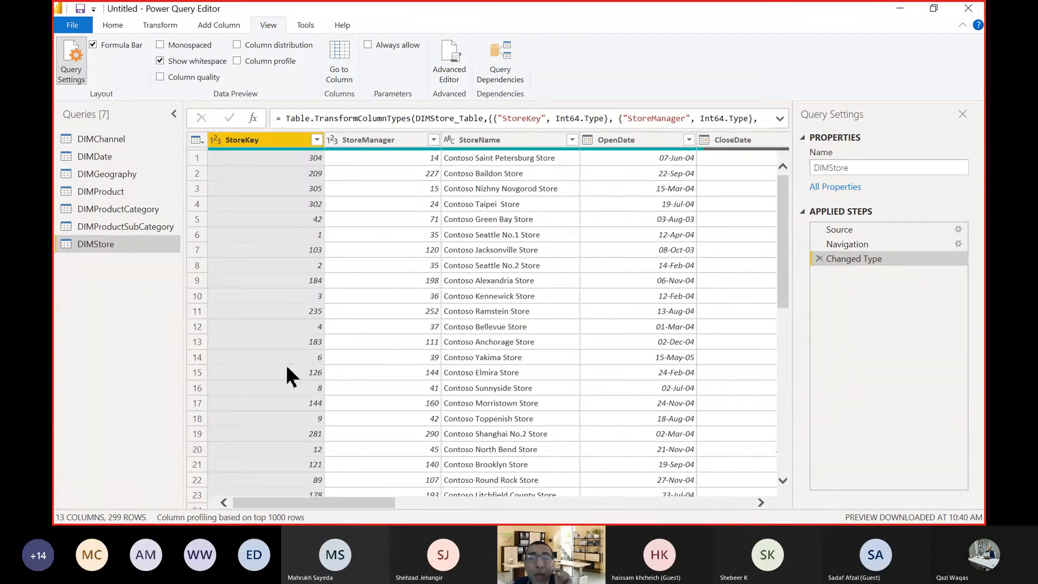
# Rename the StoreKey column of the DIMStore query as "Store Key".
pyautogui.doubleClick(246, 140)
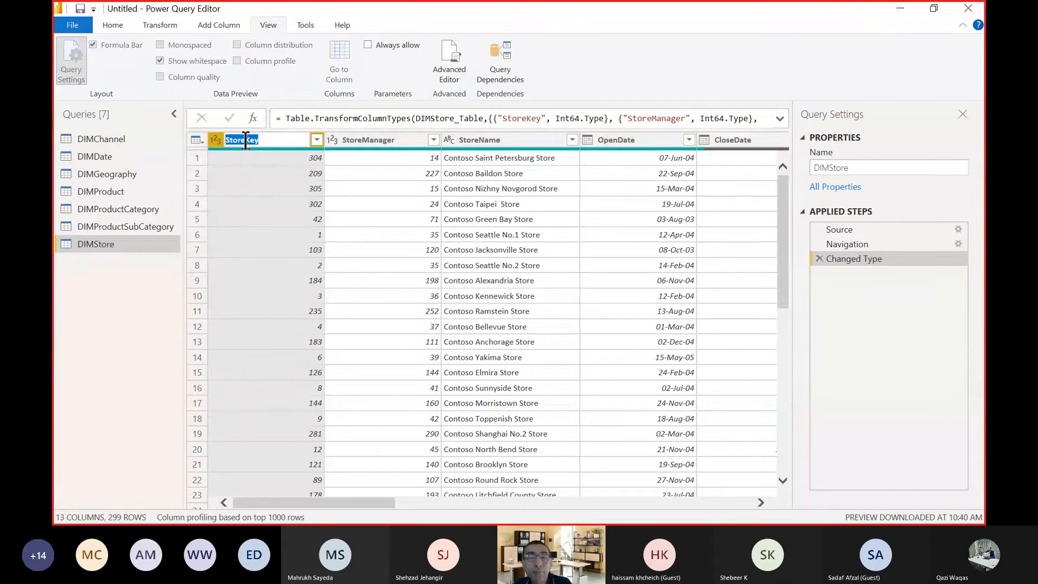
pyautogui.click(246, 141)
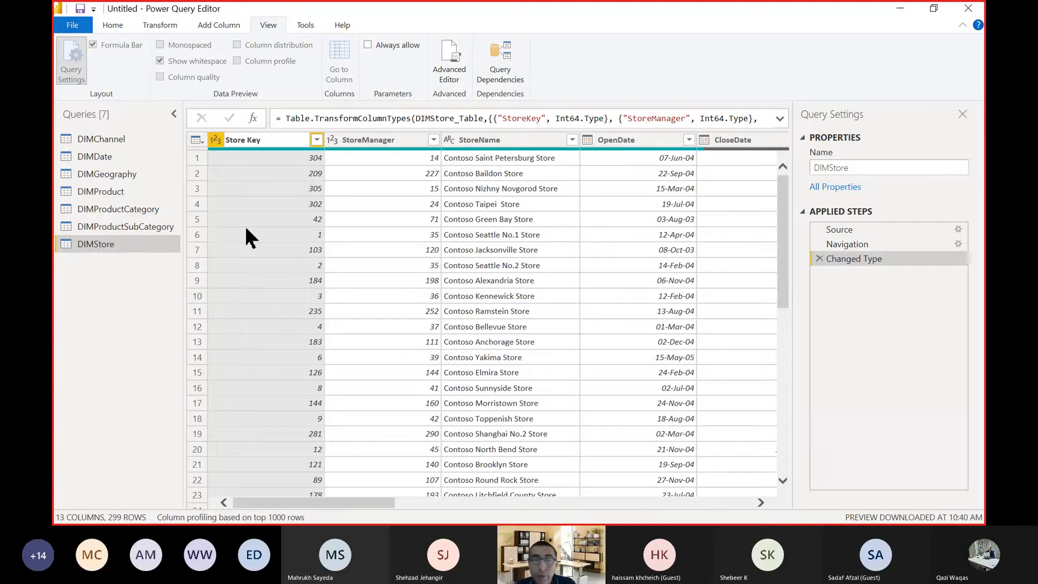
pyautogui.press('Return')
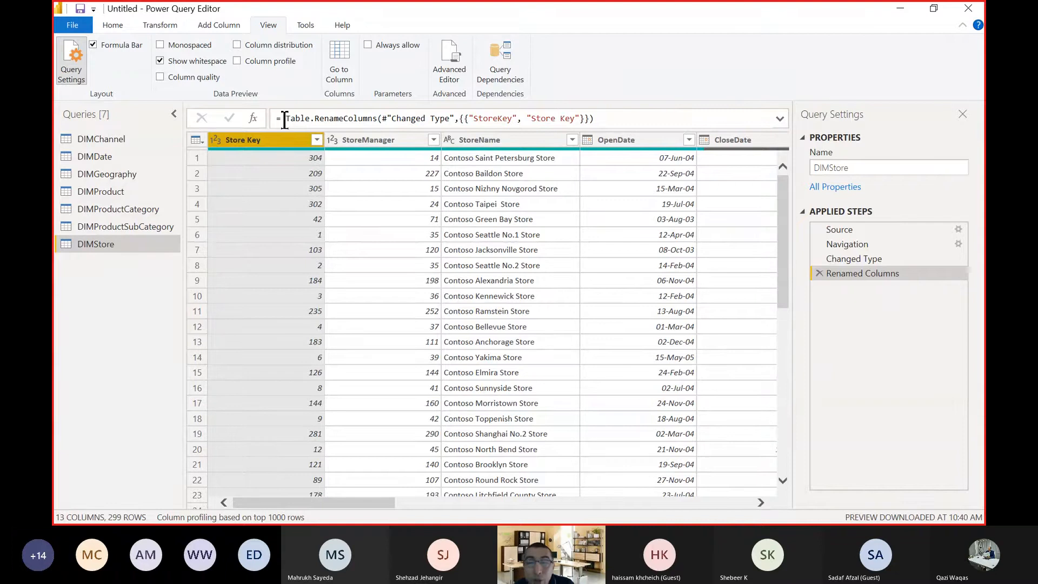
# Review the formulas of the Renamed Columns, Changed Type and Navigation steps in DIMStore, ending on Renamed Columns.
pyautogui.moveTo(283, 118); pyautogui.dragTo(681, 126)
pyautogui.click(683, 119)
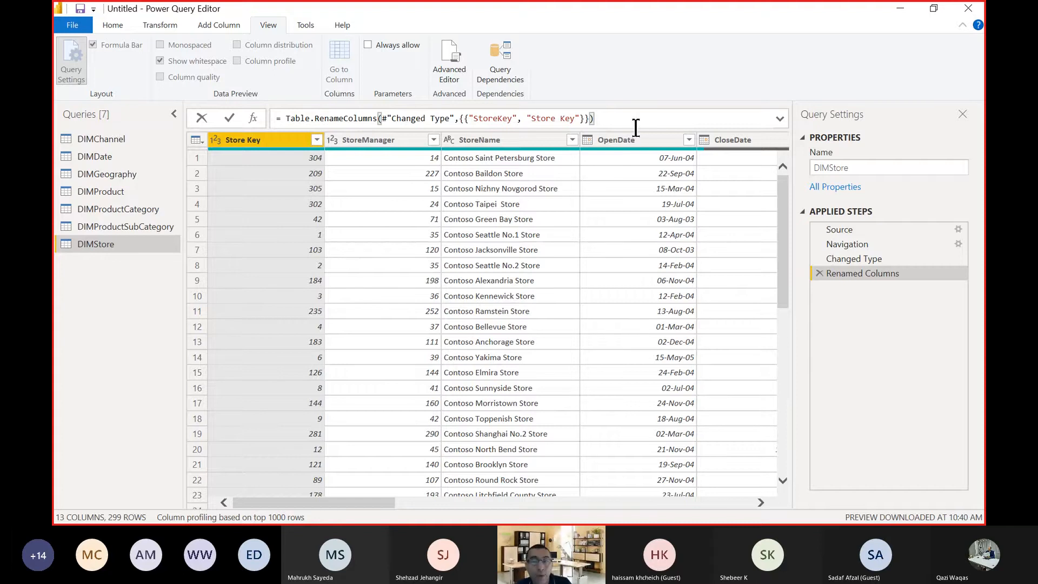
pyautogui.click(865, 257)
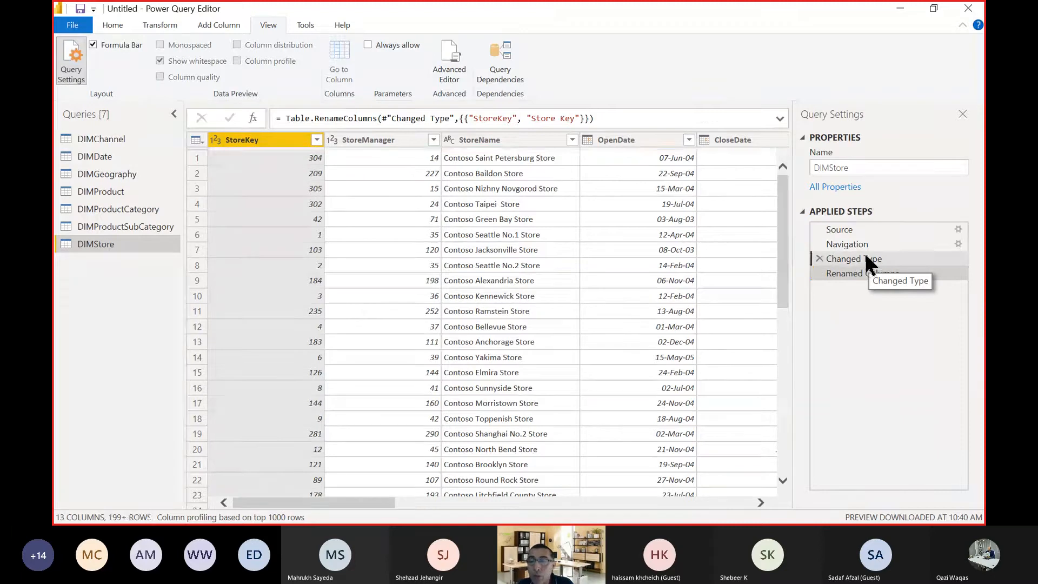
pyautogui.click(778, 120)
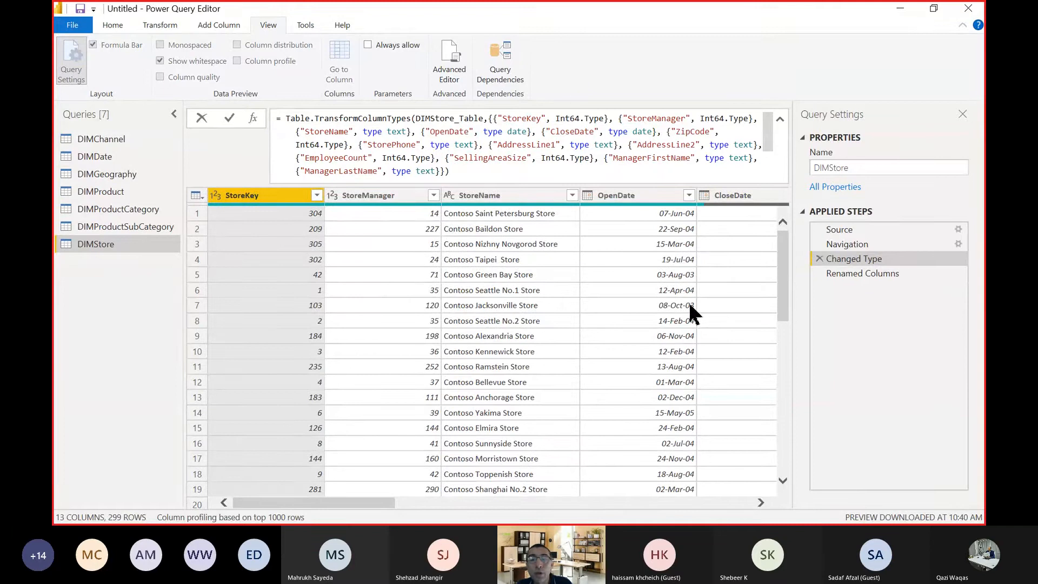
pyautogui.click(846, 244)
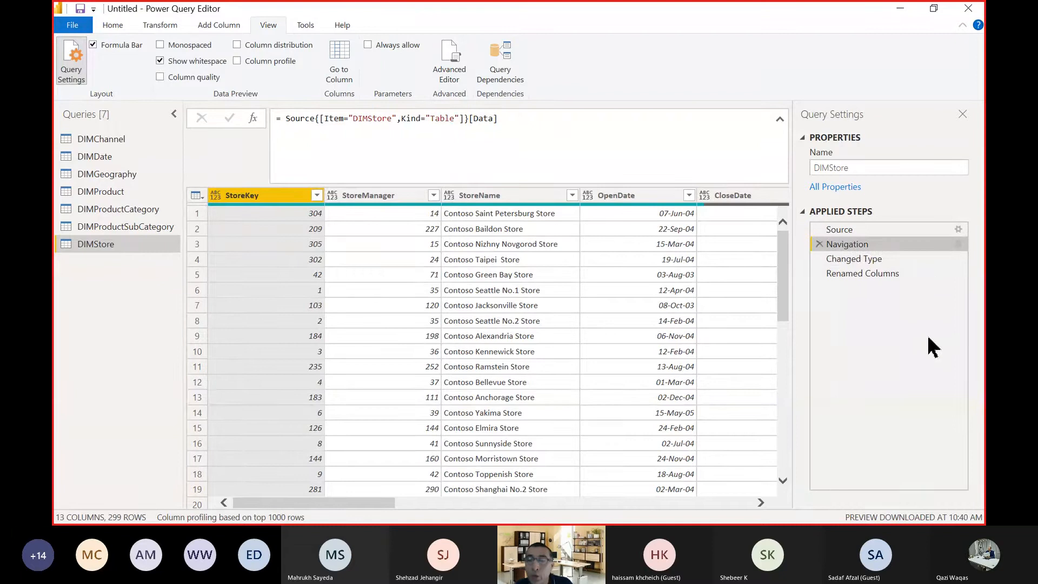
pyautogui.click(871, 271)
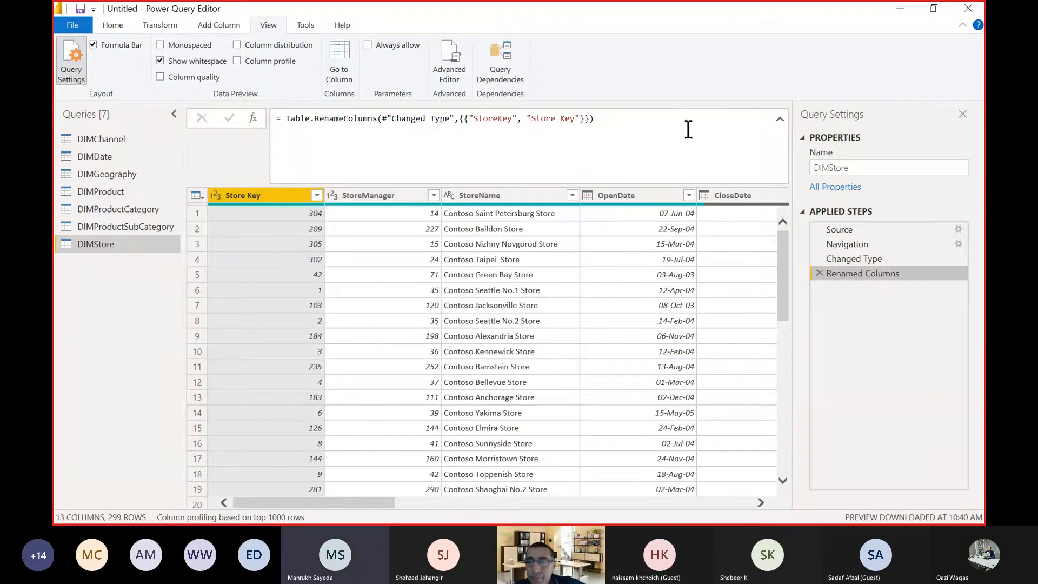
pyautogui.click(779, 119)
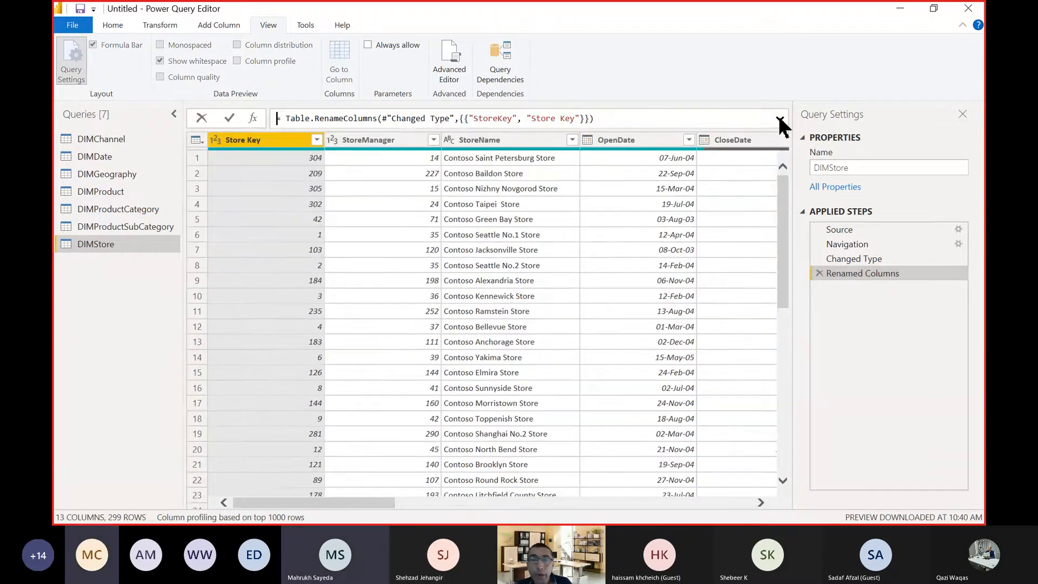
# Rename the StoreManager column of the DIMStore query as "Store Manager".
pyautogui.doubleClick(365, 141)
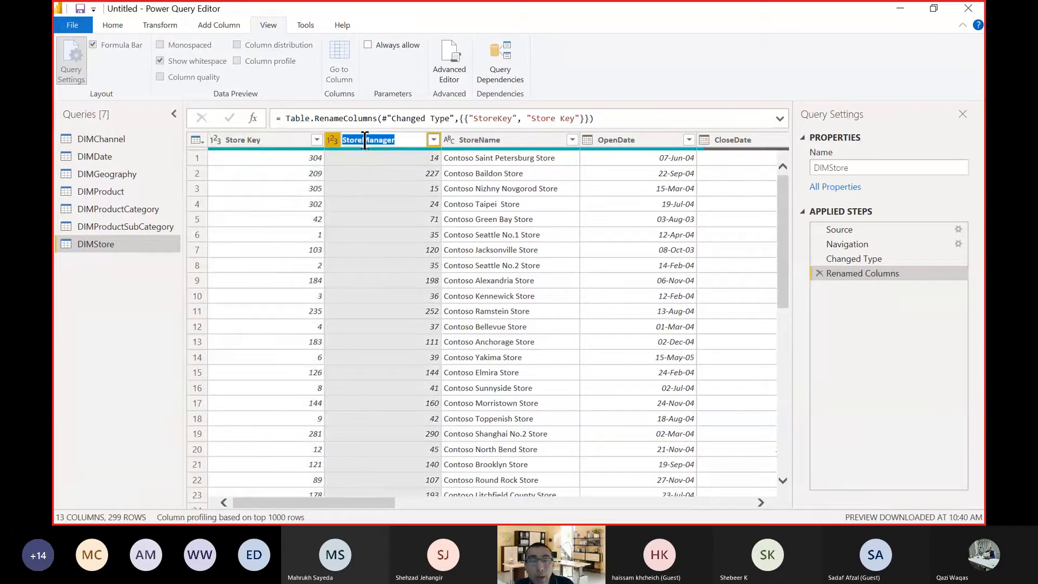
pyautogui.click(363, 140)
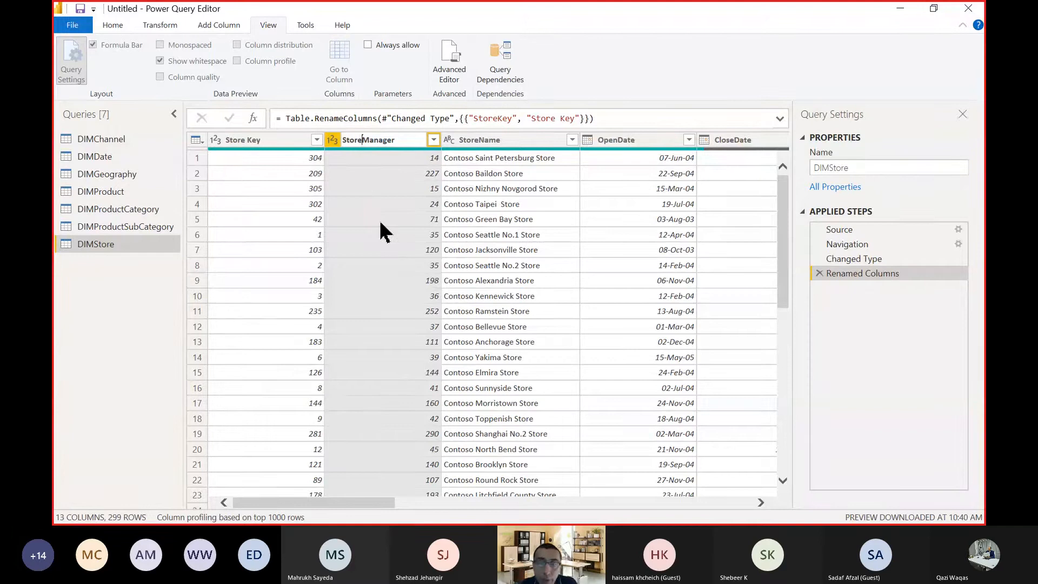
pyautogui.press('Return')
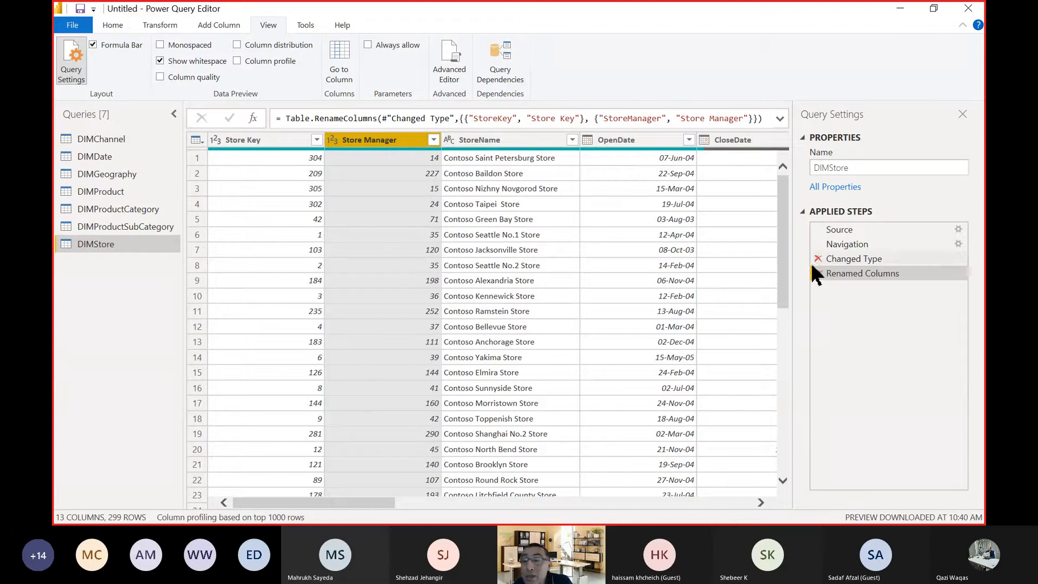
# Check the full Renamed Columns formula and delete the Renamed Columns step from the DIMStore query.
pyautogui.click(779, 119)
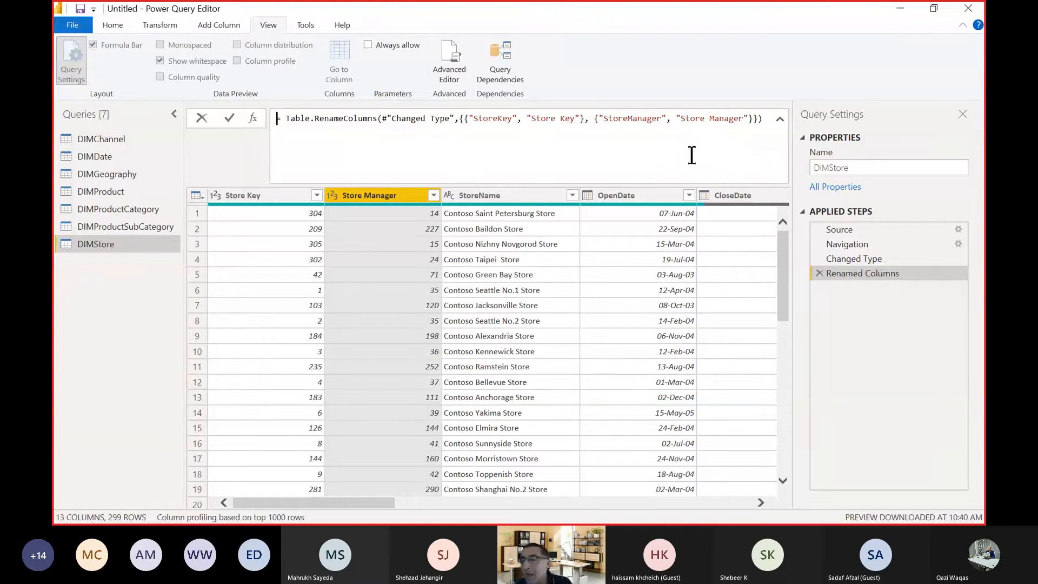
pyautogui.click(780, 118)
pyautogui.click(779, 119)
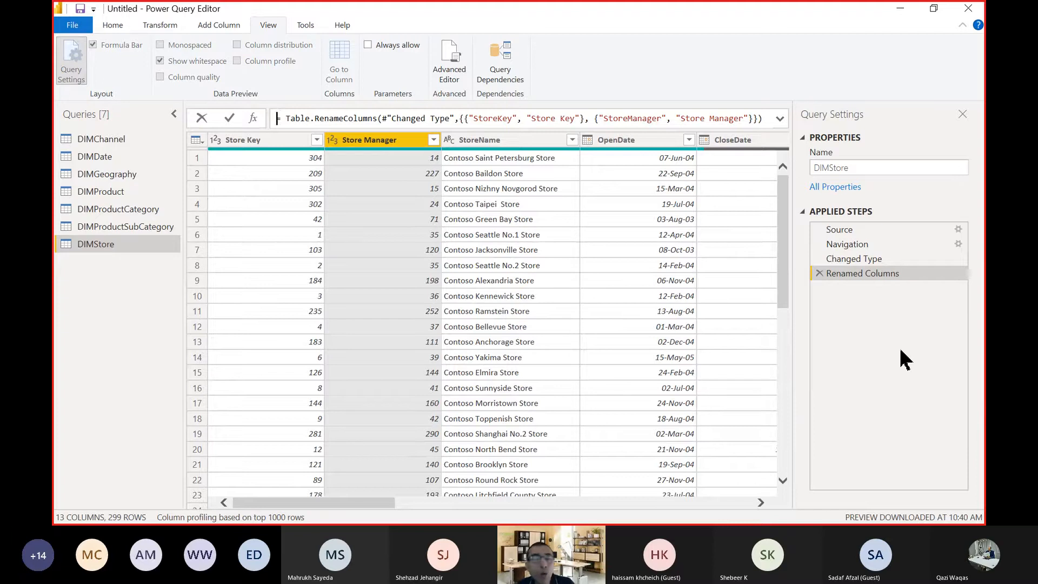
pyautogui.click(818, 272)
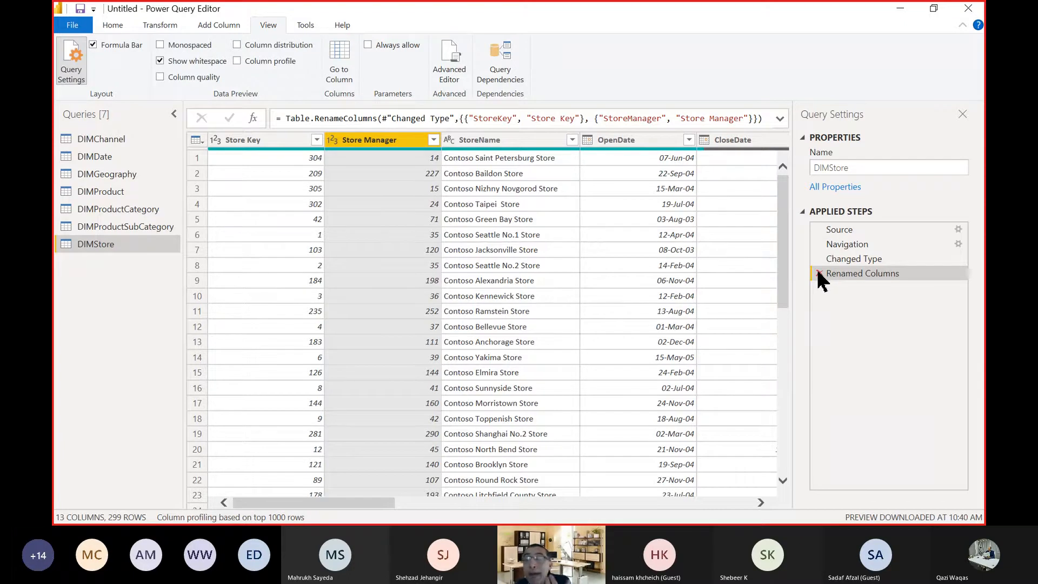
pyautogui.click(819, 273)
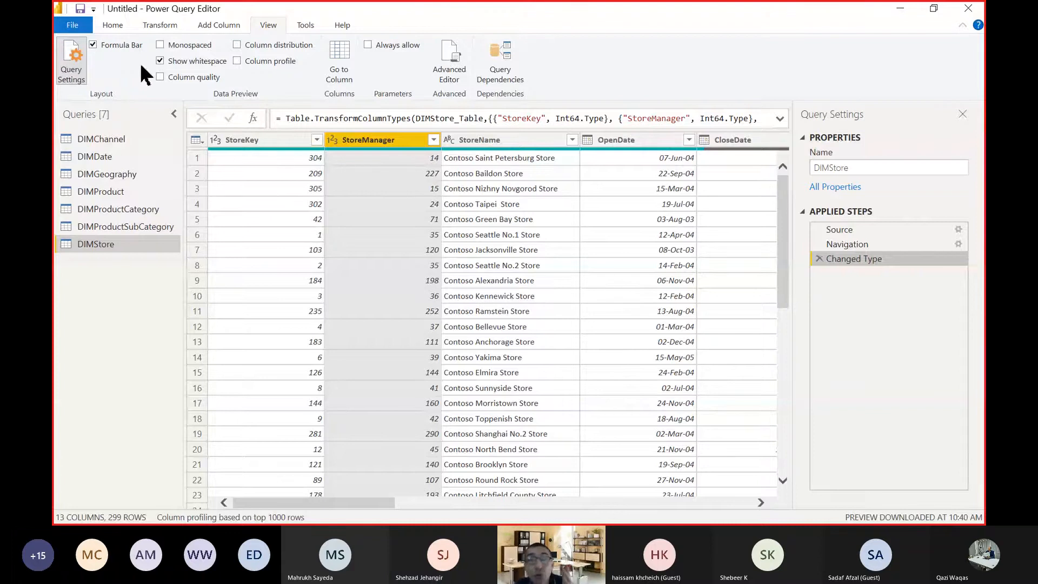
# Display the Home commands and examine the DIMProduct query's columns through to SizeRange and Weight.
pyautogui.click(116, 22)
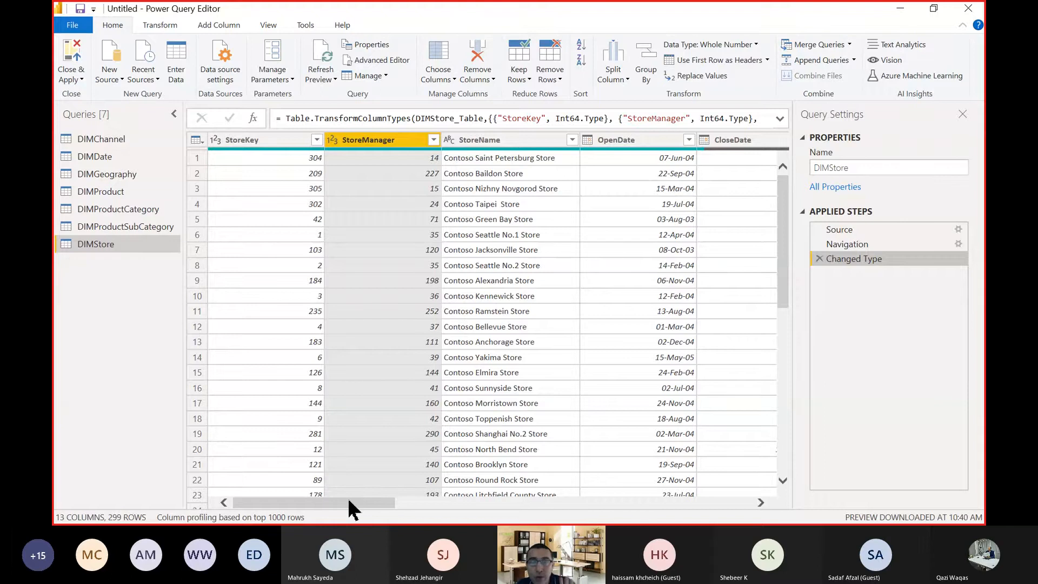
pyautogui.click(121, 194)
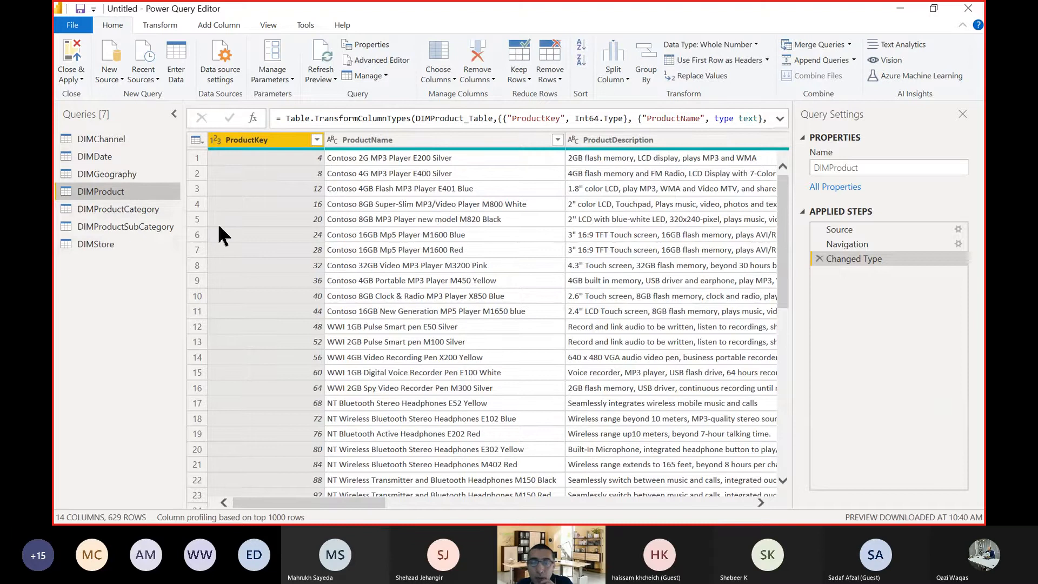
pyautogui.moveTo(356, 497); pyautogui.dragTo(633, 508)
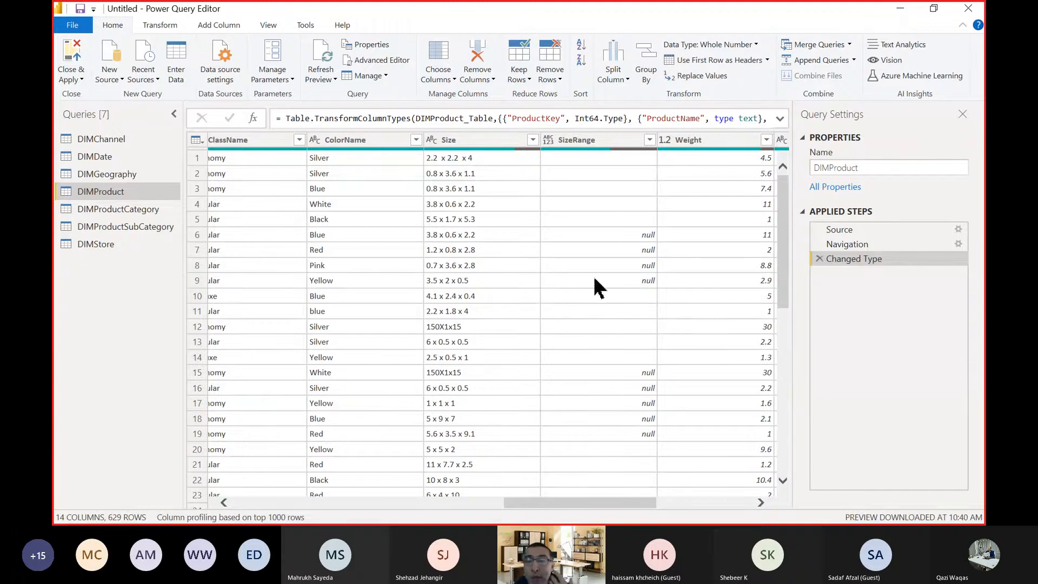
# Examine the distinct values in the Size column of the DIMProduct query without applying a filter.
pyautogui.scroll(-1, 600, 281)
pyautogui.scroll(-3, 595, 271)
pyautogui.scroll(3, 596, 276)
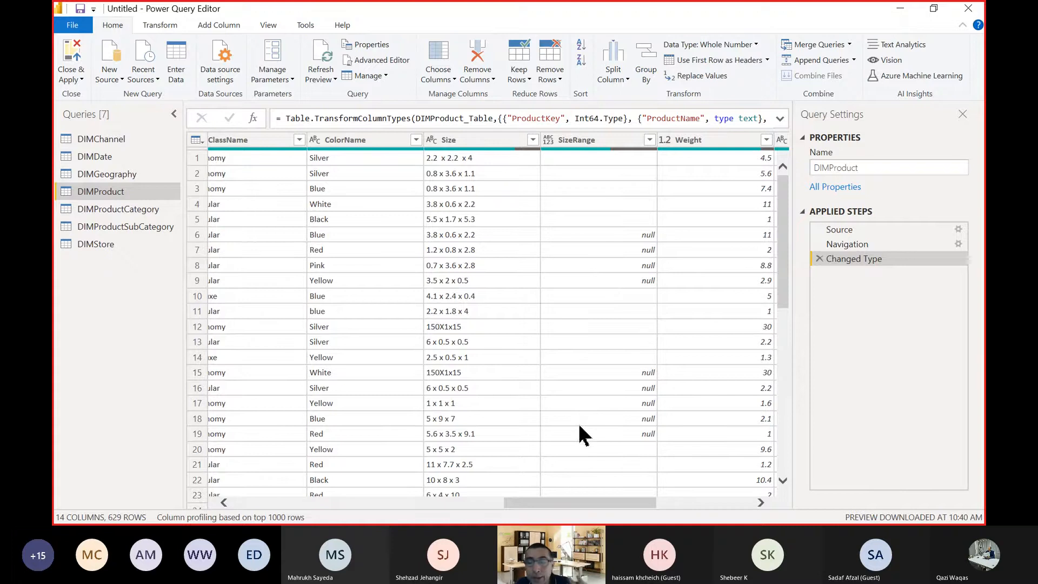
pyautogui.moveTo(583, 502)
pyautogui.mouseDown()
pyautogui.moveTo(732, 506)
pyautogui.moveTo(667, 501)
pyautogui.moveTo(597, 516)
pyautogui.mouseUp()
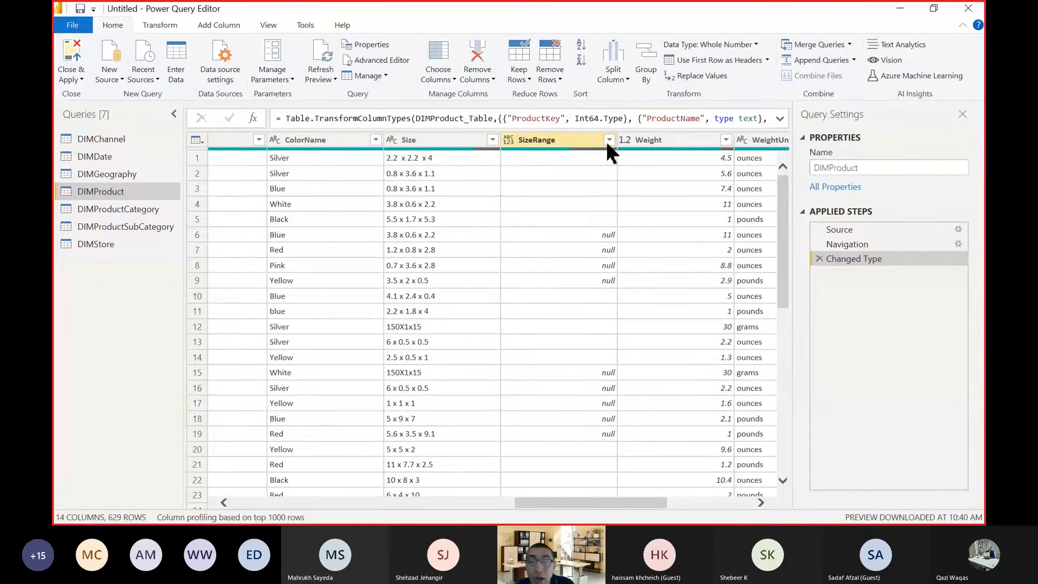
pyautogui.click(492, 140)
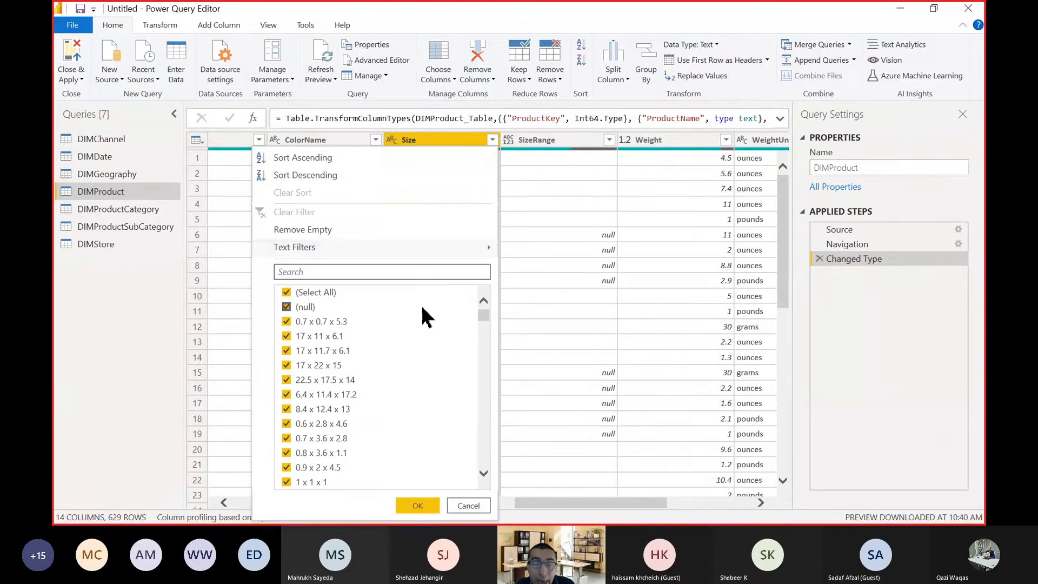
pyautogui.scroll(-15, 427, 318)
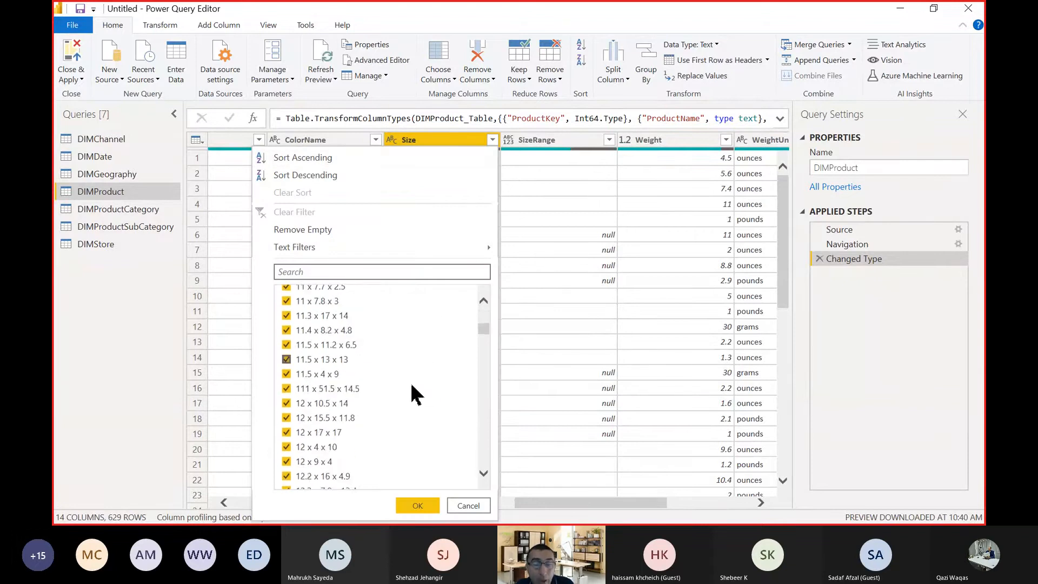
pyautogui.scroll(-5, 412, 397)
pyautogui.click(468, 506)
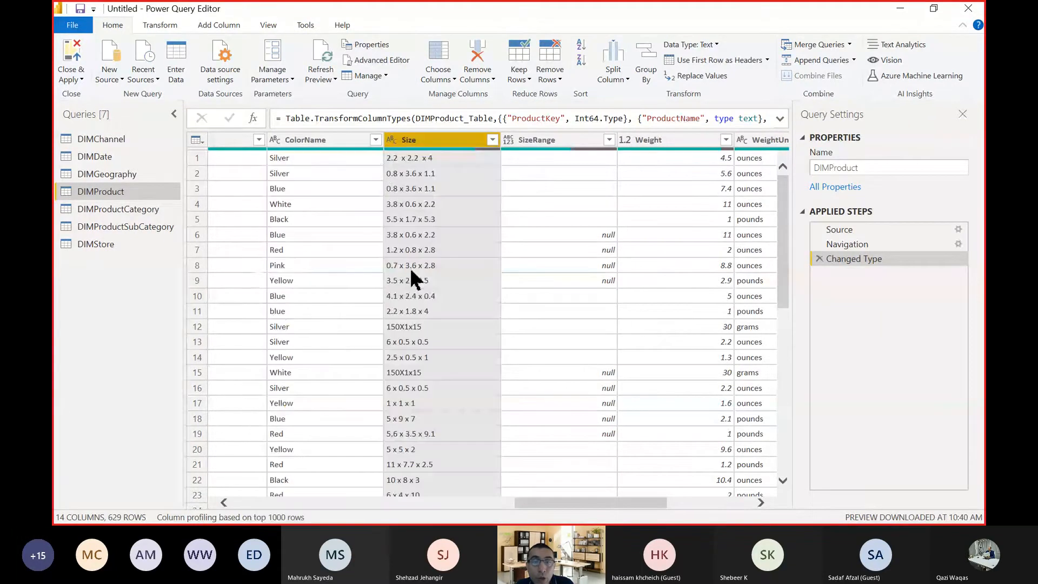
# Review the distinct values of the ColorName and SizeRange columns in DIMProduct without filtering them.
pyautogui.click(375, 139)
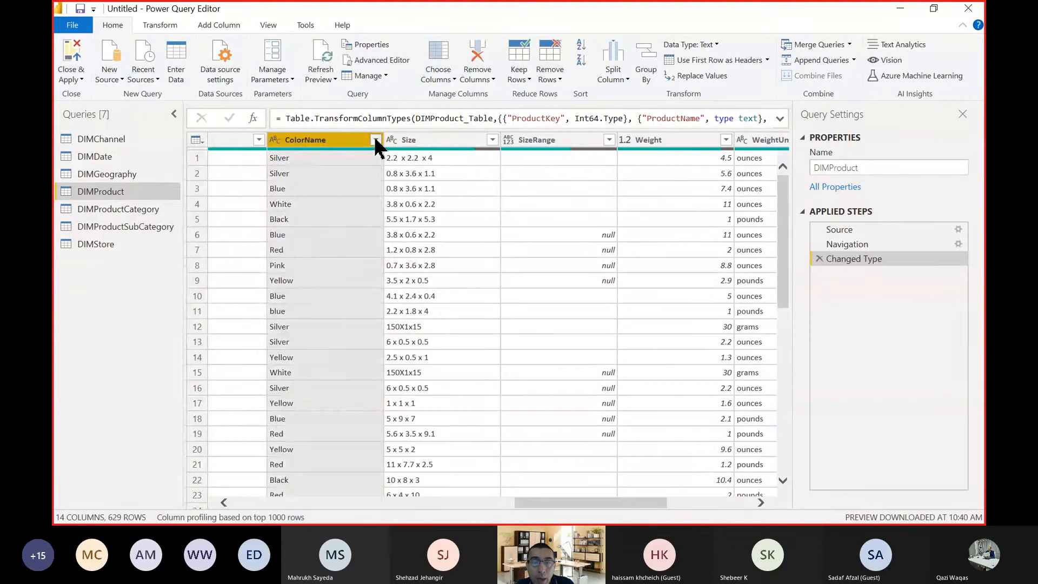
pyautogui.click(376, 139)
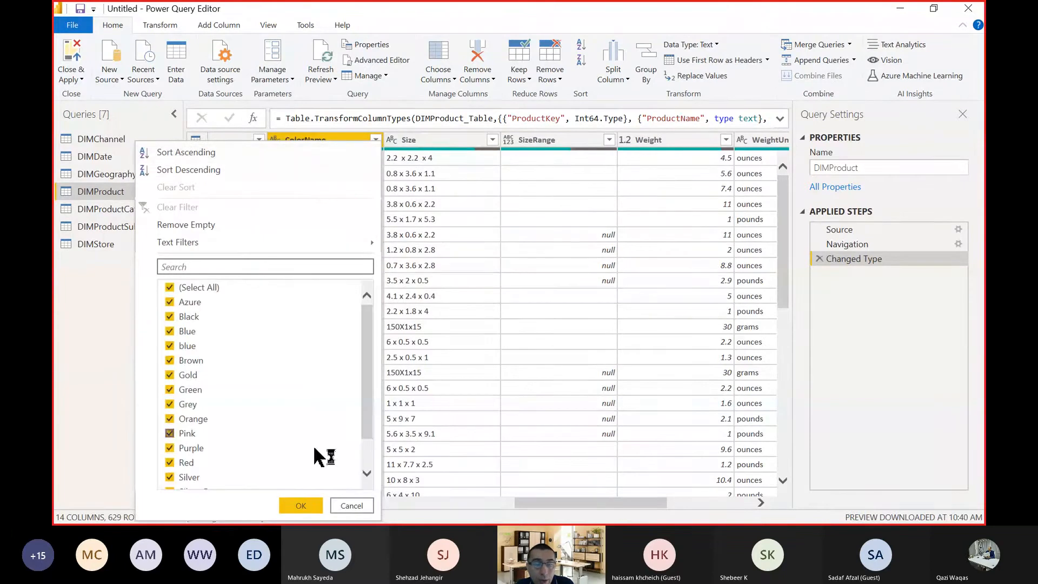
pyautogui.click(348, 503)
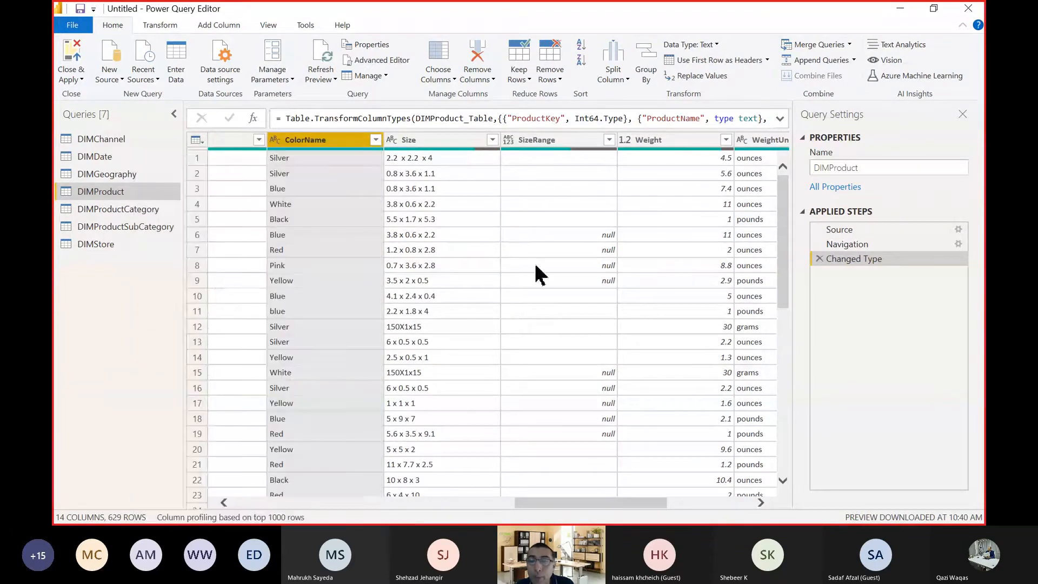
pyautogui.click(595, 159)
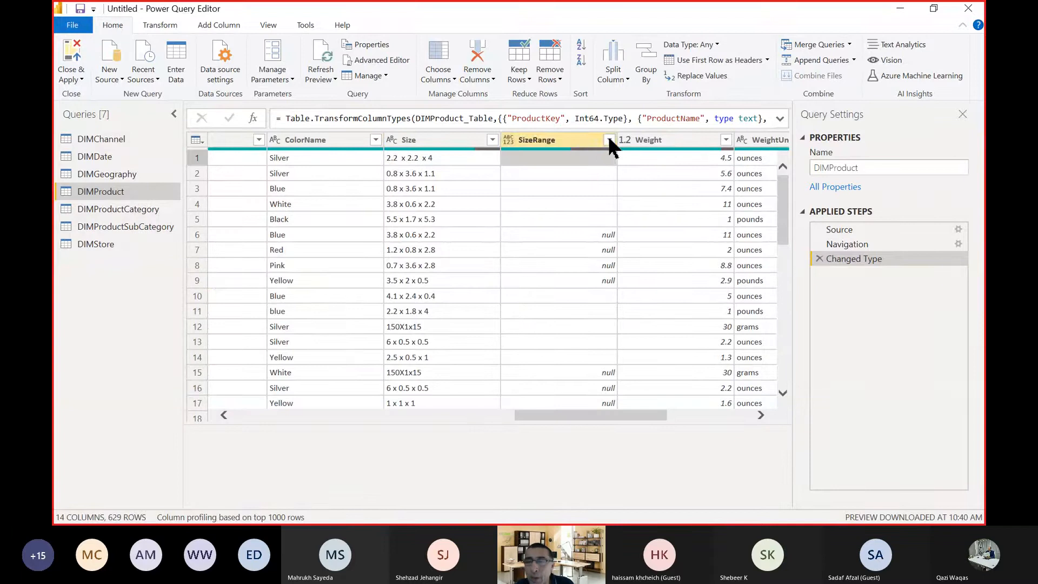
pyautogui.click(609, 140)
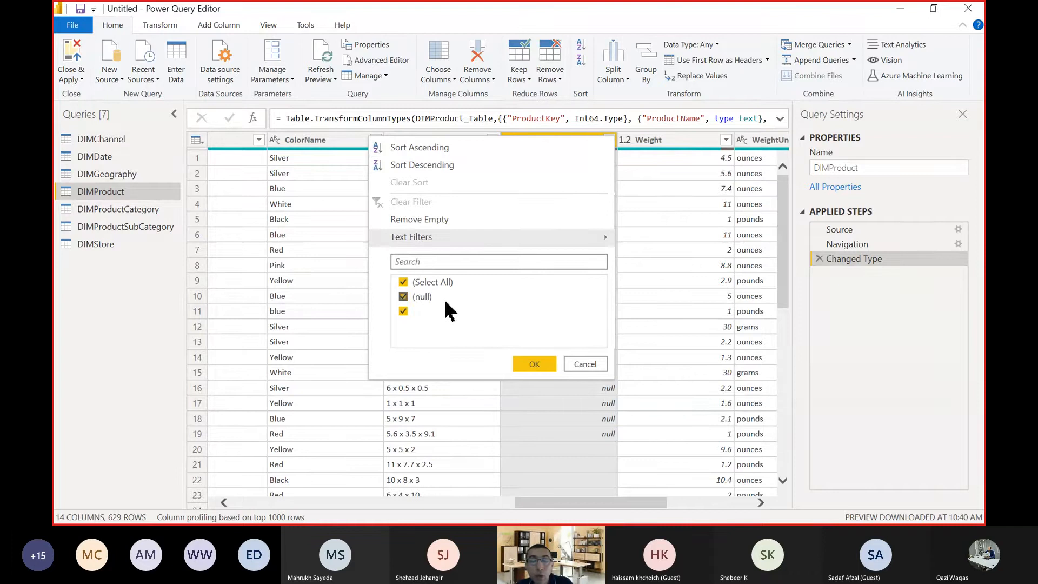
pyautogui.click(584, 364)
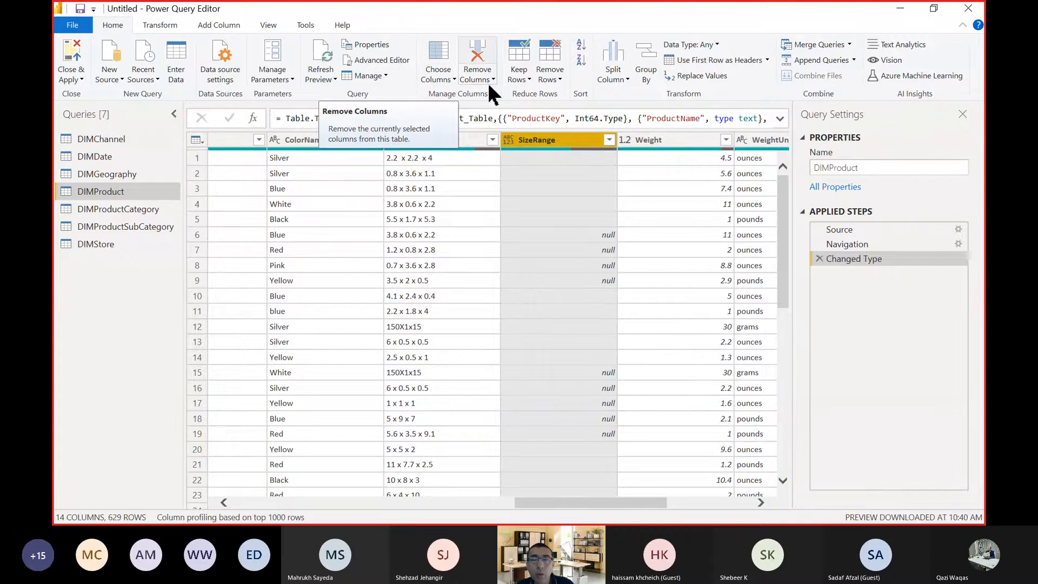
# Remove the SizeRange column from DIMProduct and delete the resulting Removed Columns step.
pyautogui.rightClick(561, 140)
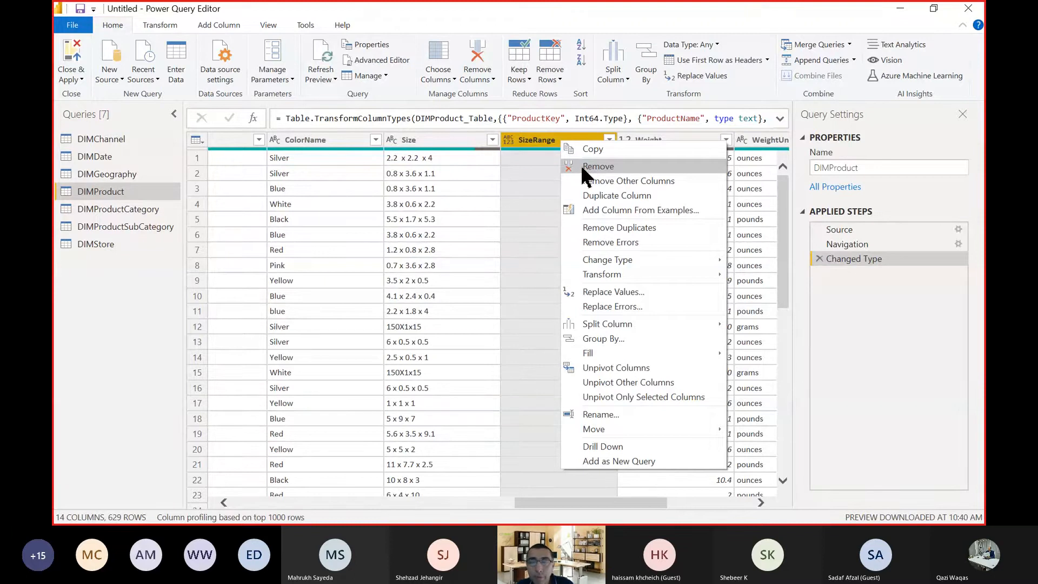
pyautogui.click(582, 167)
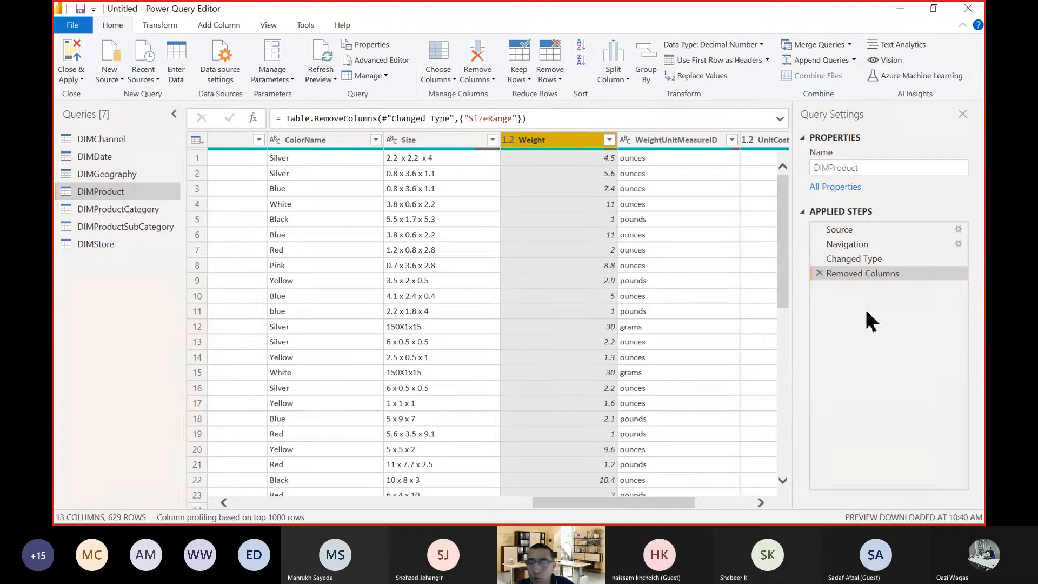
pyautogui.click(818, 274)
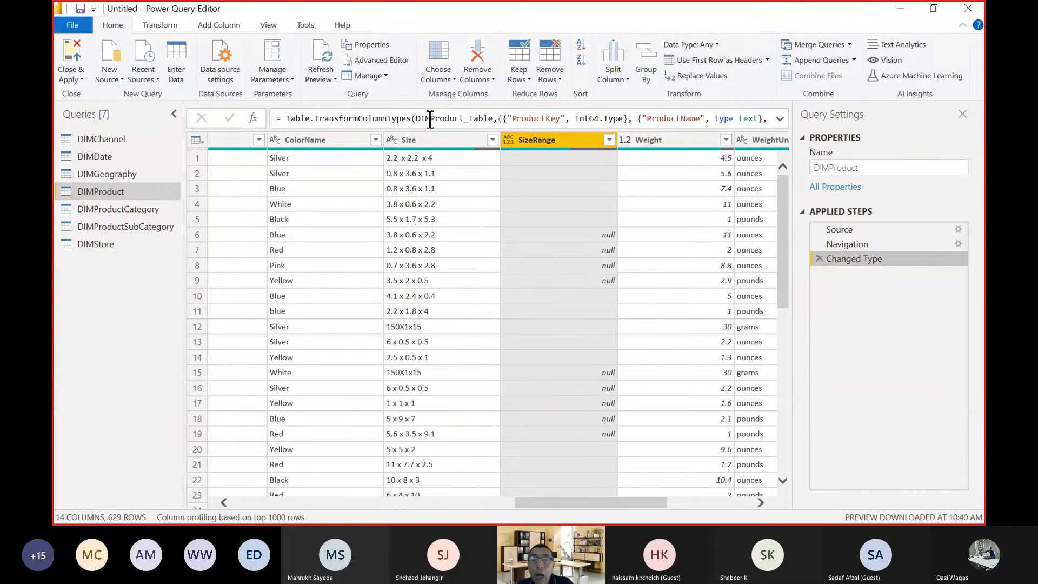
# Use Choose Columns to keep every DIMProduct column except SizeRange.
pyautogui.click(439, 59)
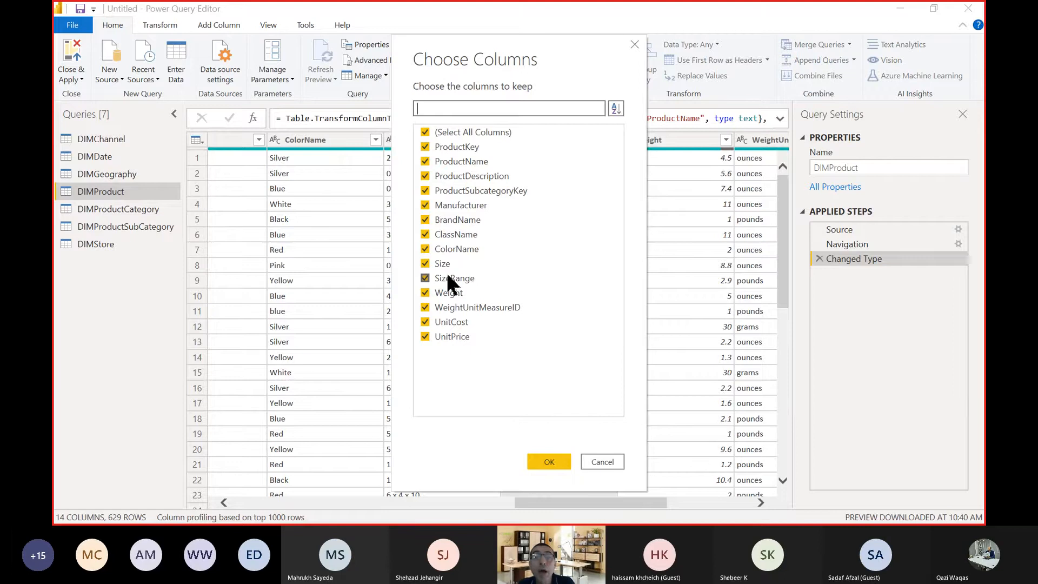
pyautogui.click(446, 285)
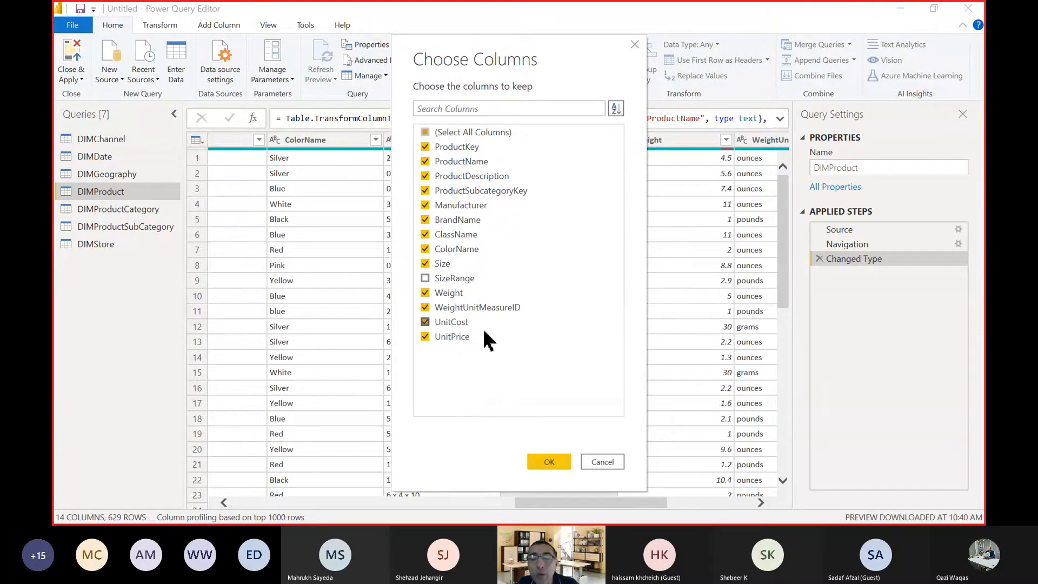
pyautogui.click(548, 462)
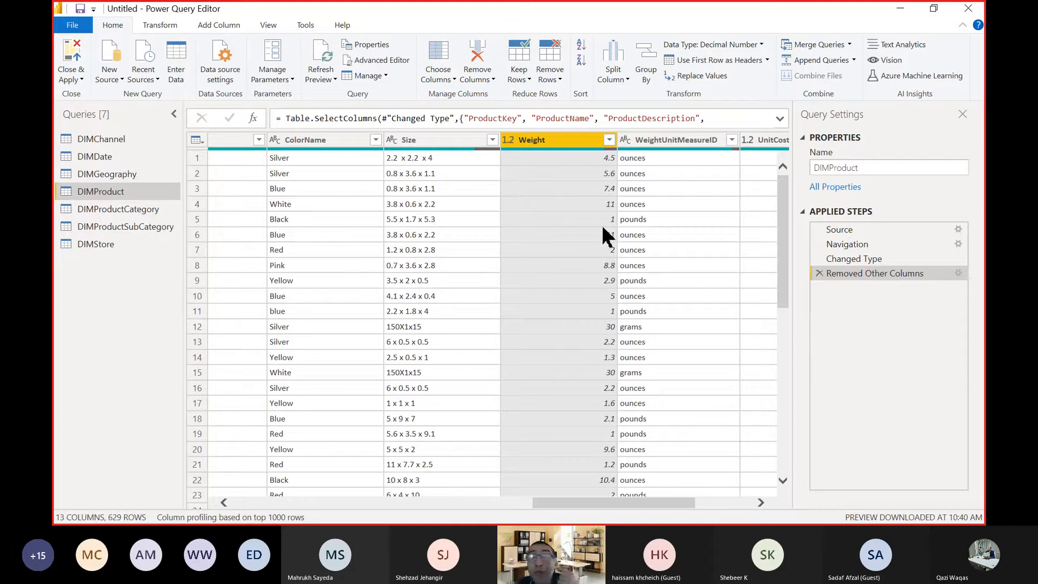
pyautogui.rightClick(552, 140)
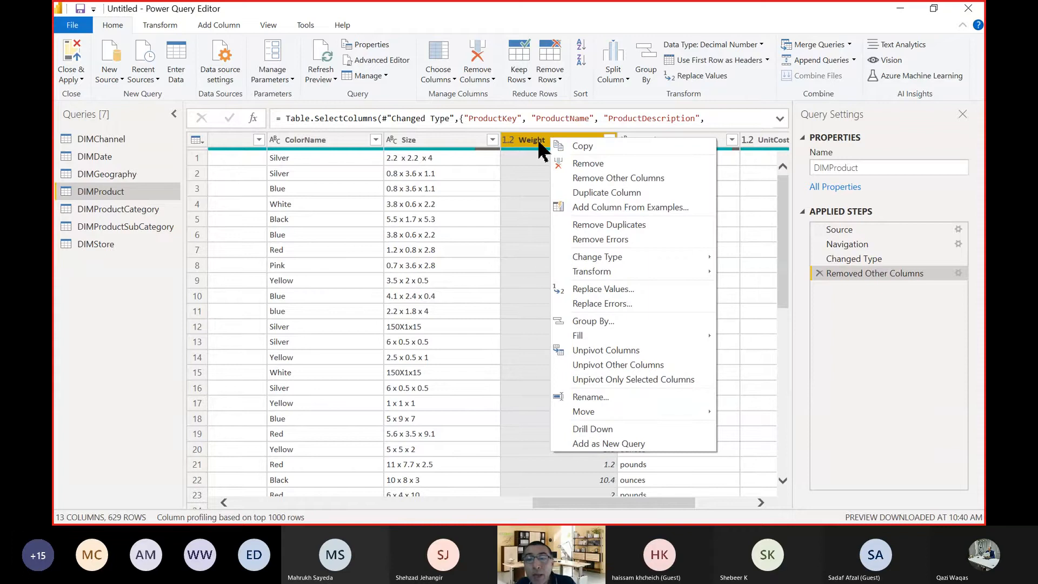
pyautogui.click(539, 142)
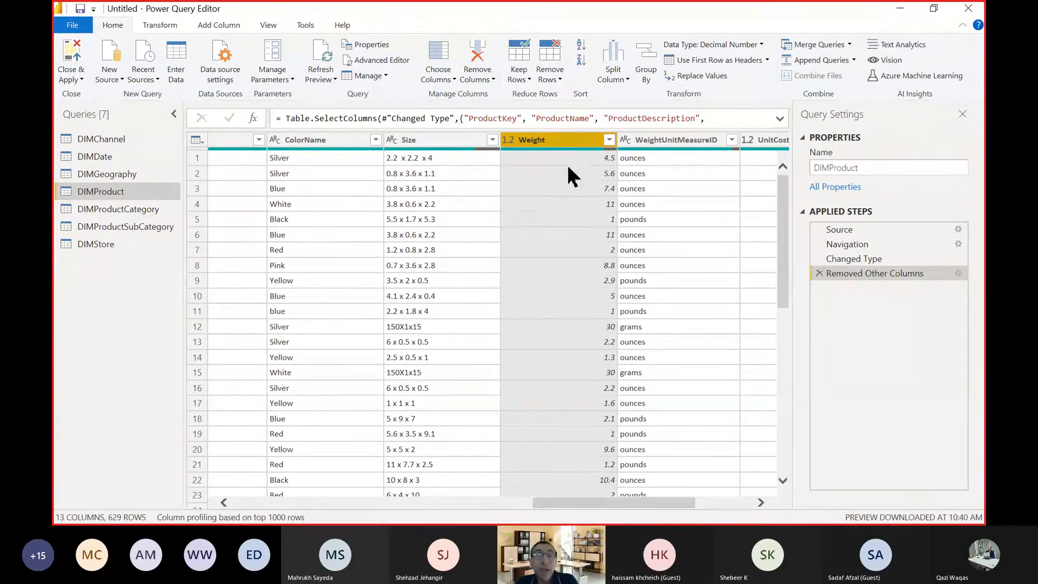
pyautogui.rightClick(563, 139)
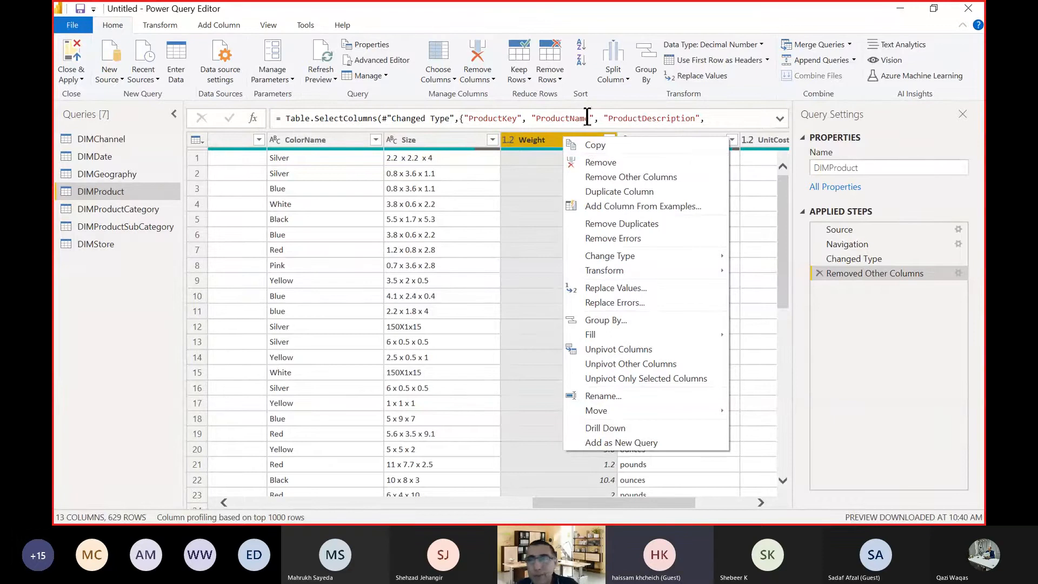
pyautogui.click(563, 25)
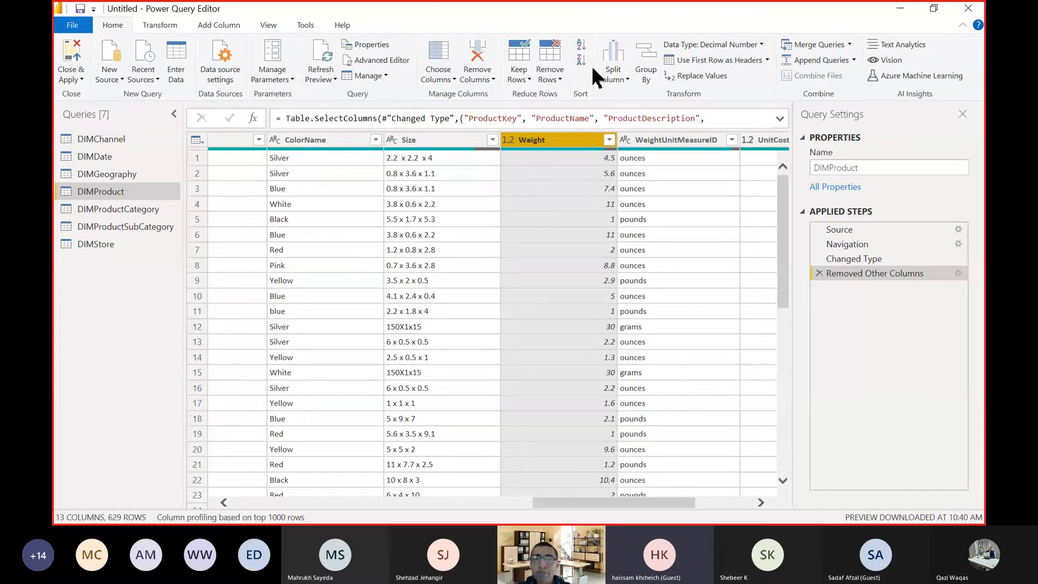
# In Choose Columns, try excluding Manufacturer, then clear all columns and select only ProductKey, ProductDescription, ClassName and SizeRange.
pyautogui.click(437, 56)
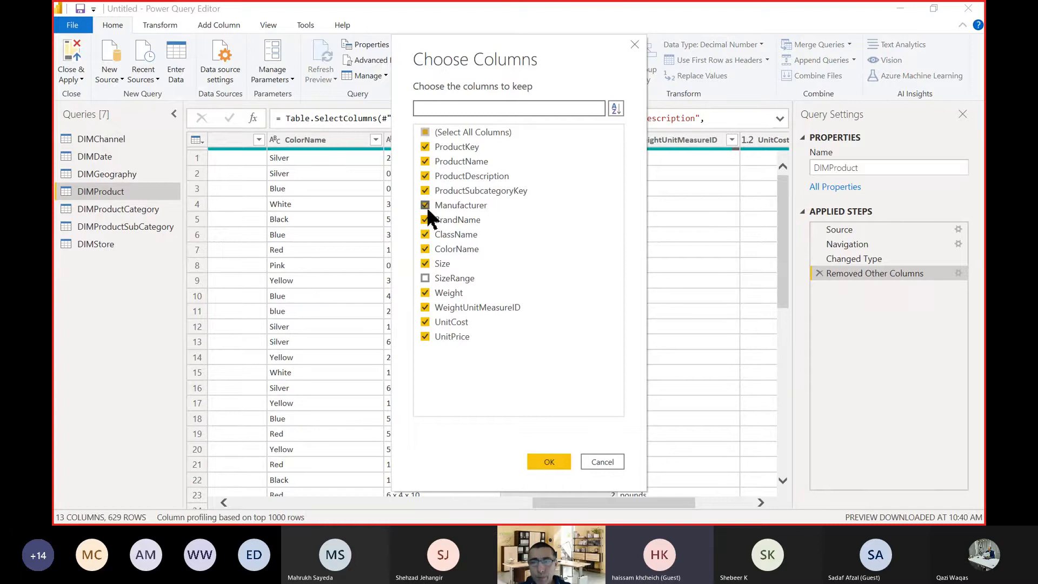
pyautogui.click(427, 208)
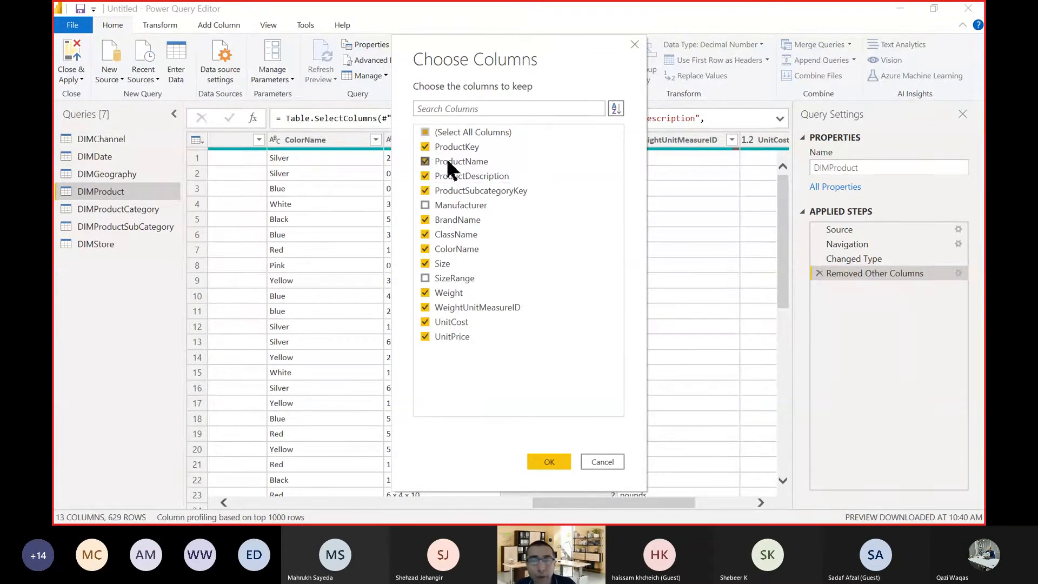
pyautogui.click(426, 133)
pyautogui.click(427, 136)
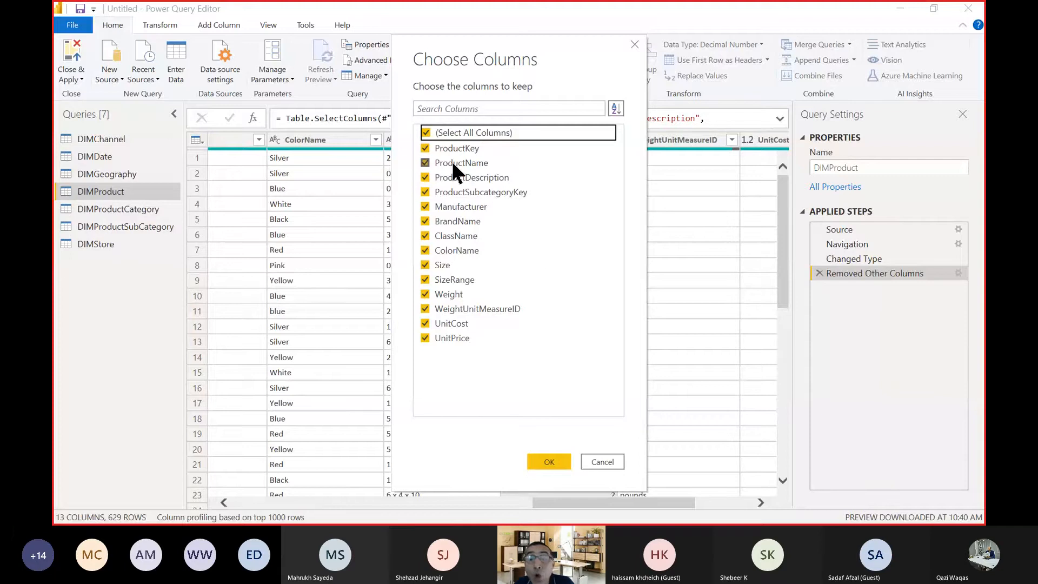
pyautogui.click(426, 133)
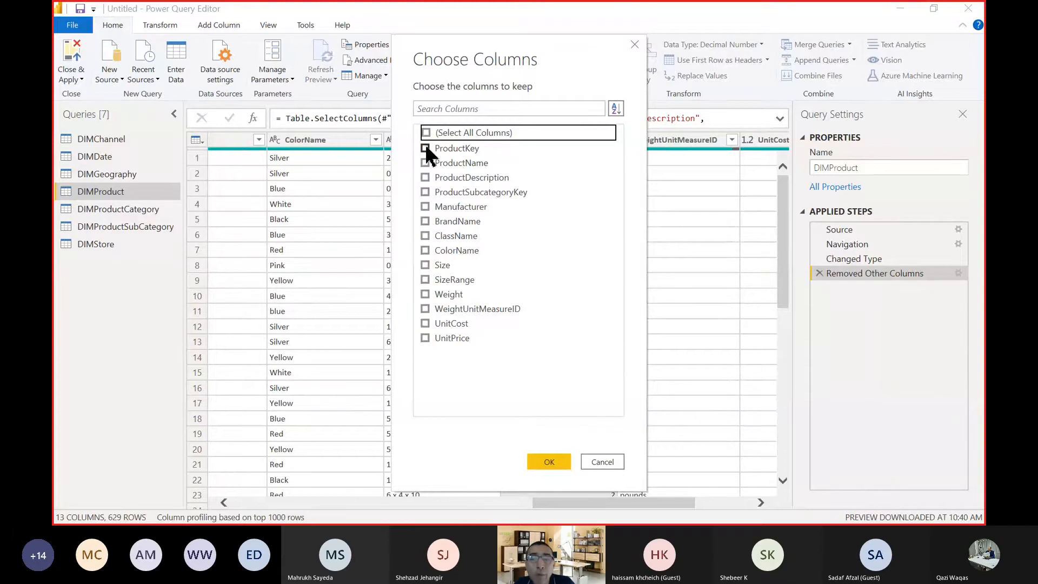
pyautogui.click(425, 147)
pyautogui.click(426, 178)
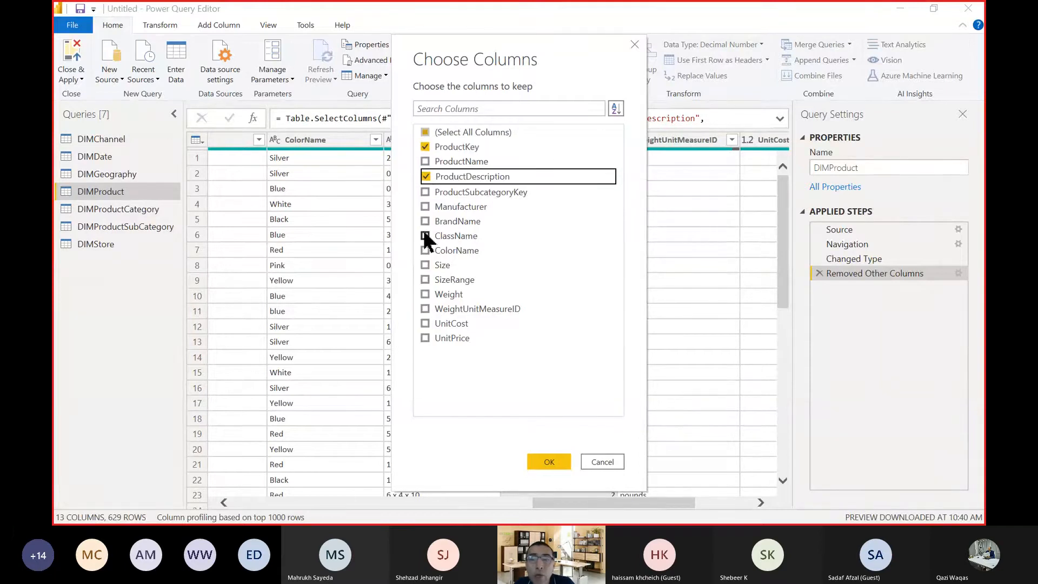
pyautogui.click(425, 235)
pyautogui.click(425, 279)
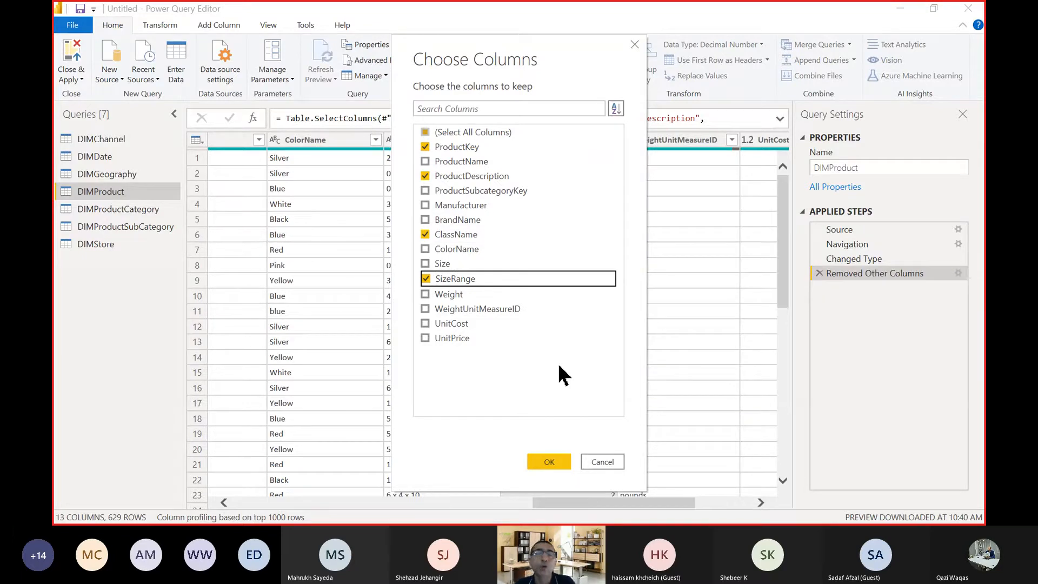
# Try reselecting all columns with and without SizeRange, and discard the column selection changes.
pyautogui.click(426, 133)
pyautogui.click(426, 133)
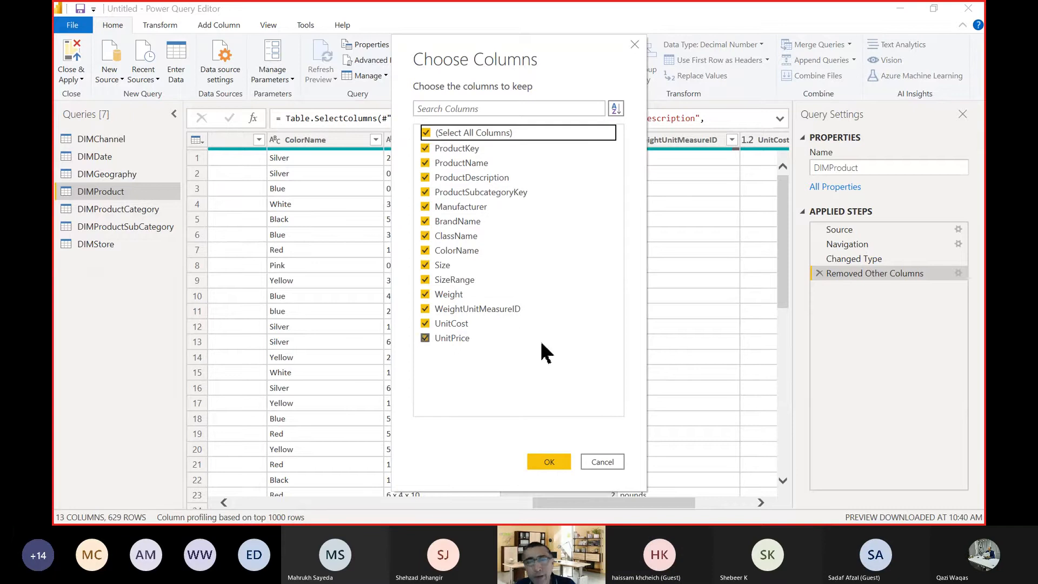
pyautogui.click(426, 278)
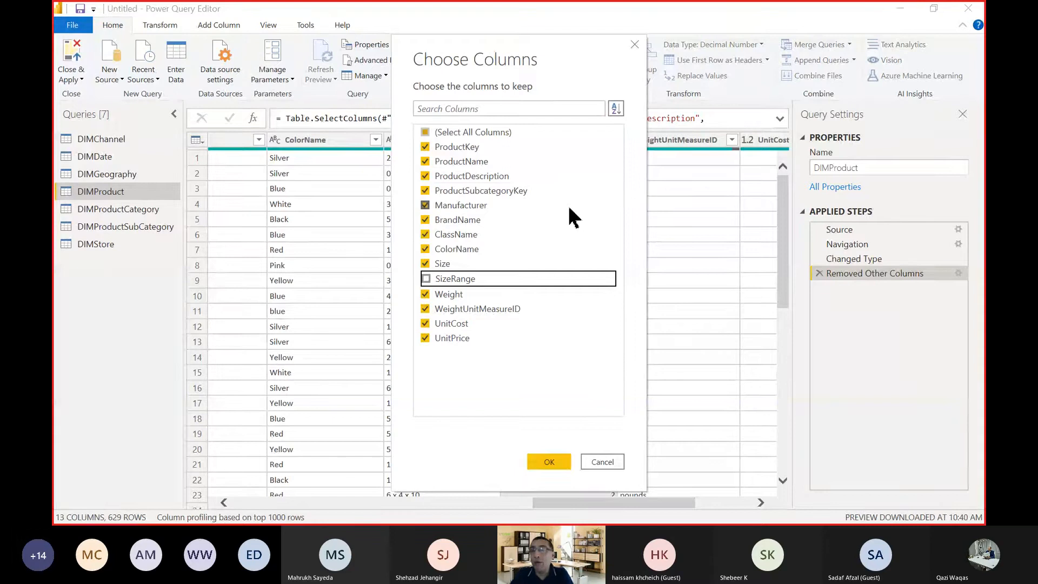
pyautogui.click(479, 132)
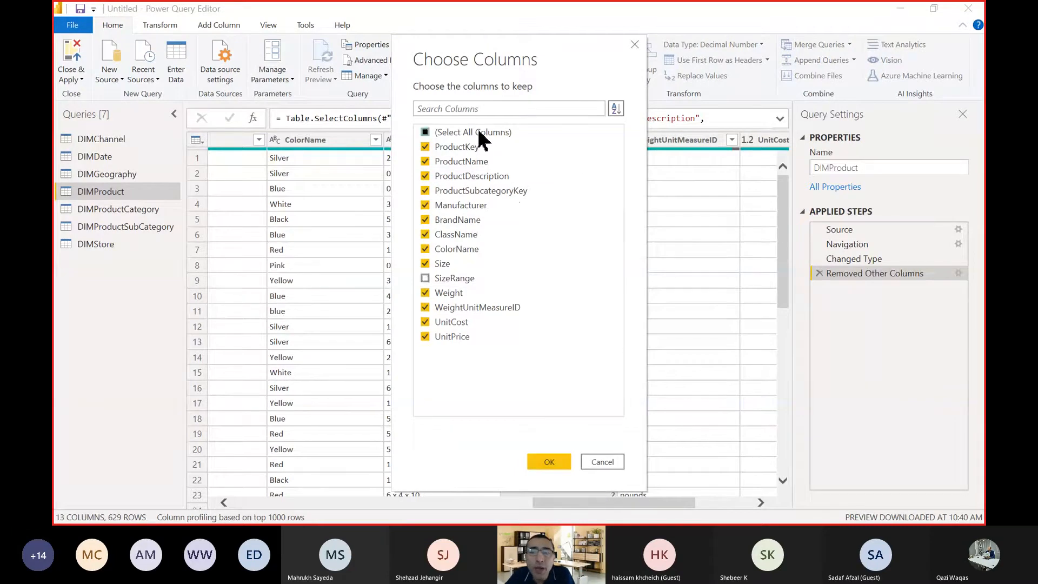
pyautogui.click(478, 132)
pyautogui.click(478, 132)
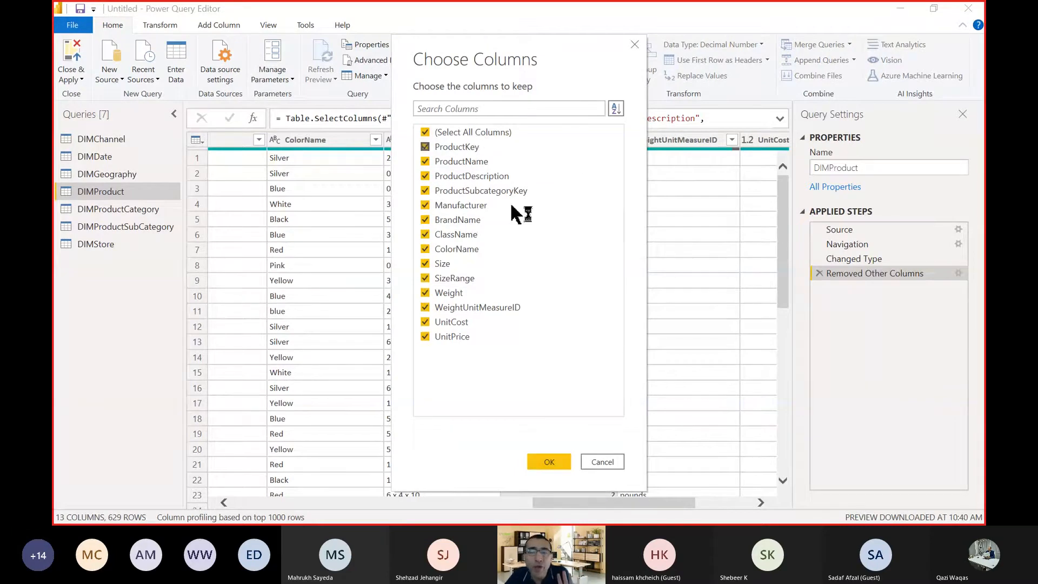
pyautogui.click(603, 463)
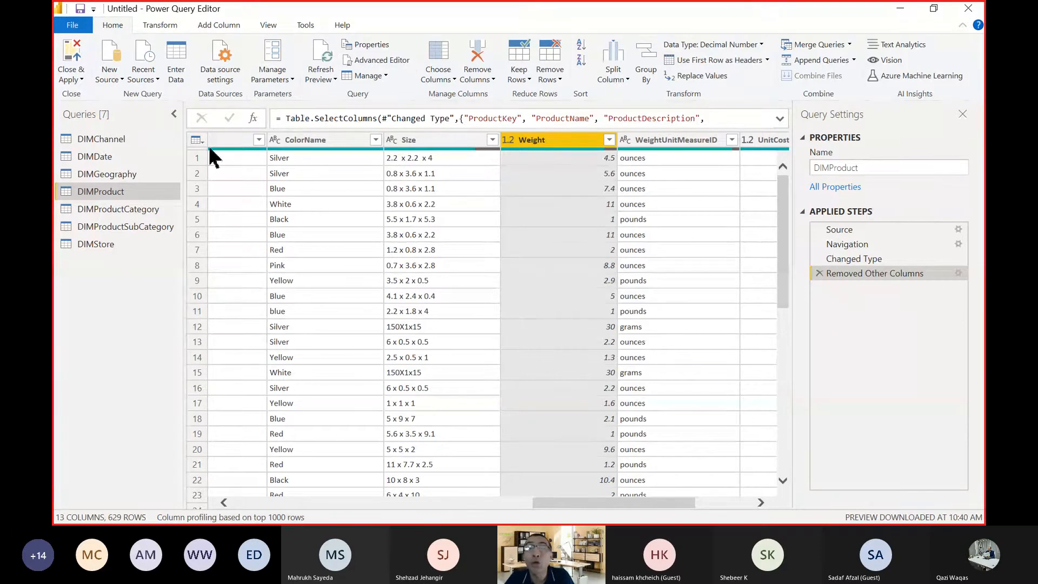
# Reopen Choose Columns for DIMProduct, include SizeRange and exclude it again.
pyautogui.click(438, 60)
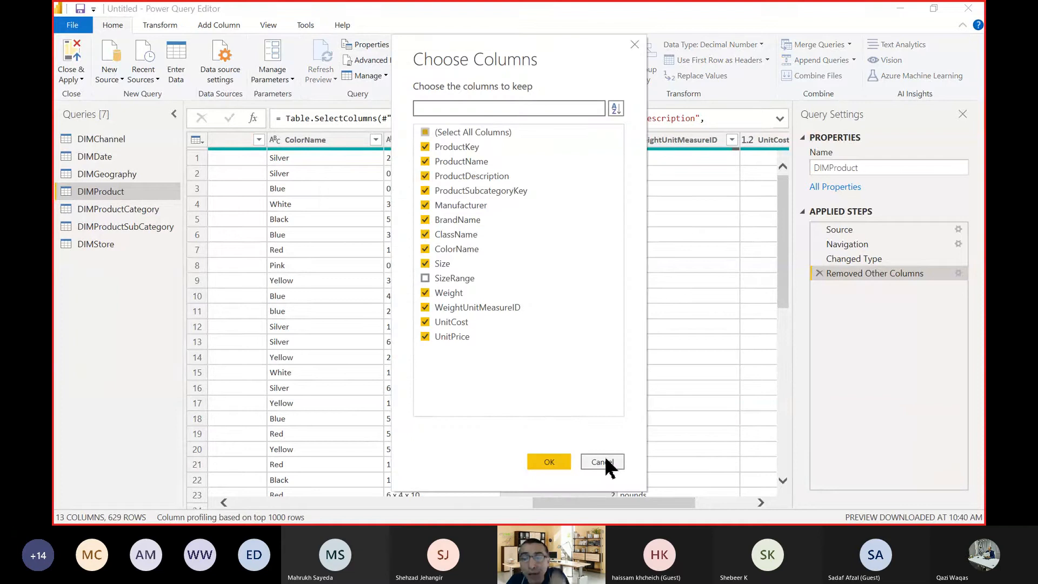
pyautogui.click(608, 462)
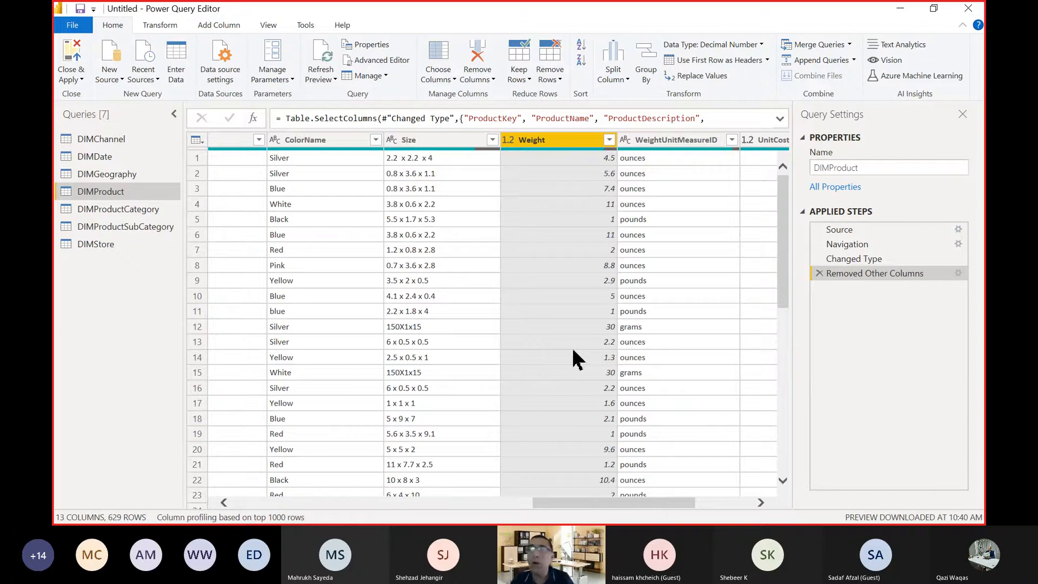
pyautogui.click(441, 62)
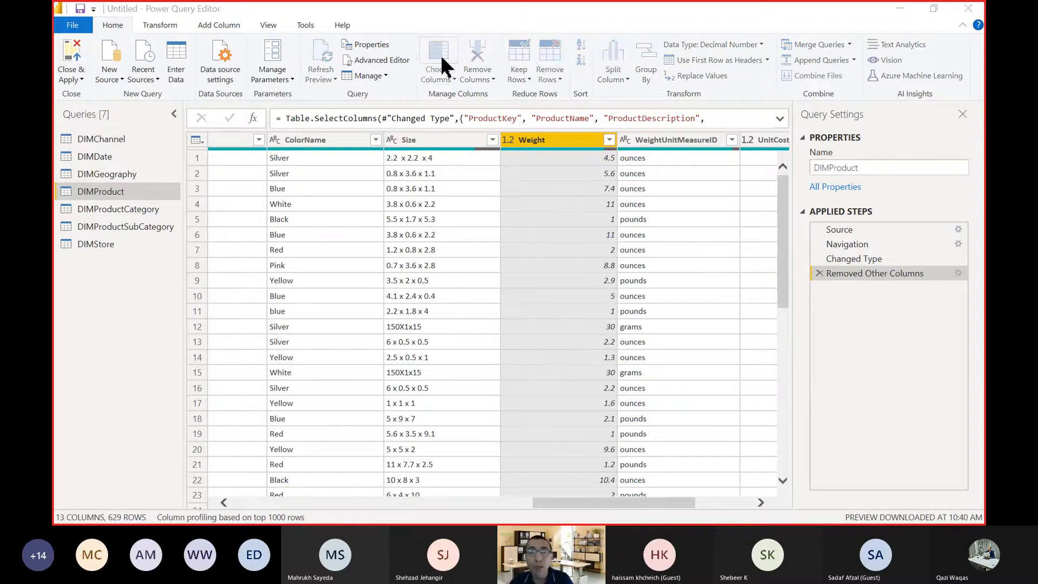
pyautogui.click(426, 279)
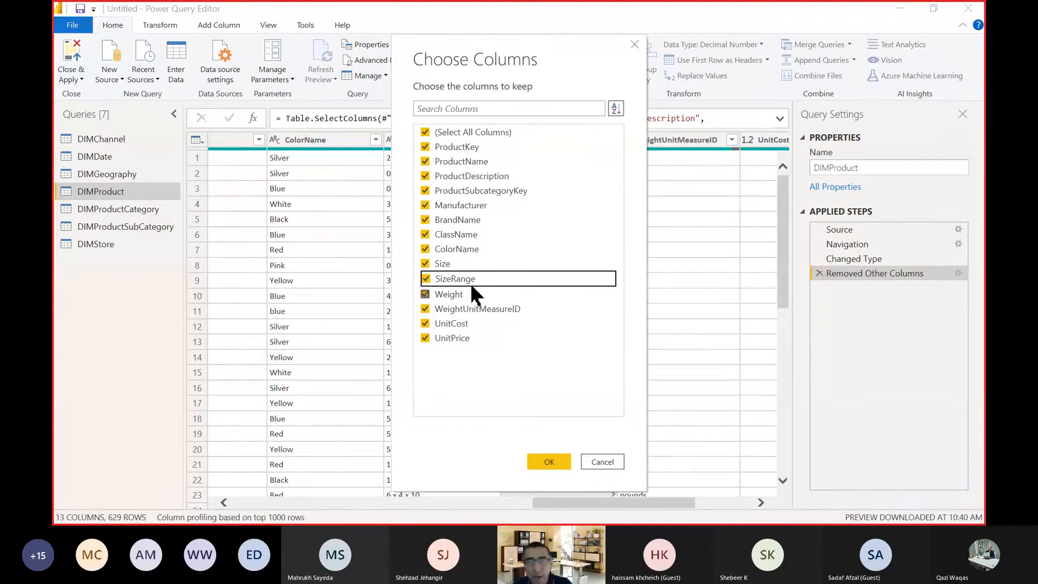
pyautogui.click(426, 278)
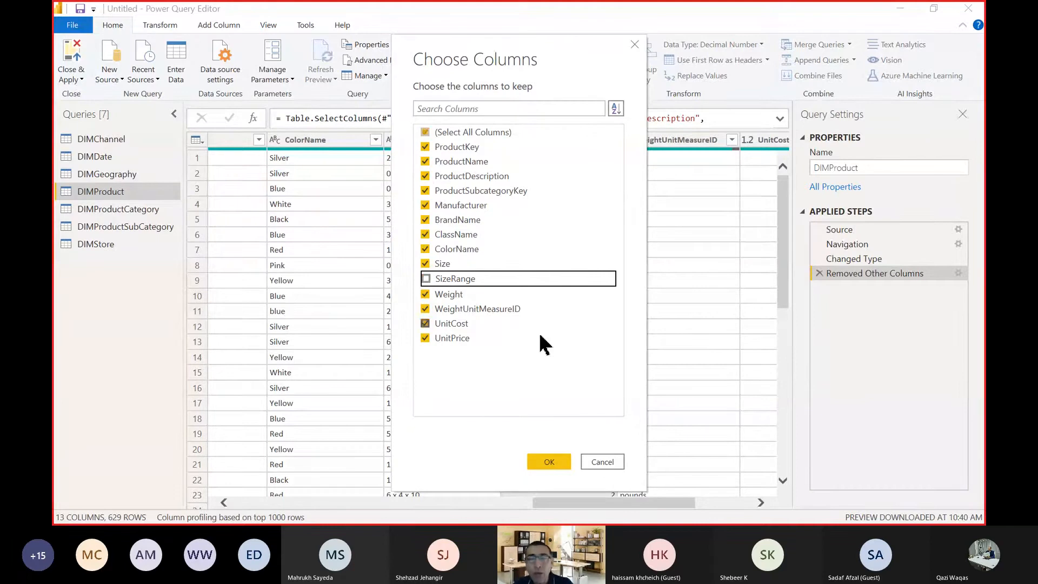
pyautogui.click(547, 461)
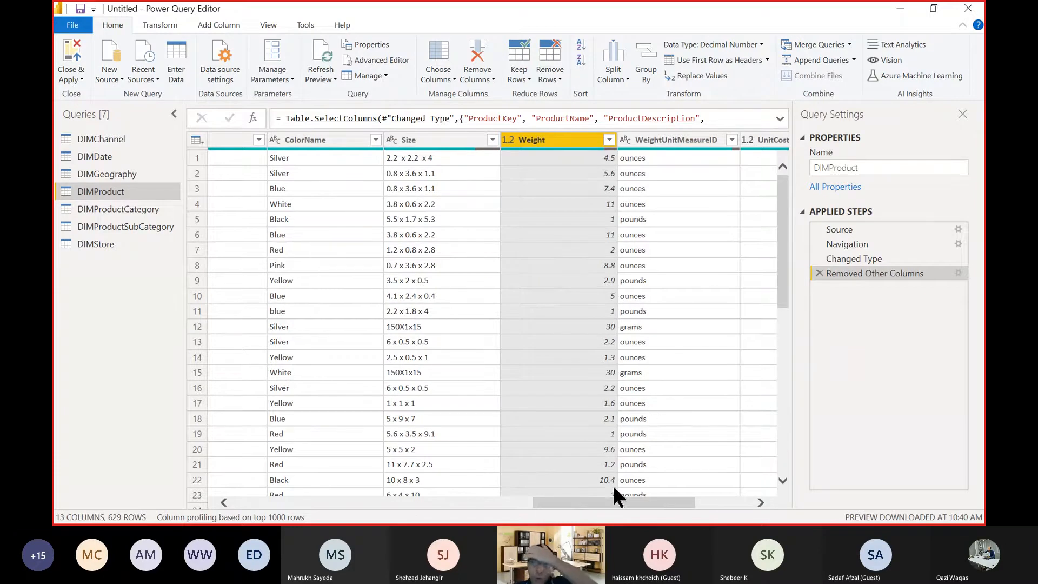
# Check DIMProduct's remaining columns, open the DIMStore query and bring ManagerFirstName and ManagerLastName into view.
pyautogui.moveTo(539, 502); pyautogui.dragTo(596, 502)
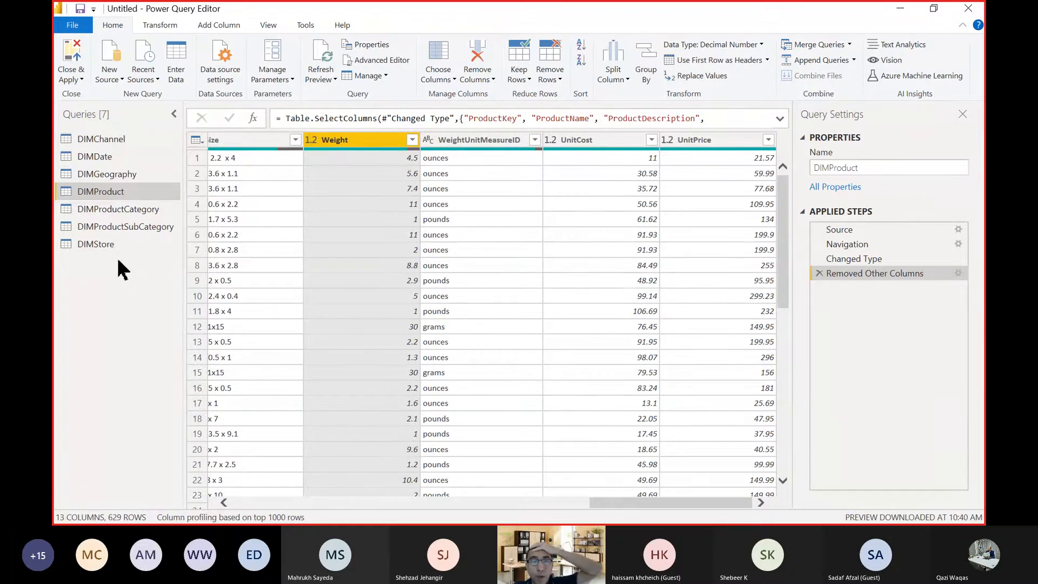
pyautogui.click(105, 245)
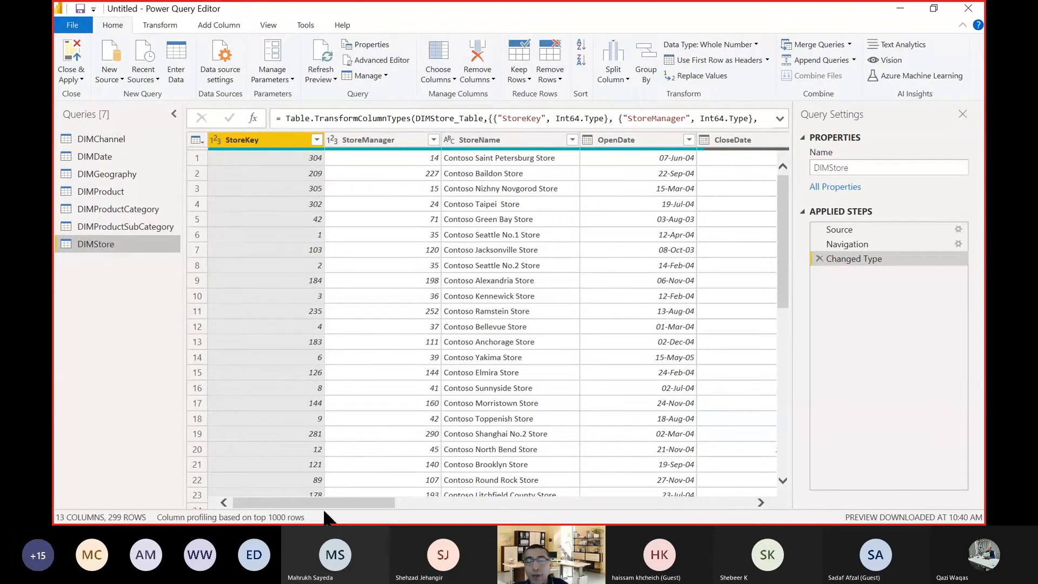
pyautogui.moveTo(338, 504); pyautogui.dragTo(720, 504)
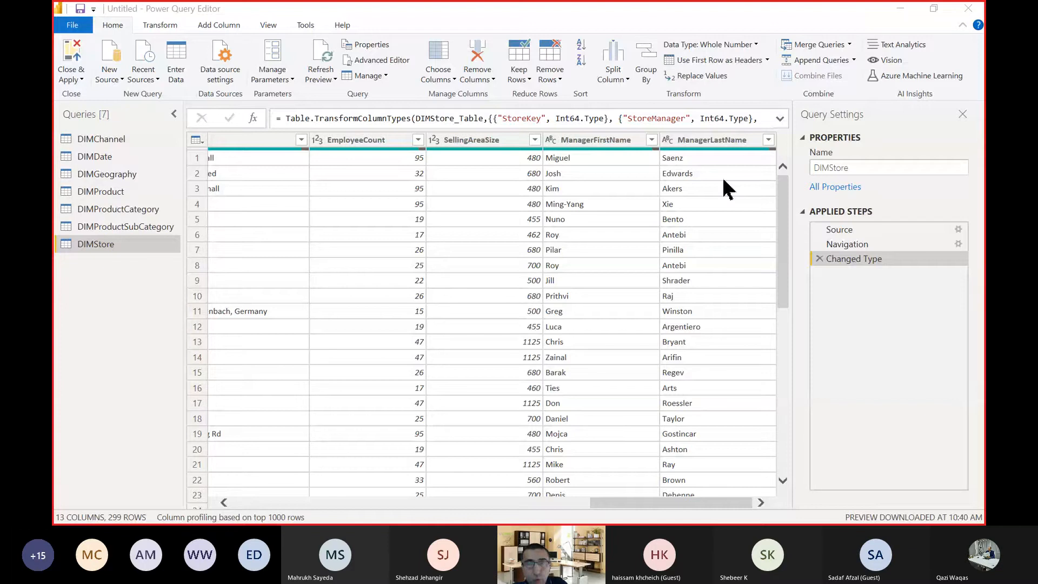
# Switch to Excel, open the recent Contoso Lookup Tables workbook from the PBI_Activities folder and display the manager name columns on the DIM Store sheet.
pyautogui.hotkey('alt', 'Tab')
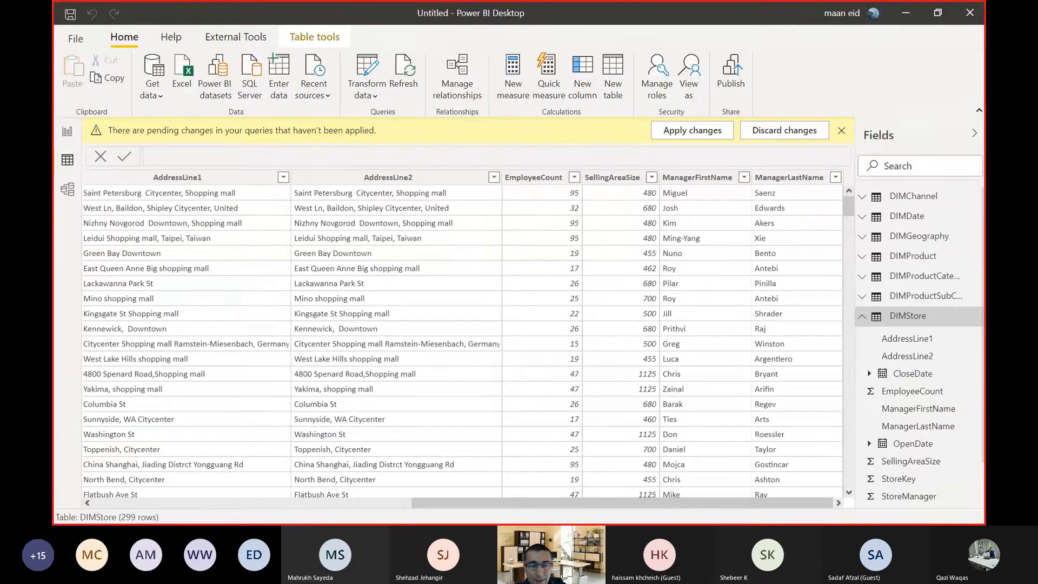
pyautogui.click(65, 514)
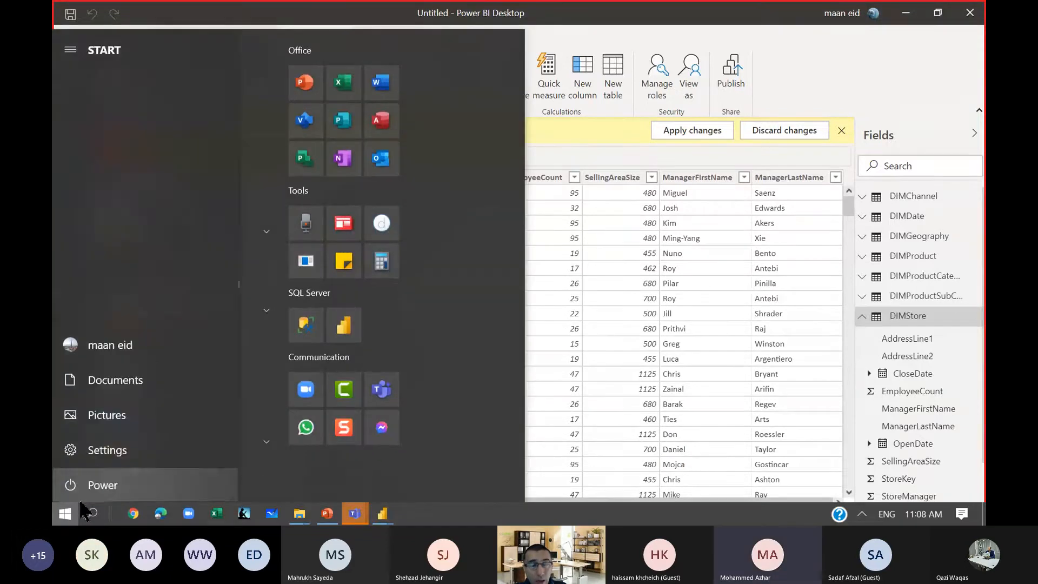
pyautogui.click(337, 85)
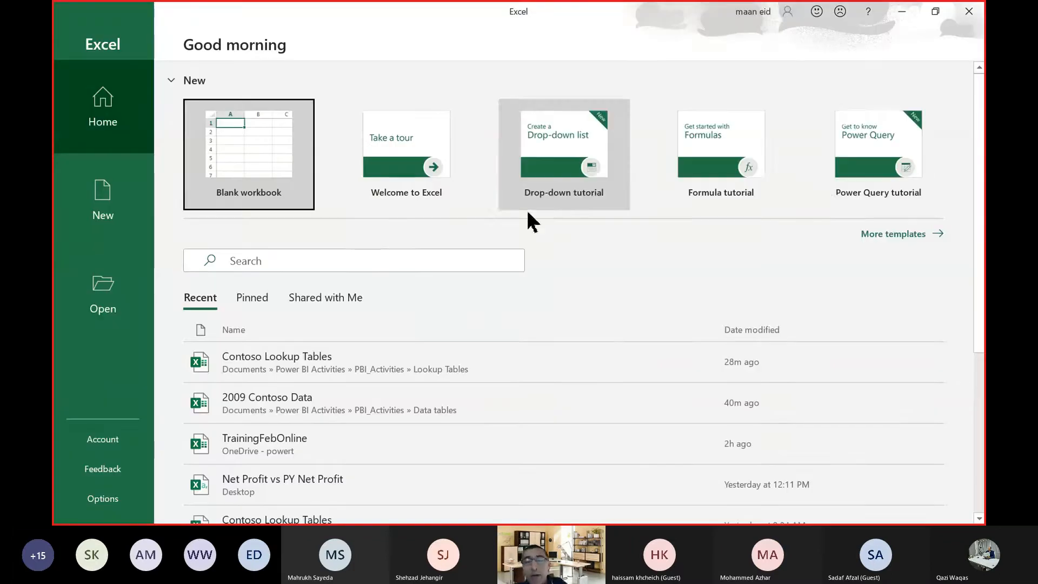
pyautogui.scroll(-1, 378, 217)
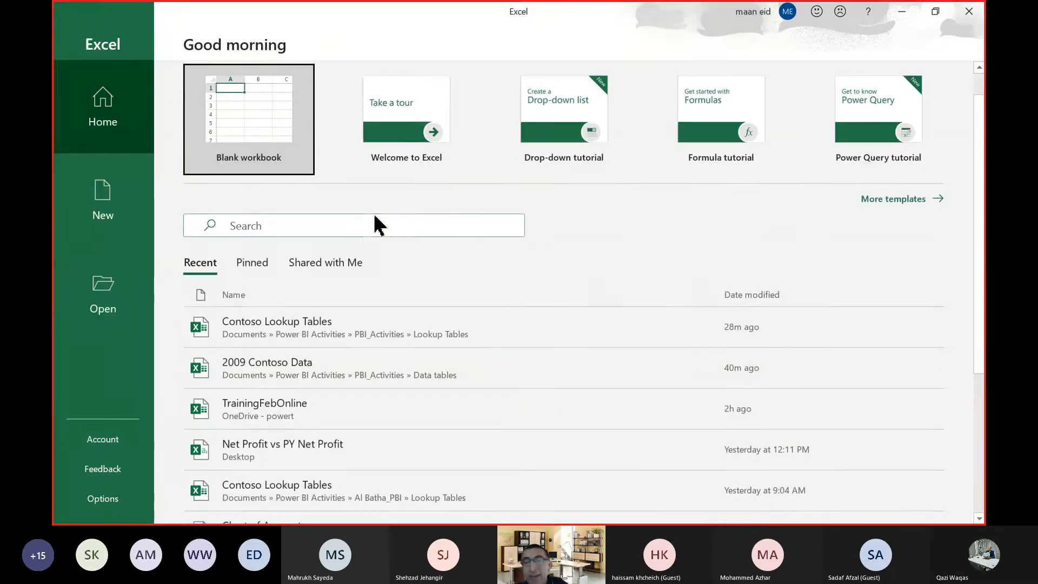
pyautogui.click(318, 326)
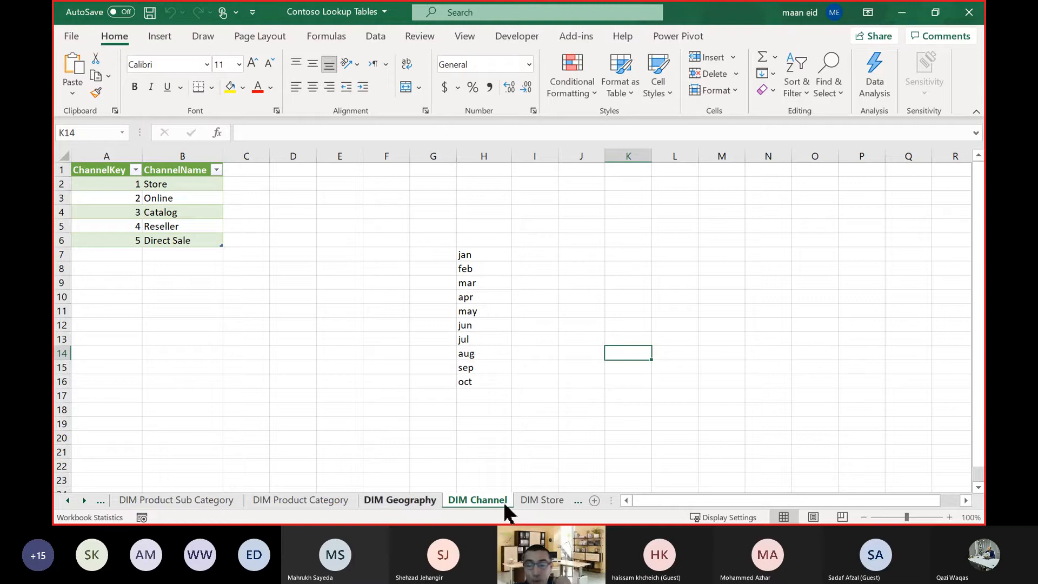
pyautogui.click(537, 501)
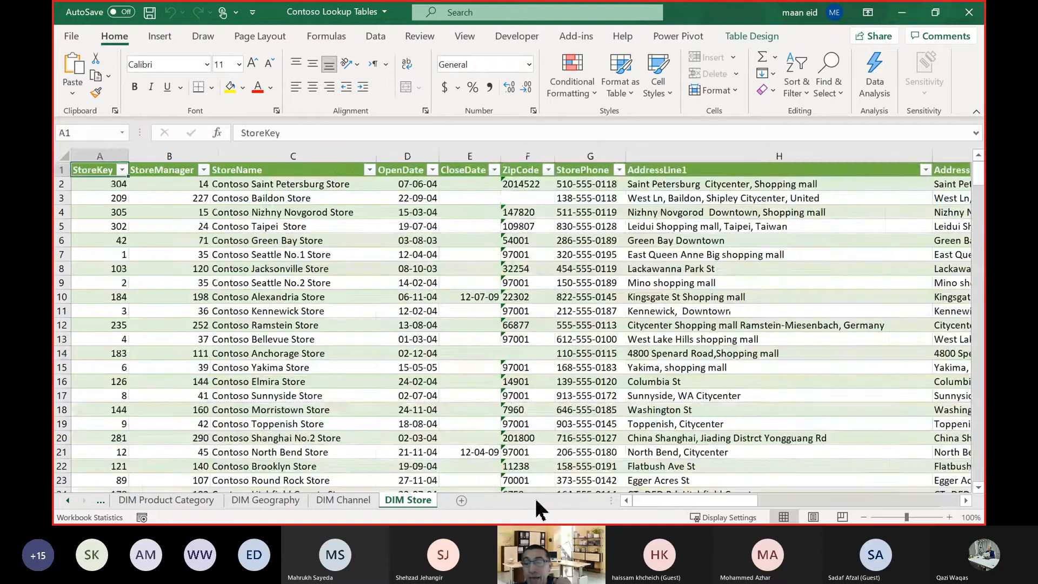
pyautogui.moveTo(670, 501); pyautogui.dragTo(922, 501)
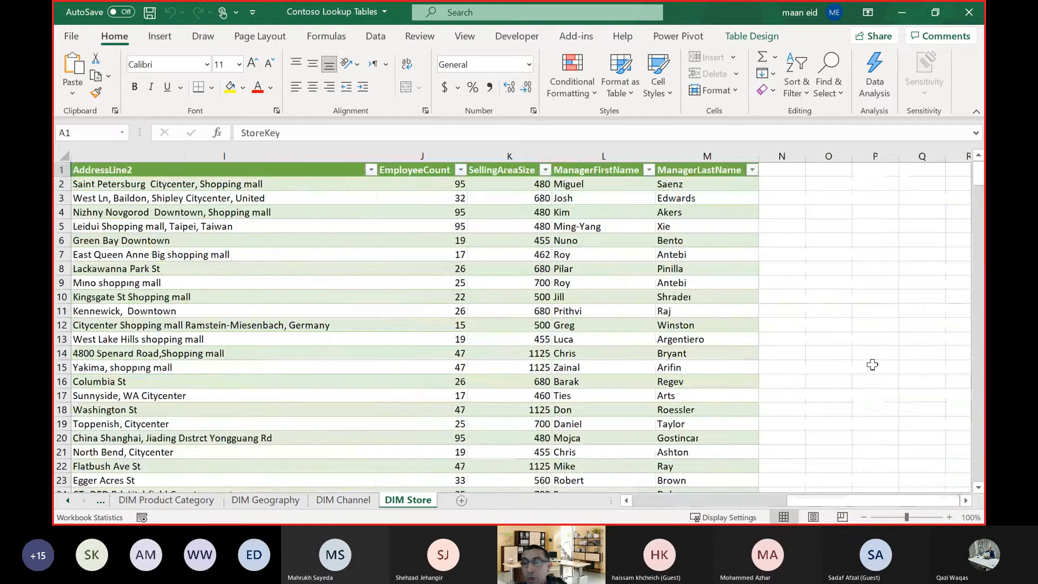
pyautogui.click(873, 269)
pyautogui.click(778, 187)
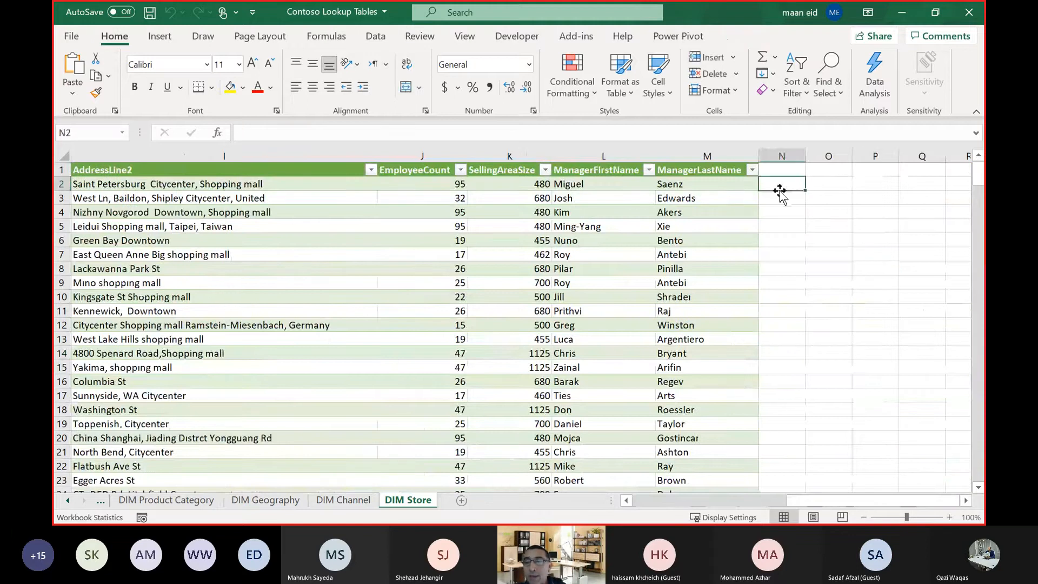
pyautogui.click(586, 183)
pyautogui.click(688, 183)
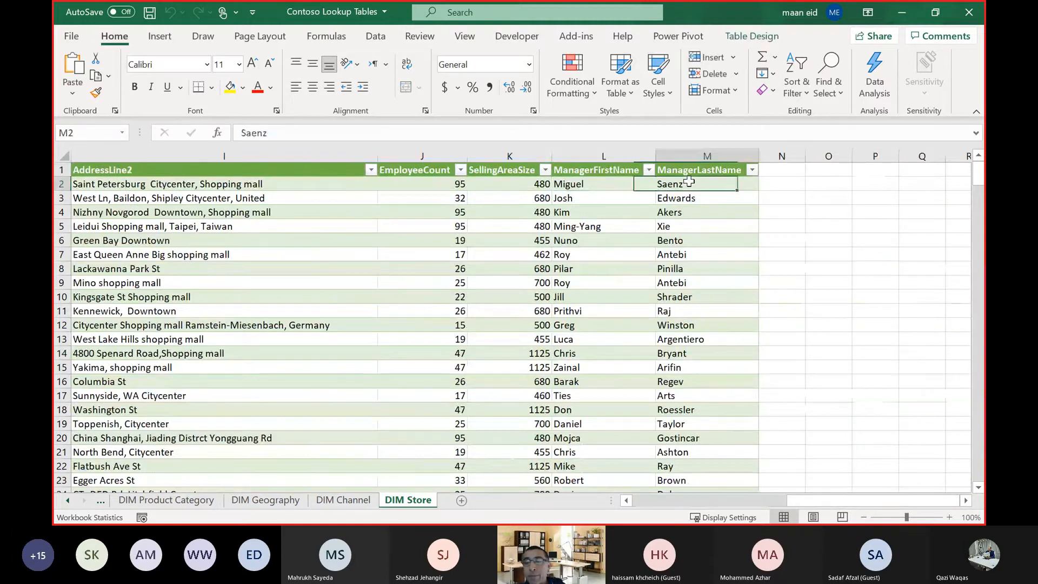
pyautogui.click(773, 185)
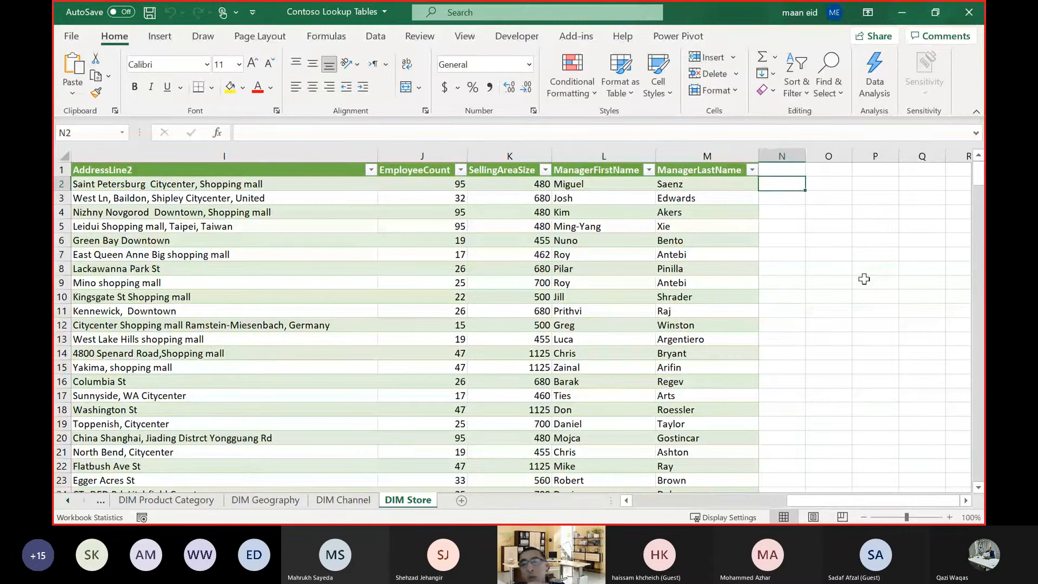
pyautogui.write('=')
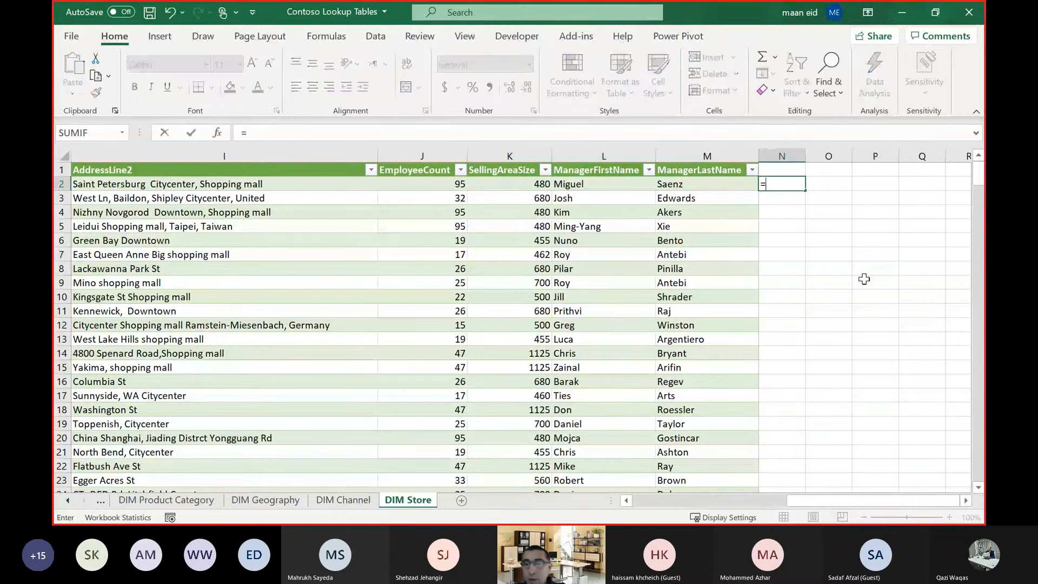
pyautogui.click(598, 182)
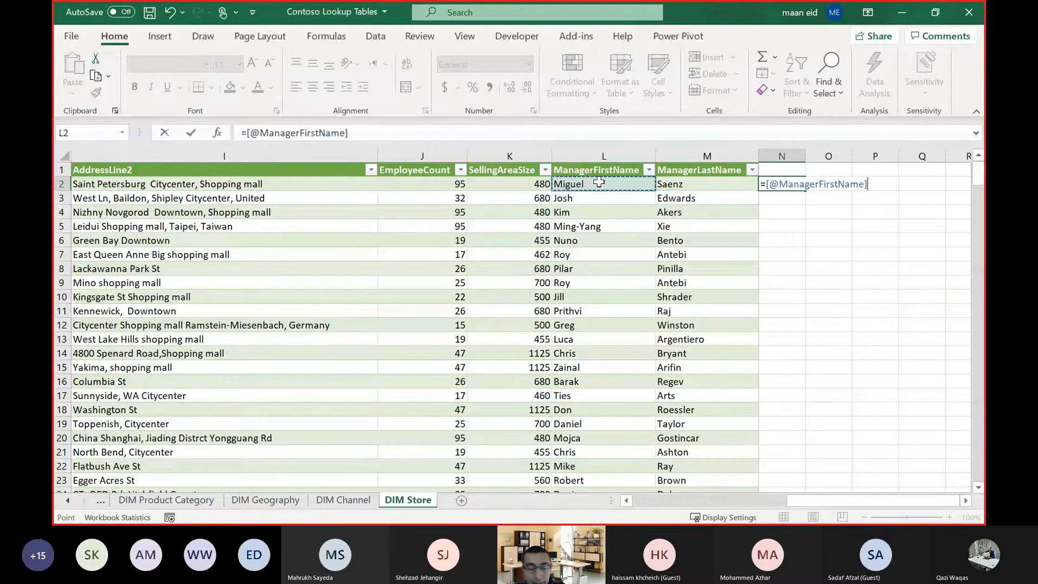
pyautogui.write('&')
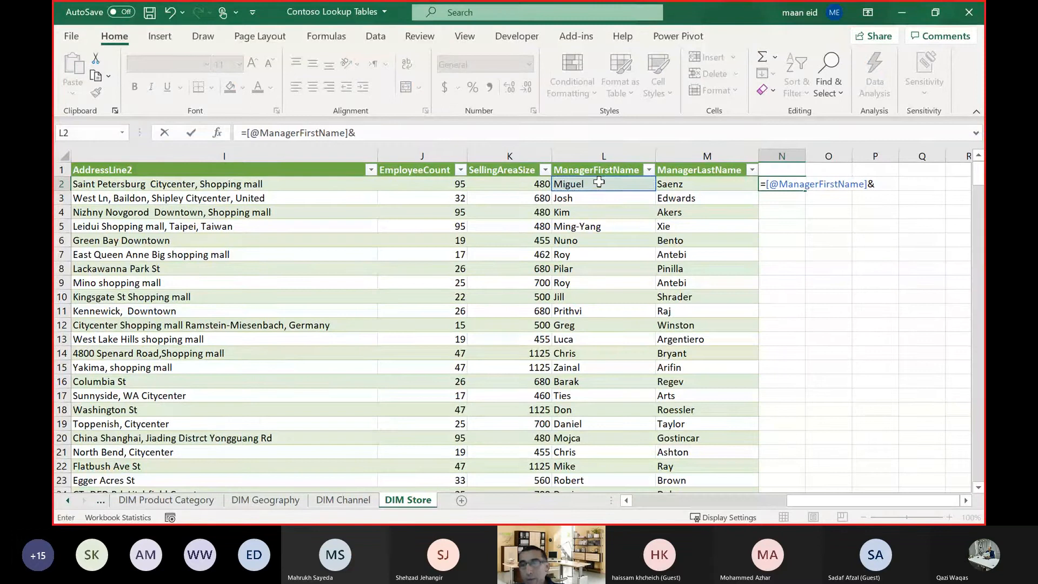
pyautogui.click(709, 186)
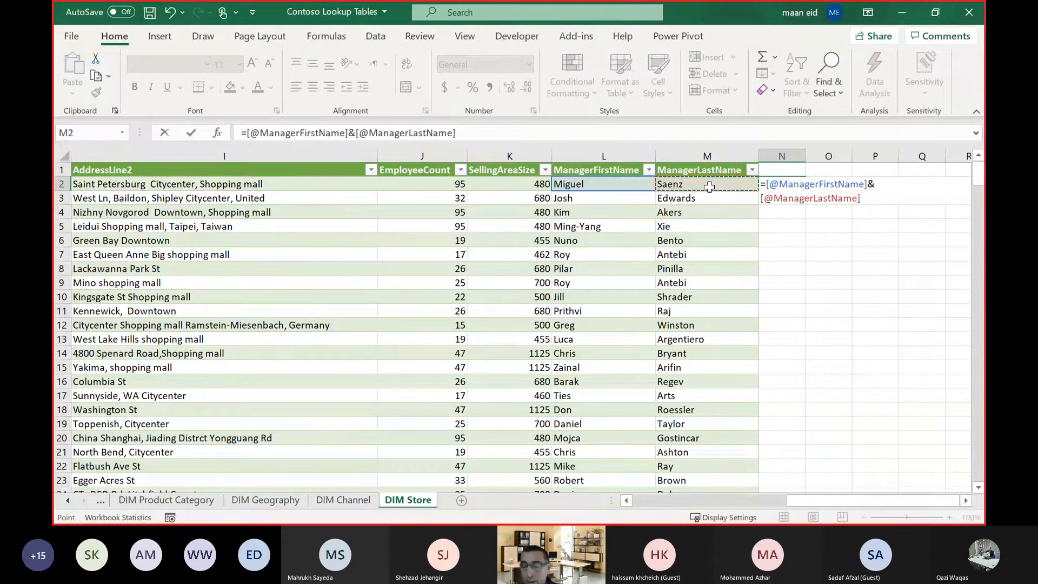
pyautogui.press('Return')
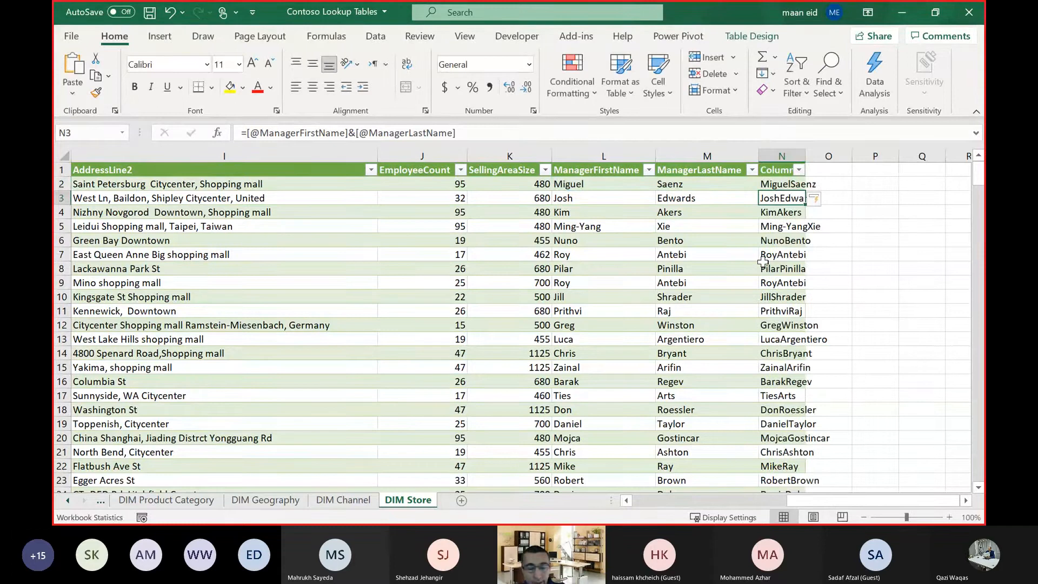
pyautogui.hotkey('ctrl', 'z')
pyautogui.hotkey('ctrl', 'z')
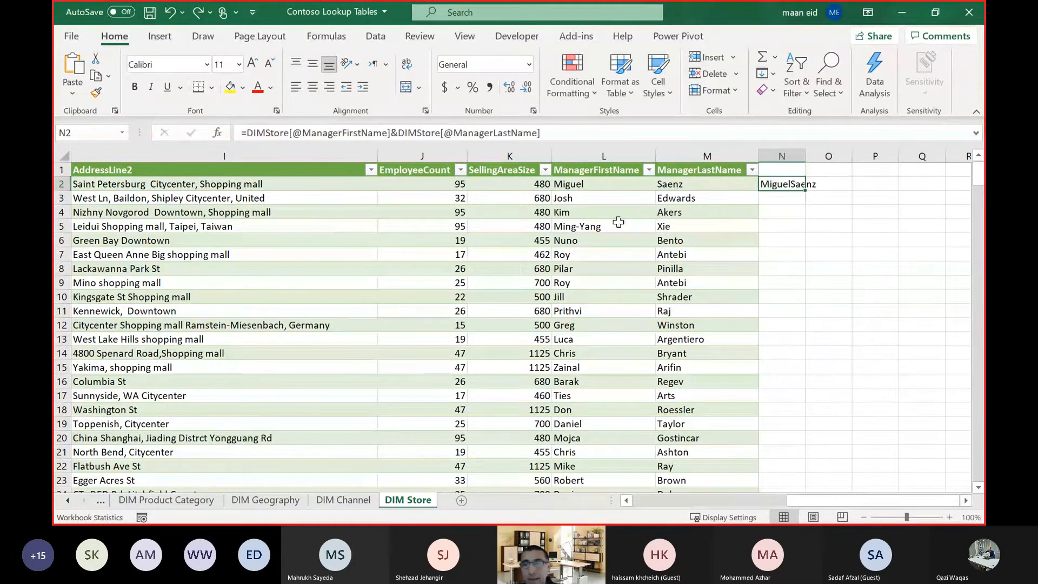
# Convert the DIMStore table on the DIM Store sheet to a normal range.
pyautogui.click(618, 221)
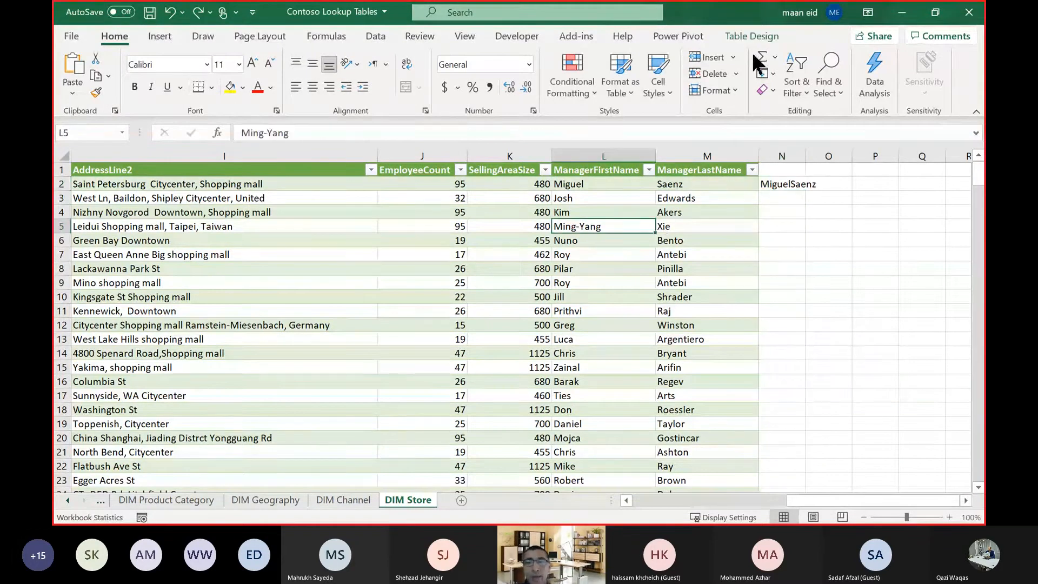
pyautogui.click(751, 37)
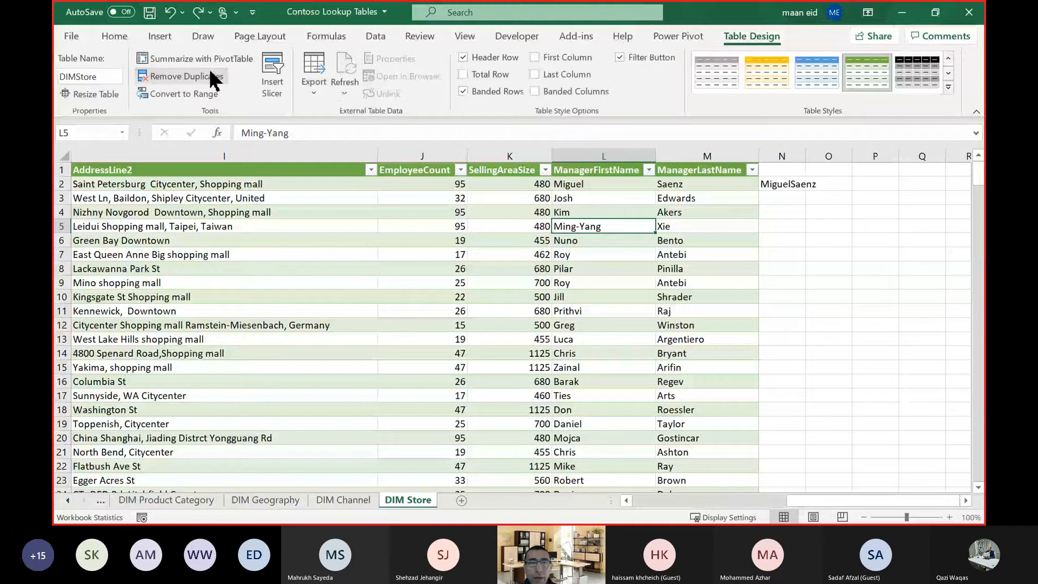
pyautogui.click(211, 76)
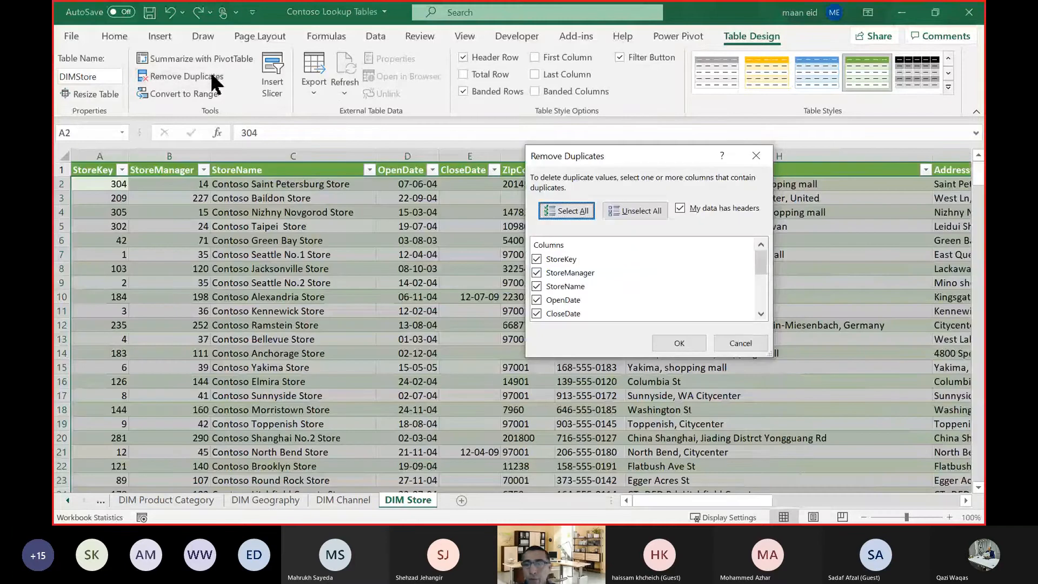
pyautogui.press('Escape')
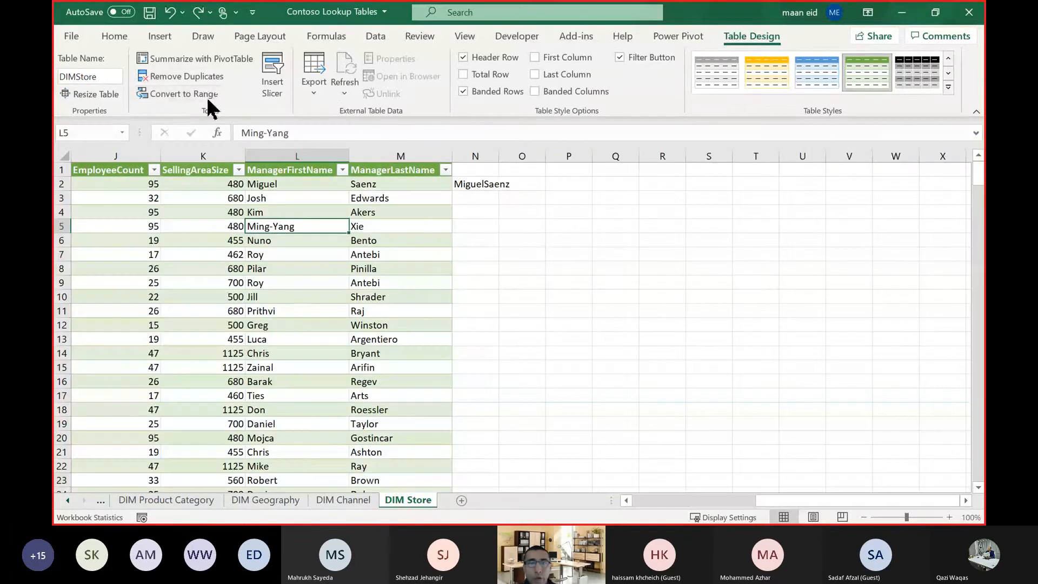
pyautogui.click(208, 97)
pyautogui.click(500, 308)
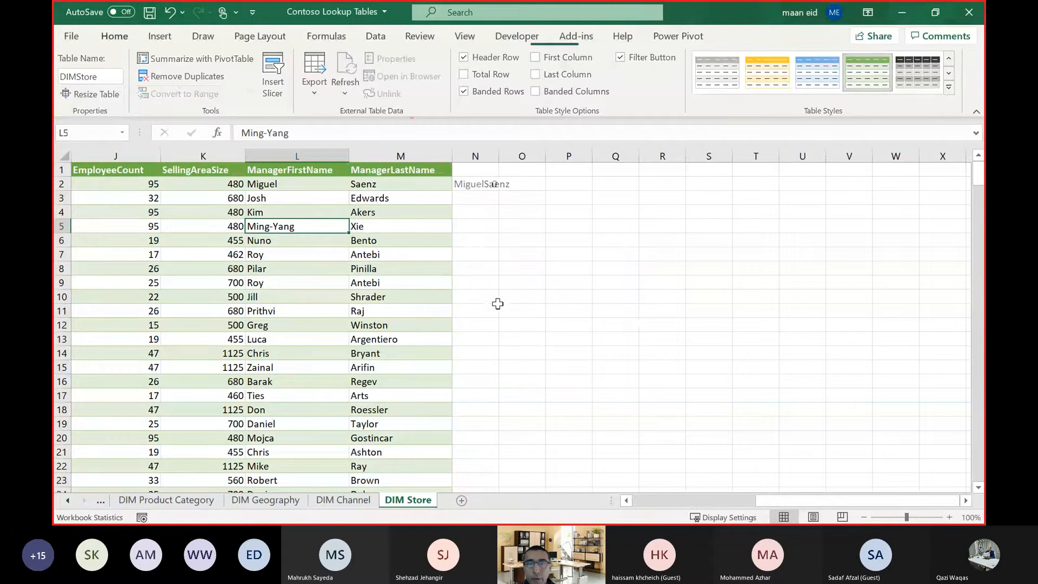
# Replace the formula in N2 with =L2&M2 to join the manager's first and last names, and widen column N to fit.
pyautogui.click(489, 188)
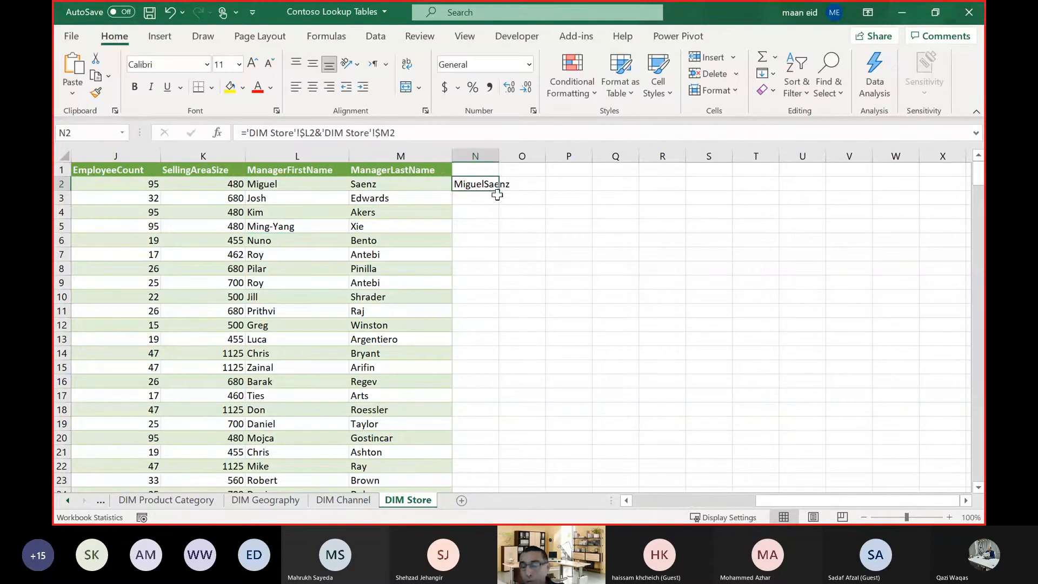
pyautogui.press('Delete')
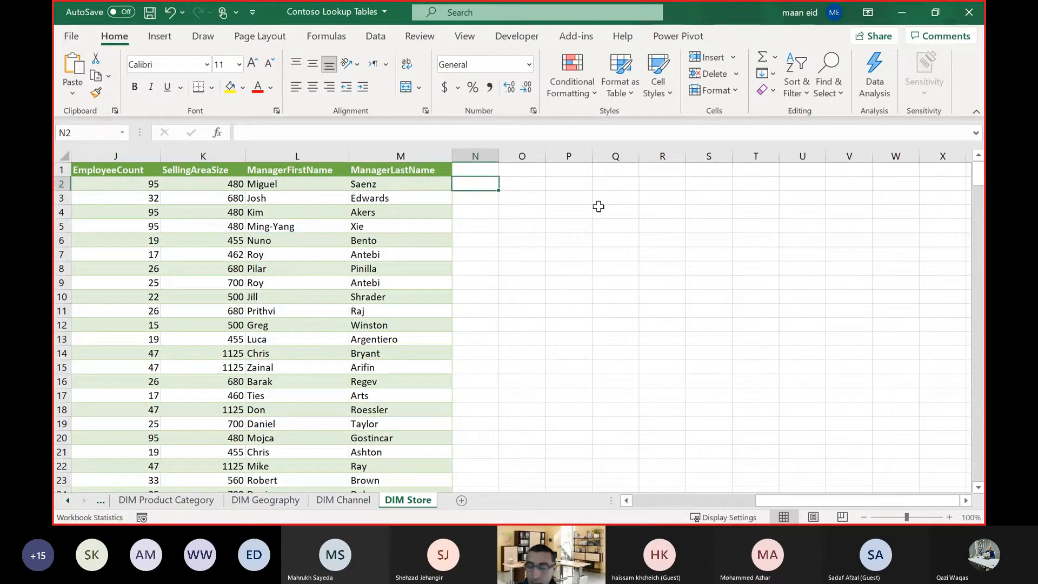
pyautogui.write('=mi')
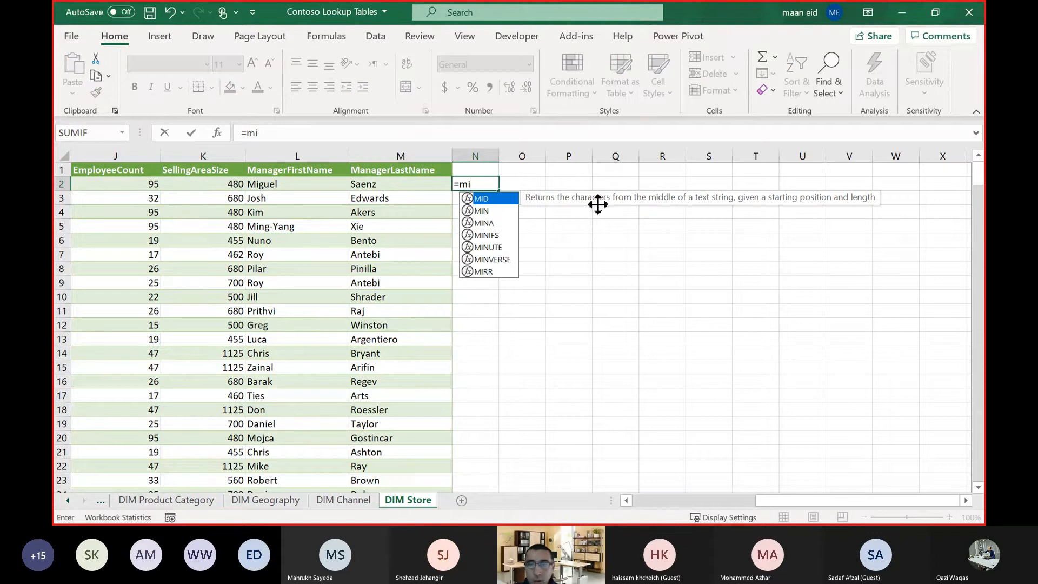
pyautogui.press('BackSpace')
pyautogui.press('BackSpace')
pyautogui.click(323, 186)
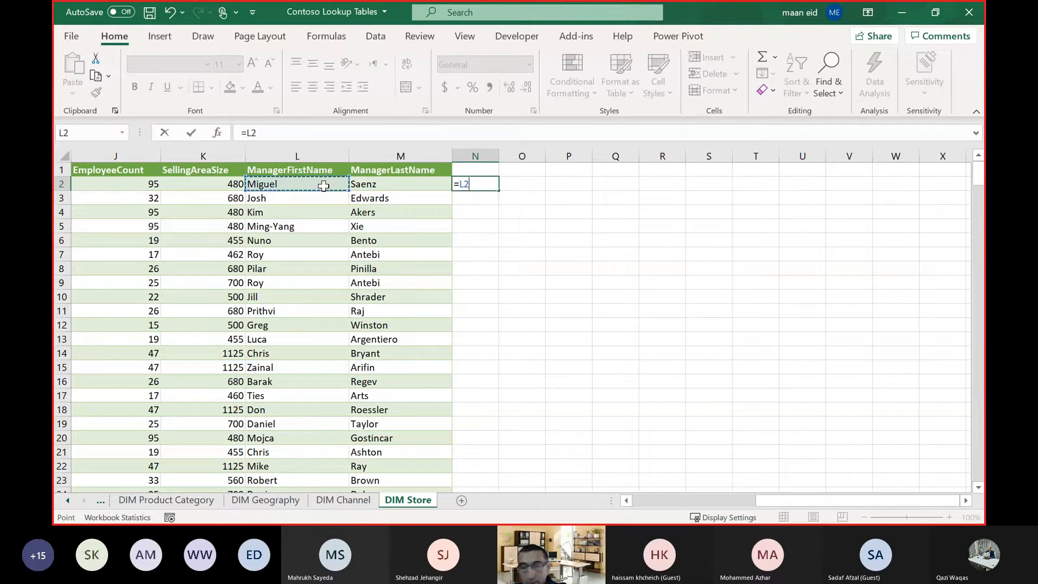
pyautogui.write('&')
pyautogui.click(359, 186)
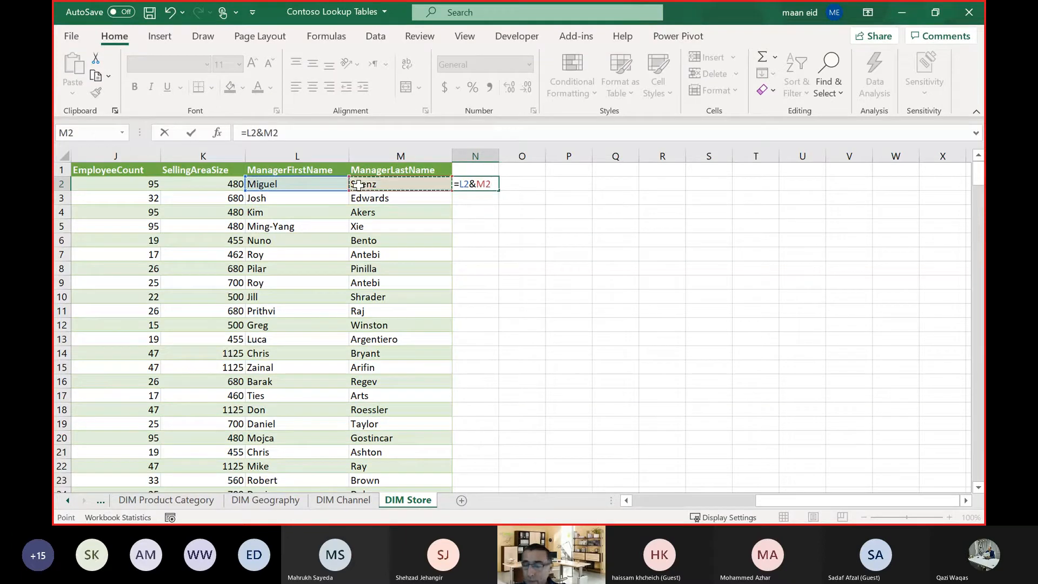
pyautogui.press('Return')
pyautogui.click(504, 181)
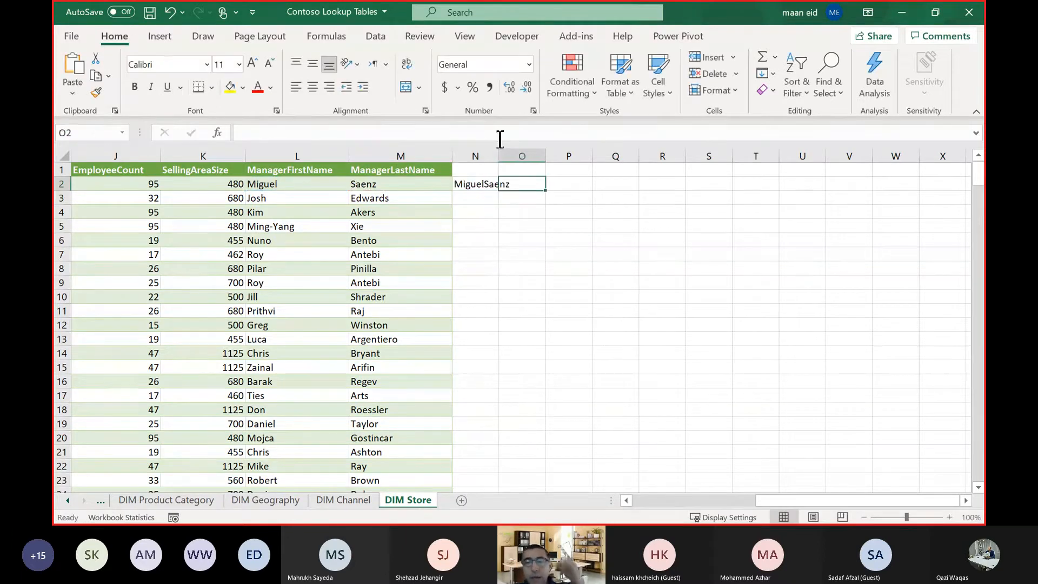
pyautogui.moveTo(498, 156); pyautogui.dragTo(520, 155)
# Replace N2's formula with the row's manager first initial, a period and the last name, and Flash Fill column N from that example.
pyautogui.click(483, 183)
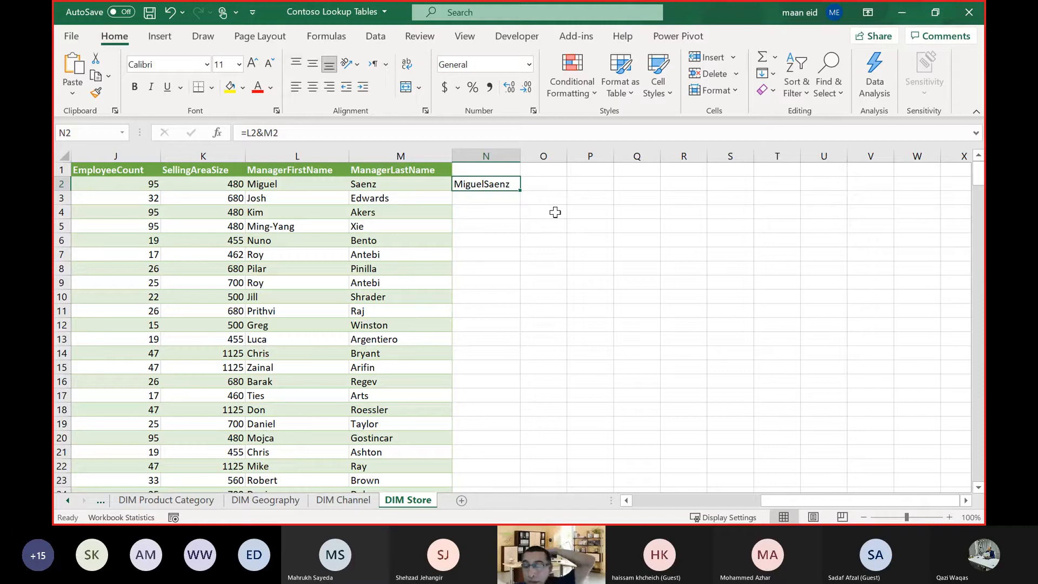
pyautogui.press('Delete')
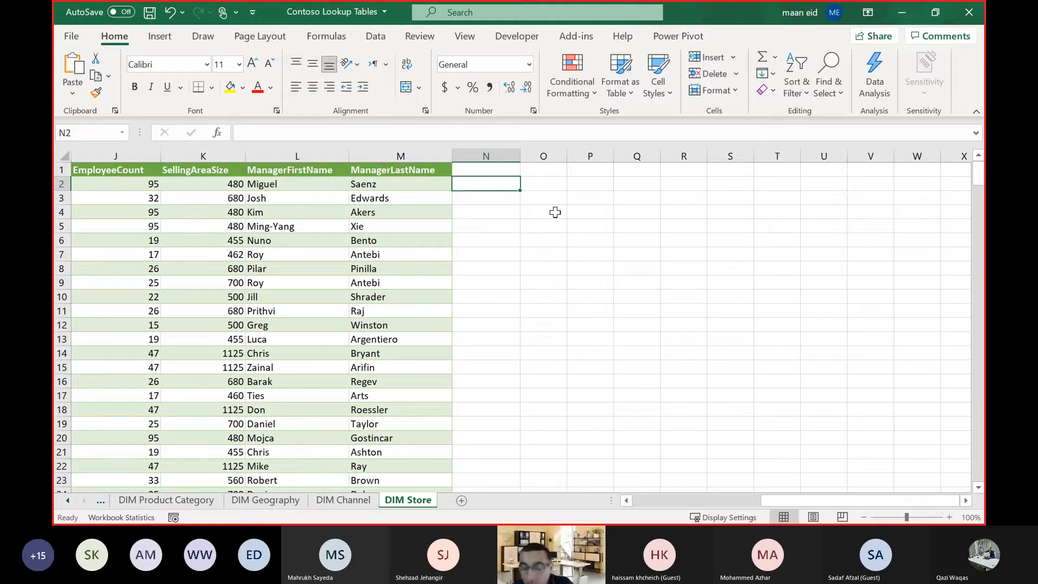
pyautogui.write('M')
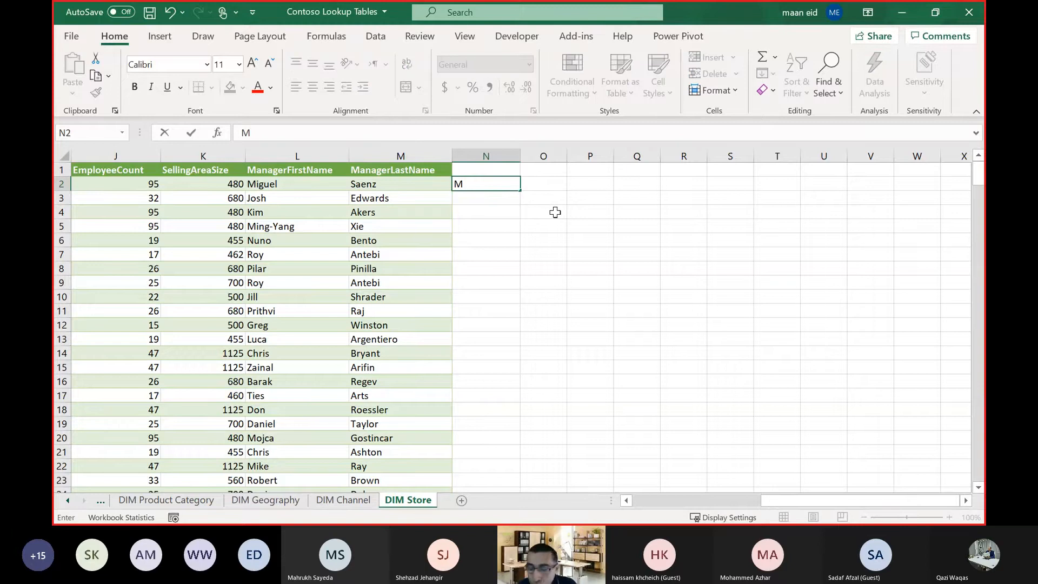
pyautogui.write('.S')
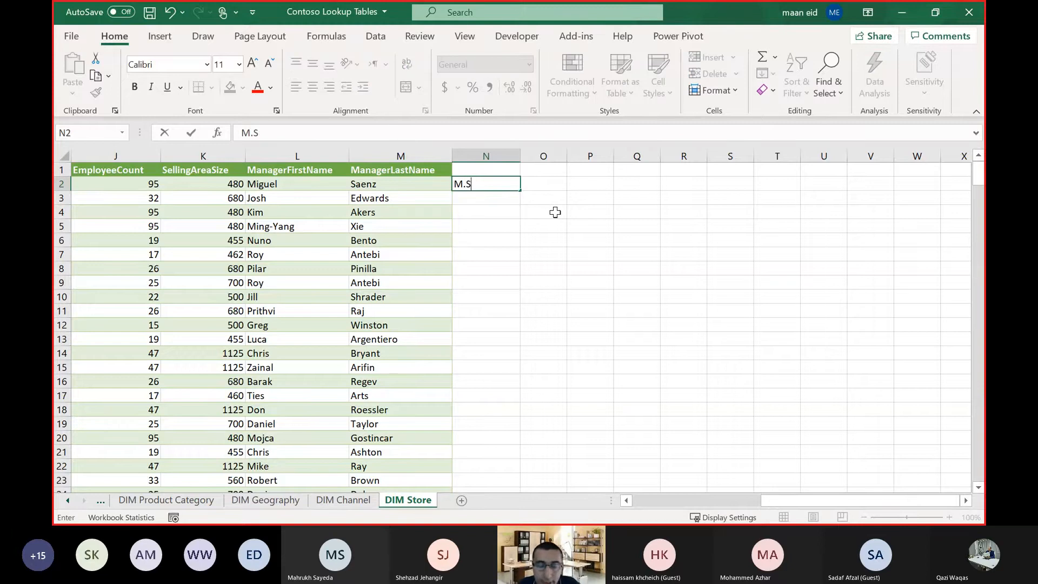
pyautogui.write('aenz')
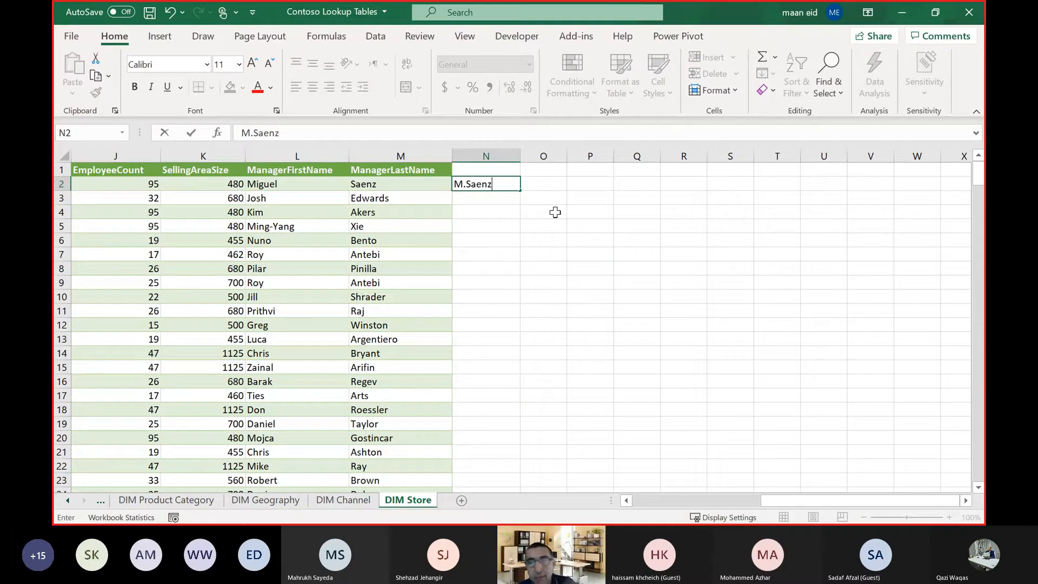
pyautogui.press('Return')
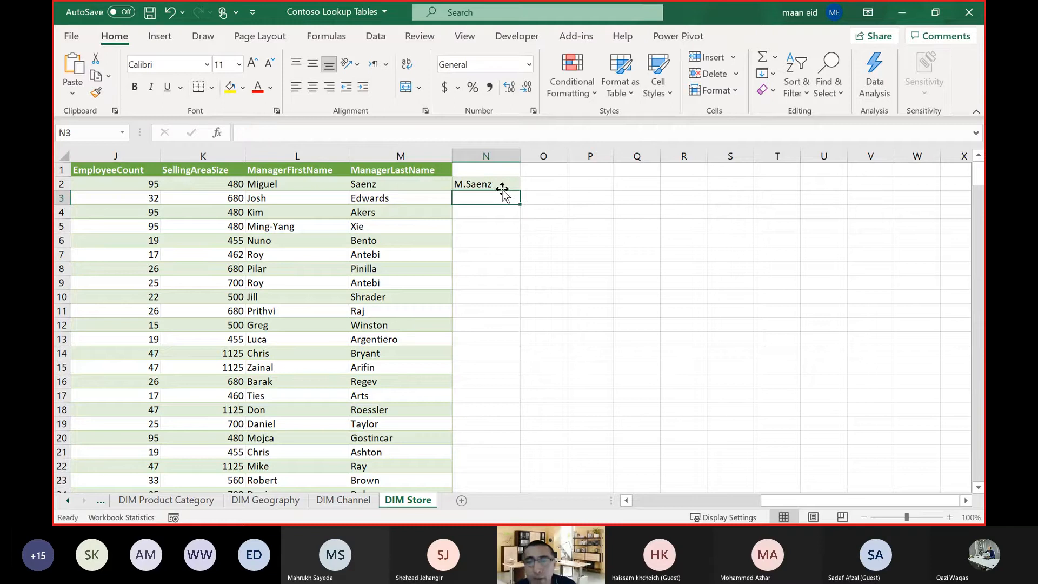
pyautogui.click(498, 182)
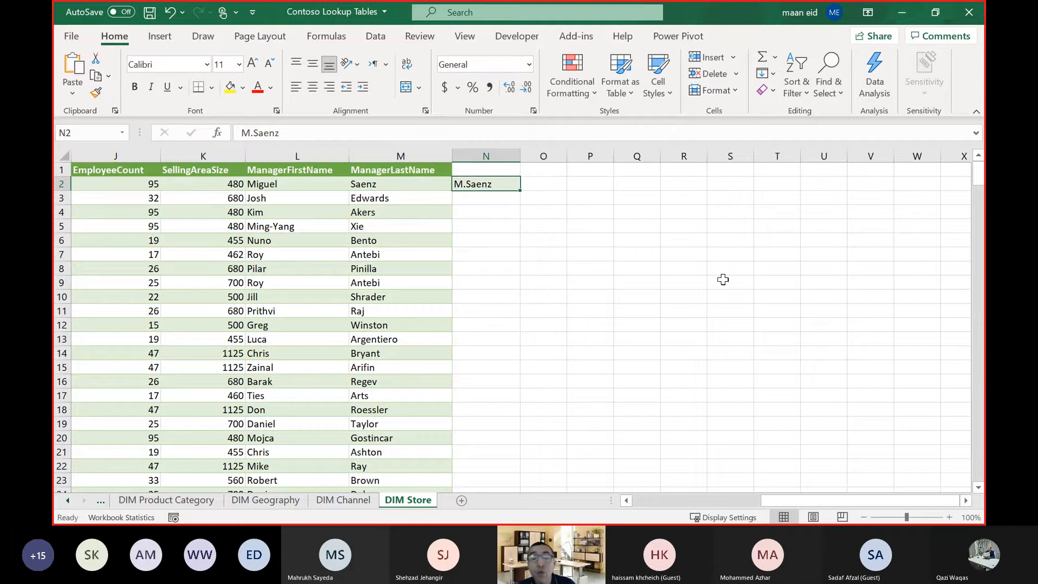
pyautogui.hotkey('ctrl', 'e')
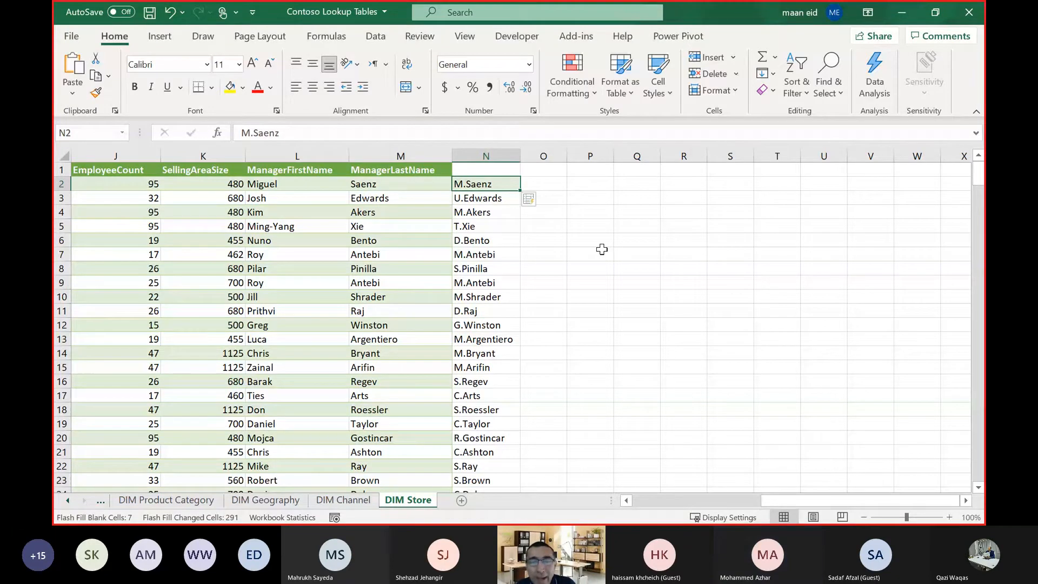
# Correct the first initial in cell N3 to J so Flash Fill recalculates the pattern for column N.
pyautogui.click(583, 244)
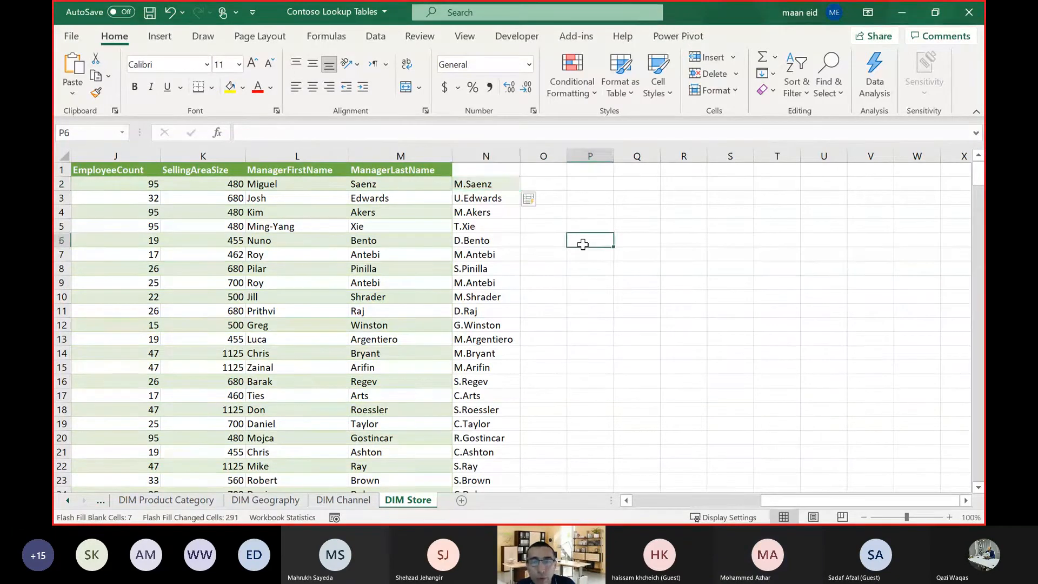
pyautogui.scroll(-2, 583, 244)
pyautogui.scroll(-1, 583, 245)
pyautogui.scroll(3, 582, 244)
pyautogui.click(462, 196)
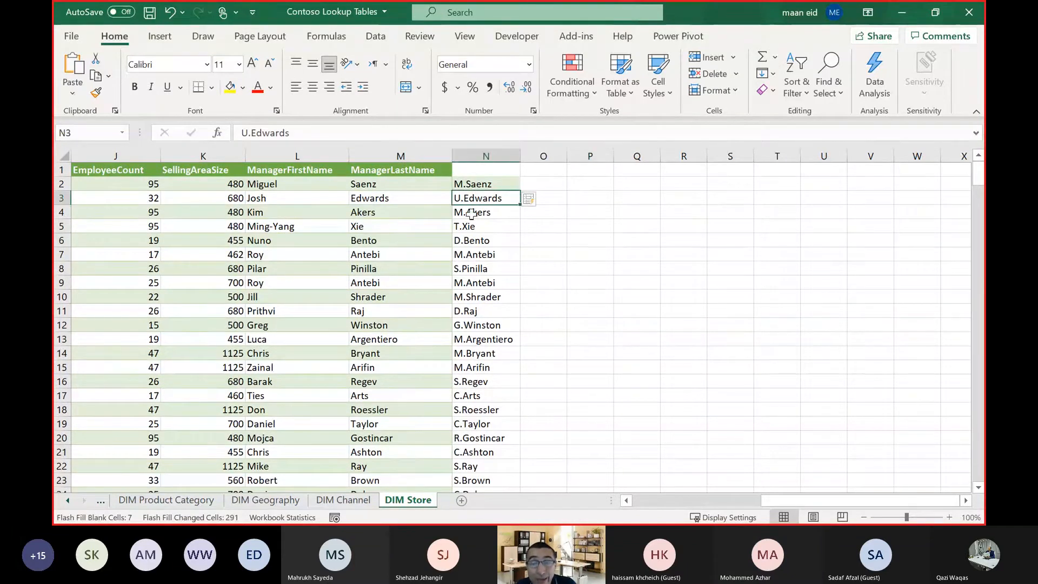
pyautogui.click(236, 132)
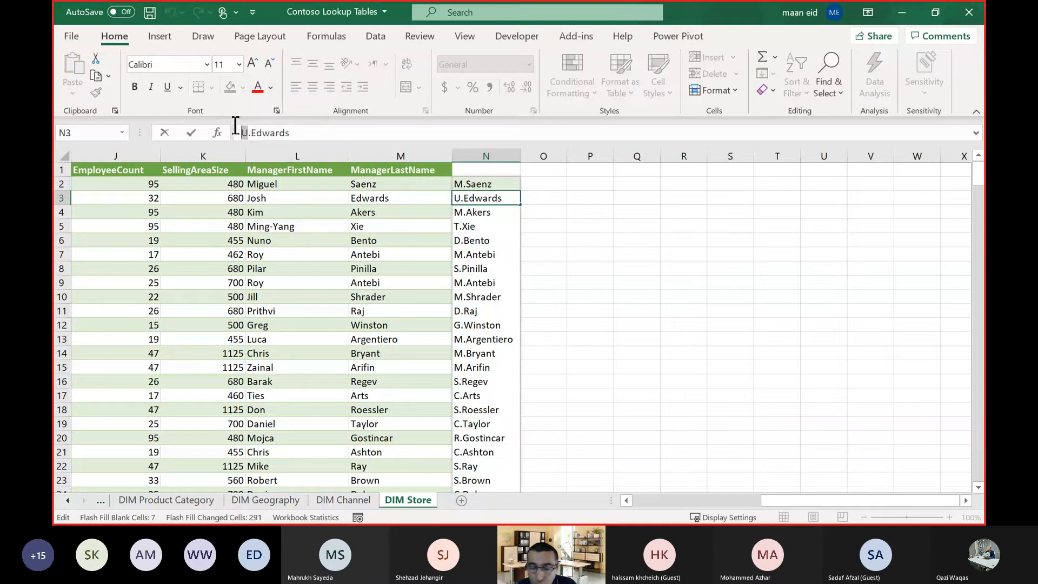
pyautogui.press('Delete')
pyautogui.write('J')
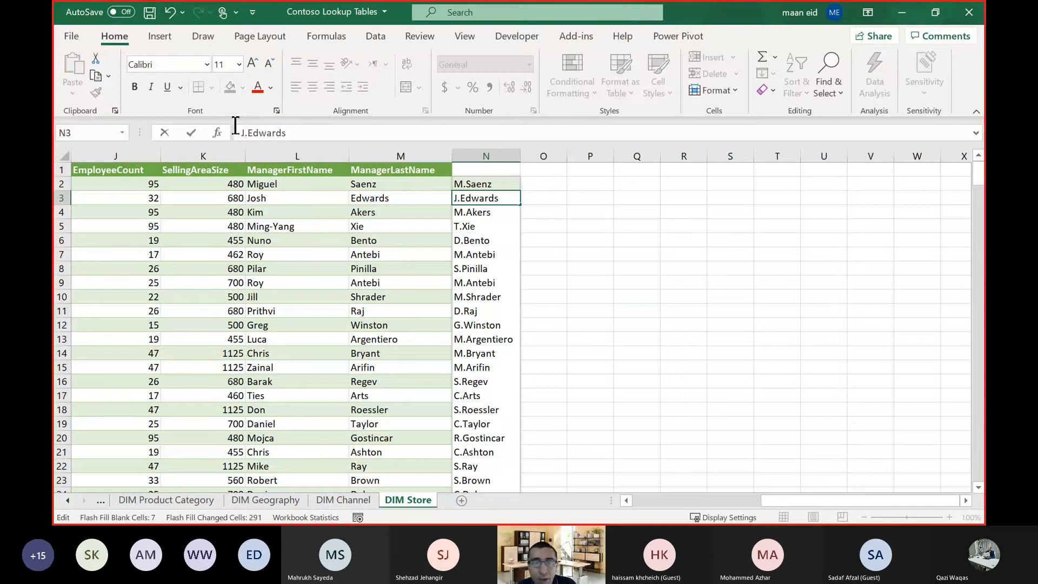
pyautogui.press('Return')
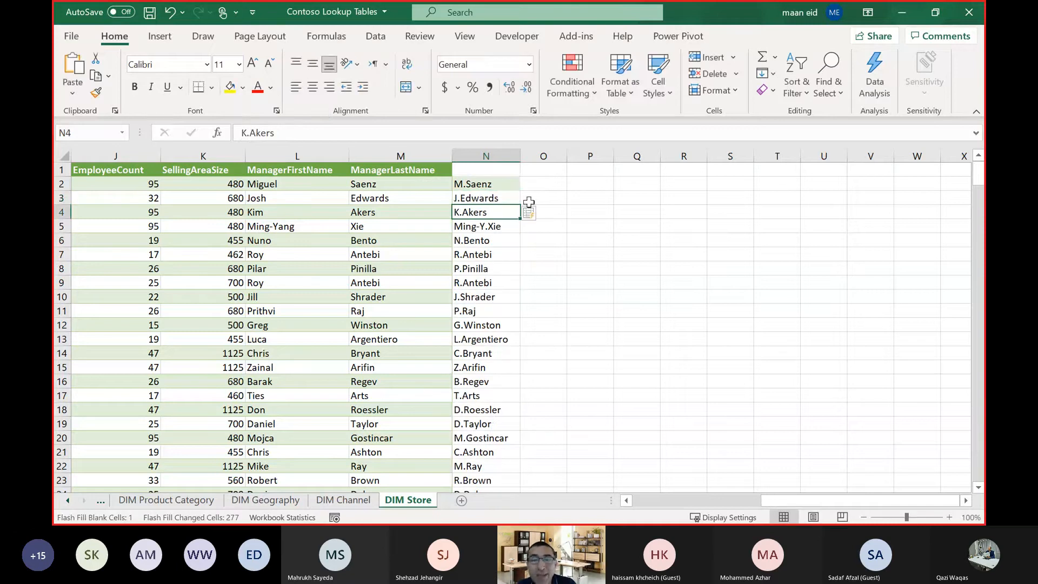
# Compare several Flash Fill entries in column N with the ManagerFirstName values in the same rows.
pyautogui.click(281, 244)
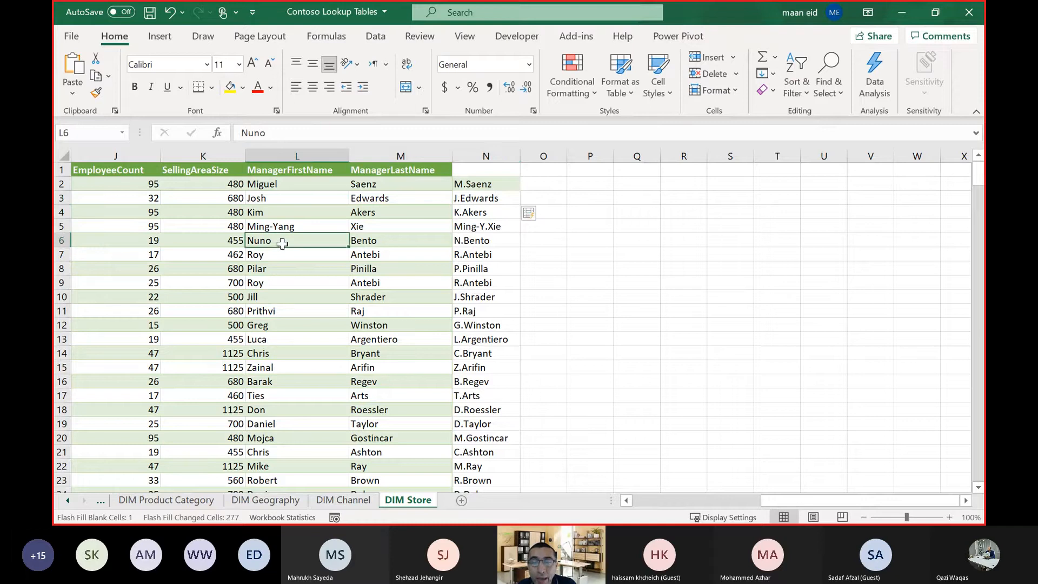
pyautogui.click(473, 240)
pyautogui.click(257, 281)
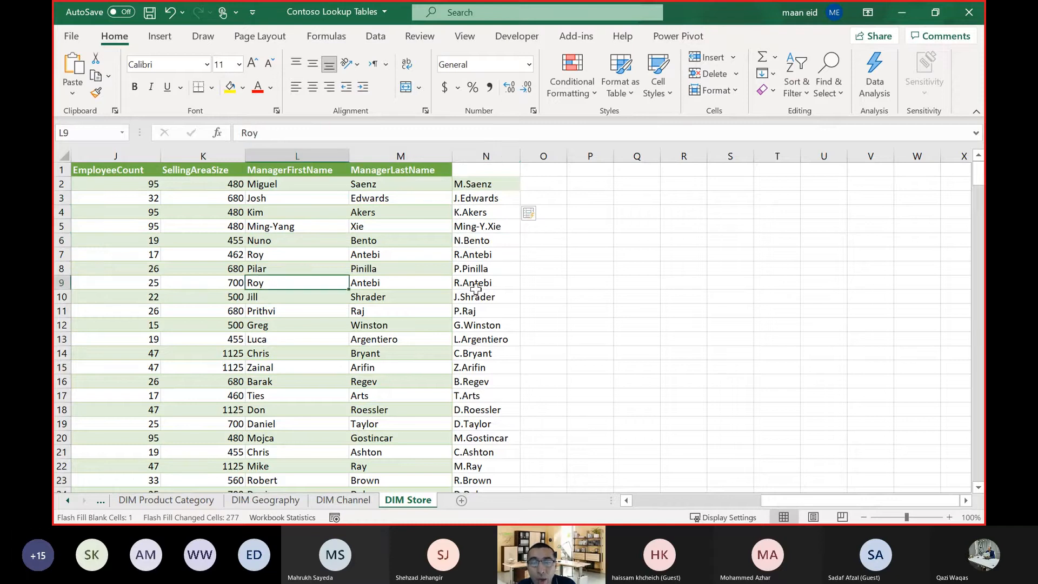
pyautogui.click(499, 286)
pyautogui.click(324, 312)
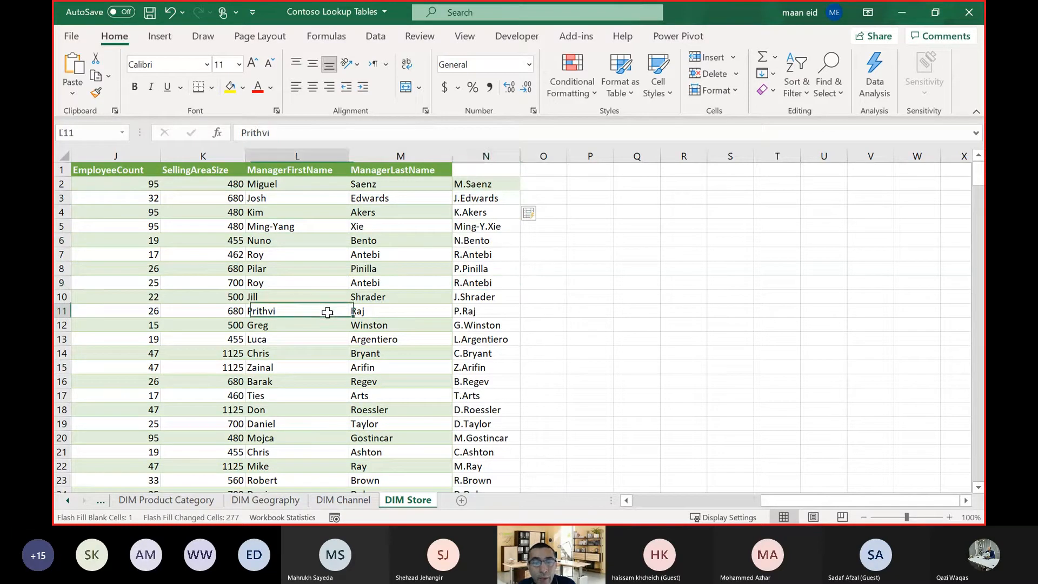
pyautogui.click(501, 313)
pyautogui.hotkey('ctrl', 'Up')
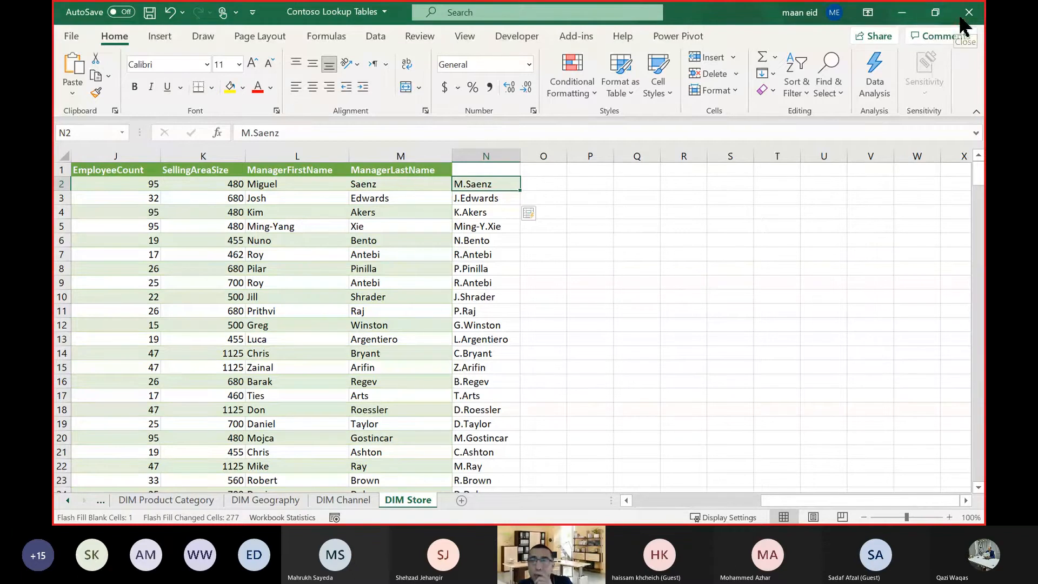
# Delete column N with the Flash Fill results from the DIM Store sheet.
pyautogui.rightClick(486, 156)
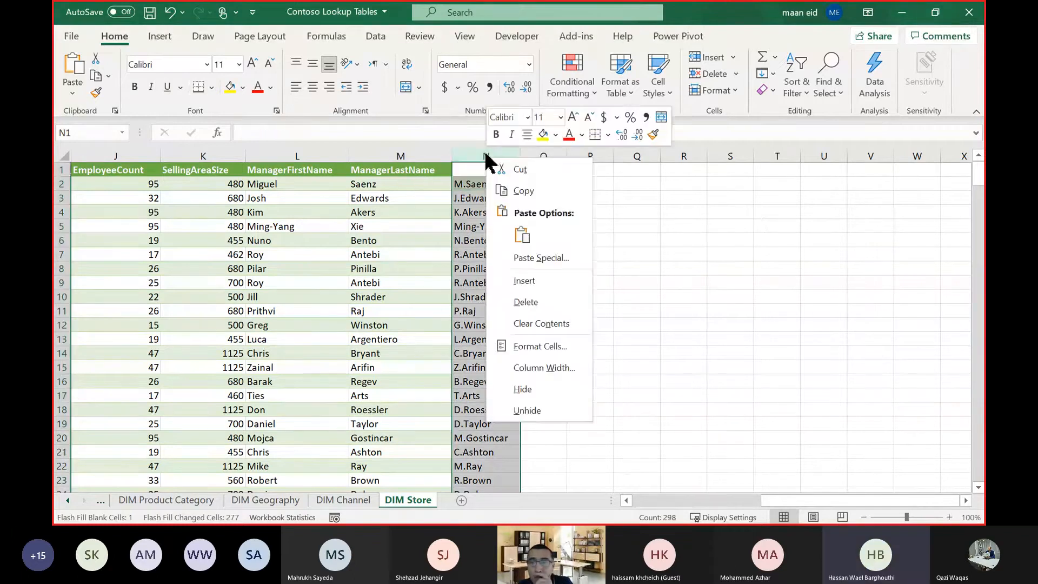
pyautogui.click(522, 302)
pyautogui.click(521, 297)
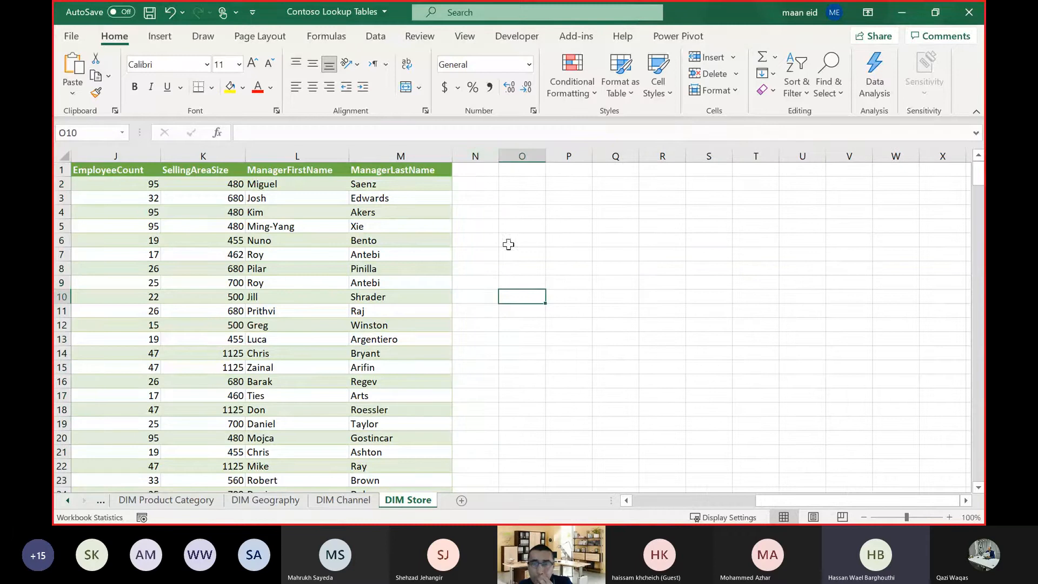
# Enter an e-mail address in N2 built from that row's manager first name, a period, the last name and the uae.com domain.
pyautogui.click(479, 185)
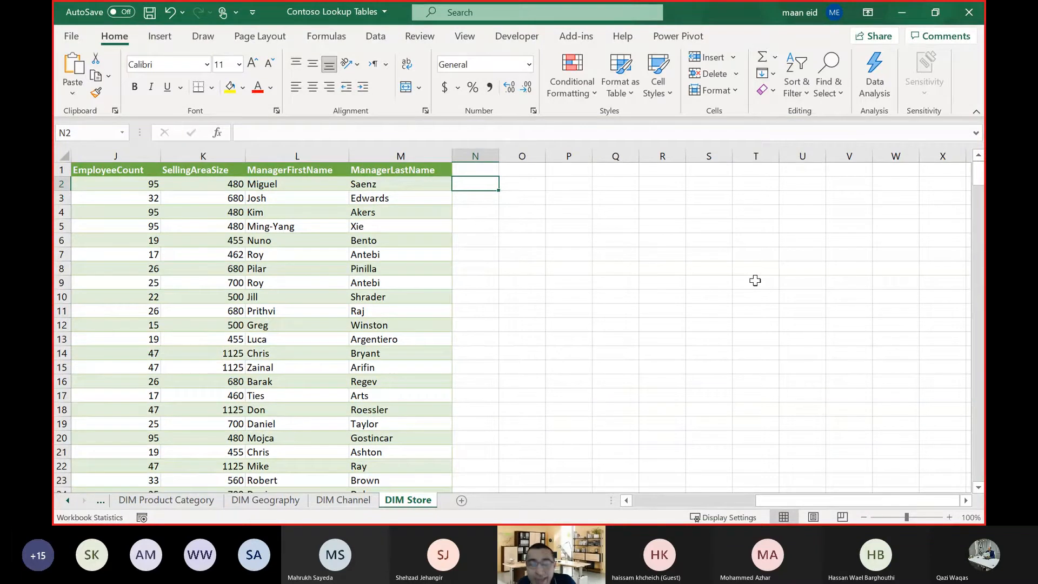
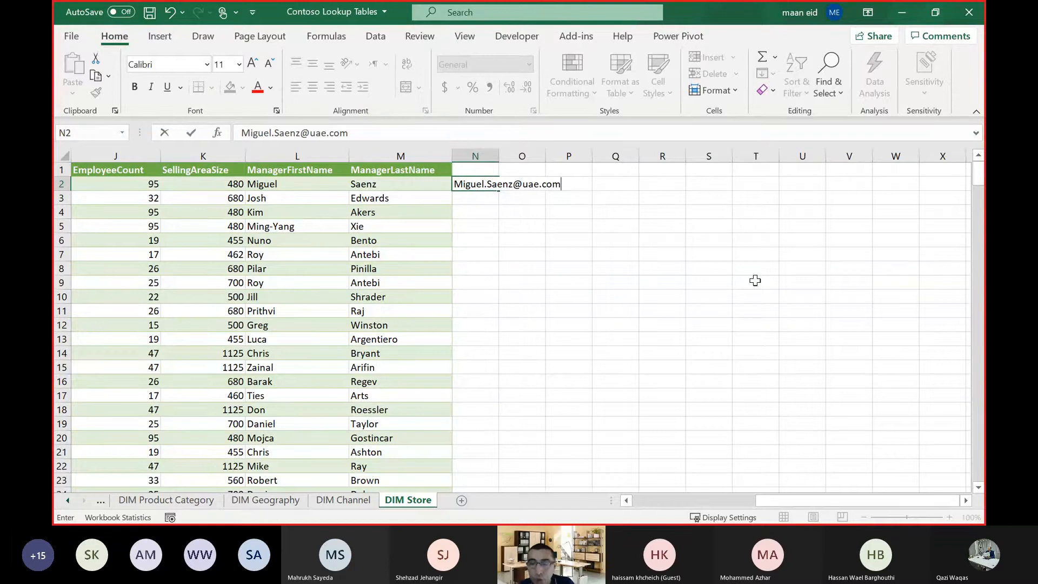
pyautogui.hotkey('ctrl', 'Return')
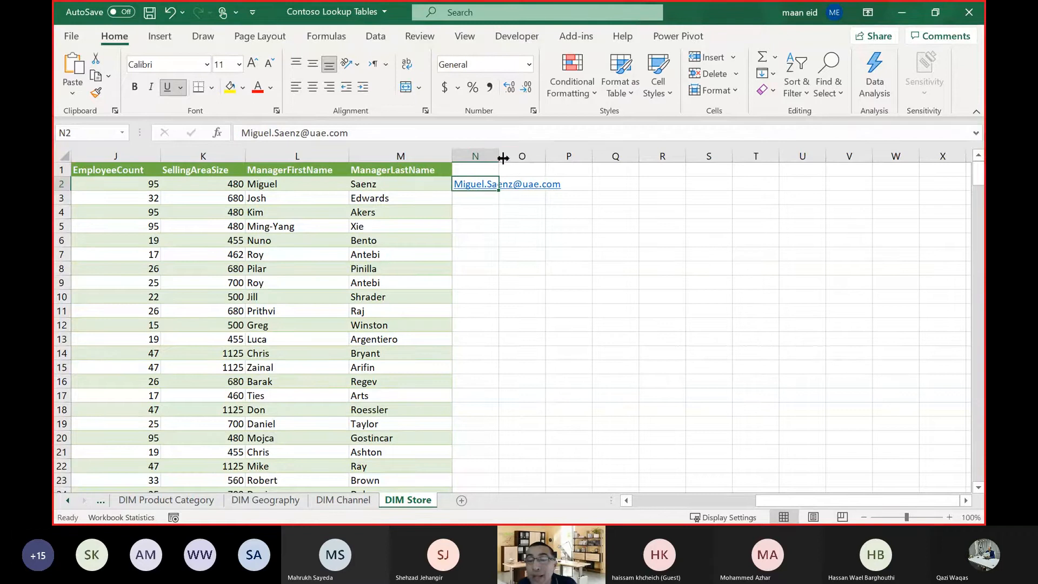
# Widen column N to fit the e-mail address in N2 and Flash Fill the remaining rows with the same pattern.
pyautogui.moveTo(498, 156); pyautogui.dragTo(563, 220)
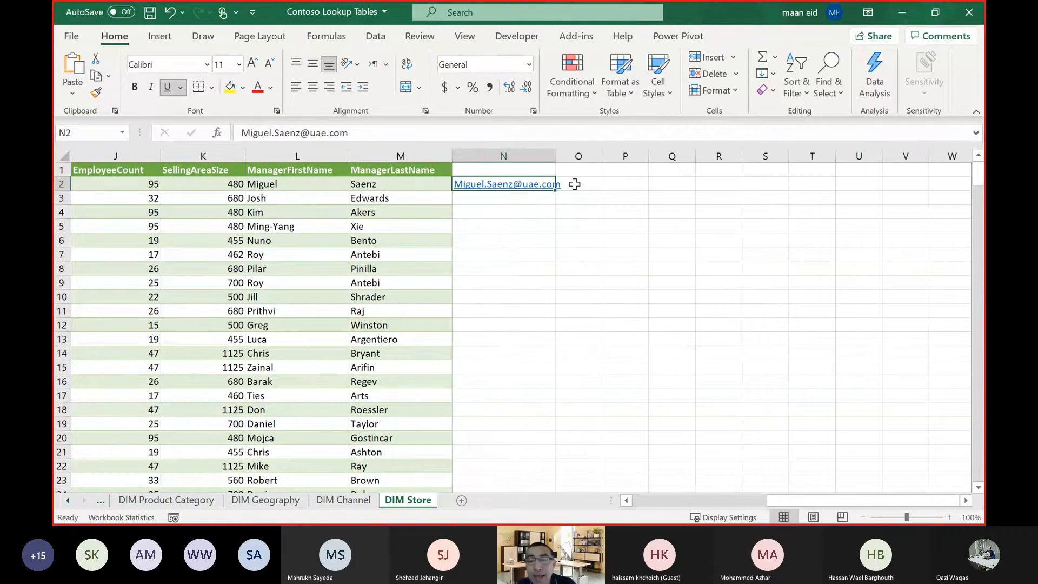
pyautogui.moveTo(556, 158); pyautogui.dragTo(568, 160)
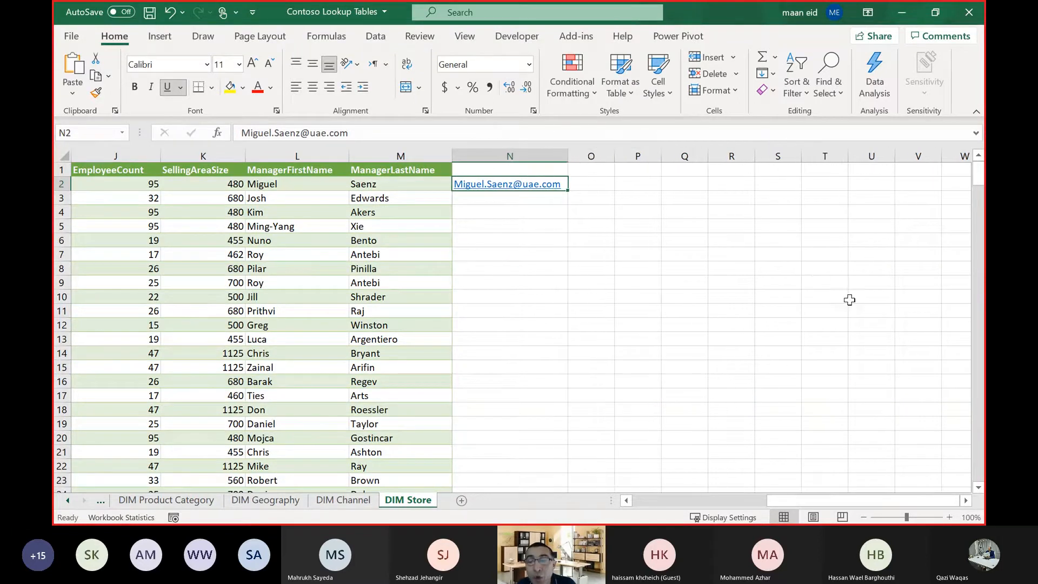
pyautogui.hotkey('ctrl', 'e')
pyautogui.click(814, 281)
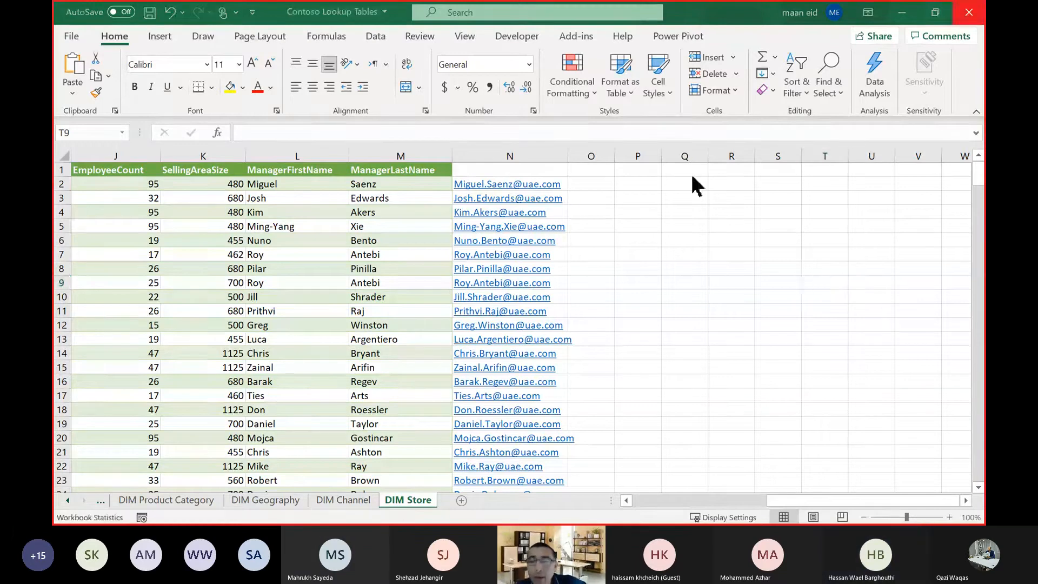
# Close the Contoso Lookup Tables workbook and apply the pending query changes in Power BI Desktop.
pyautogui.hotkey('ctrl', 'w')
pyautogui.click(511, 293)
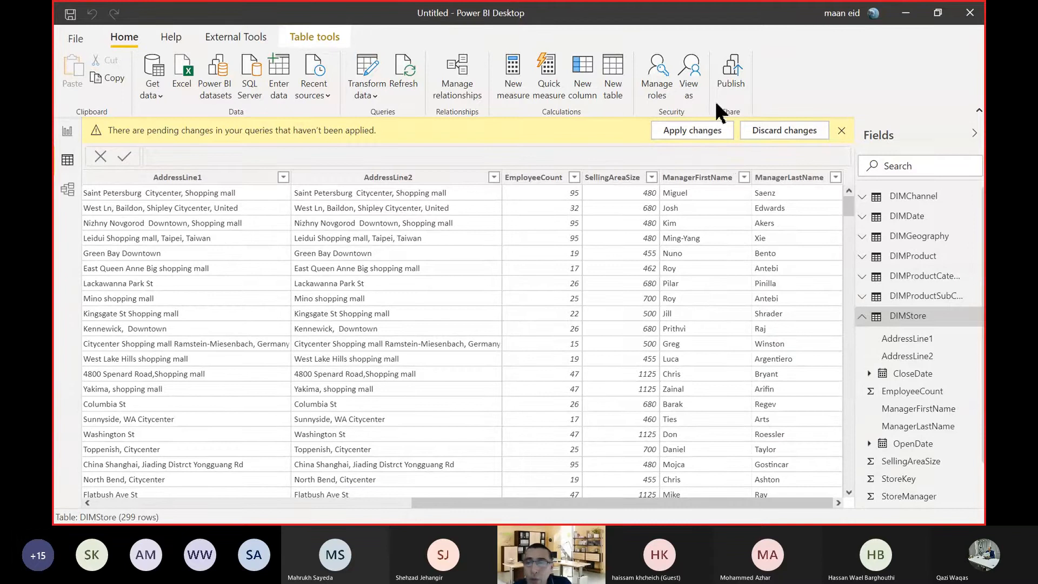
pyautogui.click(703, 136)
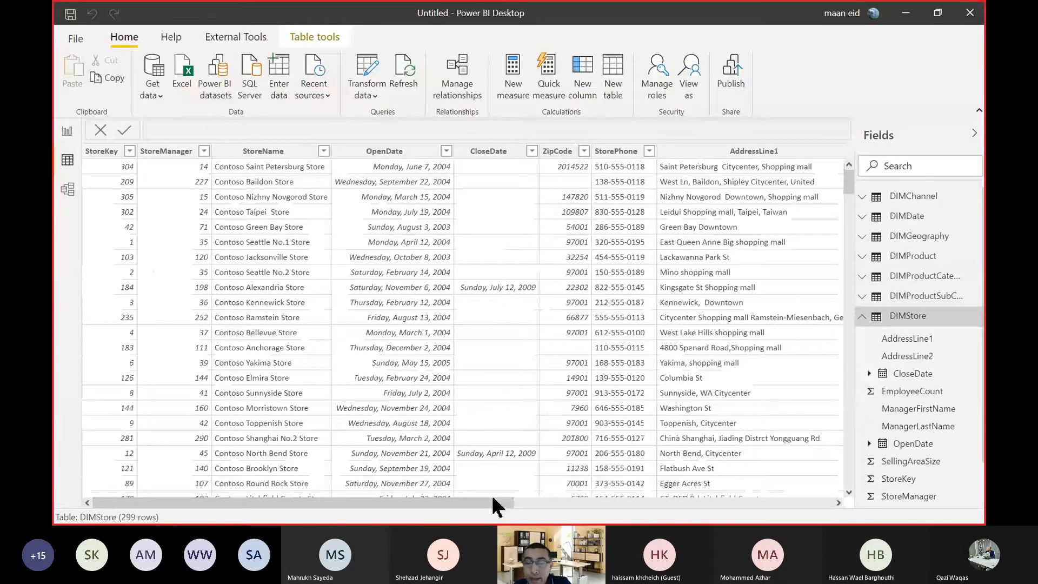
# Try to select the ManagerFirstName and ManagerLastName columns together in the DIMStore data view.
pyautogui.click(809, 502)
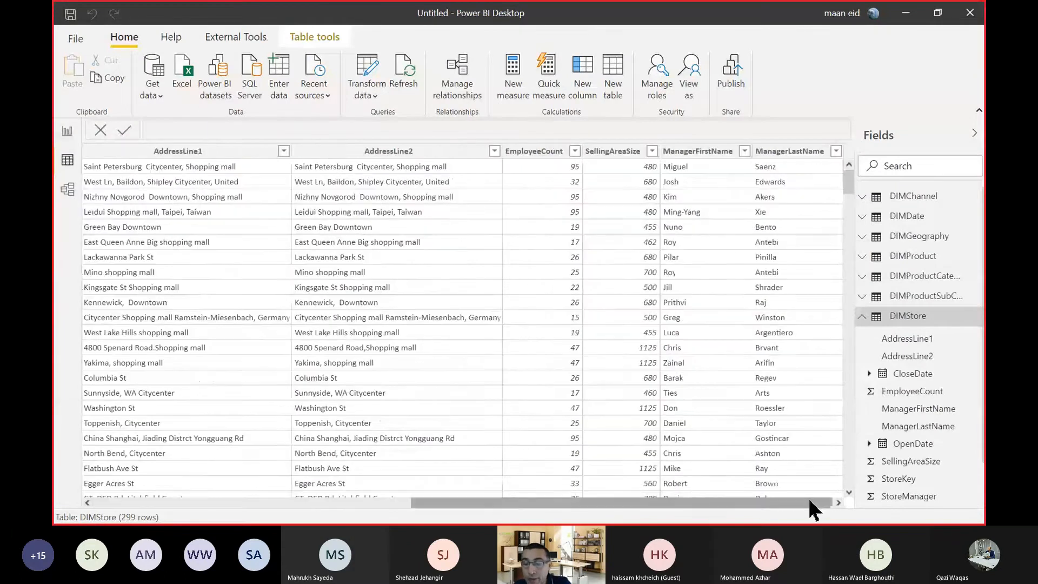
pyautogui.click(703, 158)
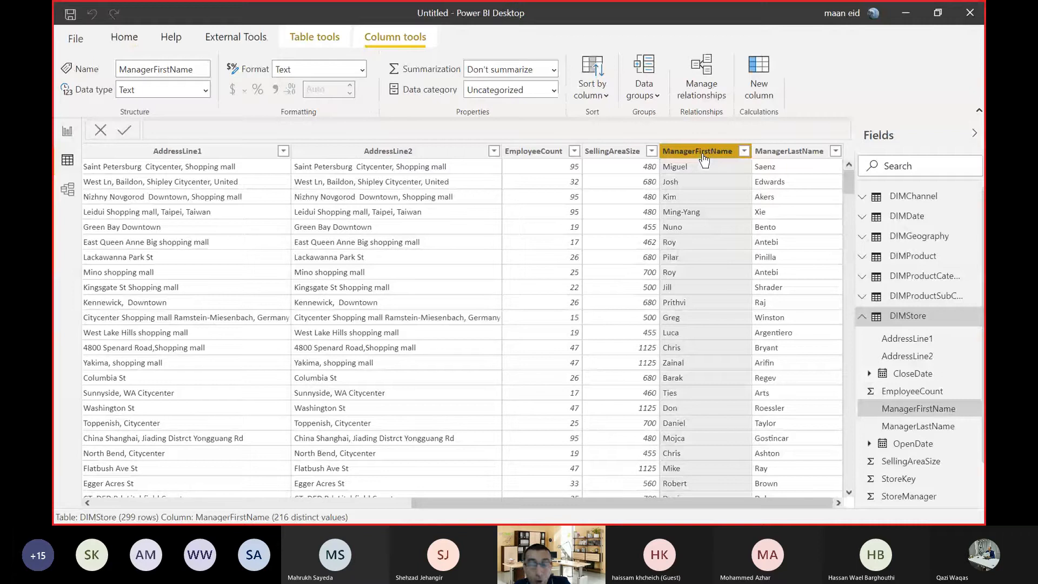
pyautogui.click(792, 152)
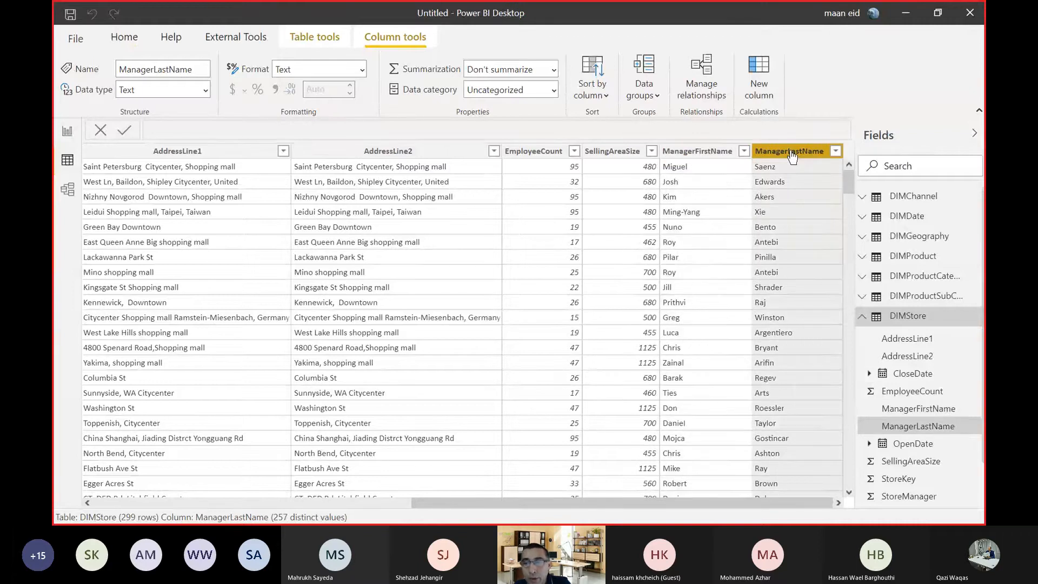
pyautogui.click(675, 156)
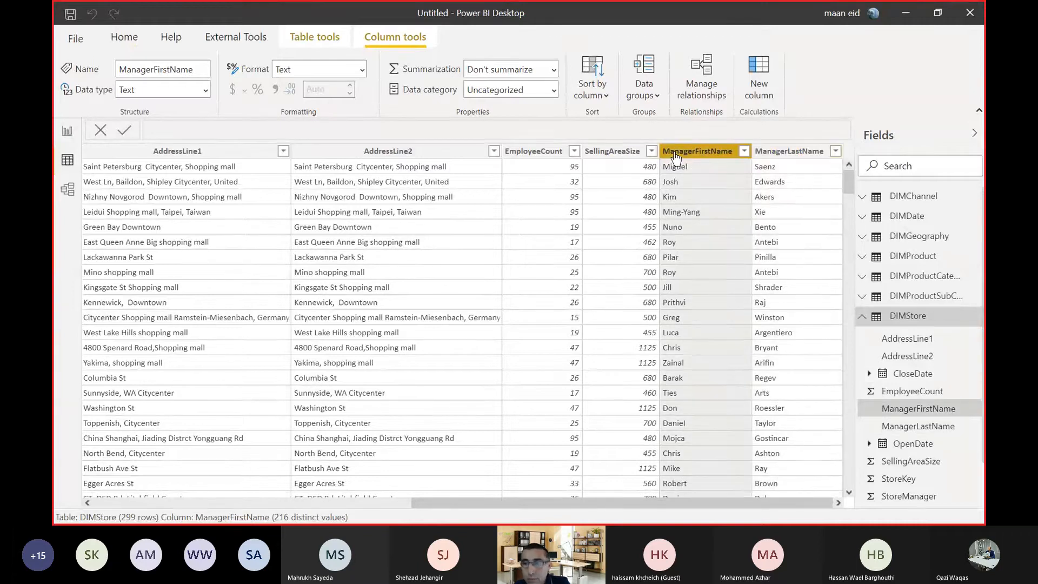
pyautogui.click(800, 153)
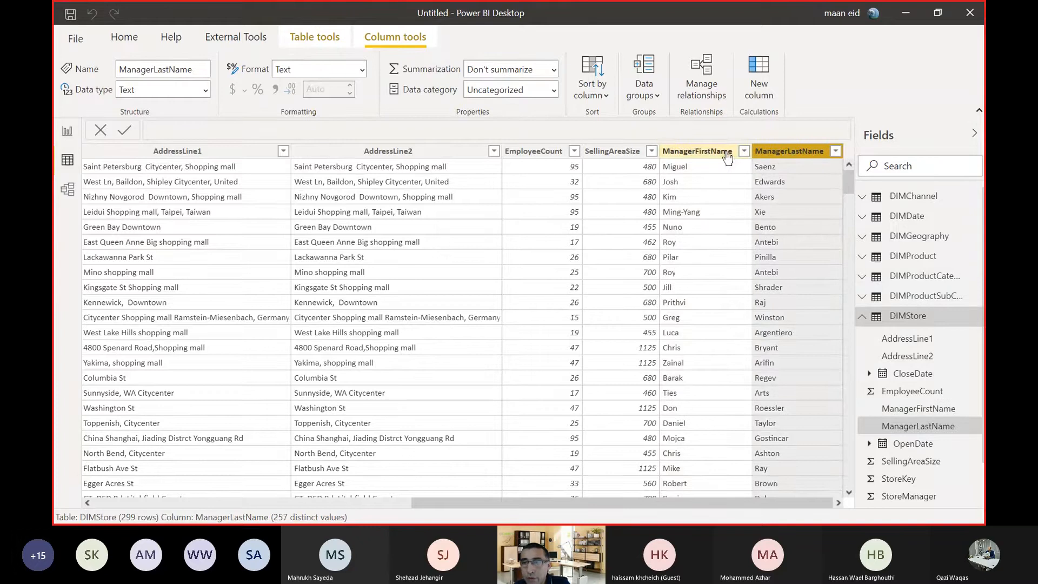
pyautogui.click(668, 155)
pyautogui.click(771, 159)
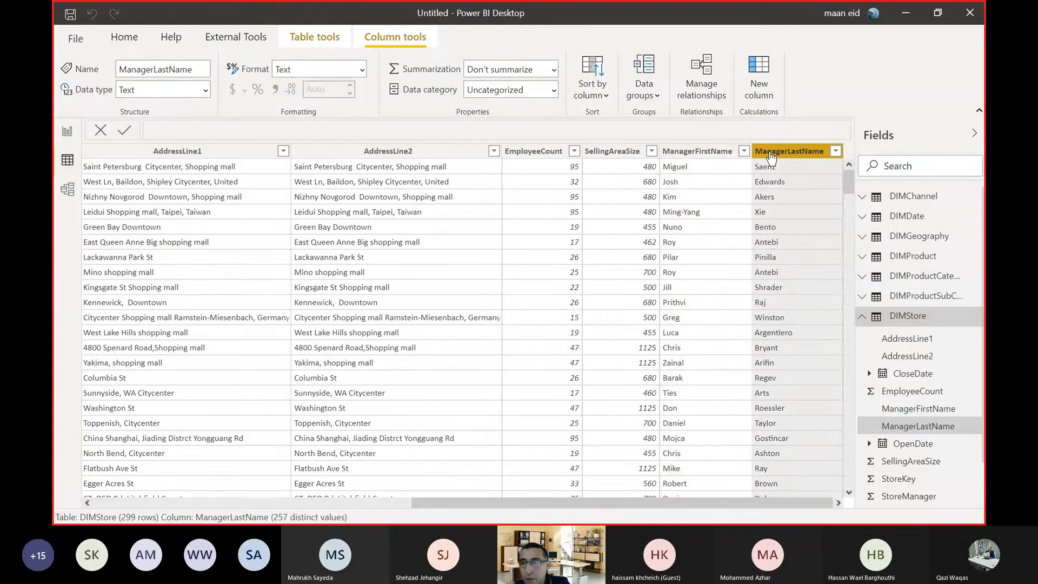
pyautogui.click(701, 158)
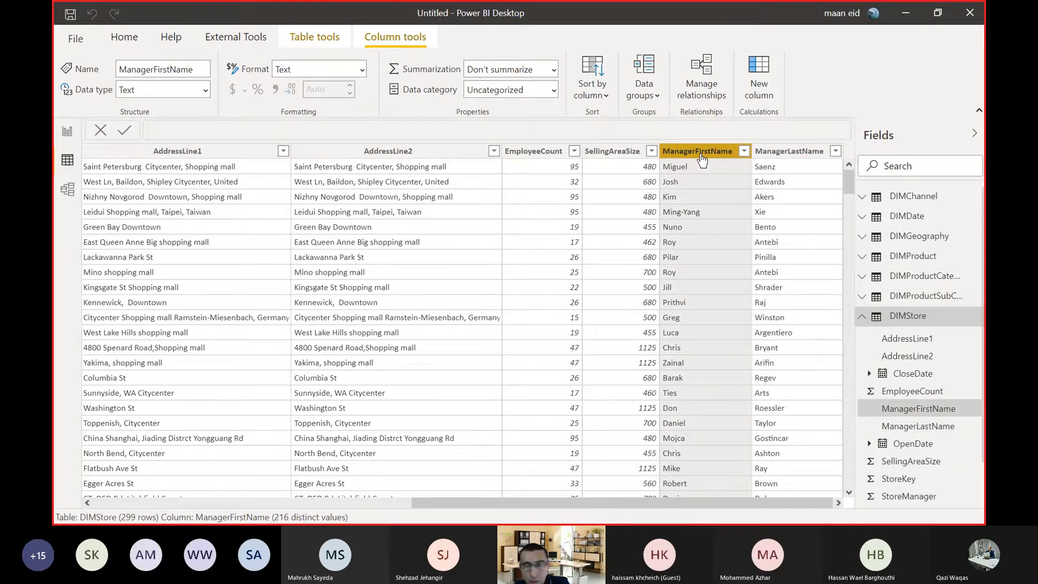
pyautogui.click(765, 156)
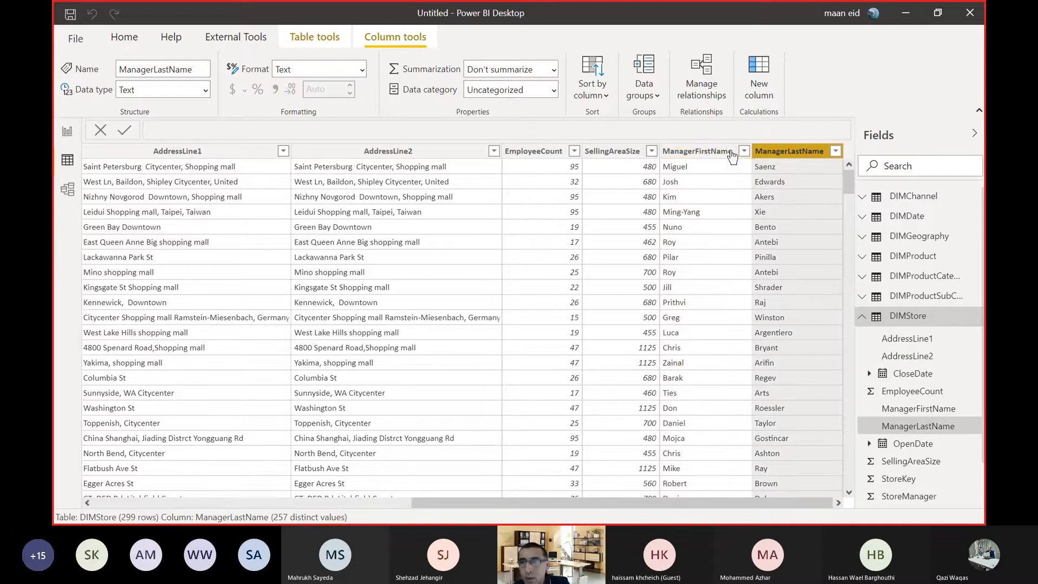
pyautogui.rightClick(706, 156)
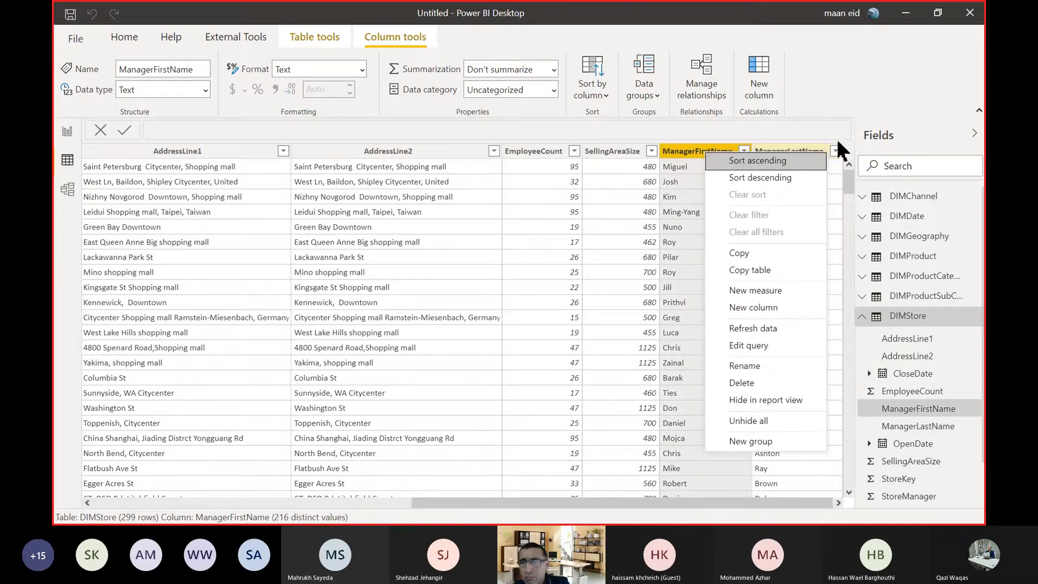
pyautogui.click(843, 113)
pyautogui.click(799, 153)
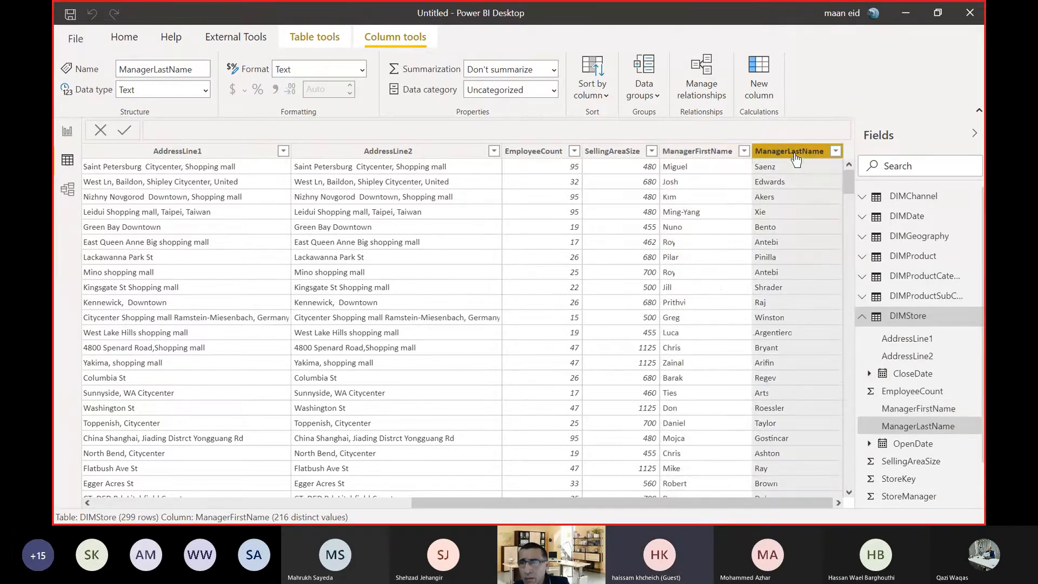
pyautogui.click(682, 155)
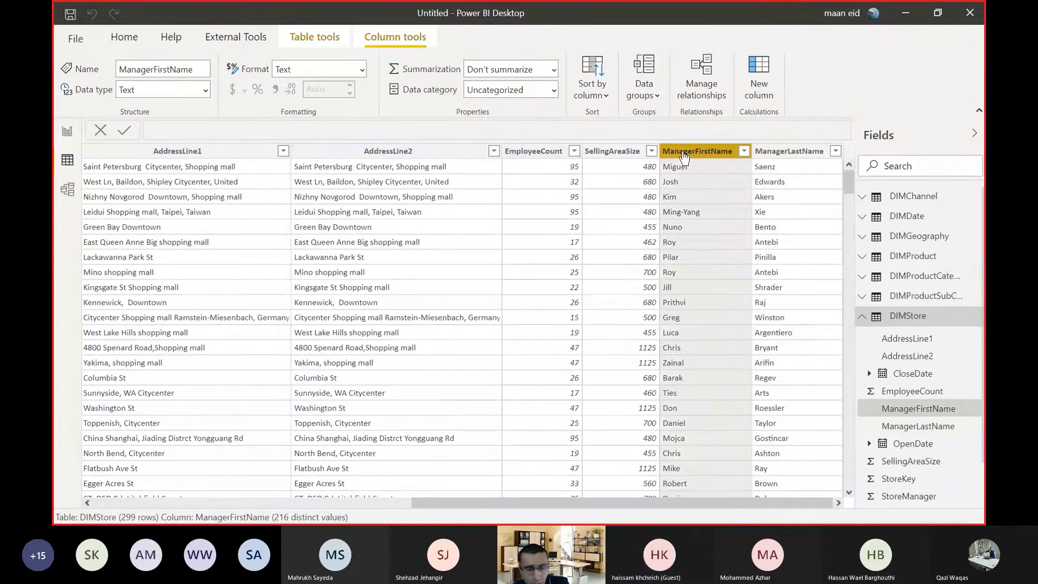
pyautogui.click(781, 157)
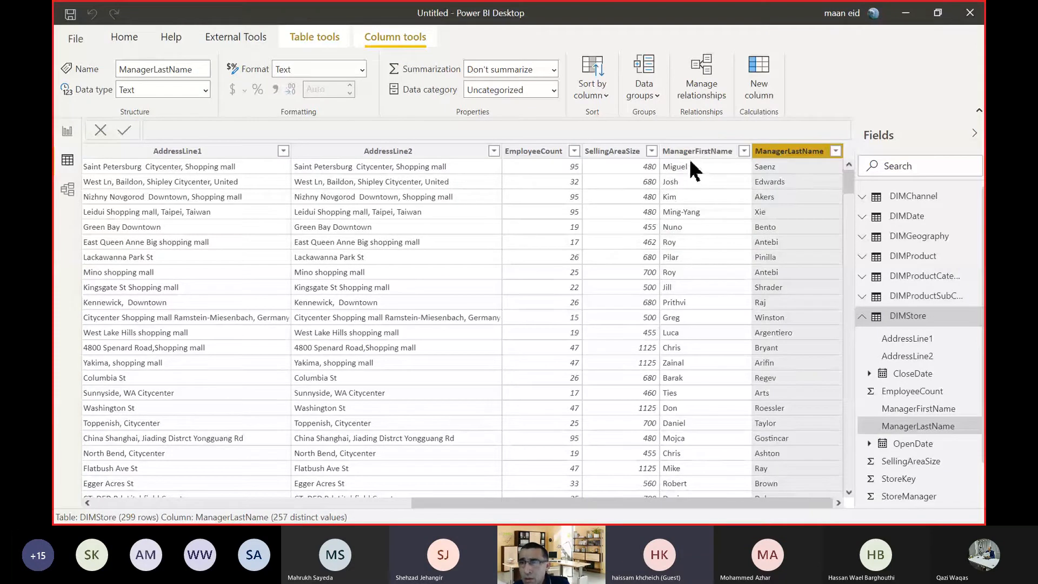
pyautogui.click(697, 185)
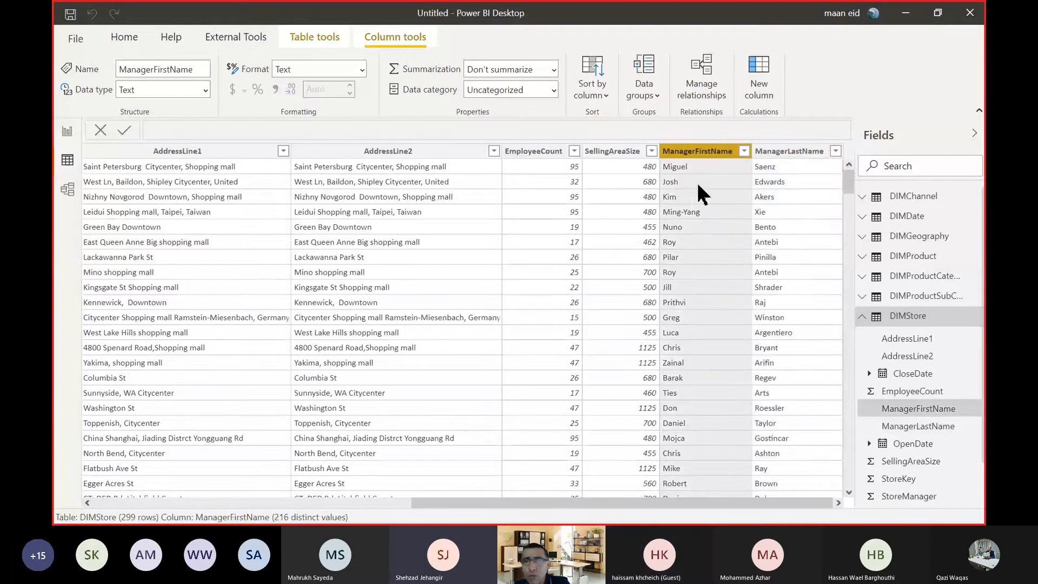
pyautogui.rightClick(682, 154)
pyautogui.press('Escape')
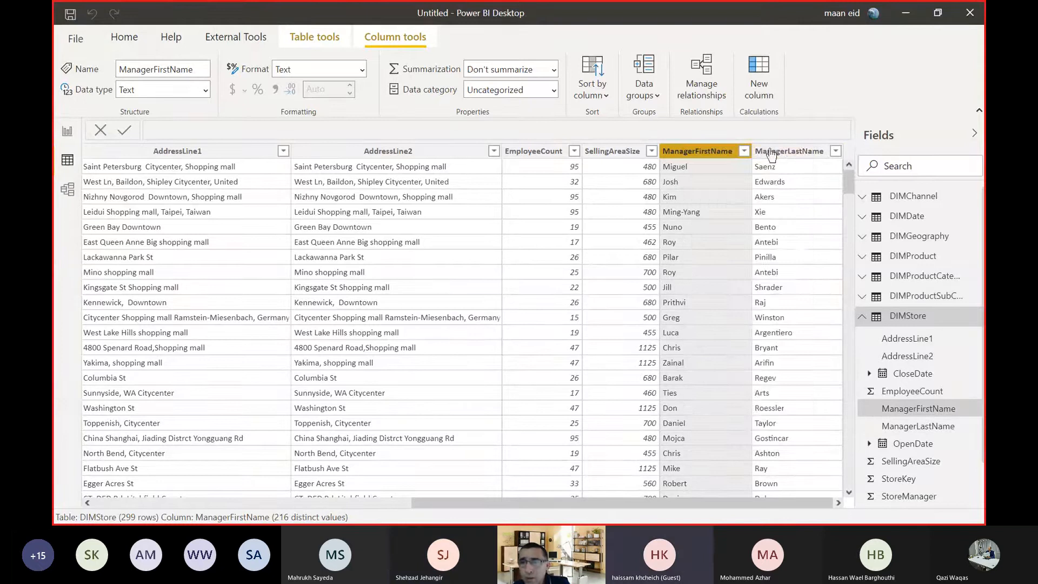
pyautogui.click(773, 154)
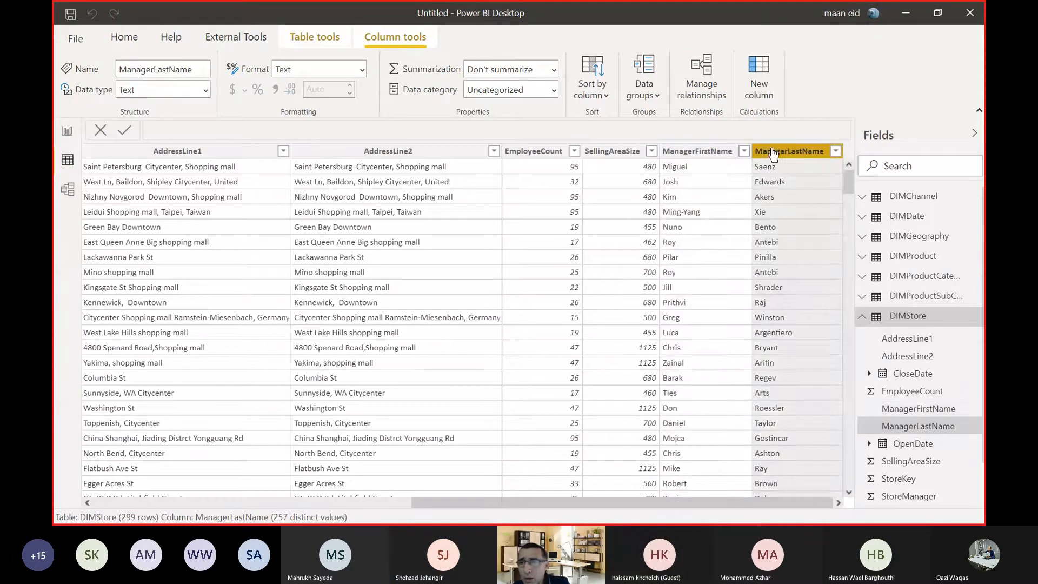
pyautogui.click(685, 276)
pyautogui.click(318, 274)
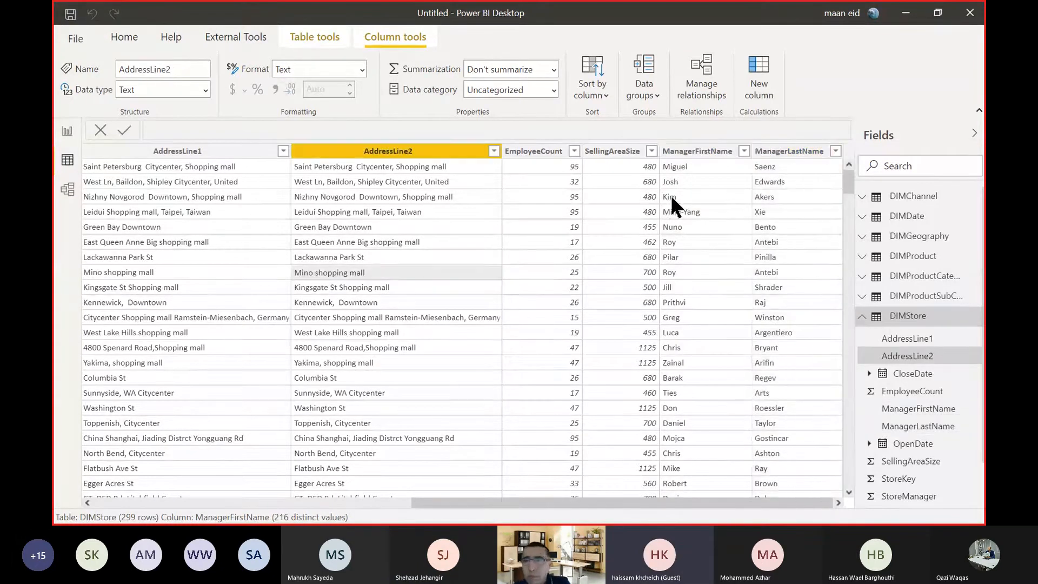
pyautogui.click(692, 153)
pyautogui.click(815, 156)
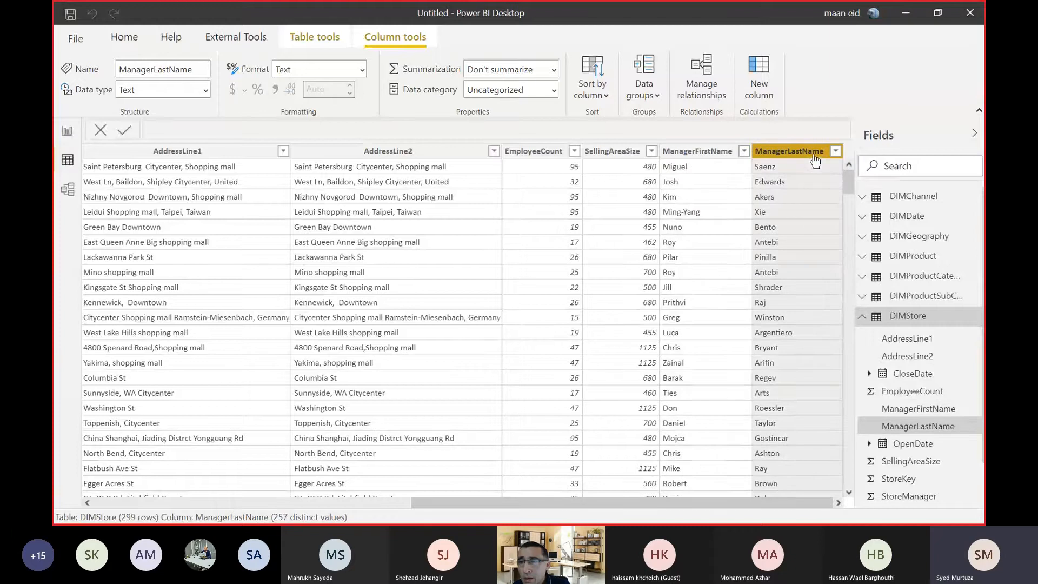
# Switch to Power Query Editor and select the ManagerLastName and ManagerFirstName columns of DIMStore together.
pyautogui.hotkey('alt', 'Tab')
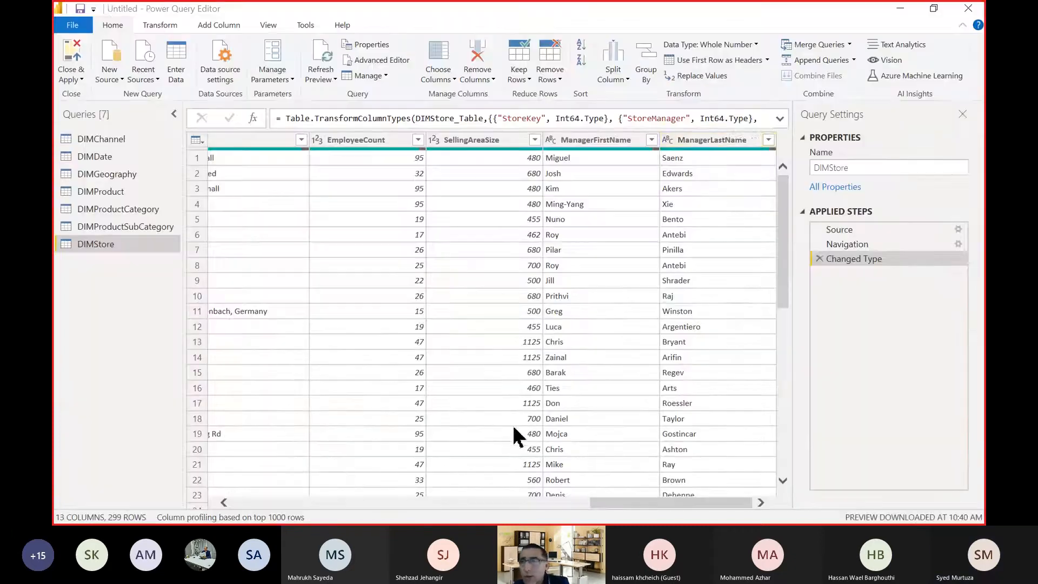
pyautogui.click(709, 136)
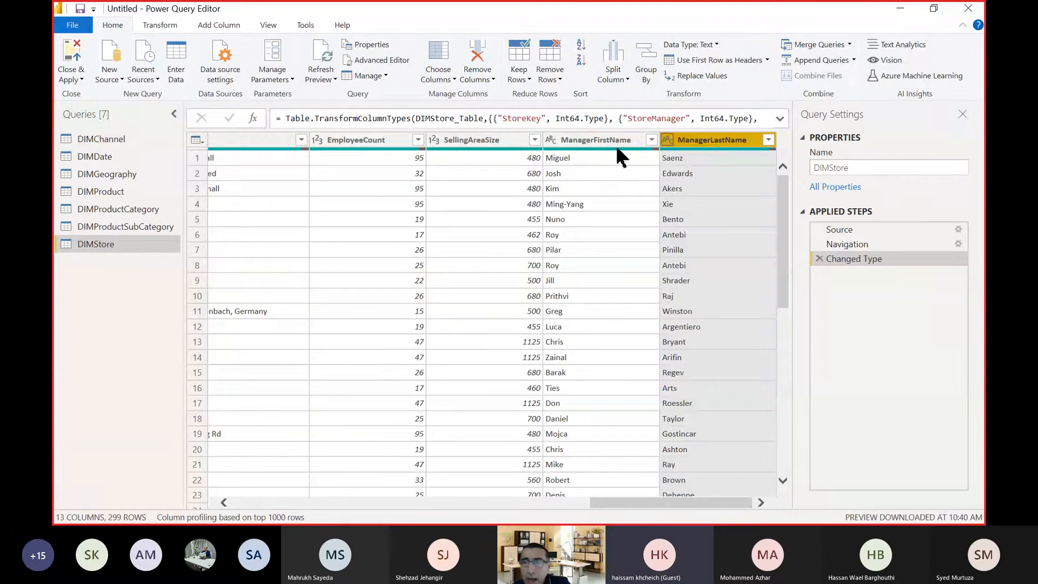
pyautogui.click(606, 142)
pyautogui.keyDown('ctrl'); pyautogui.click(693, 142); pyautogui.keyUp('ctrl')
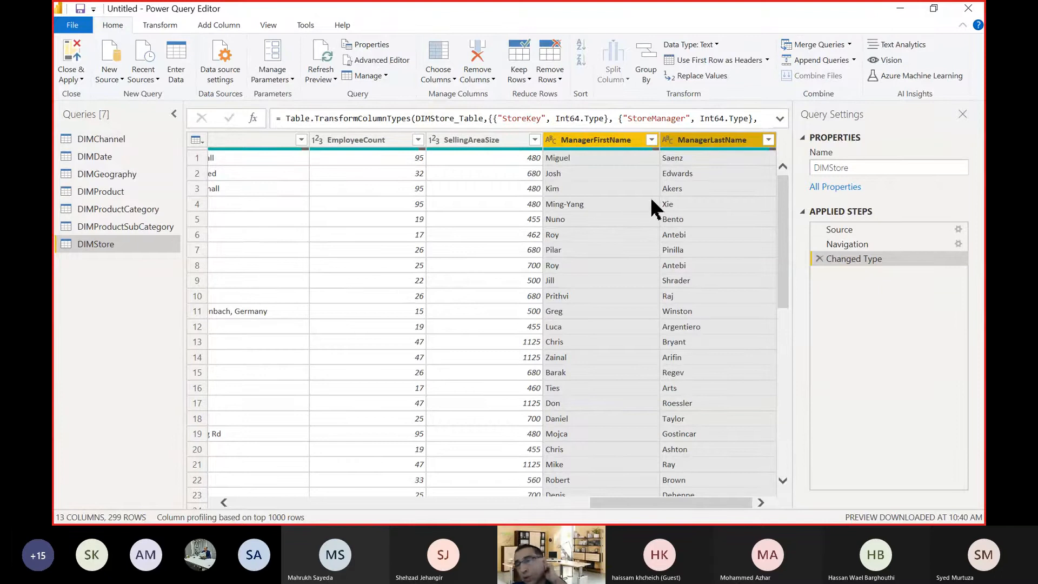
# Select the non-adjacent EmployeeCount and ManagerFirstName columns together, then release the selection.
pyautogui.click(352, 146)
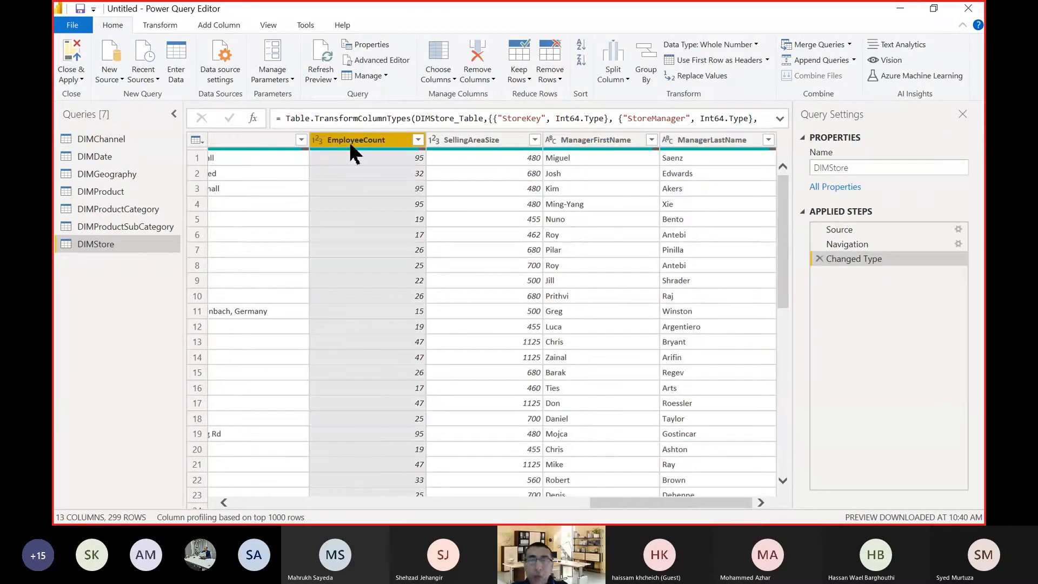
pyautogui.keyDown('ctrl'); pyautogui.click(592, 141); pyautogui.keyUp('ctrl')
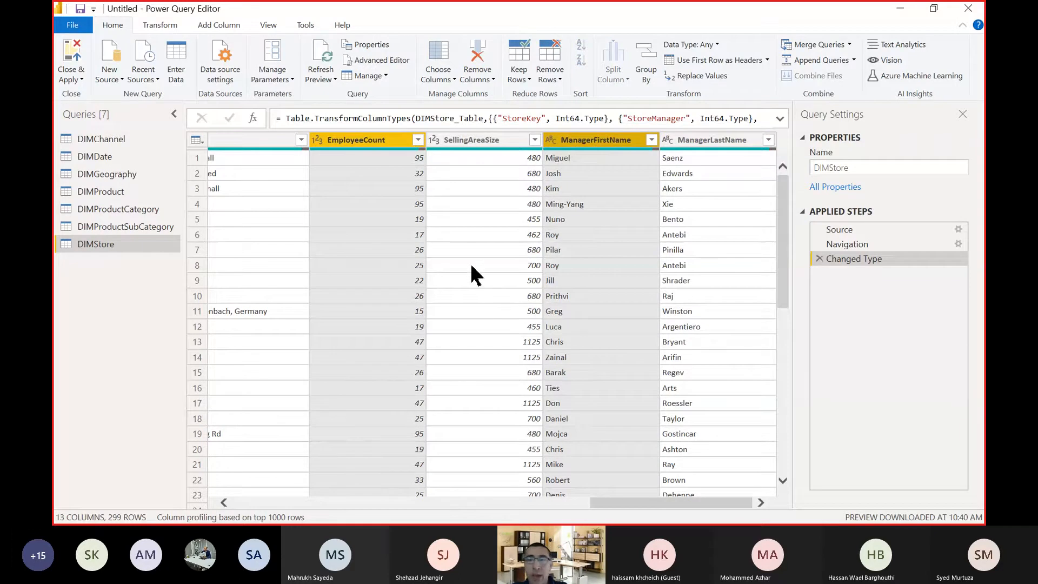
pyautogui.click(456, 223)
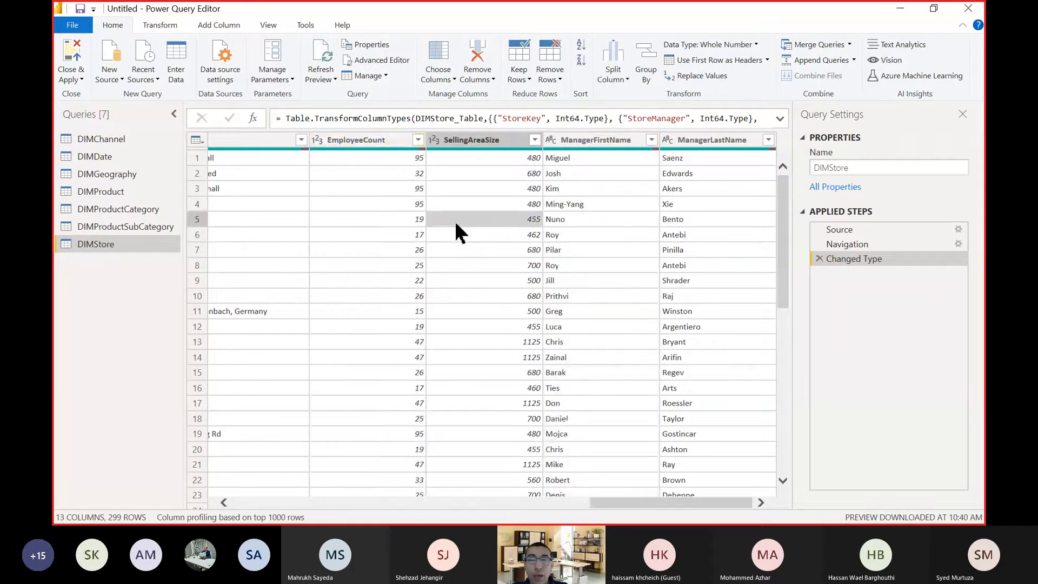
# Select the whole column range from EmployeeCount through ManagerLastName, then release the selection.
pyautogui.click(351, 141)
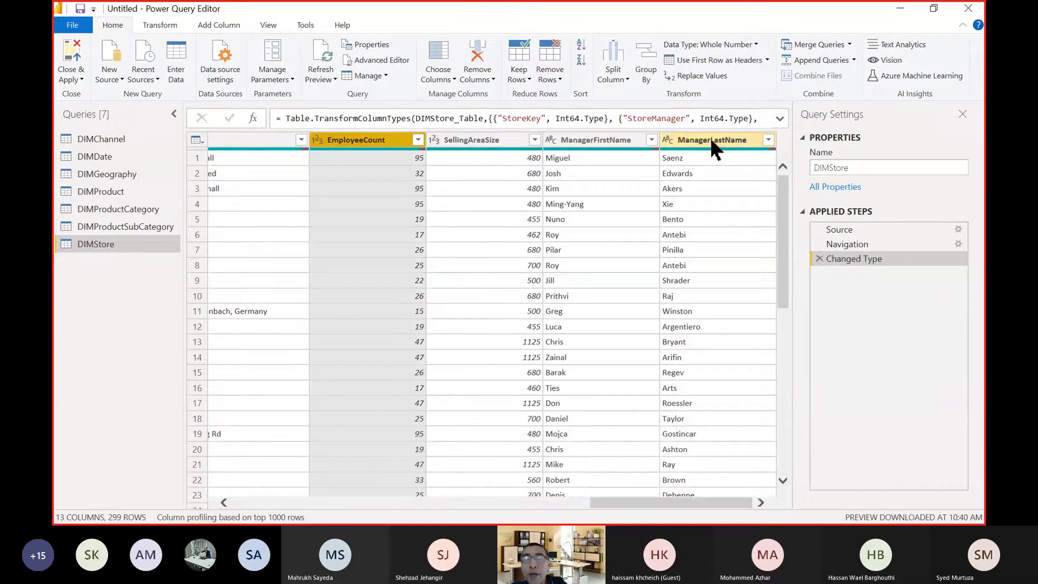
pyautogui.keyDown('shift'); pyautogui.click(711, 141); pyautogui.keyUp('shift')
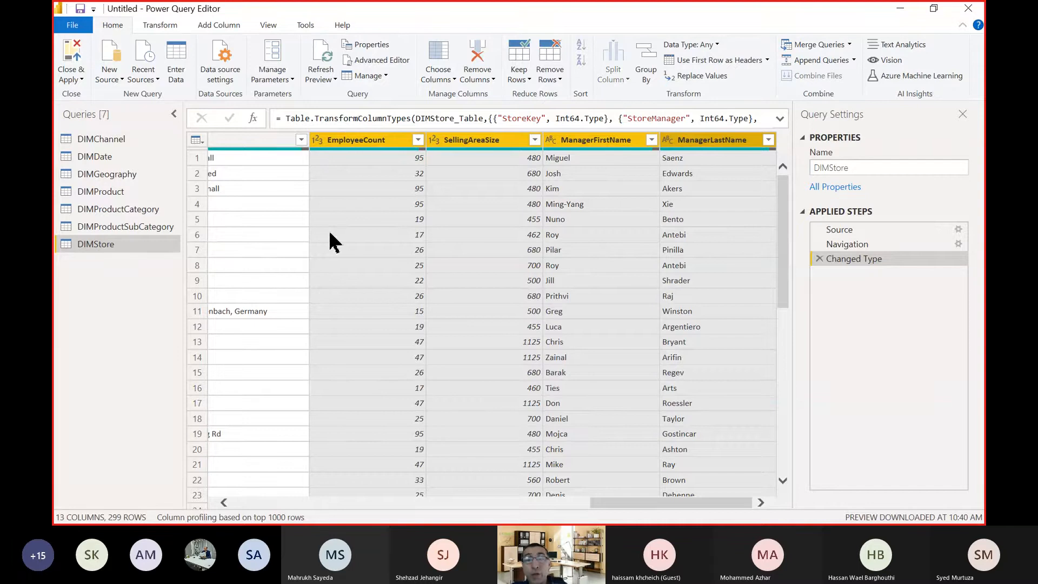
pyautogui.click(346, 222)
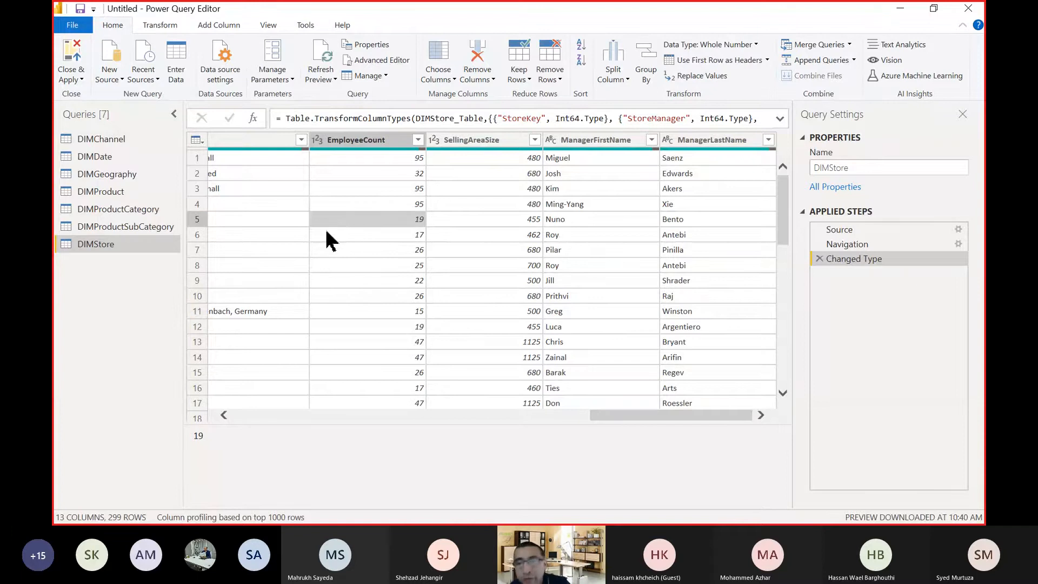
# Start merging the ManagerFirstName and ManagerLastName columns, naming the new column Manager Full Name.
pyautogui.click(586, 140)
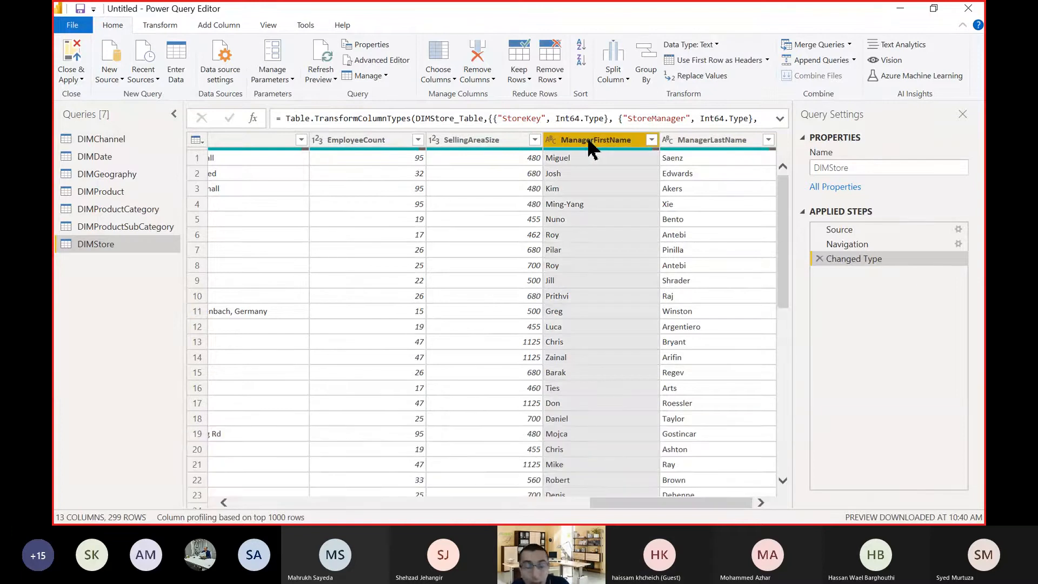
pyautogui.keyDown('ctrl'); pyautogui.click(739, 142); pyautogui.keyUp('ctrl')
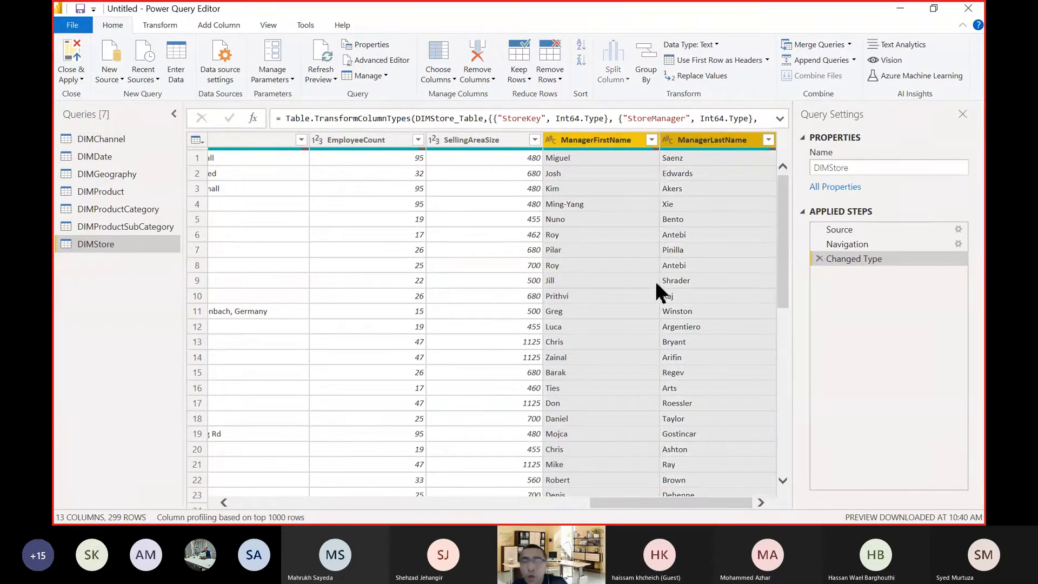
pyautogui.rightClick(685, 144)
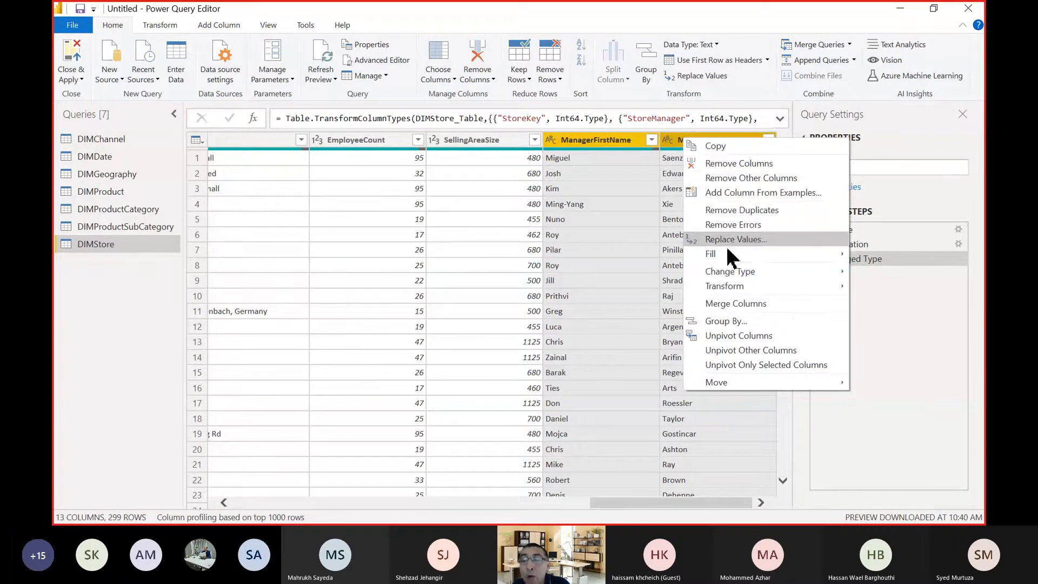
pyautogui.click(756, 310)
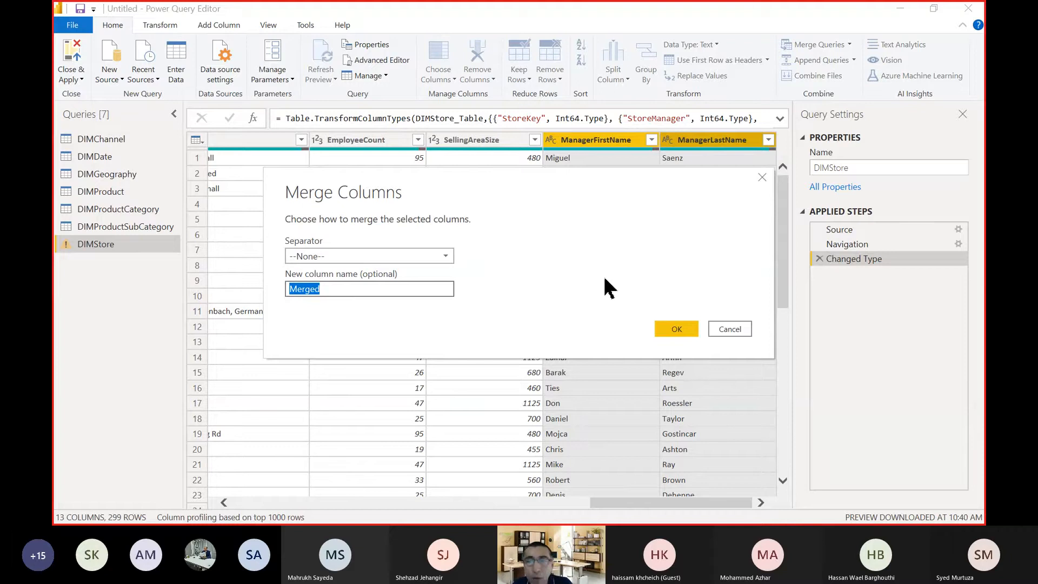
pyautogui.write('Manage')
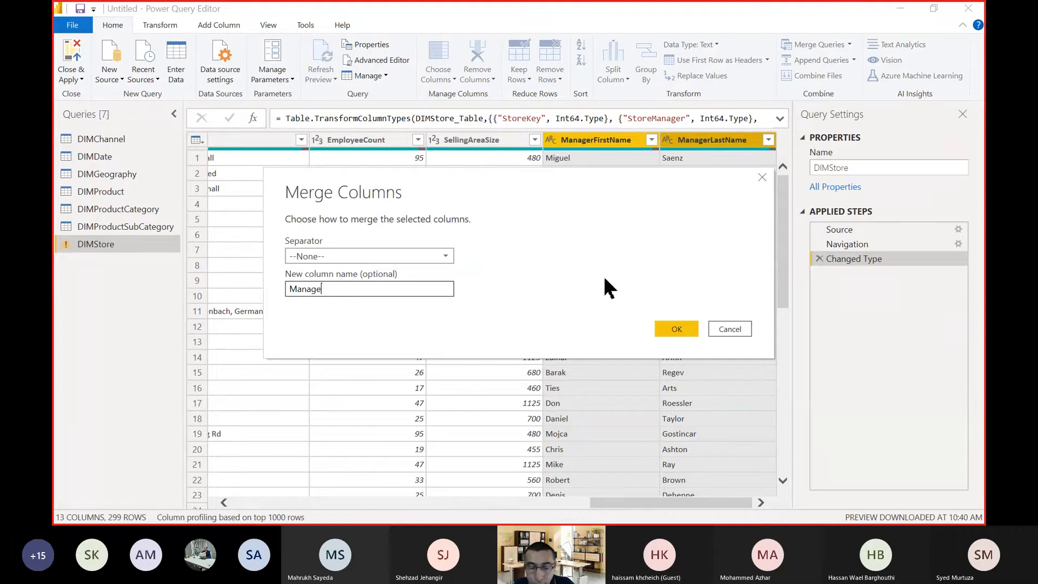
pyautogui.write('r Full Name')
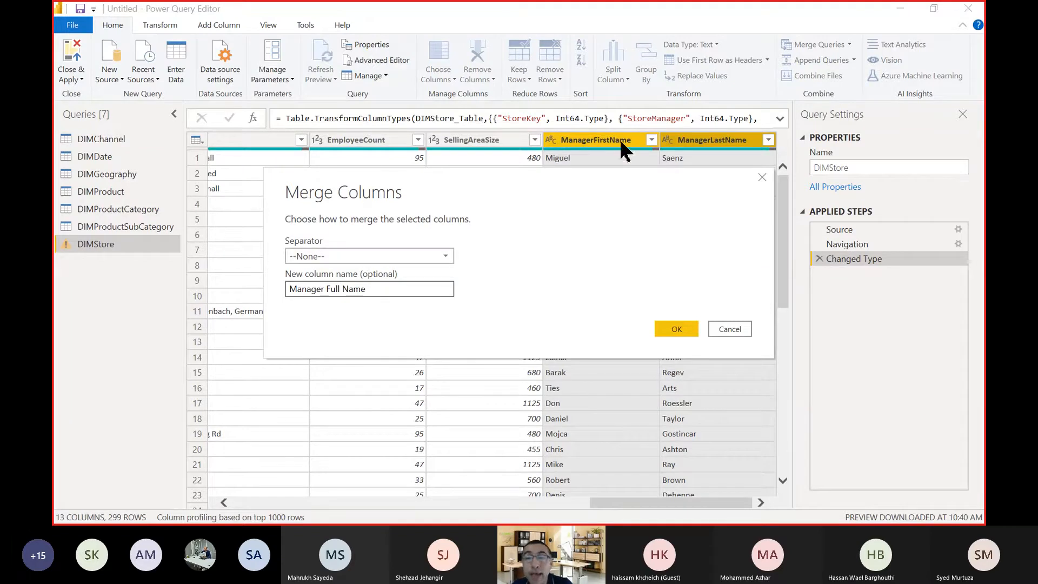
# Set a custom separator of a comma and a space for the merge and apply it.
pyautogui.click(390, 256)
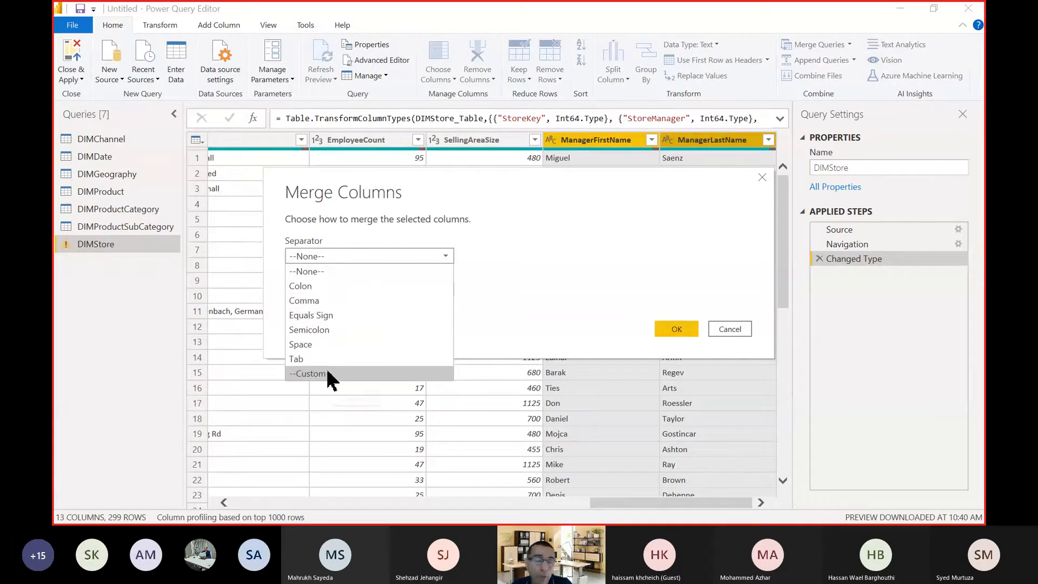
pyautogui.click(407, 374)
pyautogui.click(366, 275)
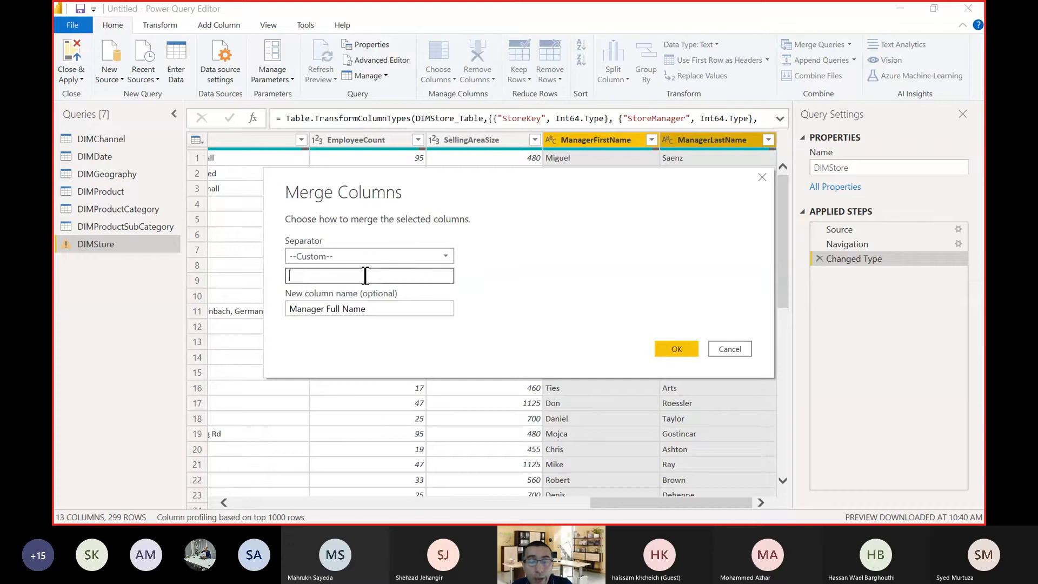
pyautogui.write(',')
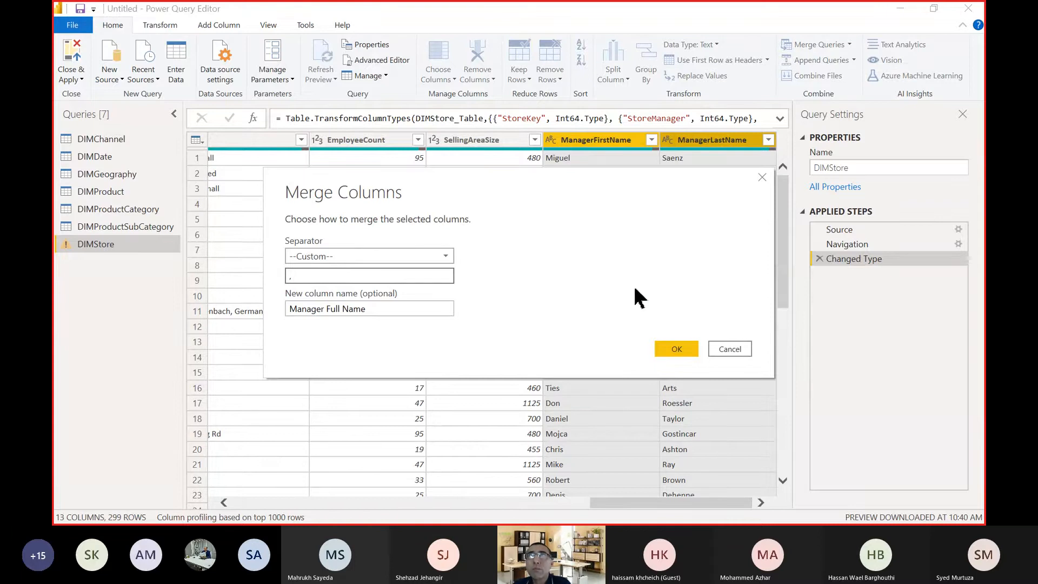
pyautogui.click(677, 352)
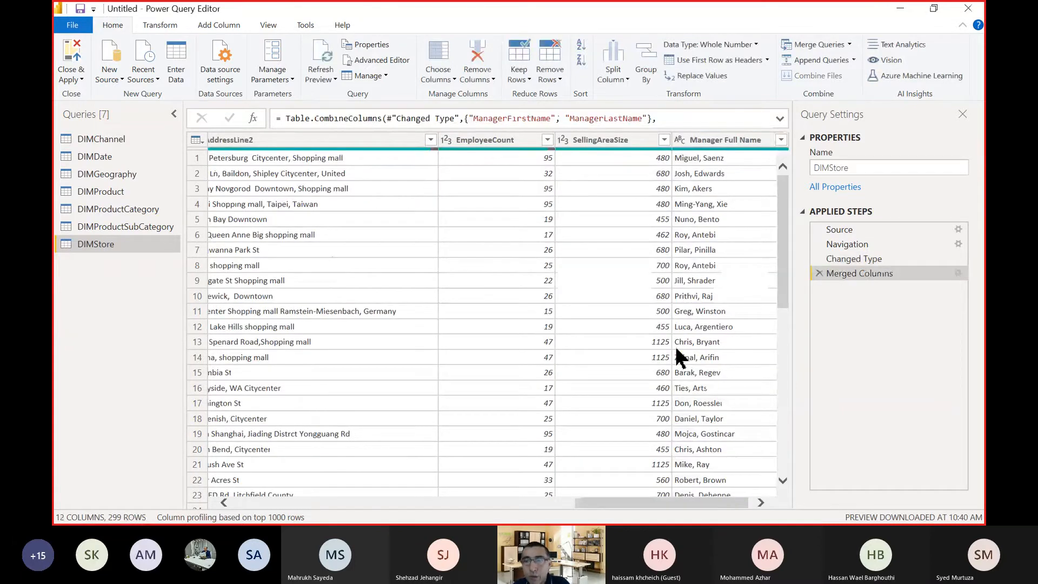
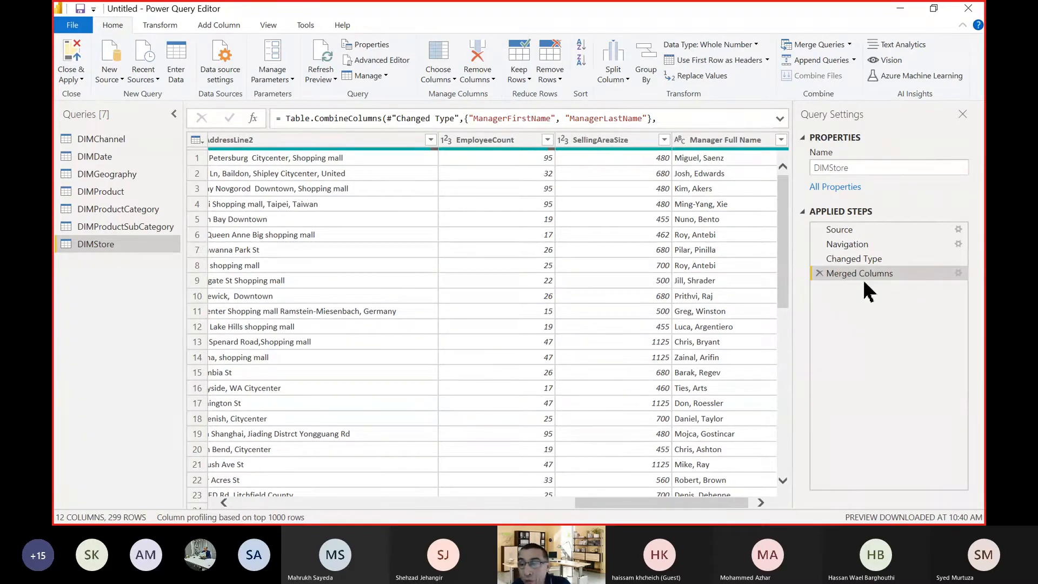
# Delete the Merged Columns step from the DIMStore query.
pyautogui.click(117, 195)
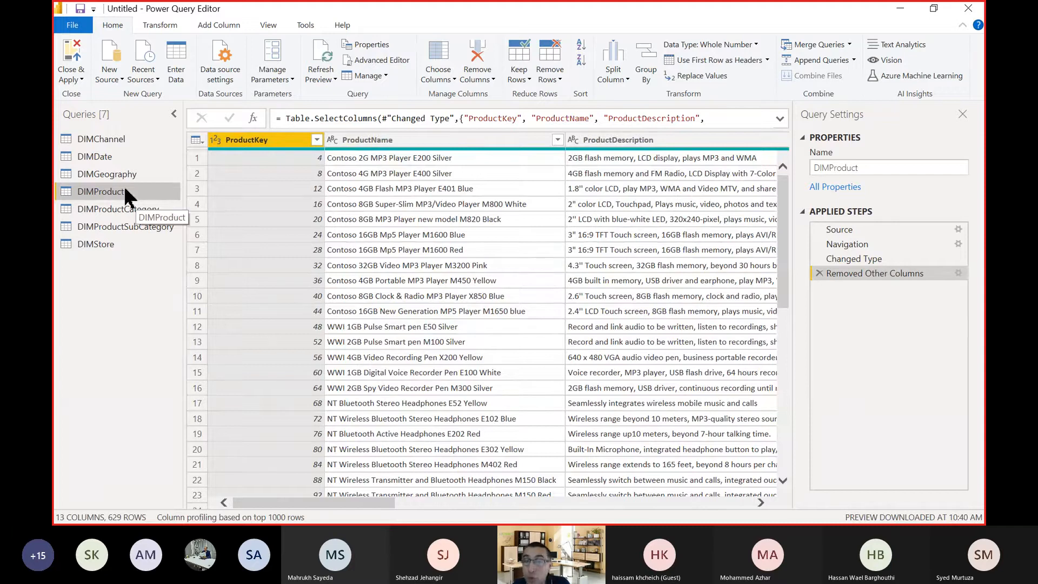
pyautogui.click(102, 244)
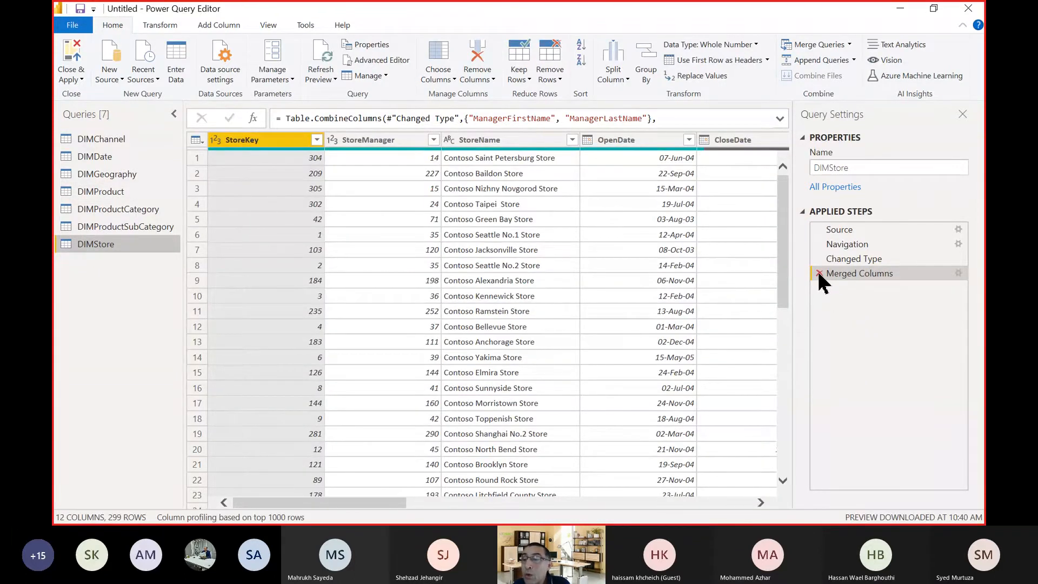
pyautogui.click(819, 273)
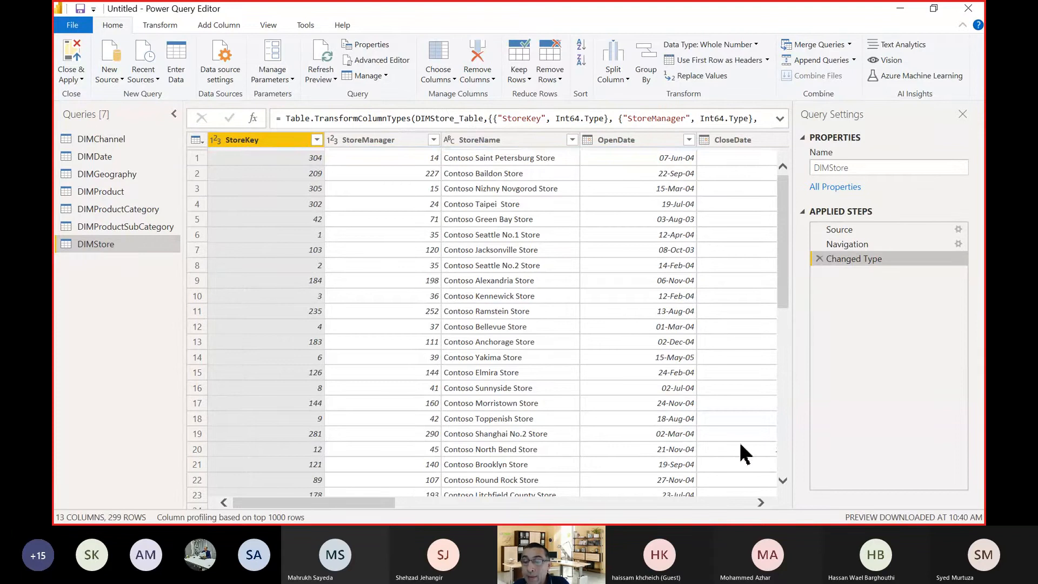
# Select the ManagerLastName, ManagerFirstName, EmployeeCount and AddressLine2 columns together, then release the selection.
pyautogui.click(748, 502)
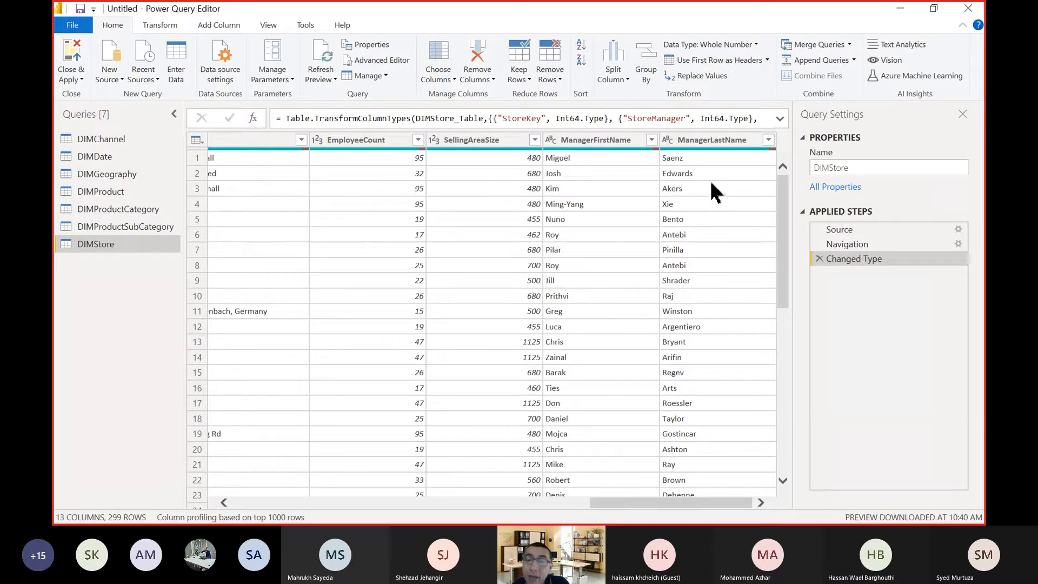
pyautogui.click(709, 141)
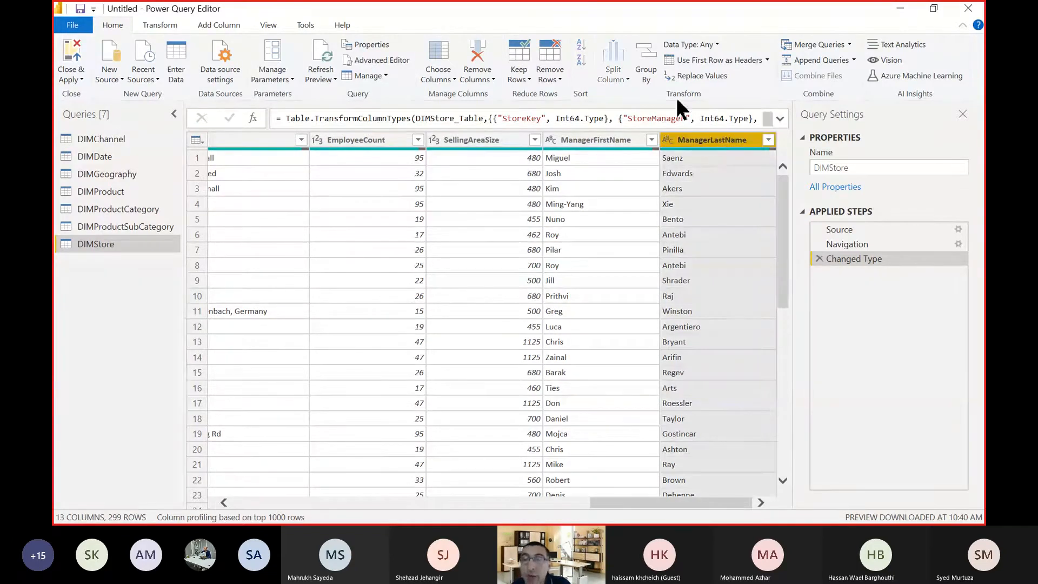
pyautogui.keyDown('ctrl'); pyautogui.click(604, 145); pyautogui.keyUp('ctrl')
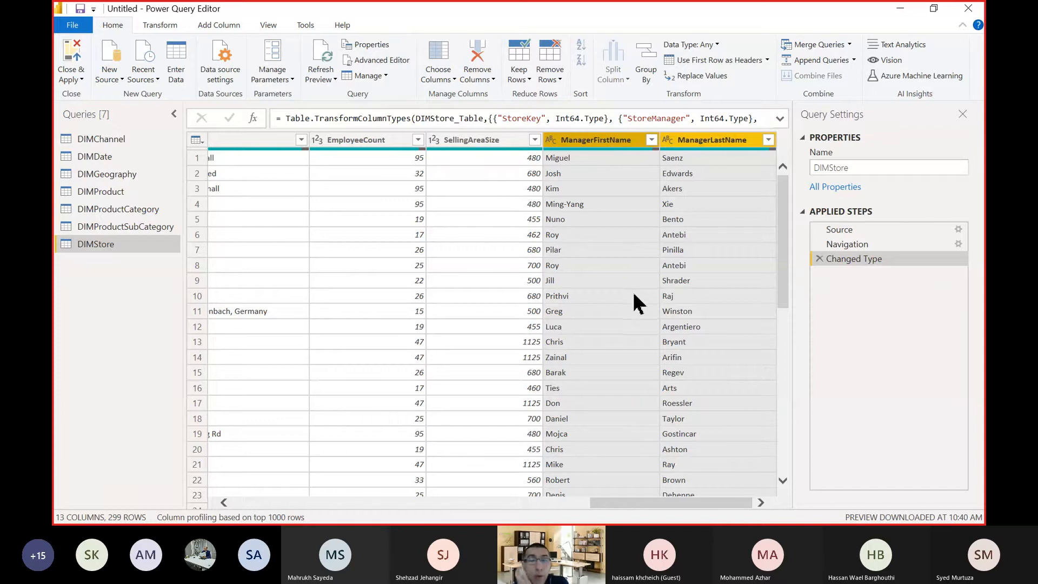
pyautogui.keyDown('ctrl'); pyautogui.click(364, 146); pyautogui.keyUp('ctrl')
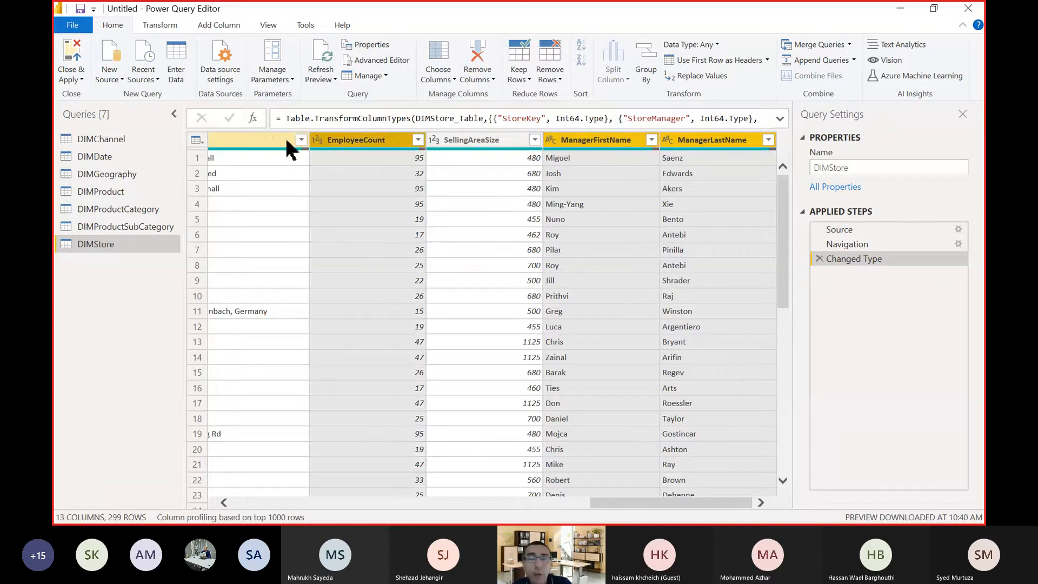
pyautogui.click(274, 144)
pyautogui.click(605, 192)
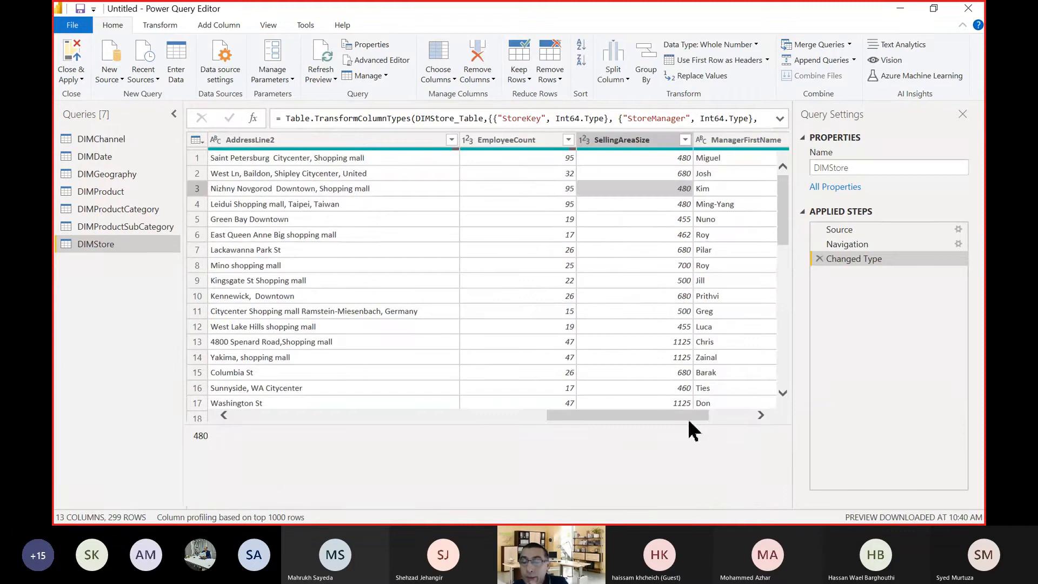
pyautogui.click(730, 345)
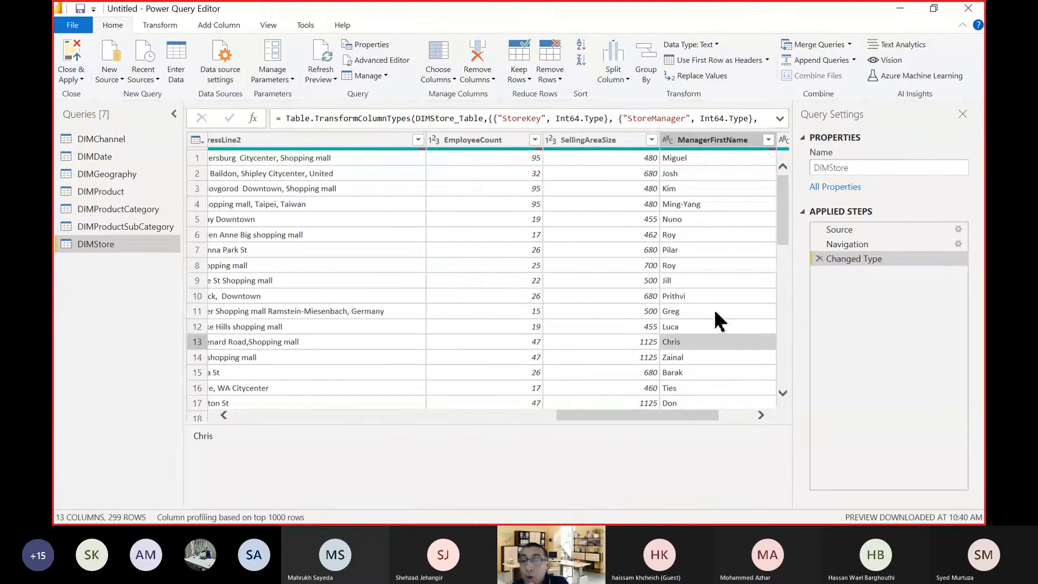
pyautogui.click(751, 415)
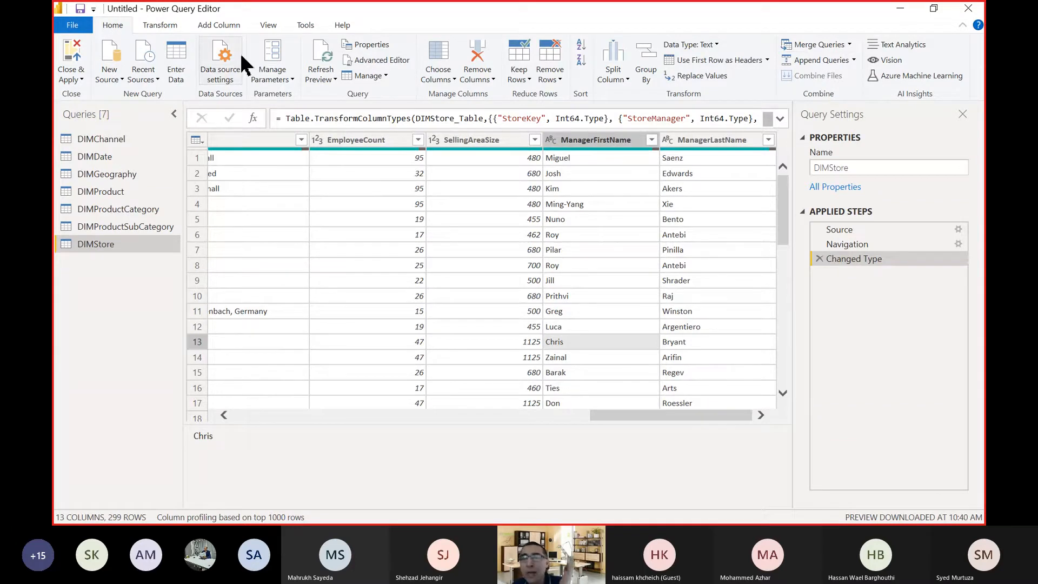
# Compare the tools that transform existing columns with the tools that add new columns.
pyautogui.click(158, 27)
pyautogui.click(216, 26)
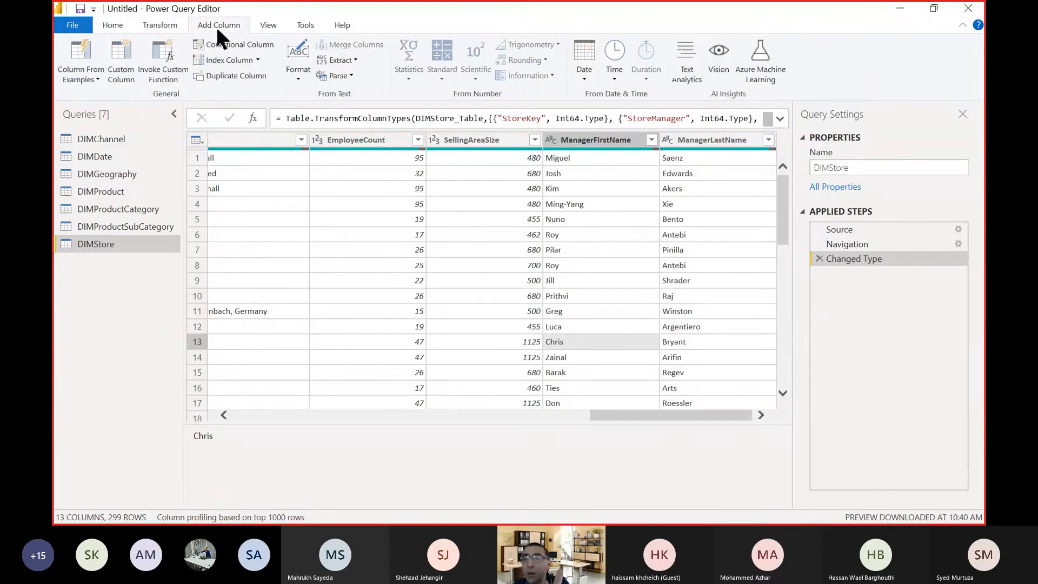
pyautogui.click(163, 26)
pyautogui.click(206, 27)
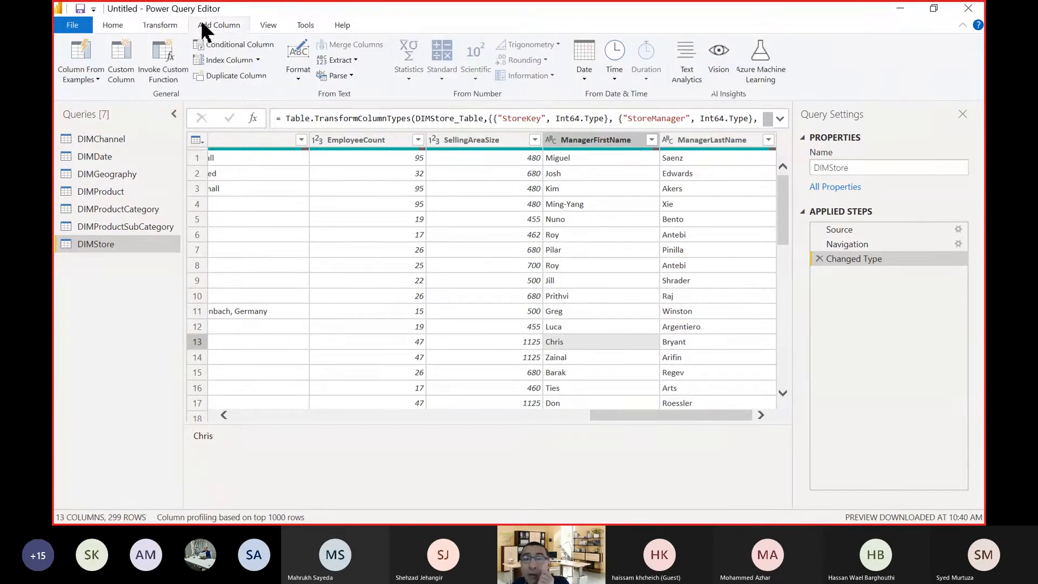
pyautogui.click(174, 29)
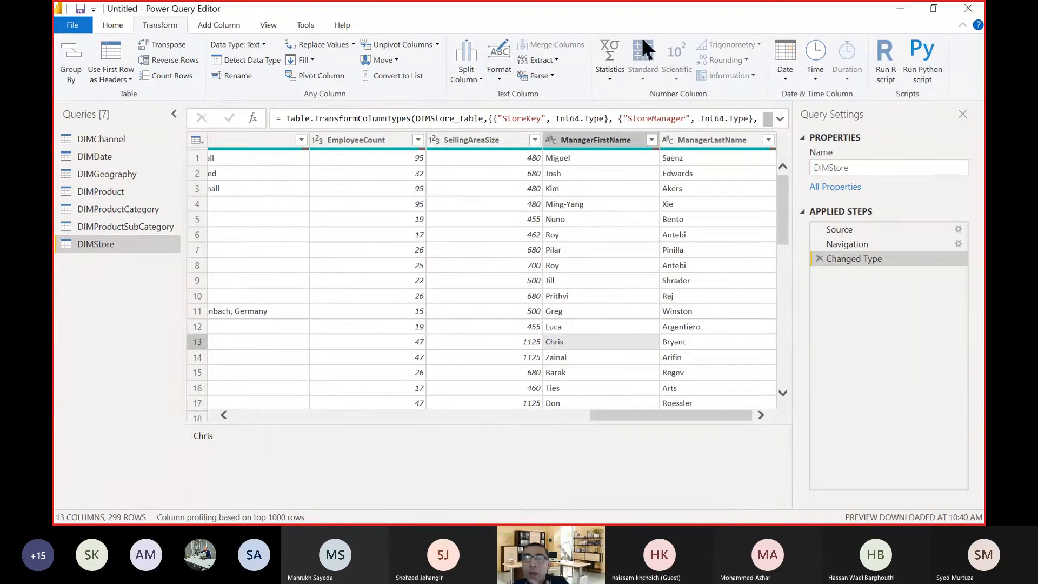
pyautogui.click(218, 27)
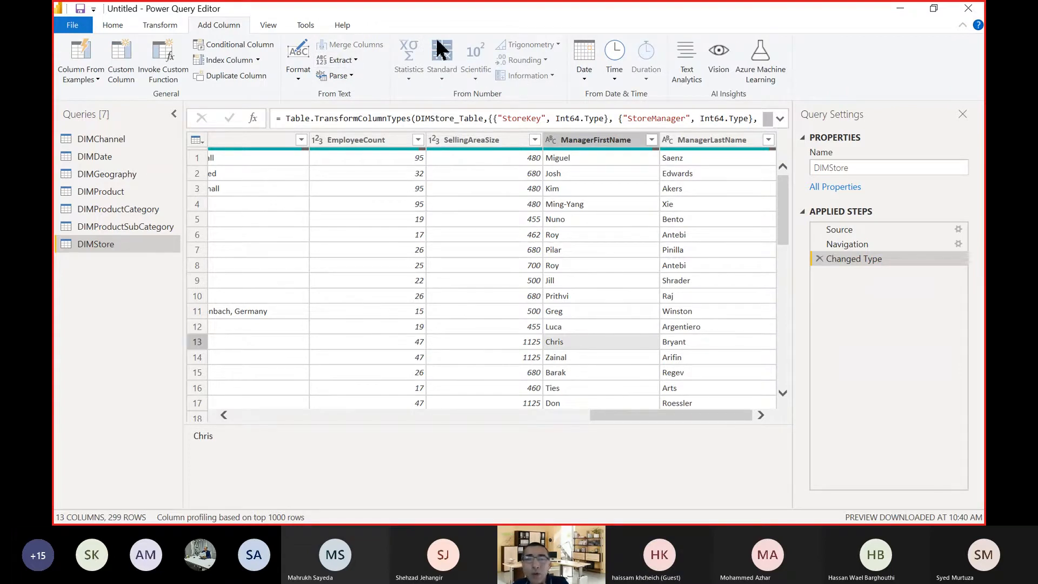
pyautogui.click(164, 23)
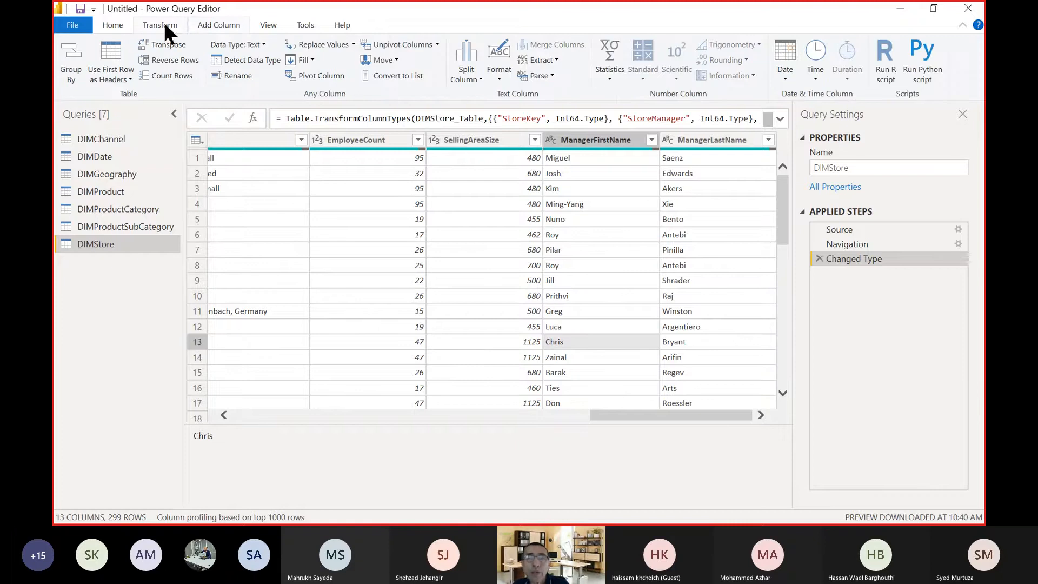
pyautogui.click(219, 26)
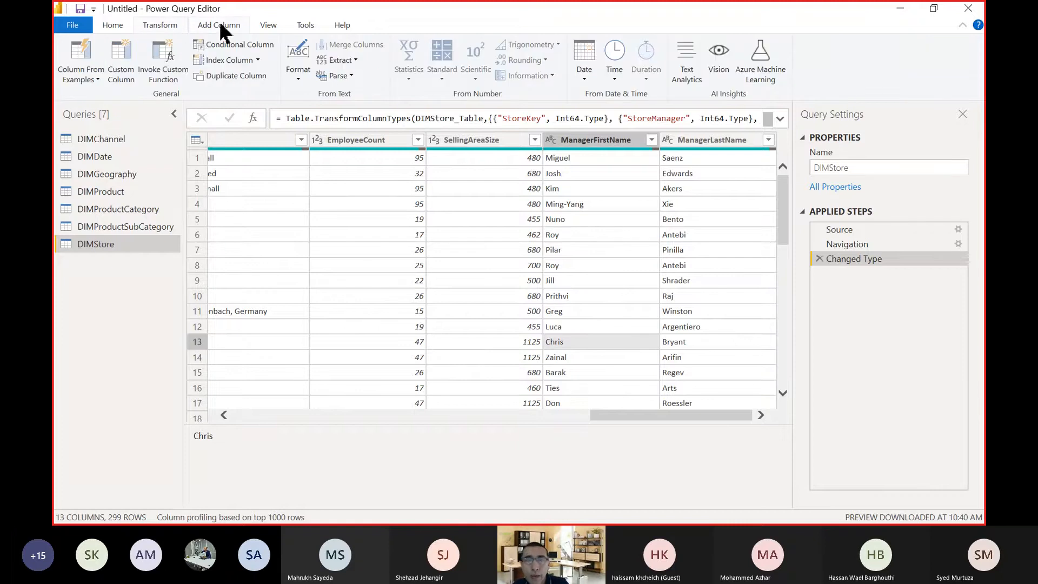
pyautogui.click(163, 25)
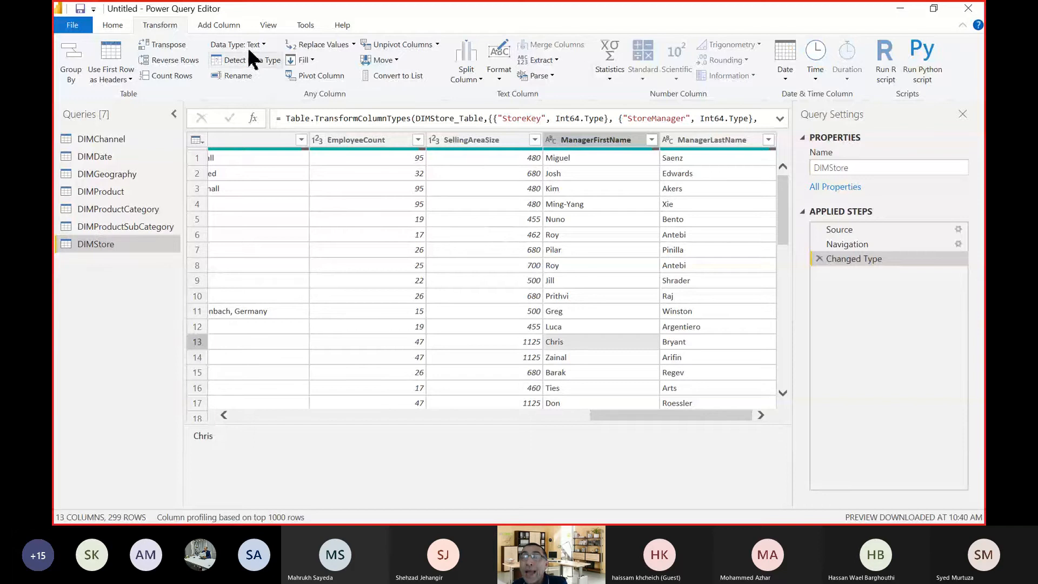
pyautogui.click(226, 27)
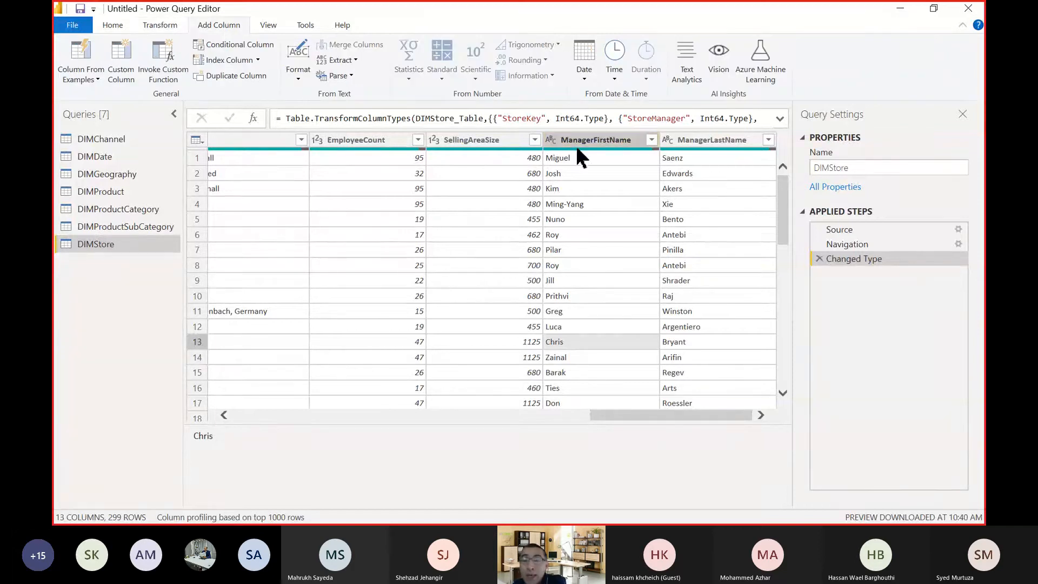
pyautogui.moveTo(577, 149)
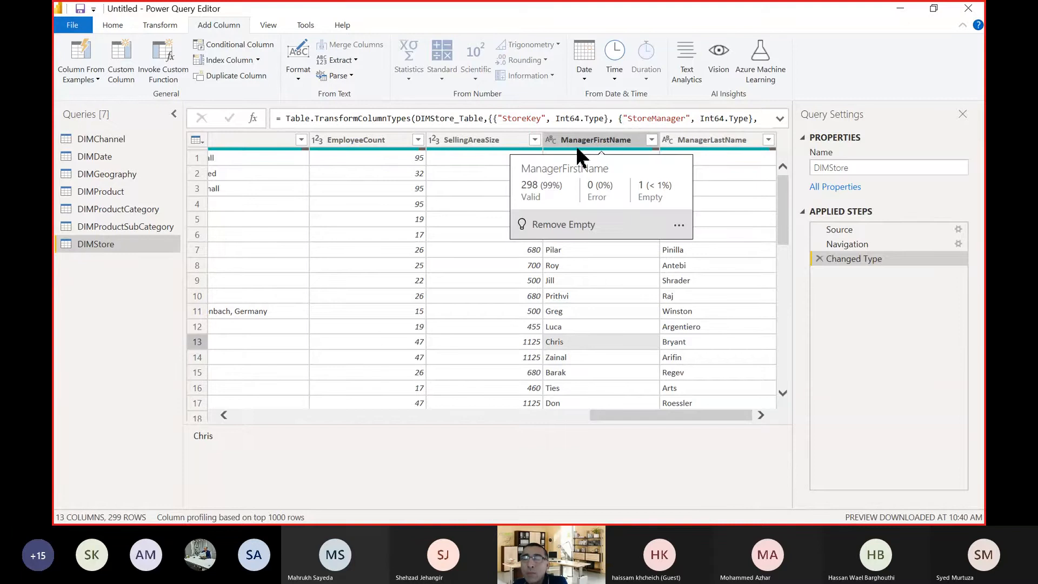
# Convert the text in the ManagerFirstName column to uppercase.
pyautogui.click(164, 27)
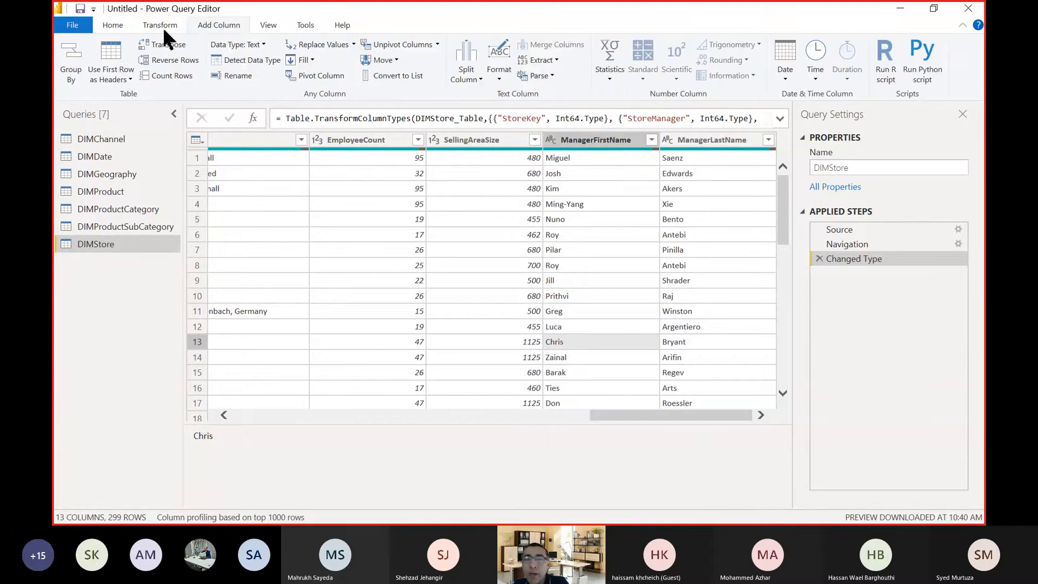
pyautogui.rightClick(601, 145)
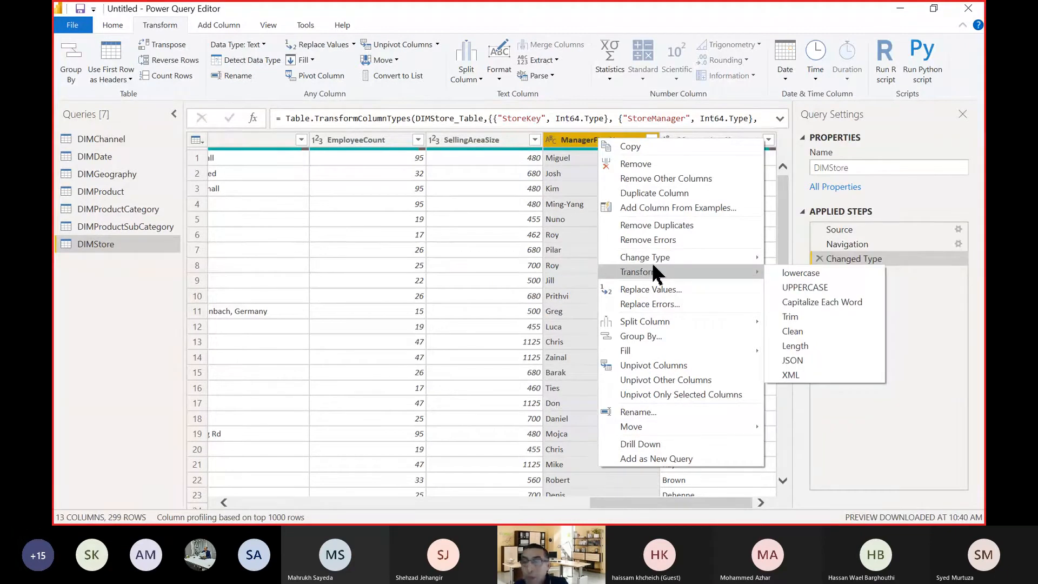
pyautogui.click(806, 292)
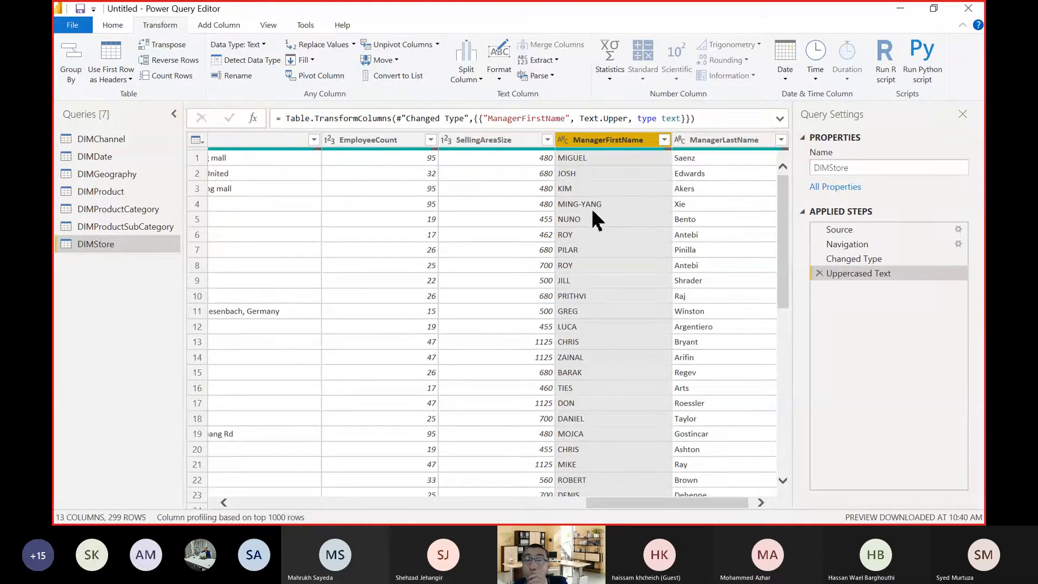
# Select the ManagerFirstName and ManagerLastName columns and start adding a column from examples to DIMStore.
pyautogui.click(219, 25)
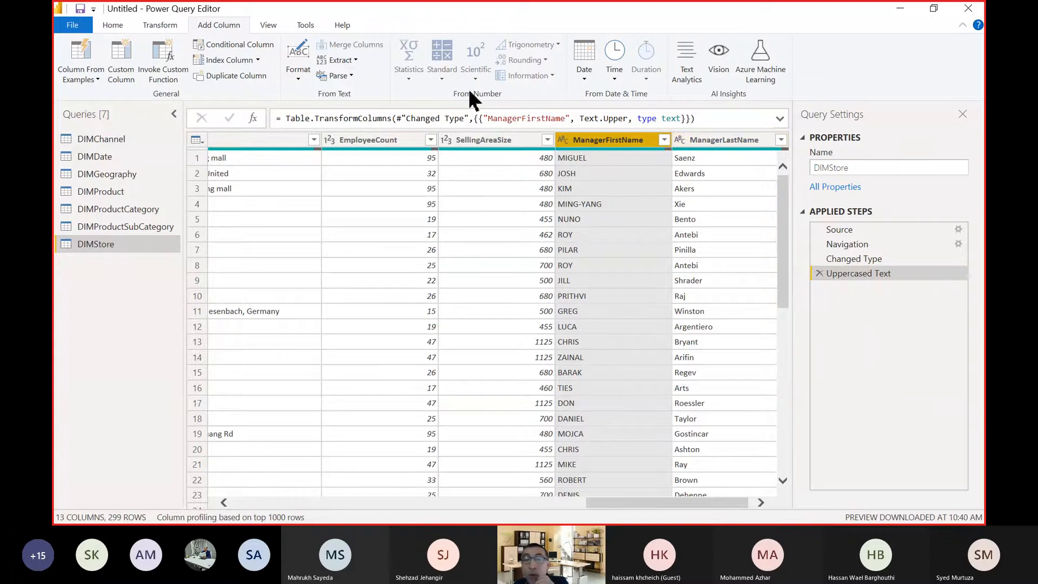
pyautogui.doubleClick(224, 22)
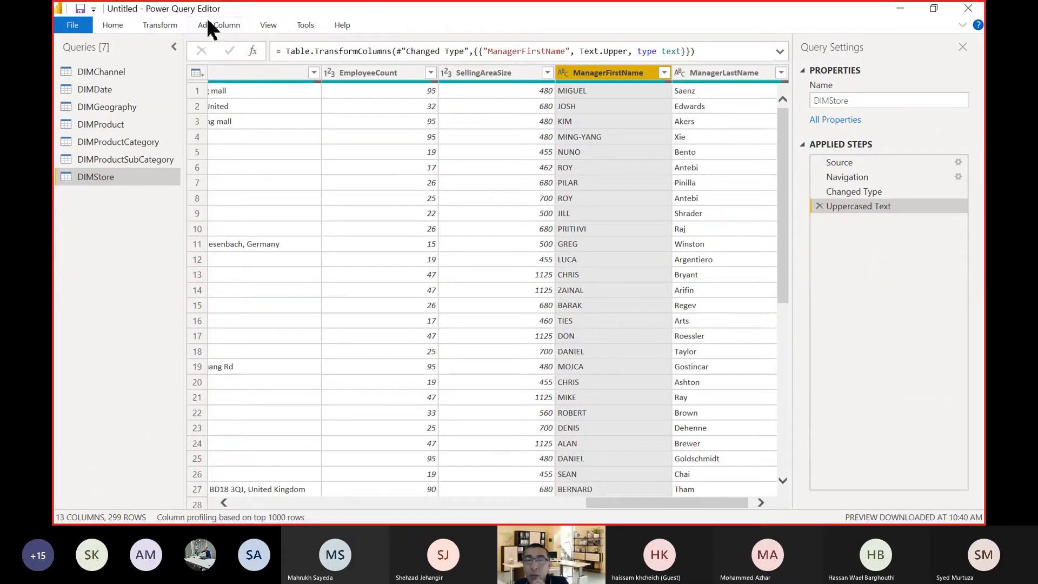
pyautogui.doubleClick(212, 24)
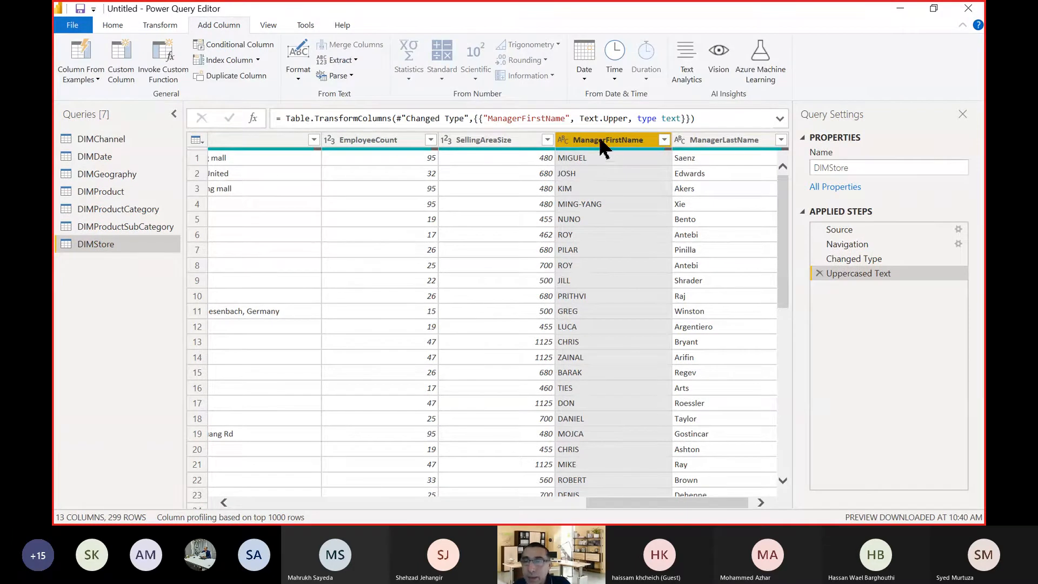
pyautogui.keyDown('ctrl'); pyautogui.click(740, 140); pyautogui.keyUp('ctrl')
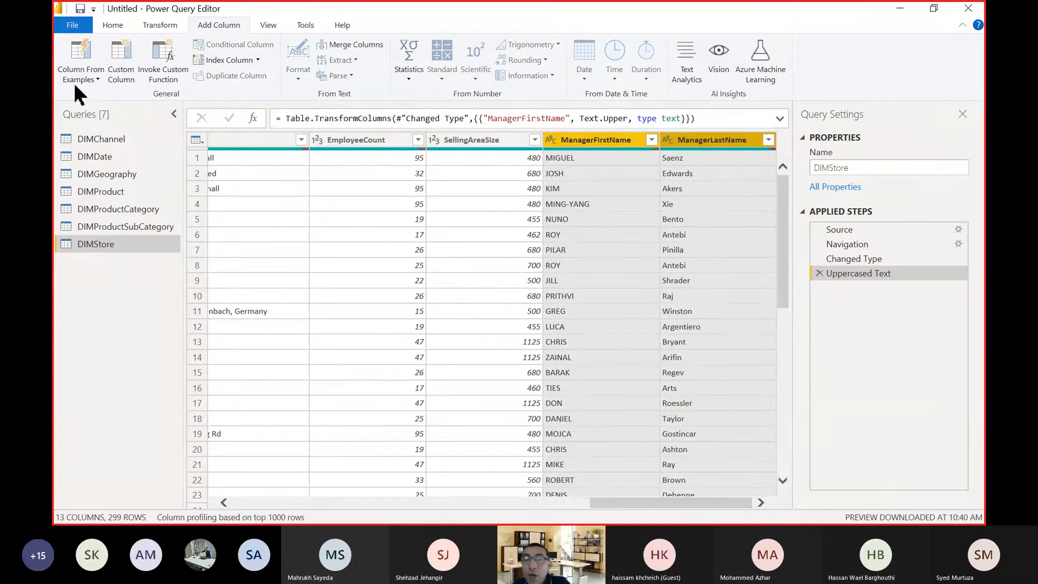
pyautogui.click(80, 53)
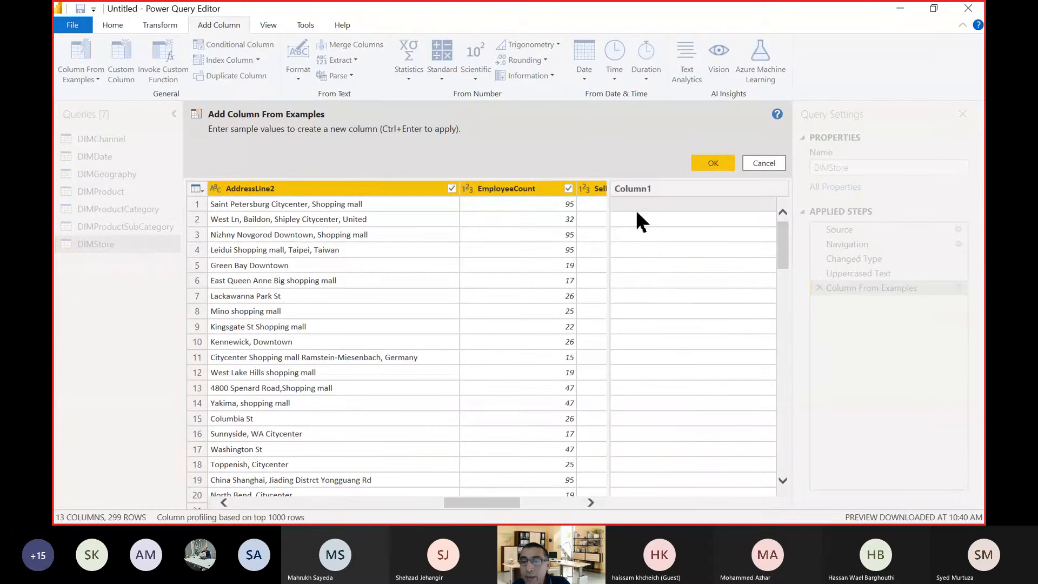
pyautogui.click(564, 501)
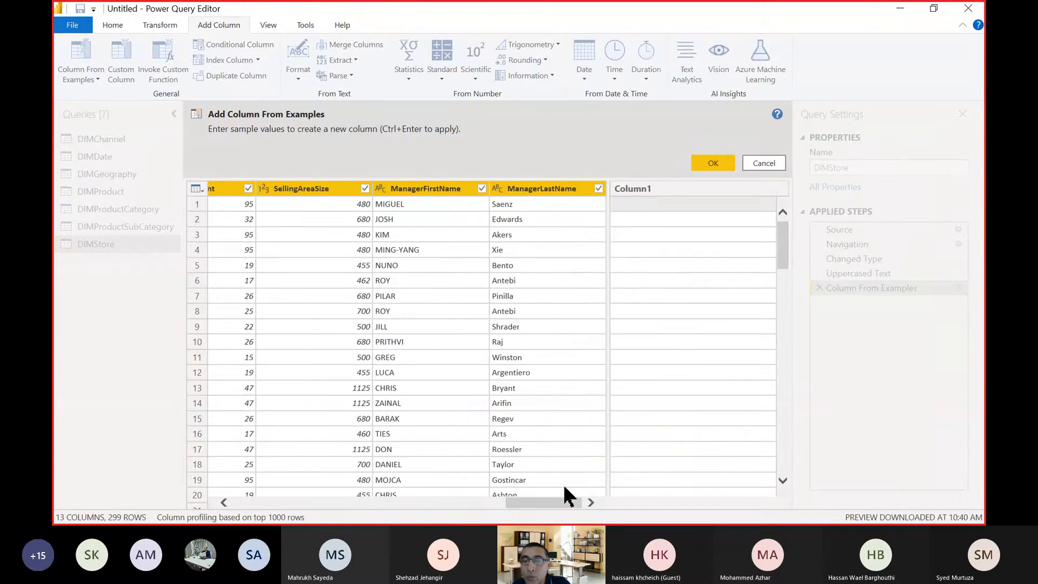
# Enter the first row's manager name as "First, Last" in proper case as the example, and add the resulting column.
pyautogui.click(626, 207)
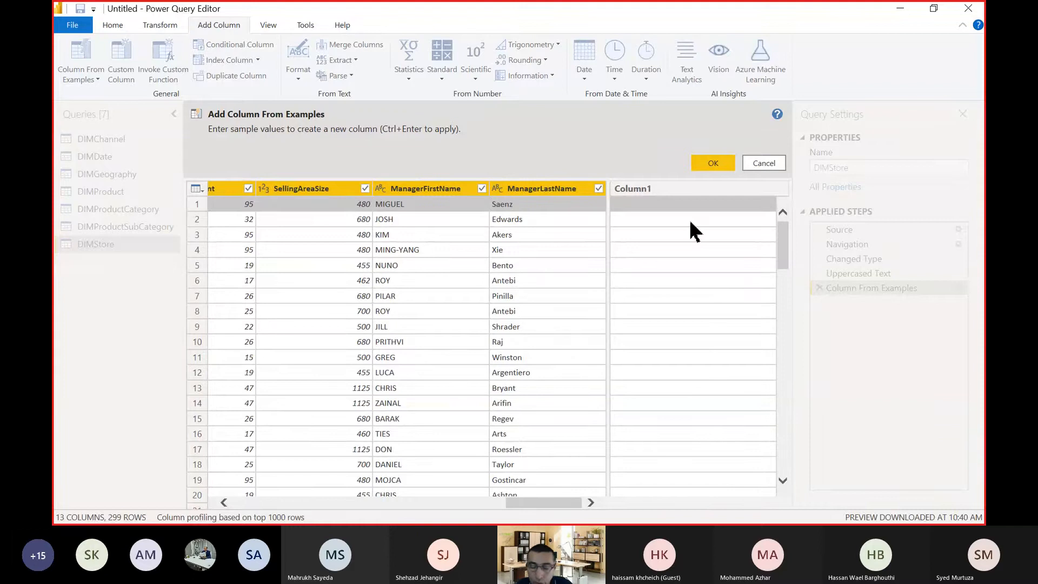
pyautogui.write('M')
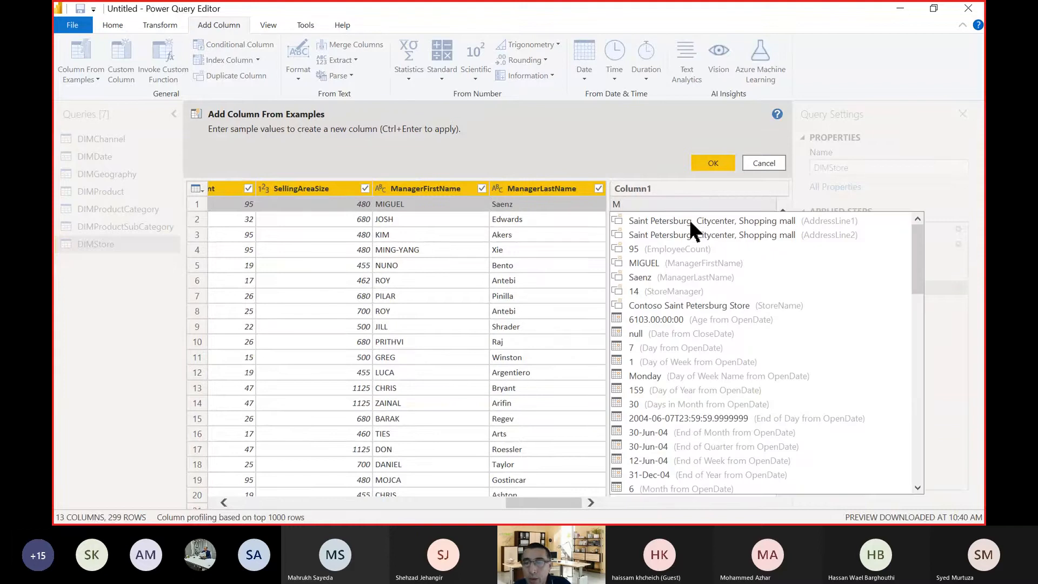
pyautogui.write('guel')
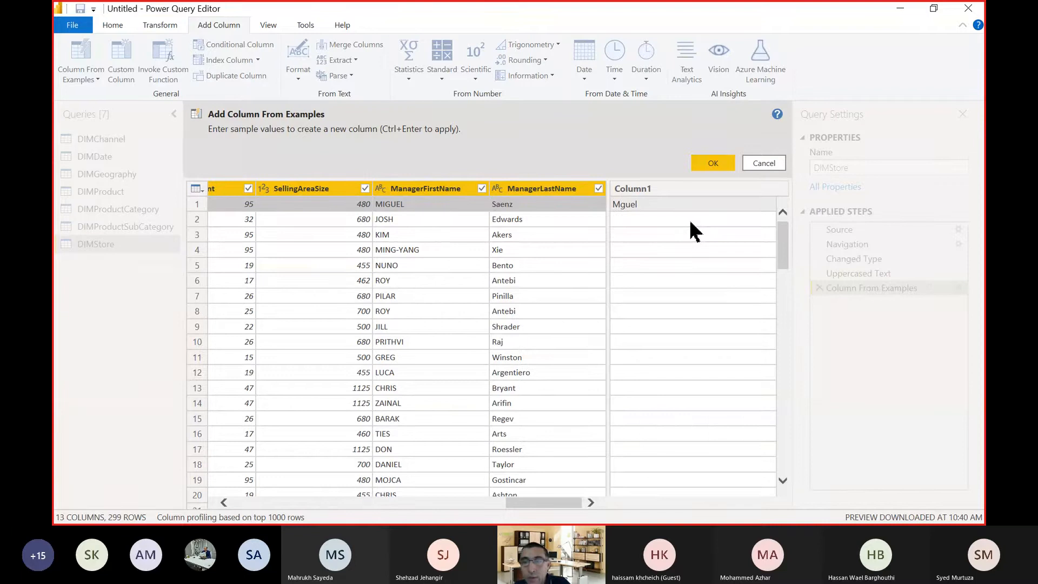
pyautogui.press('BackSpace')
pyautogui.press('BackSpace')
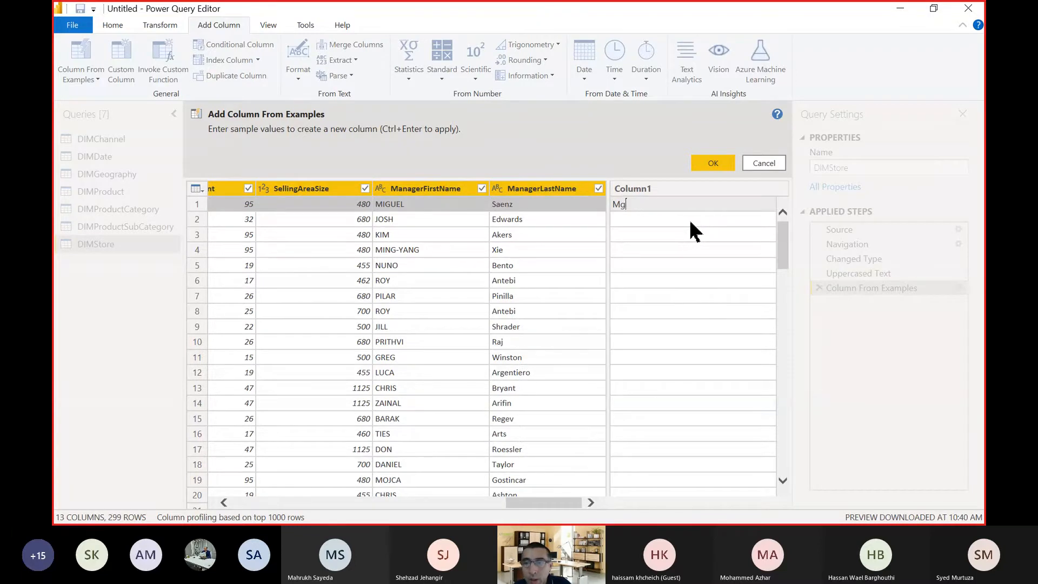
pyautogui.press('BackSpace')
pyautogui.write('i')
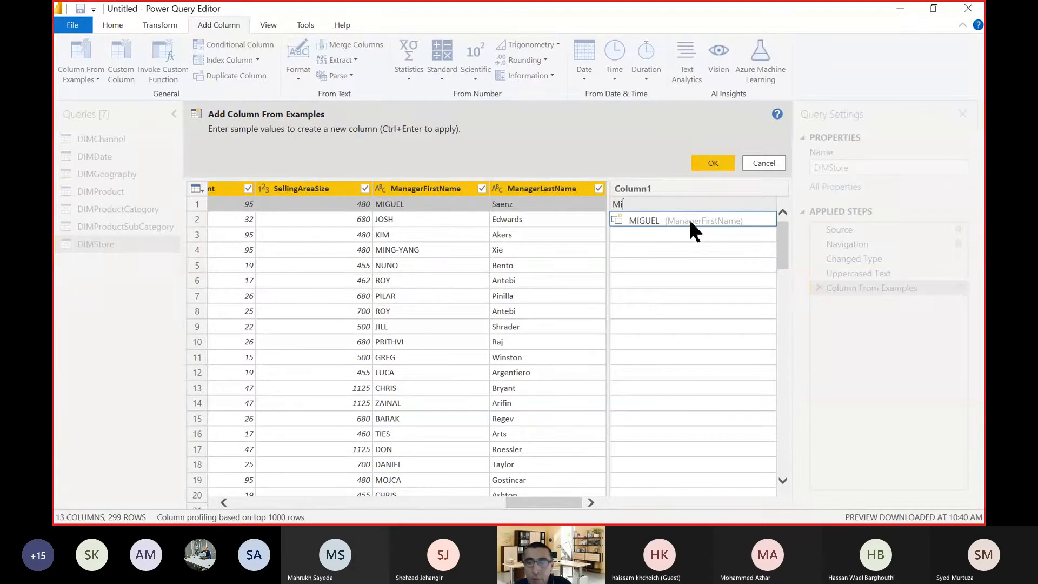
pyautogui.write('g')
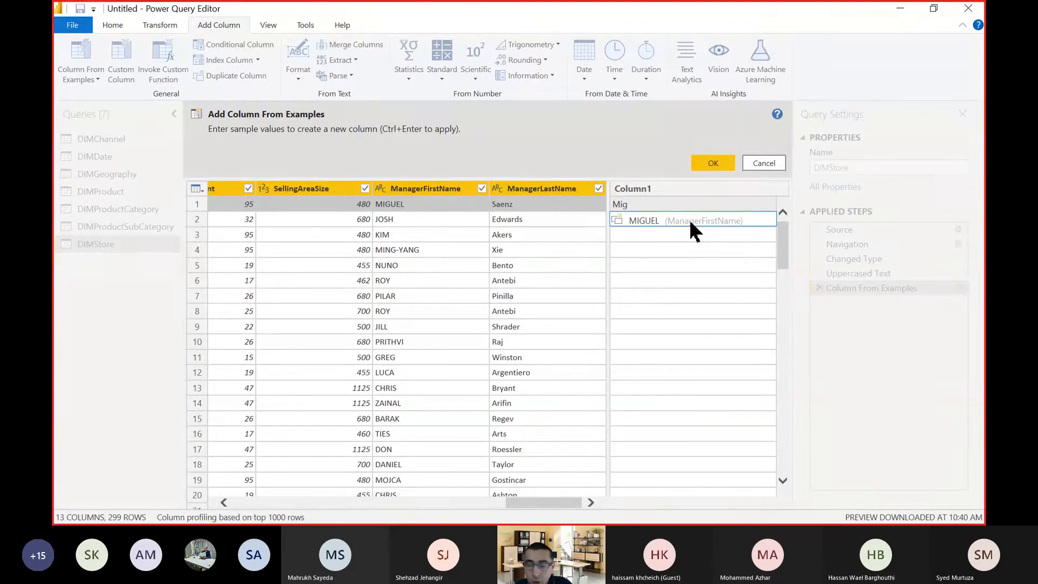
pyautogui.write('uel')
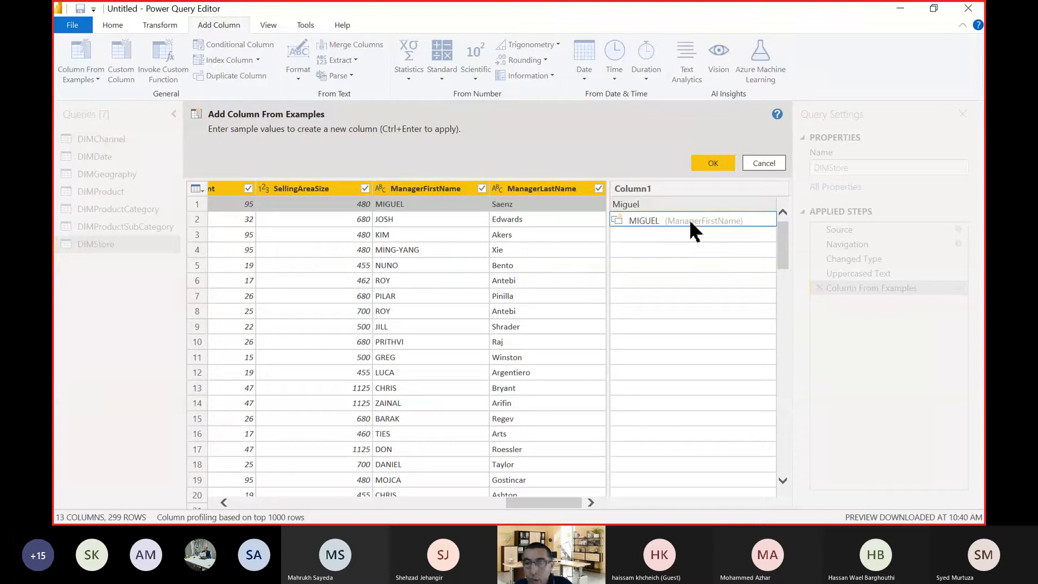
pyautogui.write(',')
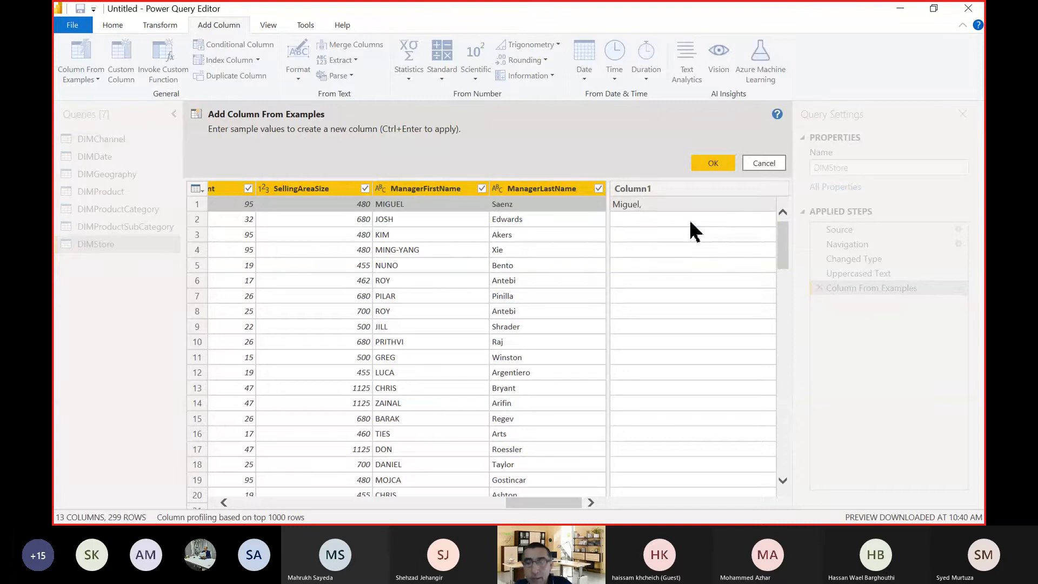
pyautogui.write(' Saenz')
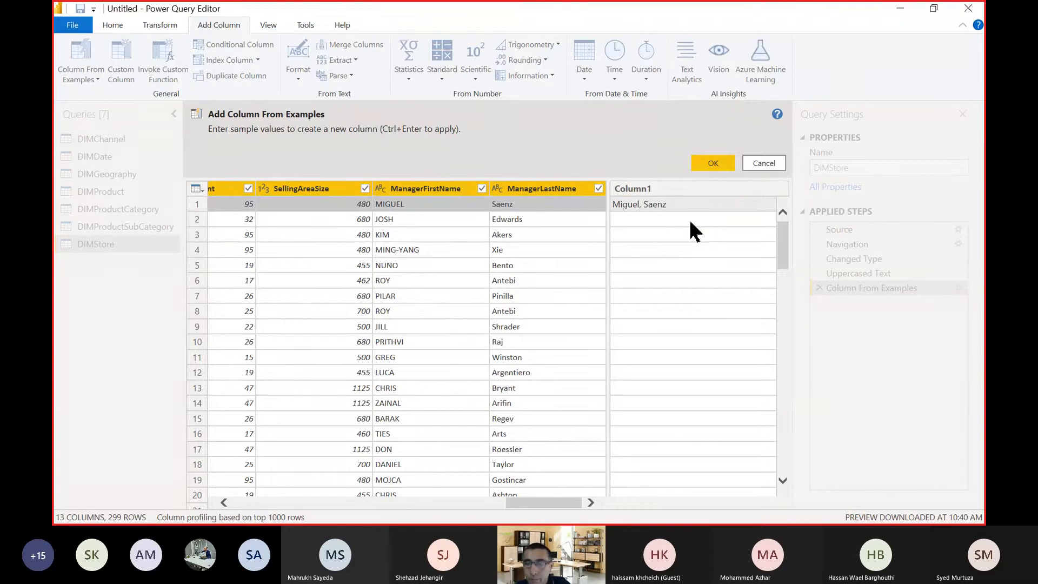
pyautogui.press('Return')
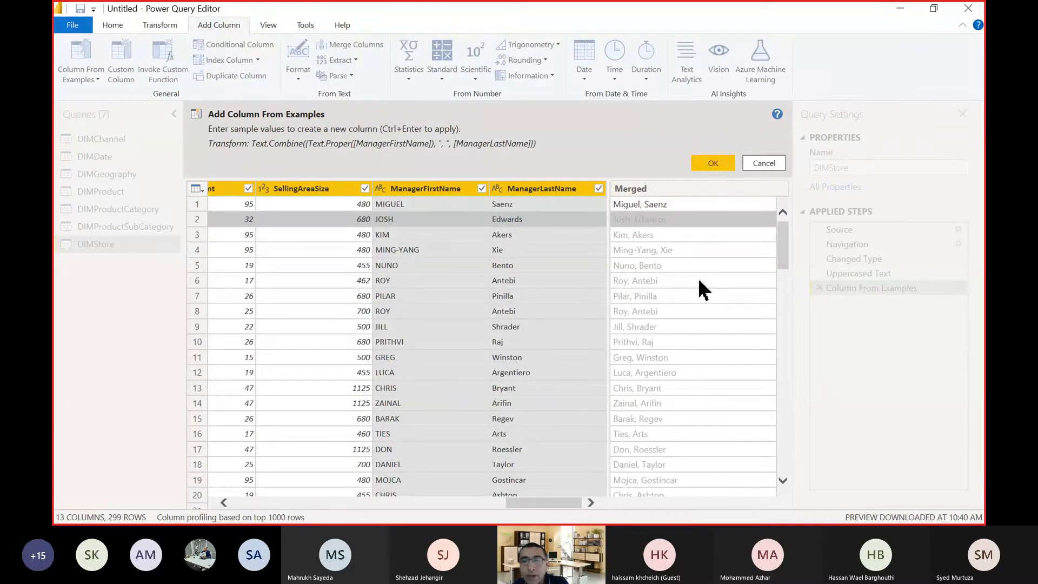
pyautogui.click(725, 168)
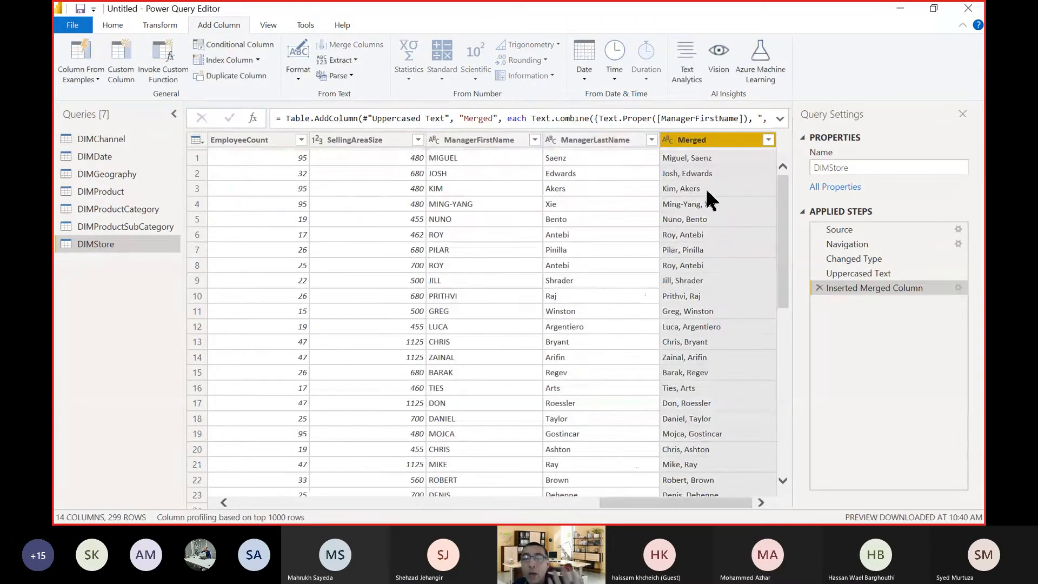
pyautogui.click(530, 160)
pyautogui.click(613, 174)
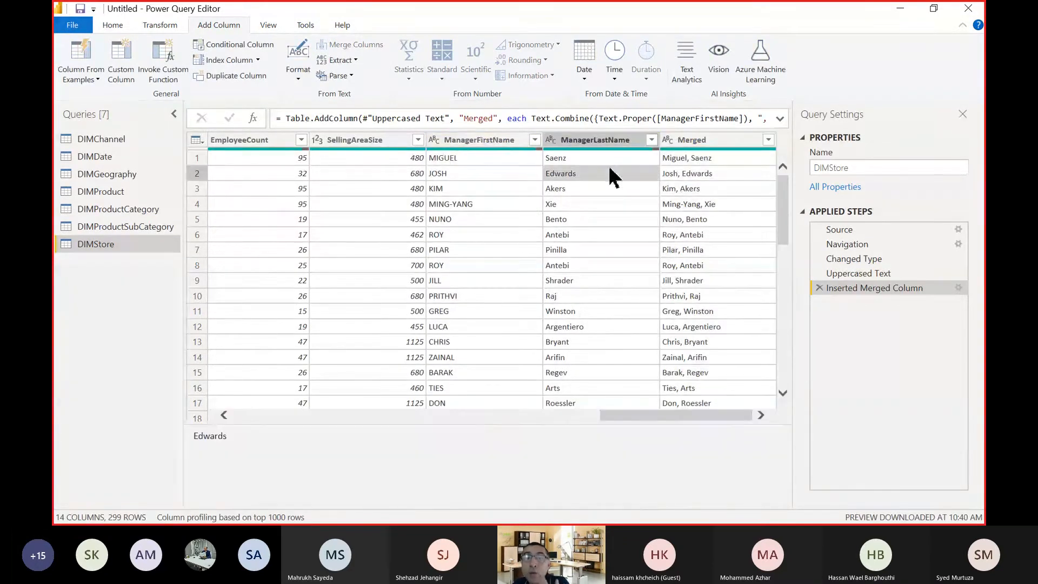
pyautogui.click(477, 193)
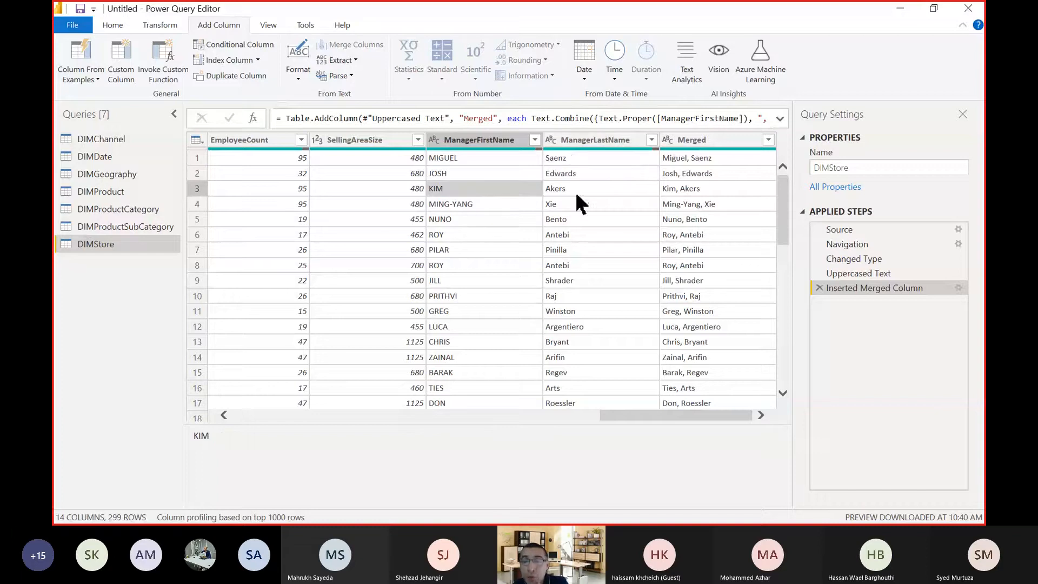
pyautogui.click(158, 26)
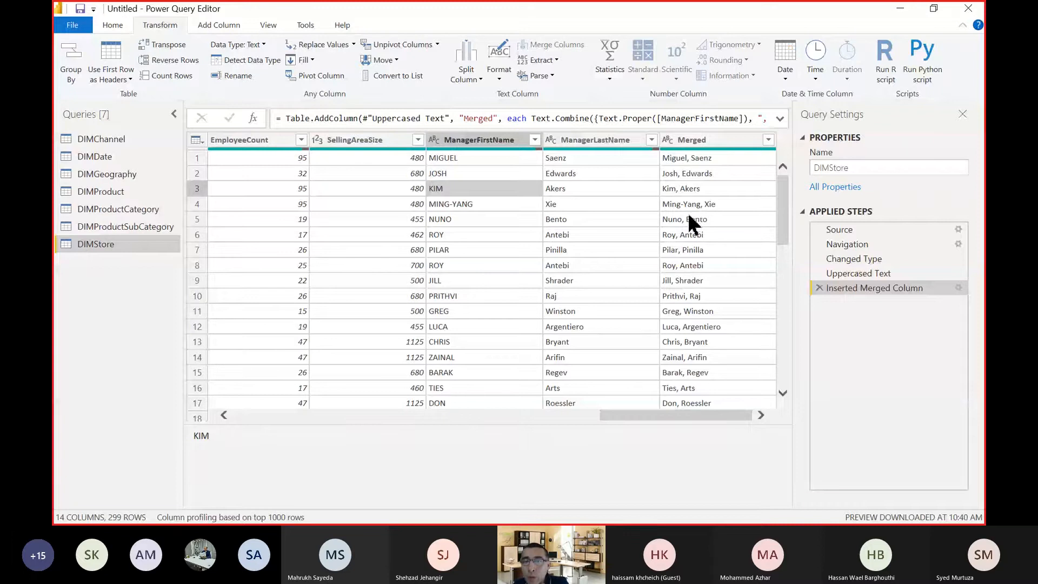
# Rename the Merged column to "manager Full Name".
pyautogui.doubleClick(697, 140)
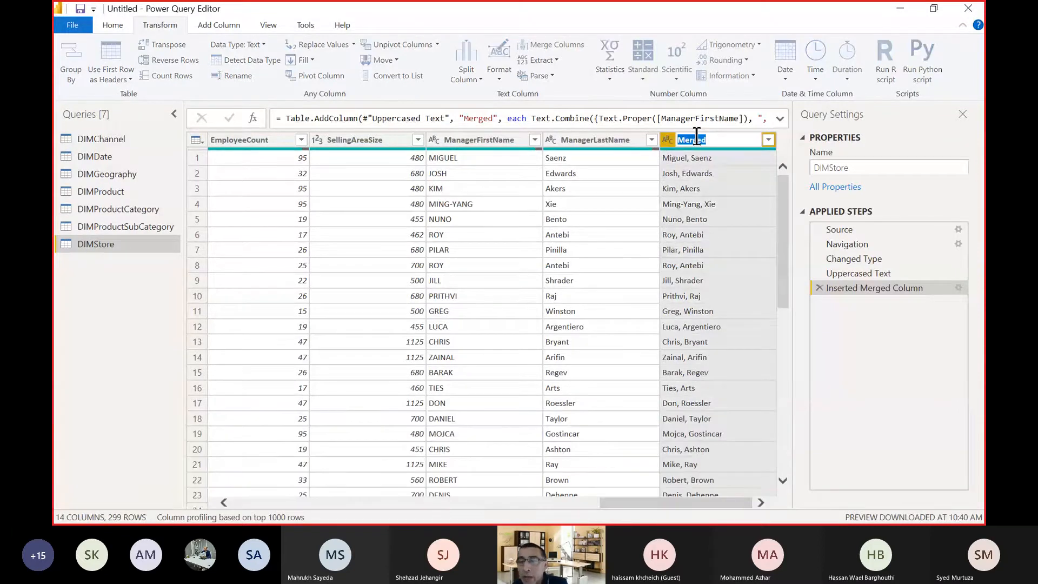
pyautogui.write('manager Full Nam')
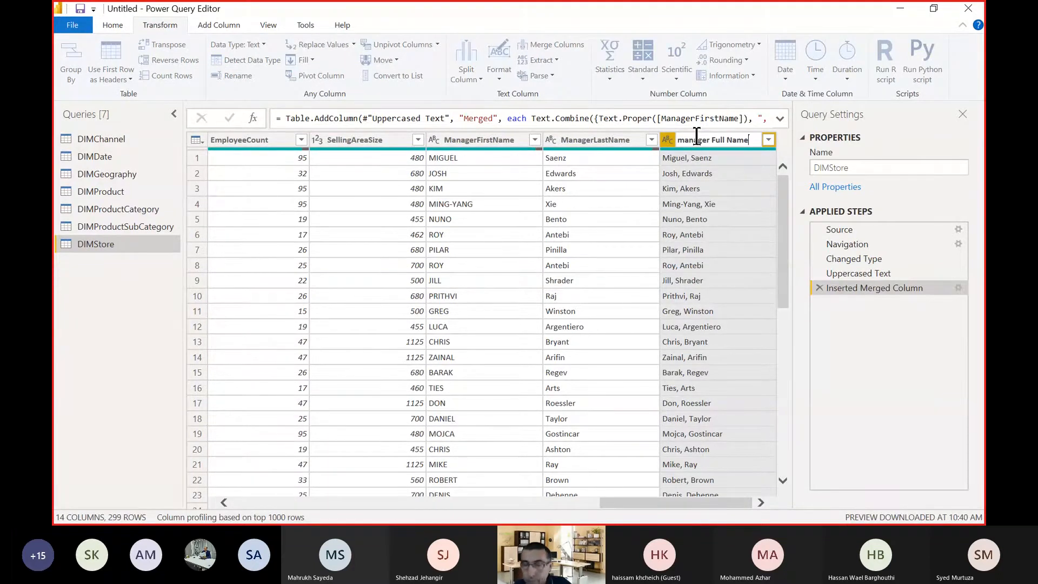
pyautogui.press('Return')
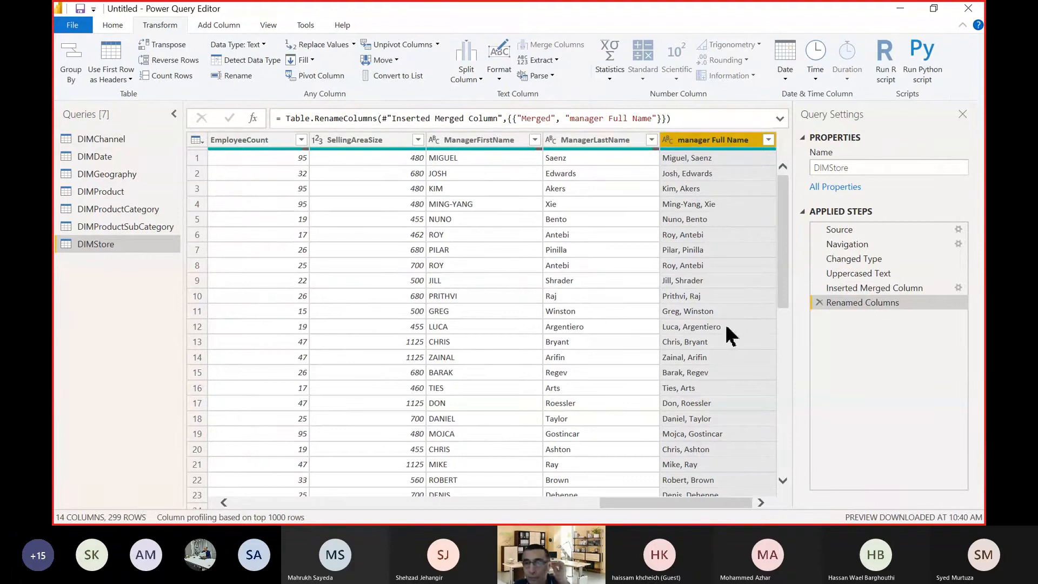
# Capitalize the first letter of the new full-name column's header so it reads "Manager Full Name".
pyautogui.doubleClick(682, 140)
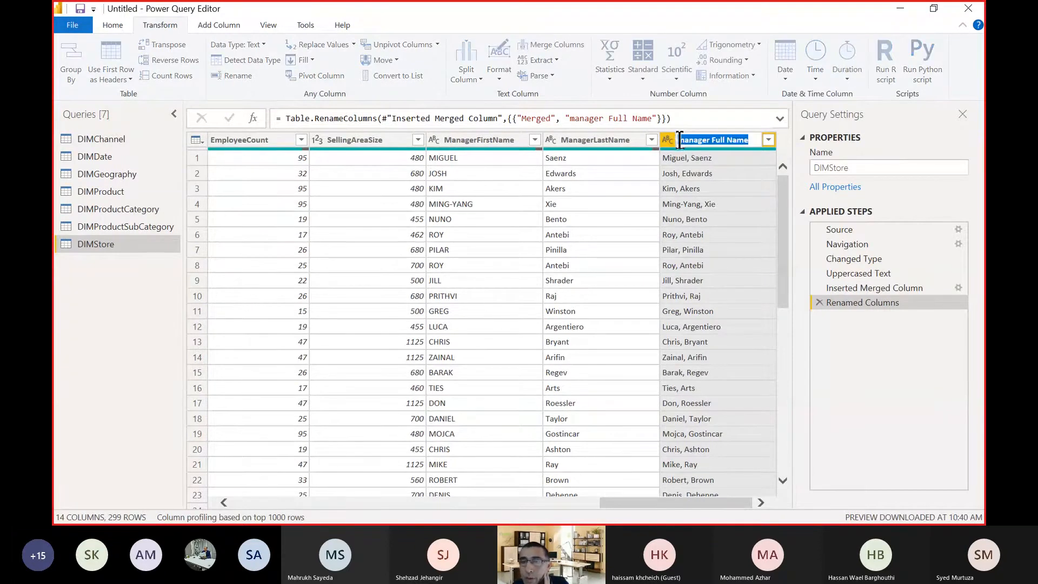
pyautogui.click(679, 140)
pyautogui.doubleClick(676, 139)
pyautogui.click(680, 140)
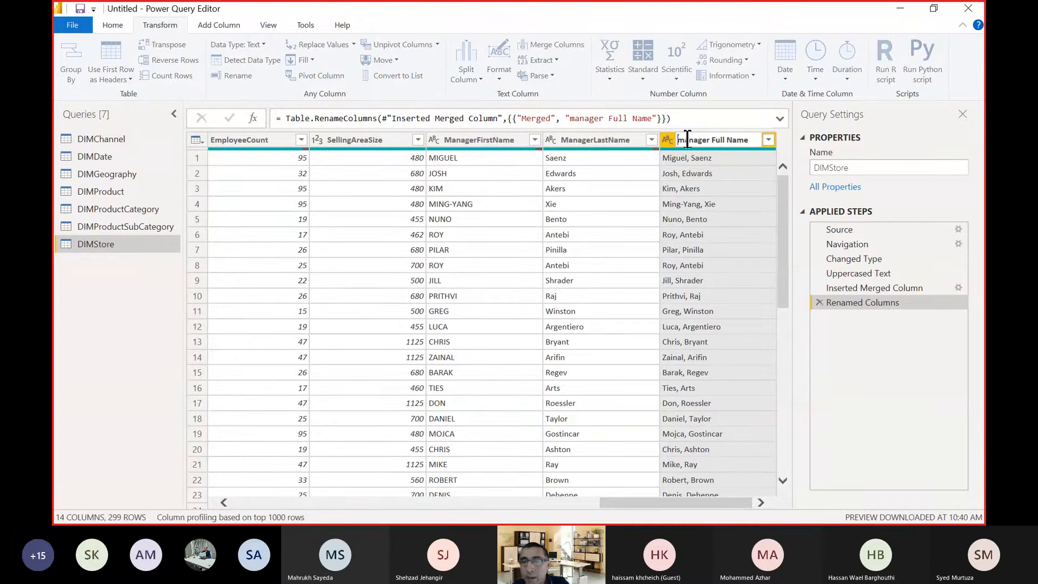
pyautogui.press('BackSpace')
pyautogui.write('M')
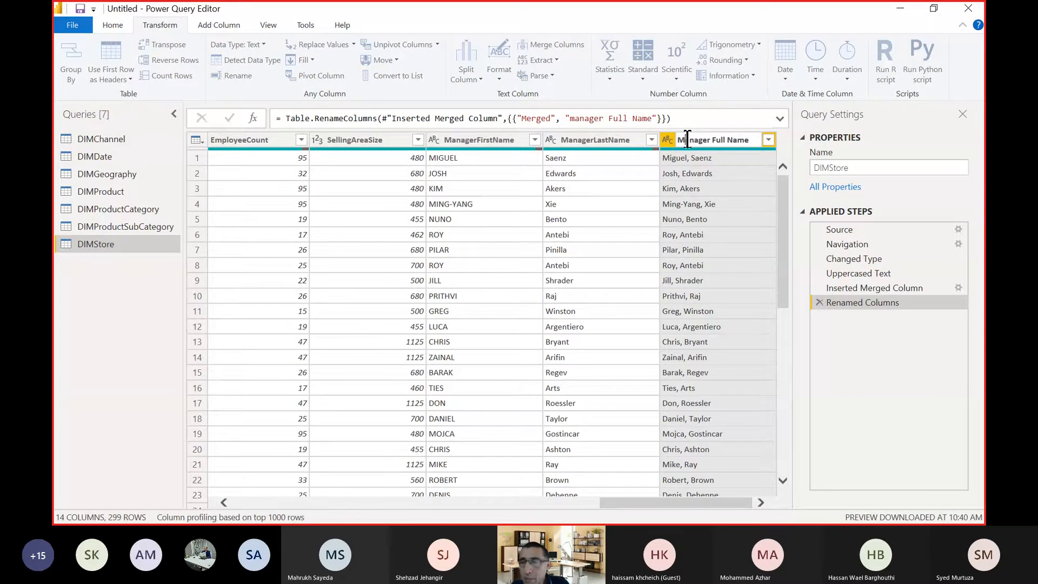
pyautogui.click(705, 221)
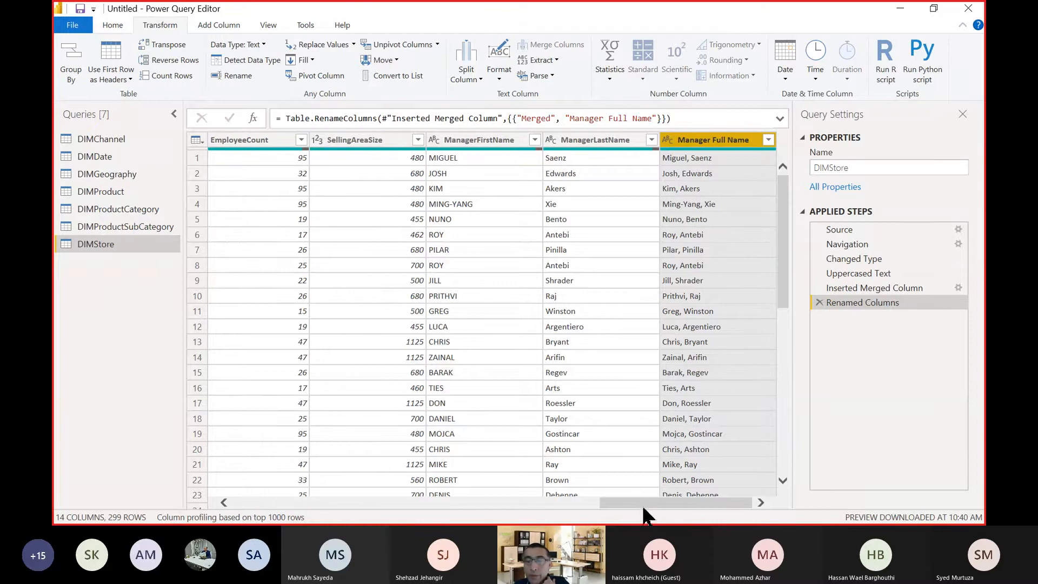
# Select the StoreManager column and compare the tools that transform it with those that add a new column.
pyautogui.moveTo(641, 504); pyautogui.dragTo(538, 505)
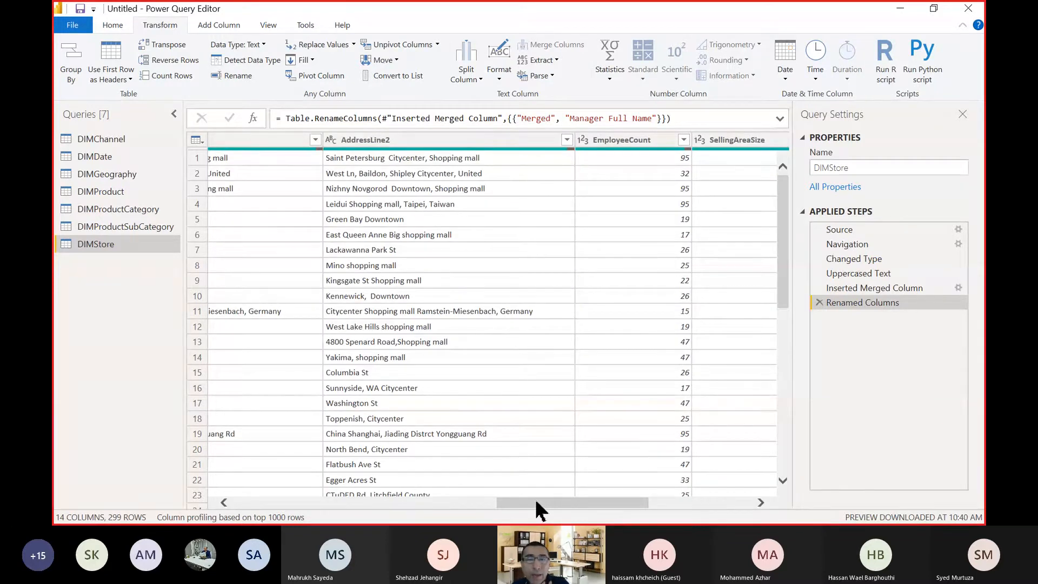
pyautogui.moveTo(539, 505); pyautogui.dragTo(286, 518)
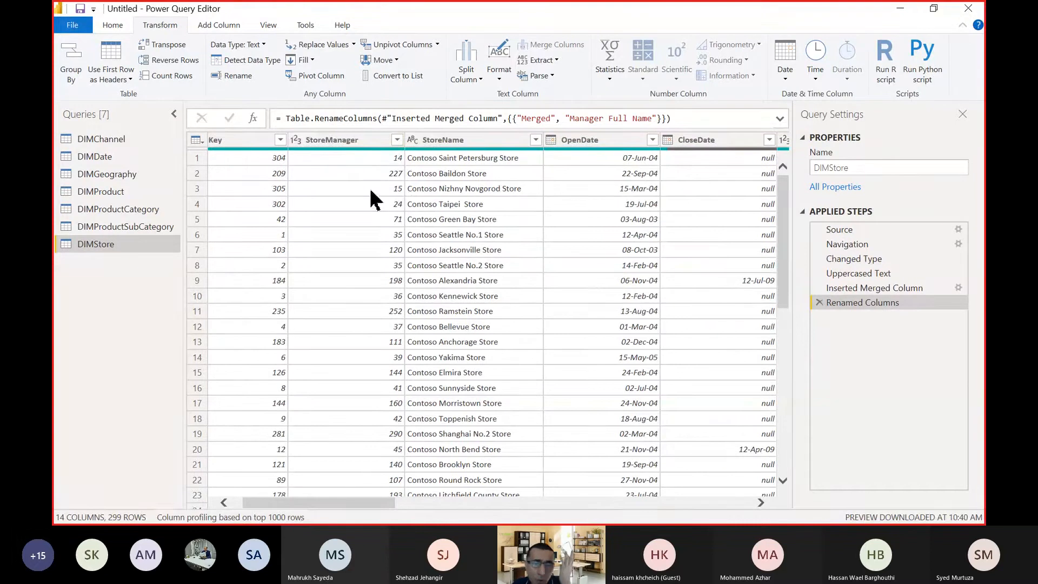
pyautogui.click(366, 141)
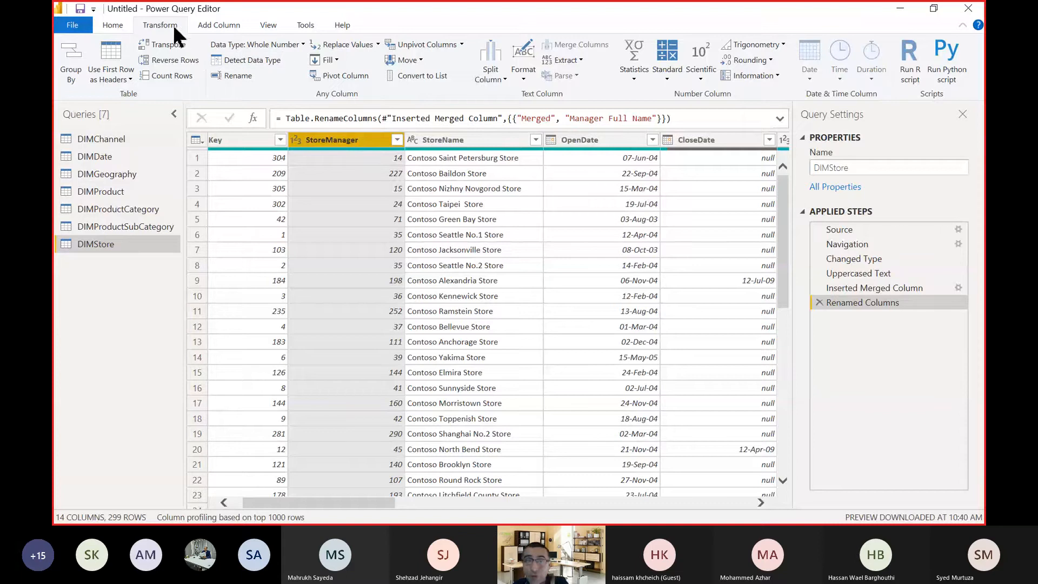
pyautogui.click(216, 27)
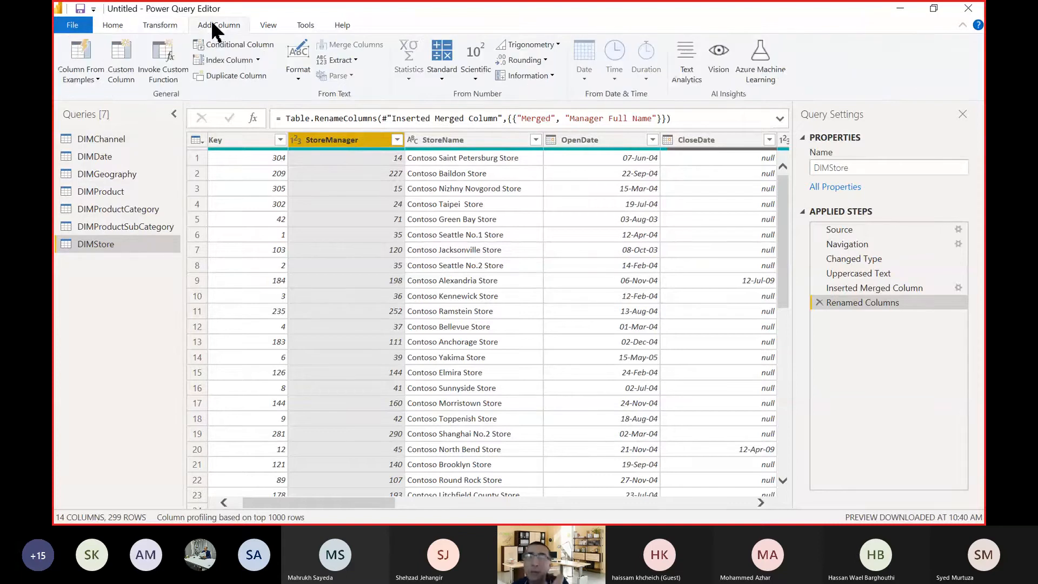
pyautogui.click(158, 27)
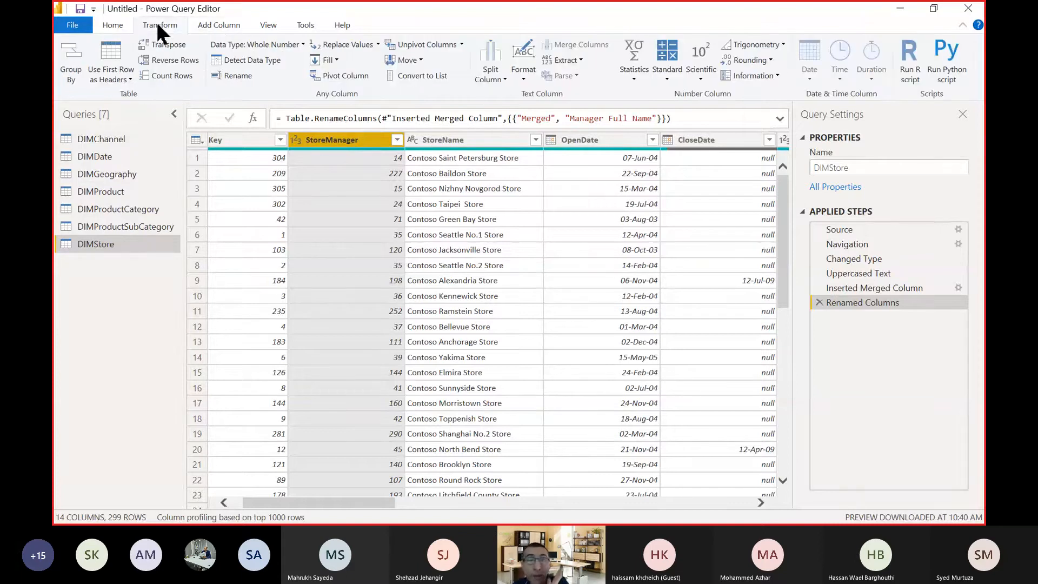
pyautogui.click(216, 27)
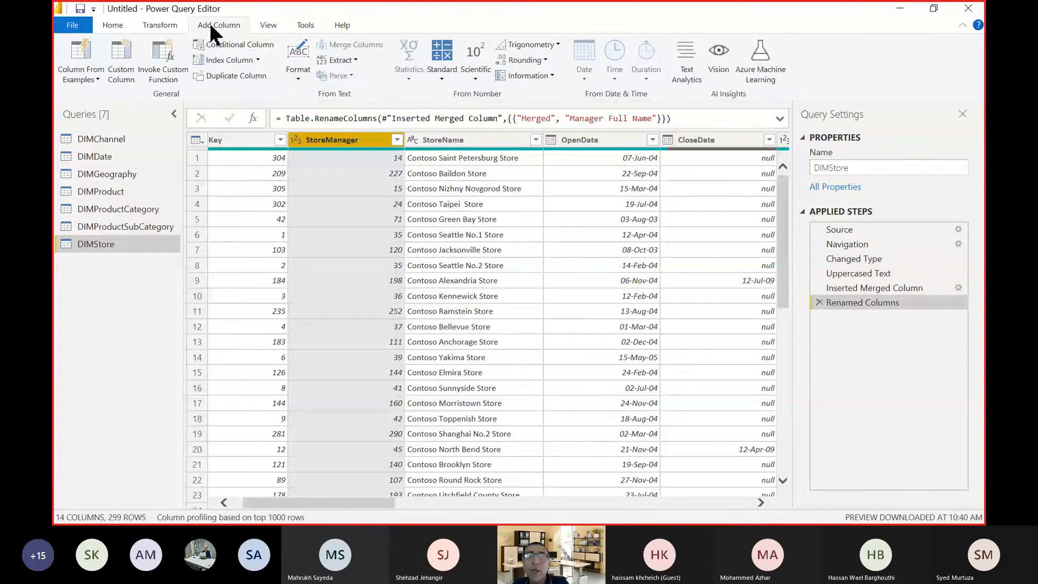
pyautogui.click(162, 30)
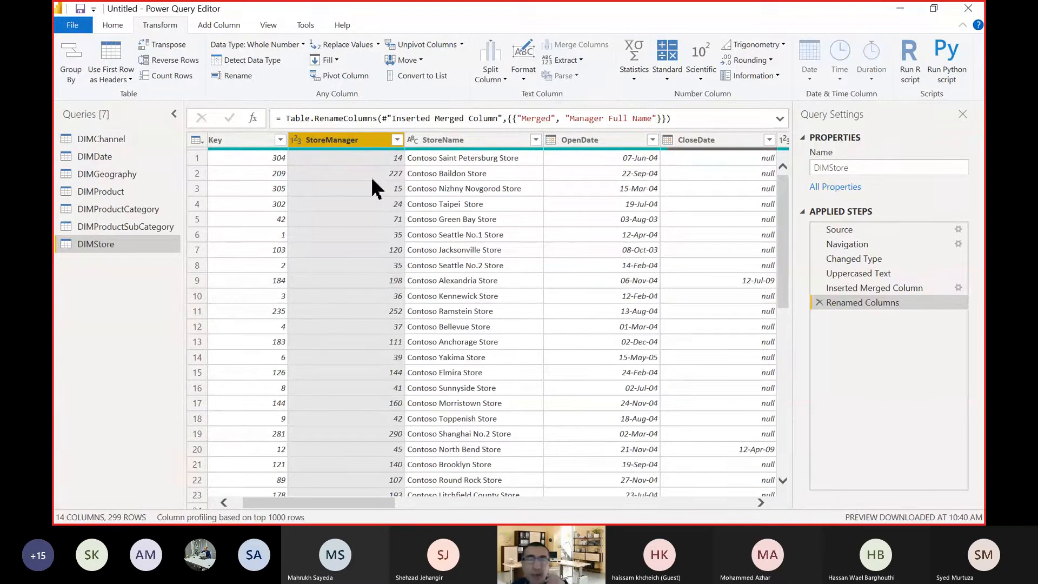
# Multiply the StoreManager values in place by 10, and remove that multiplication from the applied steps.
pyautogui.click(666, 75)
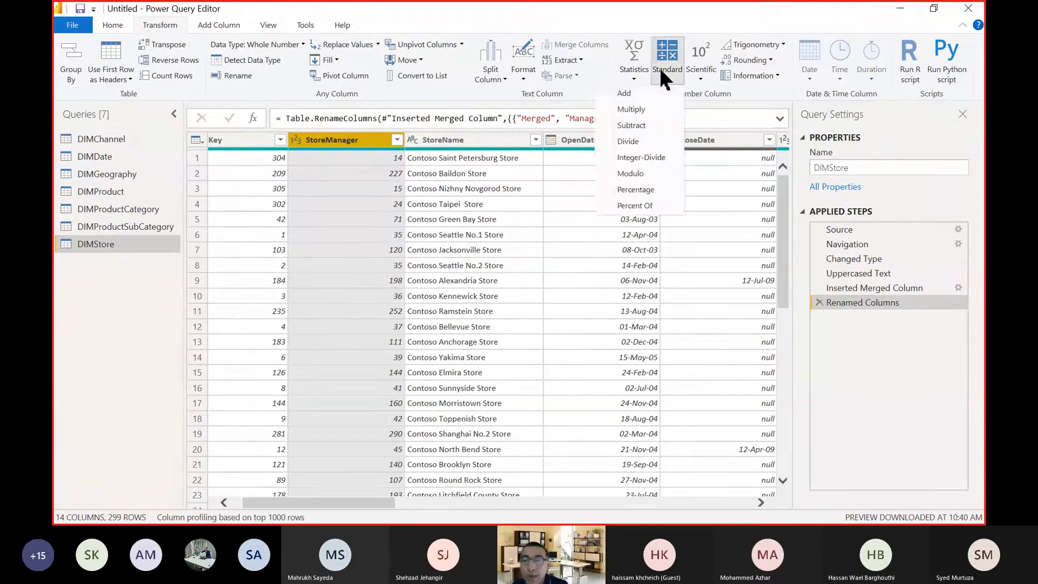
pyautogui.click(652, 110)
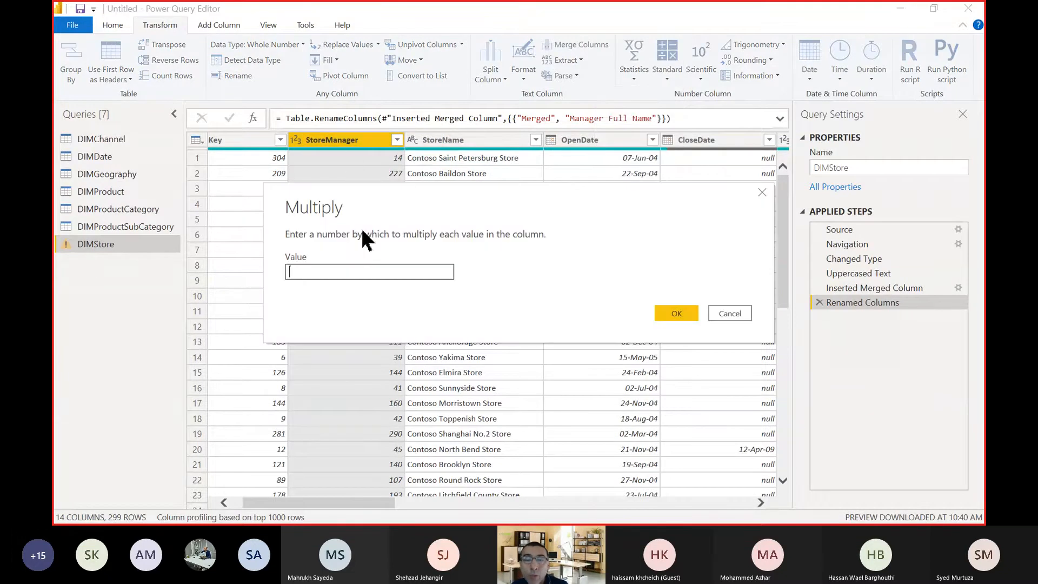
pyautogui.write('10')
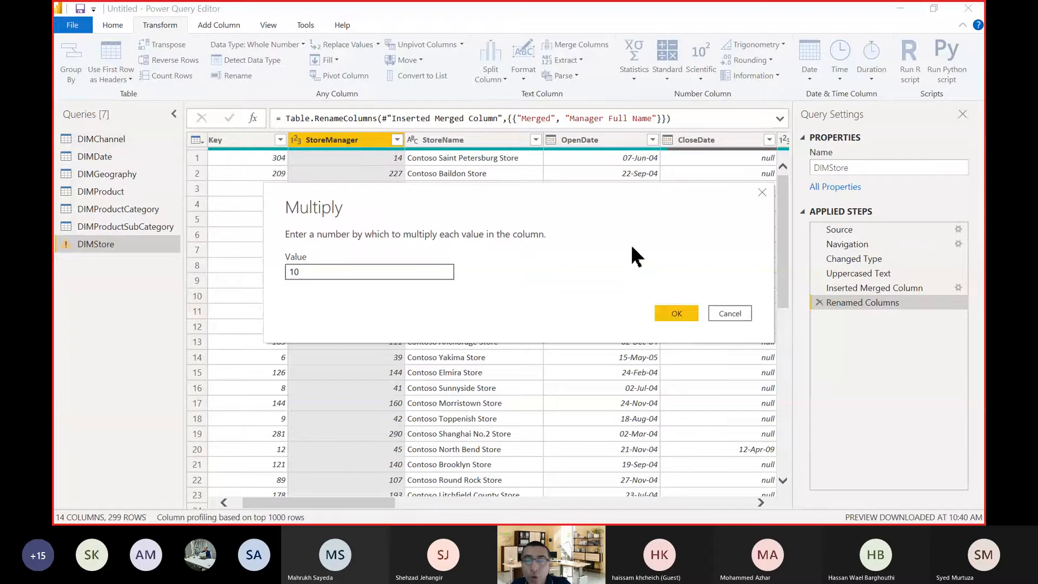
pyautogui.click(677, 313)
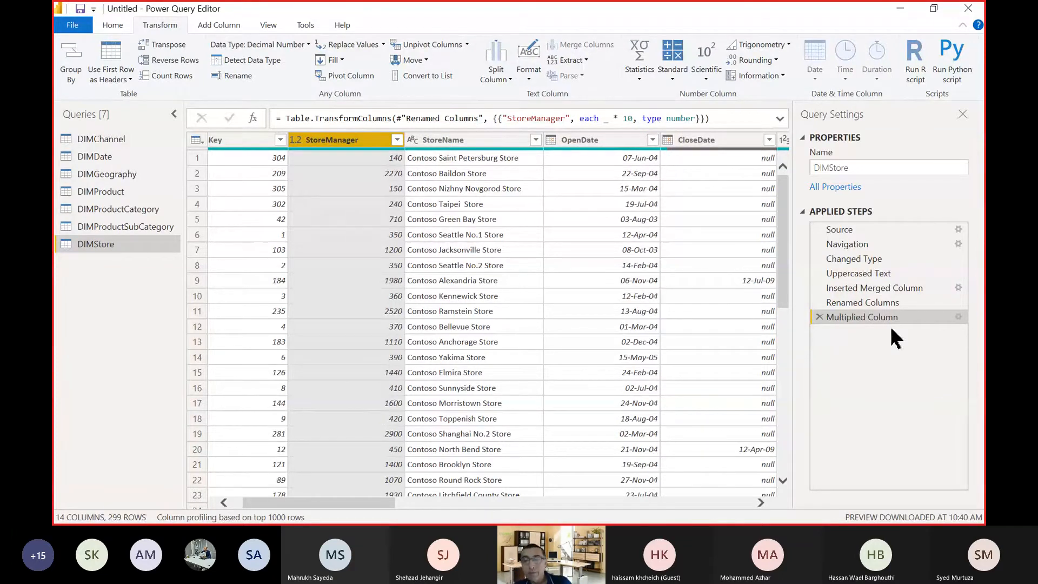
pyautogui.click(819, 318)
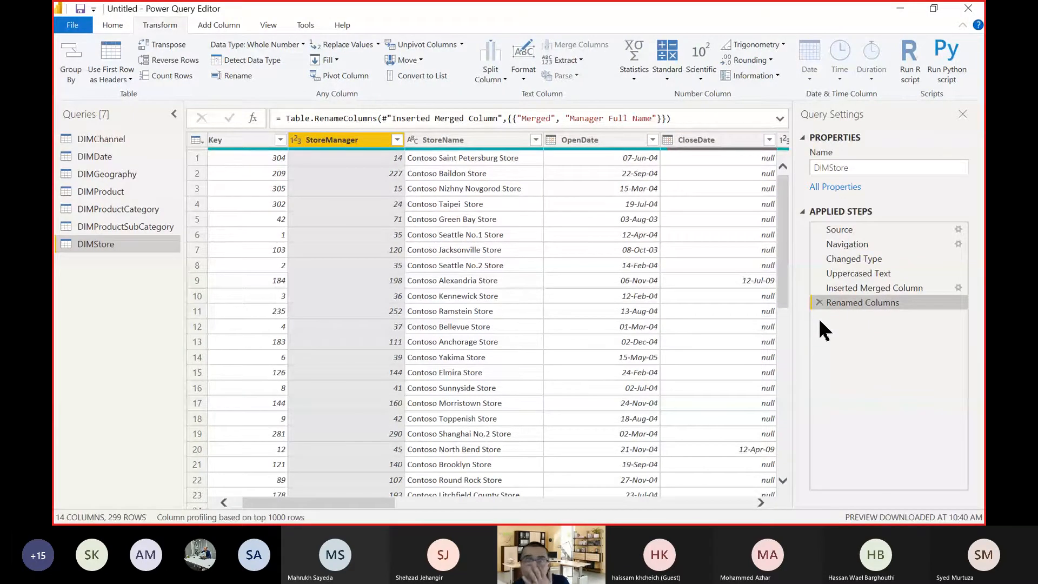
# Add a new column that multiplies the StoreManager values by 10.
pyautogui.click(221, 24)
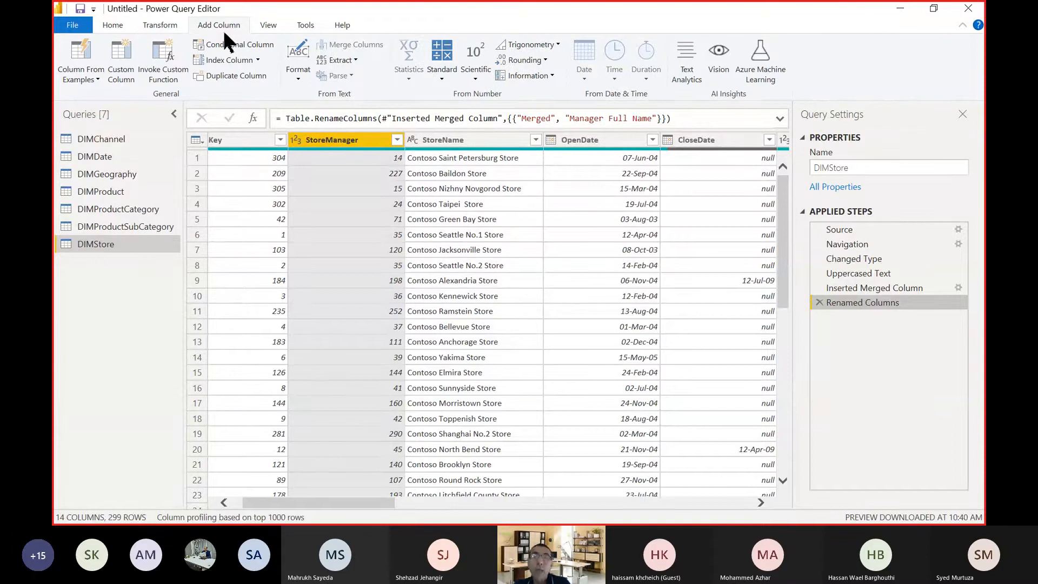
pyautogui.click(443, 81)
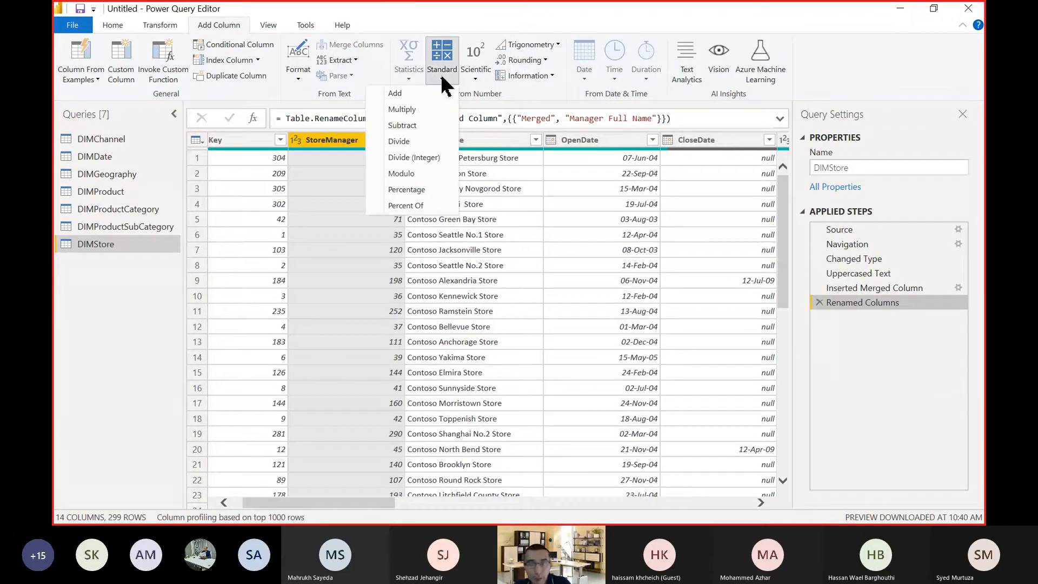
pyautogui.click(431, 110)
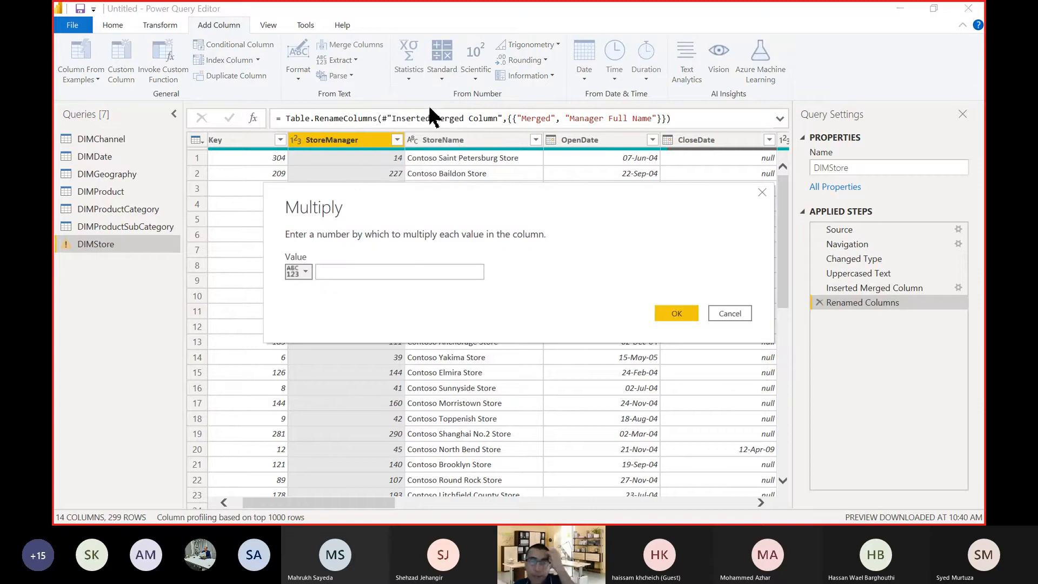
pyautogui.click(405, 268)
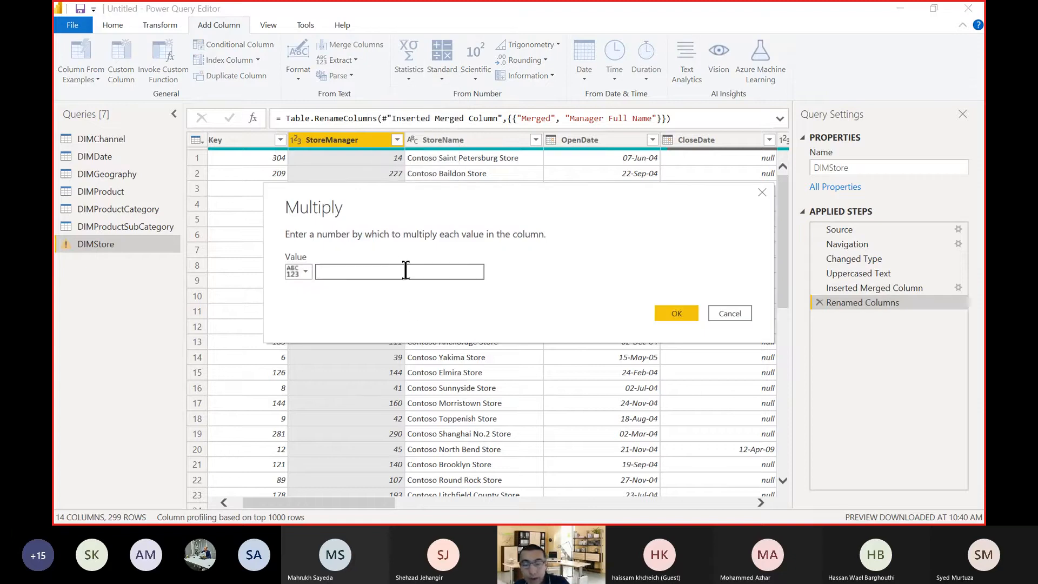
pyautogui.write('10')
pyautogui.moveTo(424, 197); pyautogui.dragTo(389, 237)
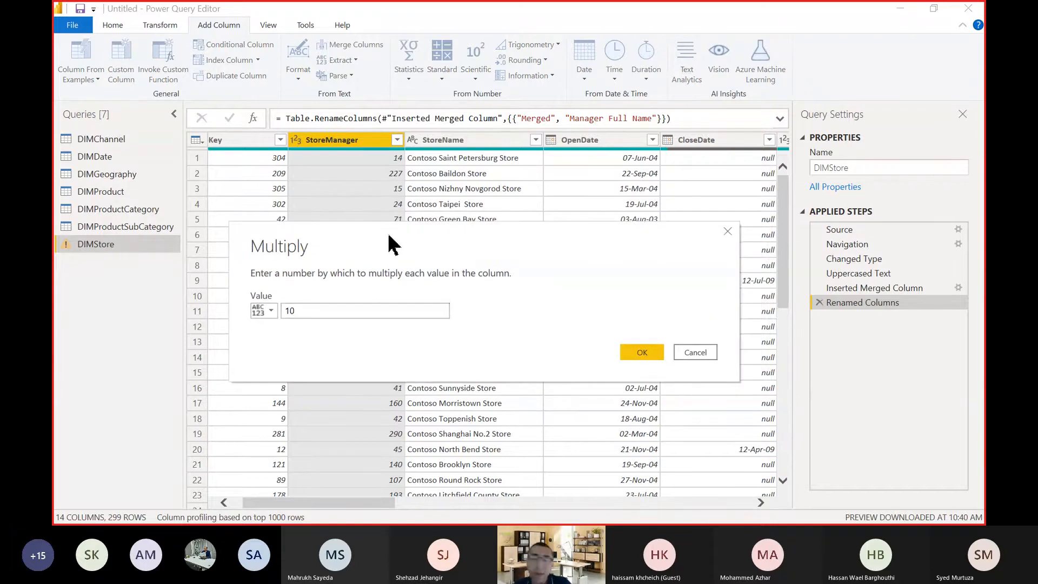
pyautogui.click(641, 352)
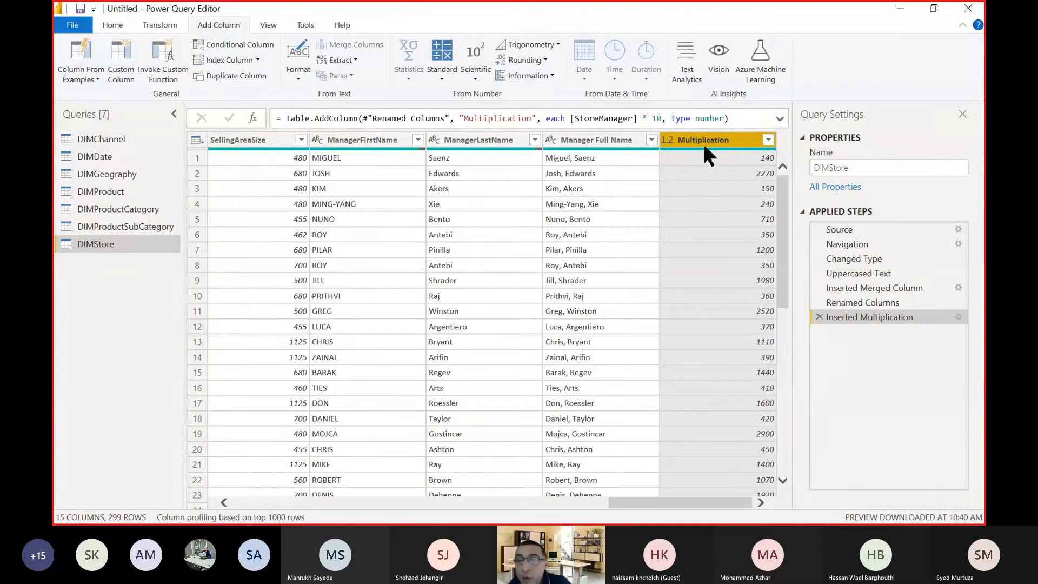
# Move the Multiplication column directly after StoreManager and compare individual values in the two columns.
pyautogui.moveTo(697, 141); pyautogui.dragTo(163, 152)
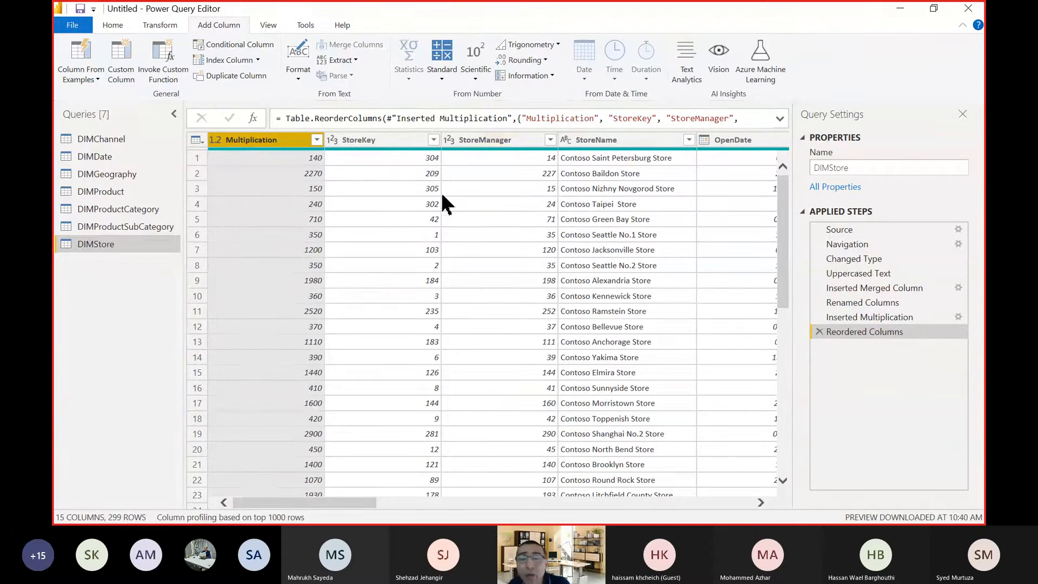
pyautogui.moveTo(258, 141); pyautogui.dragTo(585, 146)
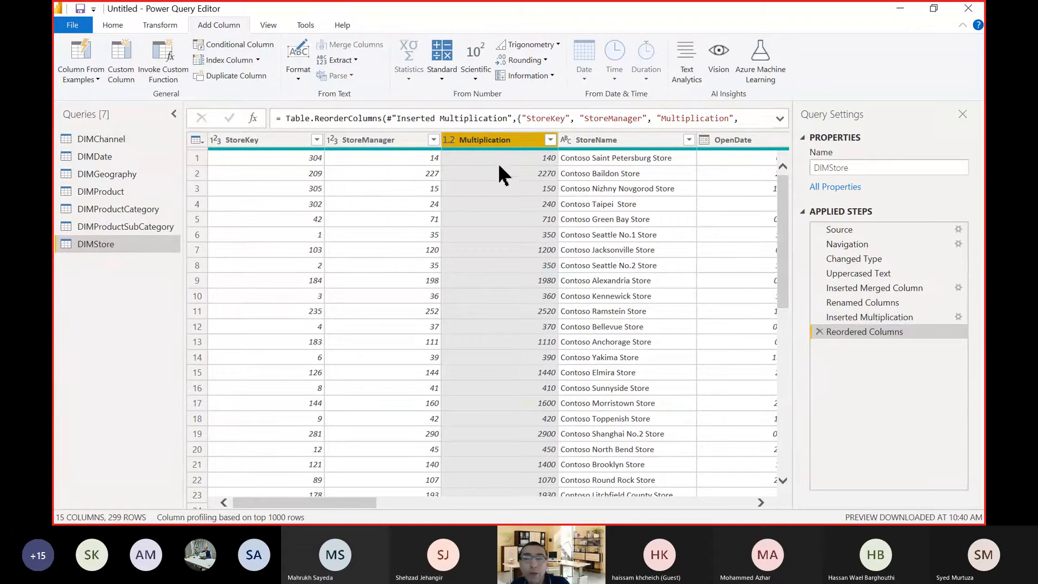
pyautogui.click(404, 163)
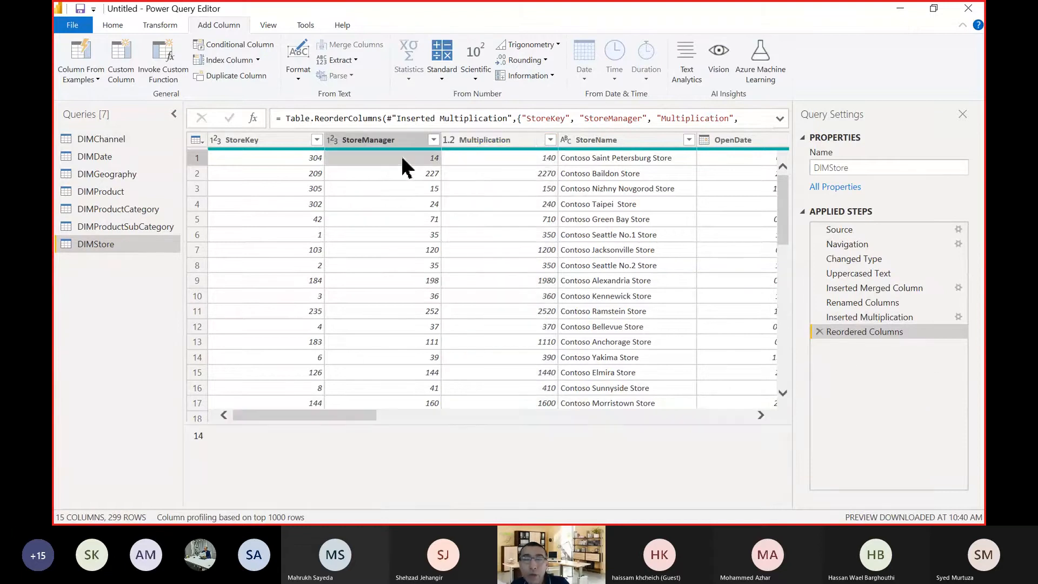
pyautogui.click(499, 160)
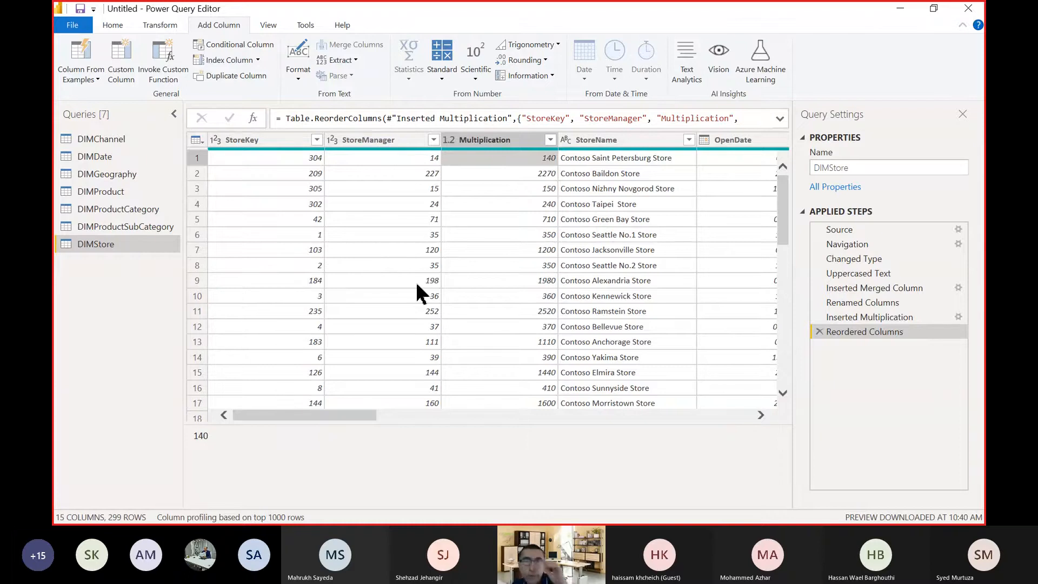
pyautogui.click(362, 223)
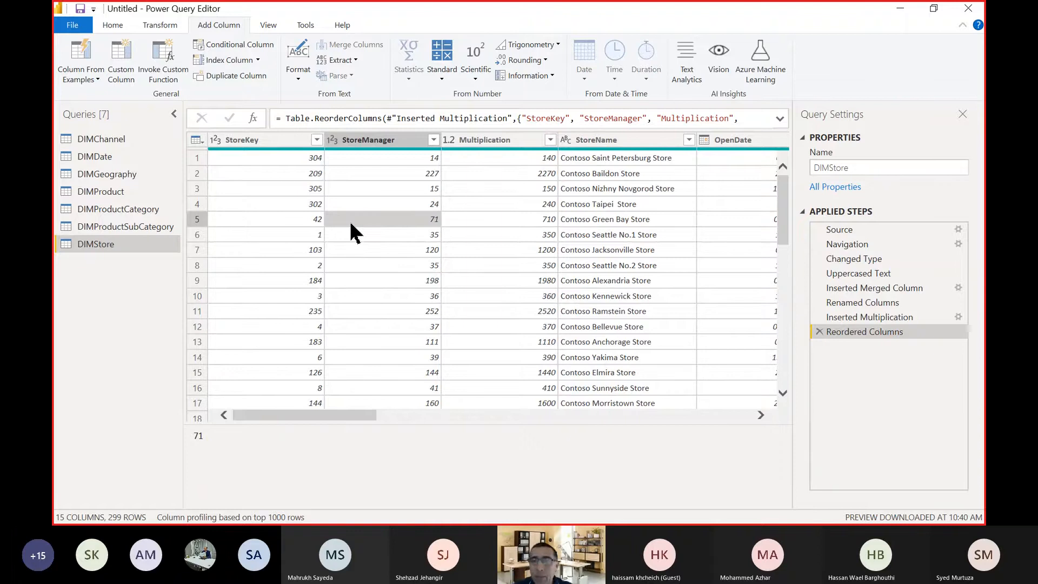
# Examine the text repeated in the StoreName values and the commands available for that column and for the whole table.
pyautogui.click(162, 26)
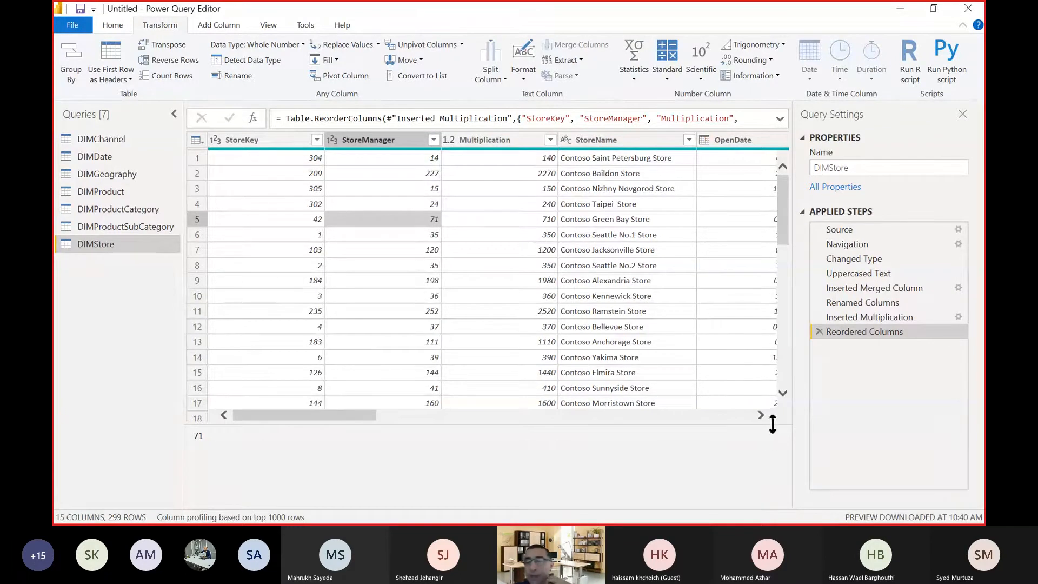
pyautogui.hscroll(3, 762, 416)
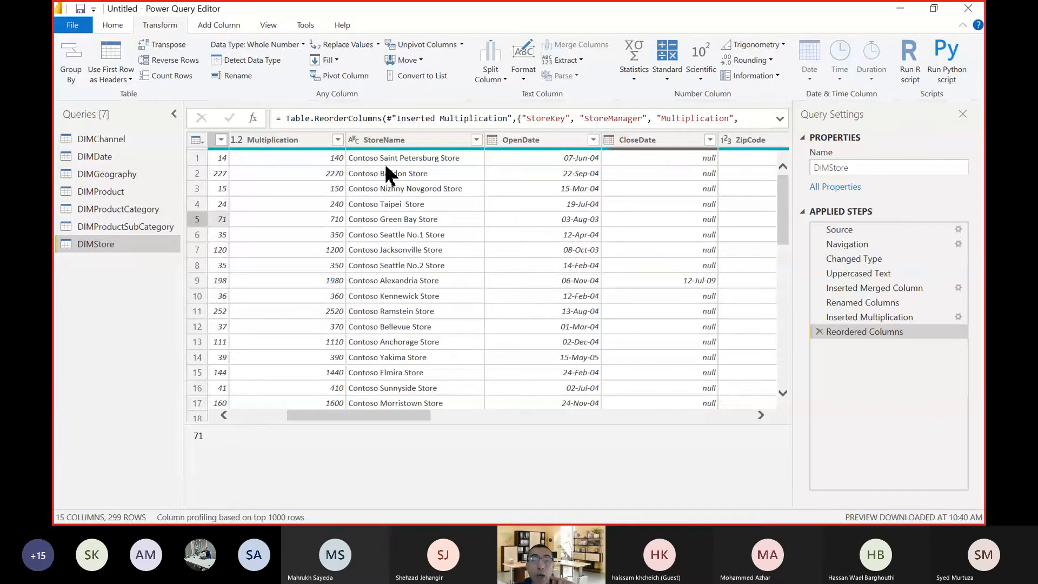
pyautogui.scroll(-20, 388, 172)
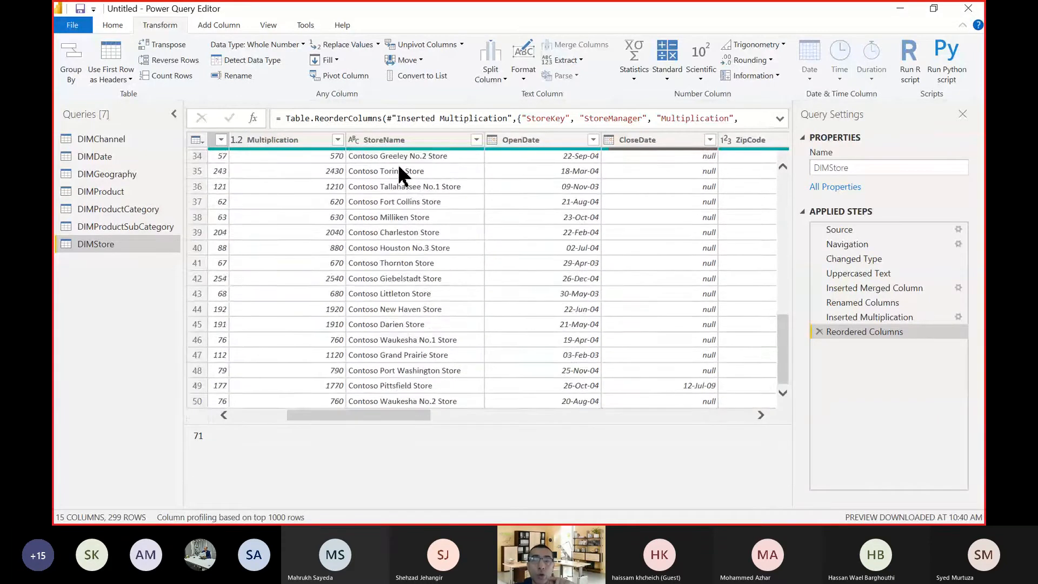
pyautogui.scroll(-12, 402, 192)
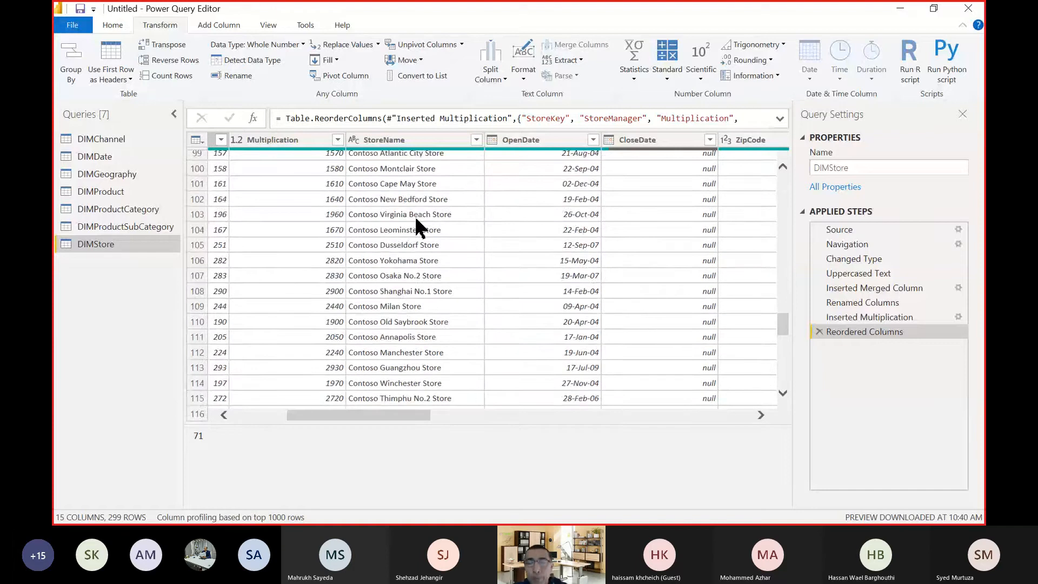
pyautogui.scroll(14, 414, 221)
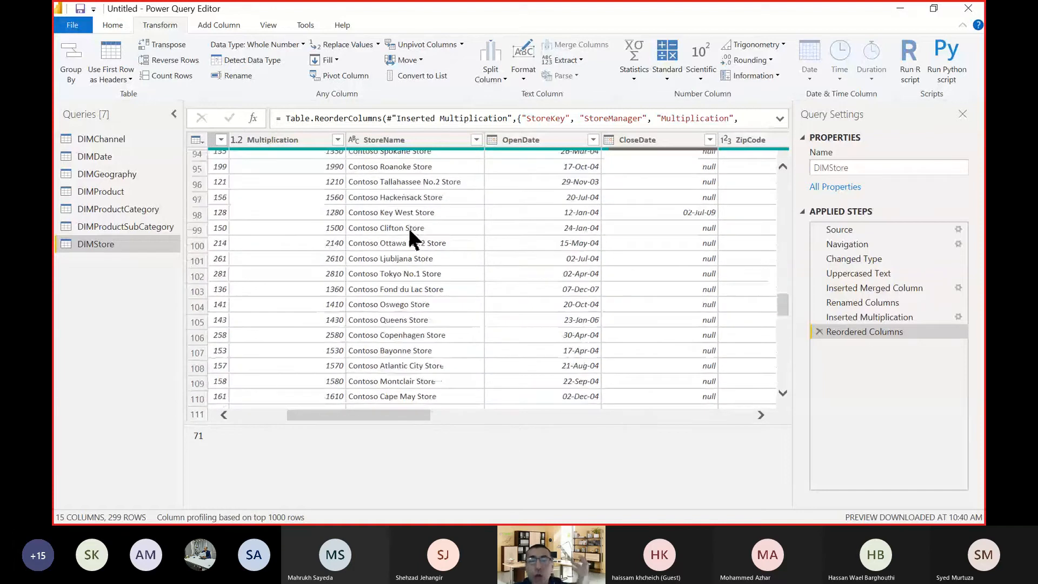
pyautogui.scroll(18, 409, 224)
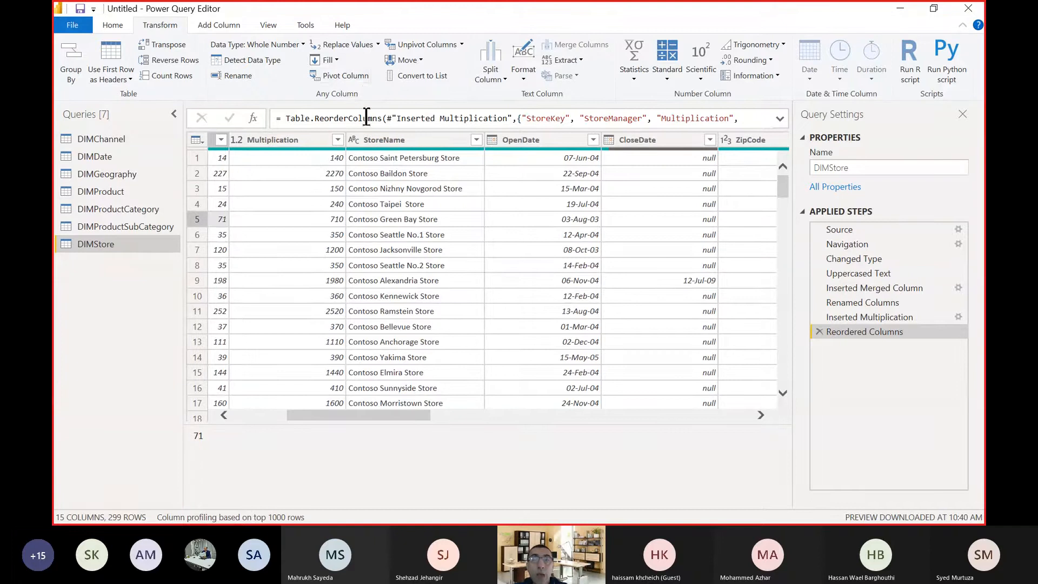
pyautogui.click(376, 44)
pyautogui.click(379, 29)
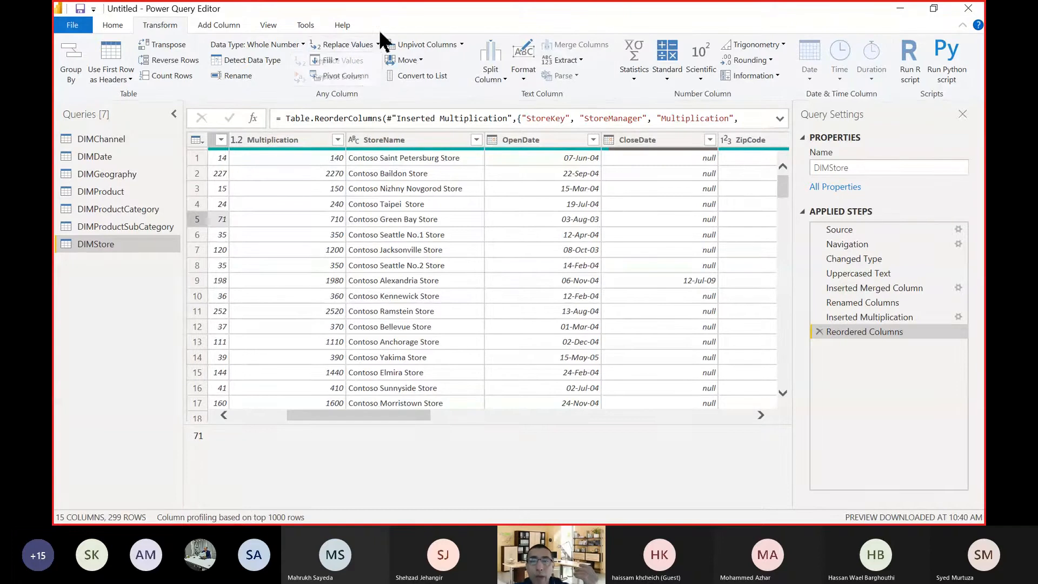
pyautogui.rightClick(383, 140)
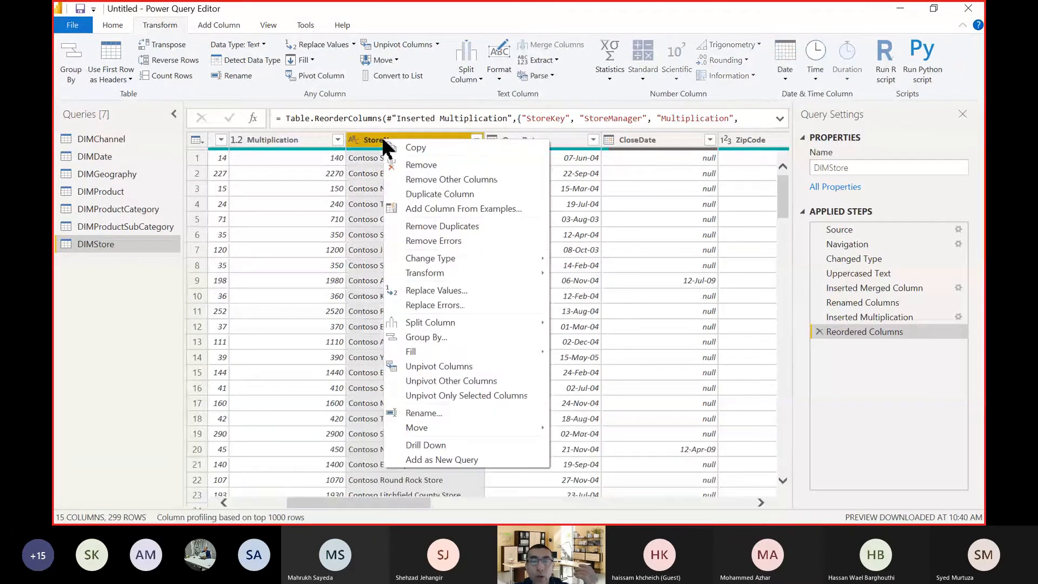
pyautogui.click(200, 141)
pyautogui.click(200, 140)
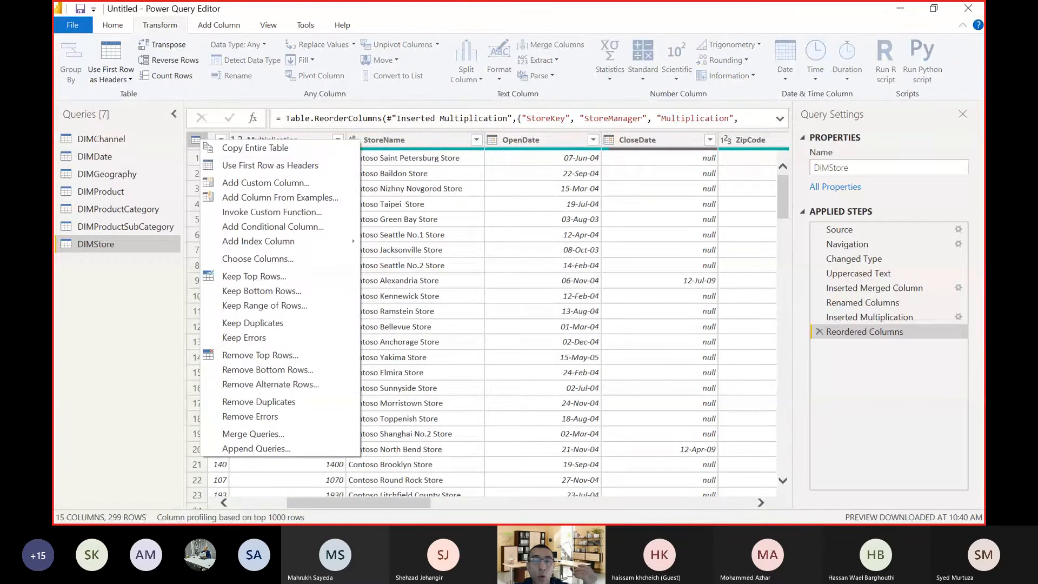
pyautogui.click(545, 11)
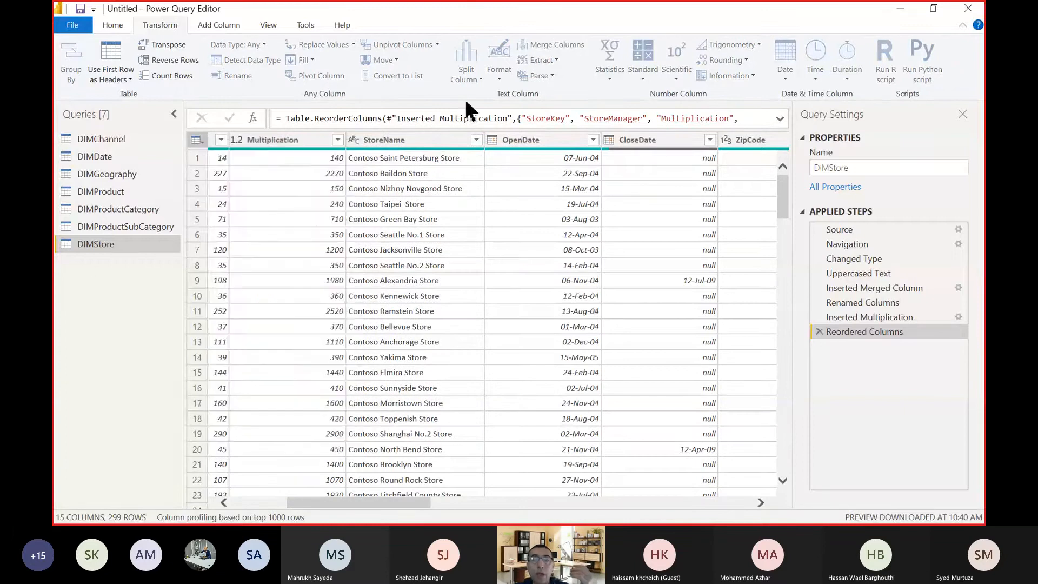
# Replace "Contoso " including its trailing space with nothing in the StoreName column.
pyautogui.click(442, 148)
pyautogui.rightClick(442, 148)
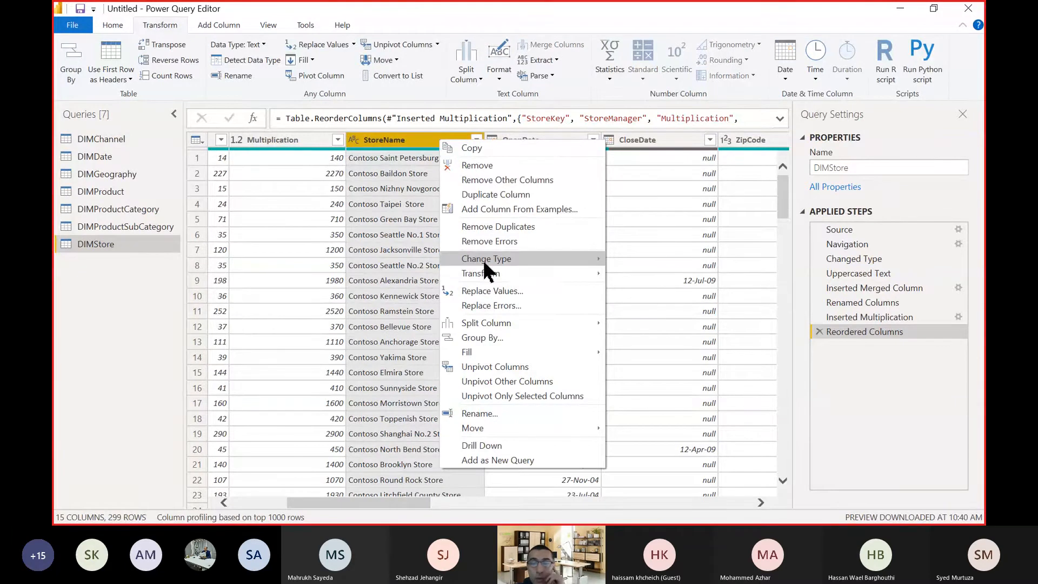
pyautogui.click(493, 290)
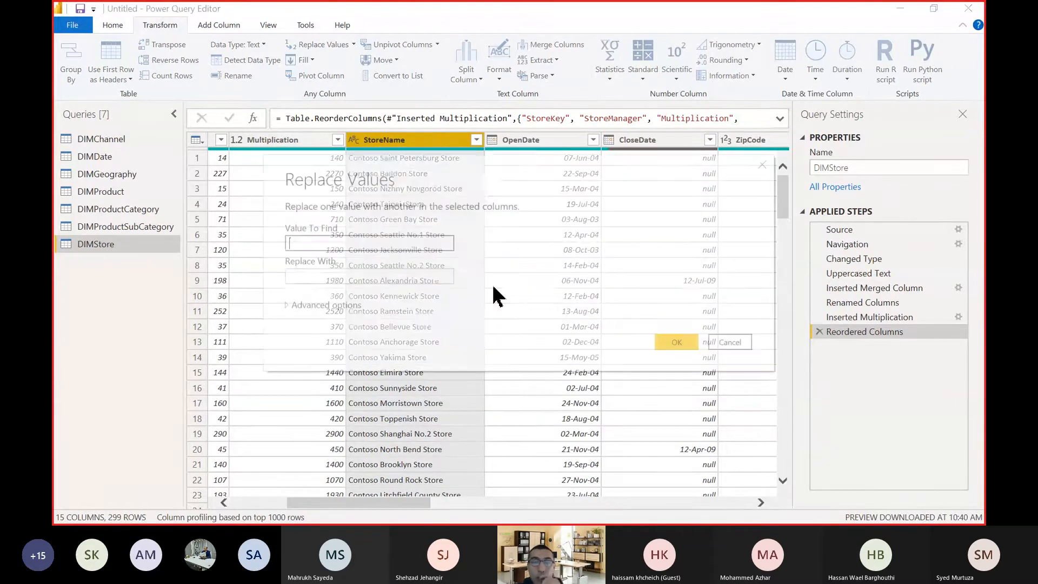
pyautogui.moveTo(470, 179); pyautogui.dragTo(647, 124)
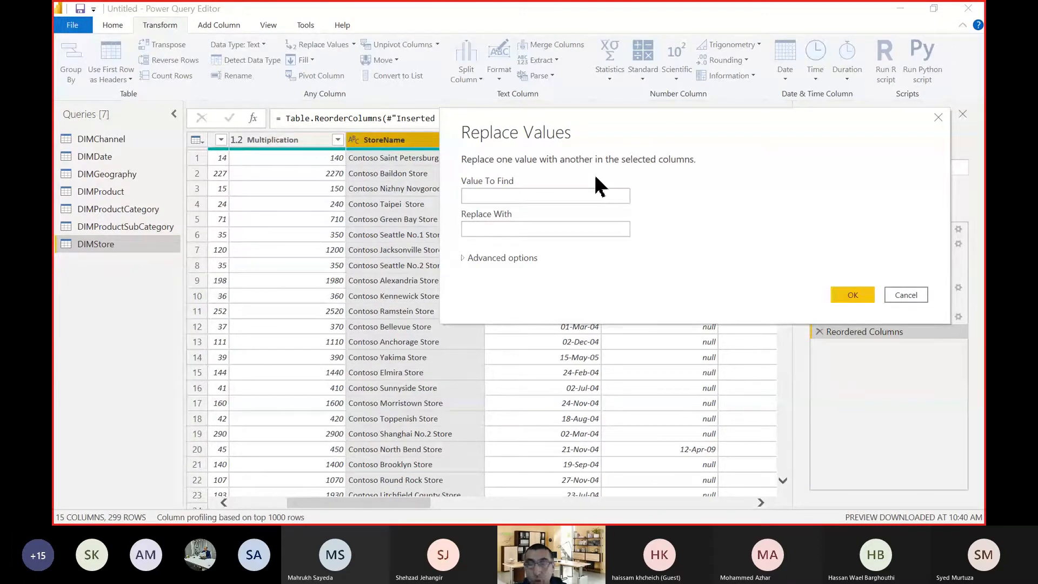
pyautogui.click(595, 192)
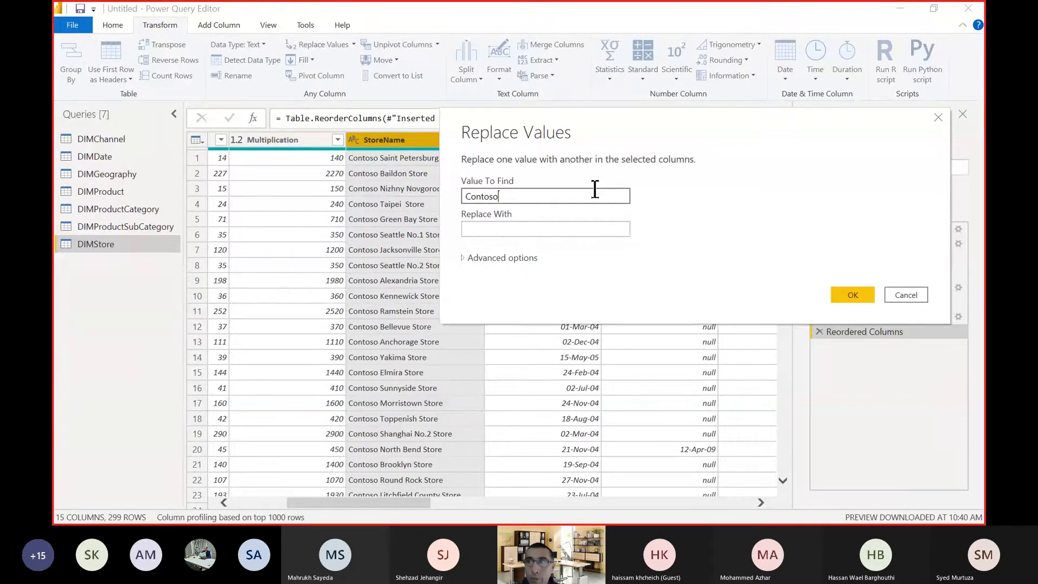
pyautogui.click(594, 225)
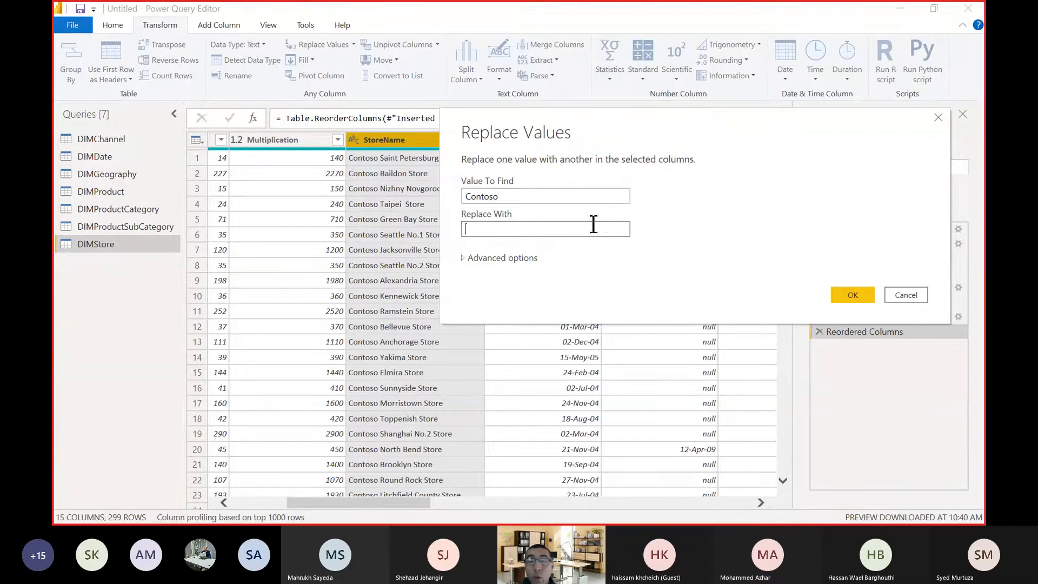
pyautogui.click(583, 196)
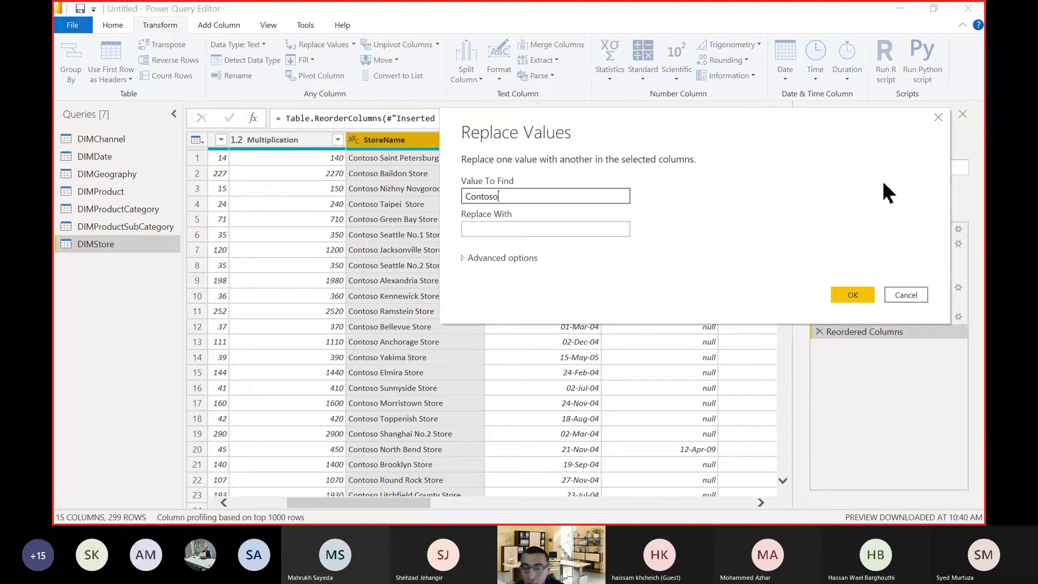
pyautogui.click(605, 228)
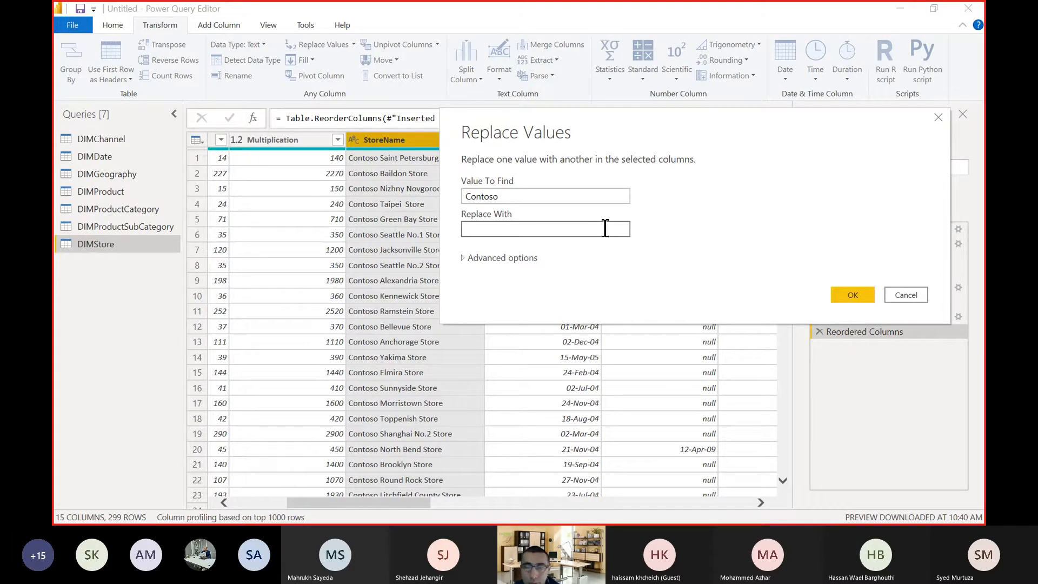
pyautogui.click(561, 195)
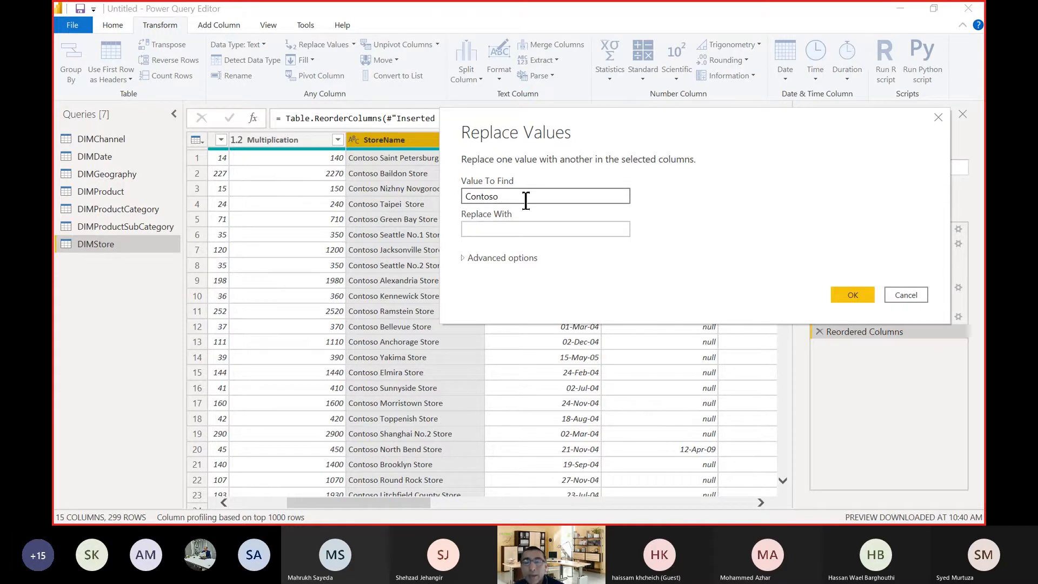
pyautogui.click(843, 299)
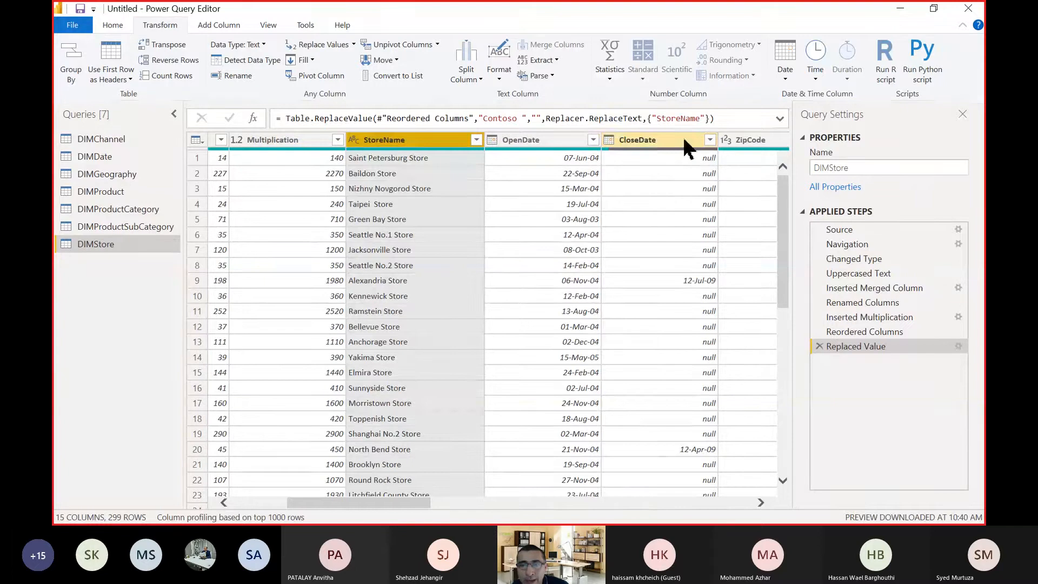
# Move CloseDate ahead of StoreName and ZipCode ahead of CloseDate, and expand the reordering formula to read its full column list.
pyautogui.moveTo(654, 141); pyautogui.dragTo(405, 144)
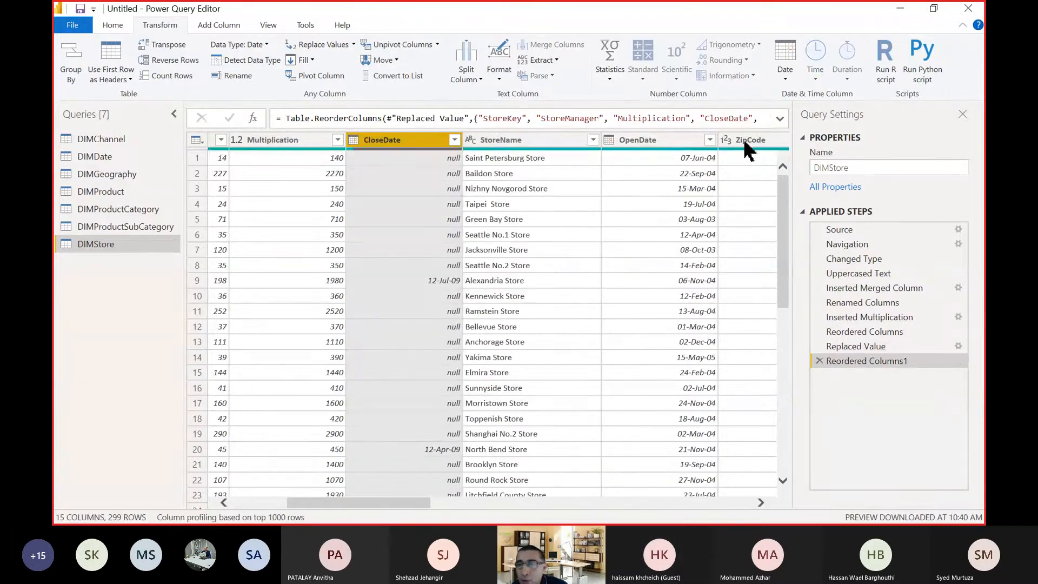
pyautogui.moveTo(751, 142); pyautogui.dragTo(291, 142)
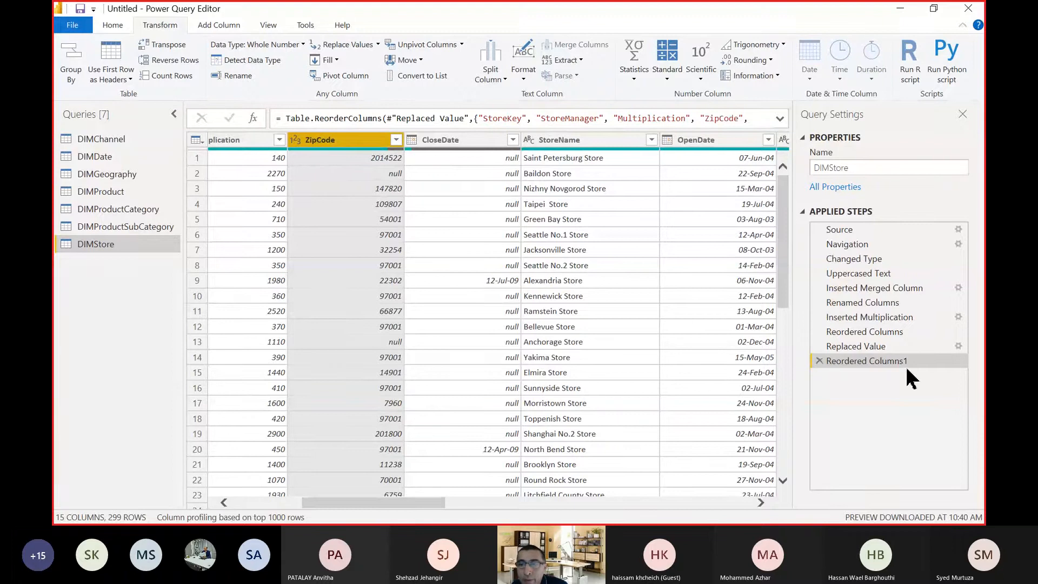
pyautogui.click(779, 119)
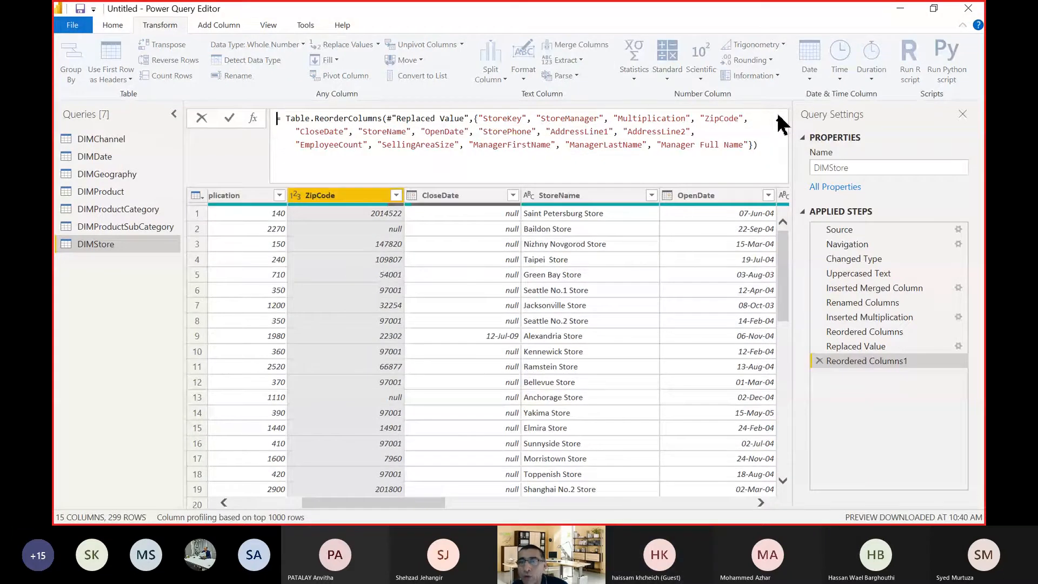
pyautogui.click(779, 118)
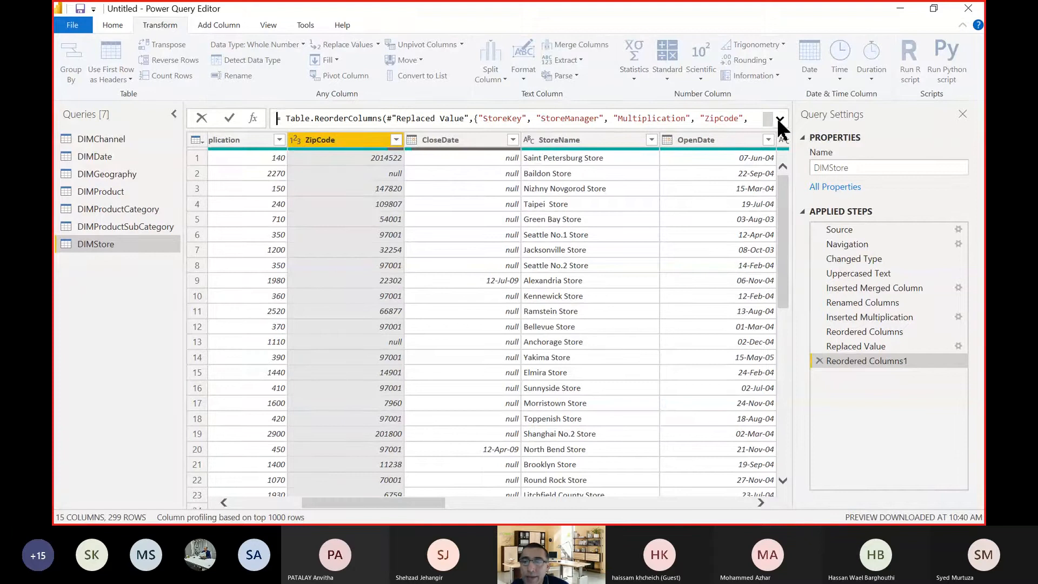
pyautogui.click(780, 119)
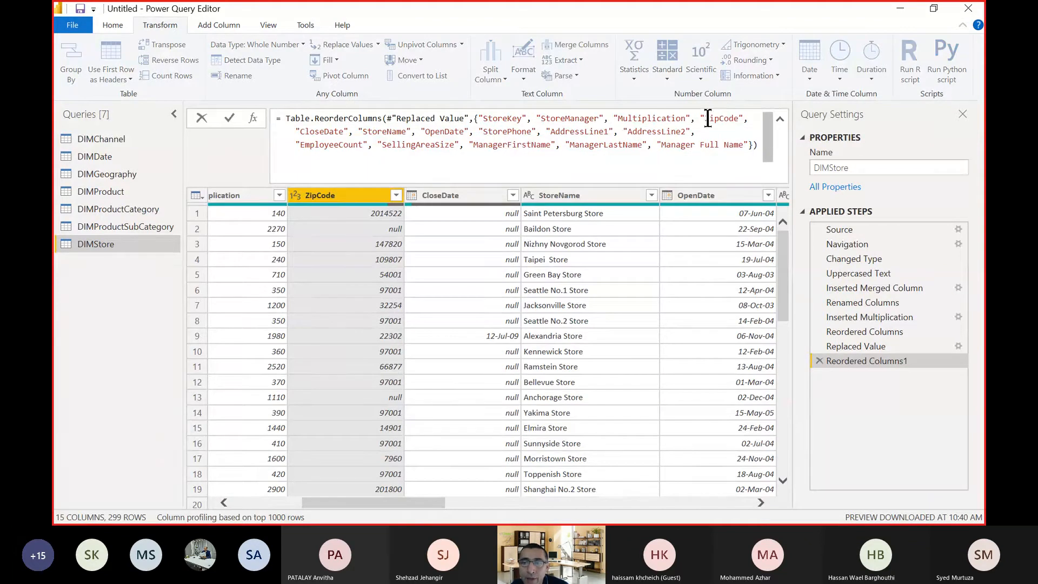
# Remove "ZipCode" from the column list in the reordering formula and apply the edited formula.
pyautogui.moveTo(700, 118); pyautogui.dragTo(748, 119)
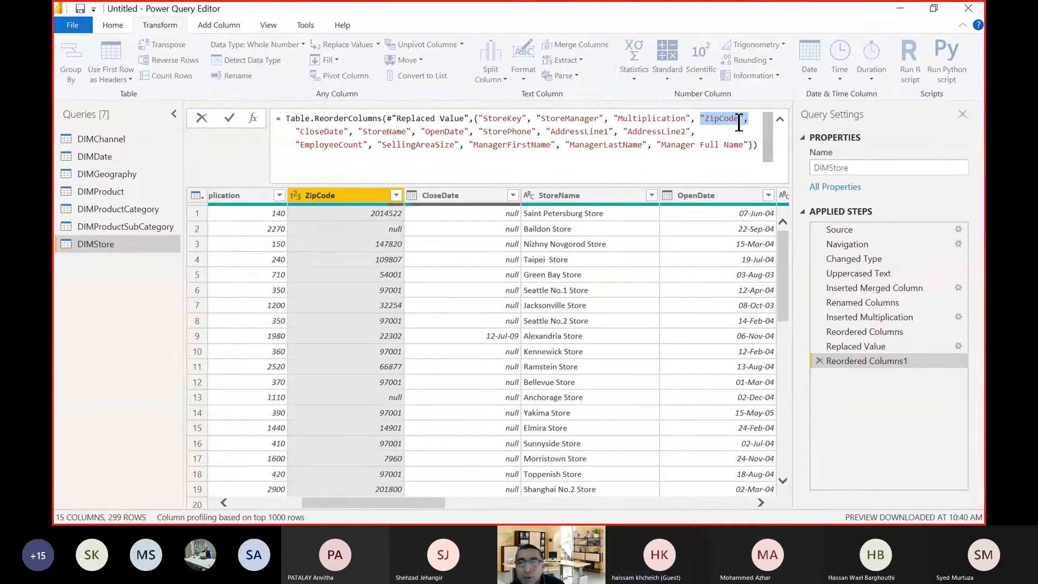
pyautogui.press('Delete')
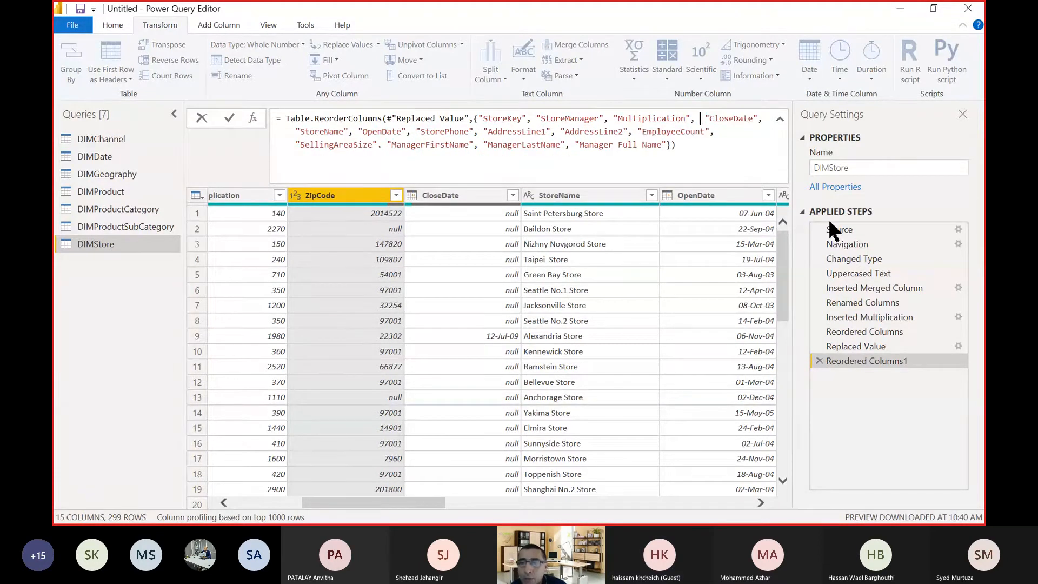
pyautogui.press('Return')
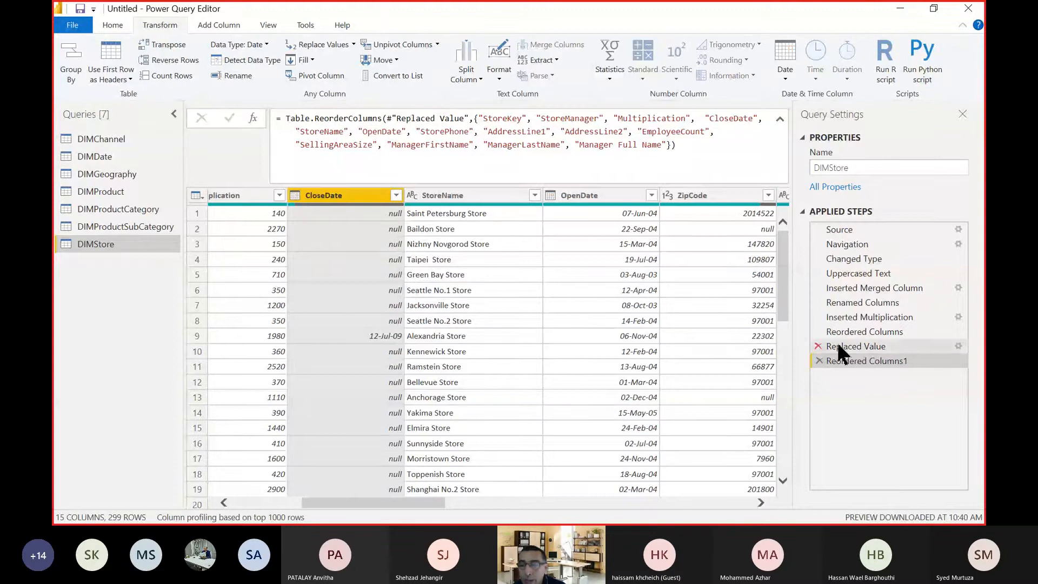
# Delete the Replaced Value step from the DIMStore query's applied steps.
pyautogui.click(856, 344)
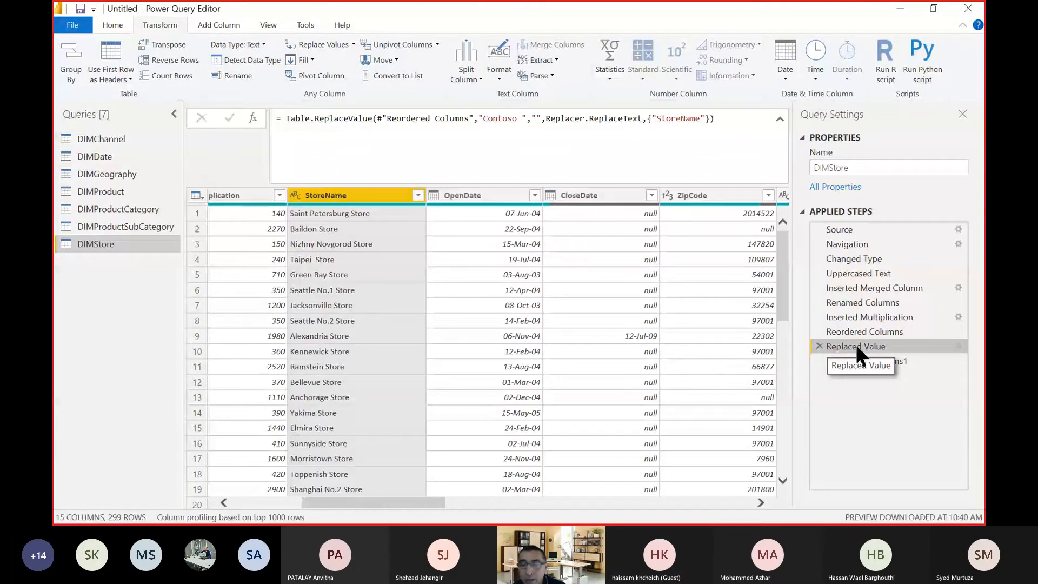
pyautogui.click(819, 346)
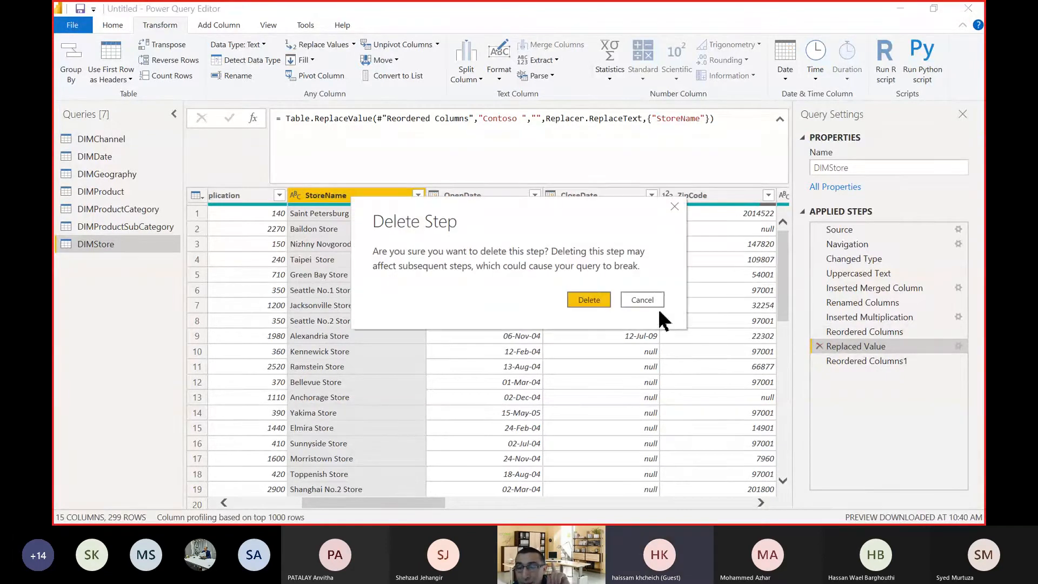
pyautogui.click(588, 300)
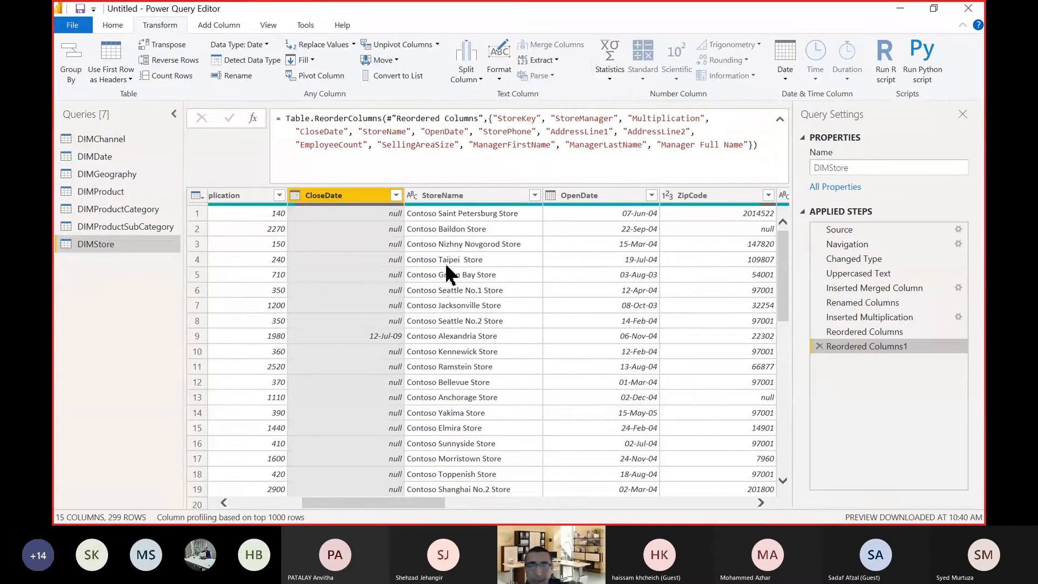
# Split the StoreName column by a space delimiter at each occurrence, after trying the left-most and right-most options.
pyautogui.click(463, 200)
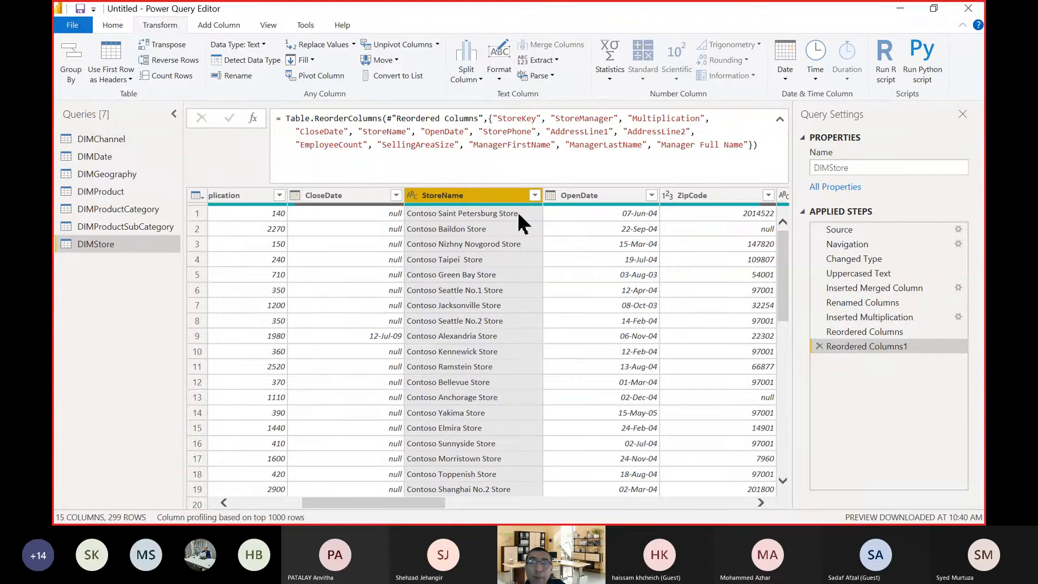
pyautogui.click(467, 80)
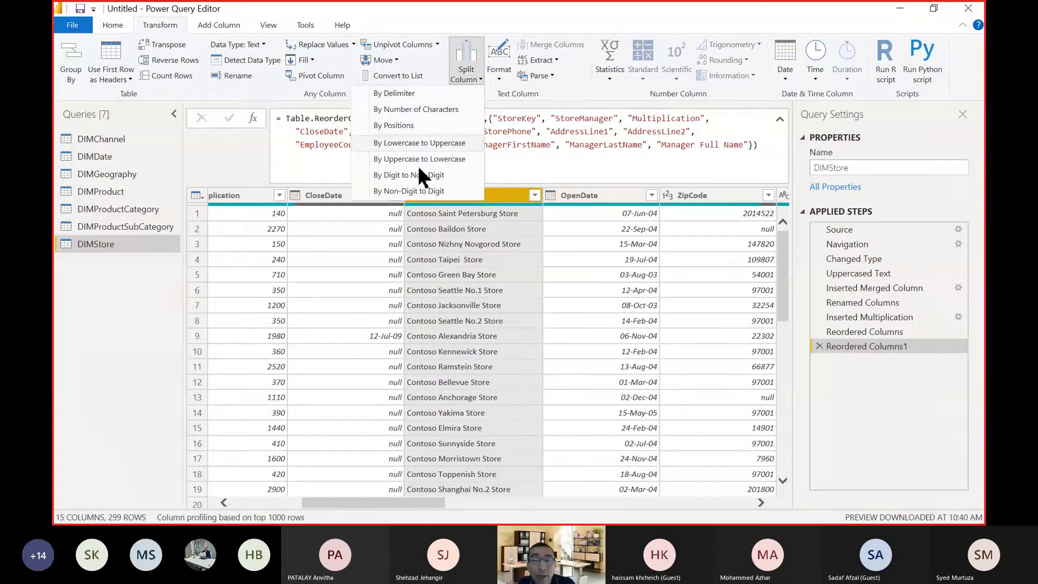
pyautogui.click(412, 94)
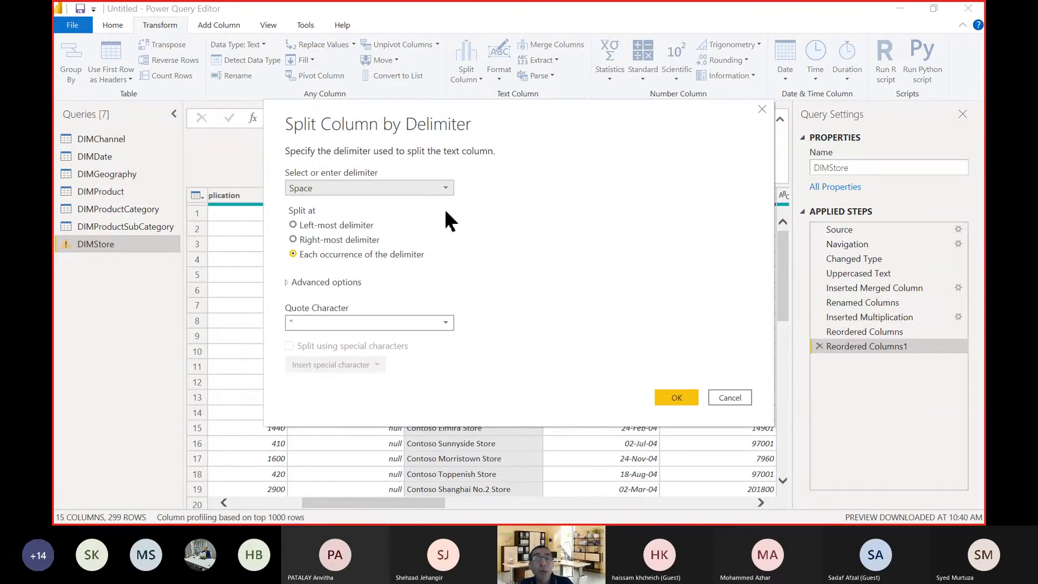
pyautogui.moveTo(497, 116); pyautogui.dragTo(890, 154)
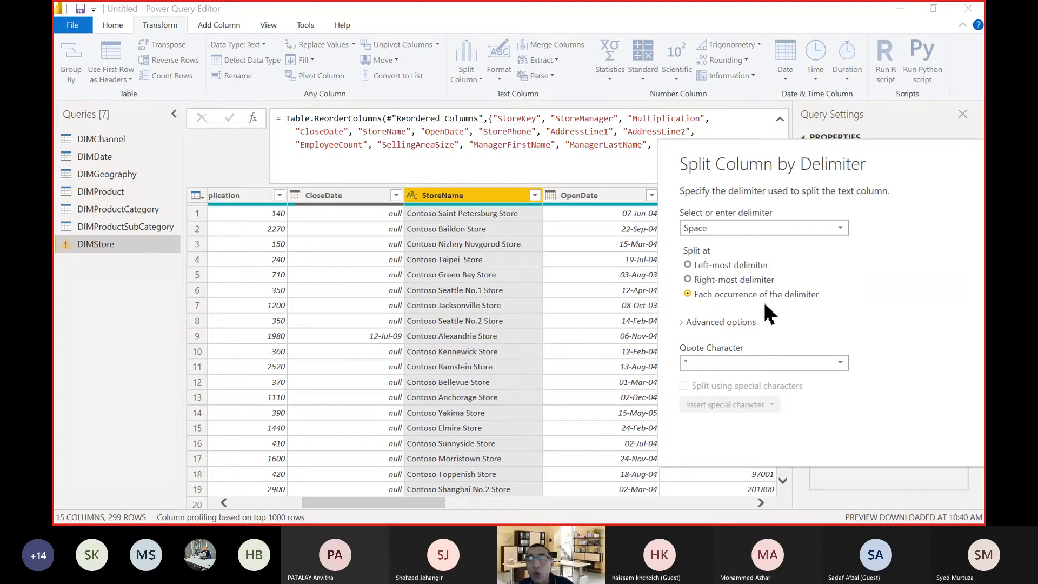
pyautogui.click(732, 266)
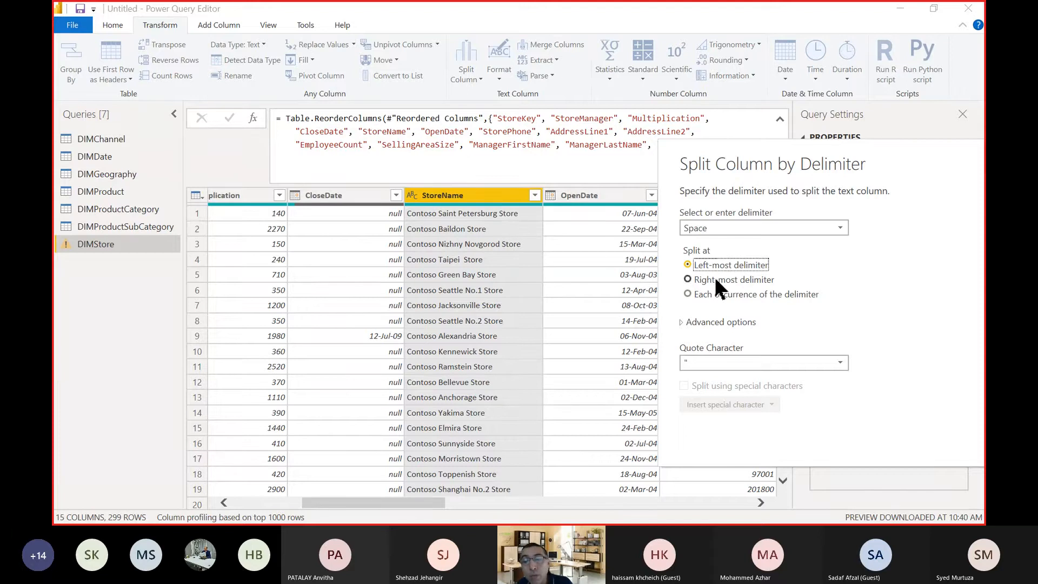
pyautogui.click(717, 280)
pyautogui.click(716, 290)
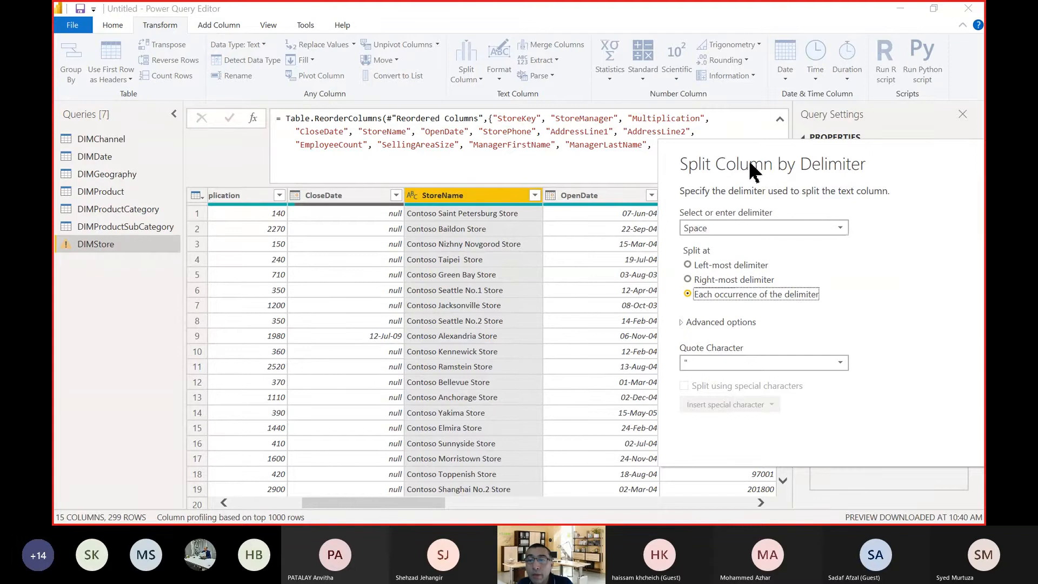
pyautogui.moveTo(750, 169); pyautogui.dragTo(516, 76)
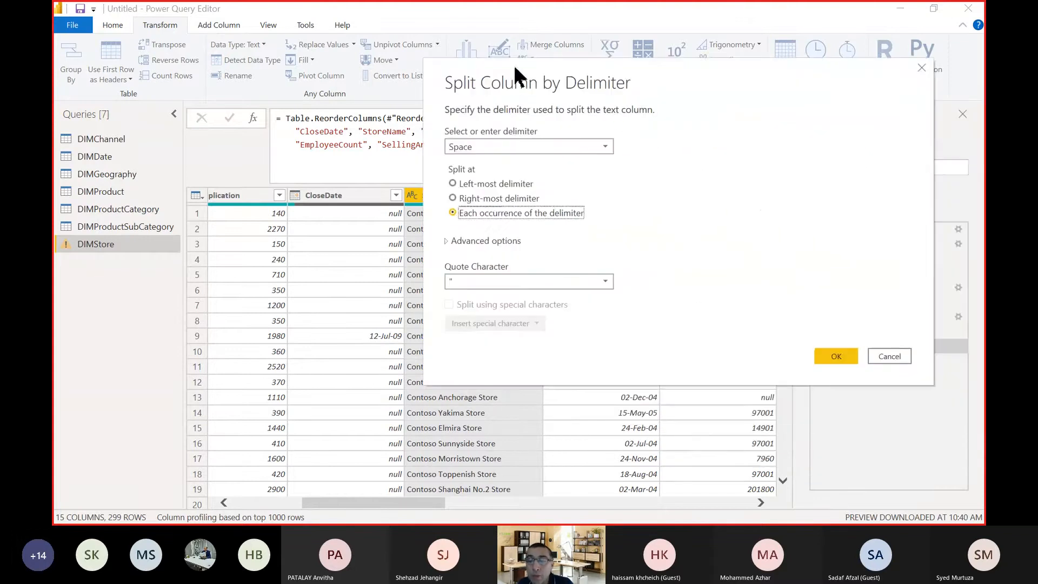
pyautogui.click(836, 356)
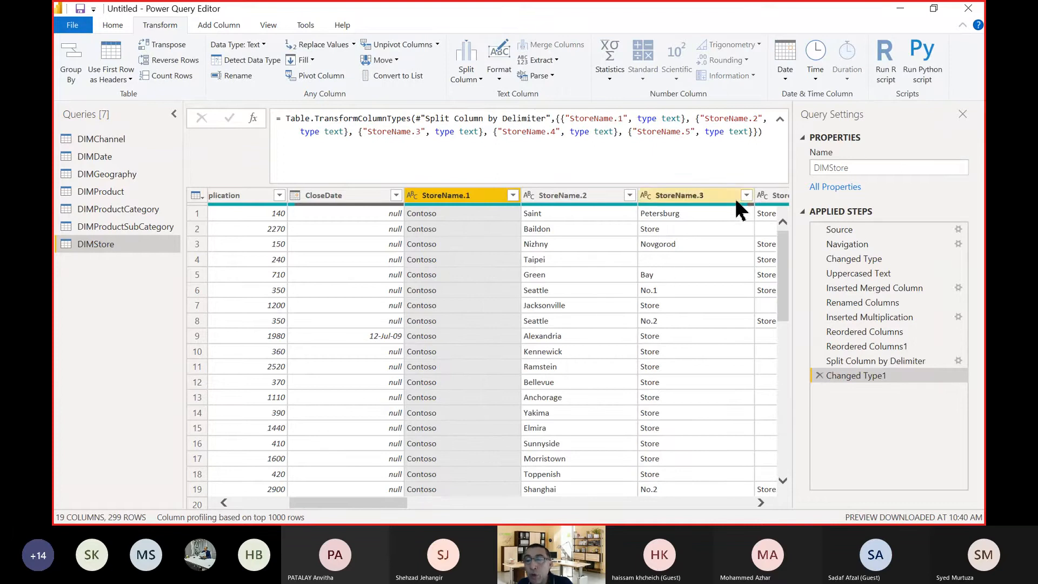
# Delete the type-change step that followed the split and remove the StoreName.1, StoreName.2, StoreName.4 and StoreName.5 columns.
pyautogui.click(760, 503)
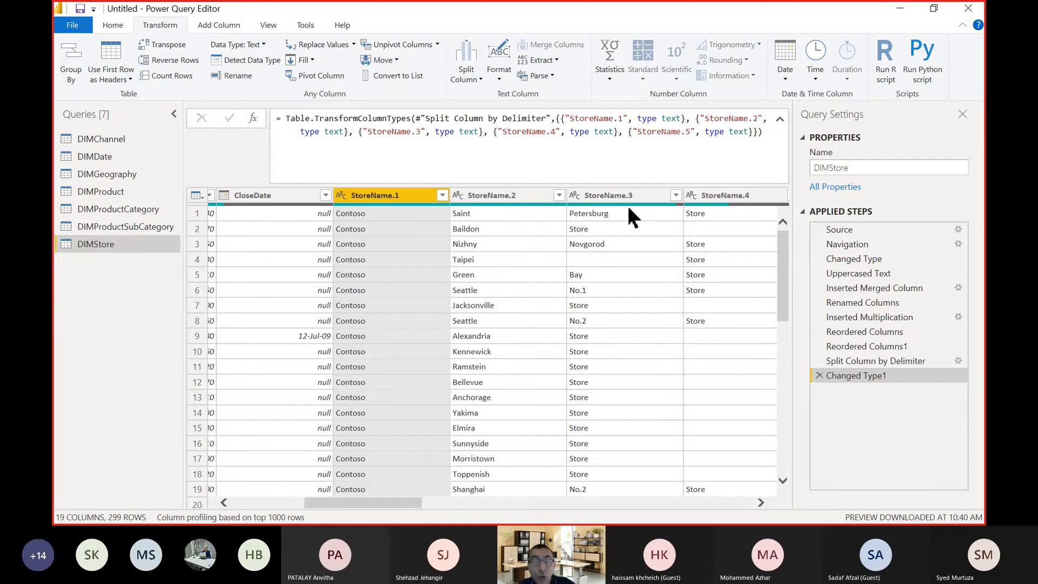
pyautogui.keyDown('ctrl'); pyautogui.click(511, 196); pyautogui.keyUp('ctrl')
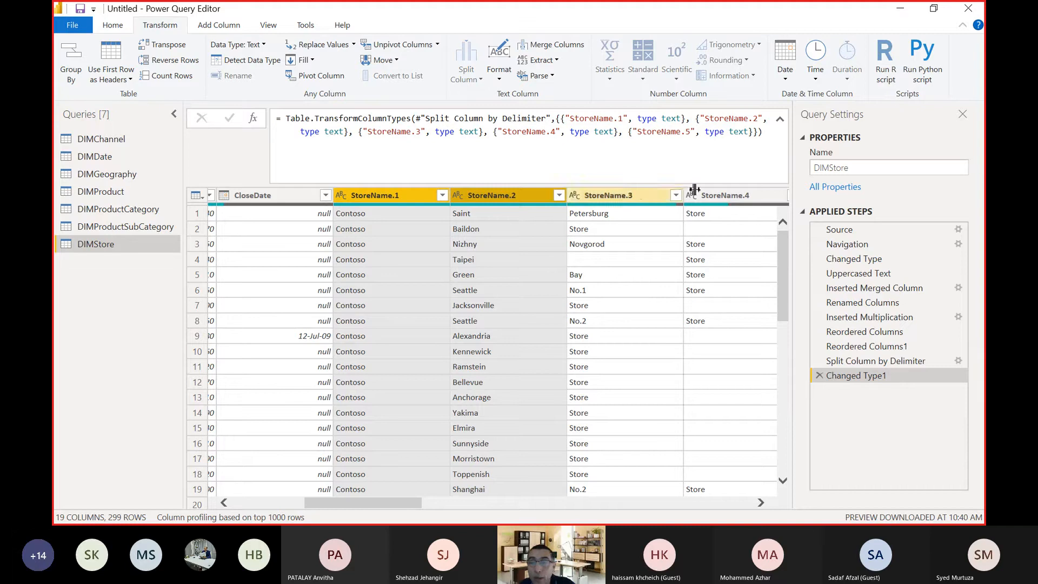
pyautogui.keyDown('ctrl'); pyautogui.click(727, 196); pyautogui.keyUp('ctrl')
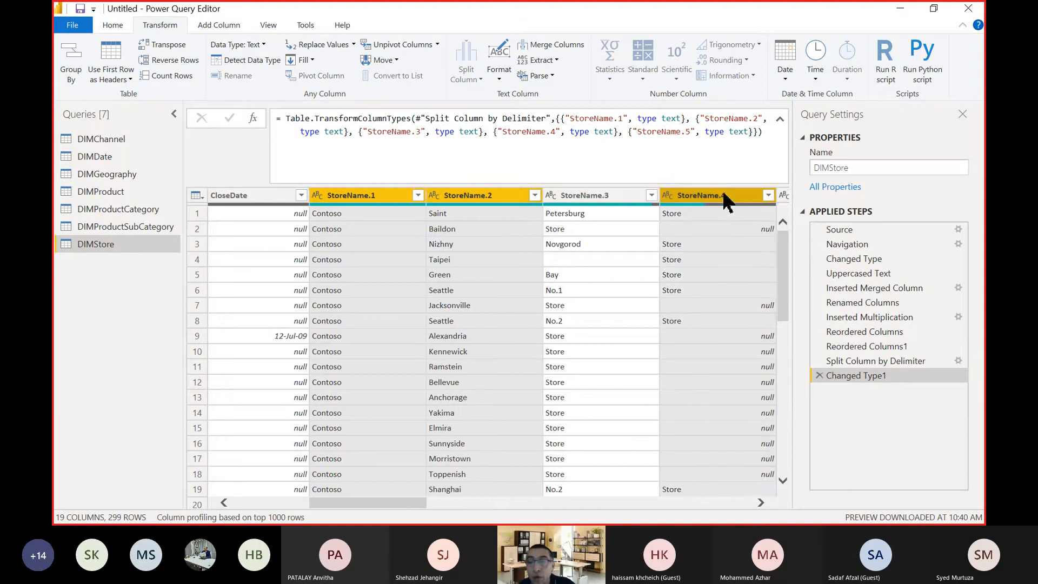
pyautogui.click(819, 375)
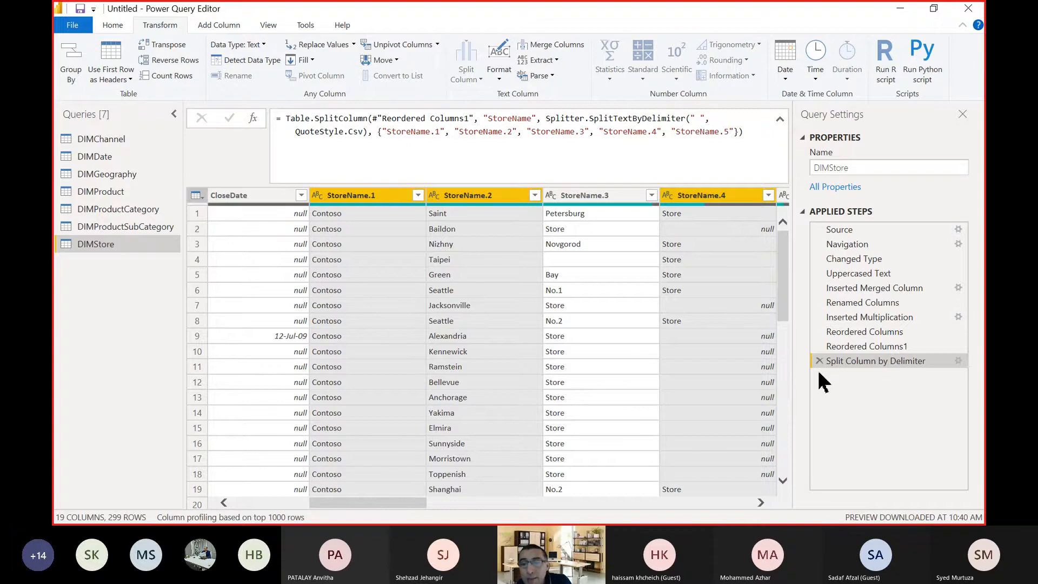
pyautogui.rightClick(716, 201)
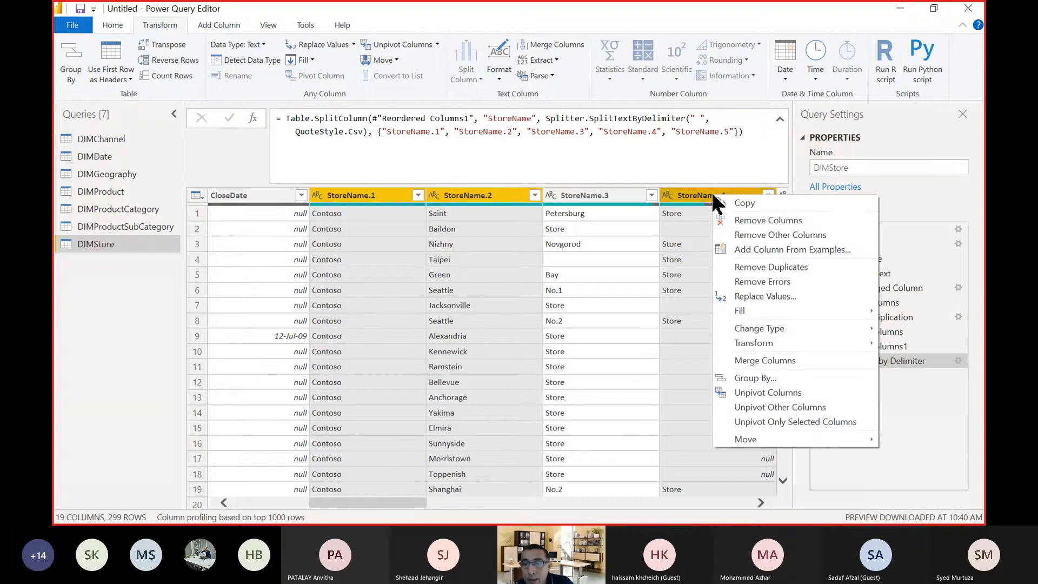
pyautogui.click(737, 223)
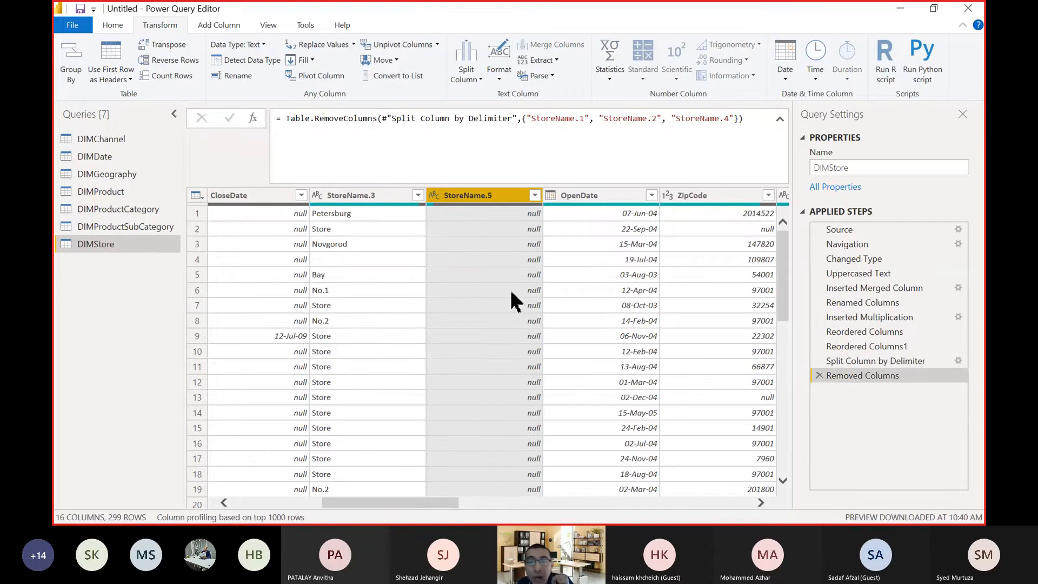
pyautogui.rightClick(490, 201)
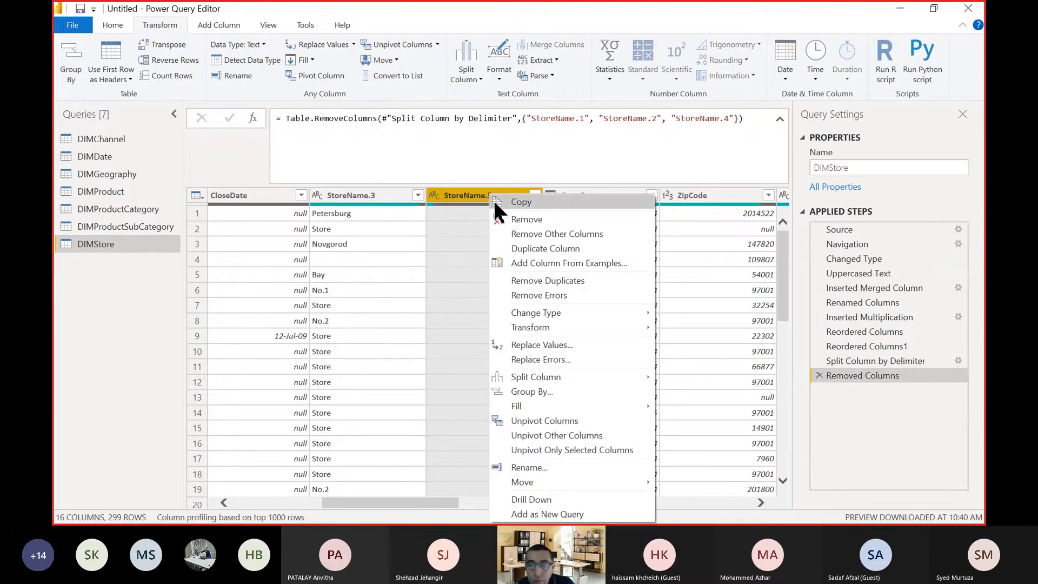
pyautogui.click(505, 218)
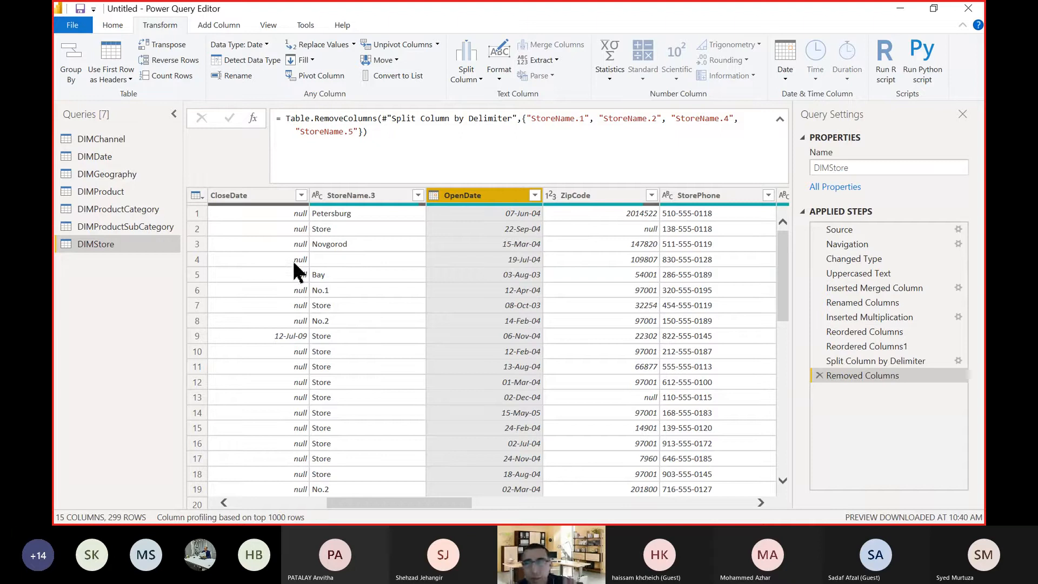
# Delete the Removed Columns and Split Column by Delimiter steps to restore the single StoreName column.
pyautogui.click(819, 375)
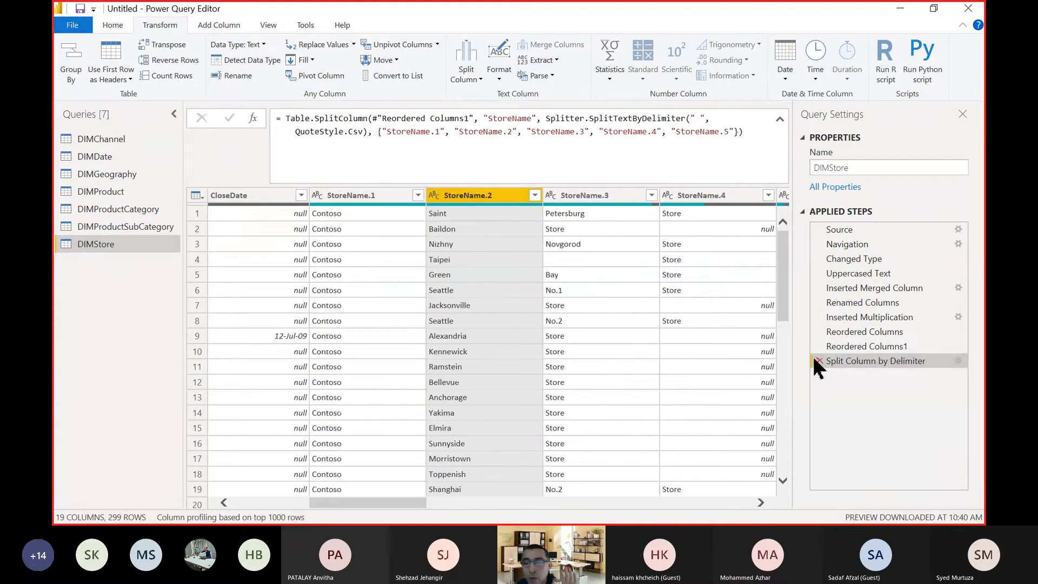
pyautogui.click(815, 360)
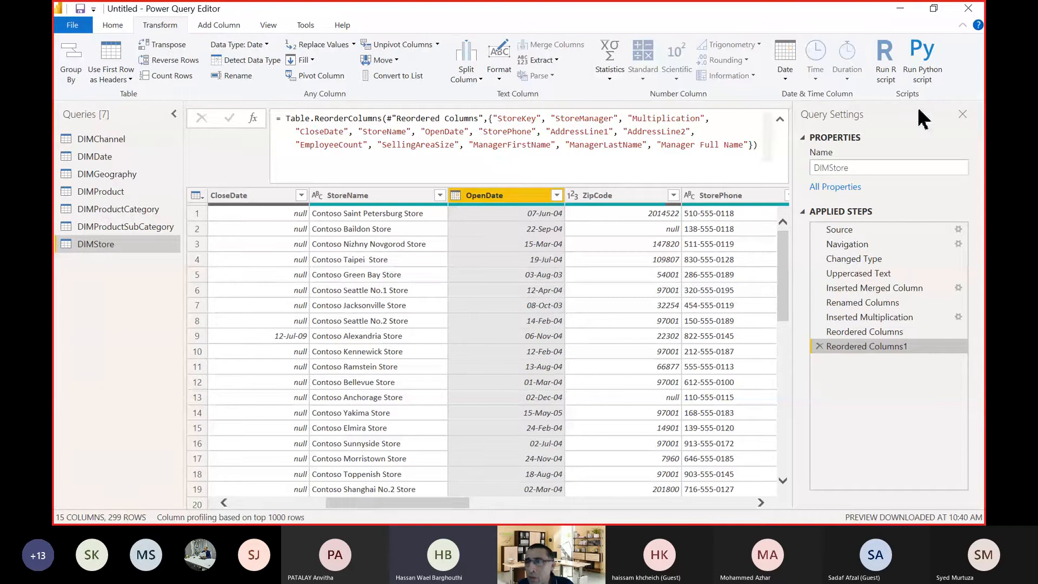
# Hide and redisplay the Query Settings pane several times, leaving it shown beside the data.
pyautogui.click(267, 28)
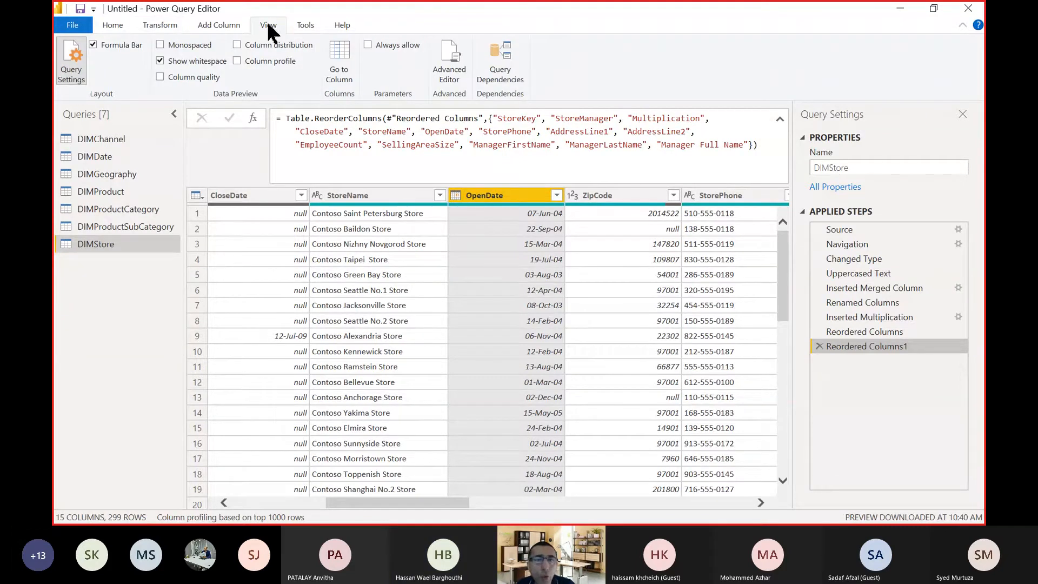
pyautogui.click(73, 58)
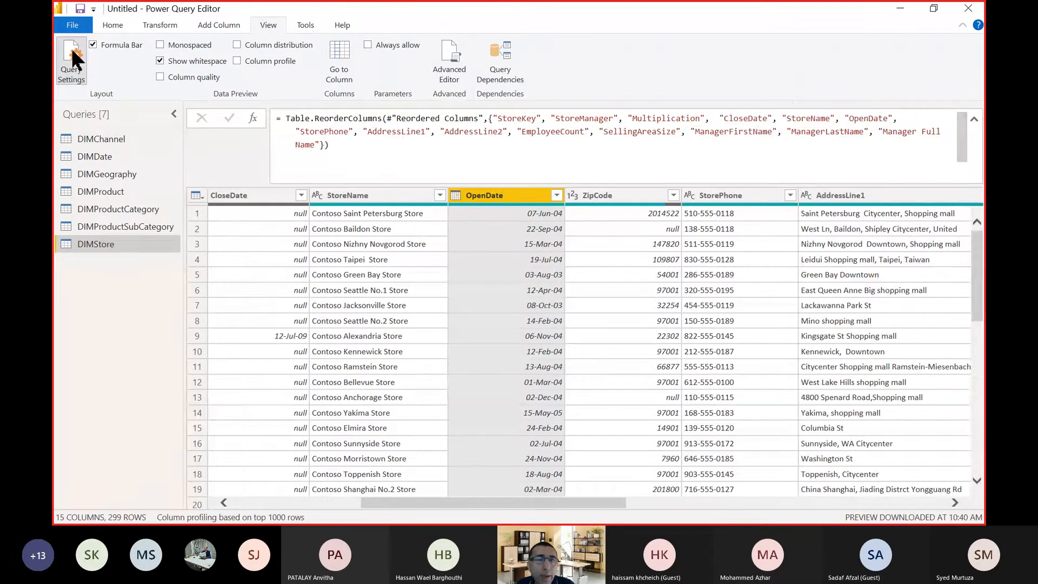
pyautogui.click(73, 58)
pyautogui.click(73, 59)
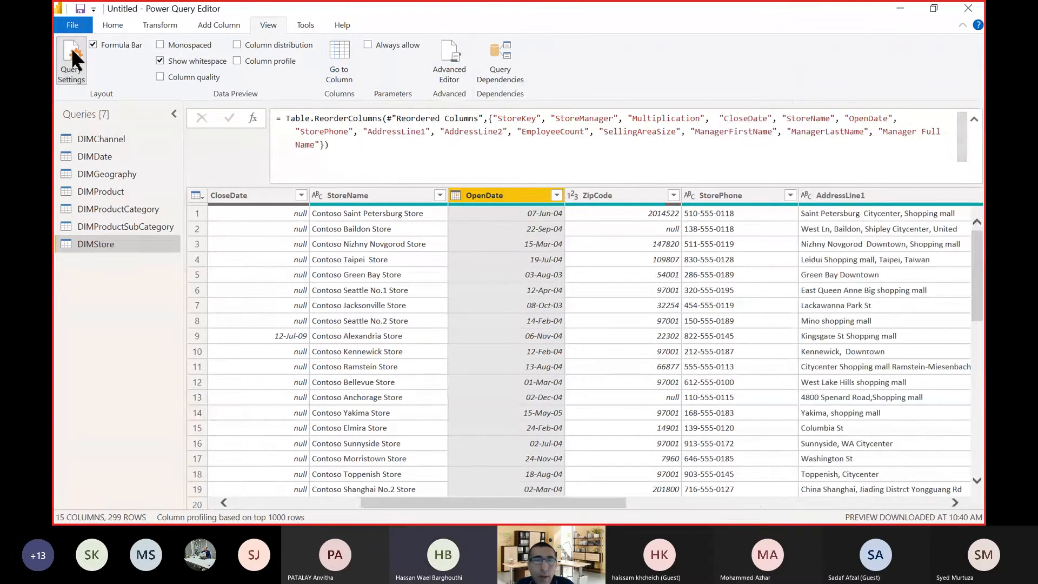
pyautogui.click(73, 58)
pyautogui.click(73, 59)
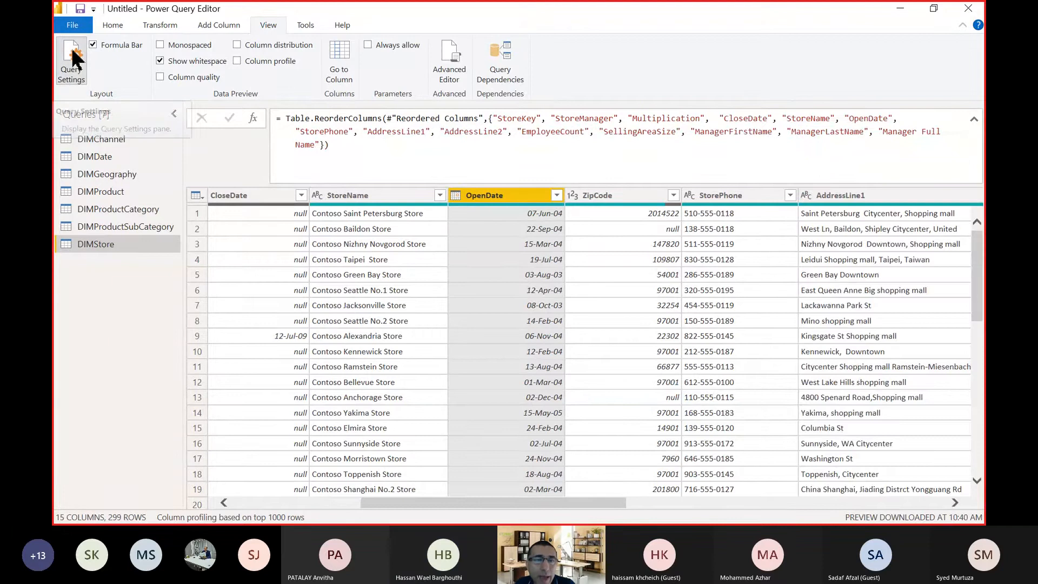
pyautogui.click(73, 58)
pyautogui.click(73, 58)
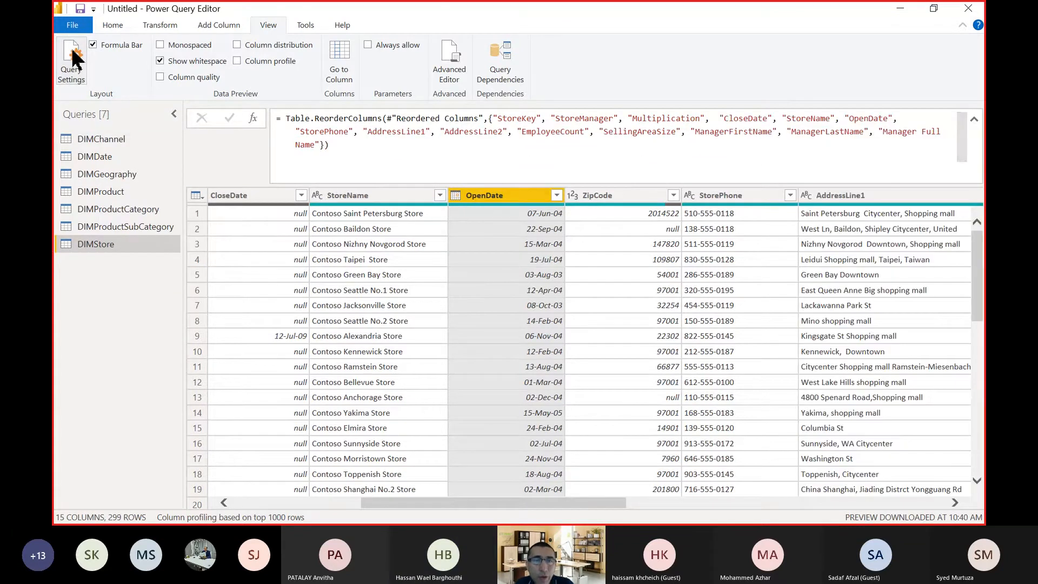
pyautogui.click(78, 57)
pyautogui.click(76, 54)
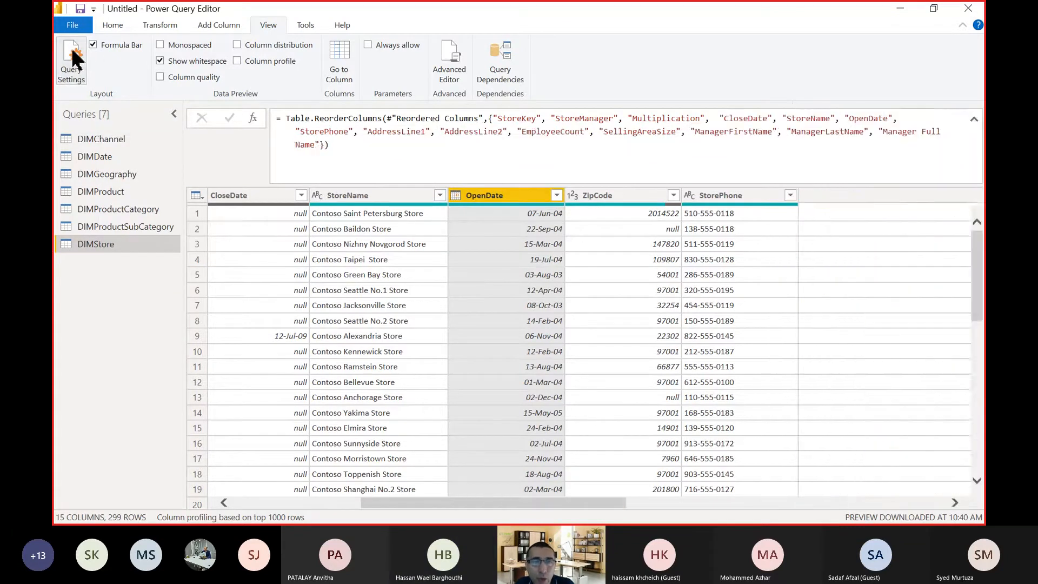
pyautogui.click(76, 57)
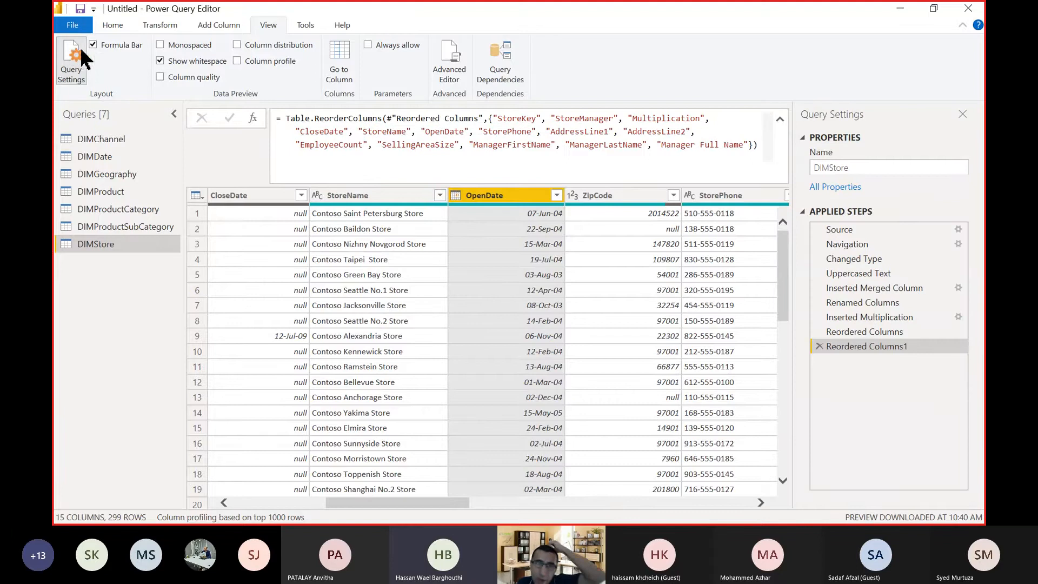
# Switch the formula bar off and on again, then do the same with the Query Settings pane.
pyautogui.click(102, 47)
pyautogui.click(101, 48)
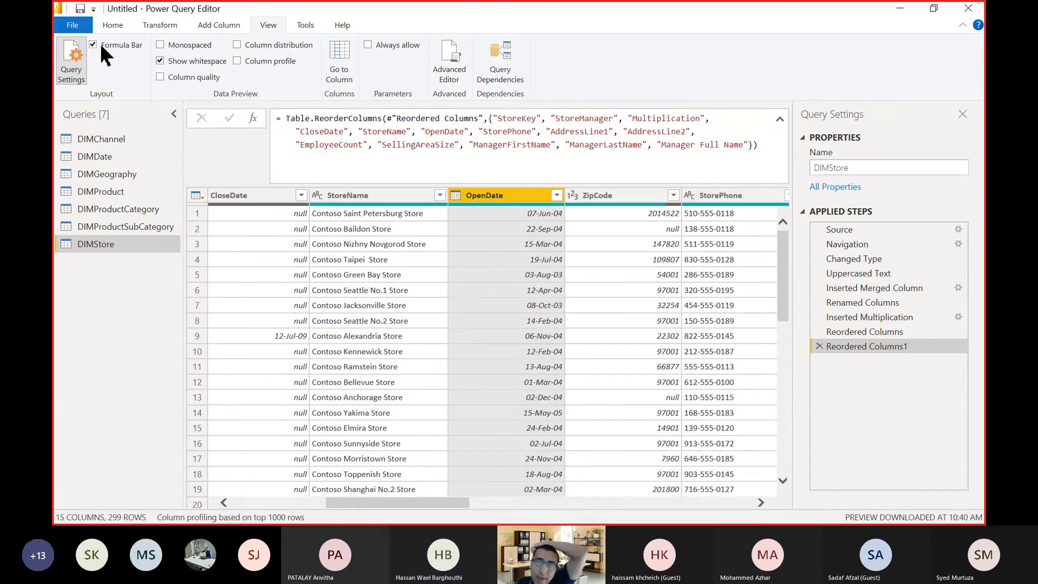
pyautogui.click(99, 47)
pyautogui.click(98, 48)
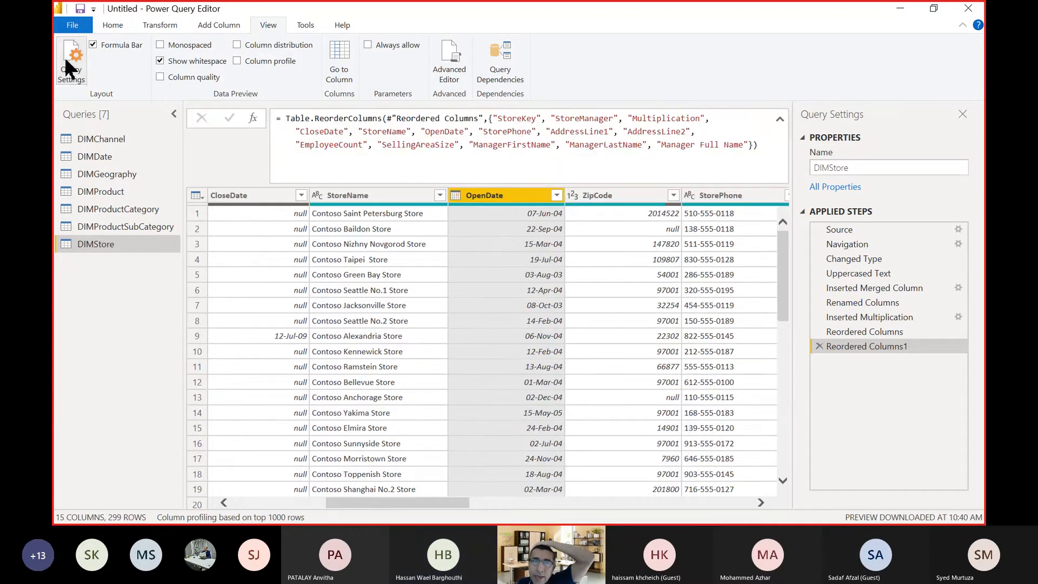
pyautogui.click(64, 57)
pyautogui.click(66, 57)
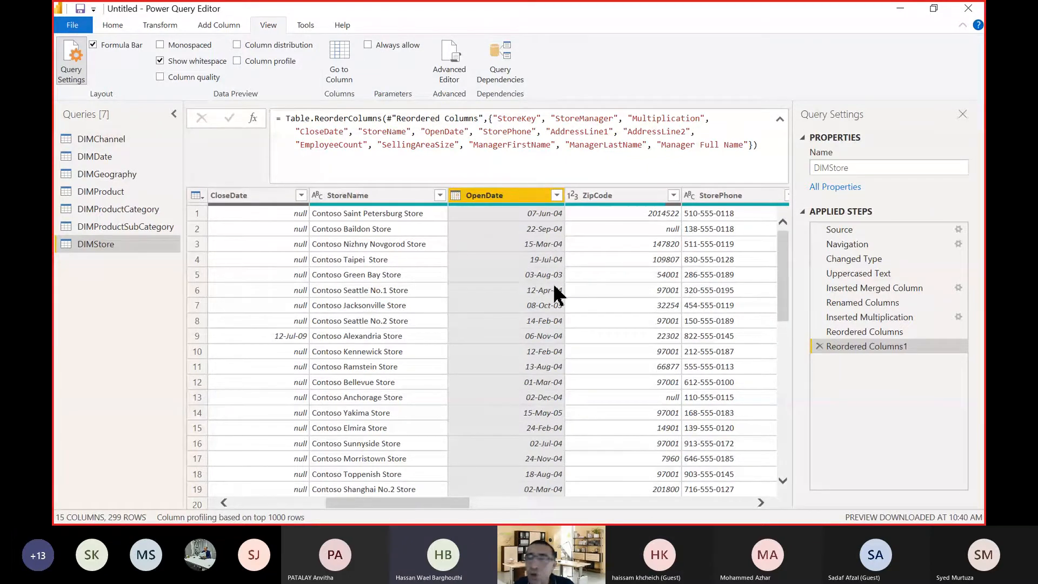
pyautogui.moveTo(892, 303); pyautogui.dragTo(910, 322)
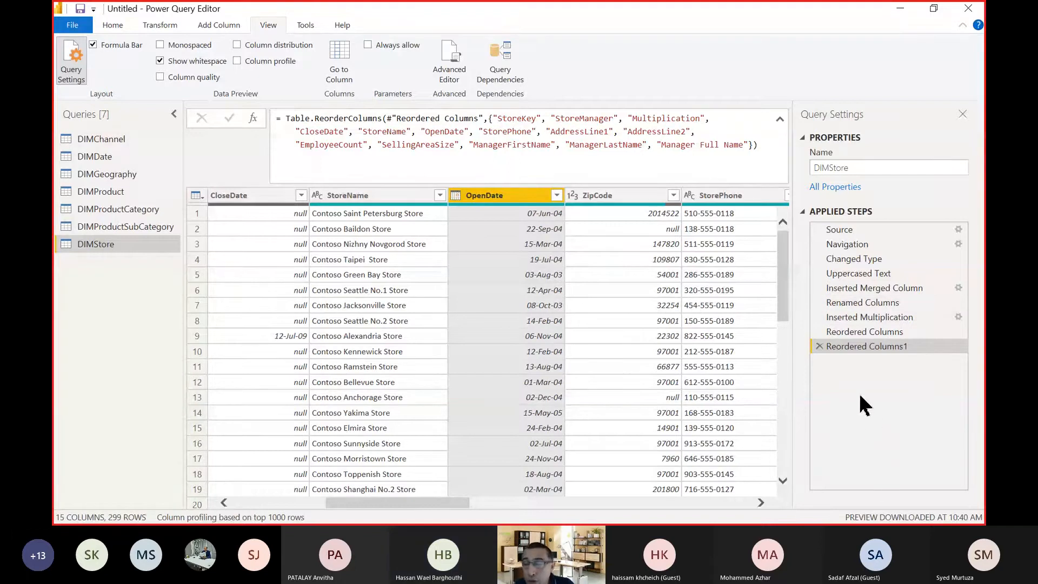
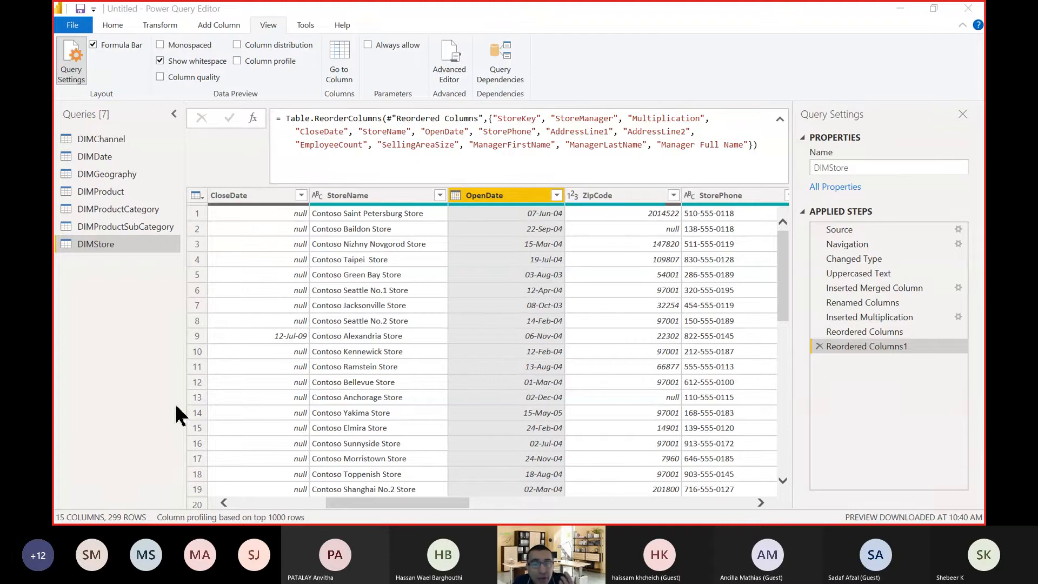
# Switch to Excel by launching it and create a new blank workbook.
pyautogui.press('super')
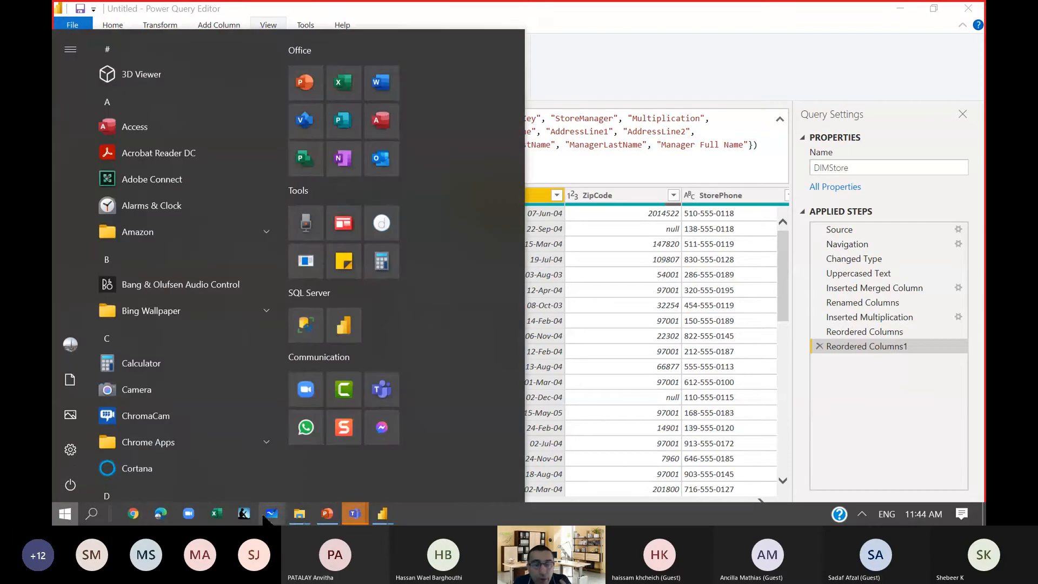
pyautogui.click(222, 517)
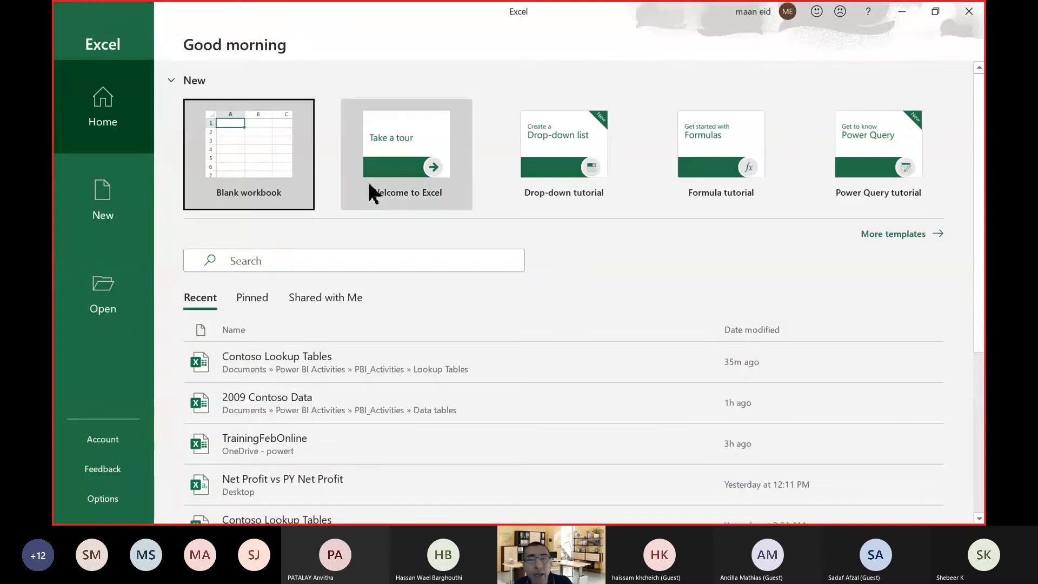
pyautogui.click(249, 147)
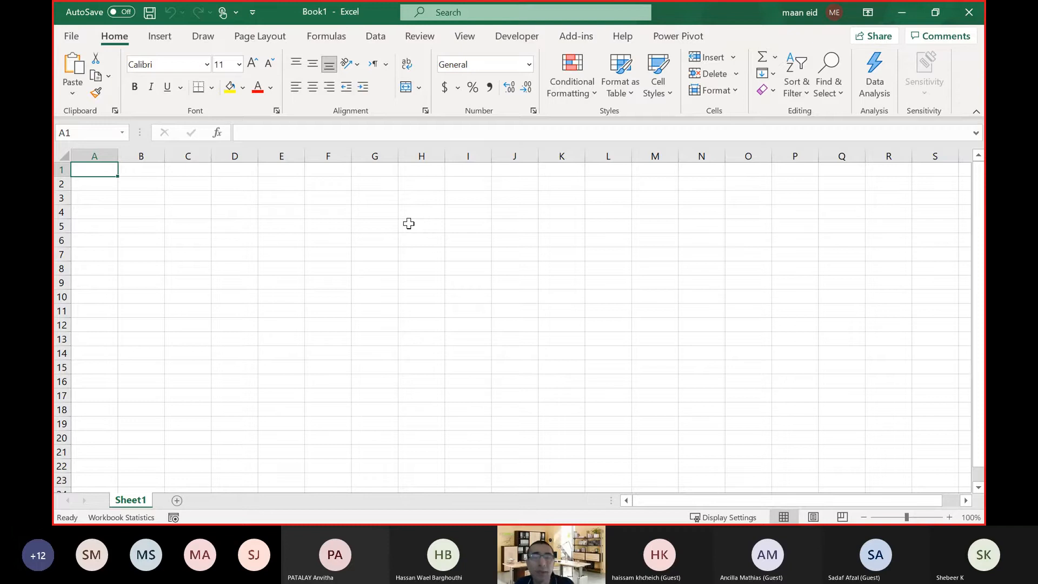
# Jump from cell F3 to the last row of the empty worksheet and view its row number.
pyautogui.click(403, 226)
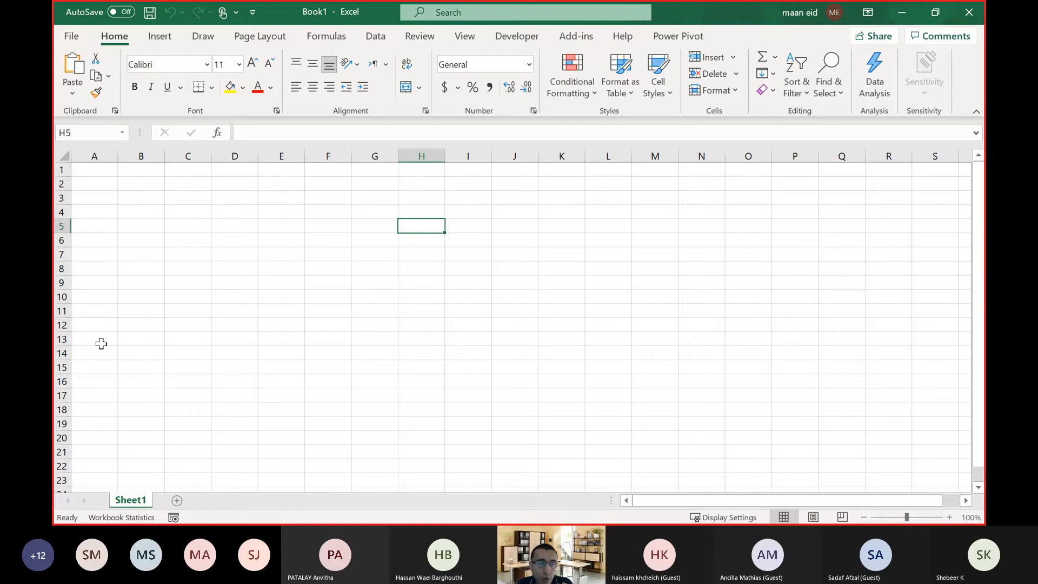
pyautogui.click(224, 227)
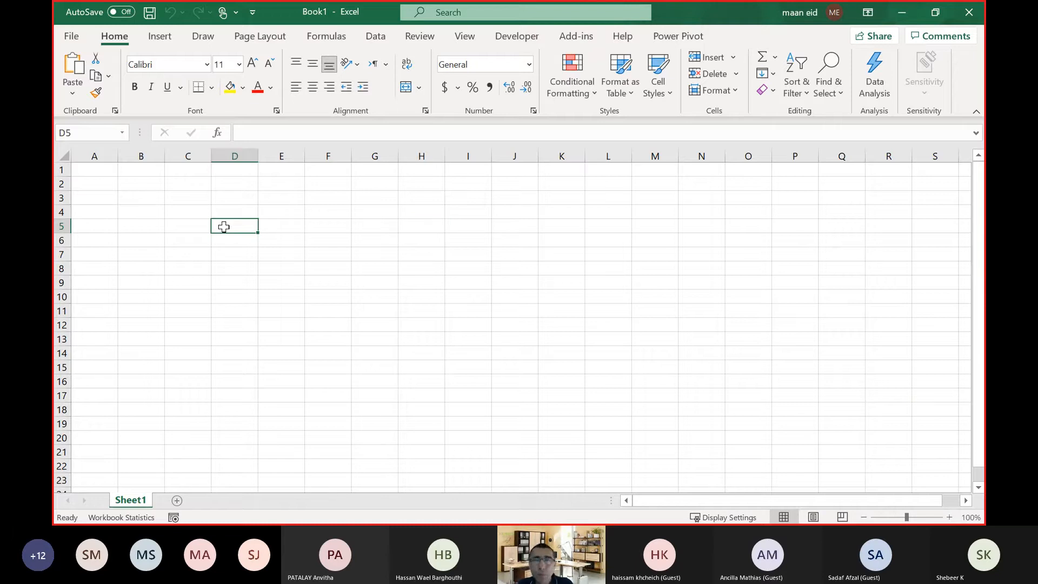
pyautogui.press('ctrl')
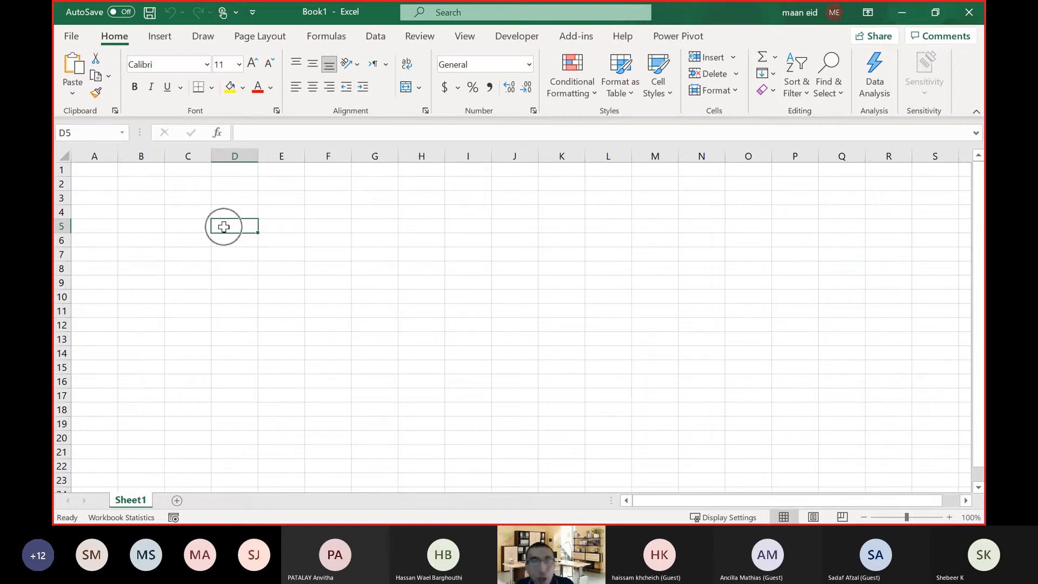
pyautogui.click(334, 197)
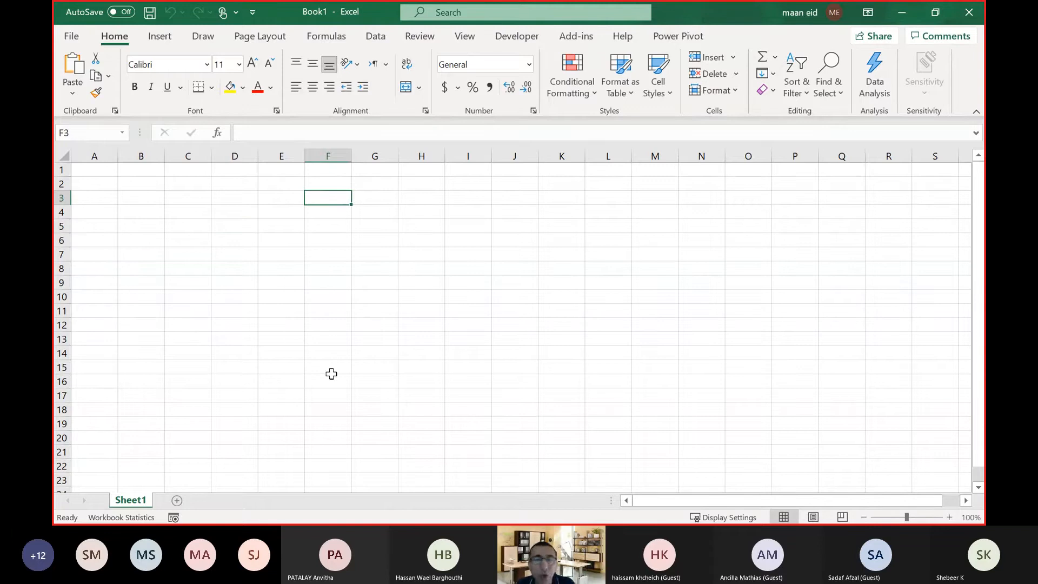
pyautogui.hotkey('ctrl', 'Down')
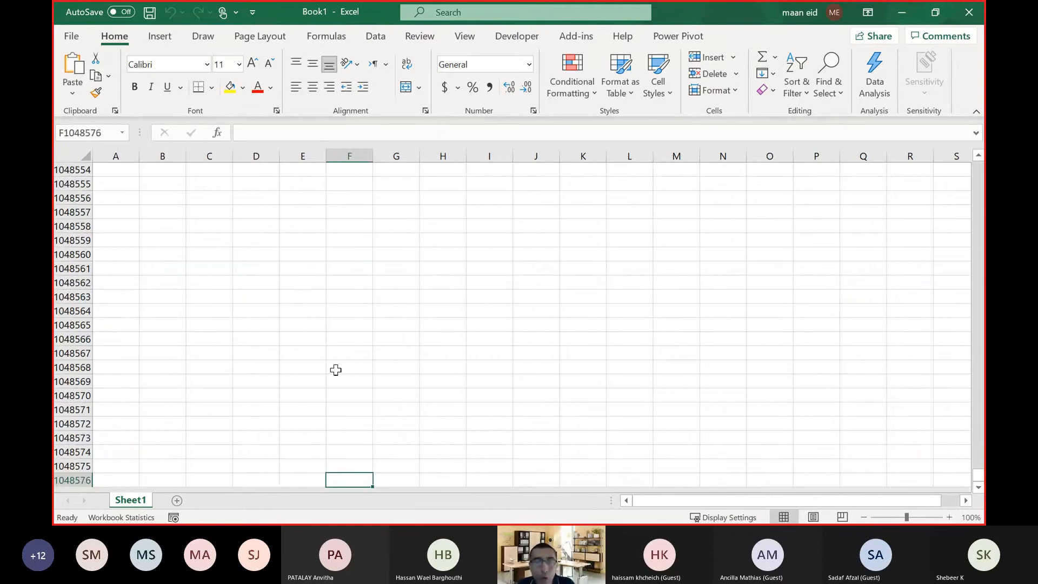
pyautogui.scroll(-3, 308, 356)
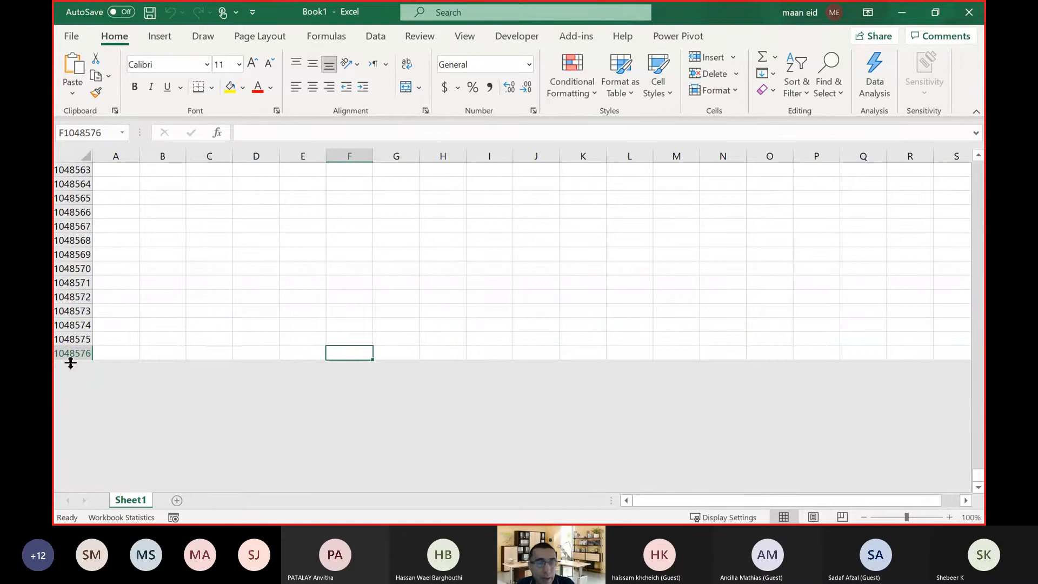
# Jump along the row to the worksheet's last column and view its column letters.
pyautogui.click(263, 255)
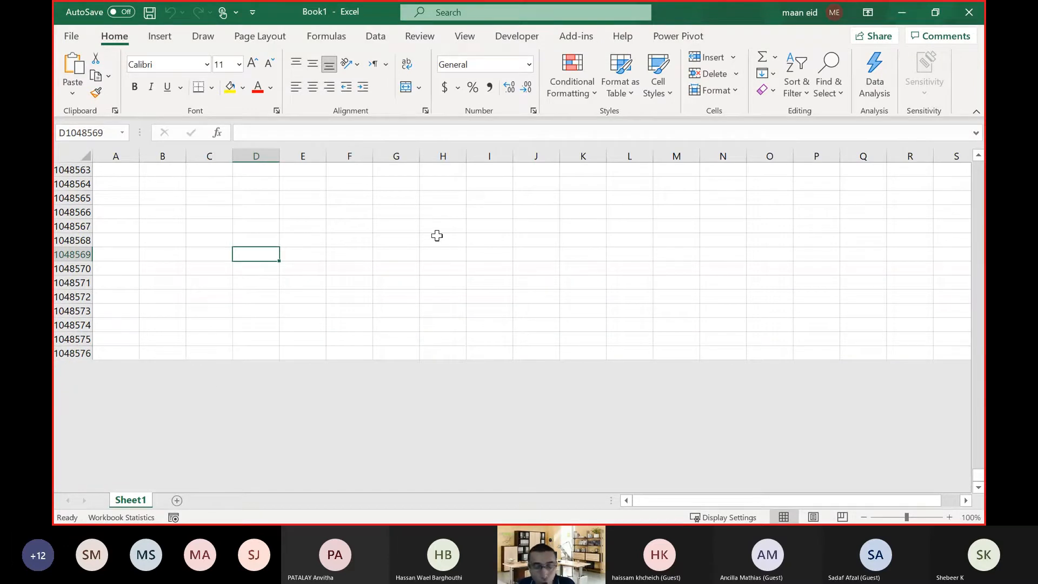
pyautogui.hotkey('ctrl', 'Right')
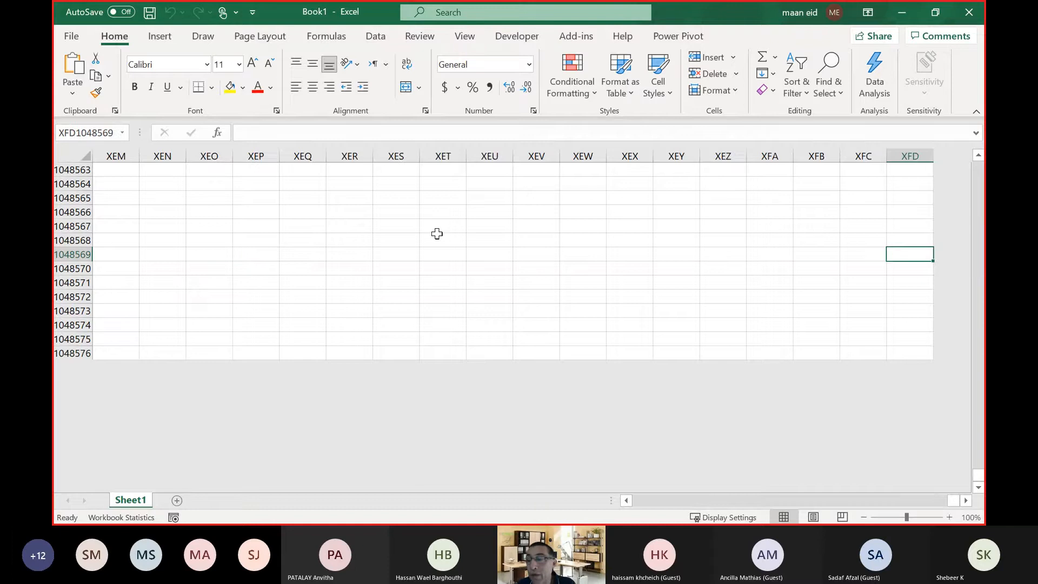
pyautogui.click(966, 501)
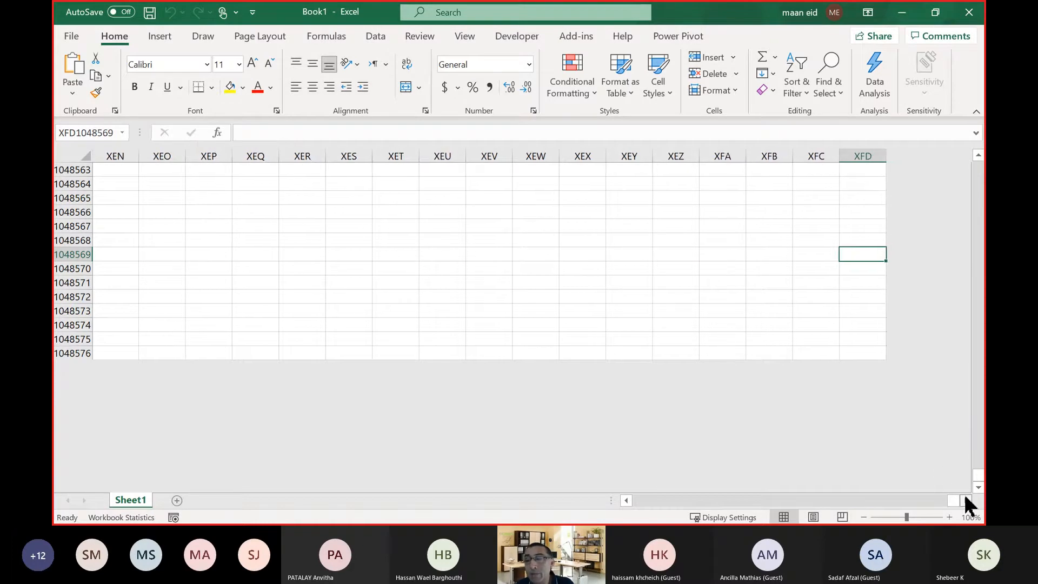
pyautogui.click(966, 501)
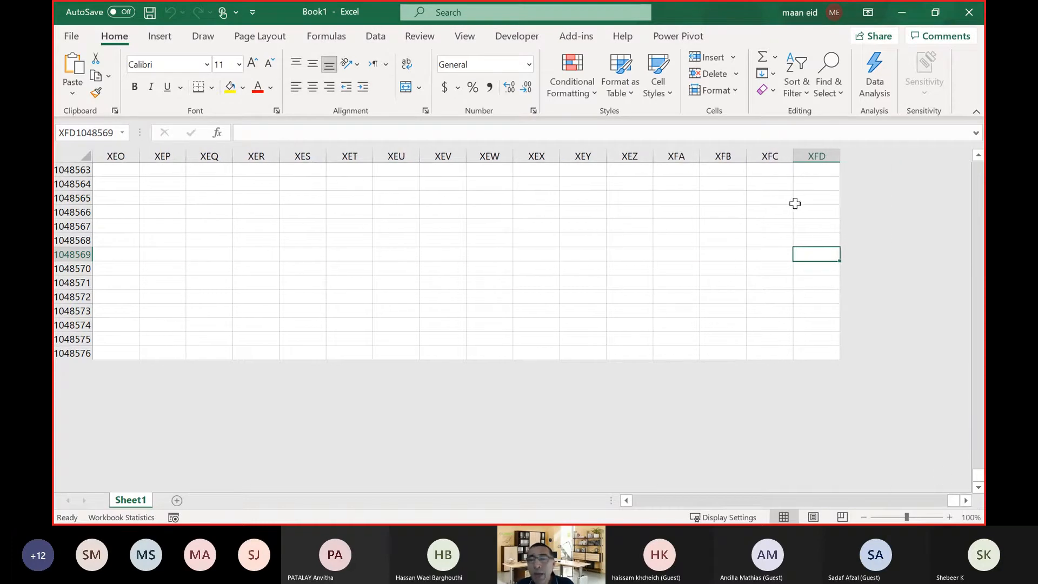
# Enable the R1C1 reference style in Excel's formula options so that columns are numbered.
pyautogui.click(82, 38)
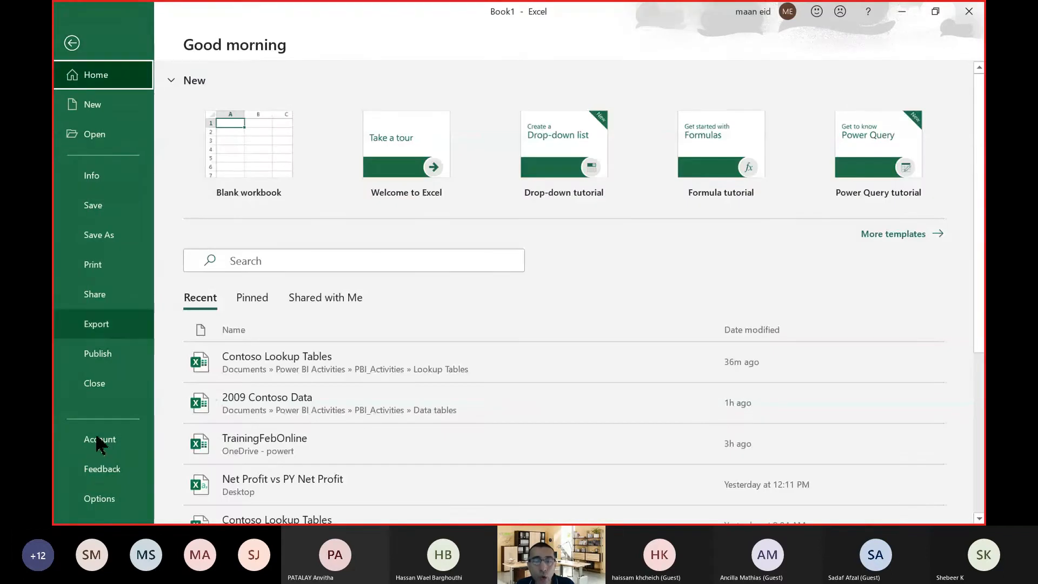
pyautogui.click(96, 497)
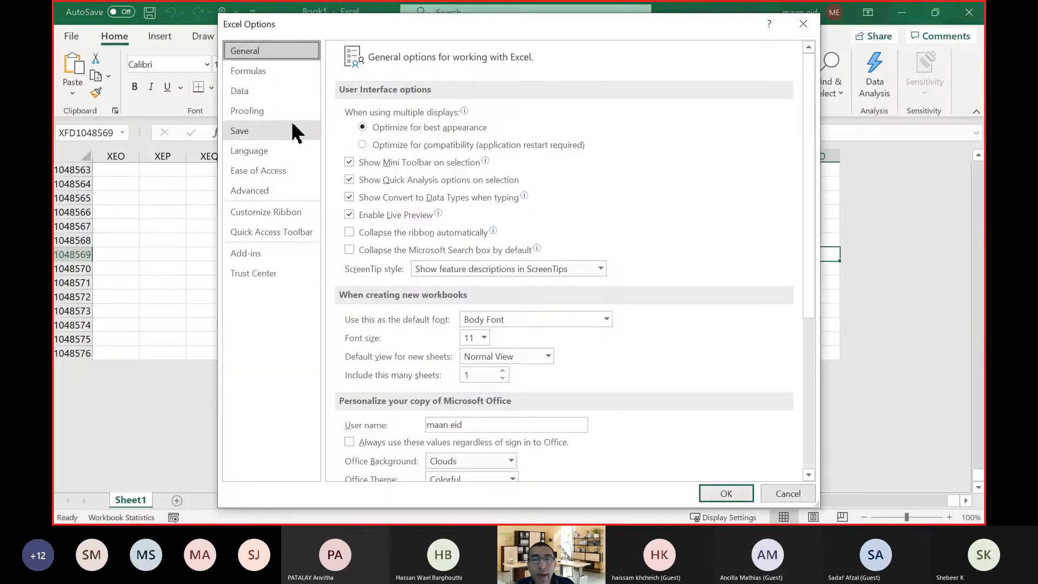
pyautogui.click(281, 73)
pyautogui.click(359, 231)
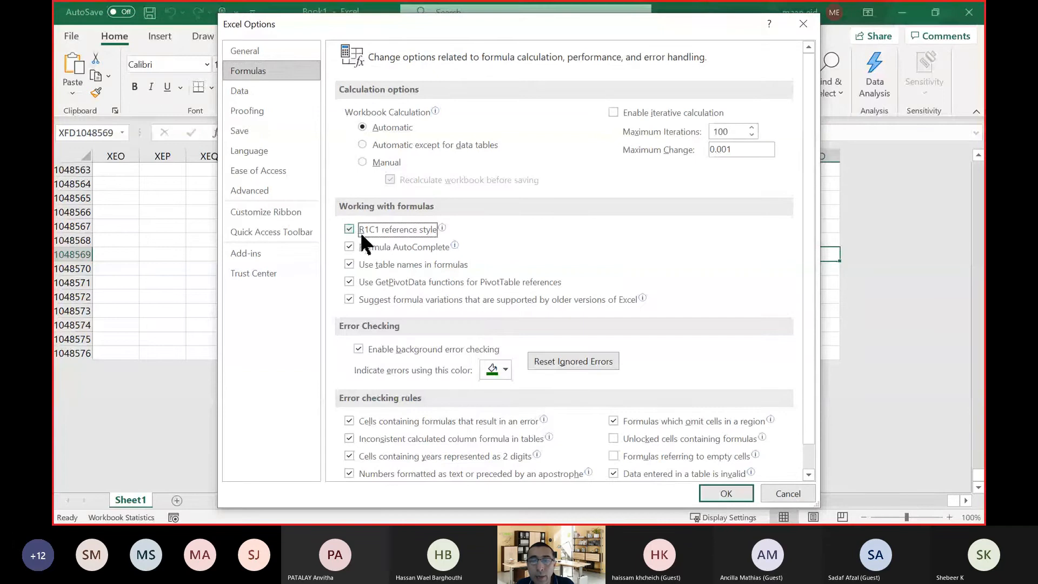
pyautogui.click(734, 491)
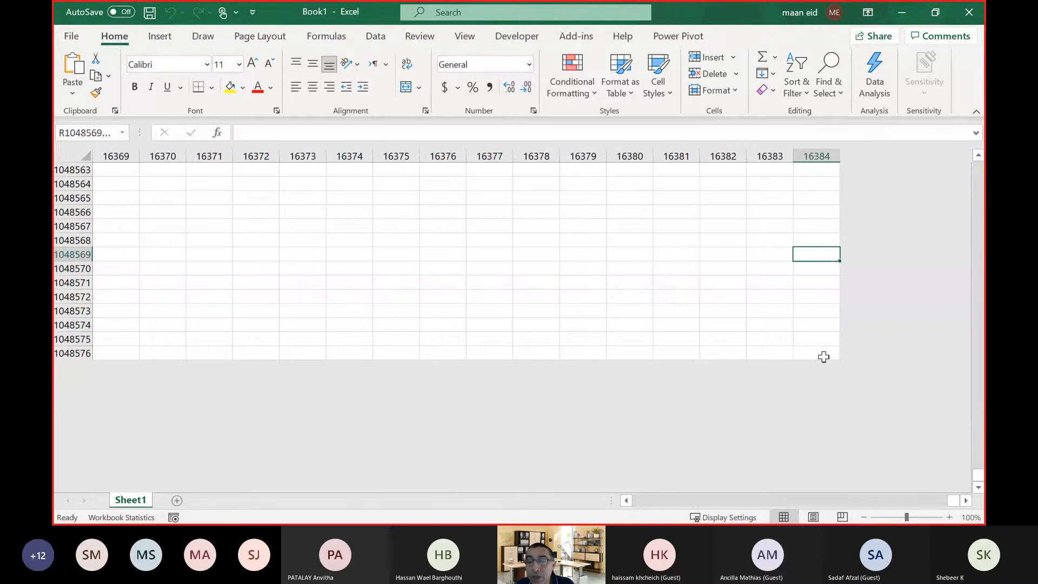
# Examine the numbered columns around the sheet's final cell and return to the first cell.
pyautogui.click(827, 356)
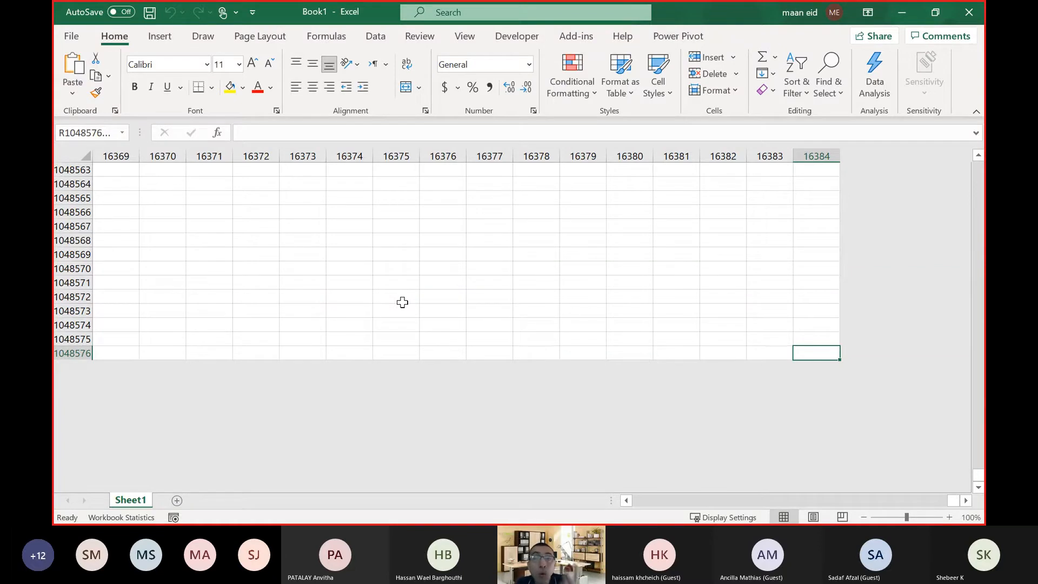
pyautogui.click(209, 326)
pyautogui.click(125, 349)
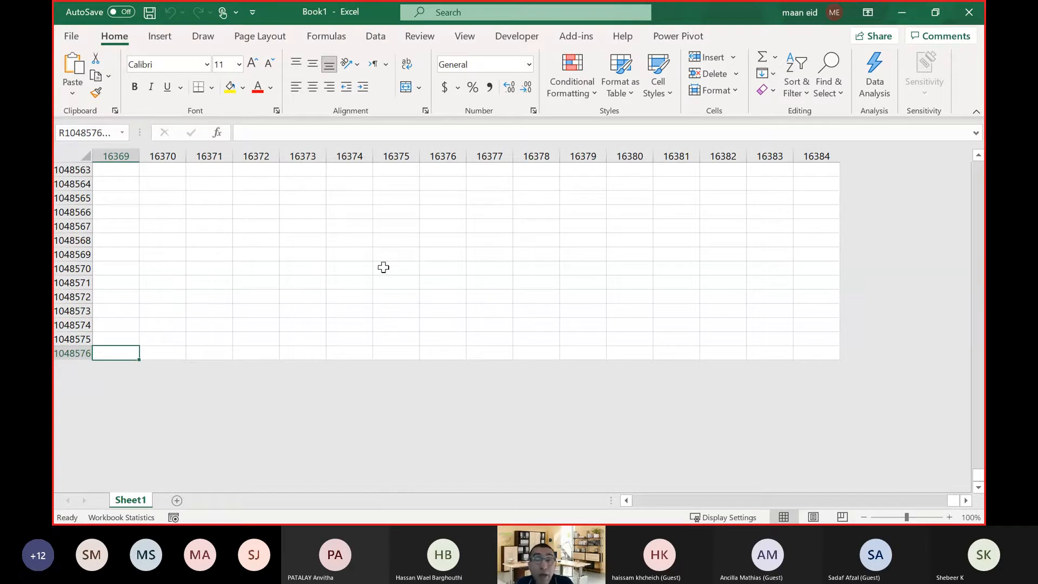
pyautogui.scroll(5, 370, 253)
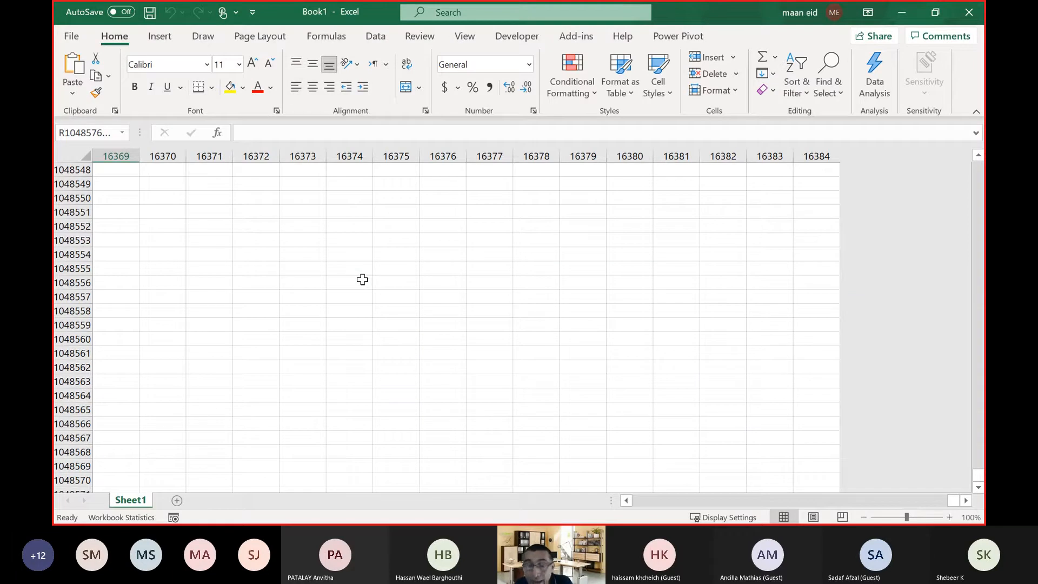
pyautogui.hotkey('ctrl', 'Home')
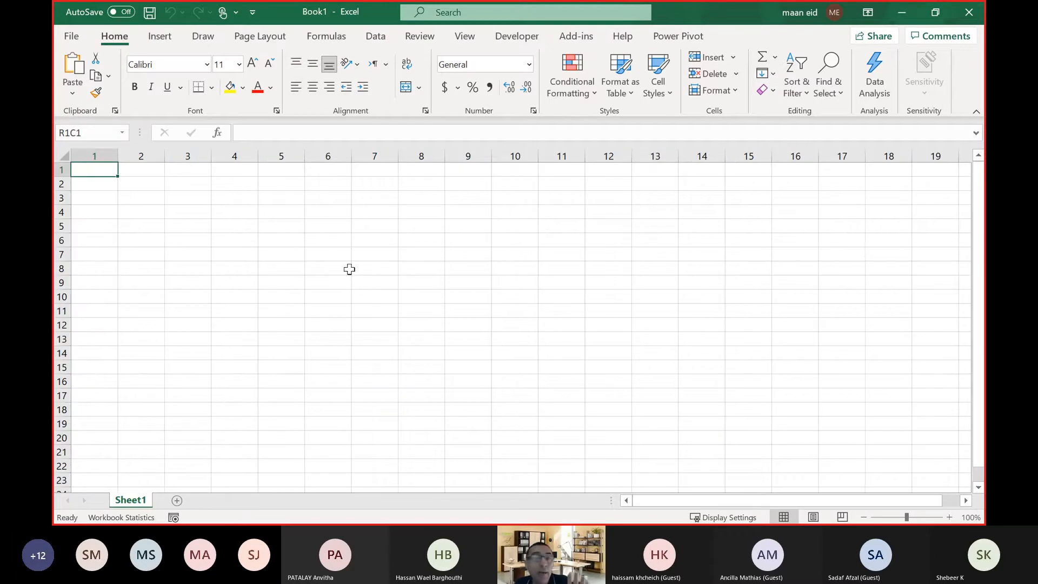
# Disable the R1C1 reference style in Excel's formula options to restore lettered columns.
pyautogui.click(72, 38)
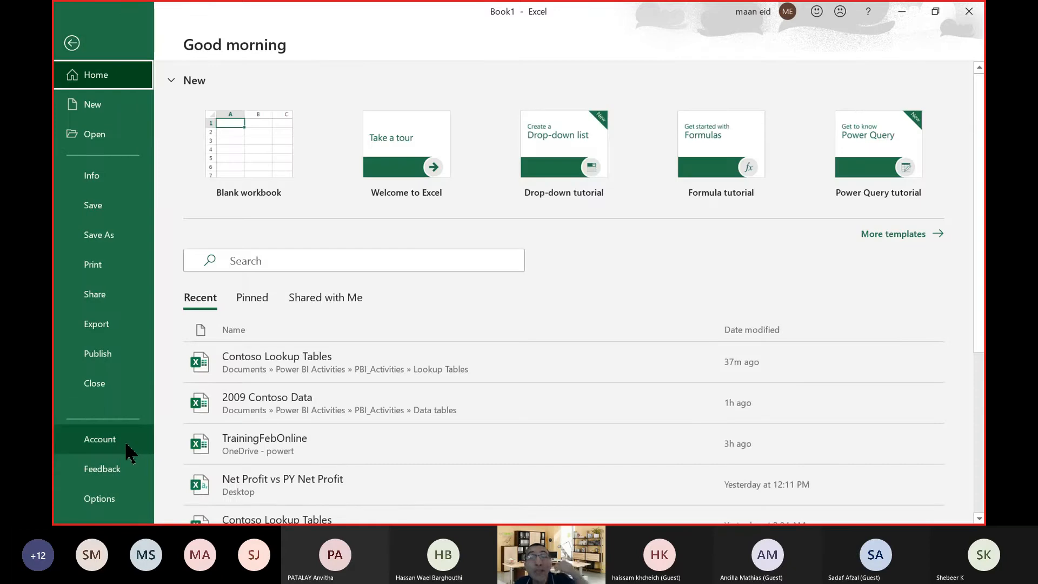
pyautogui.click(121, 497)
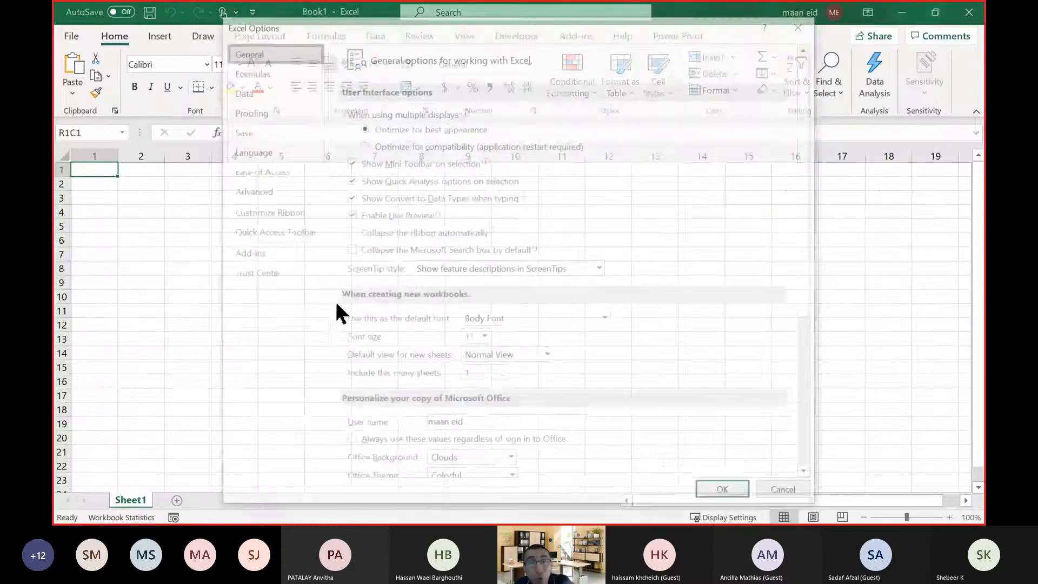
pyautogui.click(260, 74)
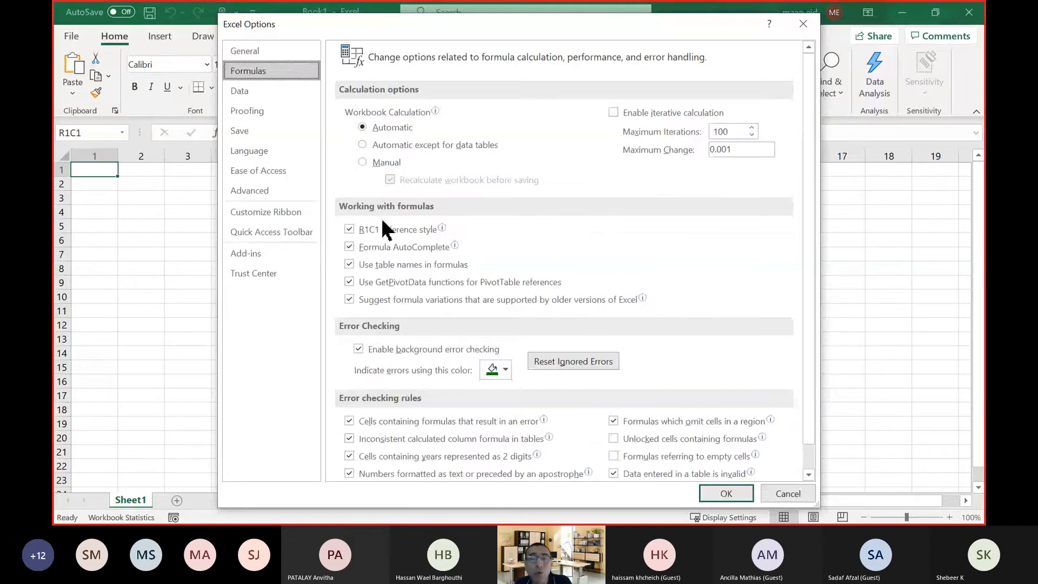
pyautogui.click(388, 231)
pyautogui.click(726, 493)
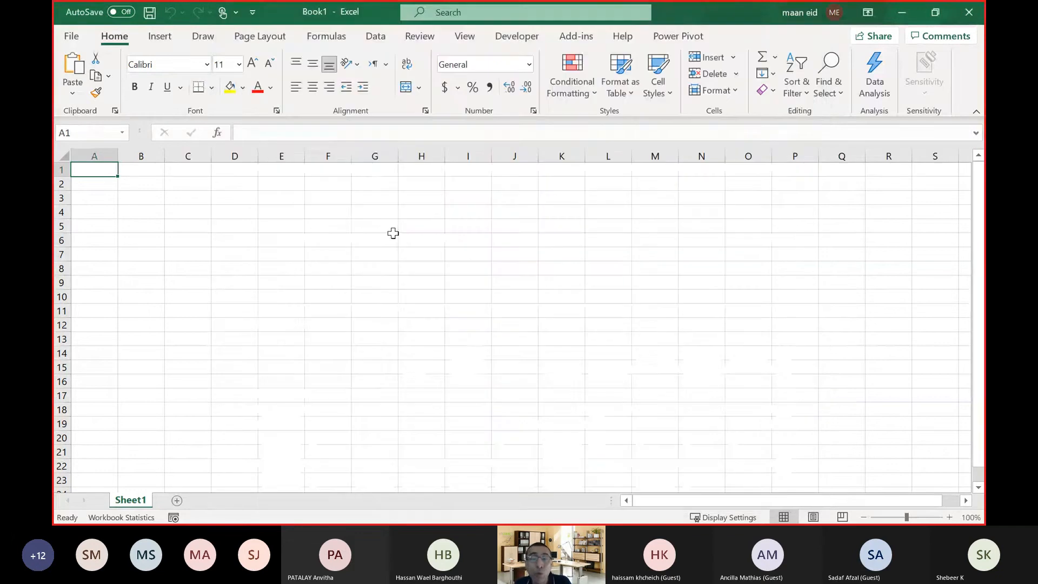
pyautogui.click(391, 227)
pyautogui.click(650, 237)
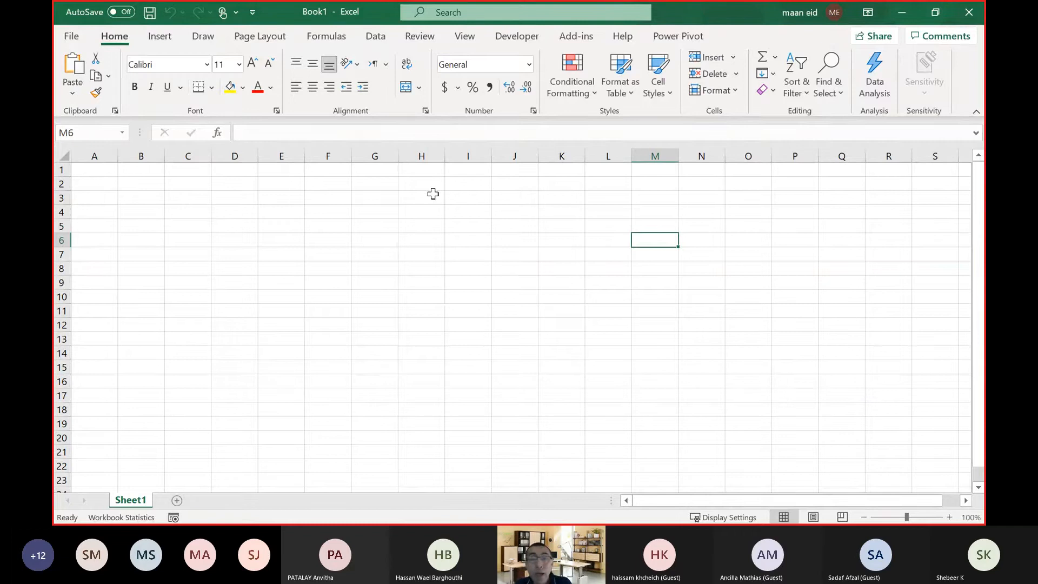
# Reduce Excel to a floating window with its data commands shown, then switch to Power BI Desktop's main window and show its data import commands.
pyautogui.click(375, 38)
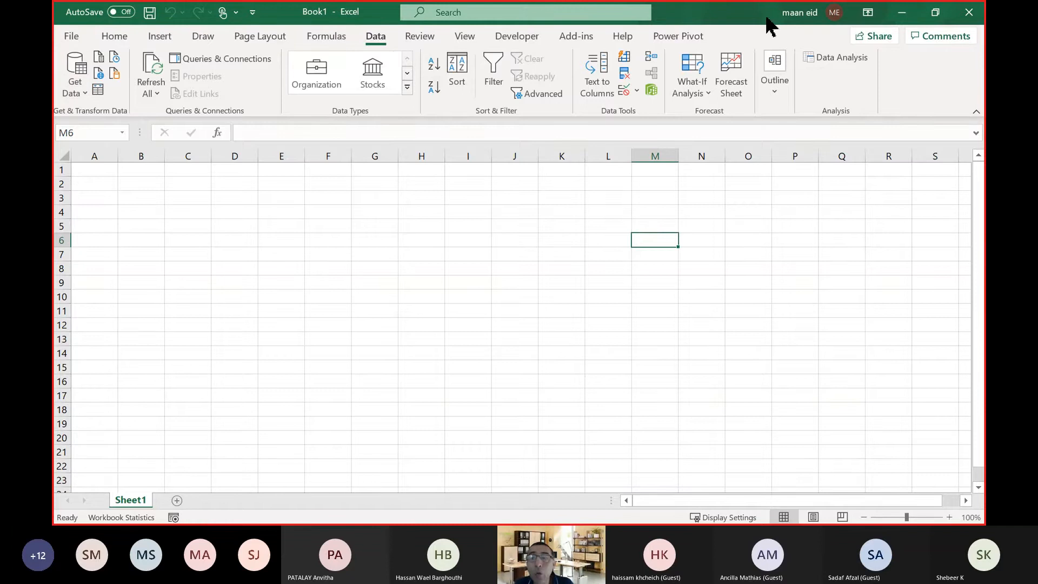
pyautogui.moveTo(767, 22); pyautogui.dragTo(772, 92)
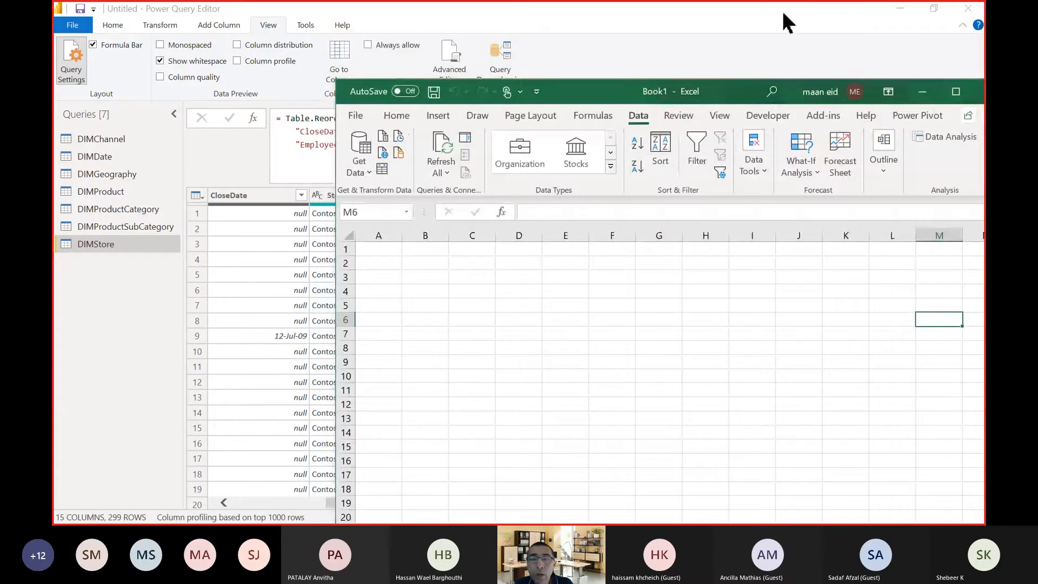
pyautogui.click(406, 60)
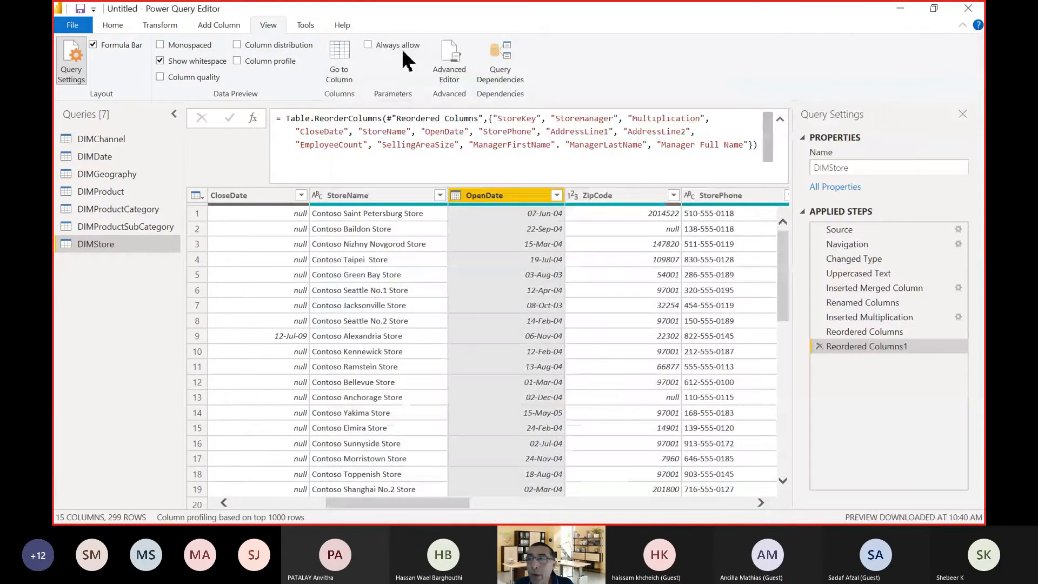
pyautogui.click(933, 8)
pyautogui.click(551, 22)
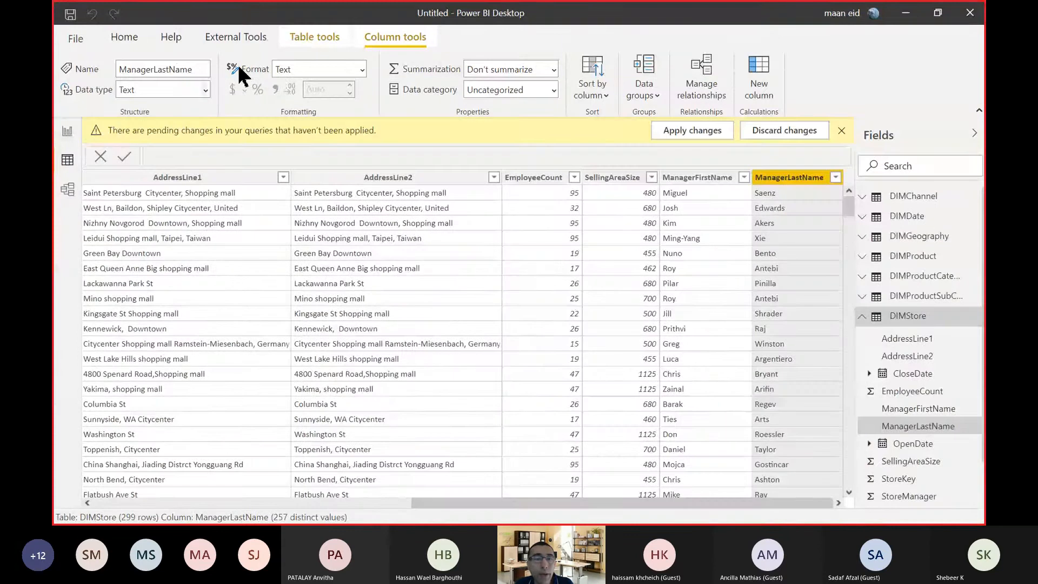
pyautogui.click(140, 39)
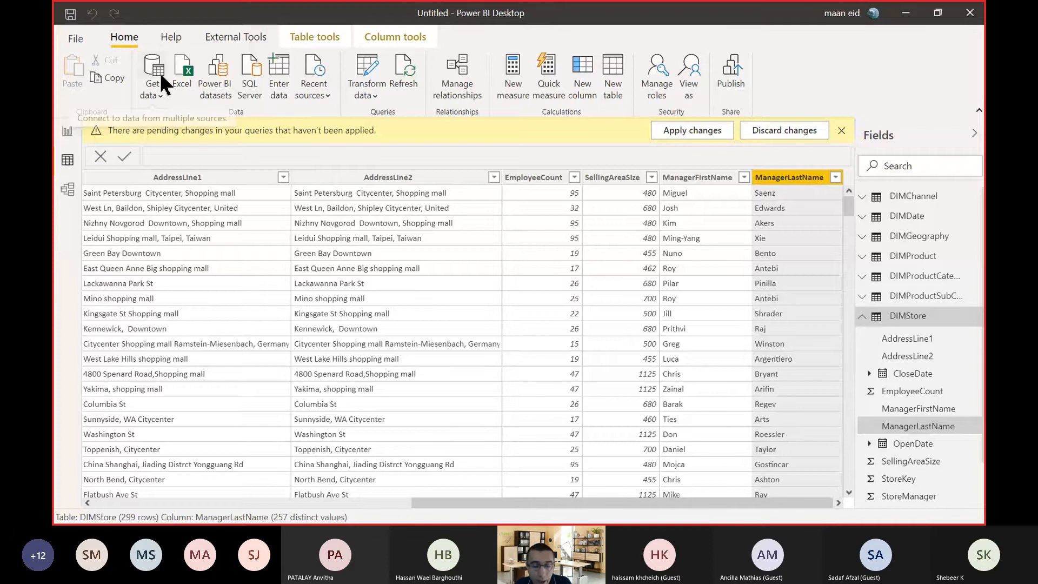
# Compare the Get Data source list in Excel with the common data sources offered in Power BI Desktop.
pyautogui.hotkey('alt', 'Tab')
pyautogui.hotkey('alt', 'Tab')
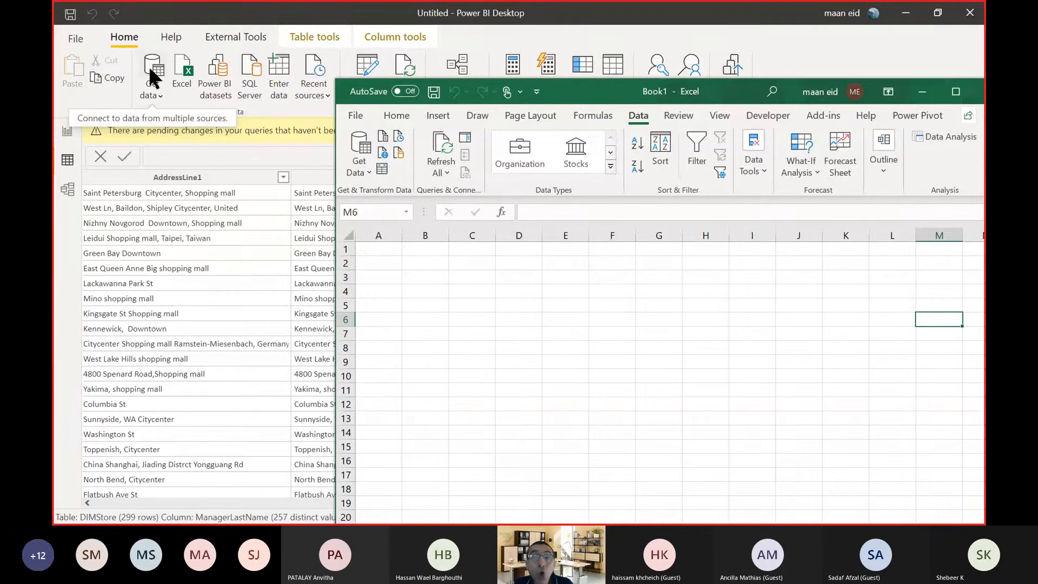
pyautogui.click(363, 173)
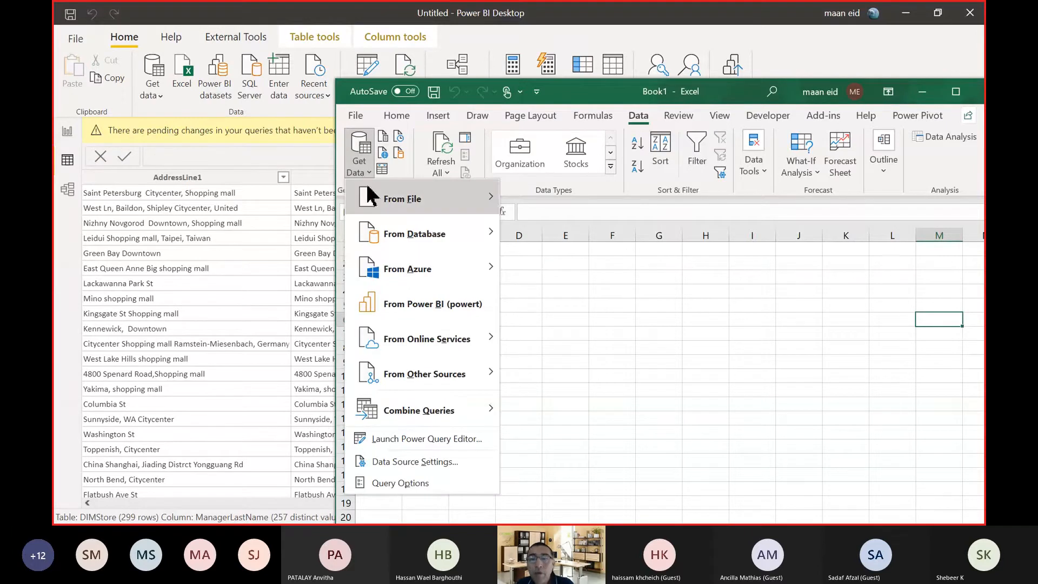
pyautogui.moveTo(369, 193)
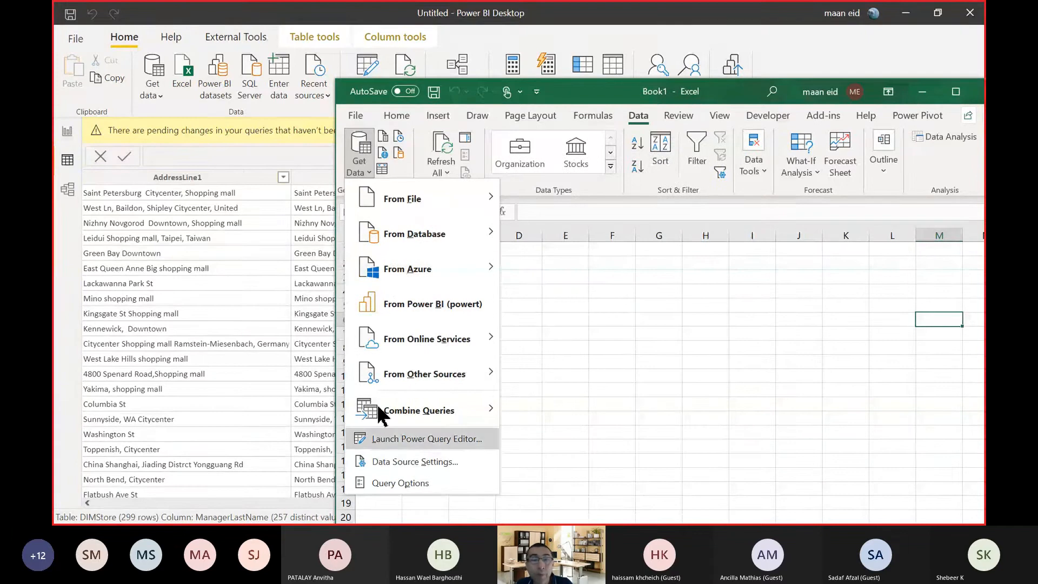
pyautogui.click(161, 99)
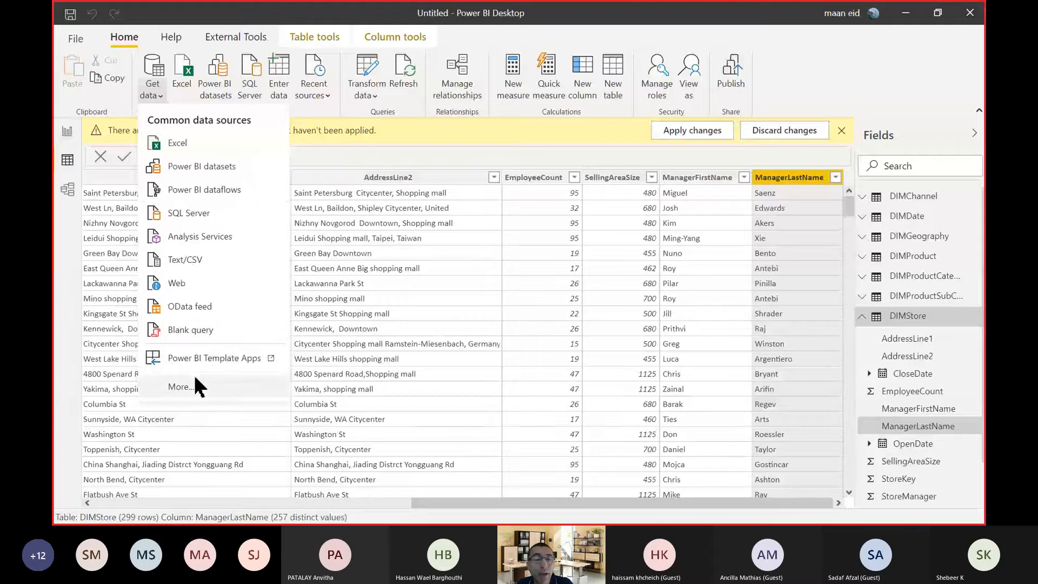
# Switch to Excel and examine its Get Data choices under other sources and files alongside Power BI Desktop's common data sources.
pyautogui.hotkey('alt', 'Tab')
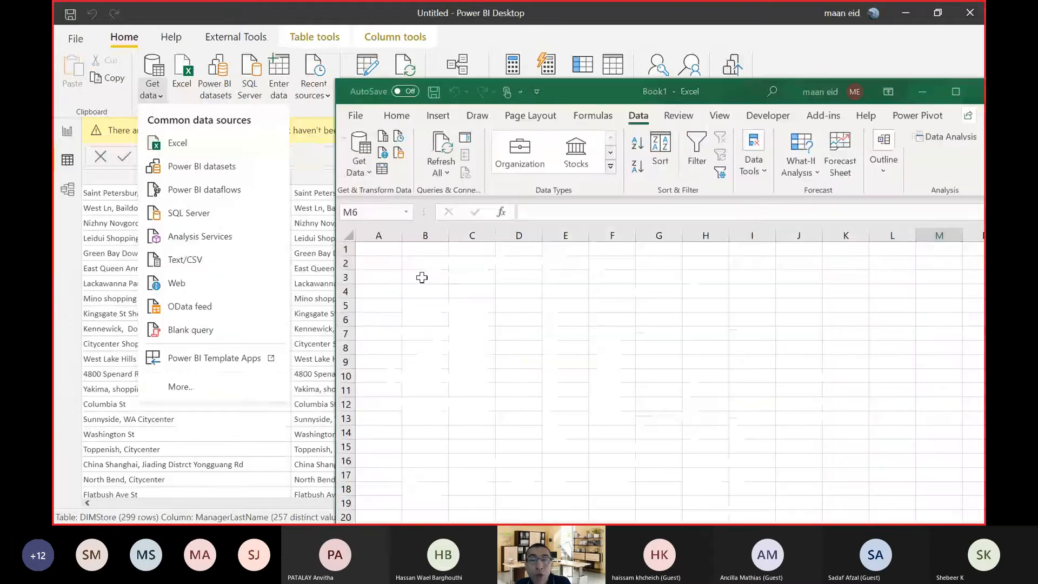
pyautogui.click(367, 172)
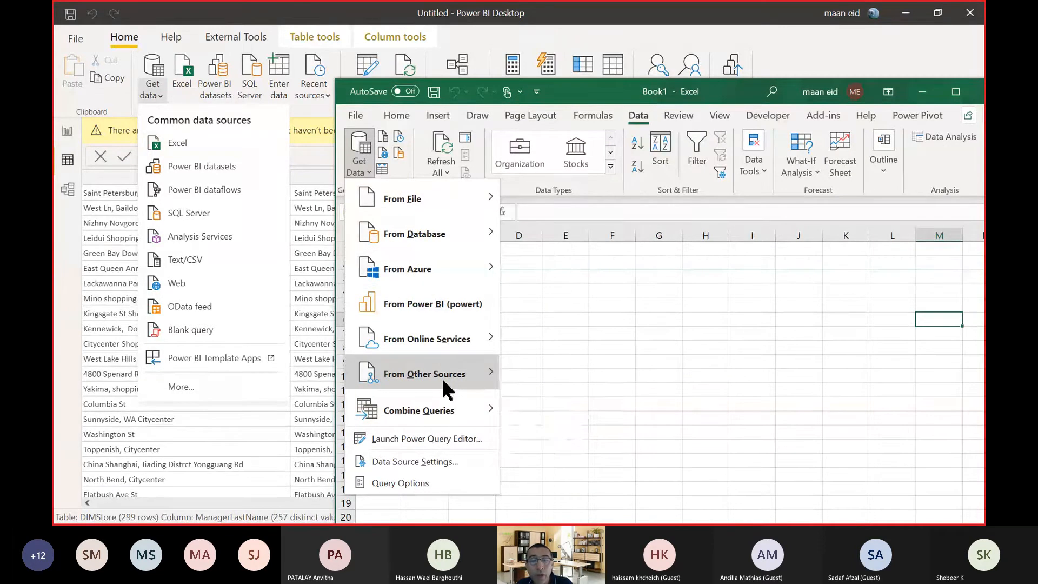
pyautogui.moveTo(444, 388)
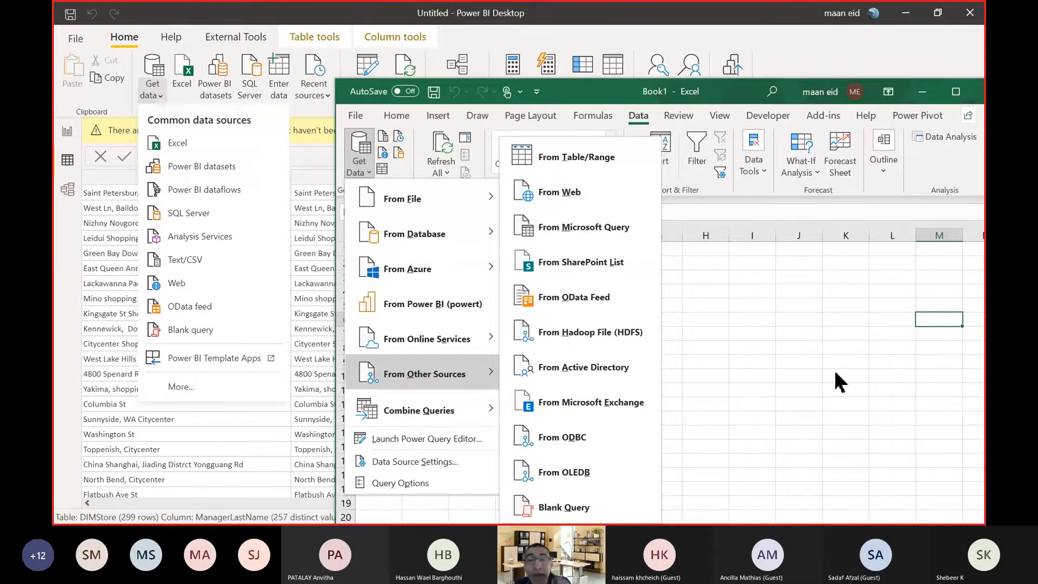
pyautogui.moveTo(424, 208)
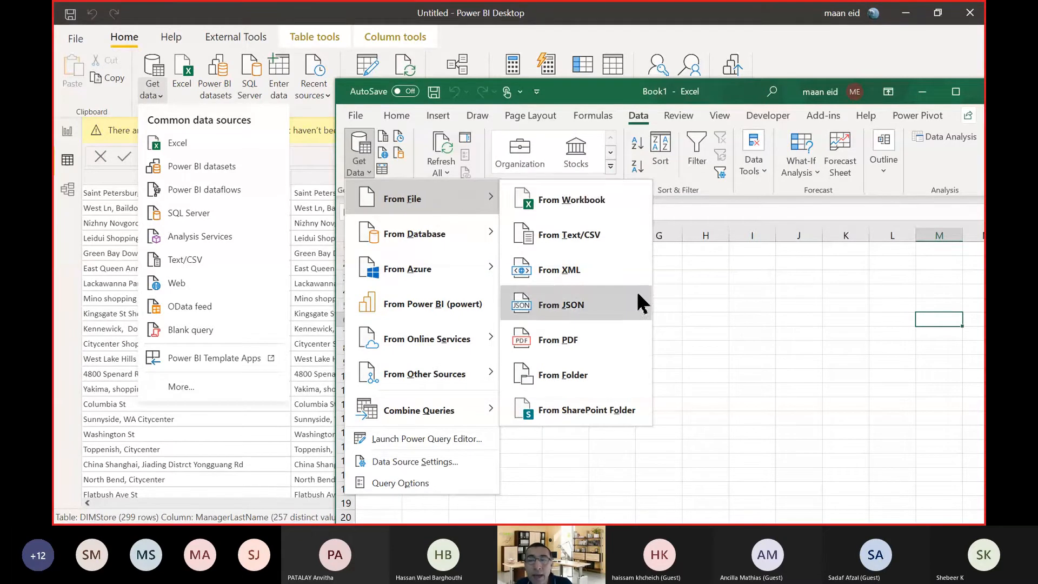
# Show the Contoso Lookup Tables workbook from PBI_Activities in Excel's import Navigator with multiple-item selection enabled, and cancel the import.
pyautogui.click(585, 208)
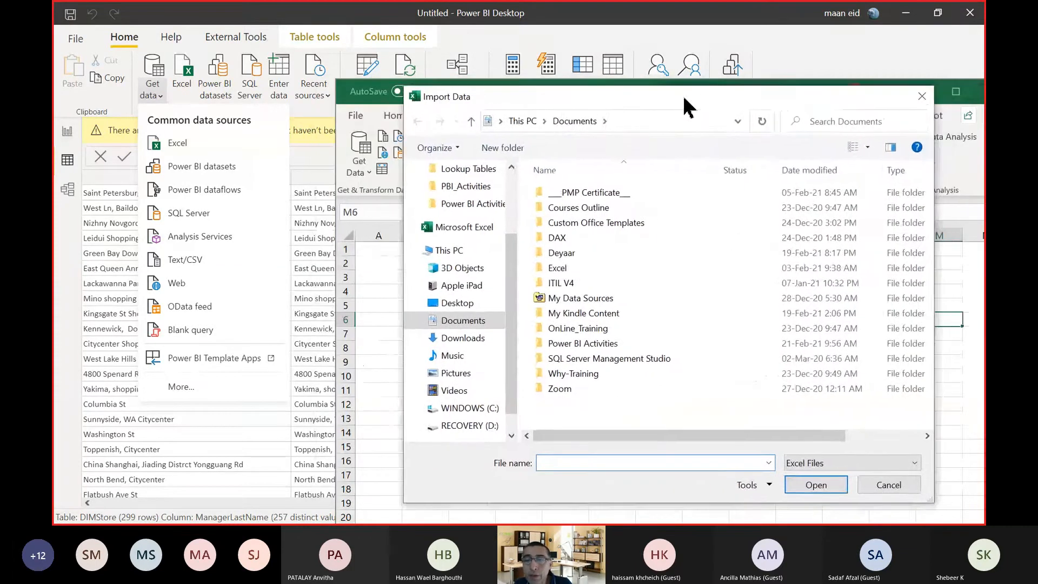
pyautogui.moveTo(684, 104); pyautogui.dragTo(624, 50)
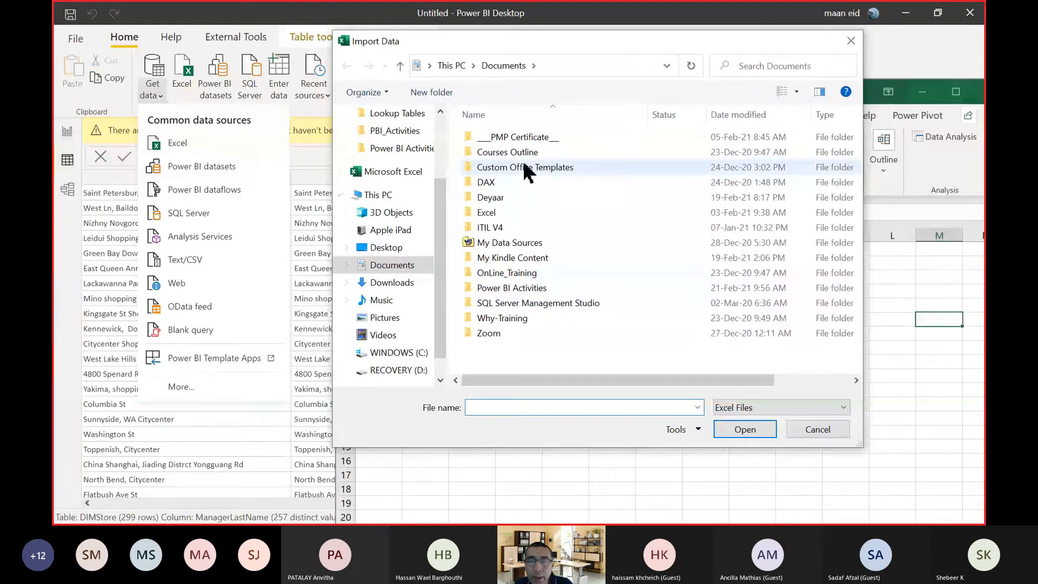
pyautogui.click(396, 131)
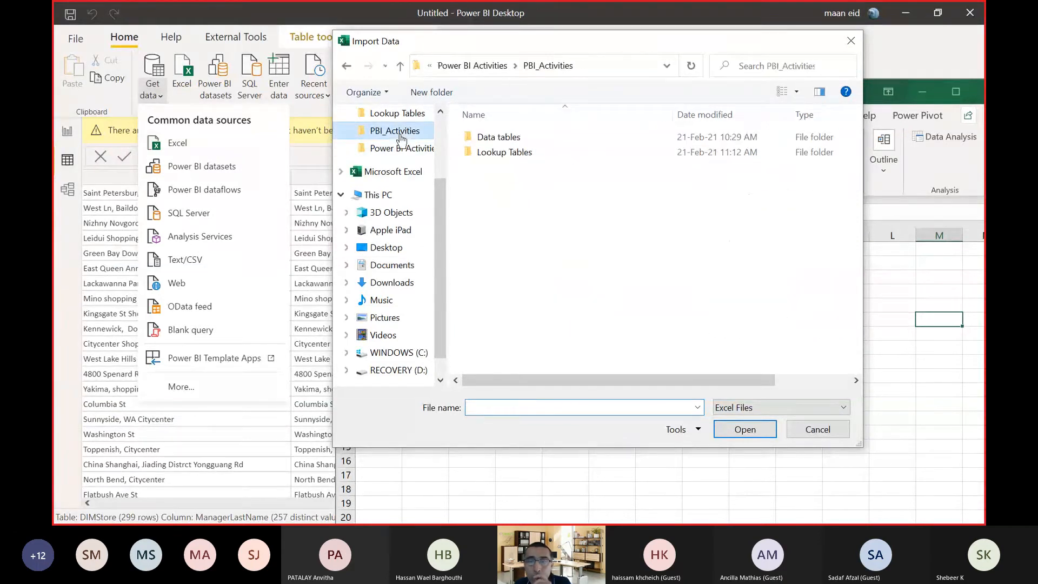
pyautogui.doubleClick(513, 154)
pyautogui.doubleClick(508, 138)
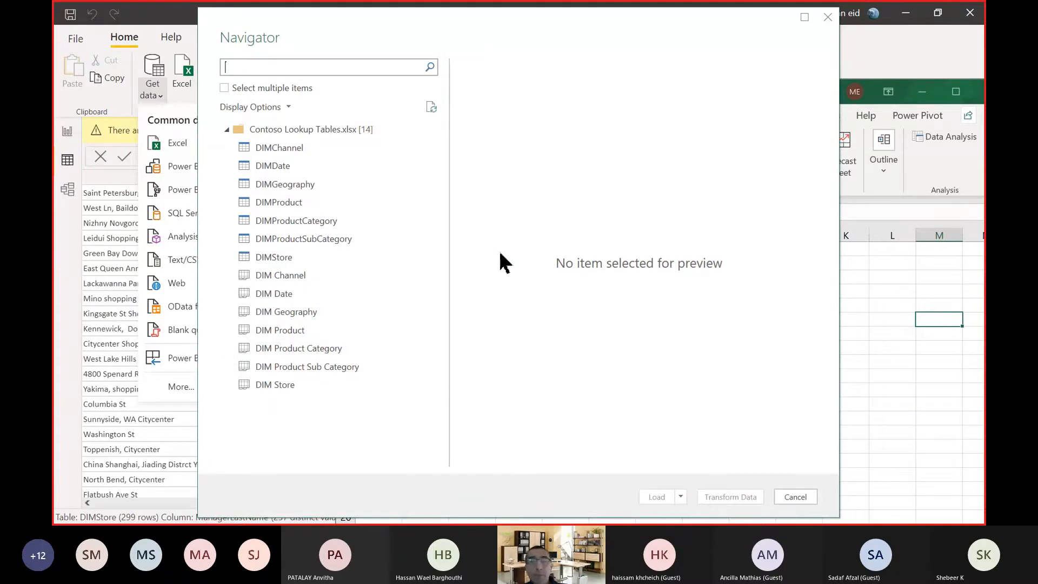
pyautogui.click(248, 88)
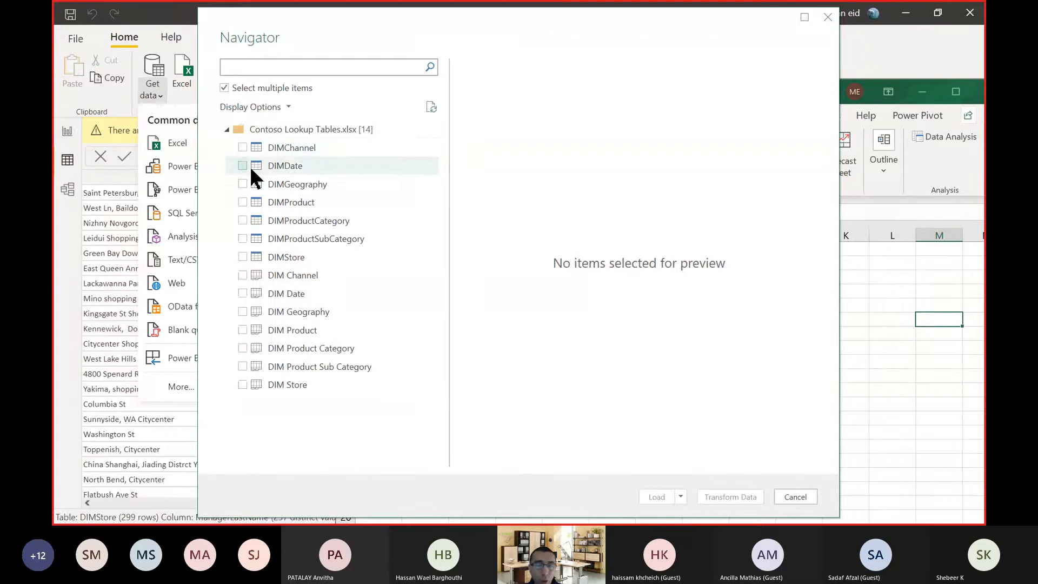
pyautogui.click(795, 497)
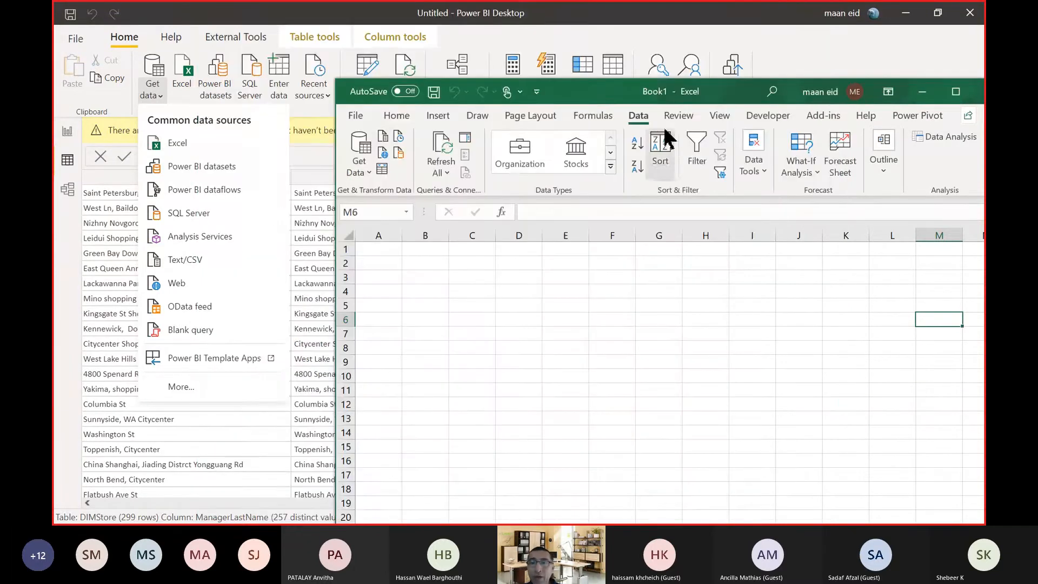
# Close the Excel workbook without saving it and dismiss the open data source list in Power BI Desktop.
pyautogui.moveTo(595, 92); pyautogui.dragTo(420, 100)
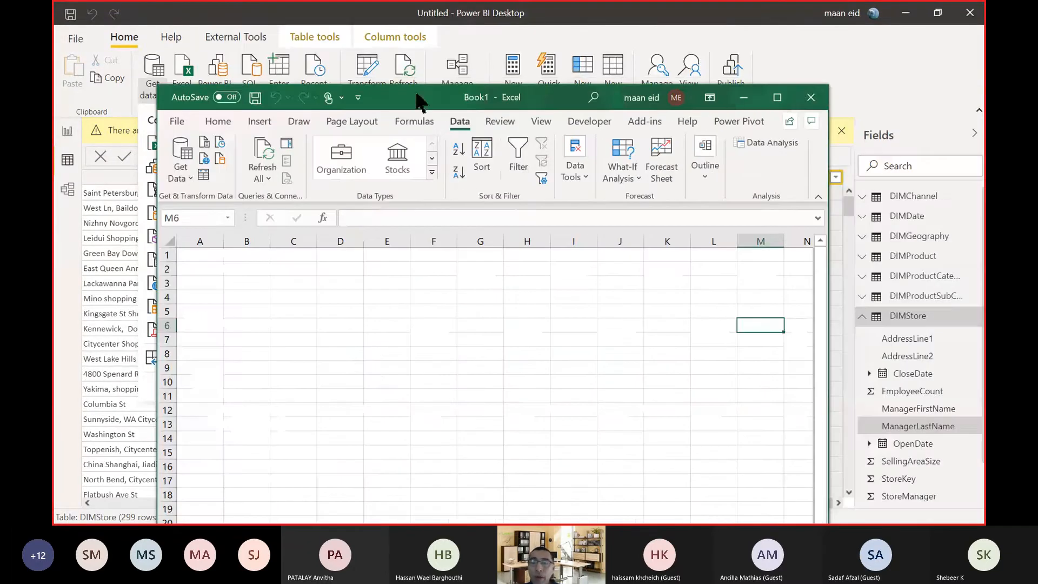
pyautogui.click(818, 101)
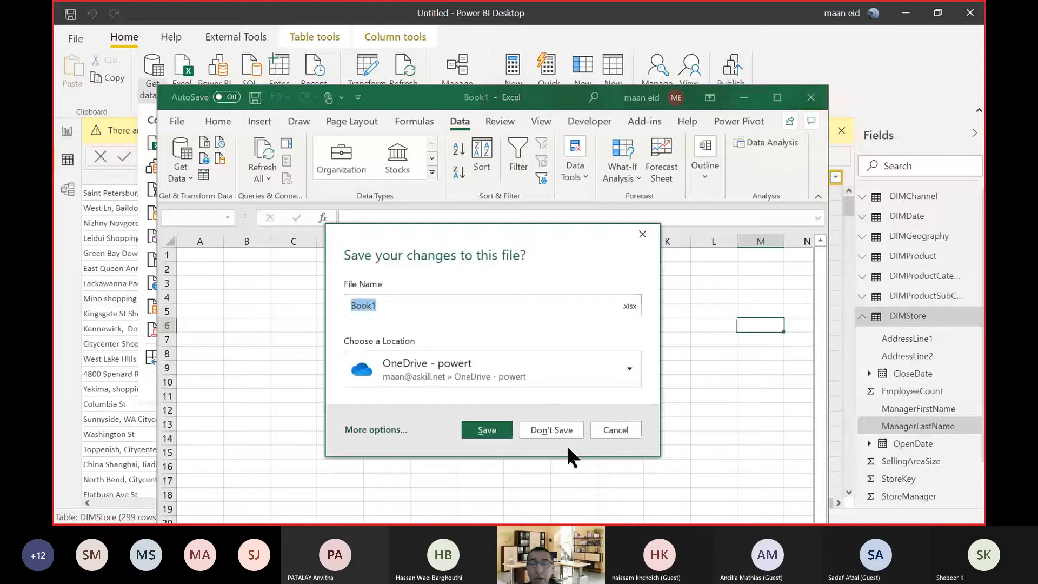
pyautogui.click(557, 429)
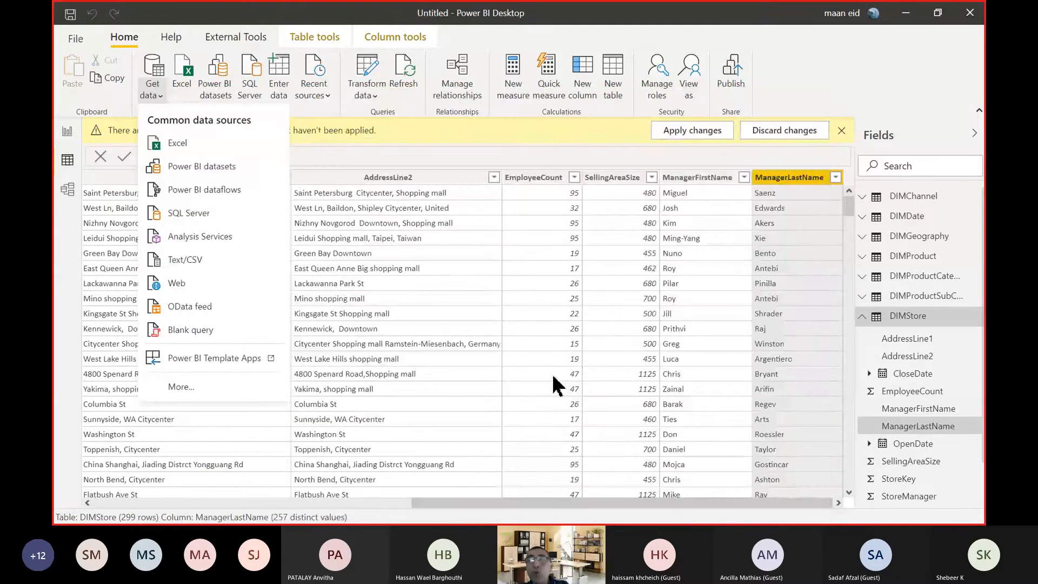
pyautogui.click(814, 67)
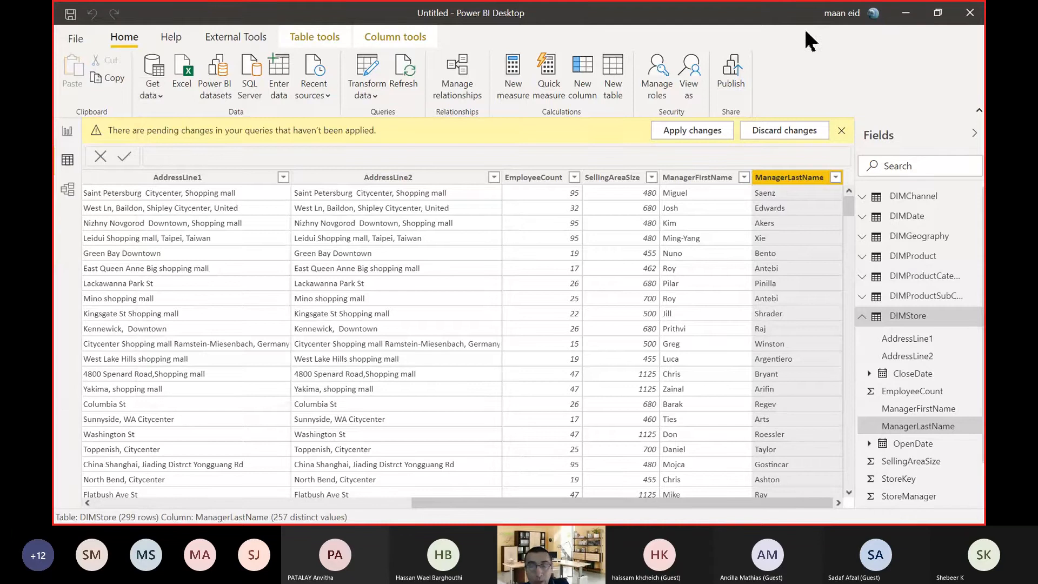
# Switch to the Power Query Editor, maximize its window and collapse the formula bar to a single line.
pyautogui.hotkey('alt', 'Tab')
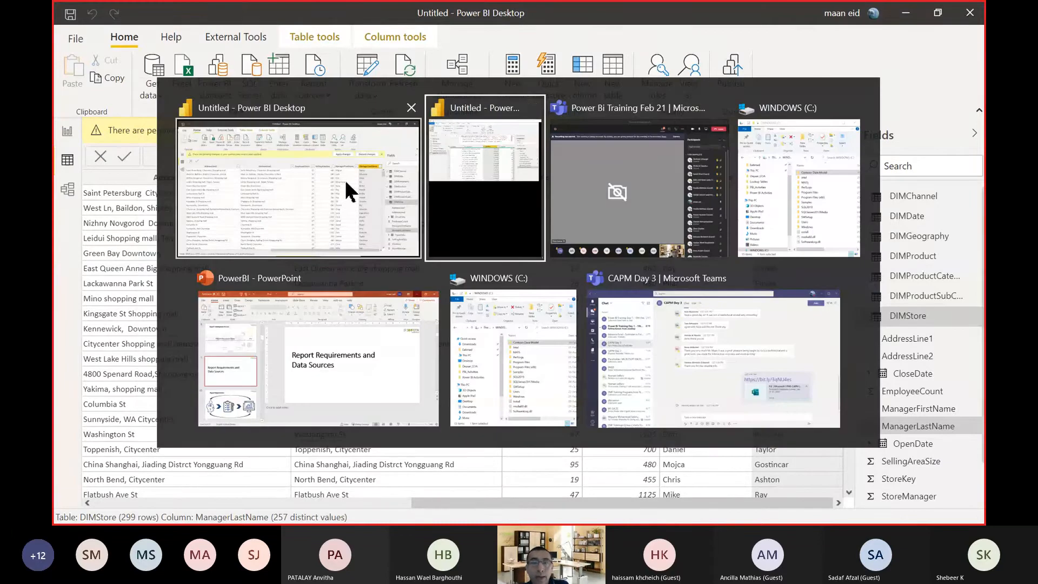
pyautogui.hotkey('alt', 'Tab')
pyautogui.hotkey('alt', 'Tab')
pyautogui.hotkey('alt', 'Tab')
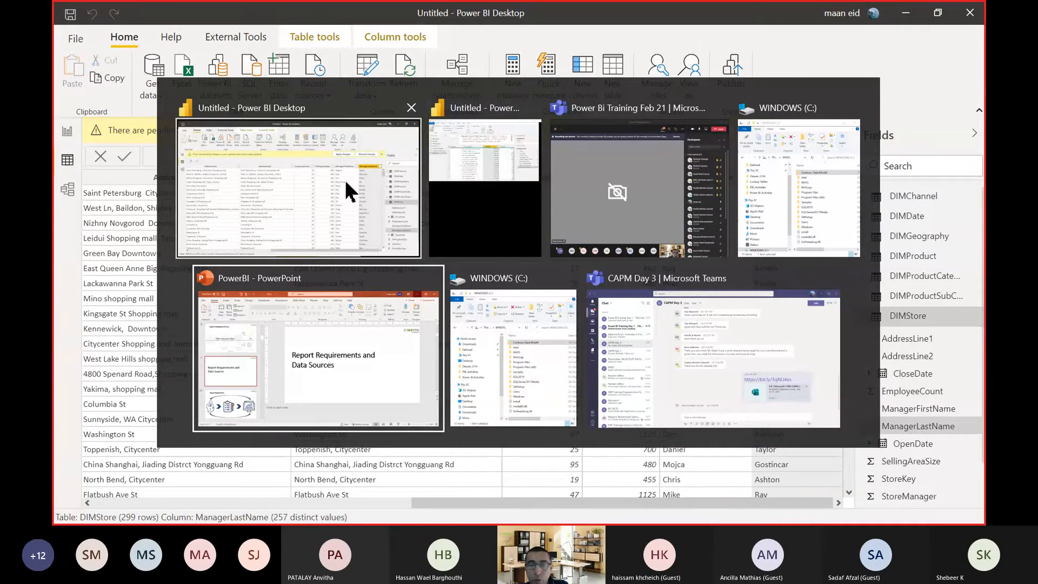
pyautogui.hotkey('alt', 'Tab')
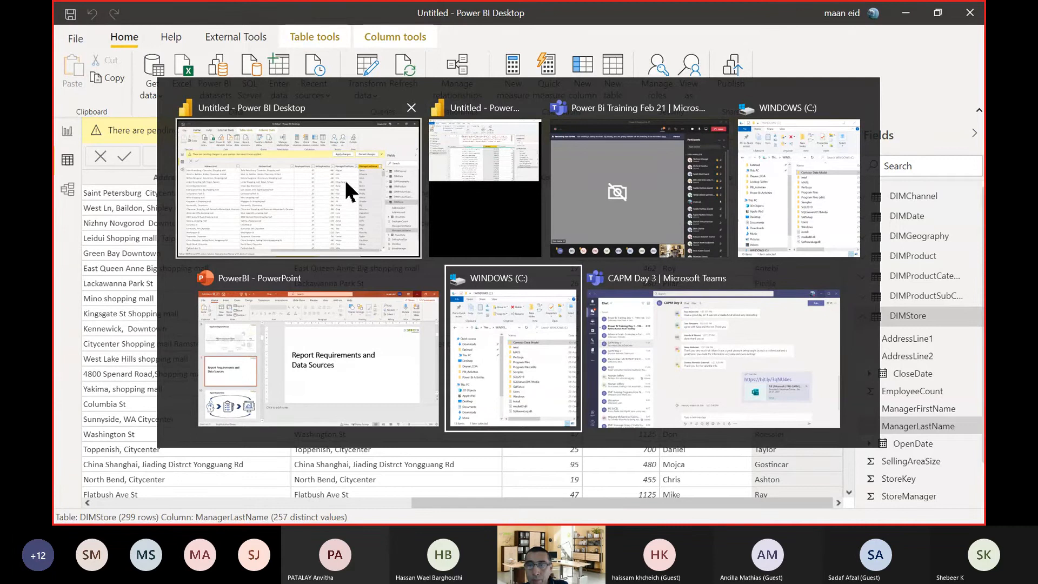
pyautogui.click(450, 165)
pyautogui.doubleClick(809, 89)
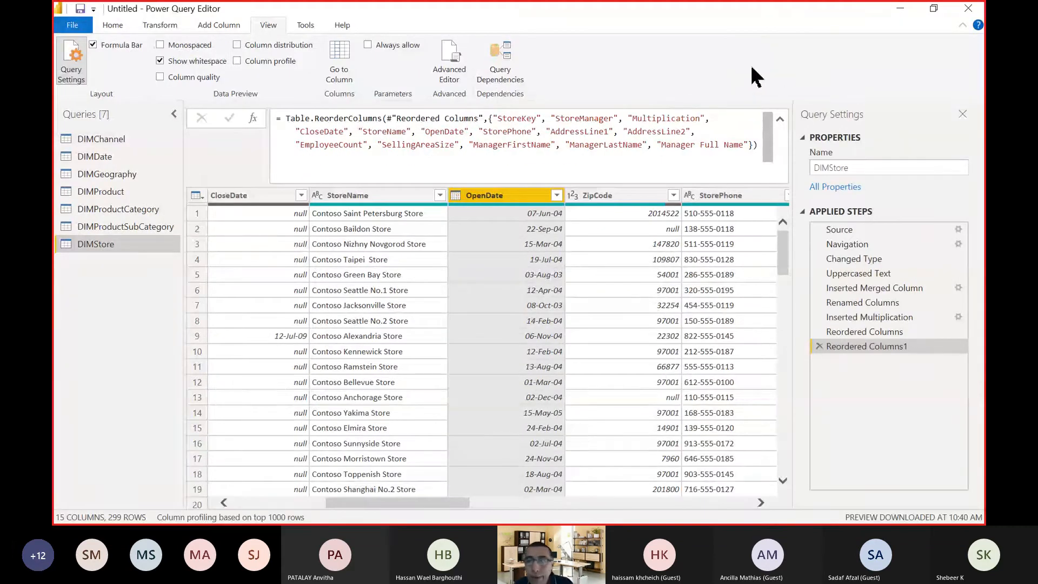
pyautogui.click(780, 119)
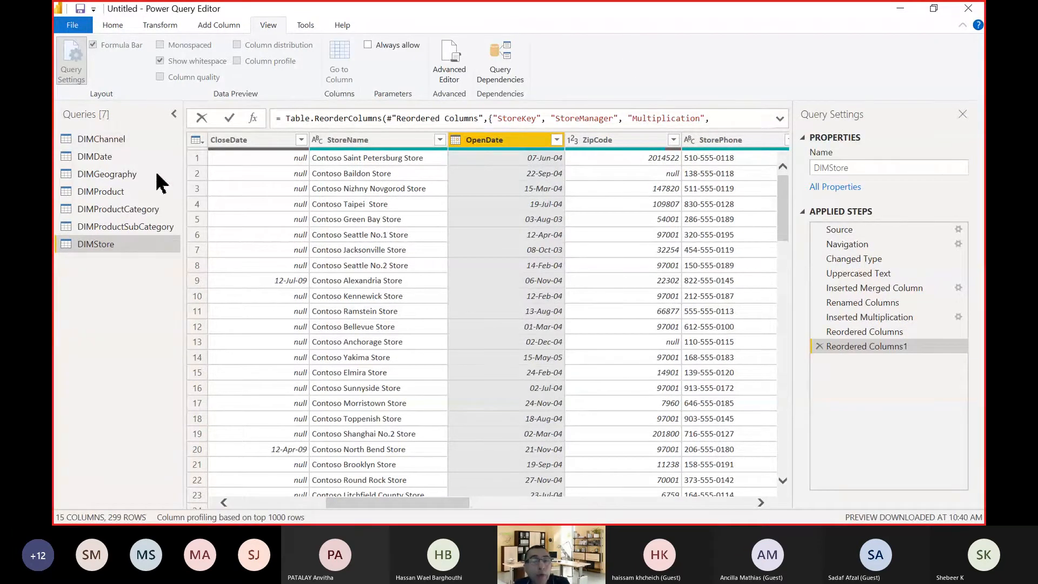
# Rename the DIMChannel query as Channel.
pyautogui.rightClick(93, 138)
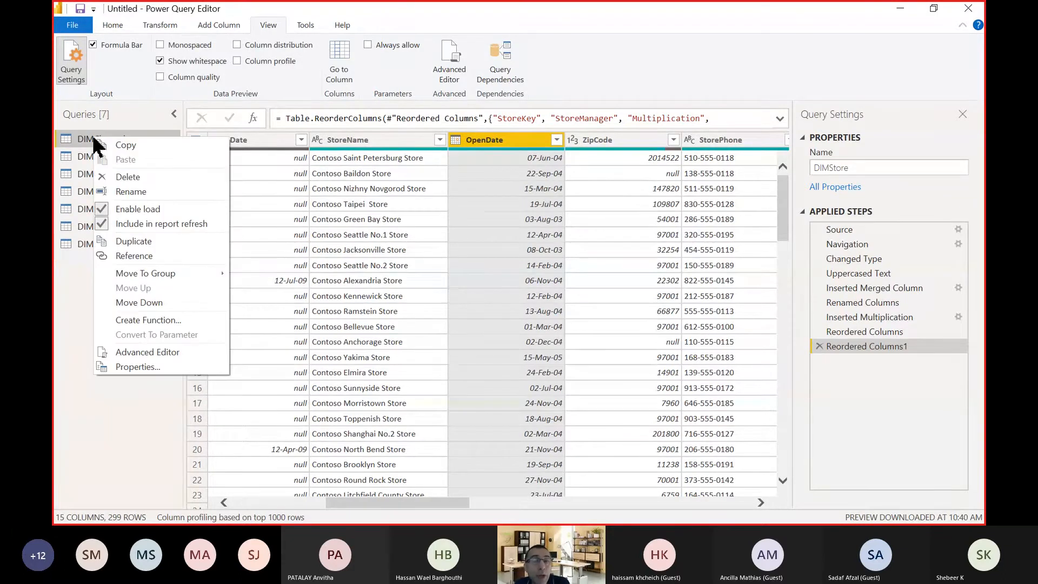
pyautogui.click(130, 192)
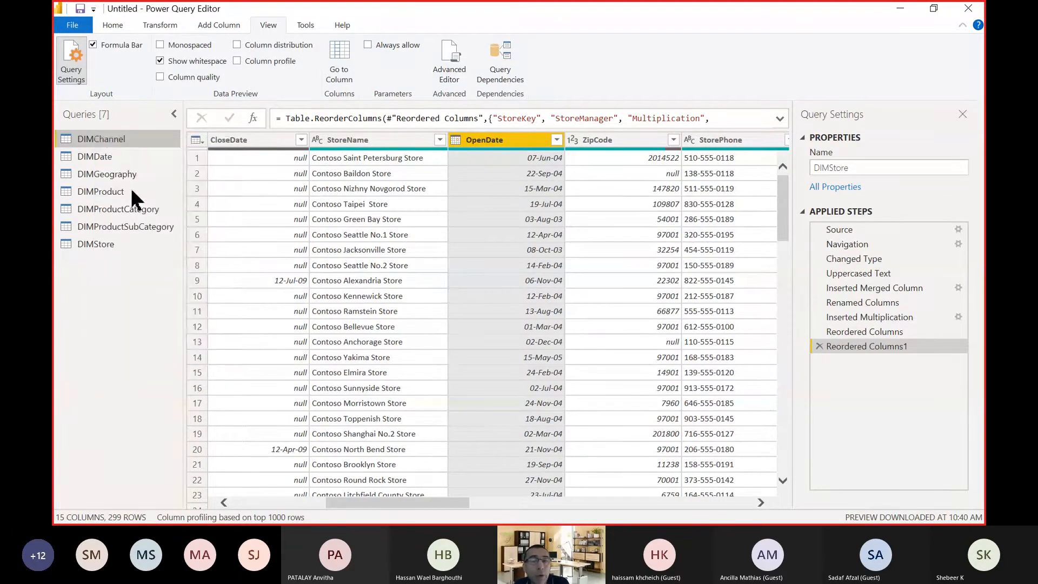
pyautogui.click(96, 140)
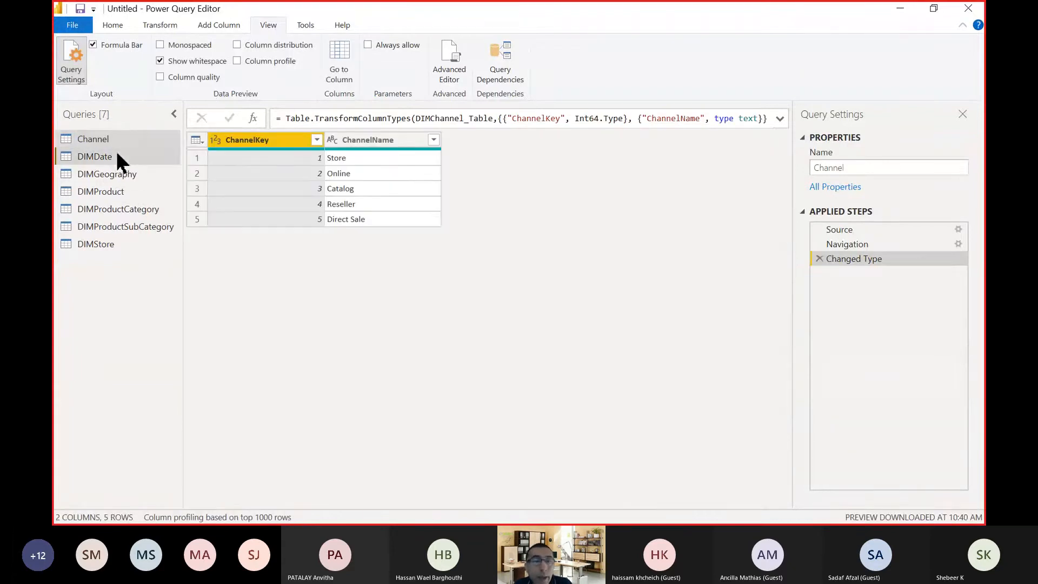
# Rename the DIMDate query as Date.
pyautogui.rightClick(119, 157)
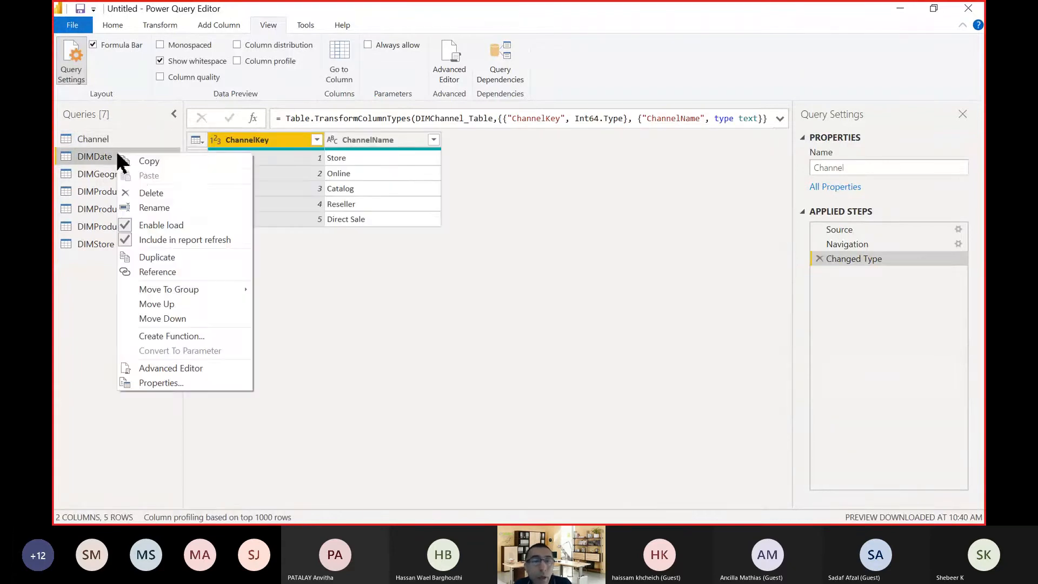
pyautogui.click(154, 205)
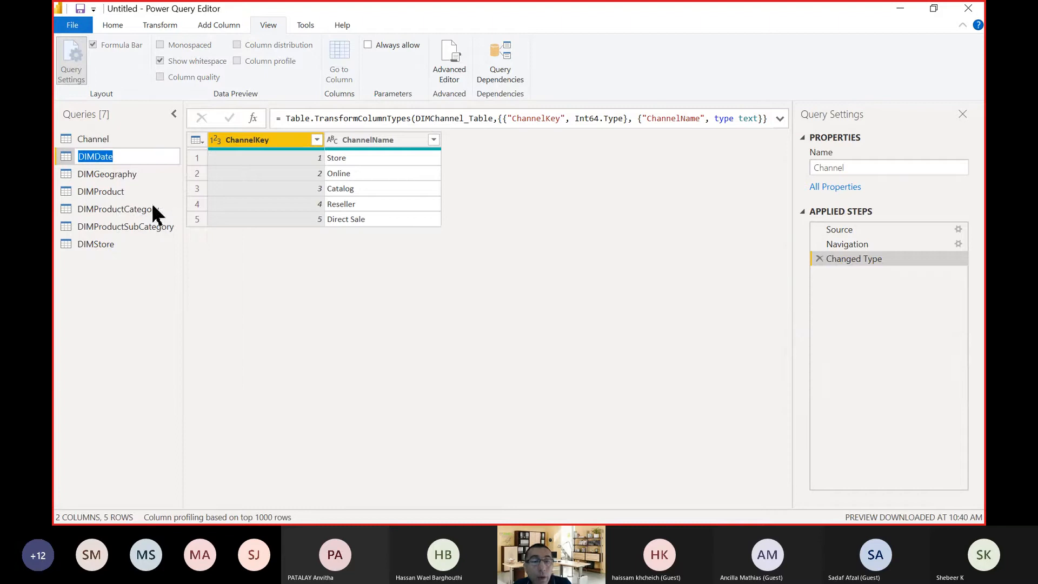
pyautogui.click(96, 156)
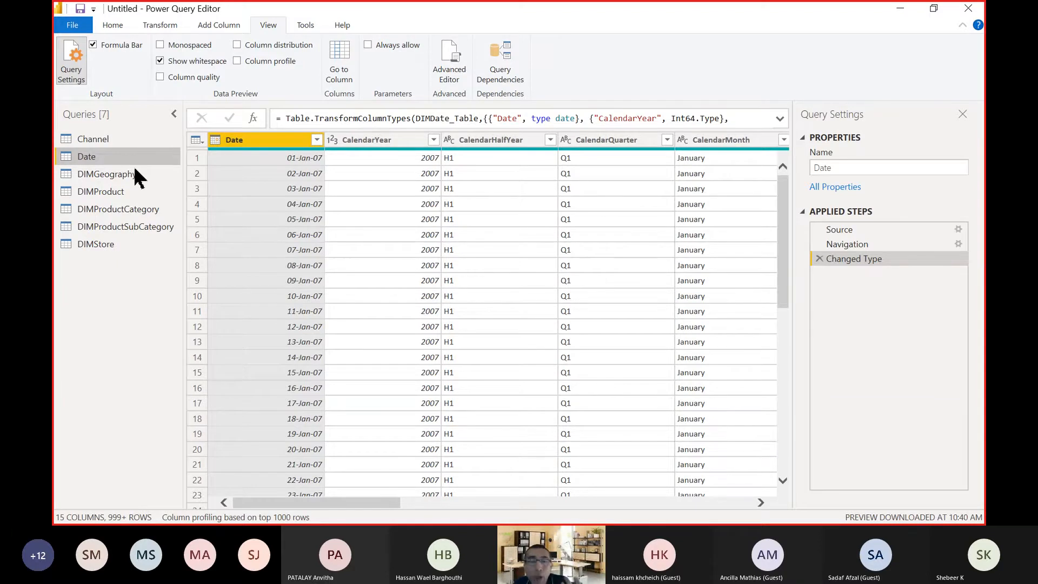
# Rename the DIMGeography query as Geography in its query properties.
pyautogui.click(107, 173)
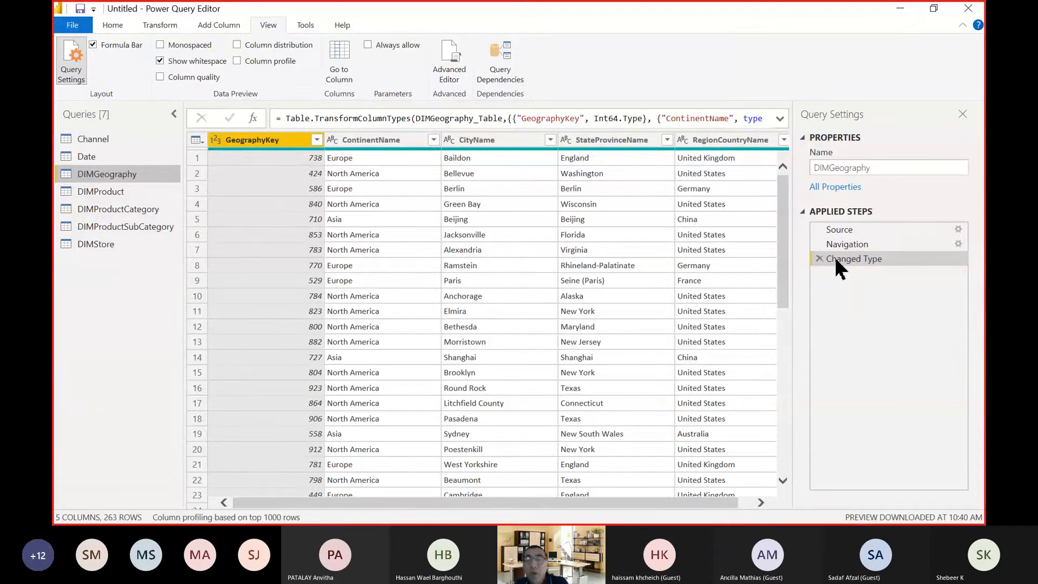
pyautogui.moveTo(831, 168); pyautogui.dragTo(806, 167)
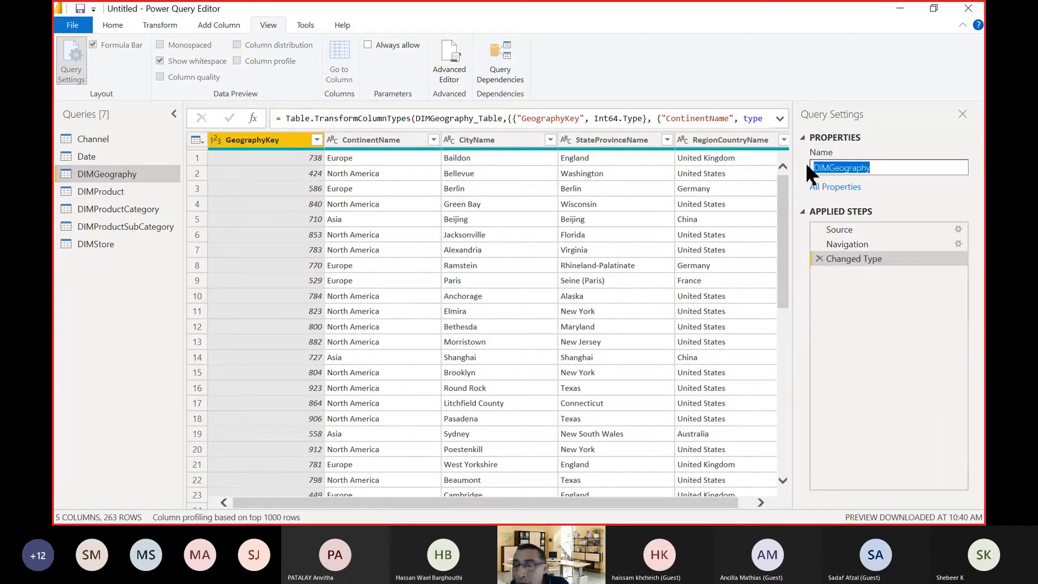
pyautogui.click(830, 168)
pyautogui.click(828, 167)
pyautogui.press('BackSpace')
pyautogui.press('BackSpace')
pyautogui.press('BackSpace')
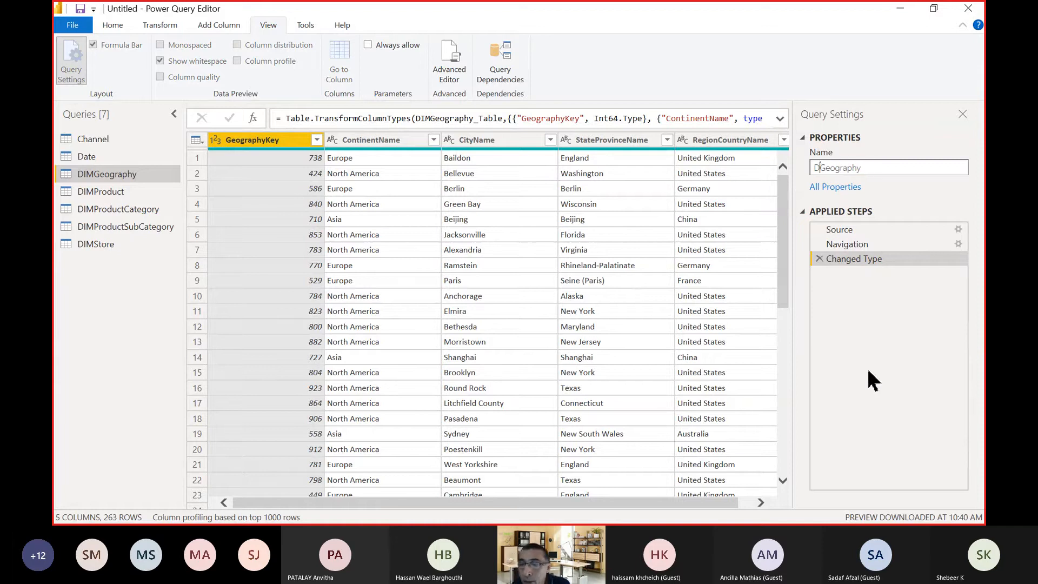
pyautogui.press('Return')
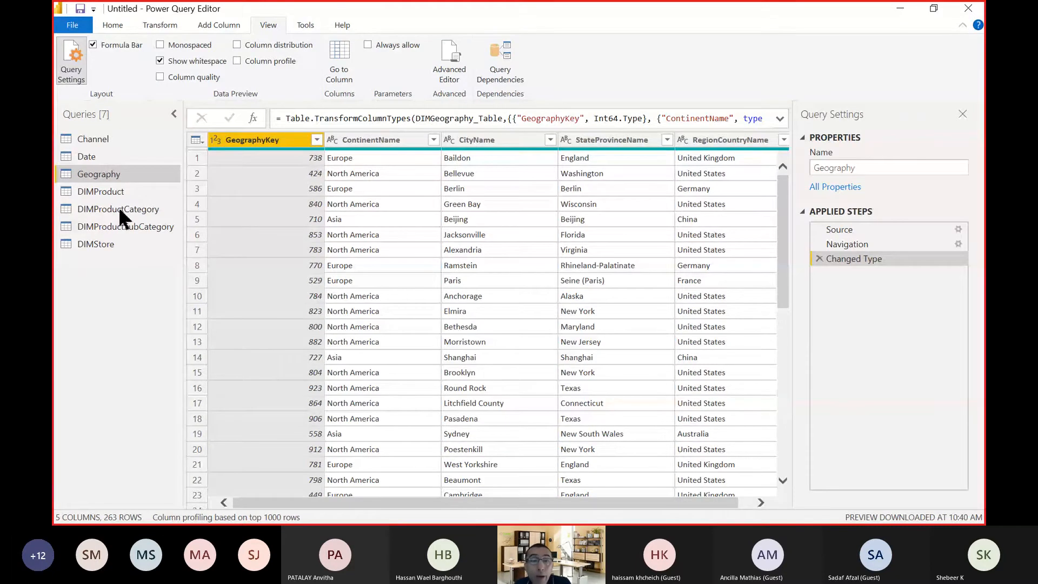
# Rename the Inserted Multiplication applied step of the DIMStore query as Multiplication Manager x 10.
pyautogui.click(102, 189)
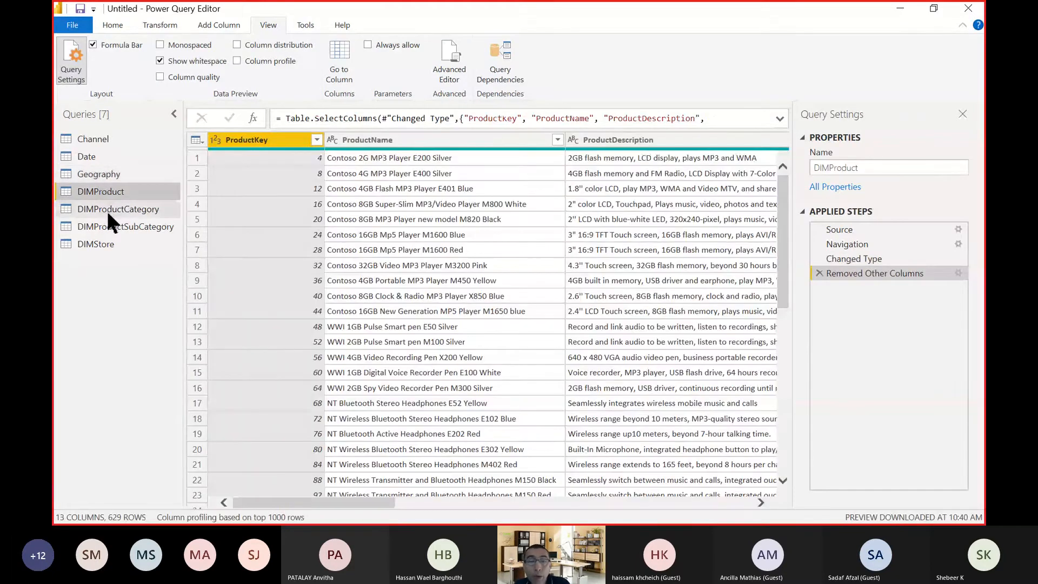
pyautogui.click(108, 243)
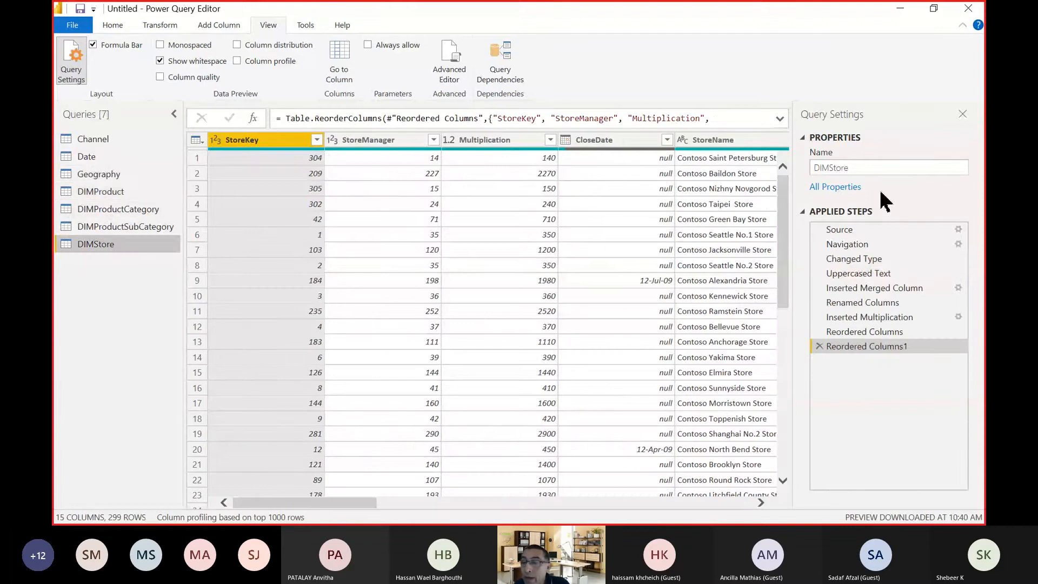
pyautogui.click(868, 318)
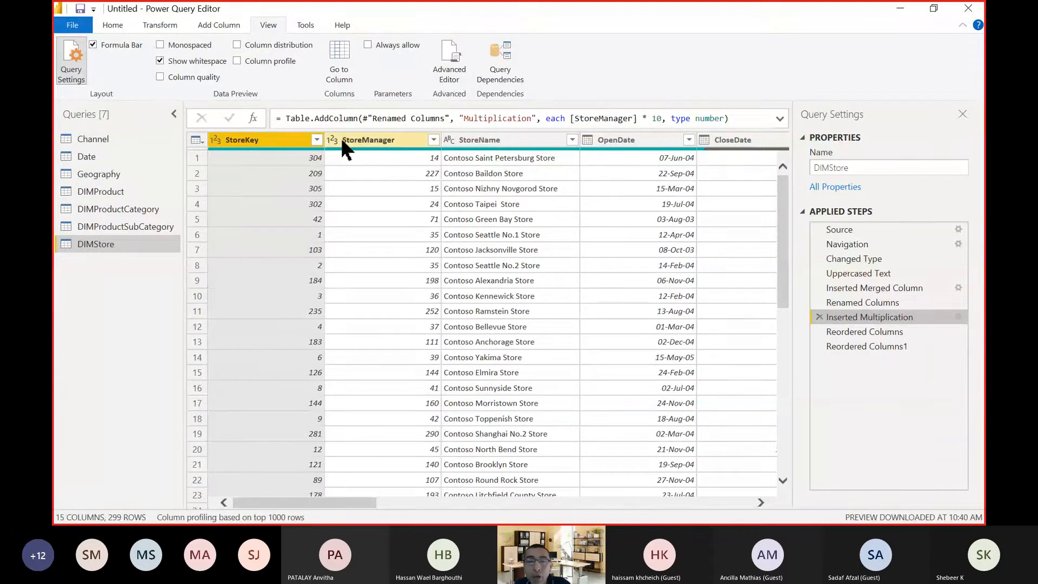
pyautogui.rightClick(870, 318)
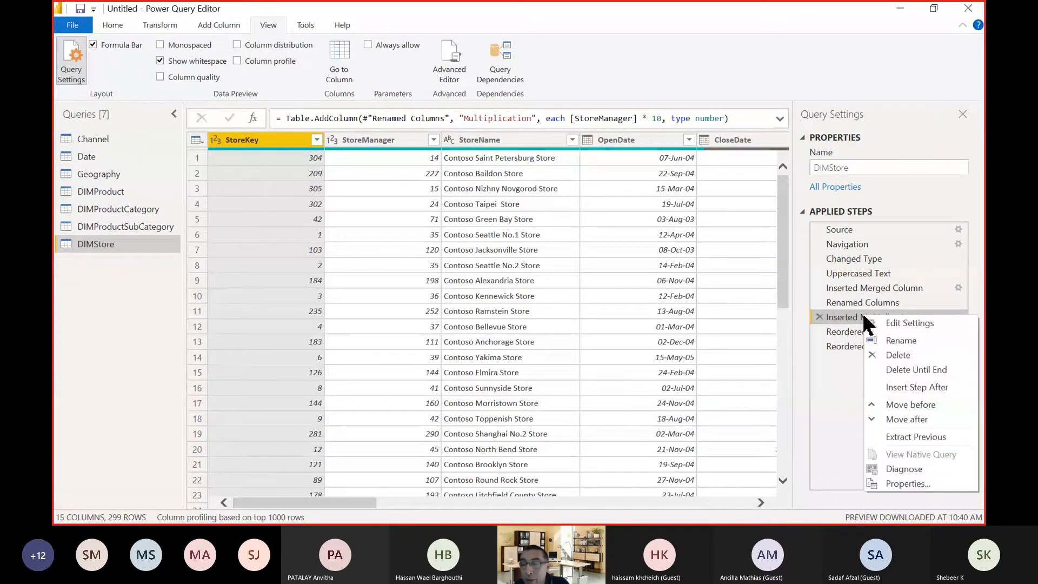
pyautogui.click(888, 341)
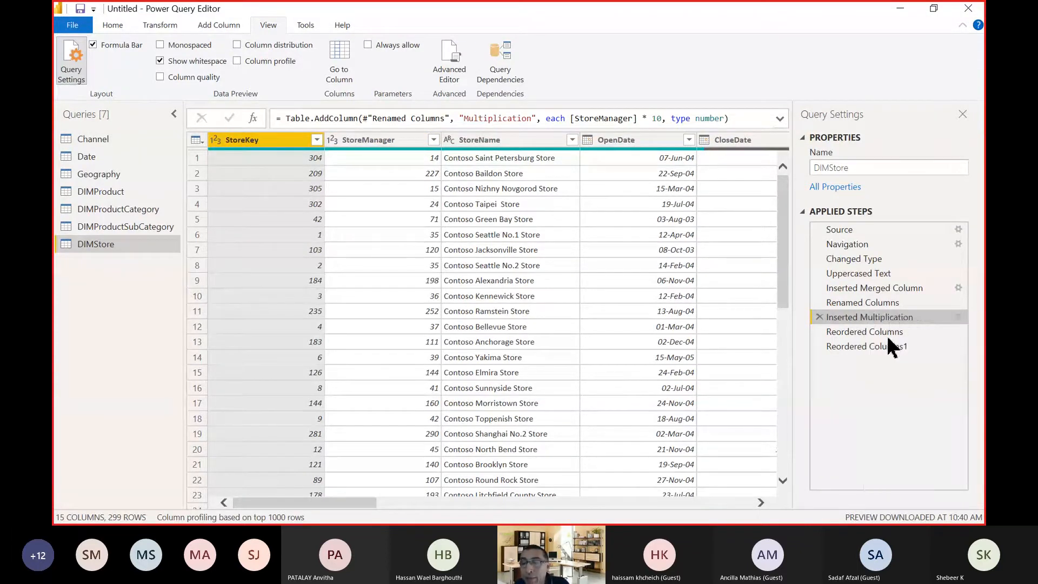
pyautogui.click(858, 317)
pyautogui.press('BackSpace')
pyautogui.press('BackSpace')
pyautogui.press('BackSpace')
pyautogui.press('BackSpace')
pyautogui.press('BackSpace')
pyautogui.press('BackSpace')
pyautogui.press('BackSpace')
pyautogui.press('BackSpace')
pyautogui.press('BackSpace')
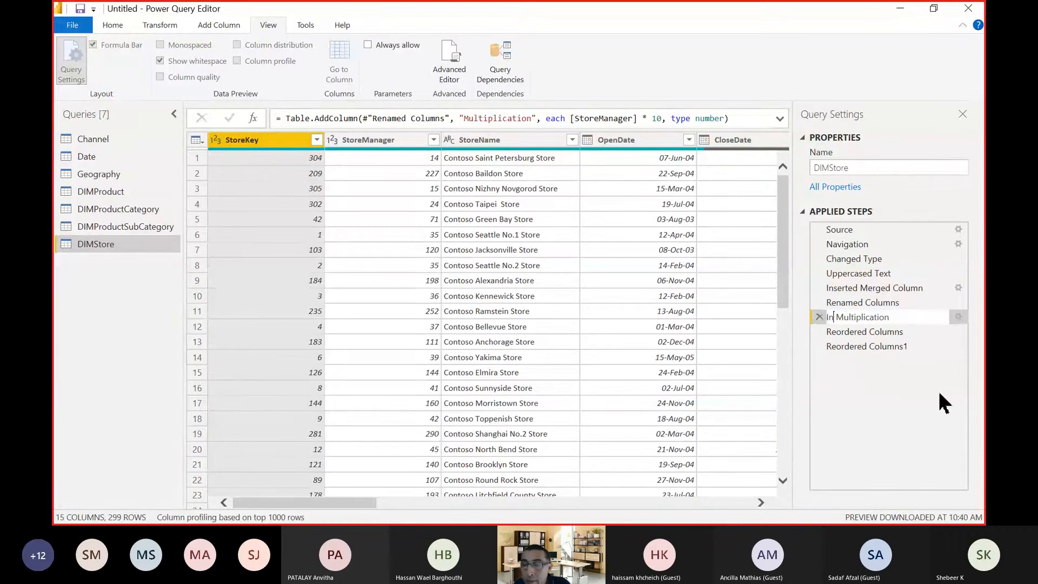
pyautogui.press('Delete')
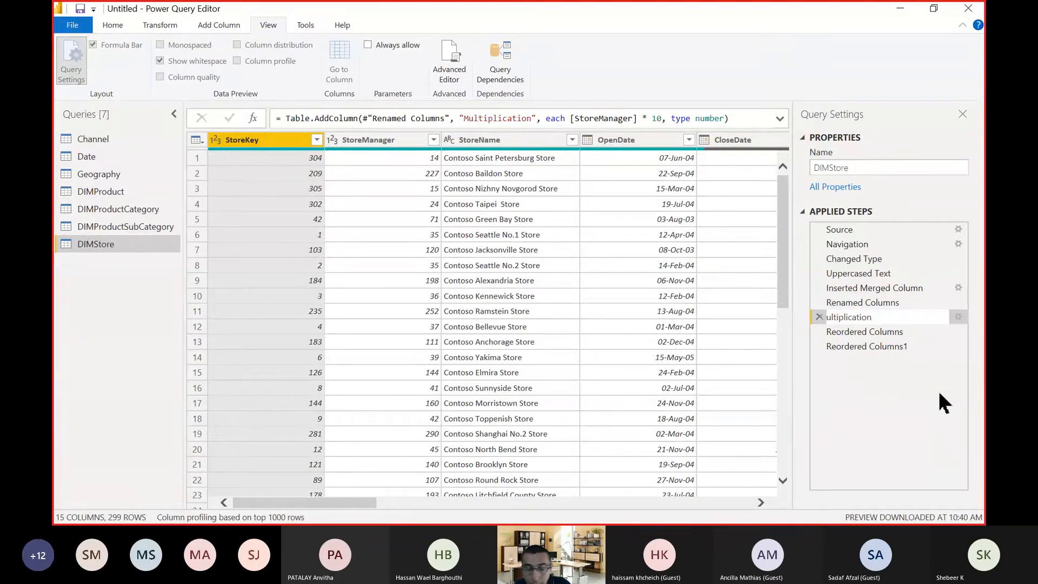
pyautogui.write('Multiplication')
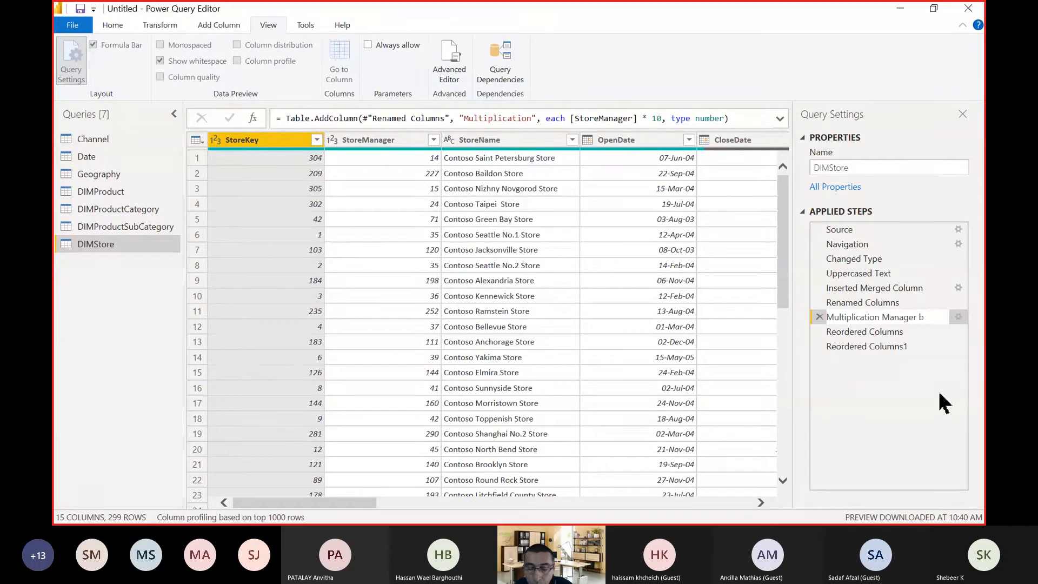
pyautogui.write(' Manager by')
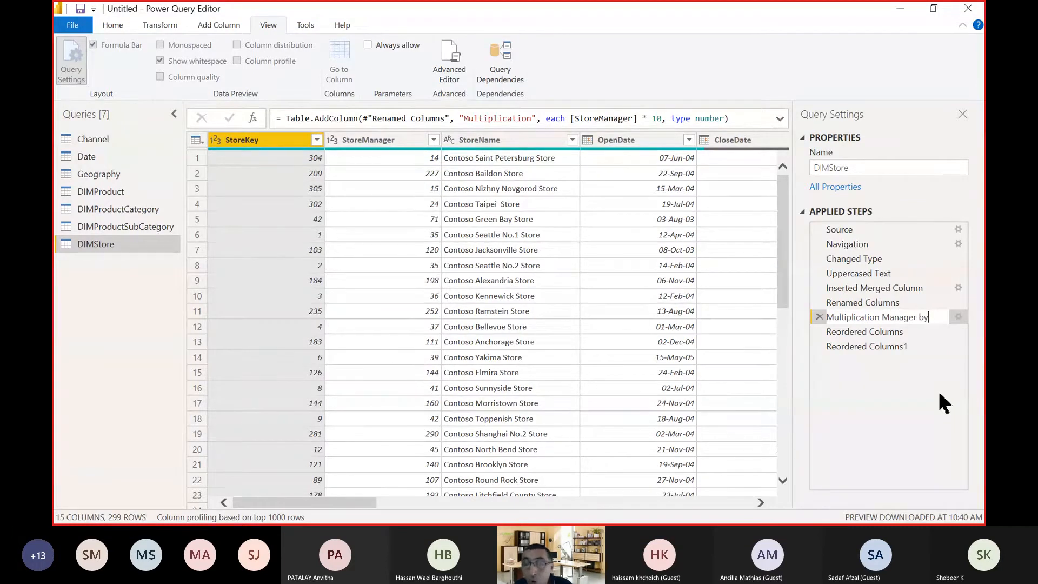
pyautogui.press('BackSpace')
pyautogui.press('BackSpace')
pyautogui.press('BackSpace')
pyautogui.press('BackSpace')
pyautogui.press('BackSpace')
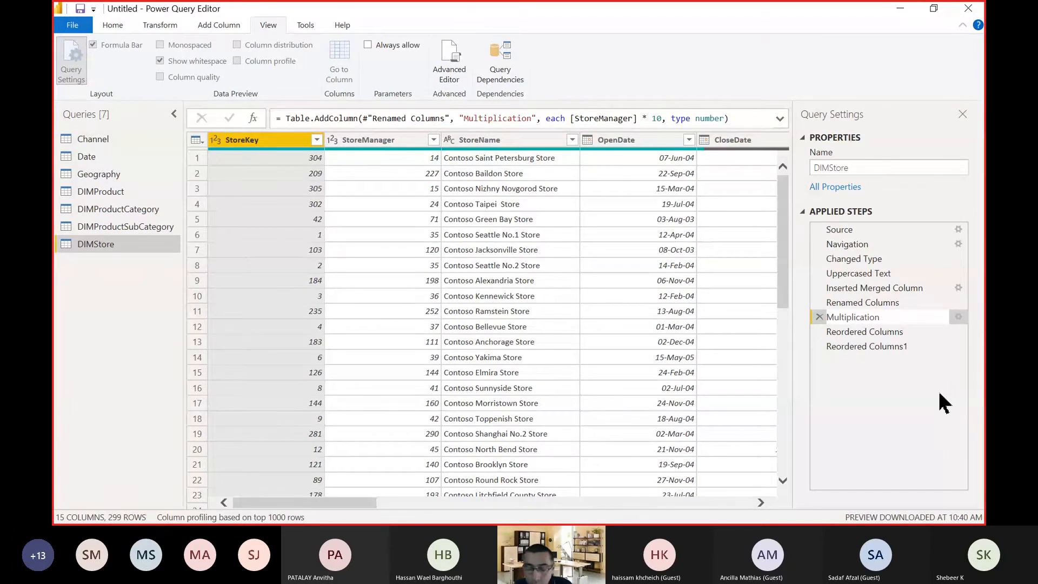
pyautogui.write('er x 10')
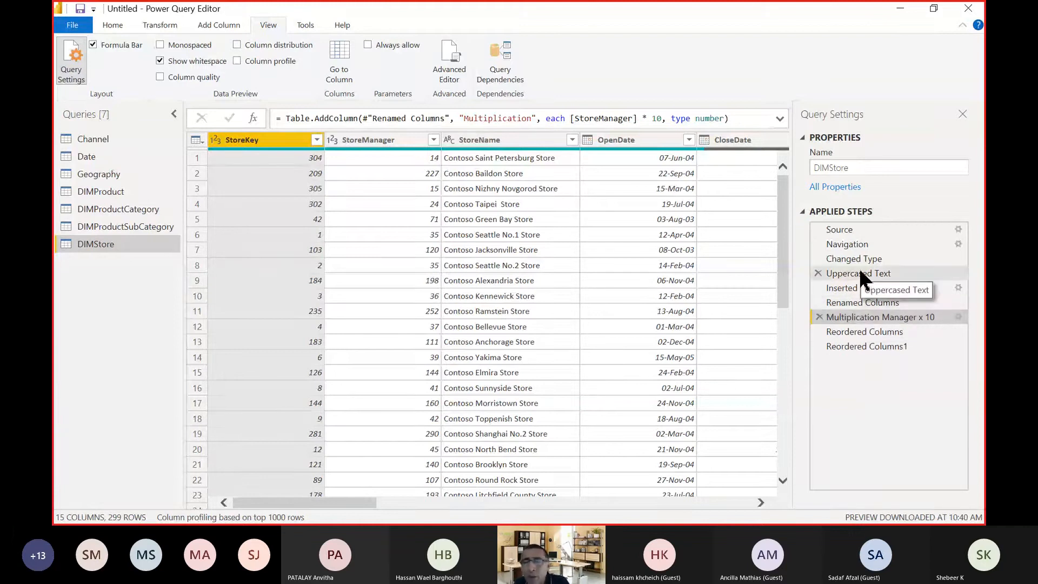
# Compare the two Reordered Columns steps of DIMStore and look through the column order across the table.
pyautogui.click(859, 345)
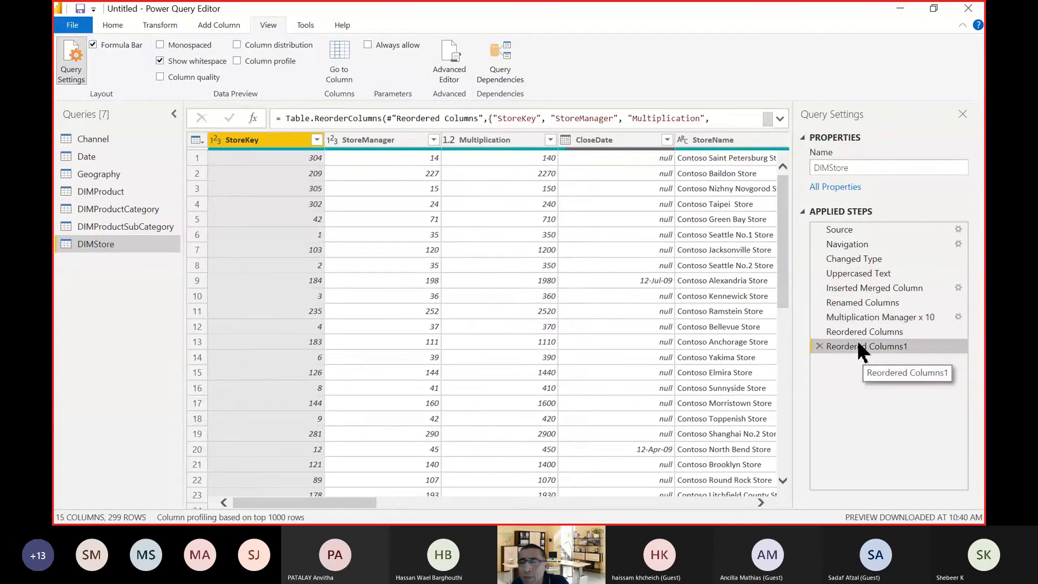
pyautogui.click(861, 332)
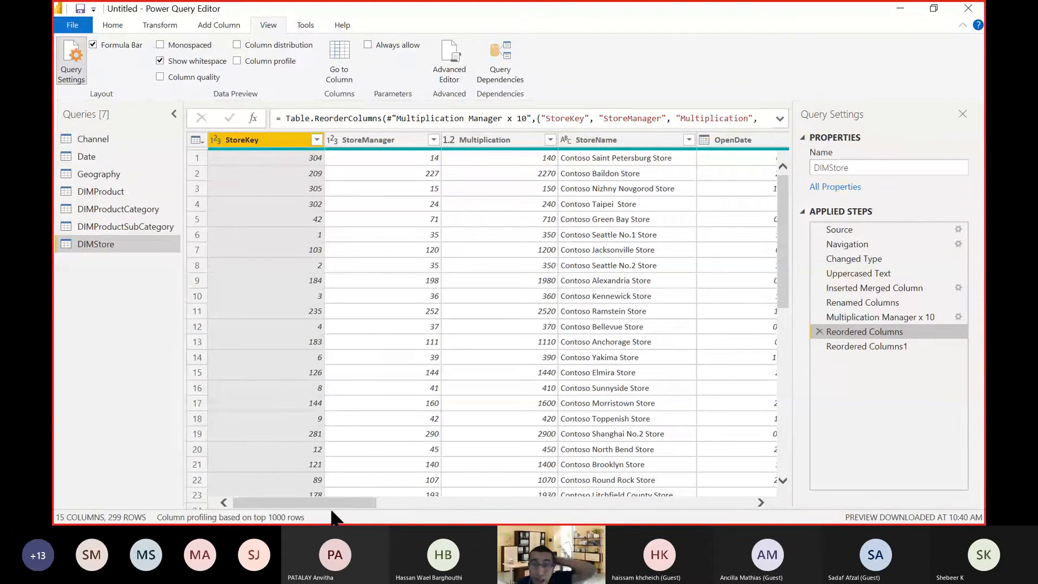
pyautogui.moveTo(338, 507); pyautogui.dragTo(713, 506)
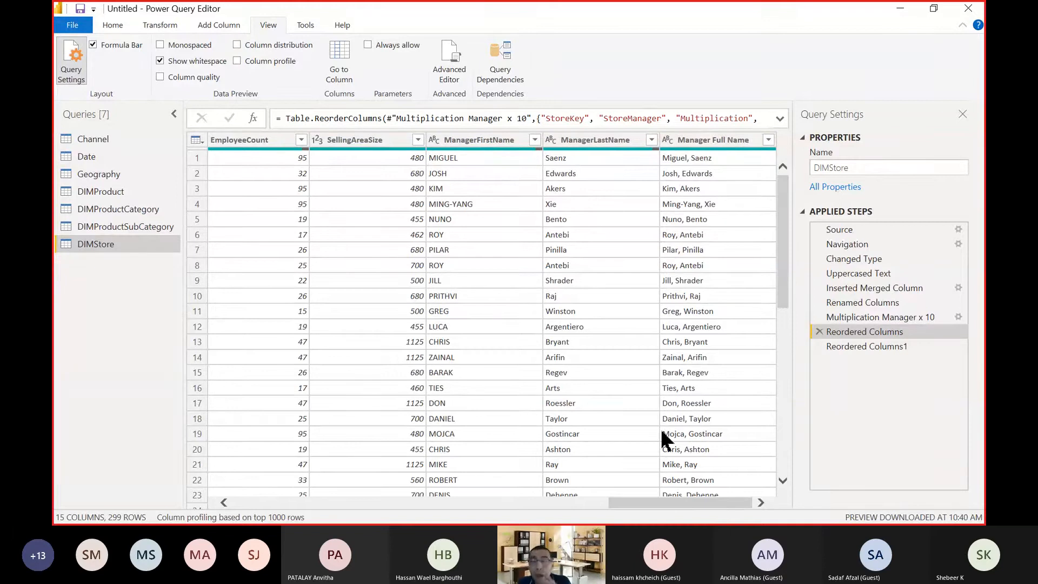
pyautogui.moveTo(683, 503); pyautogui.dragTo(302, 465)
pyautogui.click(303, 465)
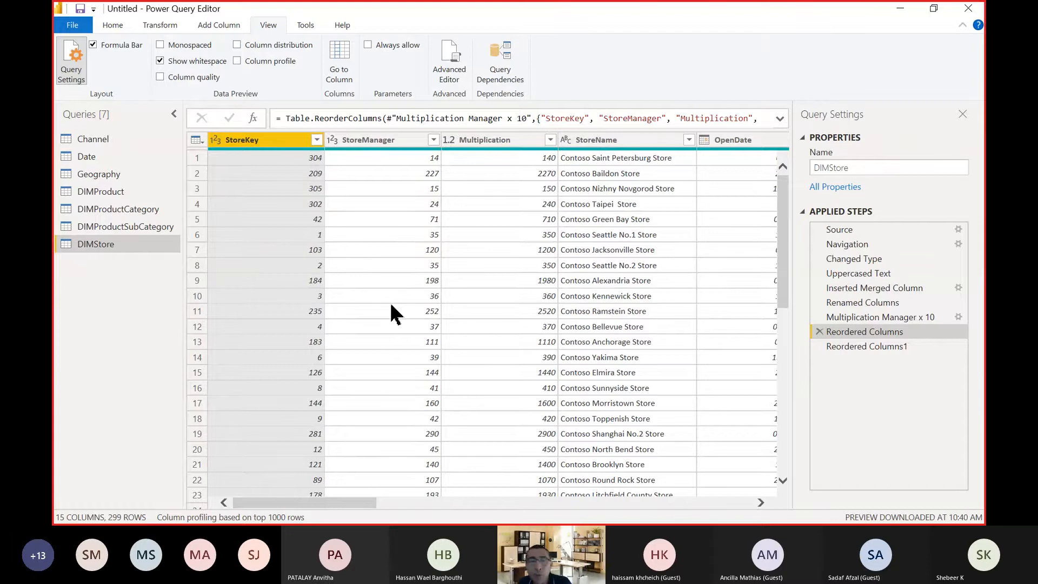
# Close the query editor with the changes applied and check DIMStore's last columns in Power BI Desktop's maximized data view.
pyautogui.click(112, 24)
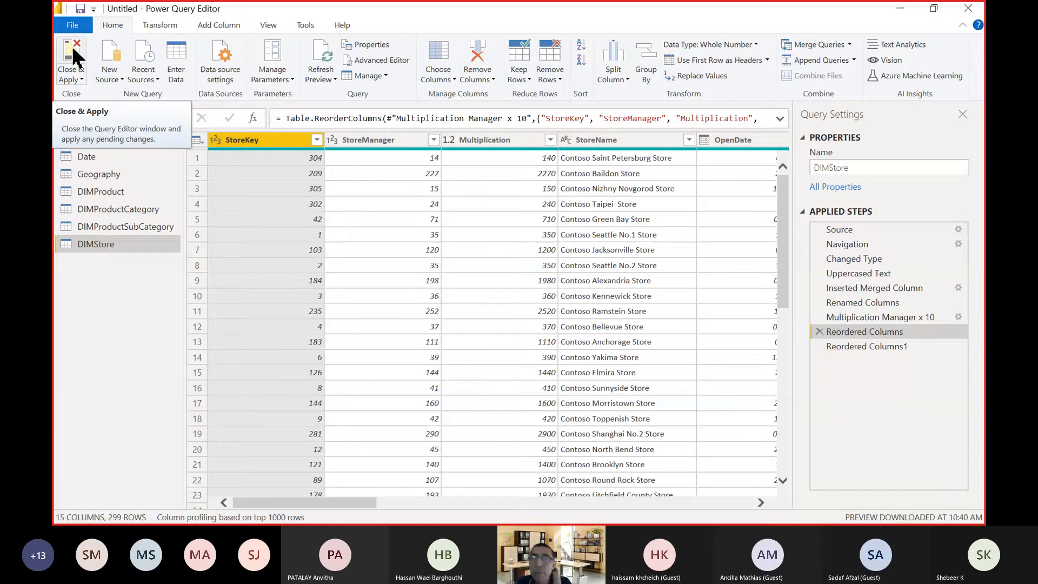
pyautogui.doubleClick(424, 11)
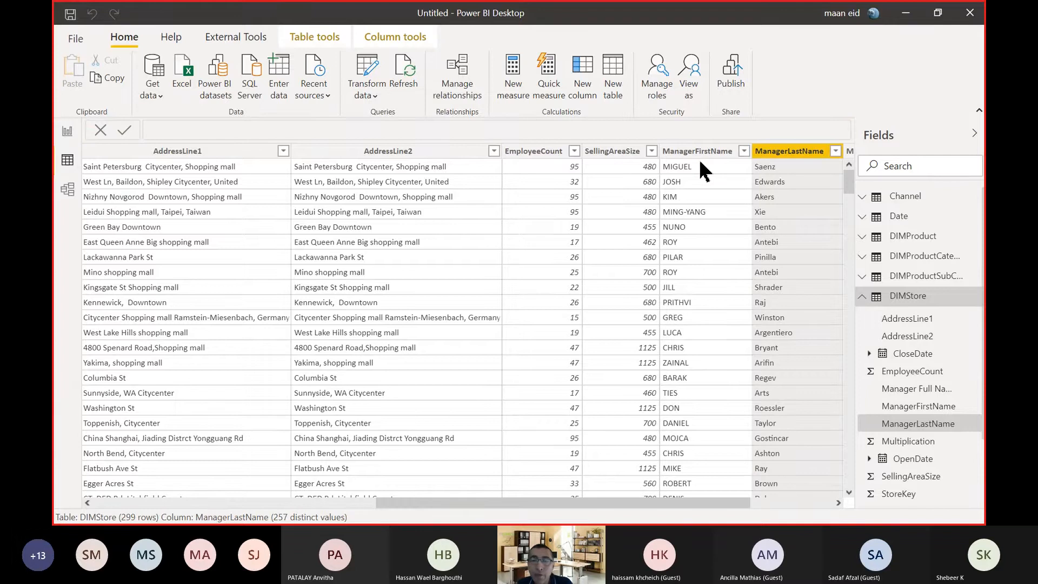
pyautogui.moveTo(733, 504); pyautogui.dragTo(851, 492)
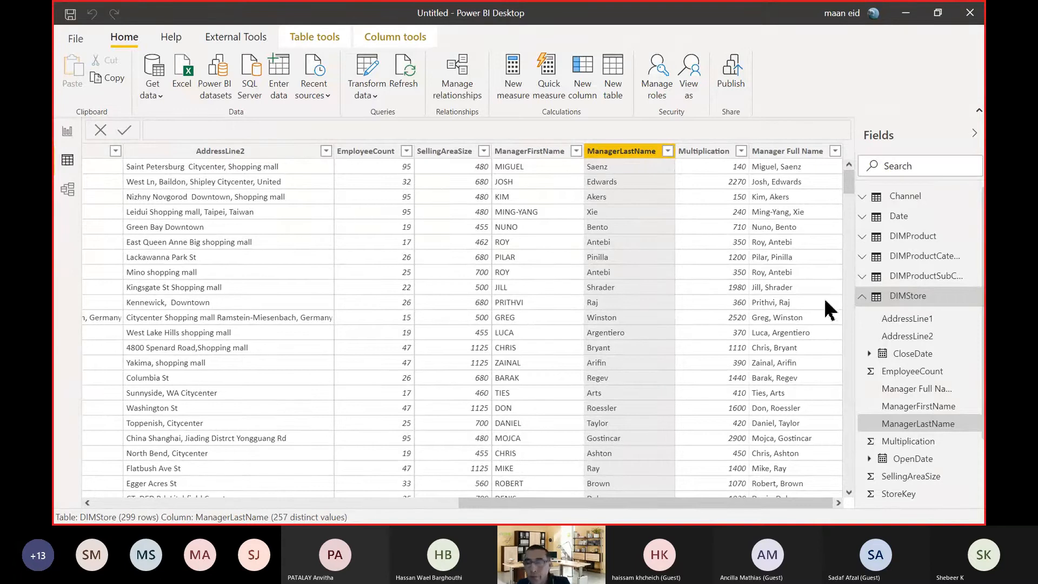
pyautogui.click(861, 297)
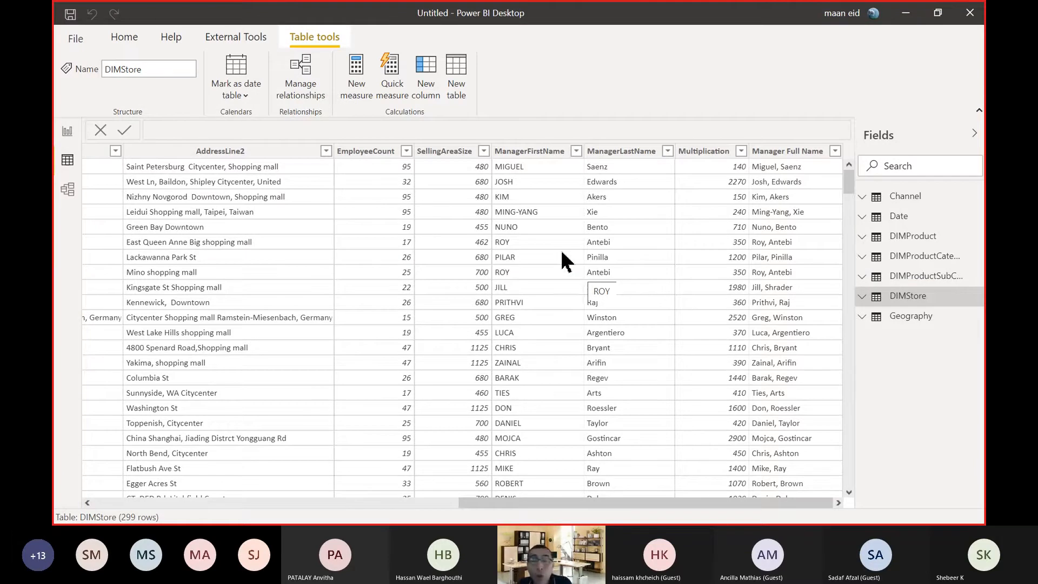
# View the loaded rows of the Channel, DIMProduct and DIMProductCategory tables.
pyautogui.click(905, 202)
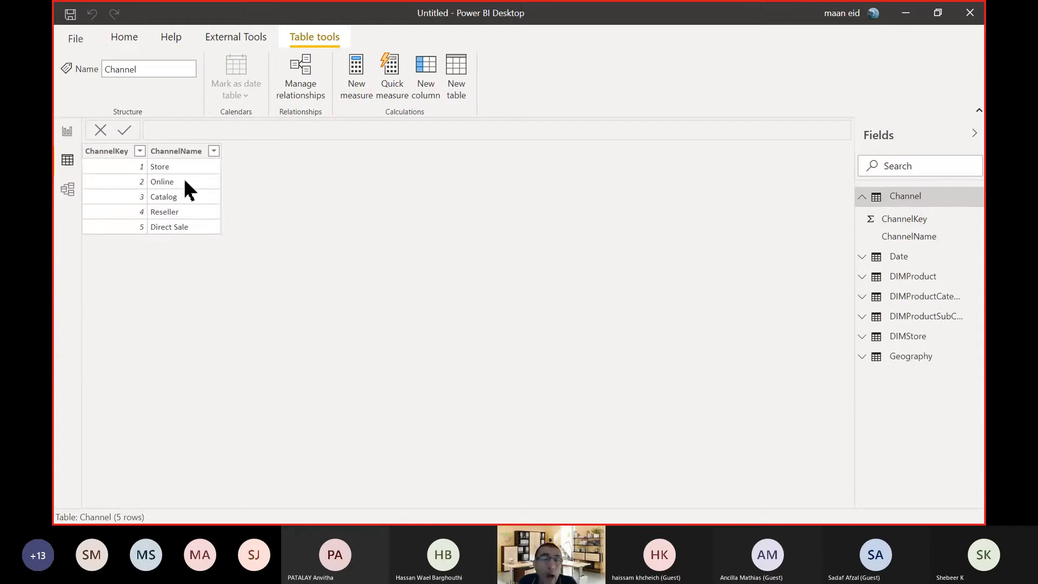
pyautogui.click(928, 280)
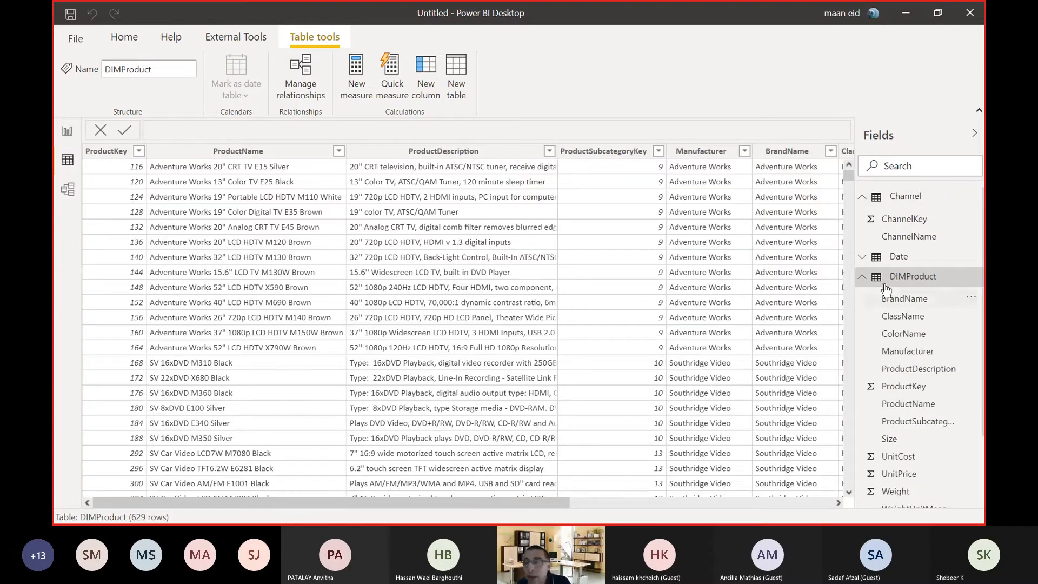
pyautogui.click(863, 278)
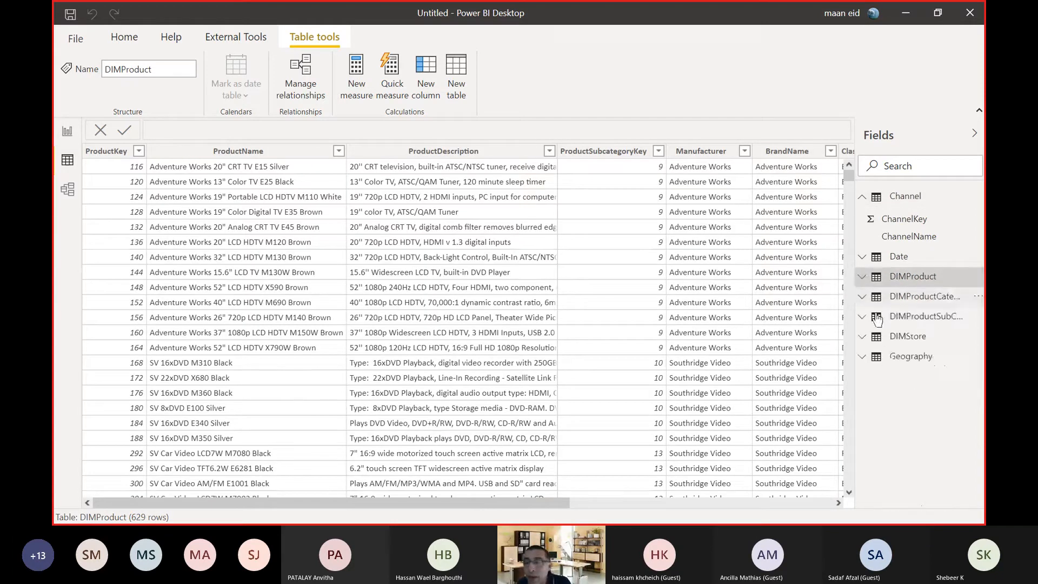
pyautogui.click(922, 303)
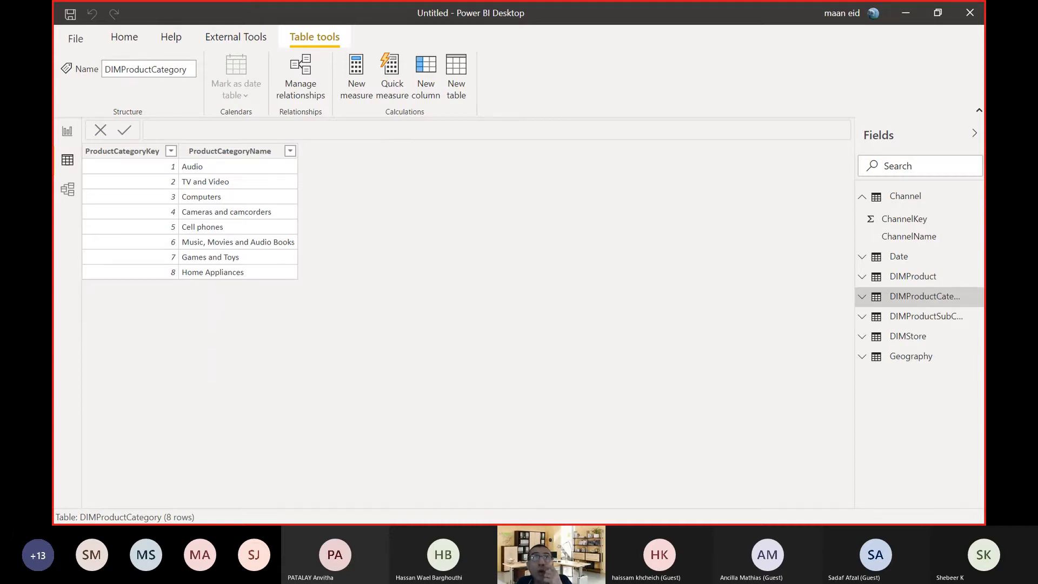
# Switch to File Explorer and examine the contents of the Data tables and Lookup Tables folders in PBI_Activities.
pyautogui.hotkey('alt', 'Tab')
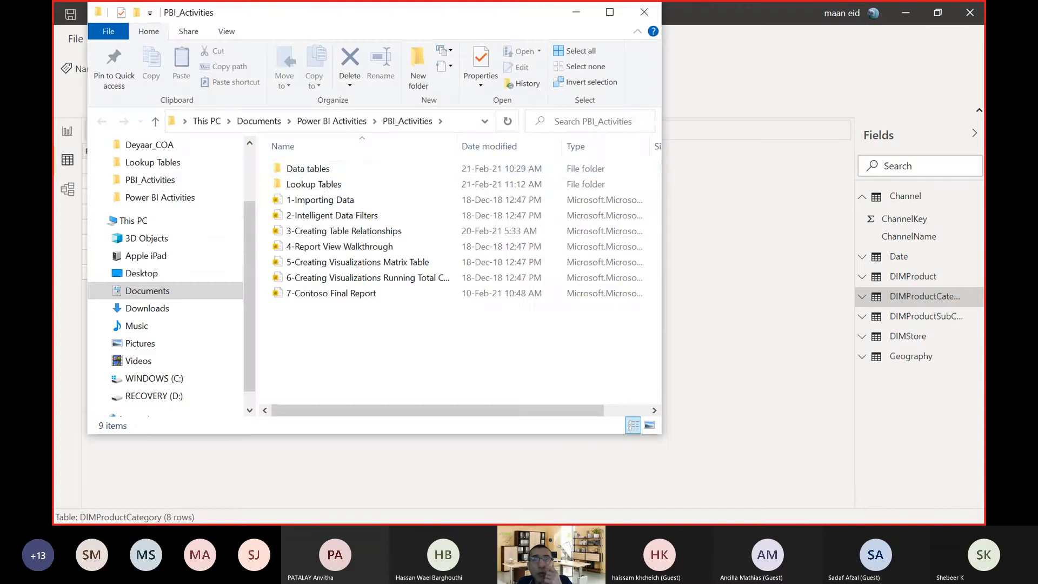
pyautogui.click(310, 167)
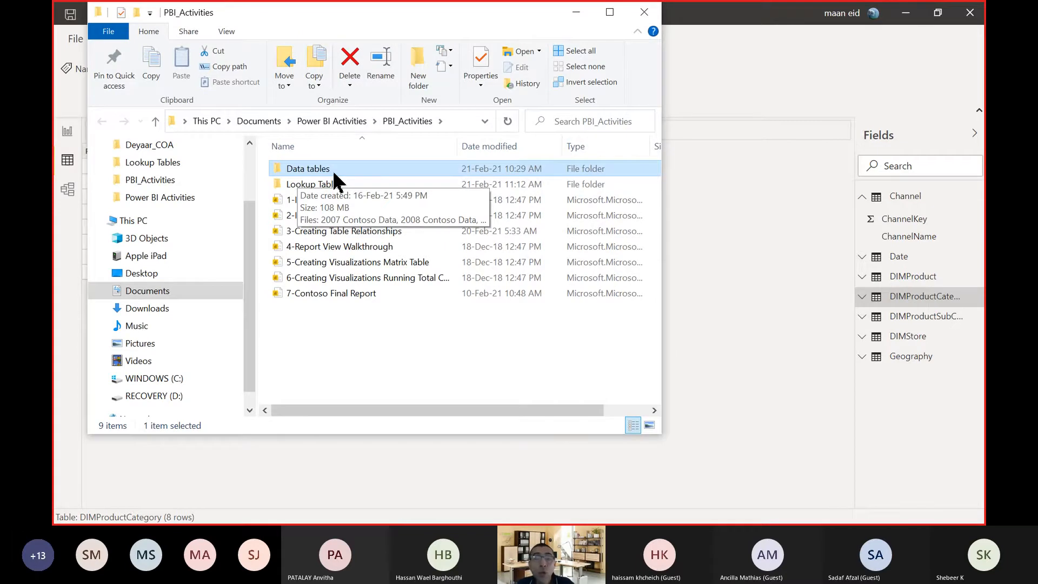
pyautogui.doubleClick(336, 169)
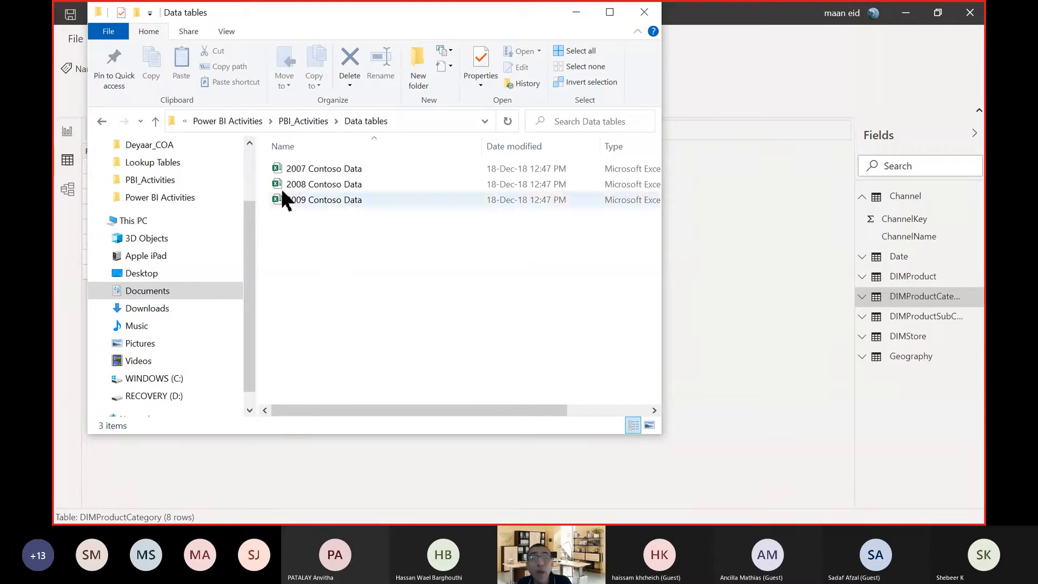
pyautogui.click(158, 126)
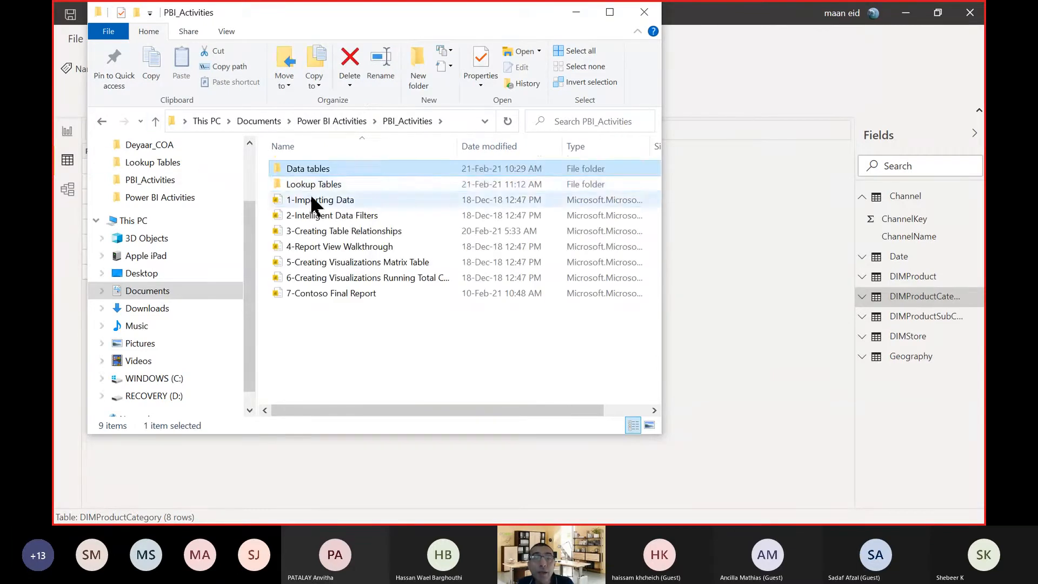
pyautogui.click(325, 184)
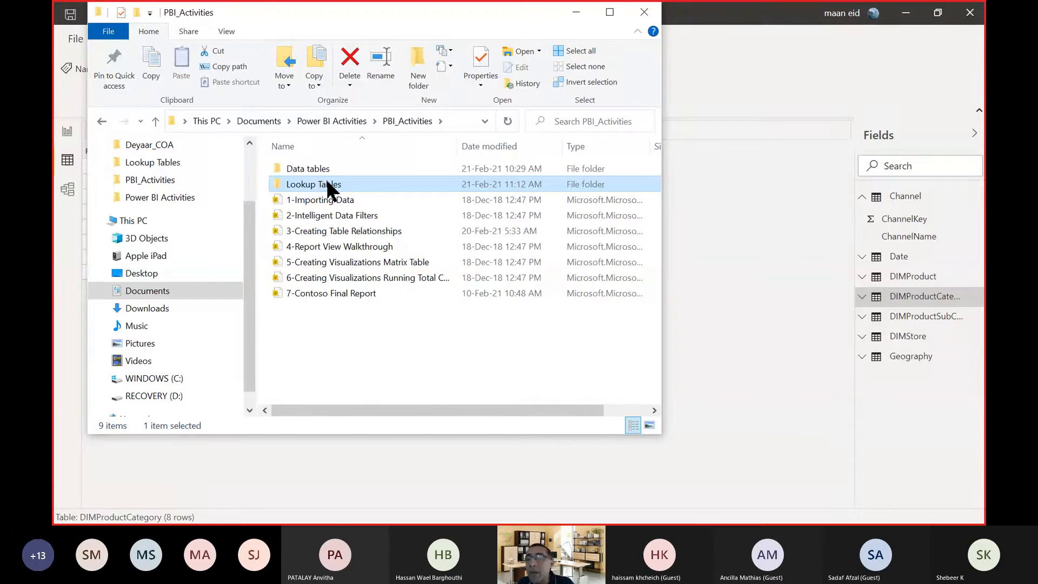
pyautogui.doubleClick(326, 184)
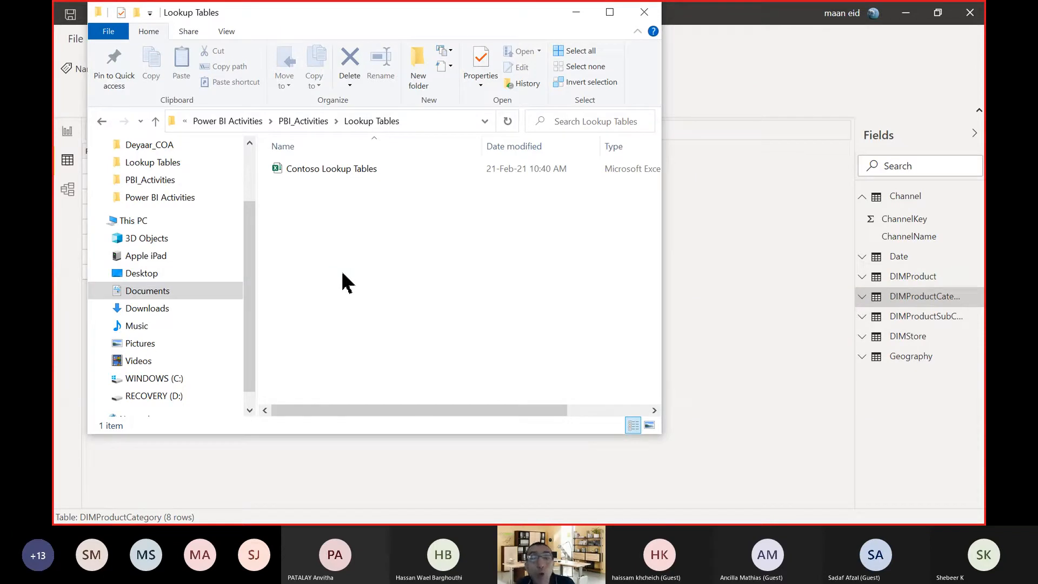
pyautogui.click(363, 167)
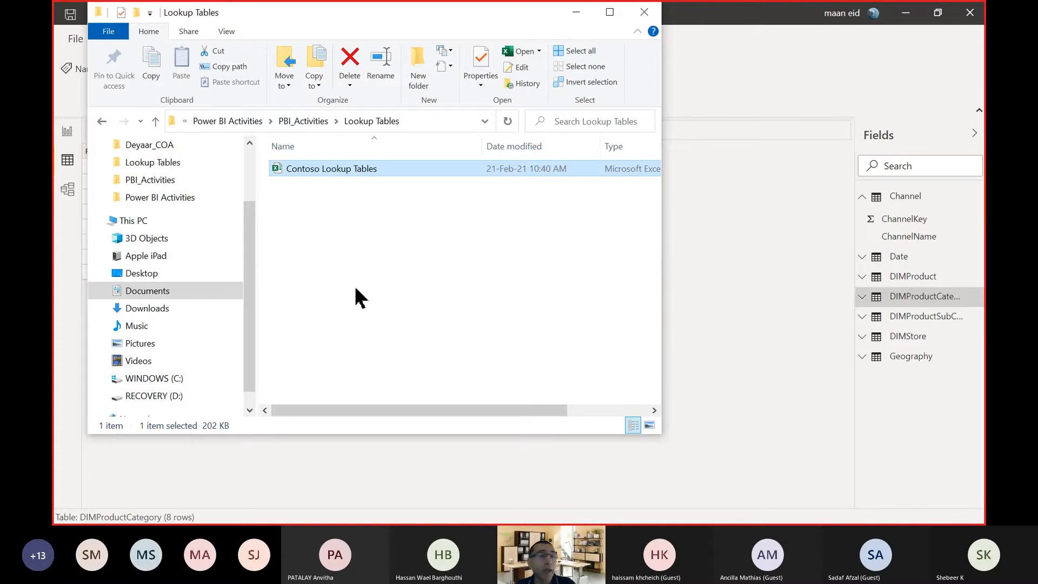
# Go back up to PBI_Activities and open the Data tables folder.
pyautogui.click(156, 121)
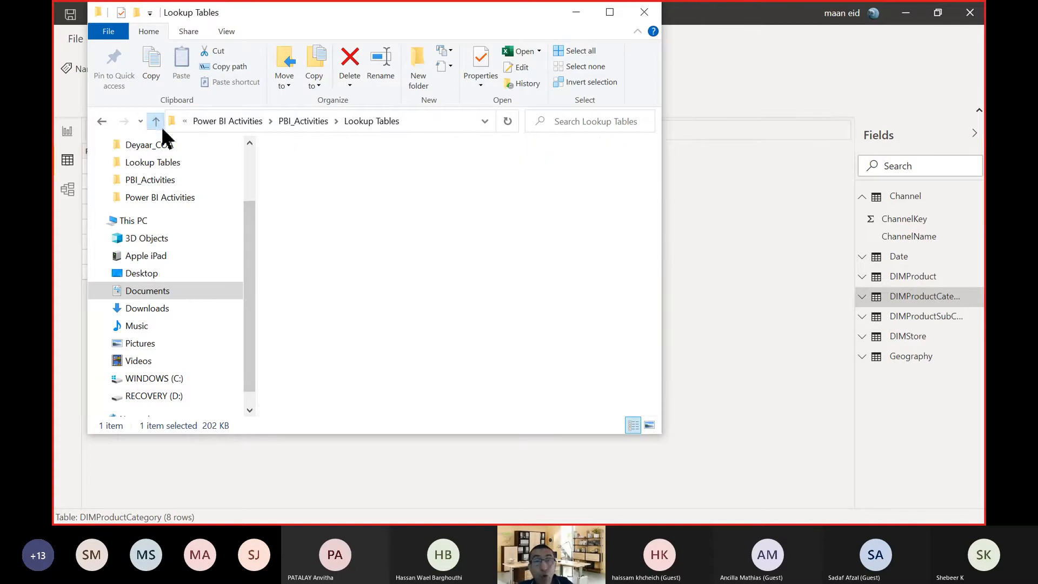
pyautogui.doubleClick(295, 168)
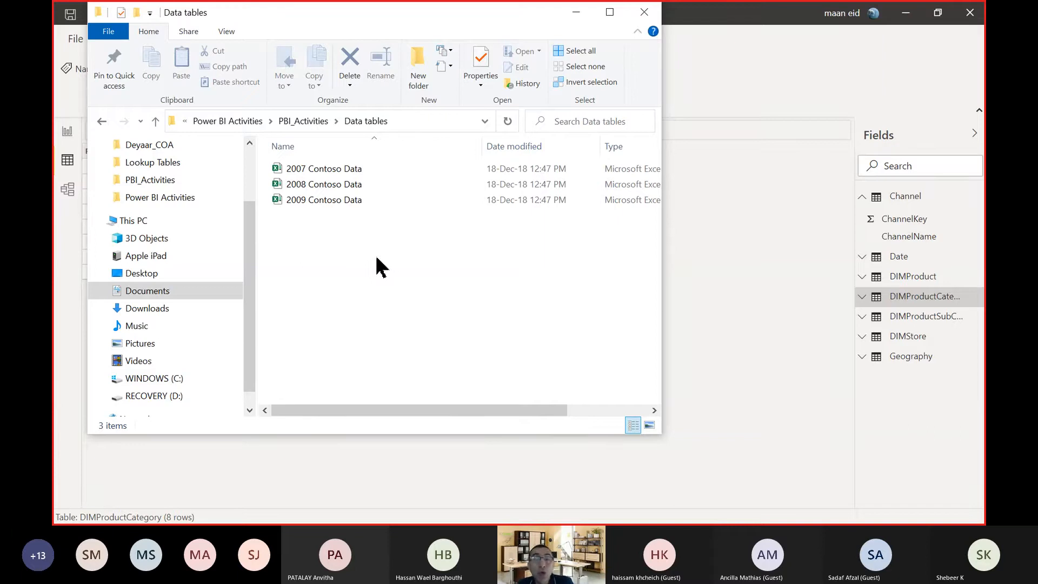
pyautogui.moveTo(331, 270); pyautogui.dragTo(319, 187)
pyautogui.click(335, 274)
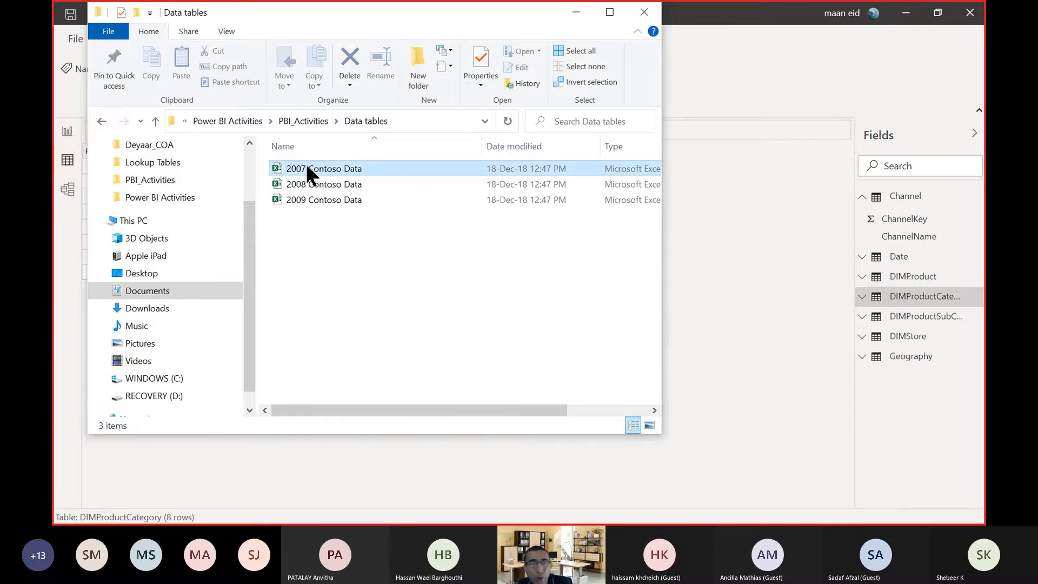
# Select the 2007, 2008 and 2009 Contoso Data files in turn and open the 2009 workbook in Excel.
pyautogui.click(307, 167)
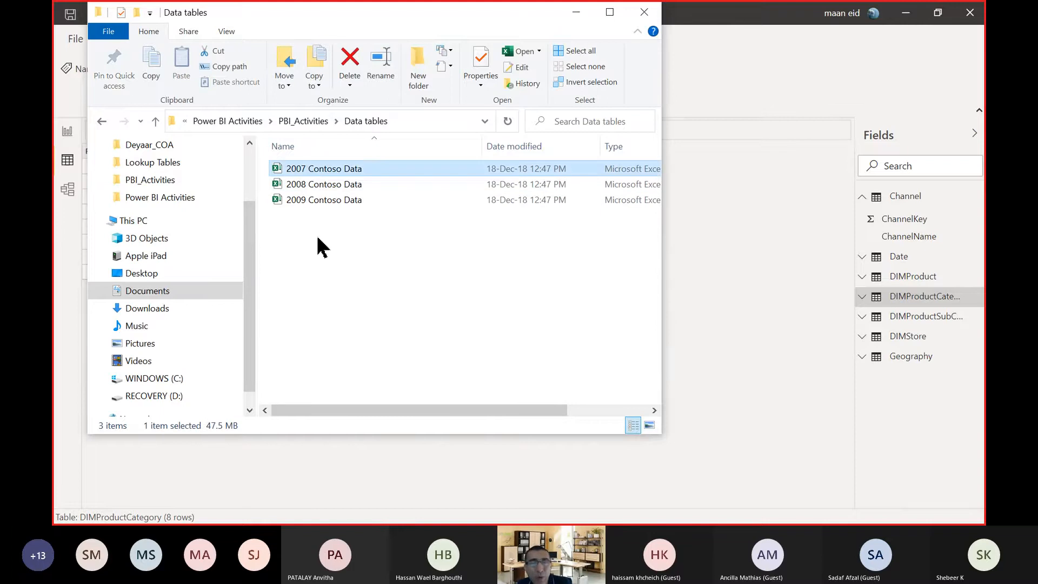
pyautogui.click(318, 184)
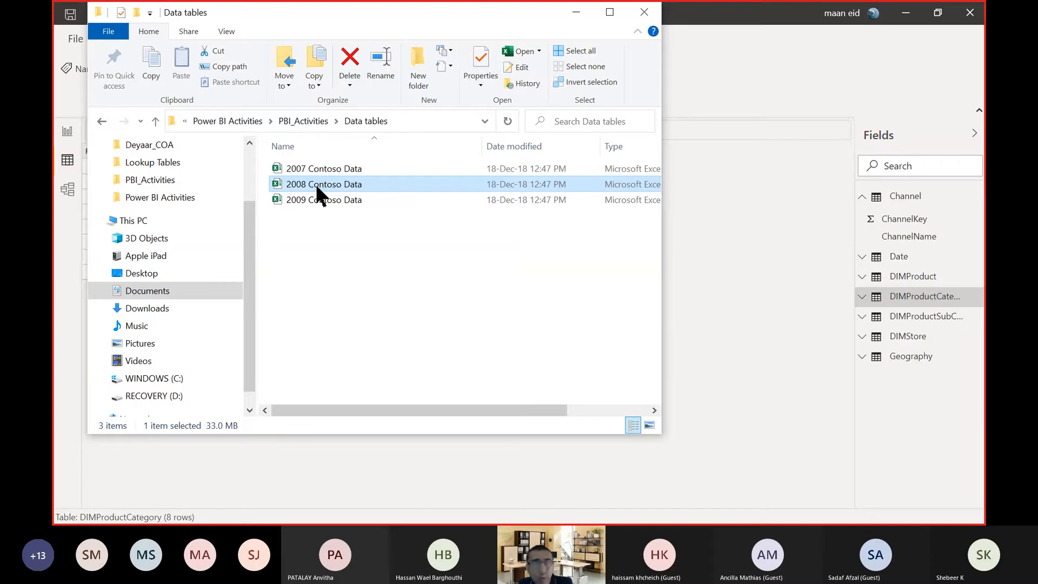
pyautogui.click(317, 167)
pyautogui.click(323, 200)
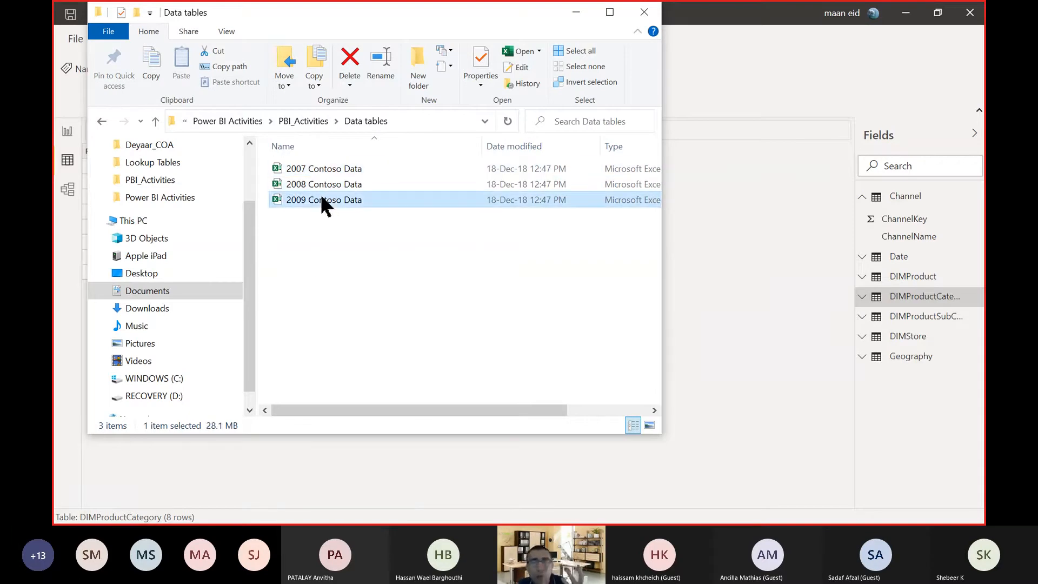
pyautogui.doubleClick(324, 201)
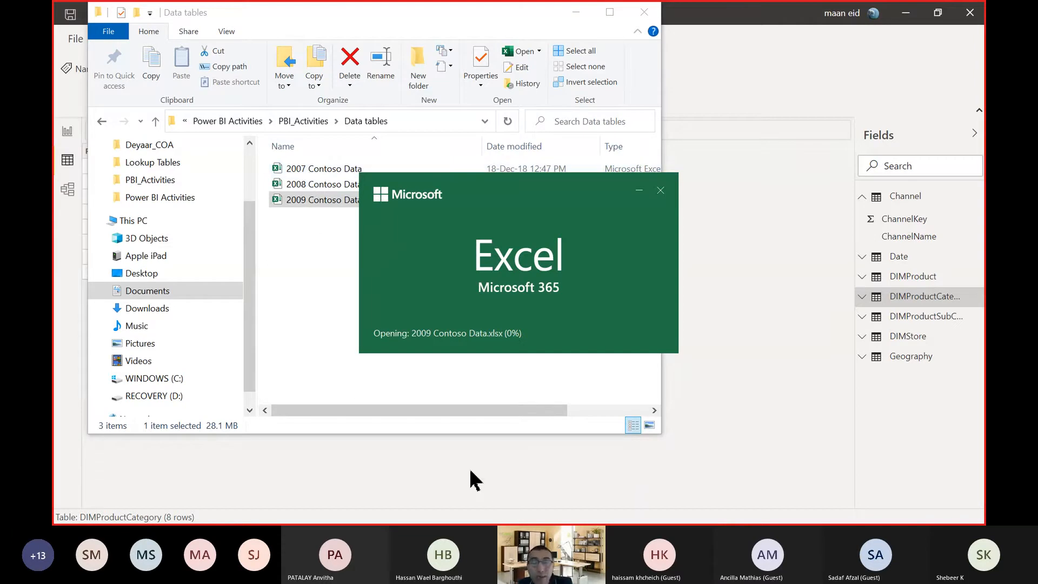
# Switch to the PowerPoint presentation and select slide 16, Essential Transformations for (Most) Tables.
pyautogui.press('super')
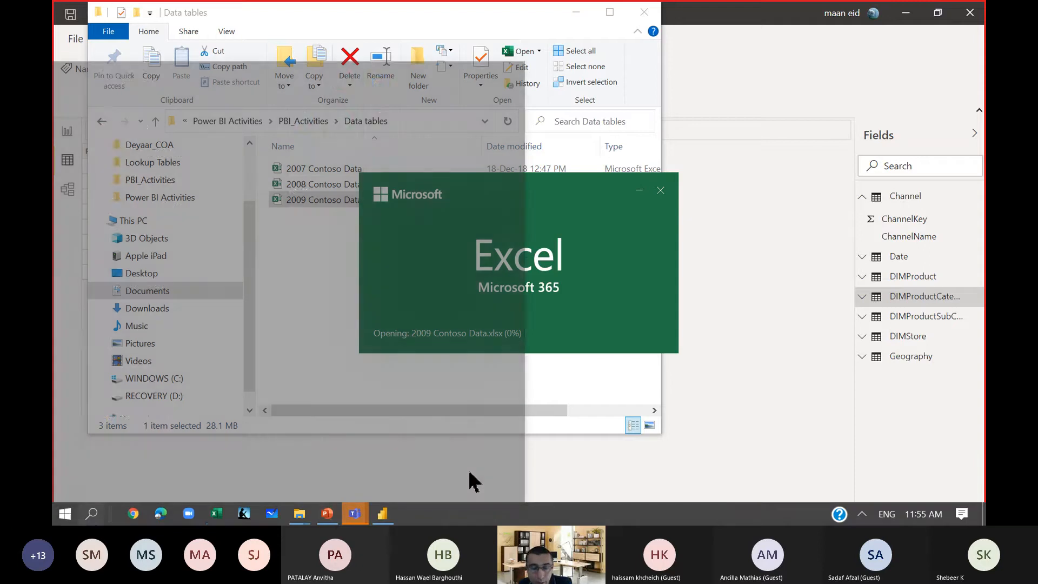
pyautogui.click(327, 513)
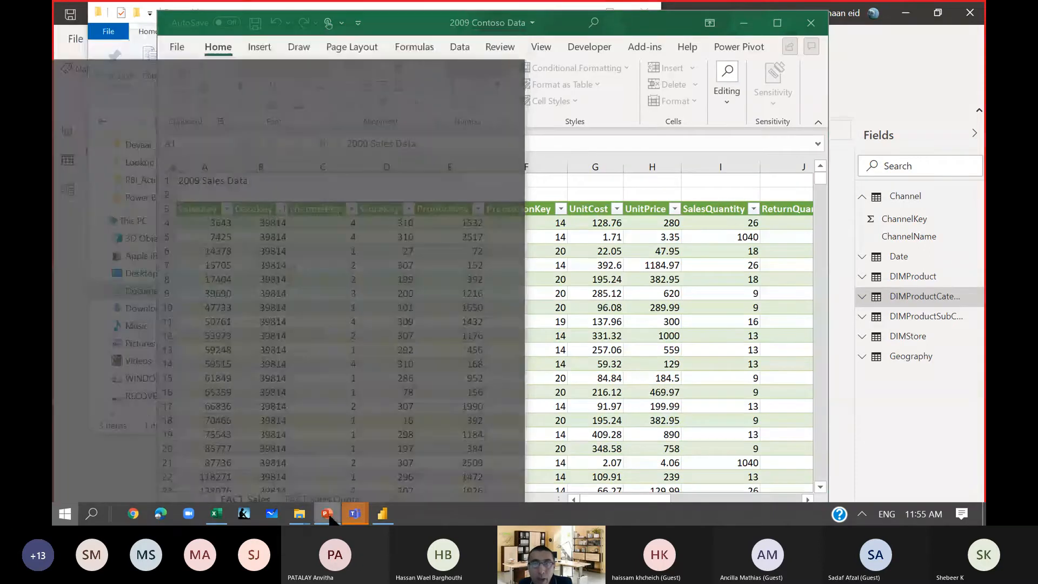
pyautogui.scroll(-10, 199, 361)
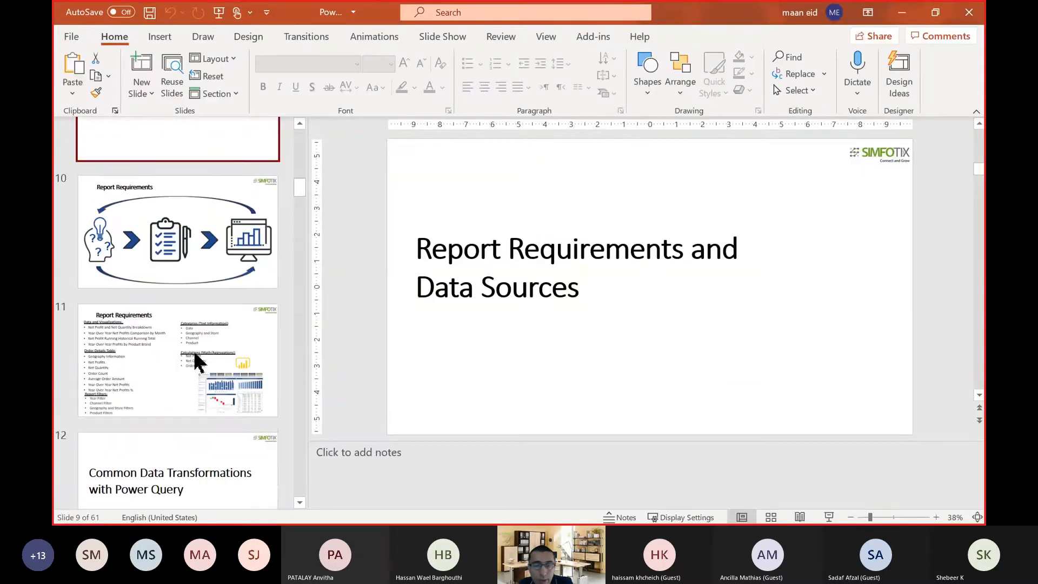
pyautogui.scroll(-6, 205, 292)
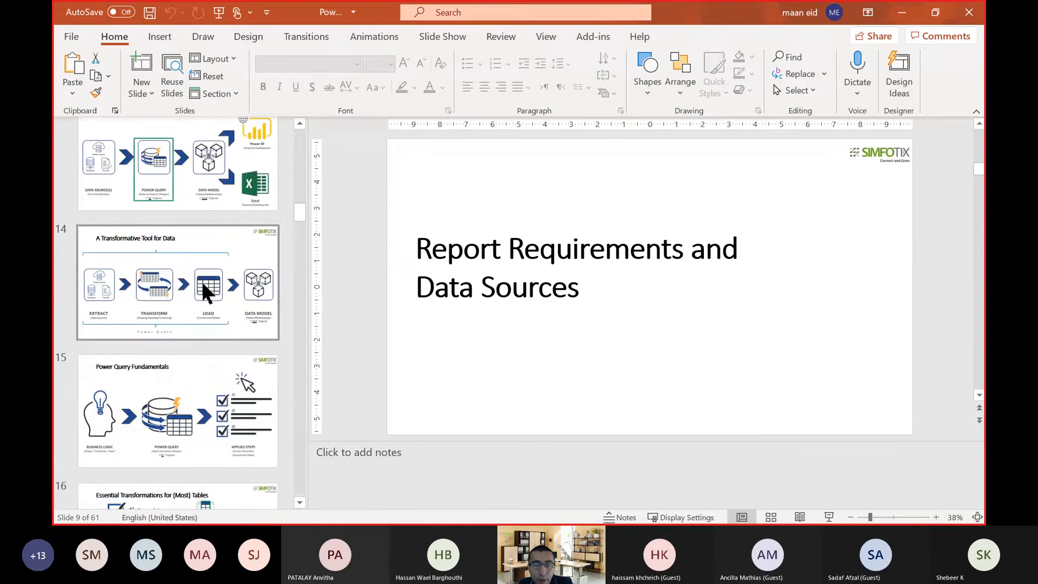
pyautogui.scroll(-4, 206, 294)
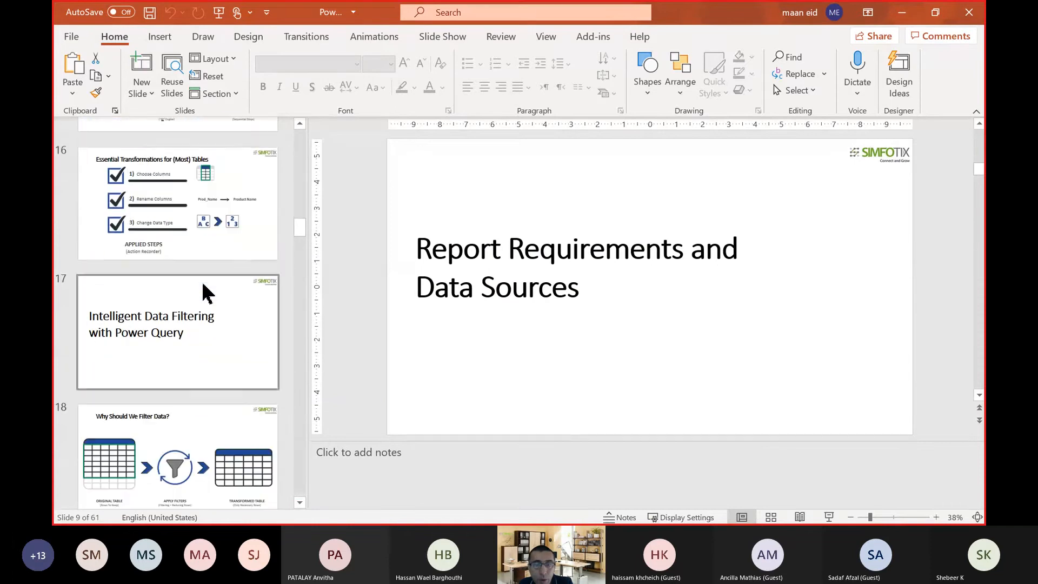
pyautogui.click(207, 251)
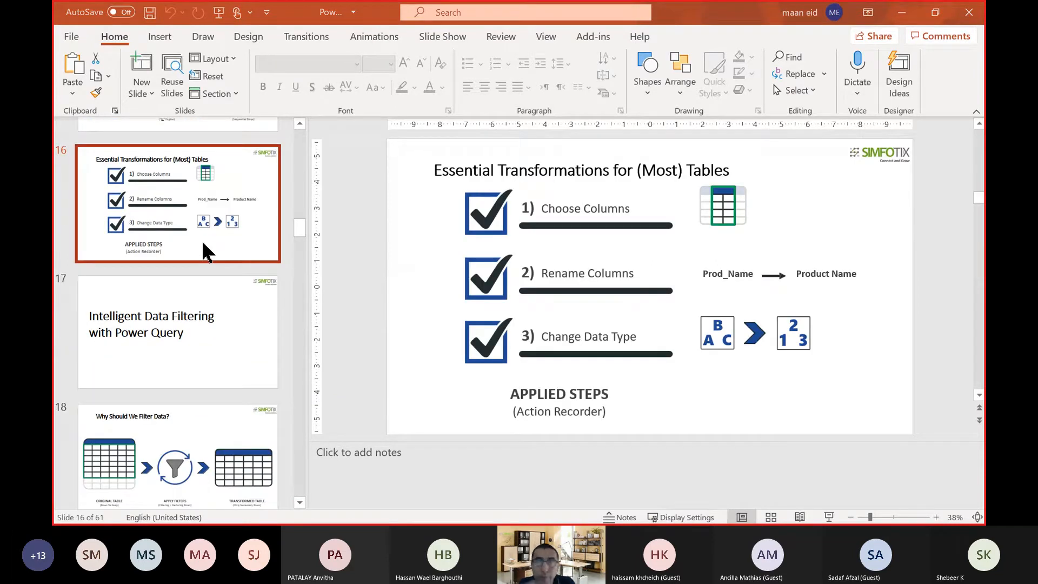
# Start the slide show from slide 16 and swap Presenter View with the slide show.
pyautogui.hotkey('shift', 'F5')
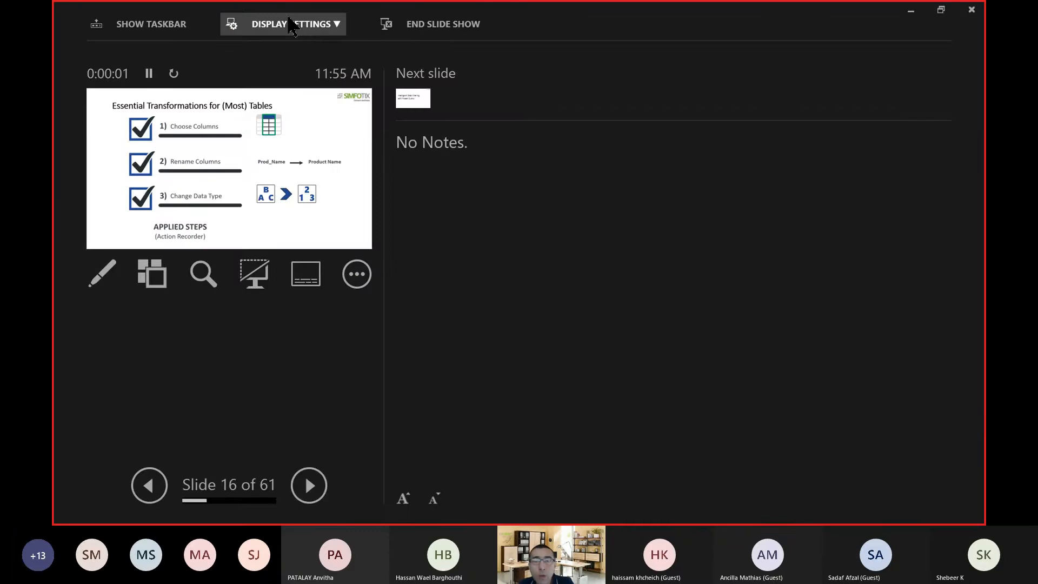
pyautogui.click(294, 23)
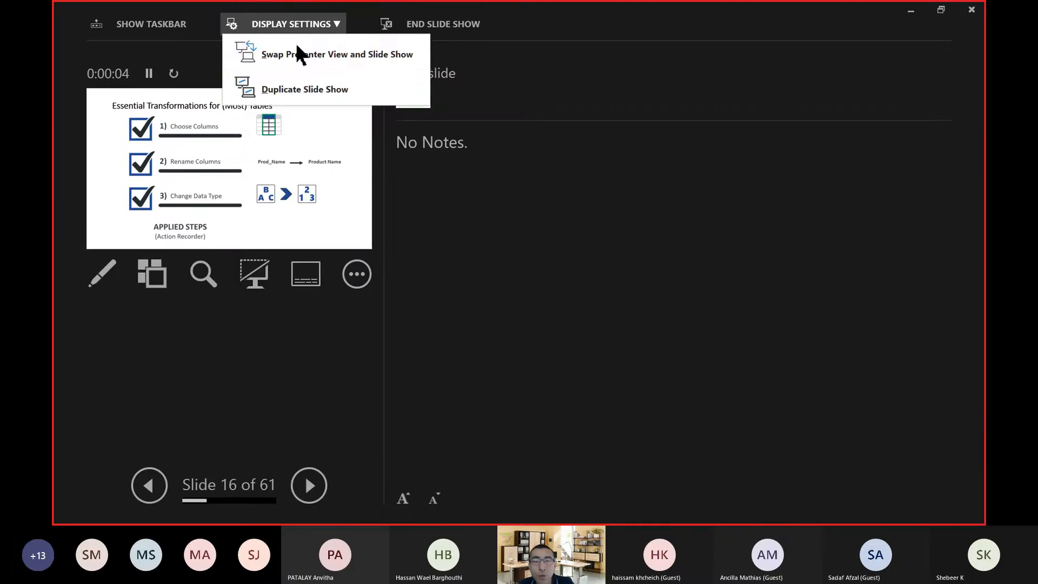
pyautogui.click(744, 258)
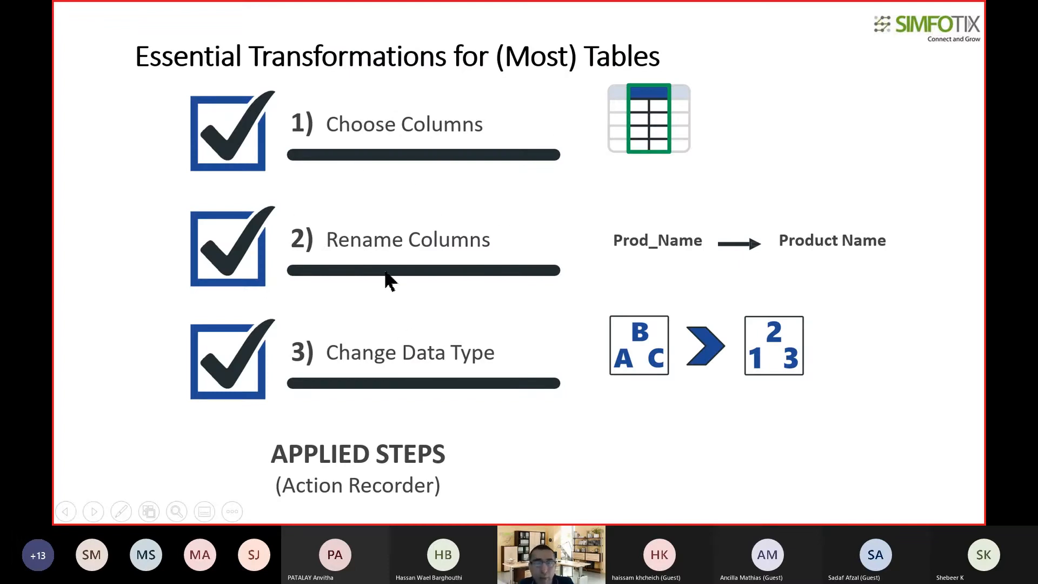
# Advance the slide show past the adding-columns slides to the Merging Tables with Power Query title slide.
pyautogui.click(388, 287)
pyautogui.click(389, 288)
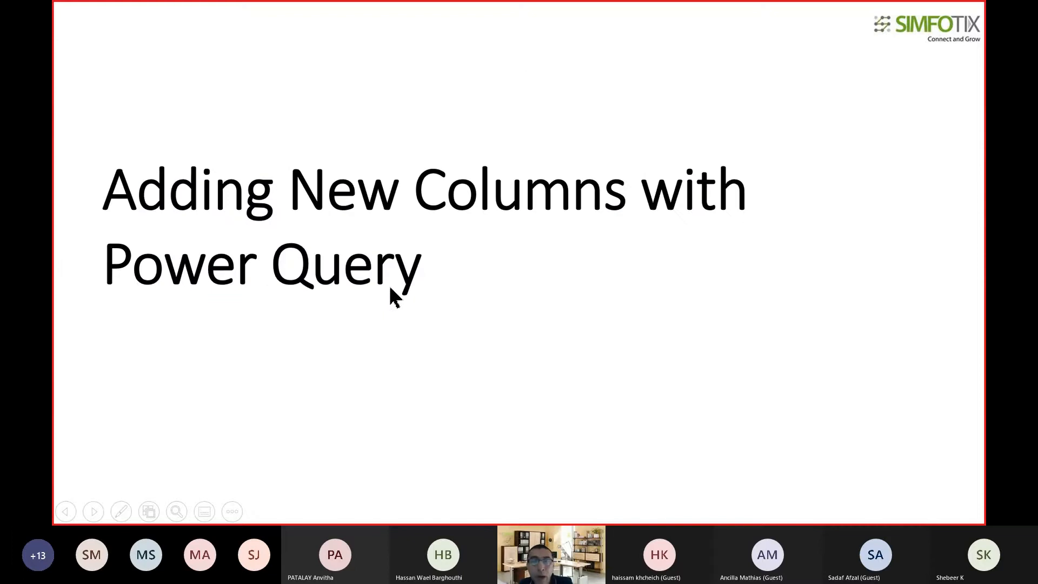
pyautogui.click(394, 297)
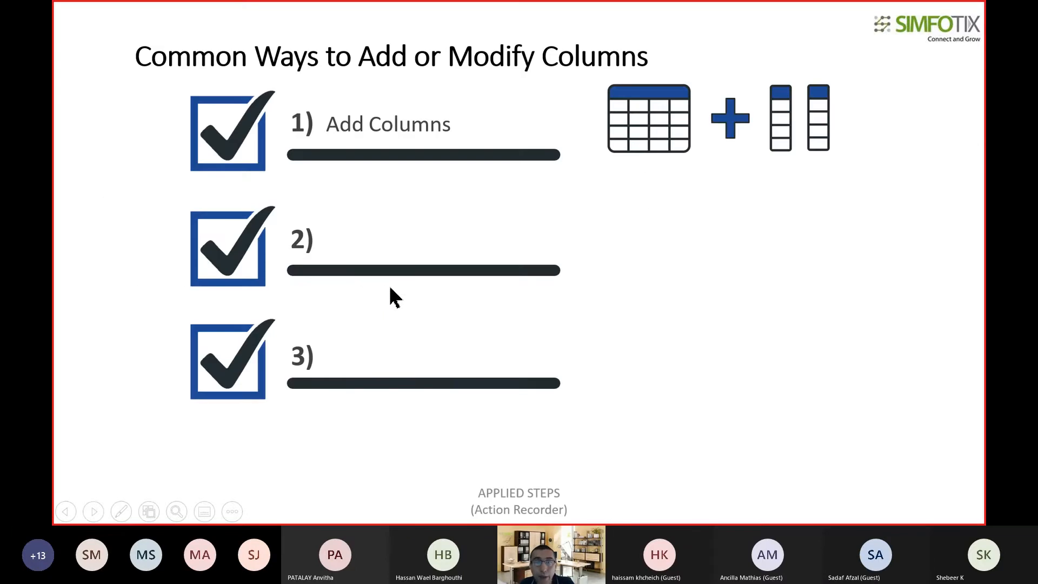
pyautogui.press('Right')
pyautogui.press('Right')
pyautogui.press('Right')
pyautogui.press('Right')
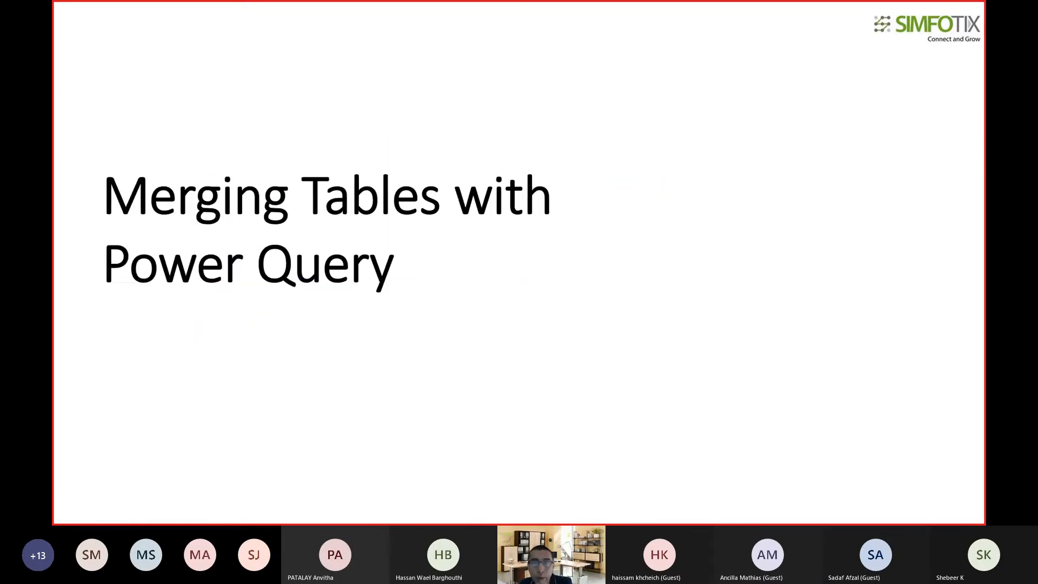
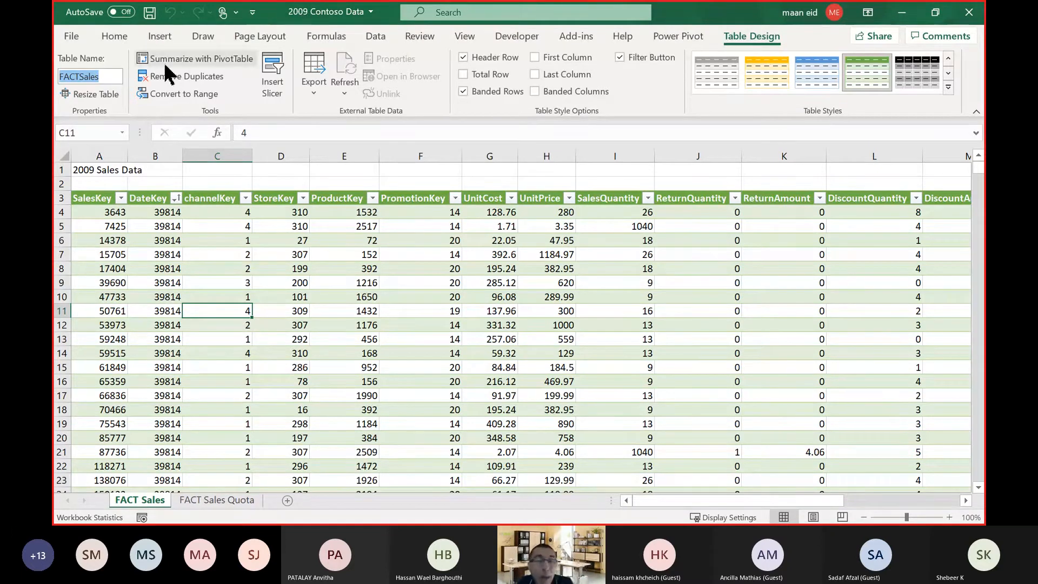
# Close the 2009 Contoso Data workbook and the Data tables folder window to return to Power BI Desktop.
pyautogui.click(604, 326)
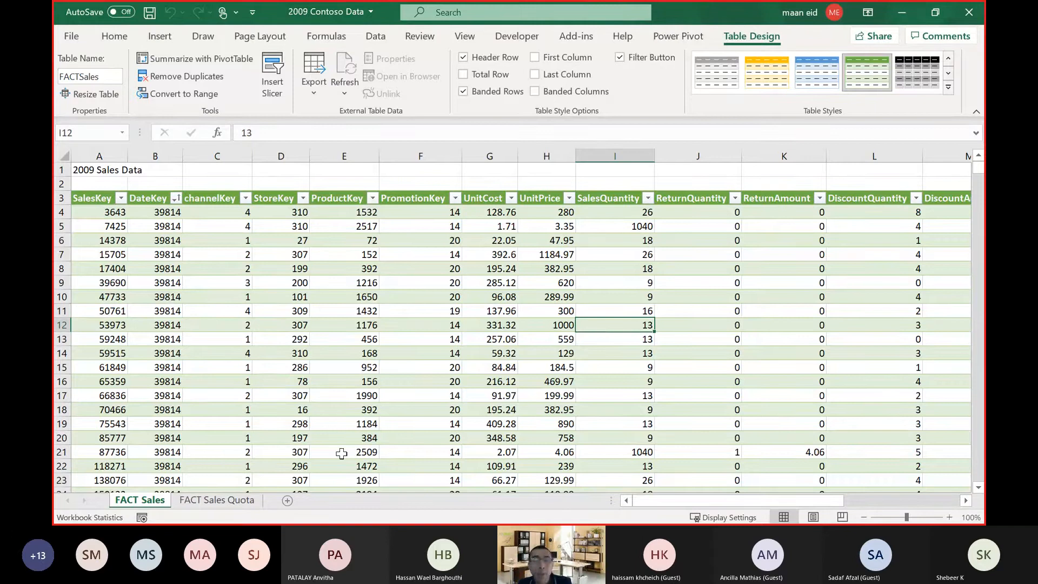
pyautogui.moveTo(663, 496); pyautogui.dragTo(730, 504)
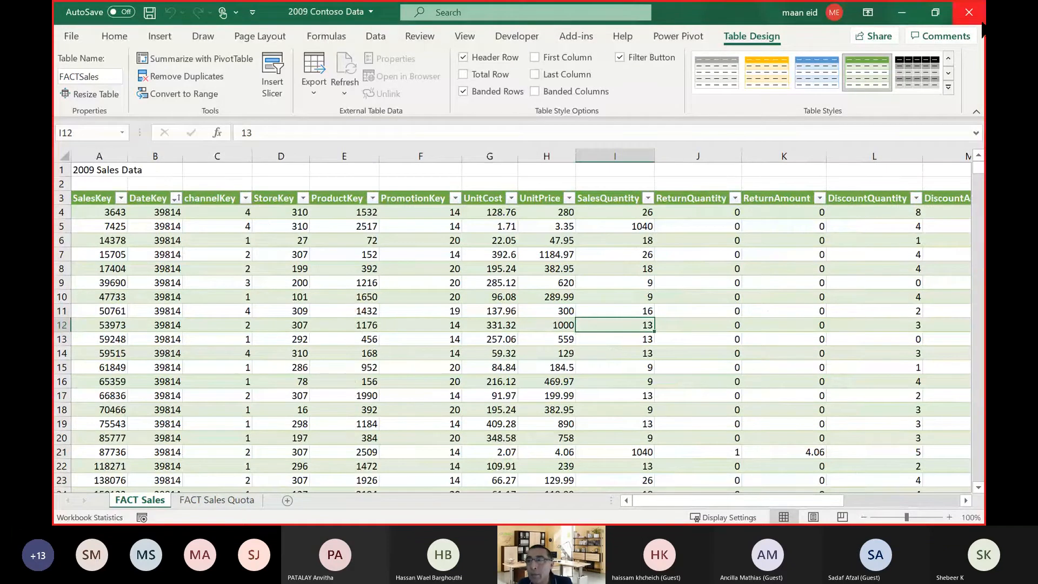
pyautogui.click(968, 12)
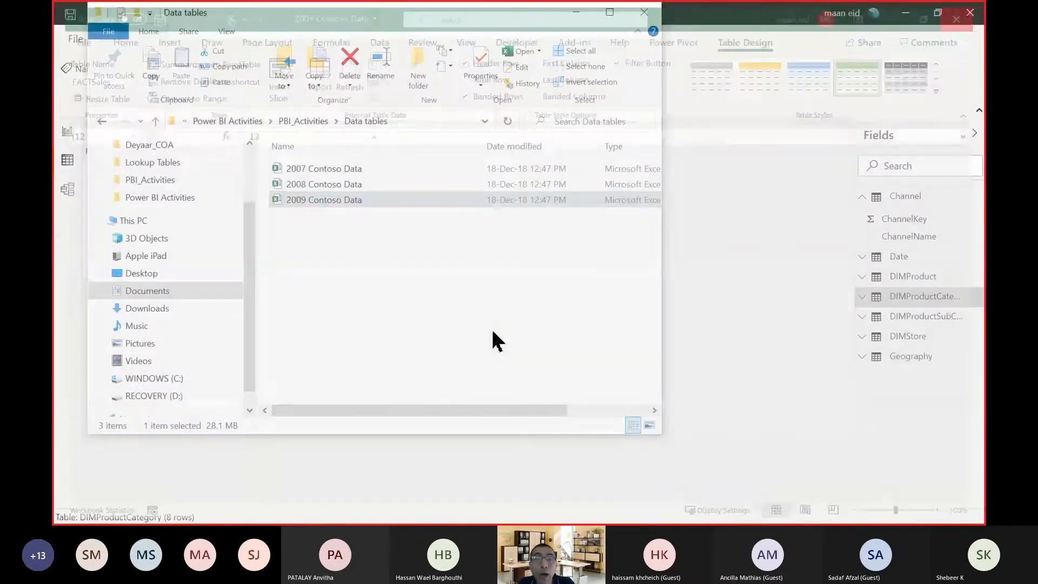
pyautogui.moveTo(326, 283); pyautogui.dragTo(315, 162)
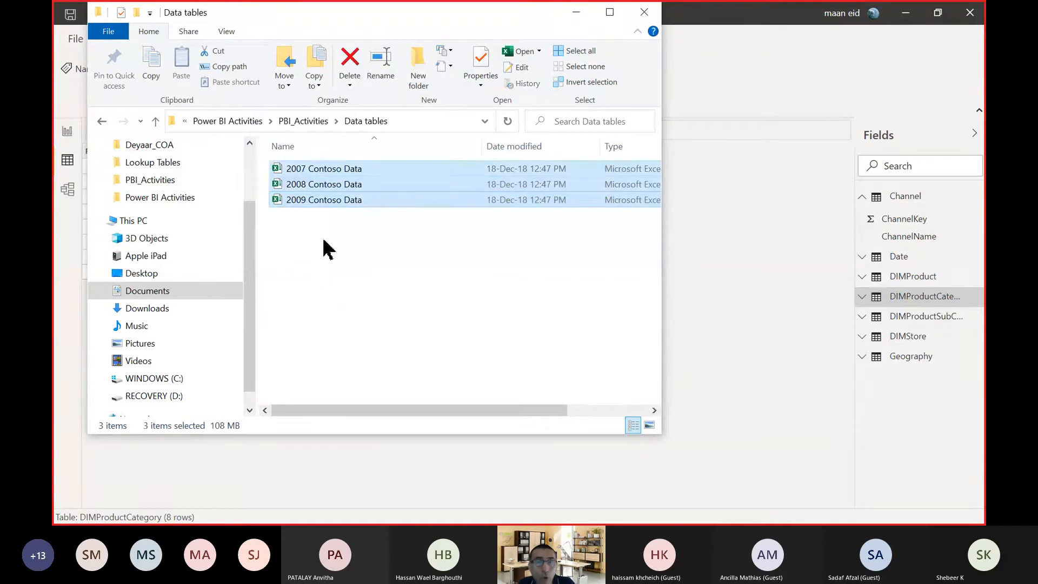
pyautogui.click(644, 13)
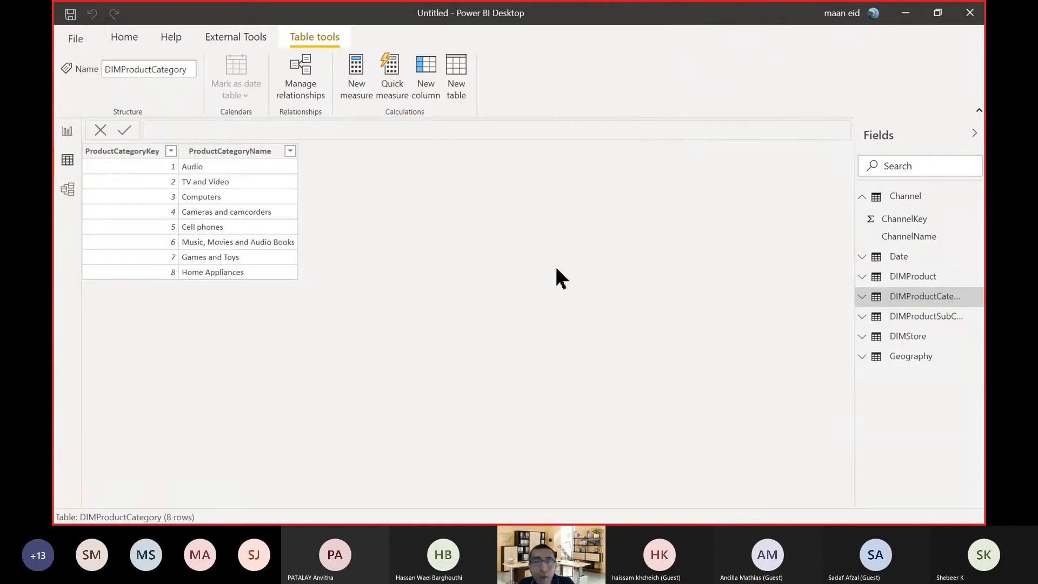
# Start a new data connection from the full source list using the Folder connector.
pyautogui.click(128, 35)
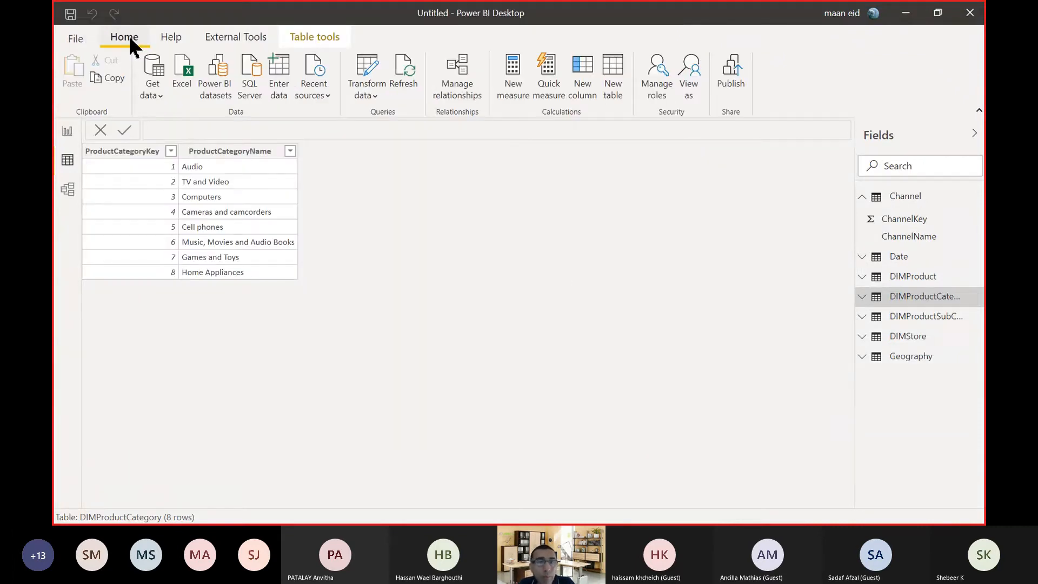
pyautogui.click(157, 95)
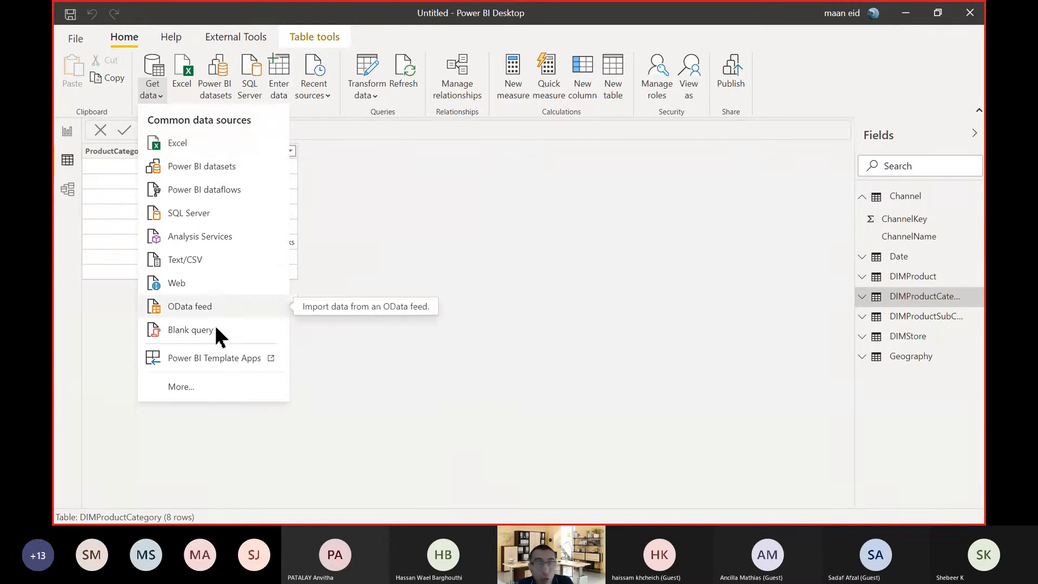
pyautogui.click(207, 388)
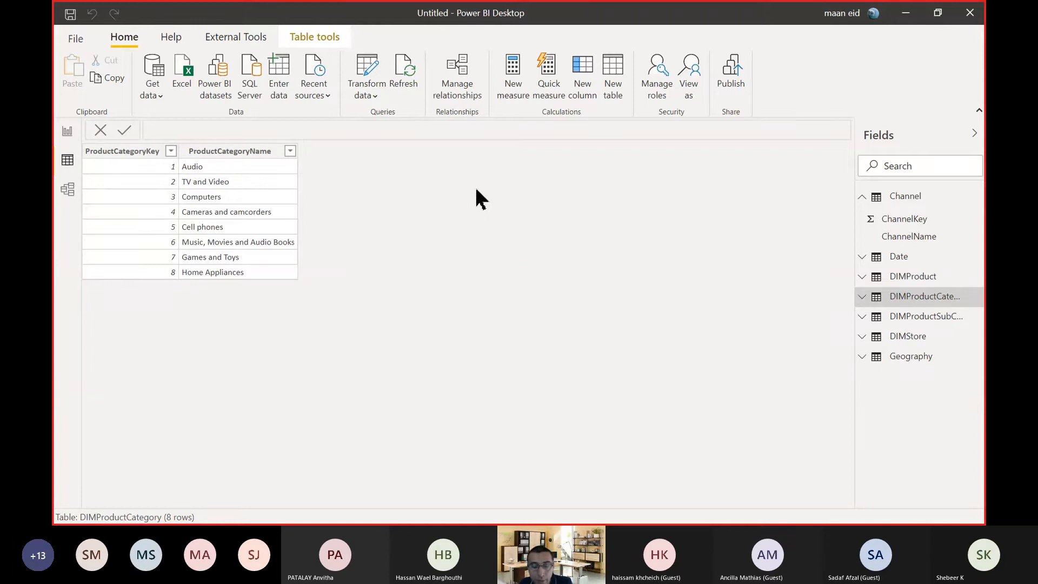
pyautogui.hotkey('alt', 'Tab')
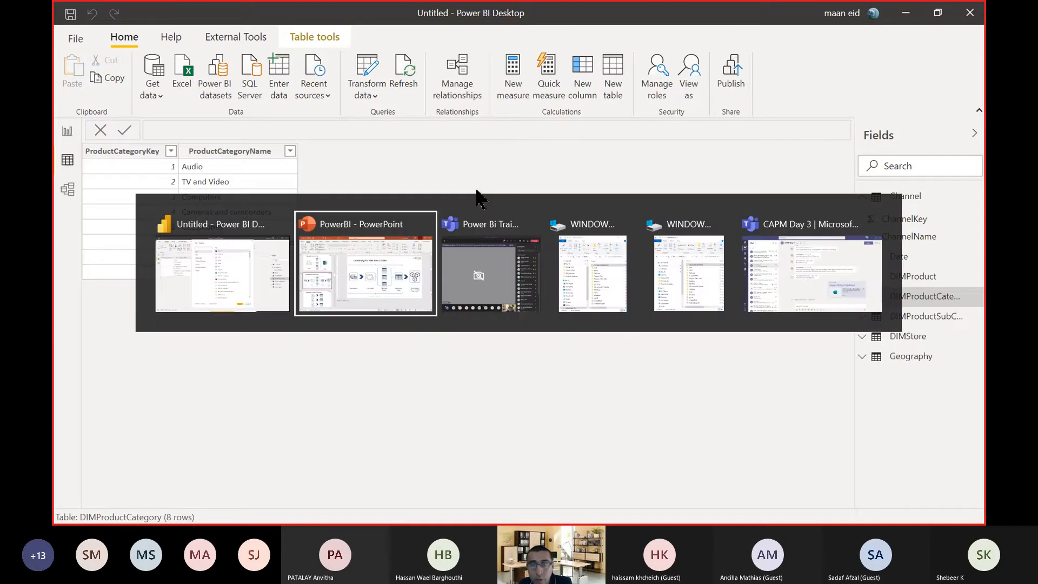
pyautogui.click(259, 250)
pyautogui.click(533, 193)
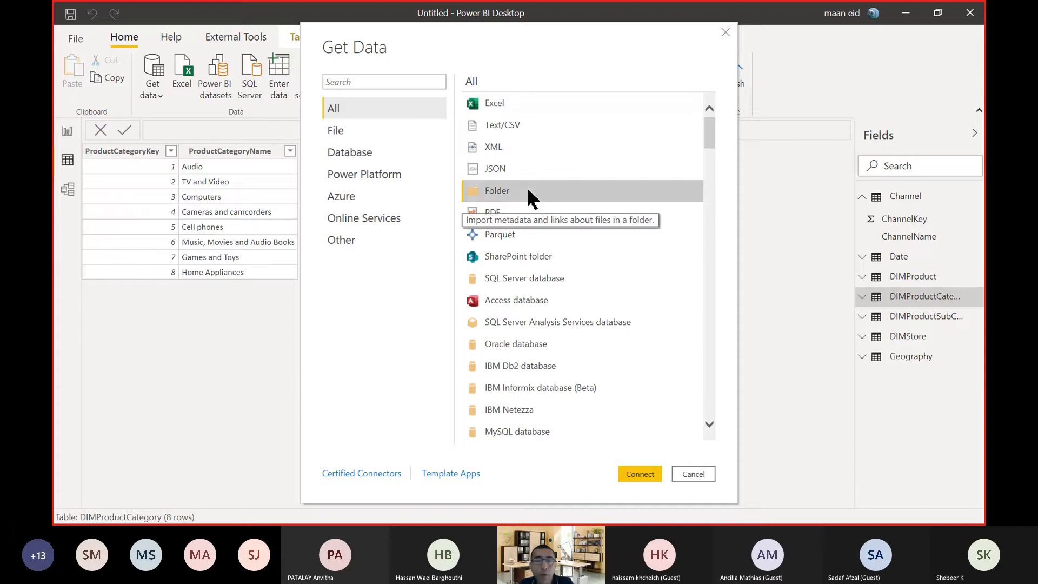
pyautogui.click(650, 478)
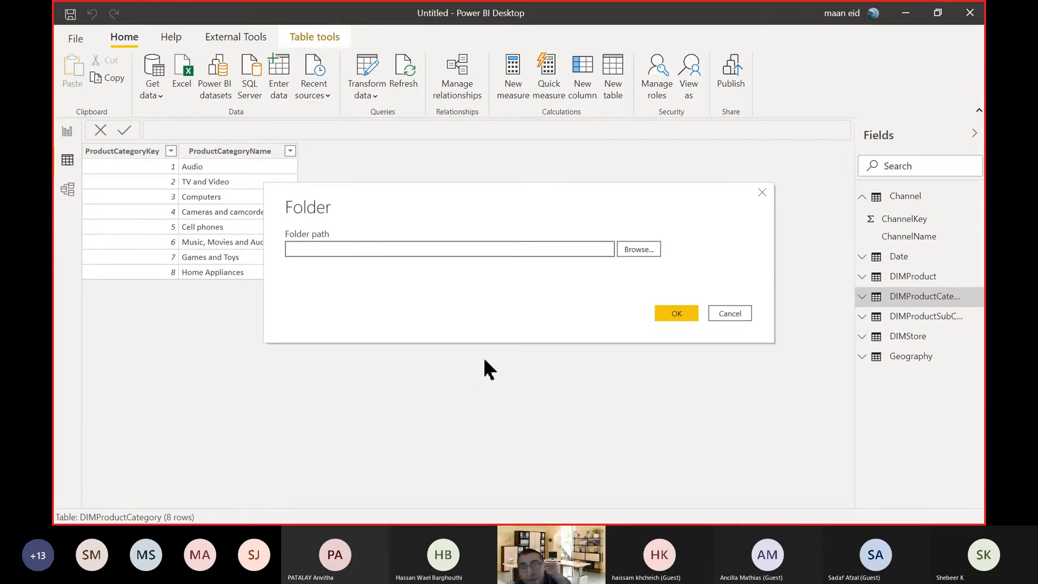
# Choose the Data tables folder inside Documents\Power BI Activities as the folder path.
pyautogui.click(646, 250)
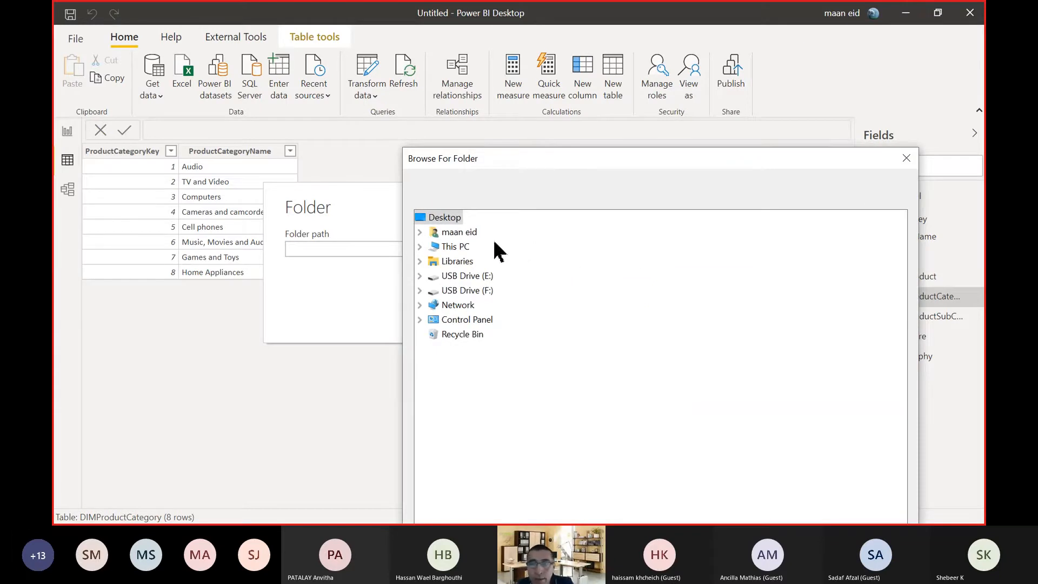
pyautogui.doubleClick(437, 250)
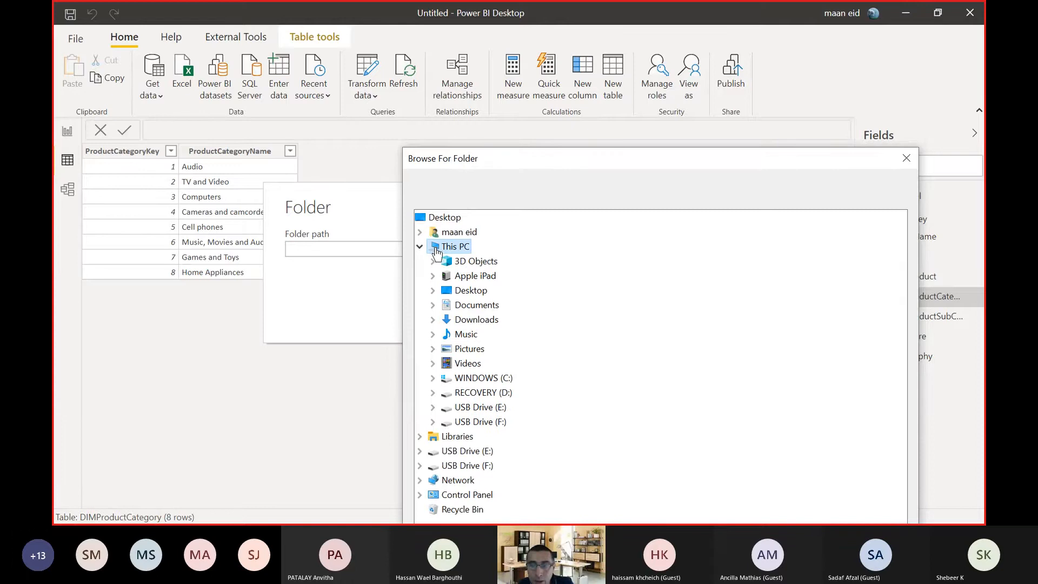
pyautogui.click(465, 294)
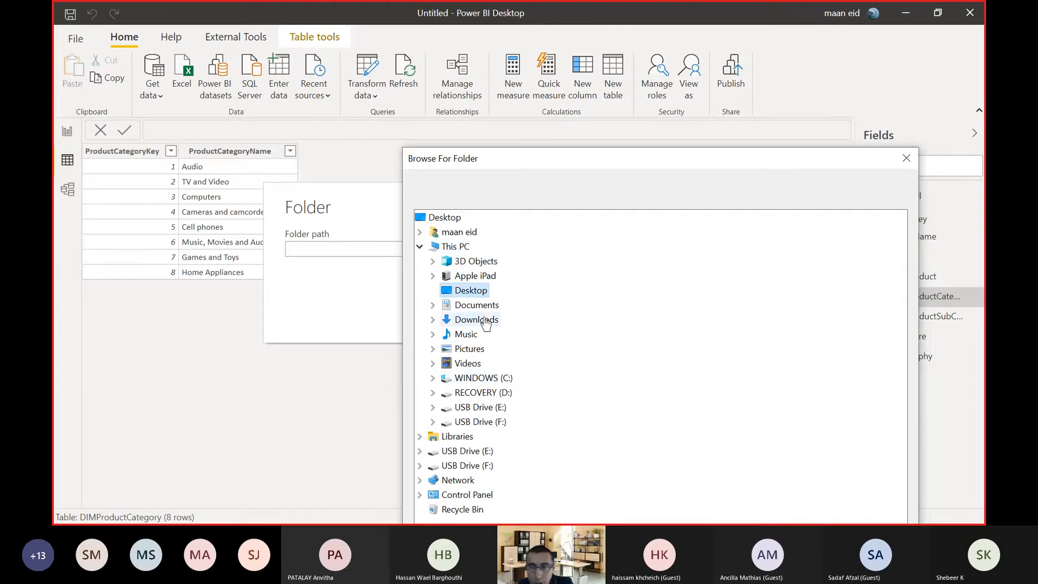
pyautogui.doubleClick(481, 307)
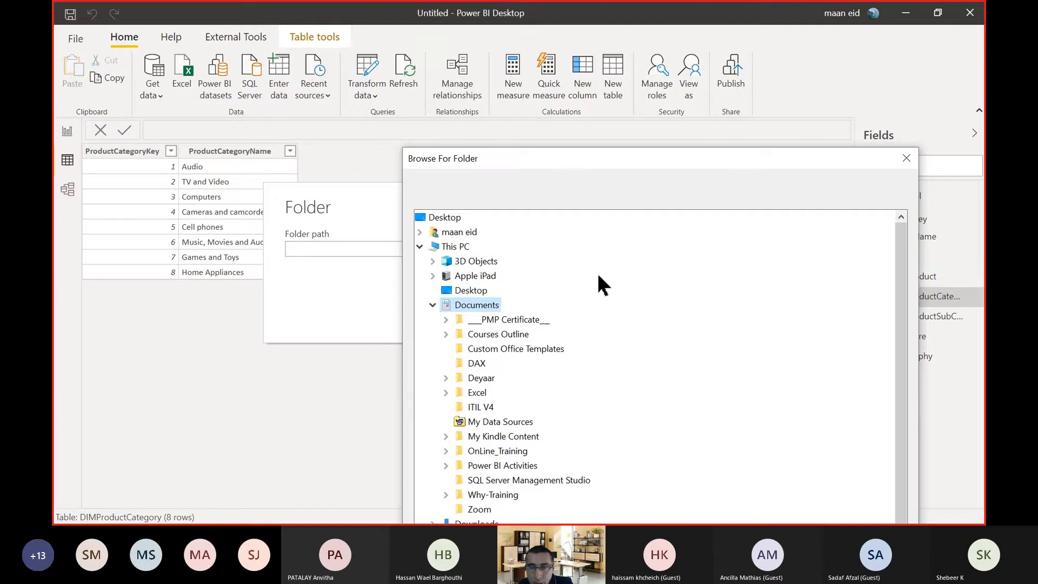
pyautogui.scroll(-1, 597, 285)
pyautogui.doubleClick(489, 422)
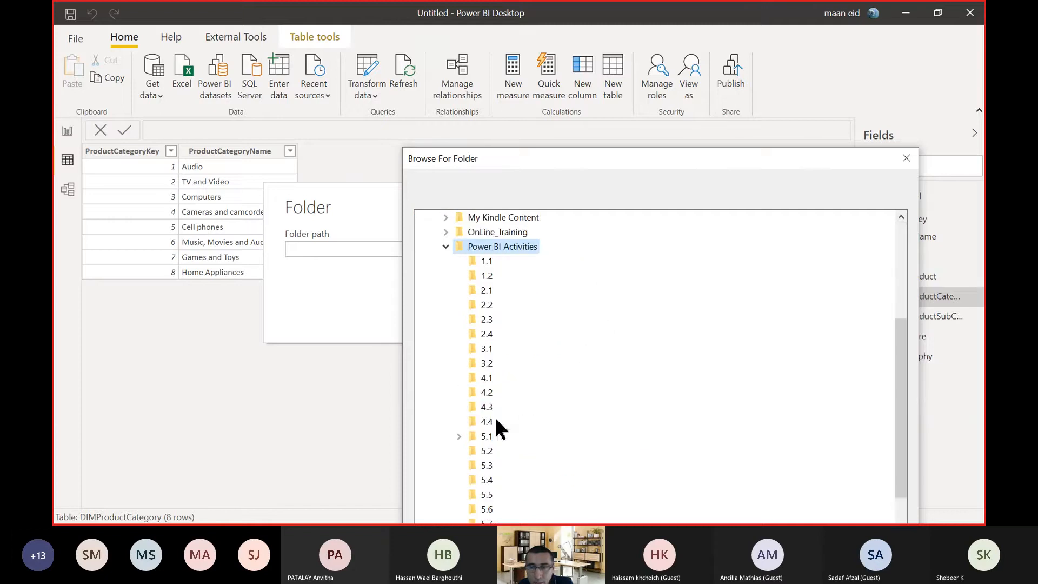
pyautogui.scroll(-4, 533, 364)
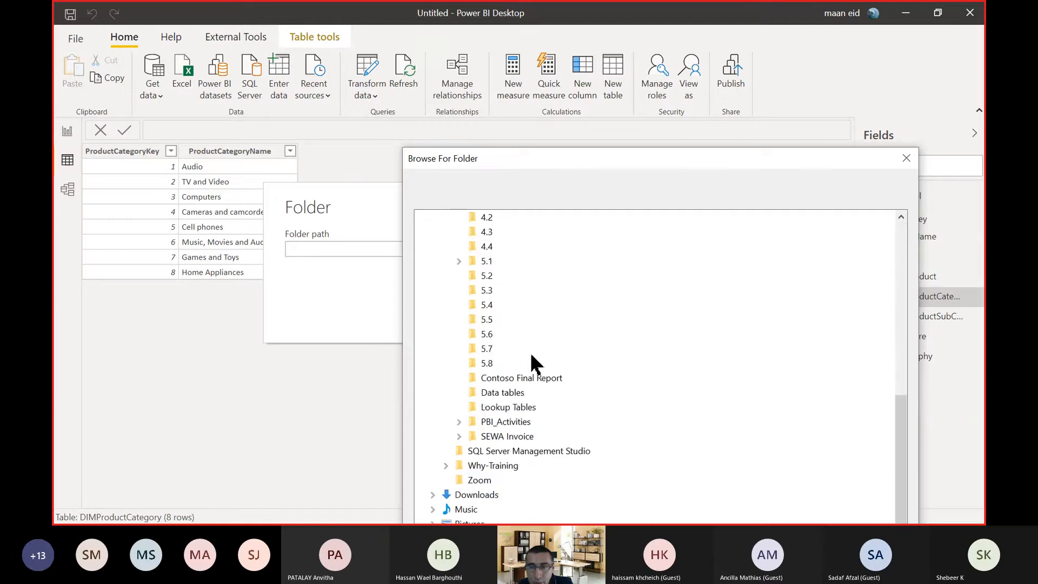
pyautogui.click(489, 398)
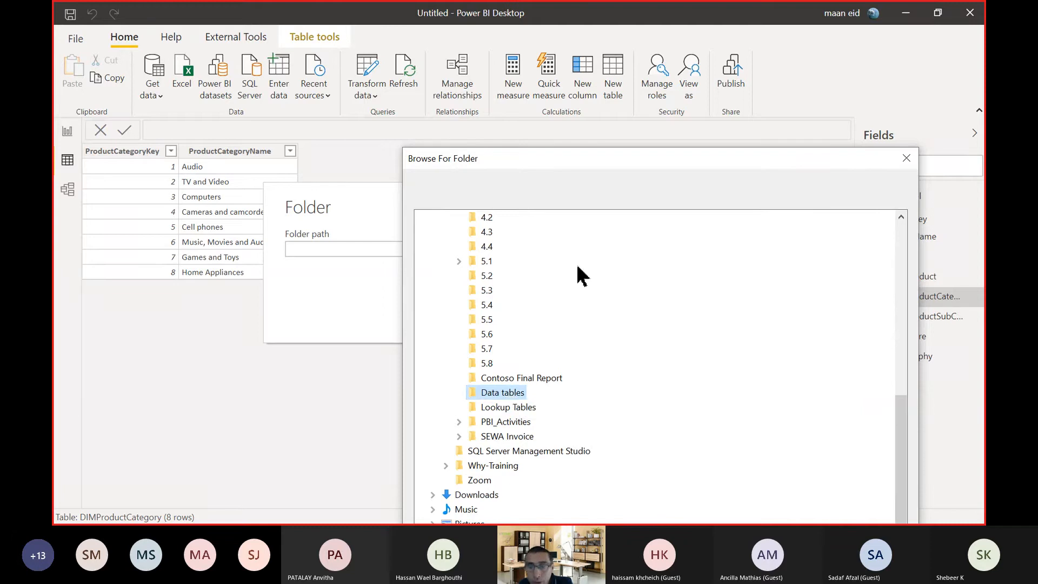
pyautogui.moveTo(565, 157); pyautogui.dragTo(389, 24)
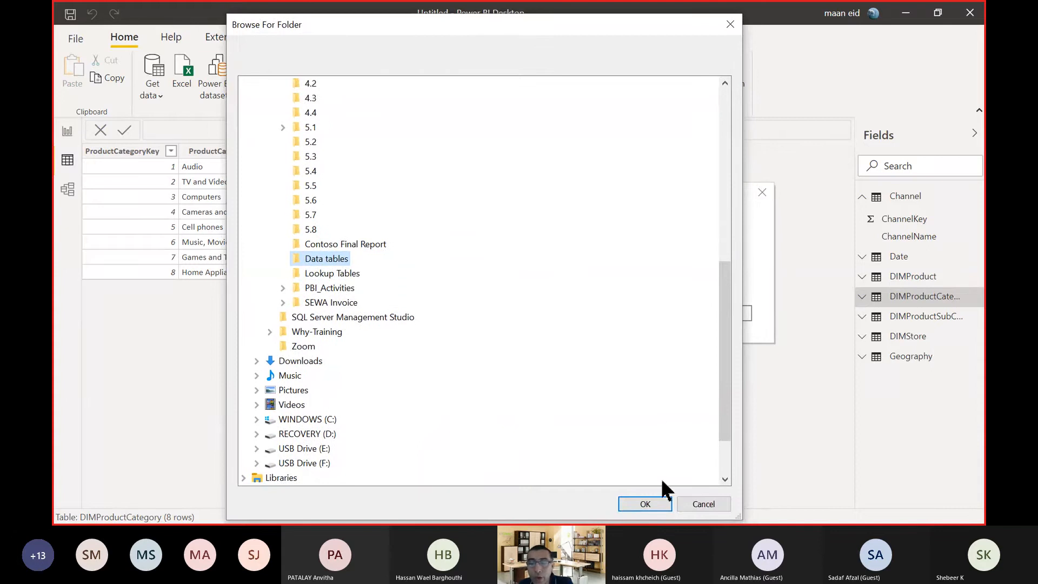
pyautogui.click(647, 504)
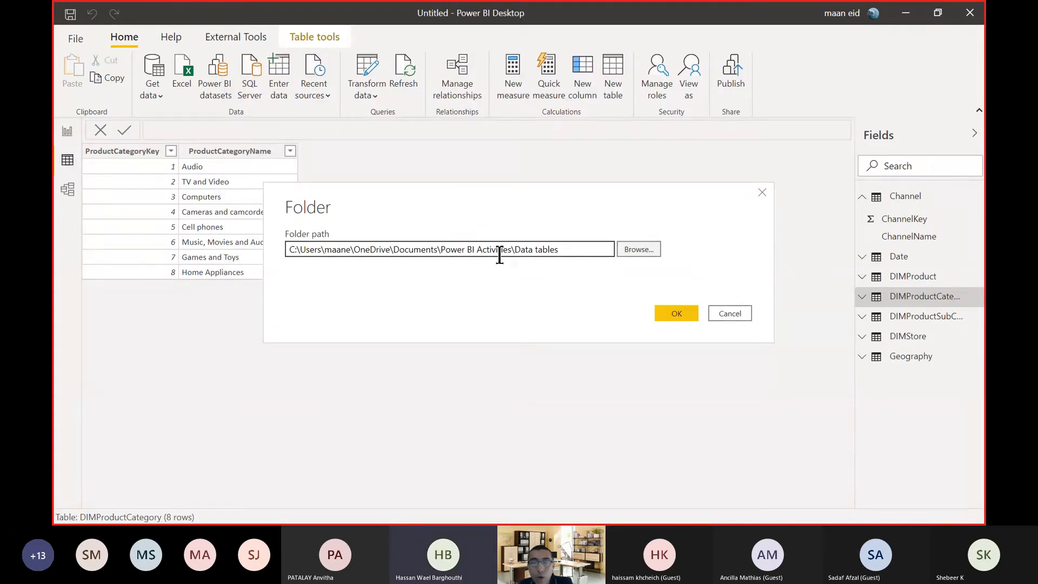
# Reopen the folder browser, dismiss it, and cancel the folder connection.
pyautogui.click(647, 250)
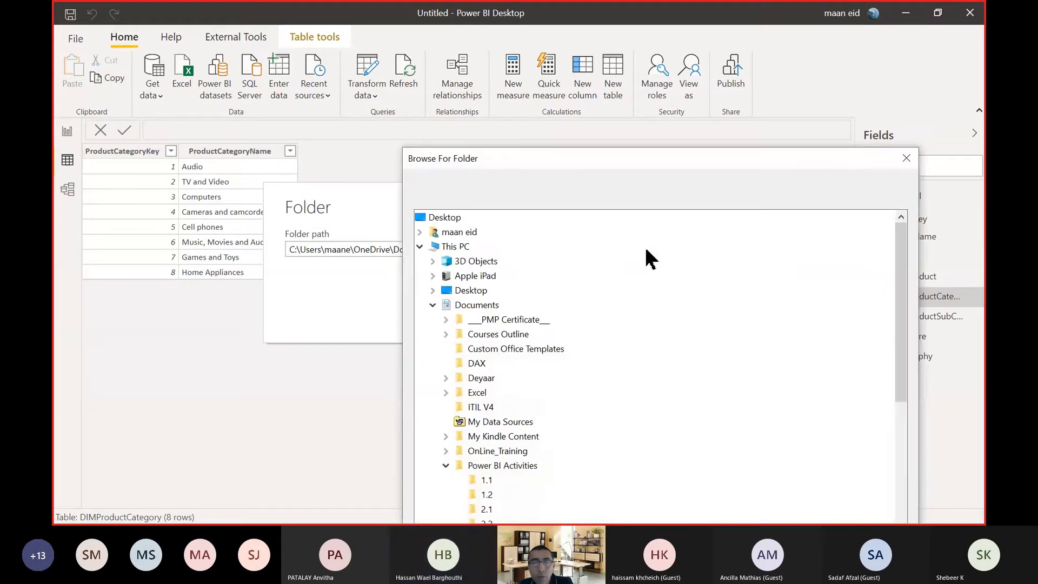
pyautogui.click(906, 158)
pyautogui.click(728, 315)
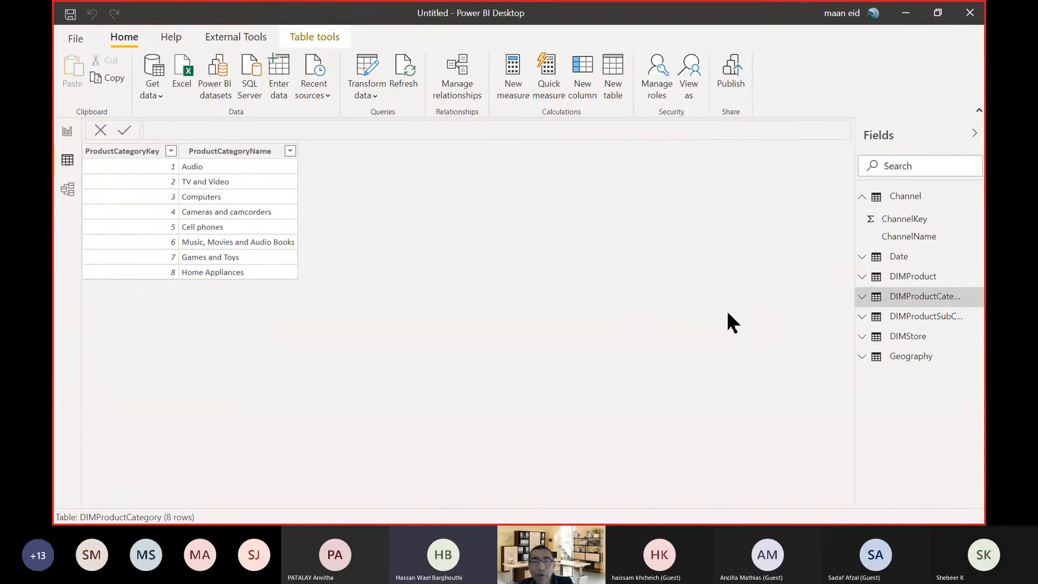
# Open the full list of data sources and connect with the Folder connector.
pyautogui.click(157, 94)
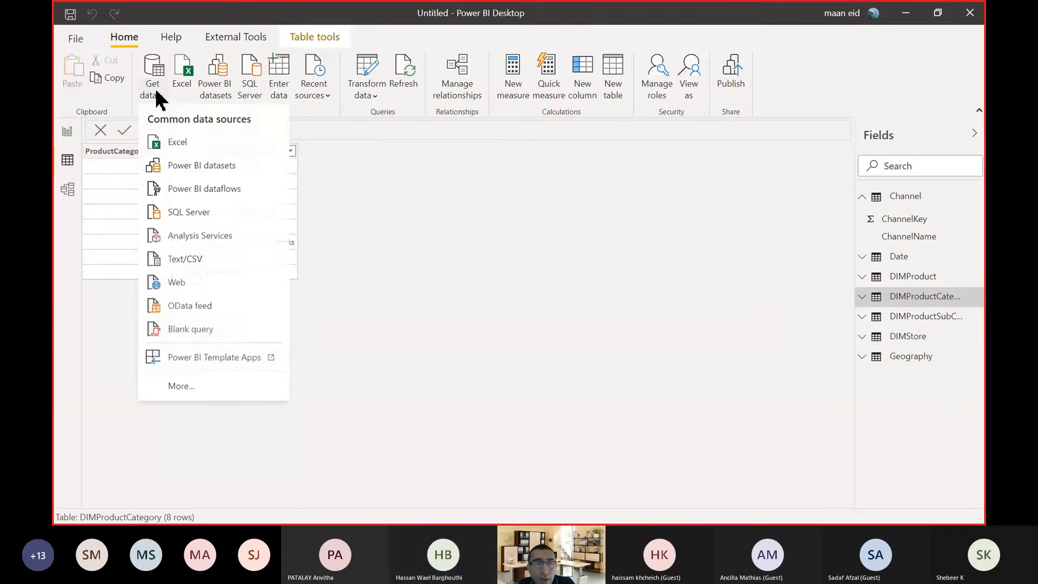
pyautogui.click(213, 386)
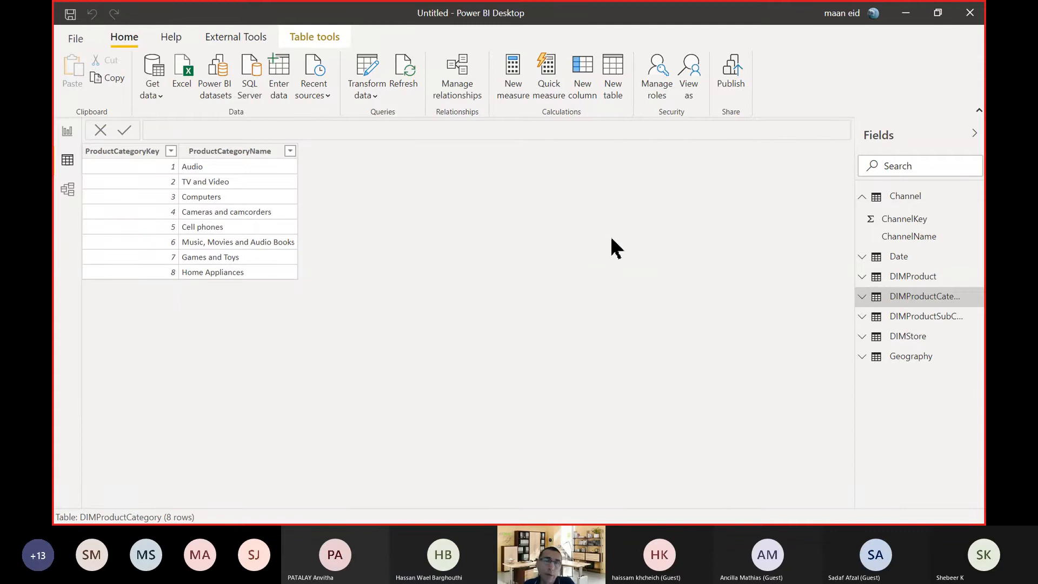
pyautogui.hotkey('alt', 'Tab')
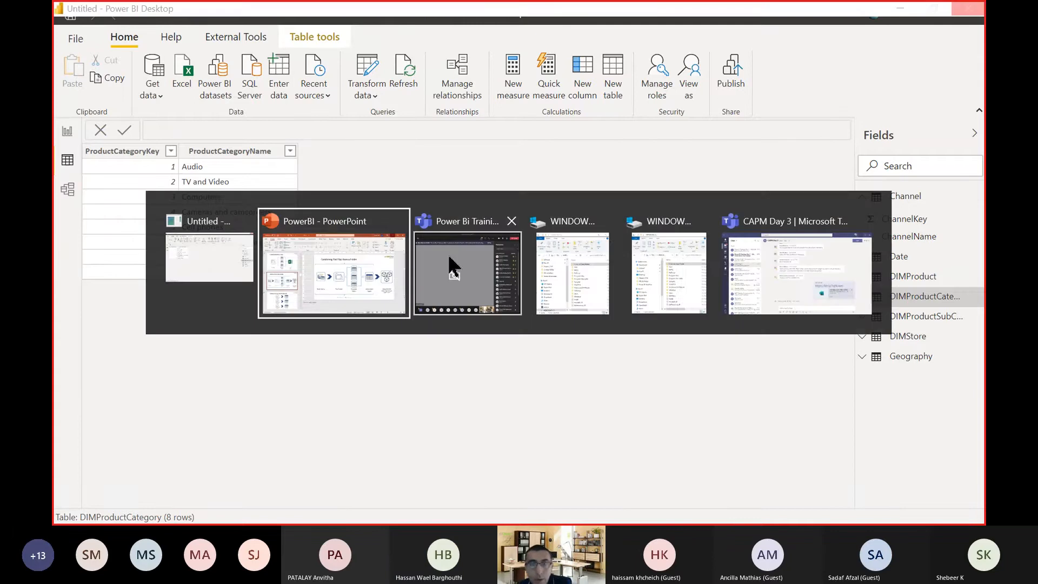
pyautogui.click(193, 263)
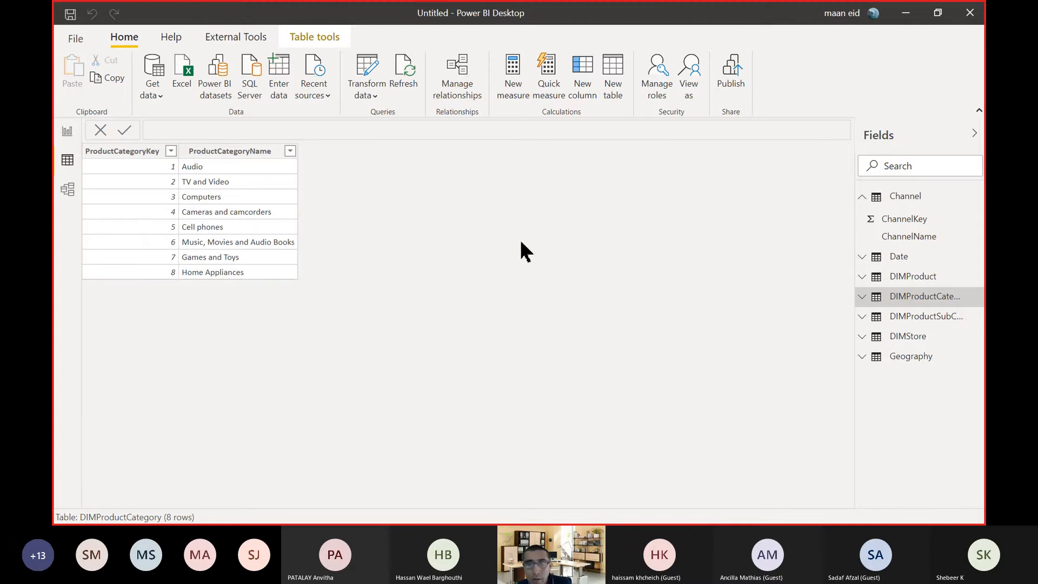
pyautogui.hotkey('alt', 'Tab')
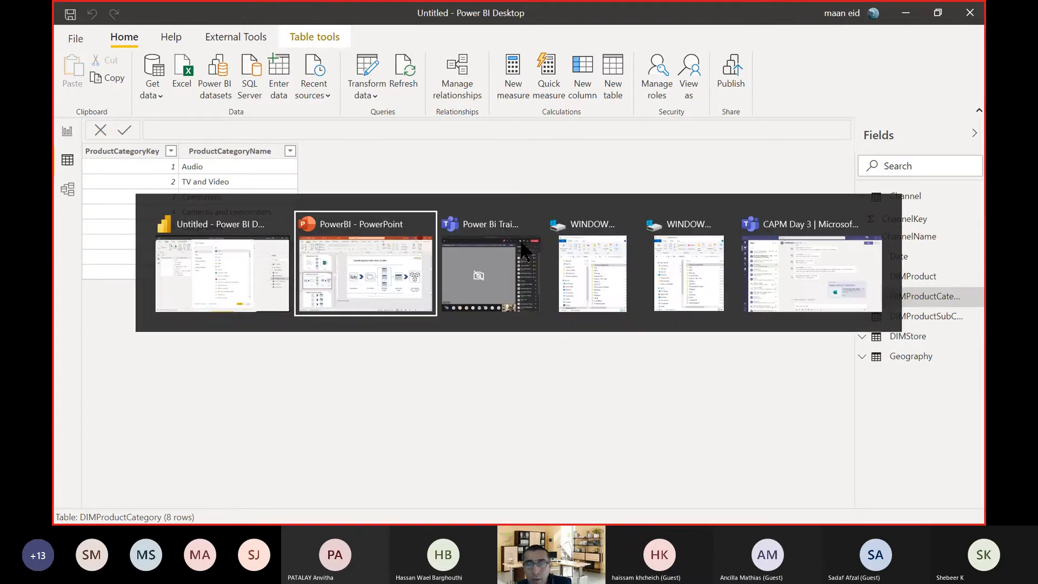
pyautogui.click(263, 272)
pyautogui.click(492, 191)
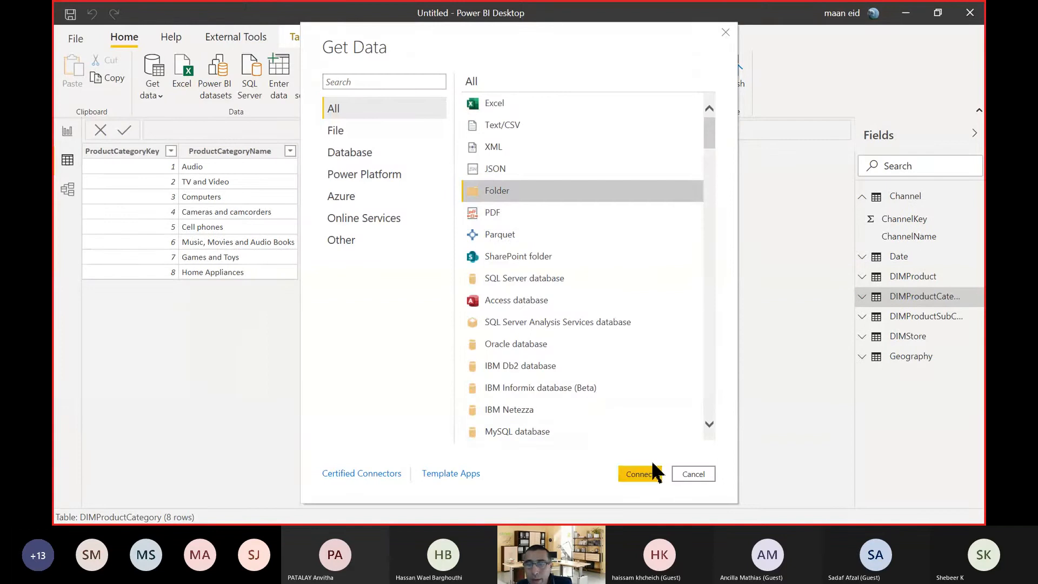
pyautogui.click(650, 474)
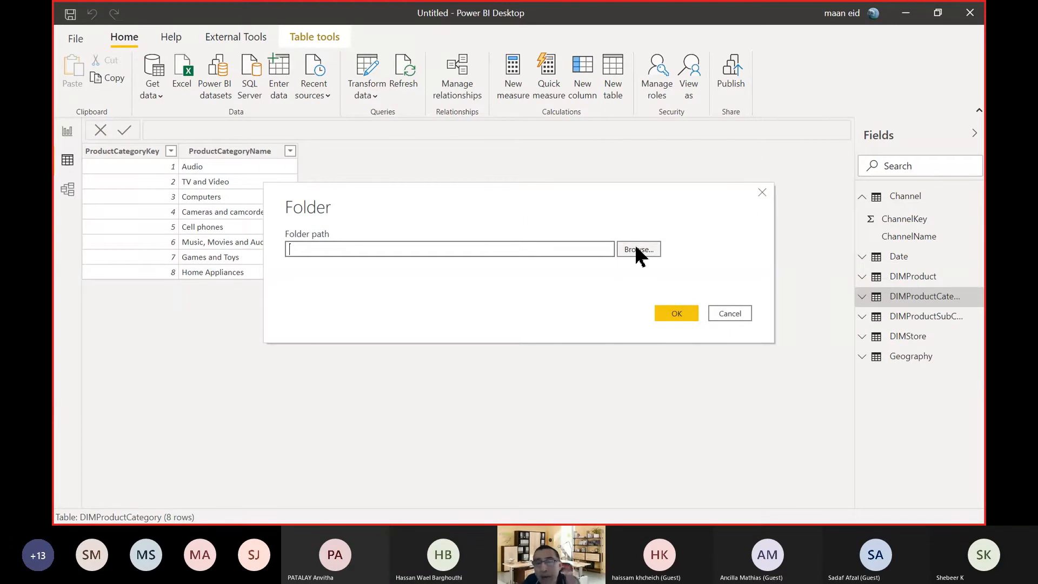
# Connect to the Data tables folder inside Documents\Power BI Activities.
pyautogui.click(636, 249)
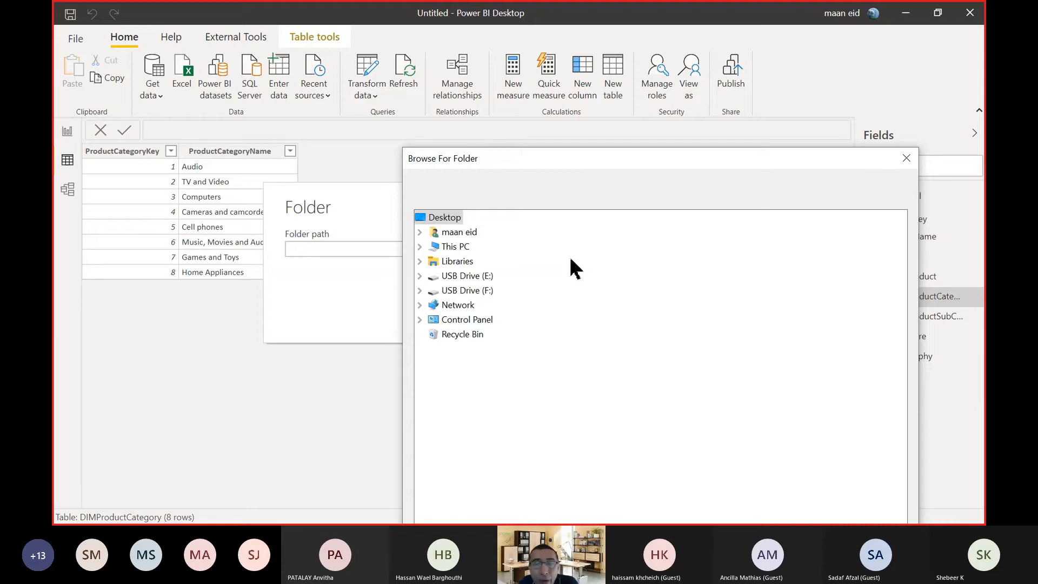
pyautogui.click(419, 247)
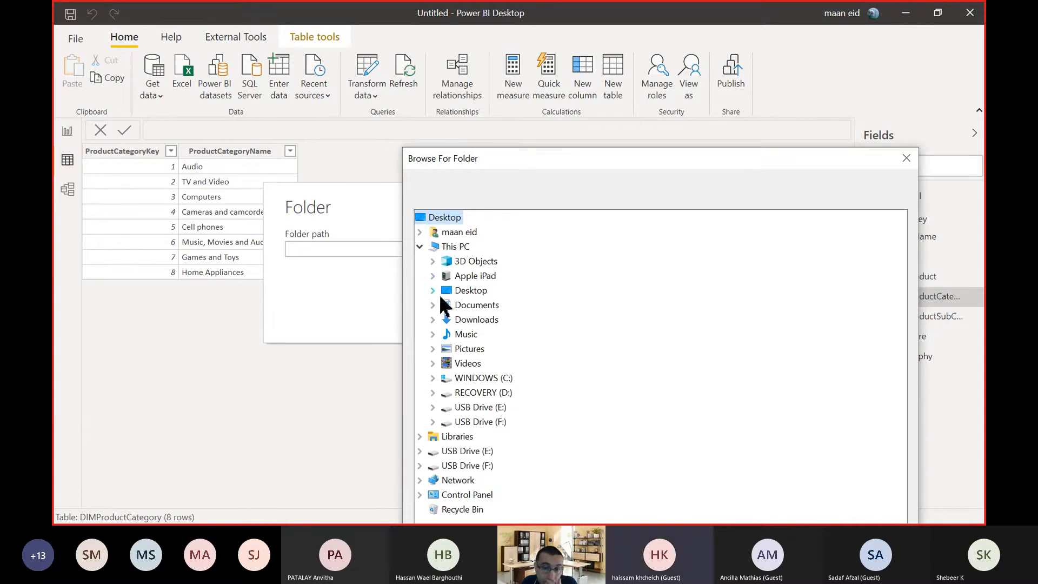
pyautogui.doubleClick(442, 303)
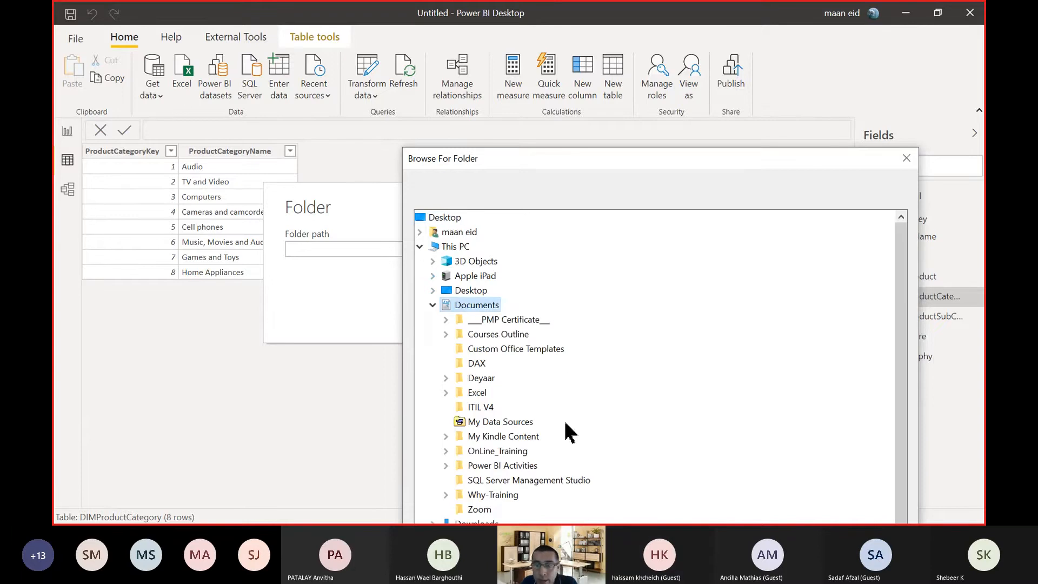
pyautogui.doubleClick(519, 465)
pyautogui.scroll(-7, 565, 435)
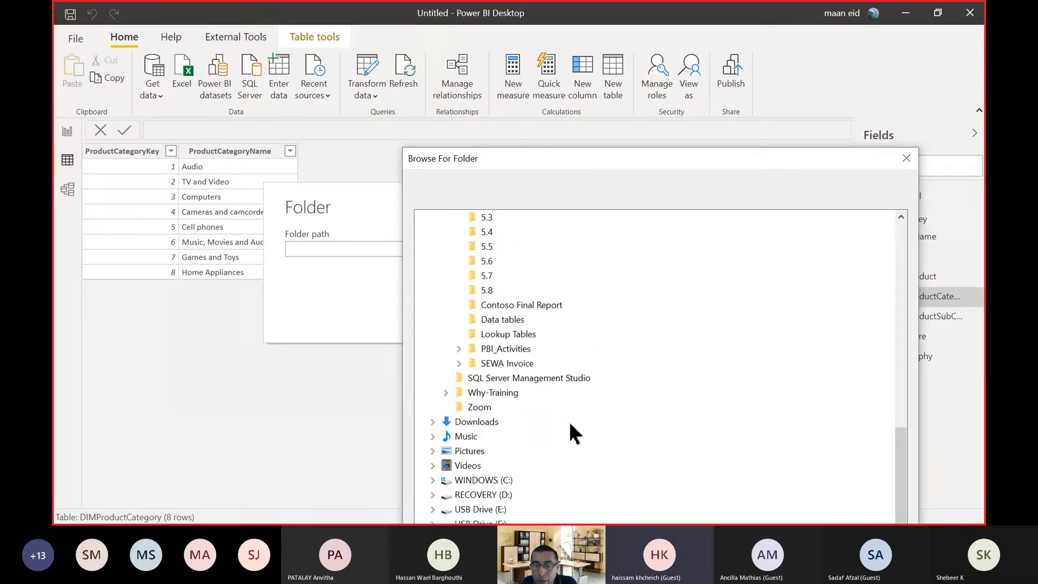
pyautogui.click(524, 319)
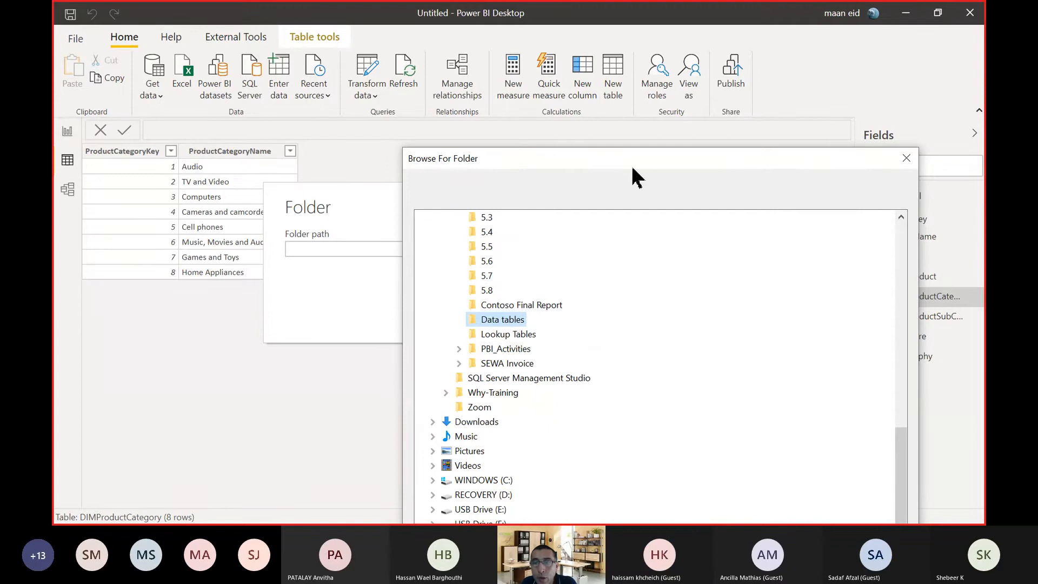
pyautogui.moveTo(632, 162); pyautogui.dragTo(459, 42)
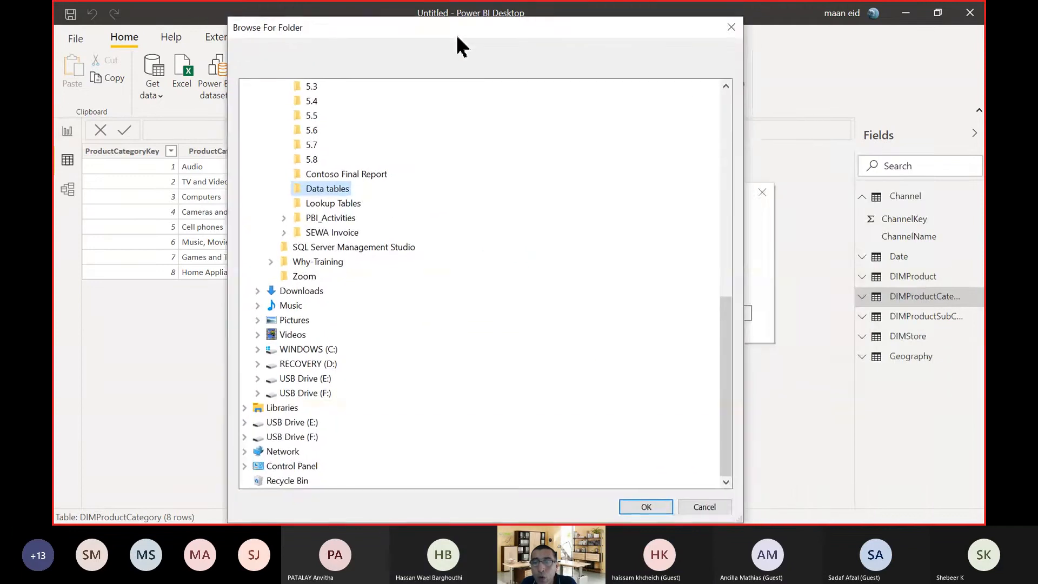
pyautogui.click(645, 507)
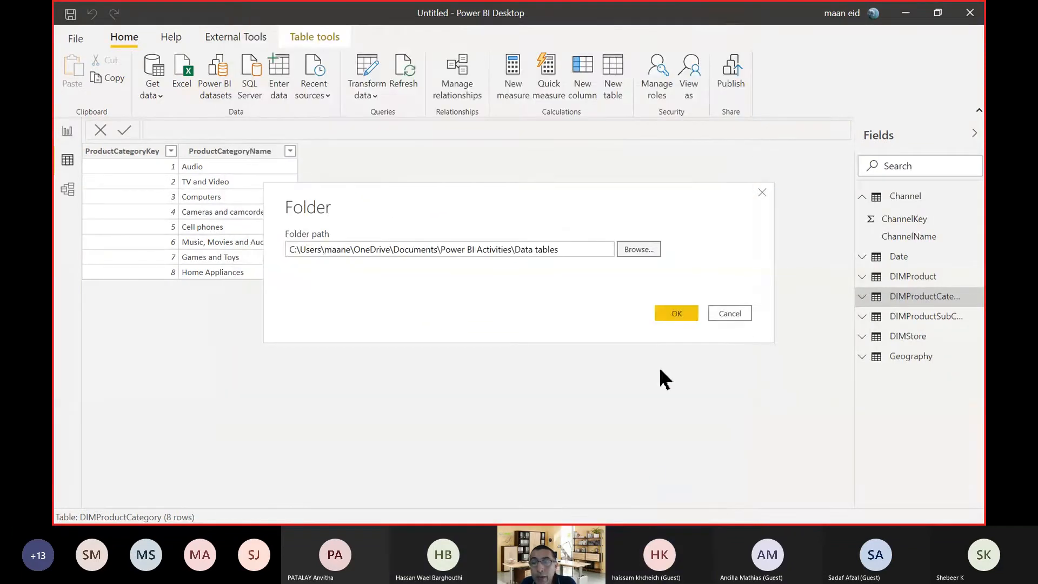
pyautogui.click(670, 313)
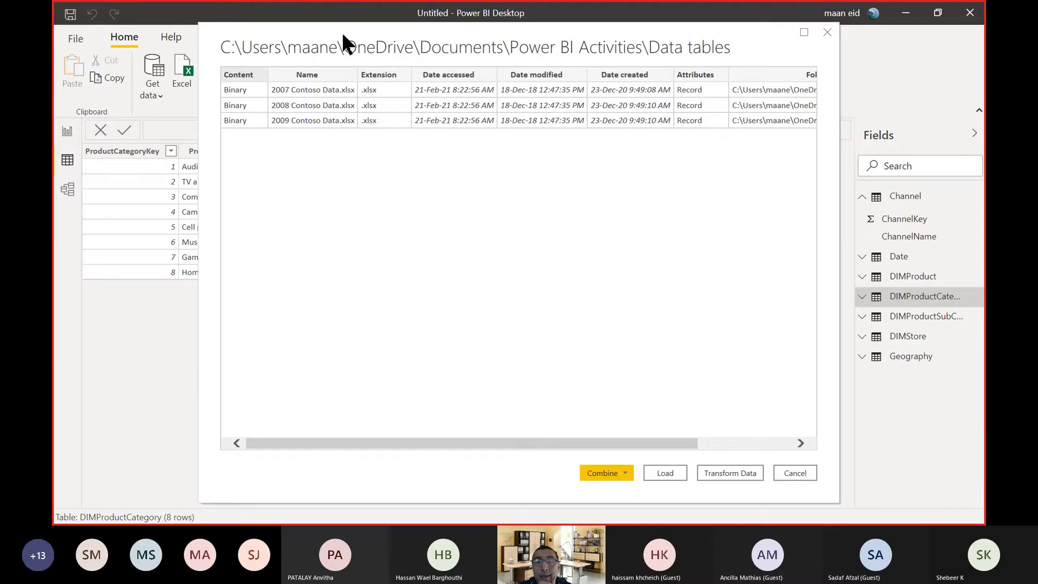
# Combine and transform the 2007, 2008 and 2009 Contoso Data workbooks listed in the folder preview.
pyautogui.moveTo(346, 43); pyautogui.dragTo(312, 64)
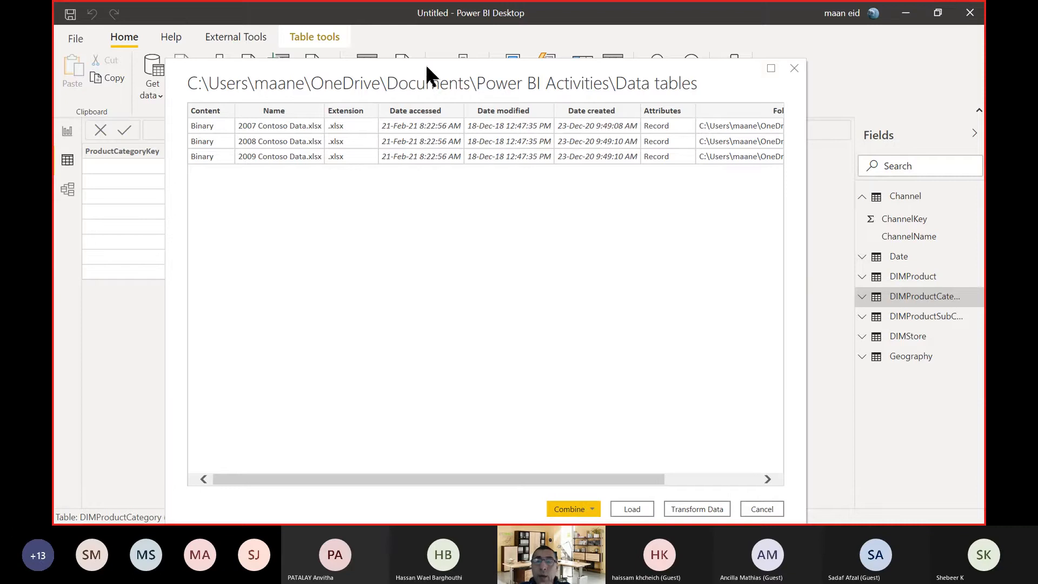
pyautogui.moveTo(429, 76); pyautogui.dragTo(407, 51)
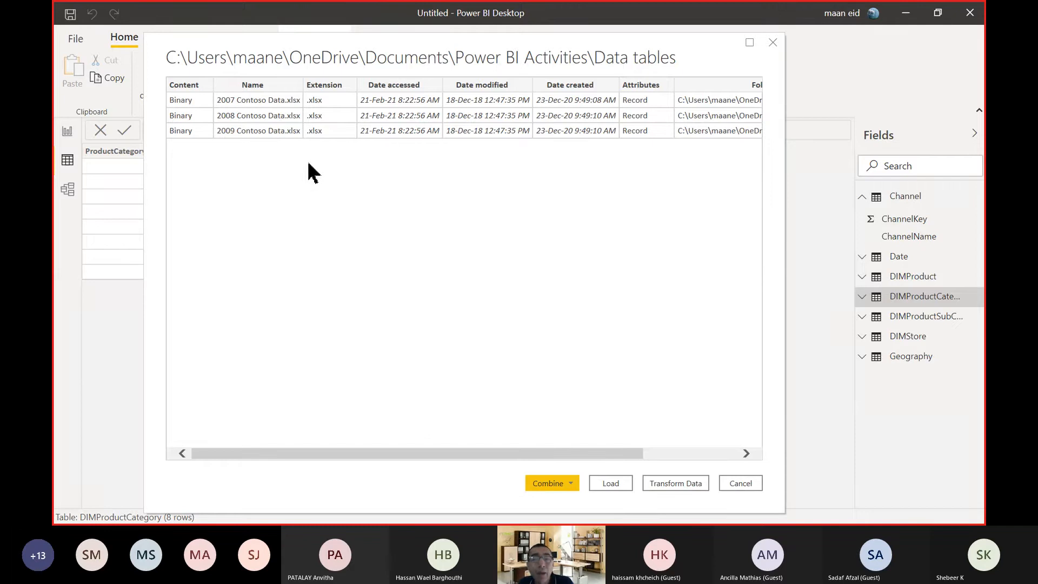
pyautogui.click(560, 486)
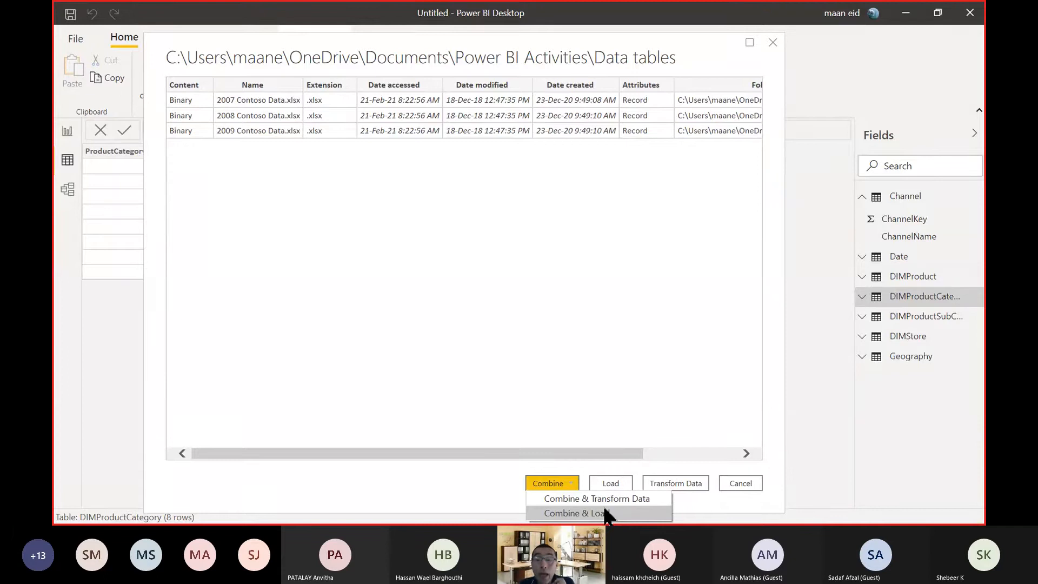
pyautogui.click(495, 361)
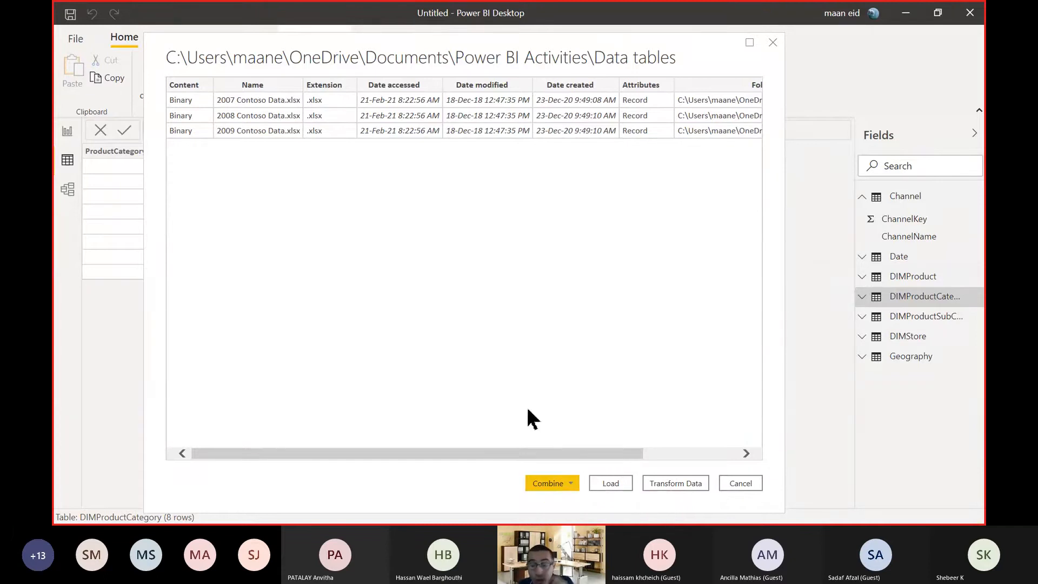
pyautogui.click(546, 487)
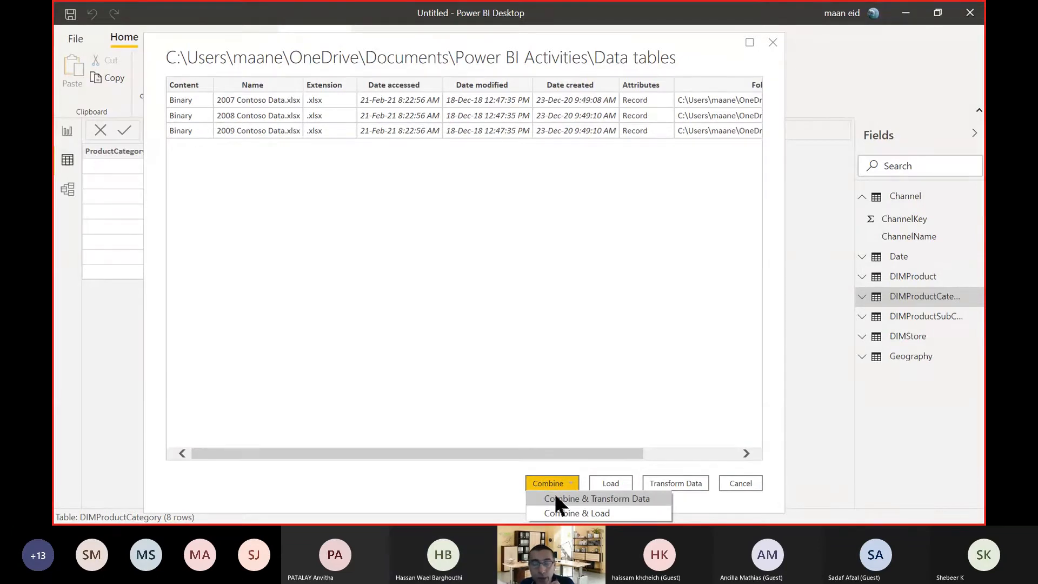
pyautogui.click(553, 497)
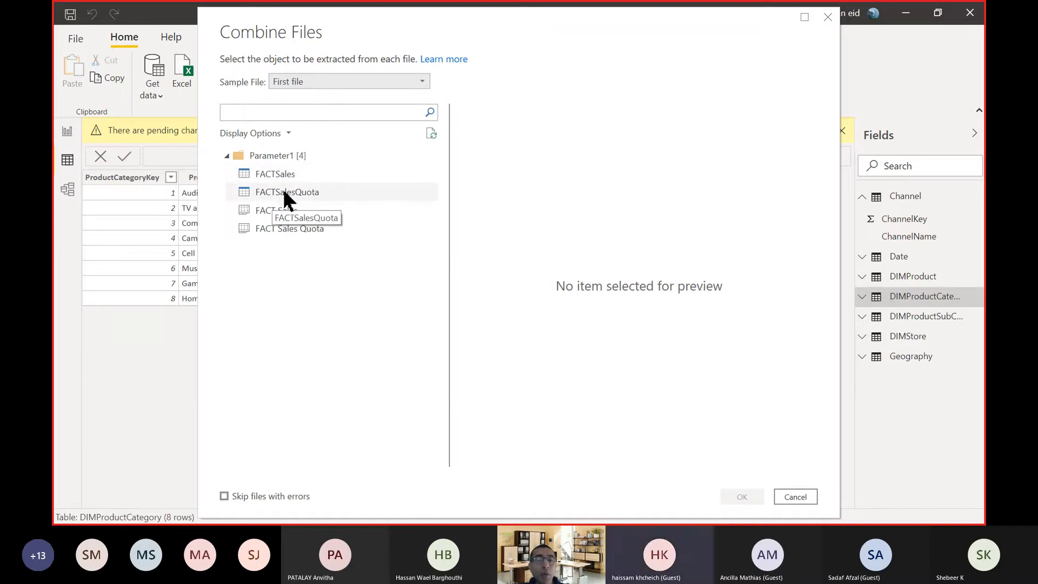
# Select the FACTSales table as the object to extract from each workbook, keeping First file as the sample, and confirm.
pyautogui.click(273, 171)
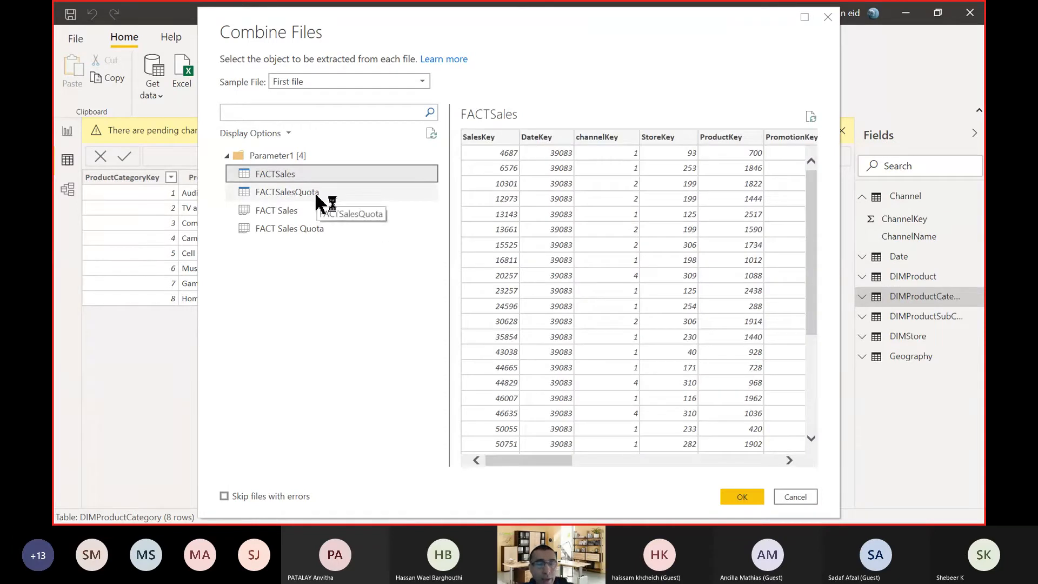
pyautogui.click(311, 193)
pyautogui.click(303, 176)
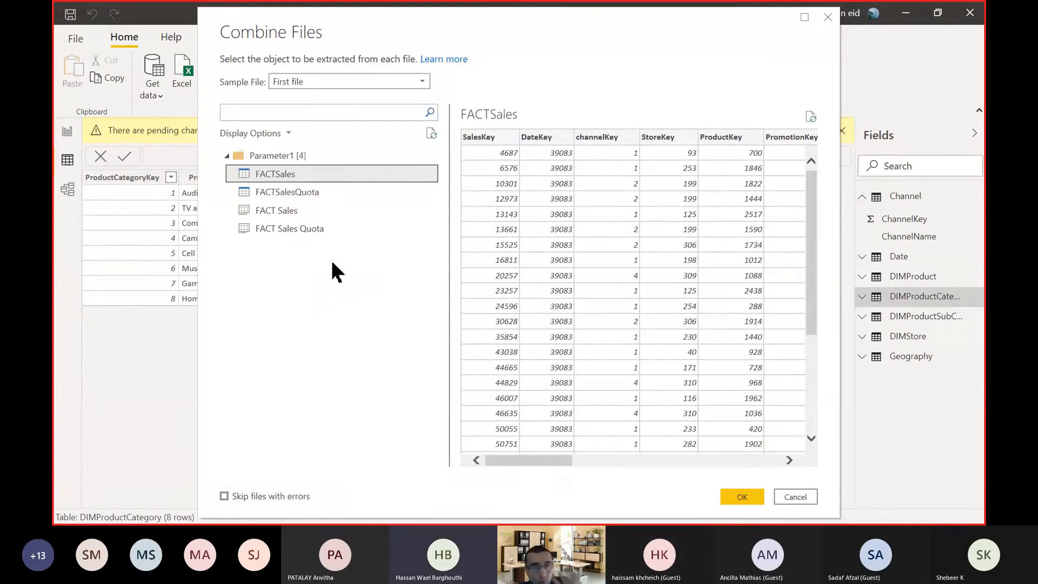
pyautogui.click(344, 81)
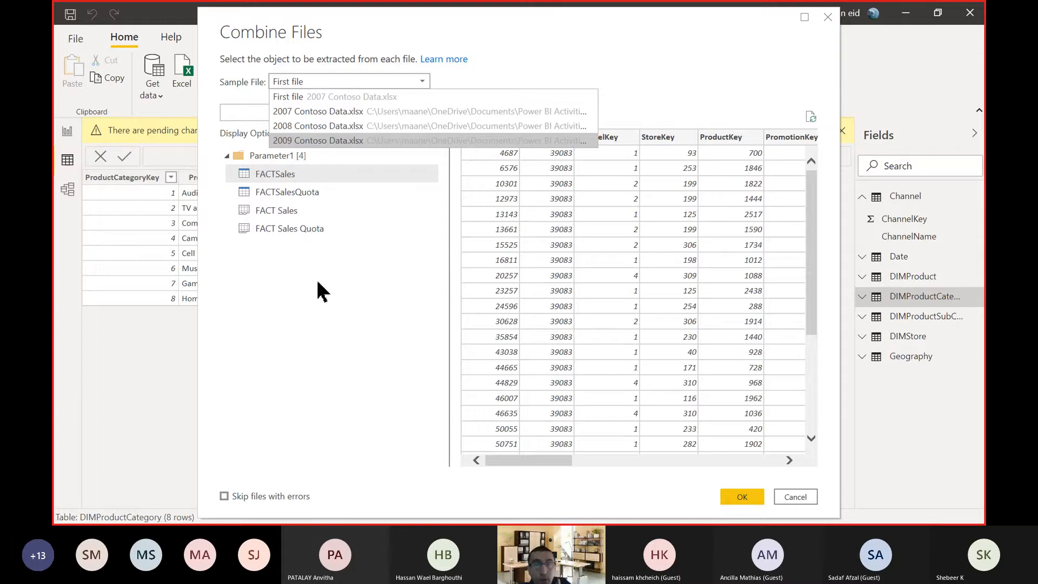
pyautogui.click(636, 58)
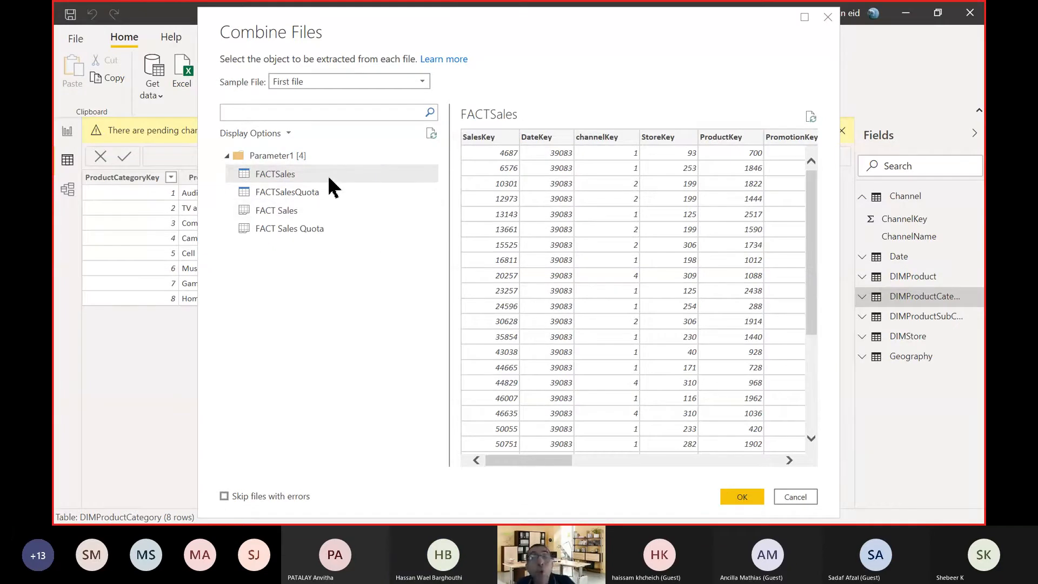
pyautogui.click(328, 81)
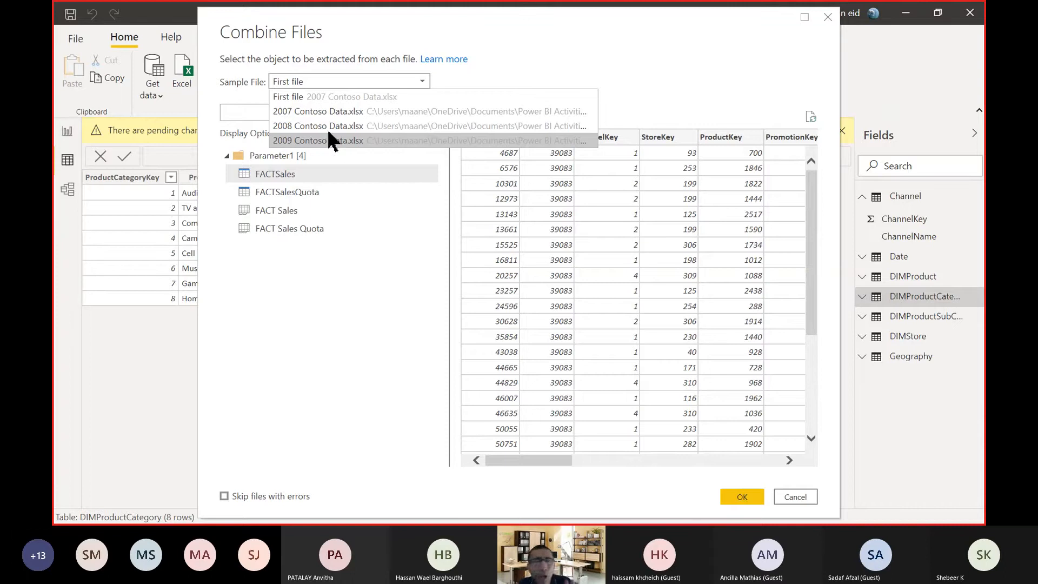
pyautogui.click(519, 68)
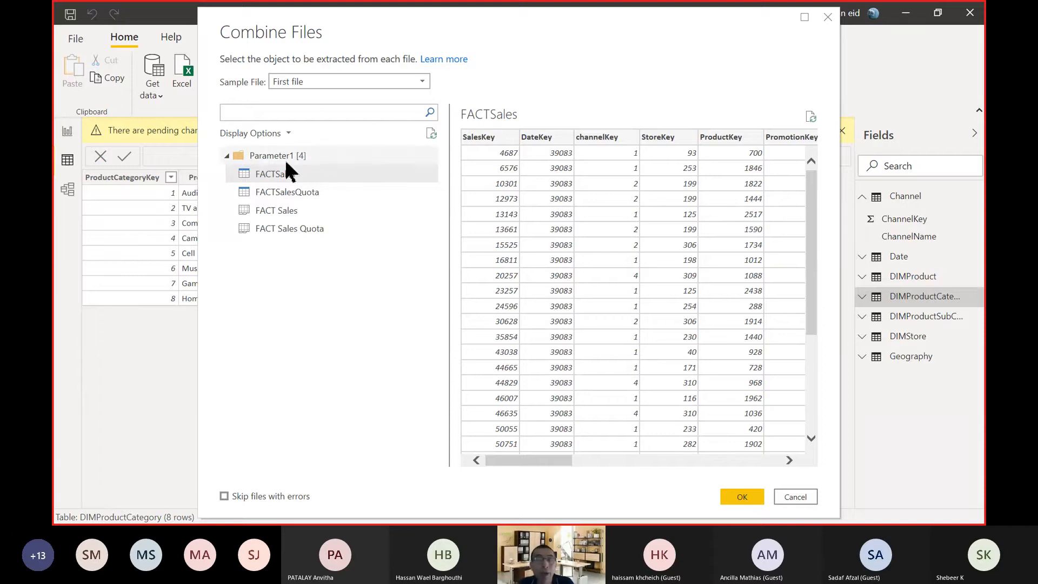
pyautogui.click(742, 497)
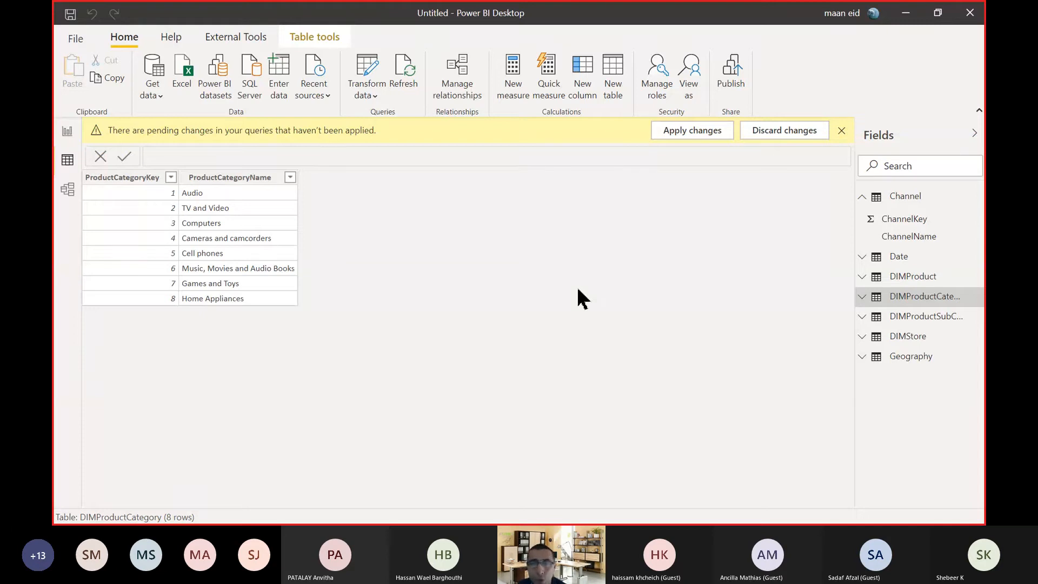
pyautogui.hotkey('alt', 'Tab')
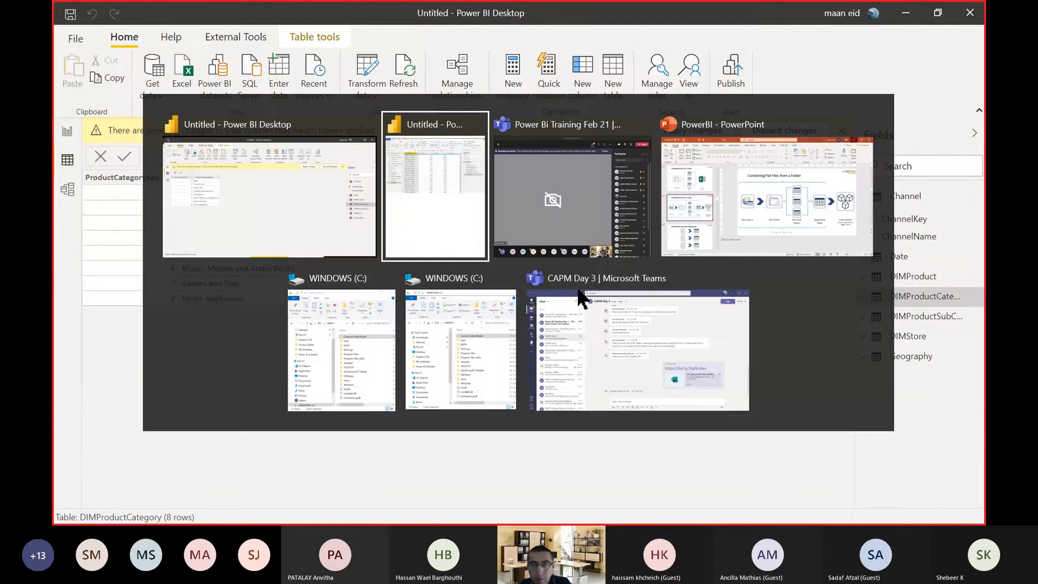
pyautogui.click(324, 204)
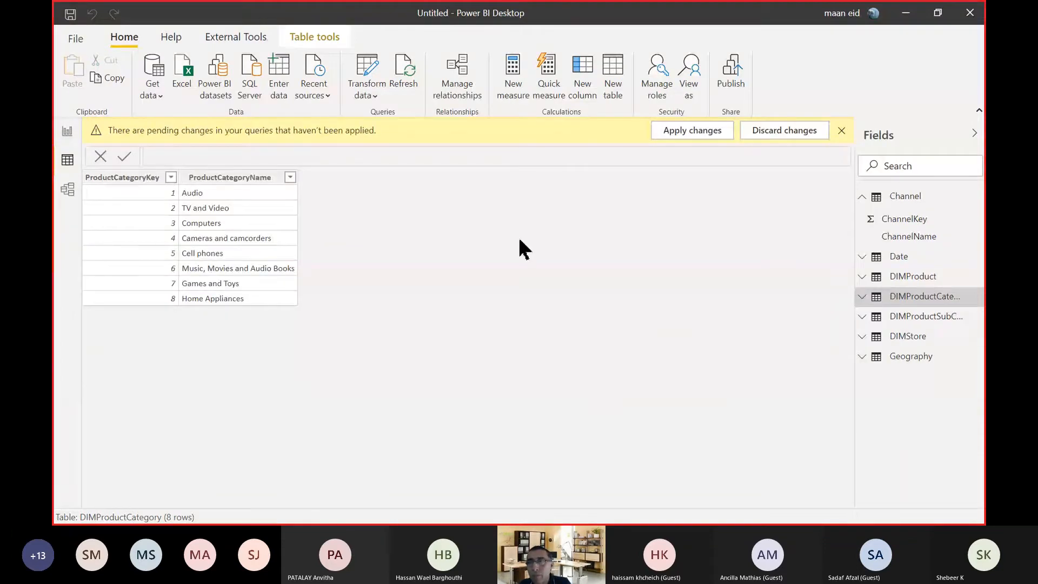
pyautogui.click(938, 15)
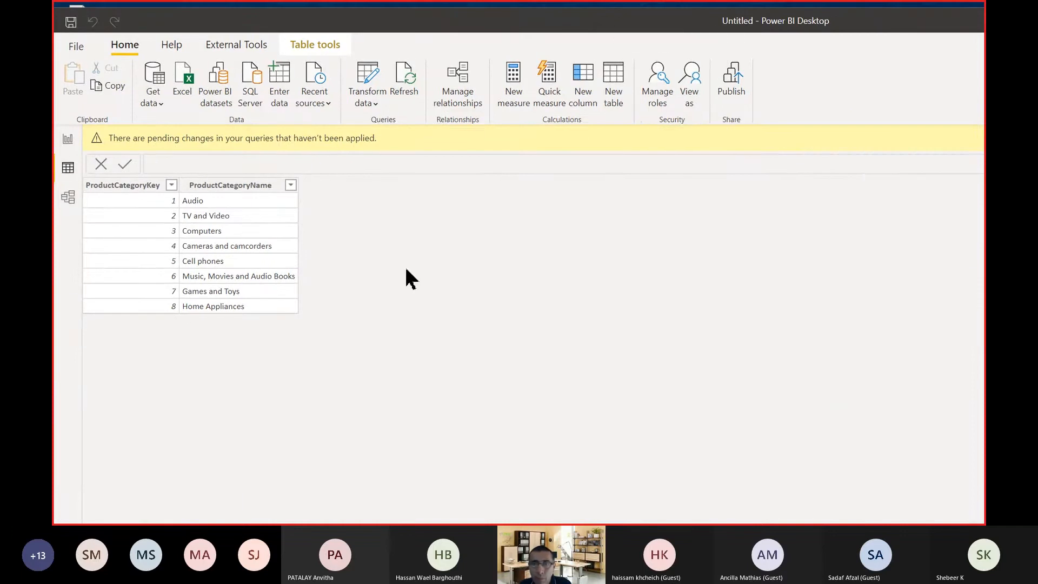
pyautogui.press('super')
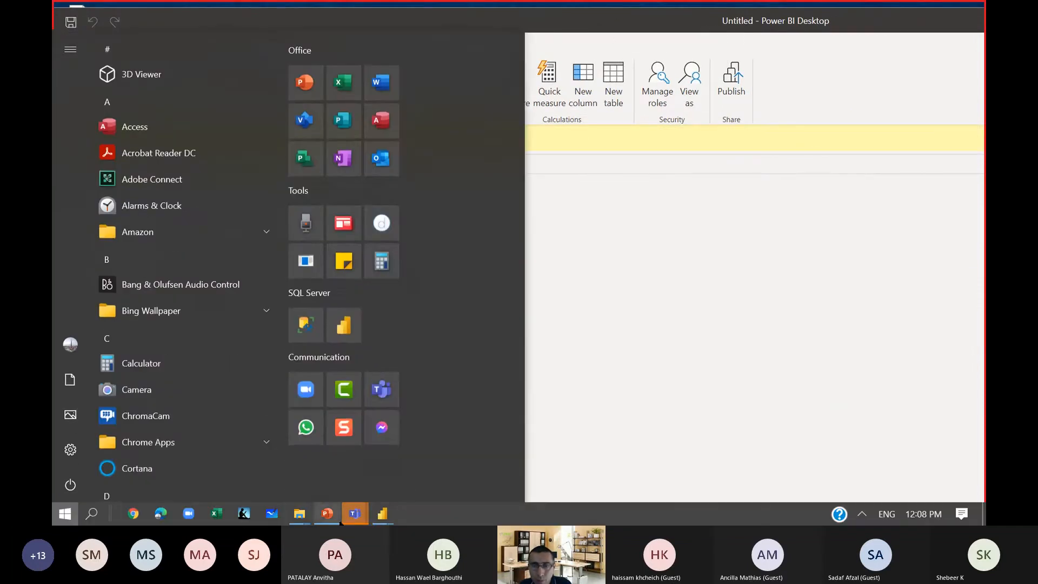
pyautogui.click(721, 348)
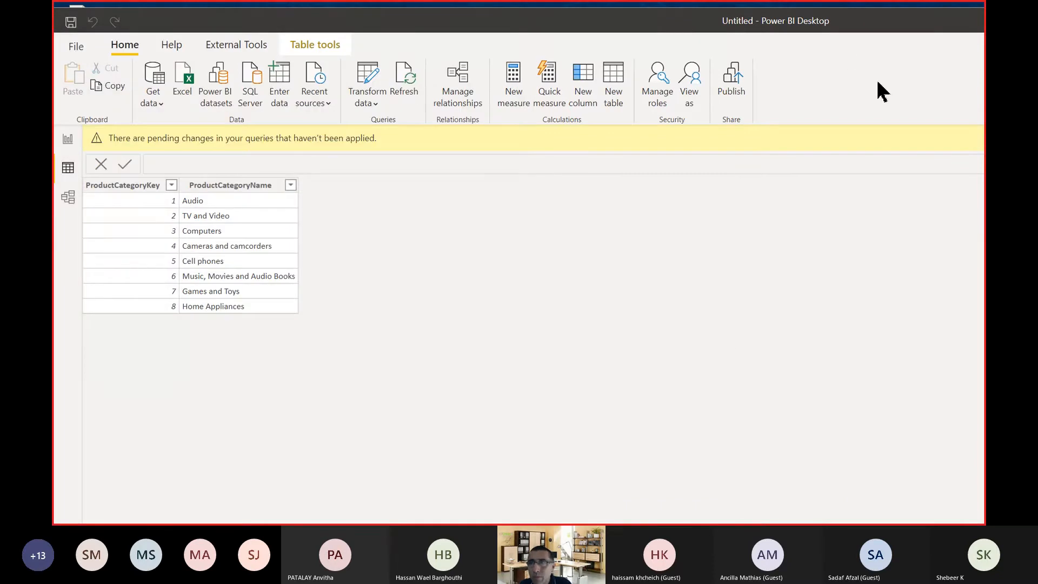
pyautogui.moveTo(848, 31); pyautogui.dragTo(778, 32)
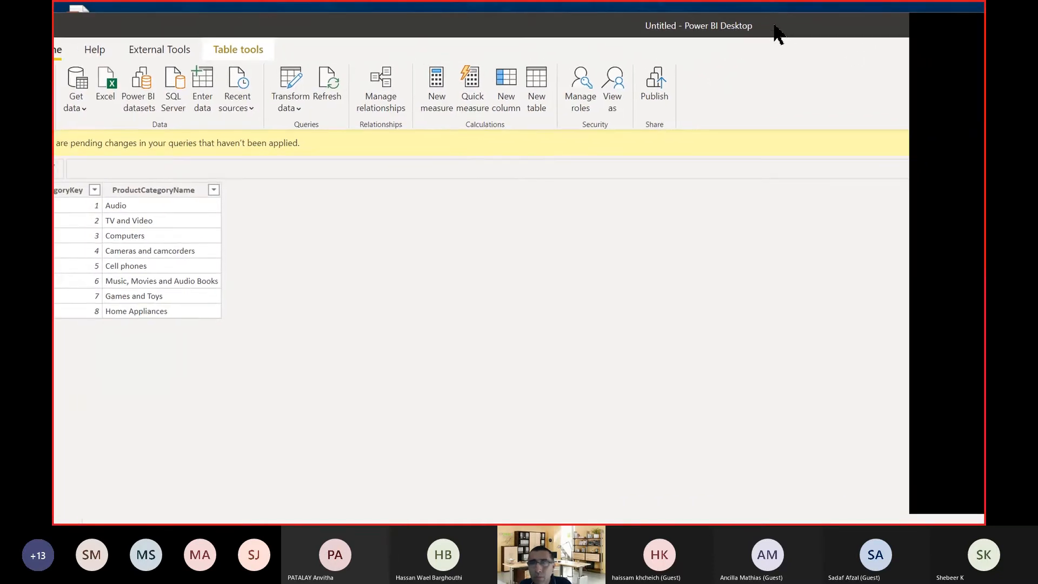
pyautogui.doubleClick(778, 32)
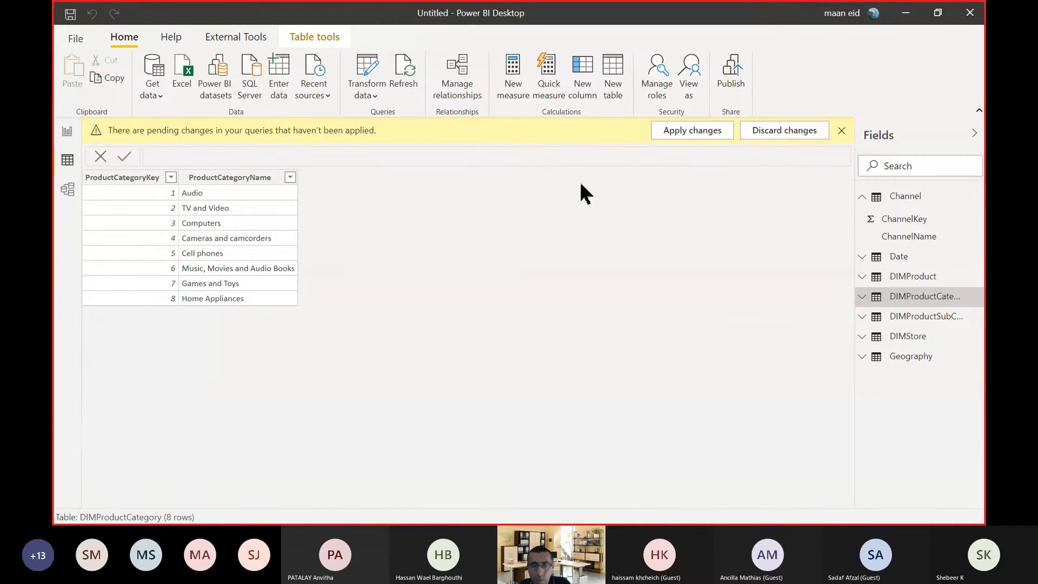
pyautogui.hotkey('alt', 'Tab')
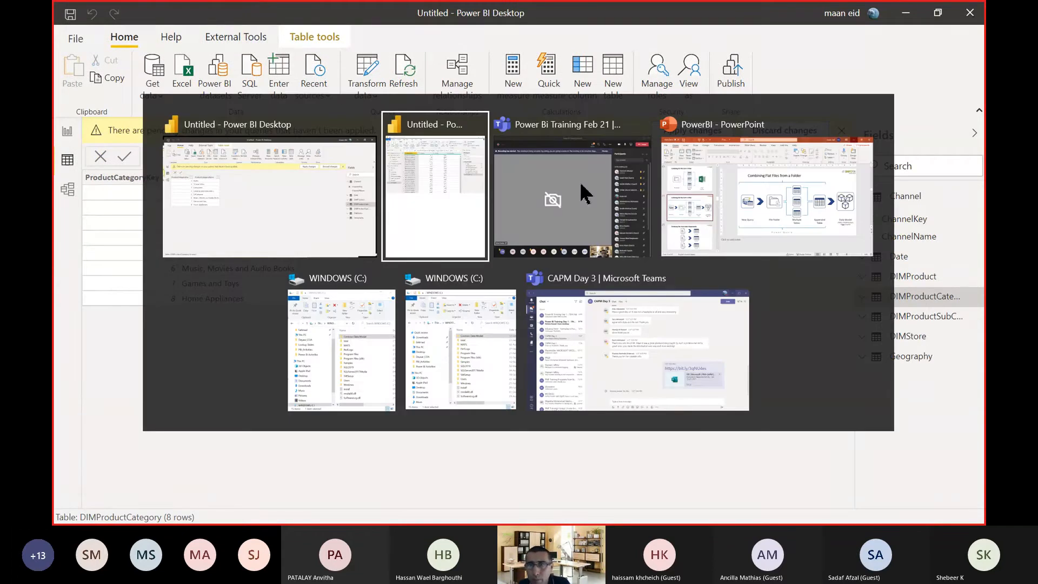
pyautogui.click(276, 190)
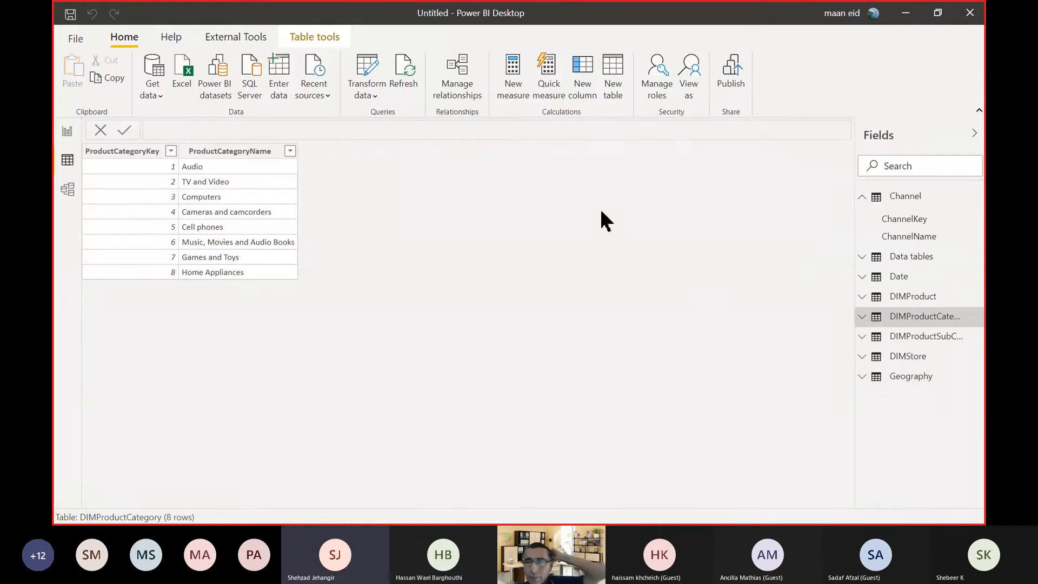
# Switch to the Power Query Editor window, maximize it, and look through the combined Data tables rows.
pyautogui.hotkey('alt', 'Tab')
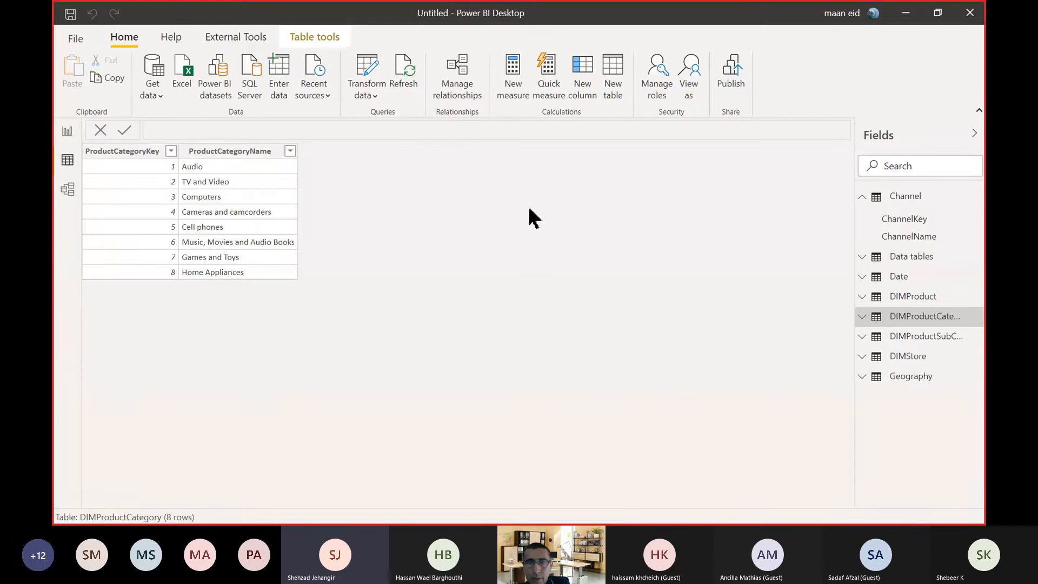
pyautogui.click(937, 22)
pyautogui.moveTo(568, 27); pyautogui.dragTo(562, 220)
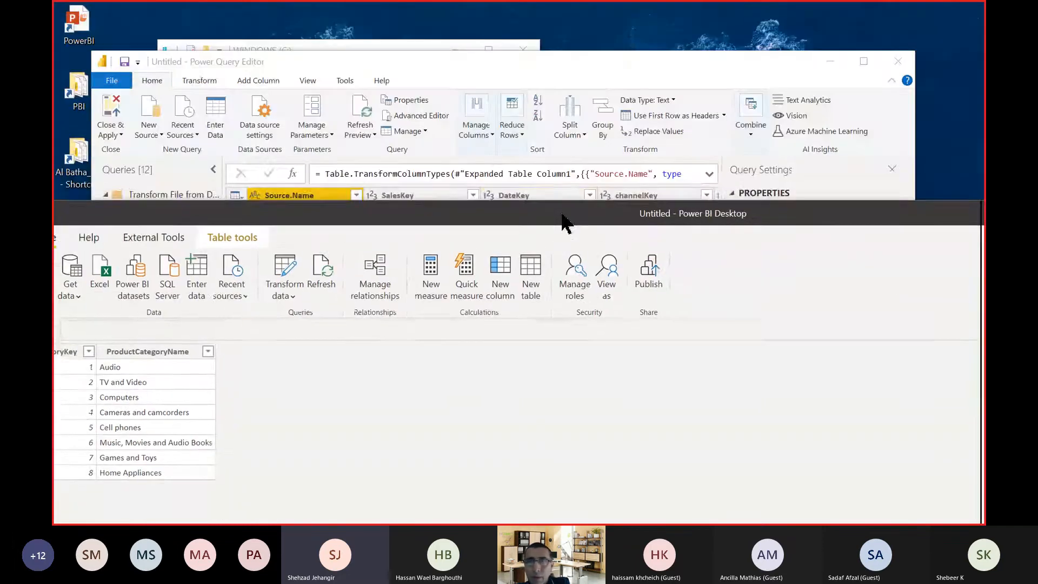
pyautogui.click(589, 77)
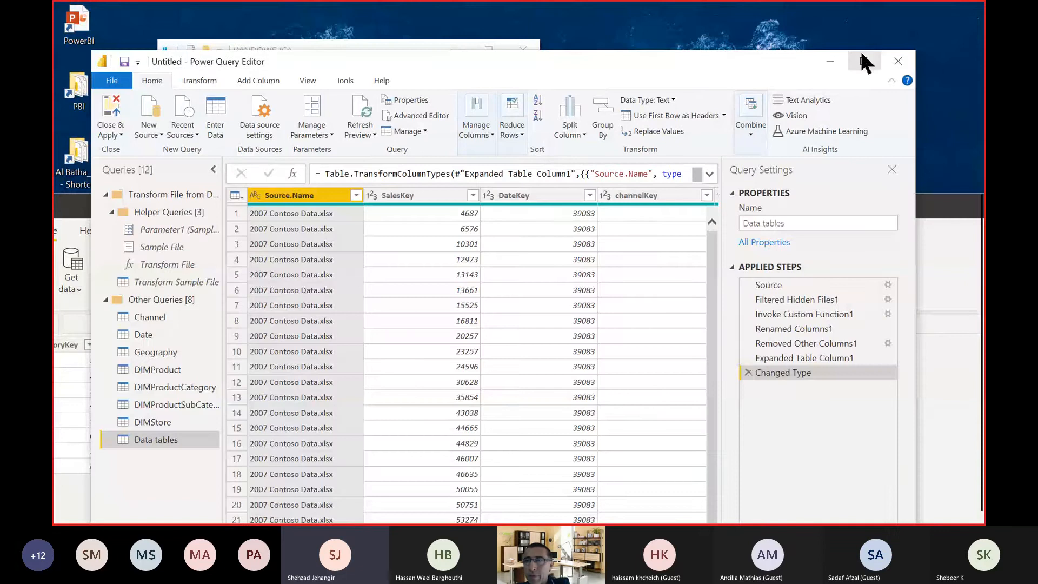
pyautogui.click(863, 61)
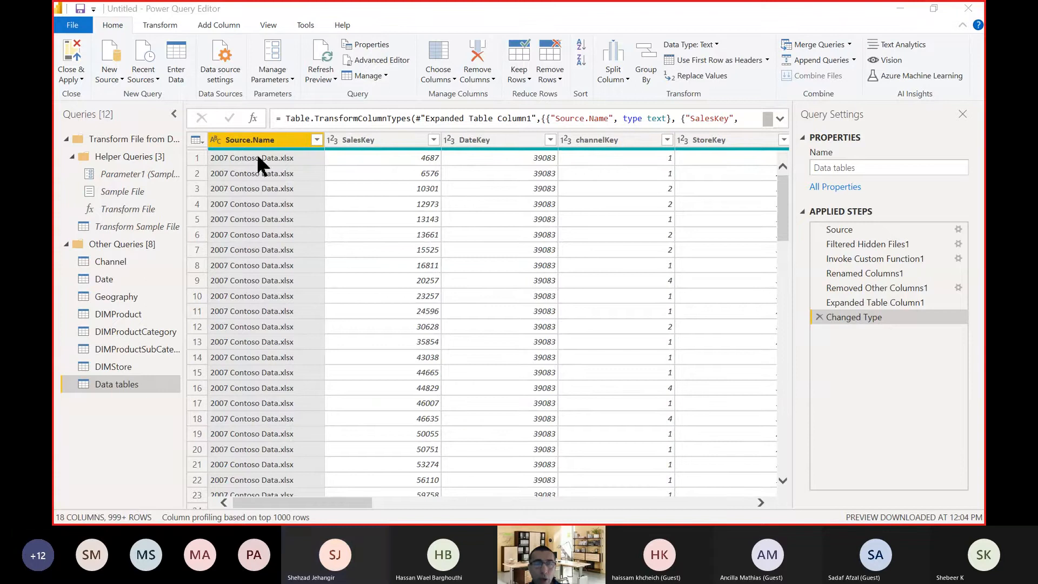
pyautogui.scroll(-10, 274, 213)
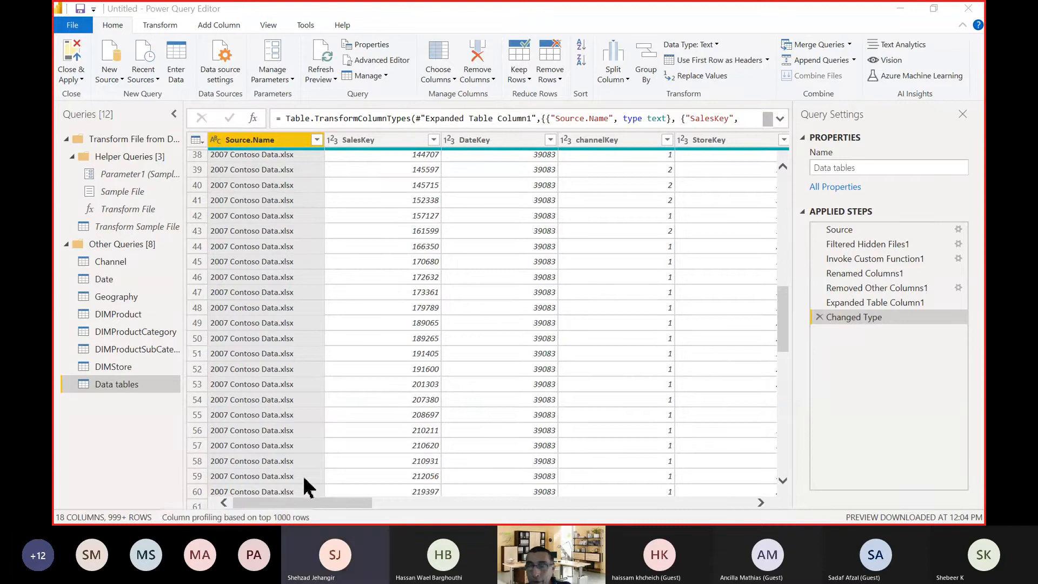
# Load the complete list of file names in the Source.Name column filter, and close it without filtering.
pyautogui.click(317, 141)
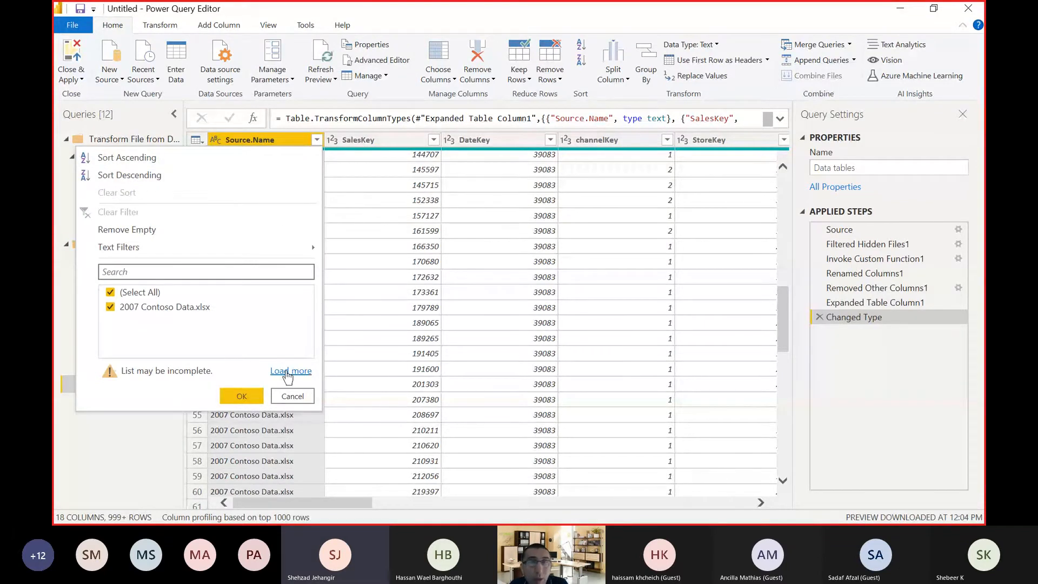
pyautogui.click(289, 372)
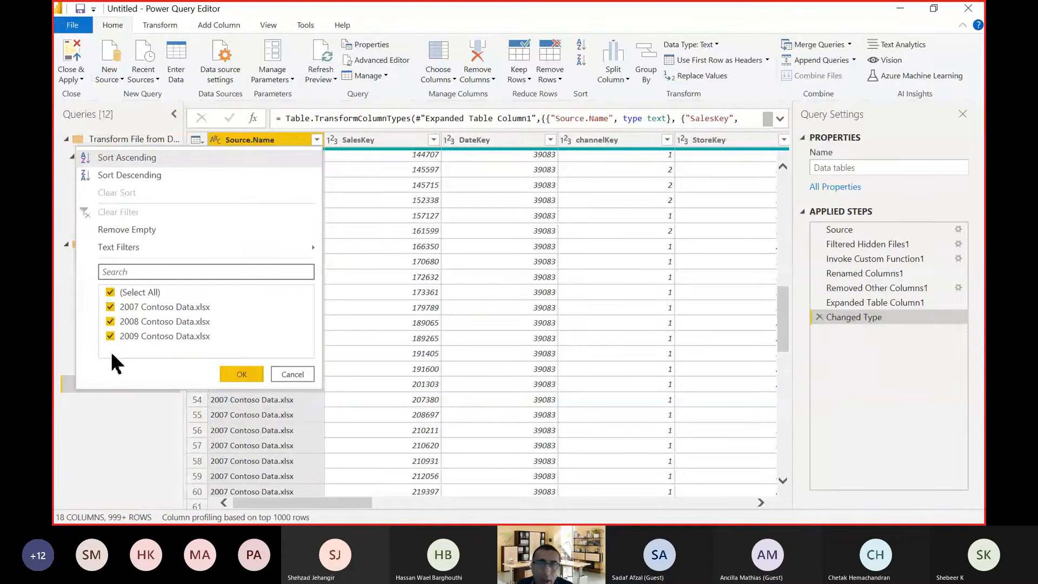
pyautogui.click(295, 374)
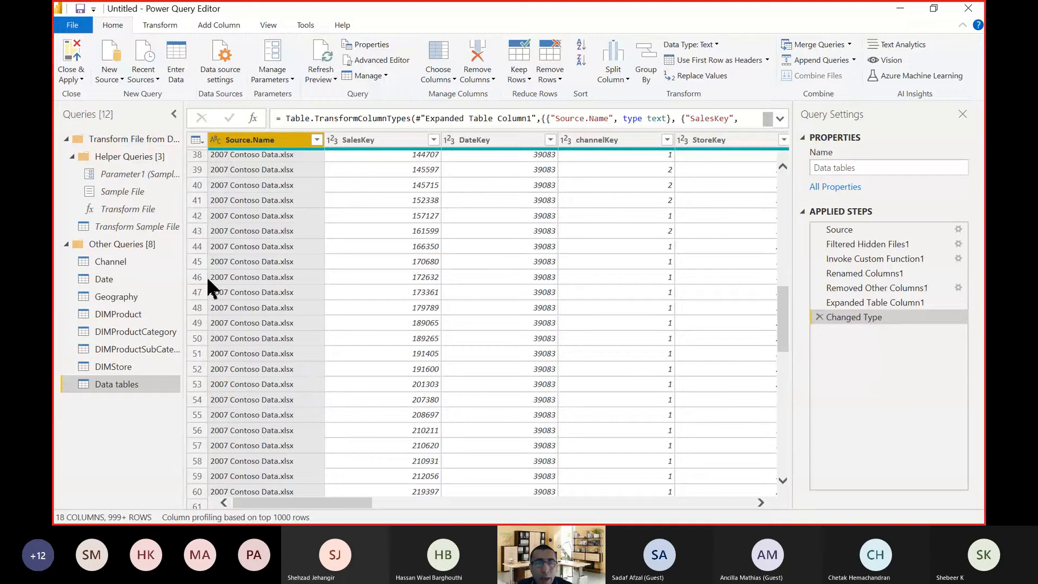
# Delete the Data tables query from Other Queries and confirm the deletion.
pyautogui.rightClick(124, 381)
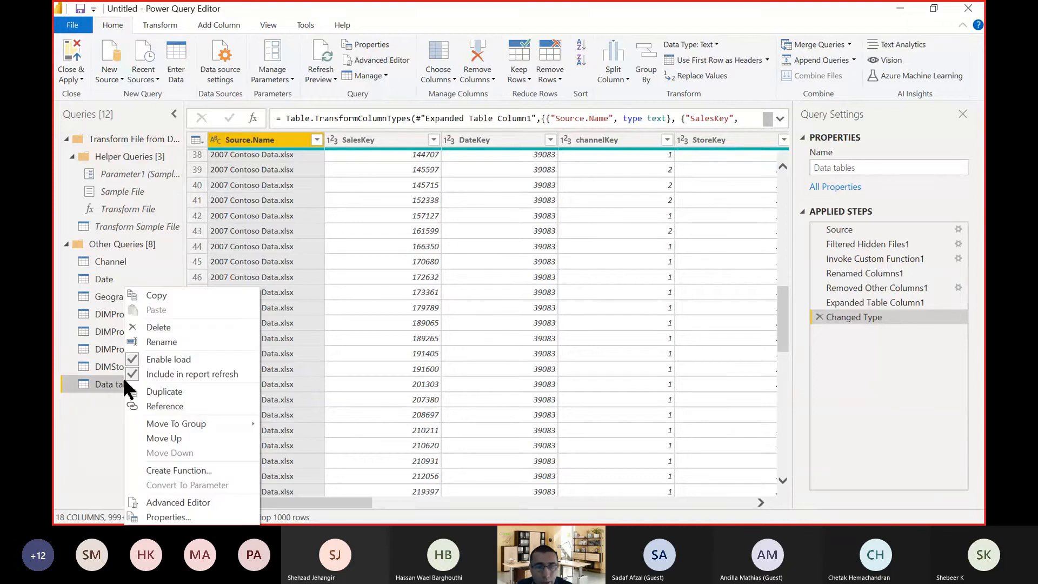
pyautogui.click(157, 325)
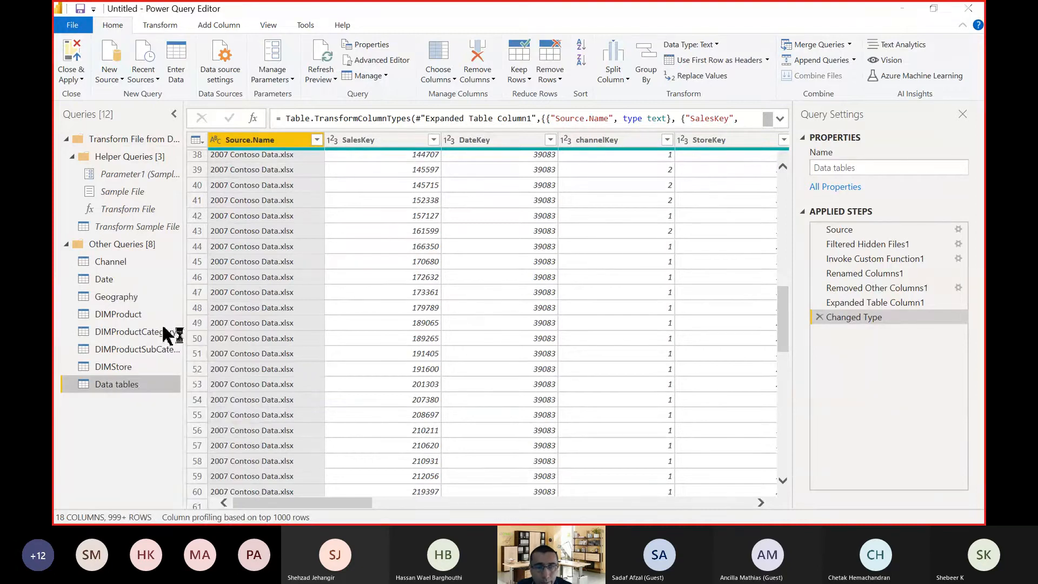
pyautogui.click(581, 294)
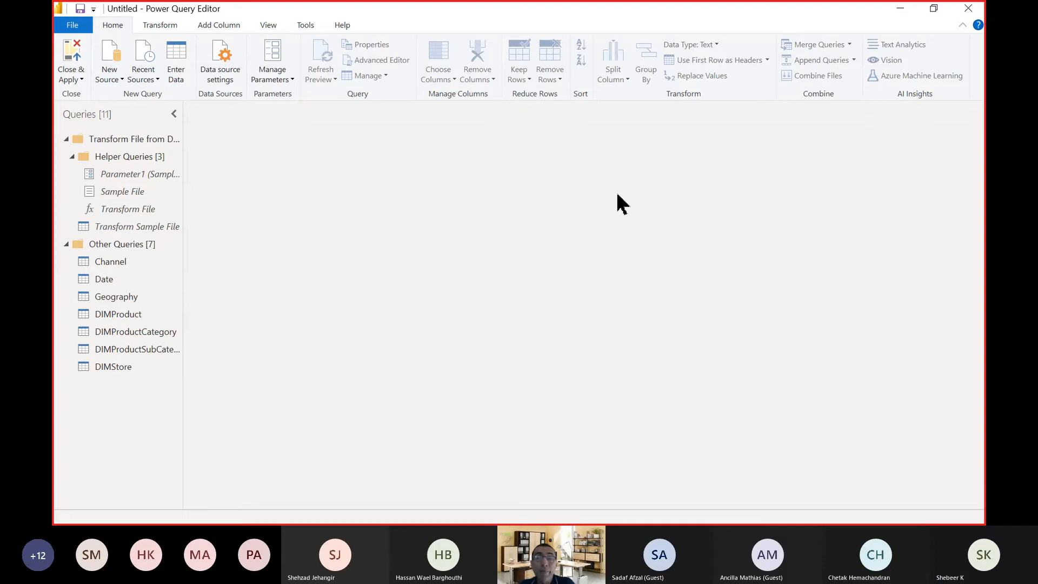
pyautogui.click(933, 8)
pyautogui.moveTo(647, 72); pyautogui.dragTo(614, 245)
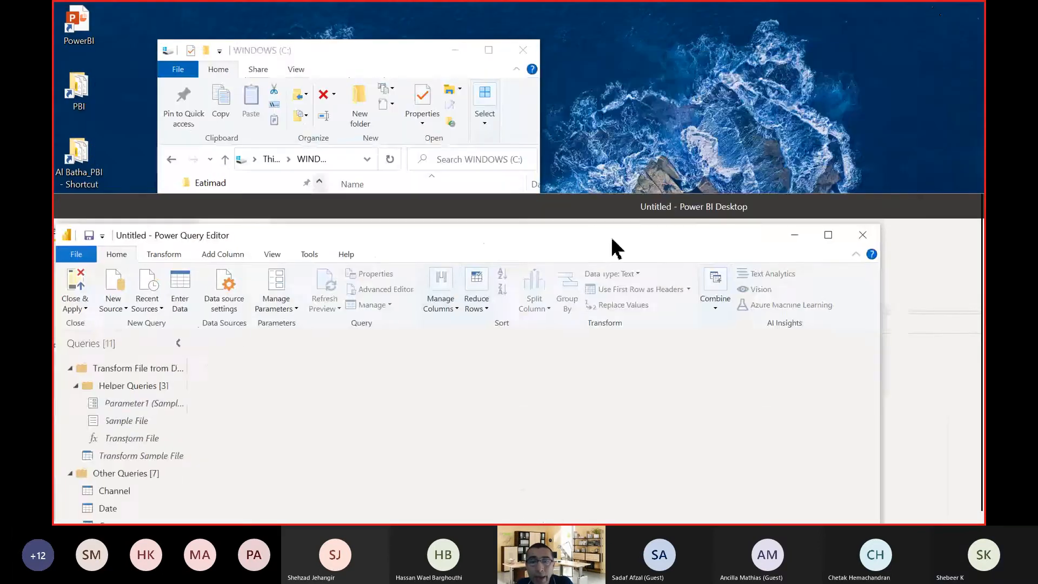
pyautogui.click(578, 208)
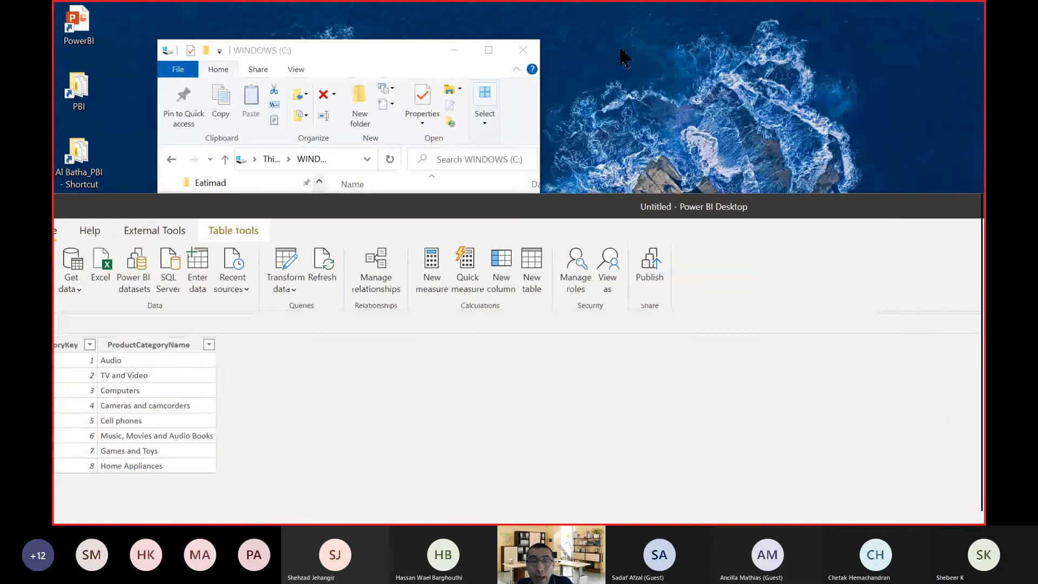
pyautogui.hotkey('alt', 'Tab')
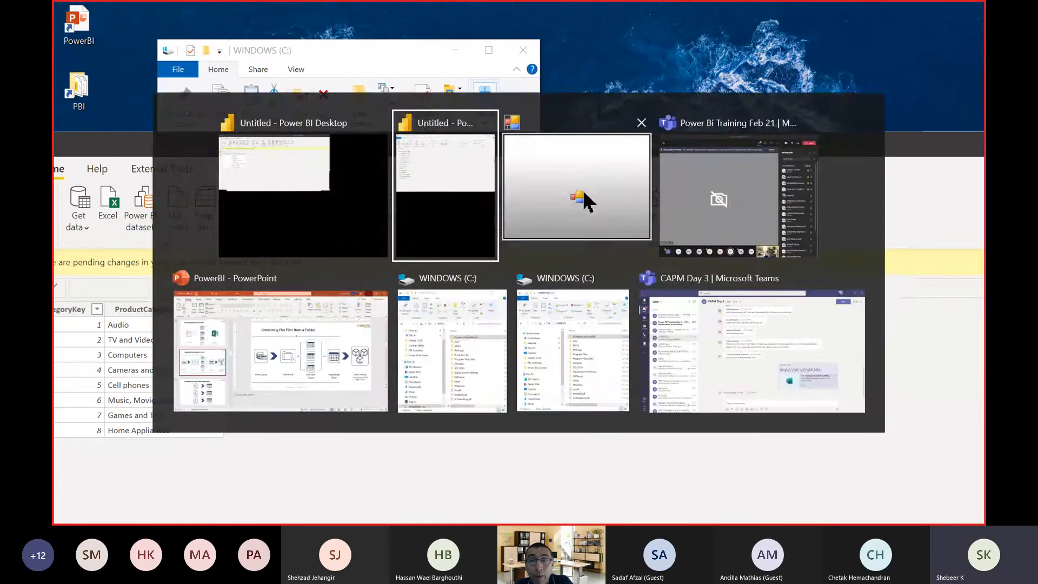
pyautogui.click(567, 158)
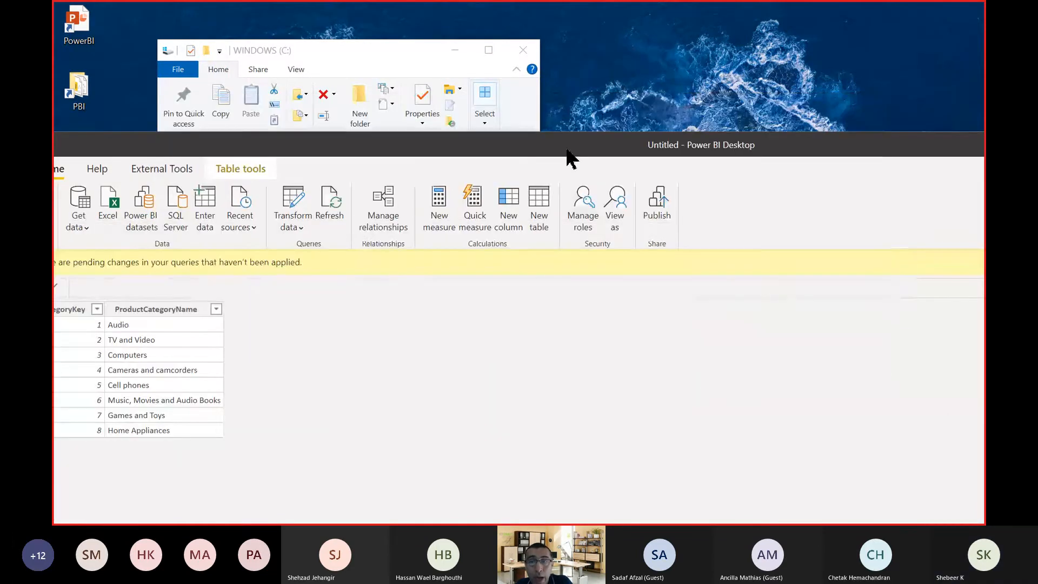
pyautogui.hotkey('alt', 'Tab')
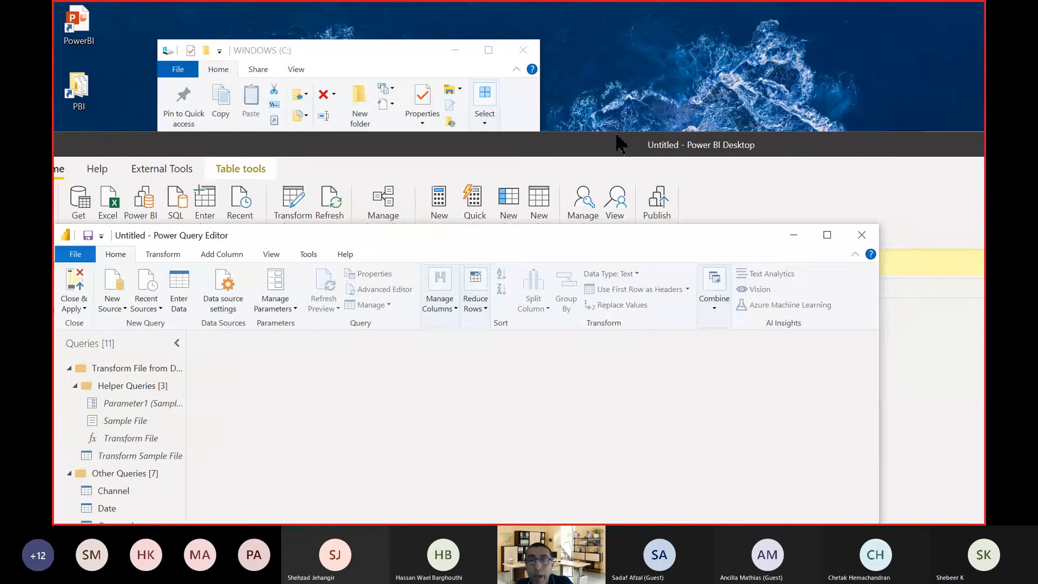
pyautogui.click(827, 236)
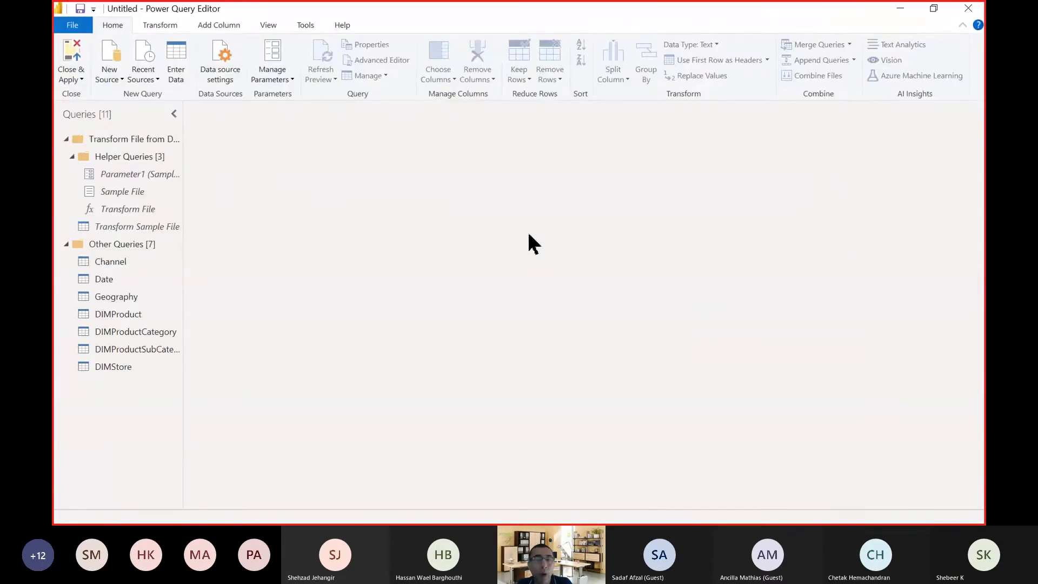
# Add a new data source of the Folder type from the full connector list.
pyautogui.click(111, 75)
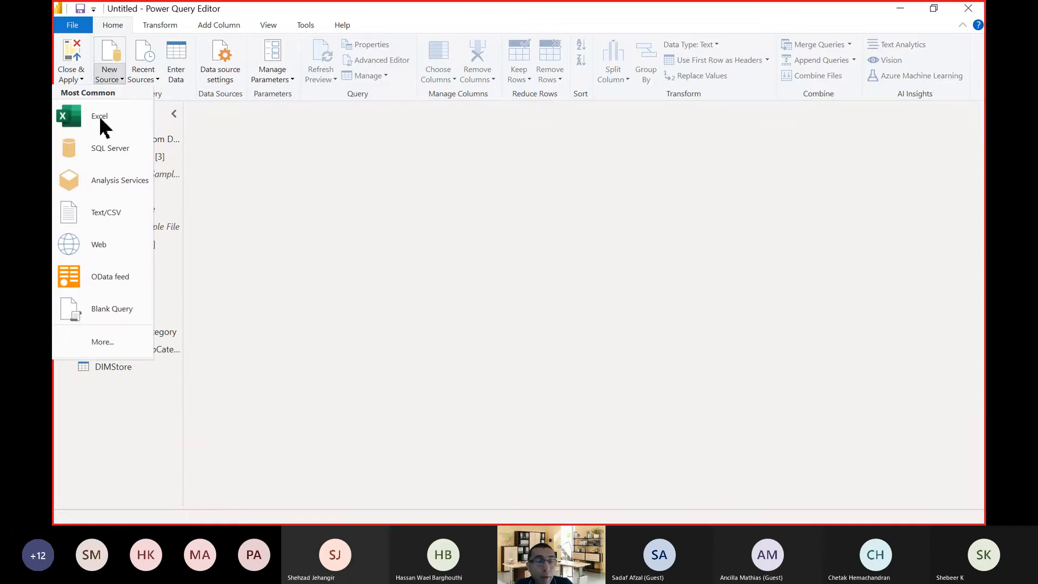
pyautogui.click(102, 343)
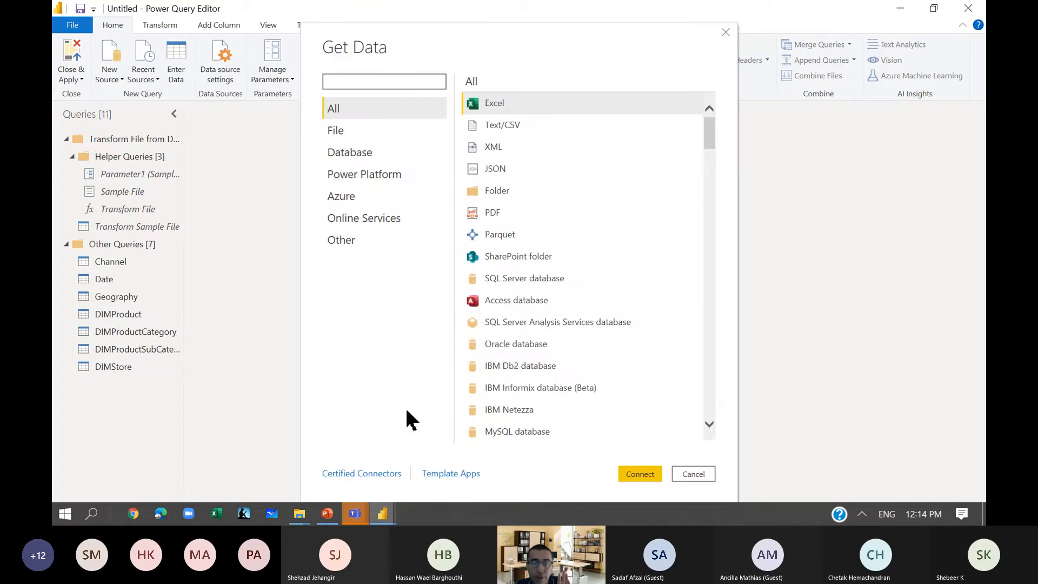
pyautogui.click(531, 193)
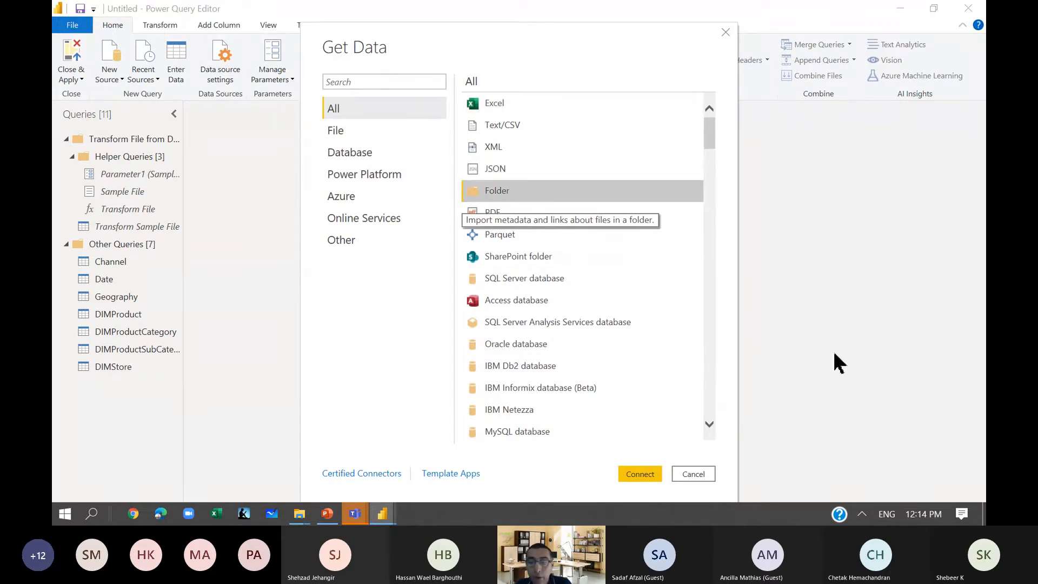
pyautogui.click(646, 474)
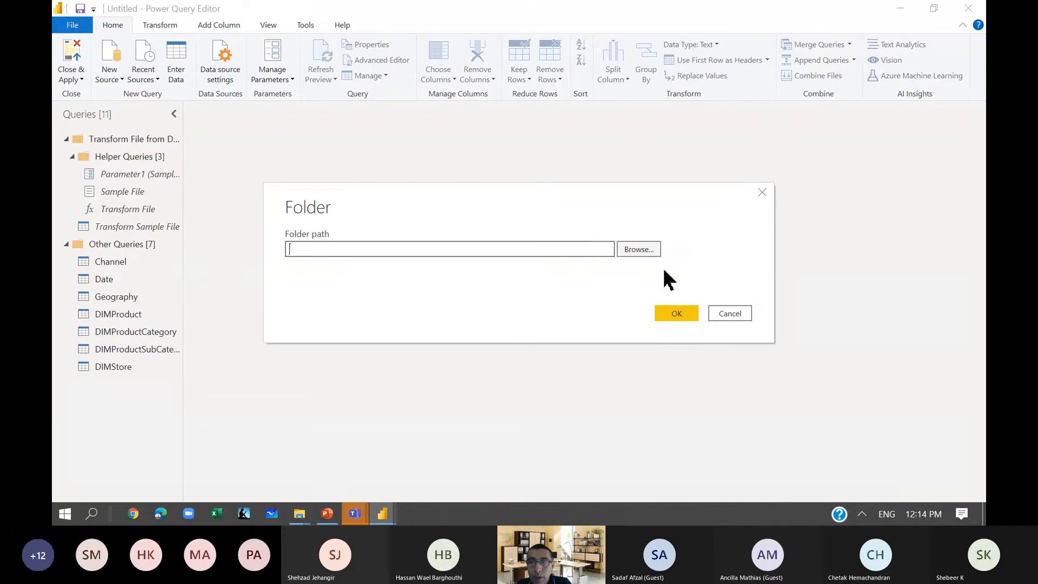
# Browse to the Data tables folder inside Documents\Power BI Activities\PBI_Activities and connect to it.
pyautogui.click(647, 250)
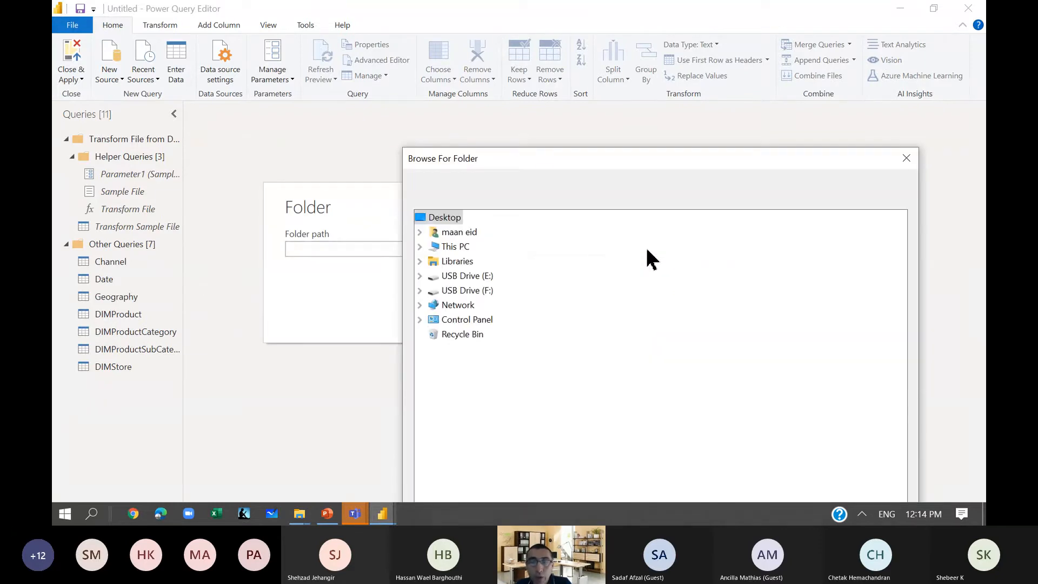
pyautogui.click(420, 247)
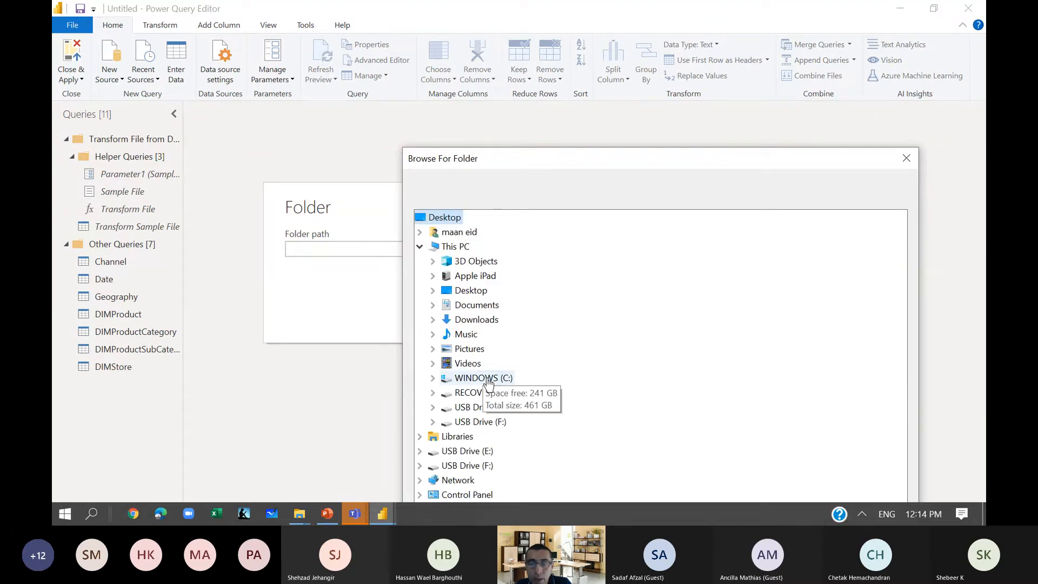
pyautogui.doubleClick(477, 306)
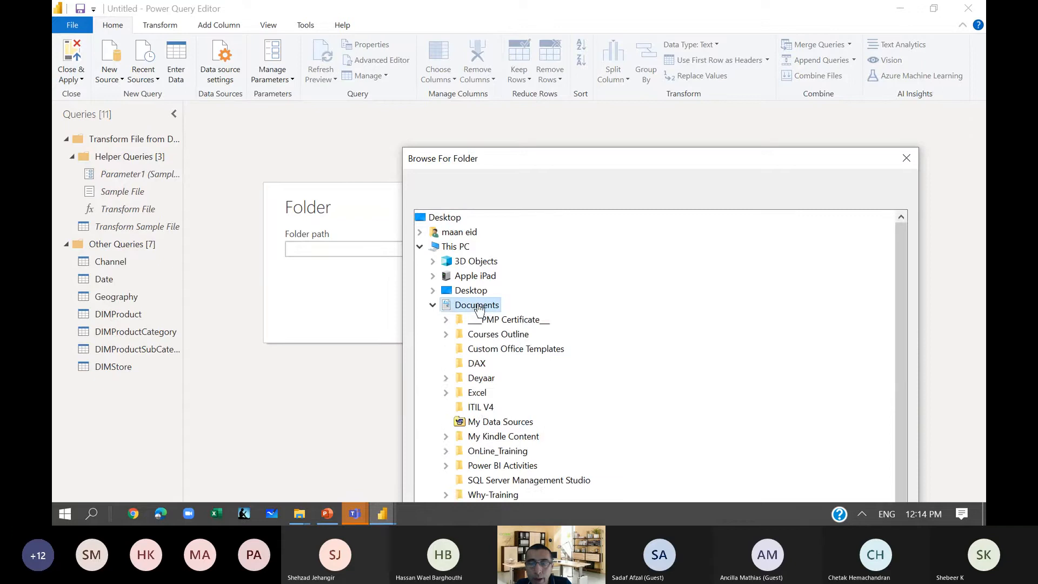
pyautogui.click(528, 379)
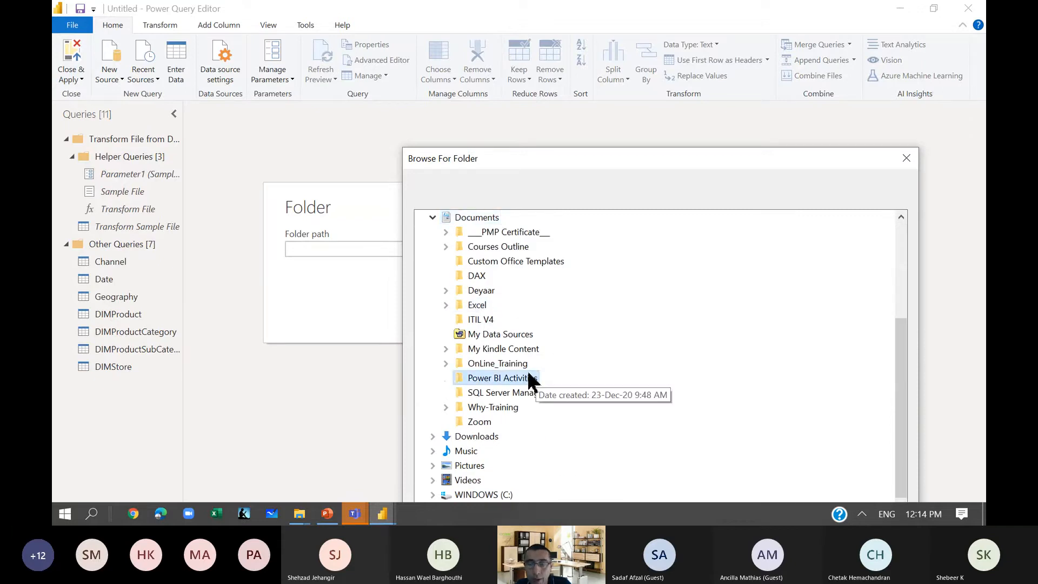
pyautogui.doubleClick(529, 378)
pyautogui.scroll(-6, 529, 379)
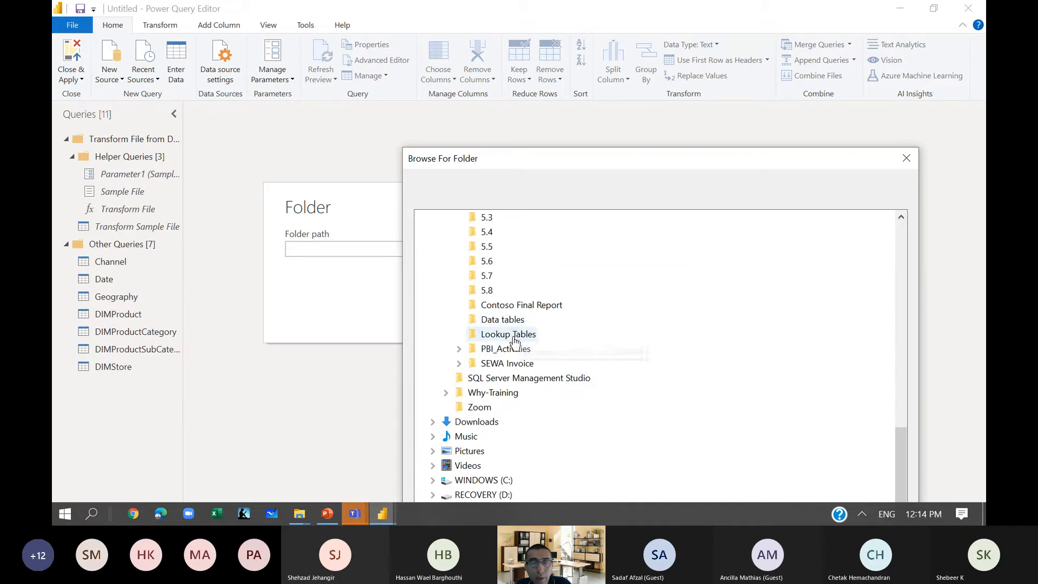
pyautogui.doubleClick(516, 350)
pyautogui.click(516, 363)
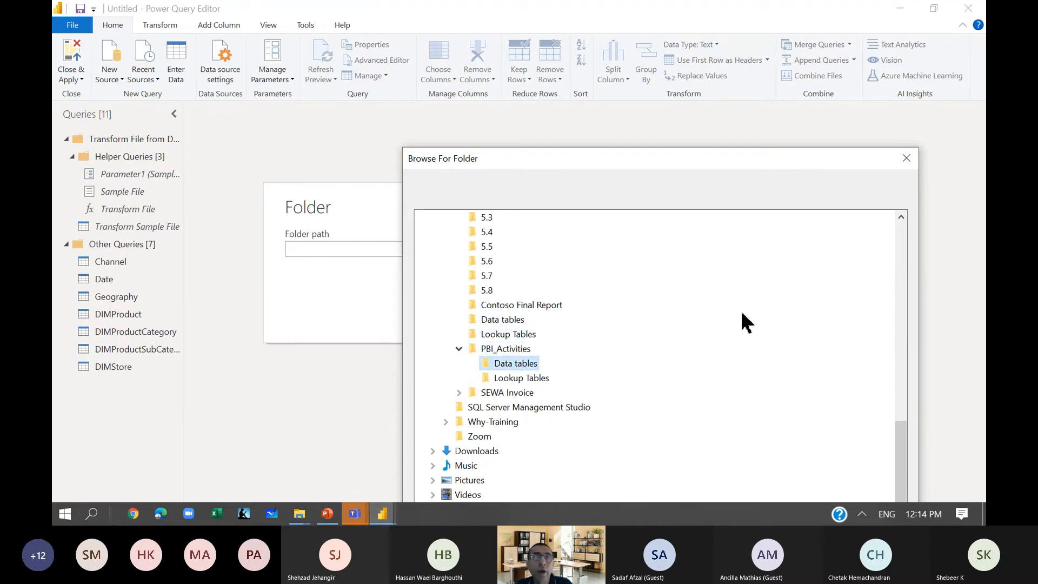
pyautogui.scroll(-1, 735, 319)
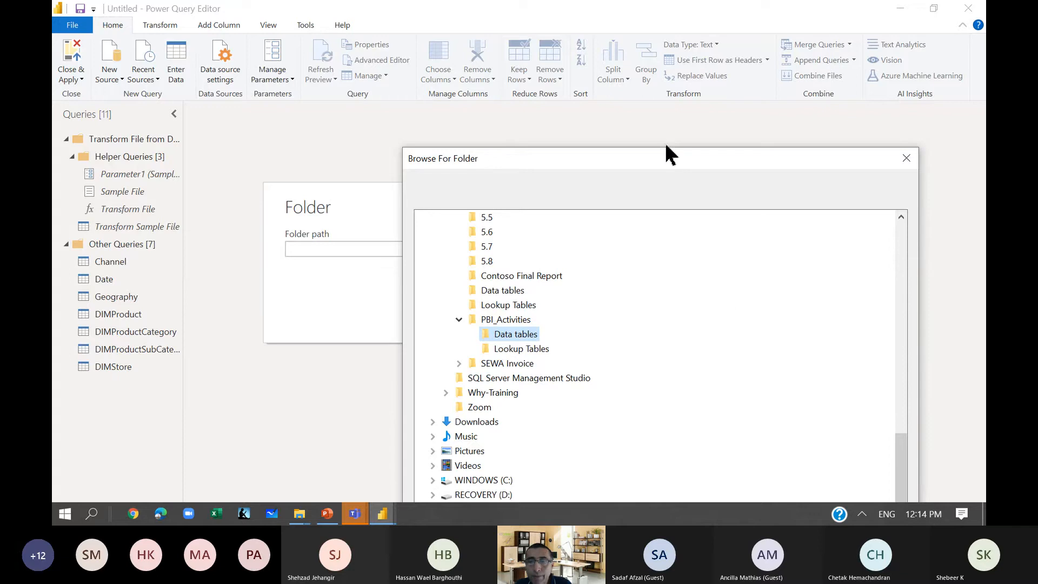
pyautogui.moveTo(670, 165); pyautogui.dragTo(630, 41)
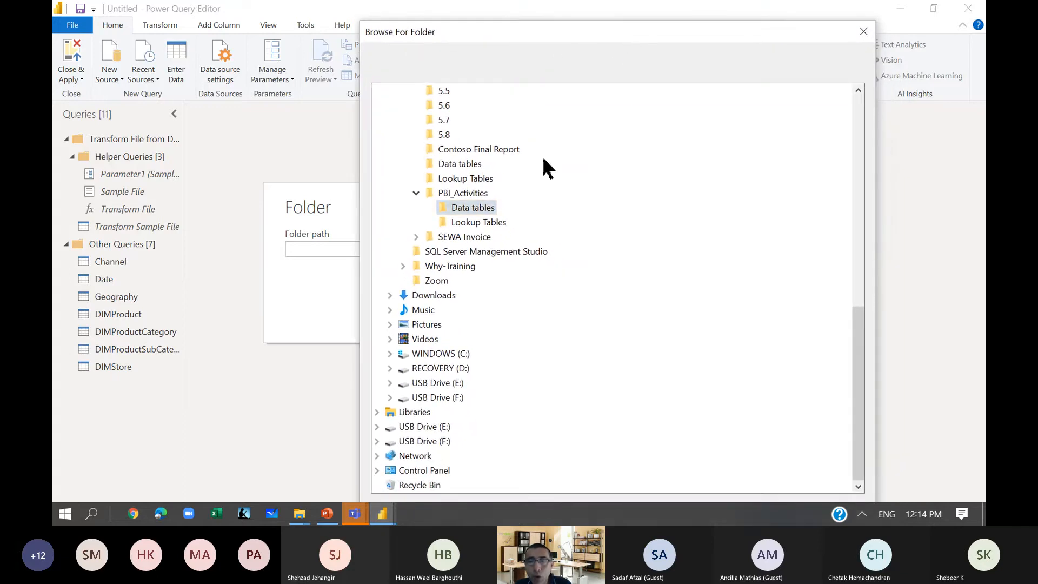
pyautogui.moveTo(533, 30); pyautogui.dragTo(517, 14)
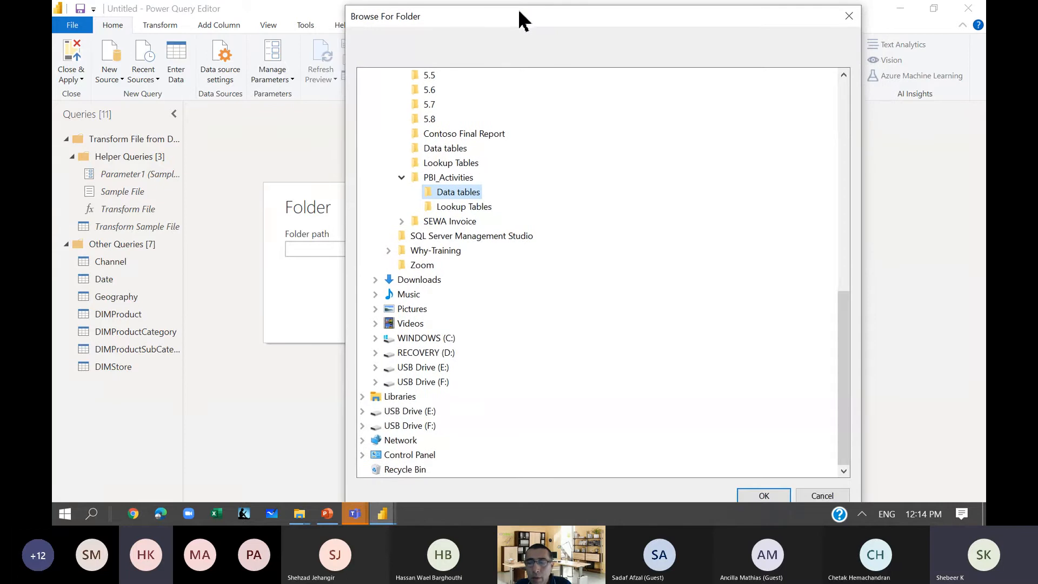
pyautogui.click(762, 494)
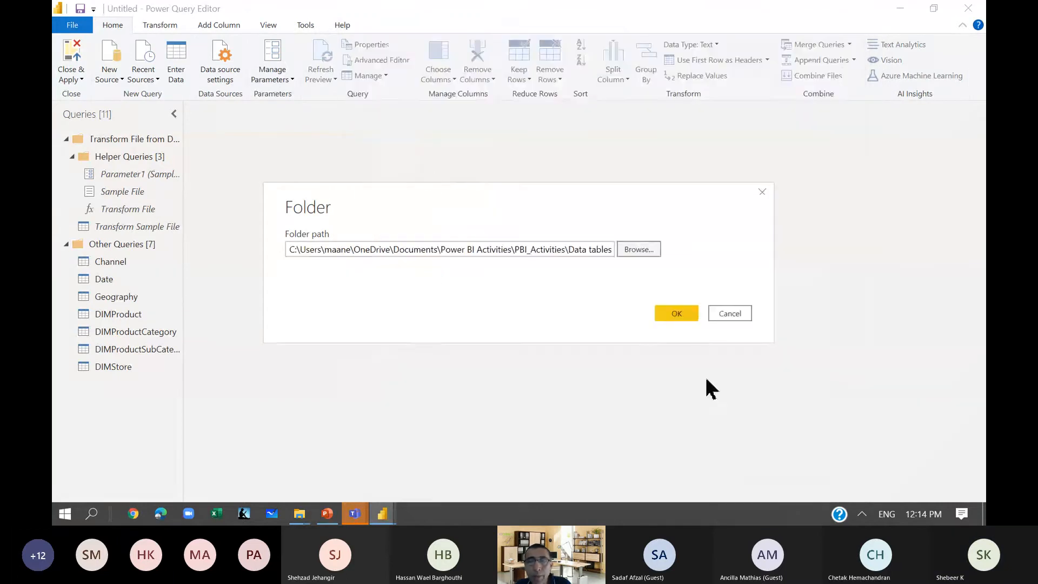
pyautogui.click(670, 315)
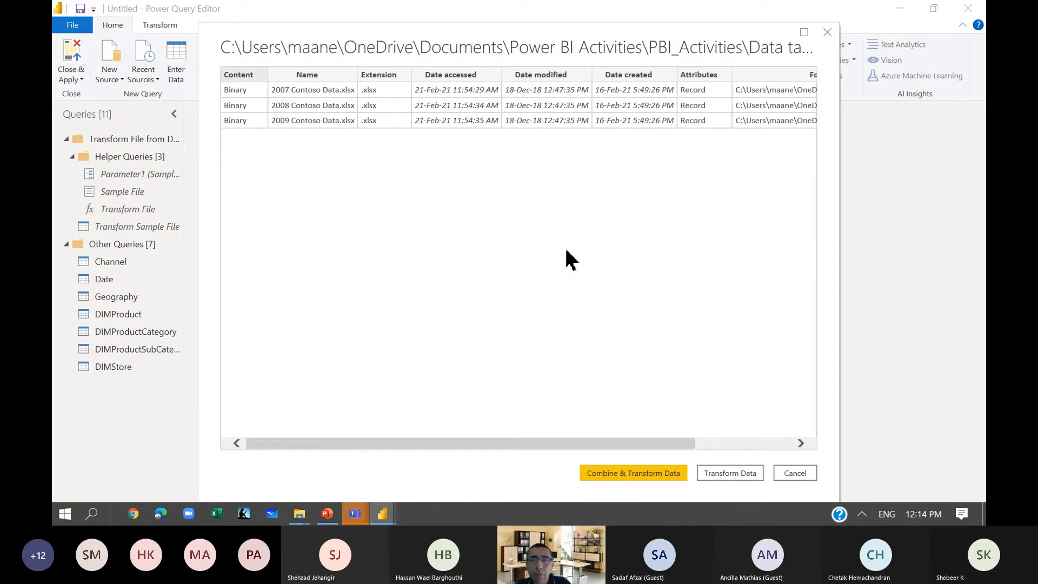
# Combine and transform the listed Contoso Data workbooks, extracting the FACTSales table from each with First file as the sample.
pyautogui.click(642, 475)
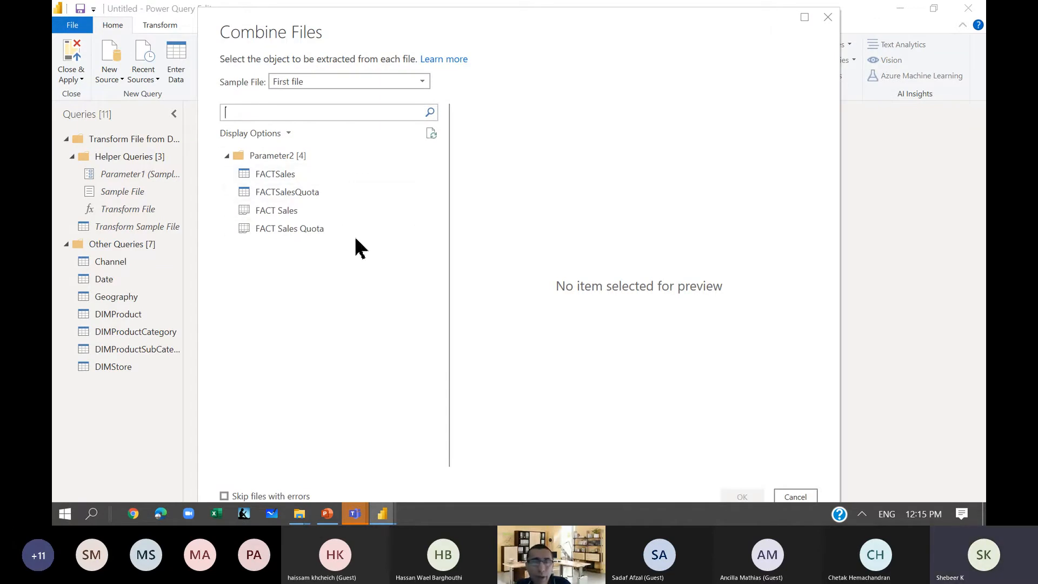
pyautogui.moveTo(514, 17); pyautogui.dragTo(504, 7)
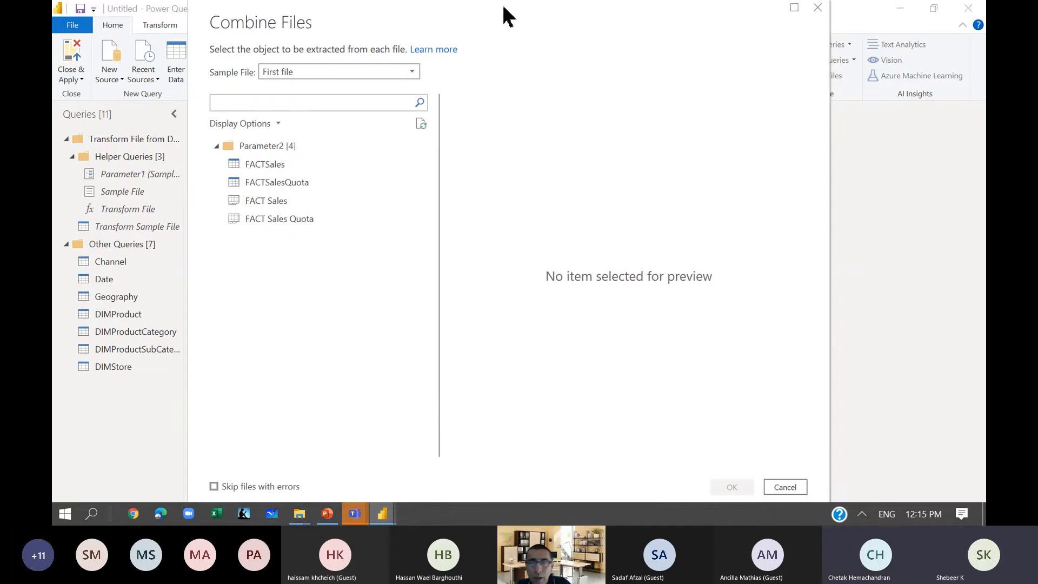
pyautogui.click(249, 168)
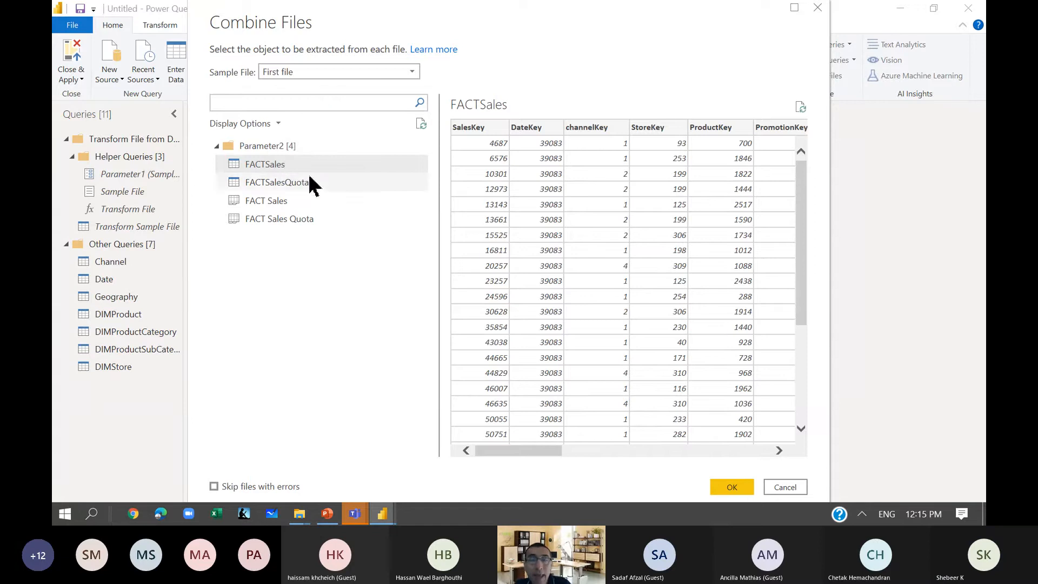
pyautogui.click(323, 74)
pyautogui.click(323, 76)
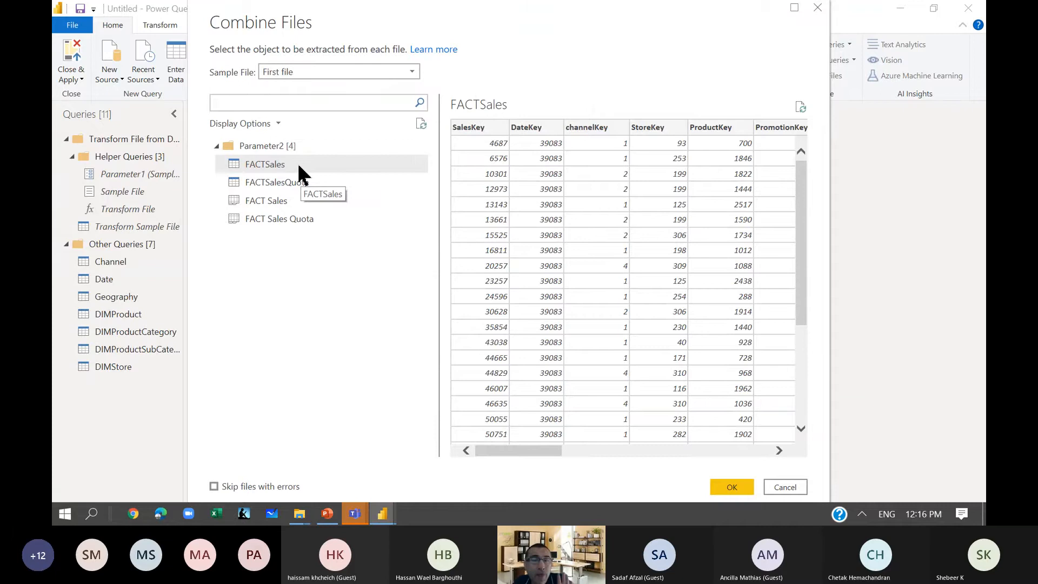
pyautogui.click(323, 76)
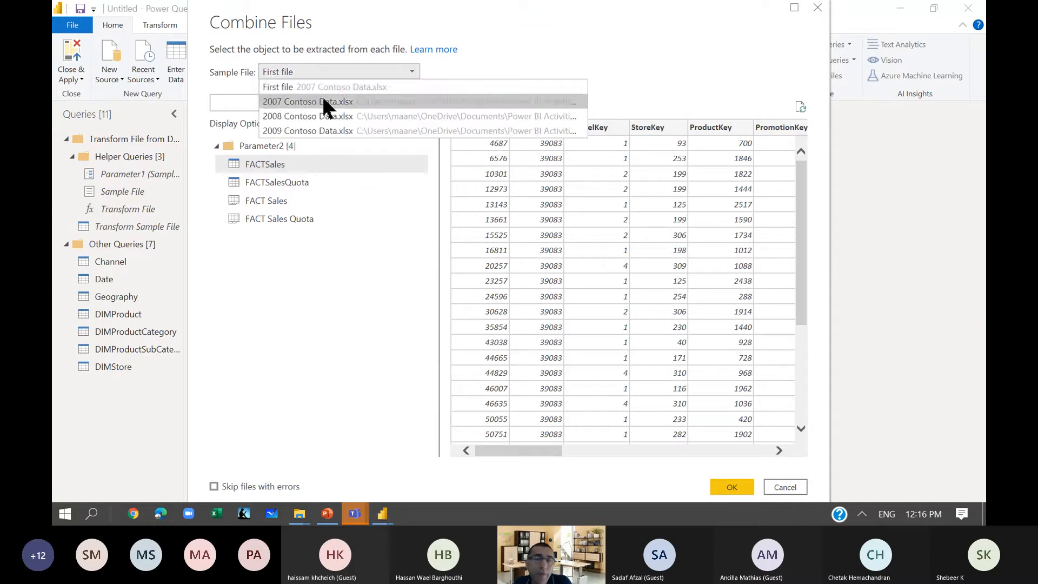
pyautogui.click(349, 75)
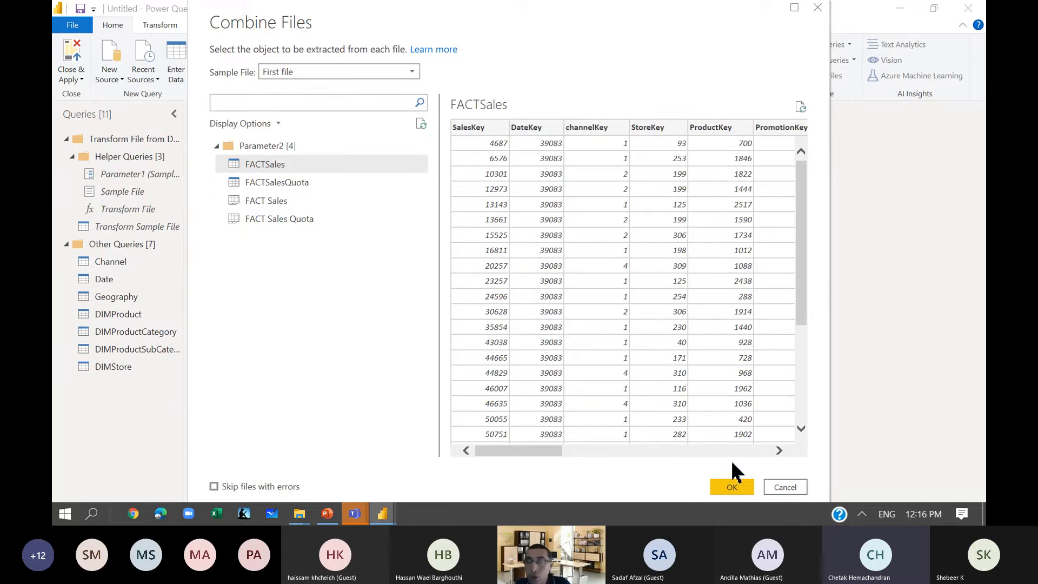
pyautogui.click(731, 486)
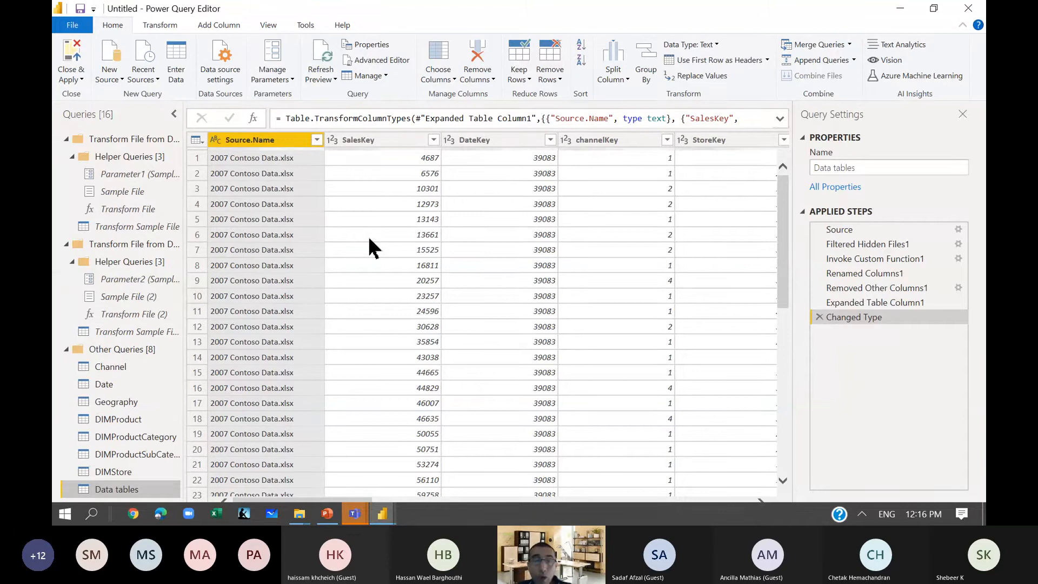
# Check which source files the Source.Name column's filter lists in the Data tables query, leaving the filter unapplied.
pyautogui.click(317, 141)
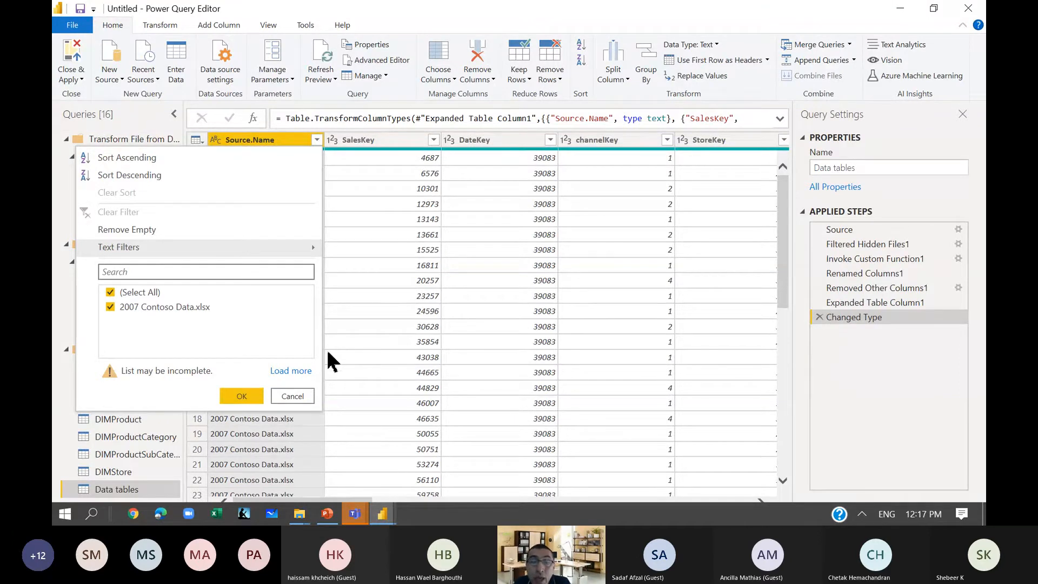
pyautogui.click(302, 395)
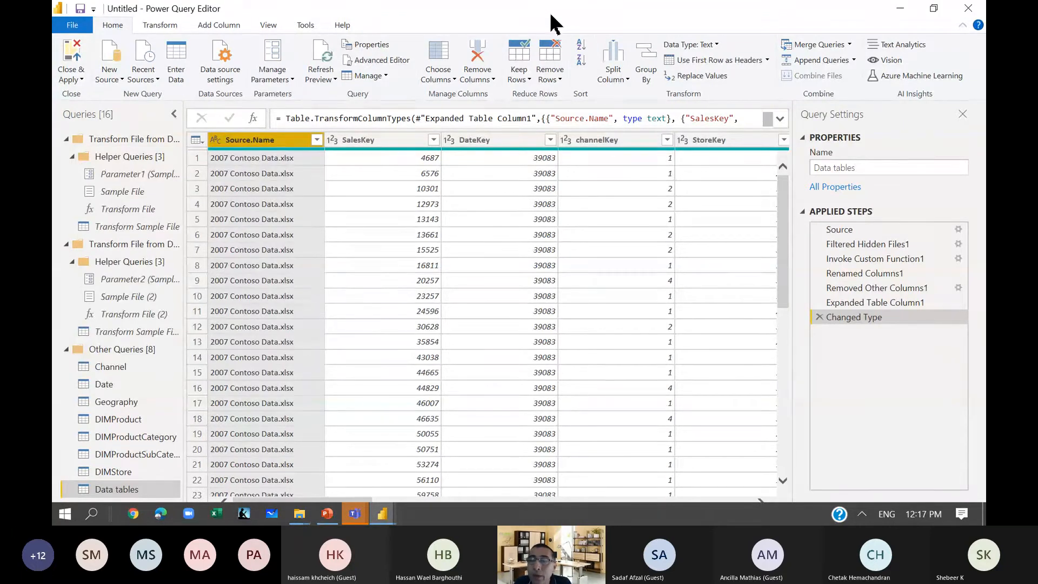
pyautogui.click(535, 400)
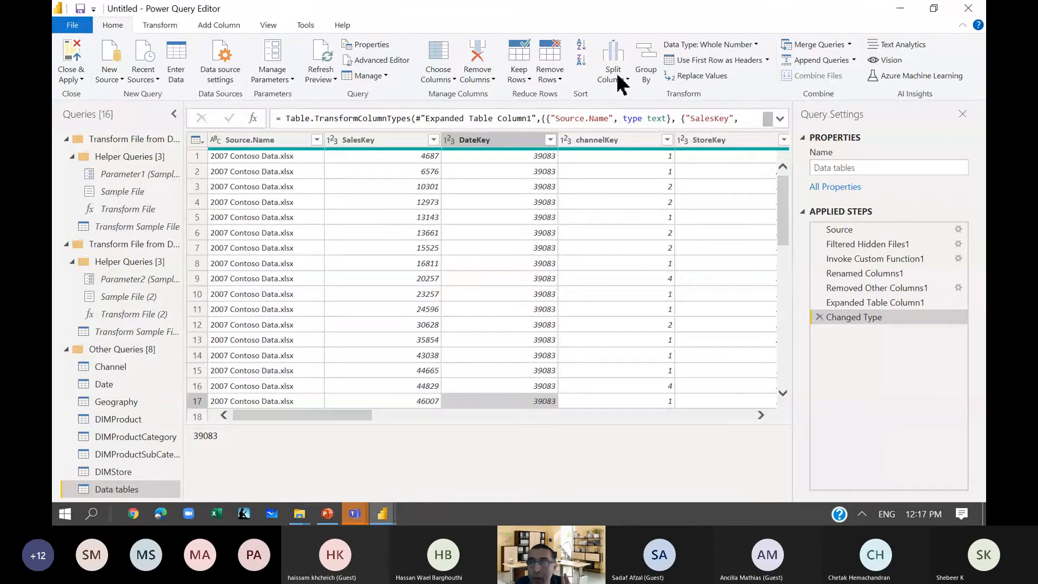
pyautogui.click(901, 9)
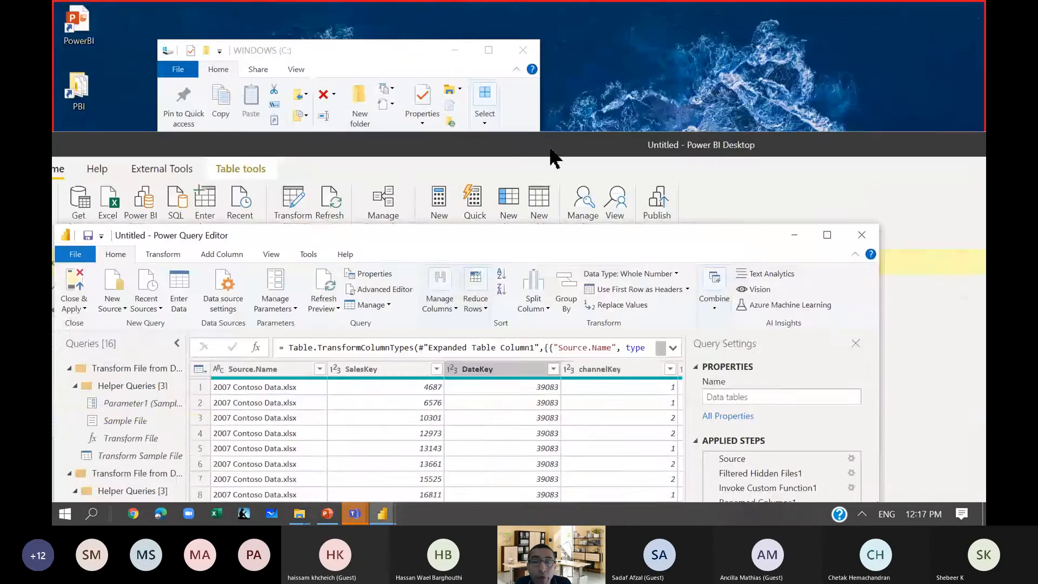
pyautogui.moveTo(559, 110); pyautogui.dragTo(559, 100)
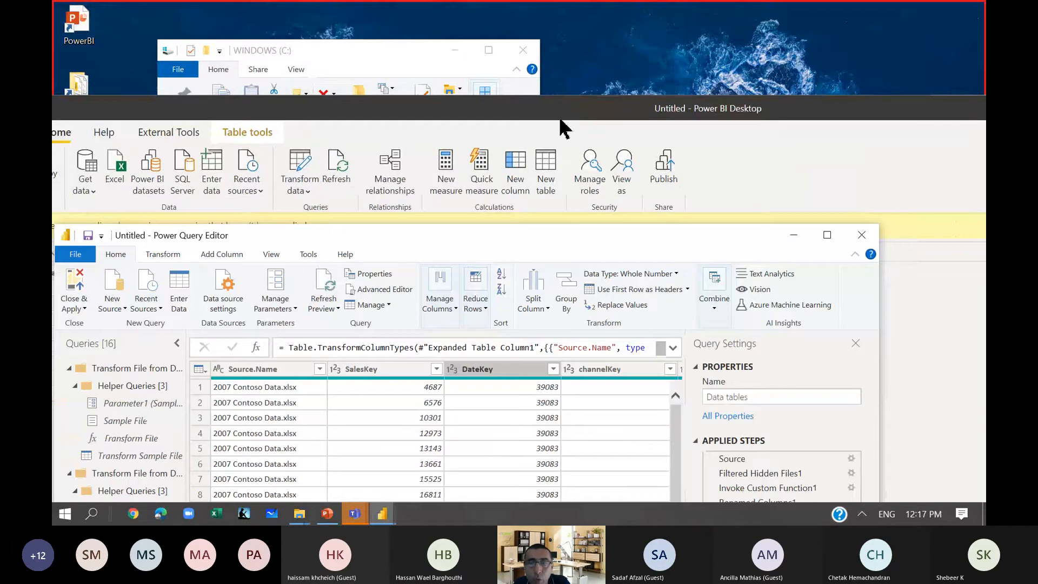
pyautogui.moveTo(584, 237); pyautogui.dragTo(637, 7)
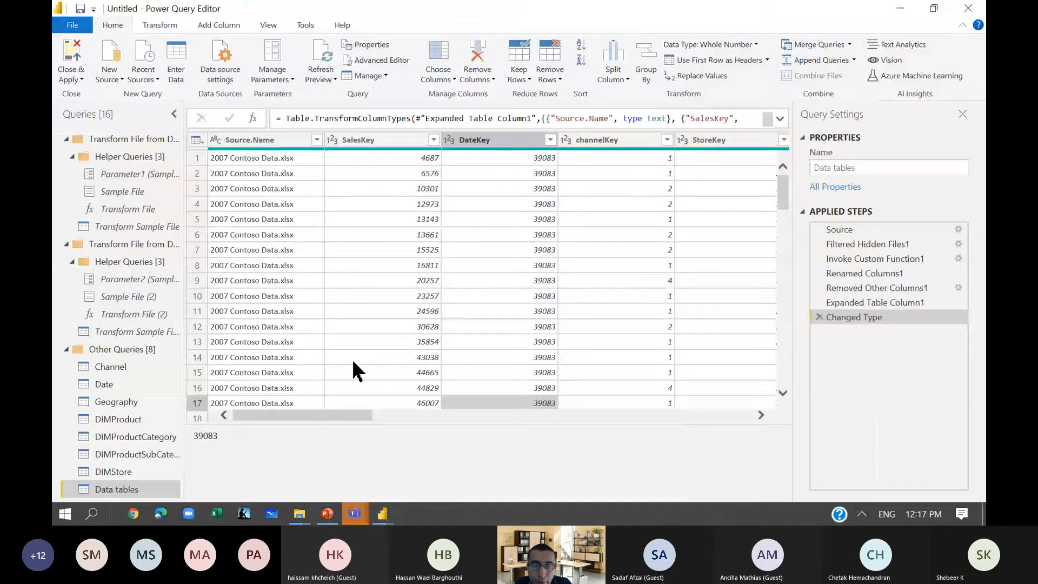
# Recheck the Source.Name filter values and examine the combined table's columns through to Date.
pyautogui.click(317, 140)
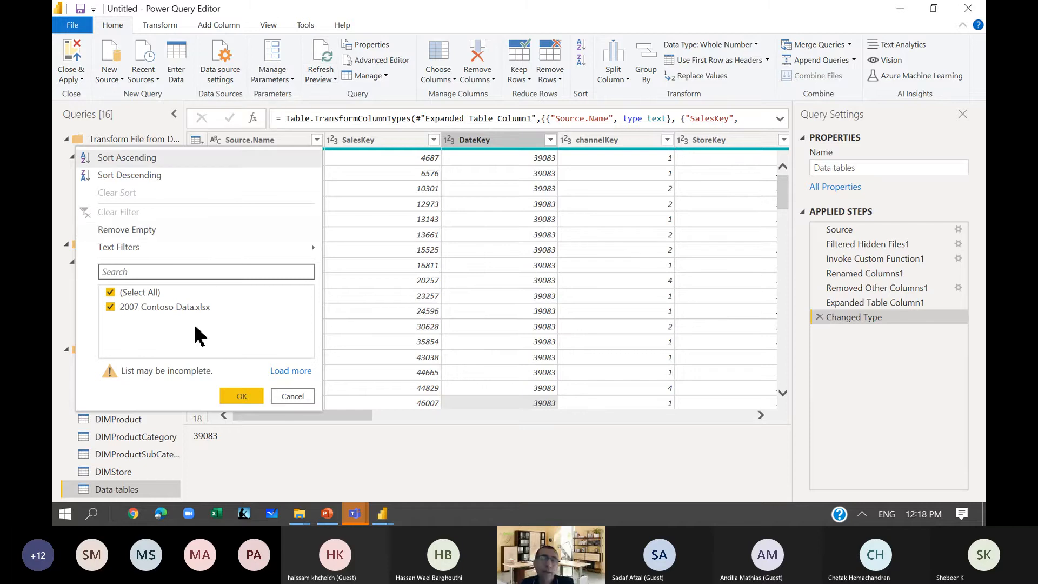
pyautogui.click(302, 397)
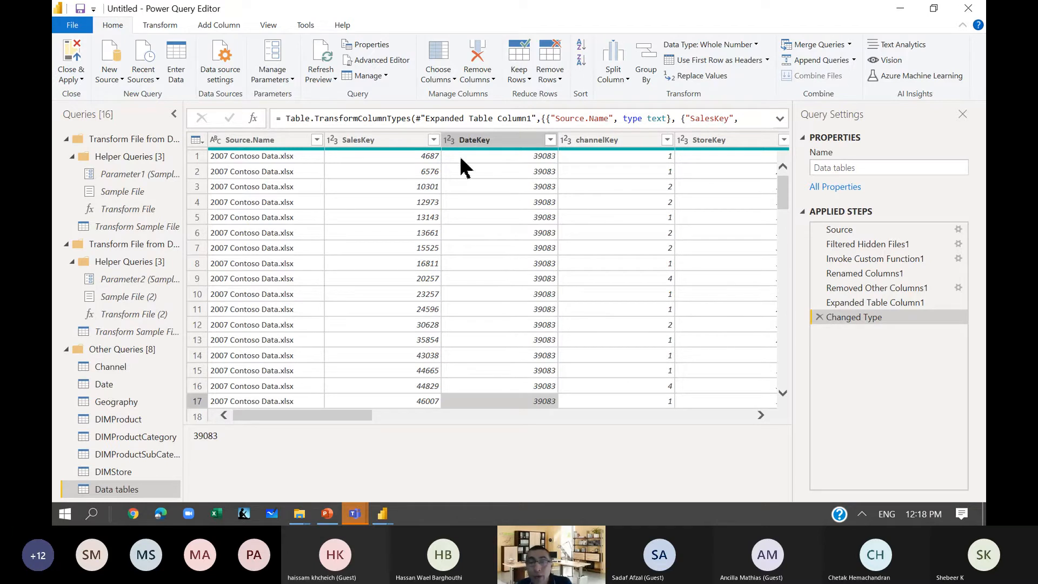
pyautogui.moveTo(355, 415); pyautogui.dragTo(738, 397)
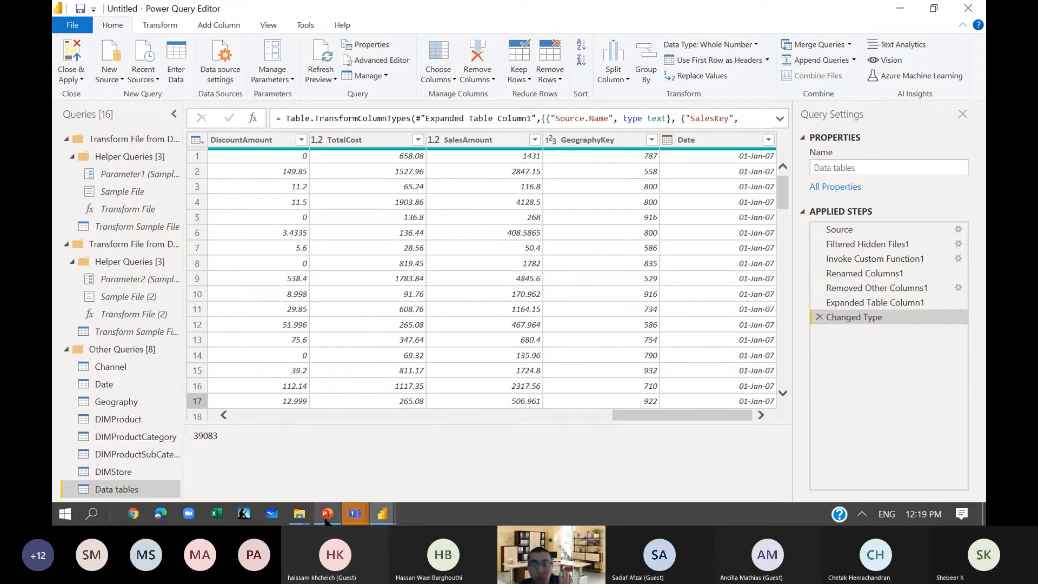
# Switch to the PowerPoint presentation and display slide 21, Common Ways to Add or Modify Columns.
pyautogui.click(327, 514)
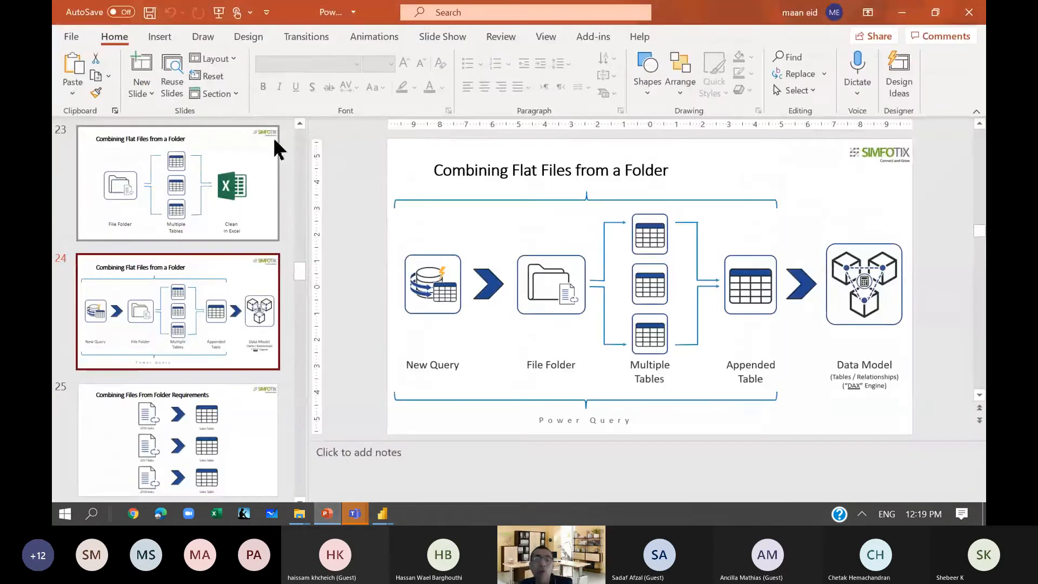
pyautogui.scroll(4, 238, 208)
pyautogui.scroll(10, 238, 209)
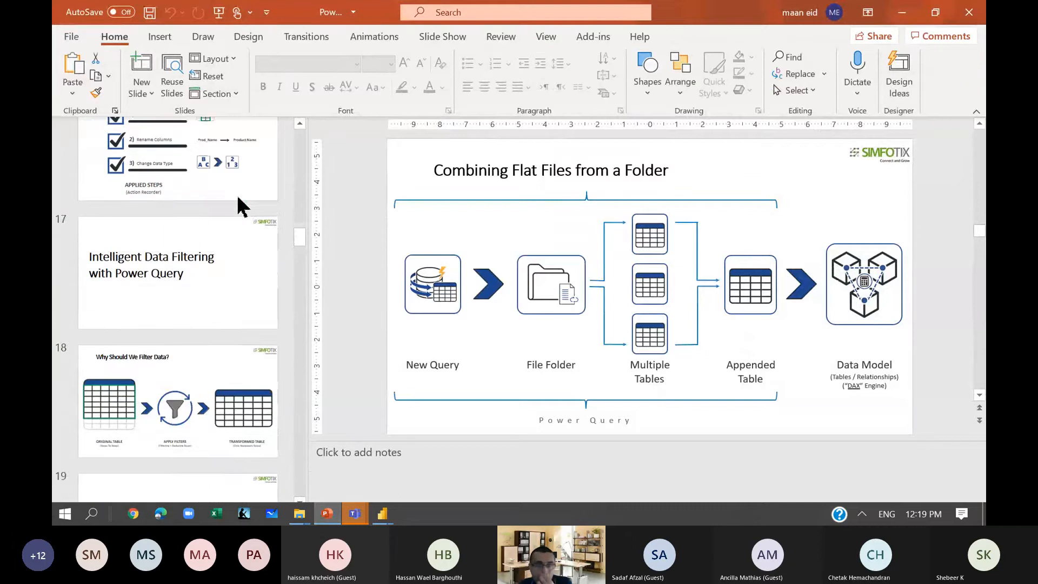
pyautogui.scroll(-8, 238, 198)
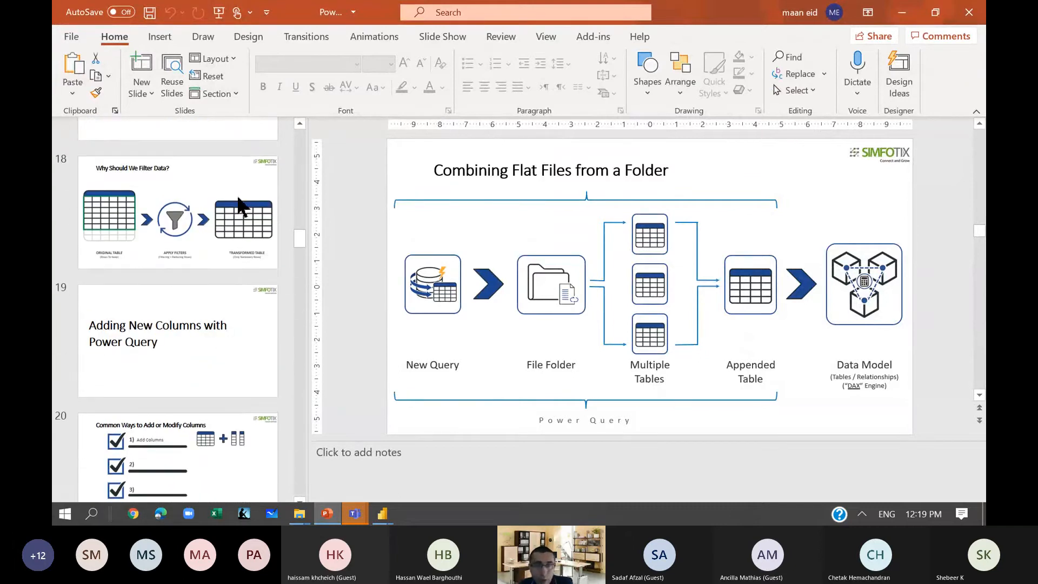
pyautogui.scroll(-2, 242, 206)
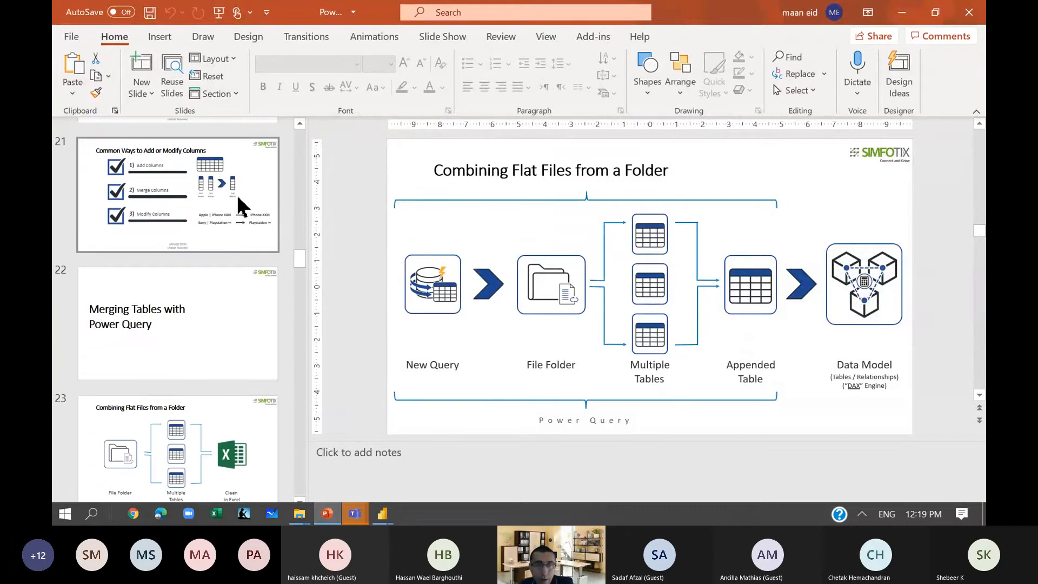
pyautogui.click(239, 199)
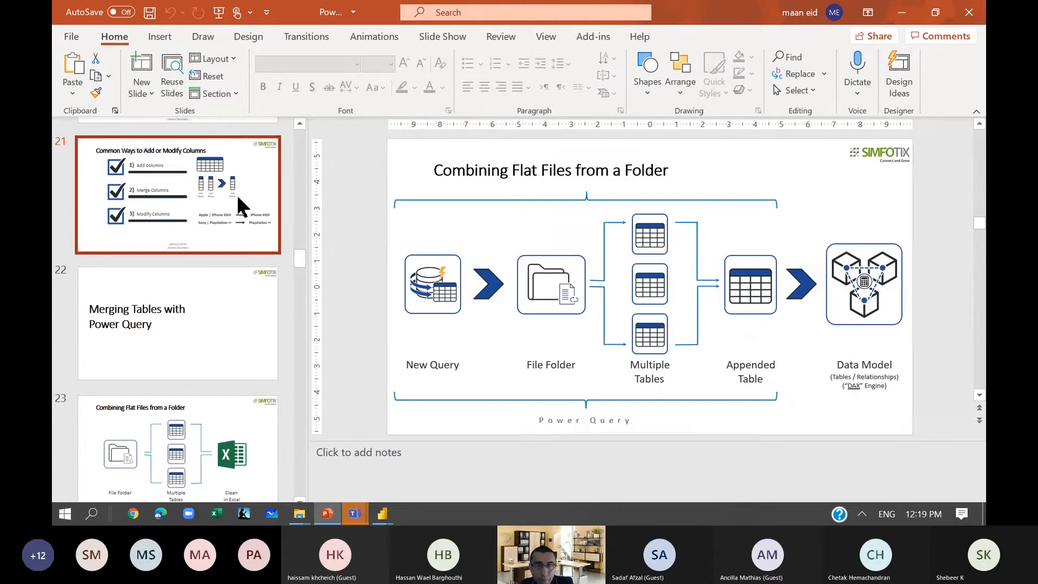
# Look through the slide thumbnails following slide 21, up to the slides on separating tables by data type.
pyautogui.scroll(-7, 241, 206)
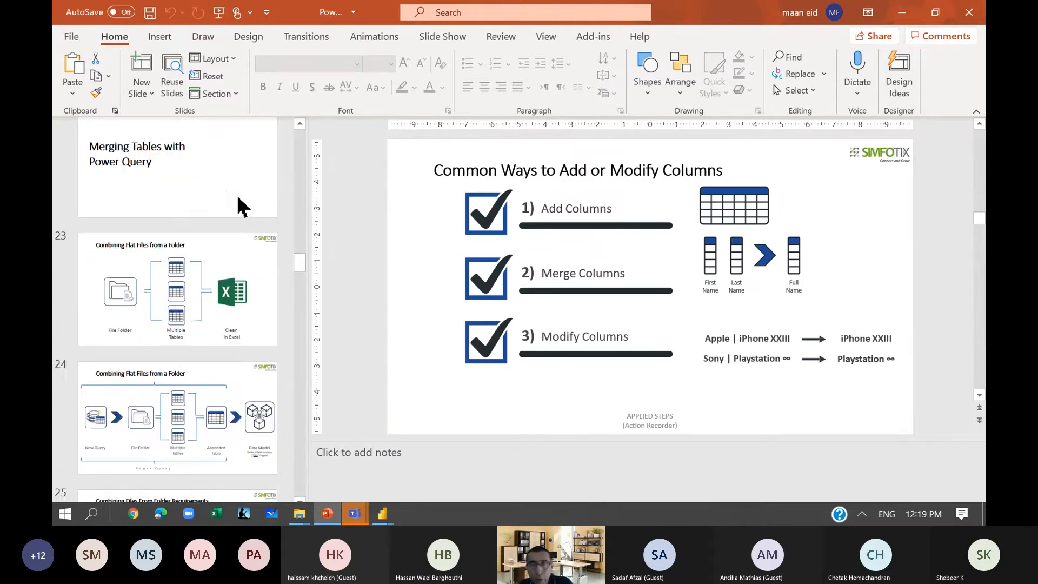
pyautogui.scroll(-4, 241, 206)
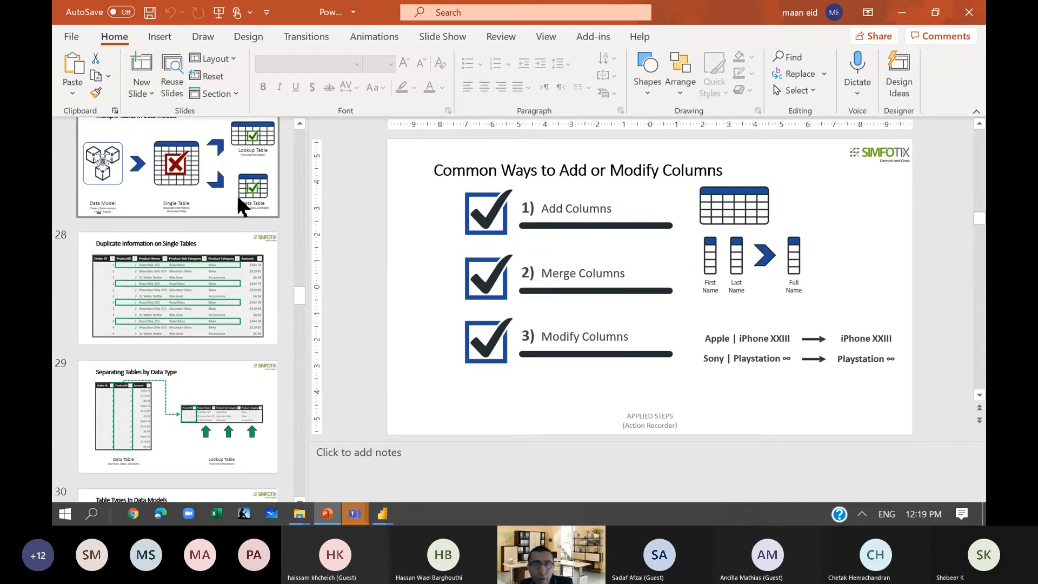
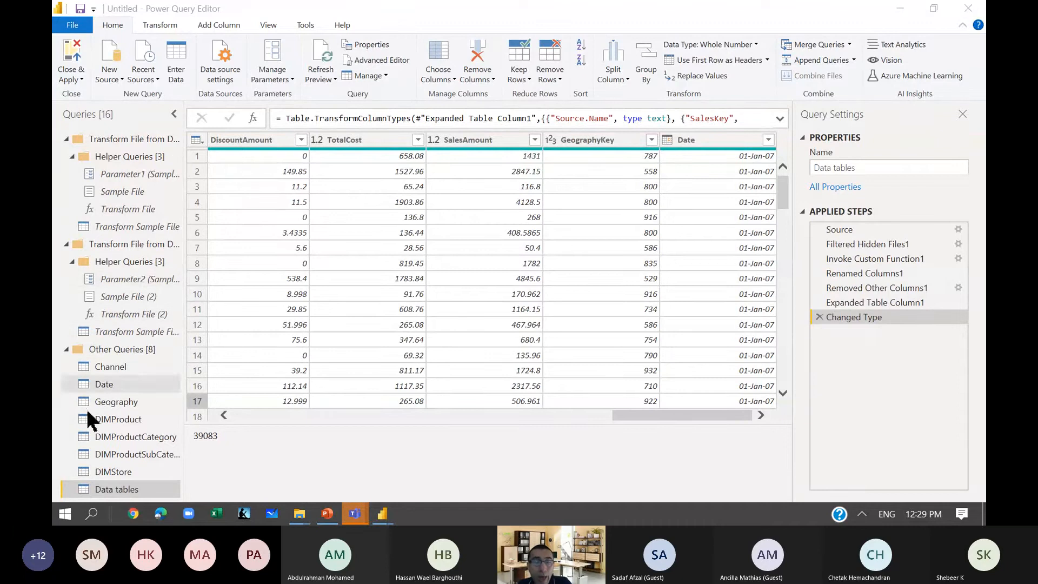
# Review the contents of the DIMProduct, DIMProductCategory and DIMProductSubCategory queries.
pyautogui.click(93, 416)
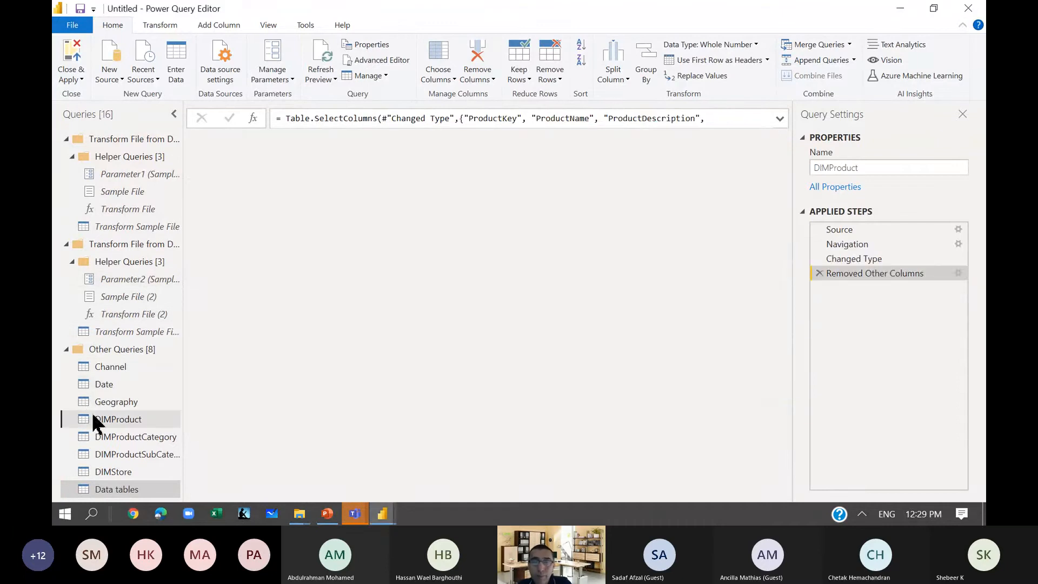
pyautogui.scroll(-2, 469, 254)
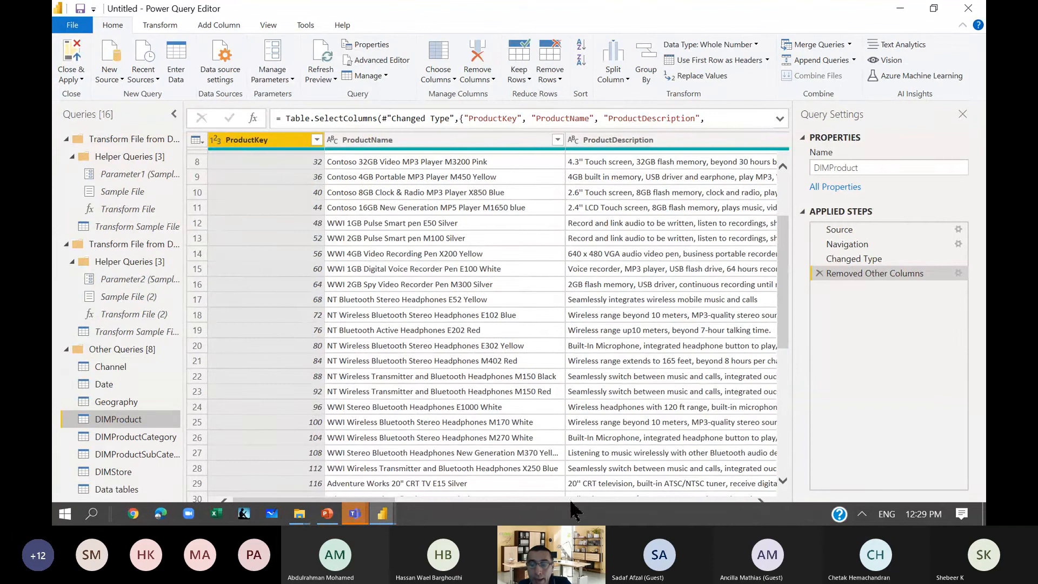
pyautogui.click(574, 517)
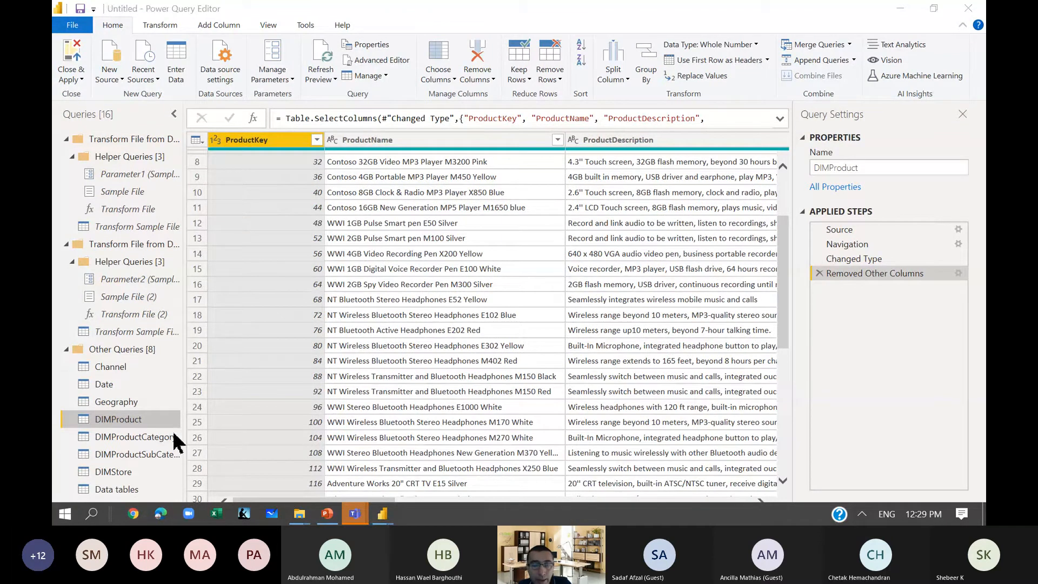
pyautogui.click(380, 301)
pyautogui.scroll(-1, 272, 283)
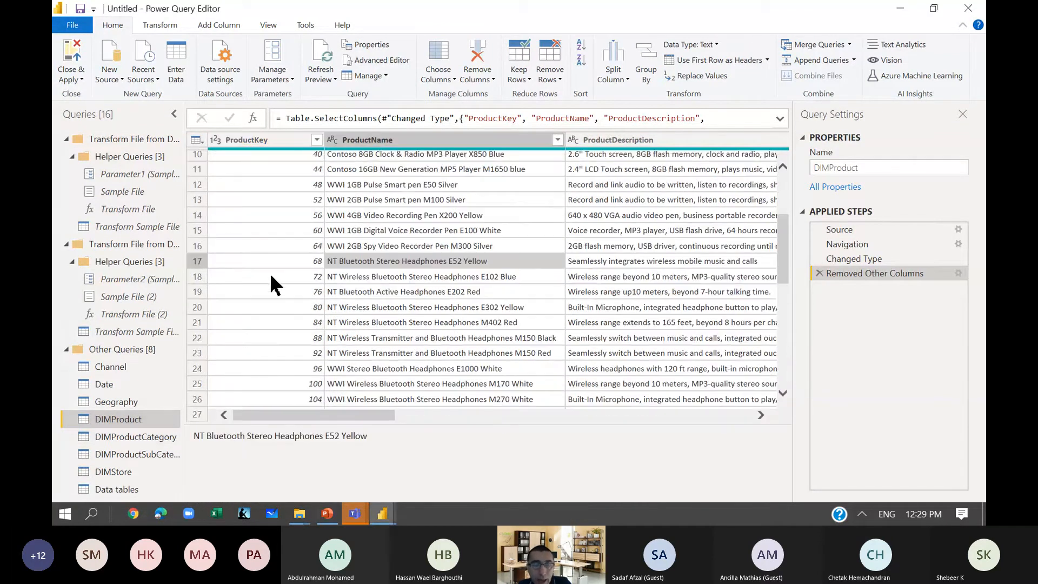
pyautogui.click(146, 436)
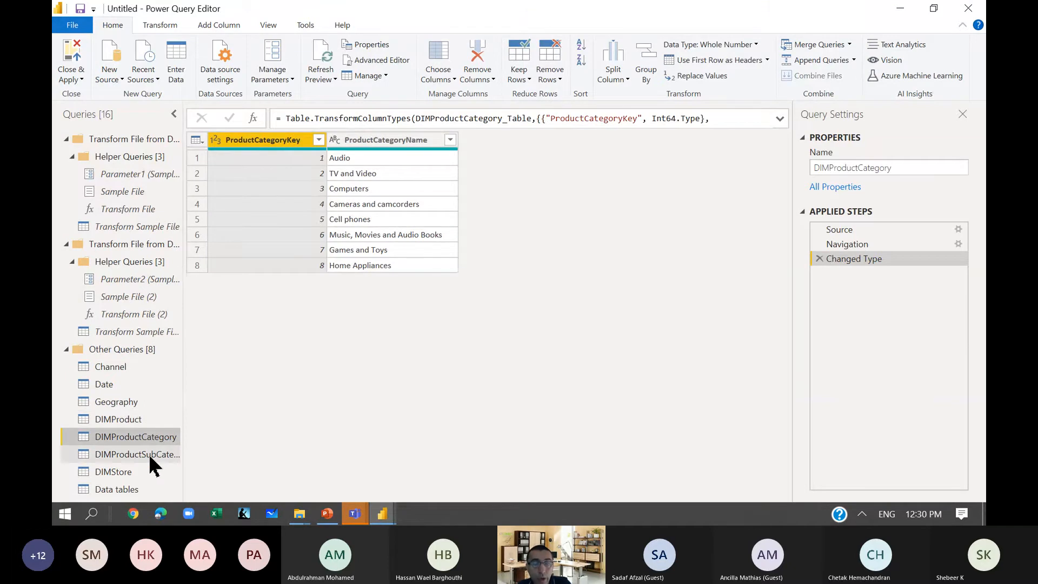
pyautogui.click(151, 455)
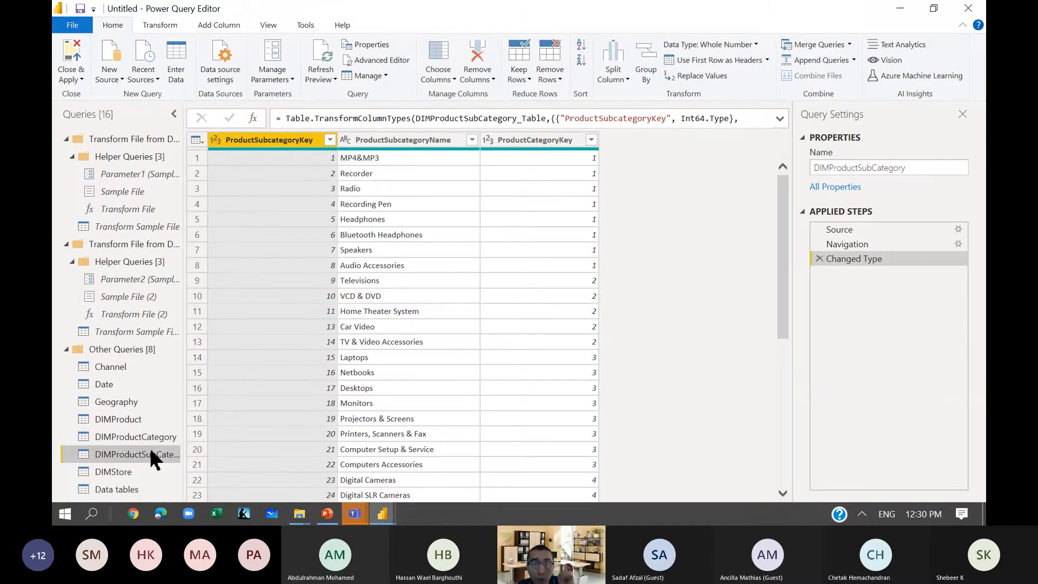
# Examine the columns of the DIMProduct query from ProductKey through UnitPrice, including ProductSubcategoryKey.
pyautogui.click(141, 419)
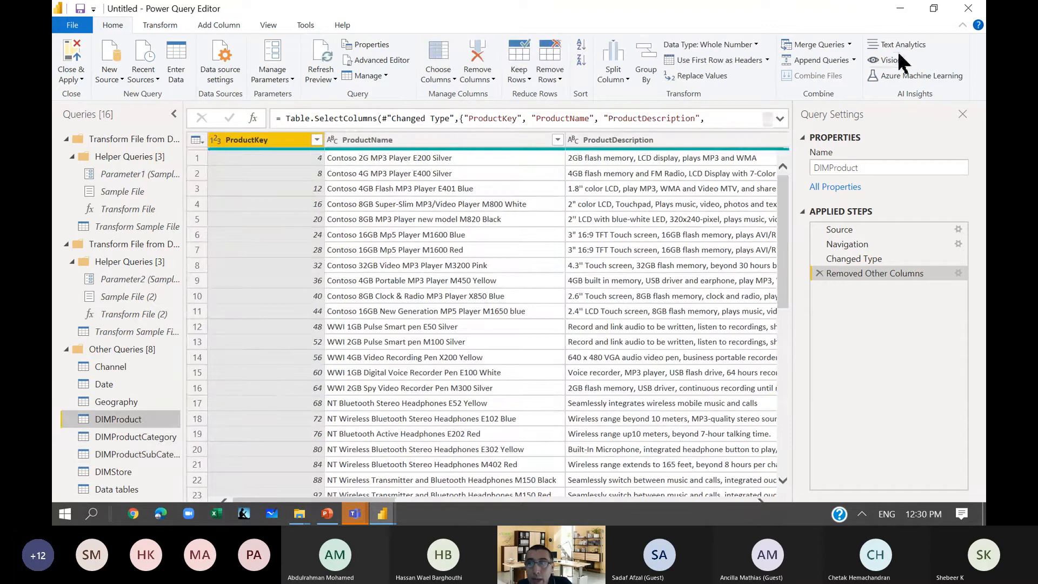
pyautogui.click(466, 209)
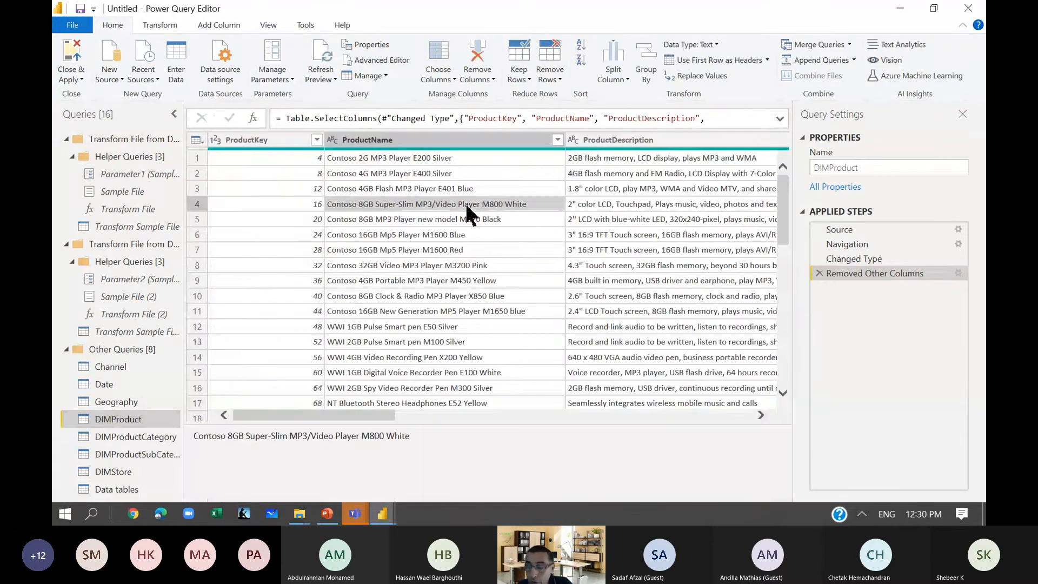
pyautogui.press('Right')
pyautogui.press('Right')
pyautogui.press('Right')
pyautogui.press('Right')
pyautogui.press('Right')
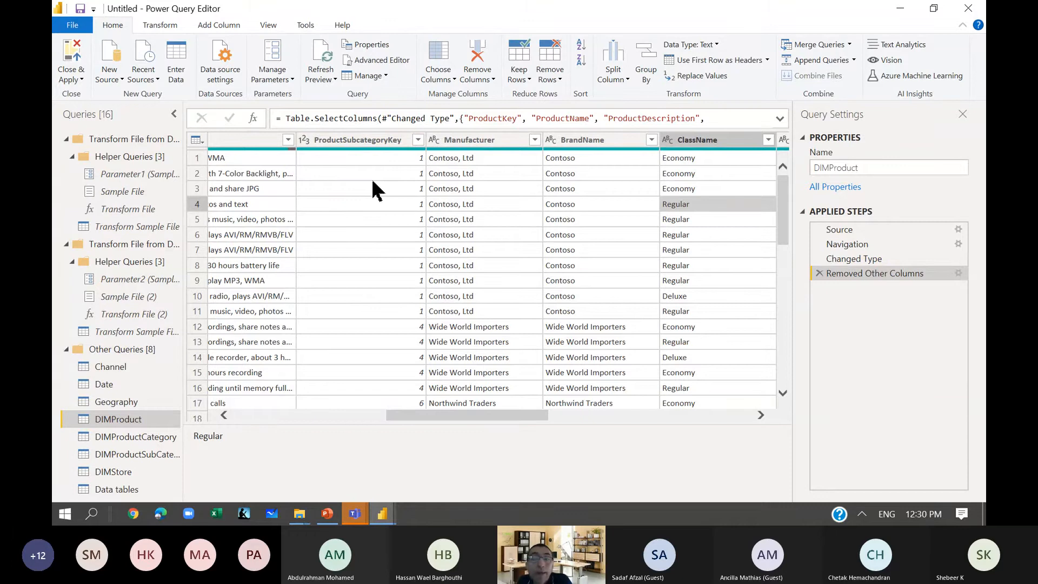
pyautogui.hscroll(10, 377, 190)
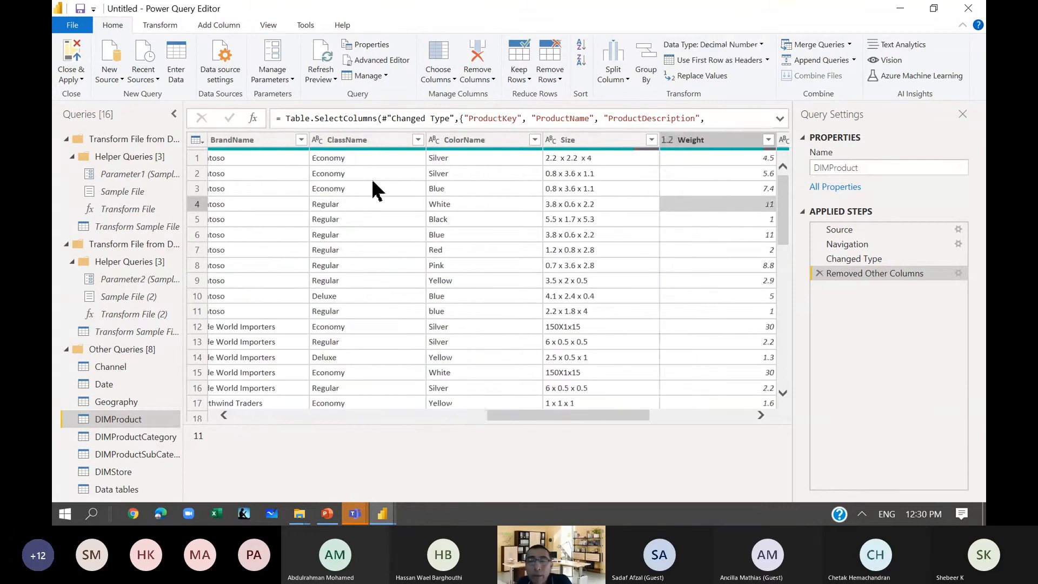
pyautogui.press('Right')
pyautogui.press('Right')
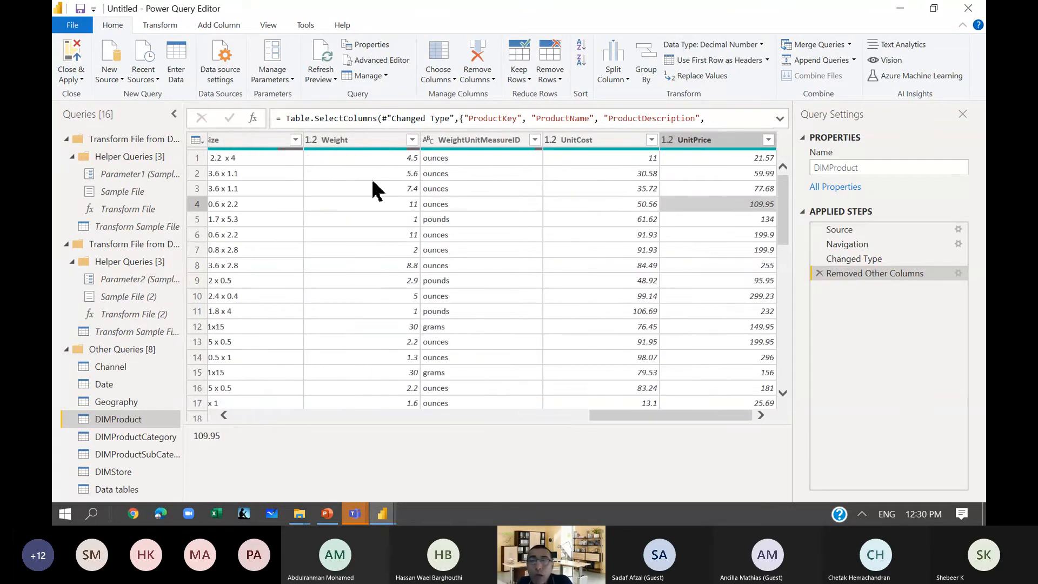
pyautogui.press('Left')
pyautogui.press('Left')
pyautogui.press('Left')
pyautogui.press('Left')
pyautogui.press('Left')
pyautogui.press('Left')
pyautogui.press('Left')
pyautogui.press('Left')
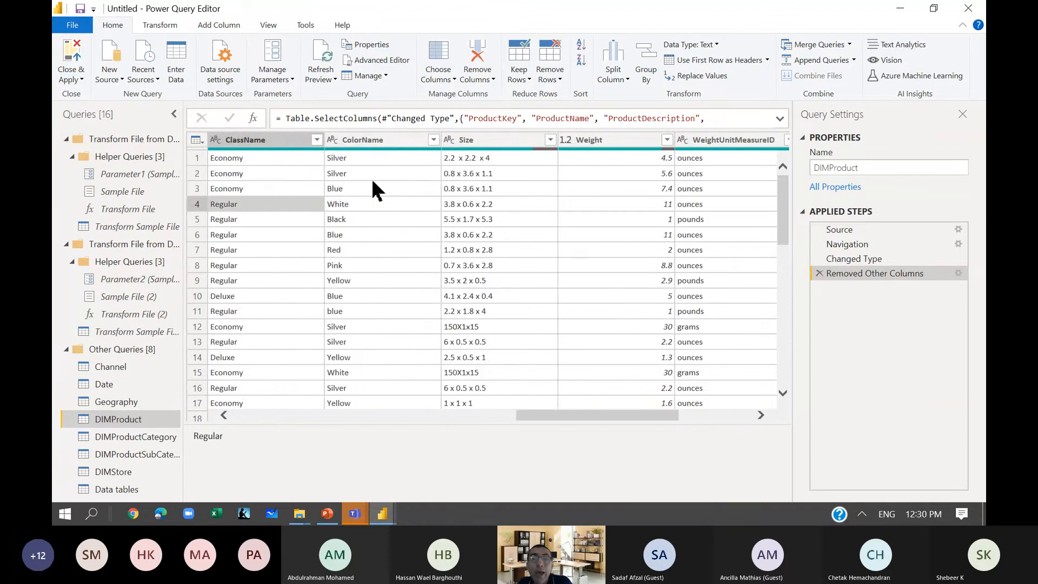
pyautogui.press('Left')
pyautogui.press('Left')
pyautogui.press('Left')
pyautogui.press('Left')
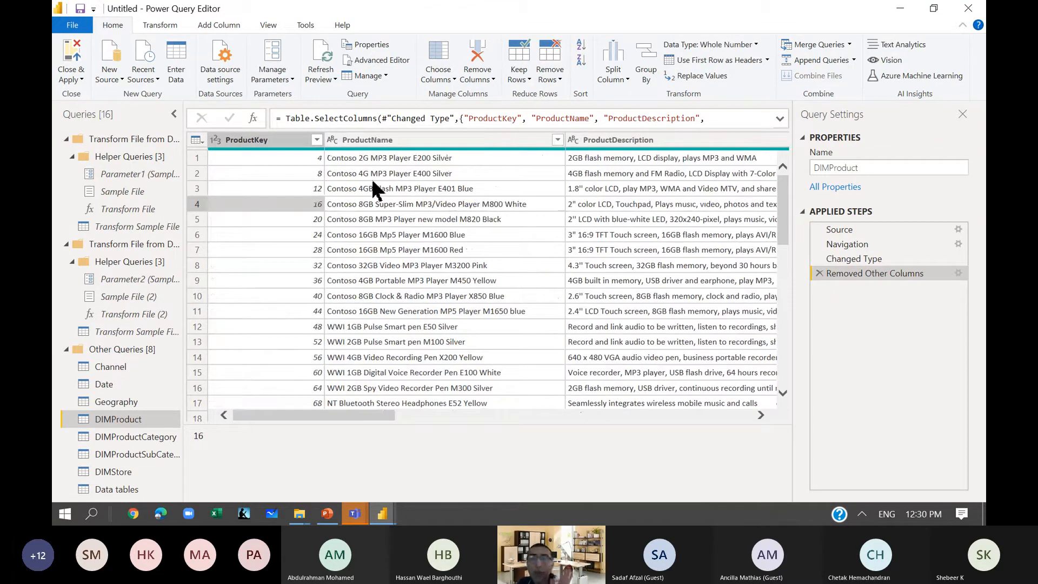
# Compare the DIMProduct query with DIMProductSubCategory to check the key column that links them.
pyautogui.click(126, 415)
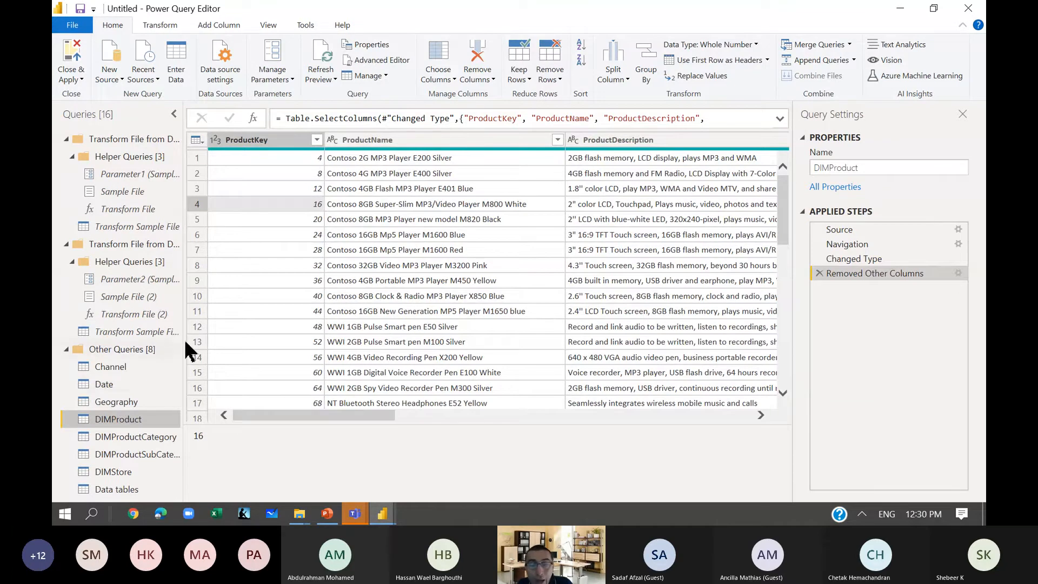
pyautogui.click(145, 454)
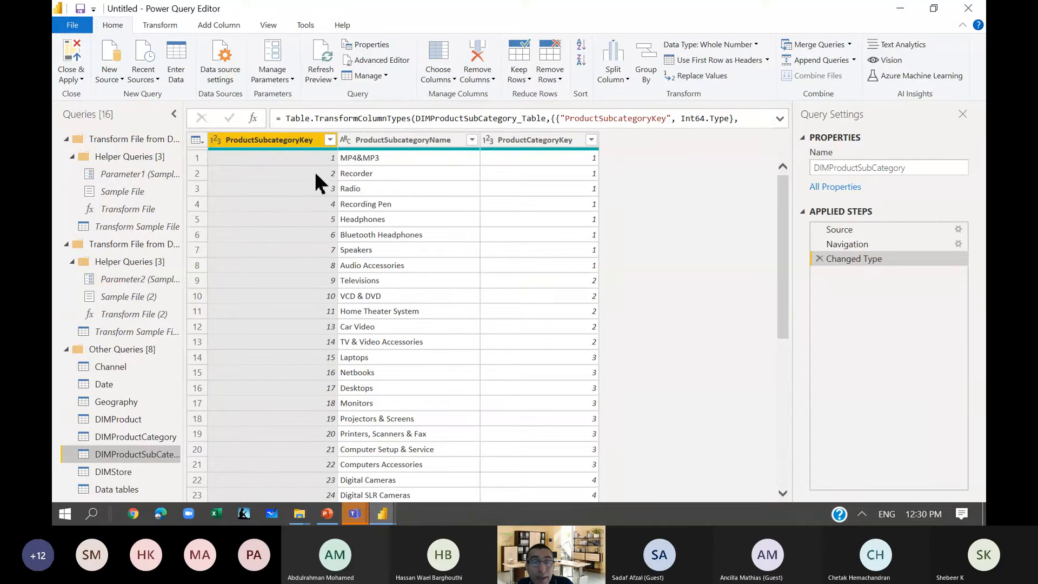
pyautogui.click(130, 421)
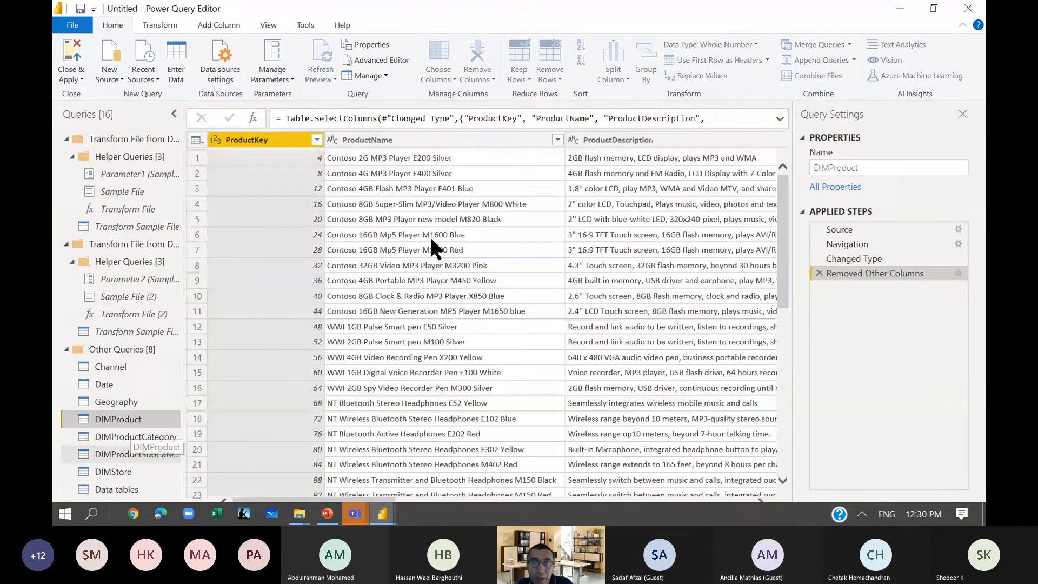
pyautogui.click(145, 456)
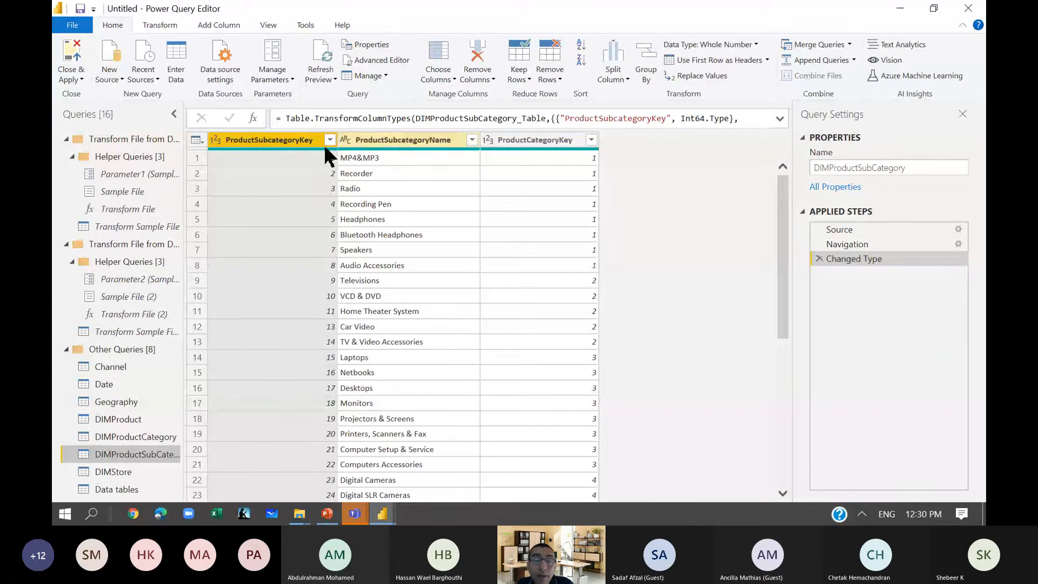
# Merge DIMProductSubCategory into the DIMProduct query, matching on ProductSubcategoryKey with a Left Outer join.
pyautogui.click(118, 420)
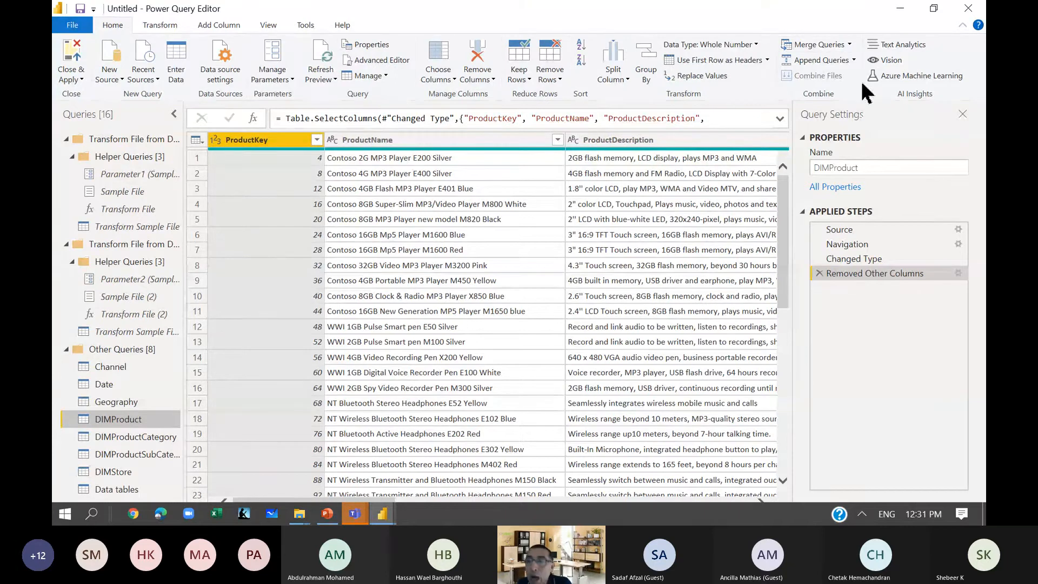
pyautogui.click(819, 47)
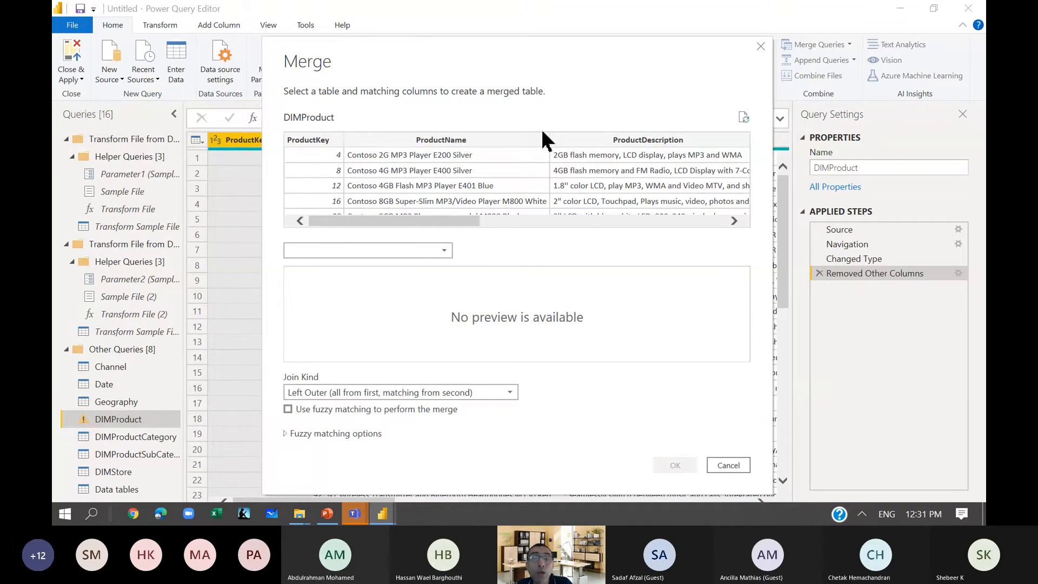
pyautogui.click(362, 251)
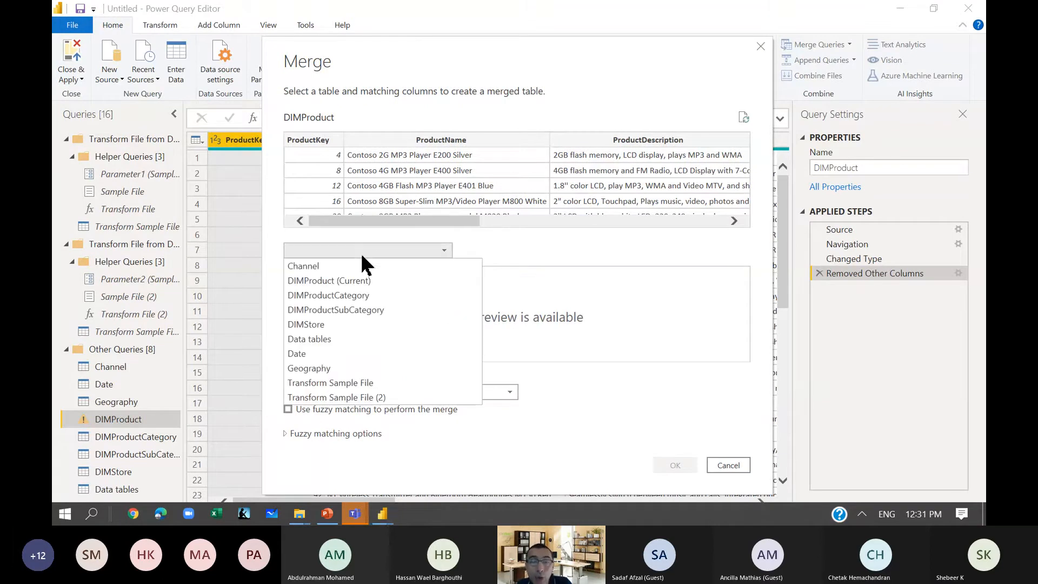
pyautogui.click(377, 310)
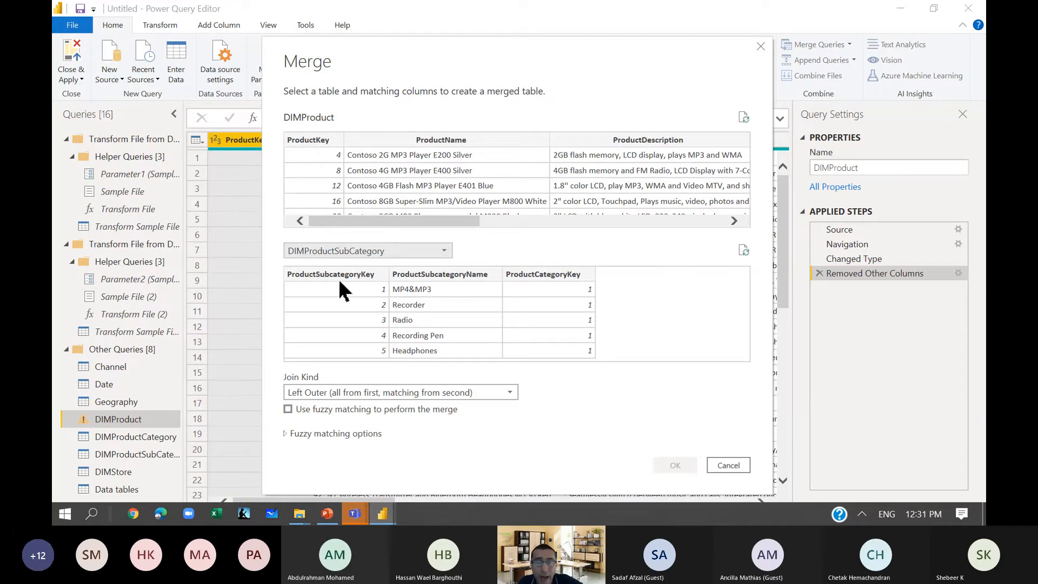
pyautogui.click(317, 274)
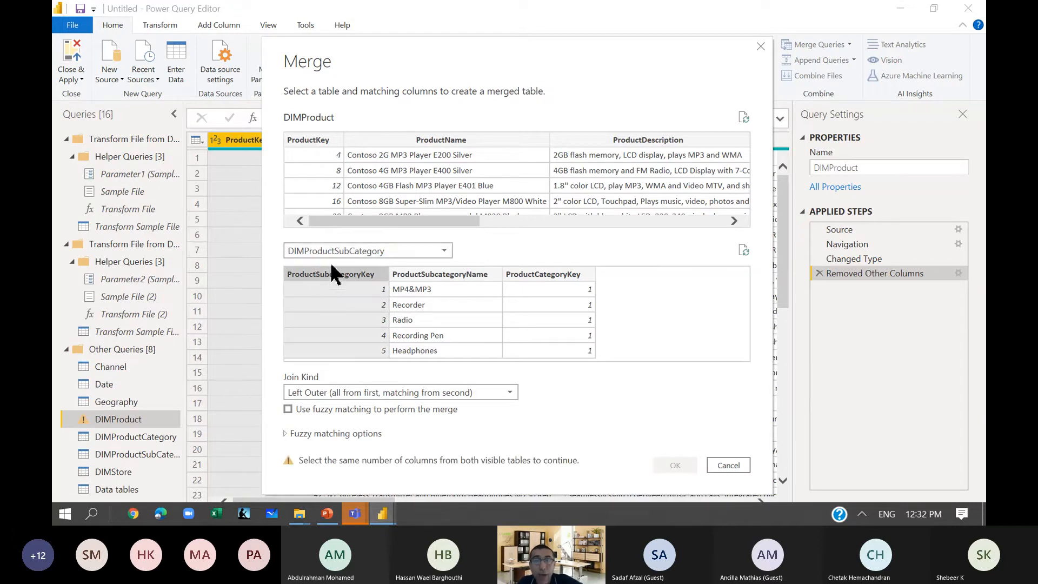
pyautogui.moveTo(359, 222); pyautogui.dragTo(483, 221)
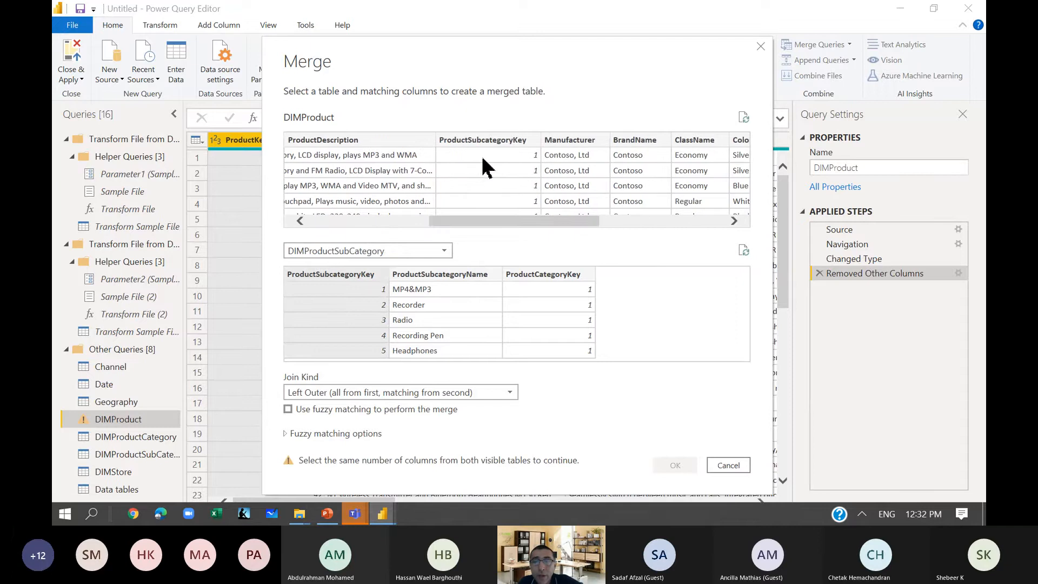
pyautogui.click(481, 141)
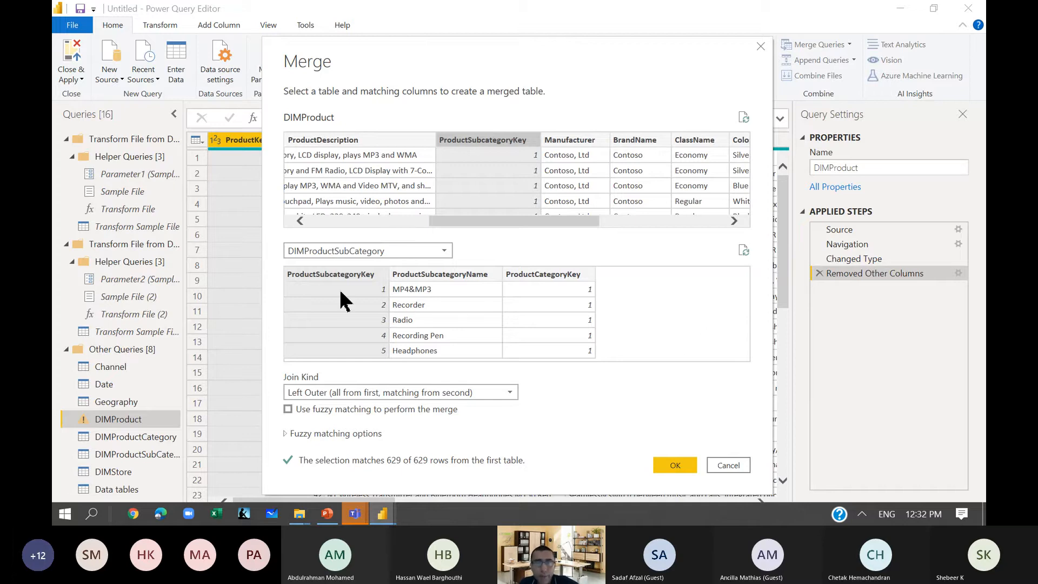
pyautogui.click(677, 466)
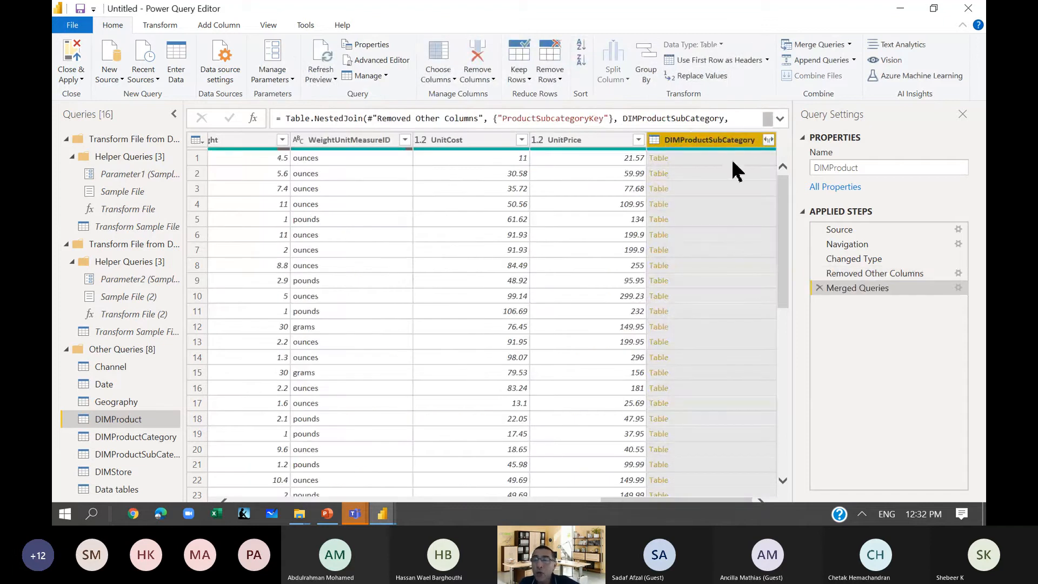
# Expand the merged DIMProductSubCategory column to only ProductSubcategoryName and ProductCategoryKey, without the original column name as prefix.
pyautogui.click(768, 140)
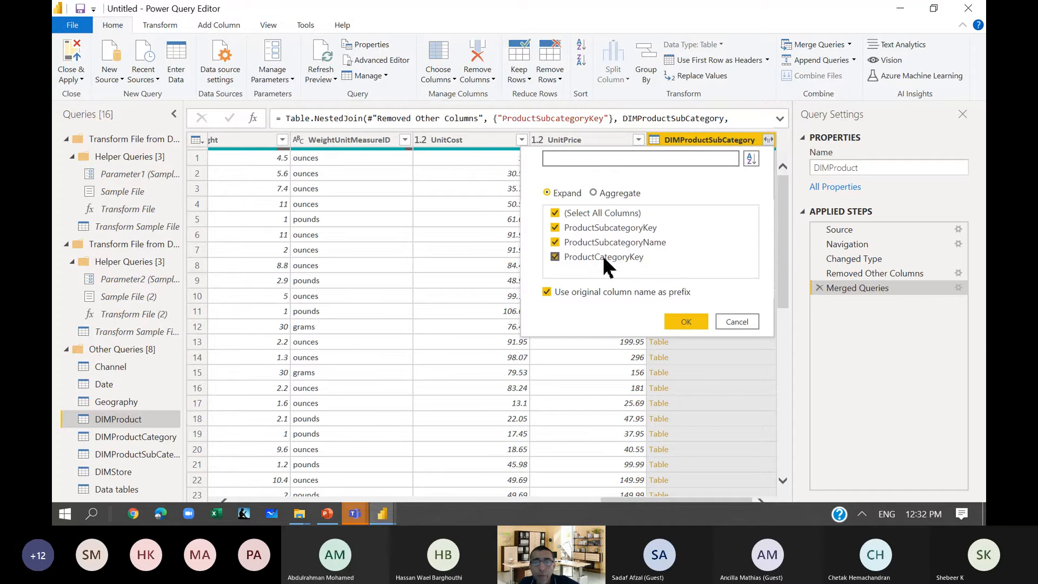
pyautogui.click(555, 214)
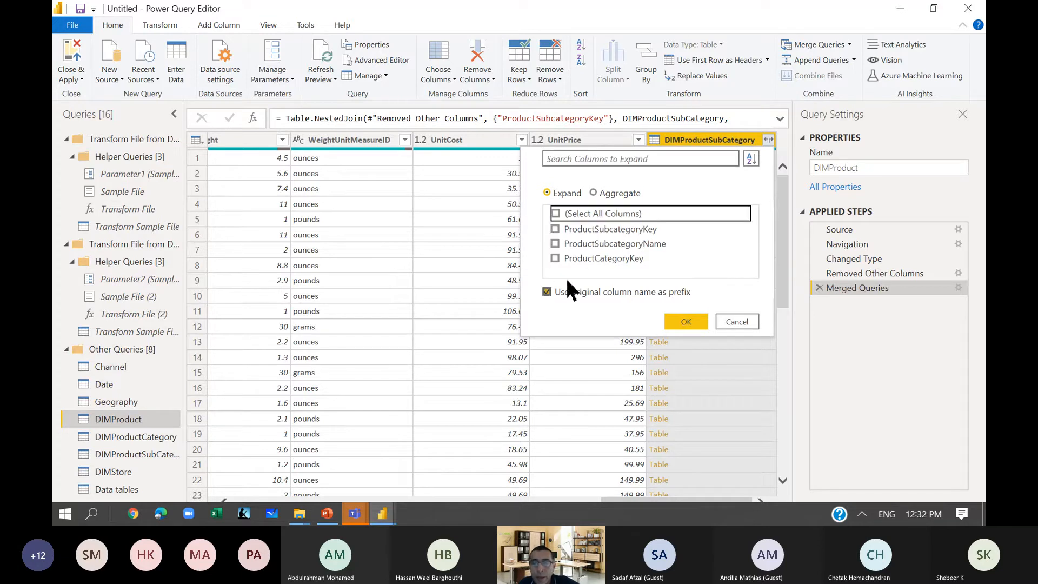
pyautogui.click(556, 243)
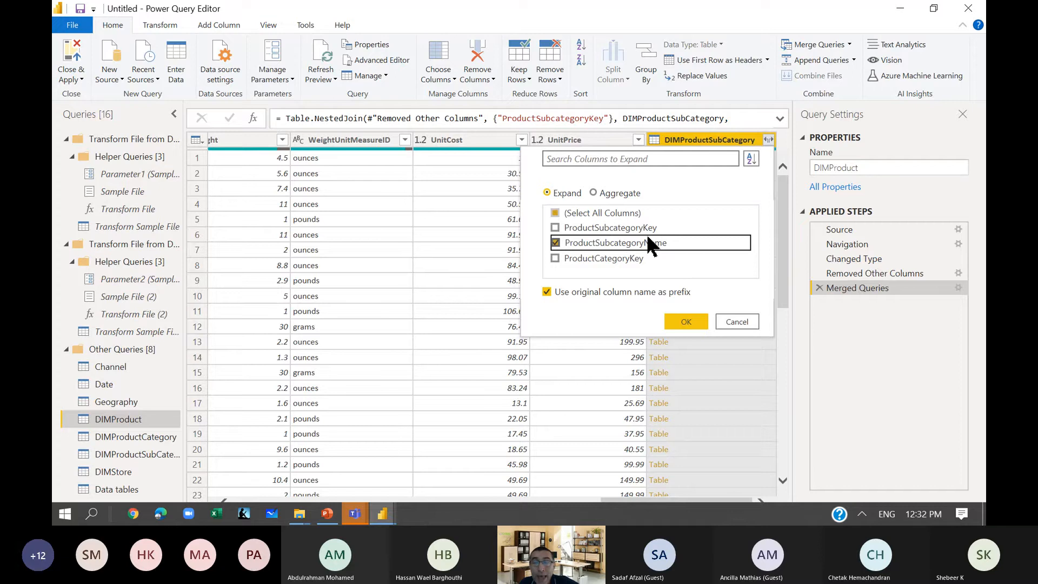
pyautogui.click(555, 258)
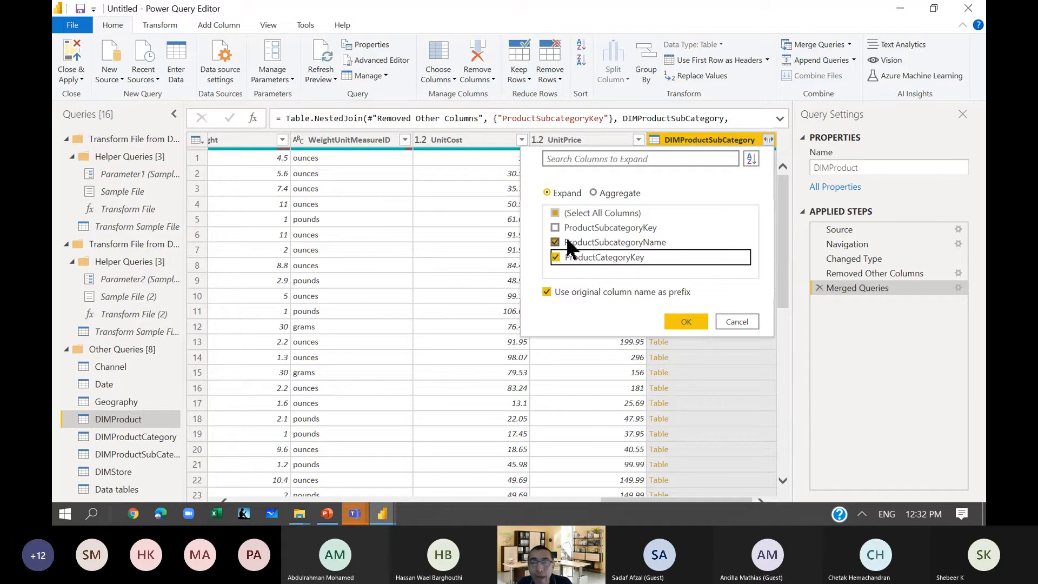
pyautogui.click(548, 296)
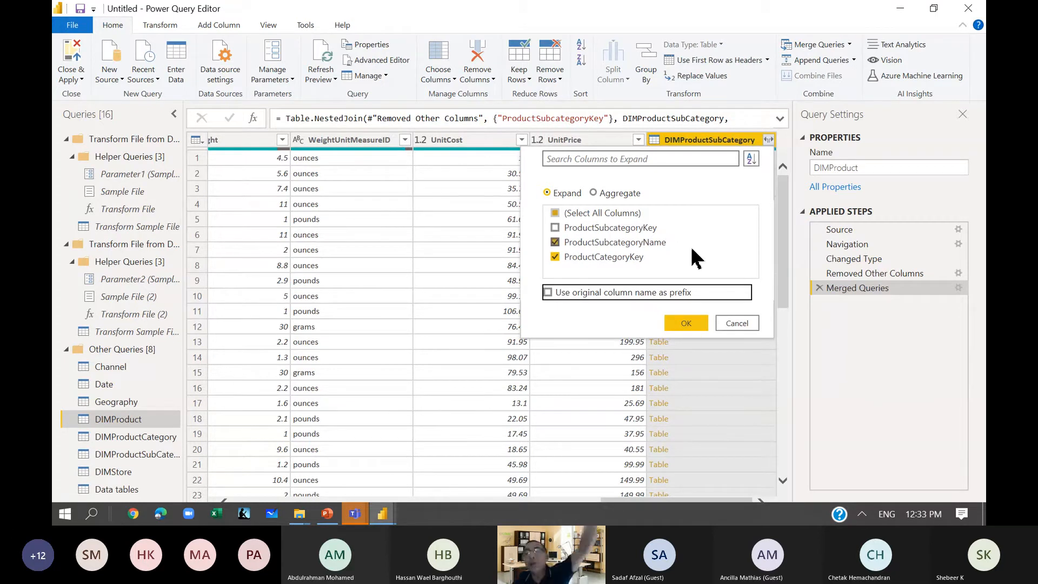
pyautogui.click(686, 323)
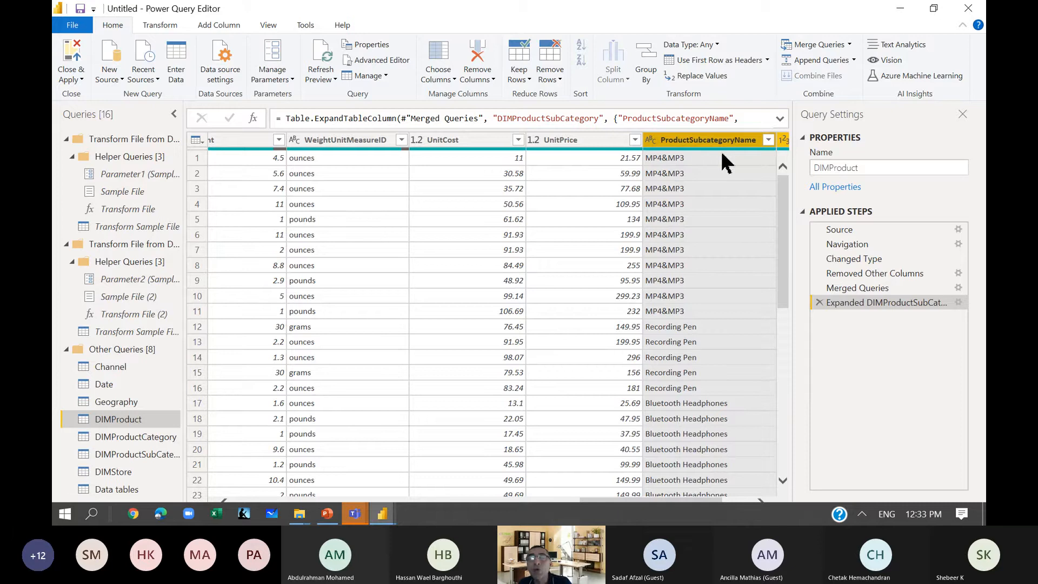
pyautogui.click(760, 500)
pyautogui.click(759, 499)
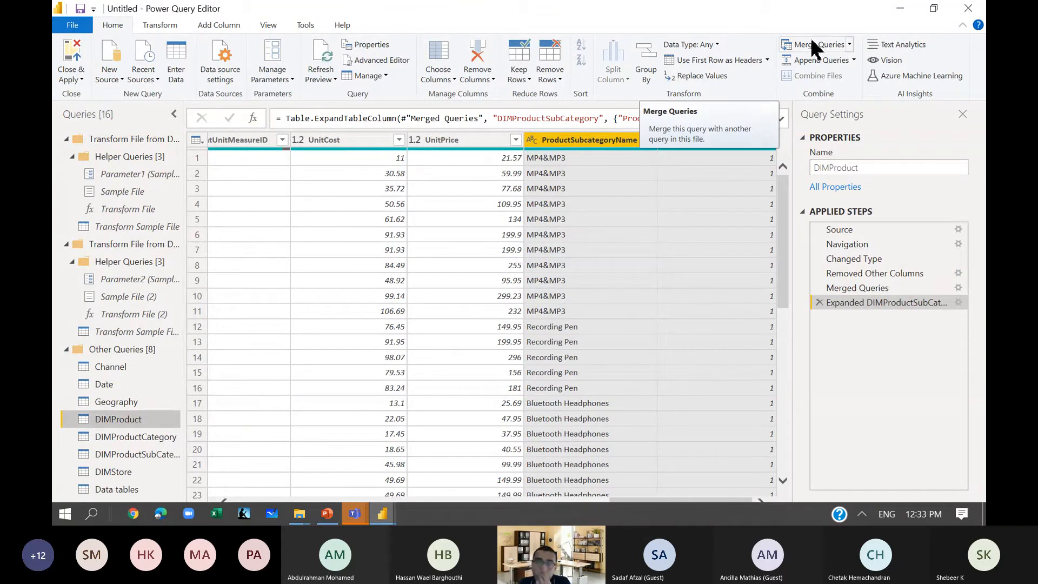
# Merge DIMProductCategory into the DIMProduct query, matching on ProductCategoryKey with a Left Outer join.
pyautogui.click(826, 45)
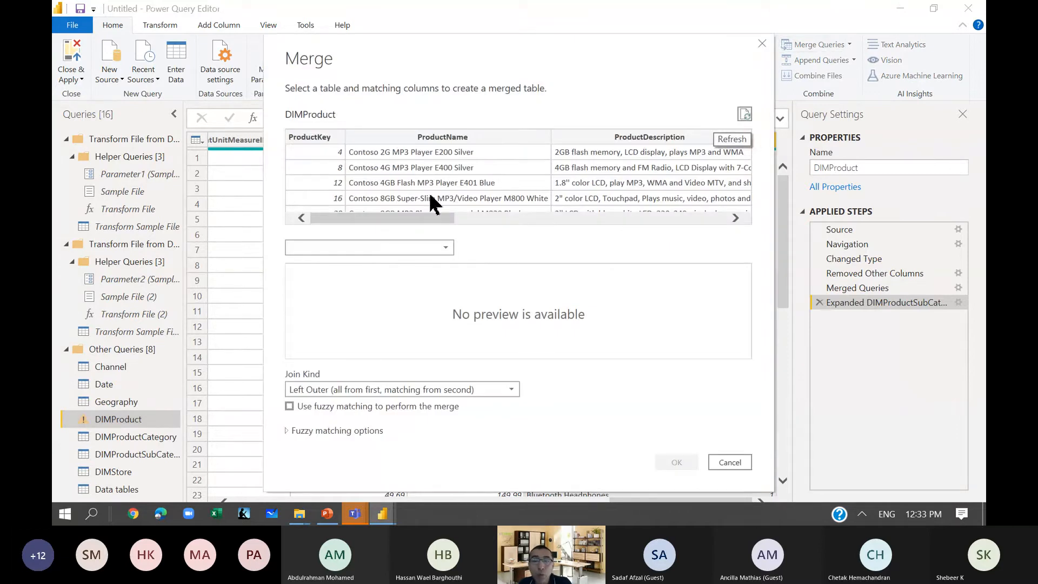
pyautogui.click(393, 249)
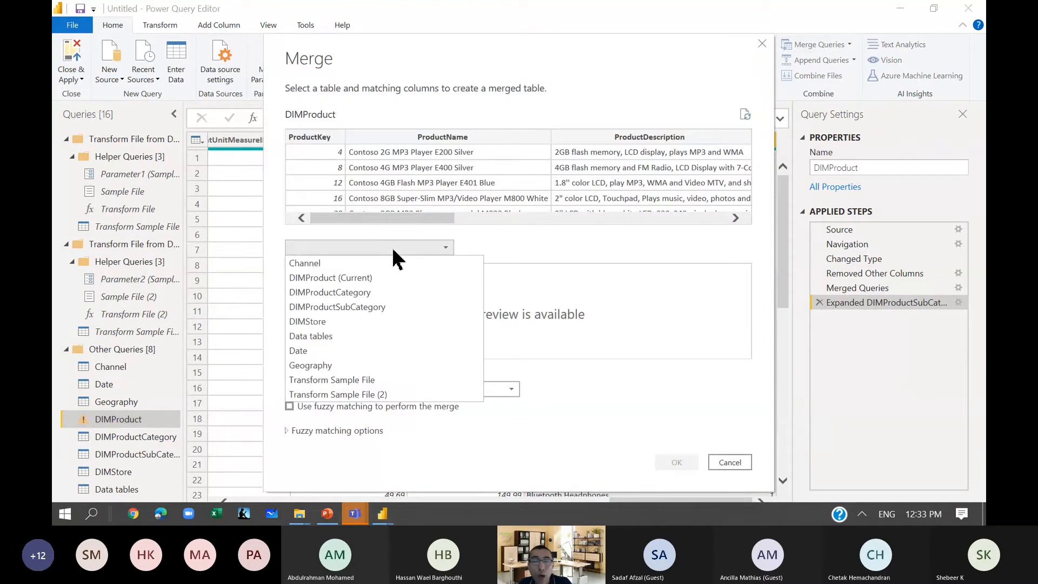
pyautogui.click(381, 295)
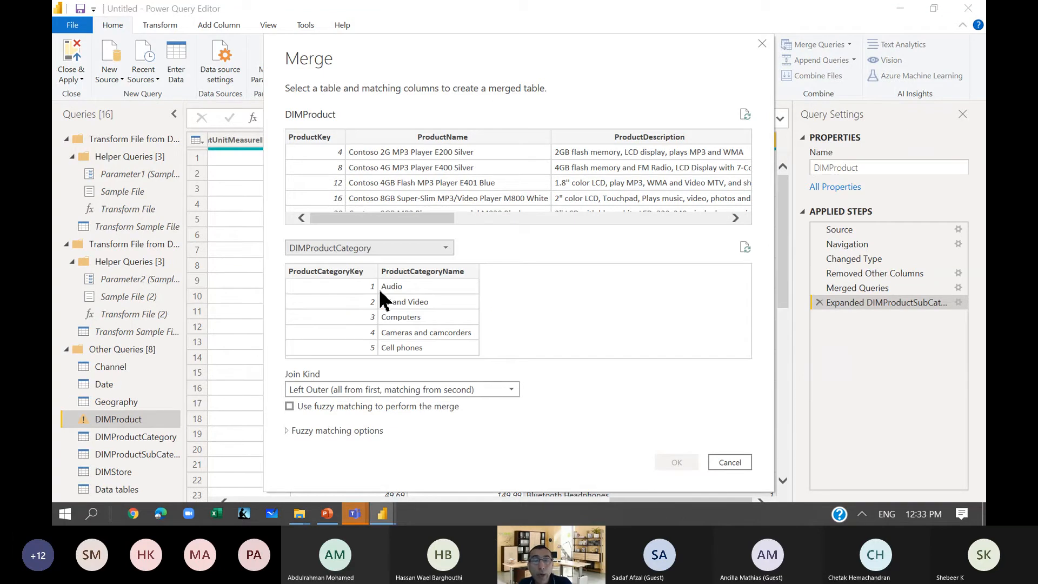
pyautogui.click(310, 274)
pyautogui.moveTo(399, 218); pyautogui.dragTo(692, 203)
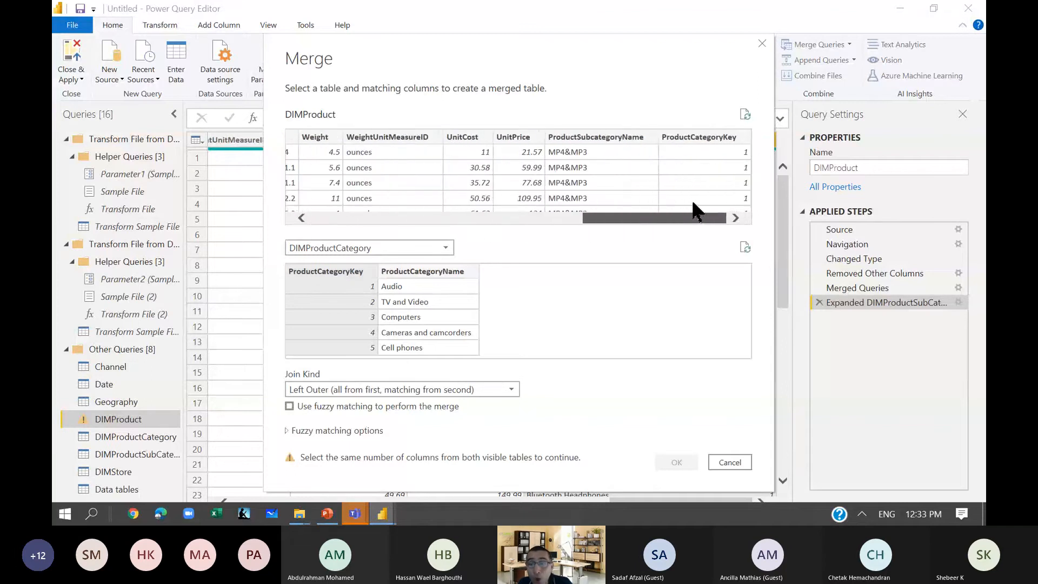
pyautogui.click(694, 139)
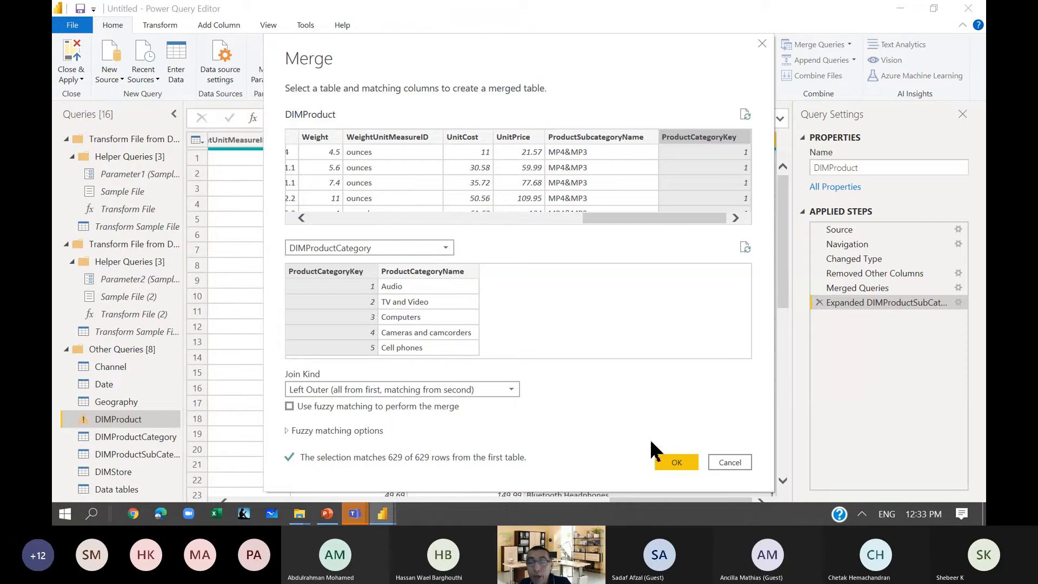
pyautogui.click(673, 463)
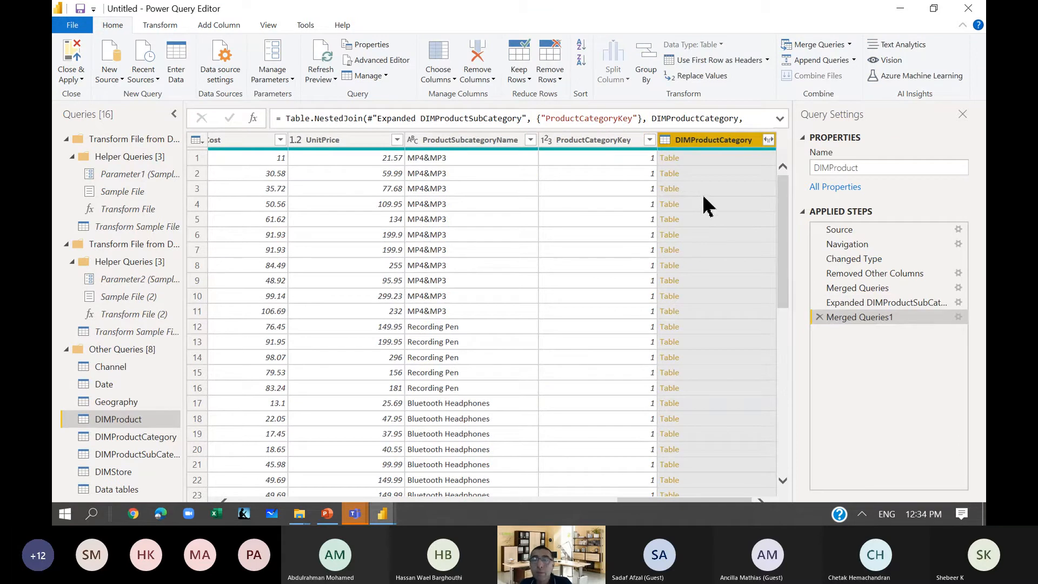
# Expand the merged DIMProductCategory column to only ProductCategoryName, without the original column name as prefix.
pyautogui.click(768, 140)
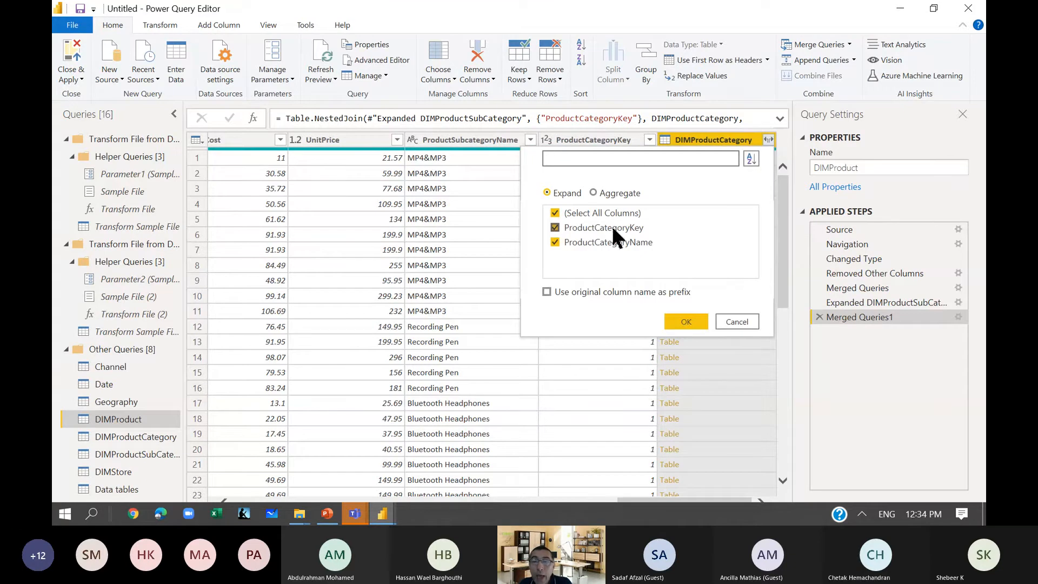
pyautogui.click(555, 212)
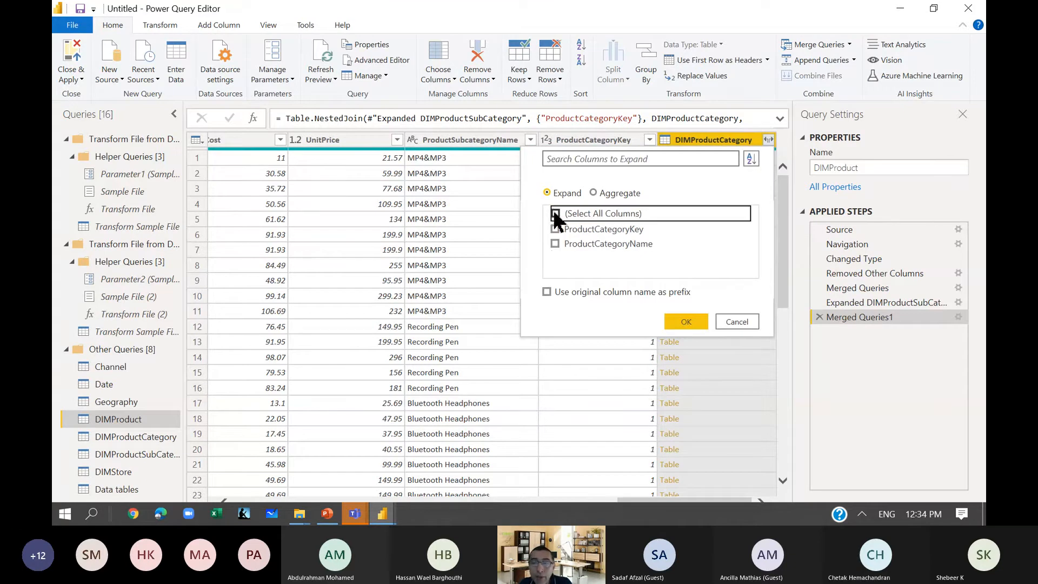
pyautogui.click(555, 243)
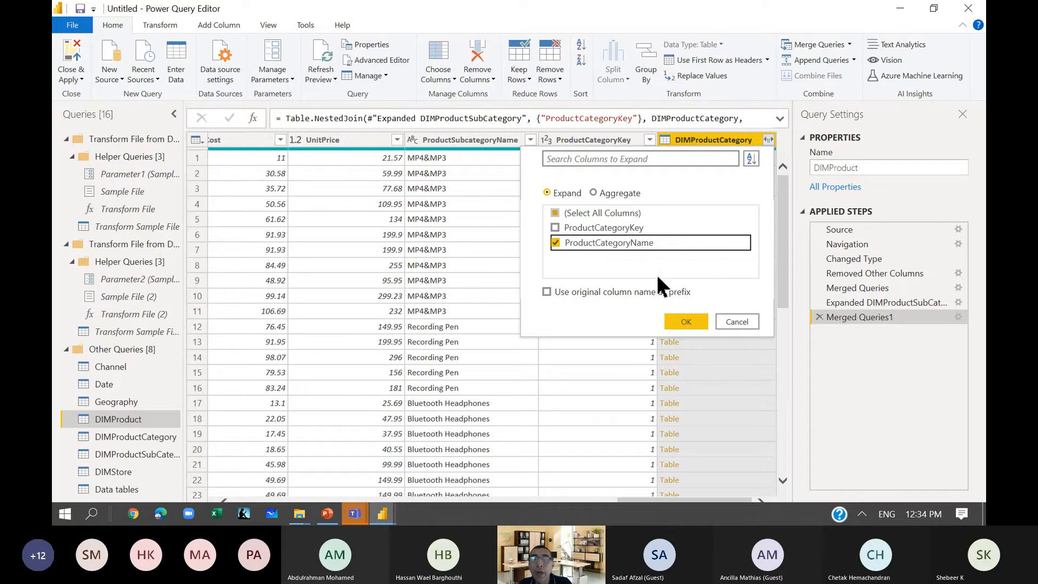
pyautogui.click(686, 321)
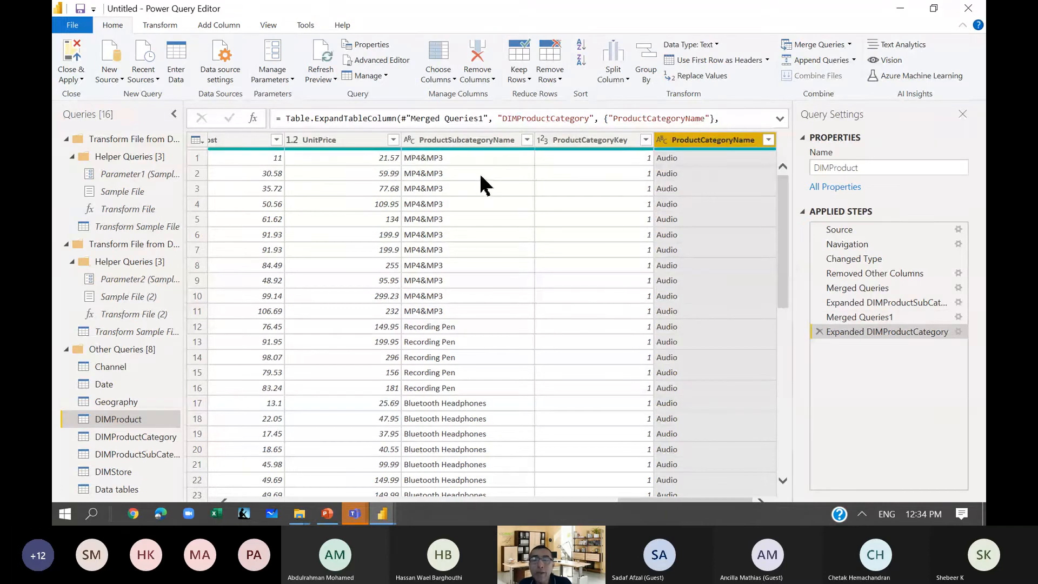
# Compare the ProductSubcategoryName and ProductCategoryName values across the rows to check how subcategories map to categories.
pyautogui.click(463, 161)
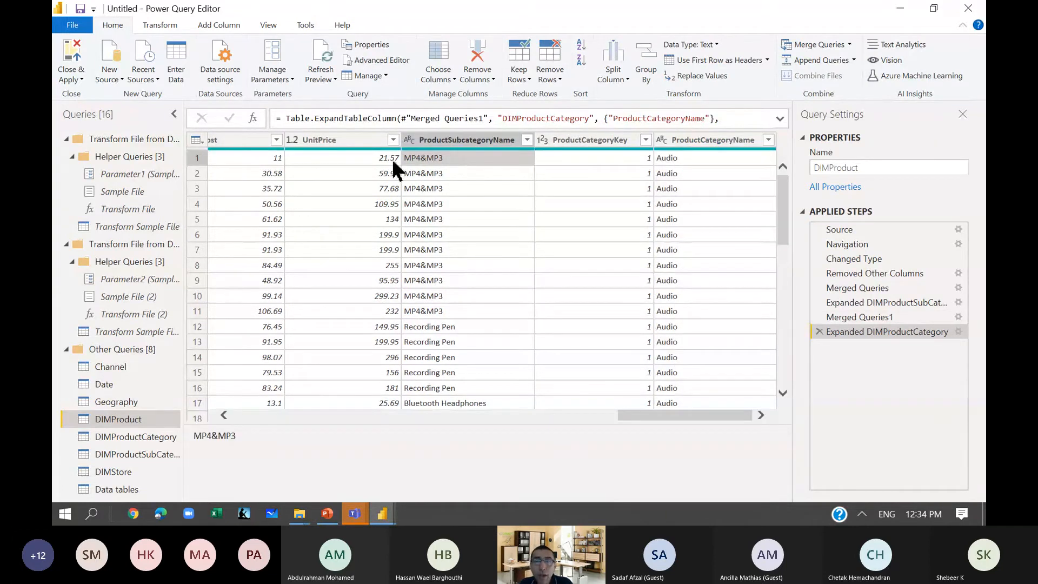
pyautogui.click(706, 158)
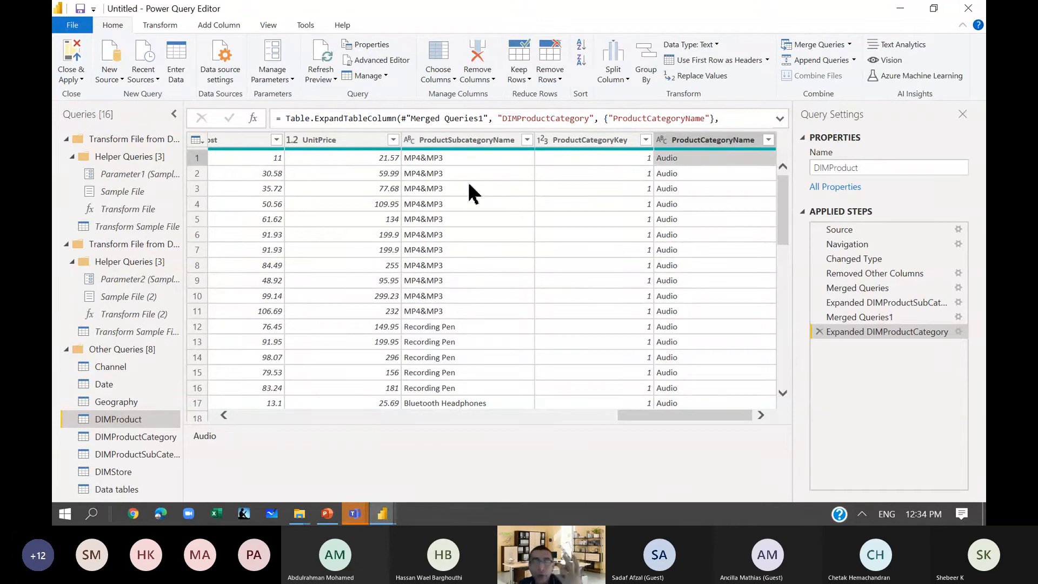
pyautogui.click(461, 326)
pyautogui.click(676, 327)
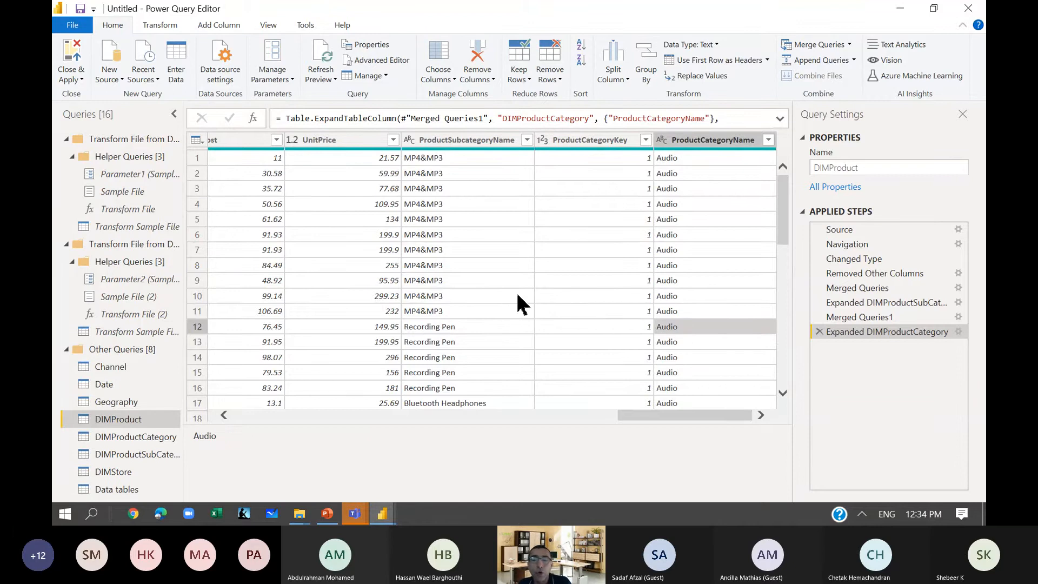
pyautogui.scroll(-3, 518, 304)
pyautogui.click(425, 310)
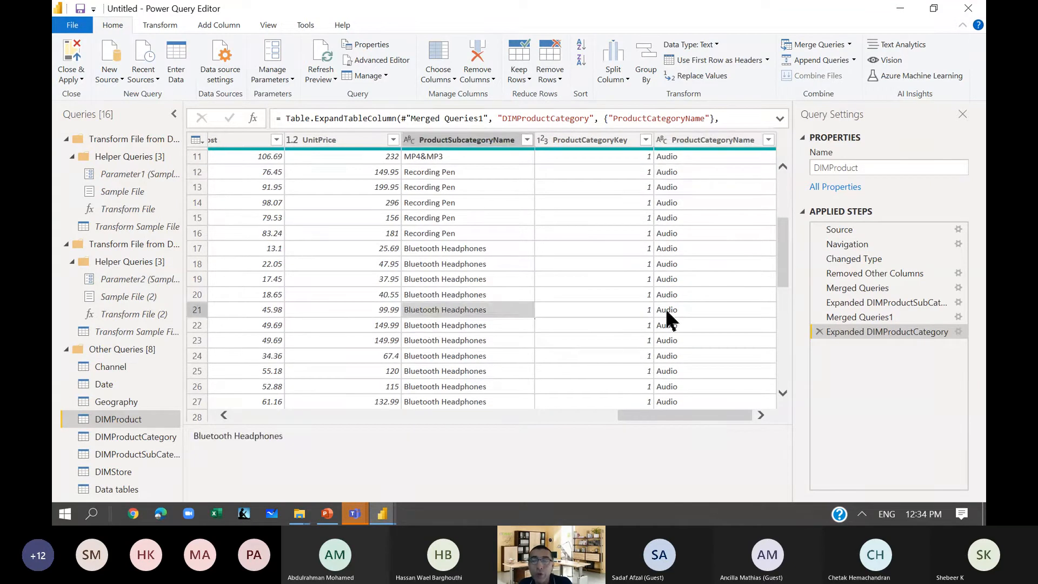
pyautogui.click(669, 313)
pyautogui.scroll(3, 589, 274)
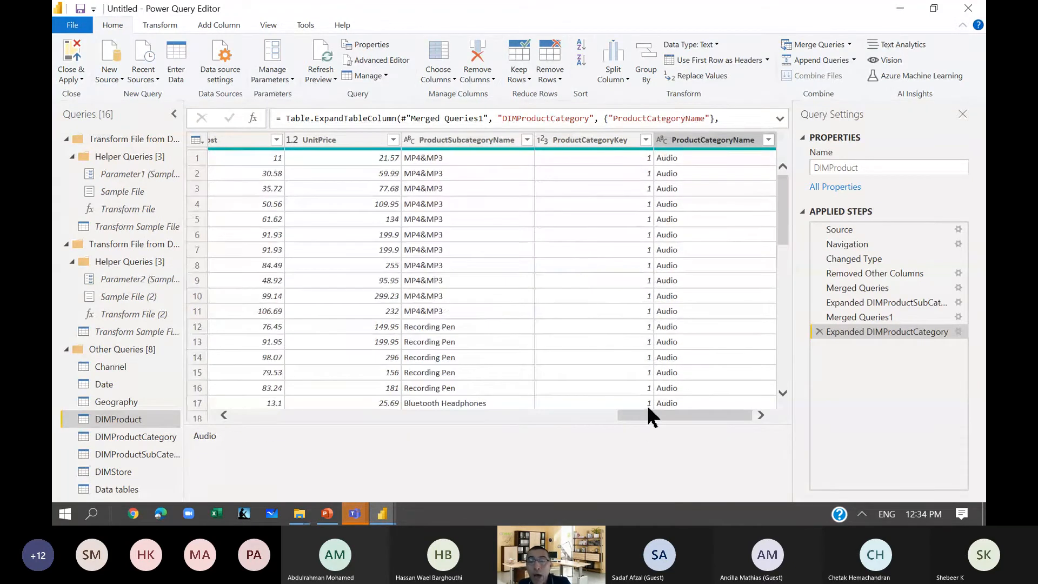
pyautogui.click(622, 403)
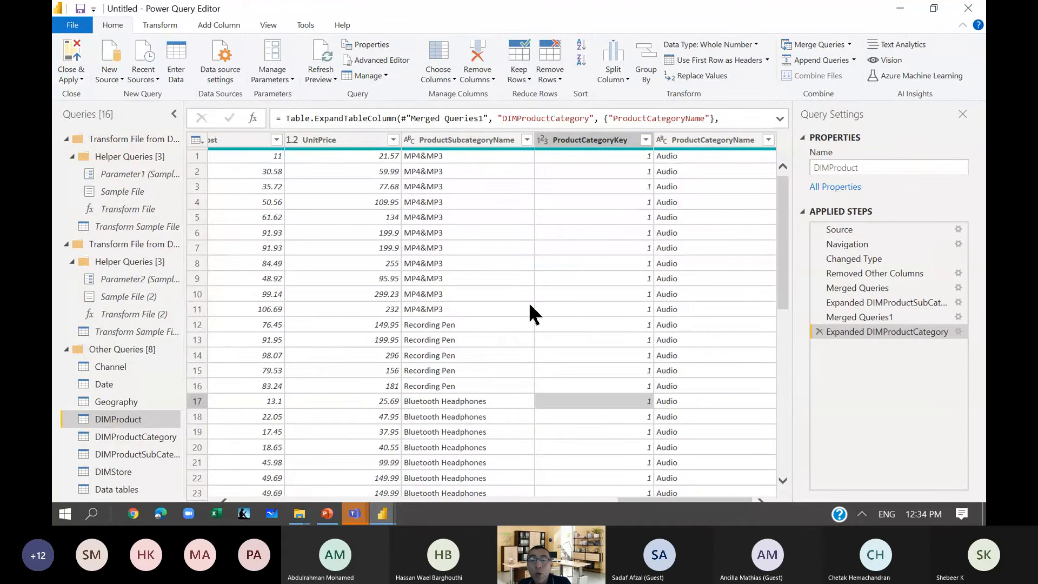
pyautogui.scroll(-2, 532, 313)
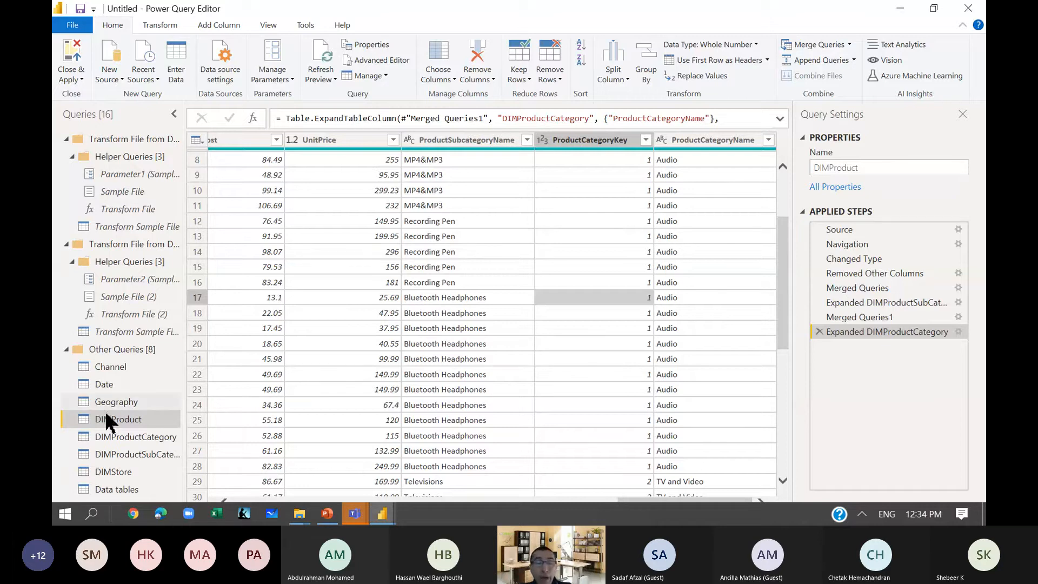
# Rename the DIMProduct query as Product Master.
pyautogui.rightClick(130, 430)
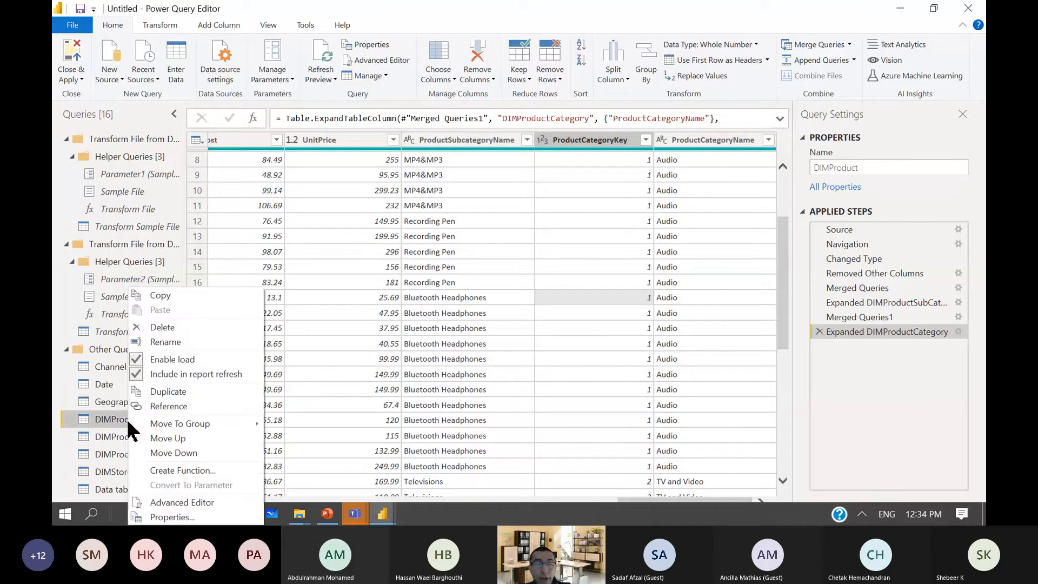
pyautogui.click(157, 342)
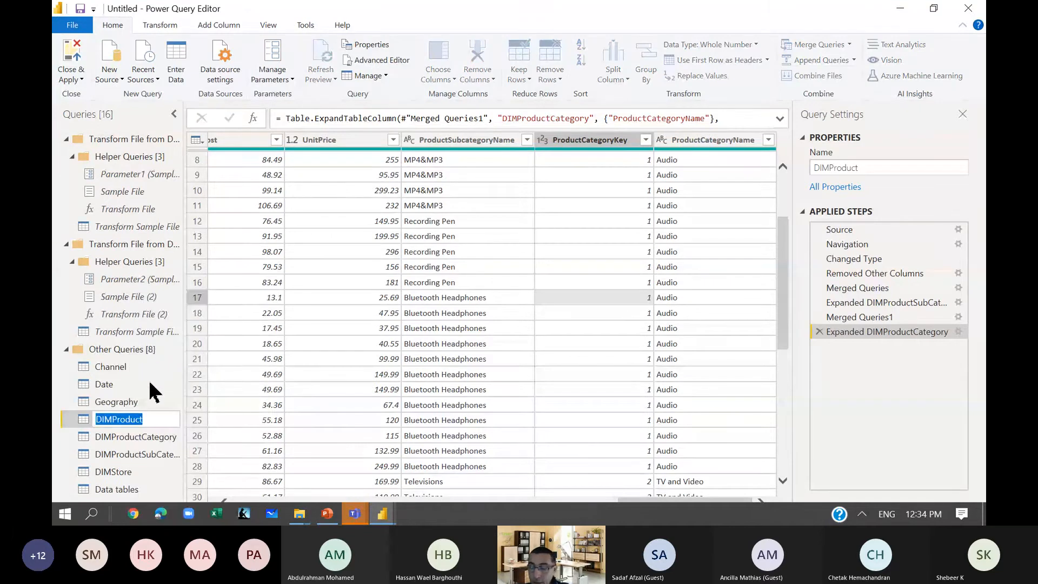
pyautogui.press('Home')
pyautogui.press('Delete')
pyautogui.press('Delete')
pyautogui.press('Delete')
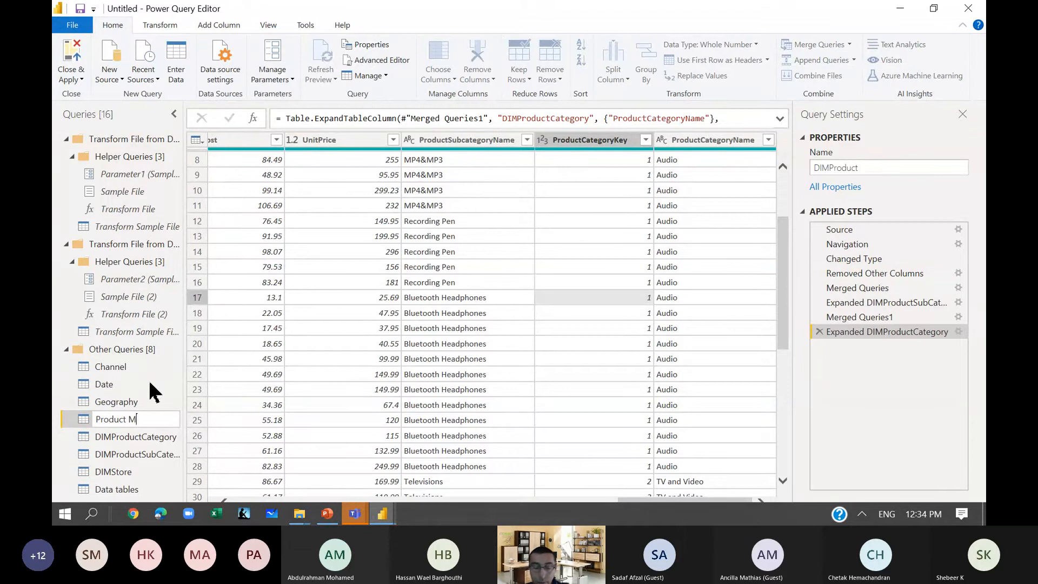
pyautogui.press('Return')
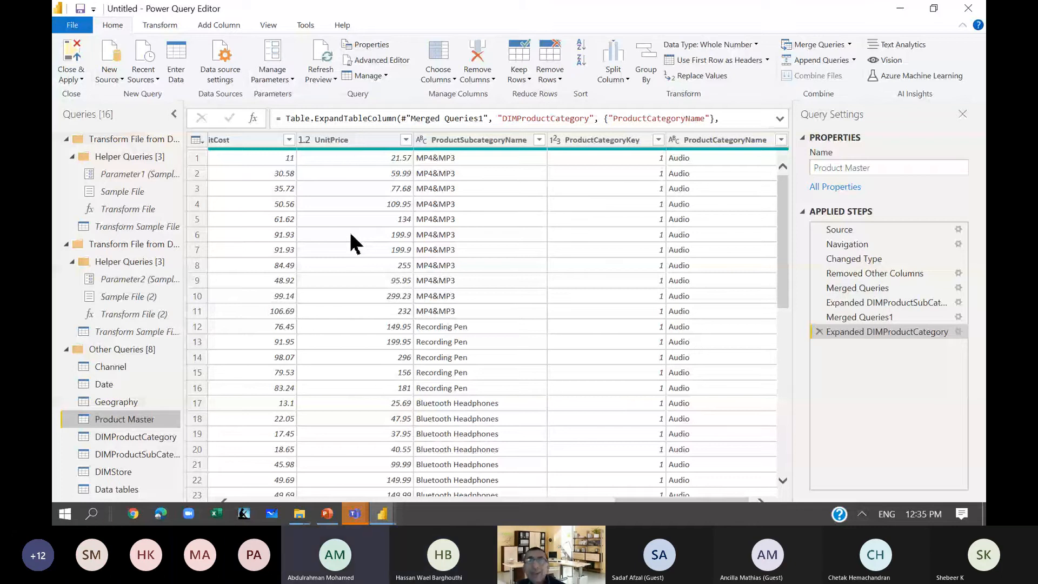
pyautogui.scroll(-1, 351, 243)
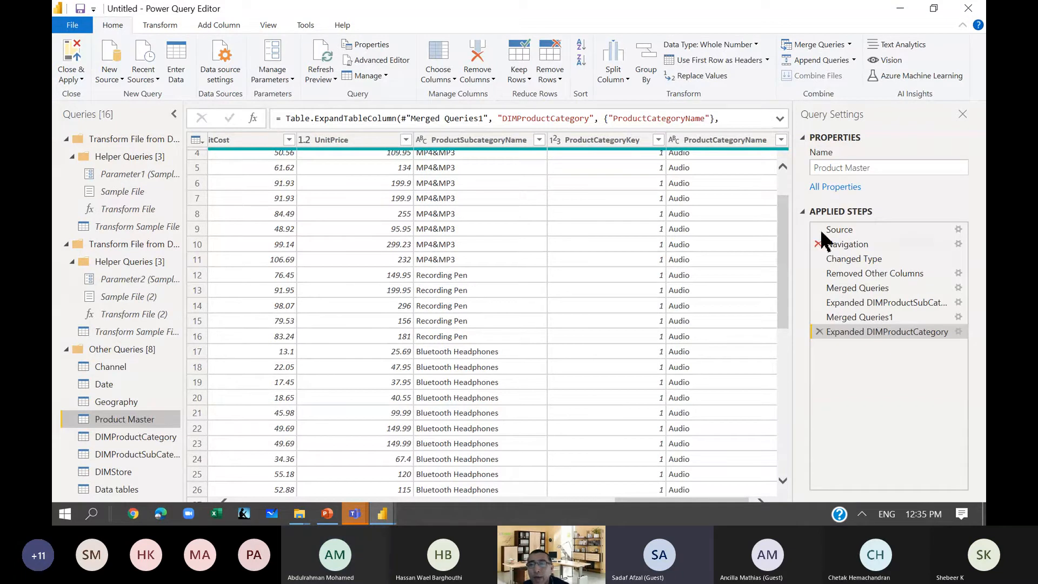
pyautogui.click(819, 44)
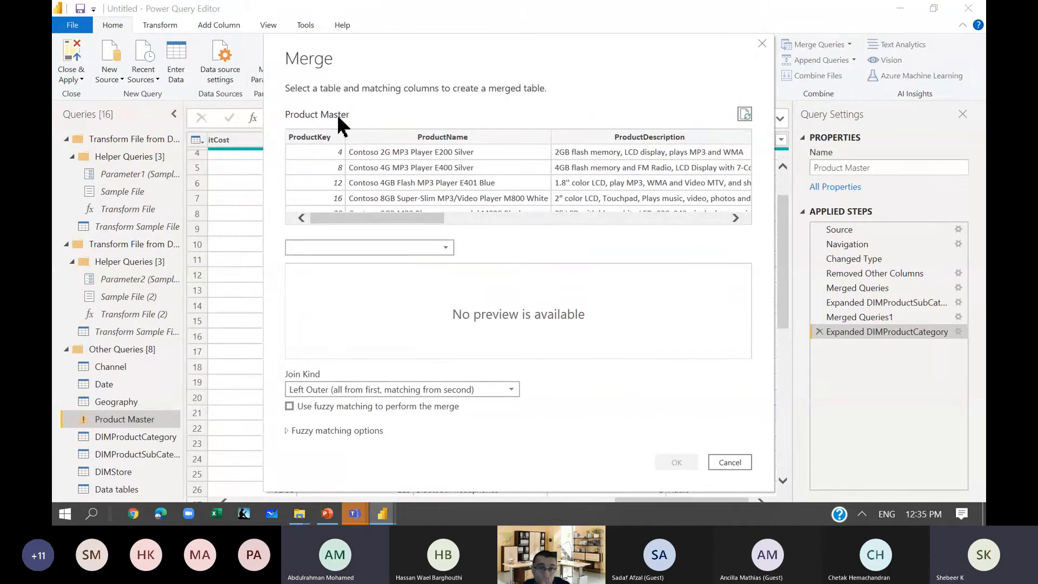
pyautogui.click(358, 249)
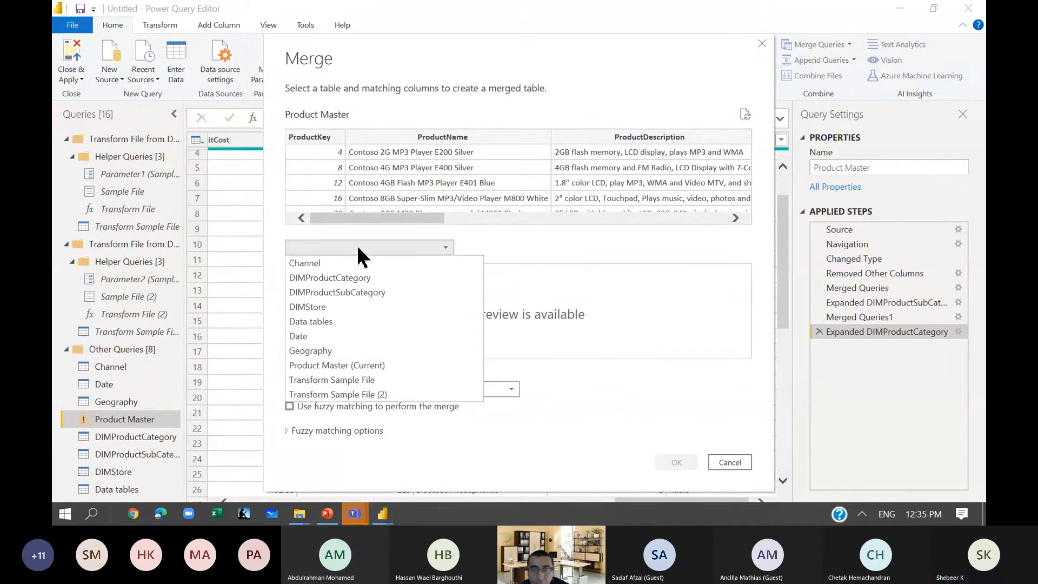
pyautogui.click(389, 292)
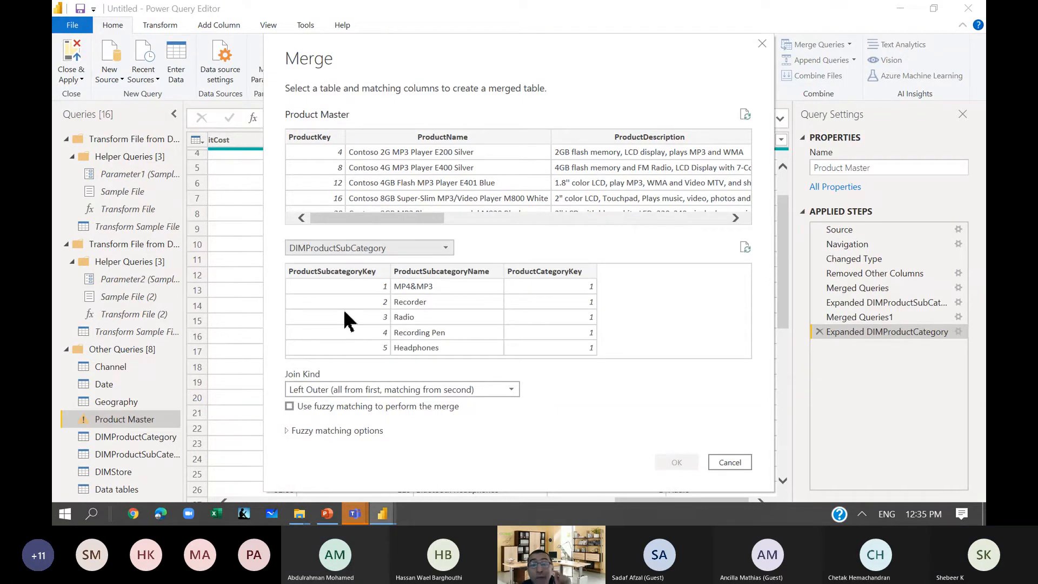
pyautogui.click(331, 273)
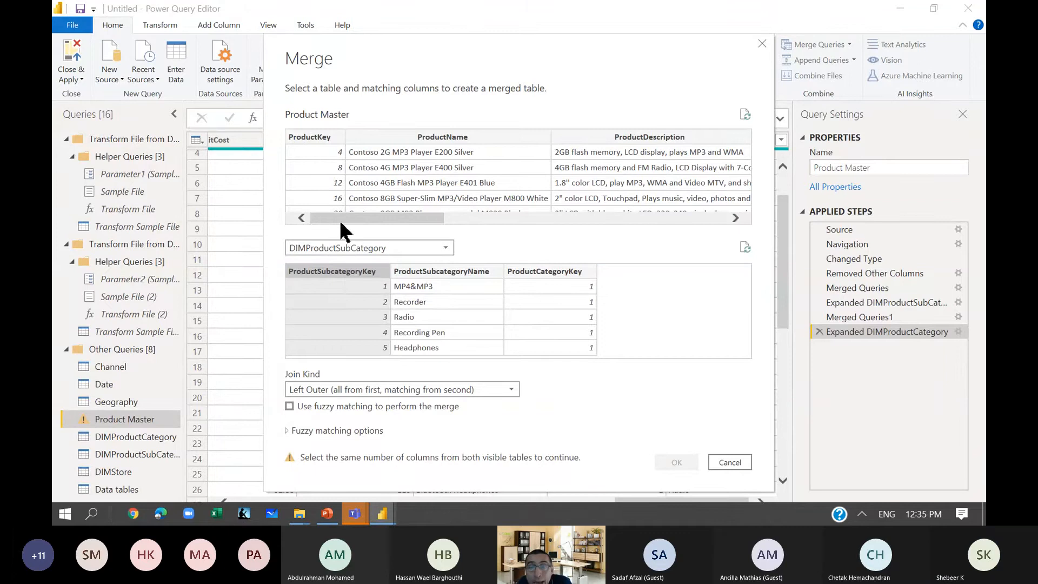
pyautogui.moveTo(341, 223); pyautogui.dragTo(466, 219)
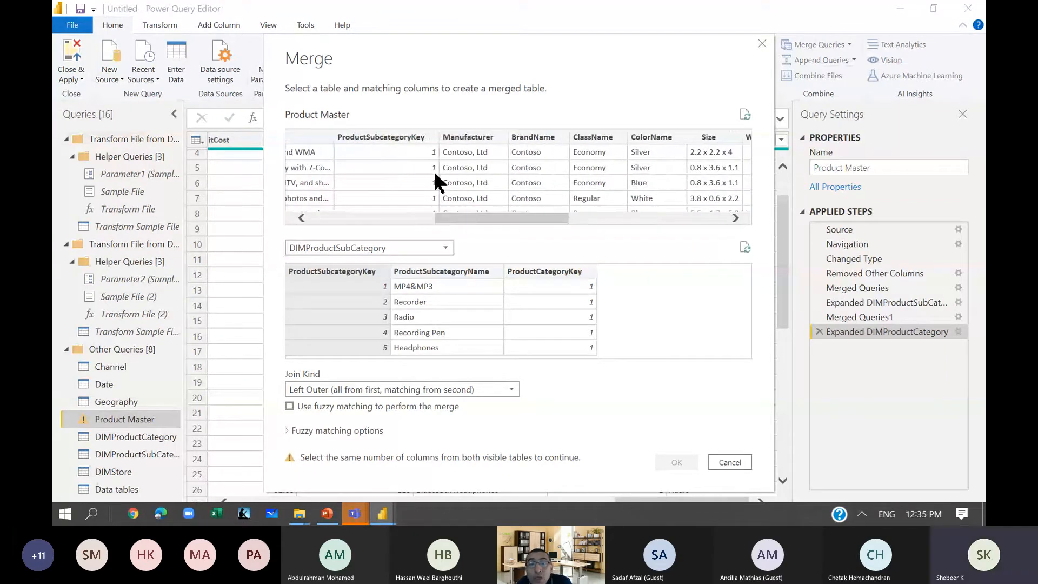
pyautogui.click(400, 137)
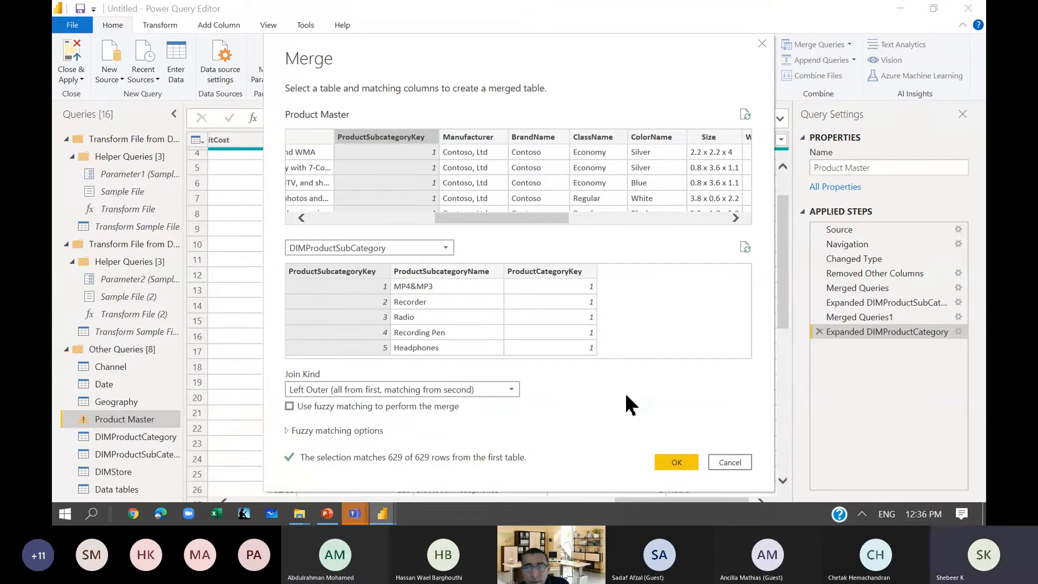
pyautogui.click(722, 461)
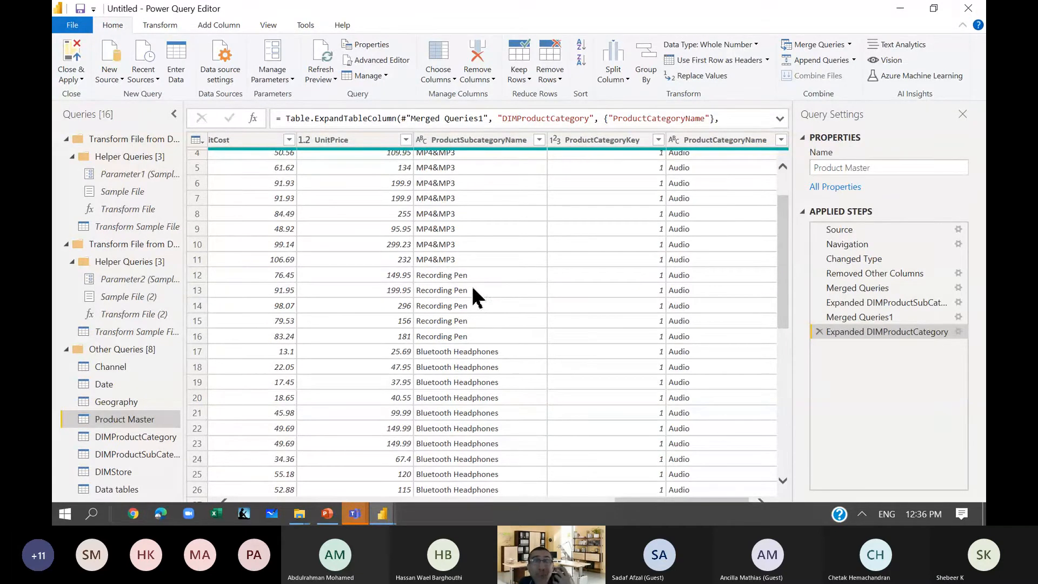
# Try to delete the DIMProductCategory query.
pyautogui.click(135, 438)
pyautogui.click(135, 451)
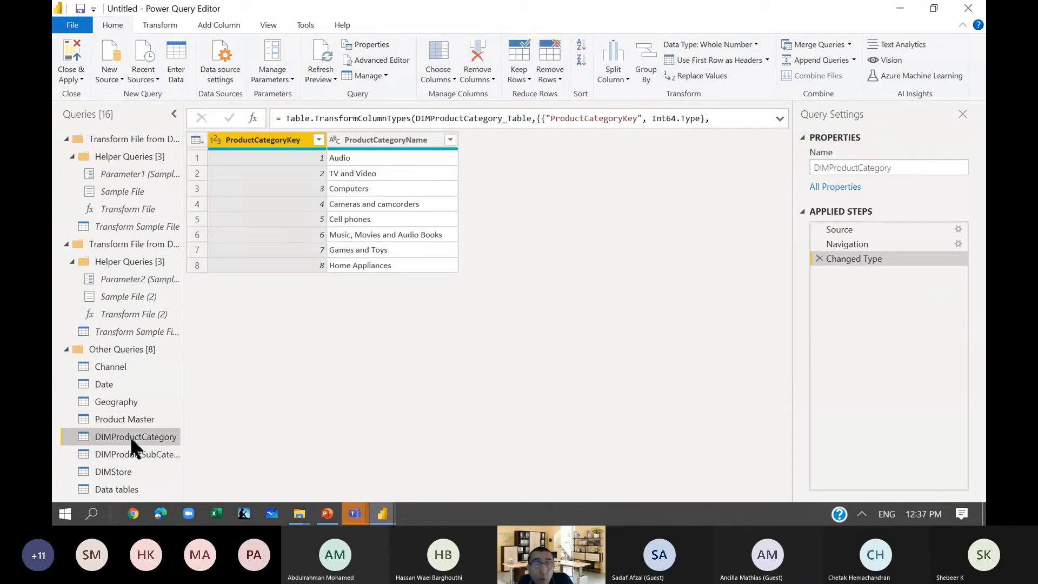
pyautogui.click(128, 421)
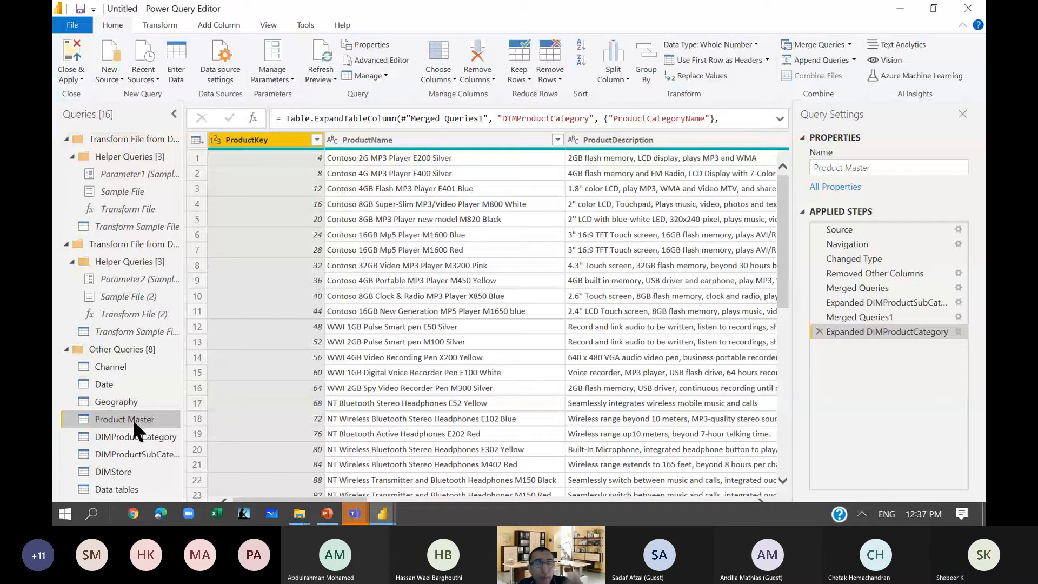
pyautogui.rightClick(132, 437)
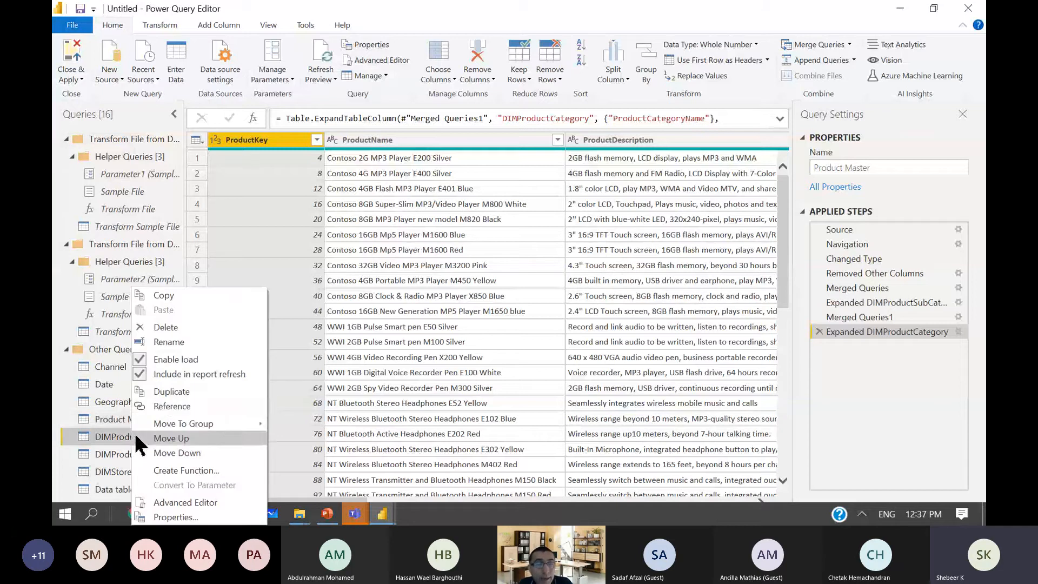
pyautogui.click(175, 326)
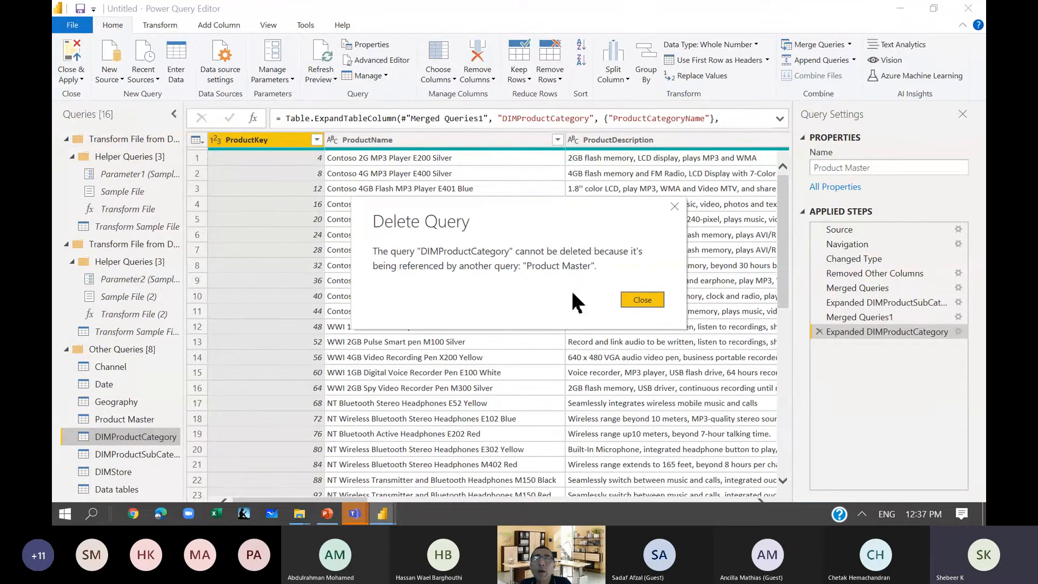
pyautogui.click(650, 298)
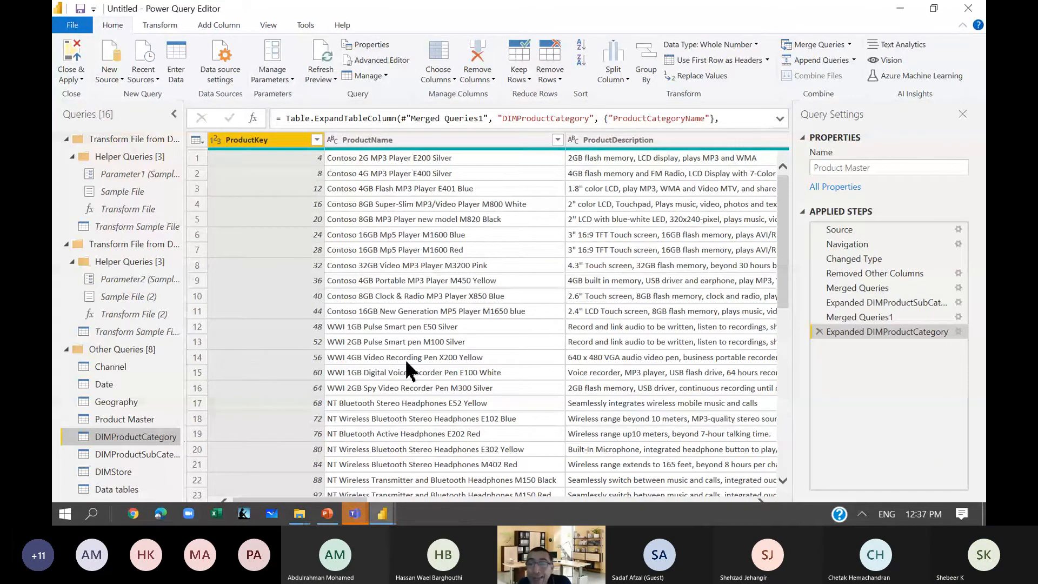
# Look across the Product Master columns through to ProductSubcategoryName and ProductCategoryName in the merged data.
pyautogui.click(562, 280)
pyautogui.press('Right')
pyautogui.press('Right')
pyautogui.press('Right')
pyautogui.press('Right')
pyautogui.press('Right')
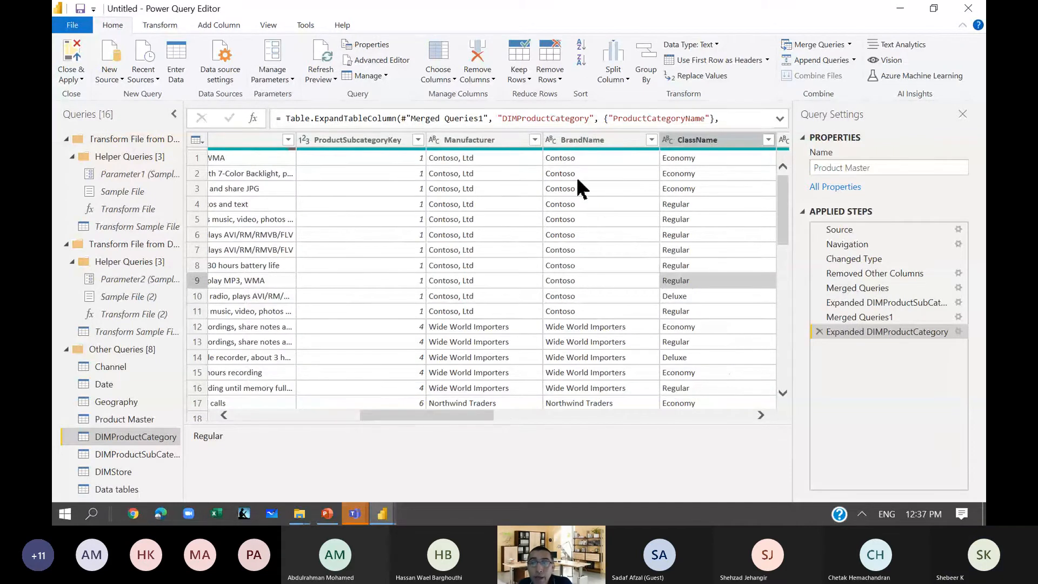
pyautogui.press('Right')
pyautogui.press('Right')
pyautogui.press('Right')
pyautogui.press('Right')
pyautogui.press('Right')
pyautogui.press('Right')
pyautogui.press('Right')
pyautogui.press('Right')
pyautogui.press('Right')
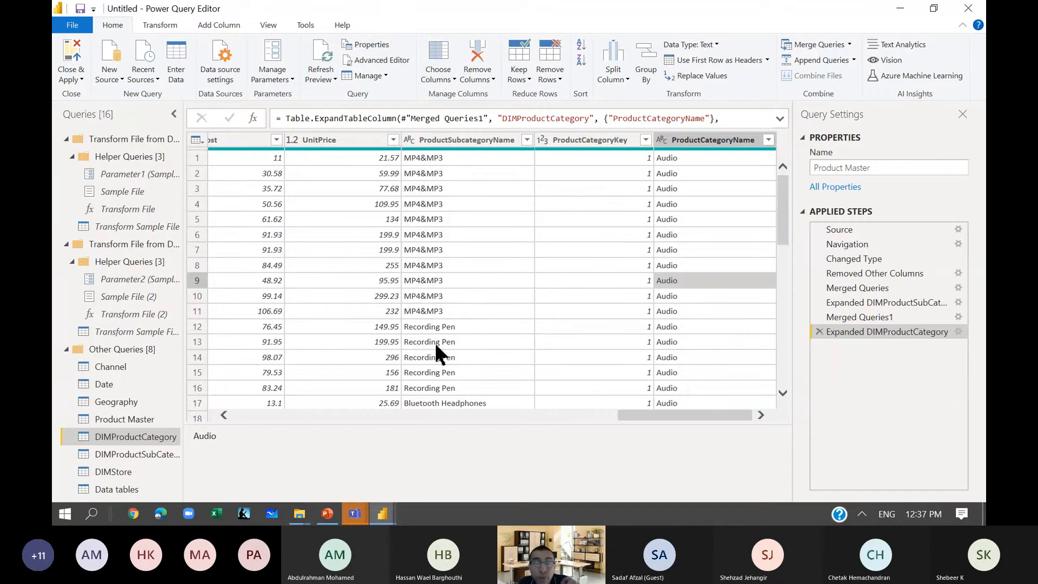
# Disable loading of the DIMProductCategory and DIMProductSubCategory queries into the report, accepting the possible data loss.
pyautogui.rightClick(120, 437)
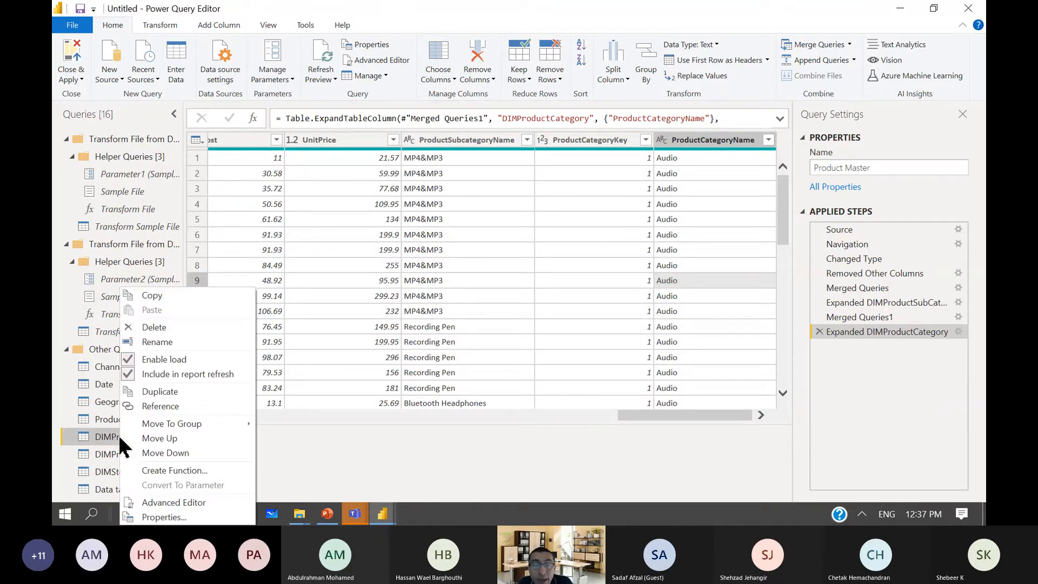
pyautogui.click(191, 360)
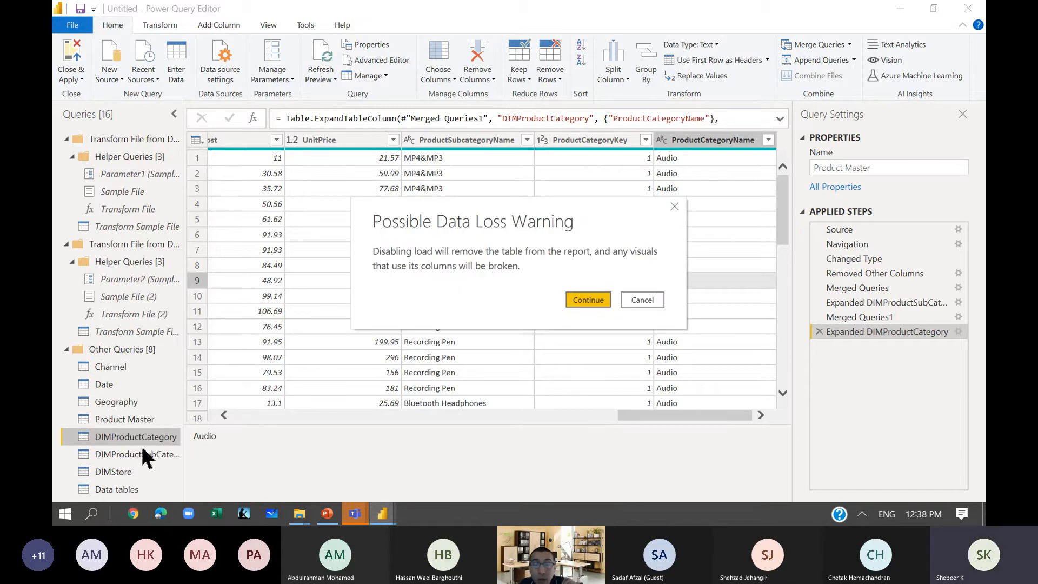
pyautogui.click(584, 302)
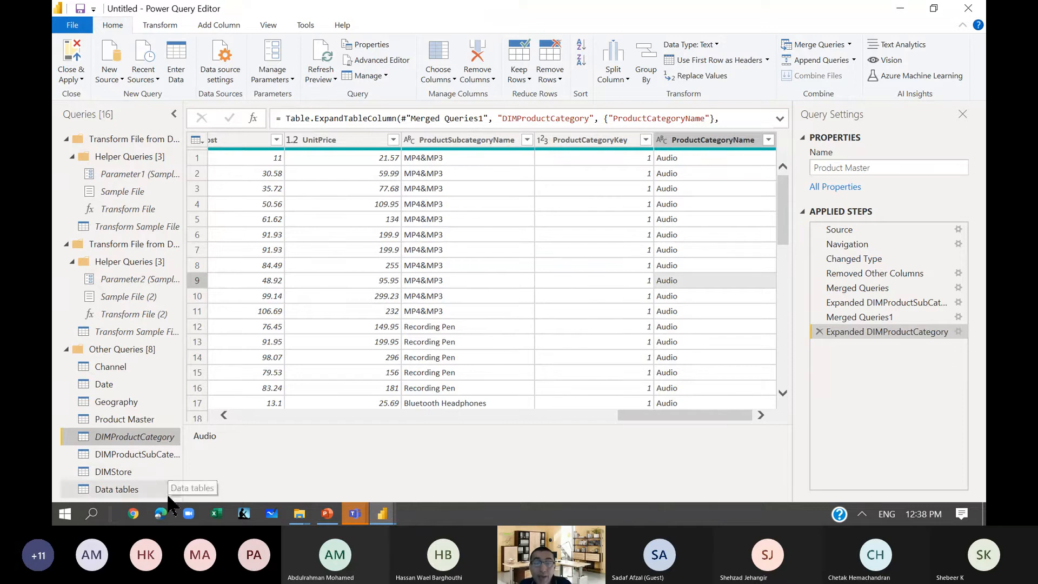
pyautogui.rightClick(132, 453)
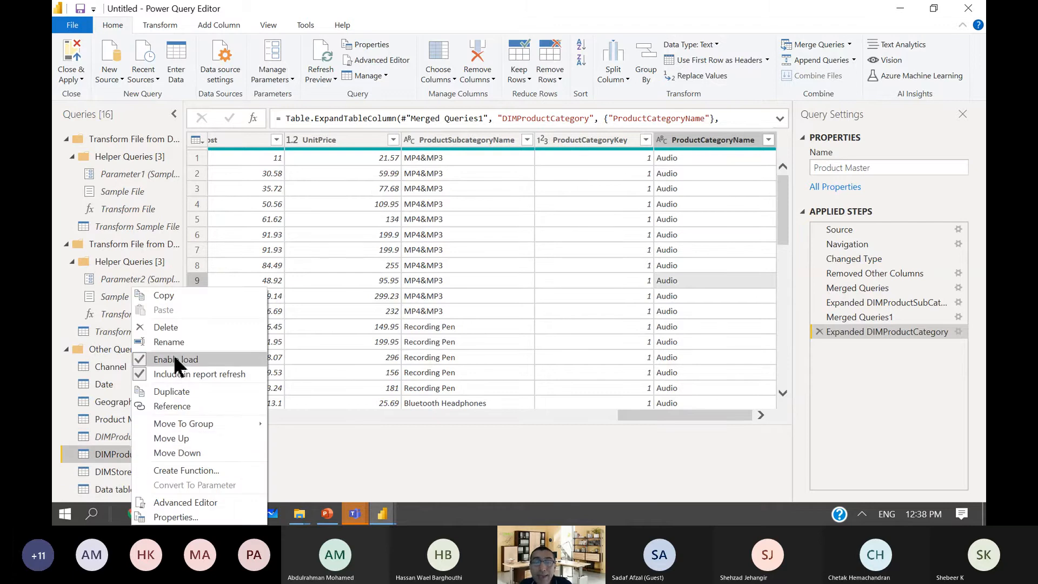
pyautogui.click(174, 359)
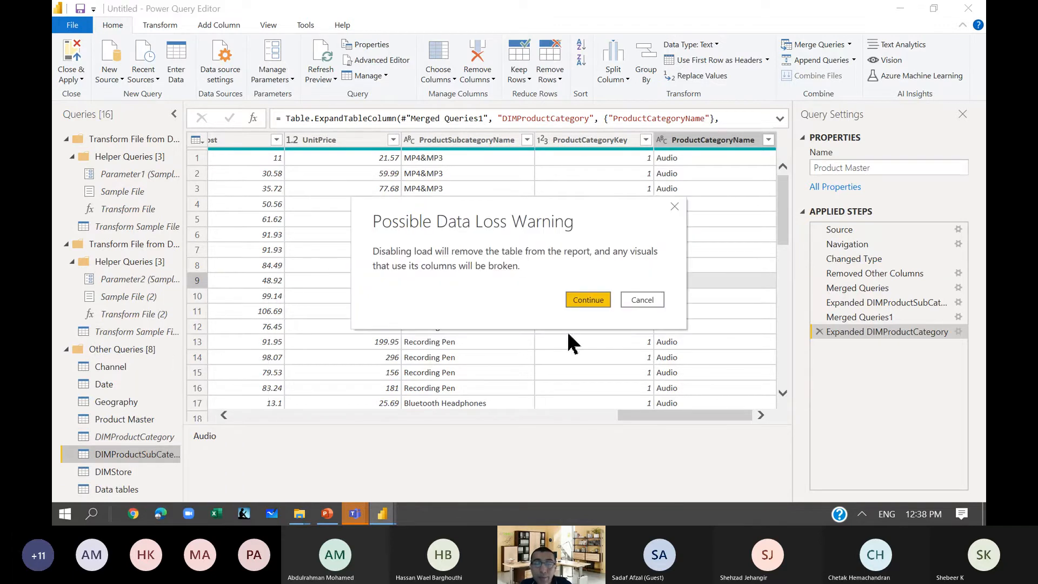
pyautogui.click(589, 302)
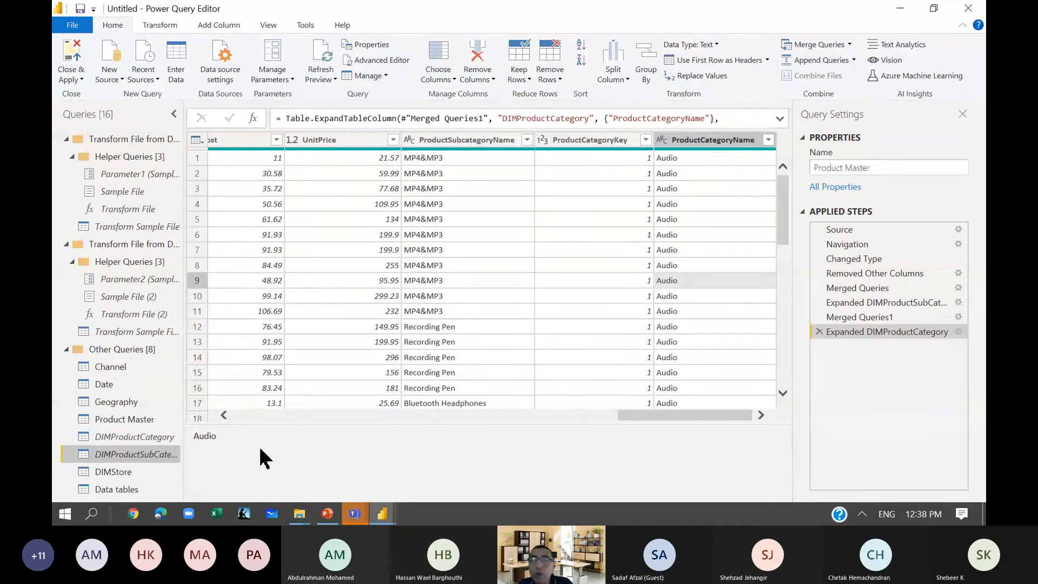
# Rename the Data tables query as Sales.
pyautogui.rightClick(122, 486)
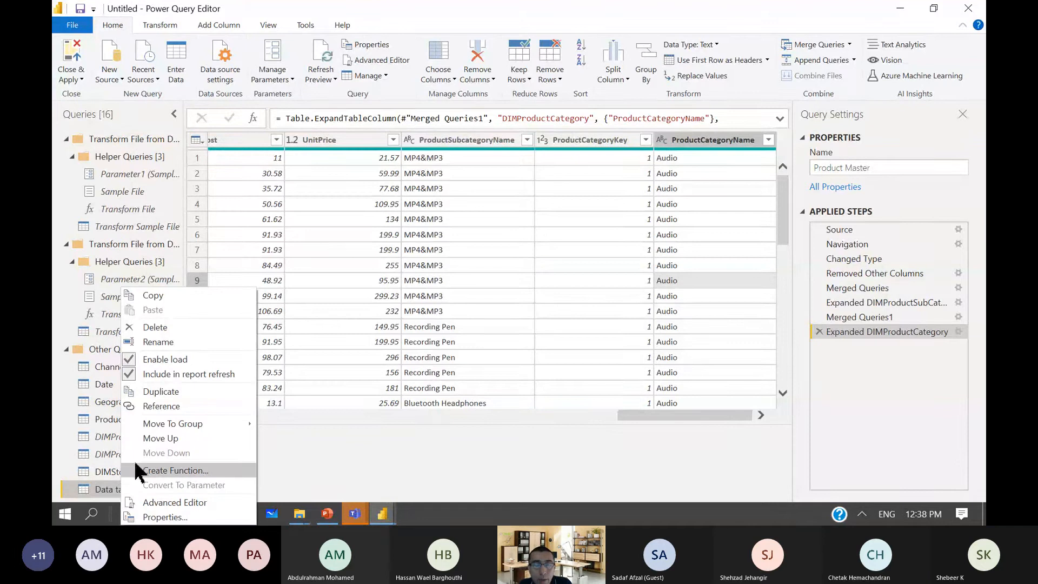
pyautogui.click(157, 342)
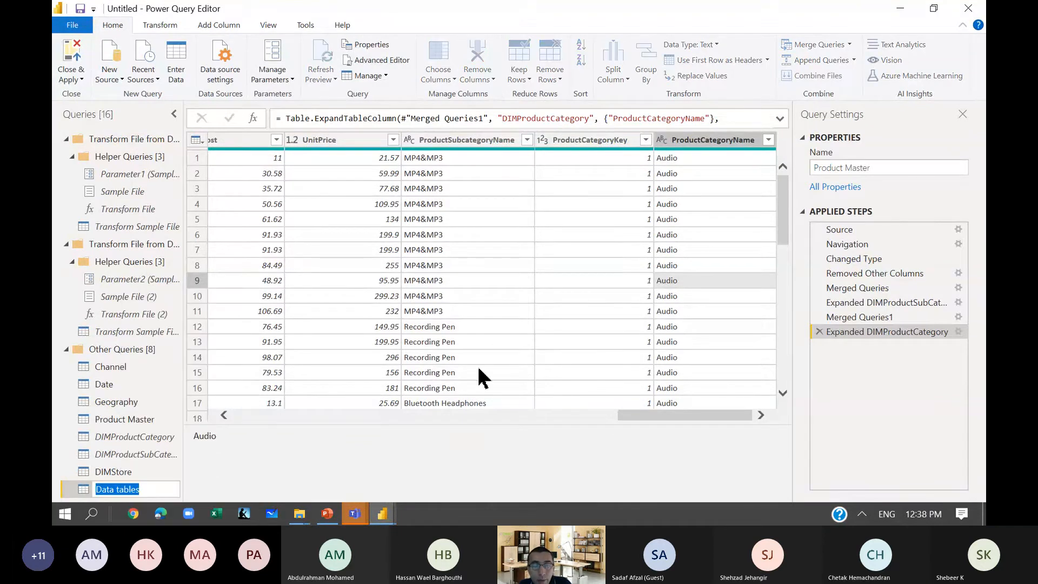
pyautogui.write('Sales')
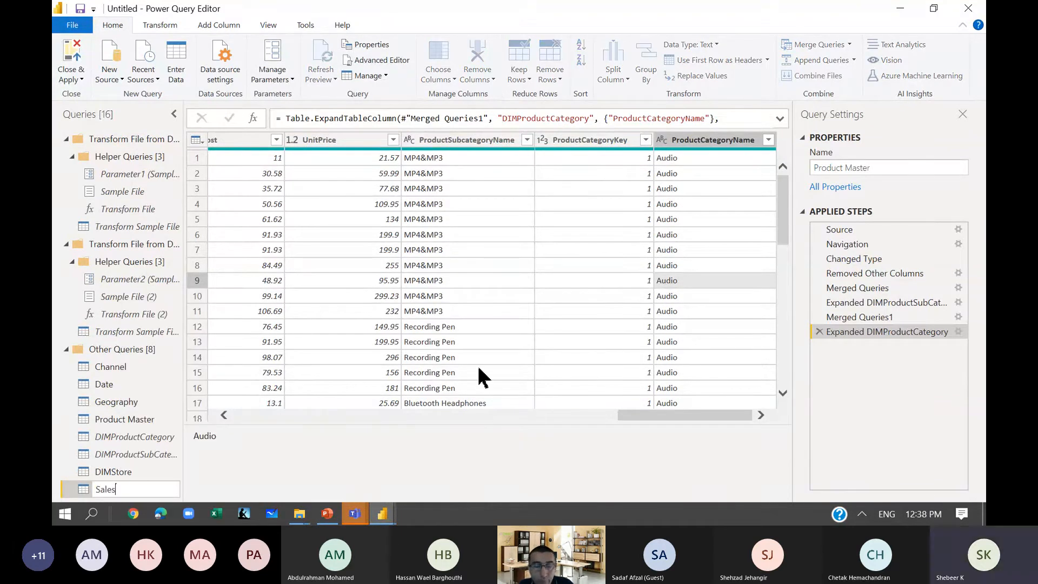
pyautogui.press('Return')
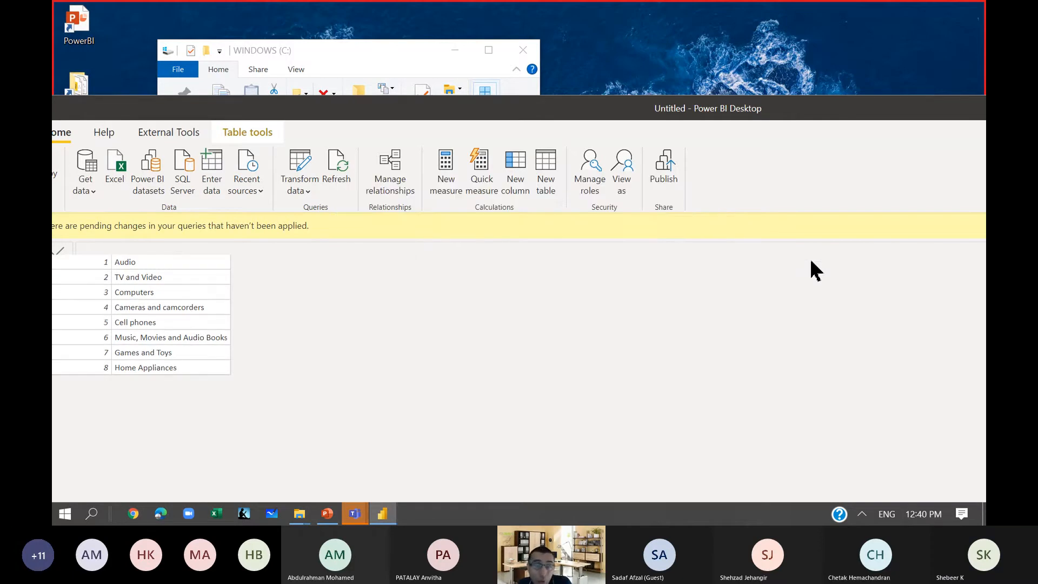
# In Power BI Desktop, inspect the loaded data and fields of the Product Master and Sales tables.
pyautogui.doubleClick(700, 110)
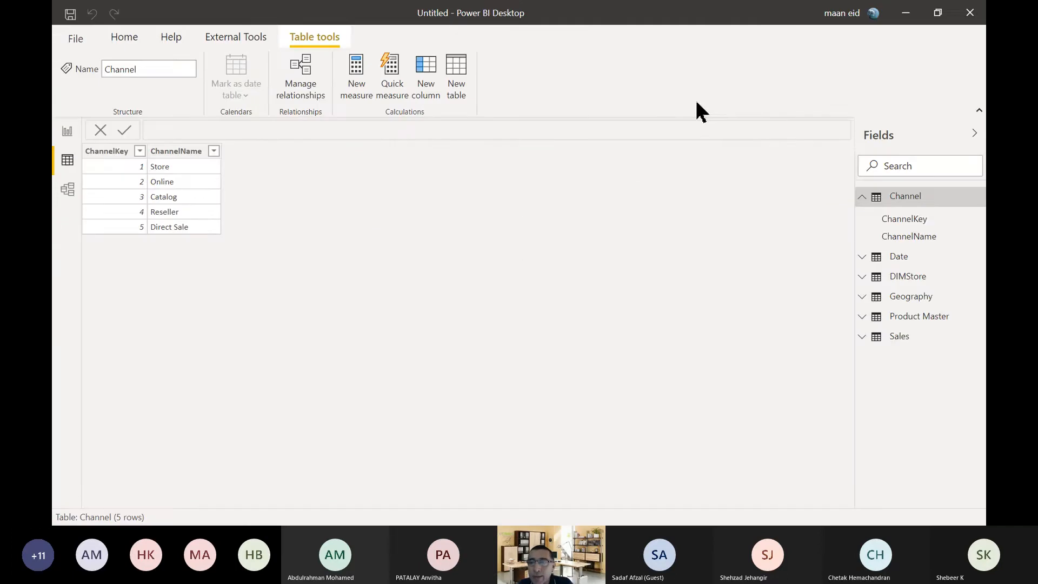
pyautogui.click(861, 197)
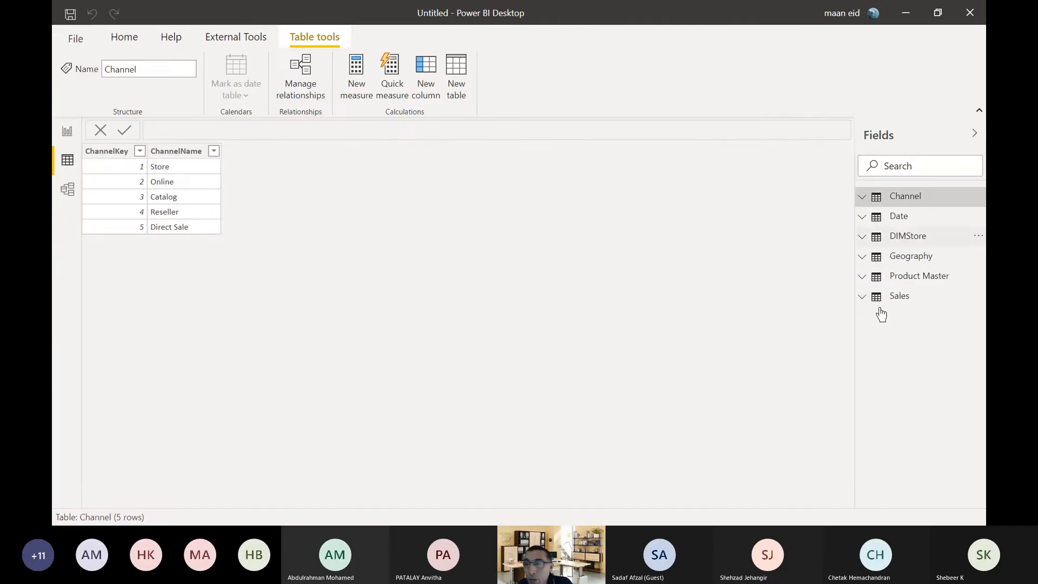
pyautogui.click(942, 280)
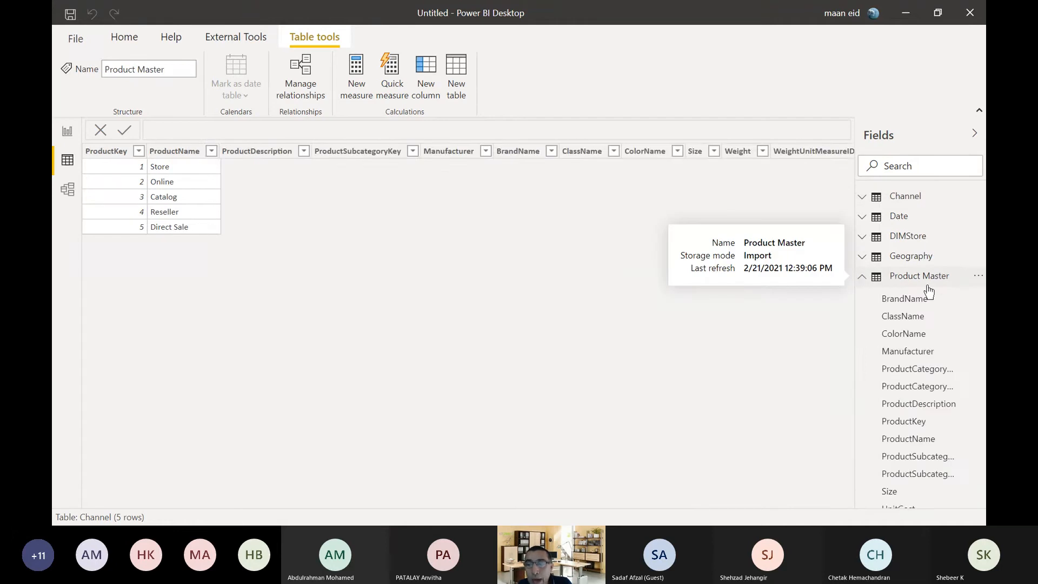
pyautogui.click(929, 279)
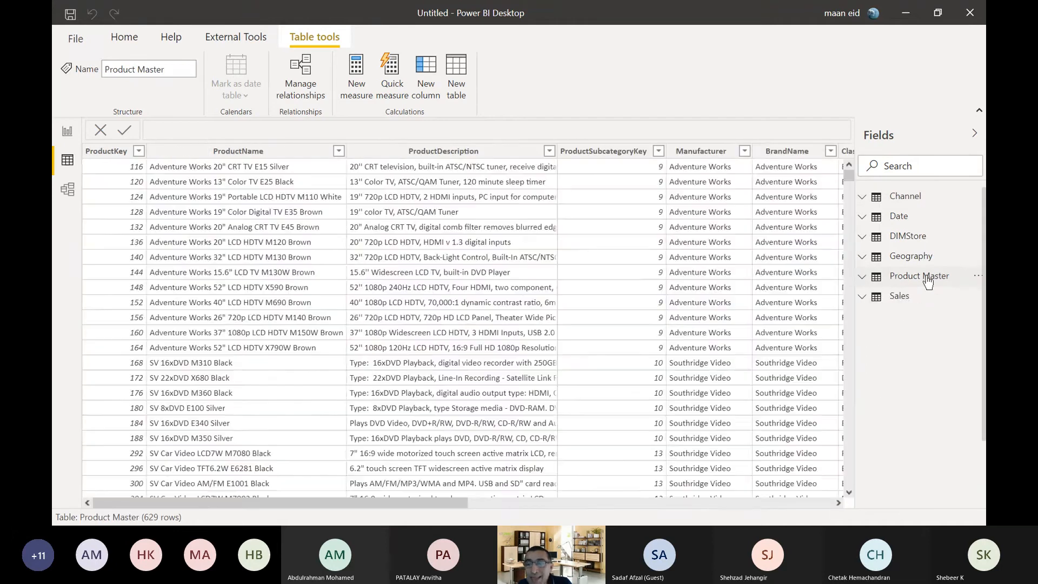
pyautogui.click(891, 299)
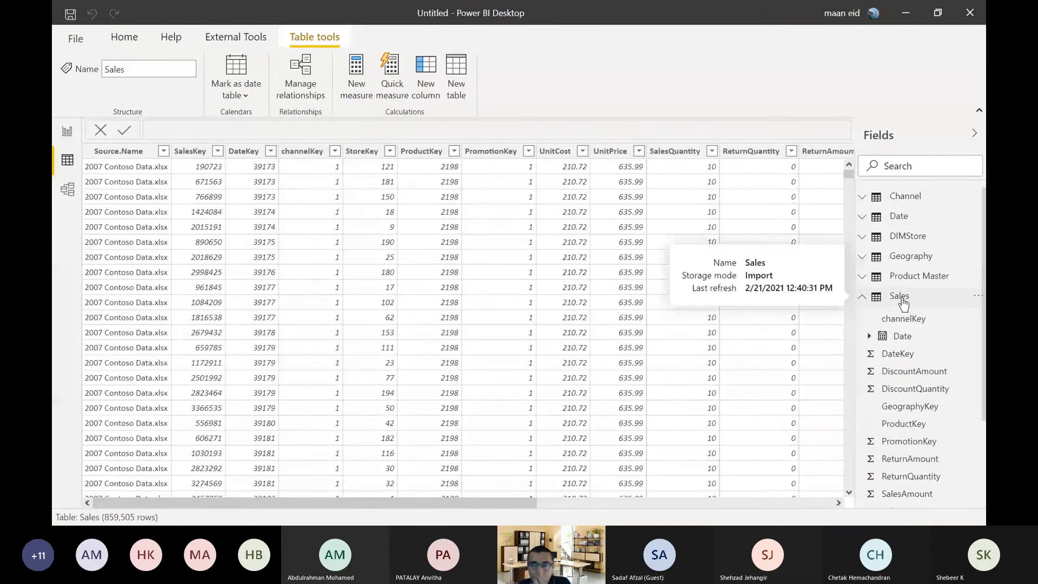
pyautogui.click(903, 303)
pyautogui.click(864, 278)
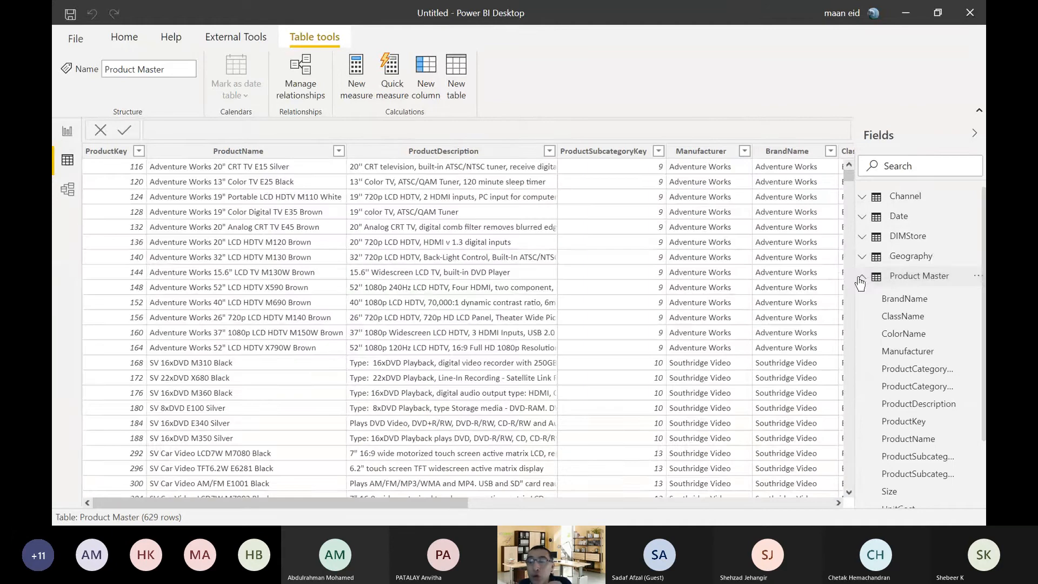
pyautogui.click(862, 277)
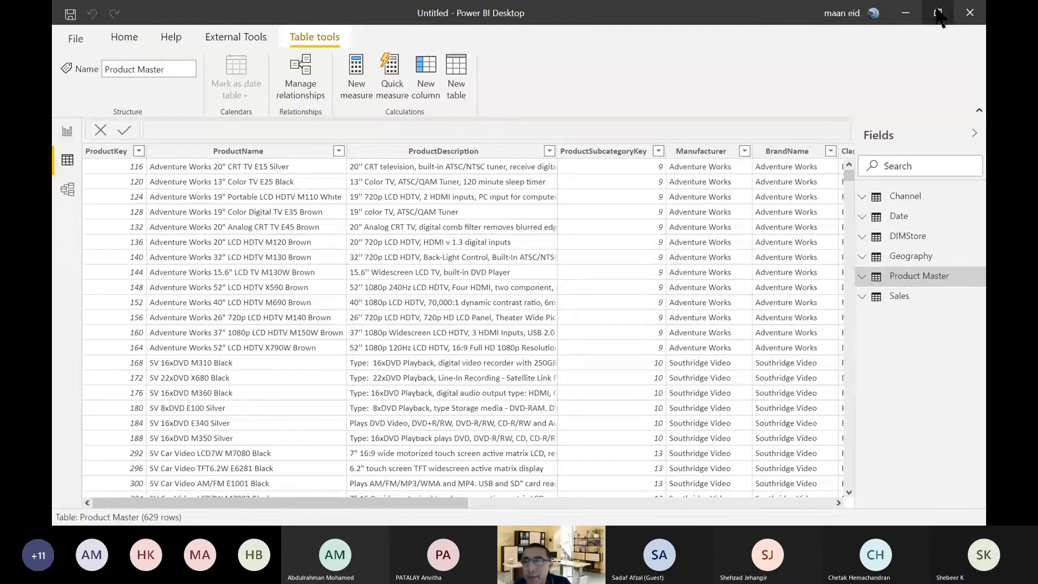
# Switch to the Windows desktop and delete the two Al Batha_PBI shortcuts and the PBI_Activities shortcut.
pyautogui.click(908, 16)
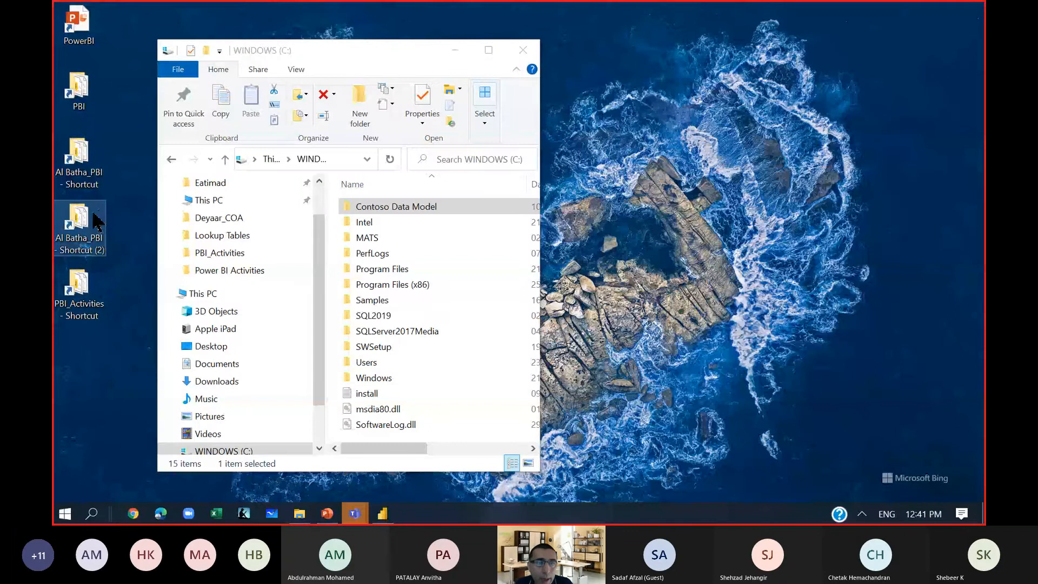
pyautogui.moveTo(113, 141); pyautogui.dragTo(56, 339)
pyautogui.press('Delete')
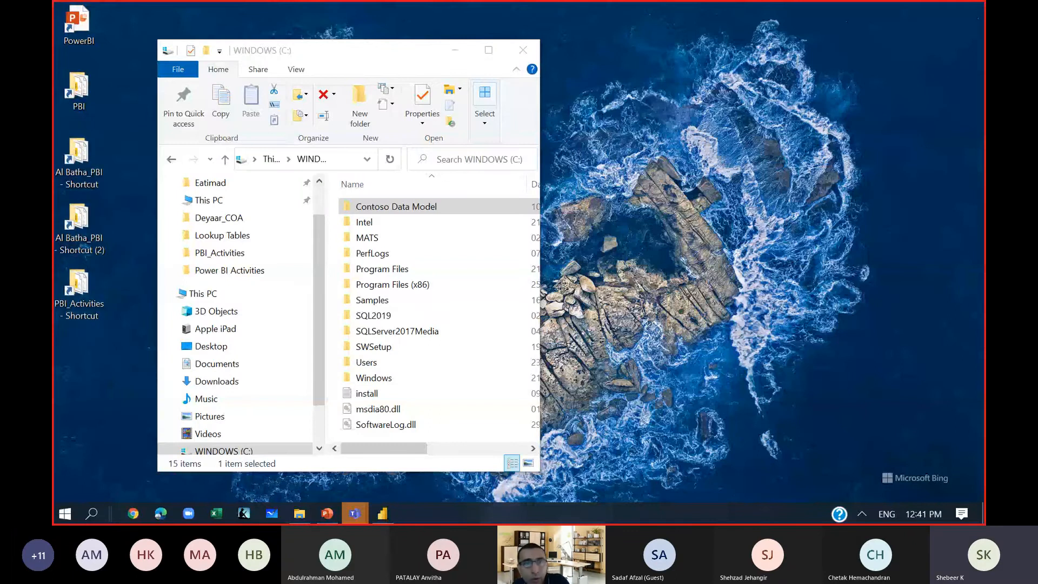
# Copy the PBI_Activities folder from Documents > Power BI Activities to the desktop.
pyautogui.doubleClick(79, 97)
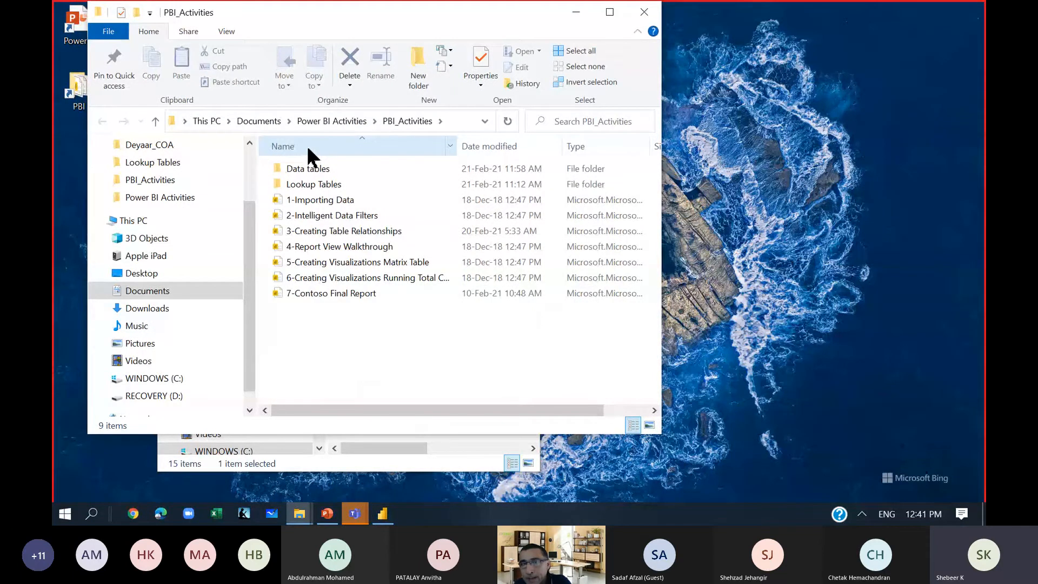
pyautogui.click(318, 121)
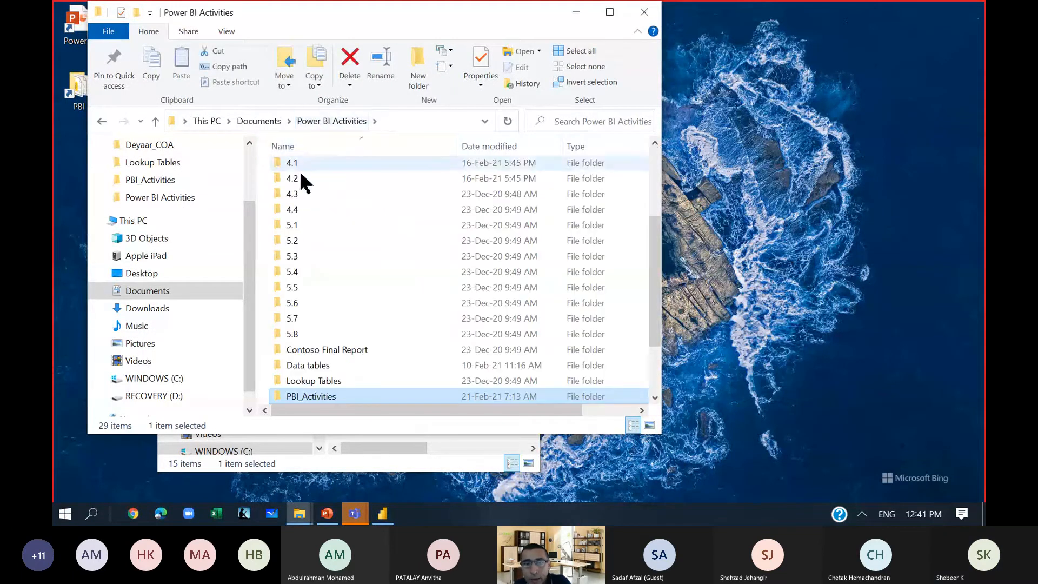
pyautogui.rightClick(324, 398)
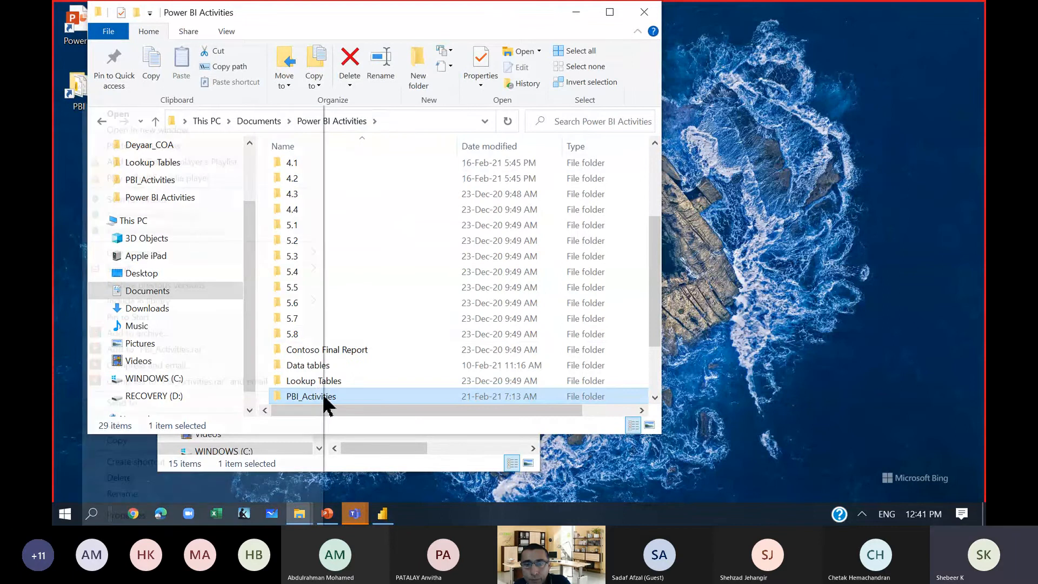
pyautogui.click(220, 441)
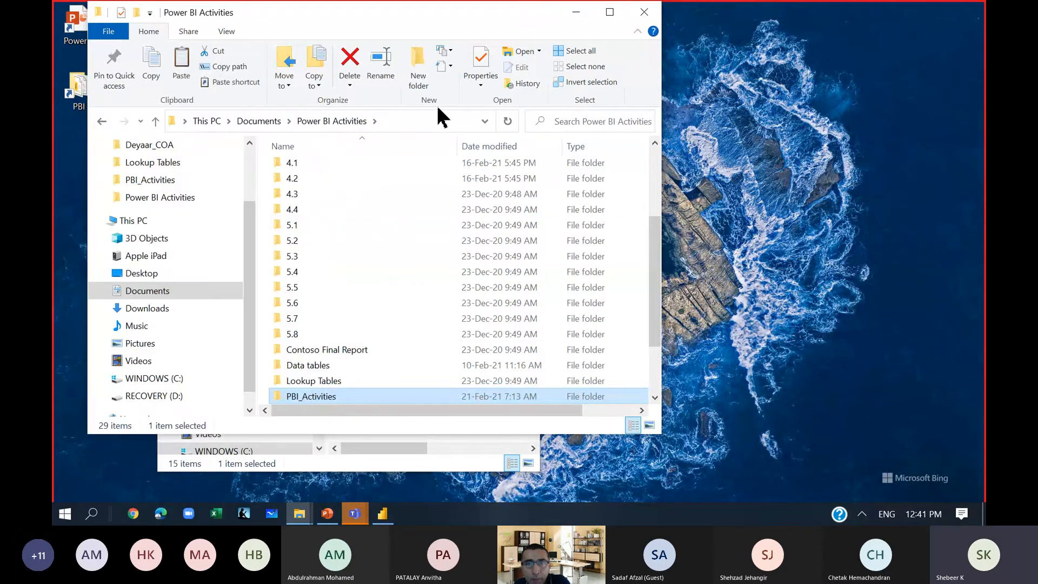
pyautogui.click(643, 12)
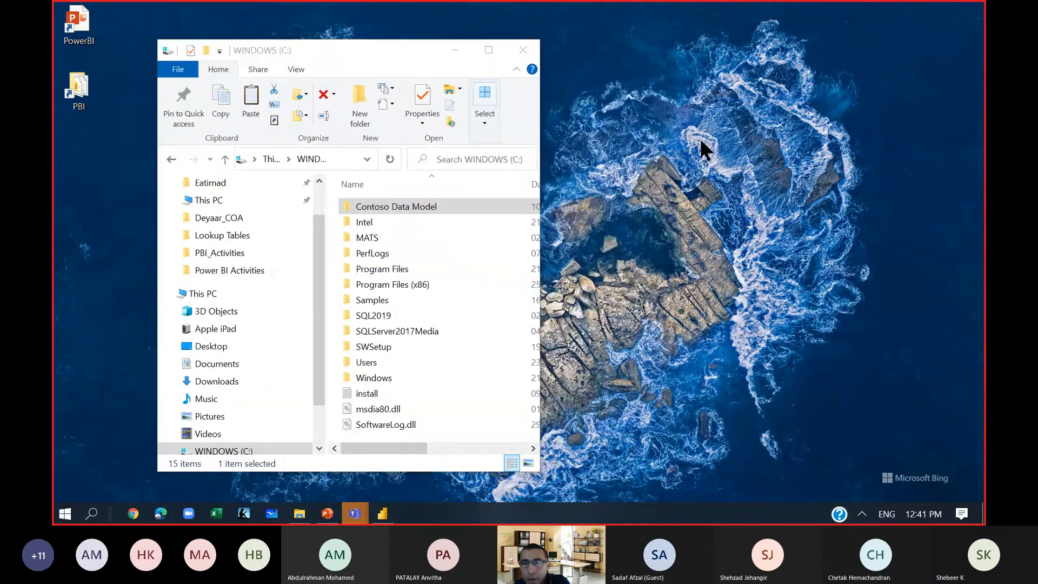
pyautogui.rightClick(703, 148)
pyautogui.click(562, 204)
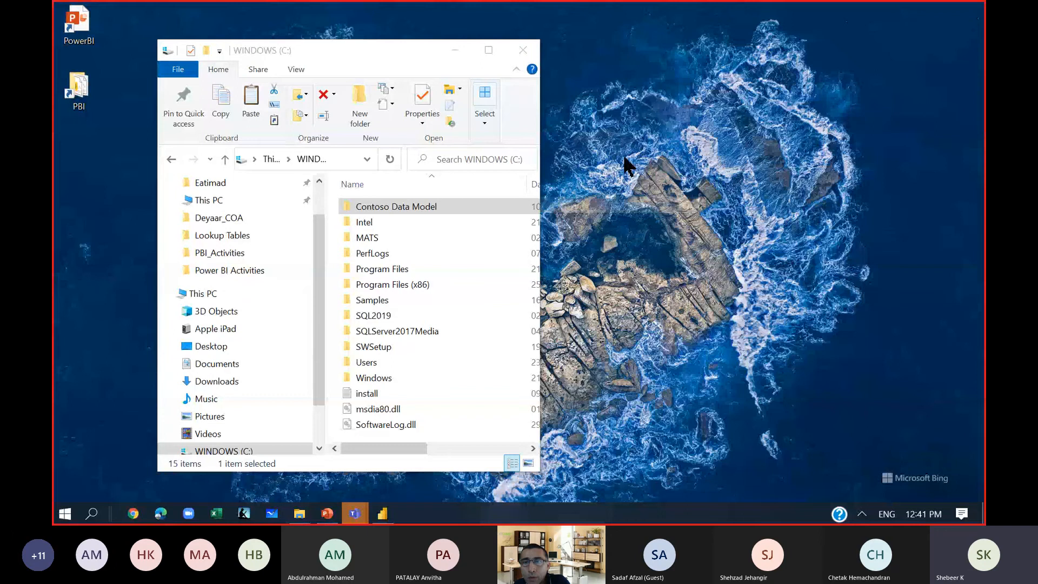
# Close the WINDOWS (C:) window and view the Data tables subfolder of the PBI_Activities folder on the desktop.
pyautogui.click(522, 52)
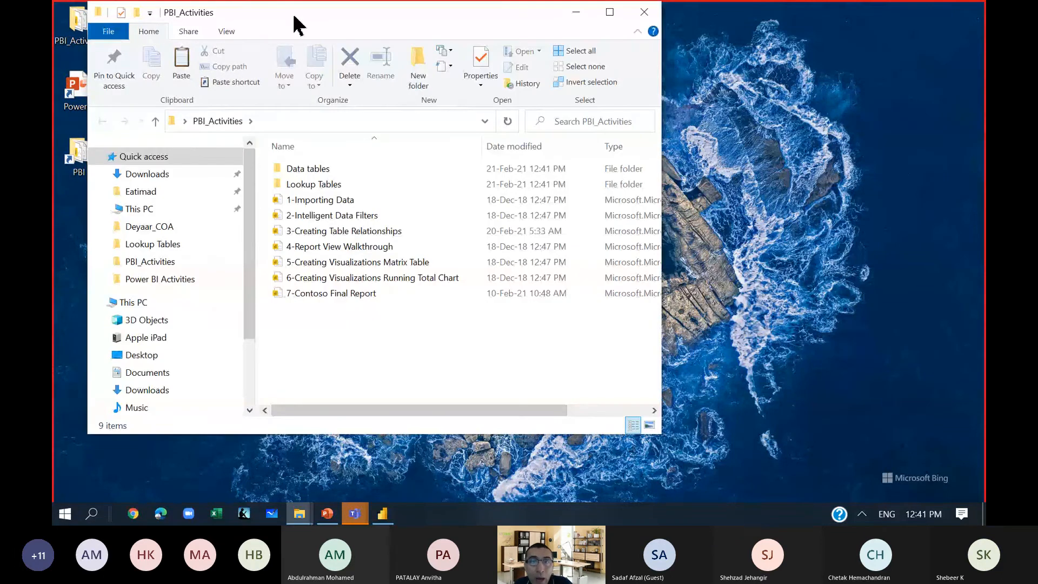
pyautogui.moveTo(294, 23); pyautogui.dragTo(409, 39)
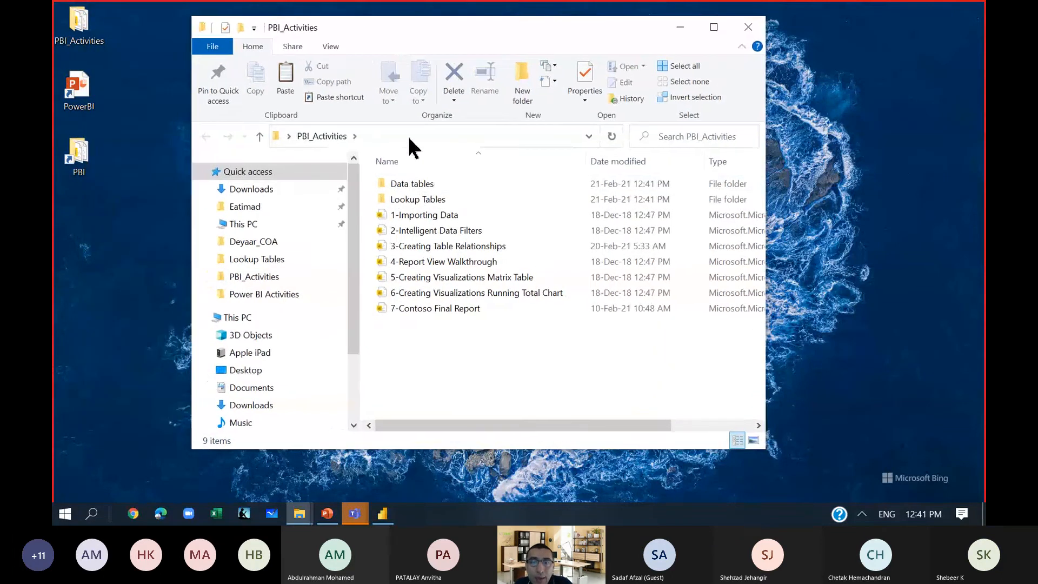
pyautogui.doubleClick(418, 184)
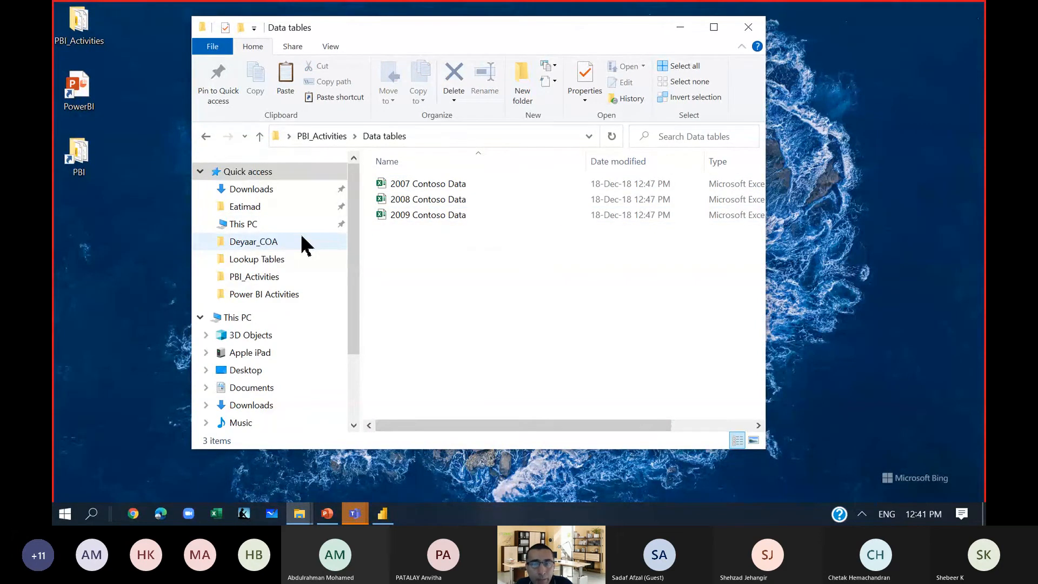
# In Downloads, copy the five Power BI book files from Microsoft Power BI Cookbook through Advanced Analytics in Power BI, plus Excel Reference.
pyautogui.click(285, 190)
pyautogui.scroll(-1, 319, 227)
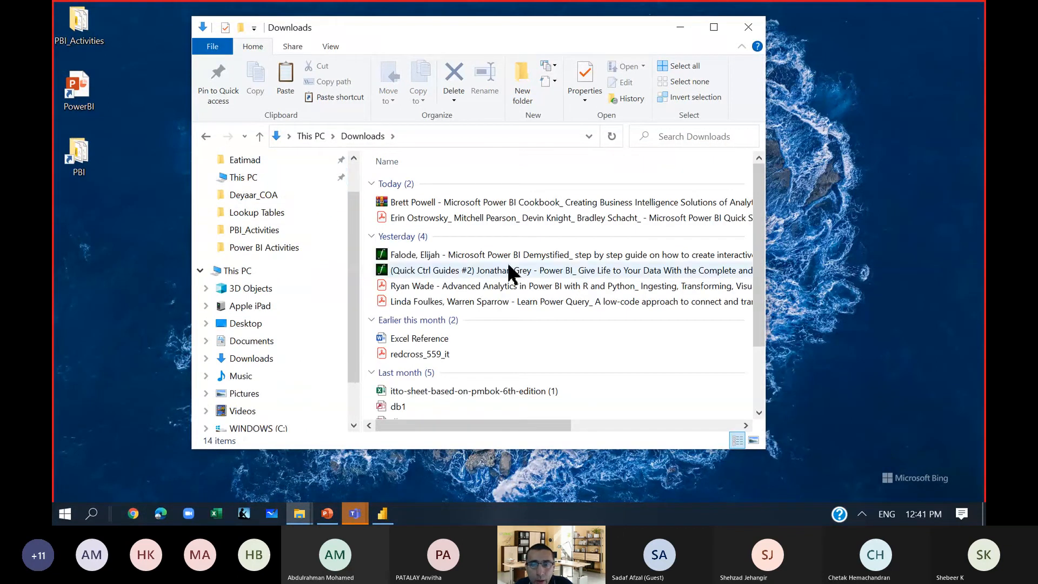
pyautogui.scroll(-2, 510, 273)
pyautogui.click(485, 204)
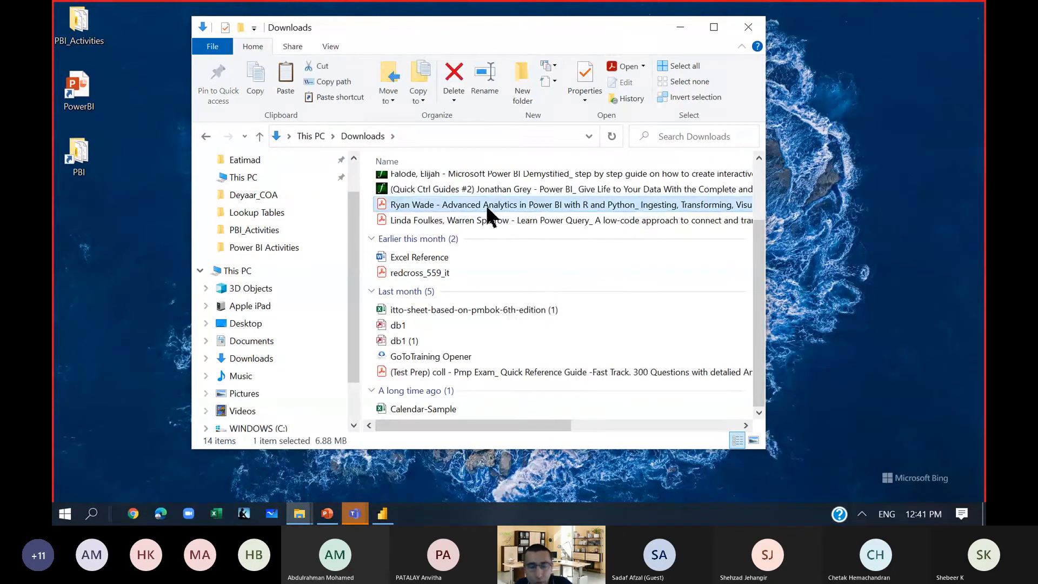
pyautogui.keyDown('ctrl'); pyautogui.click(488, 226); pyautogui.keyUp('ctrl')
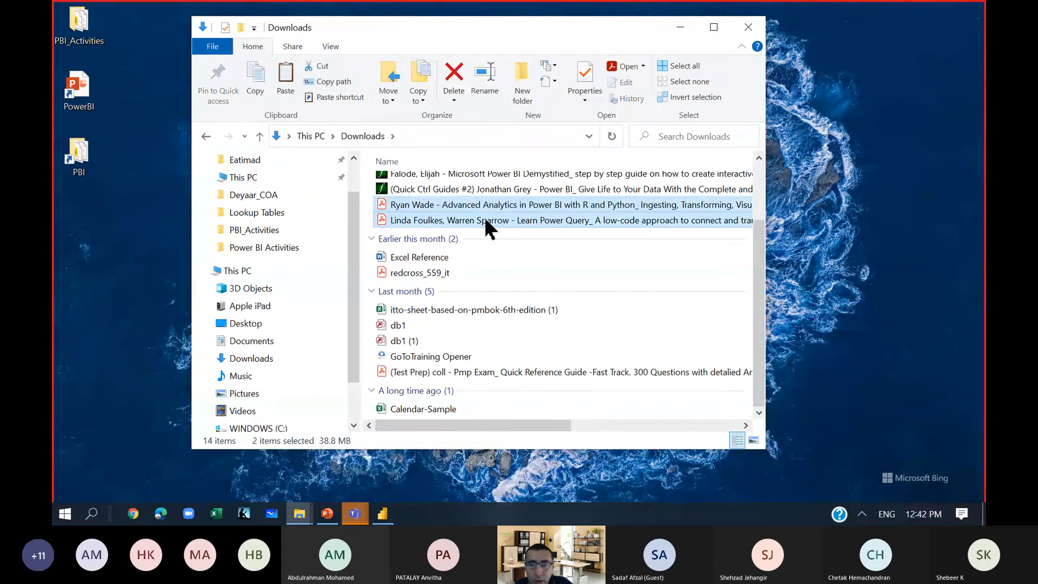
pyautogui.keyDown('ctrl'); pyautogui.click(437, 260); pyautogui.keyUp('ctrl')
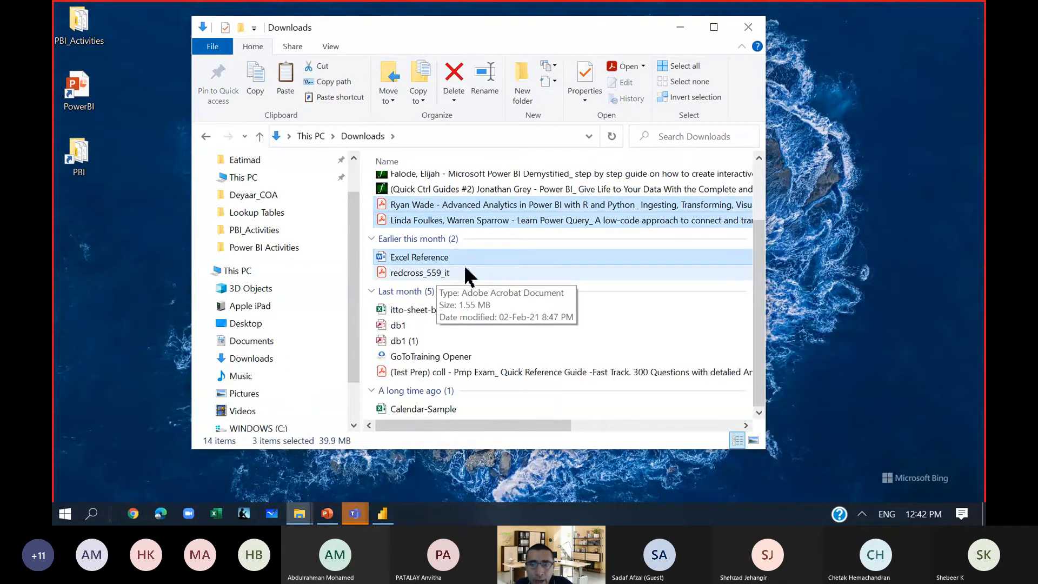
pyautogui.scroll(2, 481, 278)
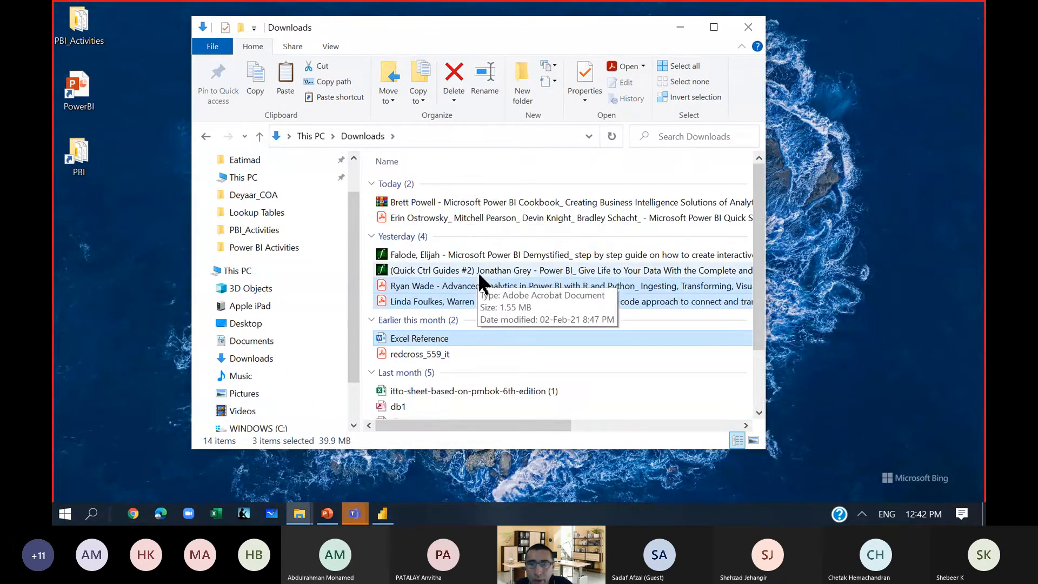
pyautogui.keyDown('shift'); pyautogui.click(455, 204); pyautogui.keyUp('shift')
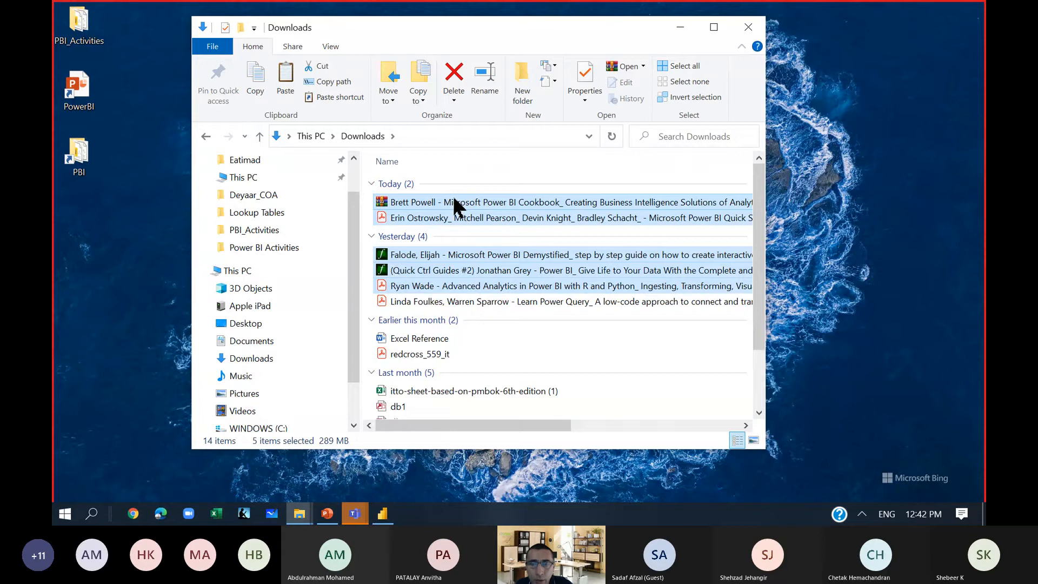
pyautogui.keyDown('ctrl'); pyautogui.click(412, 342); pyautogui.keyUp('ctrl')
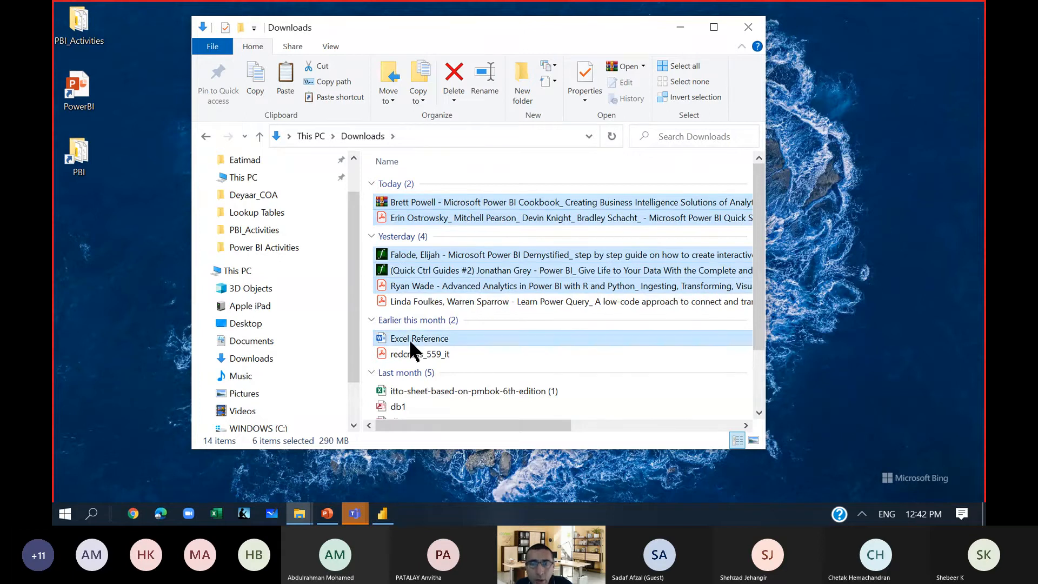
pyautogui.rightClick(412, 341)
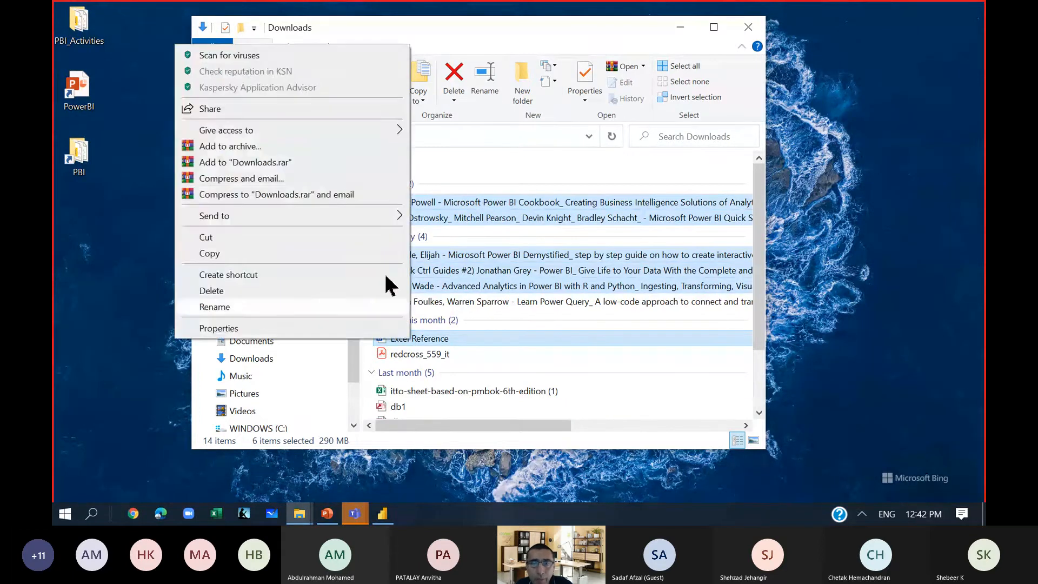
pyautogui.click(301, 254)
# Paste the copied books and Excel Reference into the Data tables subfolder of the desktop's PBI_Activities folder.
pyautogui.click(77, 32)
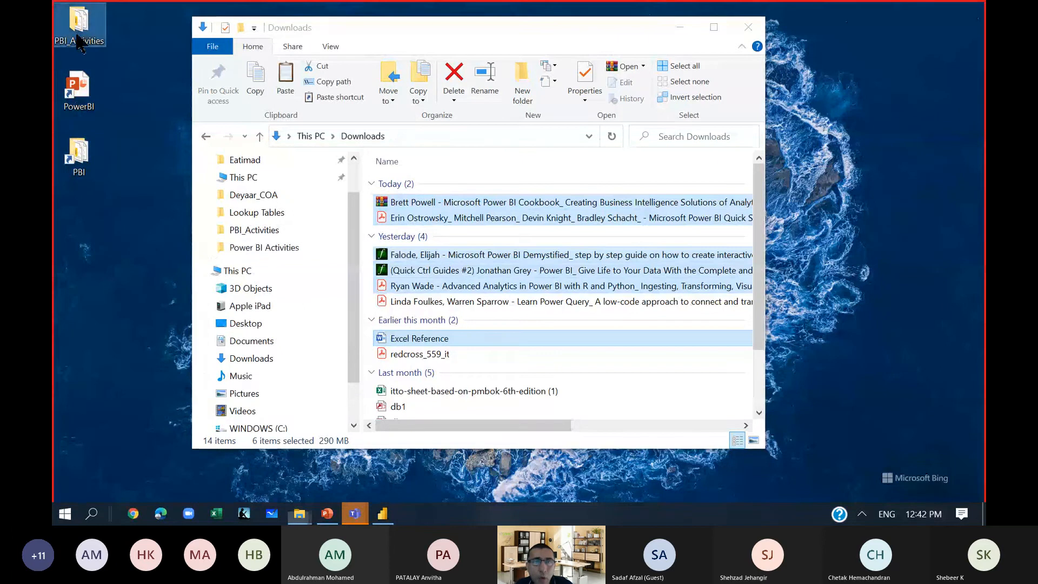
pyautogui.doubleClick(80, 33)
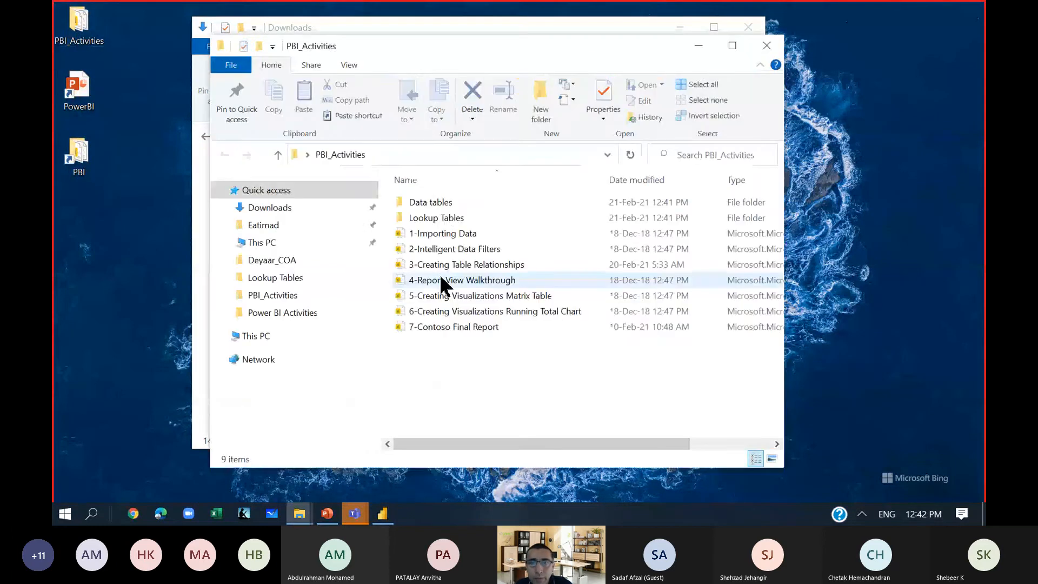
pyautogui.doubleClick(443, 208)
pyautogui.rightClick(453, 319)
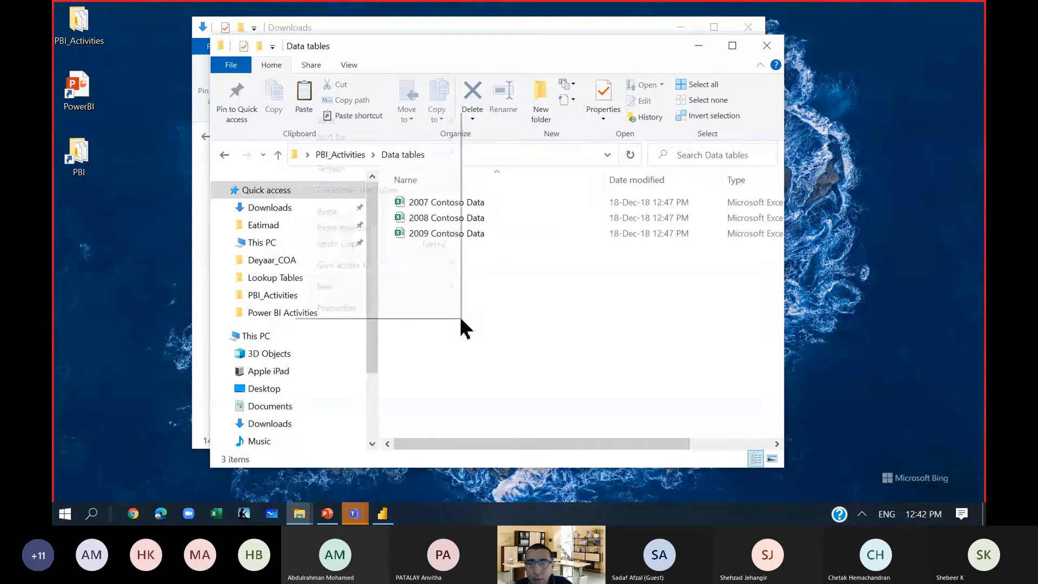
pyautogui.click(354, 211)
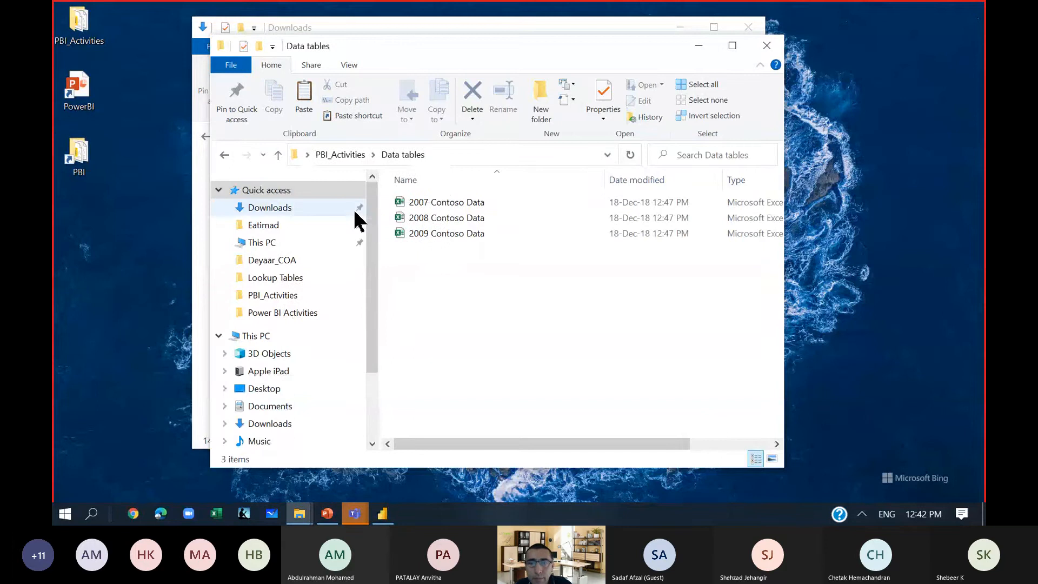
pyautogui.click(513, 386)
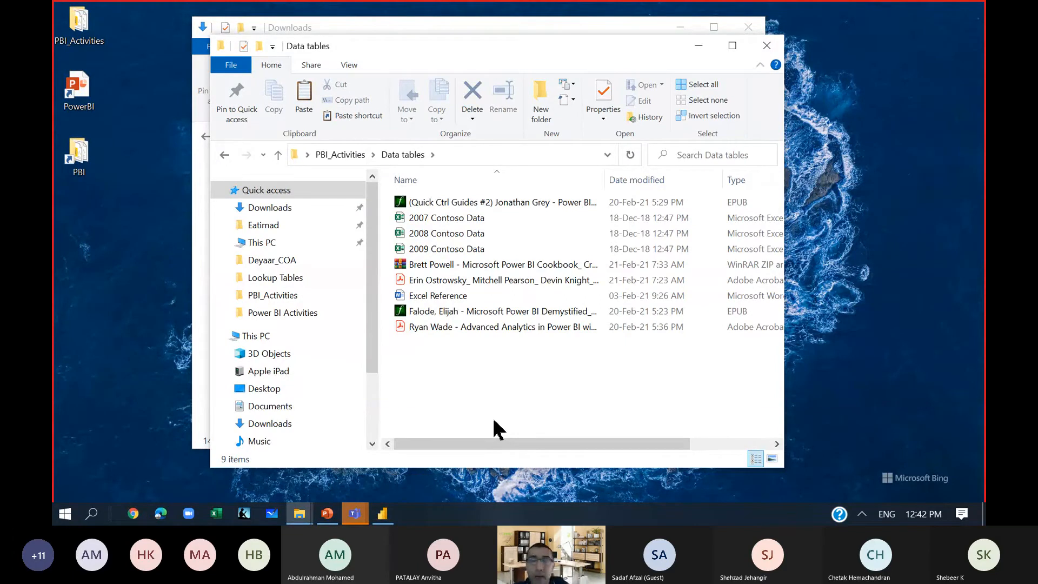
# Close the Data tables and Downloads folder windows and the CAPM Day 3 Teams window.
pyautogui.click(766, 45)
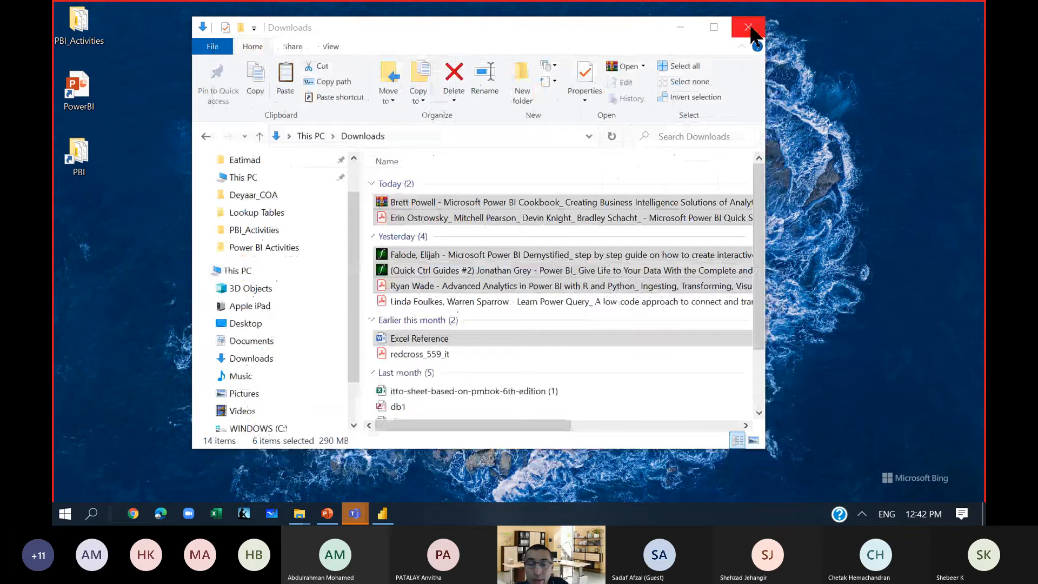
pyautogui.click(750, 28)
pyautogui.moveTo(359, 519)
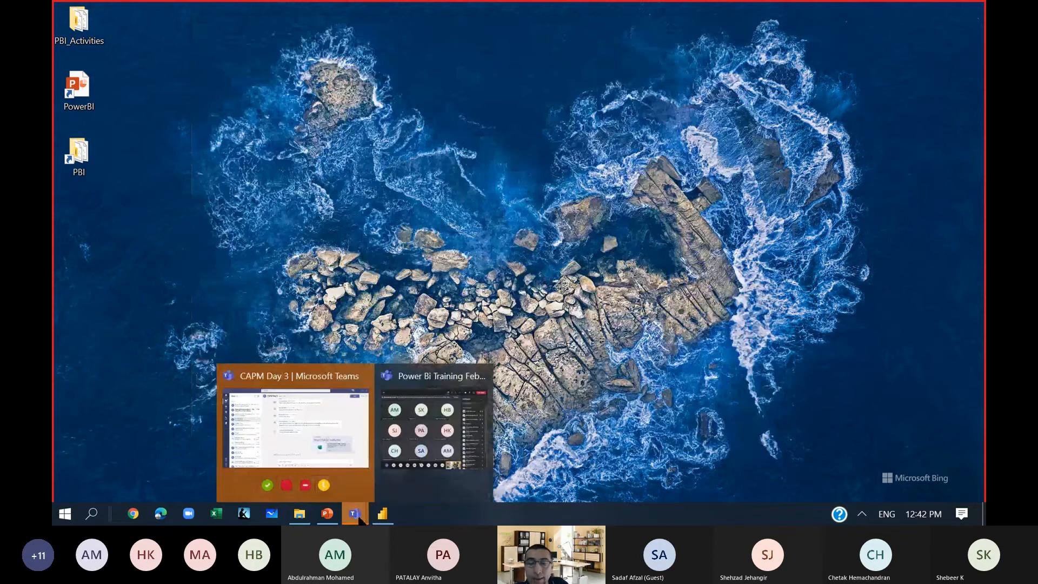
pyautogui.click(365, 376)
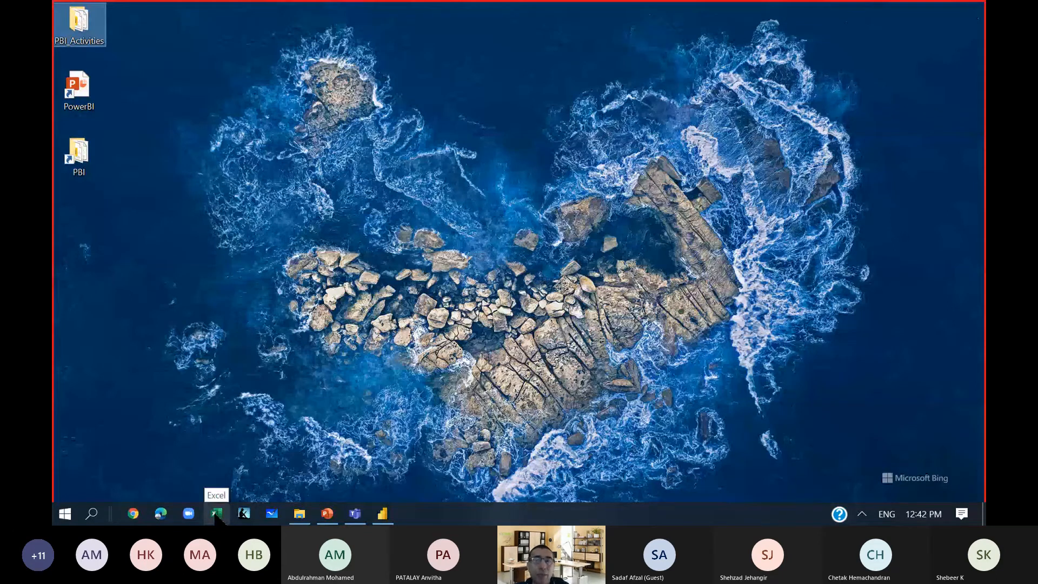
# Switch to Excel and create a blank workbook.
pyautogui.click(215, 512)
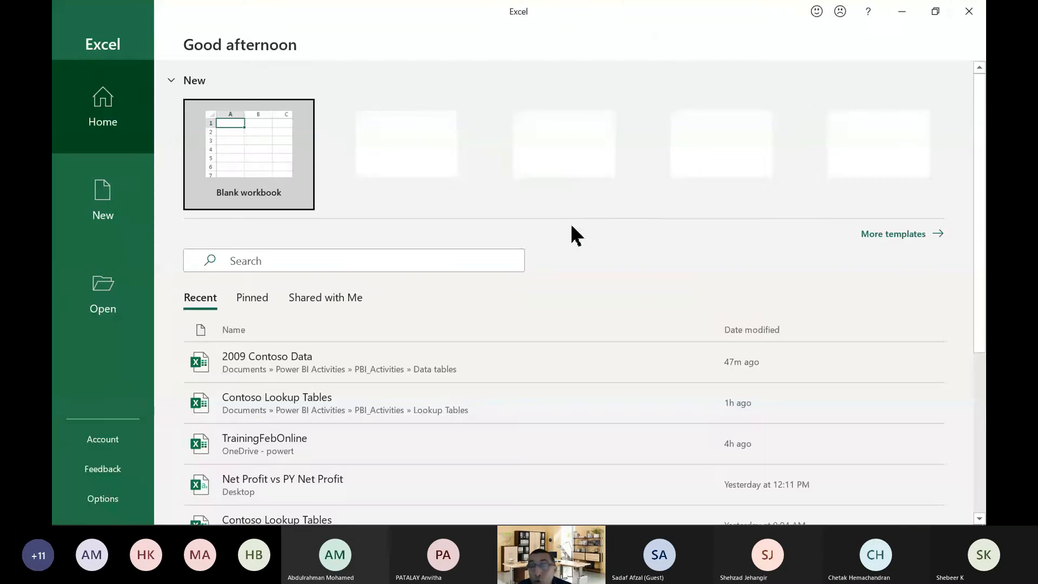
pyautogui.click(237, 155)
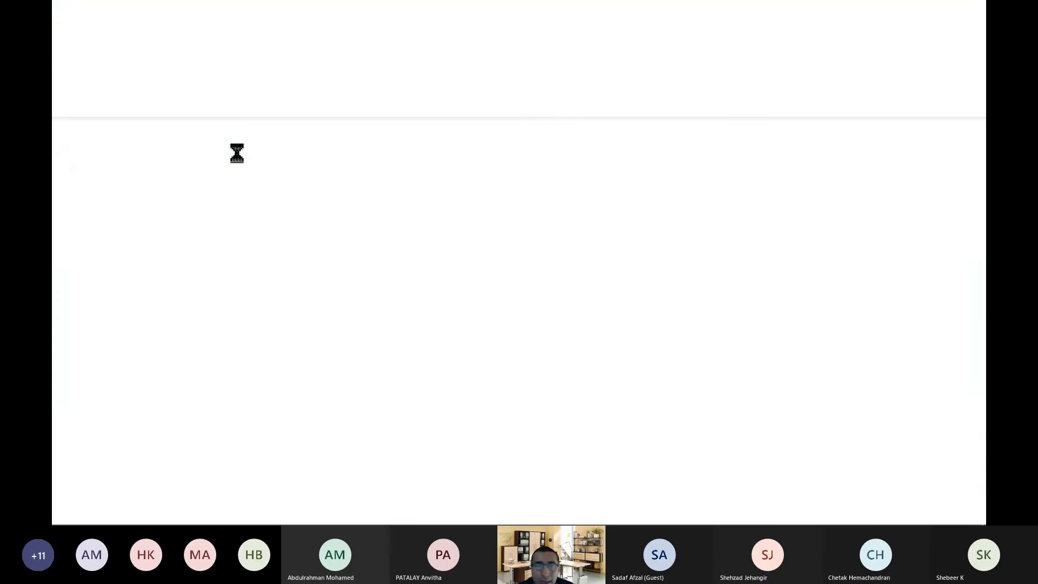
pyautogui.click(237, 154)
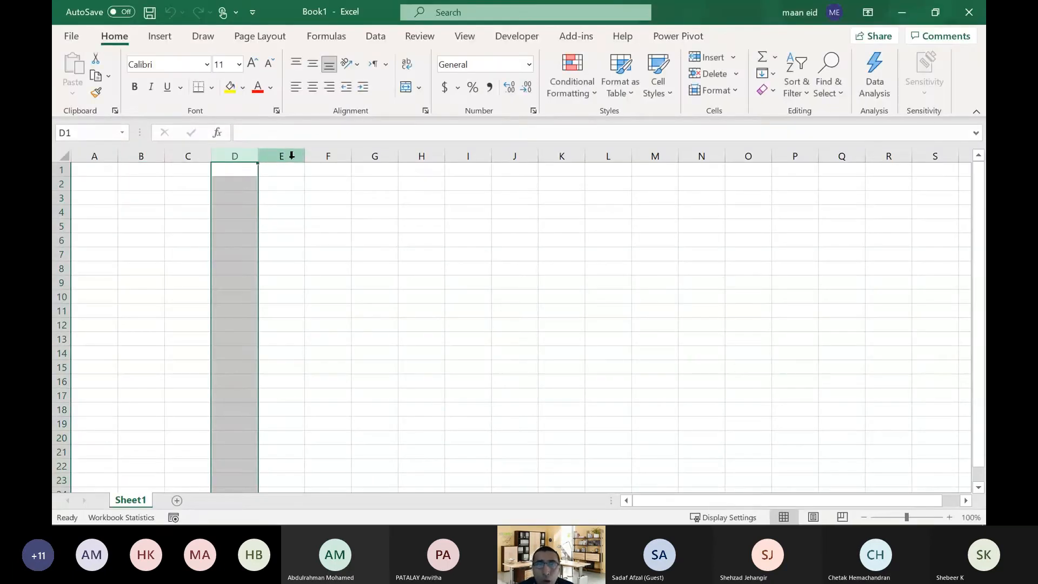
# Get data from the folder Desktop > PBI_Activities > Data tables and load its file list into Power Query Editor for transformation.
pyautogui.click(365, 38)
pyautogui.click(63, 93)
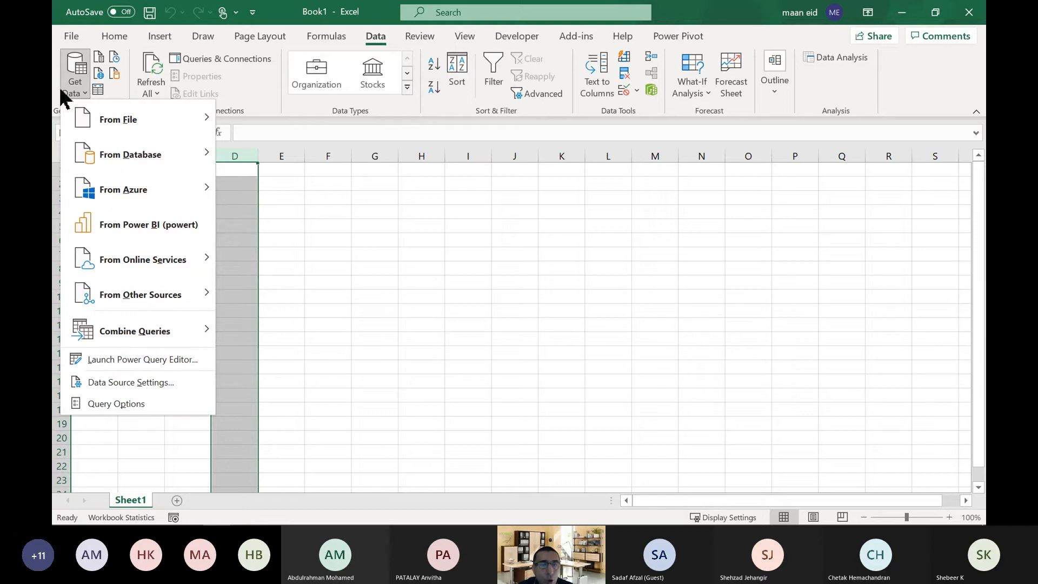
pyautogui.moveTo(183, 295)
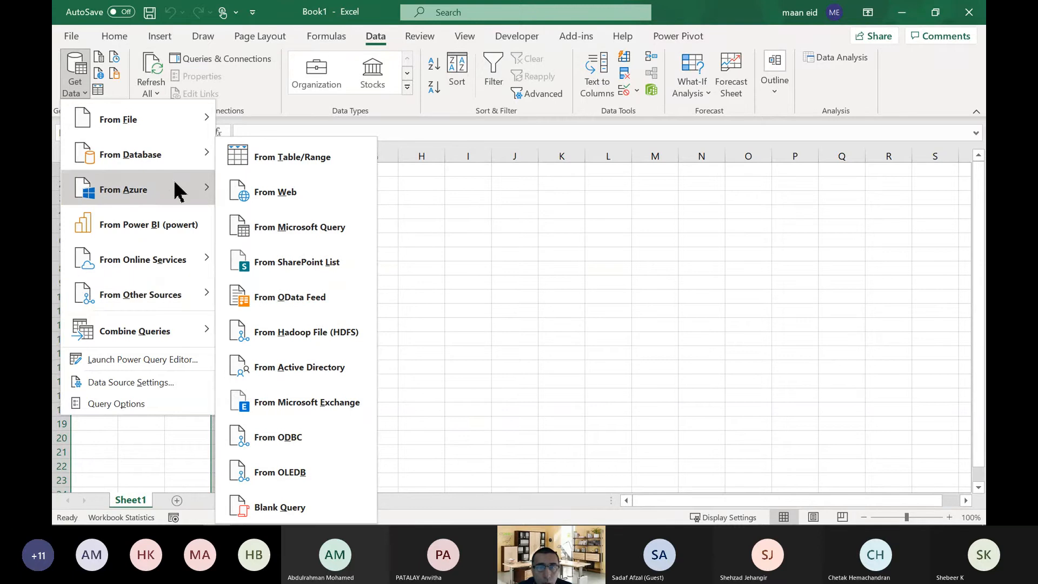
pyautogui.moveTo(182, 127)
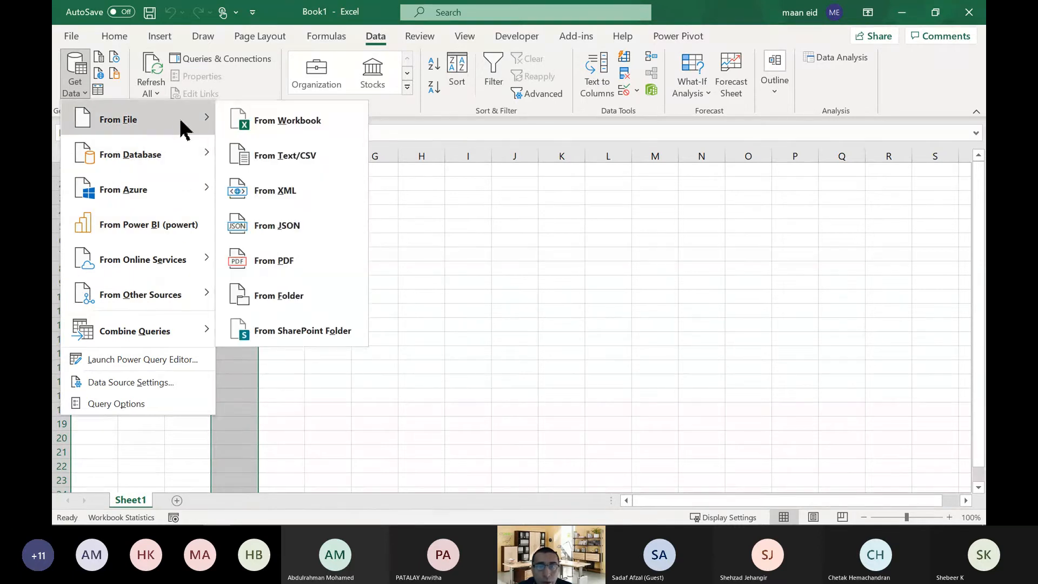
pyautogui.click(302, 304)
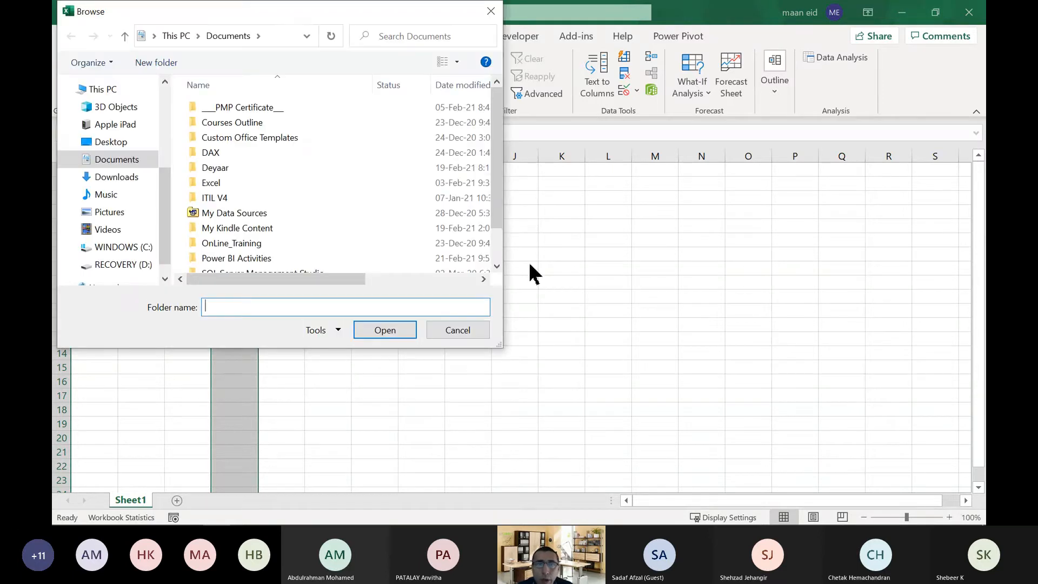
pyautogui.click(111, 142)
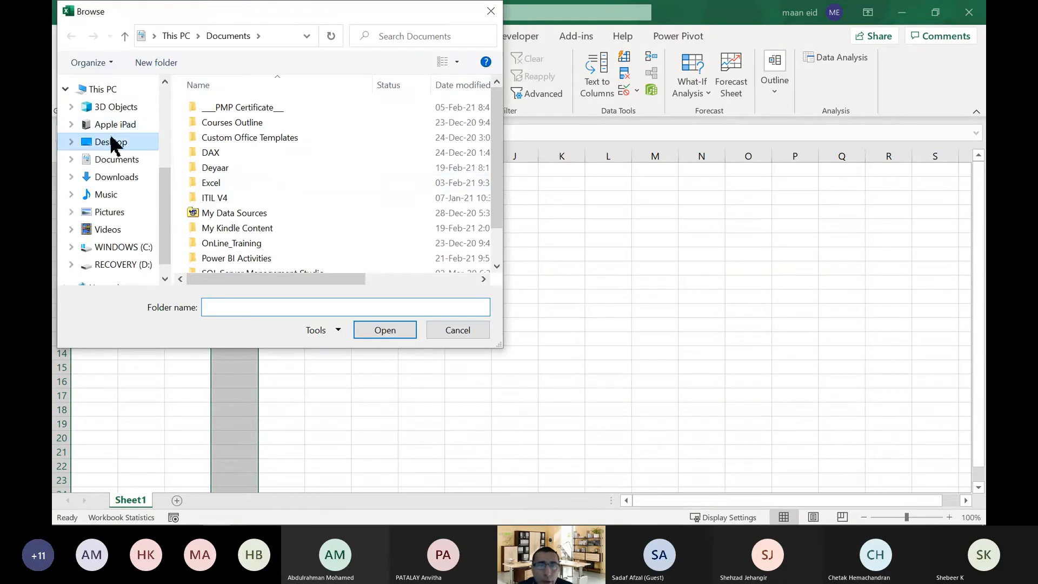
pyautogui.doubleClick(260, 92)
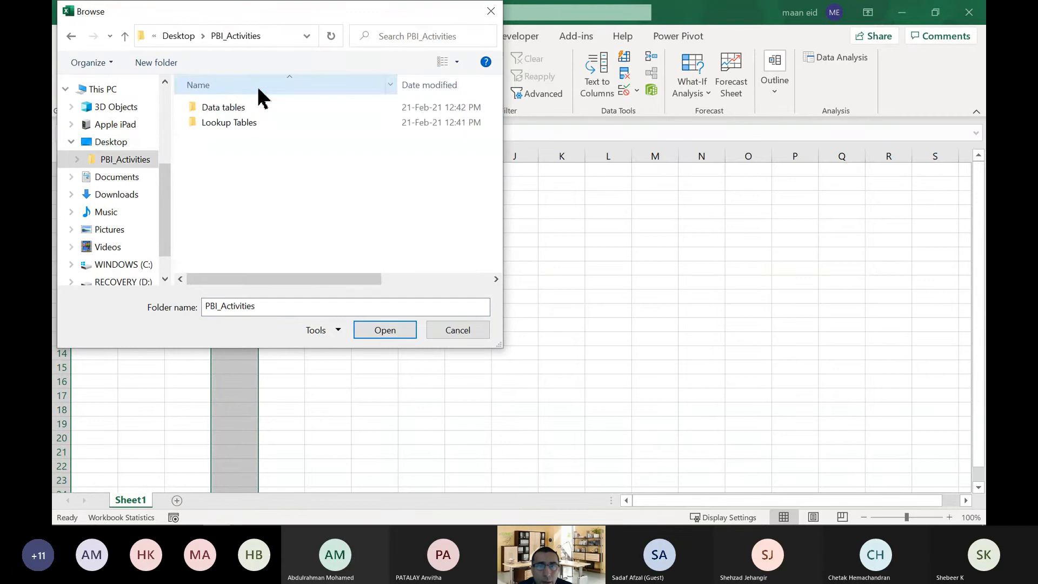
pyautogui.click(234, 111)
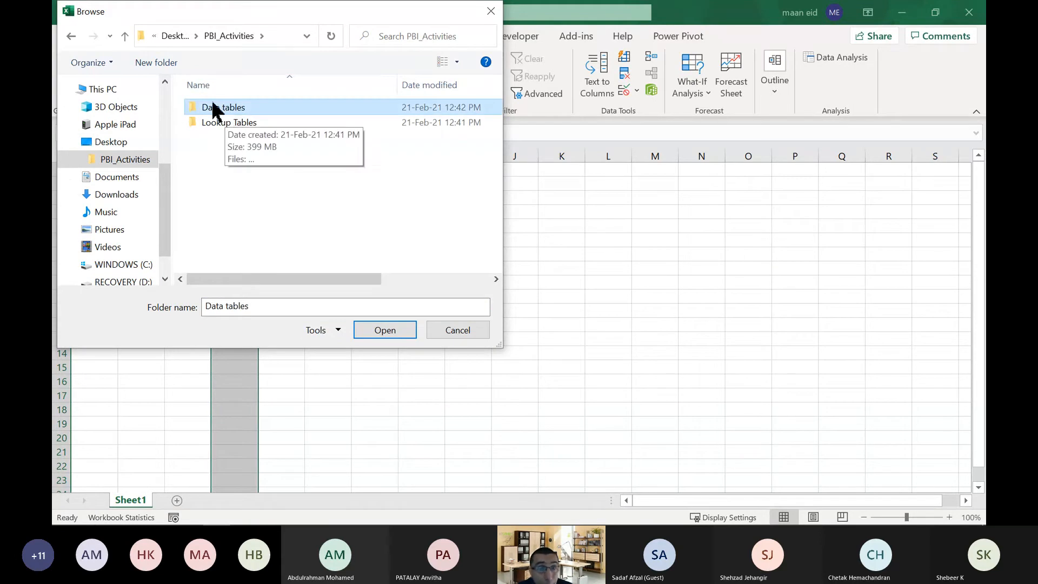
pyautogui.click(389, 336)
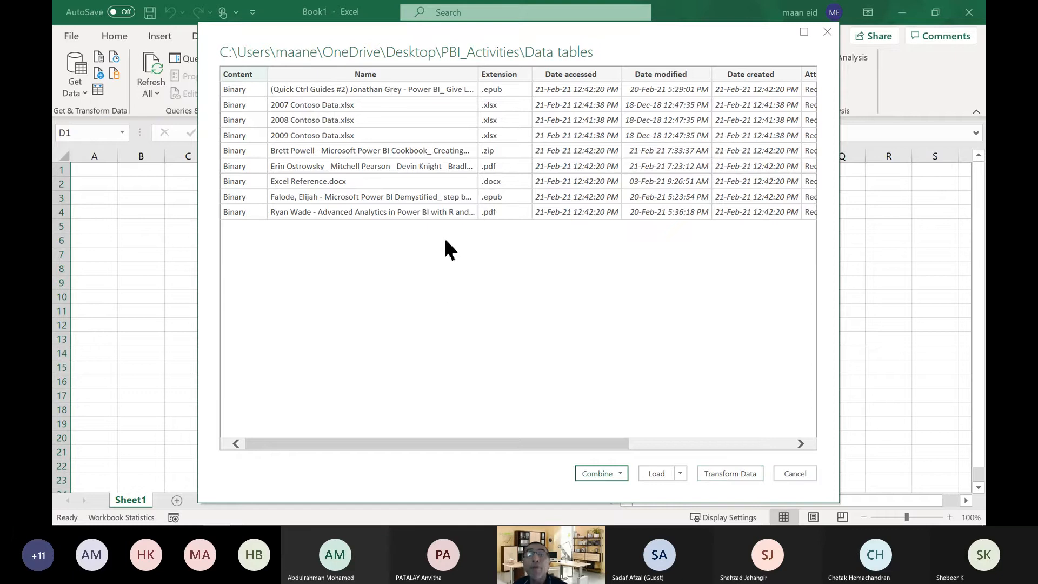
pyautogui.click(723, 477)
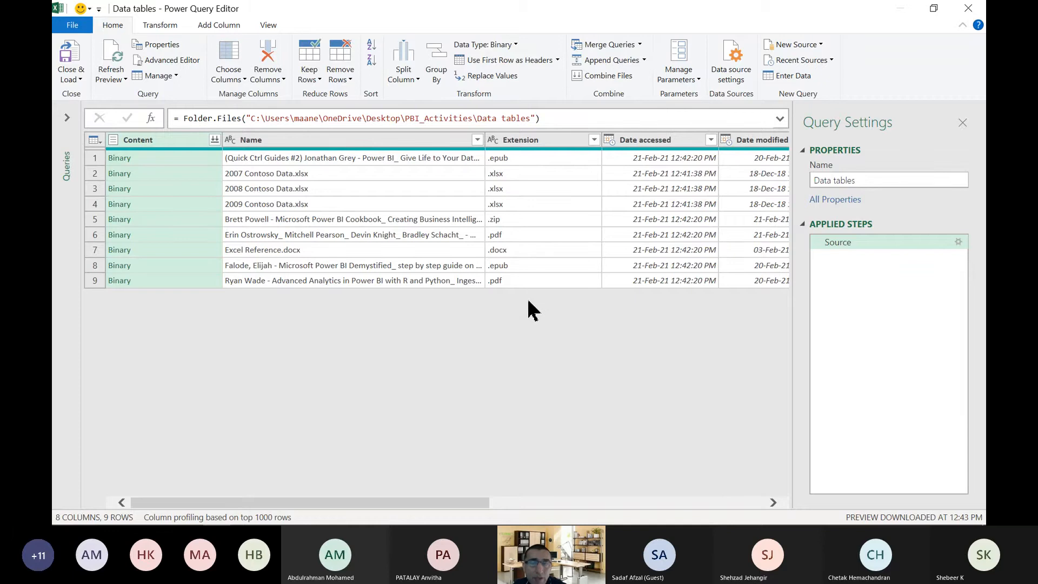
# Filter the Extension column to only .xlsx files, and delete the resulting Filtered Rows step.
pyautogui.click(594, 143)
pyautogui.click(594, 141)
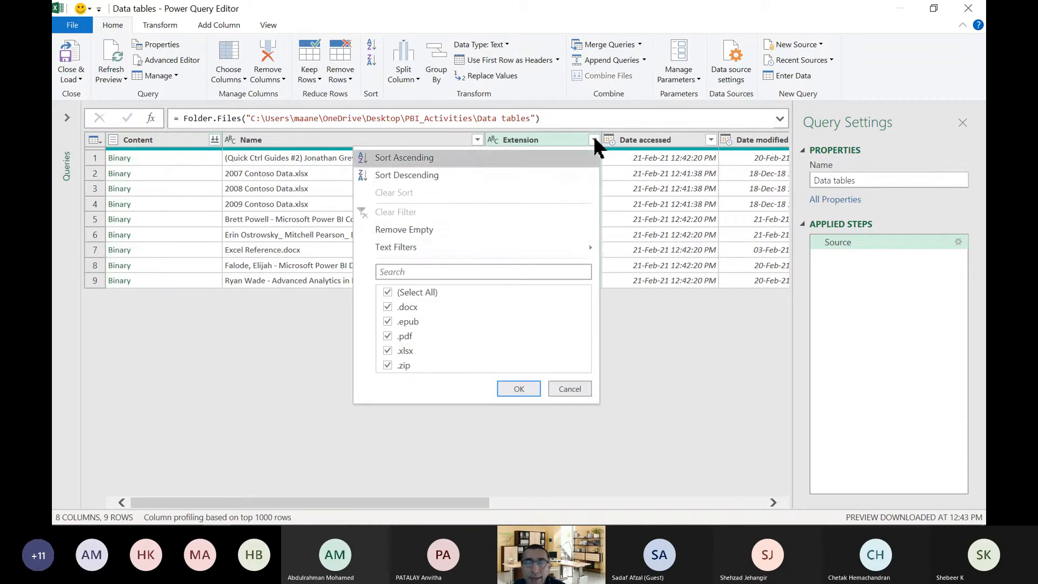
pyautogui.click(388, 292)
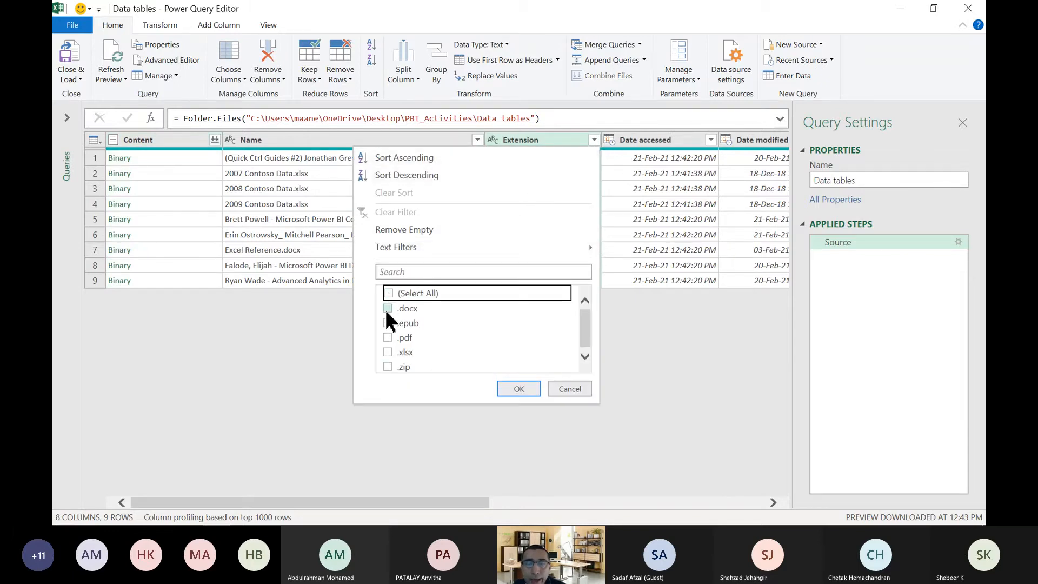
pyautogui.click(388, 351)
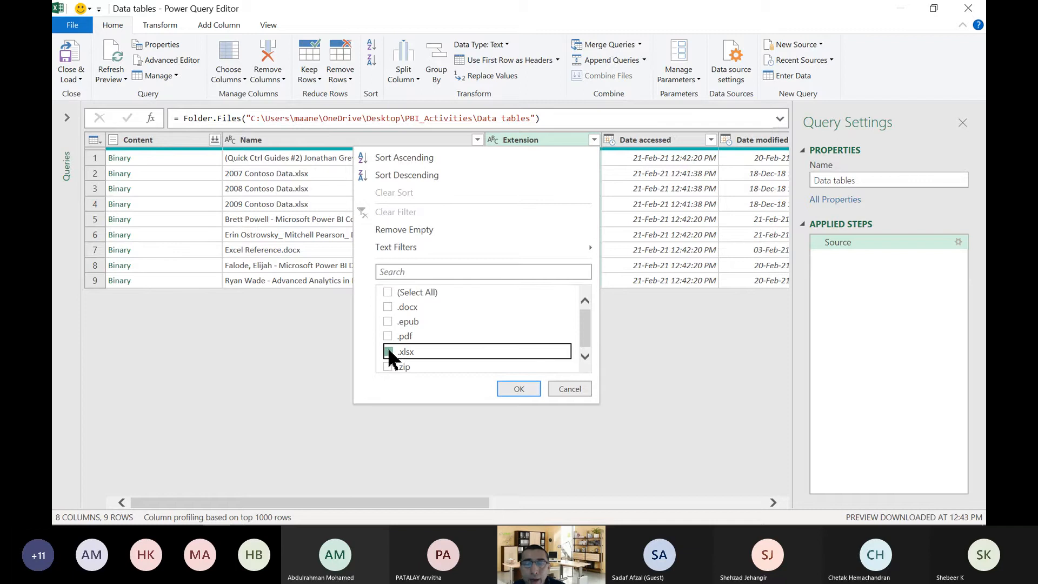
pyautogui.click(527, 393)
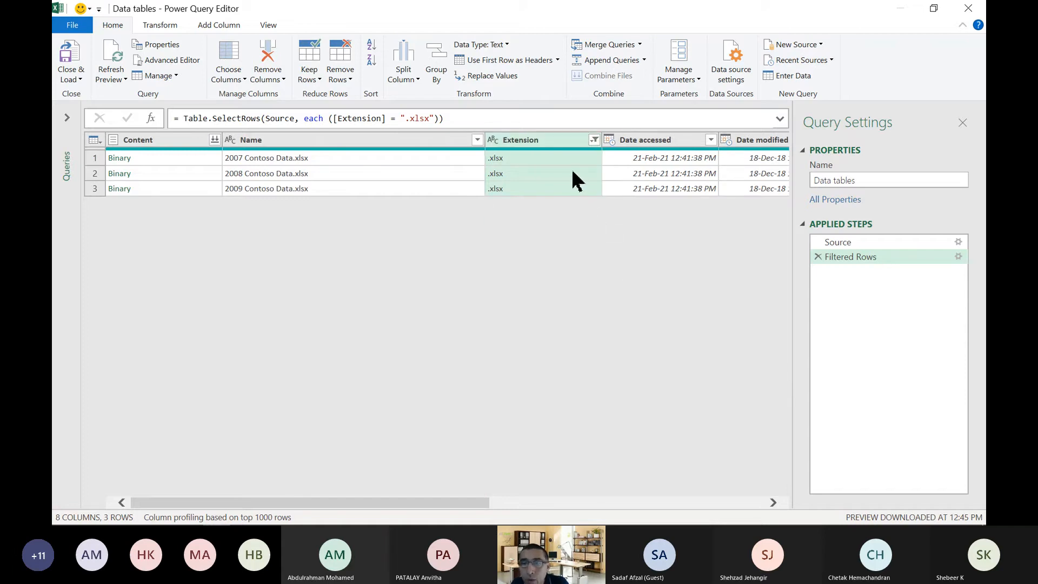
pyautogui.click(818, 256)
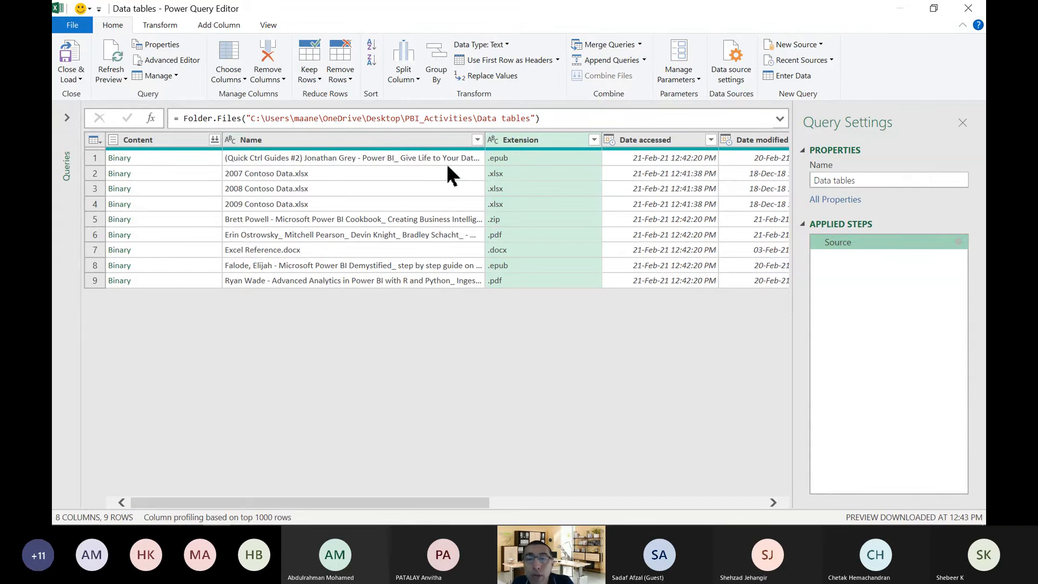
# Apply a text filter to the Name column that keeps only rows beginning with 200.
pyautogui.click(476, 140)
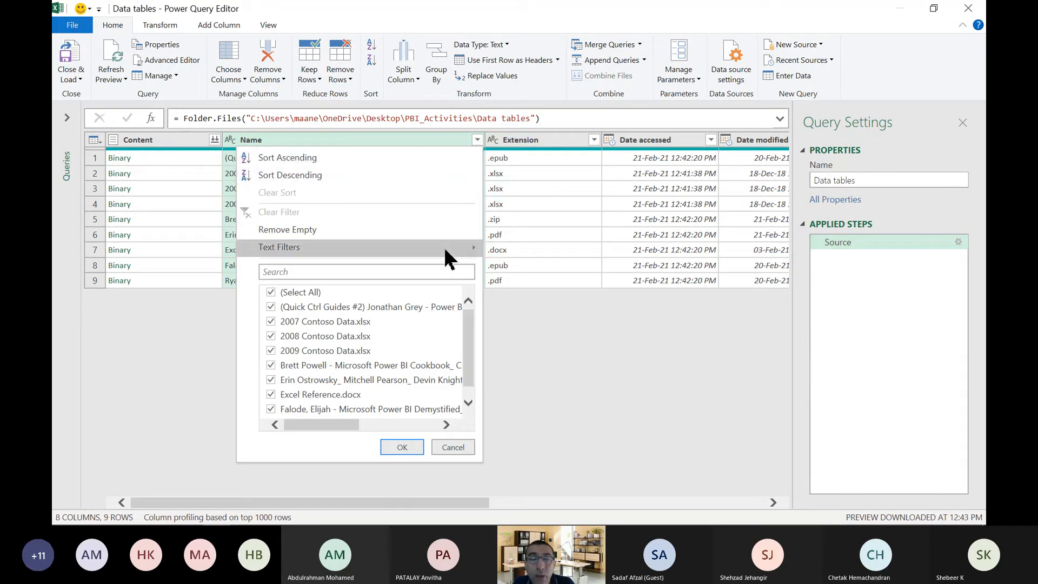
pyautogui.moveTo(445, 250)
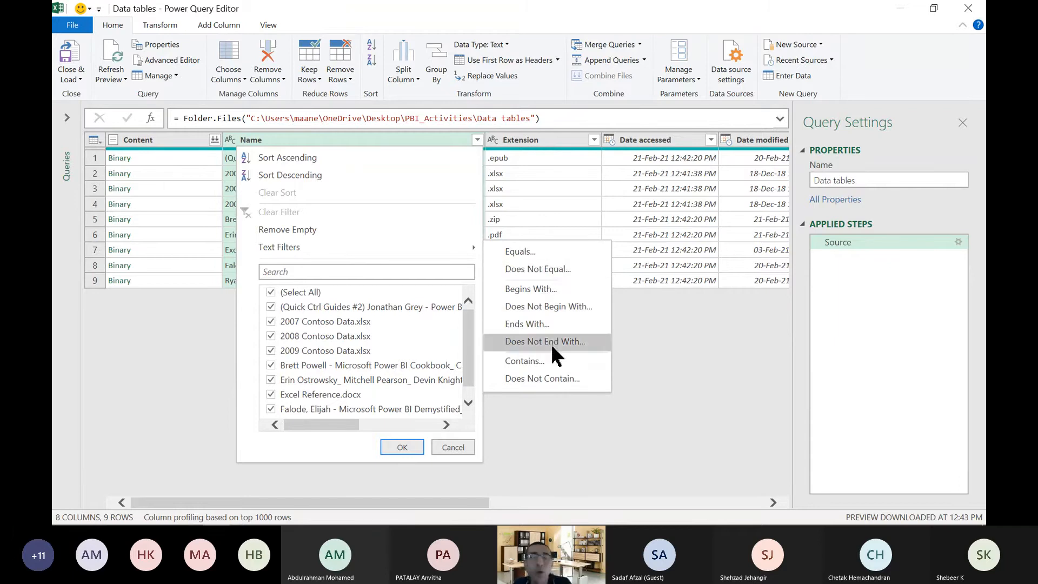
pyautogui.click(540, 287)
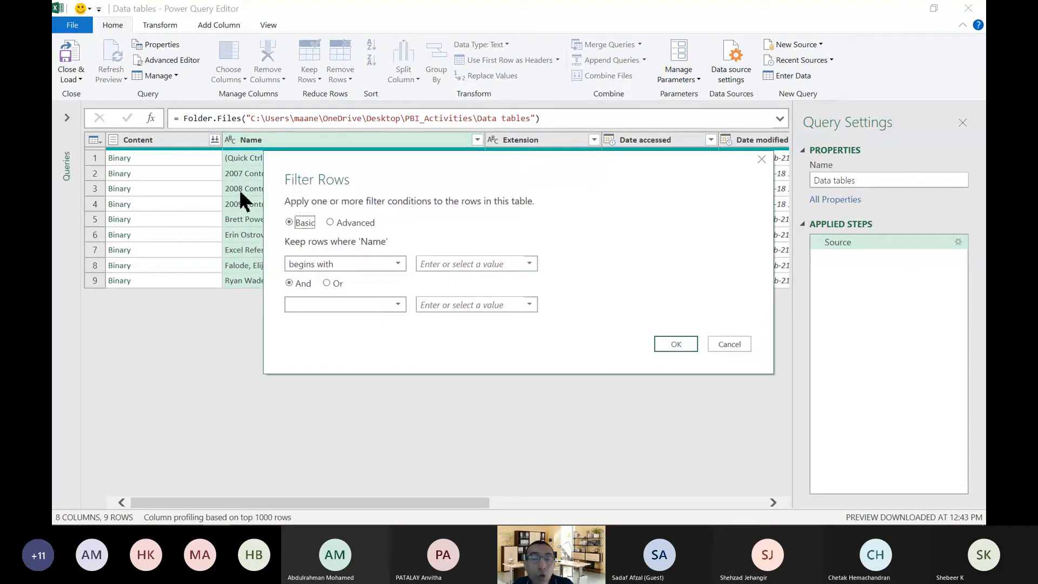
pyautogui.click(466, 265)
pyautogui.write('200')
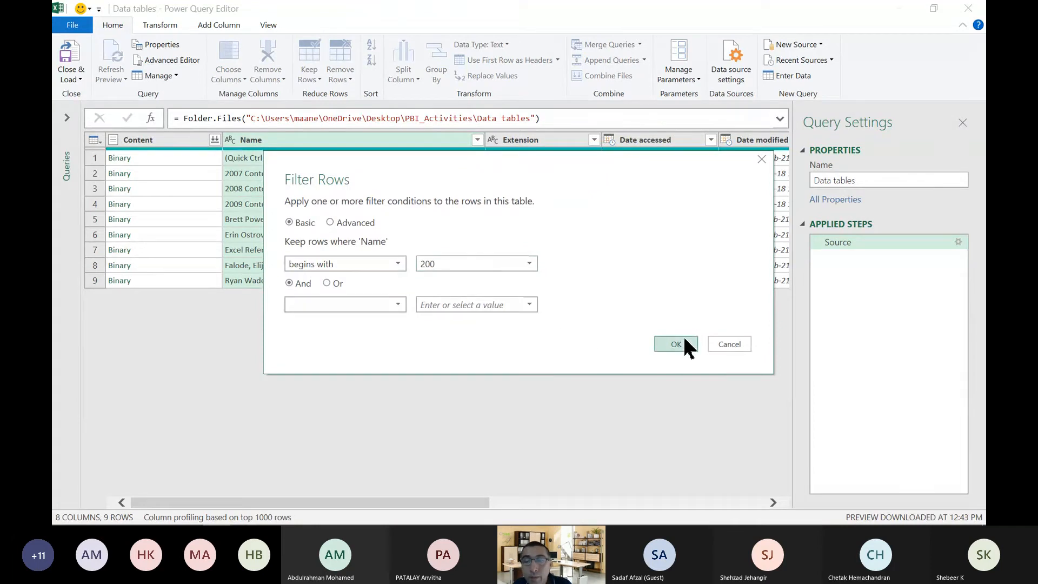
pyautogui.click(665, 346)
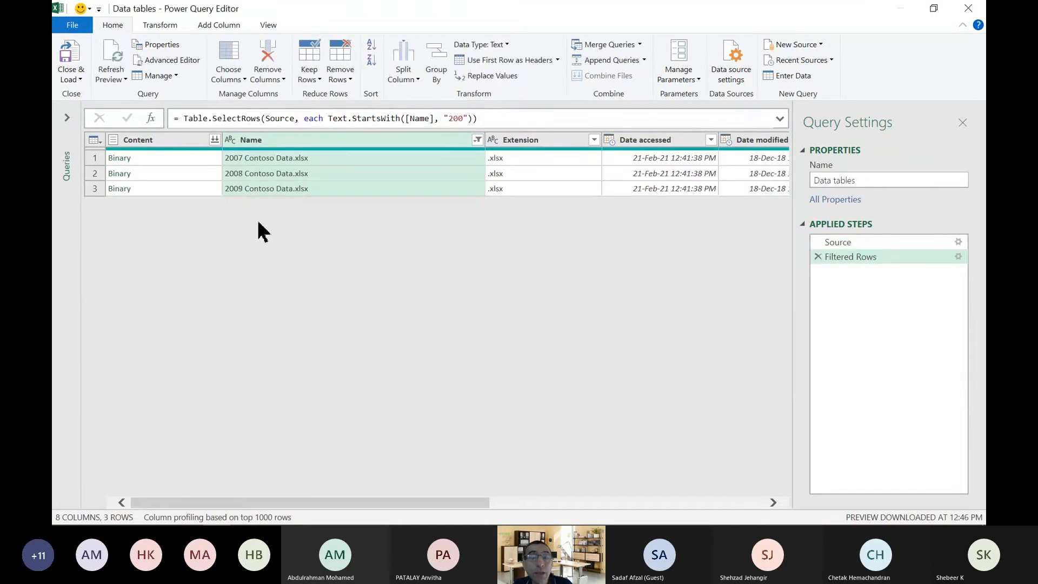
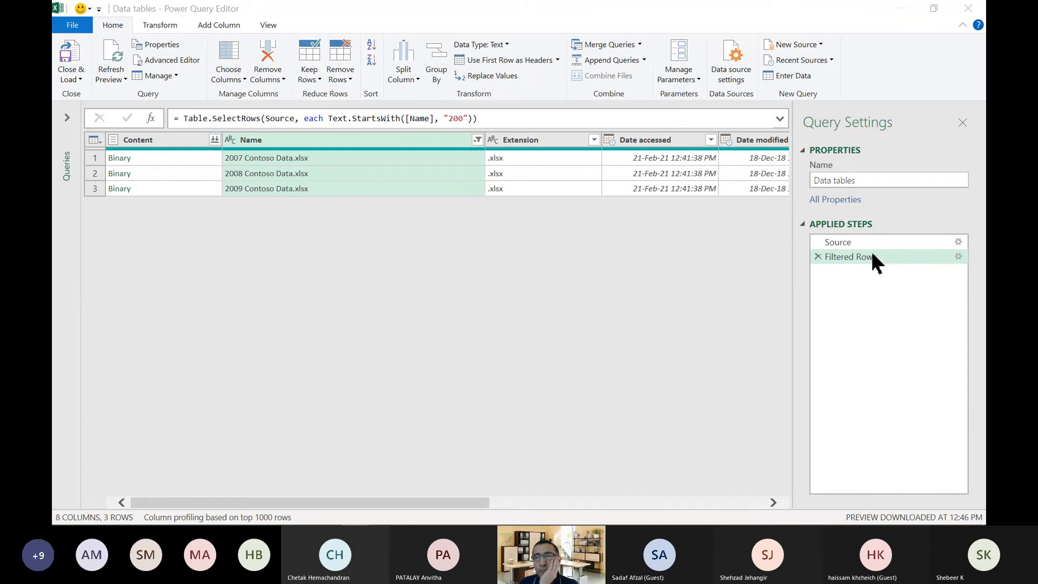
# Close Power Query Editor discarding the query changes, and close the blank Excel workbook without saving it.
pyautogui.click(967, 9)
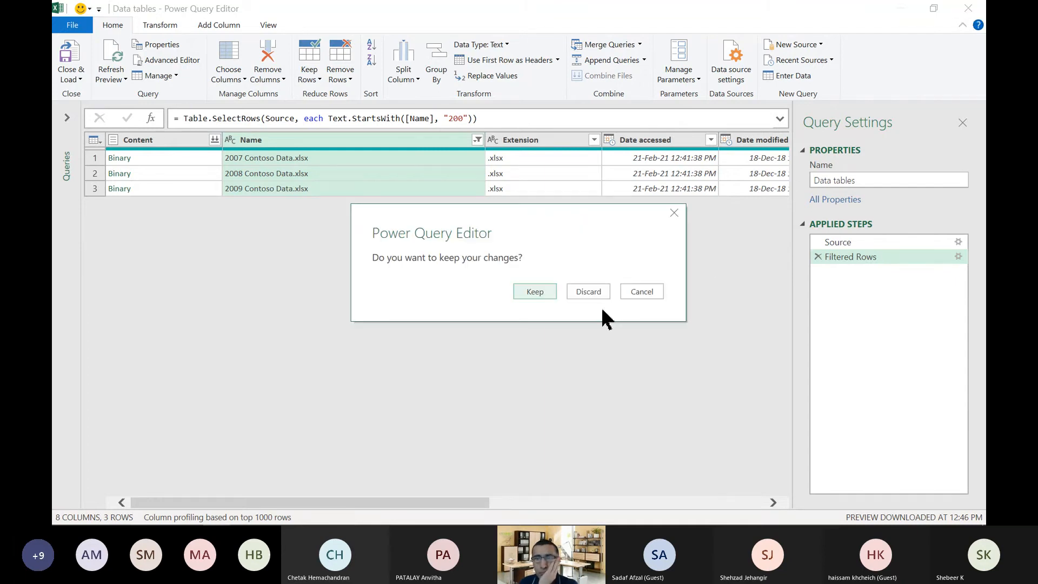
pyautogui.click(587, 292)
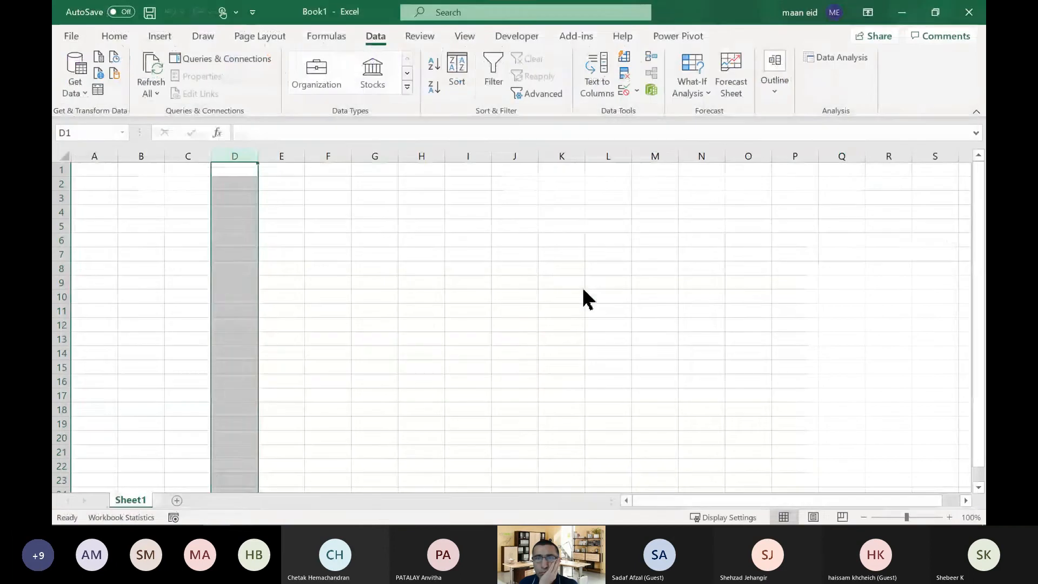
pyautogui.click(976, 16)
pyautogui.click(588, 354)
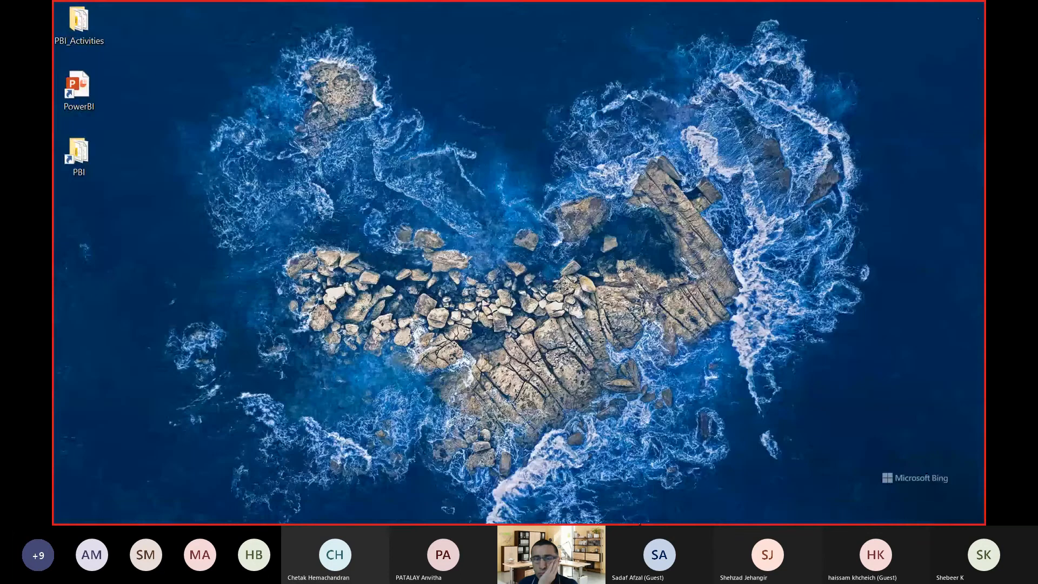
# Switch to the untitled Power BI Desktop report, minimize the PowerPoint presentation, and close the report without saving.
pyautogui.click(385, 514)
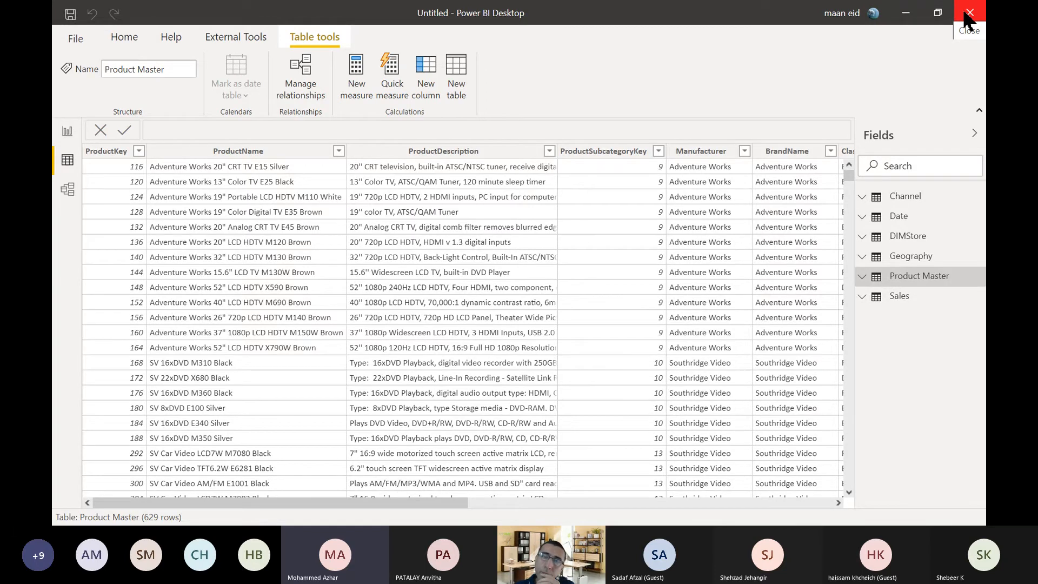
pyautogui.hotkey('alt', 'Tab')
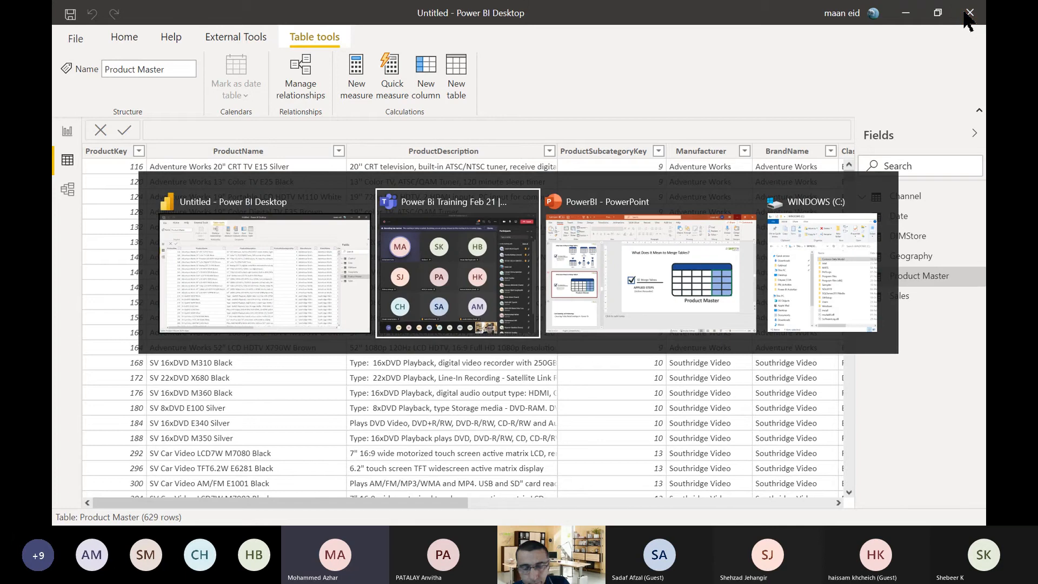
pyautogui.hotkey('alt', 'Tab')
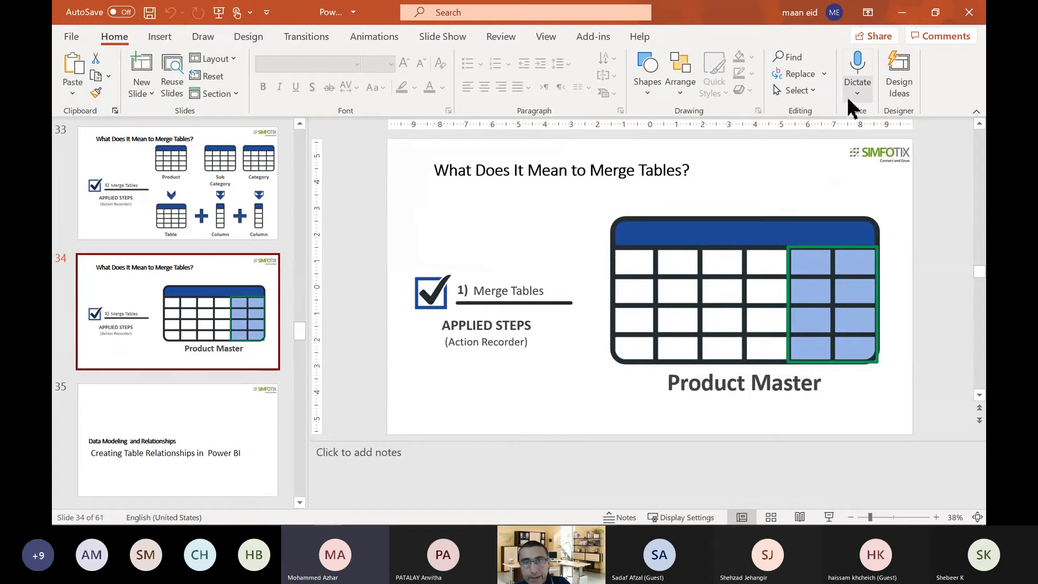
pyautogui.click(892, 24)
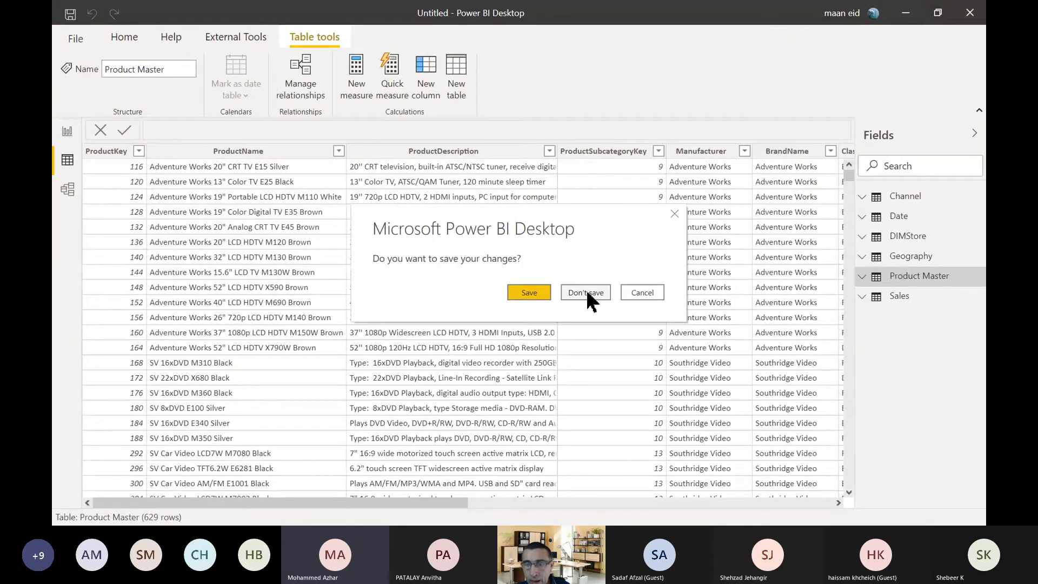
pyautogui.click(586, 292)
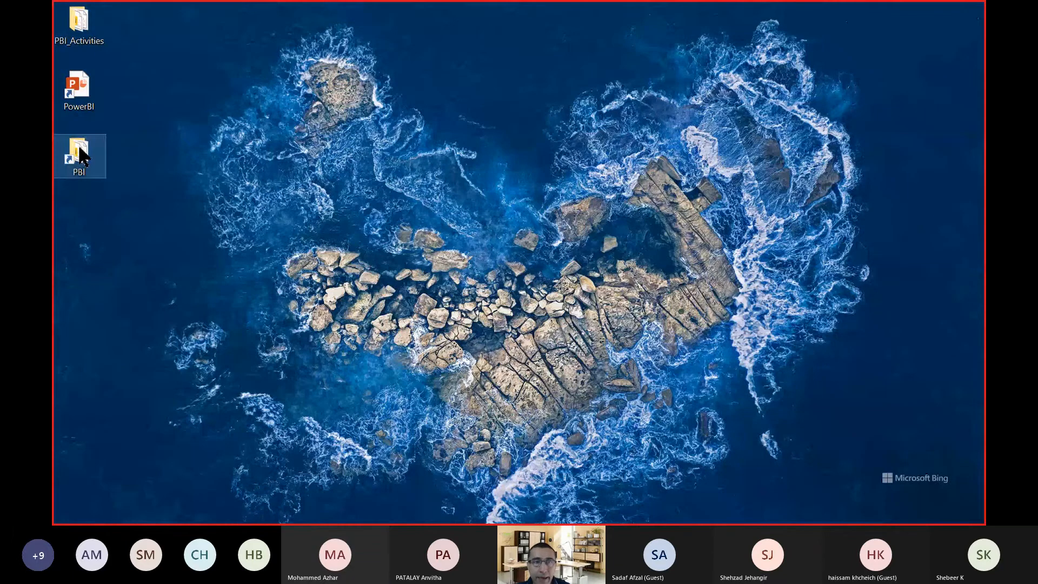
# Open the 2-Intelligent Data Filters report from the PBI_Activities desktop folder and collapse its Filters pane.
pyautogui.doubleClick(96, 41)
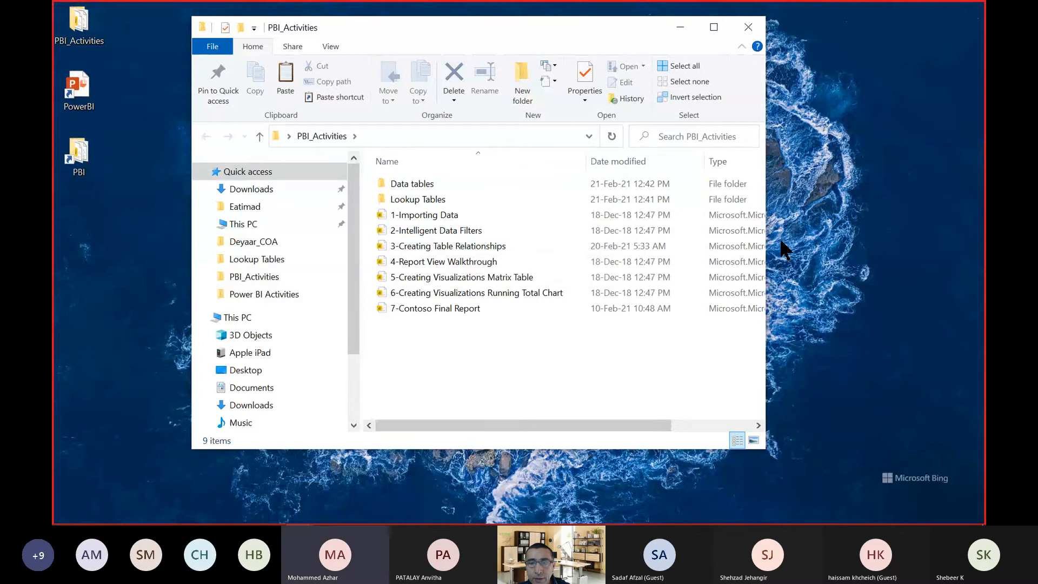
pyautogui.doubleClick(436, 231)
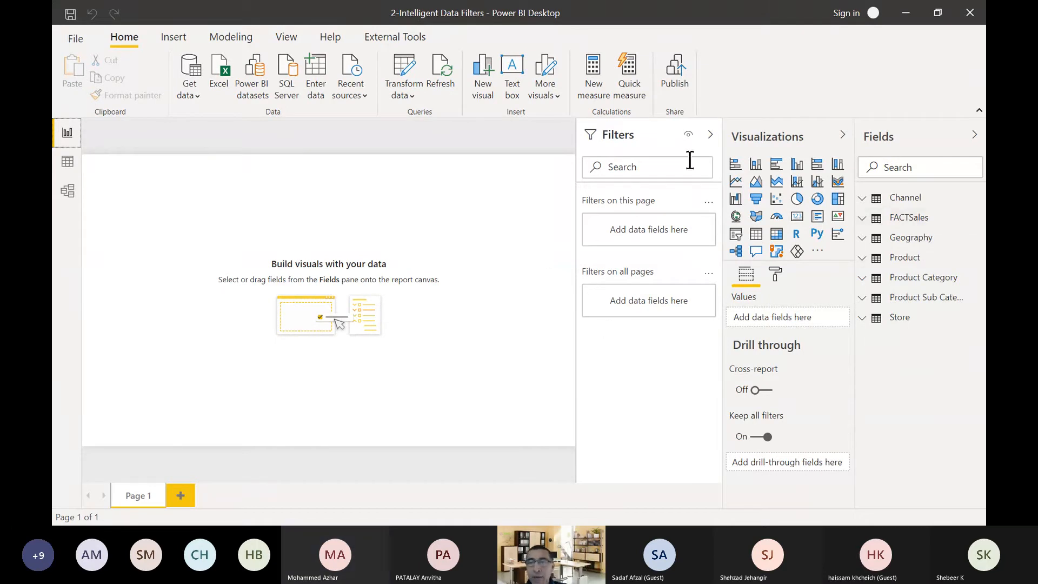
pyautogui.click(710, 134)
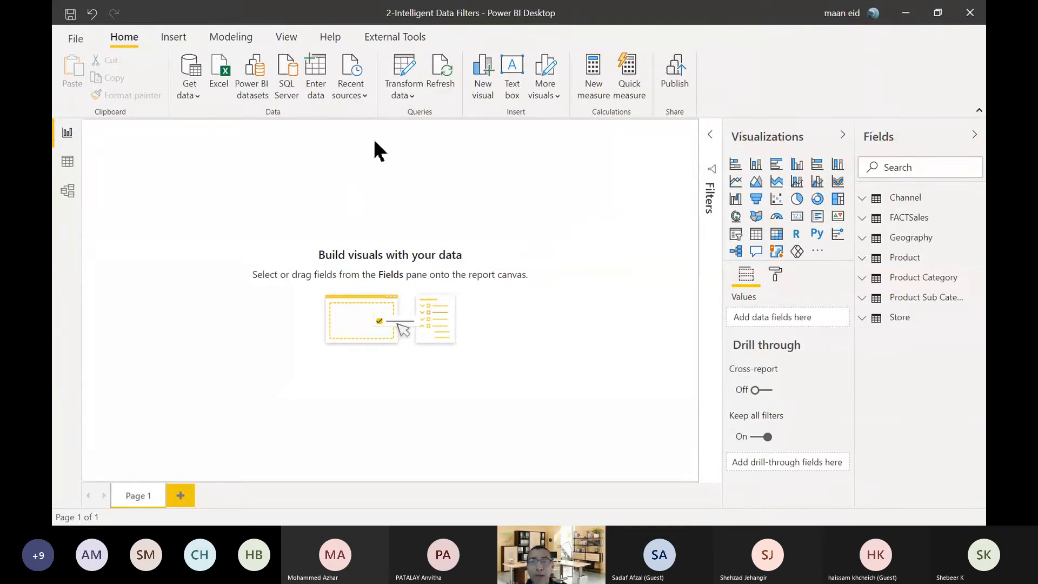
# Examine the rows and key columns of the Product, Product Category and Product Sub Category tables in Data view.
pyautogui.click(925, 263)
pyautogui.click(913, 258)
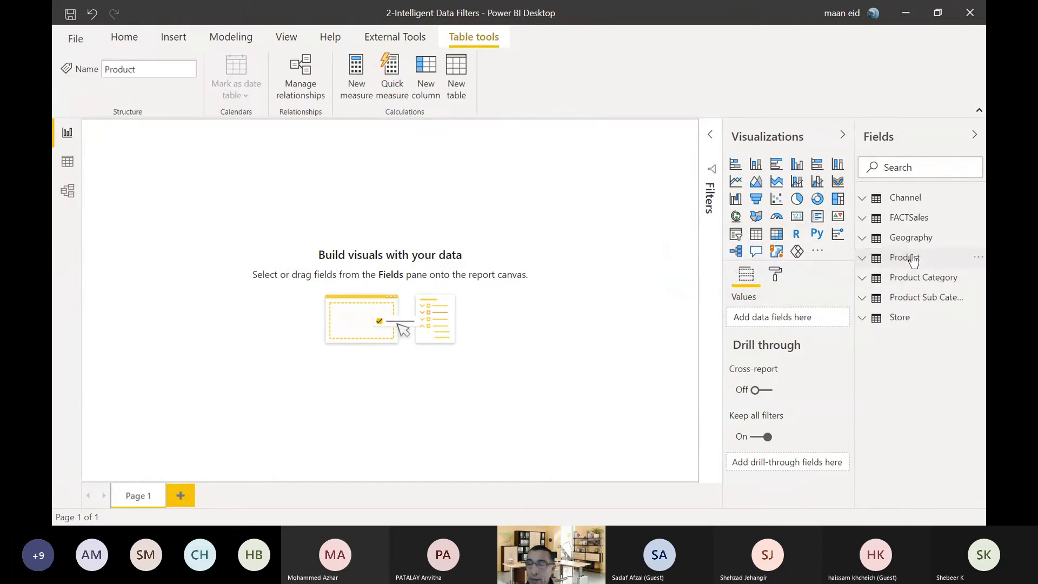
pyautogui.click(67, 161)
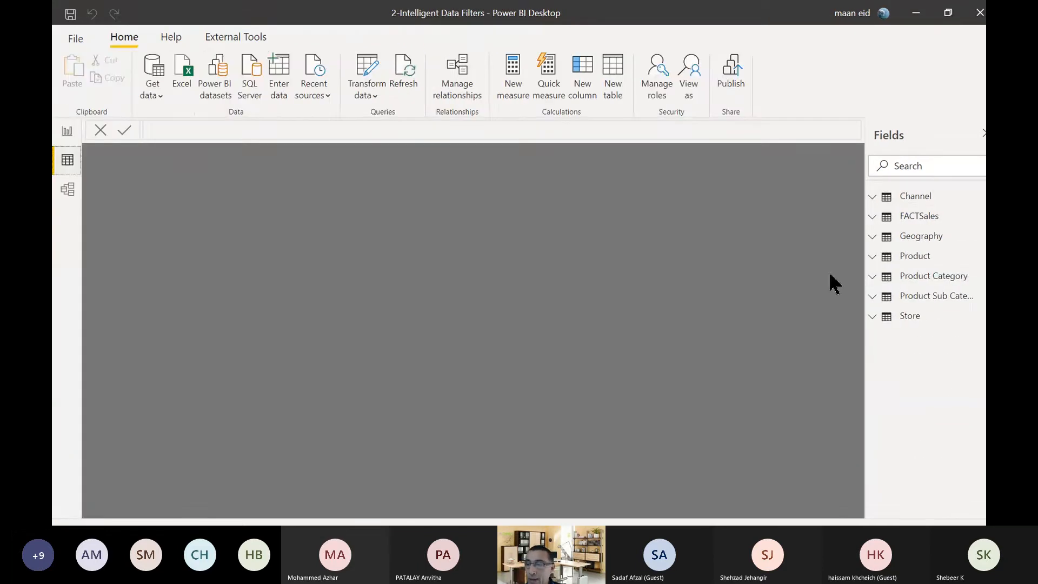
pyautogui.click(914, 281)
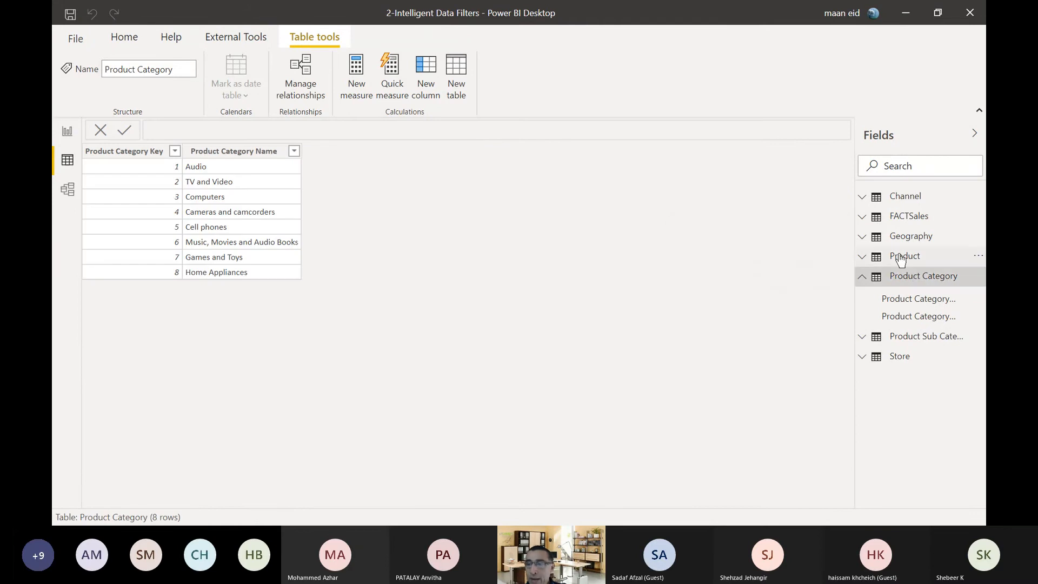
pyautogui.click(901, 258)
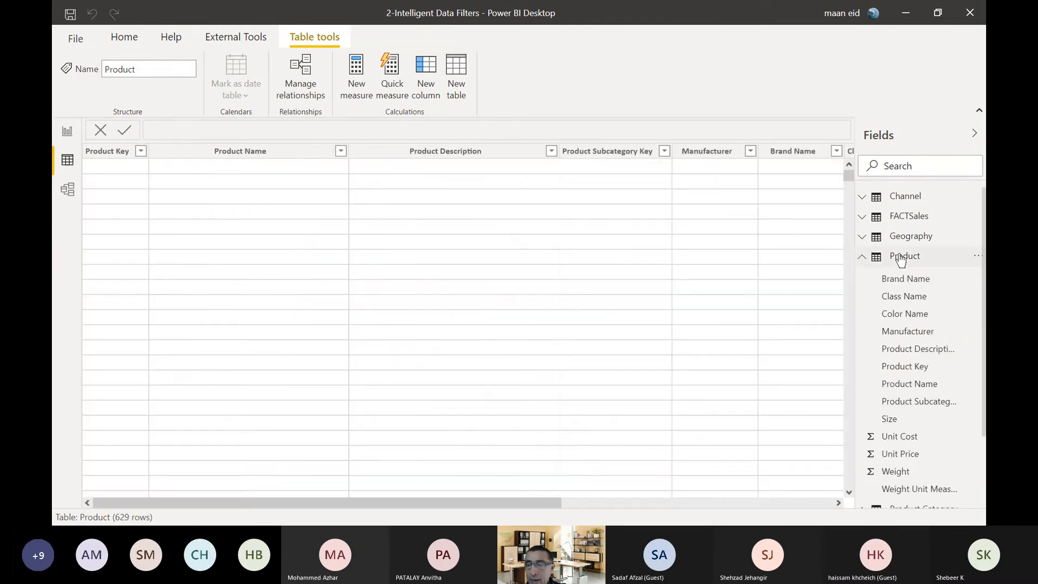
pyautogui.click(901, 257)
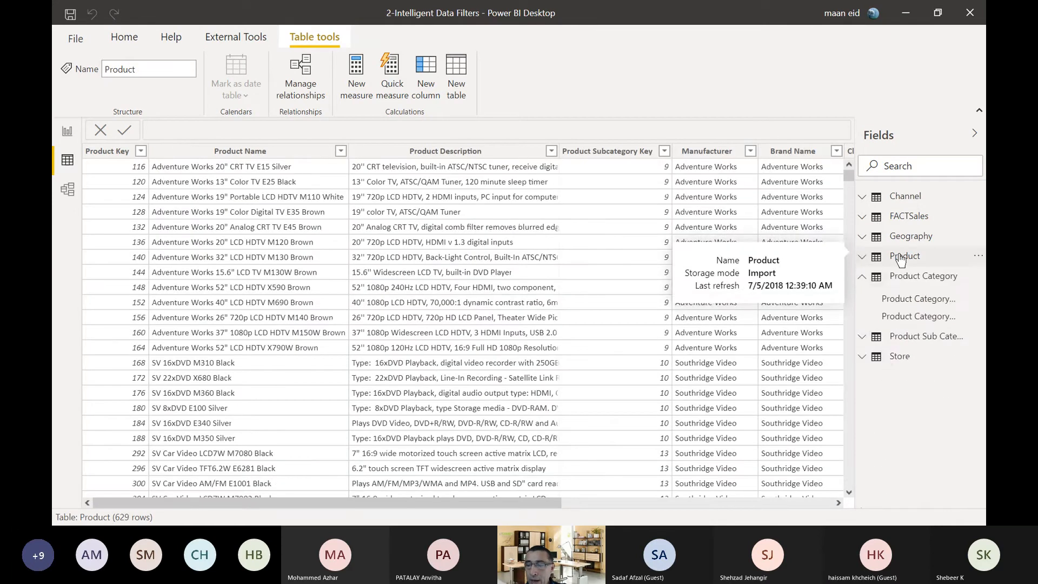
pyautogui.click(915, 337)
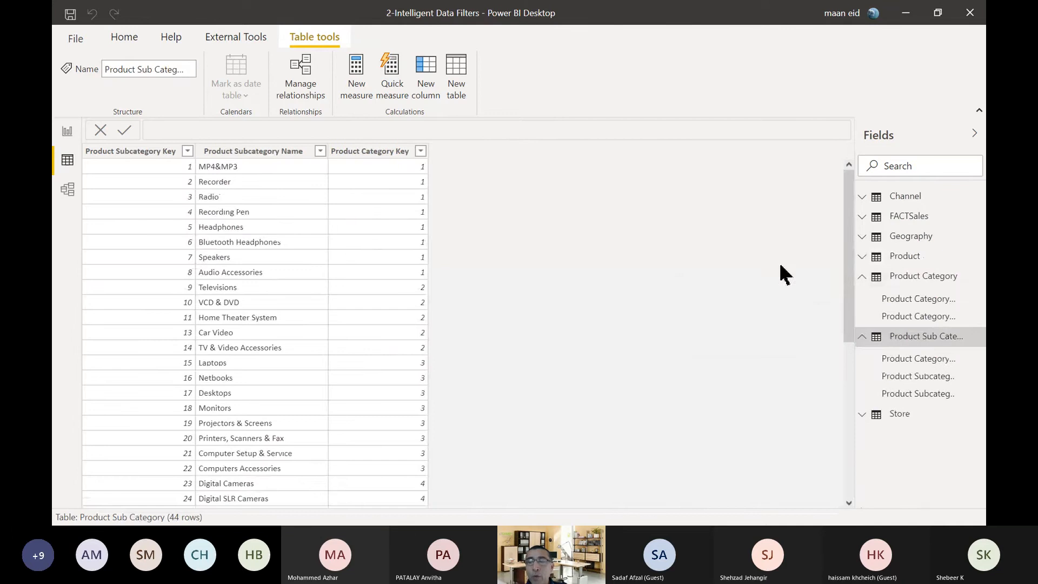
pyautogui.click(863, 277)
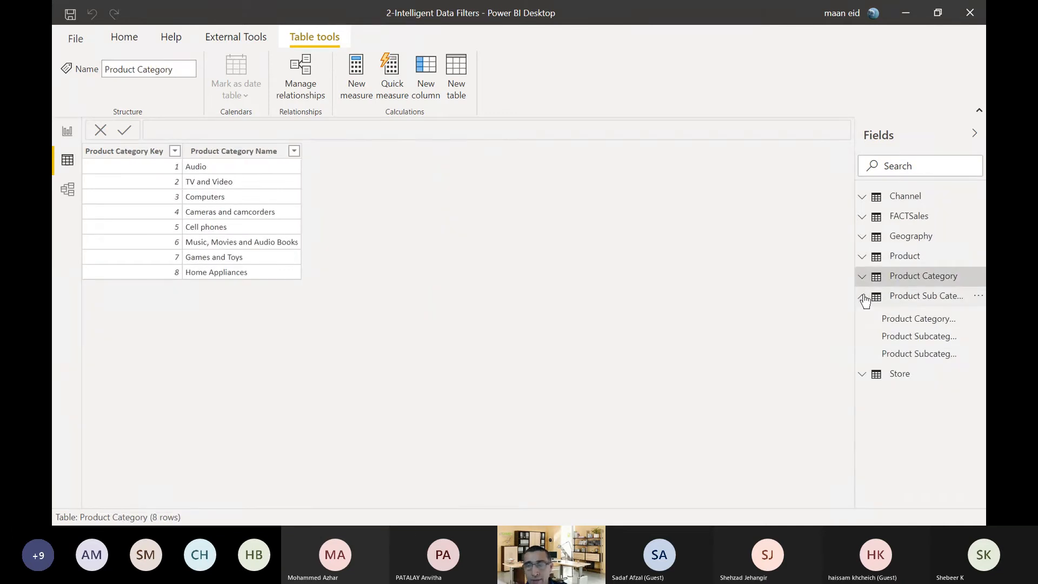
pyautogui.click(864, 299)
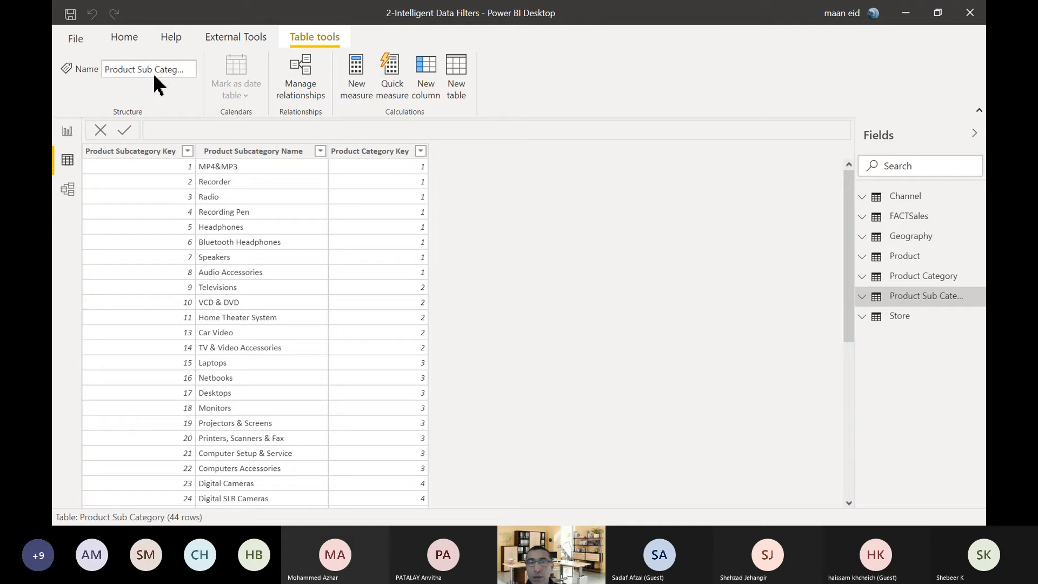
# Open the report's queries in Power Query Editor and refresh the preview of the Channel query.
pyautogui.click(124, 39)
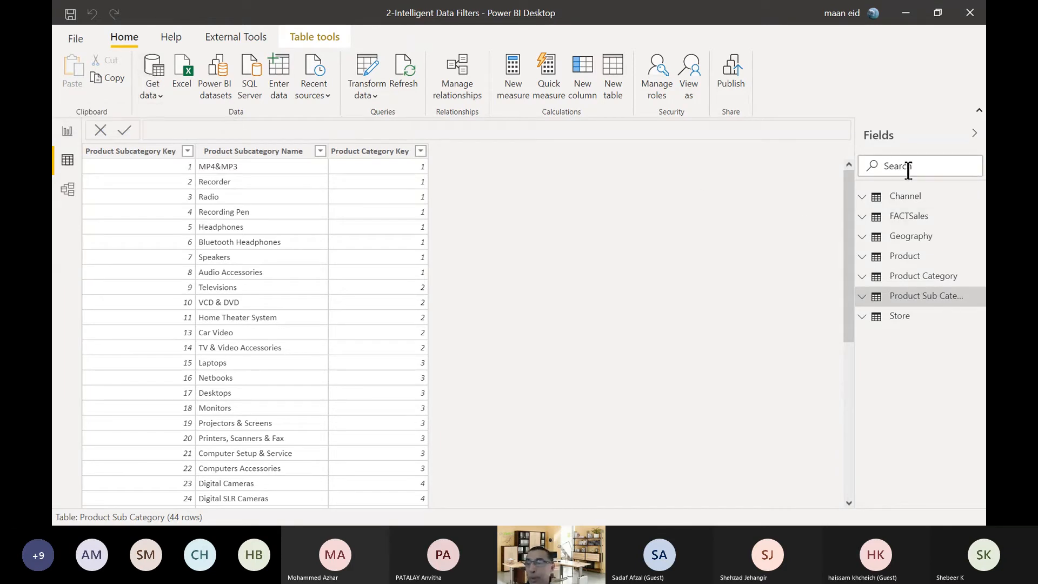
pyautogui.click(367, 65)
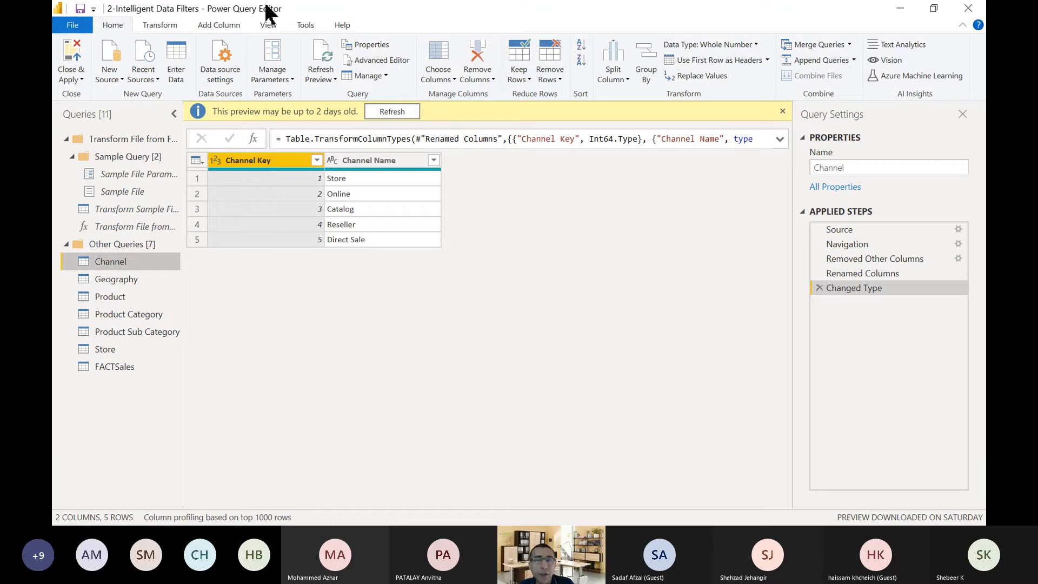
pyautogui.click(399, 112)
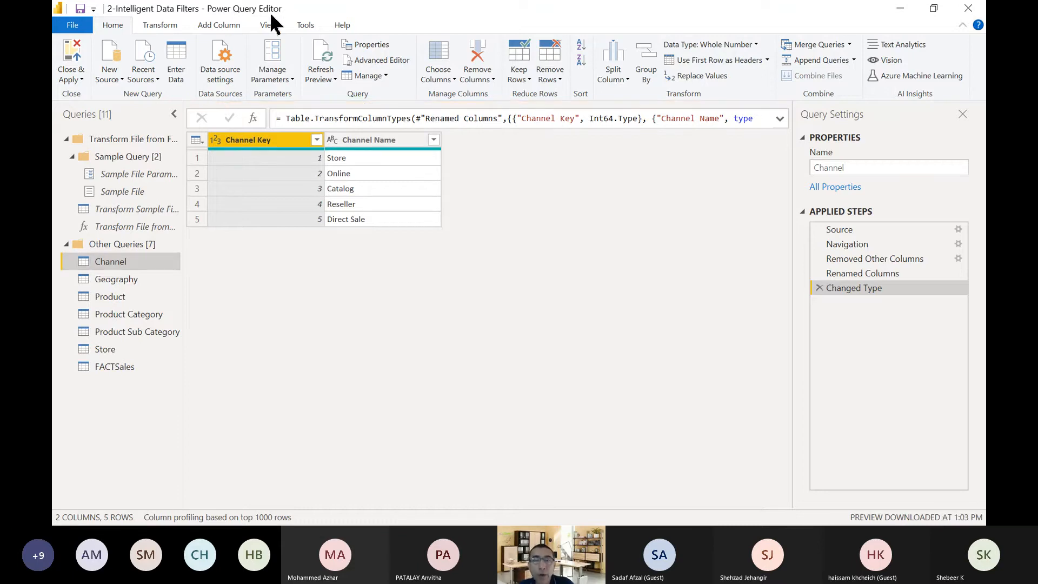
# Review the Product Category and Product Sub Category queries, and refresh the preview of the Product query.
pyautogui.click(110, 298)
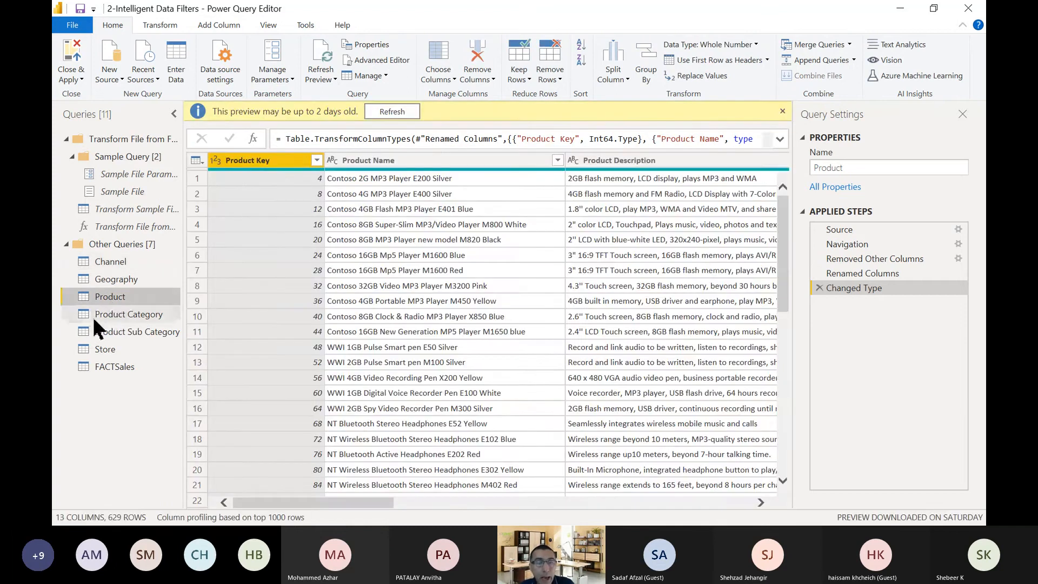
pyautogui.click(110, 315)
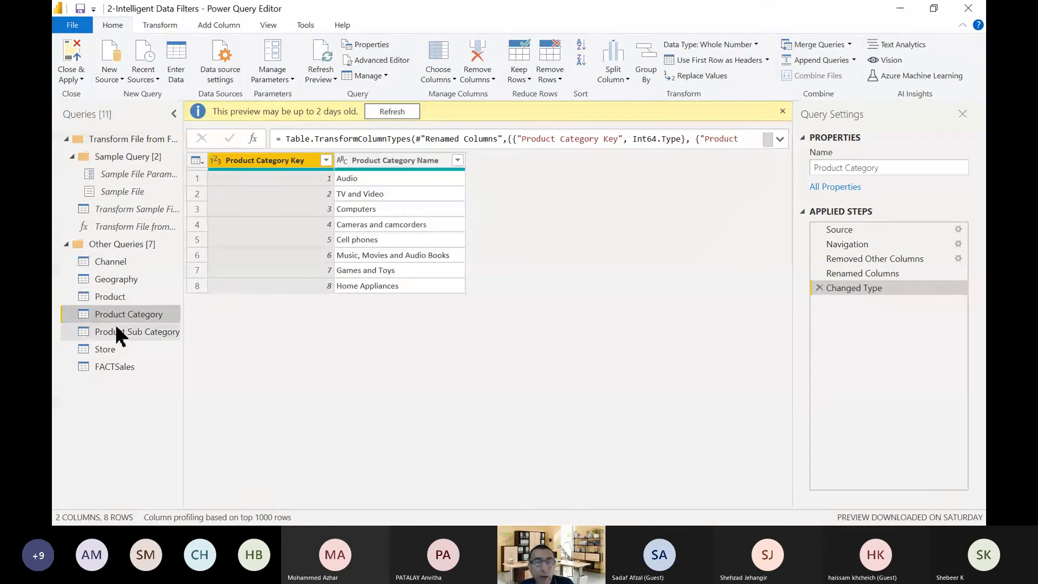
pyautogui.click(130, 333)
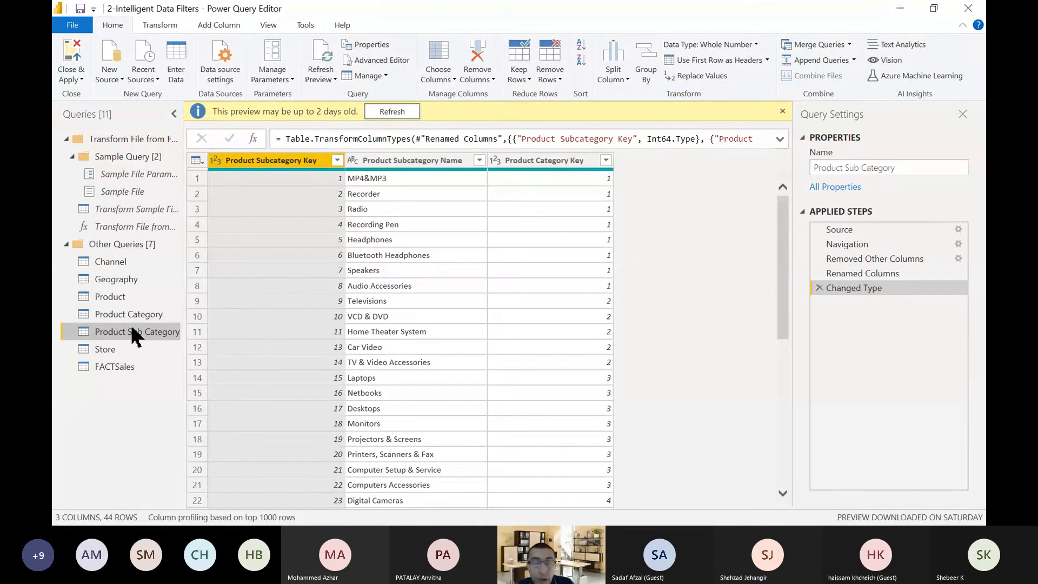
pyautogui.click(121, 296)
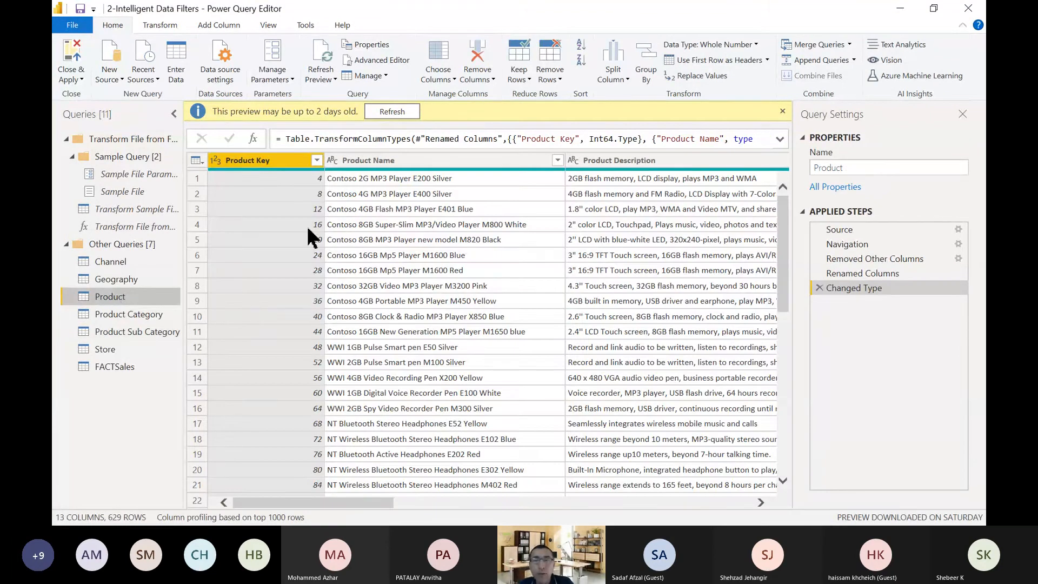
pyautogui.click(390, 111)
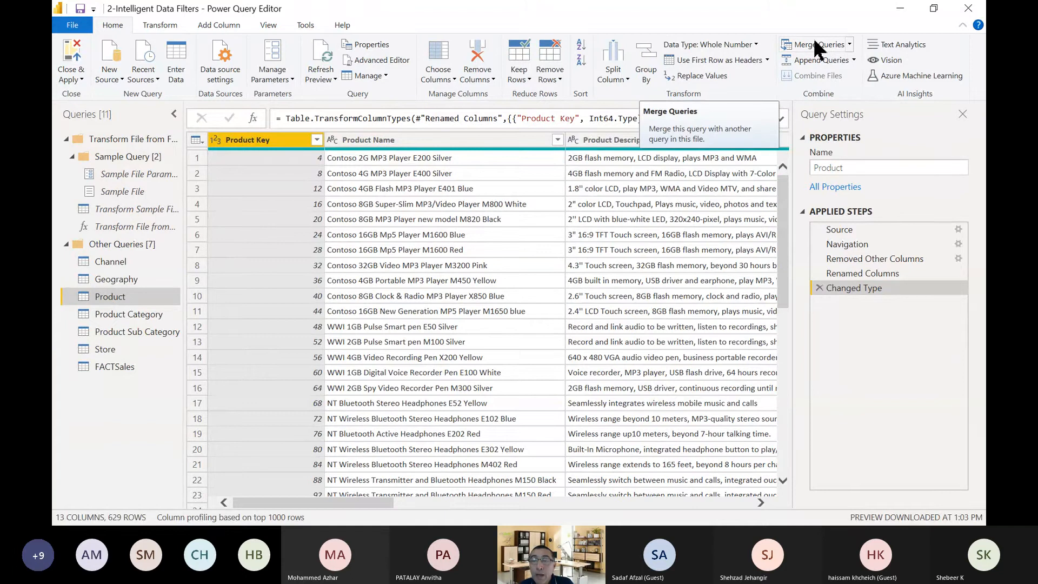
# Merge the Product query with Product Sub Category, matching on Product Subcategory Key with a Left Outer join.
pyautogui.click(815, 51)
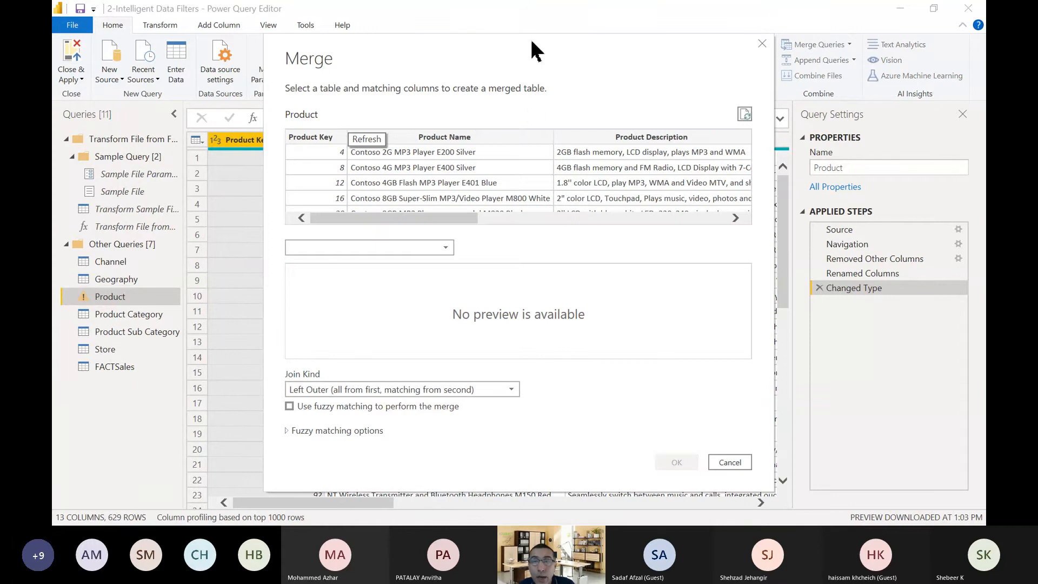
pyautogui.moveTo(540, 50); pyautogui.dragTo(481, 56)
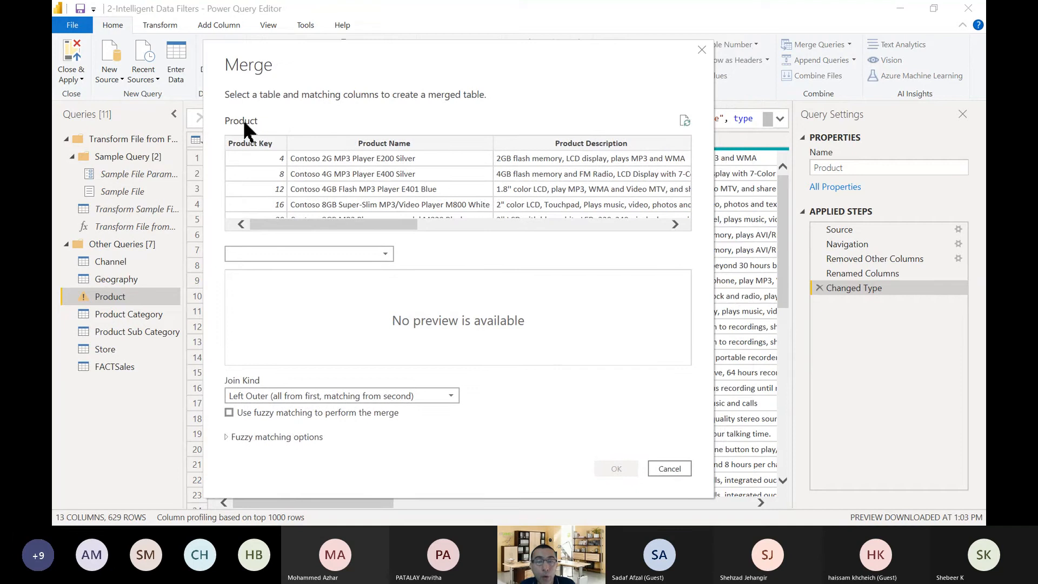
pyautogui.click(277, 253)
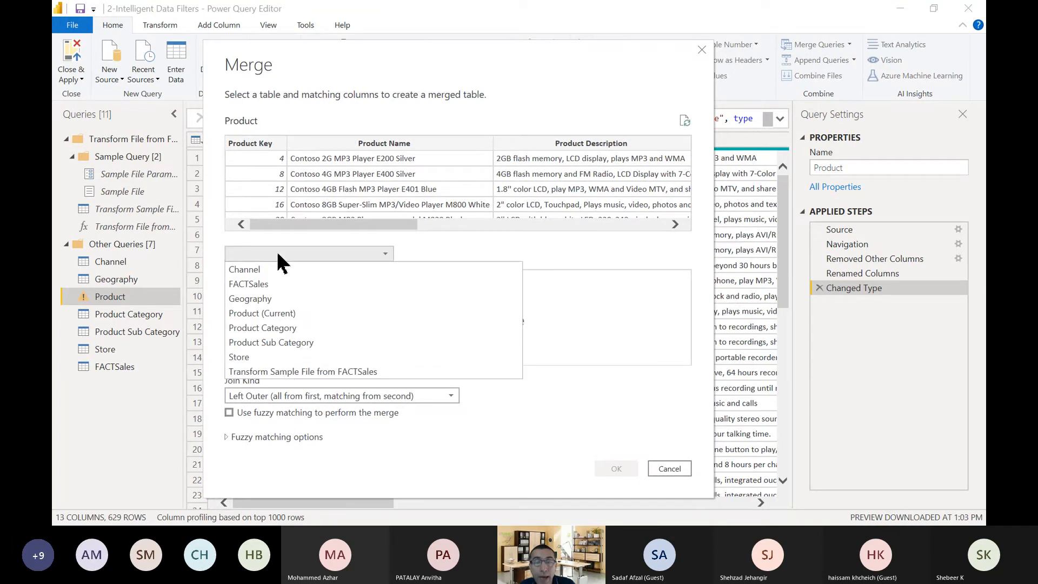
pyautogui.click(287, 342)
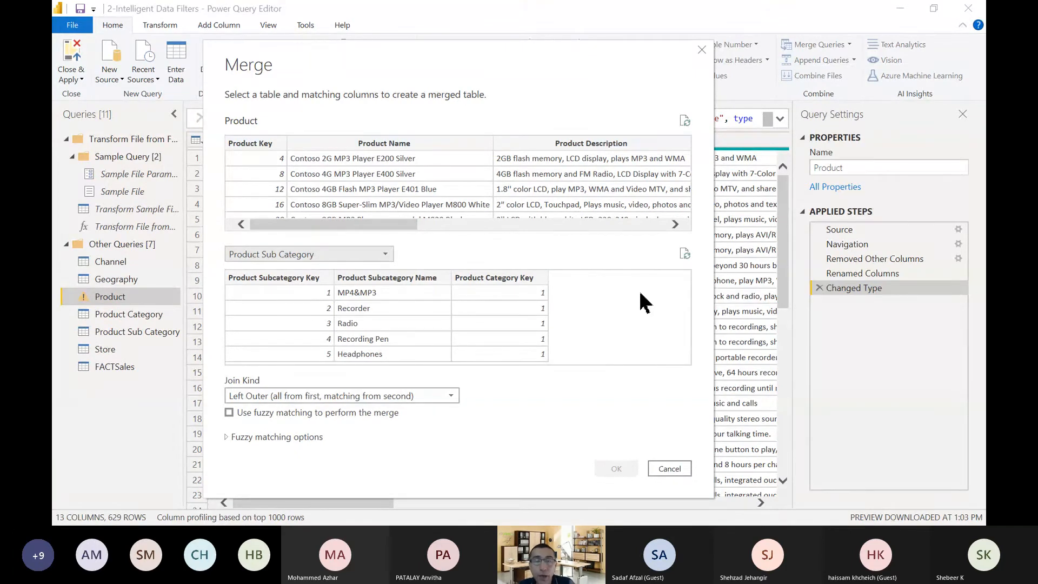
pyautogui.click(237, 279)
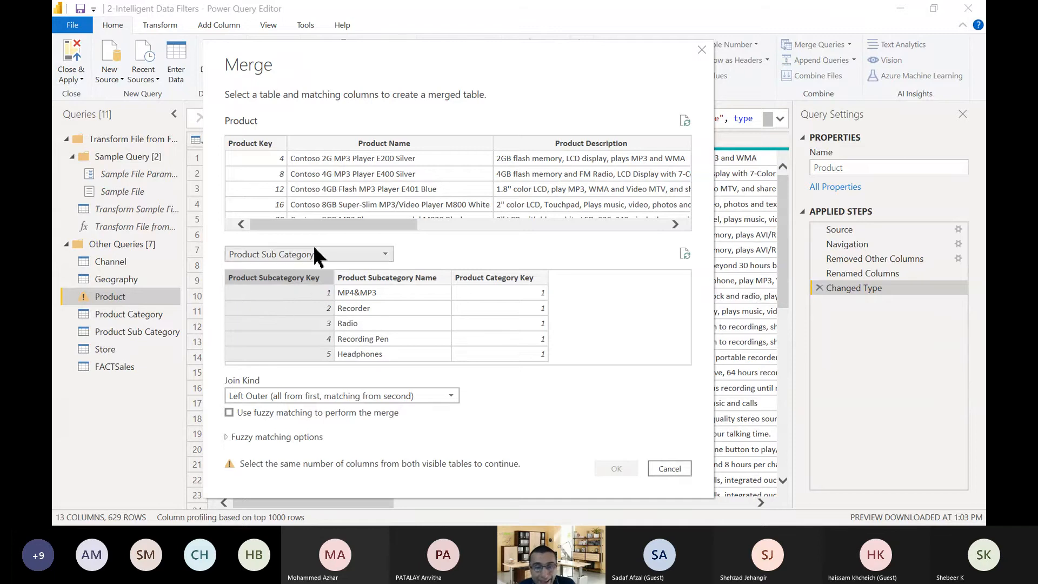
pyautogui.moveTo(315, 225); pyautogui.dragTo(474, 219)
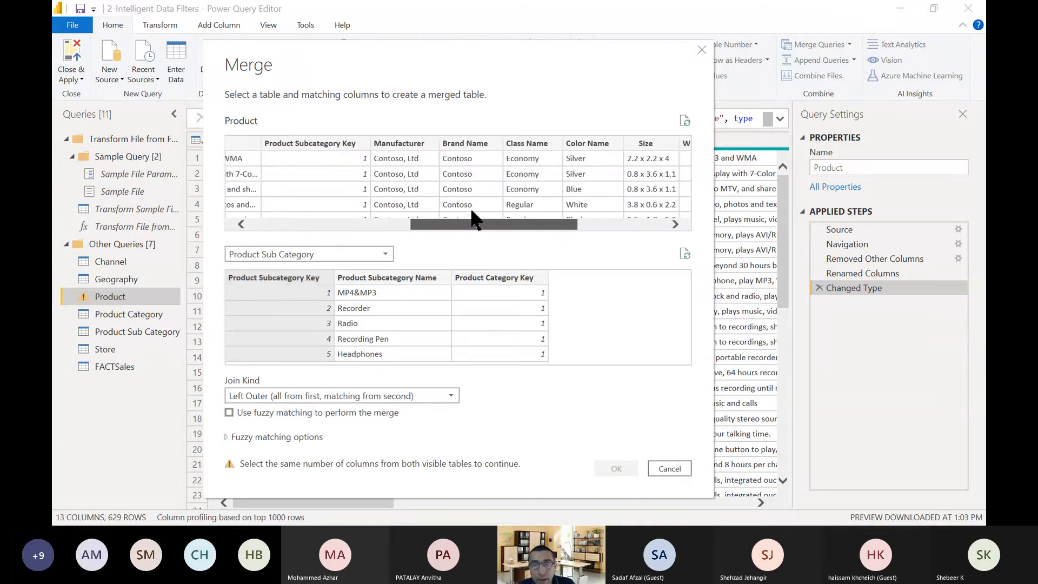
pyautogui.click(331, 153)
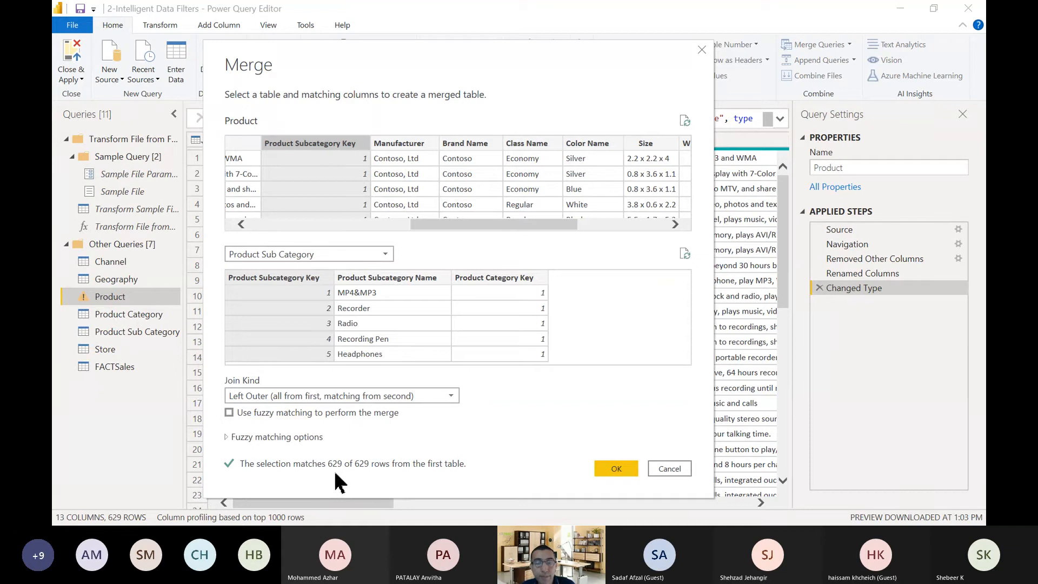
pyautogui.click(618, 468)
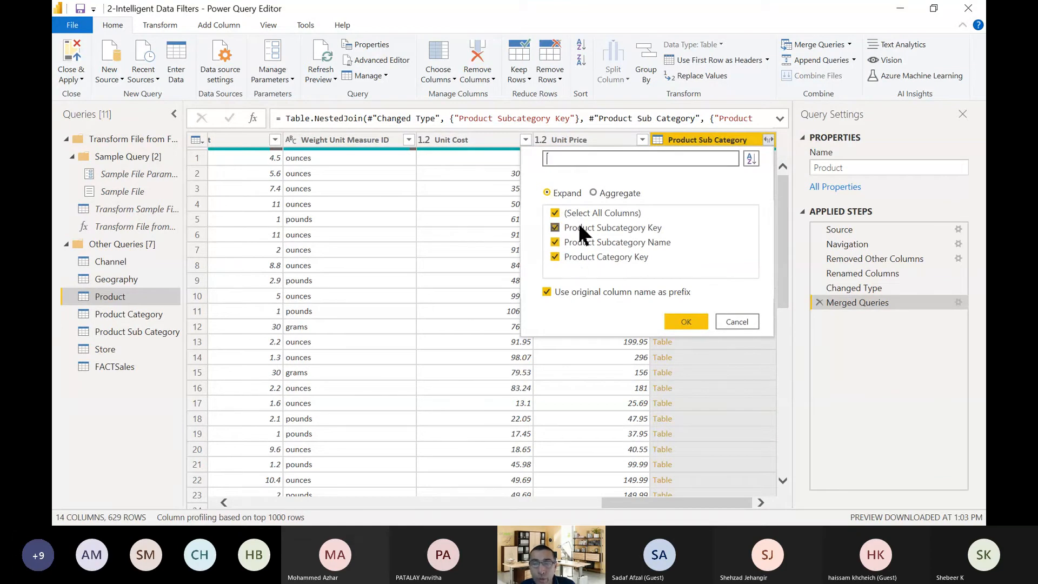
# Expand the merged Product Sub Category column to Product Subcategory Name and Product Category Key, without the original column name as prefix.
pyautogui.click(604, 229)
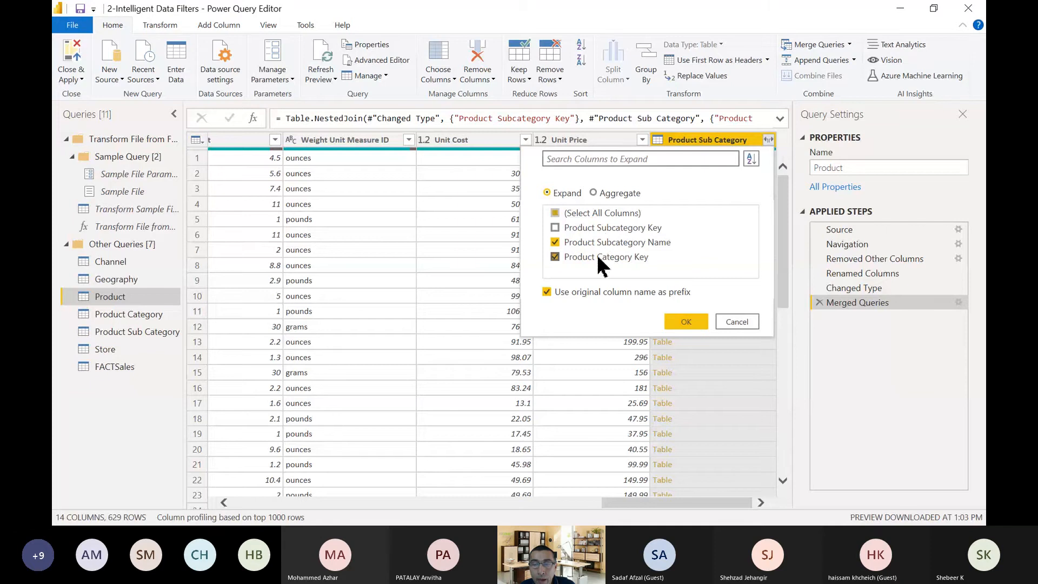
pyautogui.click(598, 245)
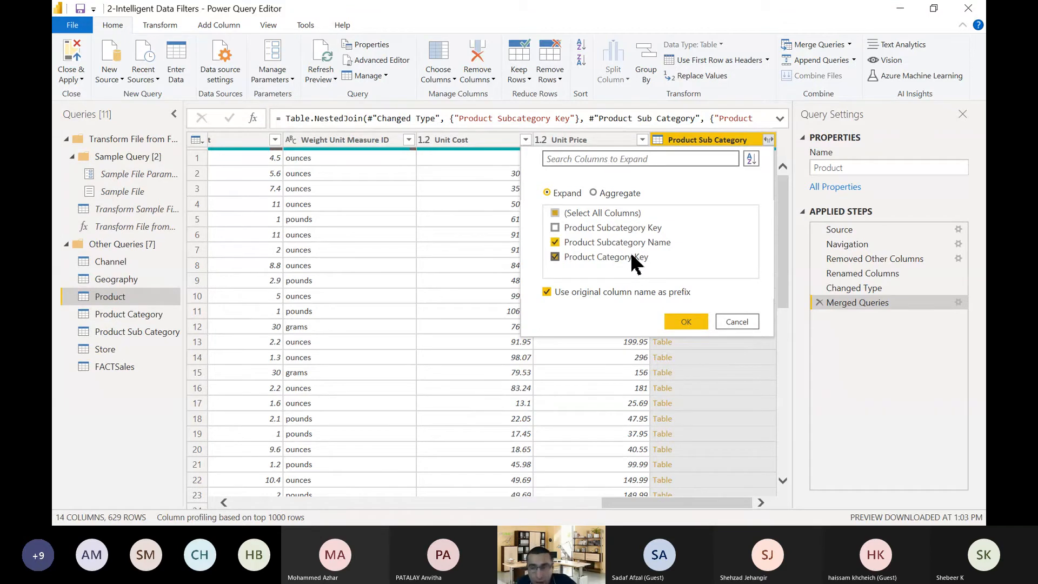
pyautogui.click(547, 294)
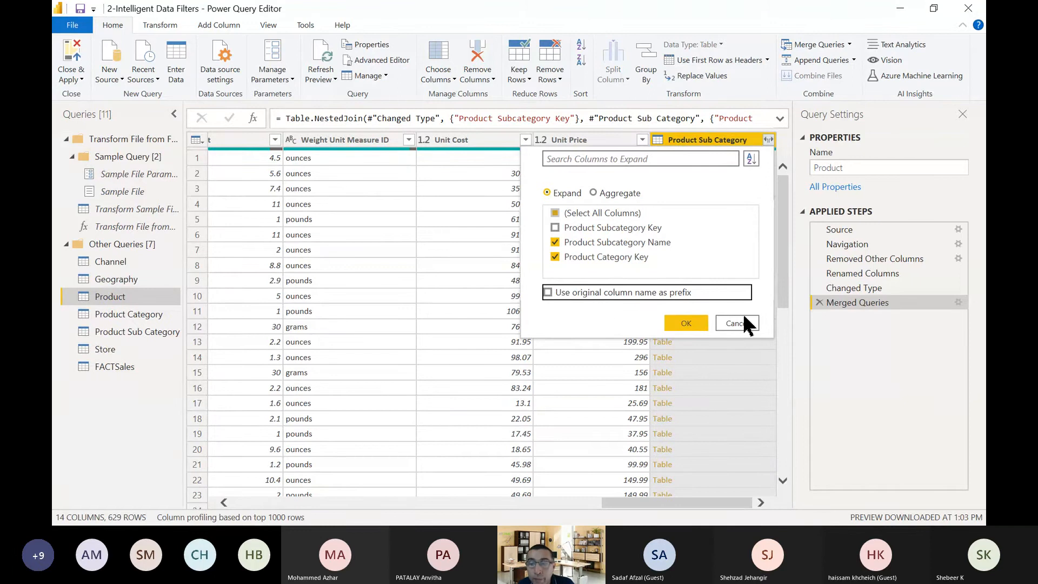
pyautogui.click(690, 323)
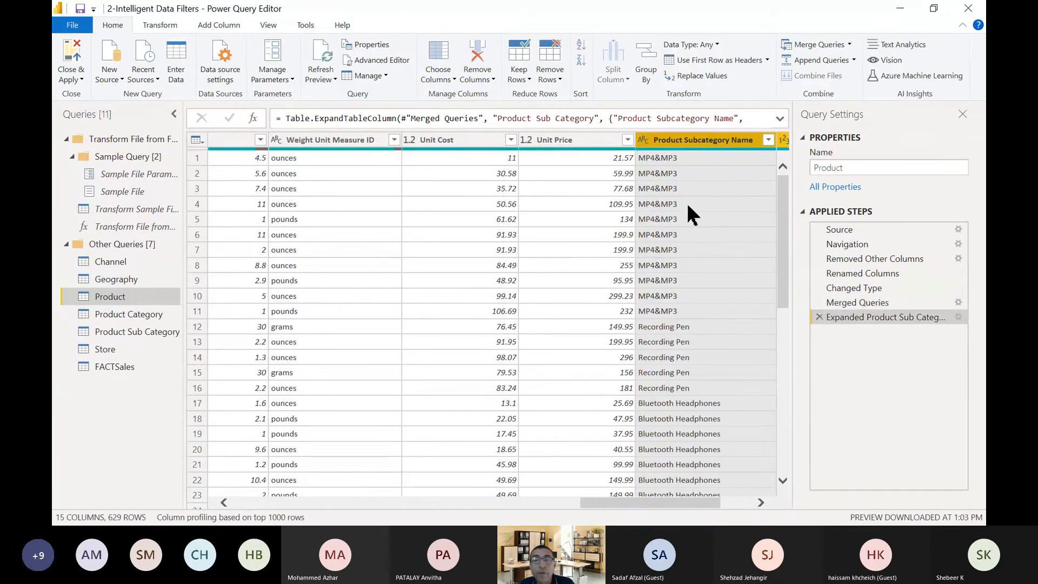
pyautogui.click(740, 502)
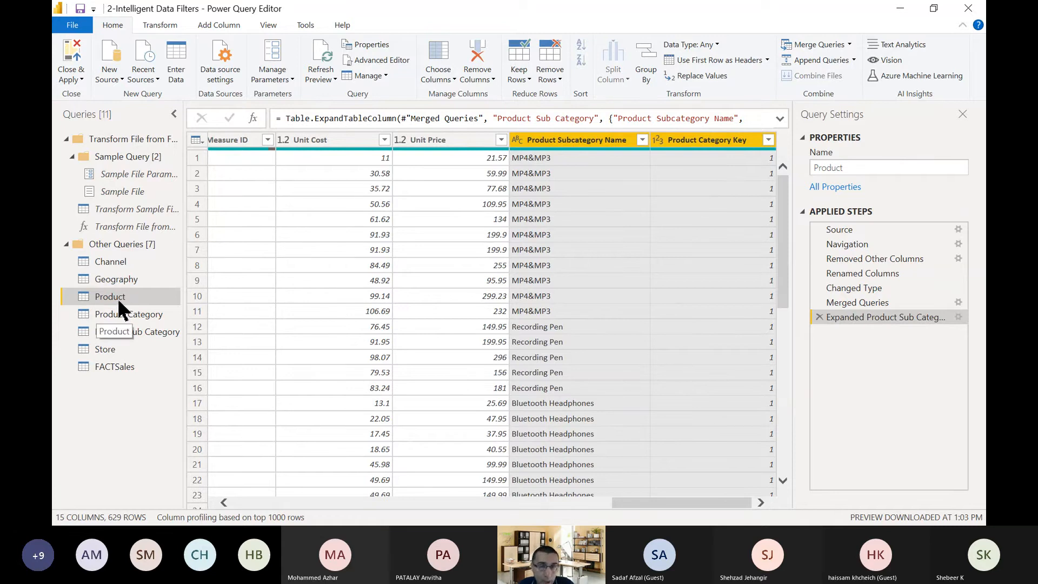
# Merge the Product query with Product Category, matching on Product Category Key with a Left Outer join.
pyautogui.click(817, 50)
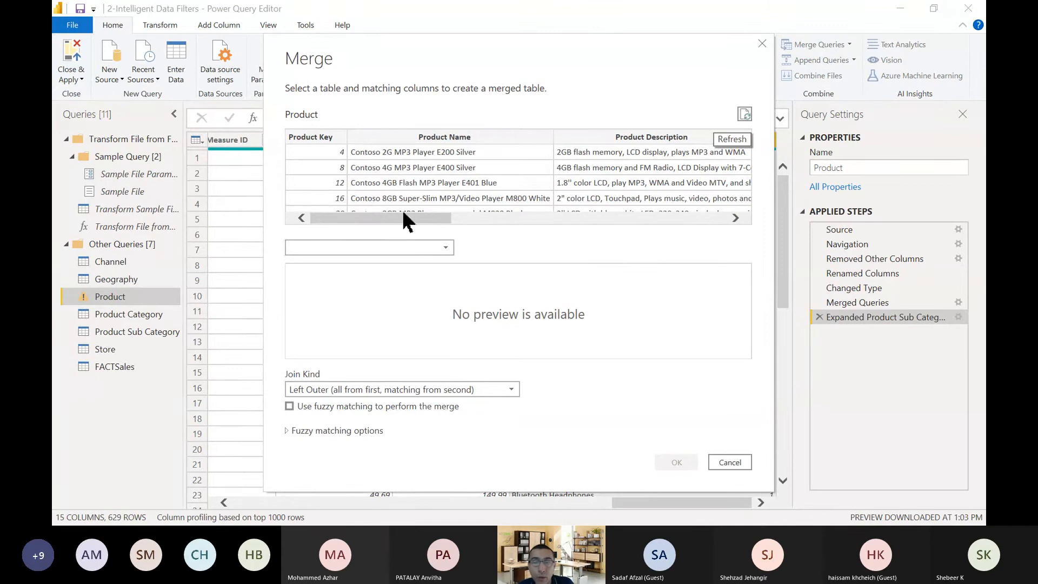
pyautogui.moveTo(414, 219); pyautogui.dragTo(767, 246)
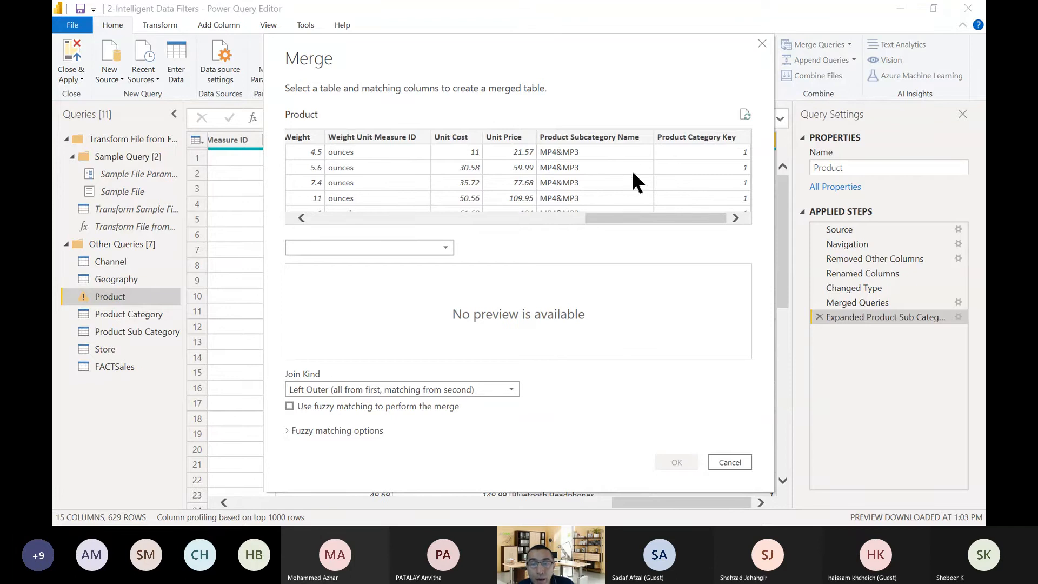
pyautogui.click(394, 249)
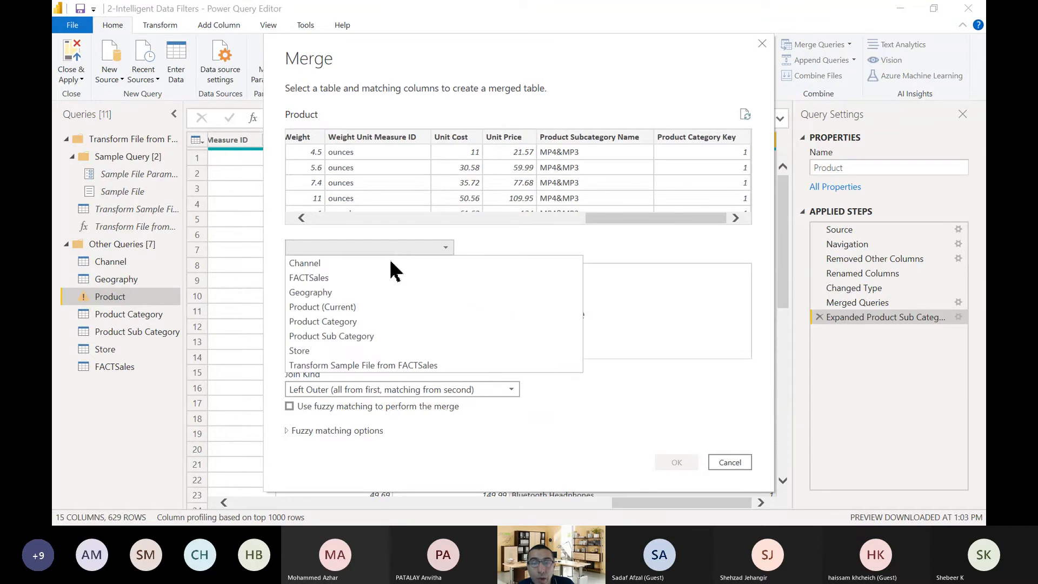
pyautogui.click(378, 322)
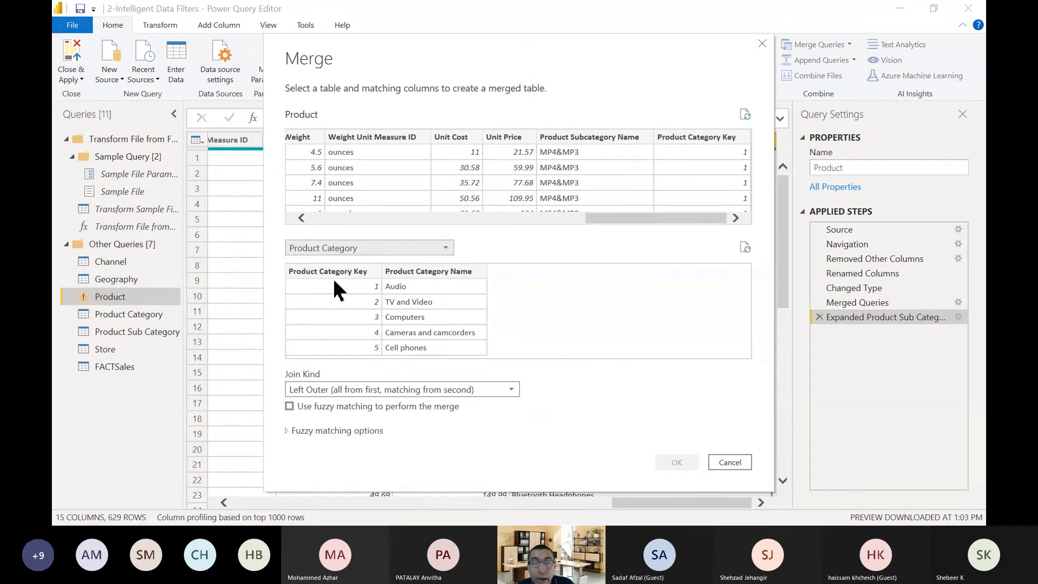
pyautogui.click(351, 272)
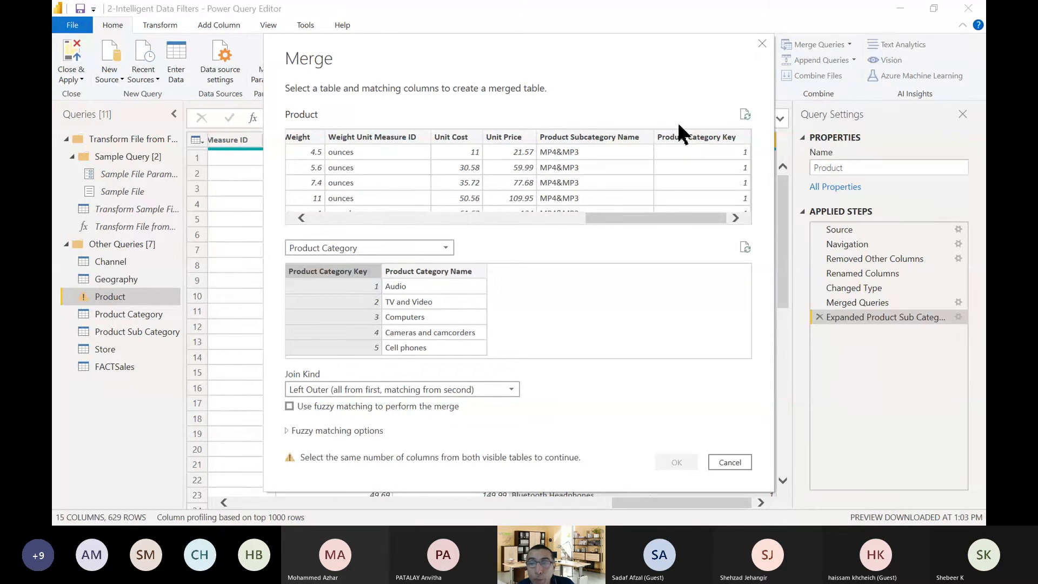
pyautogui.click(689, 137)
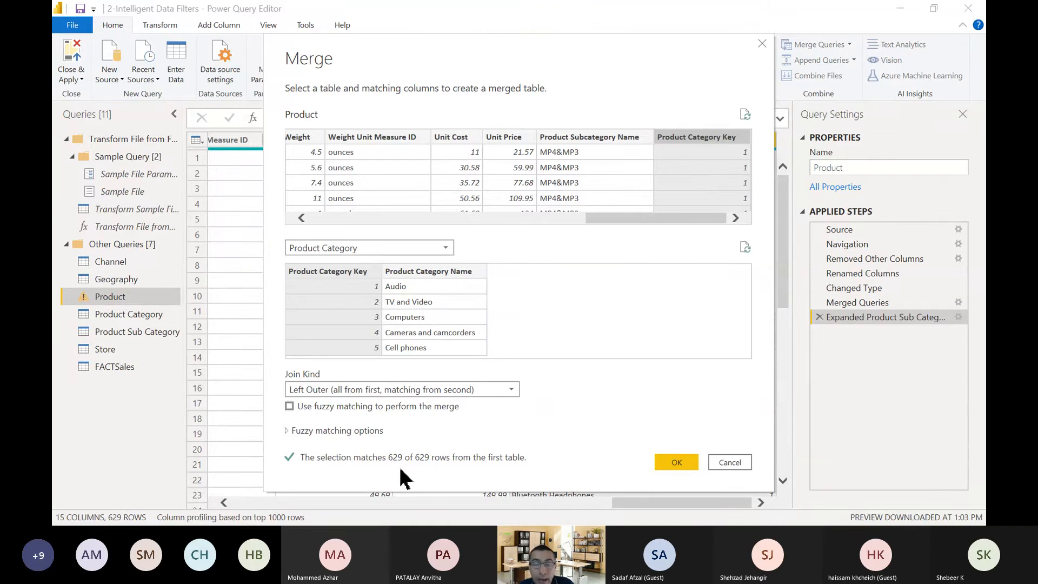
pyautogui.click(676, 462)
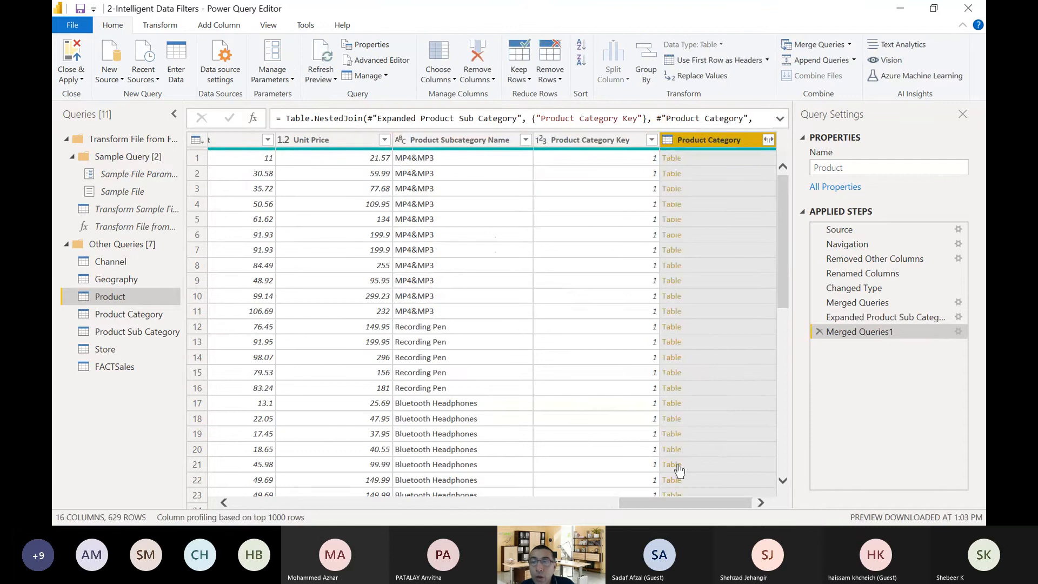
# Expand the merged Product Category column to include only Product Category Name.
pyautogui.click(768, 139)
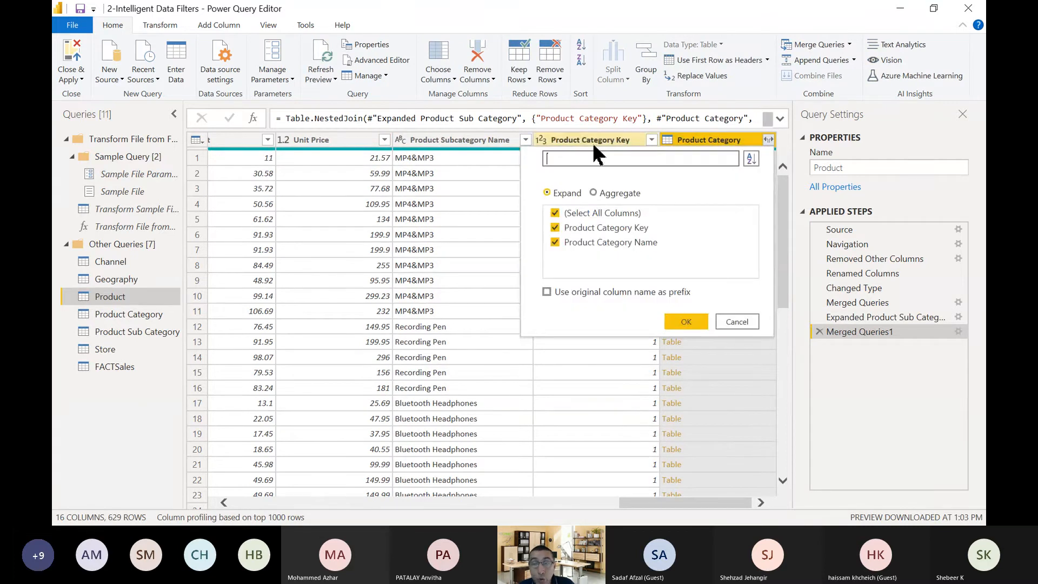
pyautogui.click(555, 213)
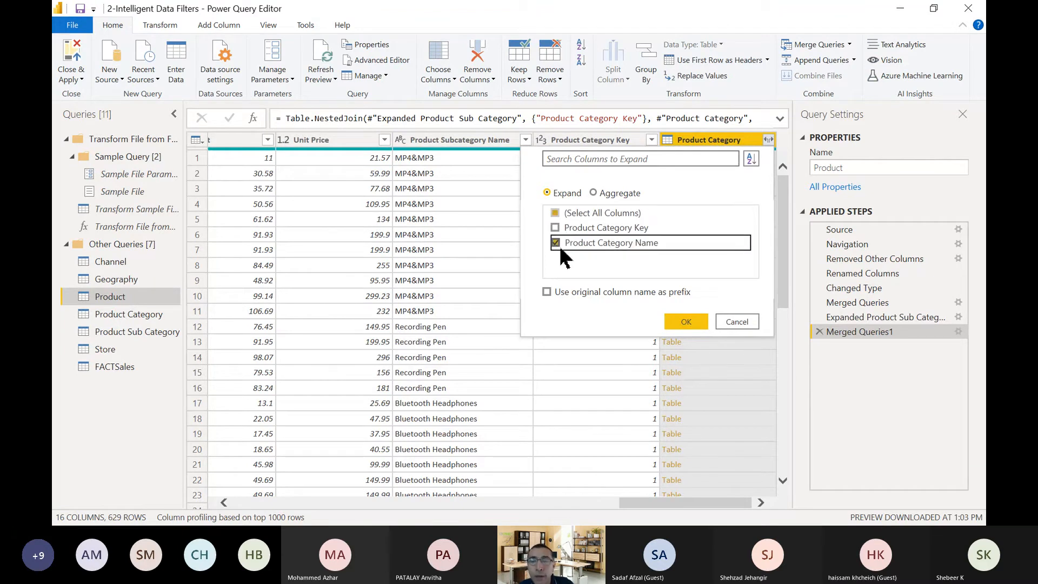
pyautogui.click(690, 325)
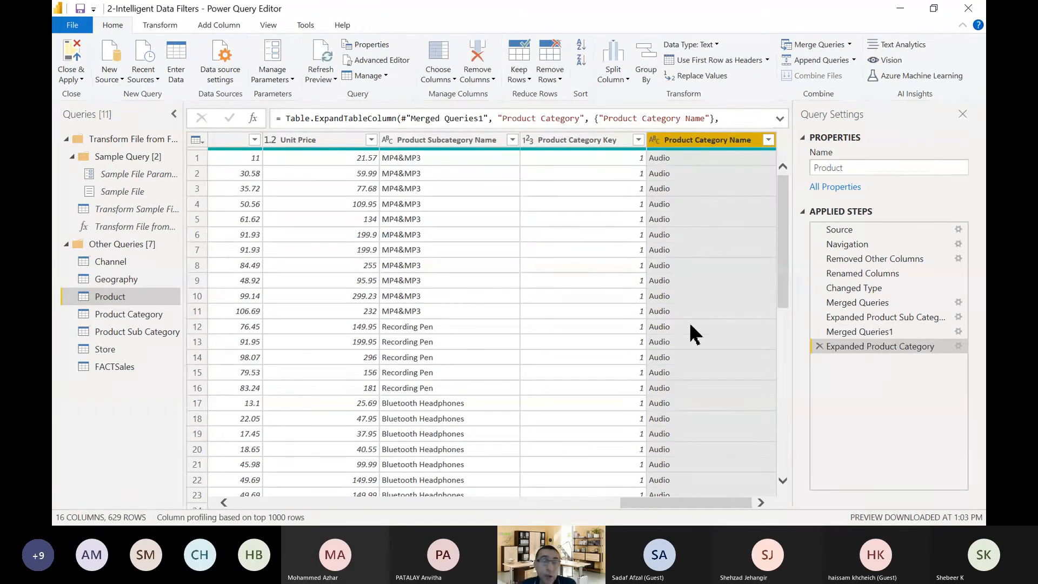
# Disable loading into the report for the Product Category and Product Sub Category queries, accepting the possible data loss.
pyautogui.click(143, 315)
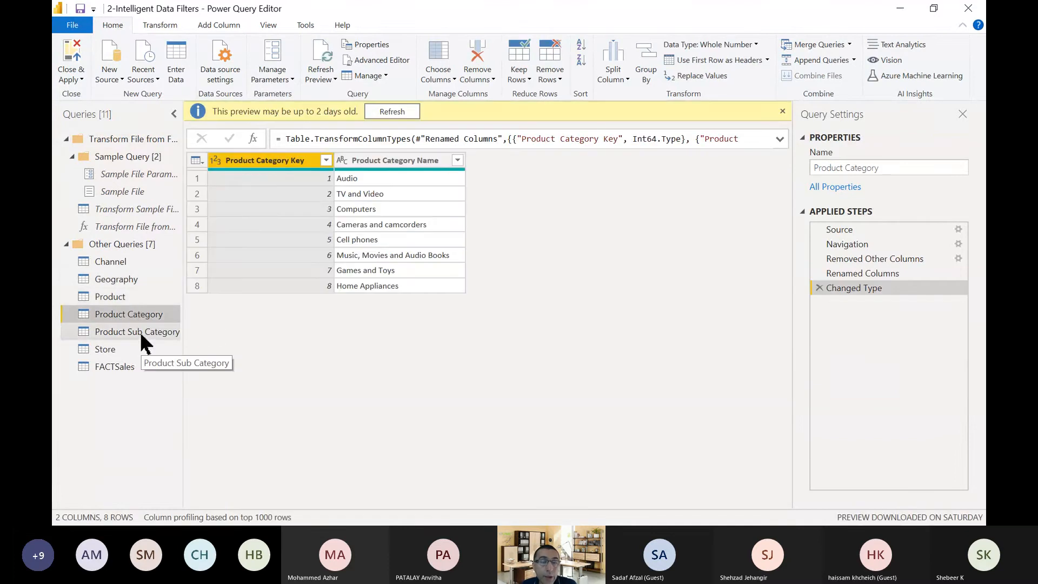
pyautogui.click(141, 334)
pyautogui.rightClick(141, 315)
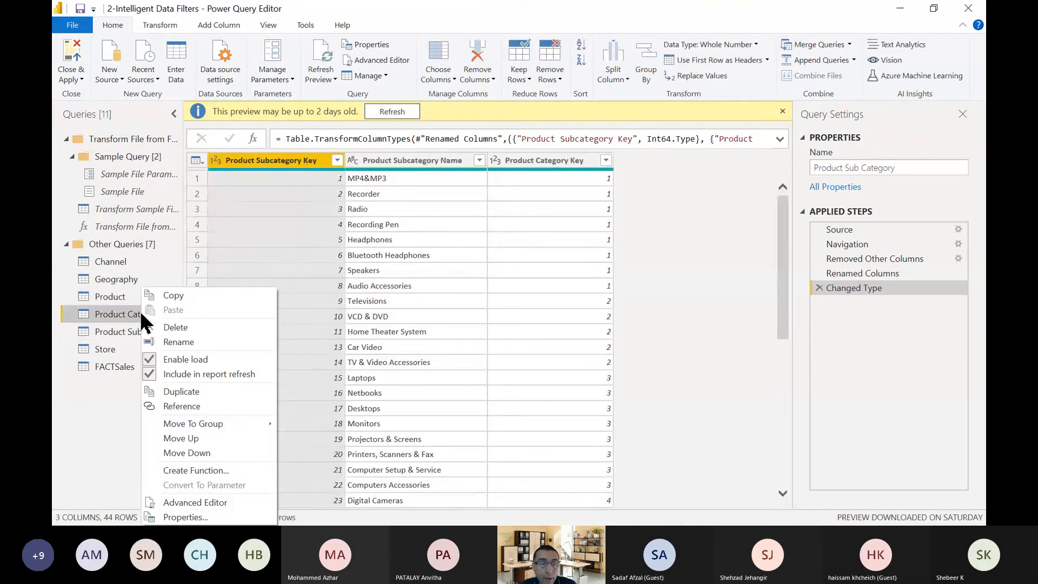
pyautogui.click(169, 357)
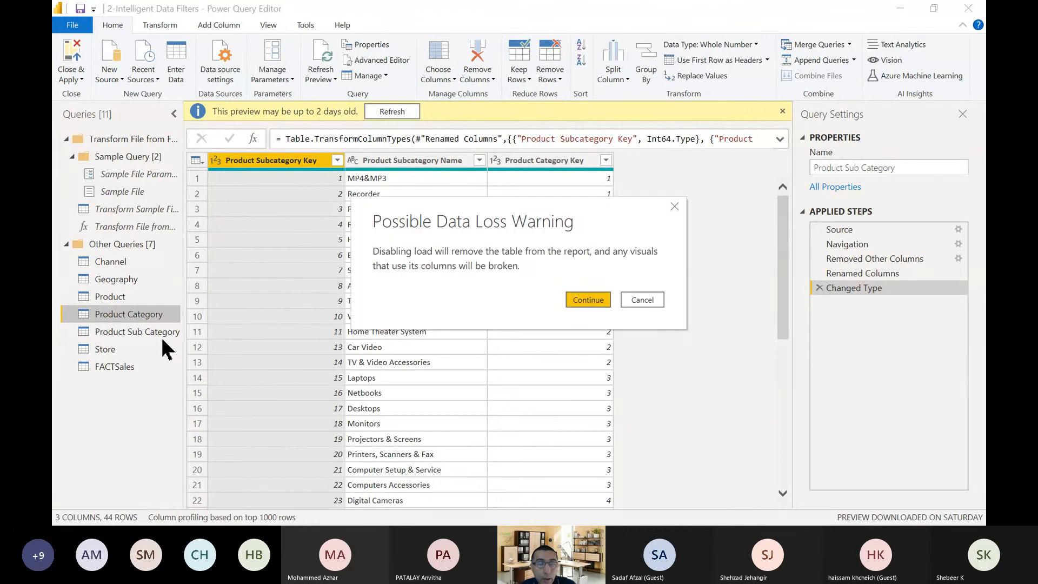
pyautogui.click(600, 302)
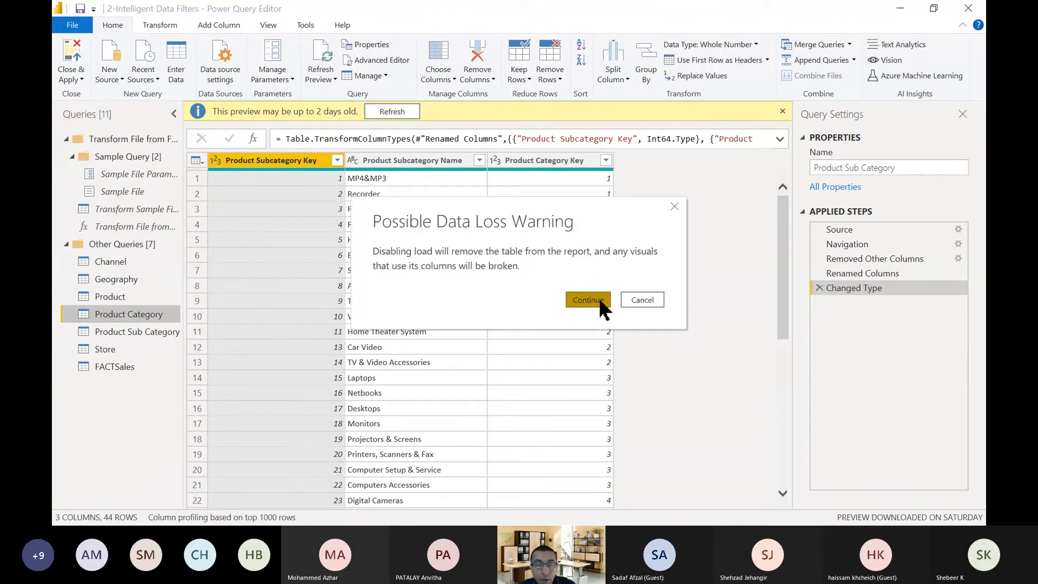
pyautogui.rightClick(155, 339)
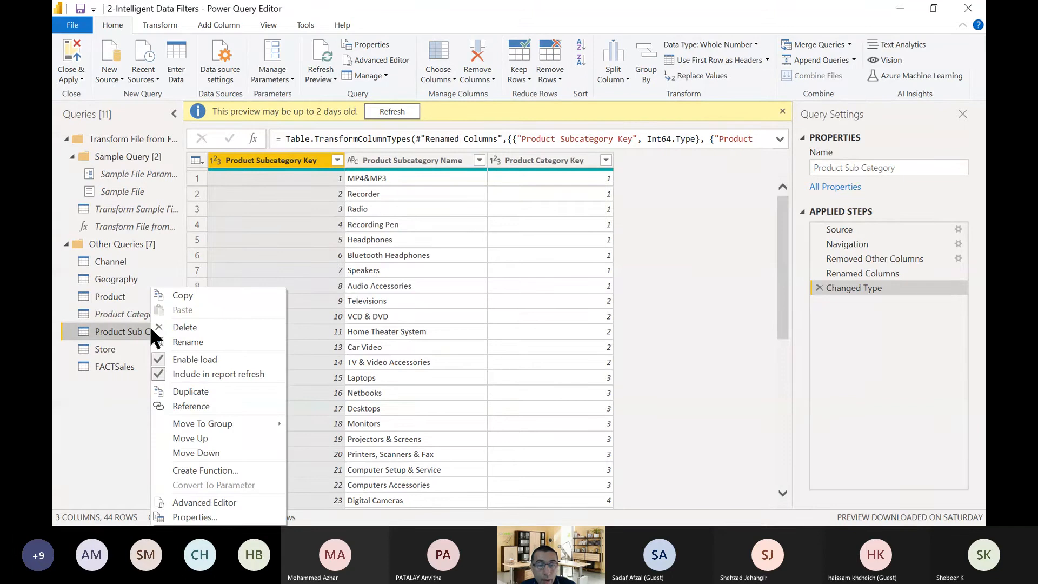
pyautogui.click(201, 359)
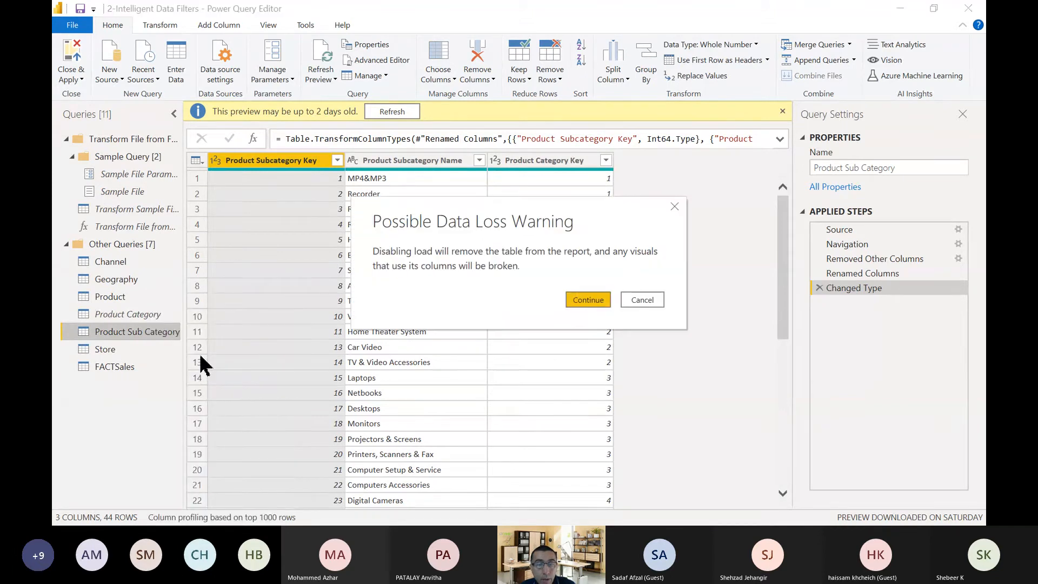
pyautogui.click(597, 300)
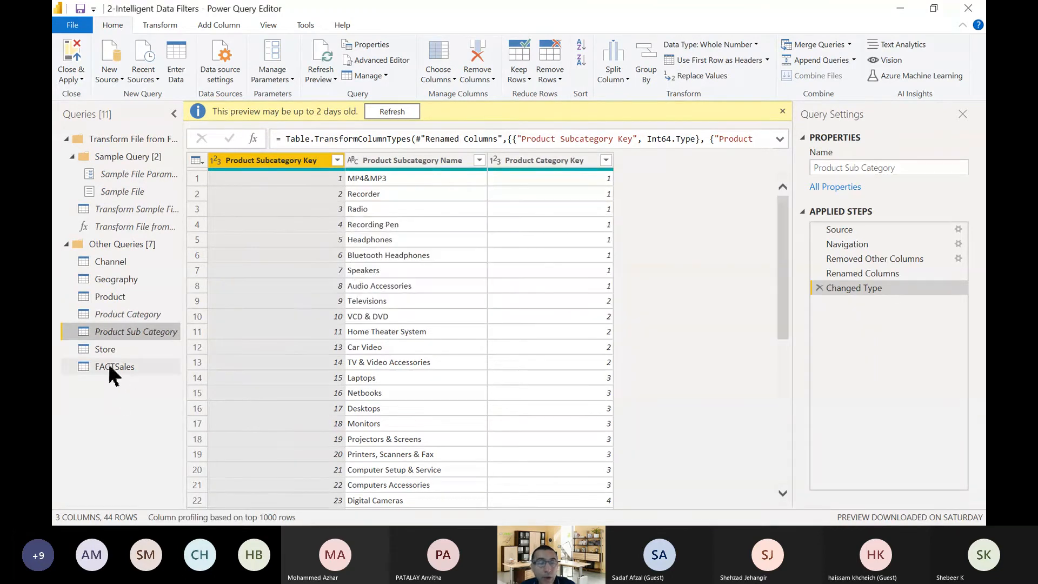
# Check the load and refresh options of the FACTSales and Product queries.
pyautogui.click(134, 368)
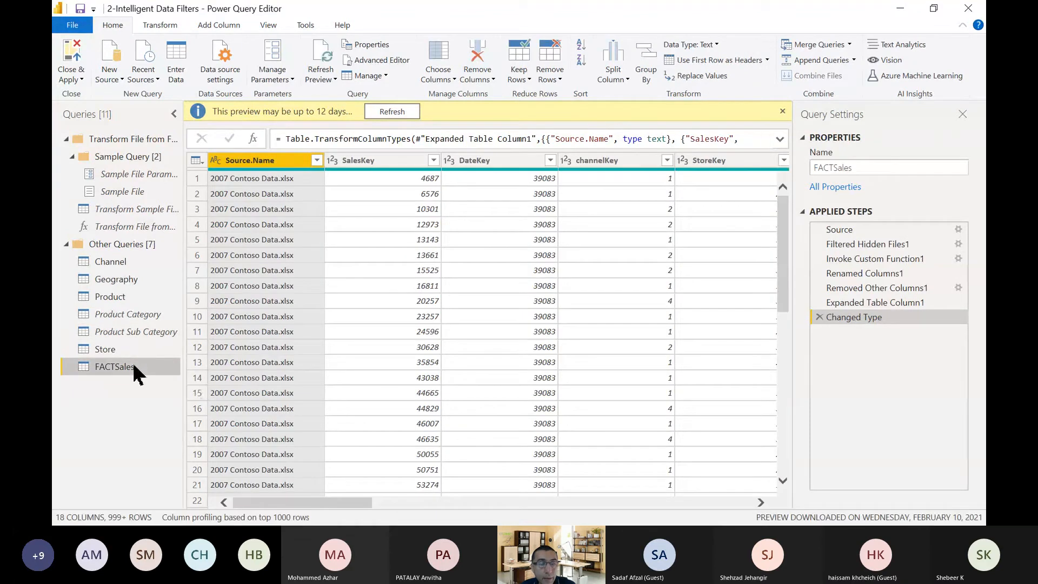
pyautogui.rightClick(135, 373)
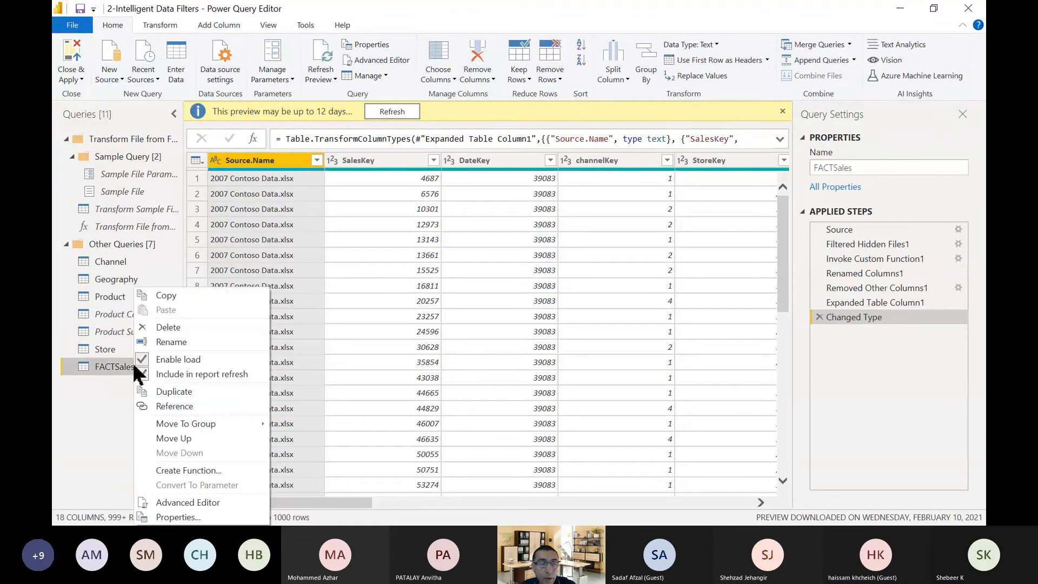
pyautogui.click(111, 297)
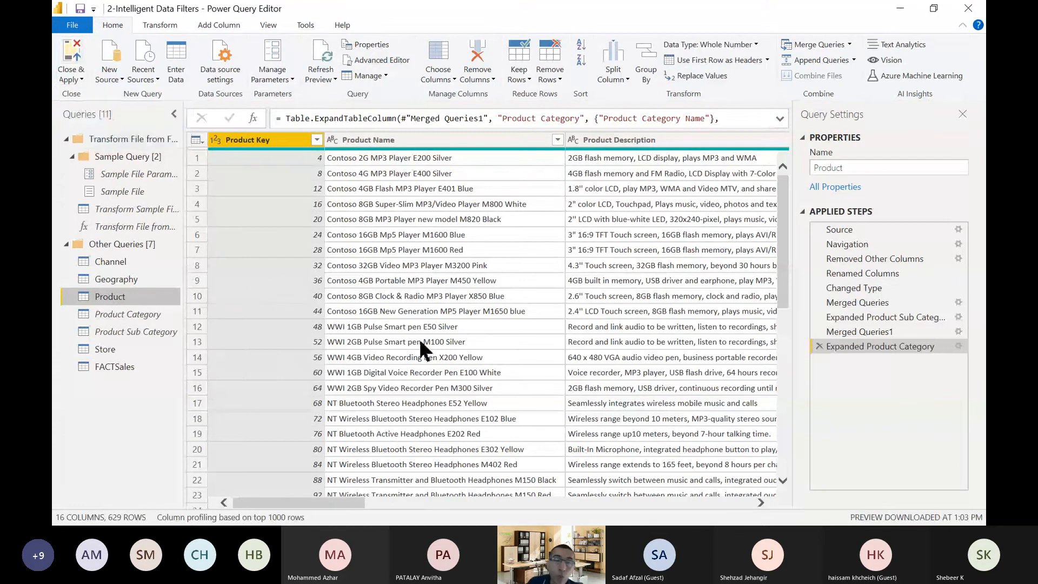
pyautogui.rightClick(115, 296)
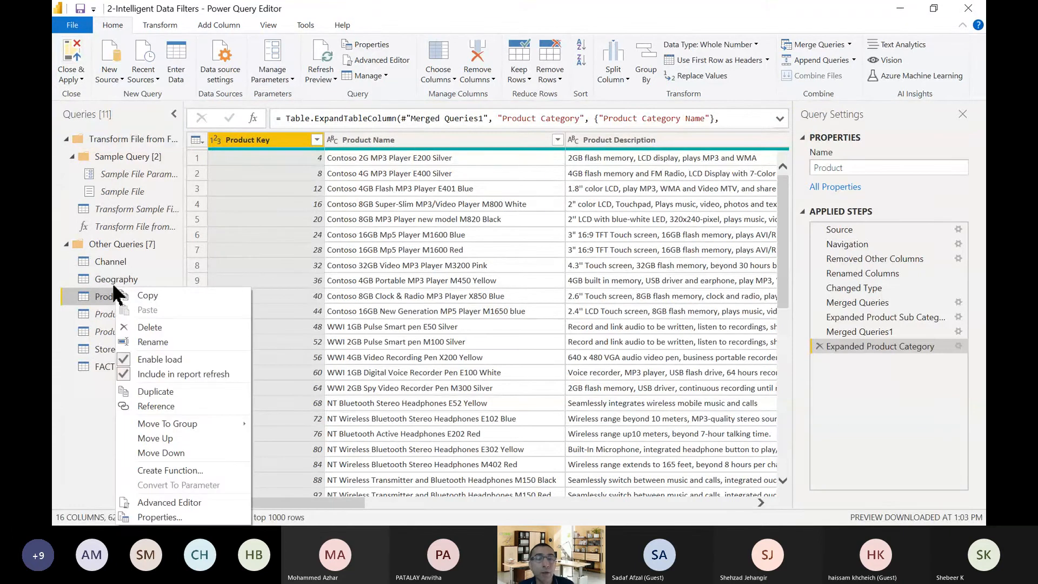
pyautogui.click(108, 292)
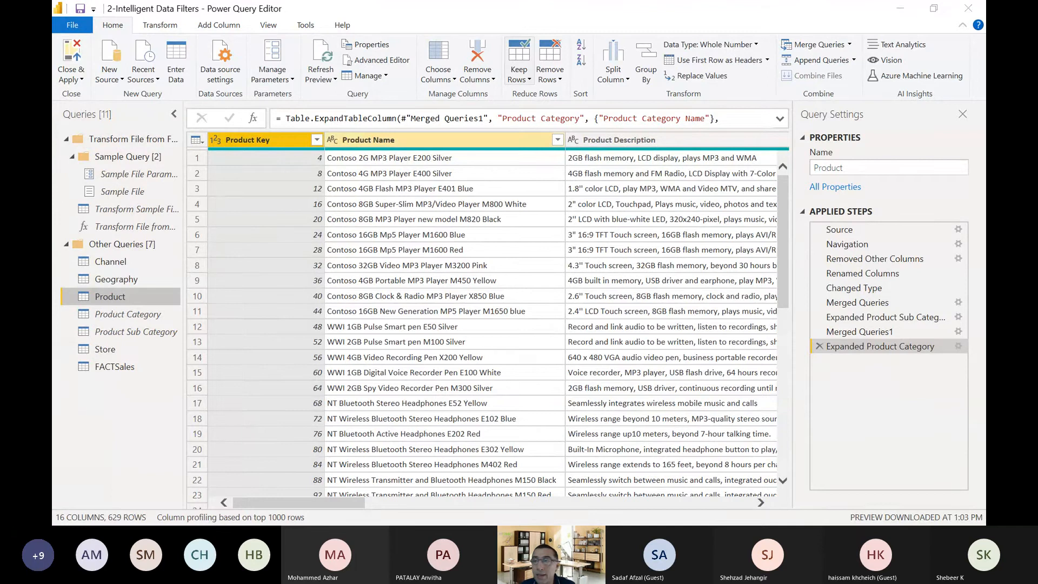
# Close Power Query Editor without applying the query changes, and close the 2-Intelligent Data Filters report without saving.
pyautogui.click(967, 11)
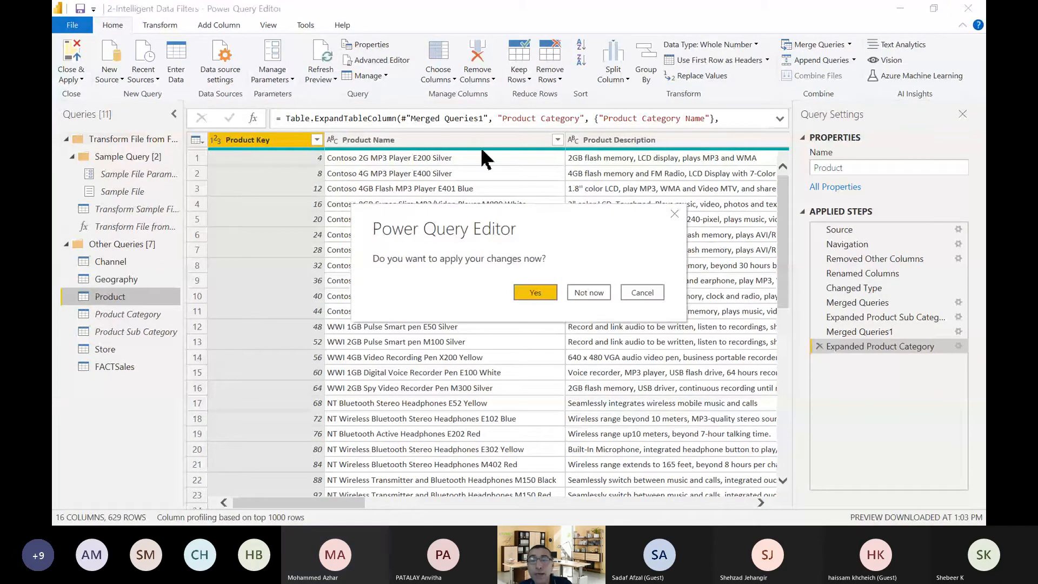
pyautogui.click(589, 292)
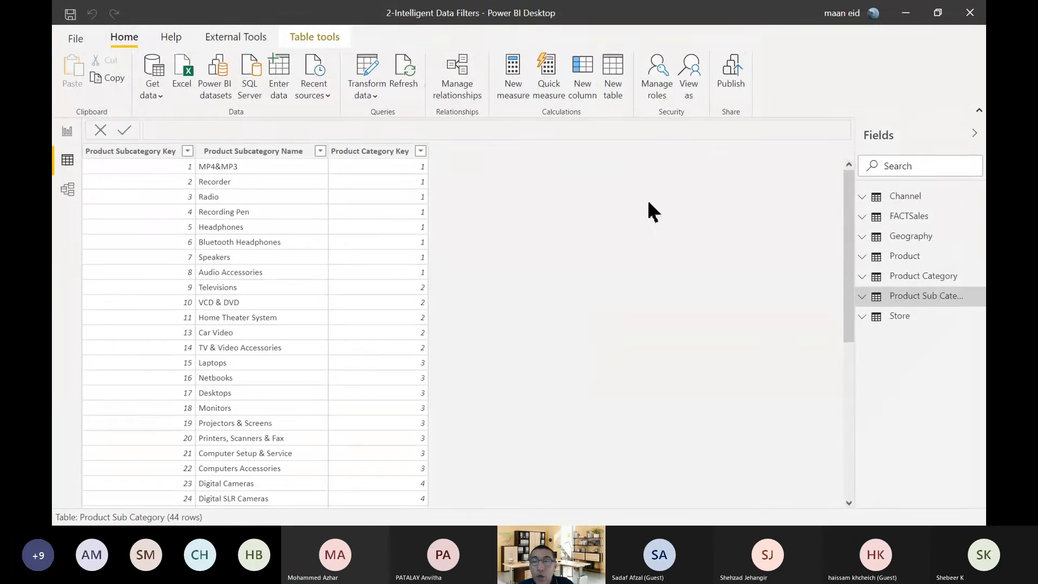
pyautogui.click(969, 13)
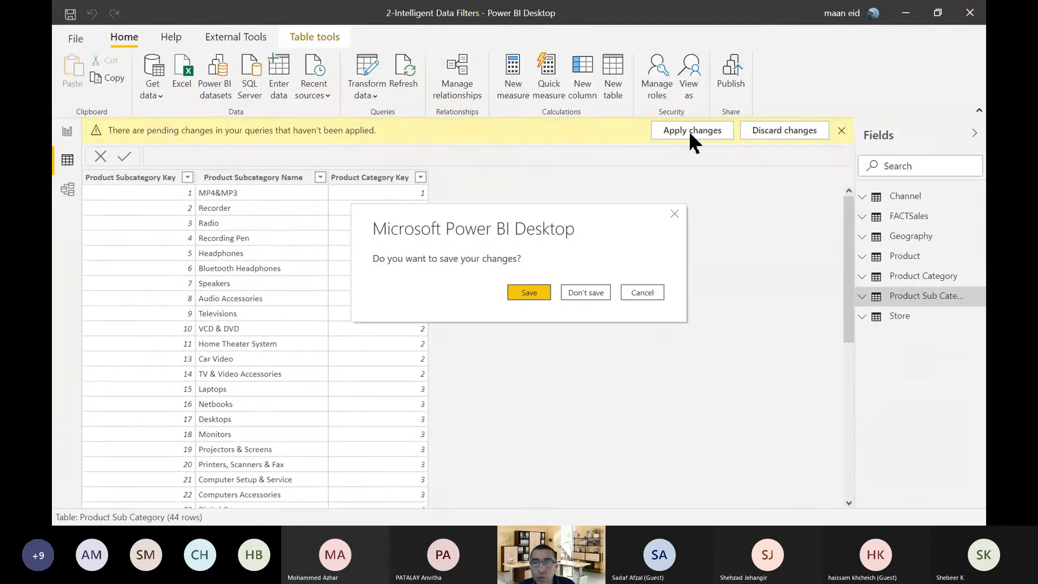
pyautogui.click(579, 293)
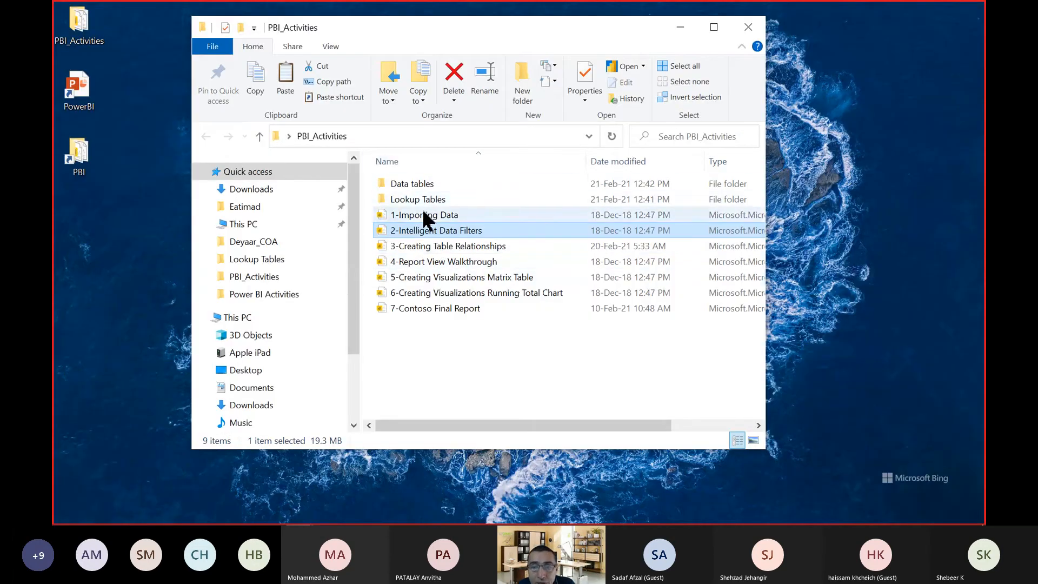
# Open the 3-Creating Table Relationships report from the PBI_Activities folder and collapse its Filters pane.
pyautogui.click(423, 212)
pyautogui.click(421, 248)
pyautogui.click(417, 294)
pyautogui.click(419, 320)
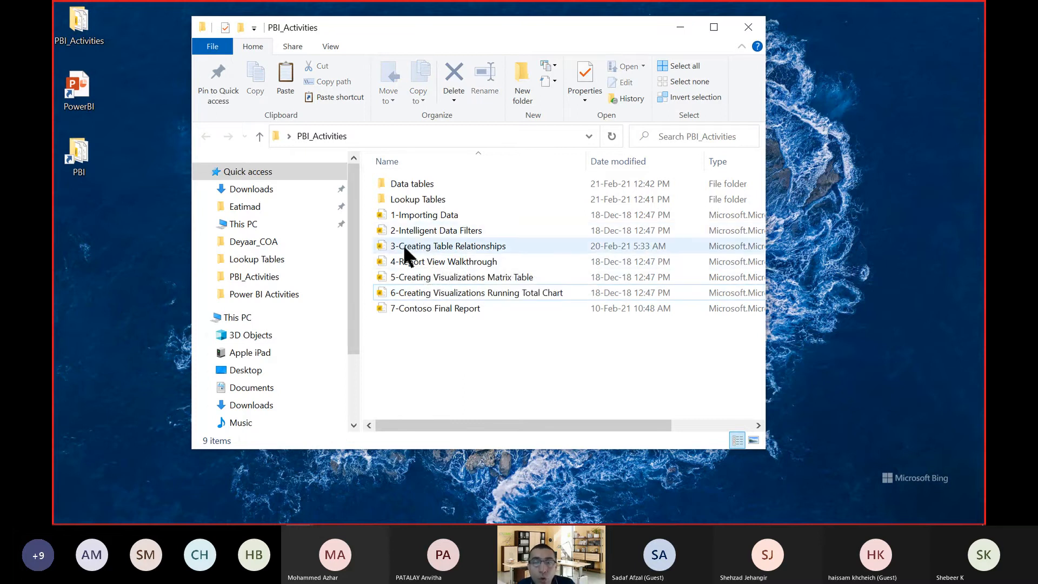
pyautogui.doubleClick(450, 246)
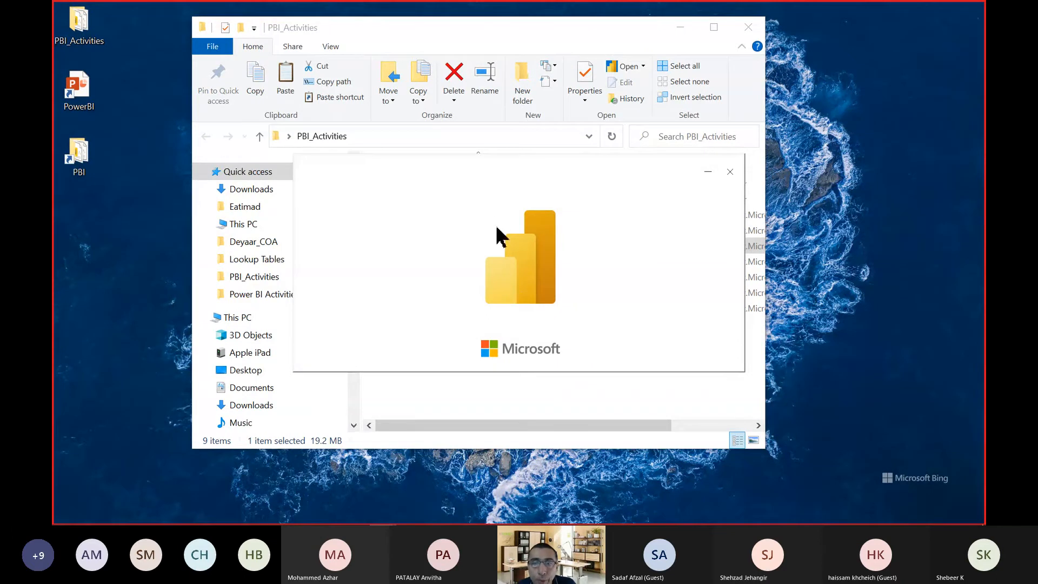
pyautogui.moveTo(480, 177); pyautogui.dragTo(481, 331)
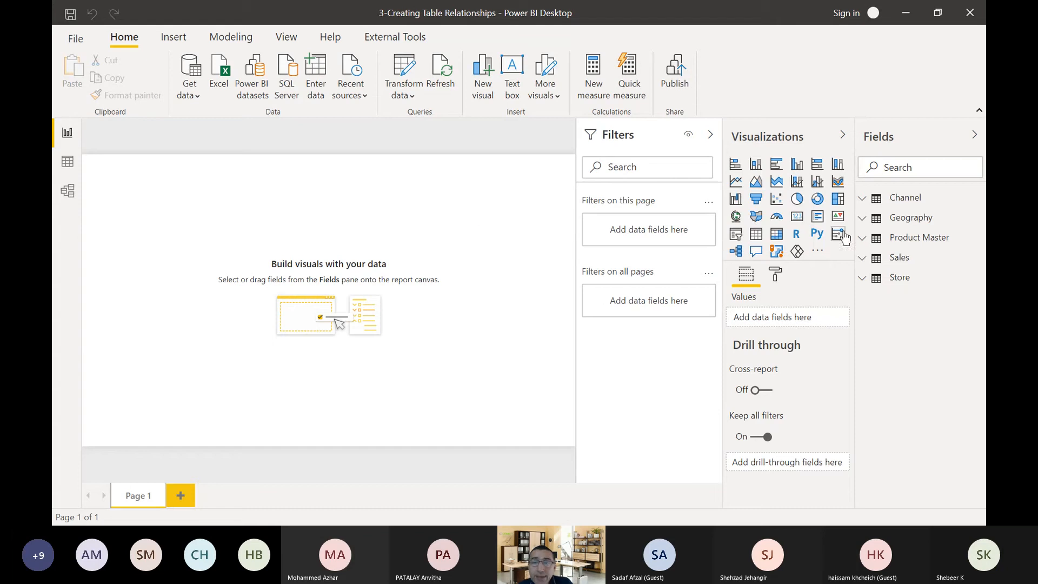
pyautogui.click(710, 134)
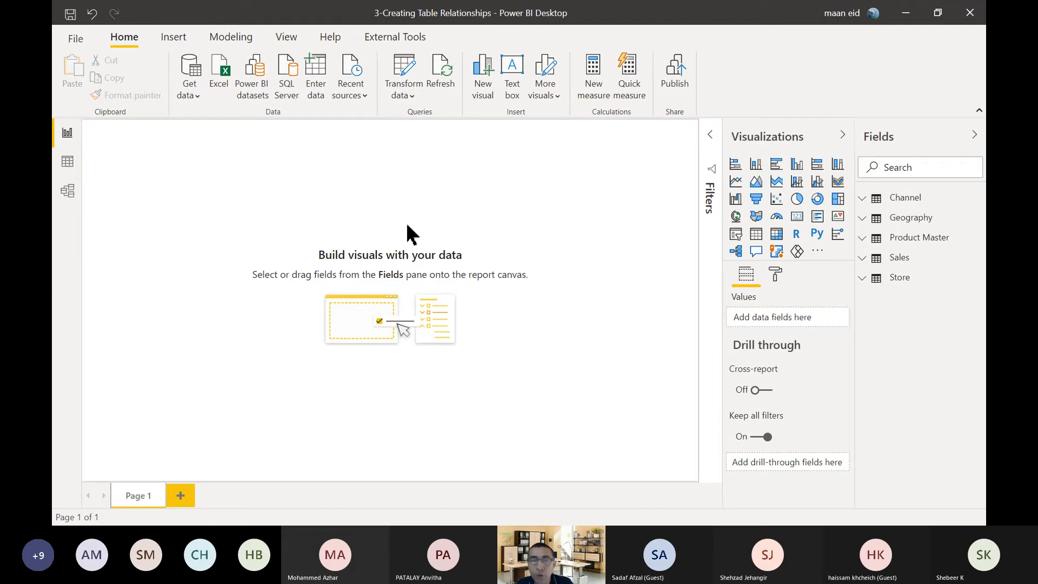
# Review the data rows of the Channel, Geography and Product Master tables.
pyautogui.click(68, 162)
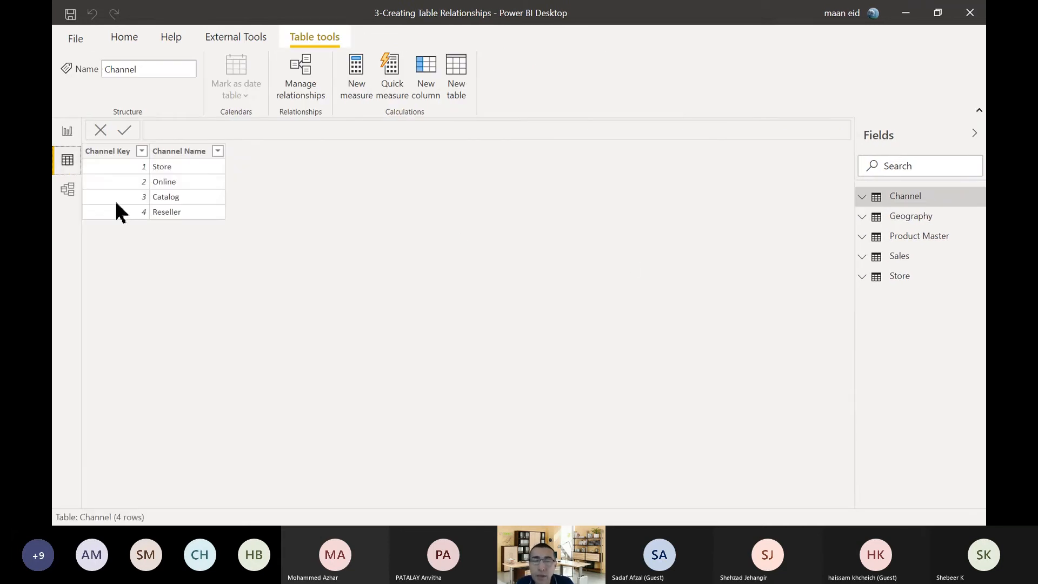
pyautogui.click(918, 217)
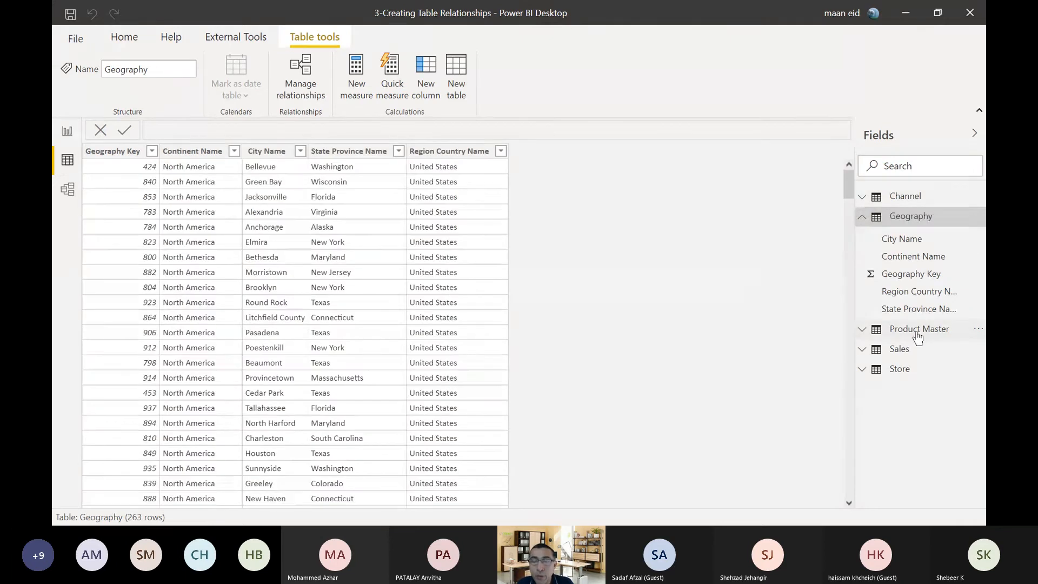
pyautogui.click(918, 331)
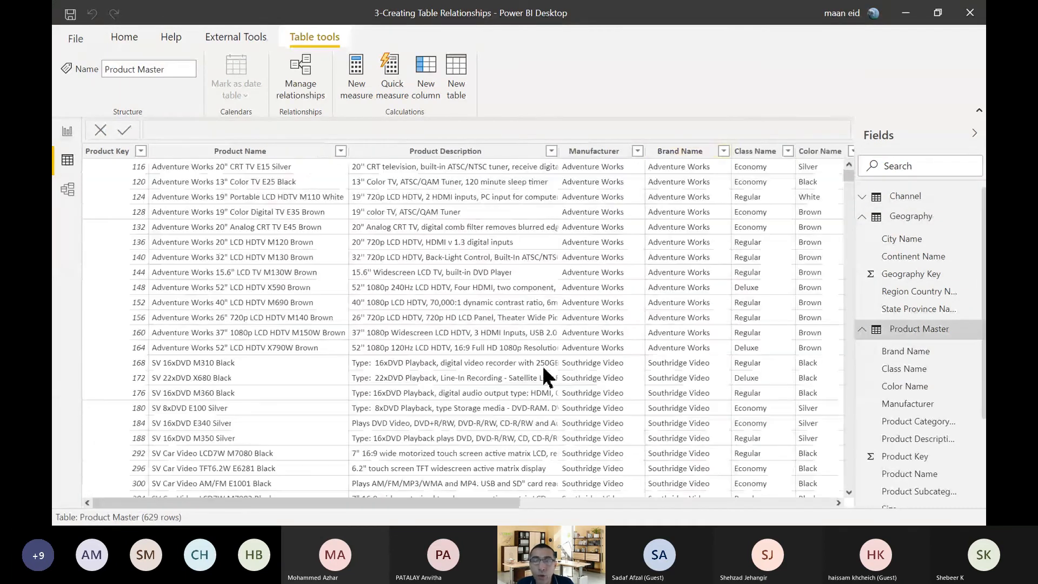
# Inspect the distinct values of the Product Description and Product Category Name columns in Product Master without filtering them.
pyautogui.click(546, 153)
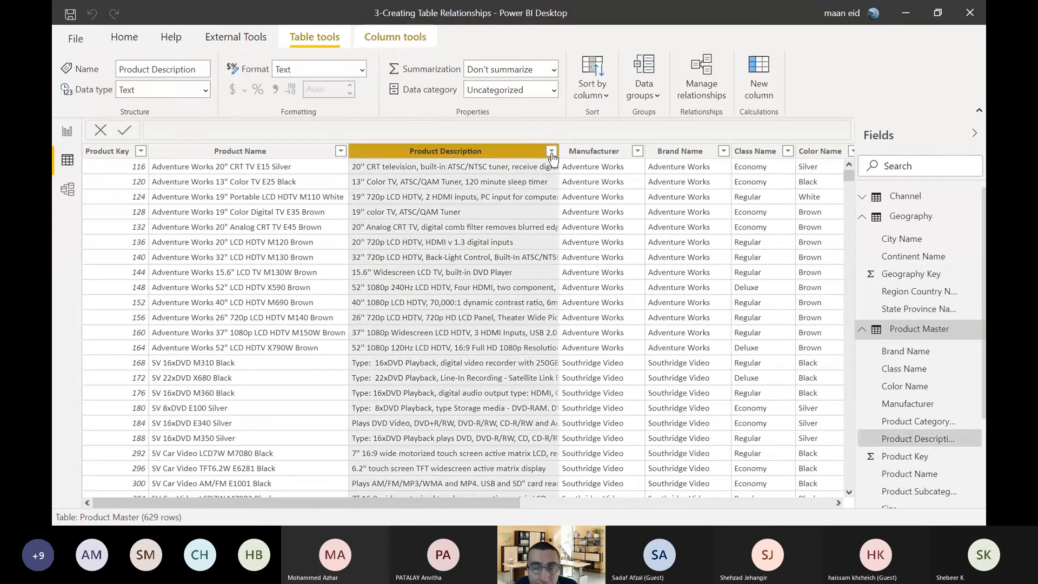
pyautogui.click(549, 152)
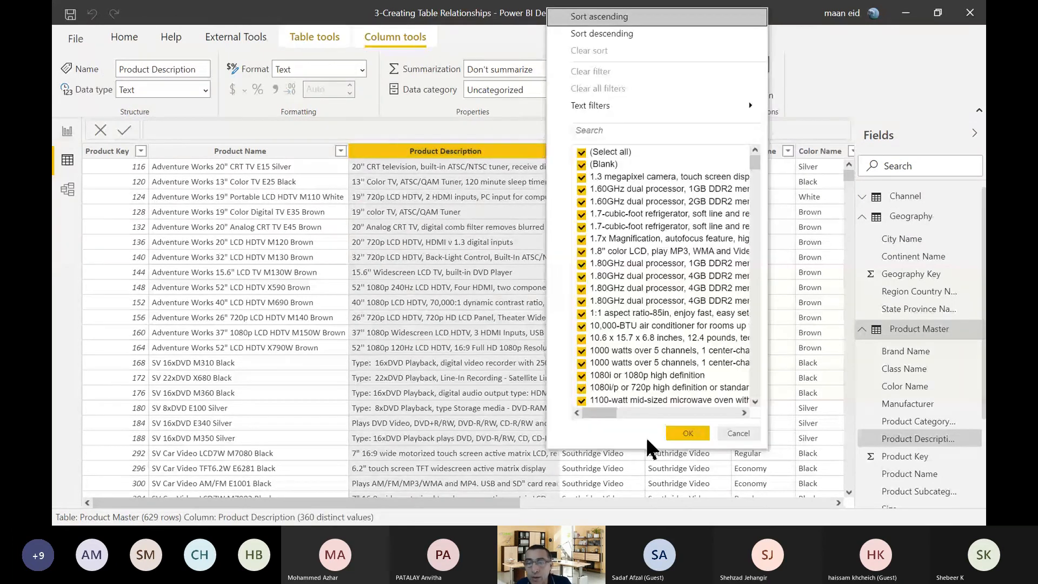
pyautogui.click(723, 437)
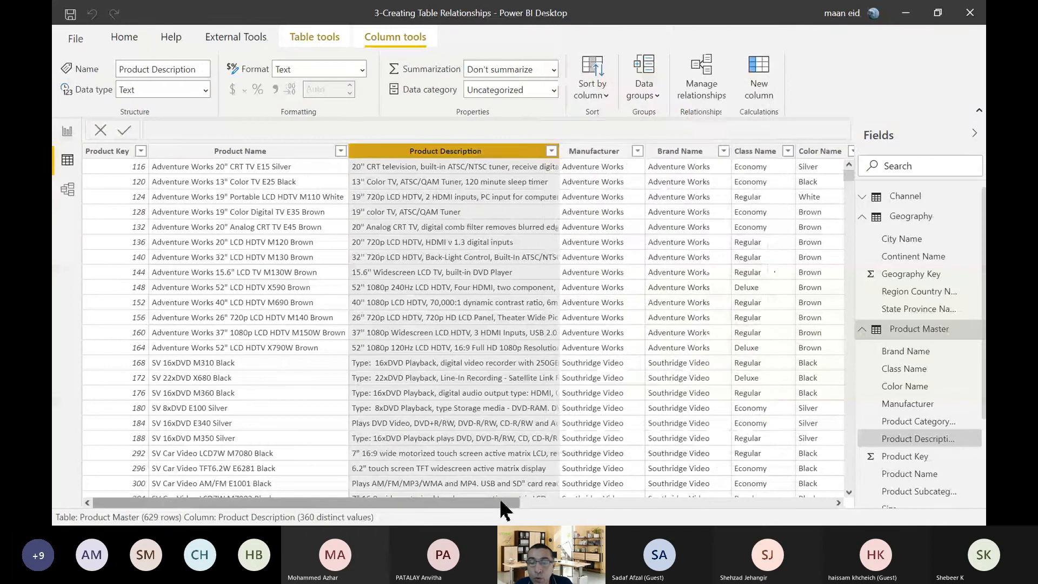
pyautogui.moveTo(502, 504); pyautogui.dragTo(827, 516)
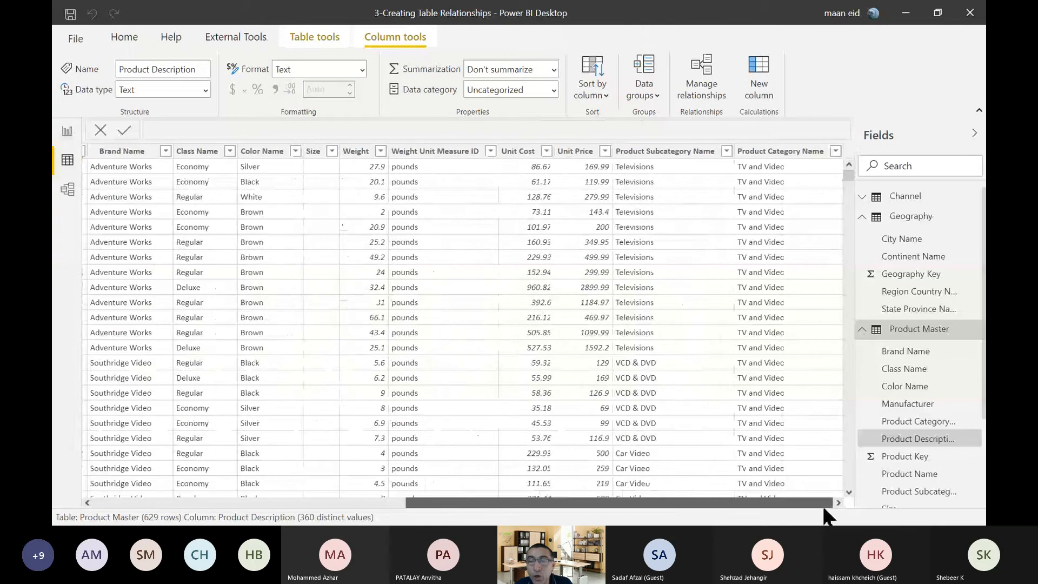
pyautogui.click(835, 152)
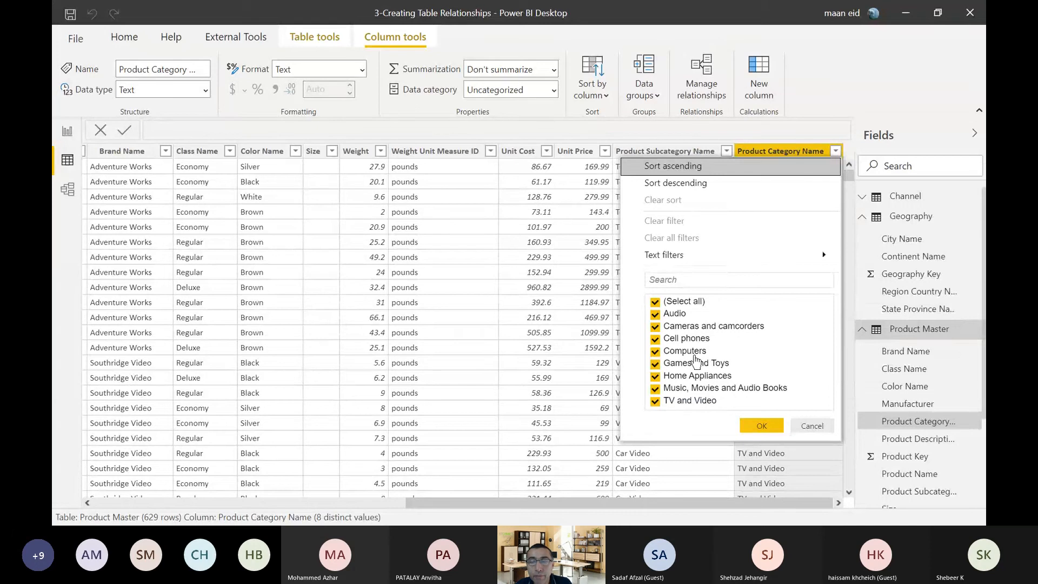
pyautogui.moveTo(672, 256)
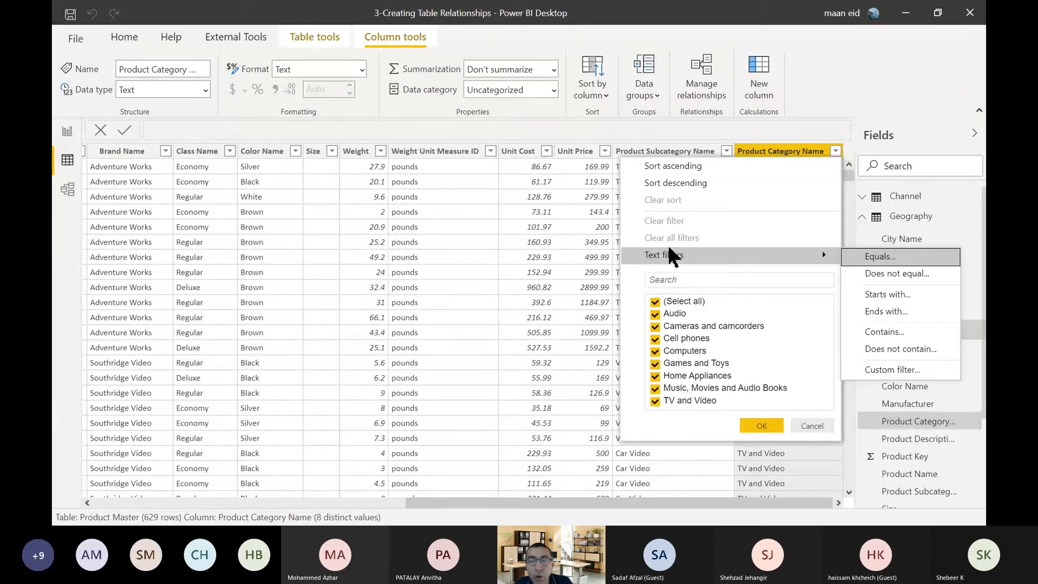
pyautogui.click(818, 104)
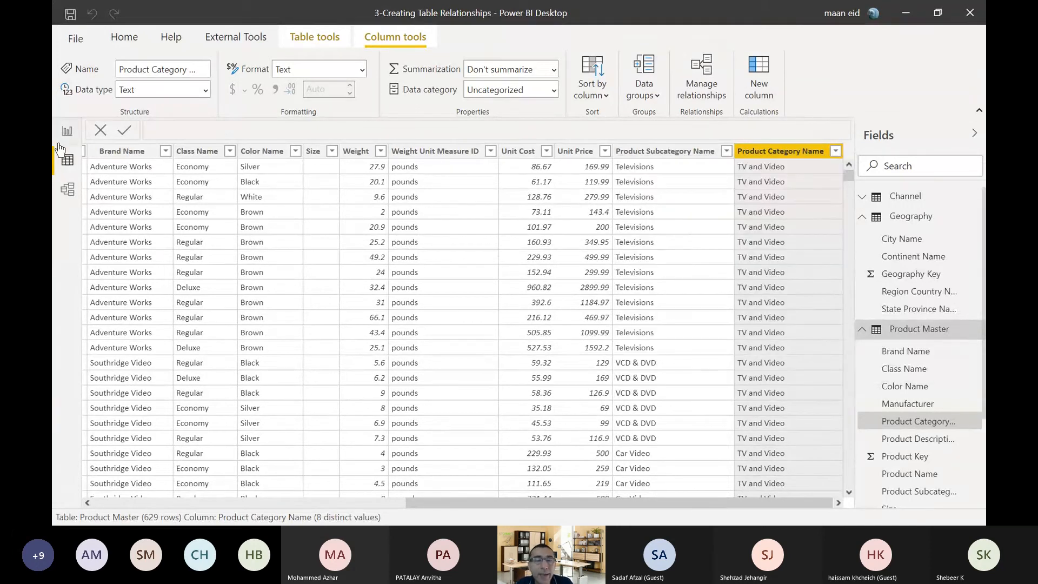
# Show the model diagram with the Properties and Fields panes collapsed so that all five table cards fit.
pyautogui.click(67, 191)
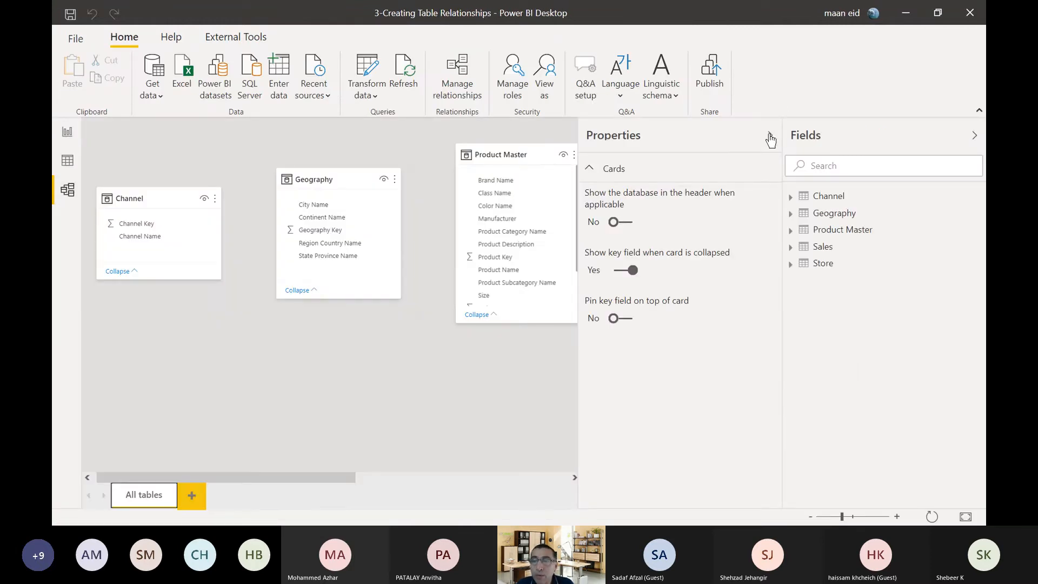
pyautogui.click(770, 136)
pyautogui.click(974, 136)
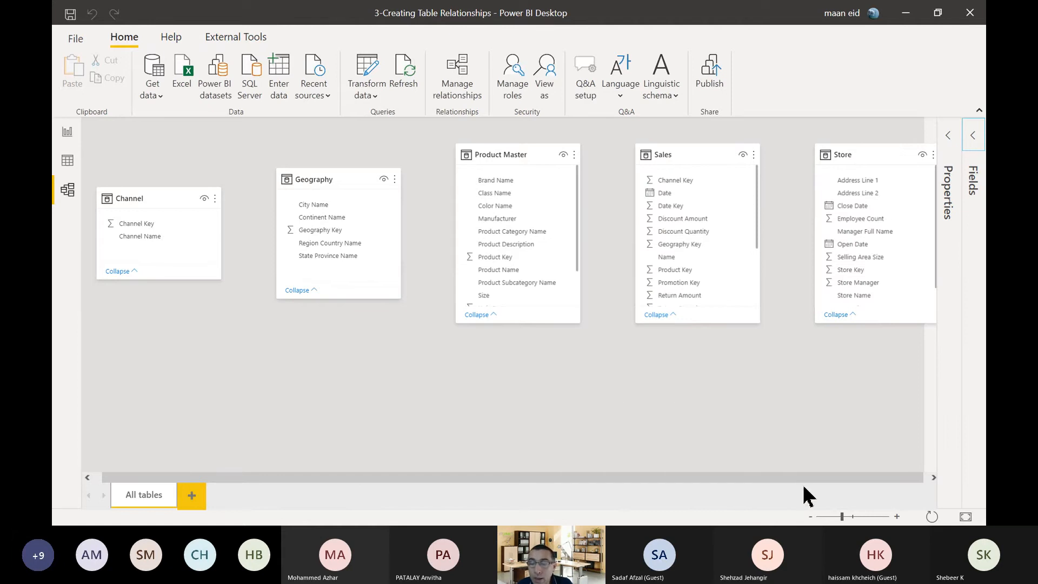
pyautogui.click(811, 516)
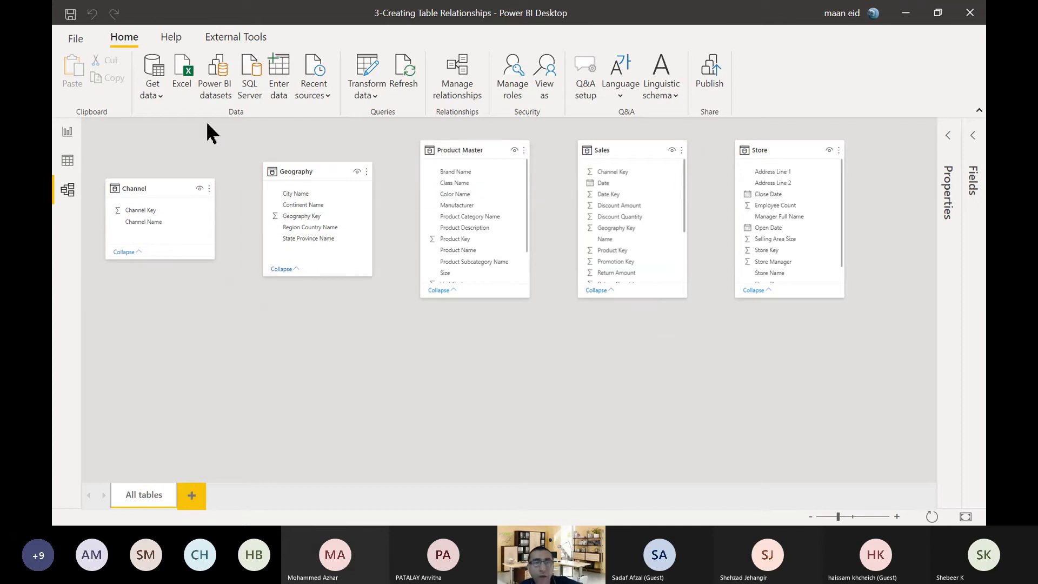
# Create a clustered column chart of Sales Amount from the Sales table on Page 1 and place it near the page's upper middle.
pyautogui.click(67, 136)
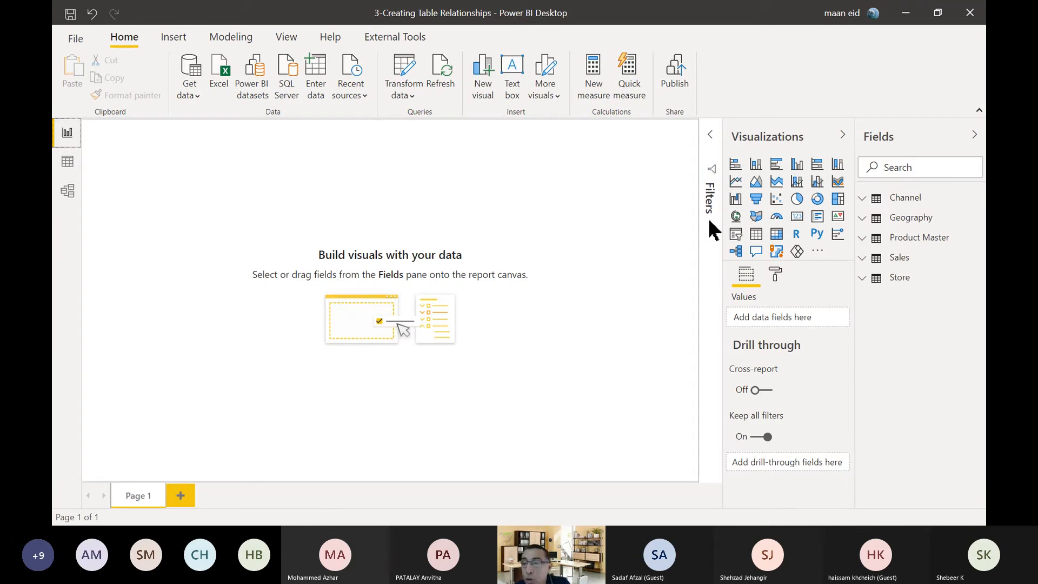
pyautogui.click(863, 259)
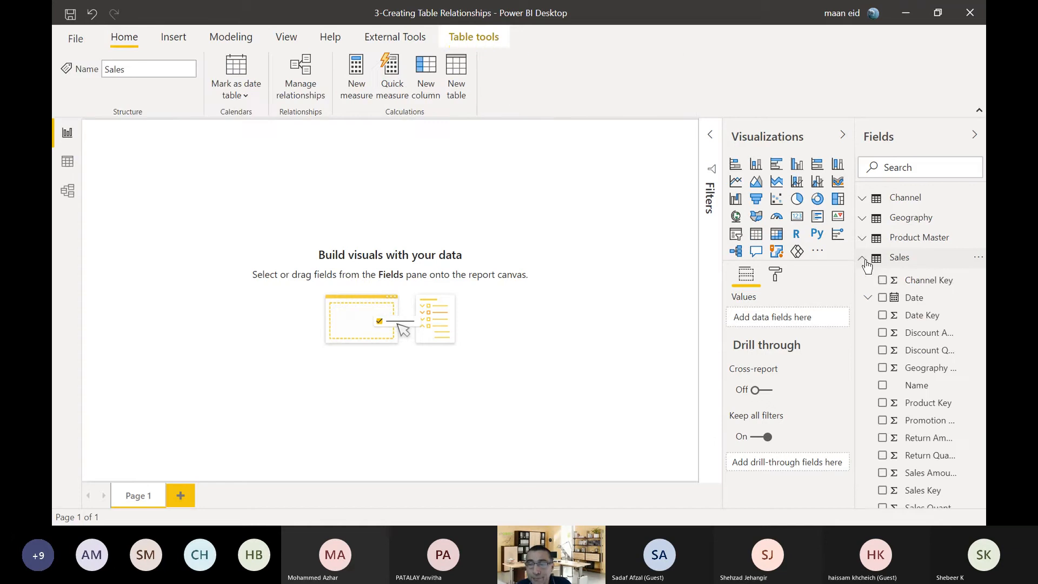
pyautogui.scroll(-2, 892, 278)
pyautogui.scroll(-1, 897, 286)
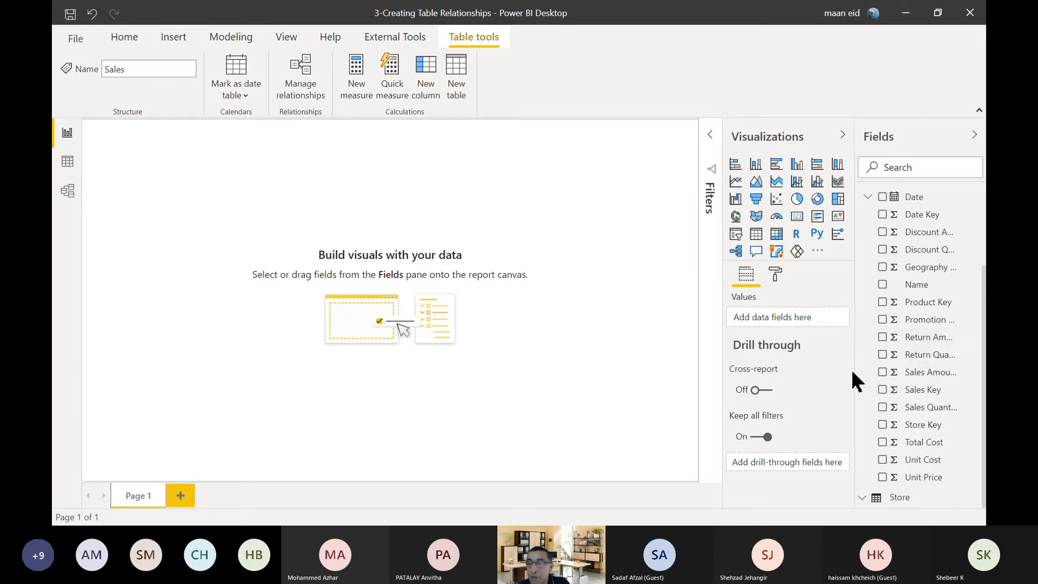
pyautogui.moveTo(857, 375); pyautogui.dragTo(841, 382)
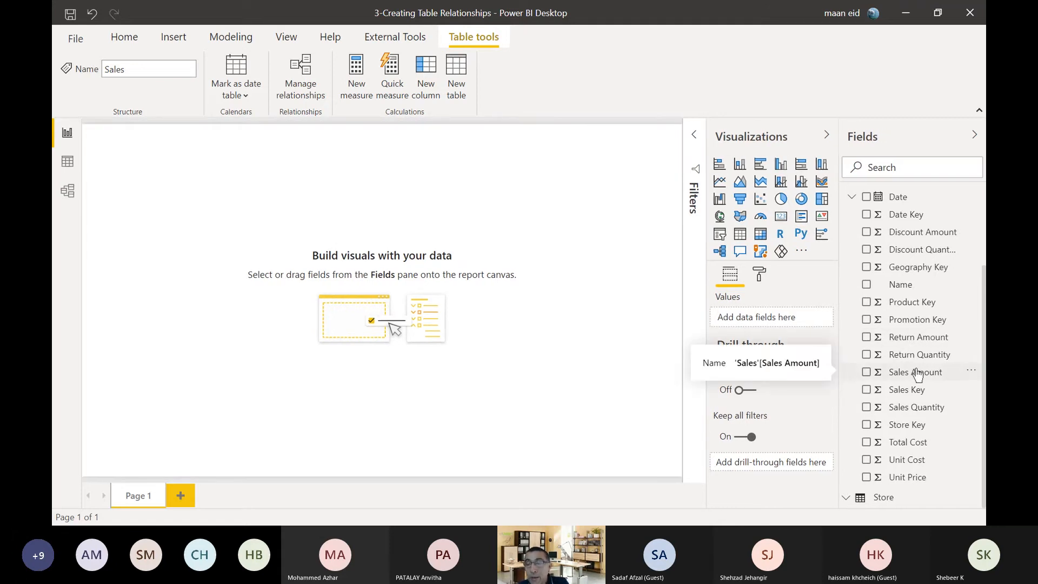
pyautogui.moveTo(914, 373); pyautogui.dragTo(414, 187)
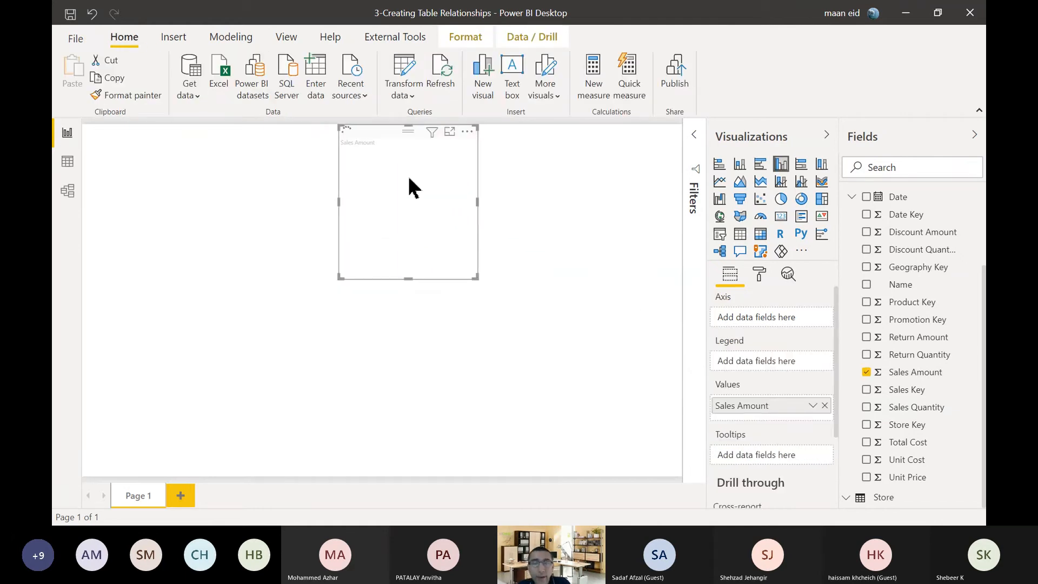
pyautogui.moveTo(366, 134); pyautogui.dragTo(364, 173)
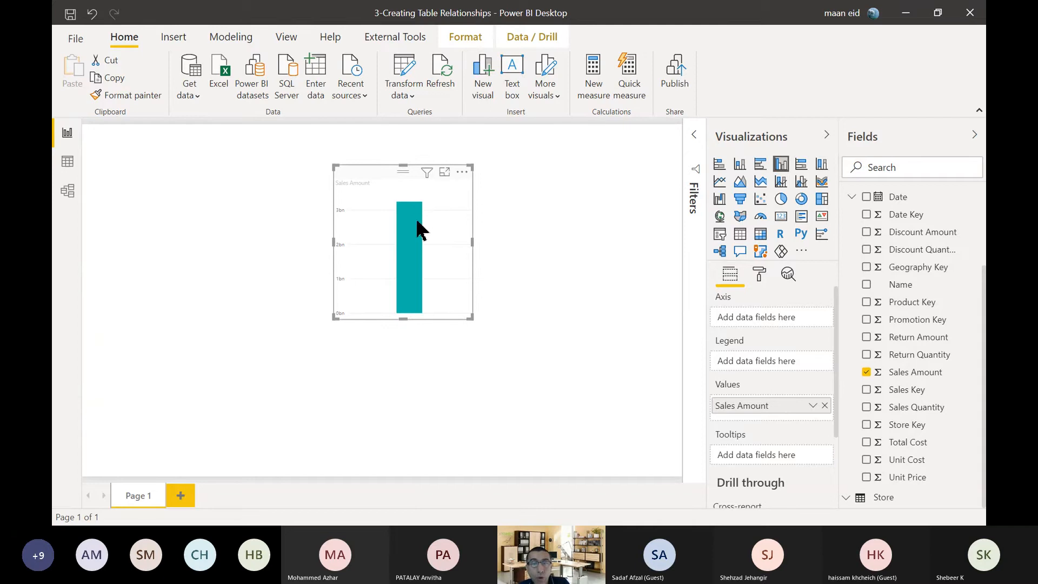
# Set the page view to Actual size and reposition the Sales Amount chart within the visible page area.
pyautogui.click(283, 37)
pyautogui.click(431, 97)
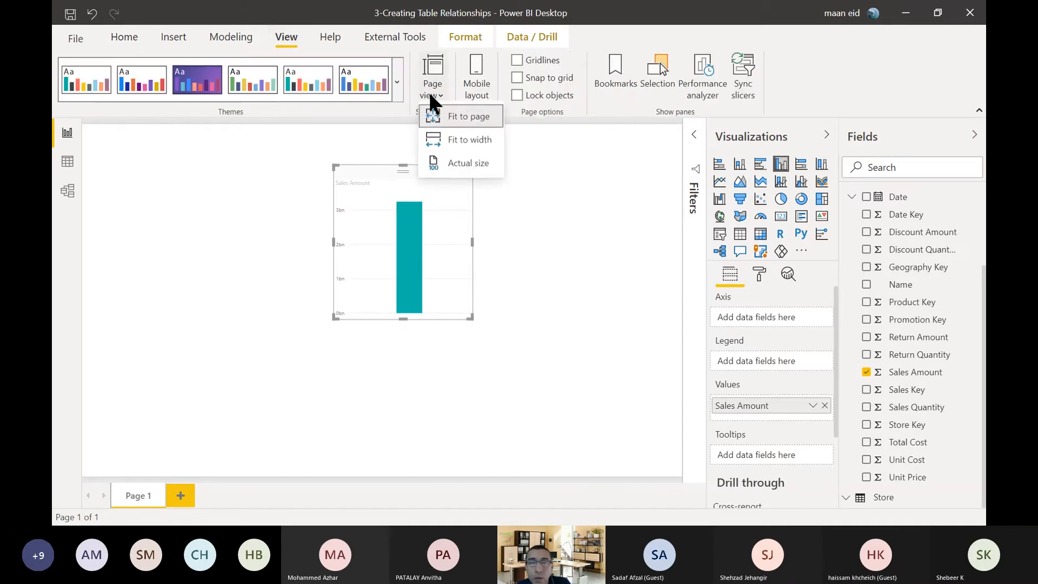
pyautogui.click(447, 169)
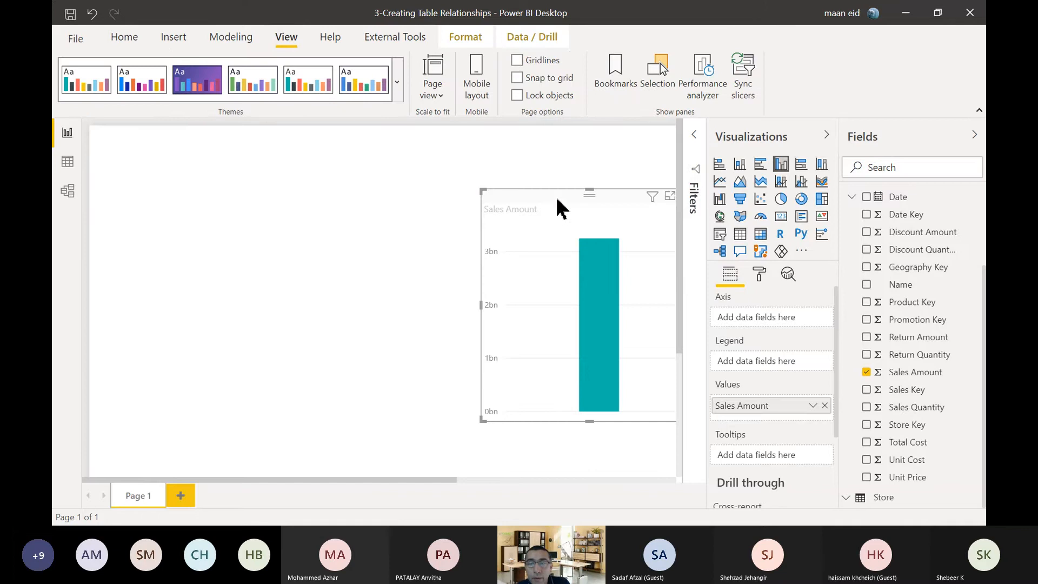
pyautogui.moveTo(559, 209); pyautogui.dragTo(357, 169)
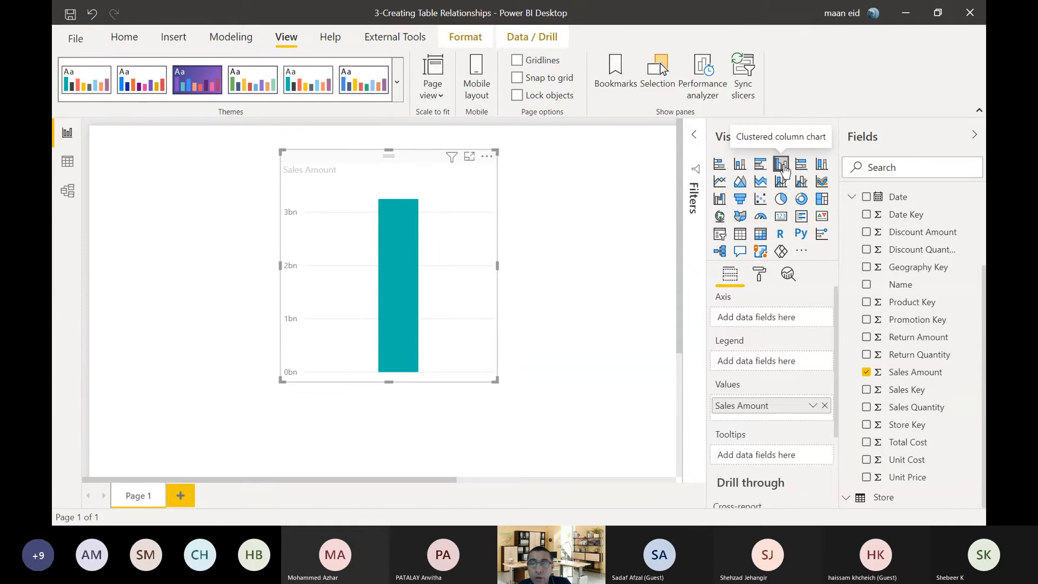
# Try bar, stacked column, line, pie, gauge and 100% stacked types on the Sales Amount visual, ending with the clustered column chart.
pyautogui.click(759, 165)
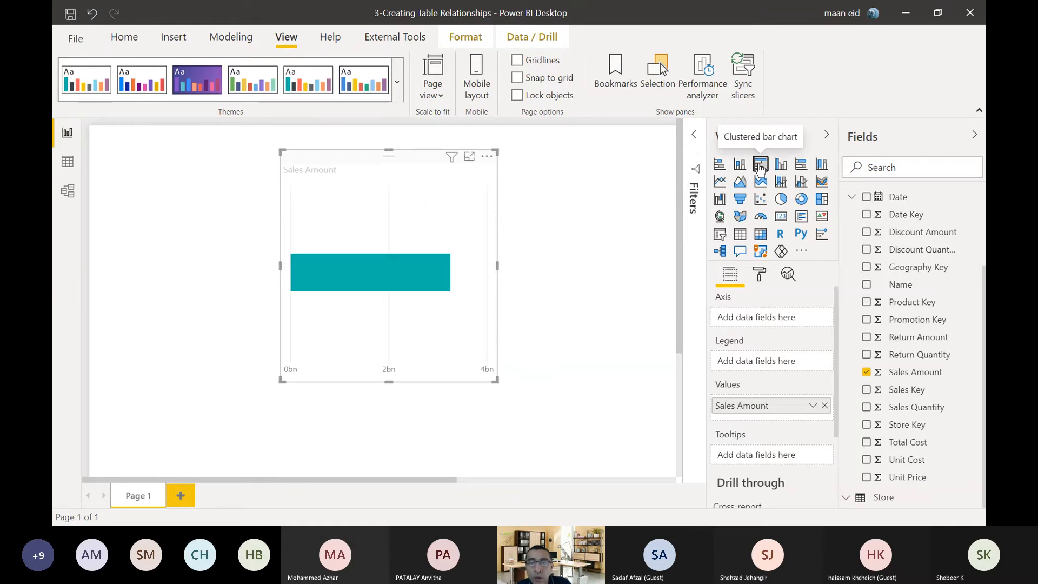
pyautogui.click(740, 163)
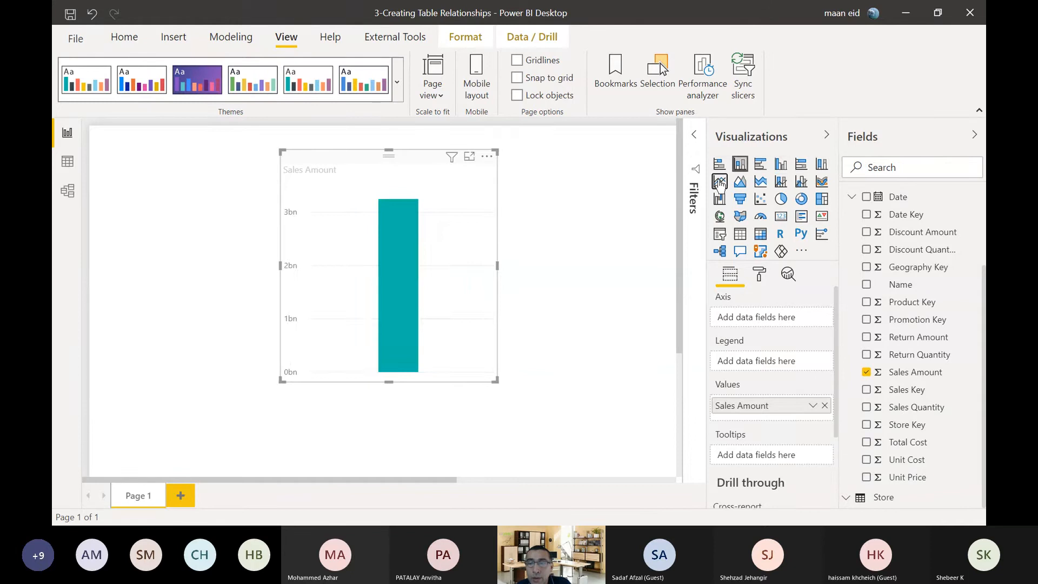
pyautogui.click(719, 182)
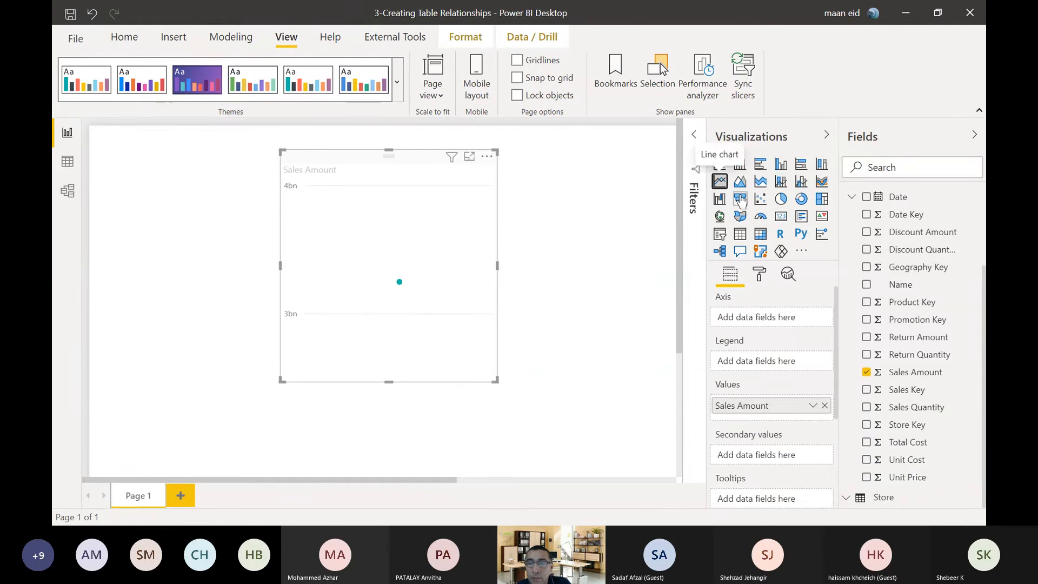
pyautogui.click(778, 198)
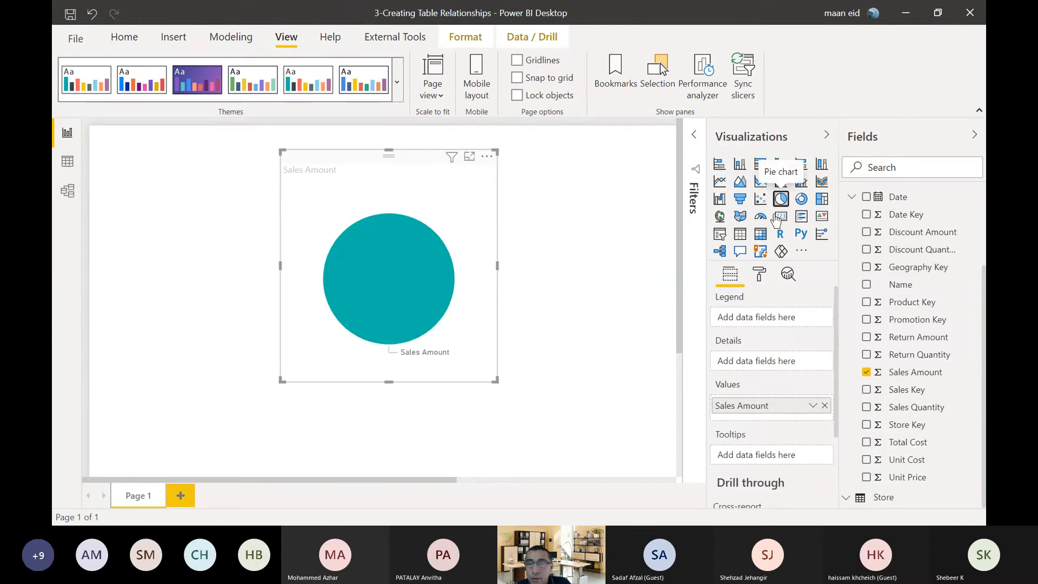
pyautogui.click(760, 216)
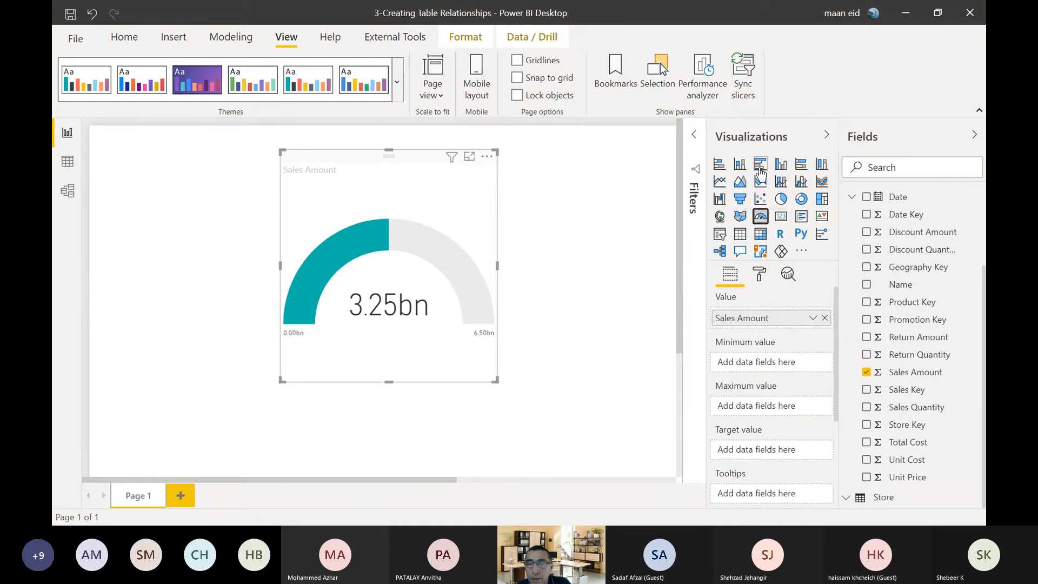
pyautogui.click(760, 169)
pyautogui.click(780, 168)
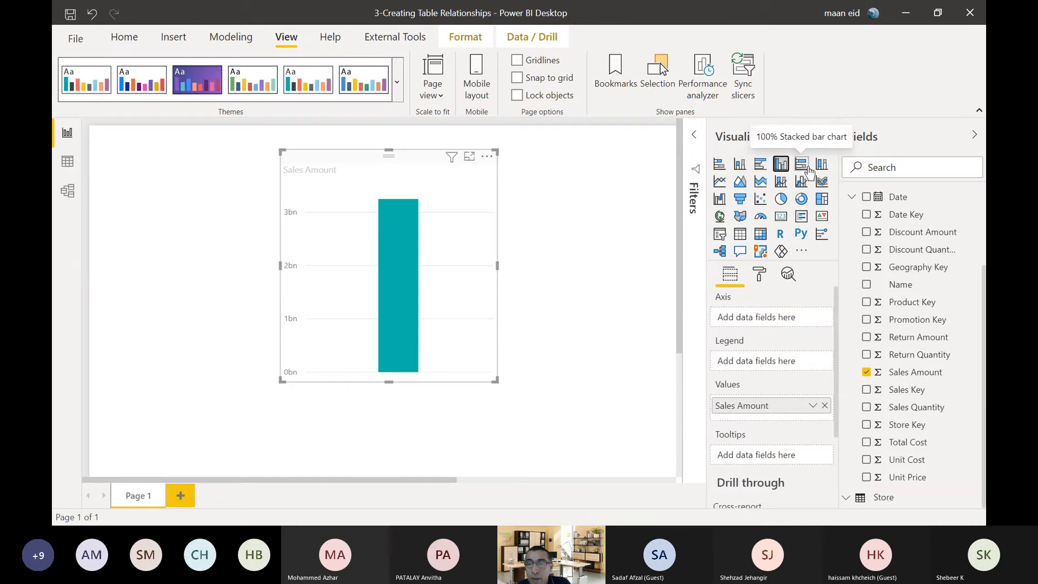
pyautogui.click(822, 166)
pyautogui.click(801, 165)
pyautogui.click(782, 168)
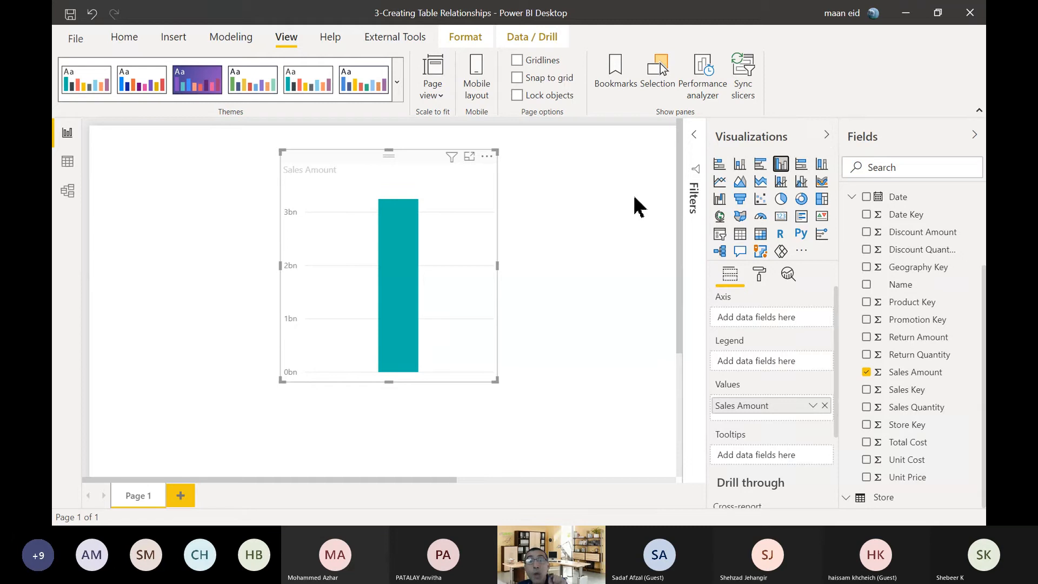
# Add Continent Name from the Geography table to the Sales Amount chart's axis and enlarge the chart.
pyautogui.scroll(3, 850, 240)
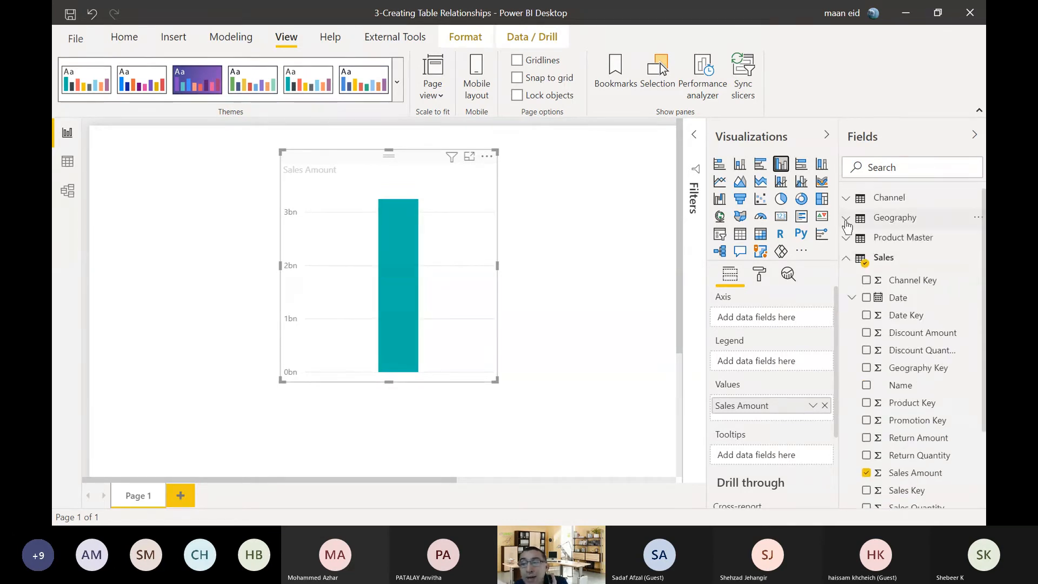
pyautogui.click(846, 222)
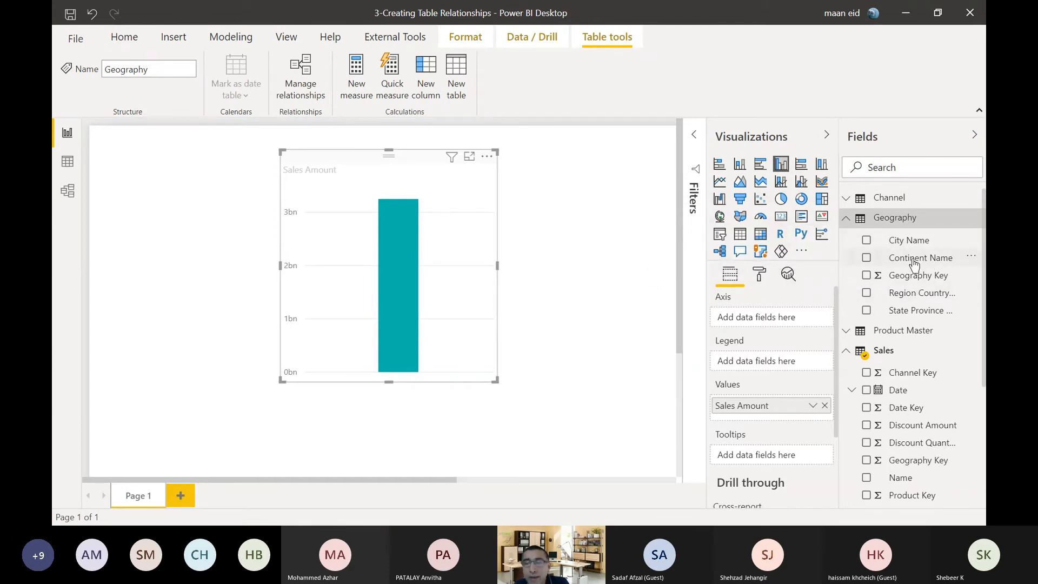
pyautogui.moveTo(937, 264); pyautogui.dragTo(451, 233)
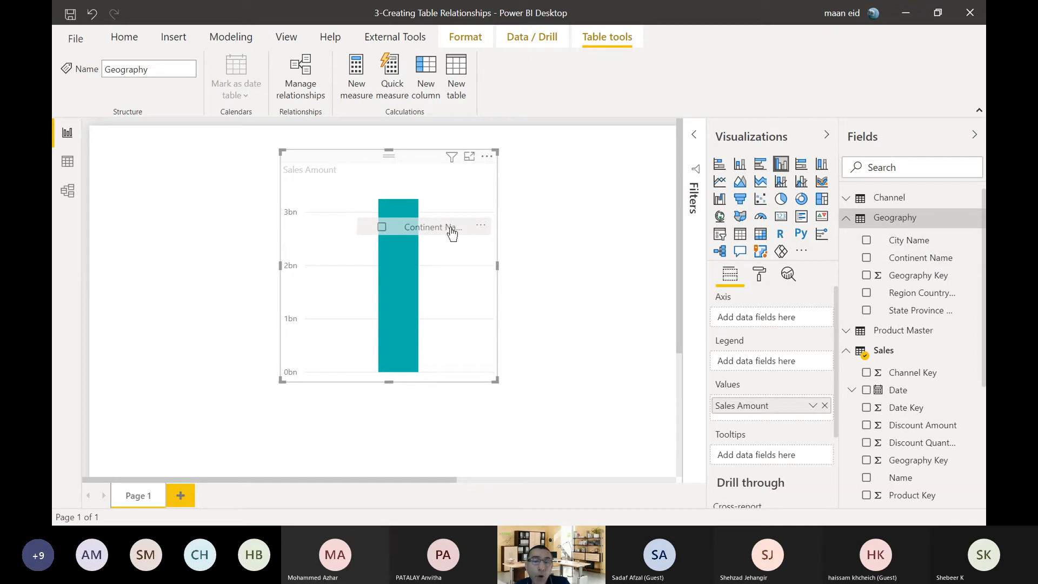
pyautogui.moveTo(452, 233); pyautogui.dragTo(454, 234)
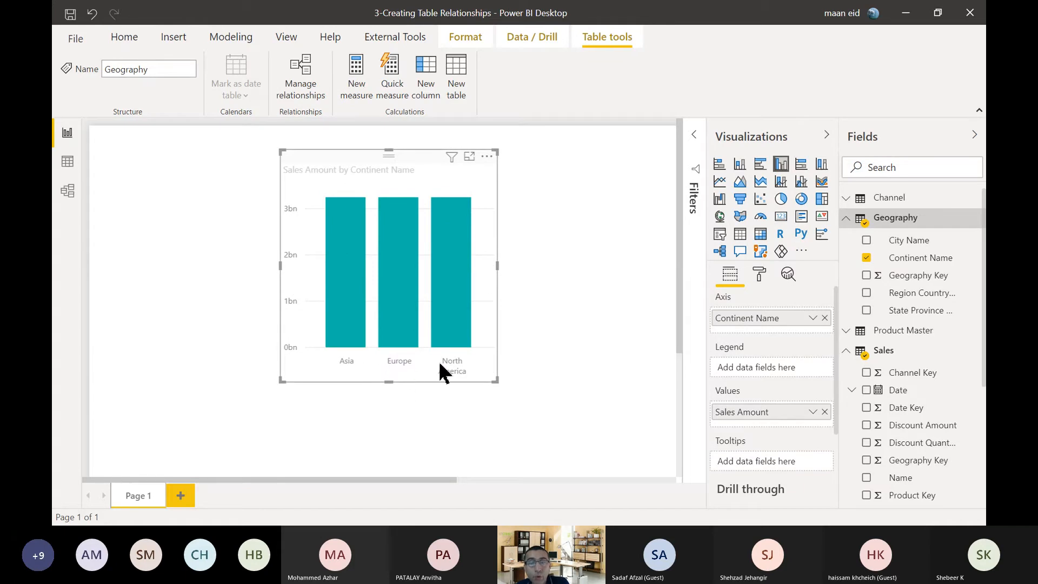
pyautogui.moveTo(493, 380); pyautogui.dragTo(598, 402)
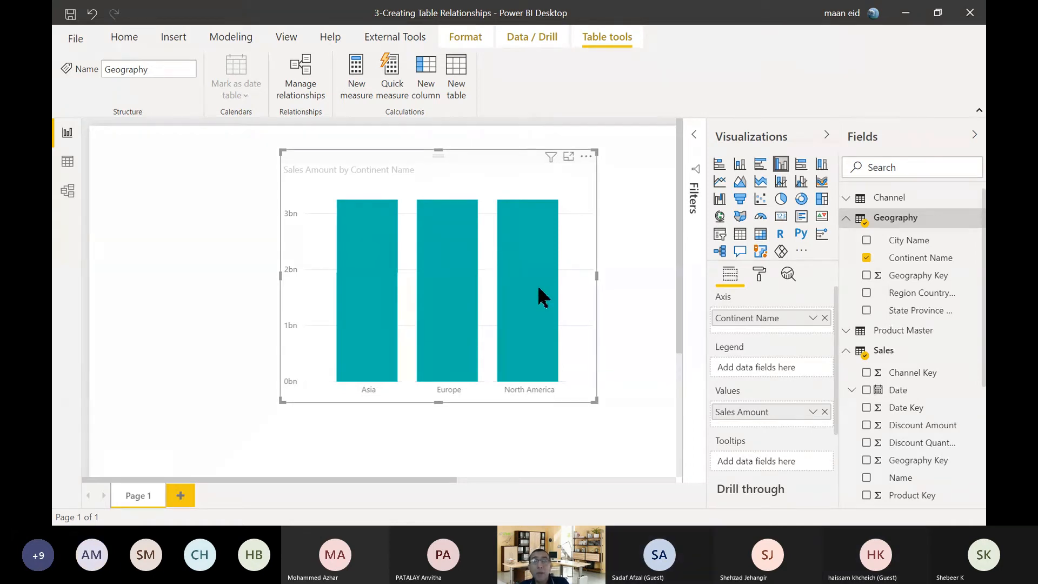
pyautogui.moveTo(541, 296)
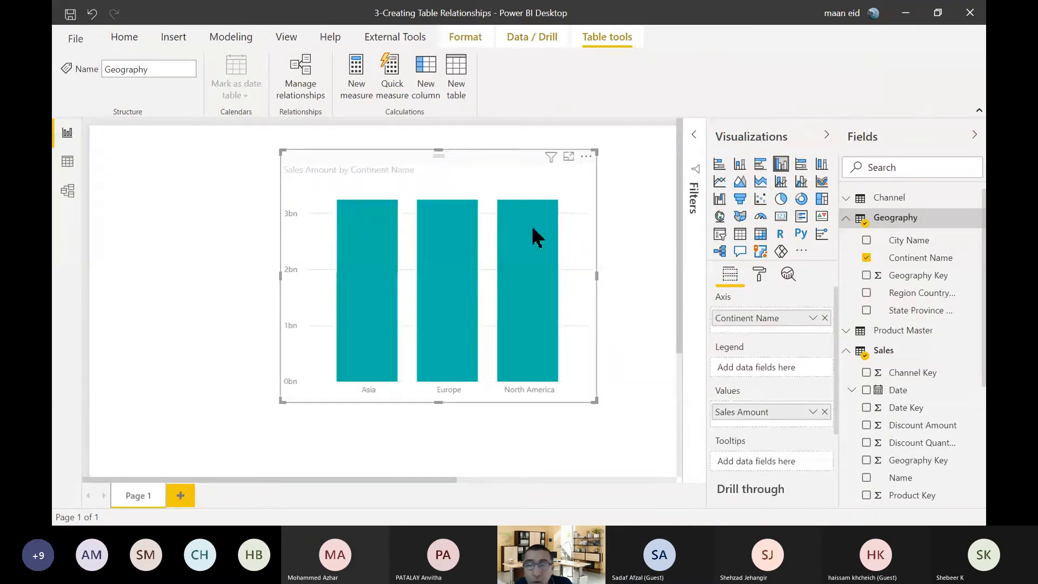
# Inspect the Sales Amount values per continent in the chart and check the model diagram for relationships between the tables.
pyautogui.moveTo(534, 236)
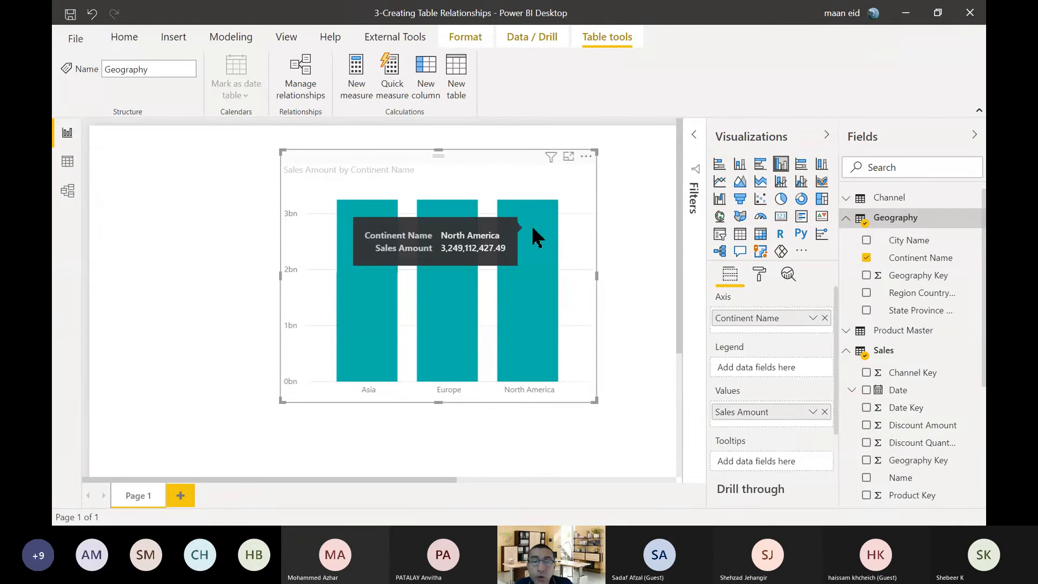
pyautogui.moveTo(439, 279)
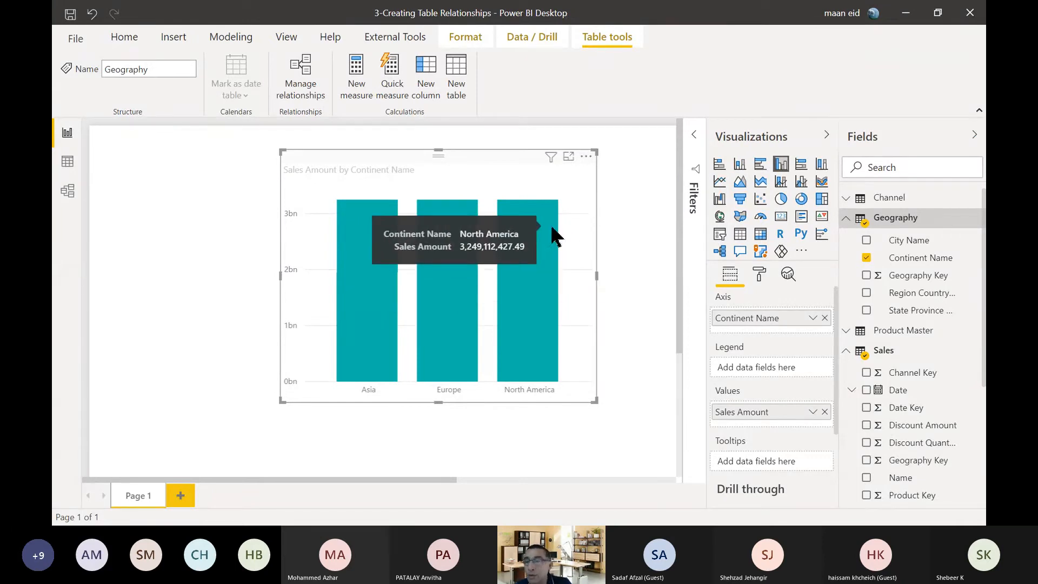
pyautogui.click(621, 258)
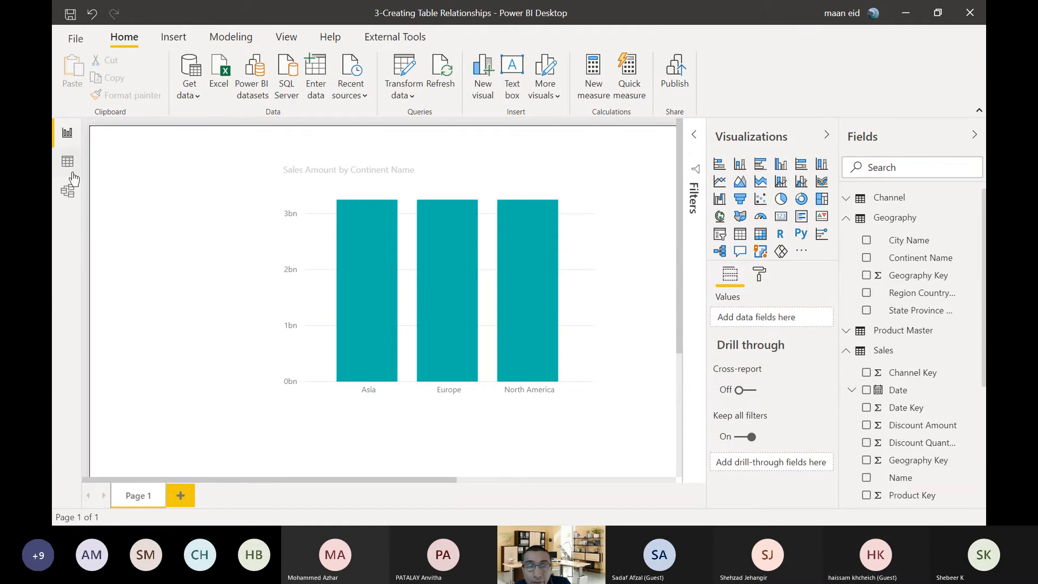
pyautogui.click(68, 191)
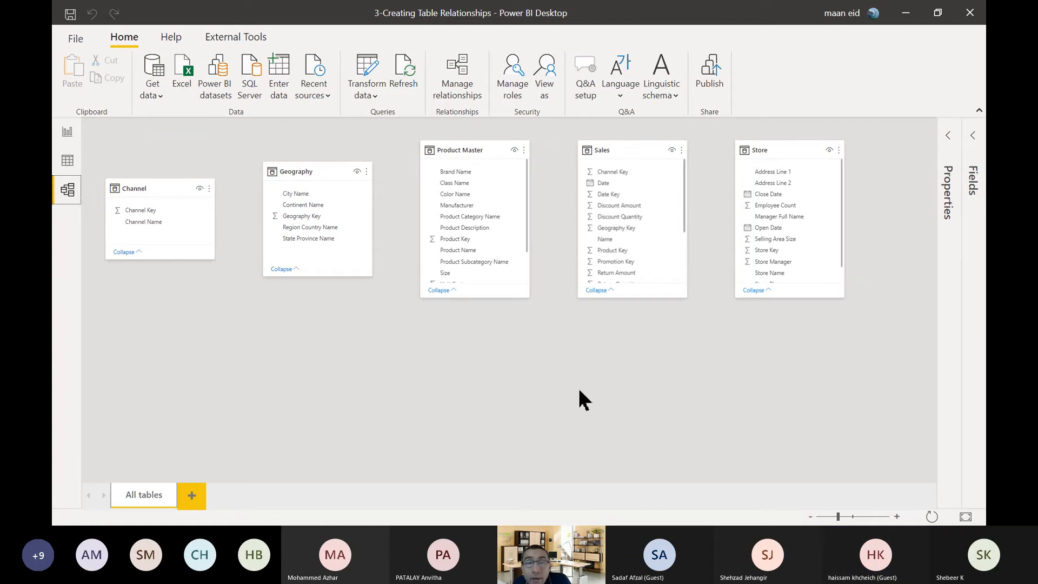
pyautogui.click(70, 135)
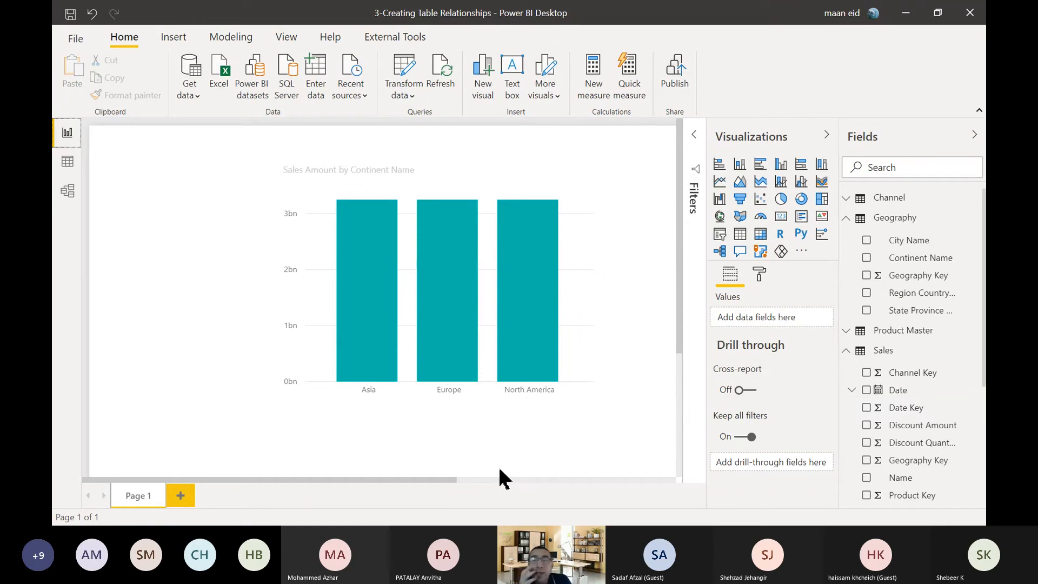
pyautogui.click(66, 168)
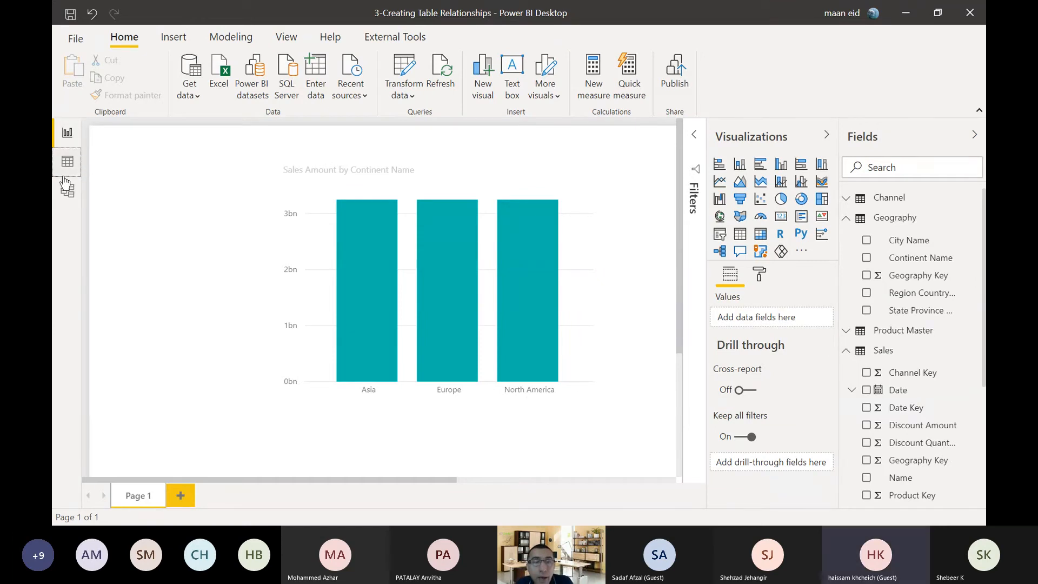
pyautogui.click(66, 185)
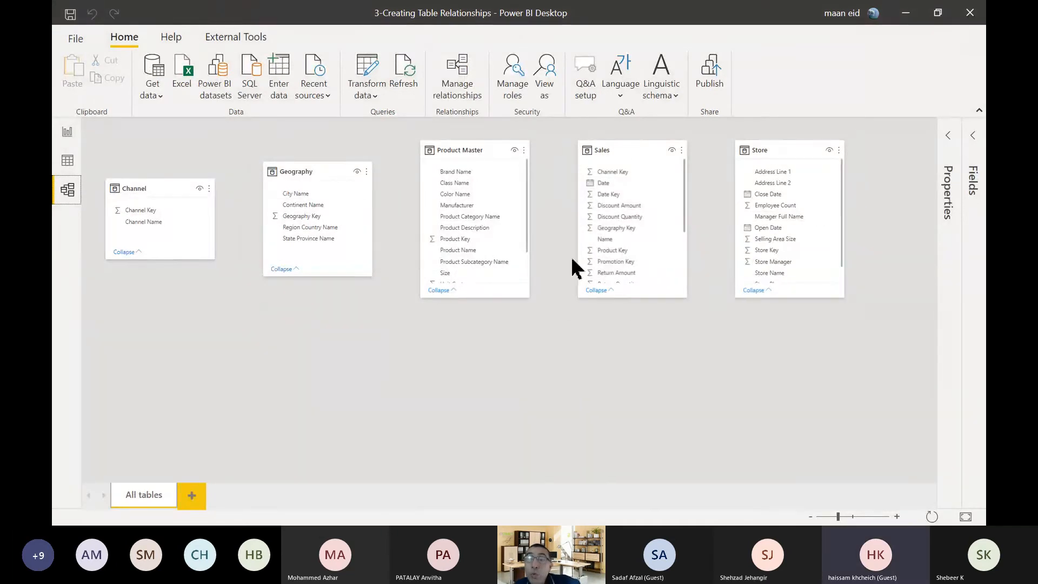
pyautogui.click(623, 152)
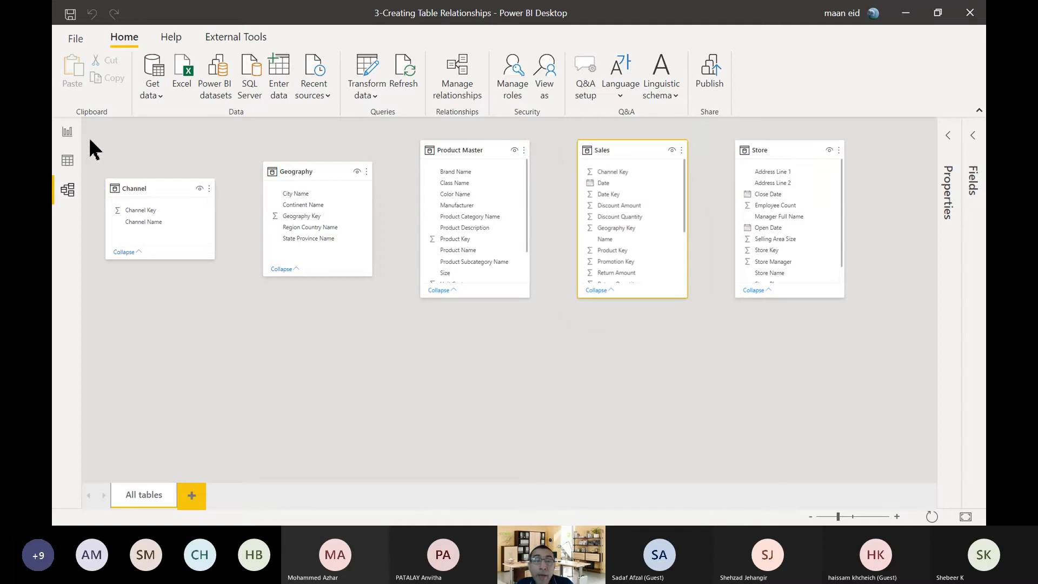
pyautogui.click(68, 132)
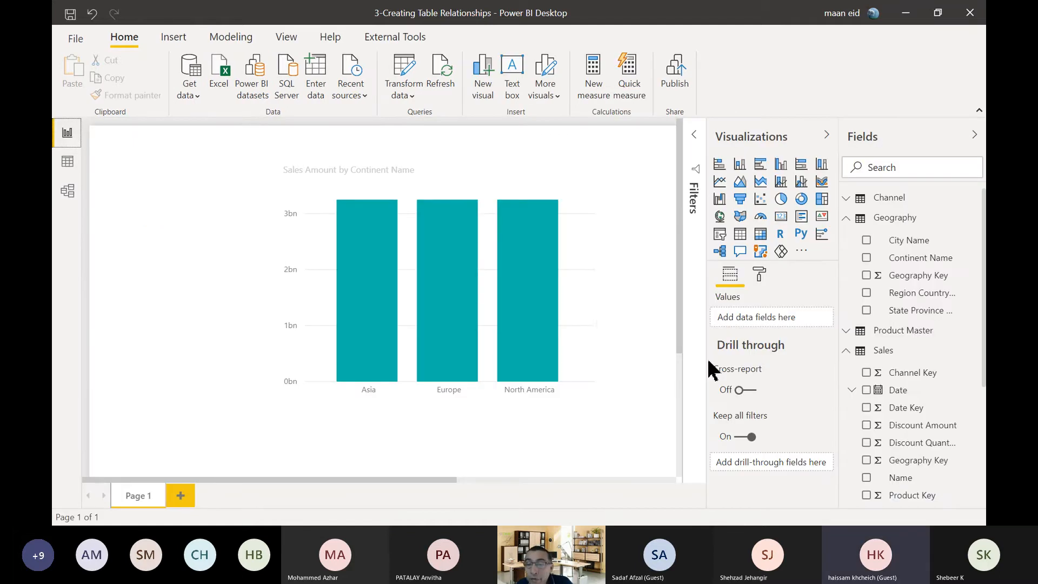
# Replace Continent Name on the Sales Amount chart's axis with Channel Name from the Channel table.
pyautogui.click(576, 191)
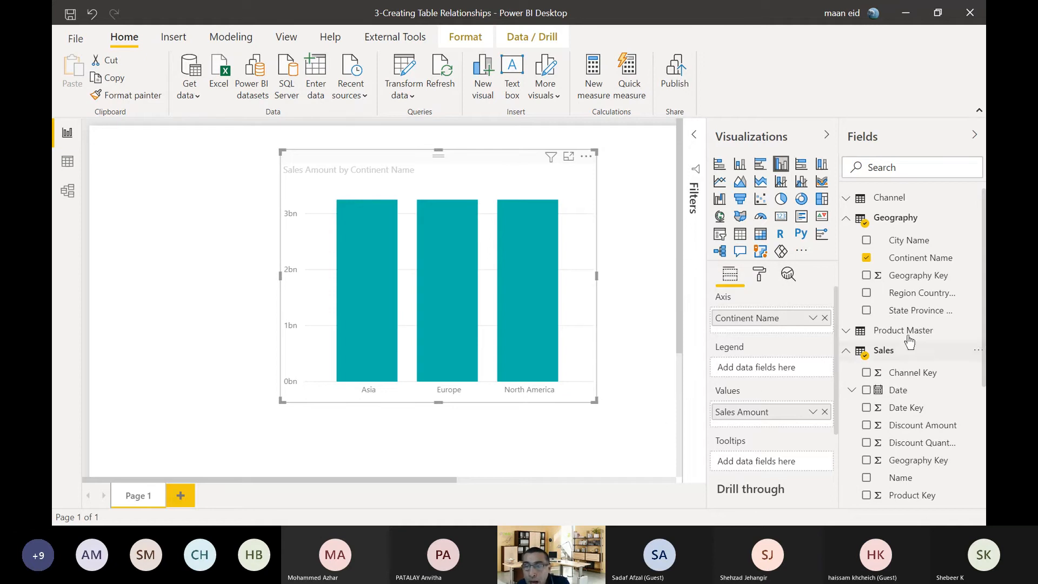
pyautogui.click(826, 318)
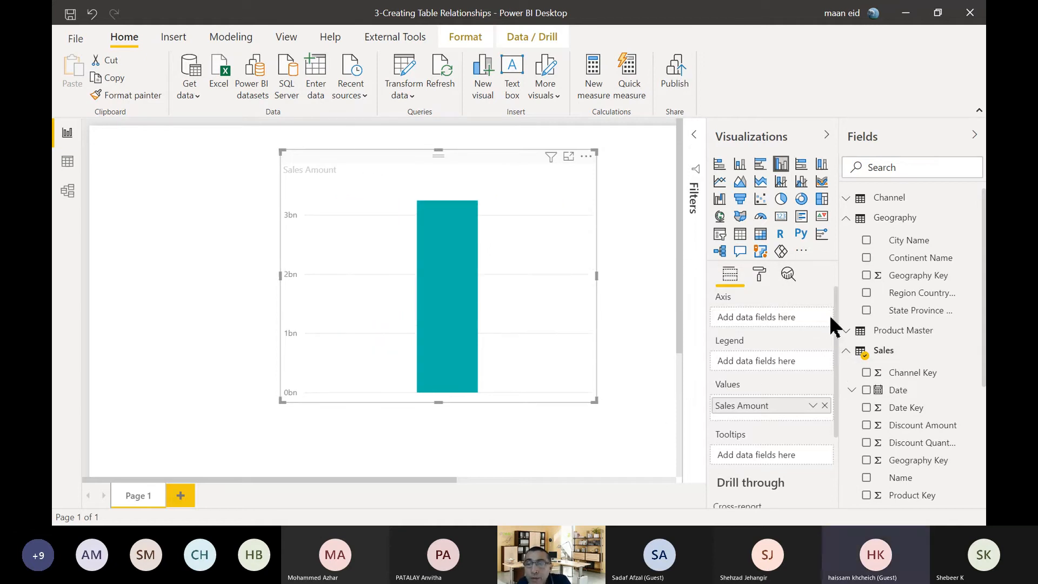
pyautogui.scroll(-2, 892, 287)
pyautogui.scroll(2, 892, 287)
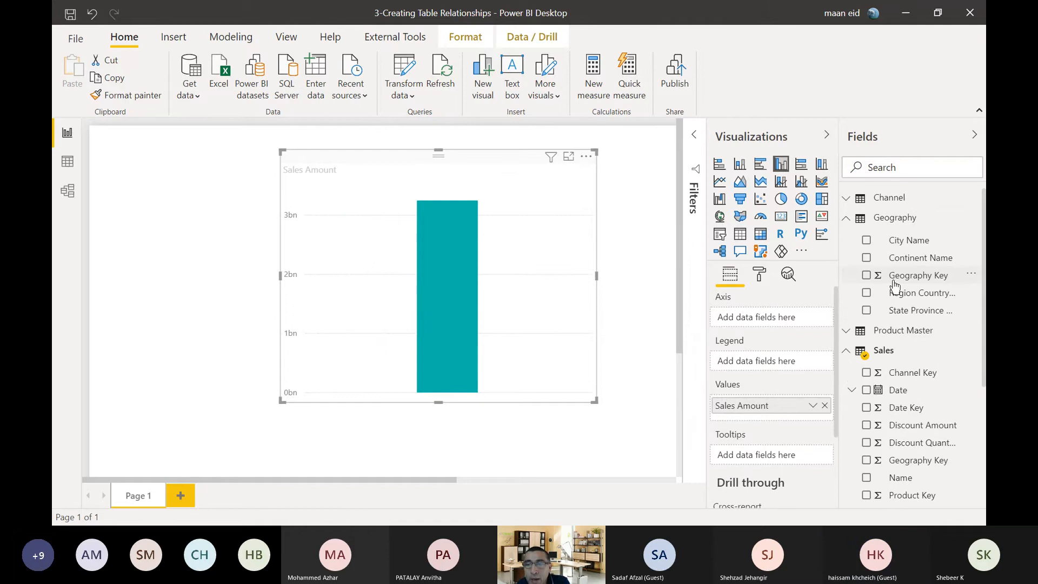
pyautogui.click(846, 198)
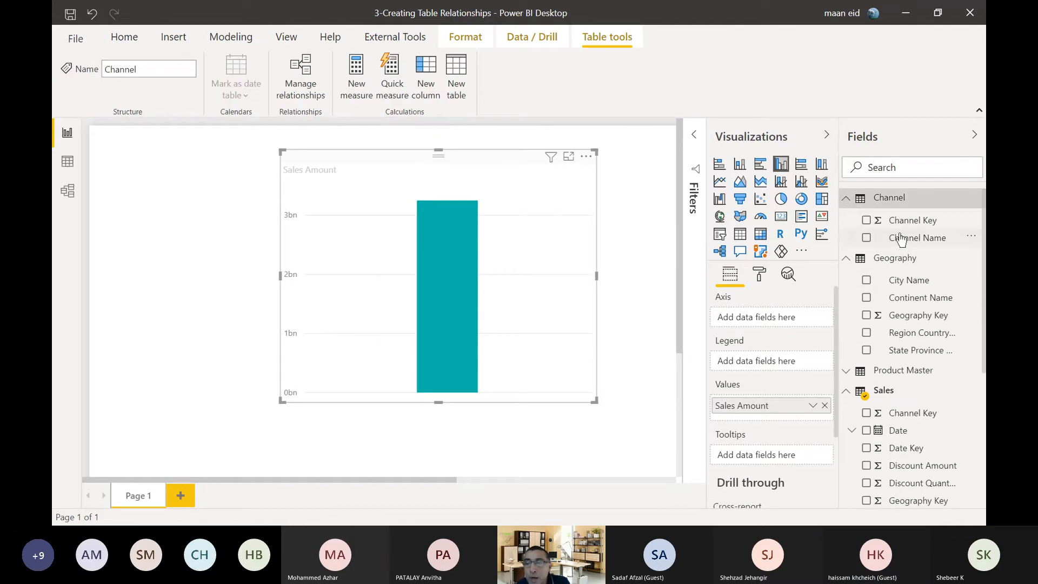
pyautogui.moveTo(917, 238); pyautogui.dragTo(761, 319)
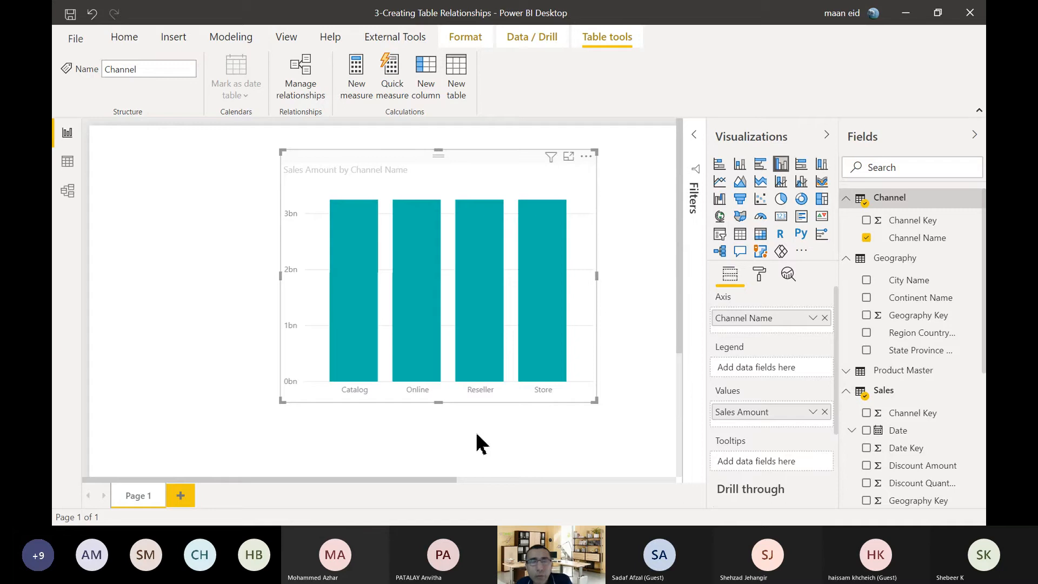
# In the model diagram, place the Sales table below Geography and Product Master, and lengthen Product Master to show all its fields.
pyautogui.click(67, 190)
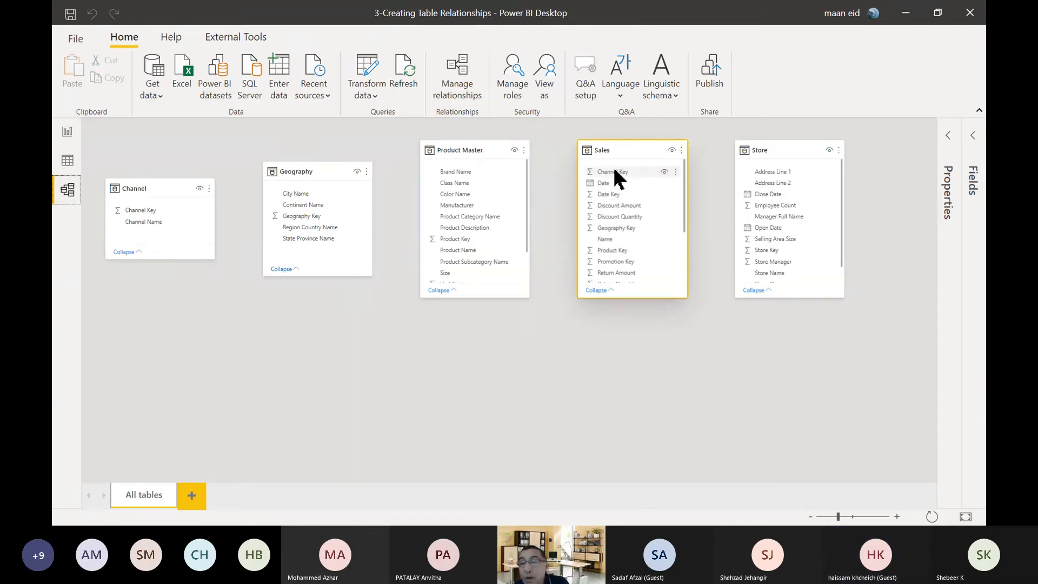
pyautogui.moveTo(623, 157); pyautogui.dragTo(391, 300)
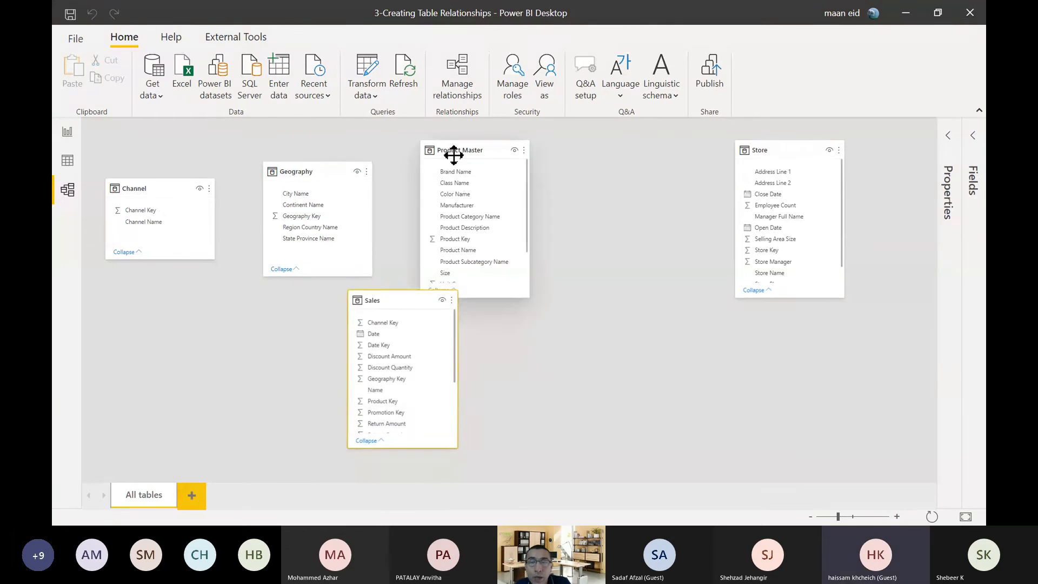
pyautogui.moveTo(453, 155); pyautogui.dragTo(525, 154)
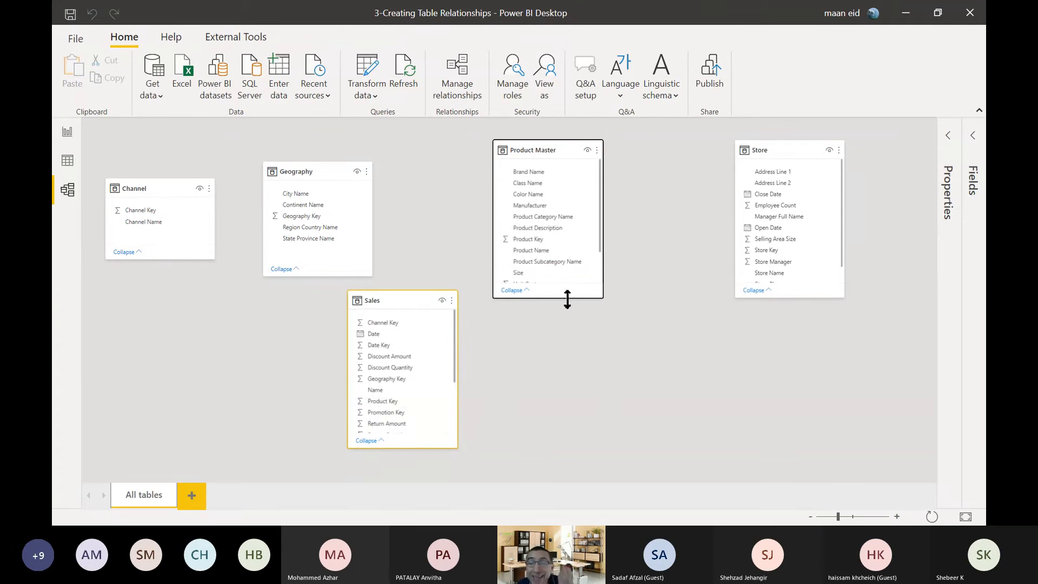
pyautogui.moveTo(568, 298); pyautogui.dragTo(573, 354)
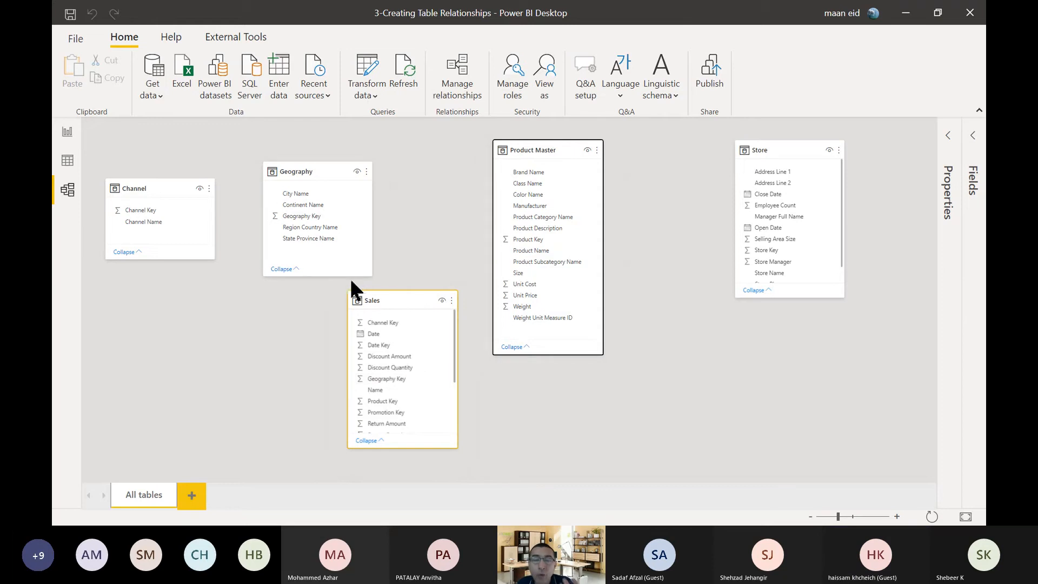
pyautogui.moveTo(382, 295); pyautogui.dragTo(383, 310)
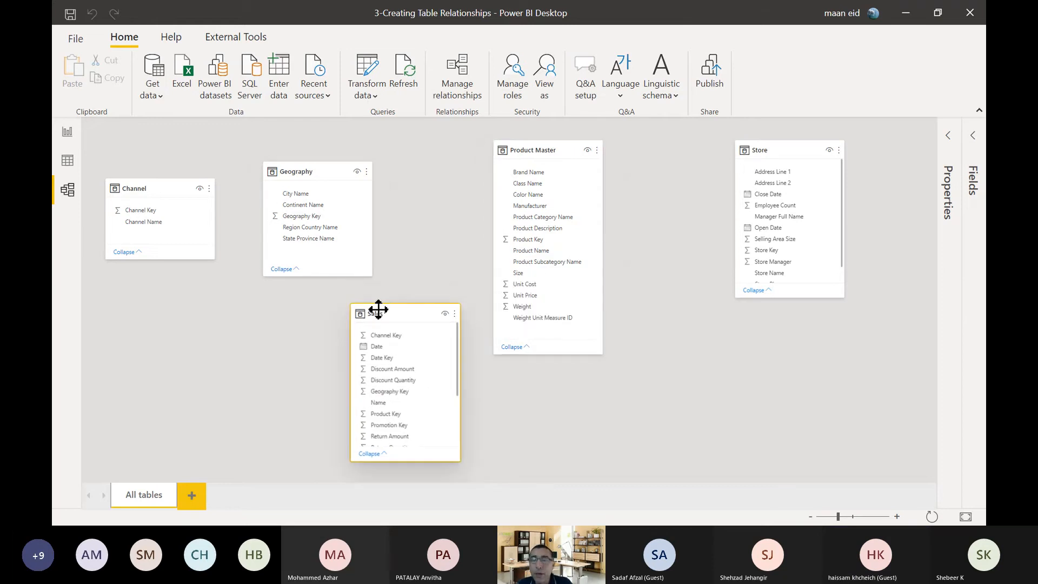
pyautogui.click(539, 147)
pyautogui.moveTo(539, 146); pyautogui.dragTo(530, 133)
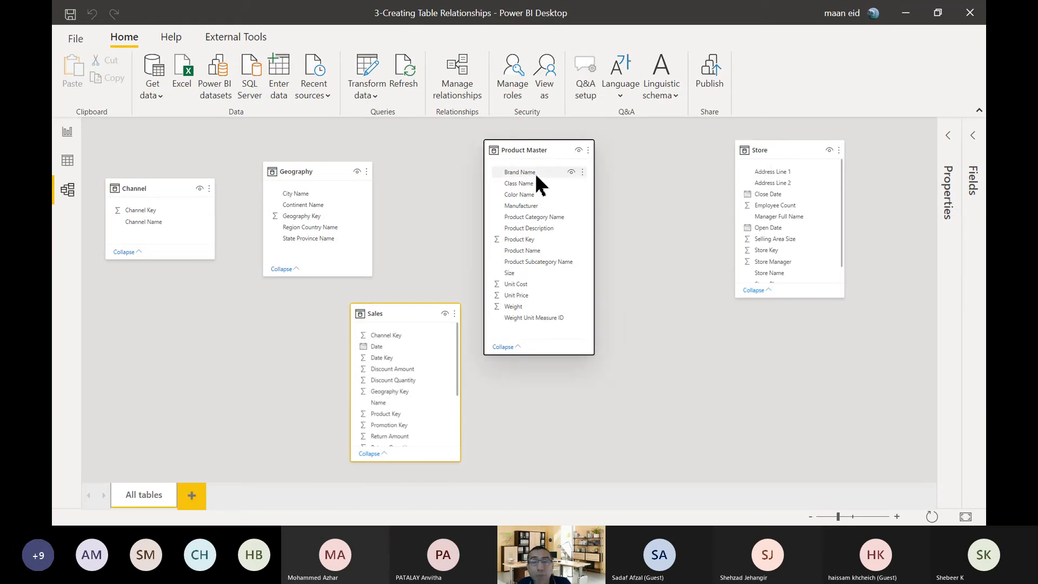
# Examine the Sales Amount values per channel in the report chart, then return to the model diagram.
pyautogui.click(67, 133)
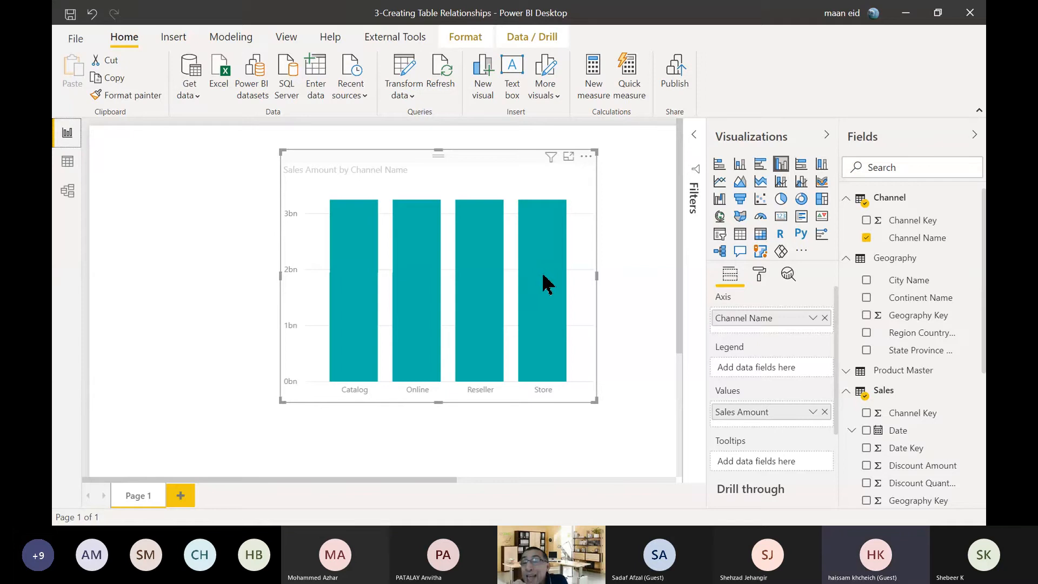
pyautogui.moveTo(546, 284)
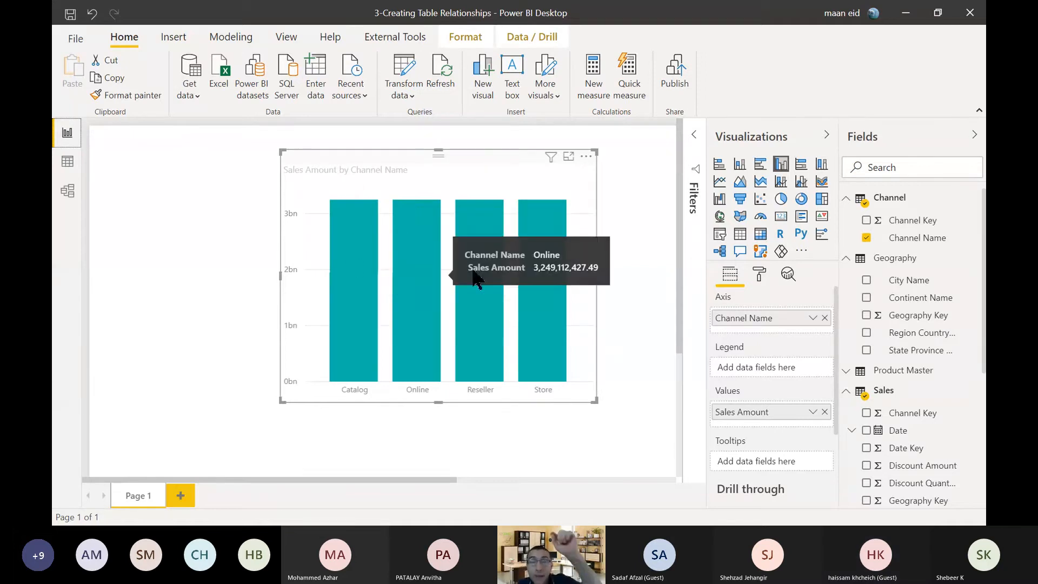
pyautogui.click(69, 191)
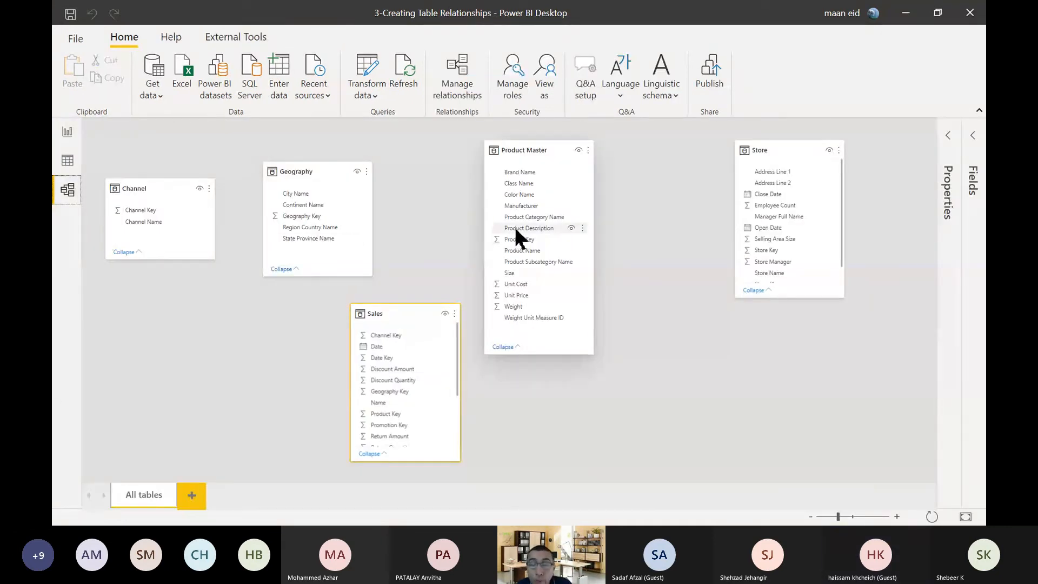
# Create a relationship from Product Key in the Sales table to Product Key in Product Master.
pyautogui.moveTo(536, 146); pyautogui.dragTo(553, 149)
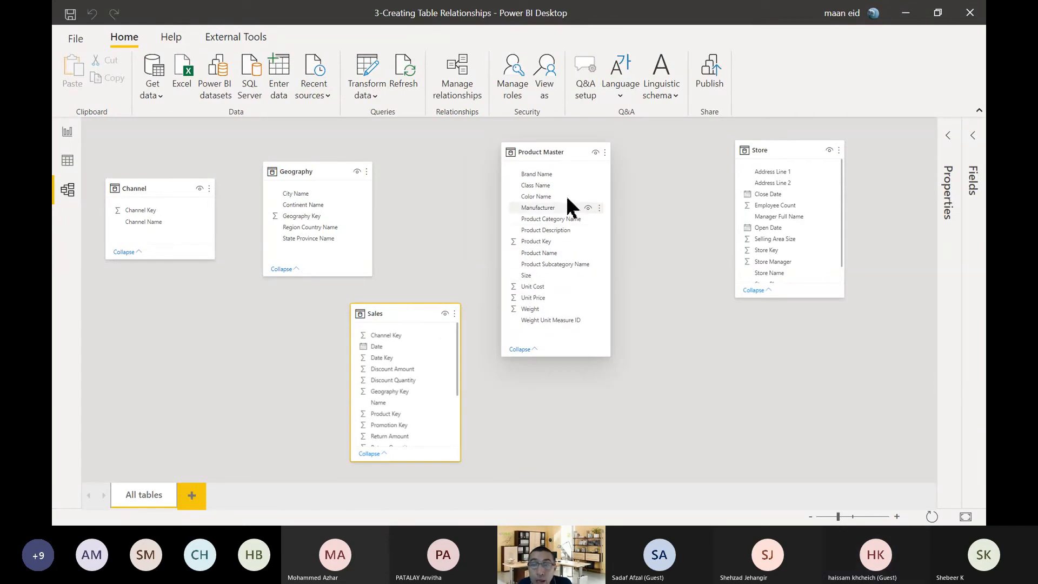
pyautogui.click(550, 242)
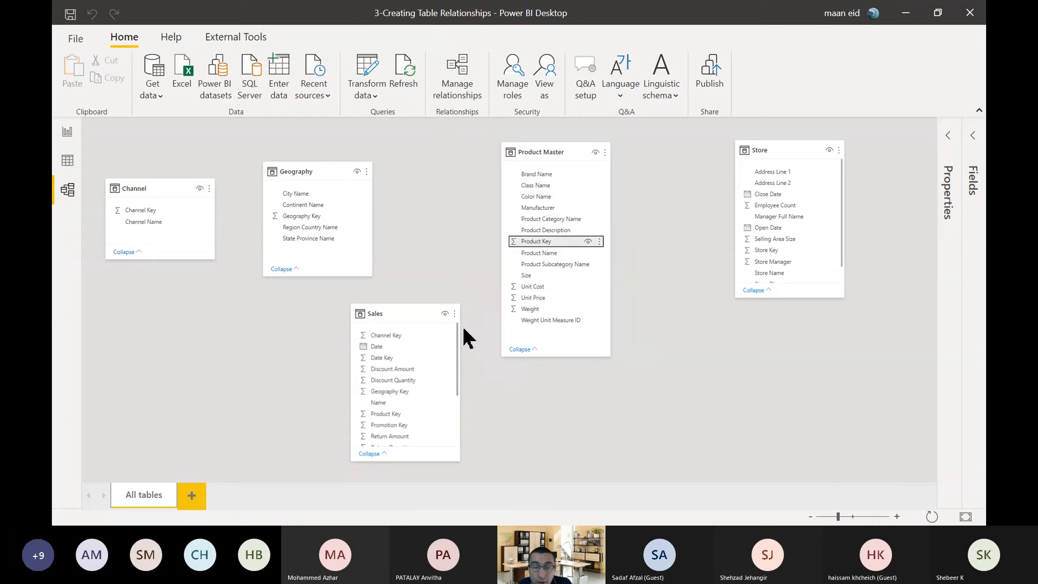
pyautogui.click(393, 416)
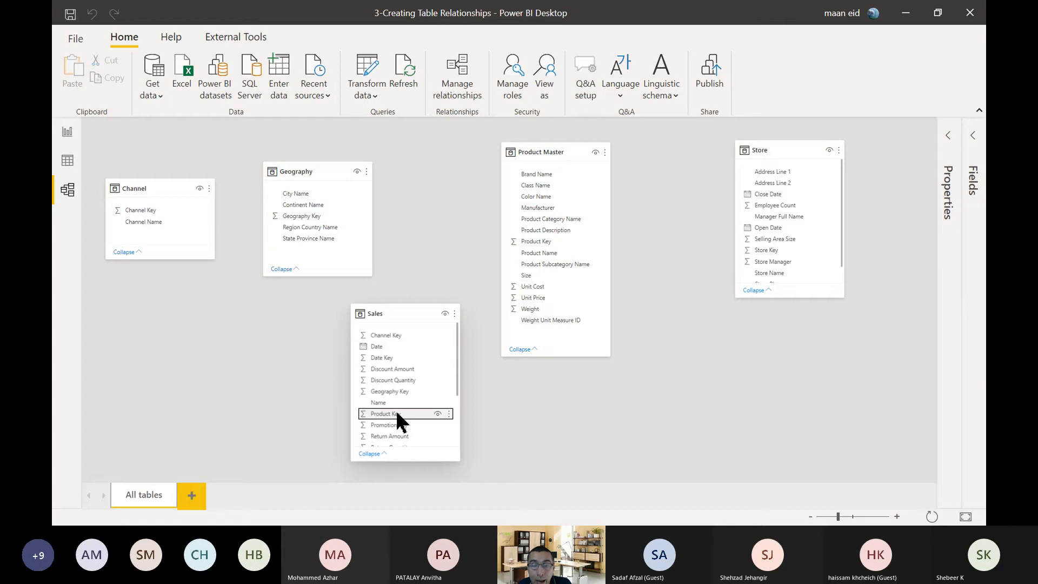
pyautogui.moveTo(398, 415); pyautogui.dragTo(590, 247)
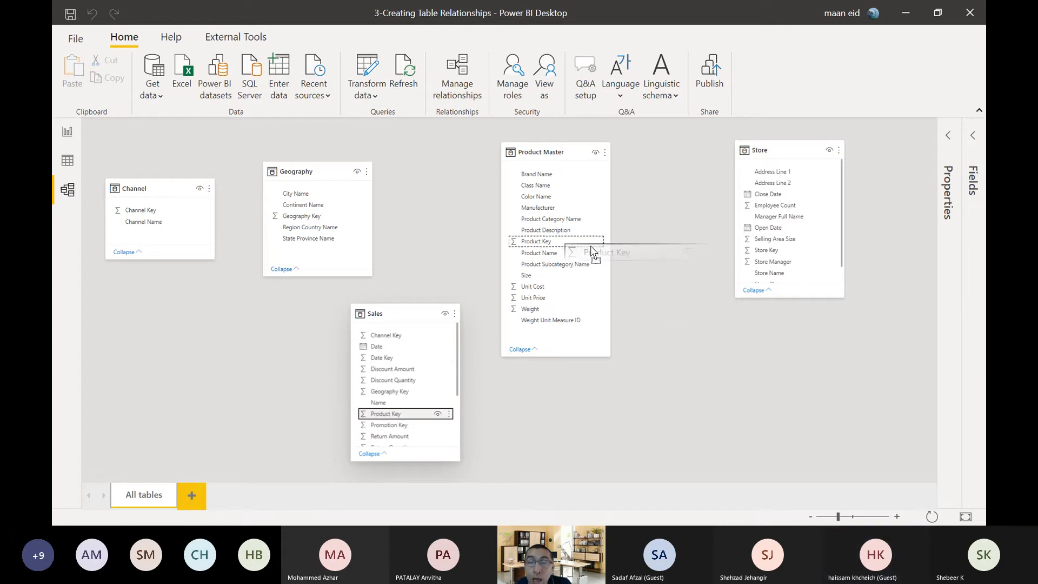
pyautogui.moveTo(591, 247); pyautogui.dragTo(590, 246)
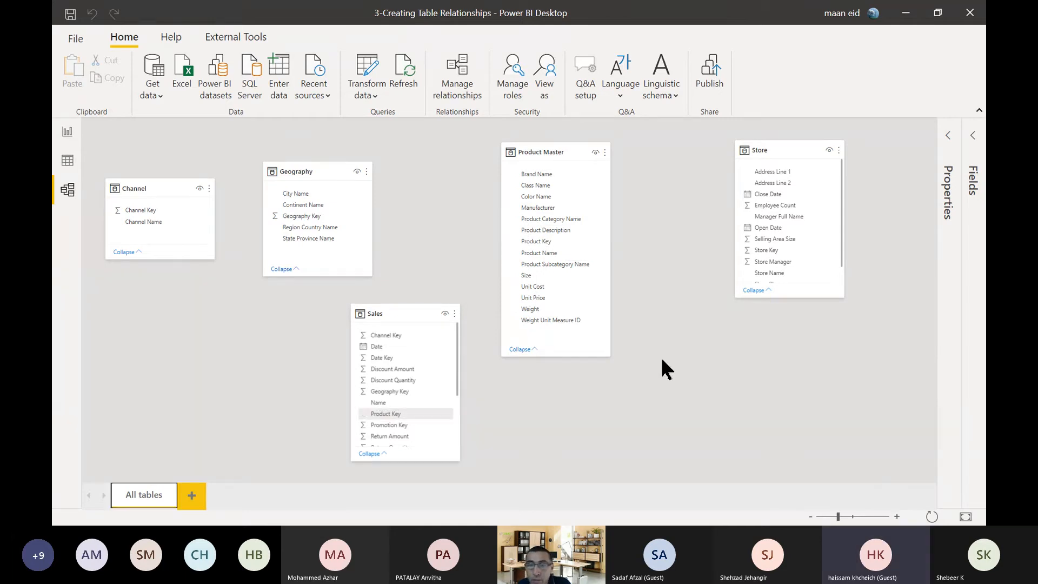
# Arrange Sales between Geography and Product Master with Channel below Geography, and lengthen Sales to show all its fields.
pyautogui.click(898, 516)
pyautogui.click(897, 517)
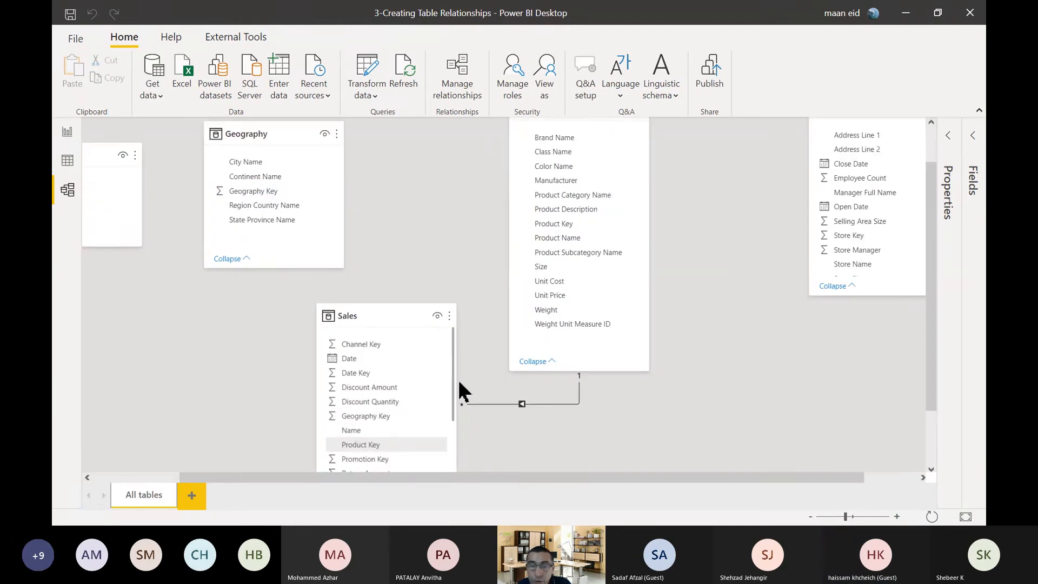
pyautogui.moveTo(394, 317); pyautogui.dragTo(396, 290)
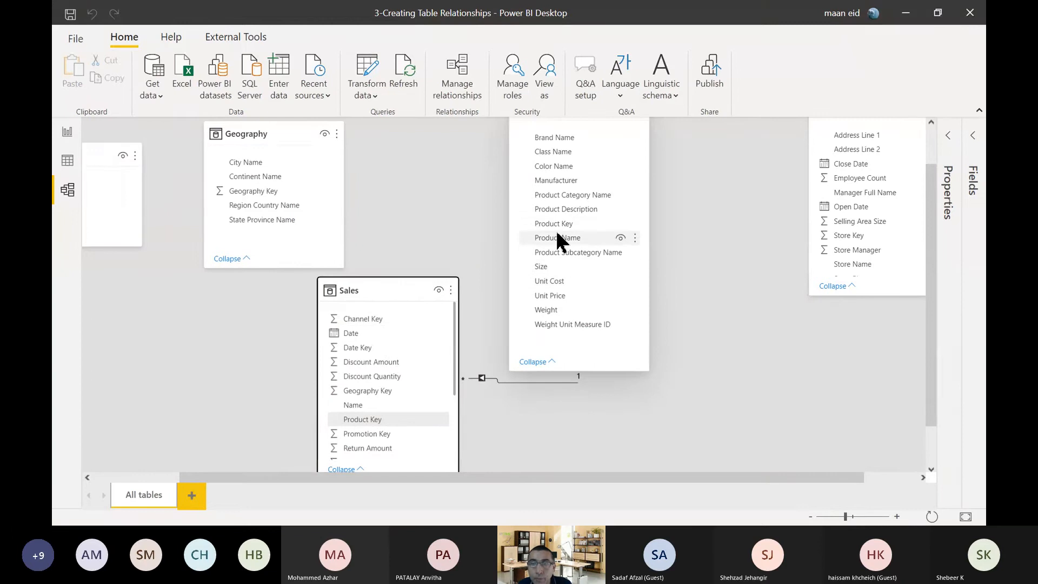
pyautogui.moveTo(380, 290); pyautogui.dragTo(404, 227)
pyautogui.moveTo(88, 206); pyautogui.dragTo(213, 352)
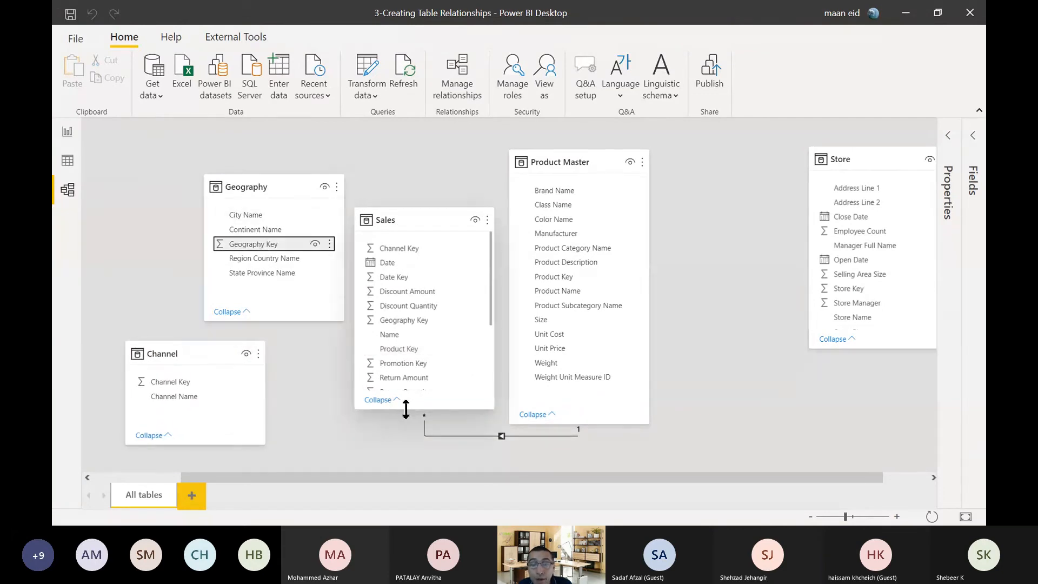
pyautogui.moveTo(406, 409); pyautogui.dragTo(412, 458)
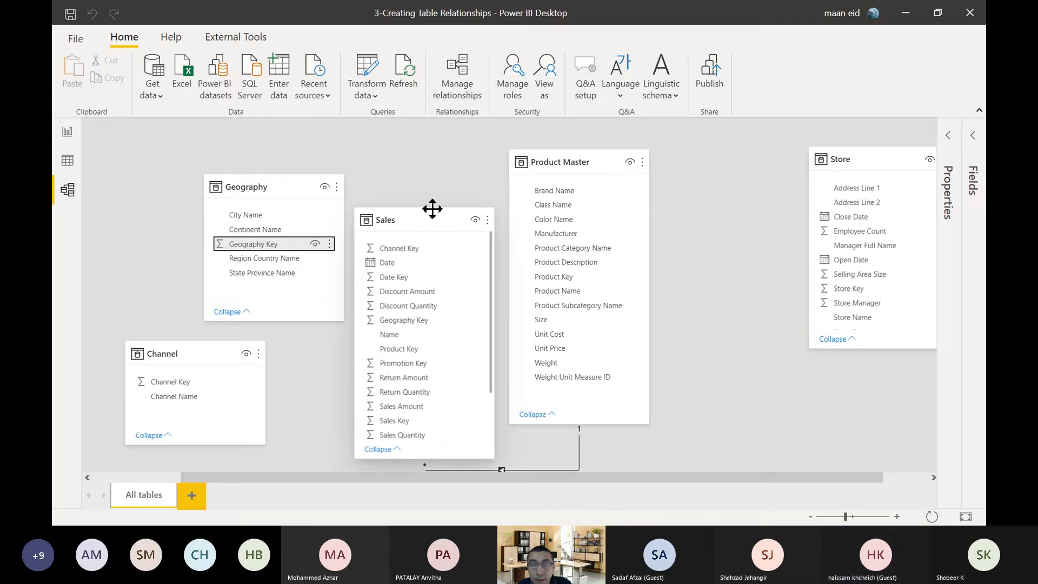
pyautogui.moveTo(430, 208); pyautogui.dragTo(431, 147)
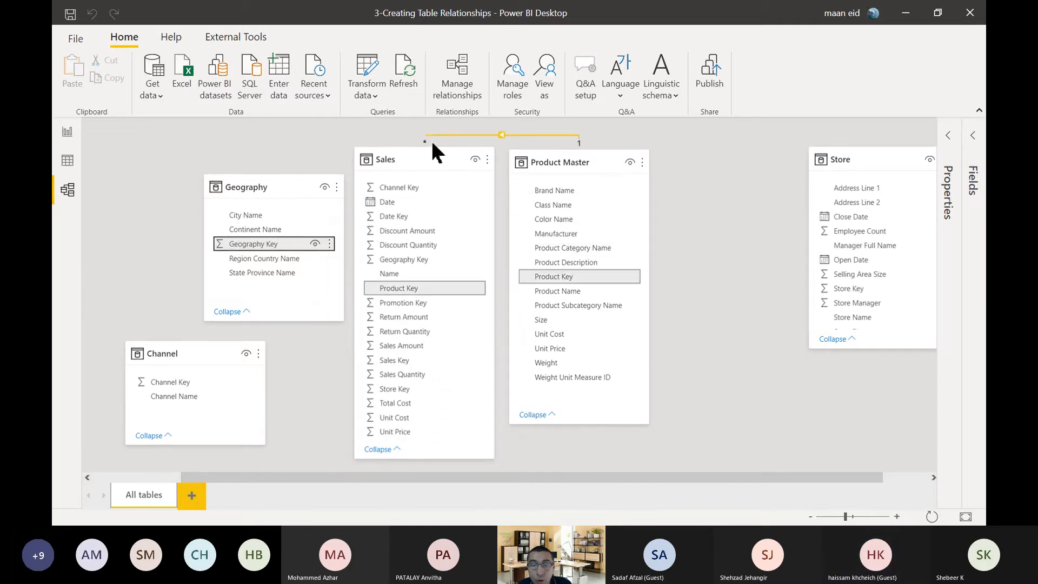
# Relate Geography Key in the Geography table to Geography Key in Sales, and move Geography farther away from Sales.
pyautogui.moveTo(268, 247); pyautogui.dragTo(452, 262)
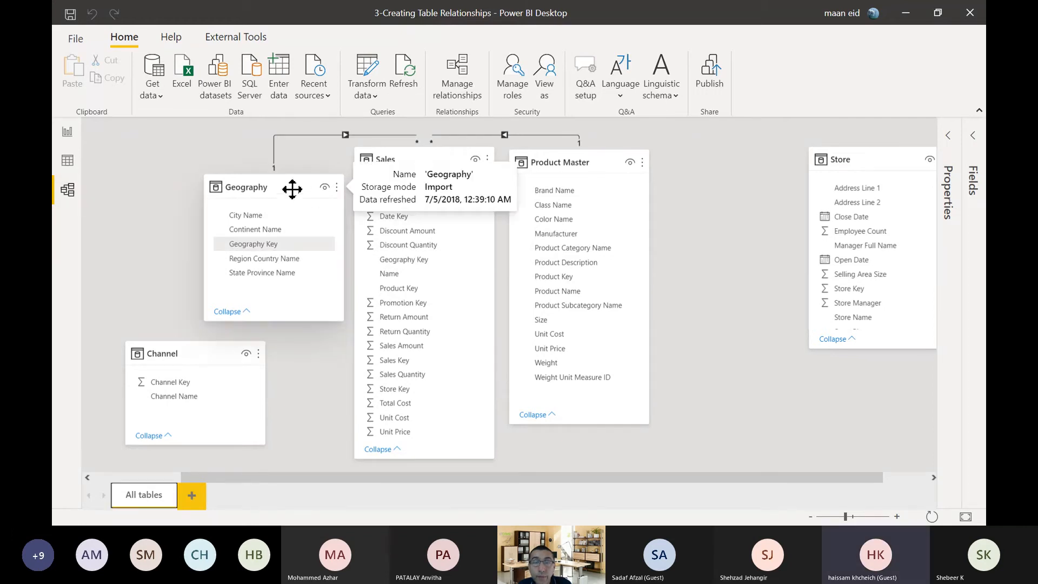
pyautogui.moveTo(282, 190); pyautogui.dragTo(216, 179)
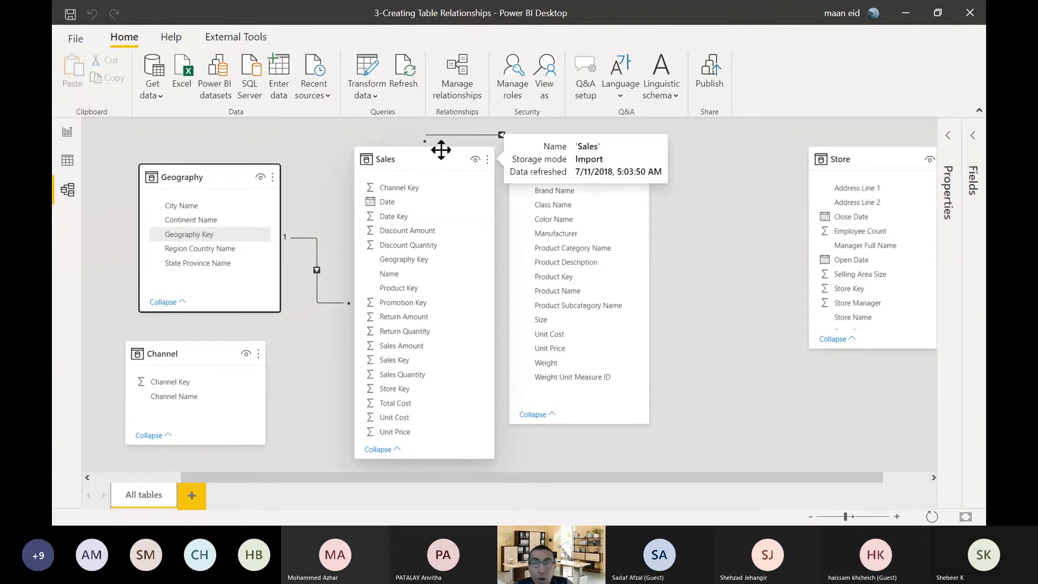
# Space Sales and Product Master farther apart, and relate Channel Key in the Channel table to Channel Key in Sales.
pyautogui.moveTo(440, 147); pyautogui.dragTo(440, 161)
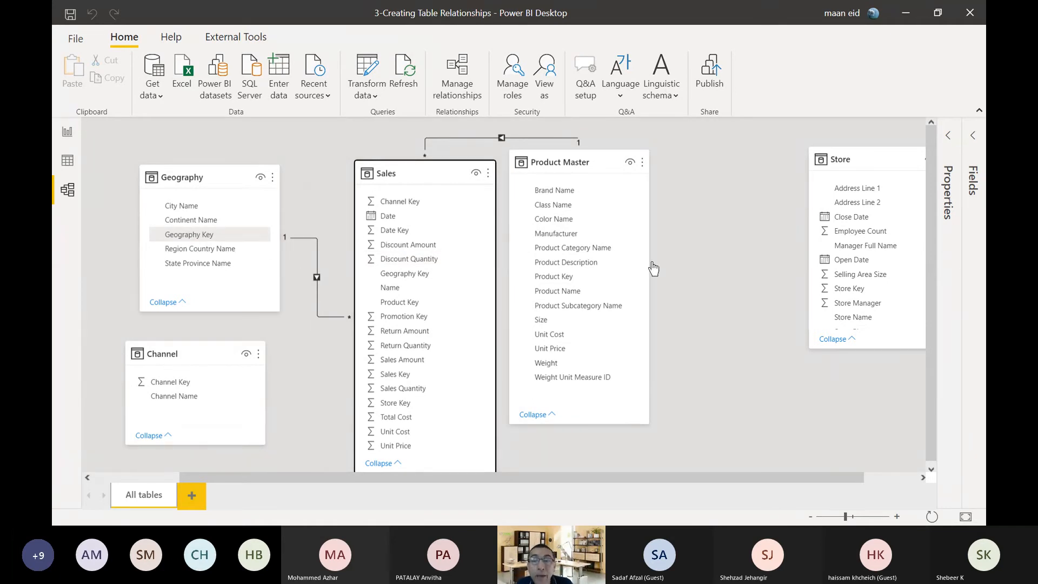
pyautogui.moveTo(585, 165); pyautogui.dragTo(624, 162)
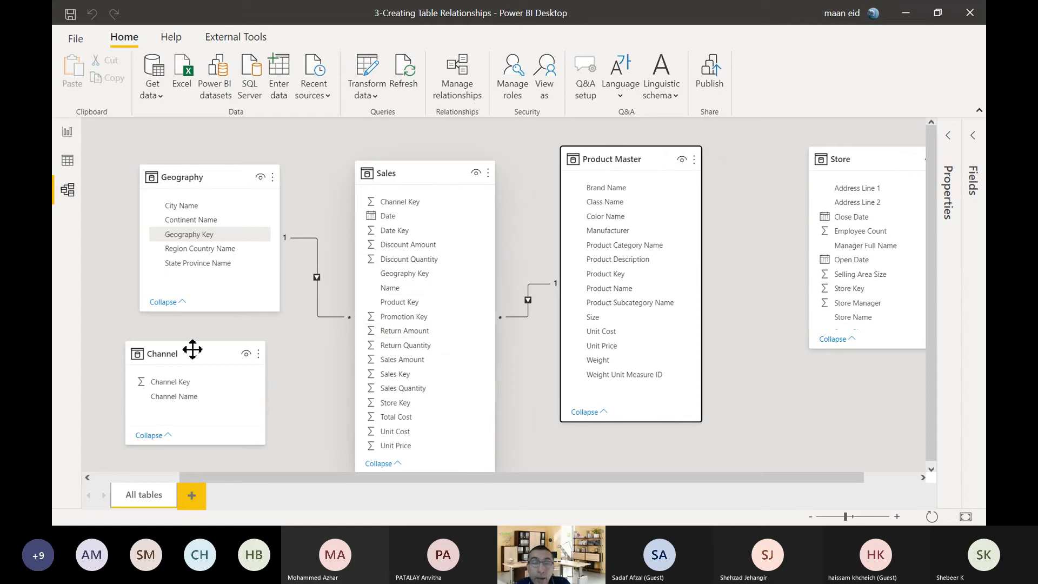
pyautogui.click(172, 384)
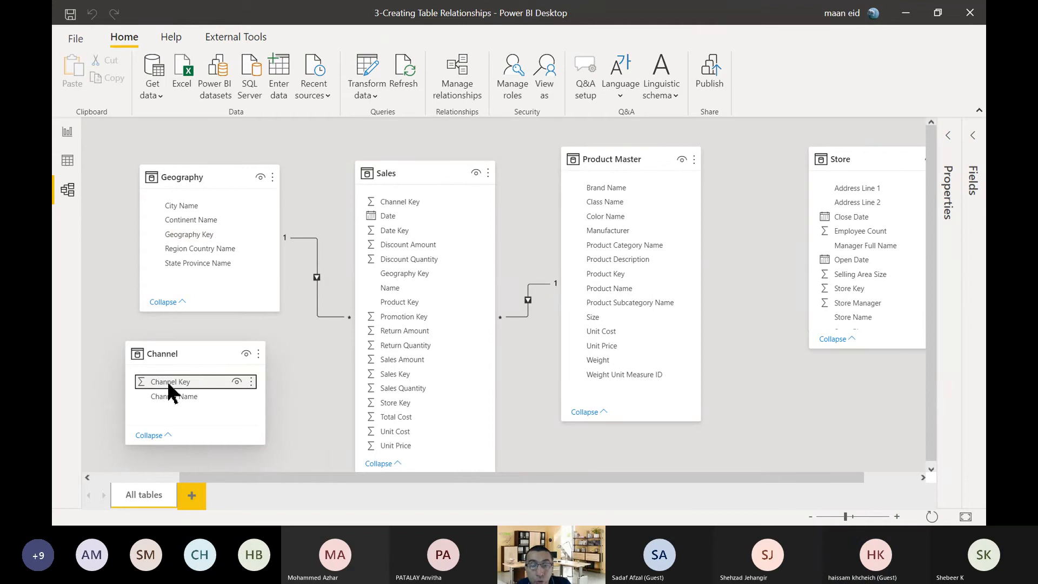
pyautogui.moveTo(169, 385); pyautogui.dragTo(421, 204)
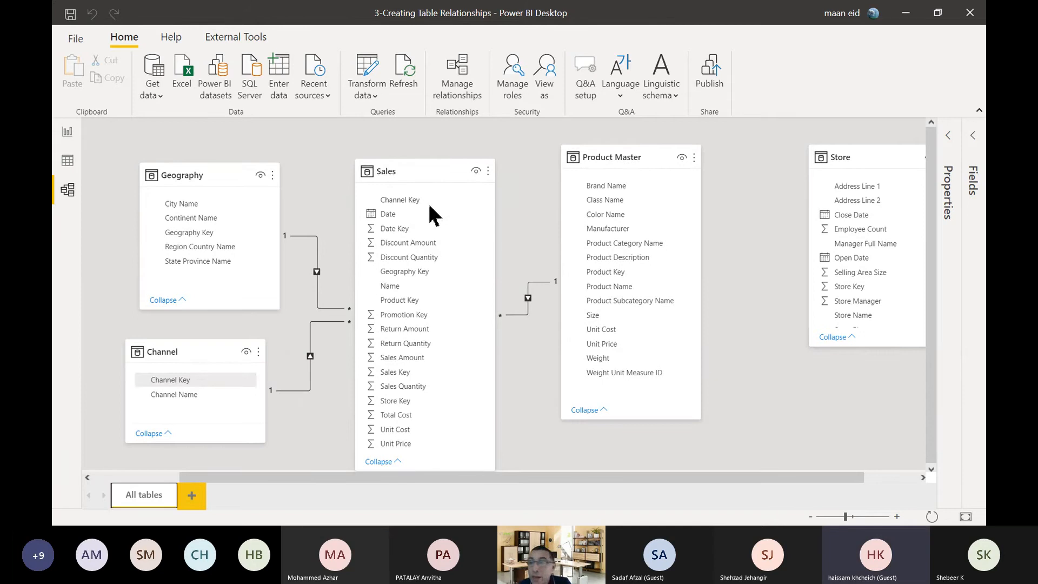
# Move the Store table closer to Product Master and relate its Store Key to Store Key in Sales.
pyautogui.moveTo(859, 149); pyautogui.dragTo(822, 155)
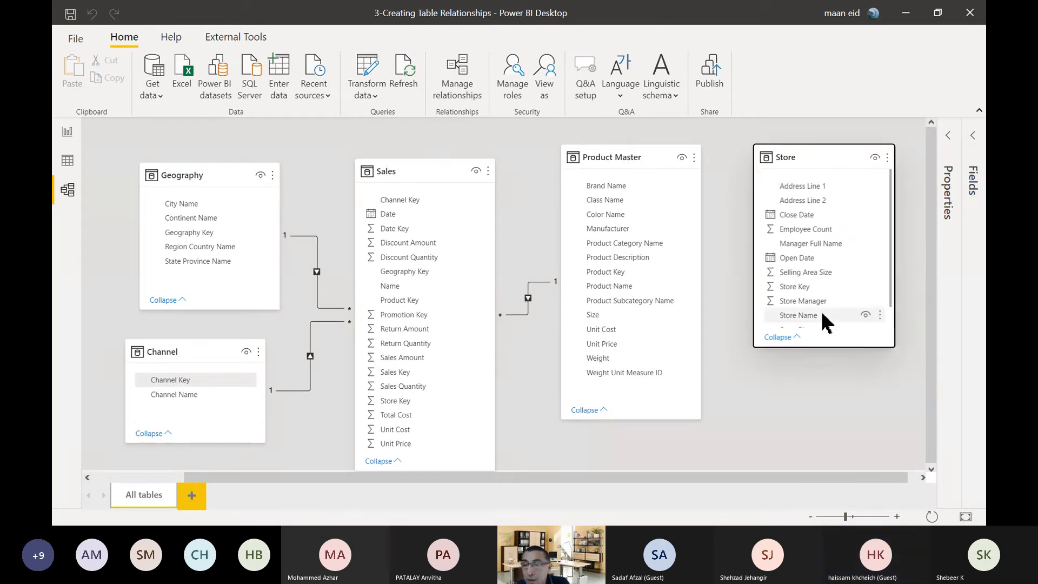
pyautogui.click(801, 288)
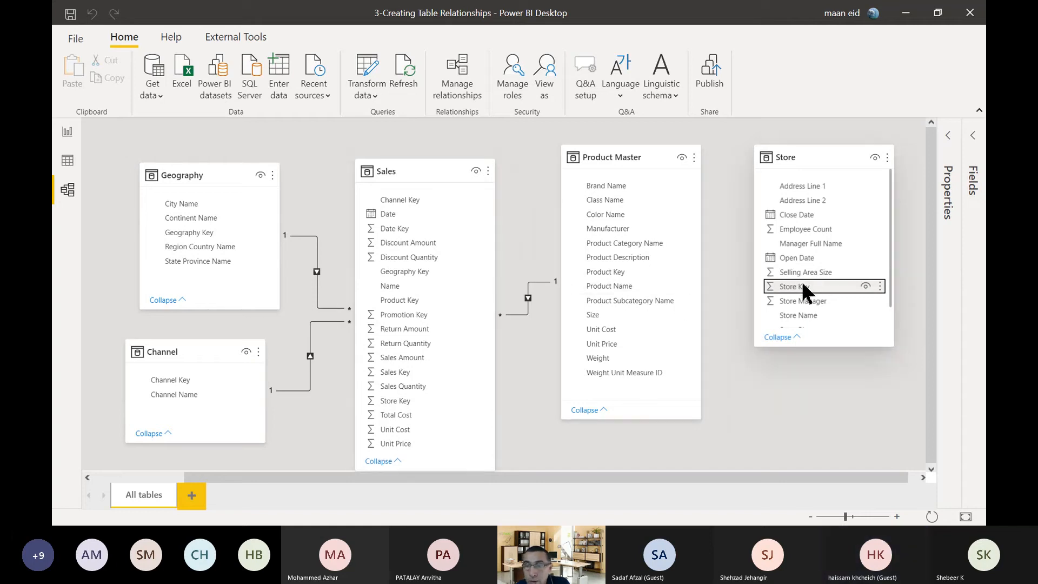
pyautogui.moveTo(805, 292); pyautogui.dragTo(452, 411)
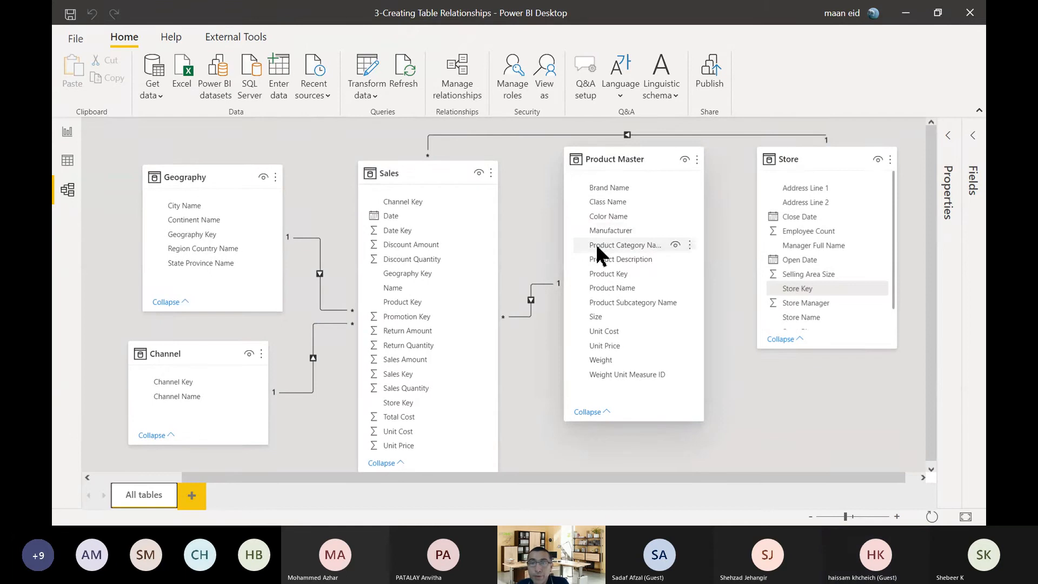
# Rearrange the diagram with Sales set lower than Geography and Product Master, a shortened Product Master, and Store closer beside it.
pyautogui.click(810, 516)
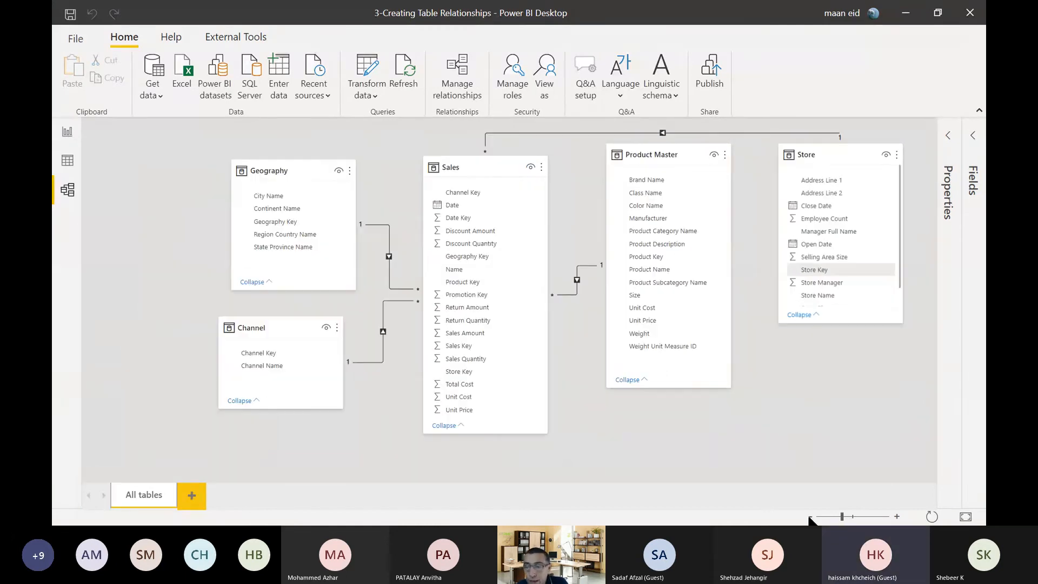
pyautogui.click(810, 516)
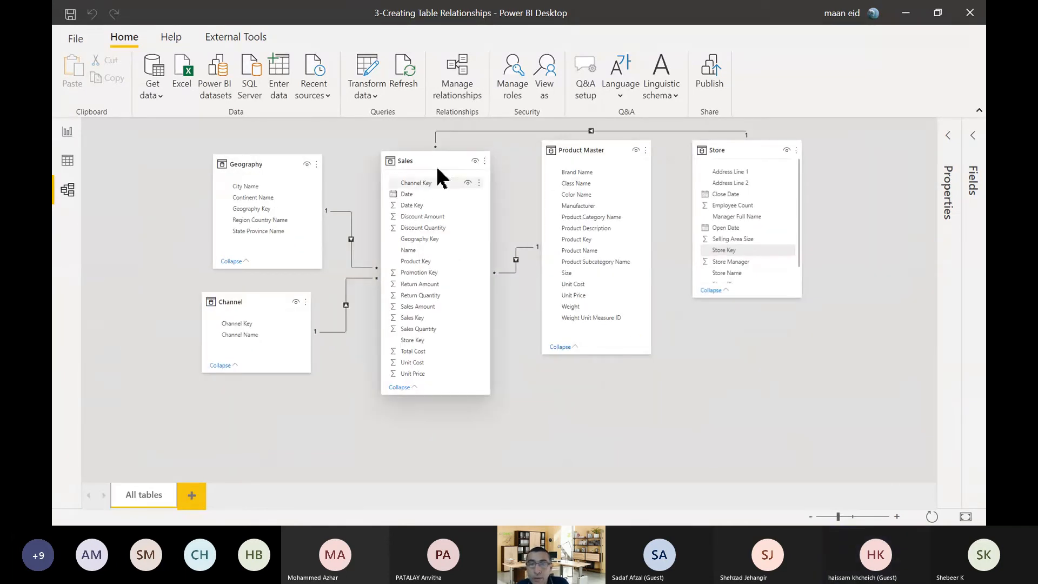
pyautogui.moveTo(434, 157); pyautogui.dragTo(433, 232)
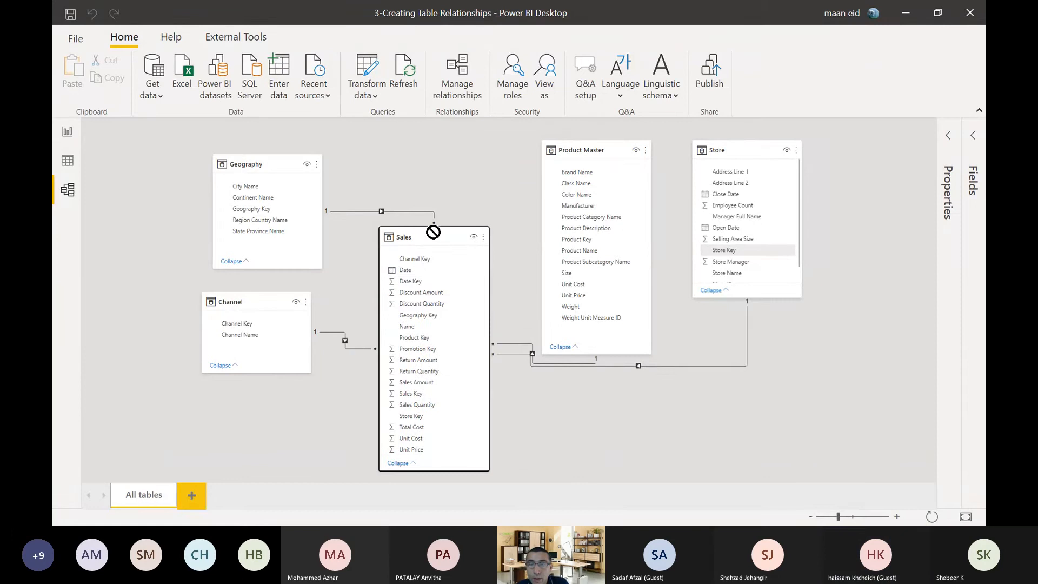
pyautogui.moveTo(598, 149); pyautogui.dragTo(574, 150)
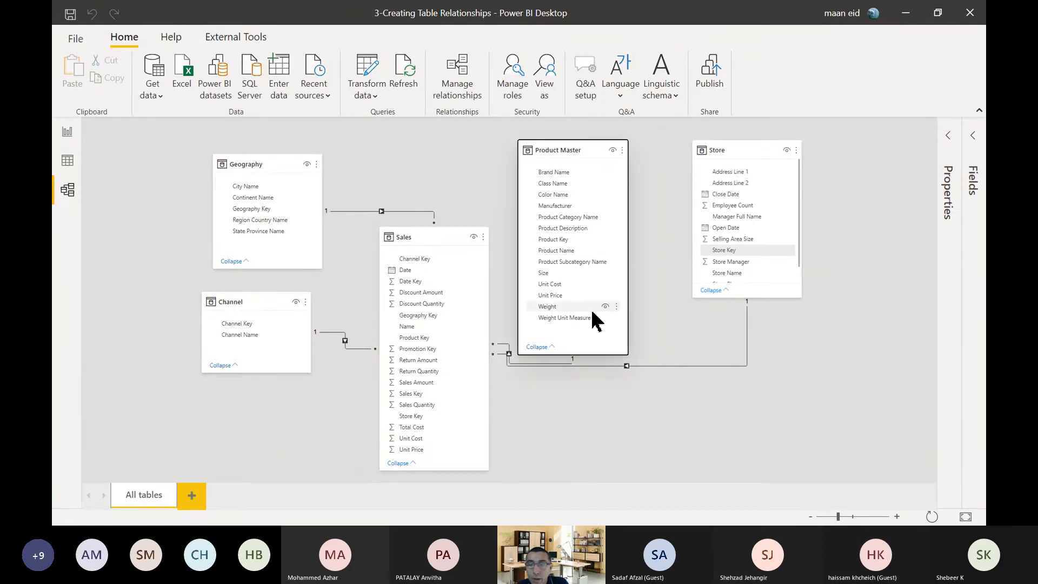
pyautogui.moveTo(591, 355); pyautogui.dragTo(592, 279)
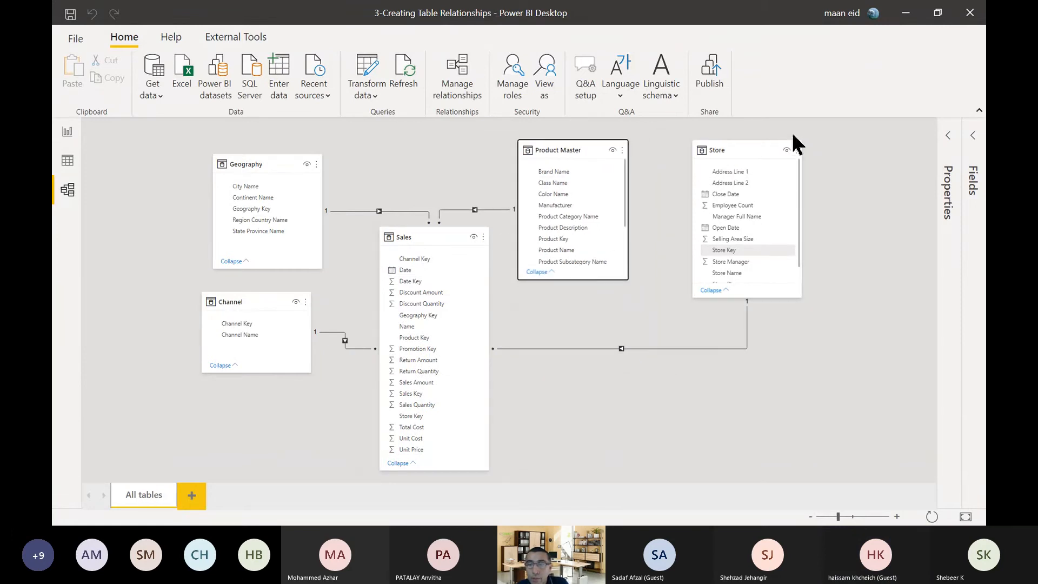
pyautogui.moveTo(762, 147); pyautogui.dragTo(738, 163)
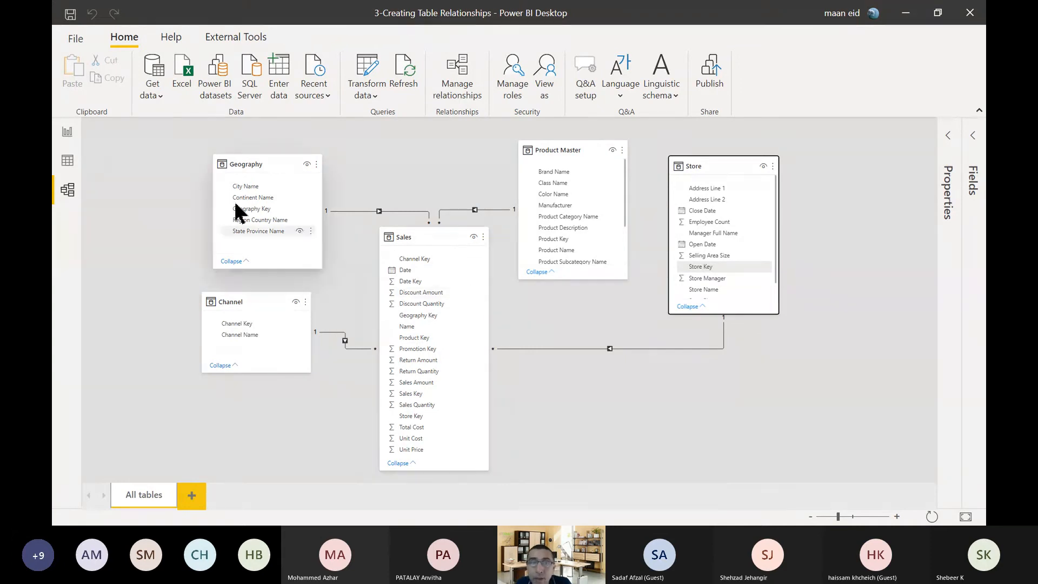
# Review the Sales Amount by Channel Name chart in the report, and move Store lower in the model diagram.
pyautogui.click(66, 138)
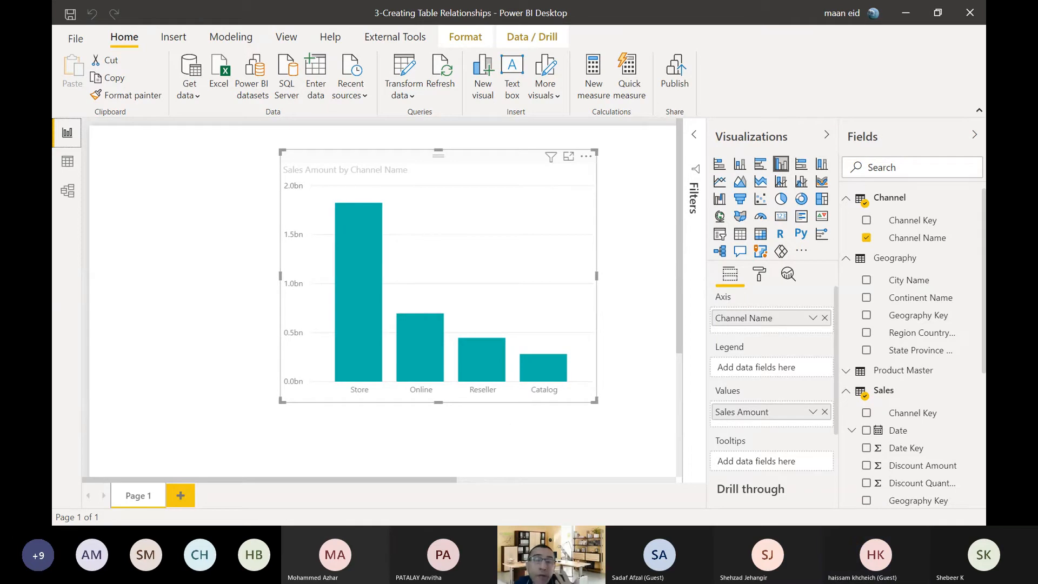
pyautogui.click(67, 192)
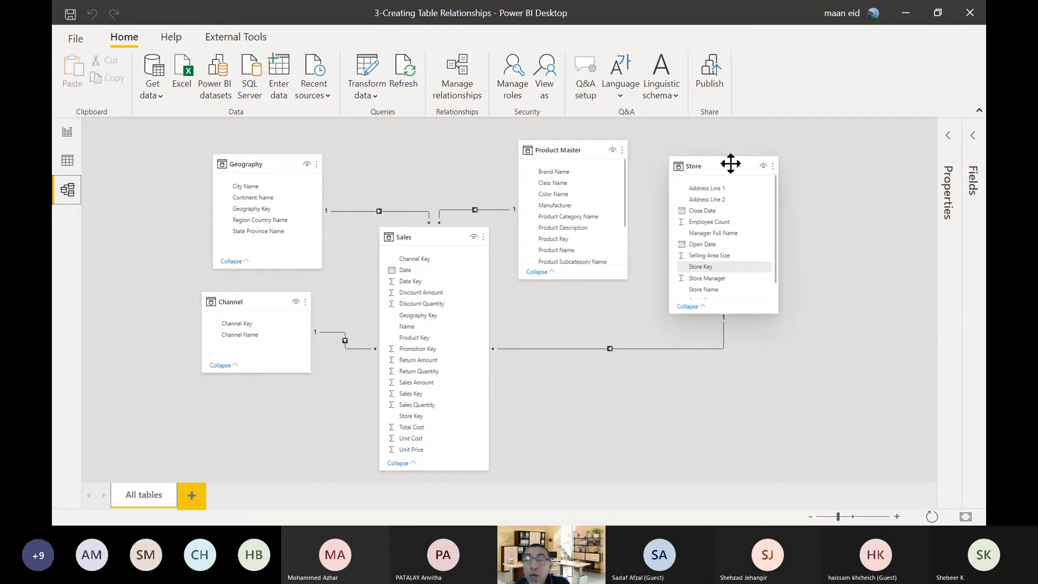
pyautogui.moveTo(738, 168); pyautogui.dragTo(762, 258)
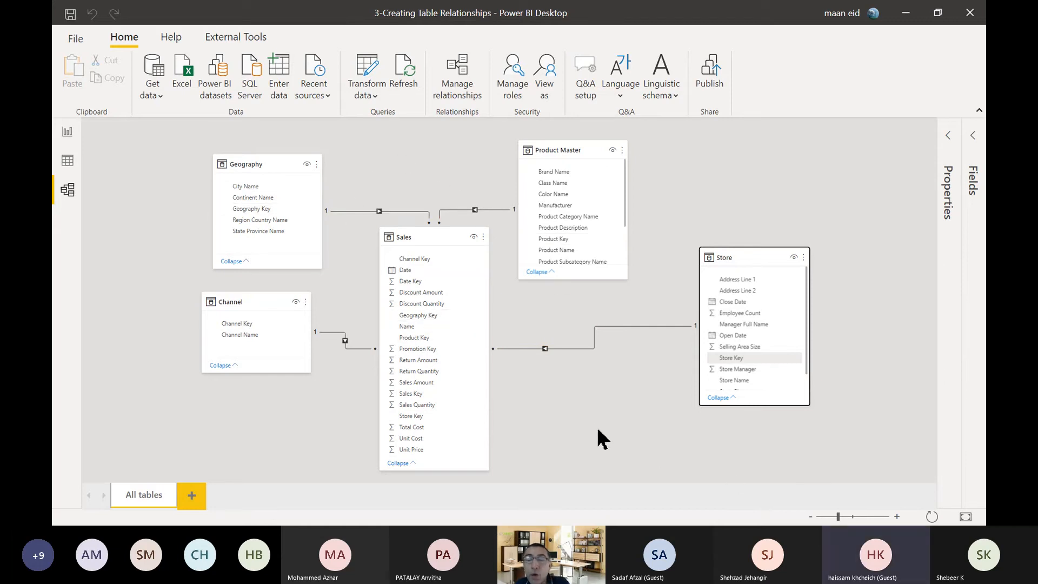
# Delete the relationship between Sales and Store, and recreate it from Store Key in Store to Store Key in Sales.
pyautogui.rightClick(581, 349)
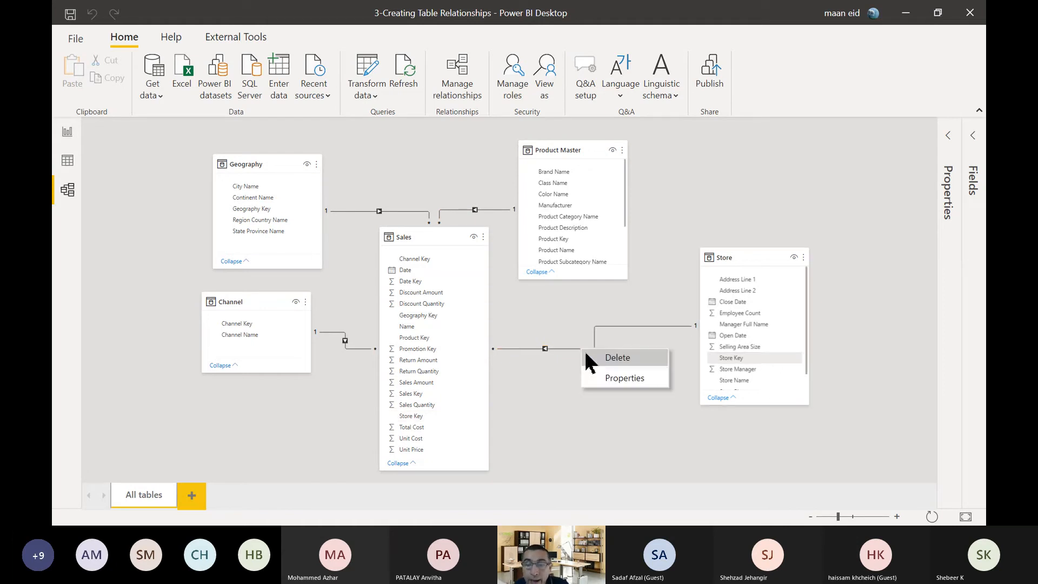
pyautogui.click(592, 356)
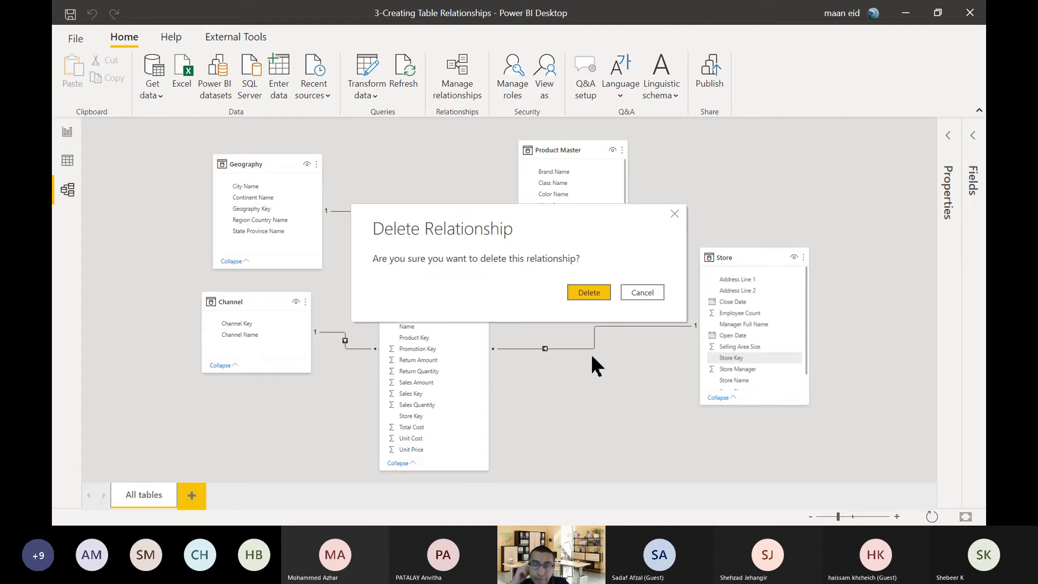
pyautogui.click(587, 296)
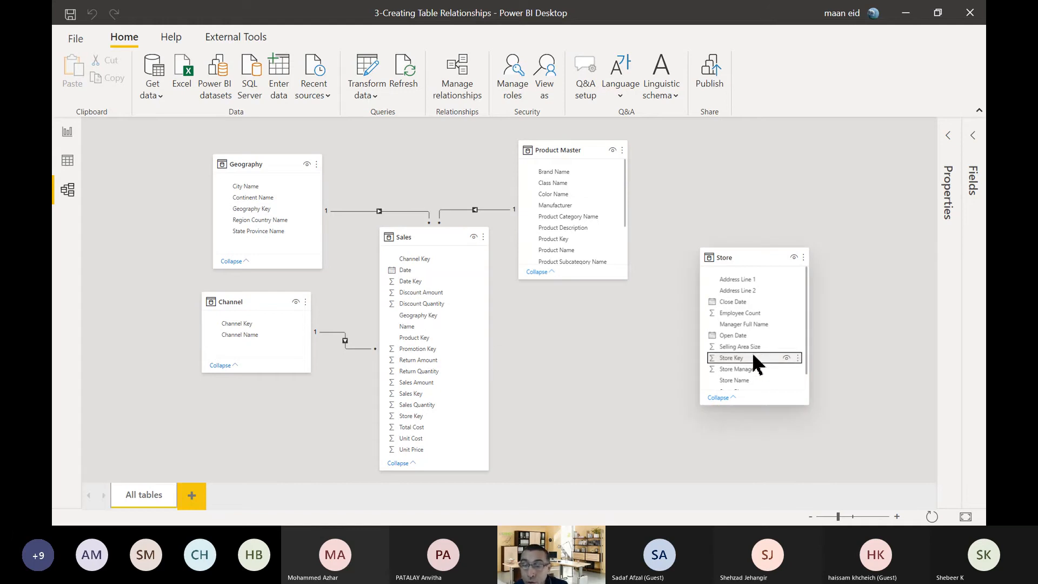
pyautogui.moveTo(754, 358); pyautogui.dragTo(431, 456)
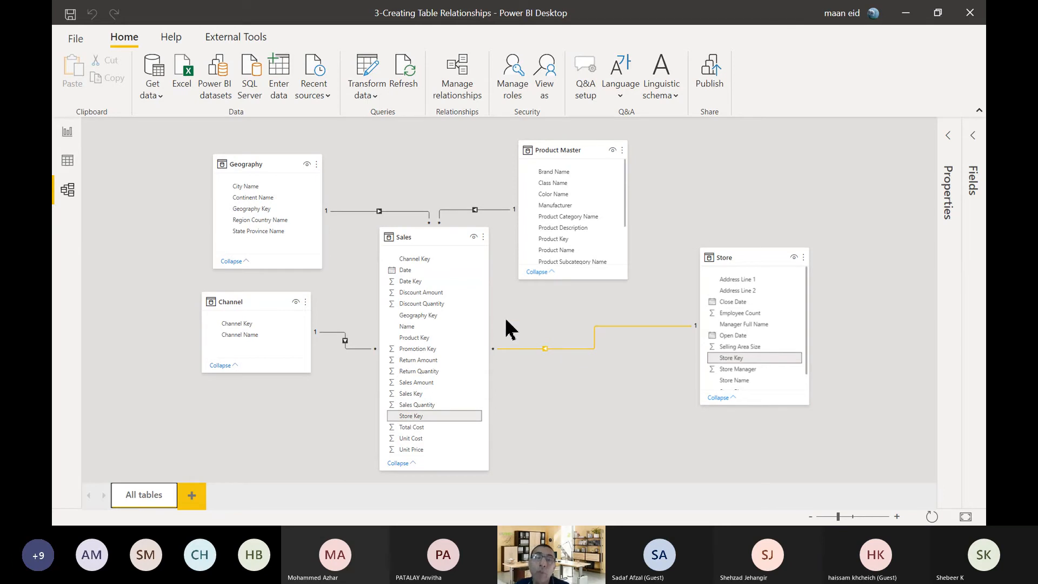
# Look at the Sales Amount by Channel Name chart again, and return to the Sales–Store relationship in the model diagram.
pyautogui.click(67, 132)
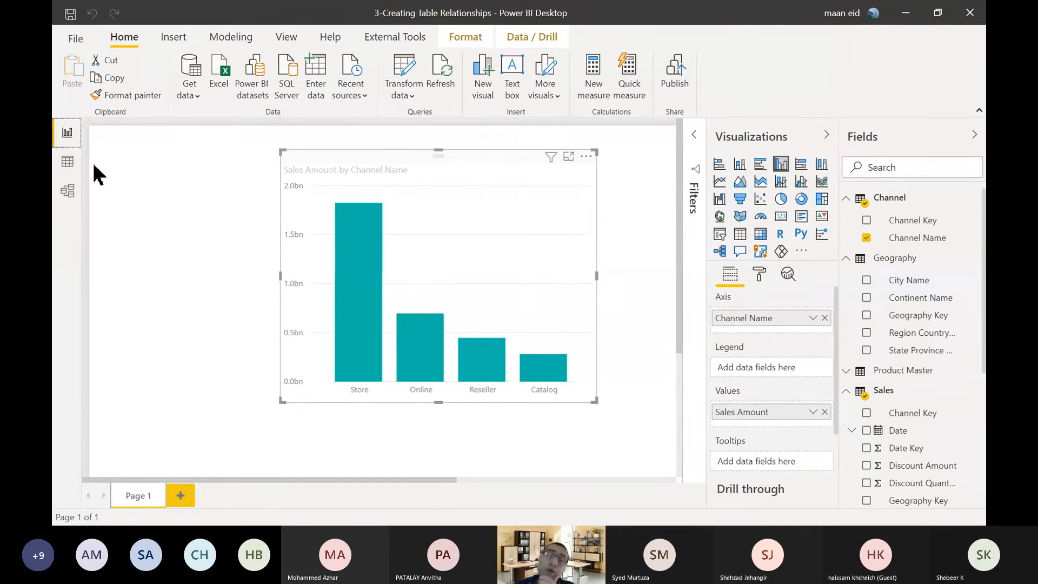
pyautogui.click(68, 192)
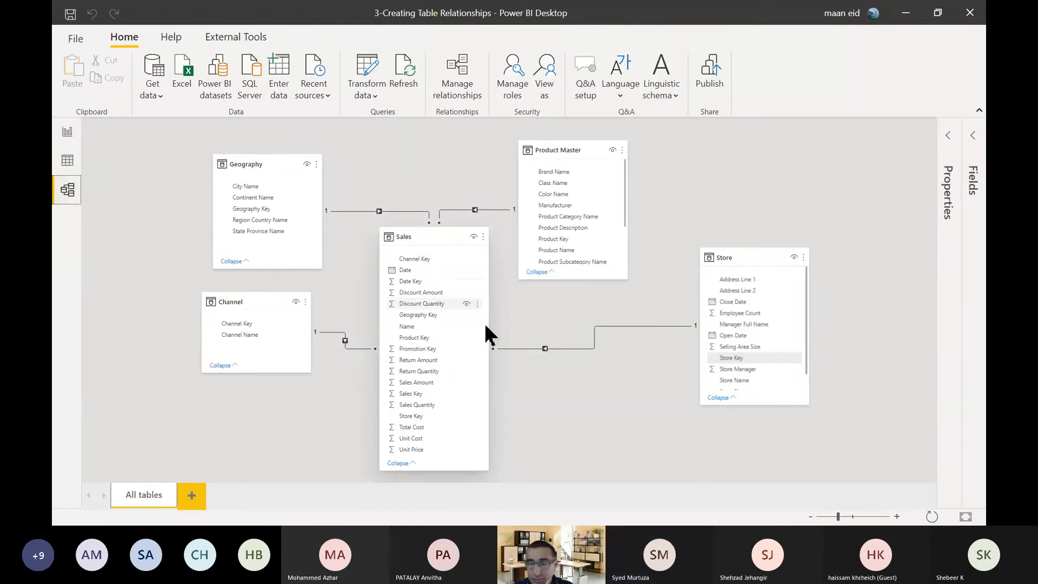
pyautogui.rightClick(590, 350)
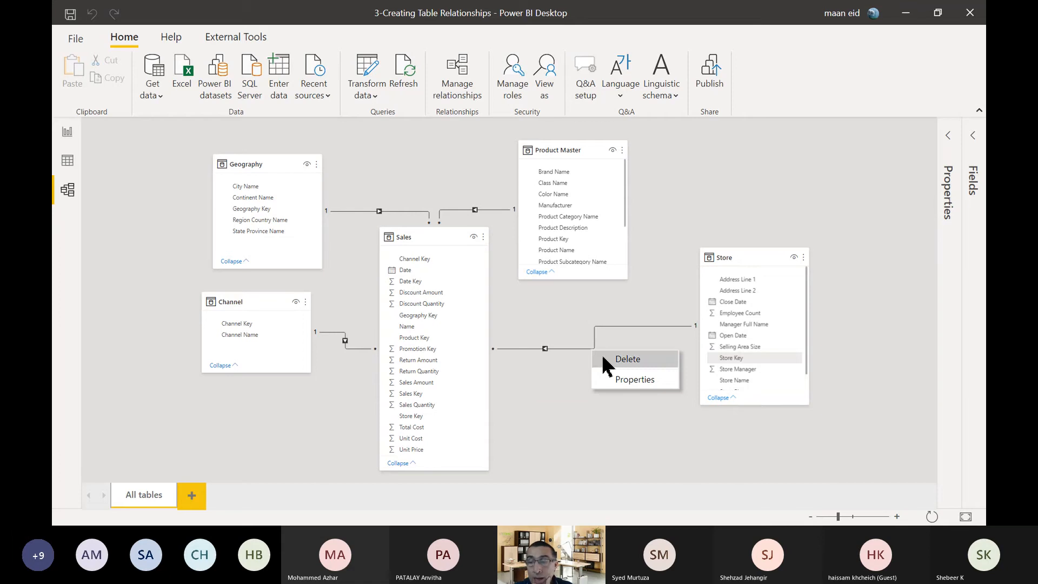
pyautogui.click(767, 253)
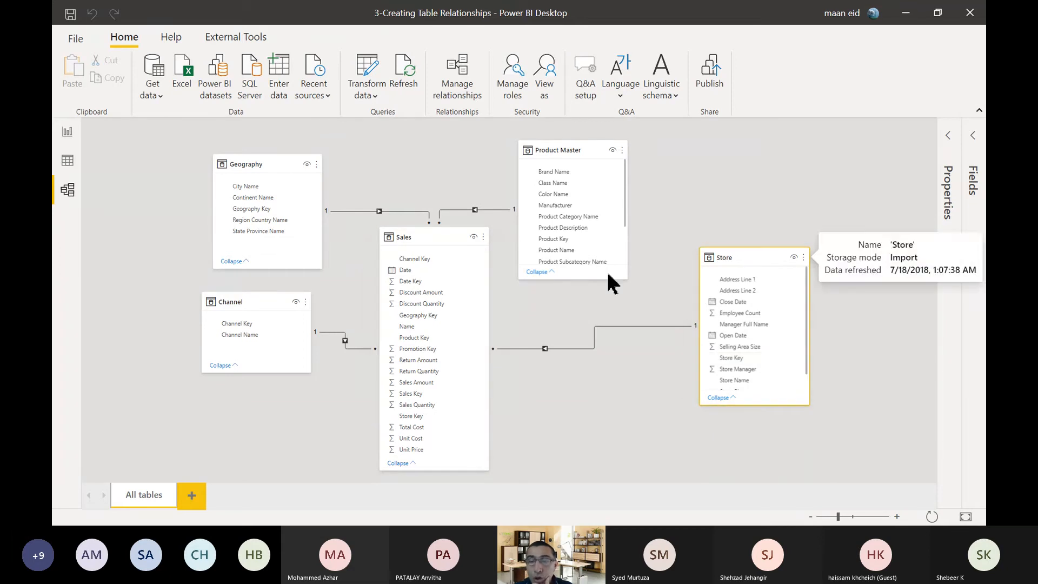
# Delete the Sales–Store relationship and recreate it in the opposite direction, from Store Key in Sales to Store Key in Store.
pyautogui.rightClick(577, 350)
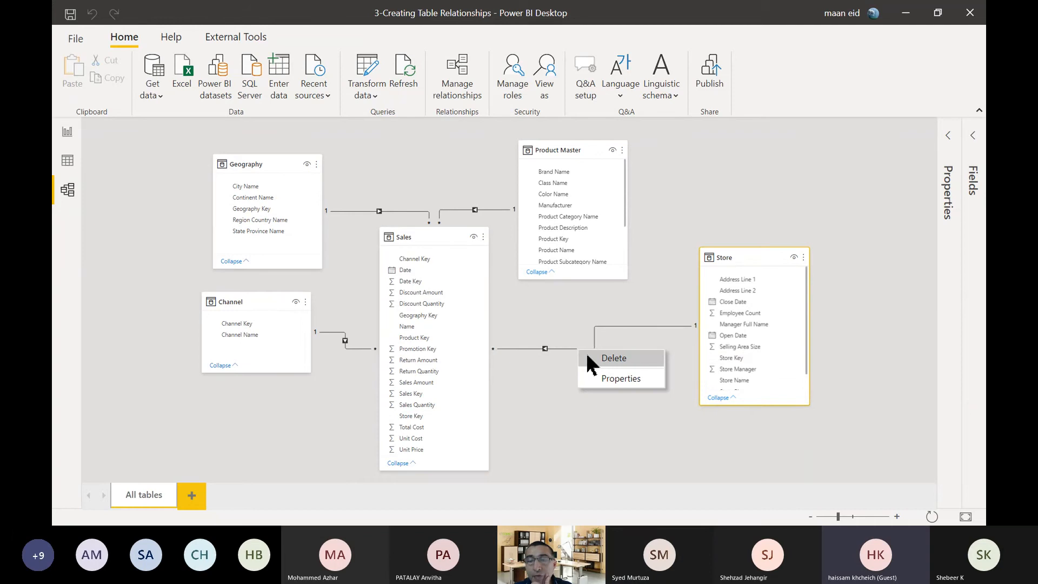
pyautogui.click(588, 361)
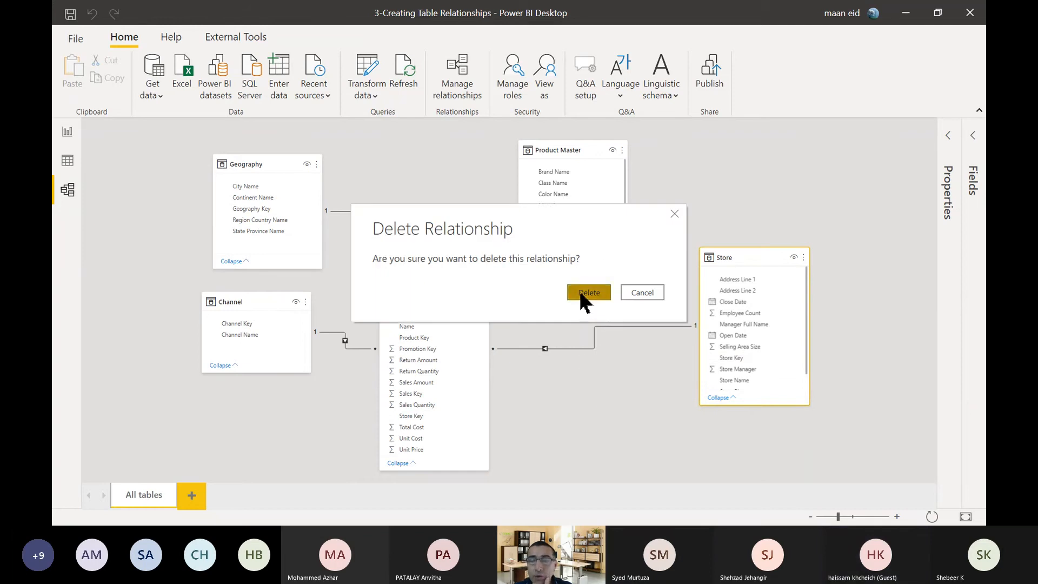
pyautogui.click(583, 296)
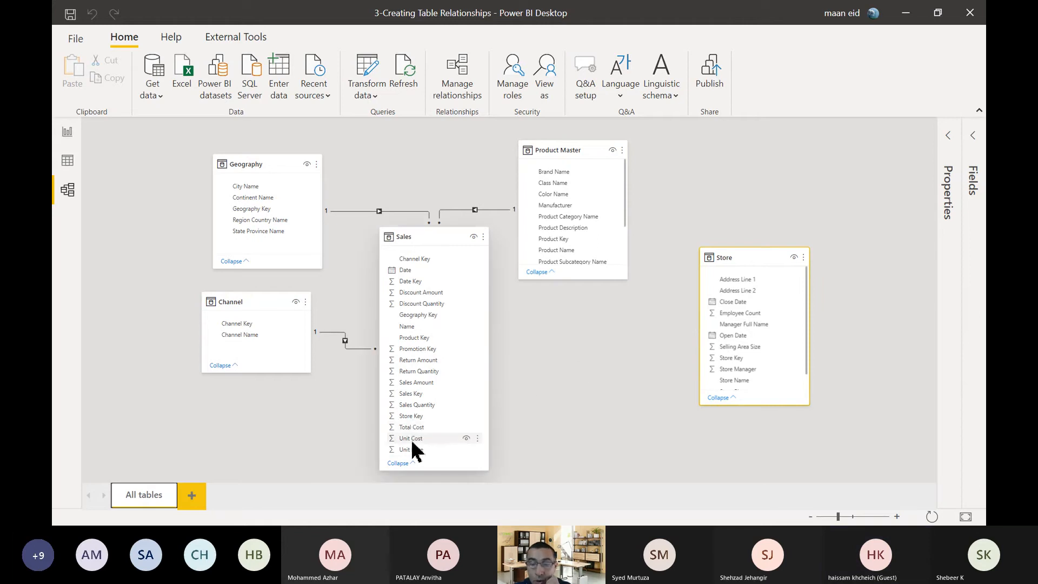
pyautogui.click(415, 417)
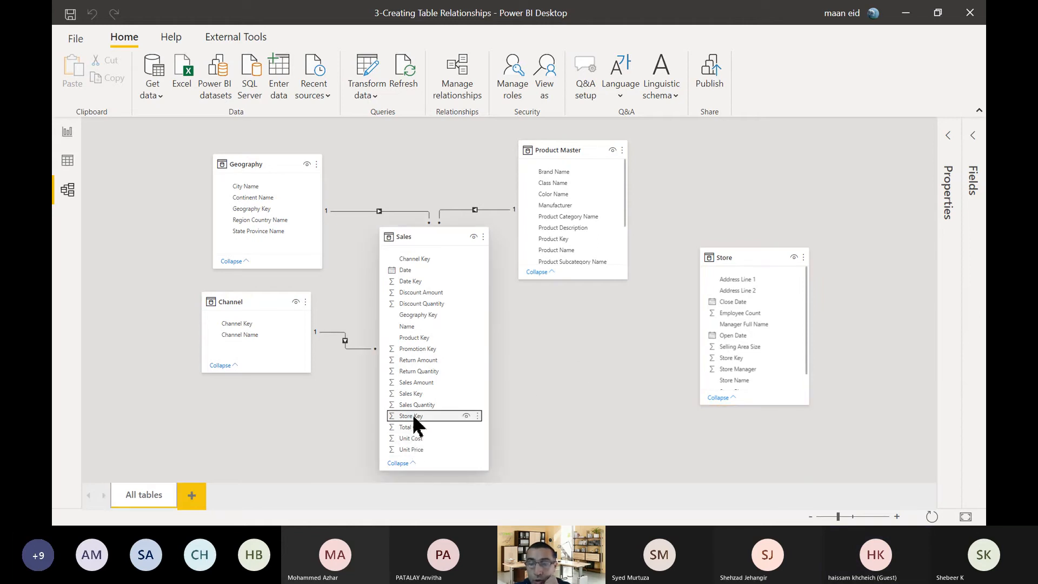
pyautogui.moveTo(414, 417); pyautogui.dragTo(761, 357)
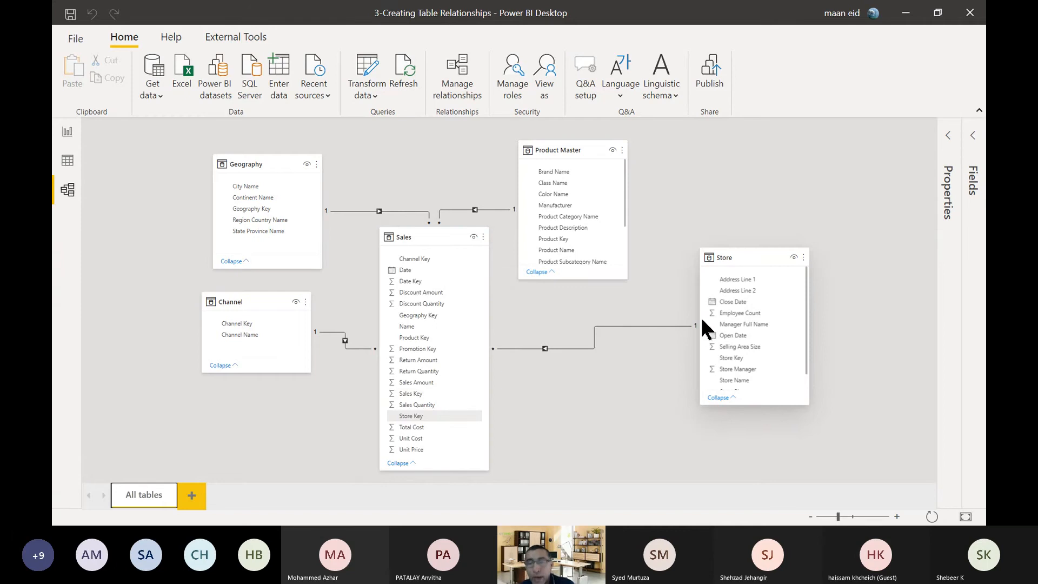
# Lengthen the Store table in the diagram to show all its fields.
pyautogui.click(544, 349)
pyautogui.click(659, 363)
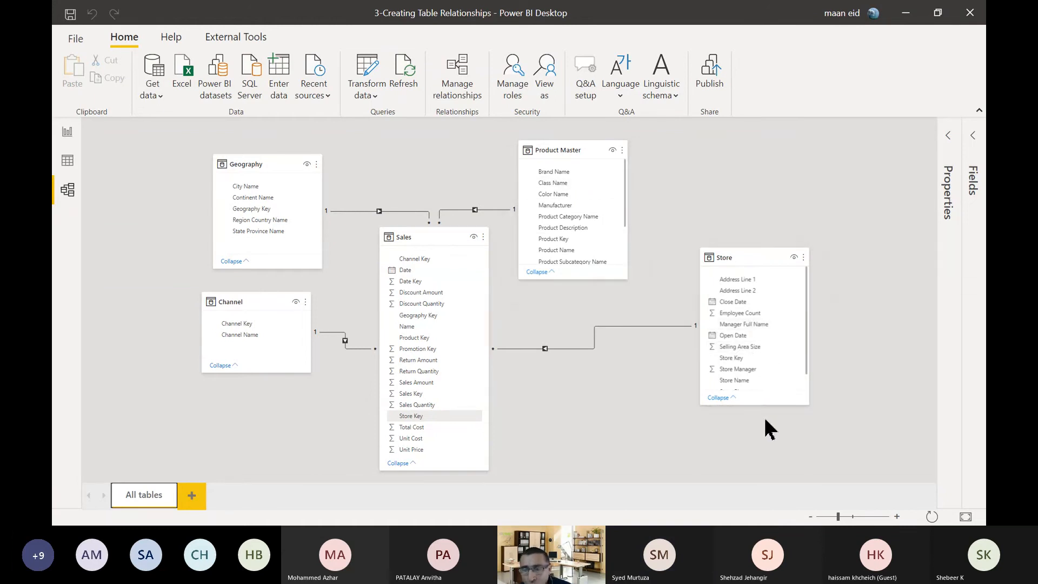
pyautogui.moveTo(761, 405); pyautogui.dragTo(763, 447)
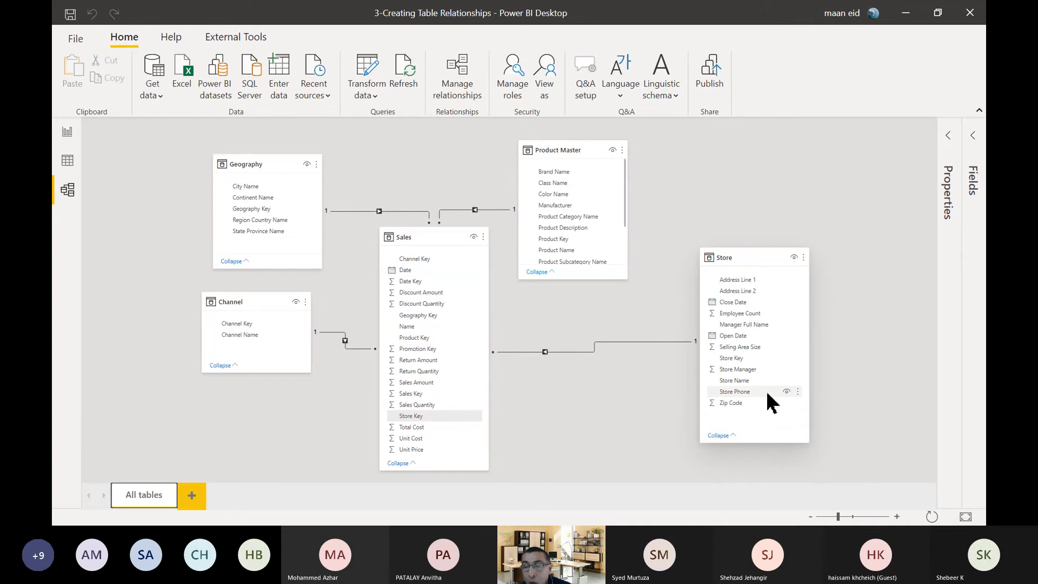
# Relate Employee Count in Store to Product Key in Sales as an inactive Many to Many relationship filtering in both directions.
pyautogui.click(745, 315)
pyautogui.moveTo(745, 312); pyautogui.dragTo(439, 339)
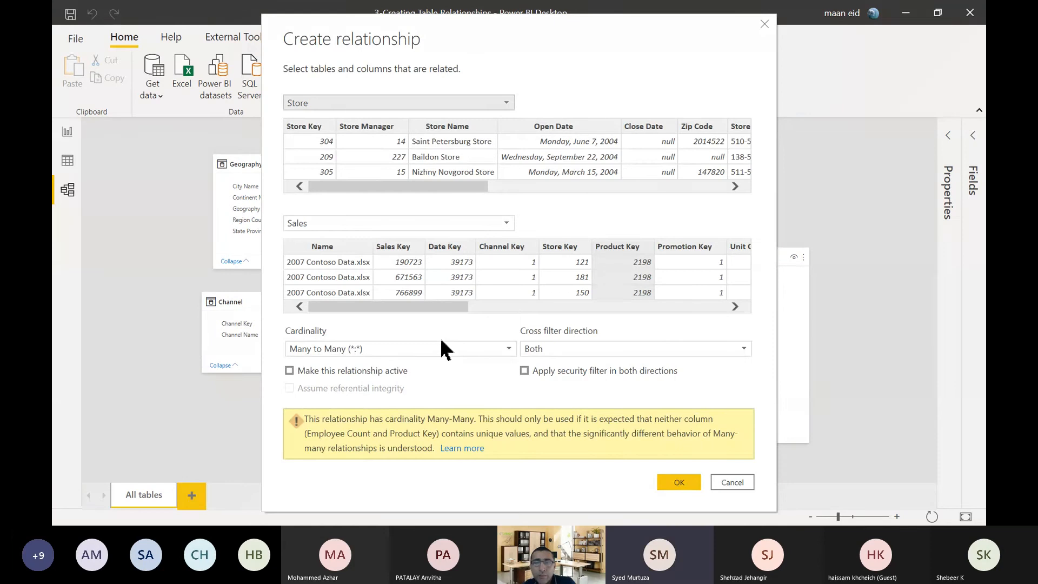
pyautogui.click(428, 355)
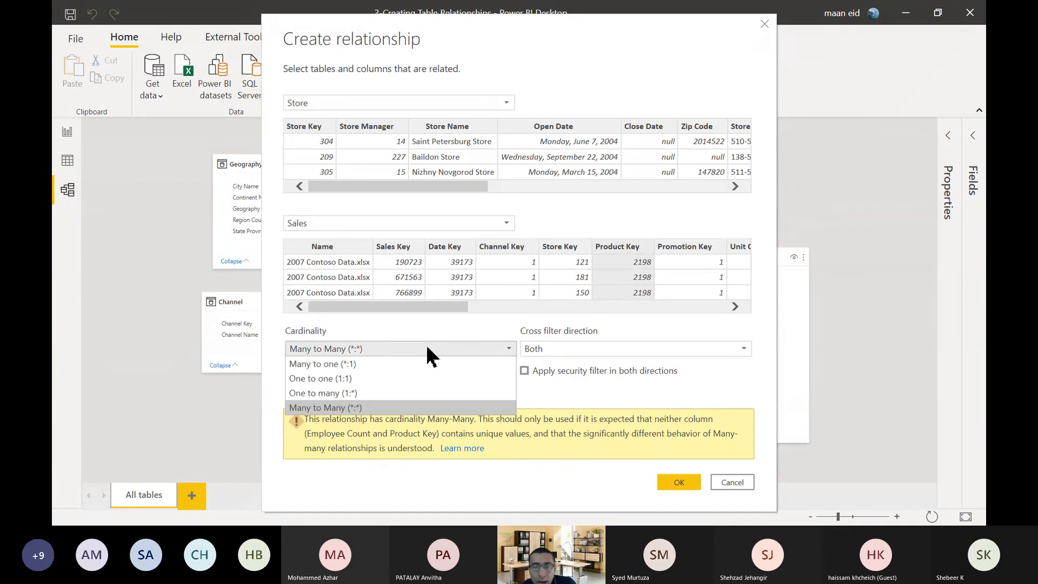
pyautogui.click(429, 355)
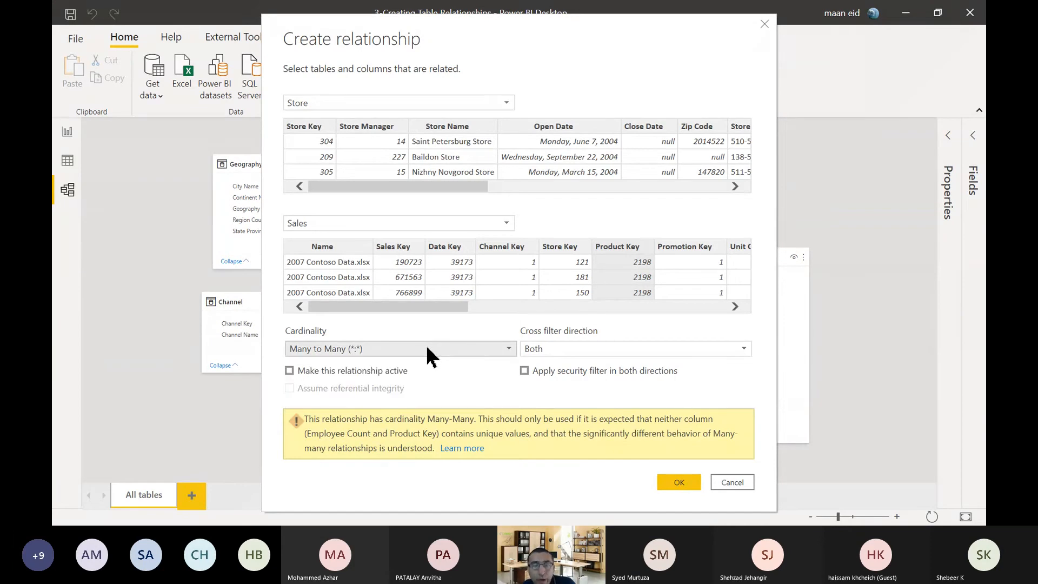
pyautogui.click(678, 481)
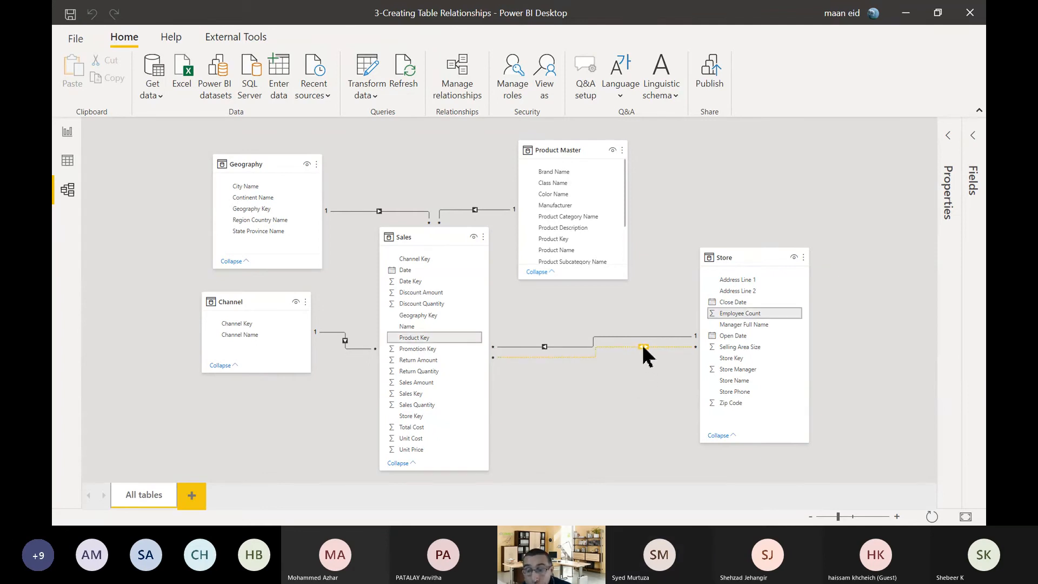
# Delete the many-to-many relationship between Employee Count in Store and Product Key in Sales.
pyautogui.rightClick(608, 349)
pyautogui.click(621, 355)
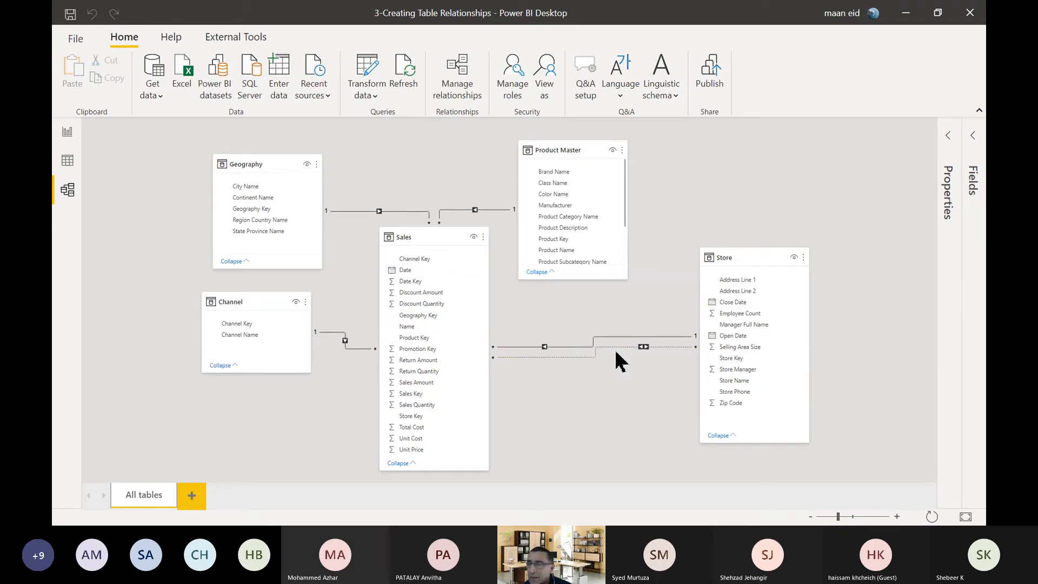
pyautogui.click(597, 294)
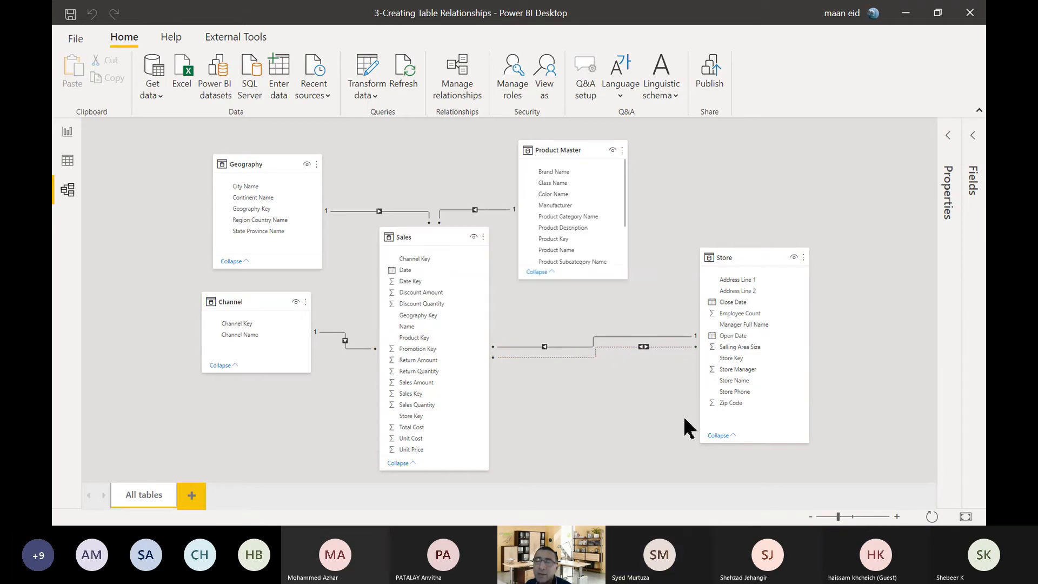
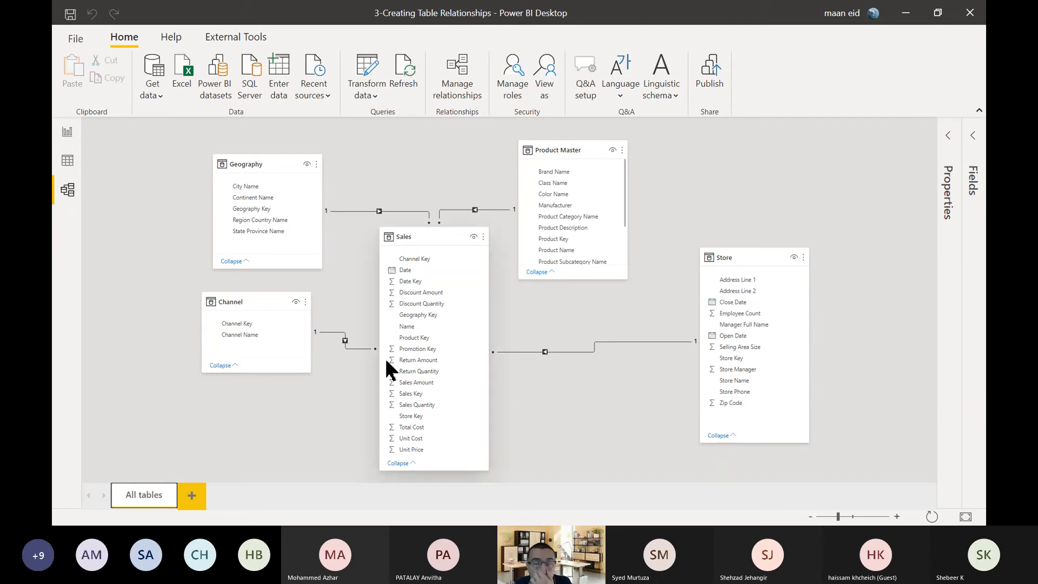
# Close the current report without saving its changes and open the 4-Report View Walkthrough file from the PBI_Activities folder.
pyautogui.click(67, 133)
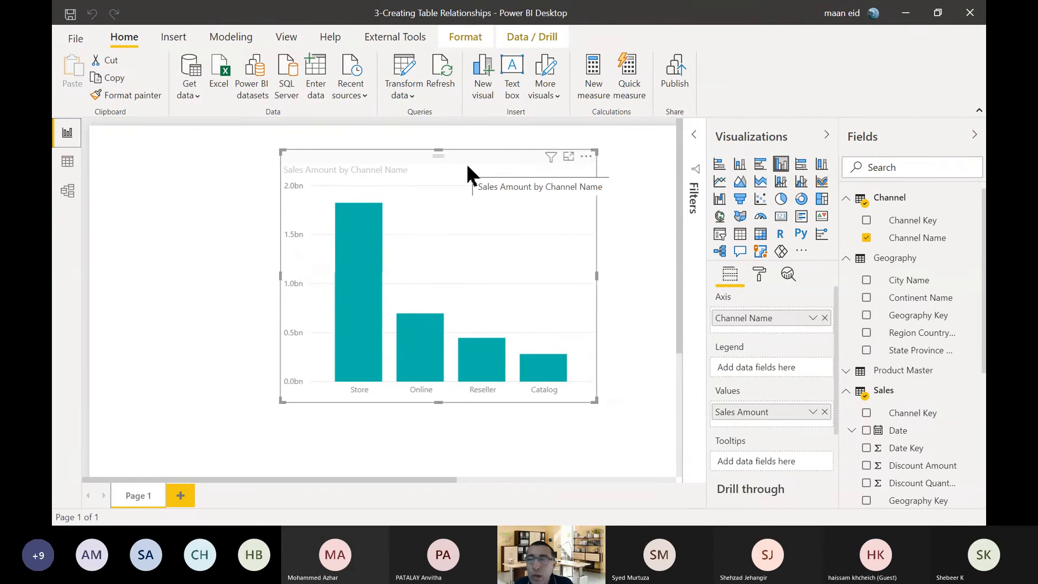
pyautogui.click(973, 13)
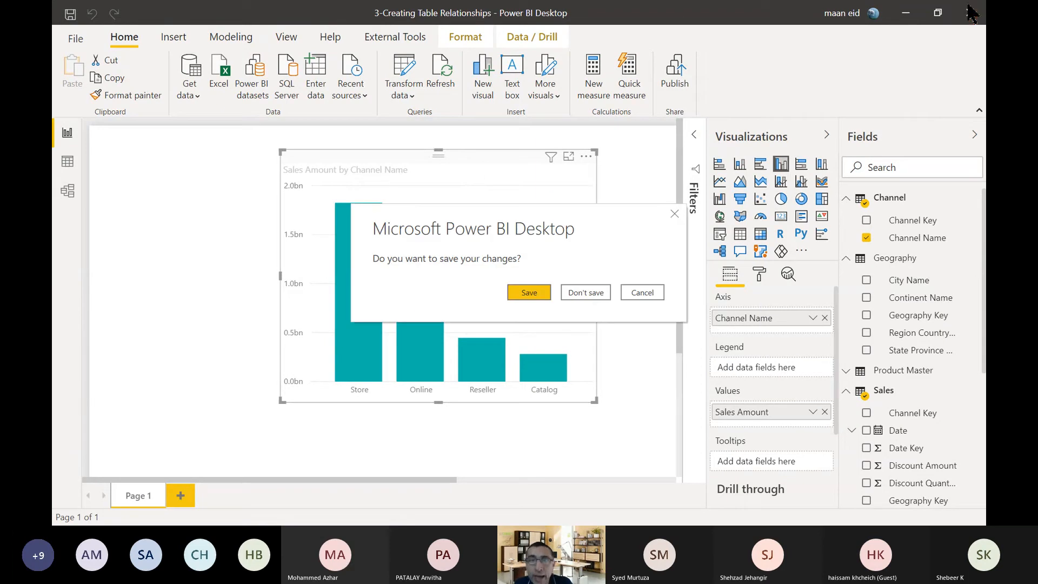
pyautogui.click(586, 294)
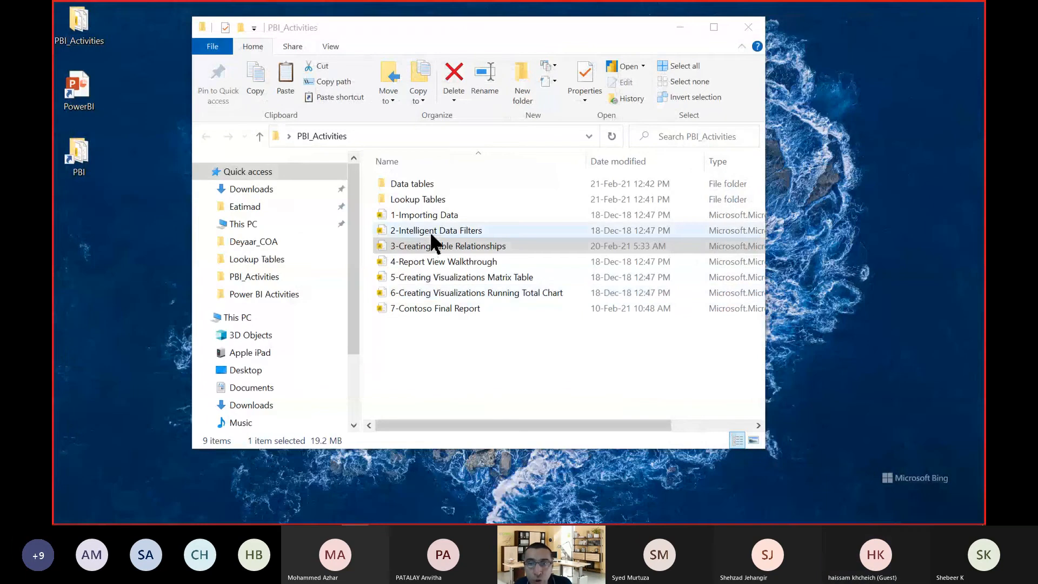
pyautogui.click(442, 263)
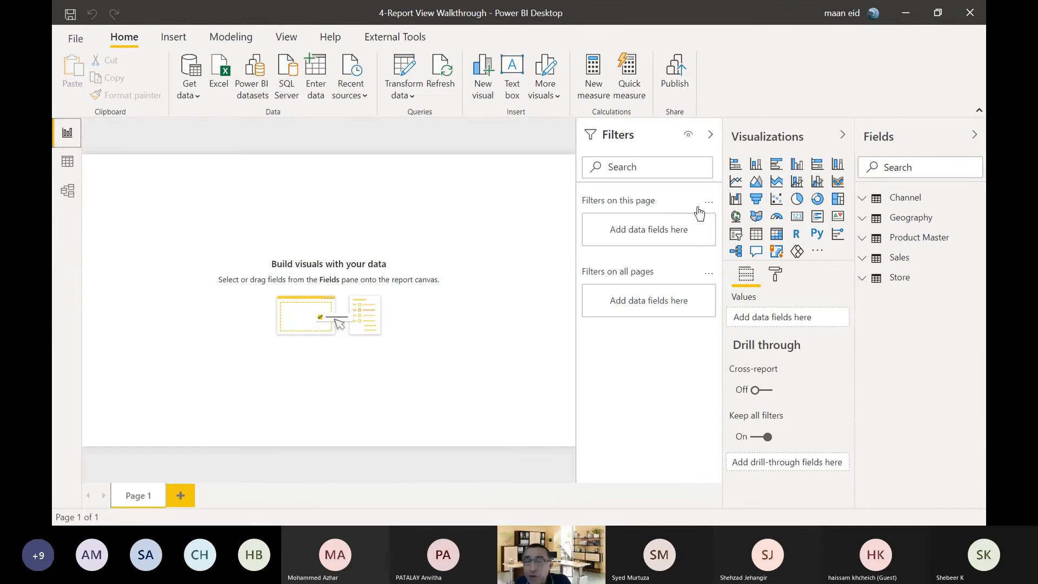
# Collapse the Filters pane to widen the report canvas, and briefly expand and collapse the Geography table's field list.
pyautogui.click(708, 138)
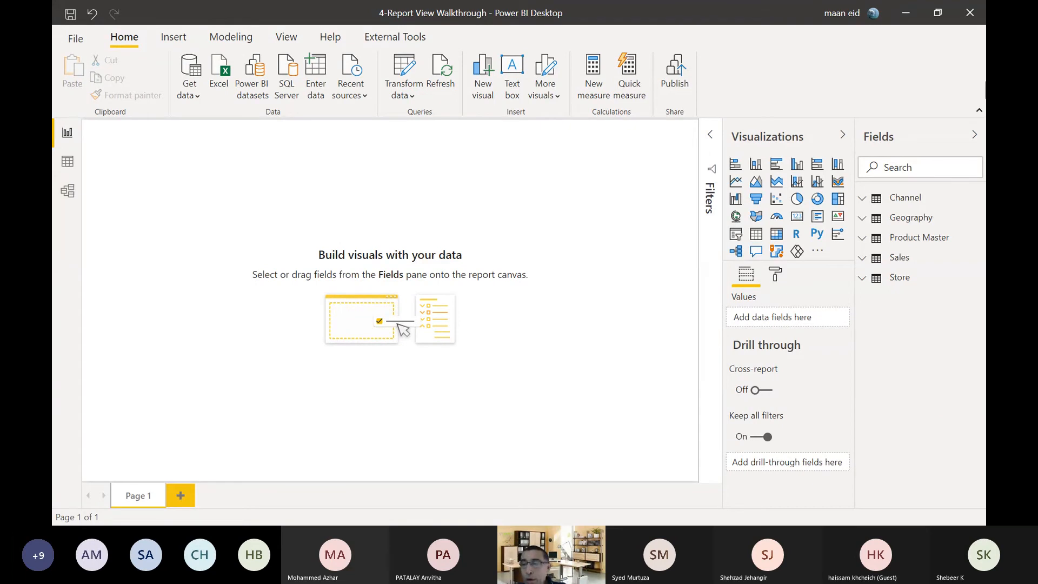
pyautogui.click(863, 219)
pyautogui.click(864, 219)
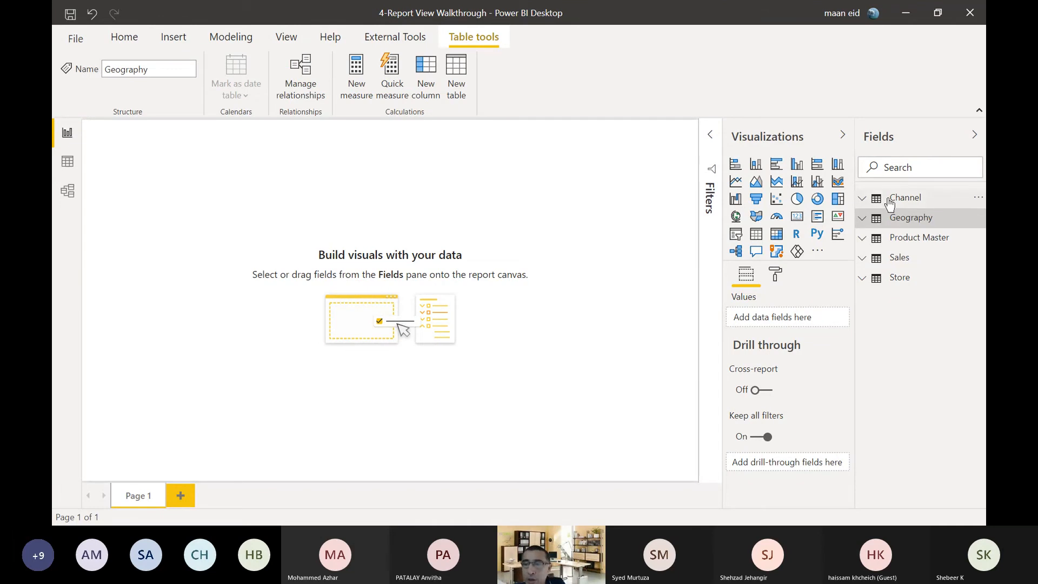
# In the model diagram, dismiss the upgrade notice and collapse the Properties pane.
pyautogui.click(68, 193)
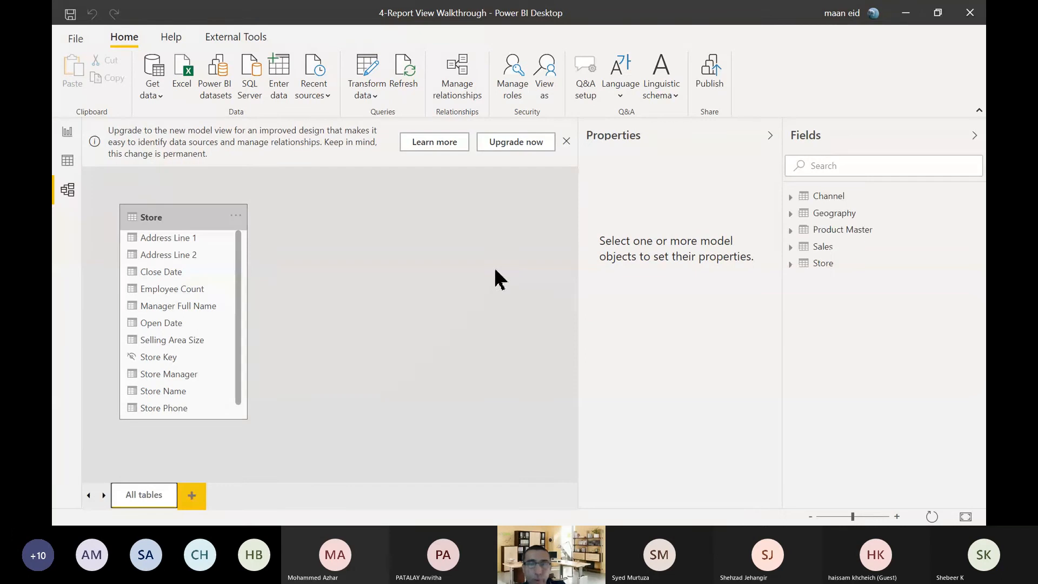
pyautogui.click(566, 141)
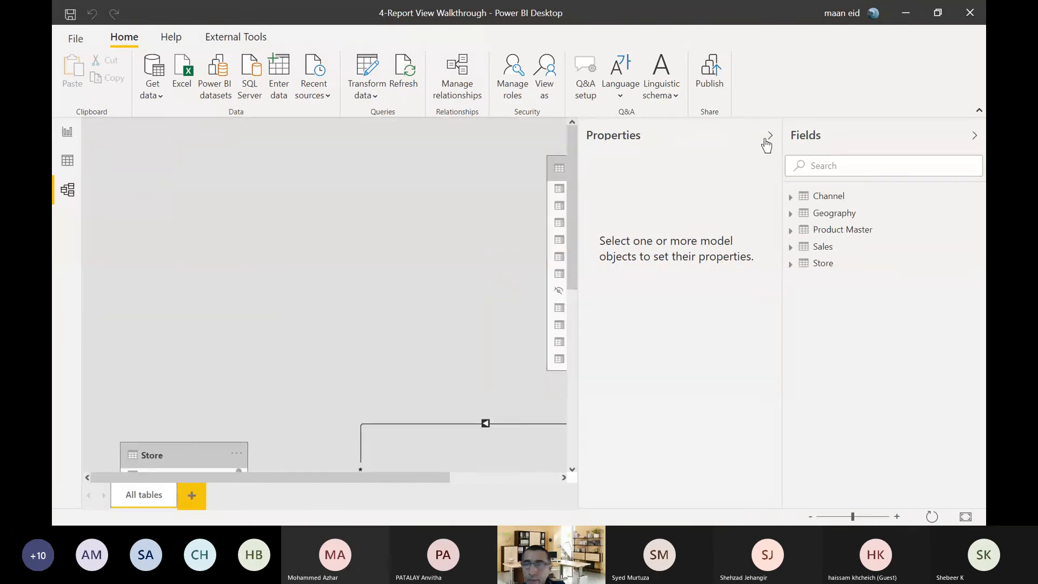
pyautogui.click(769, 137)
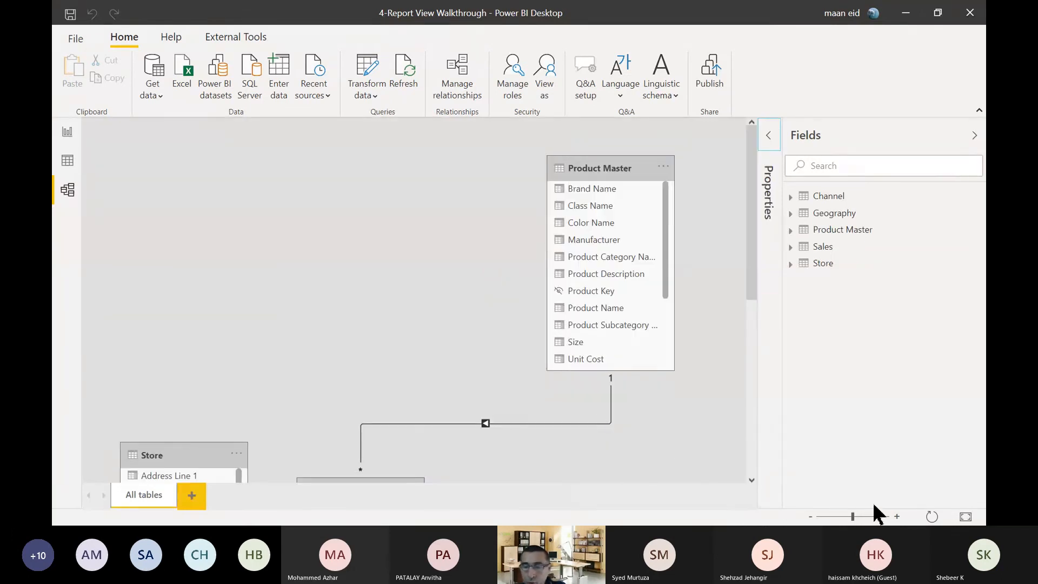
# Move the Sales table higher in the relationship diagram, above Channel and clear of the Store and Geography tables.
pyautogui.moveTo(855, 516); pyautogui.dragTo(851, 517)
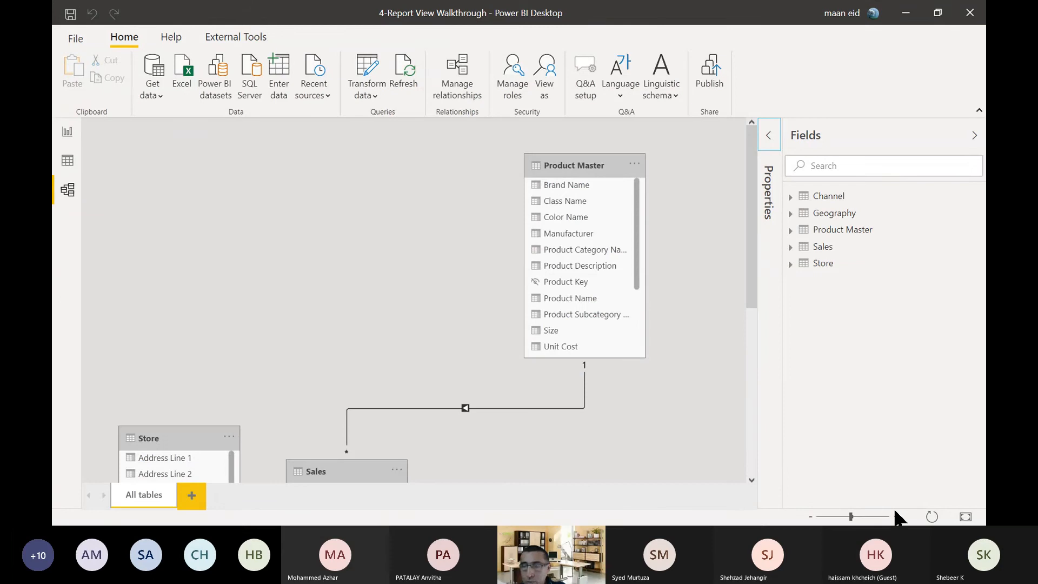
pyautogui.click(876, 517)
pyautogui.click(857, 517)
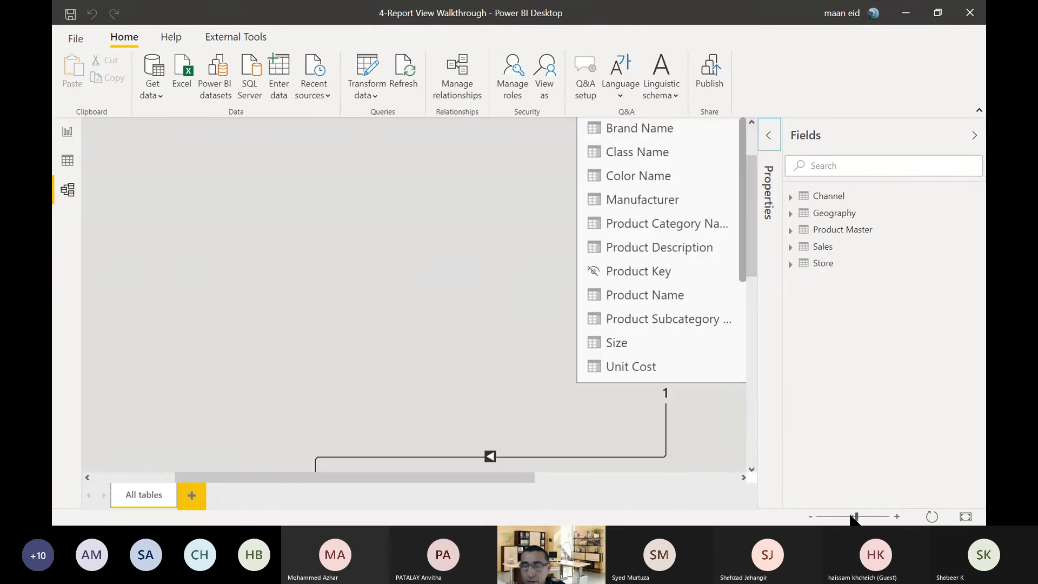
pyautogui.scroll(-3, 417, 257)
pyautogui.scroll(-2, 416, 265)
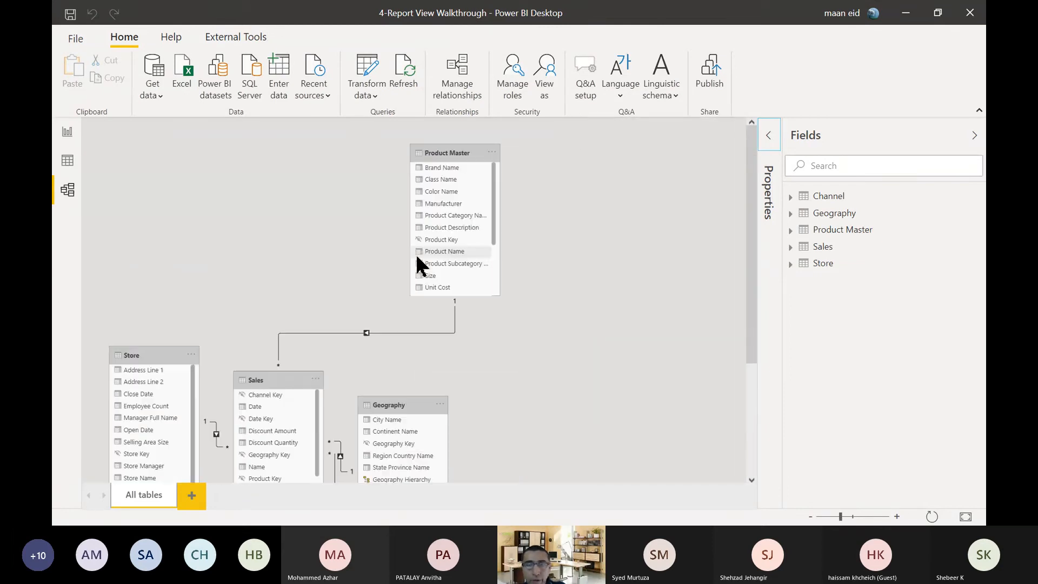
pyautogui.scroll(-2, 567, 313)
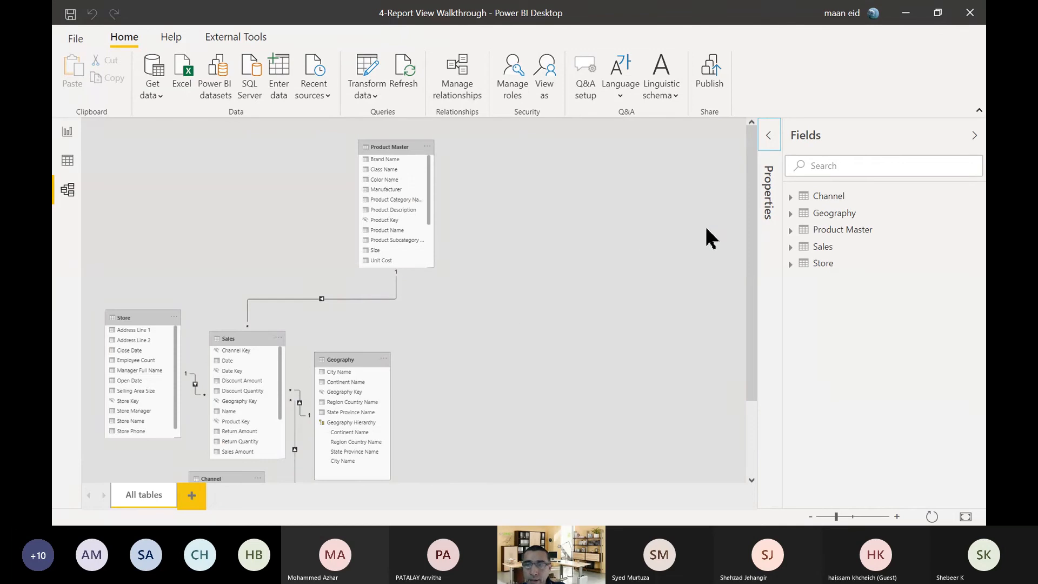
pyautogui.moveTo(752, 262); pyautogui.dragTo(748, 332)
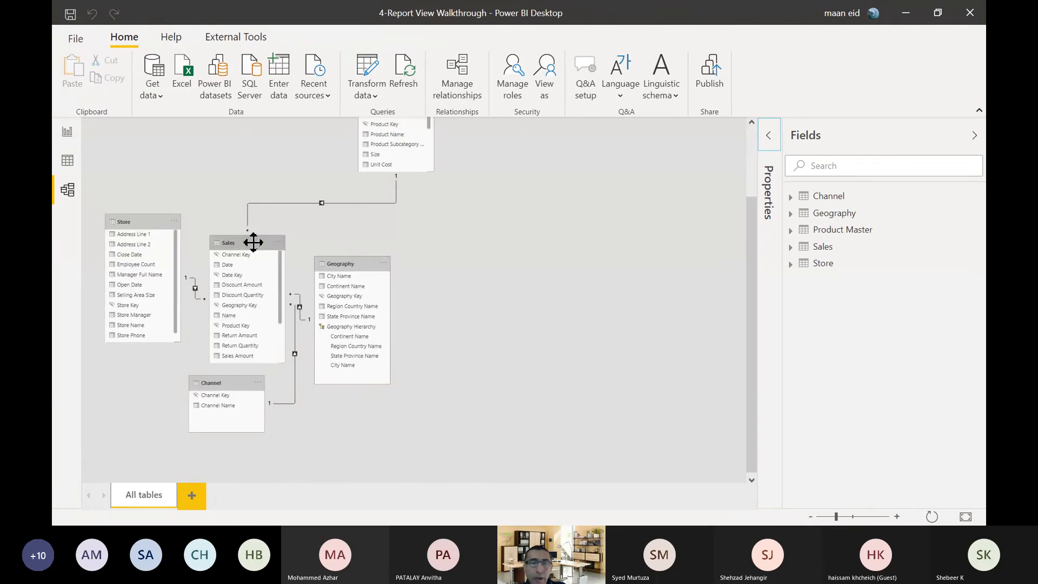
pyautogui.moveTo(253, 241); pyautogui.dragTo(250, 162)
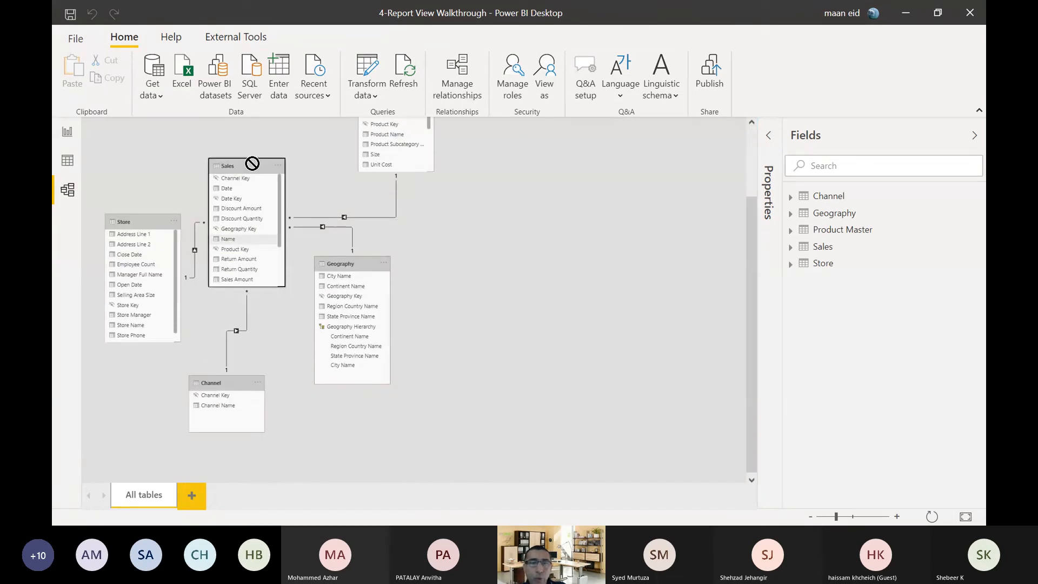
# Create a column chart of Sales Amount from the Sales table on the report page and move it away from the page corner.
pyautogui.click(68, 132)
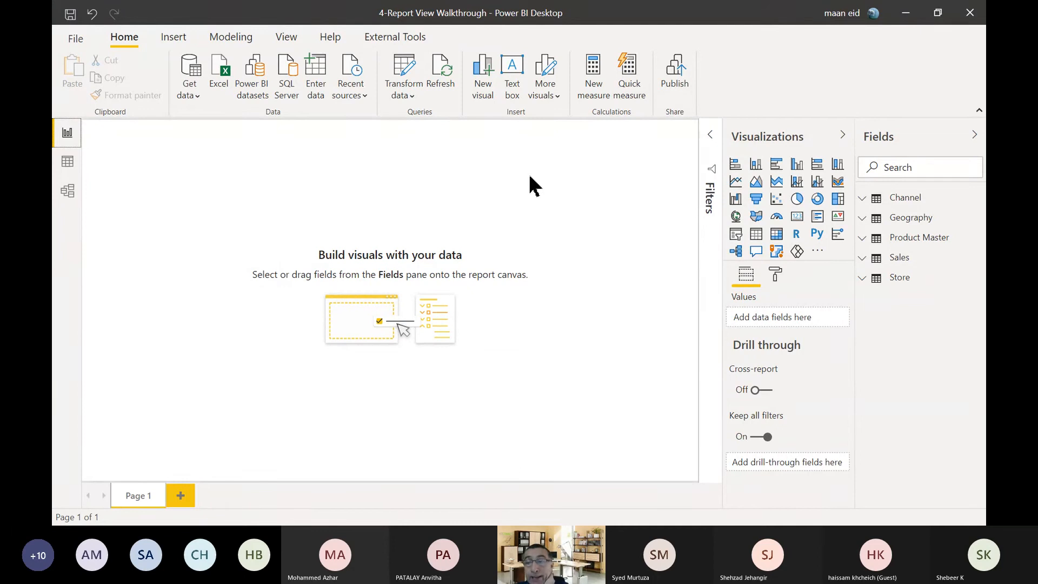
pyautogui.click(864, 260)
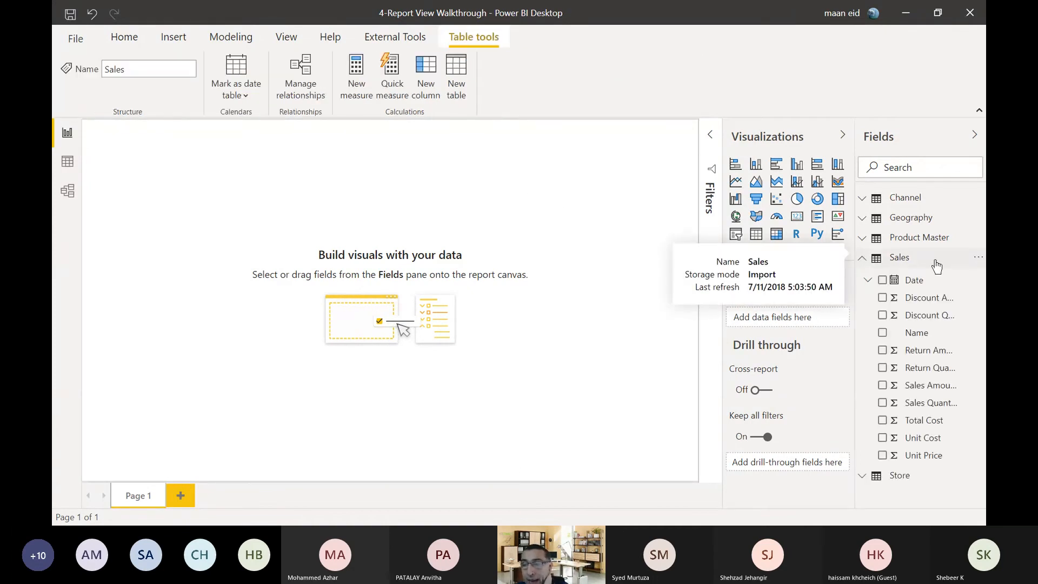
pyautogui.click(882, 385)
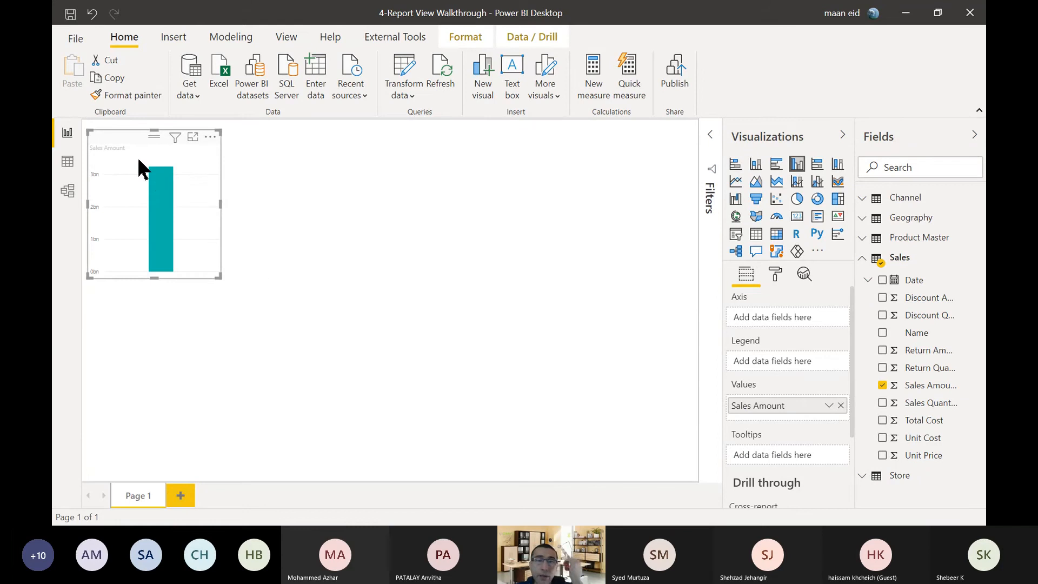
pyautogui.moveTo(132, 150); pyautogui.dragTo(207, 183)
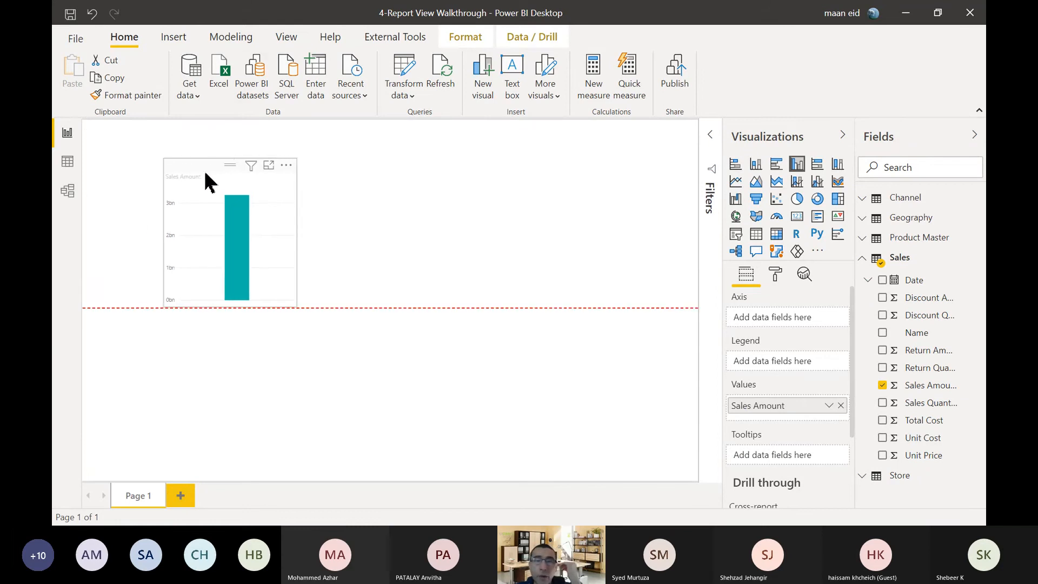
# Set the report's page view to Actual size.
pyautogui.click(290, 38)
pyautogui.click(433, 90)
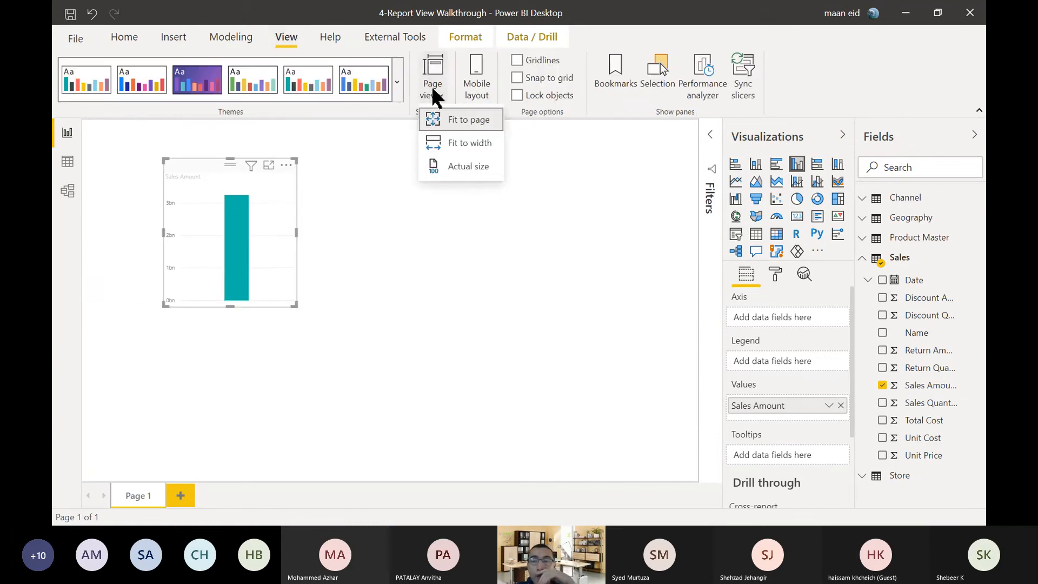
pyautogui.click(457, 171)
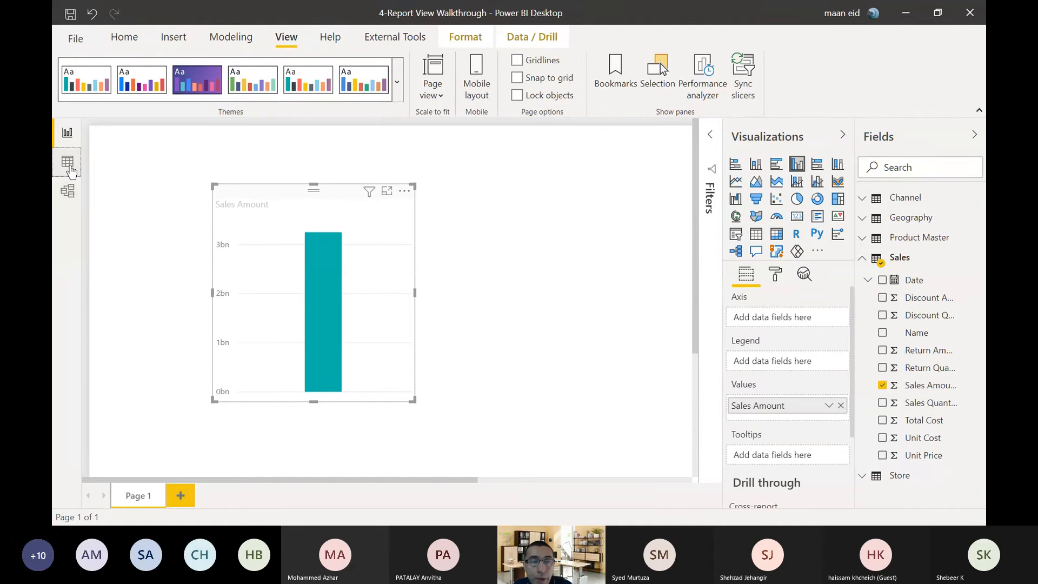
# Review the data rows of the Channel and Geography tables and the relationship diagram.
pyautogui.click(69, 163)
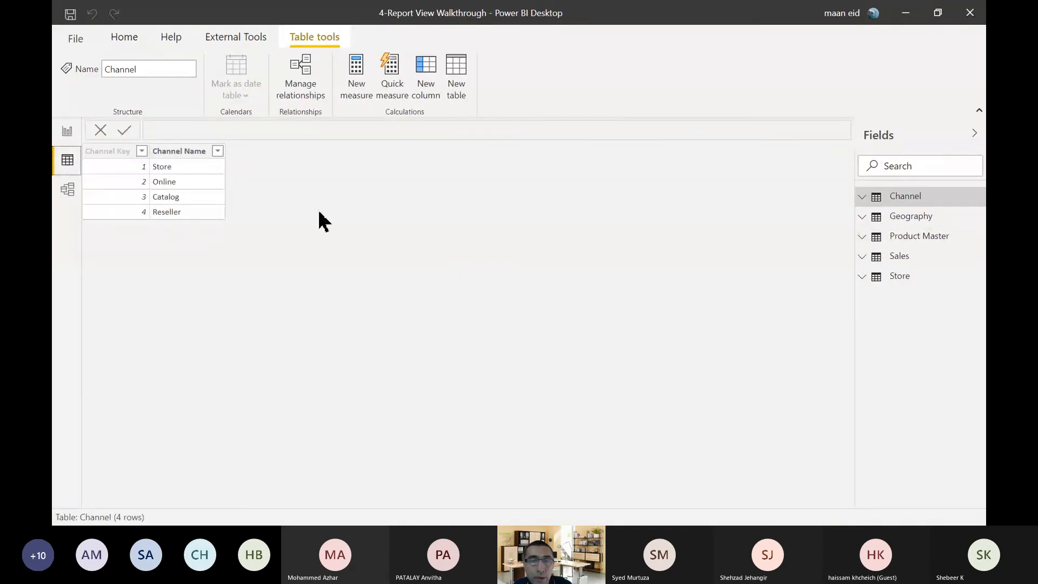
pyautogui.click(924, 218)
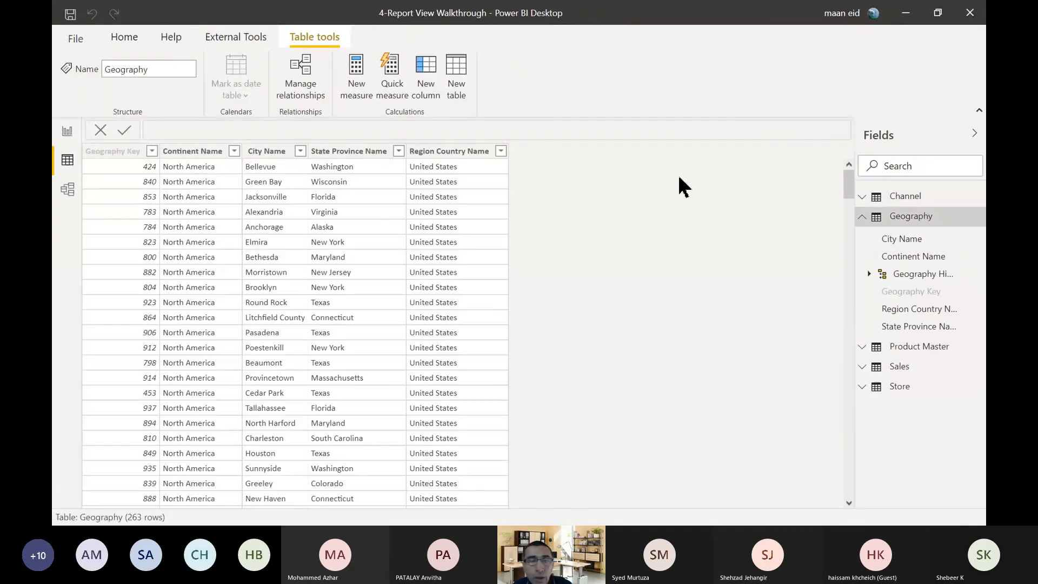
pyautogui.click(65, 192)
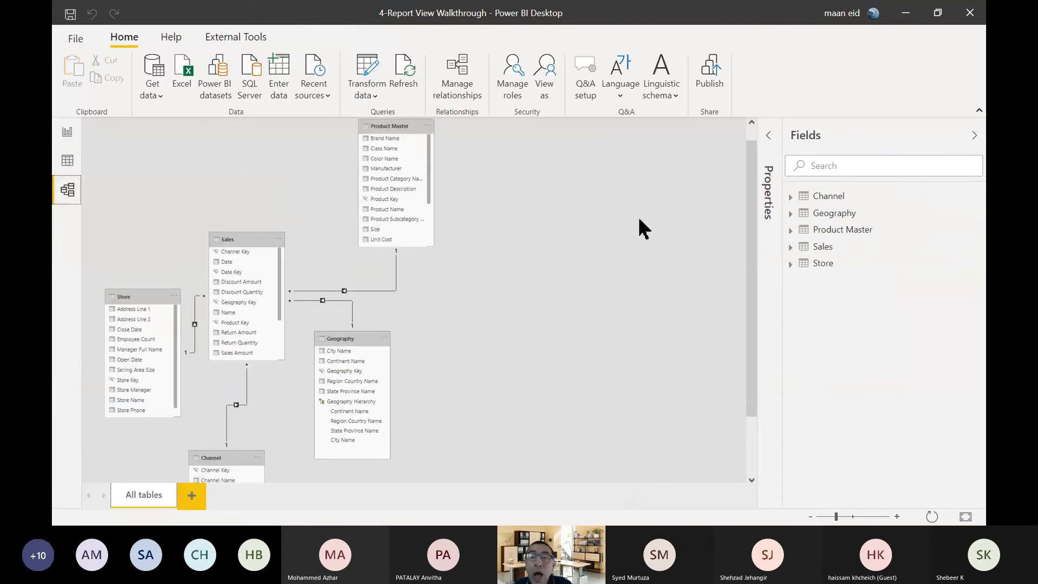
pyautogui.scroll(3, 638, 224)
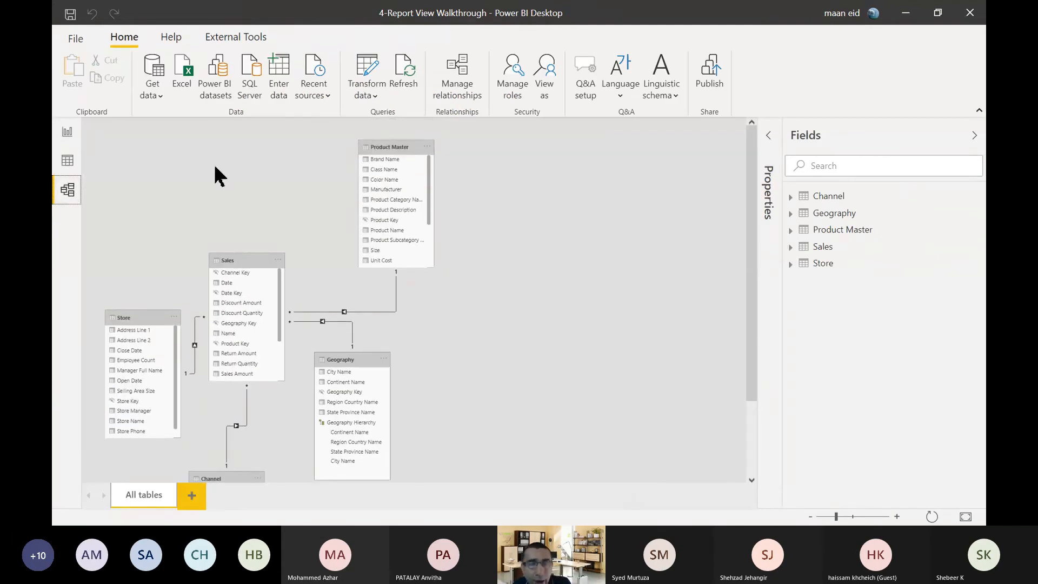
# Back on the report page, collapse the Sales field list and review the fields of the Product Master table.
pyautogui.click(67, 133)
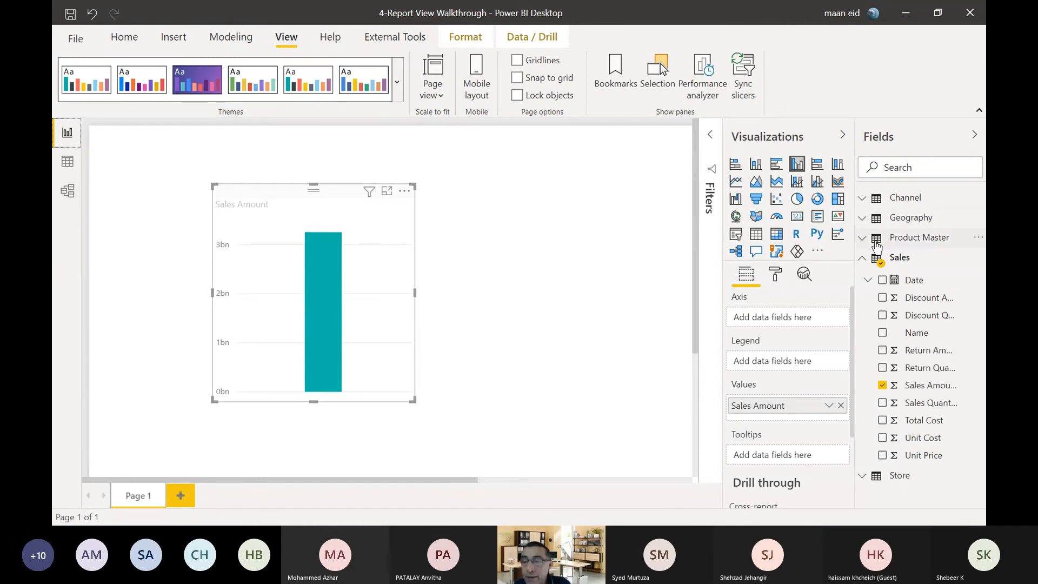
pyautogui.click(864, 258)
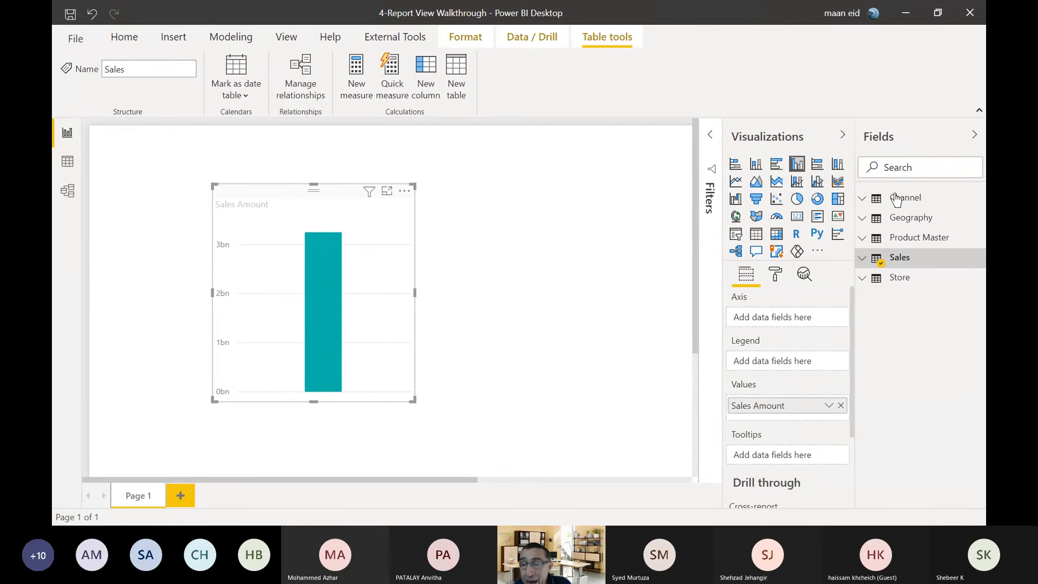
pyautogui.click(864, 238)
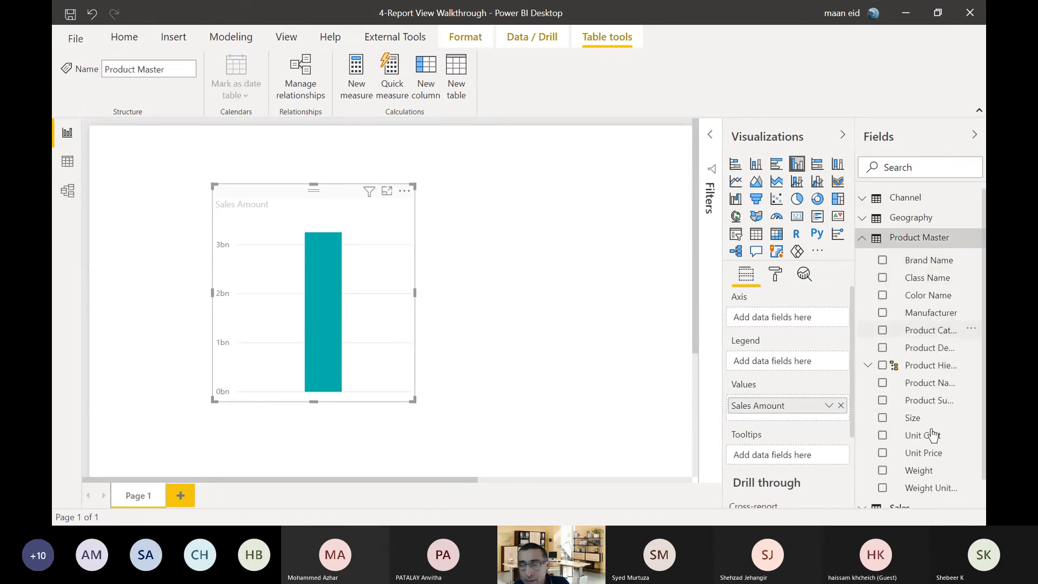
pyautogui.click(862, 237)
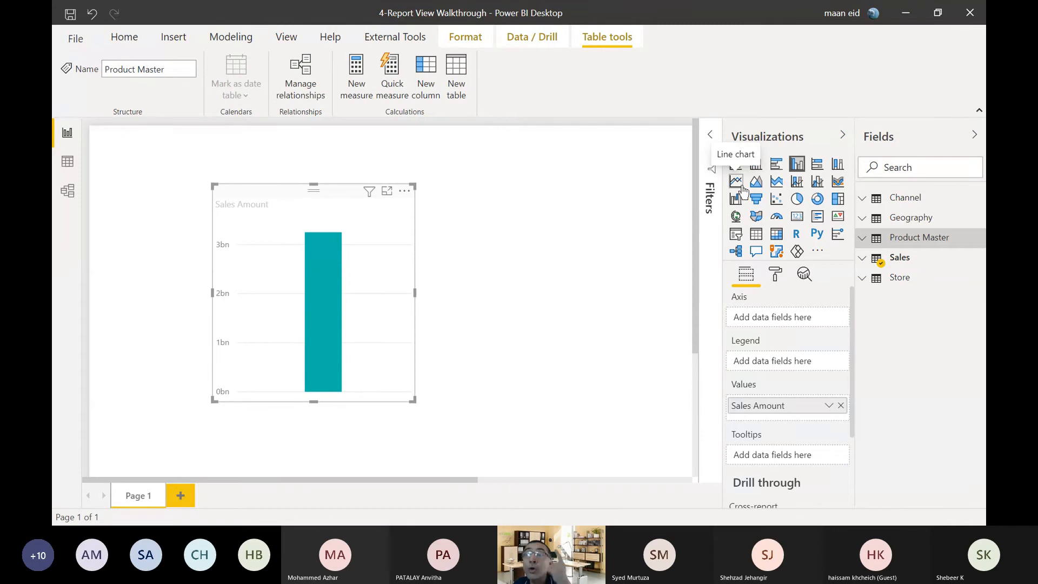
# Import the Histogram Chart custom visual from AppSource into the report.
pyautogui.click(817, 252)
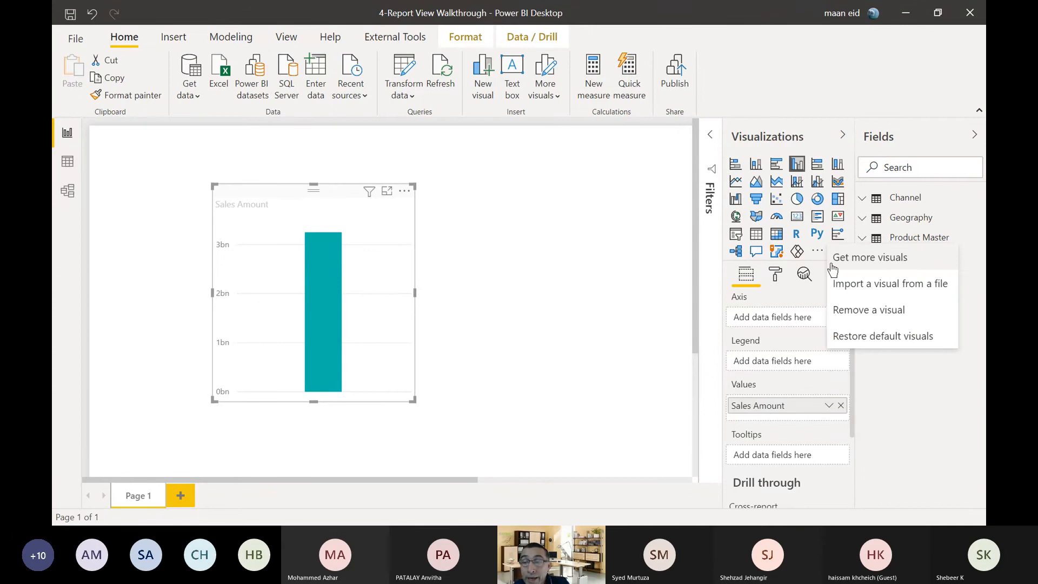
pyautogui.click(838, 261)
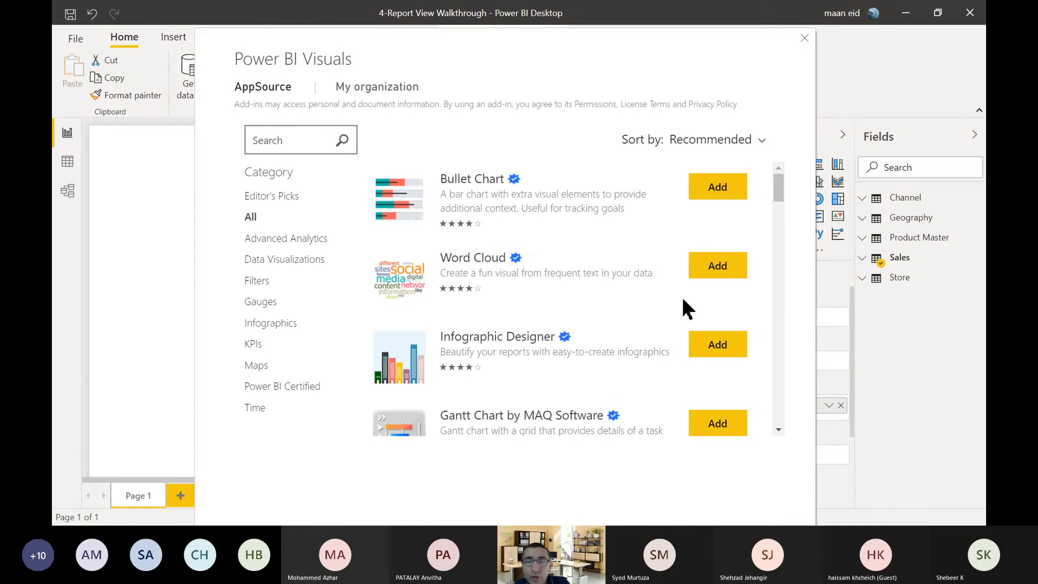
pyautogui.scroll(-5, 635, 221)
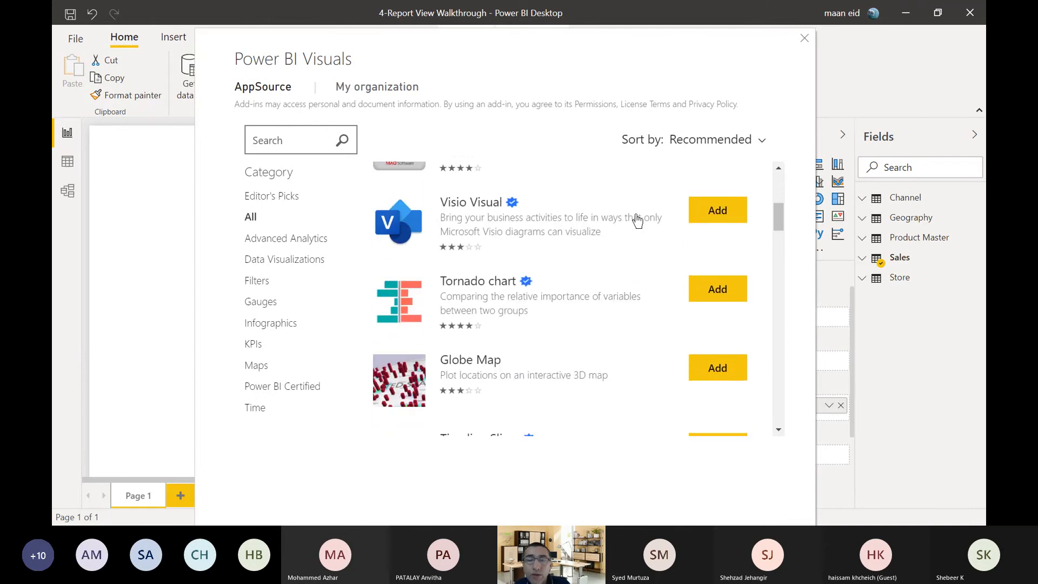
pyautogui.scroll(-8, 635, 222)
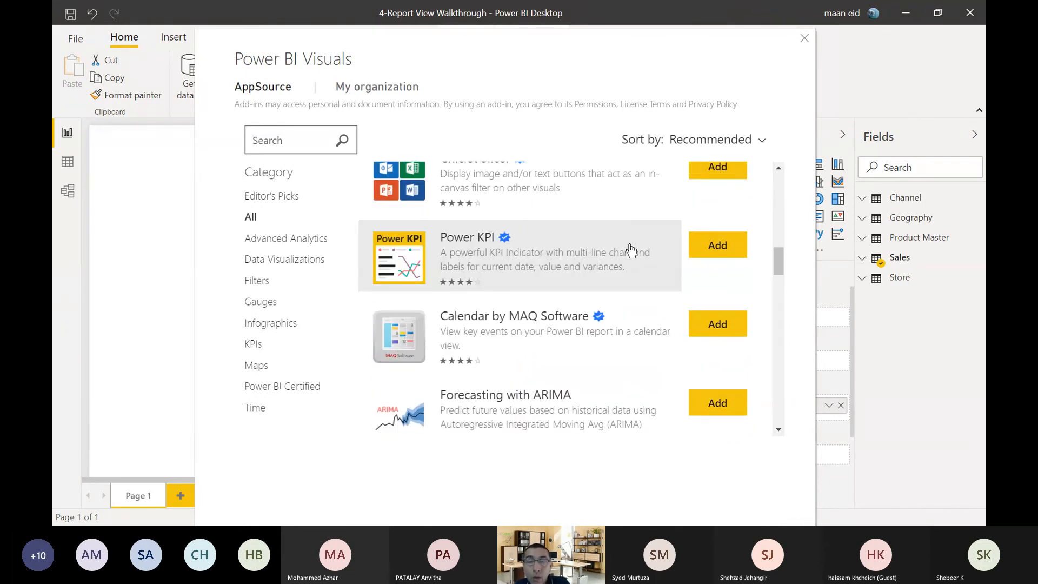
pyautogui.scroll(-1, 562, 294)
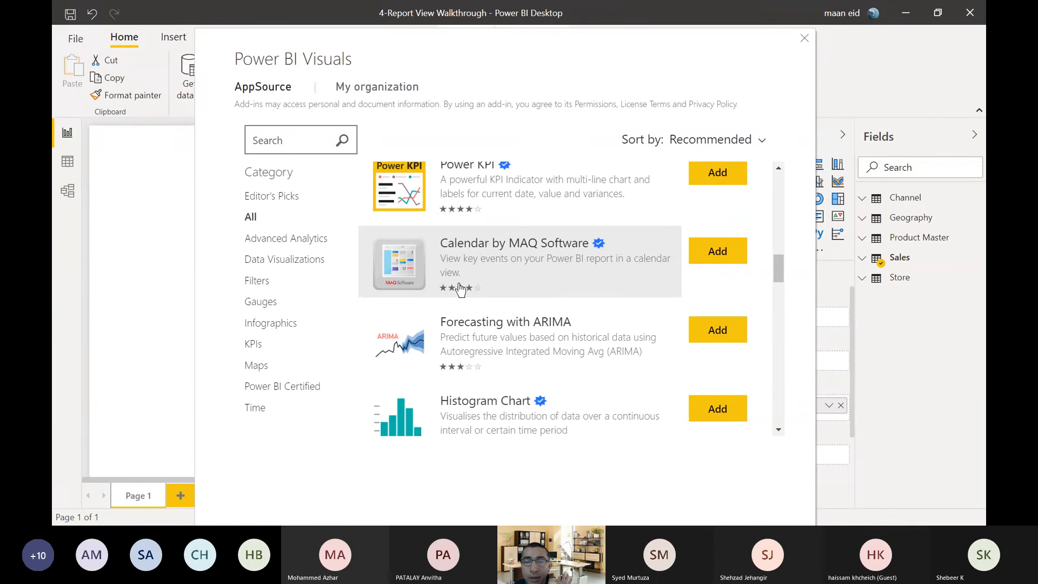
pyautogui.scroll(-1, 460, 289)
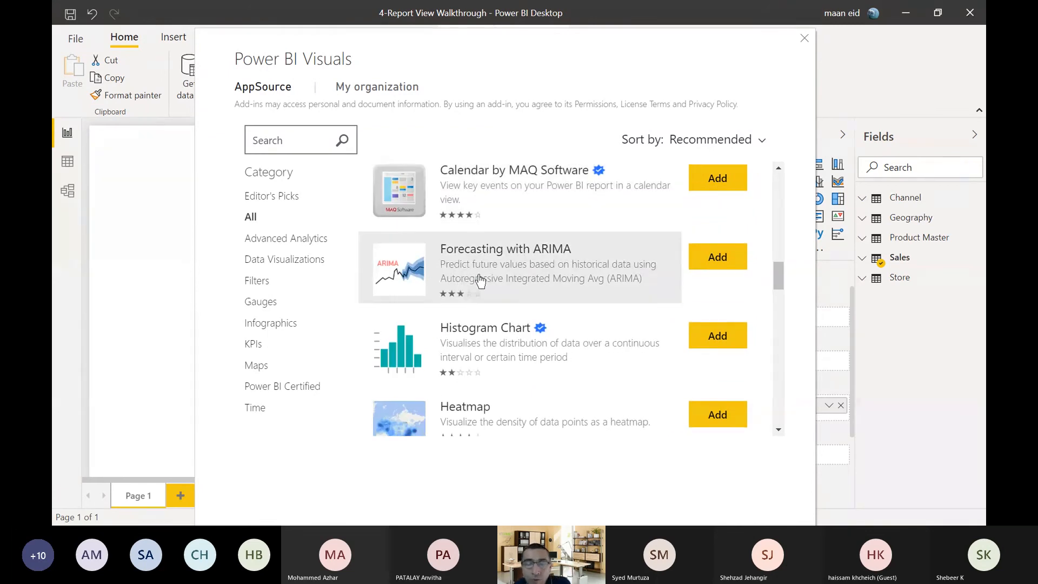
pyautogui.scroll(-2, 480, 276)
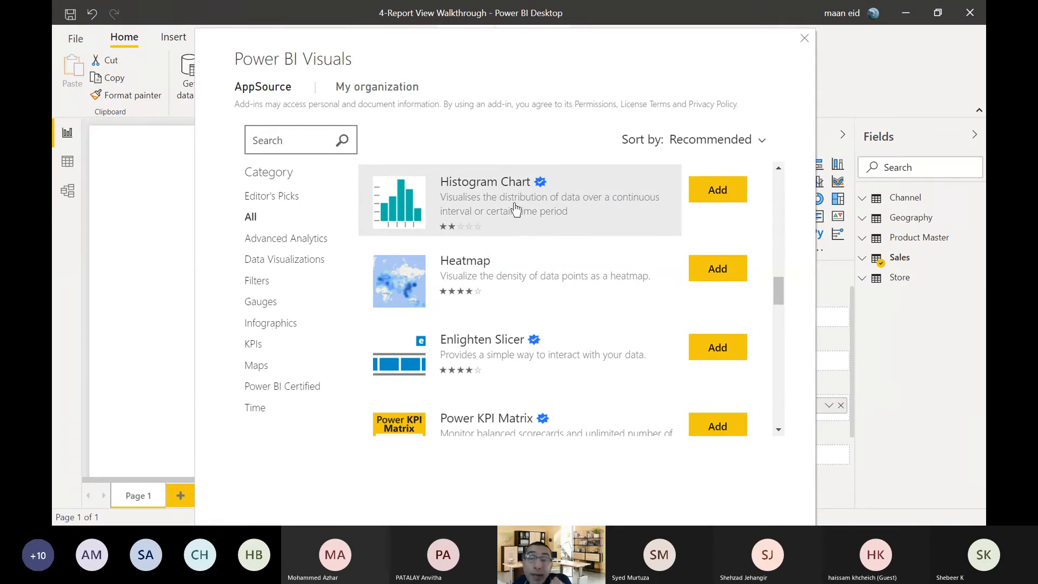
pyautogui.click(481, 208)
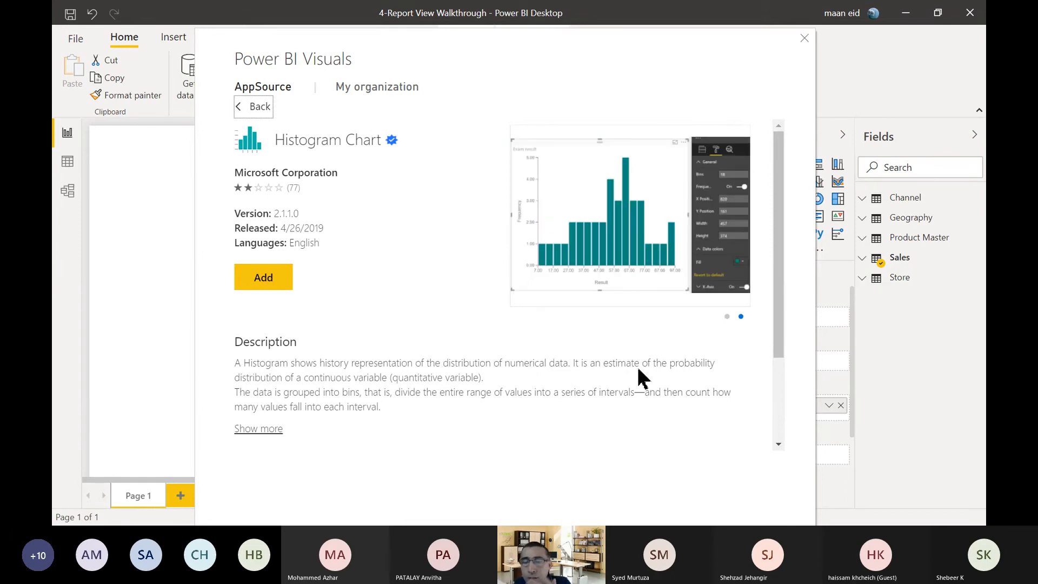
pyautogui.click(264, 278)
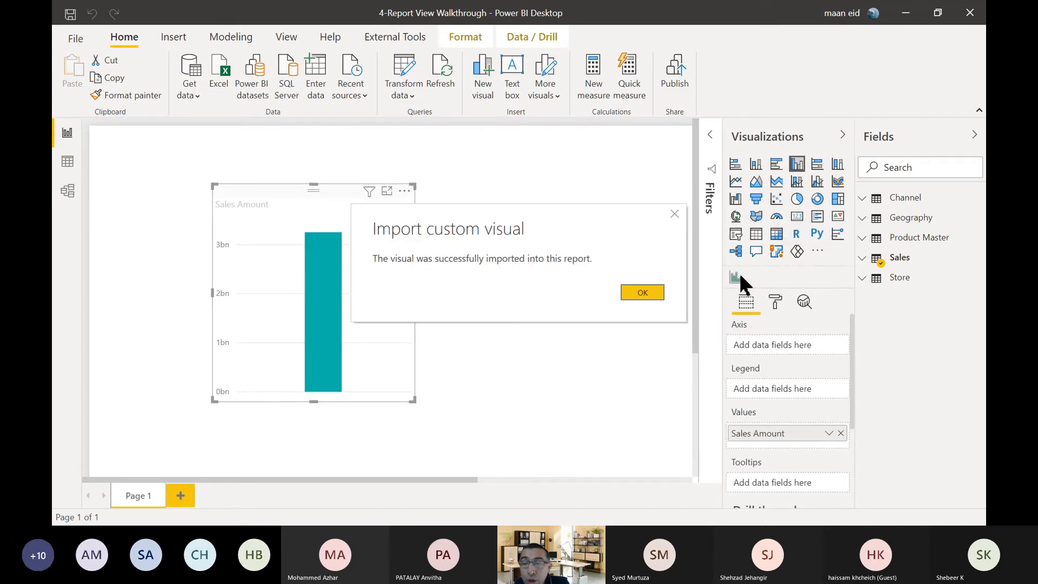
pyautogui.click(639, 293)
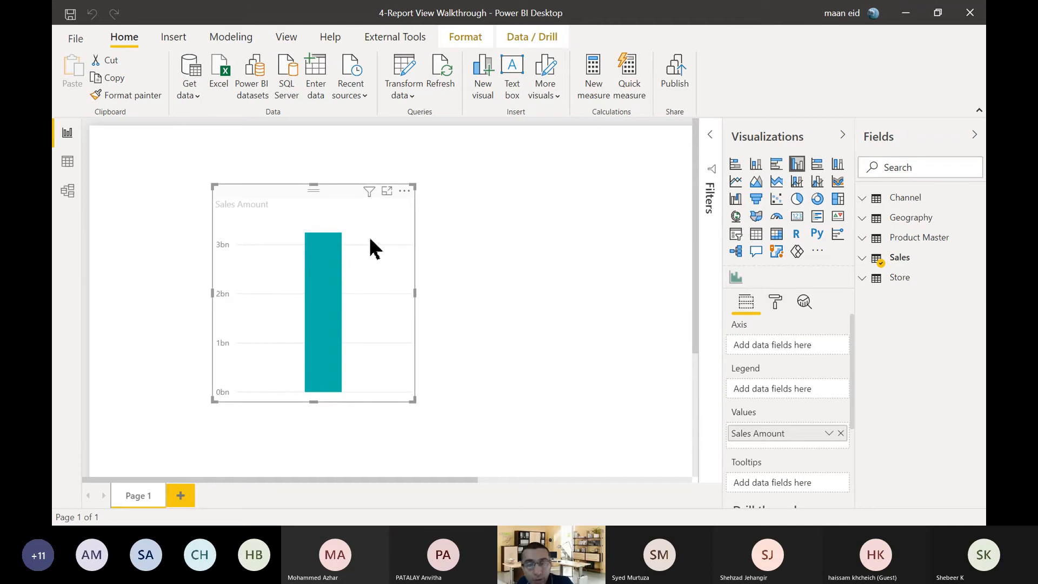
# Try the Sales Amount visual as a pie chart and as the imported histogram, then restore the clustered column chart.
pyautogui.click(776, 301)
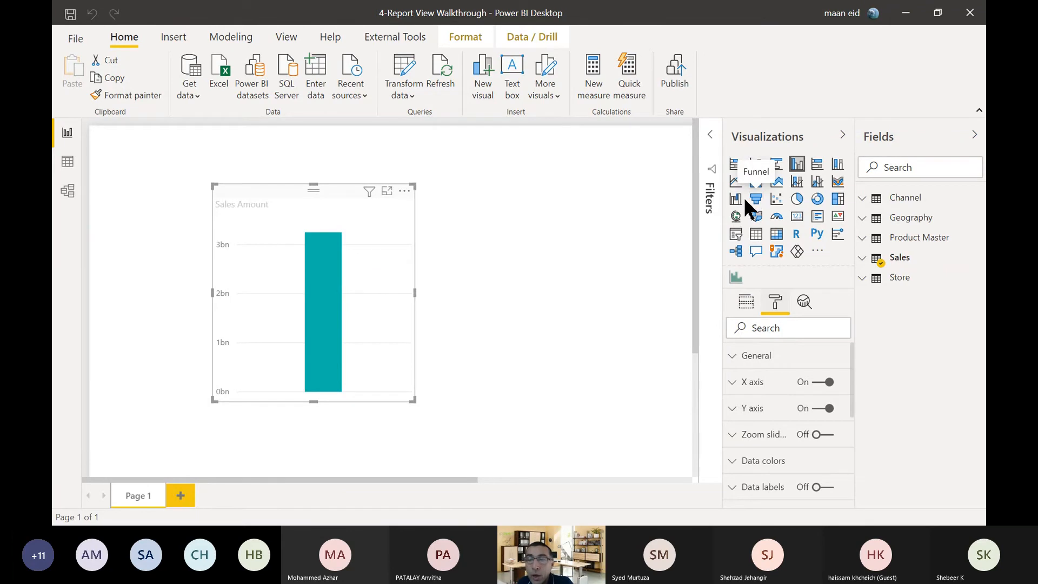
pyautogui.click(798, 200)
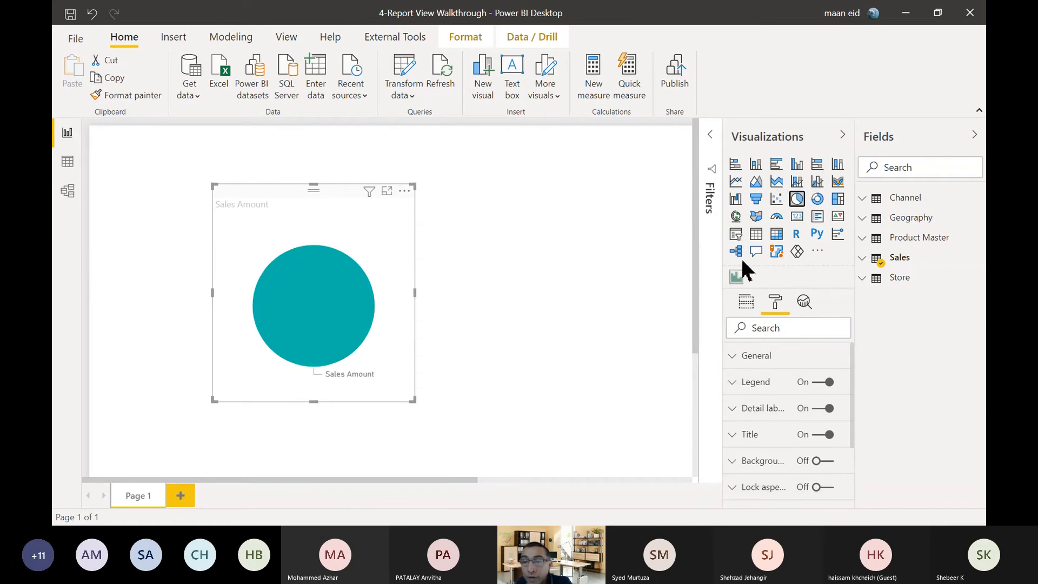
pyautogui.click(735, 278)
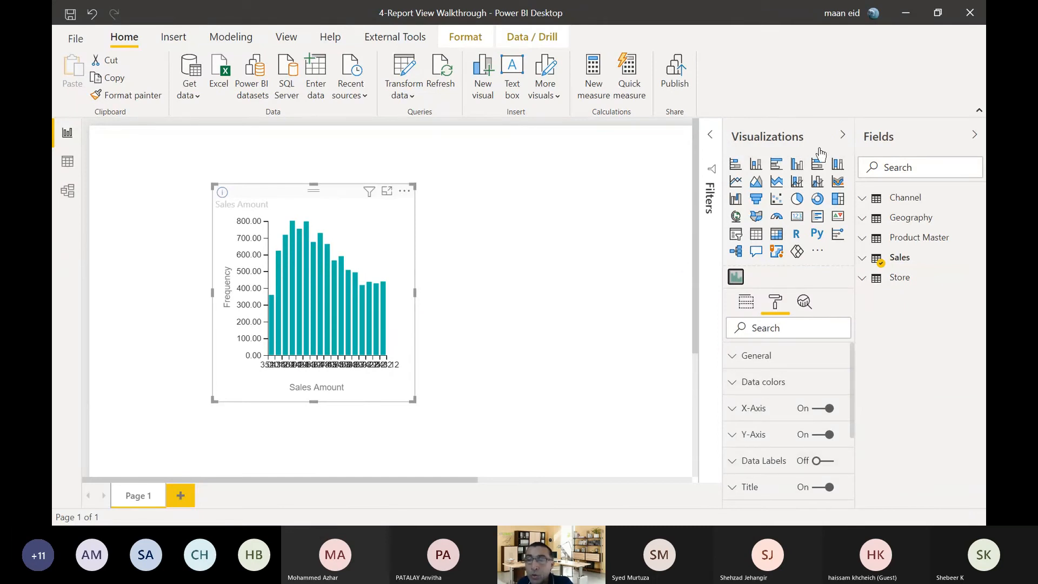
pyautogui.click(797, 165)
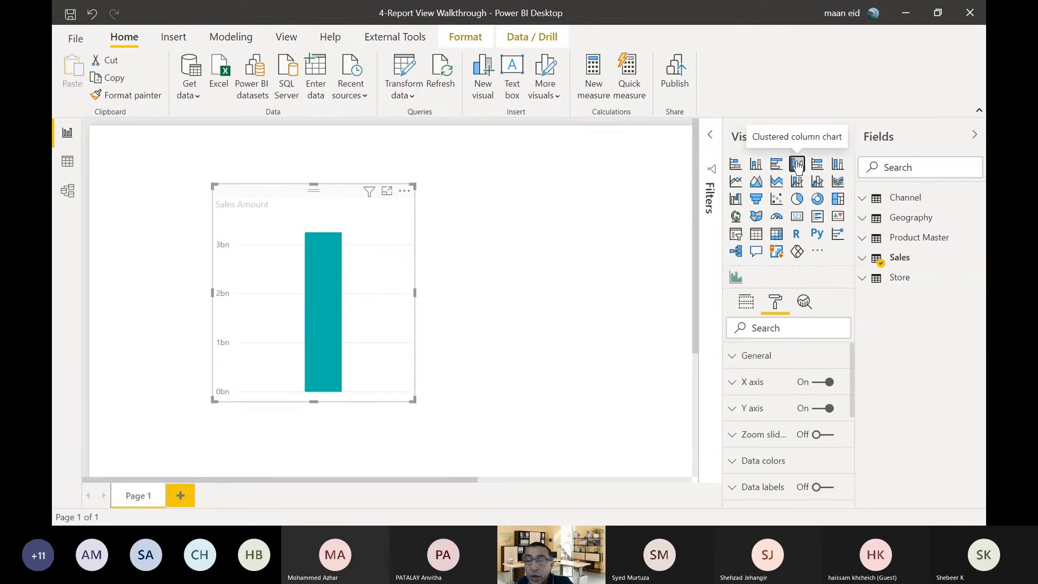
# Compare the formatting options of the clustered column chart with those of the same visual as a pie chart.
pyautogui.scroll(-5, 764, 424)
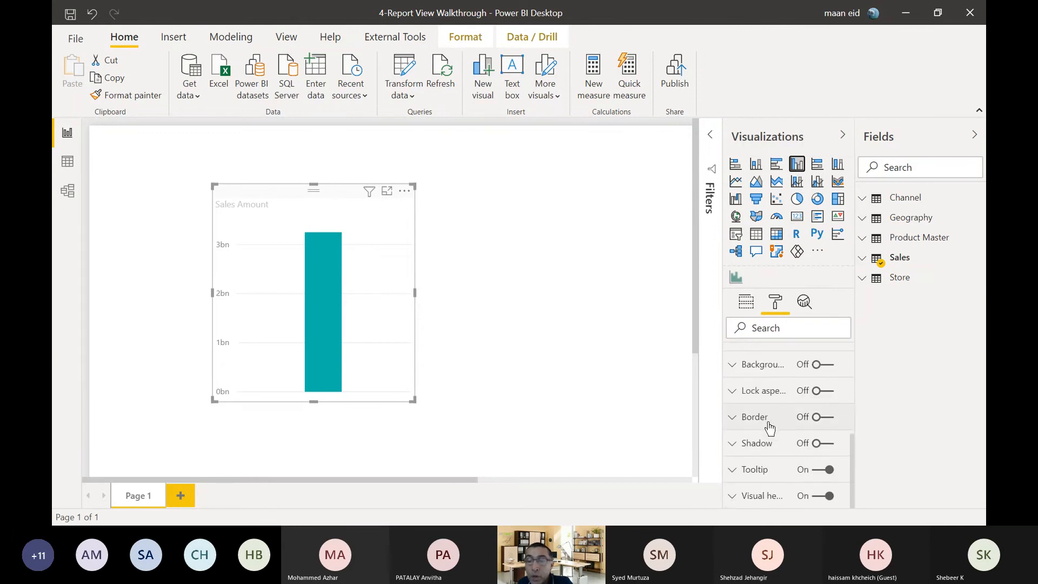
pyautogui.scroll(5, 790, 428)
pyautogui.click(797, 200)
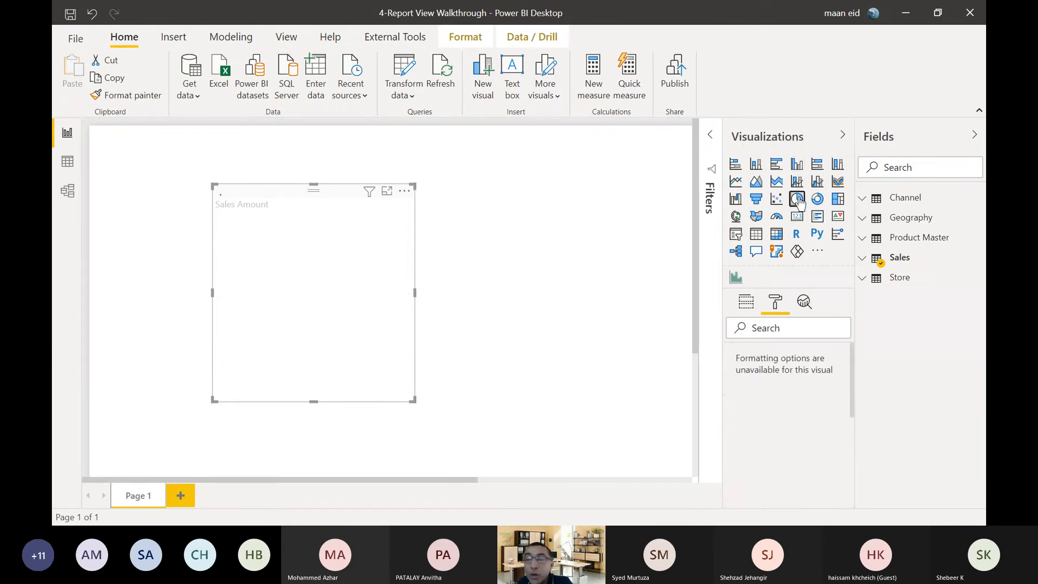
pyautogui.scroll(-3, 802, 431)
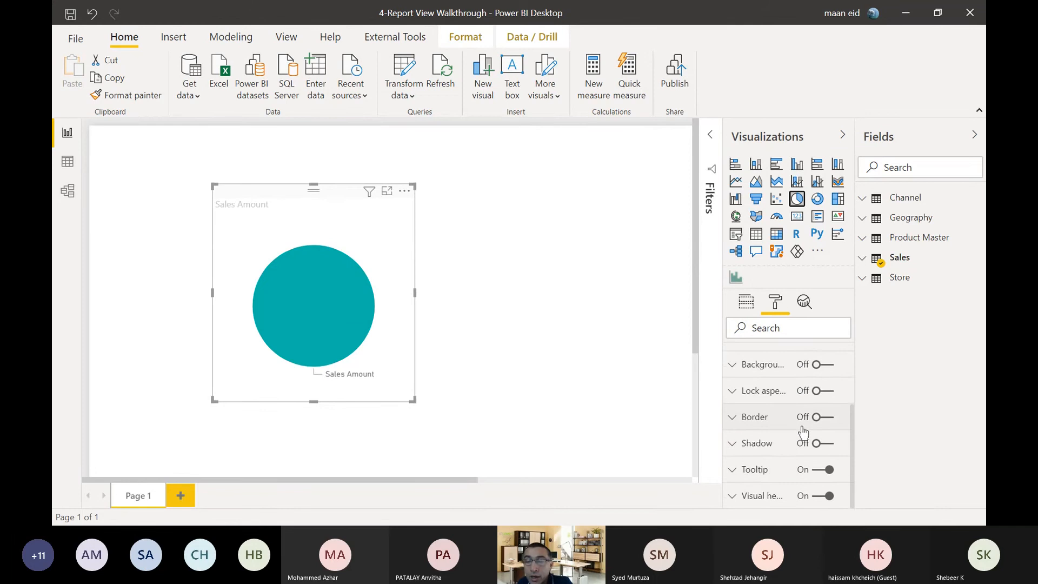
pyautogui.scroll(3, 802, 431)
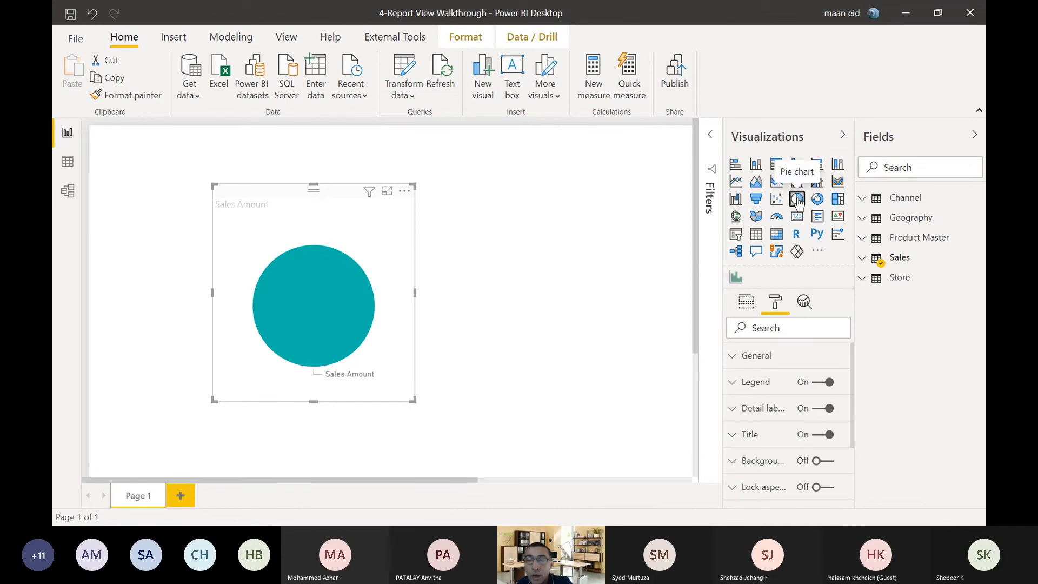
pyautogui.scroll(-3, 805, 400)
pyautogui.scroll(3, 805, 410)
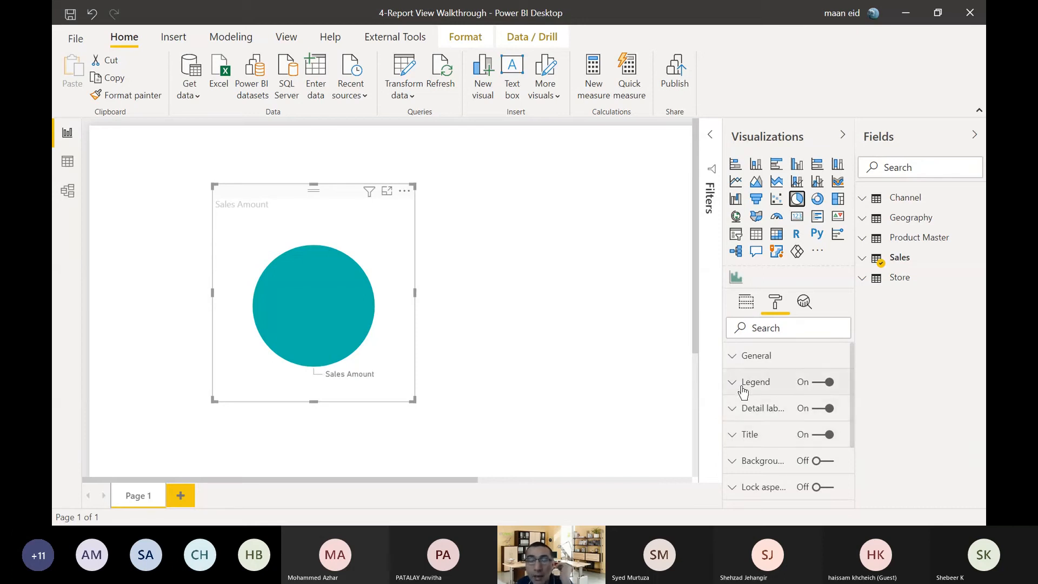
# Switch the pie chart's detail labels off and back on, leaving its legend on.
pyautogui.click(821, 387)
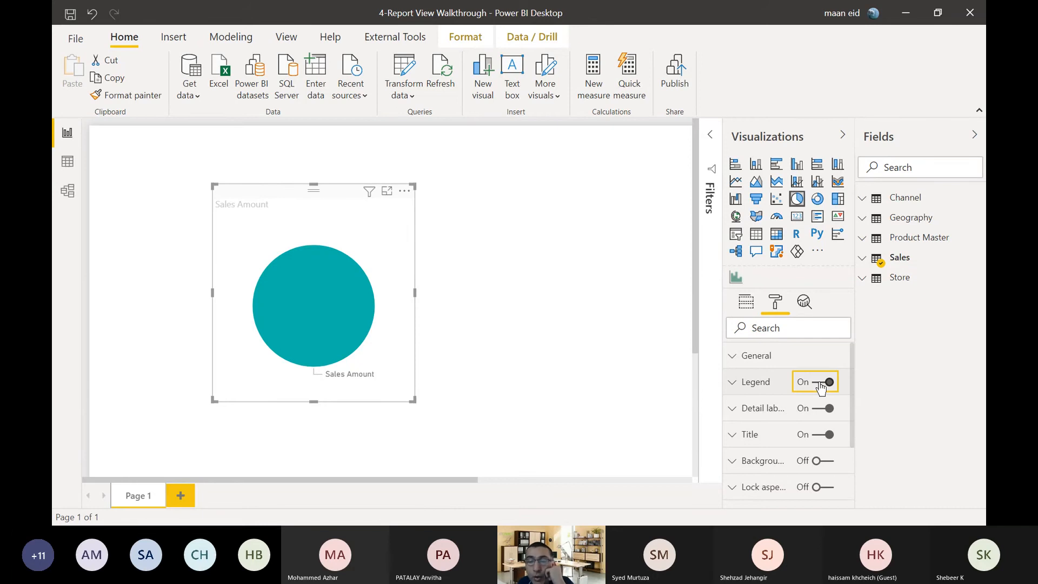
pyautogui.click(807, 418)
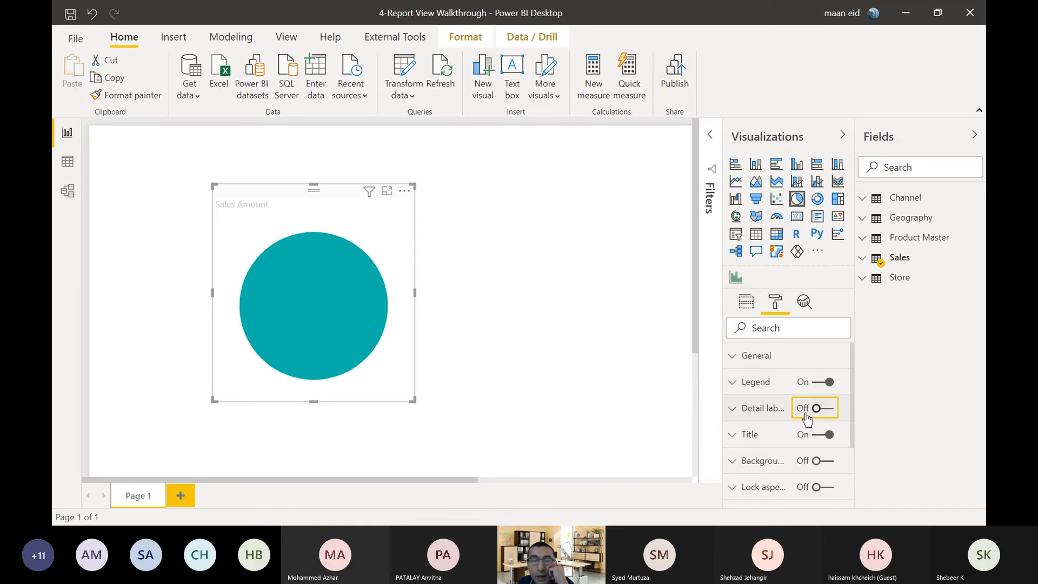
pyautogui.click(807, 417)
pyautogui.click(807, 417)
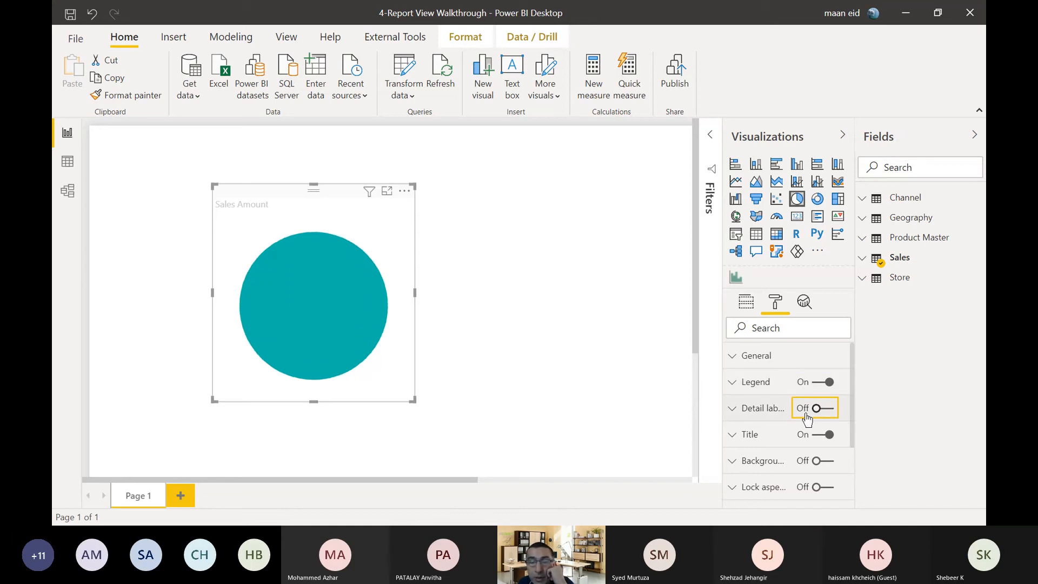
pyautogui.click(807, 417)
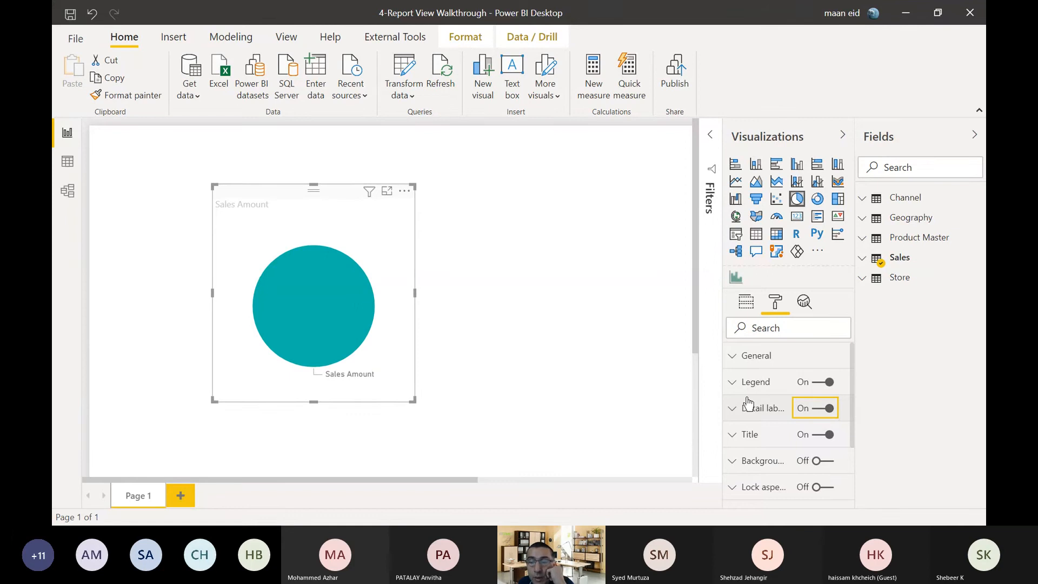
pyautogui.click(806, 415)
pyautogui.click(806, 415)
pyautogui.click(805, 415)
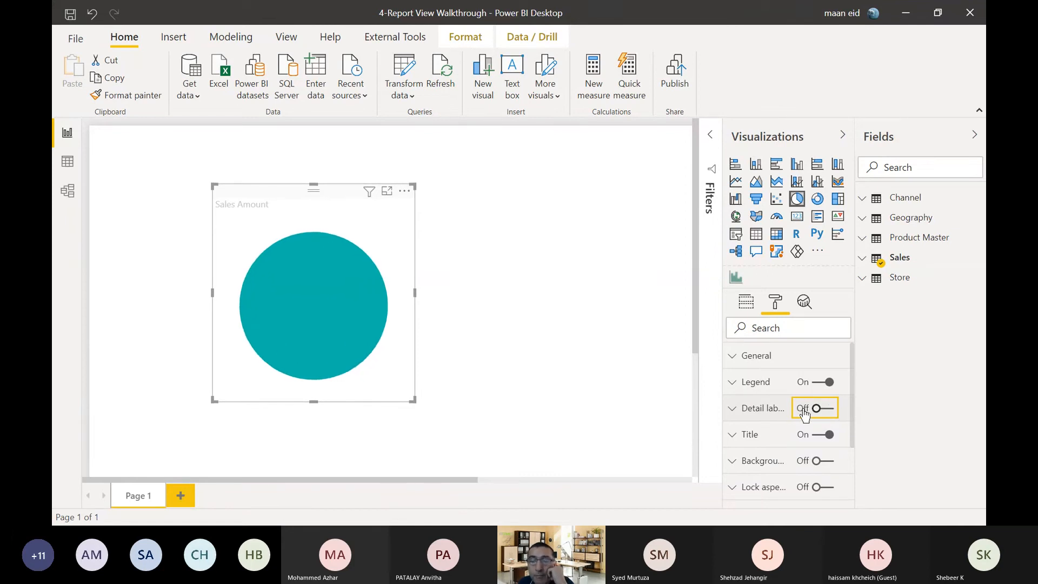
pyautogui.click(805, 415)
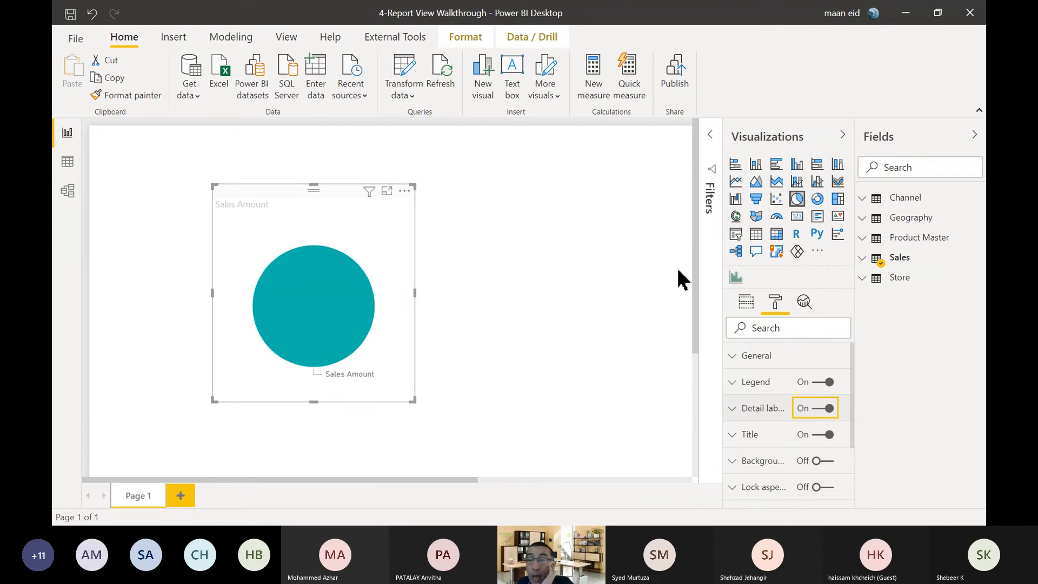
# Convert the Sales Amount visual to a table and add Product Category Name from Product Master to its values.
pyautogui.click(798, 165)
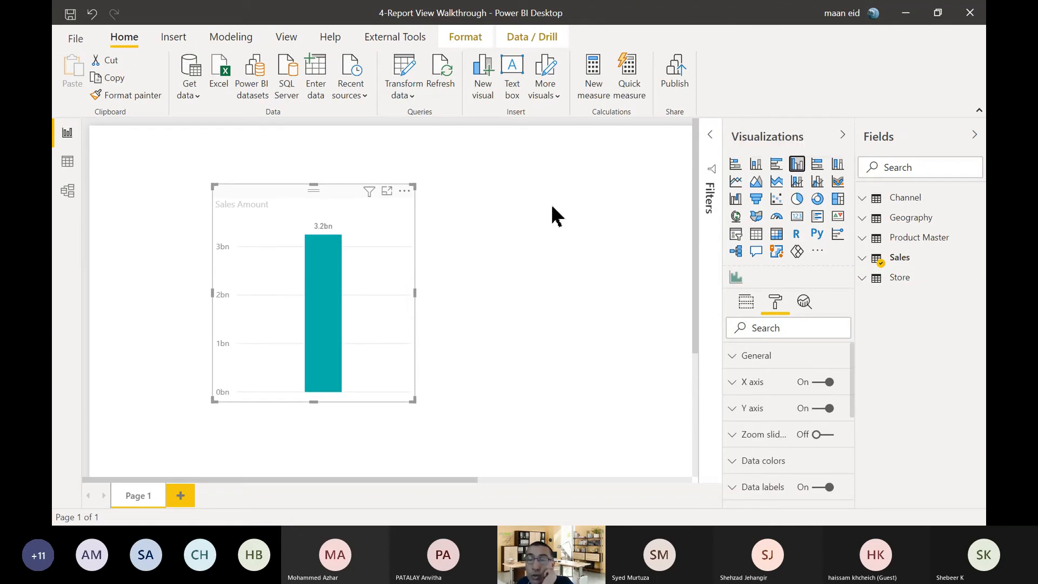
pyautogui.click(756, 234)
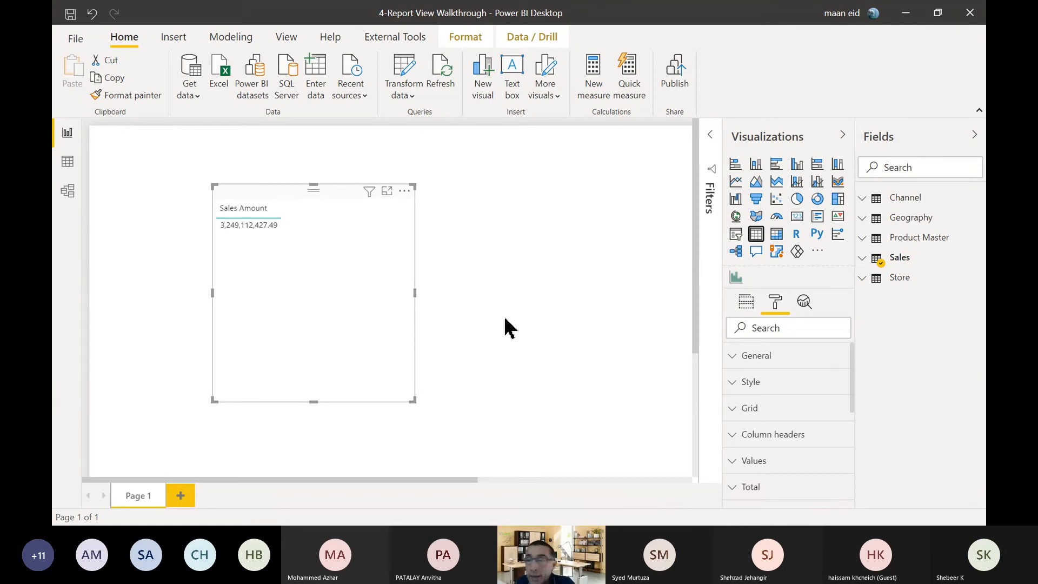
pyautogui.click(866, 242)
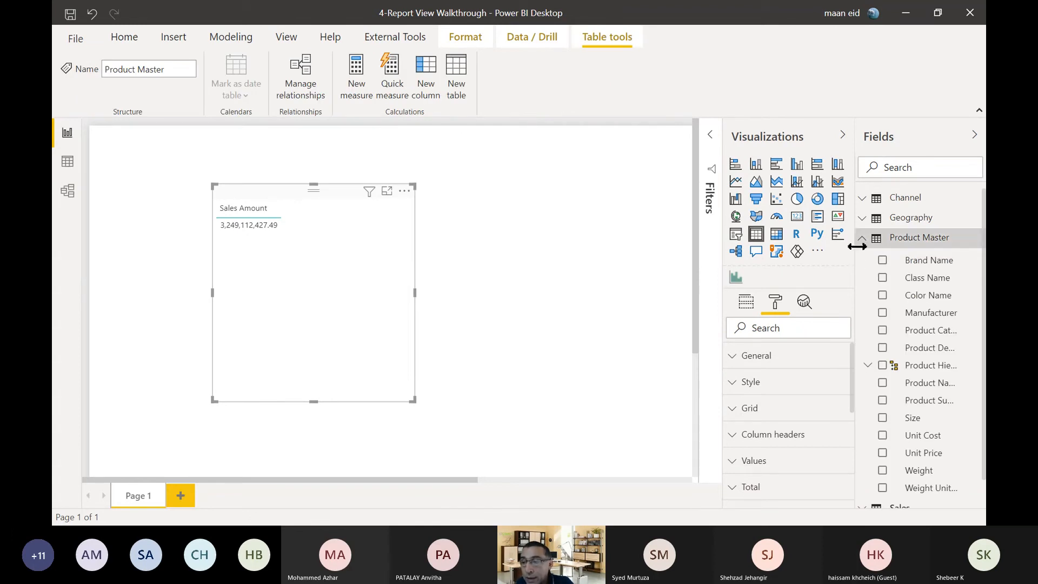
pyautogui.moveTo(856, 247); pyautogui.dragTo(824, 246)
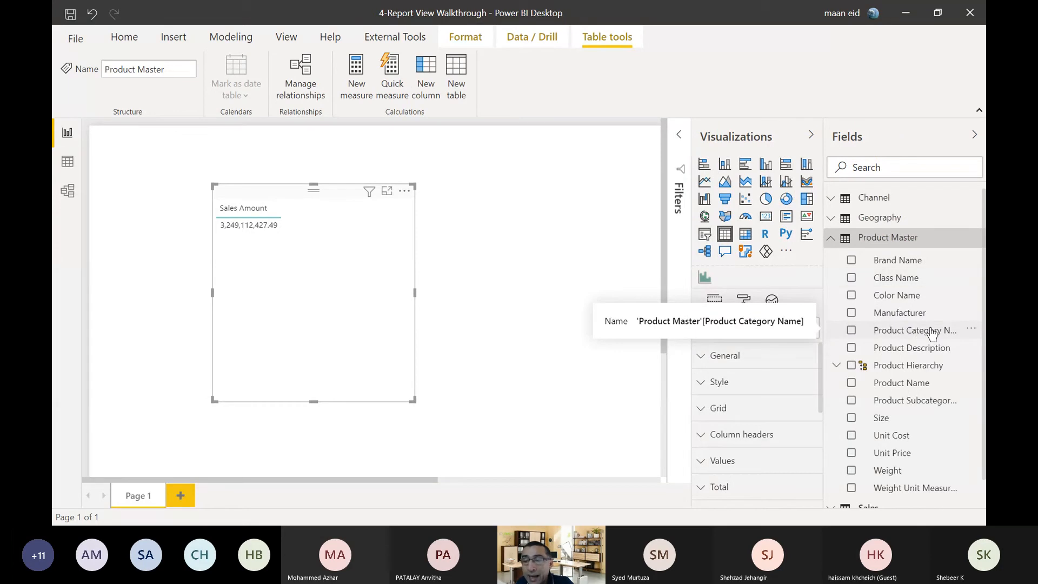
pyautogui.moveTo(930, 334); pyautogui.dragTo(786, 323)
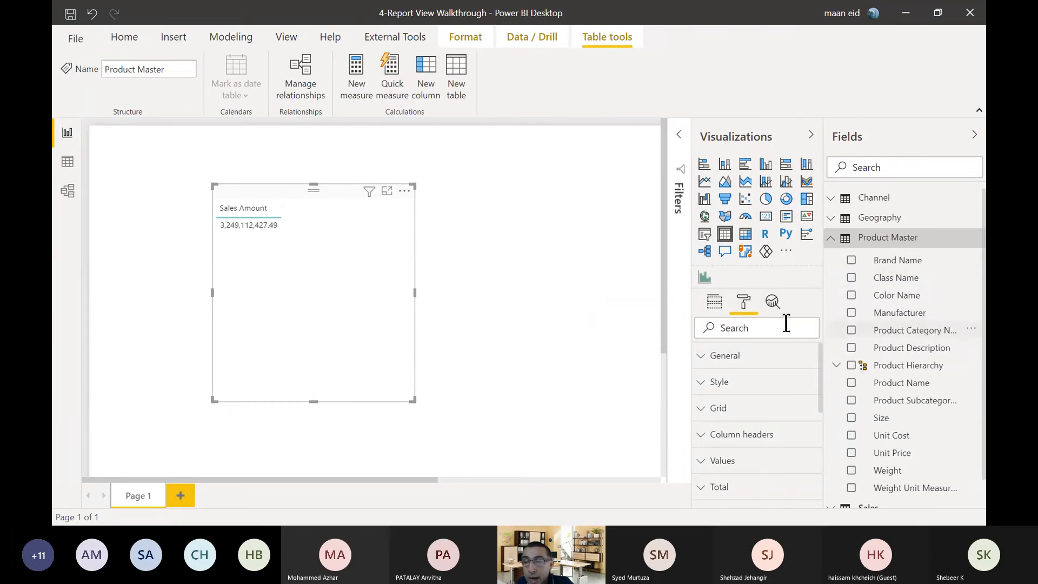
pyautogui.click(713, 300)
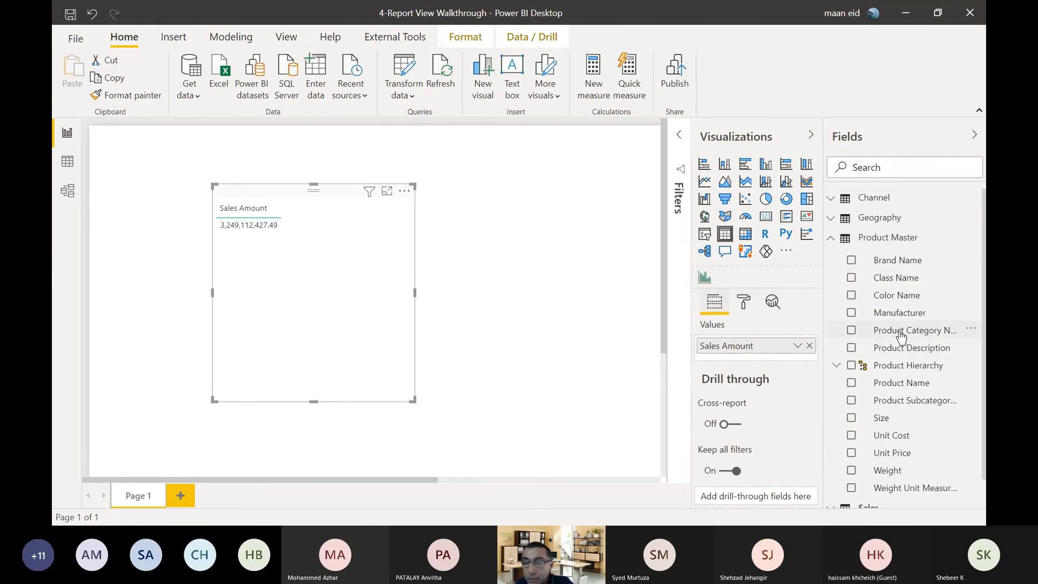
pyautogui.moveTo(916, 335); pyautogui.dragTo(351, 262)
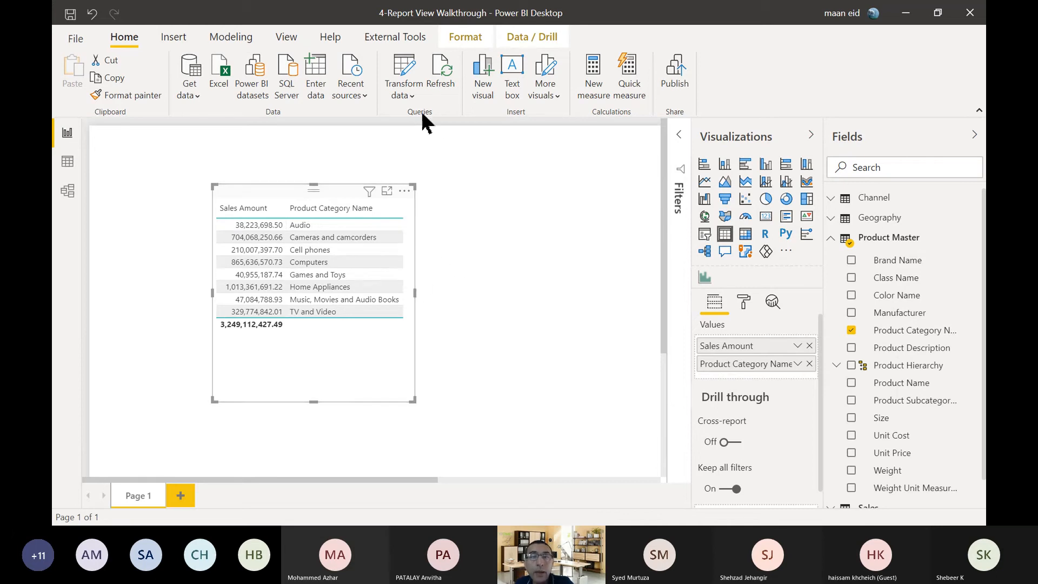
pyautogui.click(288, 39)
pyautogui.click(434, 96)
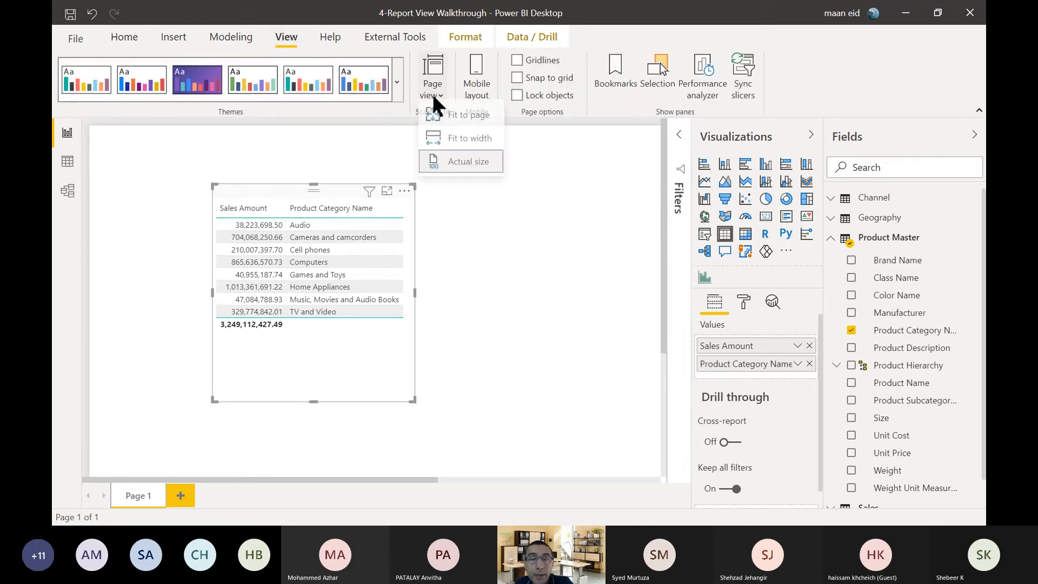
pyautogui.click(514, 341)
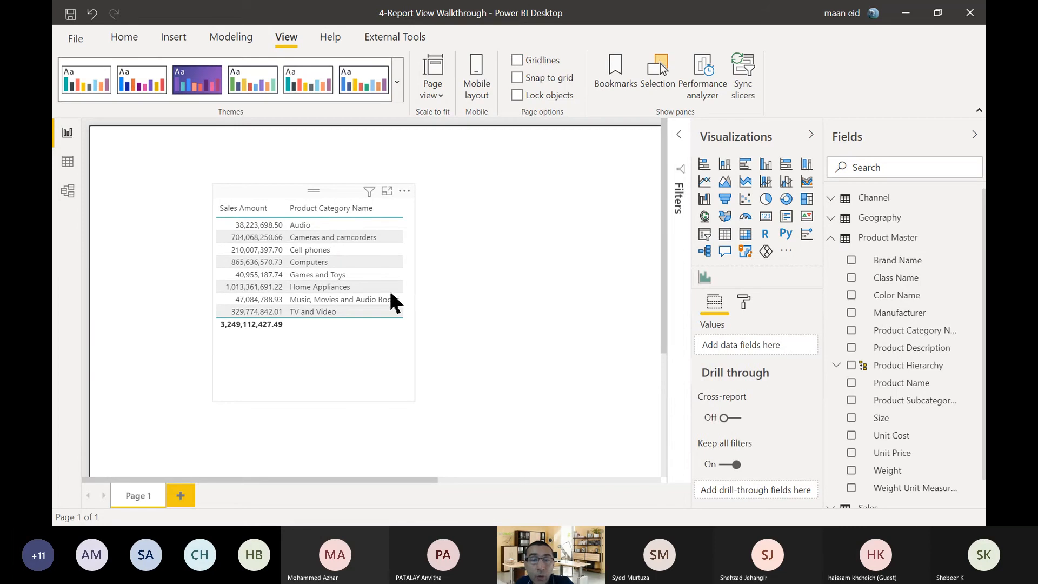
pyautogui.click(276, 197)
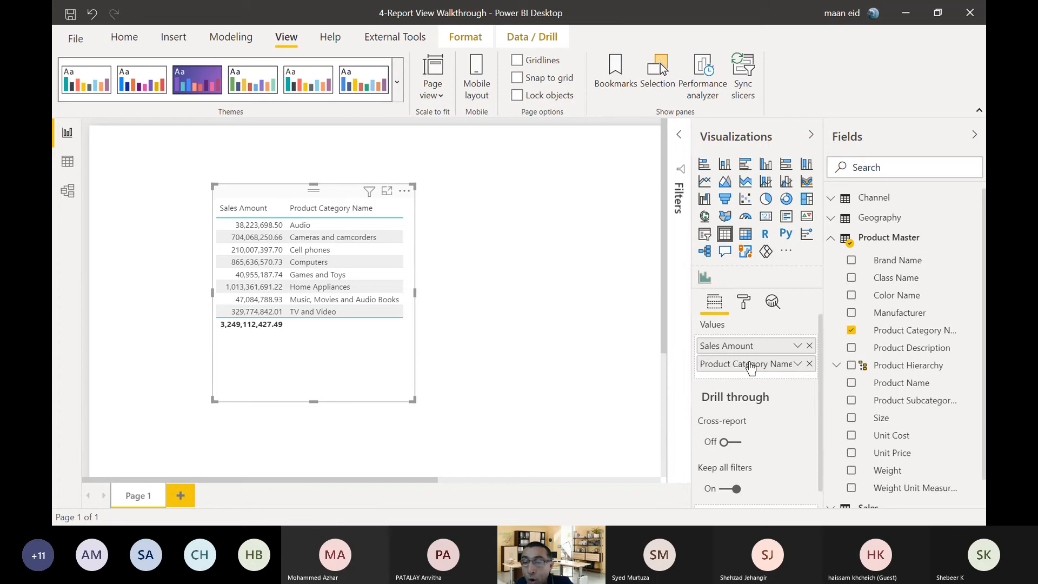
# Place Product Category Name ahead of Sales Amount in the table's values and widen the table visual.
pyautogui.moveTo(750, 367); pyautogui.dragTo(751, 342)
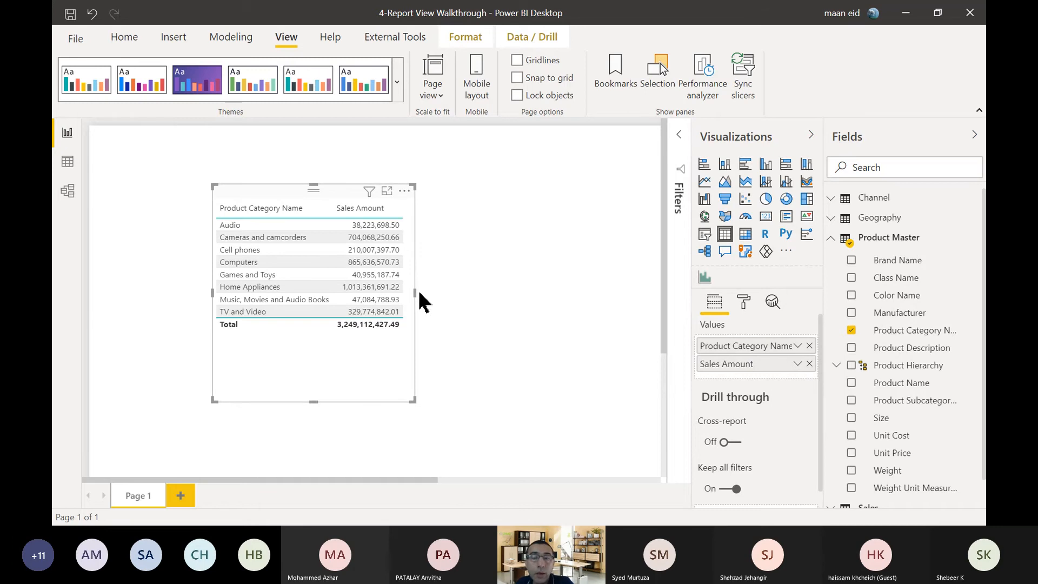
pyautogui.moveTo(415, 292); pyautogui.dragTo(541, 313)
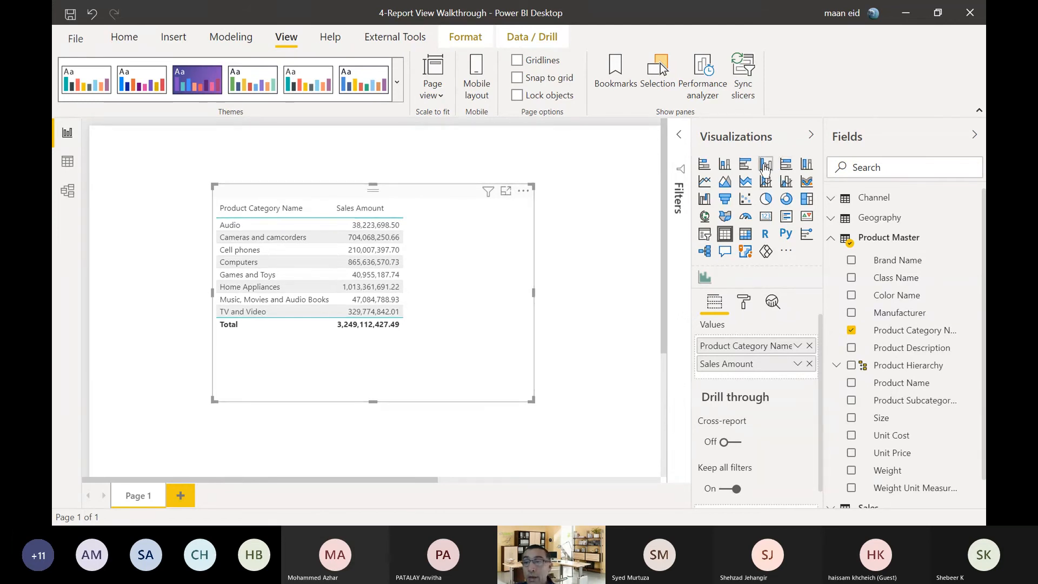
# Try the visual as a clustered column chart, widening it, and as a funnel and a pie chart, then restore the table.
pyautogui.click(766, 165)
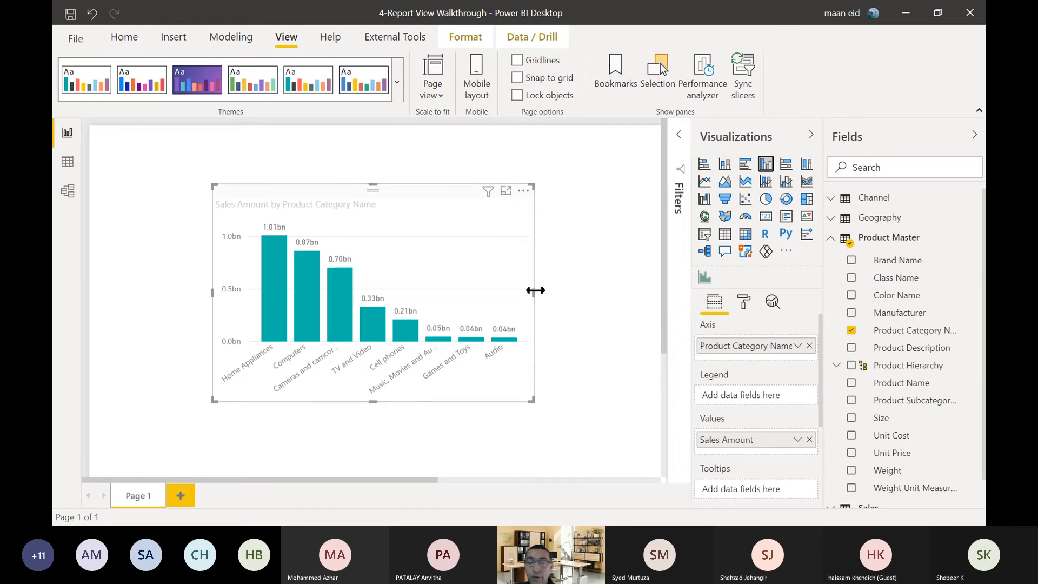
pyautogui.moveTo(535, 290); pyautogui.dragTo(608, 291)
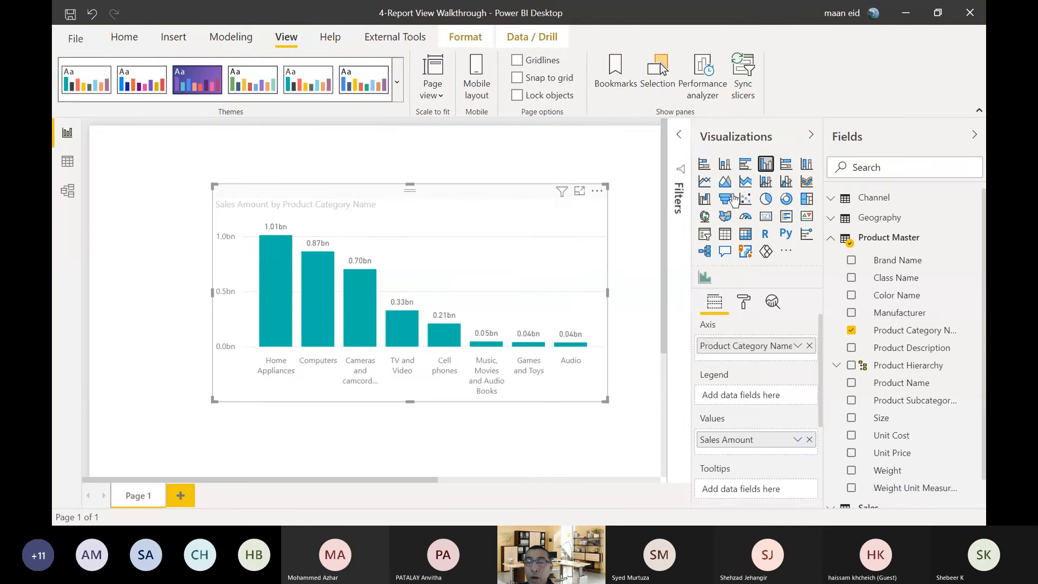
pyautogui.click(725, 198)
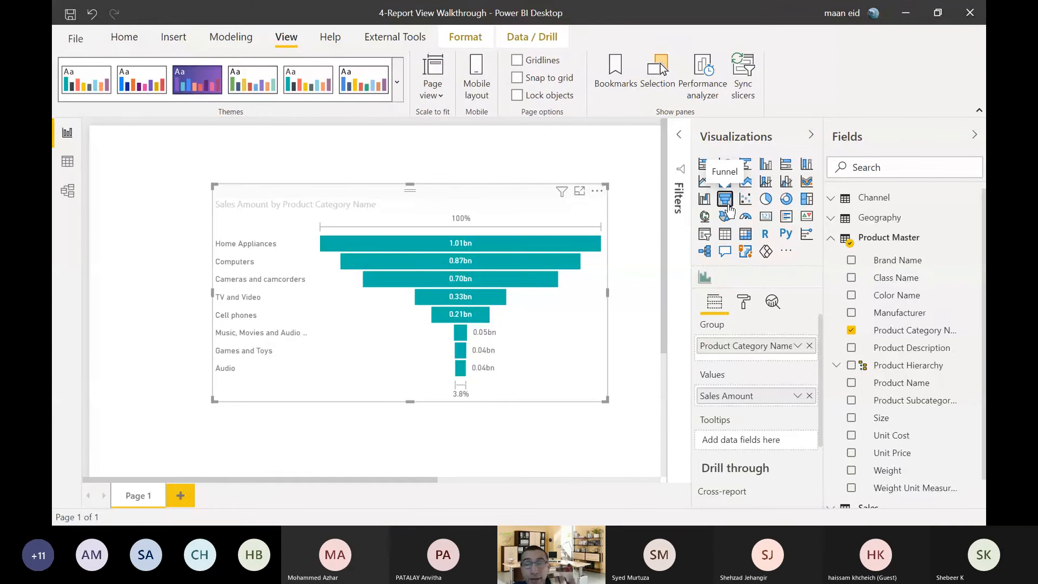
pyautogui.click(765, 200)
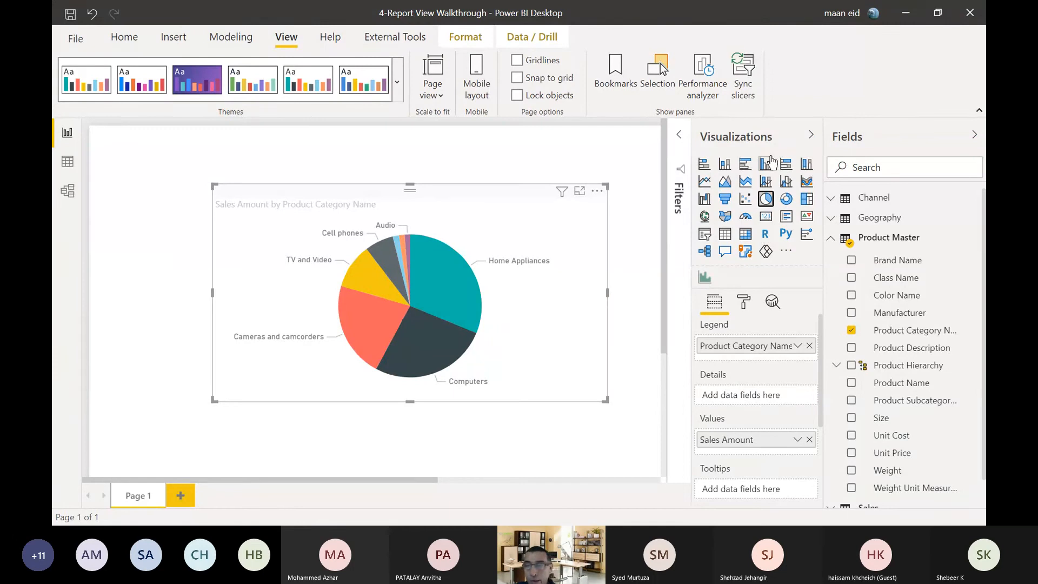
pyautogui.click(722, 238)
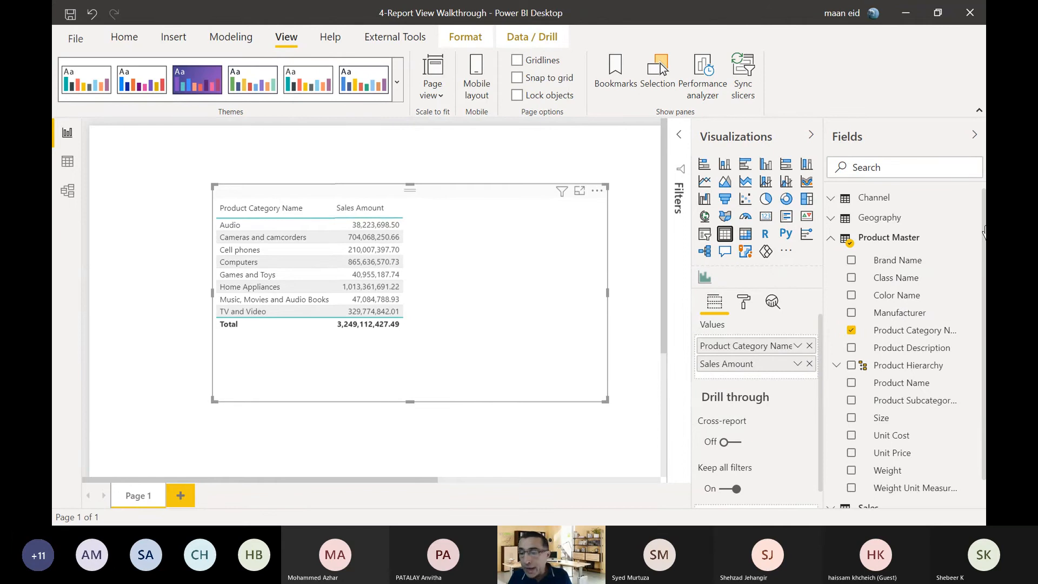
# Add Total Cost from Sales to the table's values, then remove it and narrow the table visual.
pyautogui.scroll(-1, 914, 351)
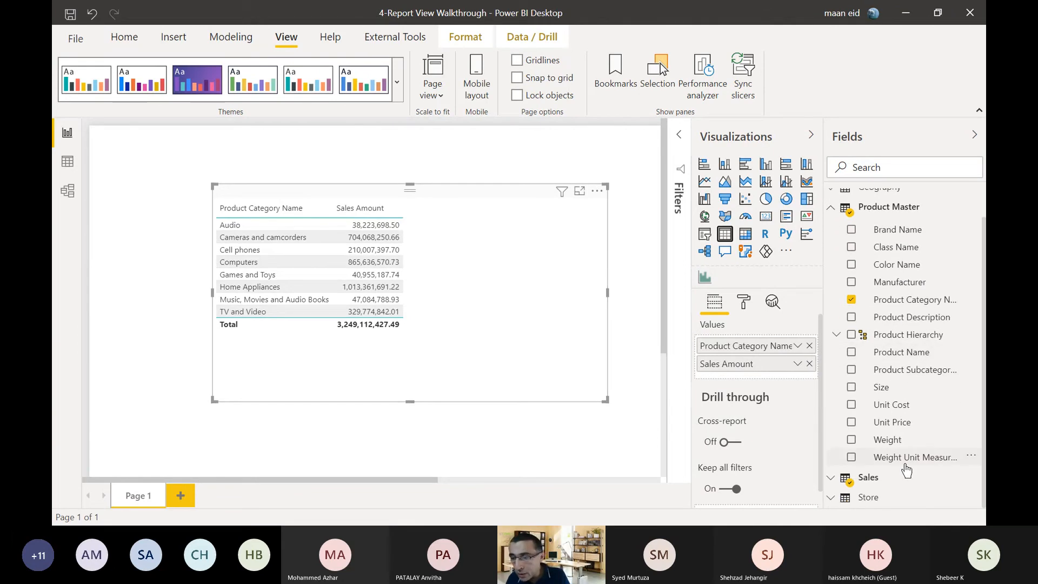
pyautogui.scroll(1, 910, 459)
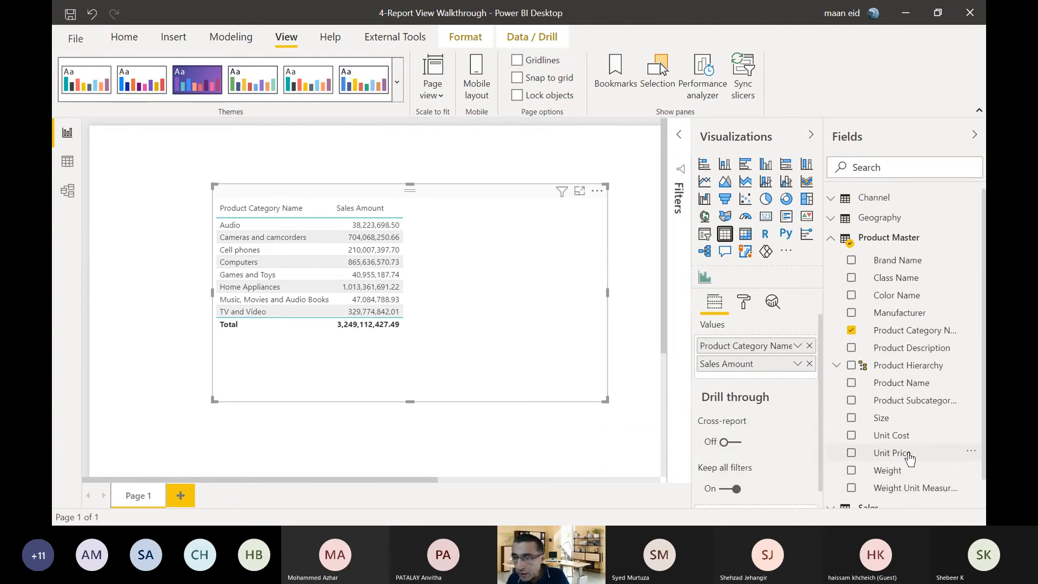
pyautogui.click(833, 245)
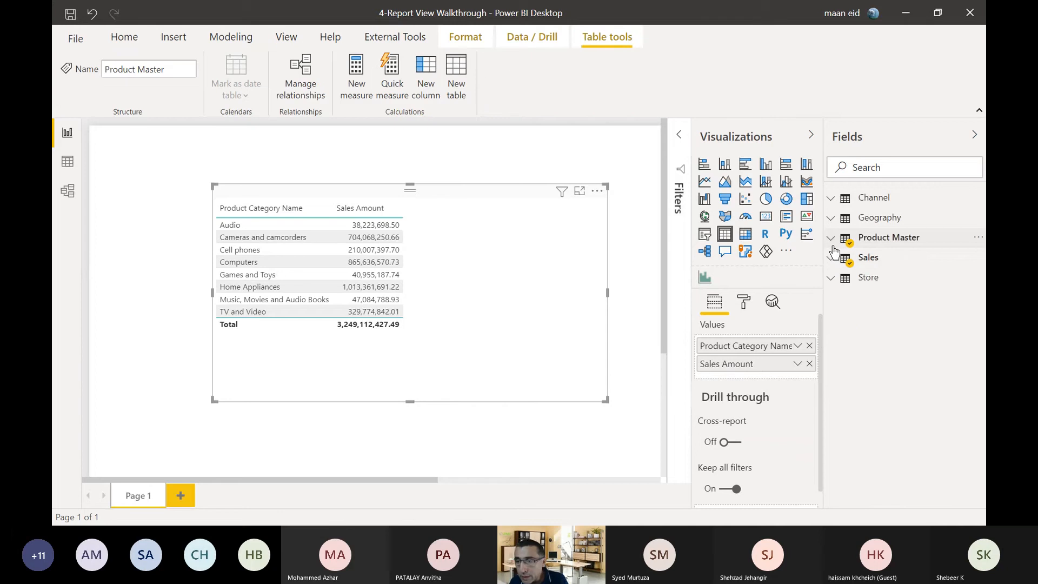
pyautogui.click(832, 259)
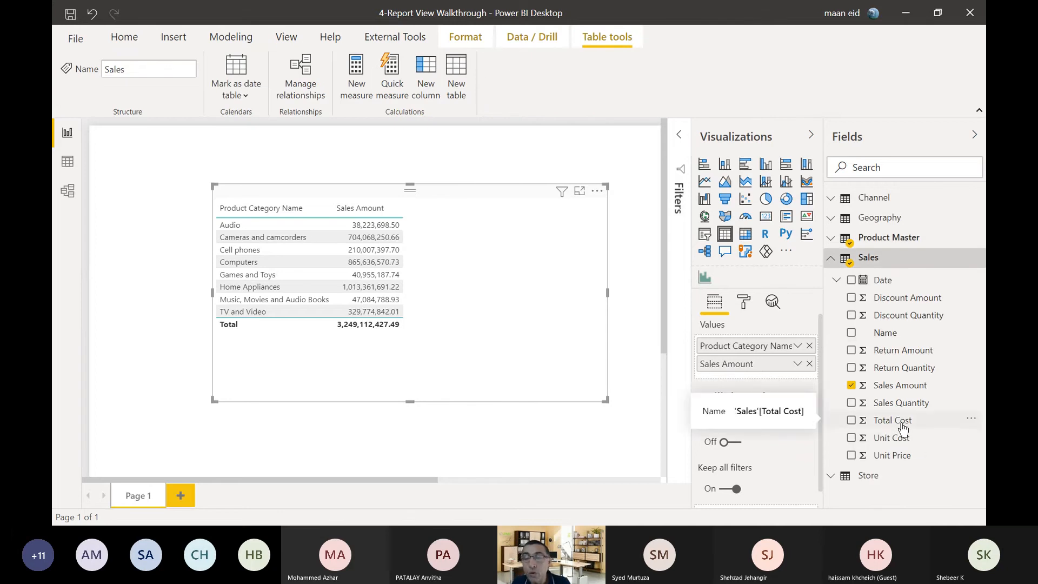
pyautogui.moveTo(911, 427); pyautogui.dragTo(753, 369)
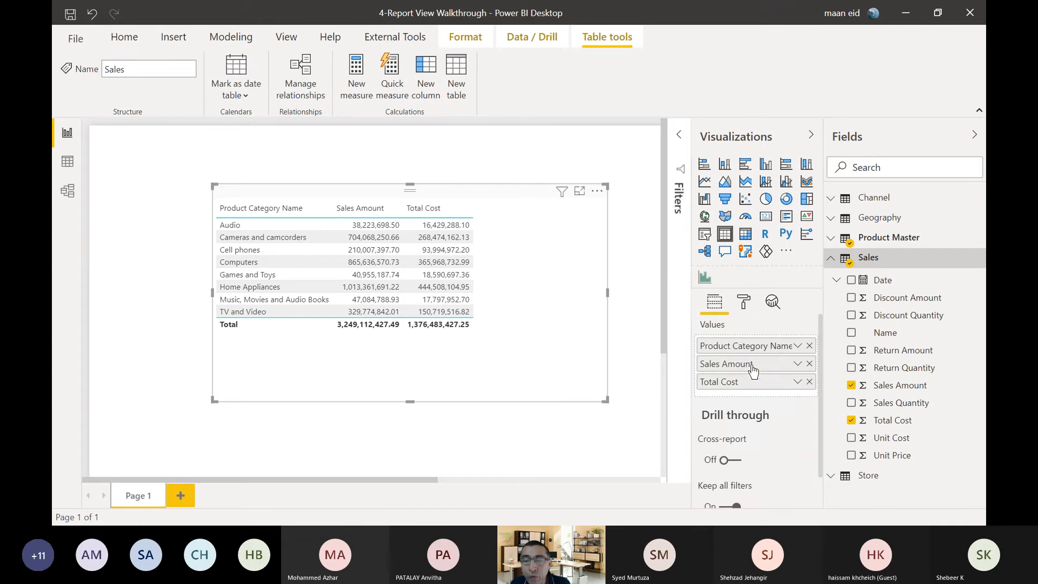
pyautogui.click(810, 381)
pyautogui.moveTo(609, 290); pyautogui.dragTo(453, 292)
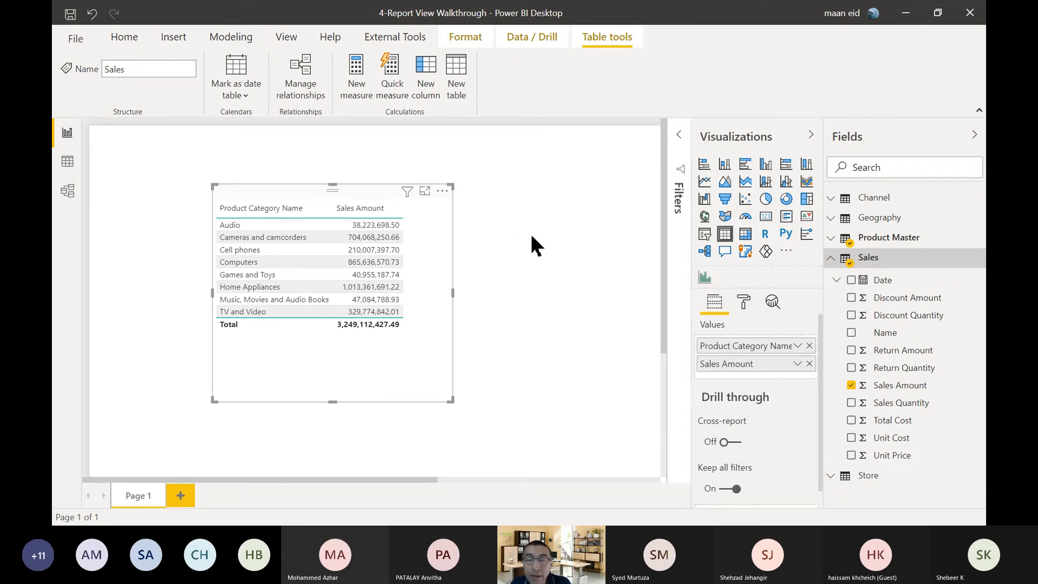
# With no visual selected, create a separate visual from Total Cost, then delete it.
pyautogui.click(557, 192)
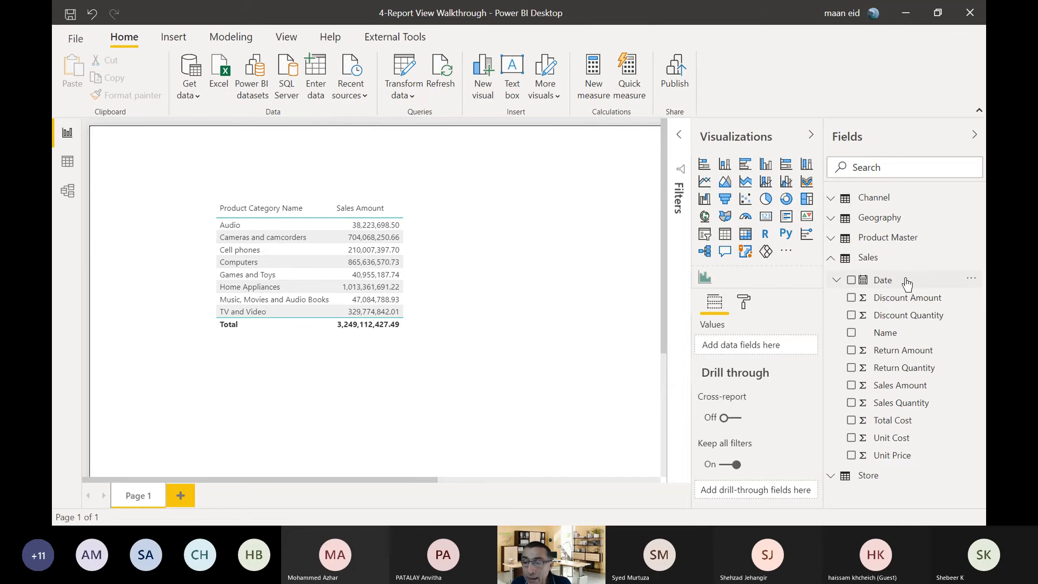
pyautogui.click(851, 420)
pyautogui.scroll(3, 427, 232)
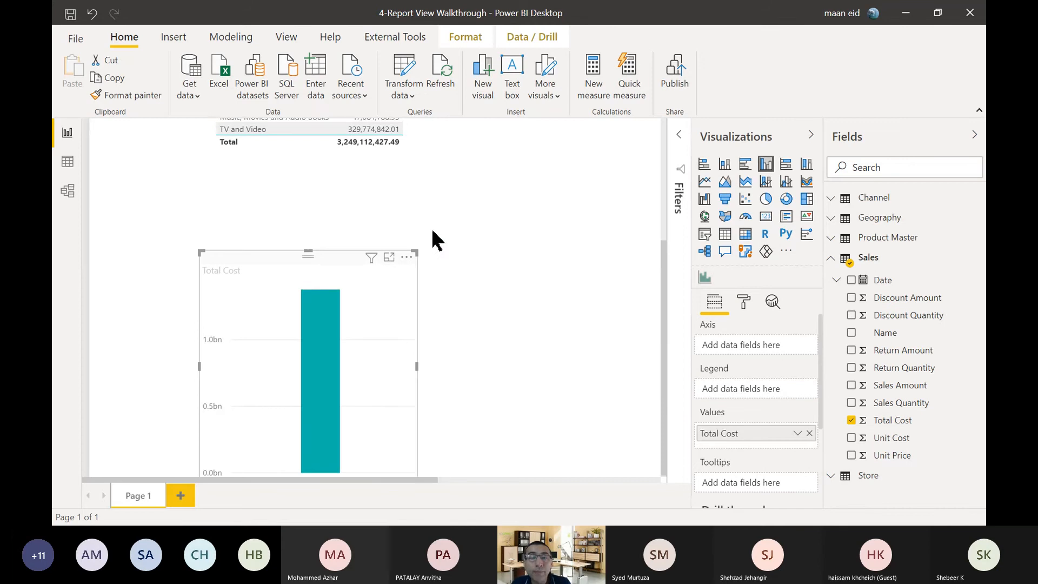
pyautogui.scroll(-1, 297, 209)
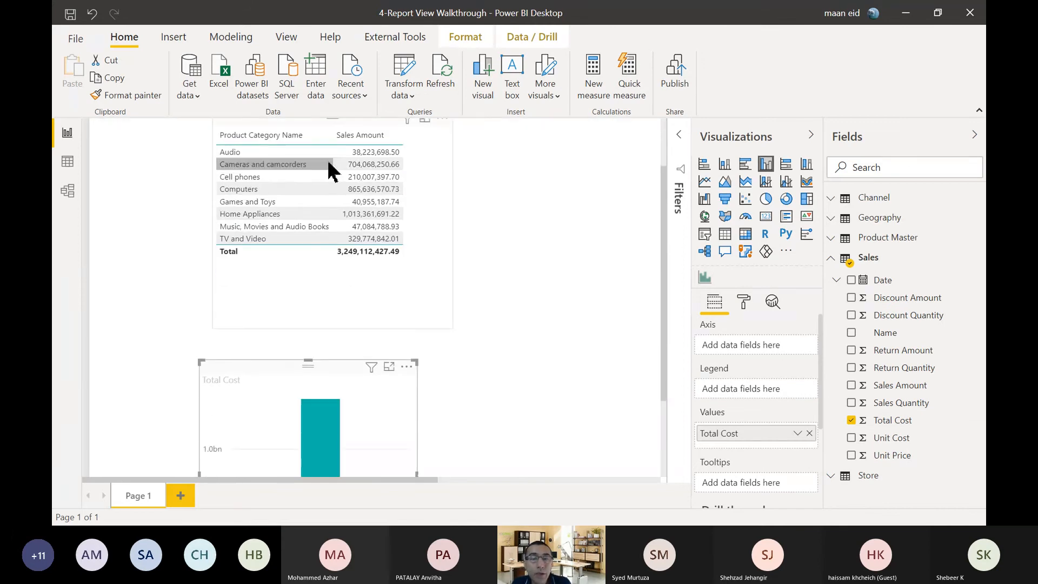
pyautogui.press('Delete')
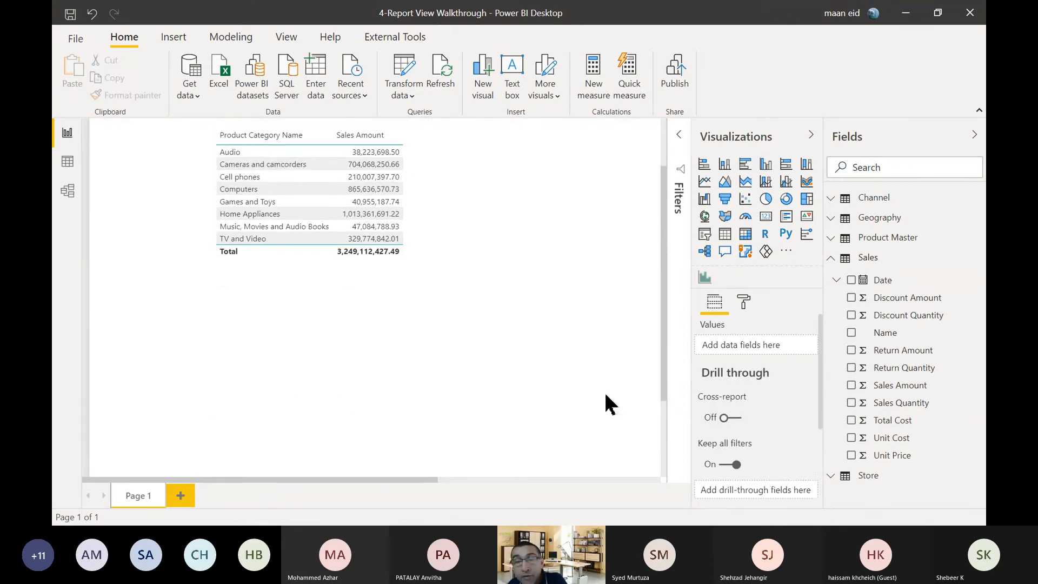
# Add Total Cost from Sales to the product category table and widen the visual to fit the full column.
pyautogui.click(354, 281)
pyautogui.scroll(1, 524, 308)
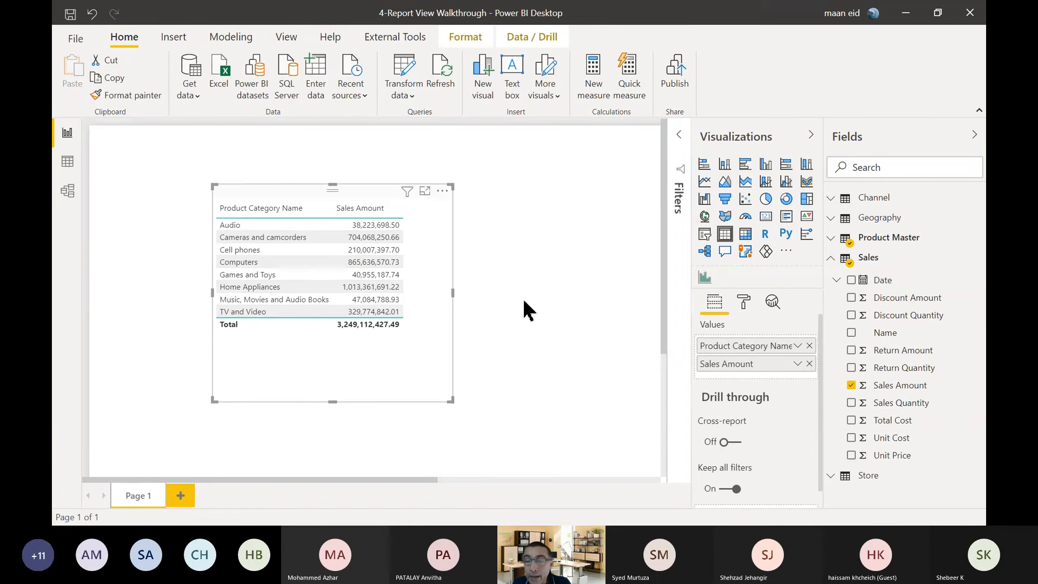
pyautogui.click(852, 420)
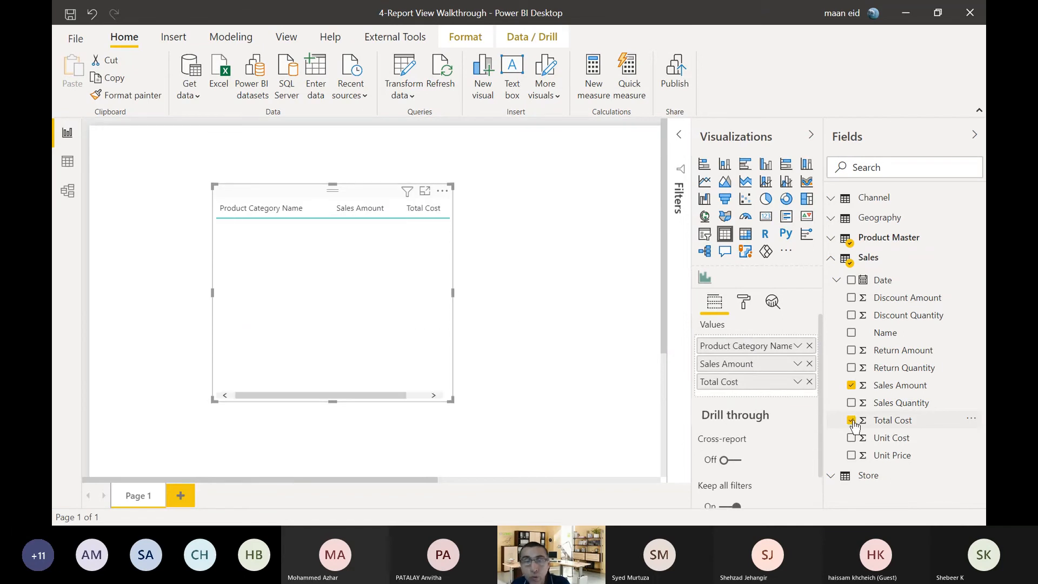
pyautogui.click(455, 297)
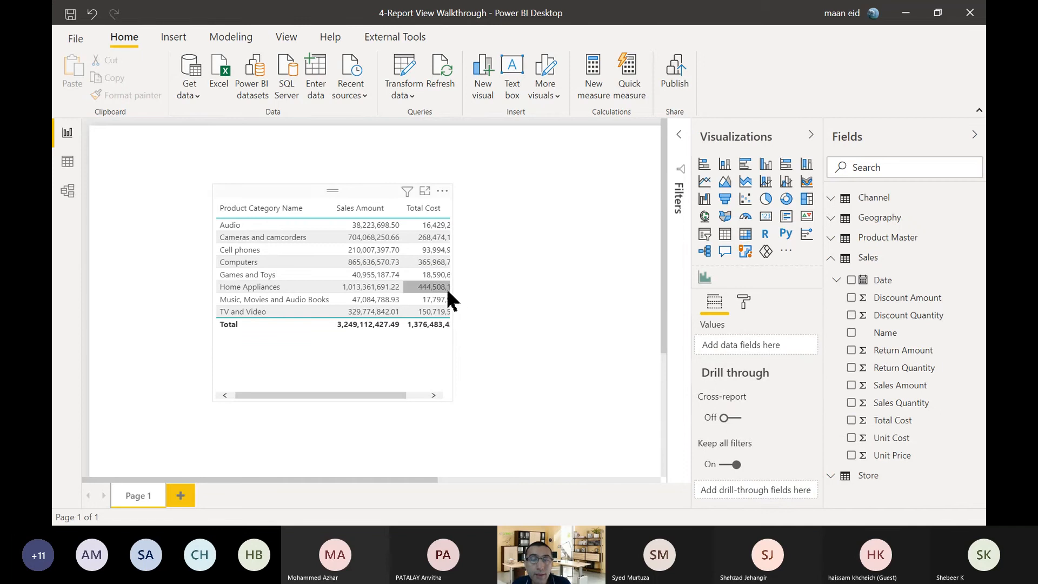
pyautogui.click(448, 292)
pyautogui.click(445, 289)
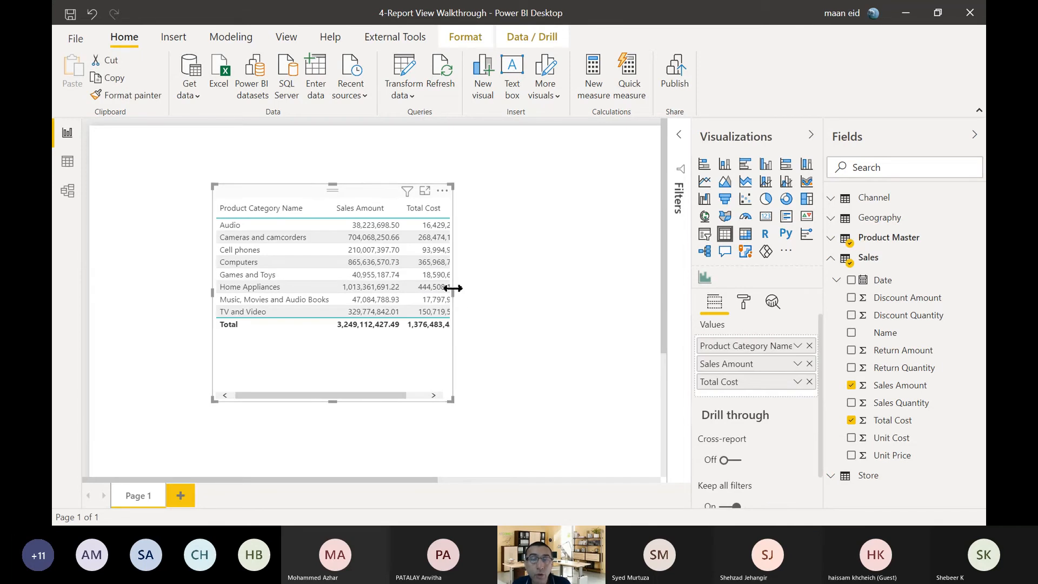
pyautogui.moveTo(453, 288); pyautogui.dragTo(535, 298)
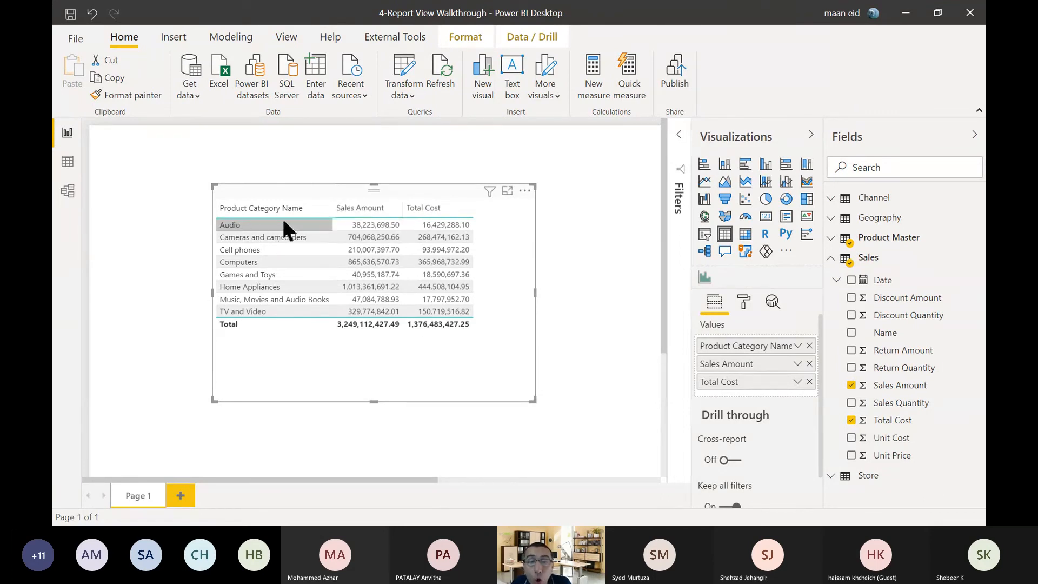
# Examine the row-level Sales Amount and Total Cost values of the Sales table in the data view.
pyautogui.moveTo(380, 234)
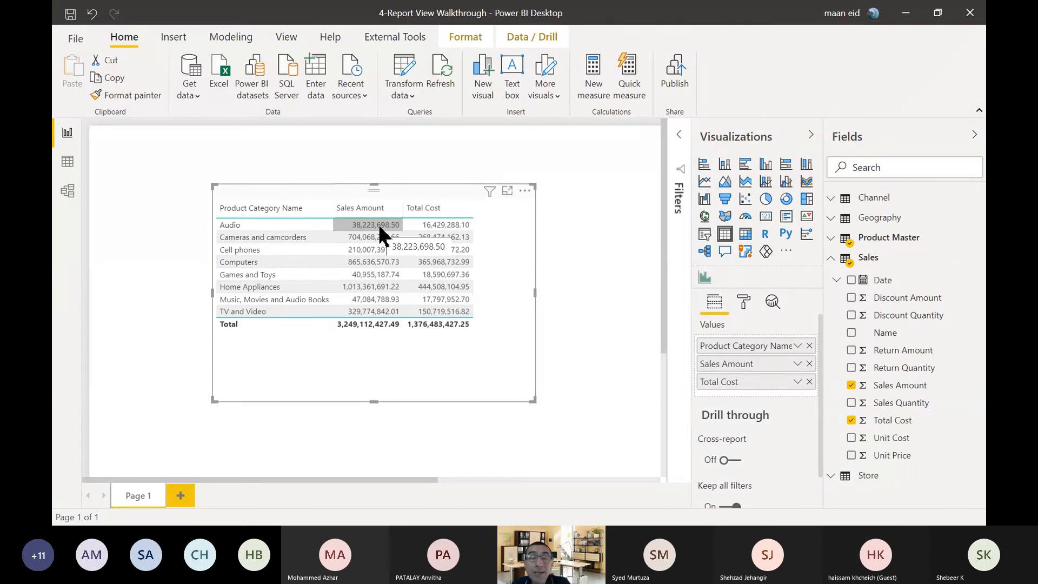
pyautogui.click(67, 161)
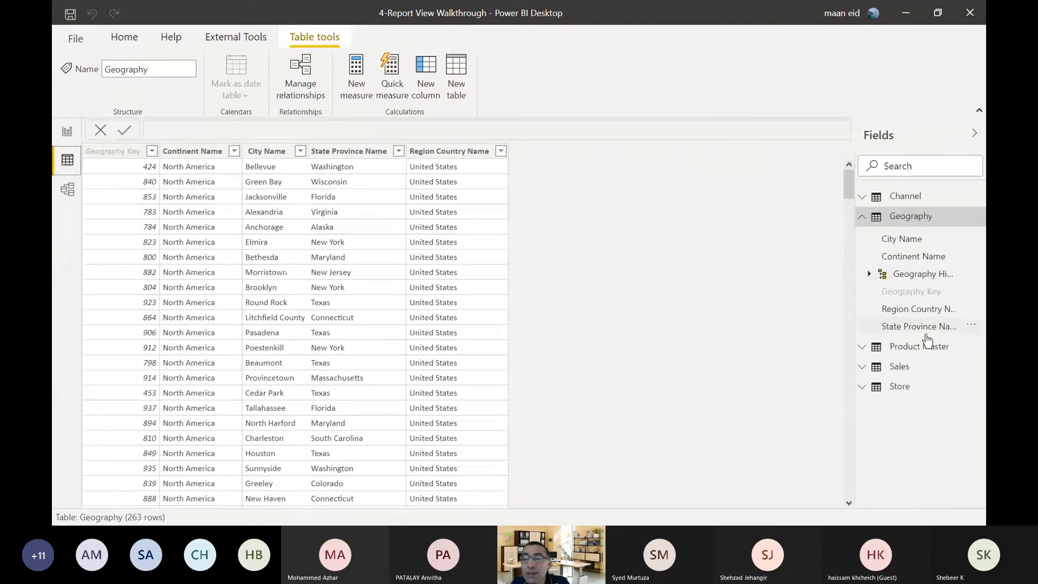
pyautogui.click(908, 366)
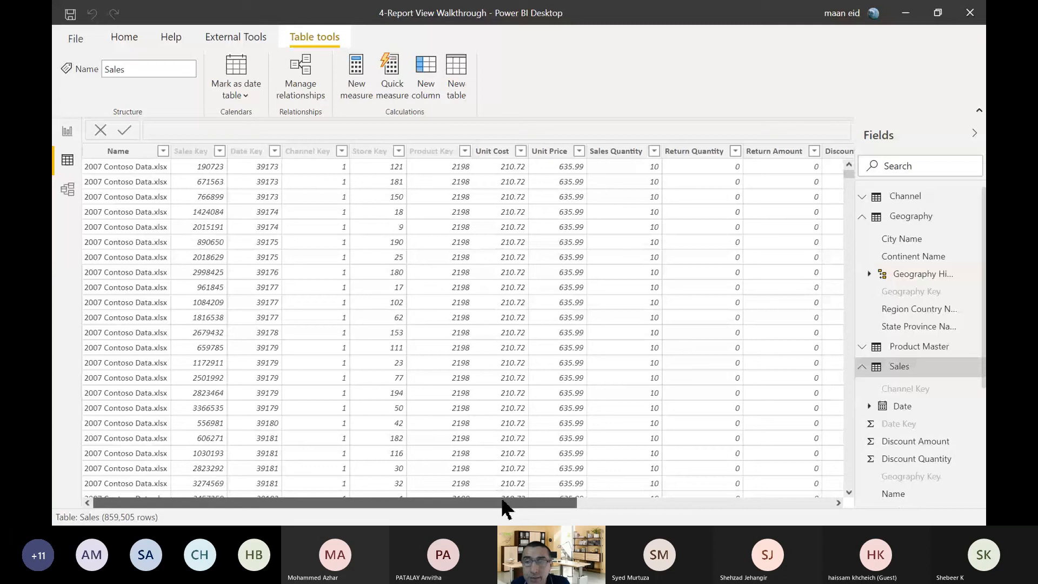
pyautogui.moveTo(503, 508); pyautogui.dragTo(766, 523)
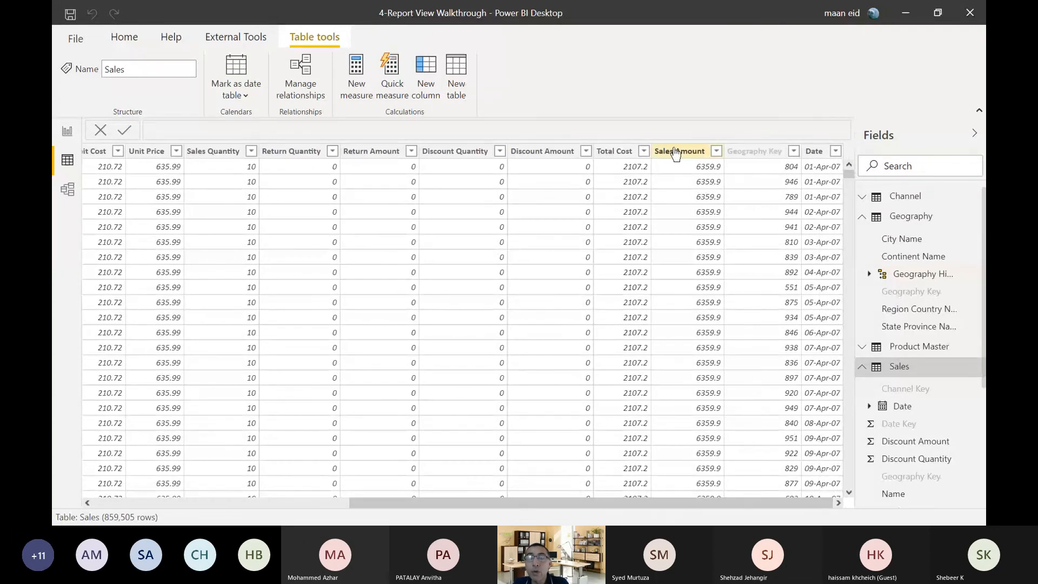
pyautogui.scroll(-5, 677, 225)
pyautogui.scroll(-20, 681, 227)
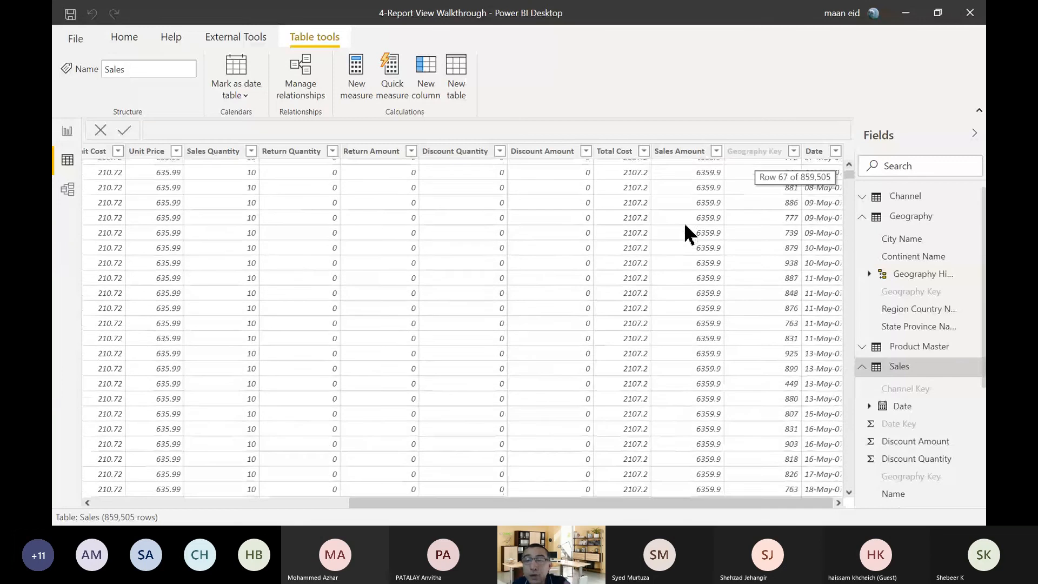
pyautogui.scroll(-20, 681, 254)
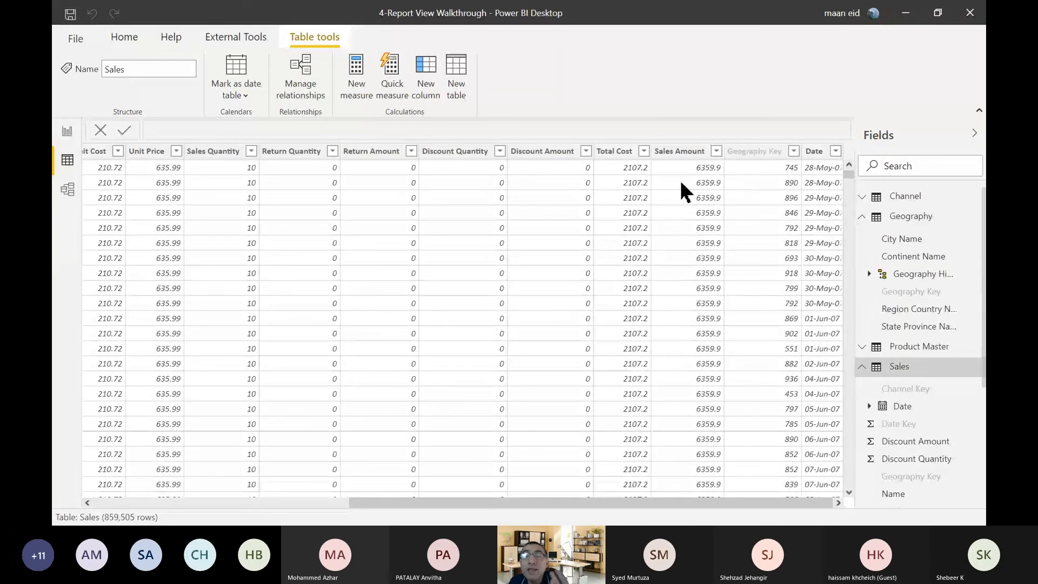
pyautogui.scroll(-18, 682, 198)
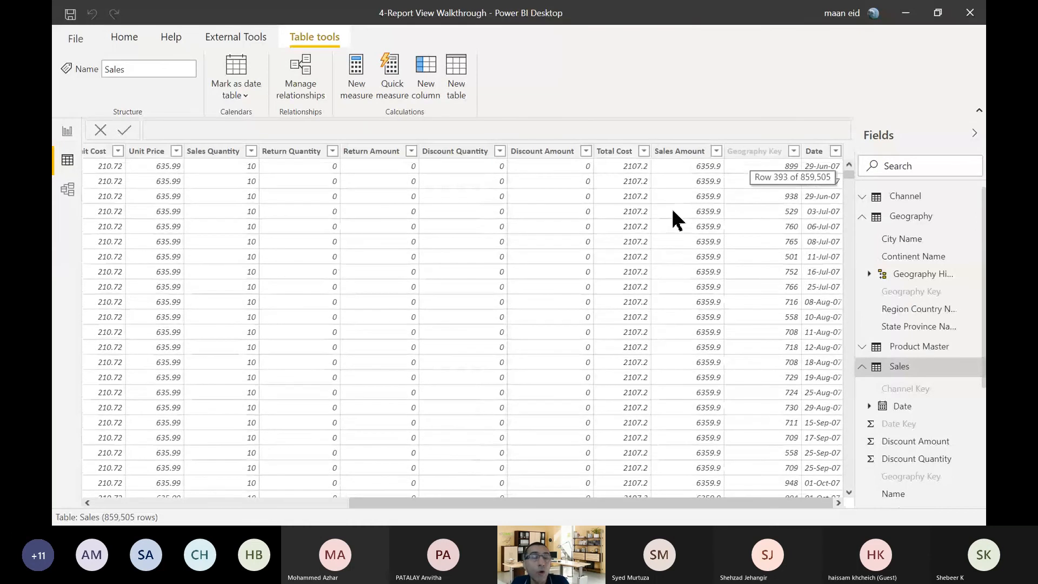
pyautogui.scroll(-2, 672, 219)
# Return to the report view and move the product category table closer to the page's left edge.
pyautogui.click(68, 132)
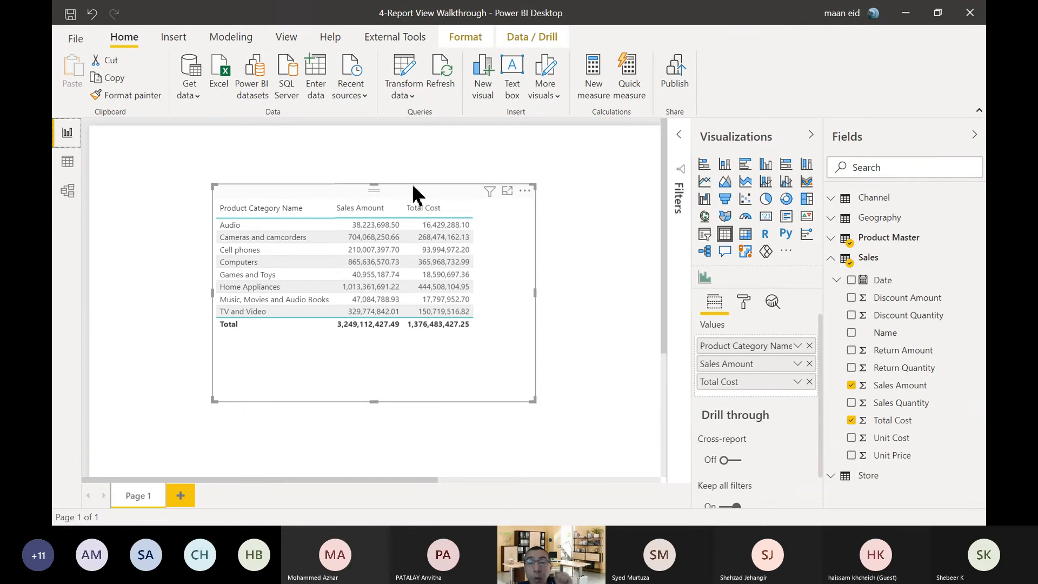
pyautogui.moveTo(413, 190); pyautogui.dragTo(358, 201)
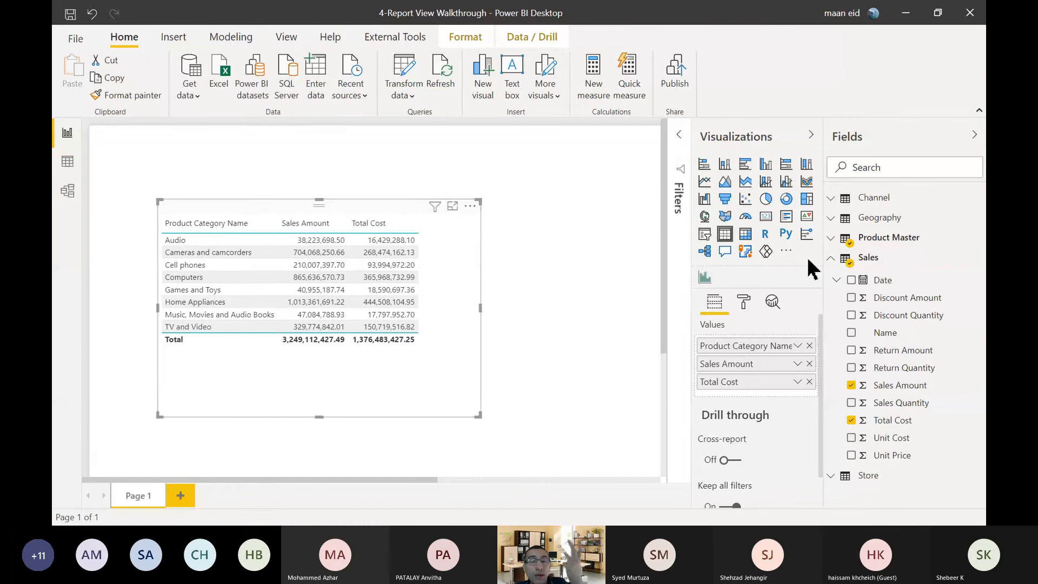
# Create a new measure in the Sales table and name it Total Sales.
pyautogui.click(832, 259)
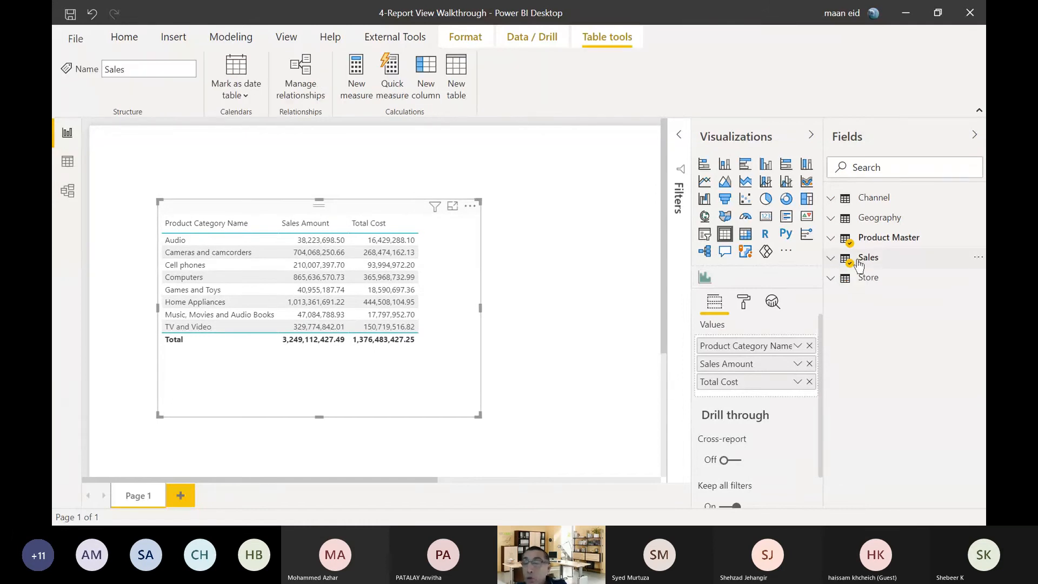
pyautogui.rightClick(888, 260)
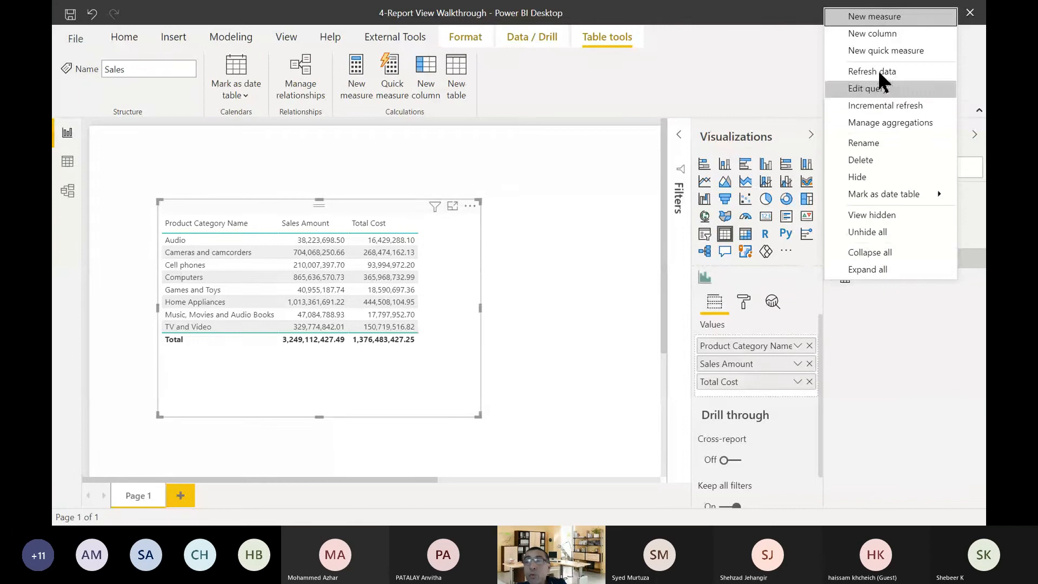
pyautogui.click(903, 18)
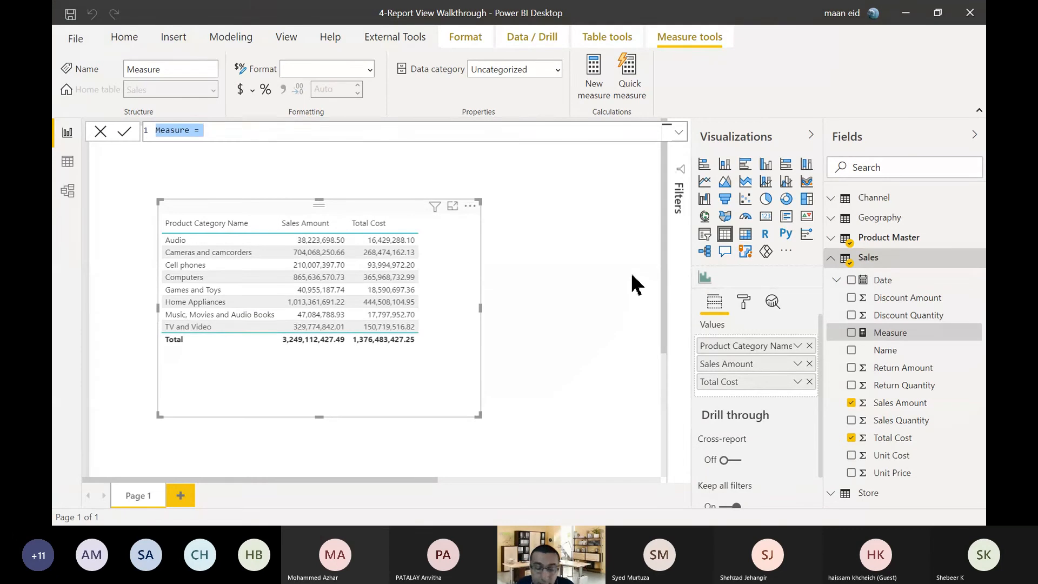
pyautogui.write('Tot')
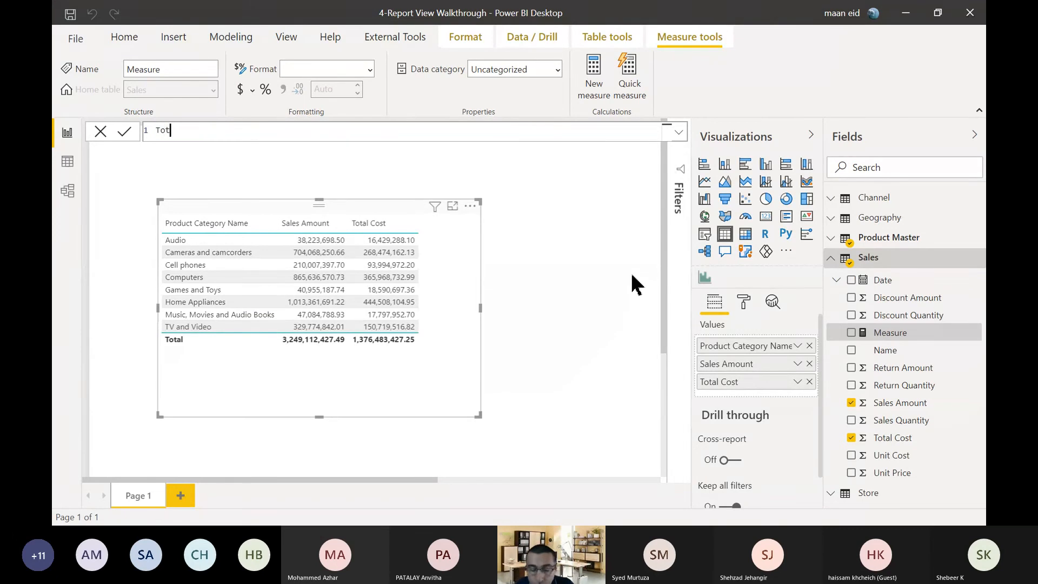
pyautogui.write('al Sales =')
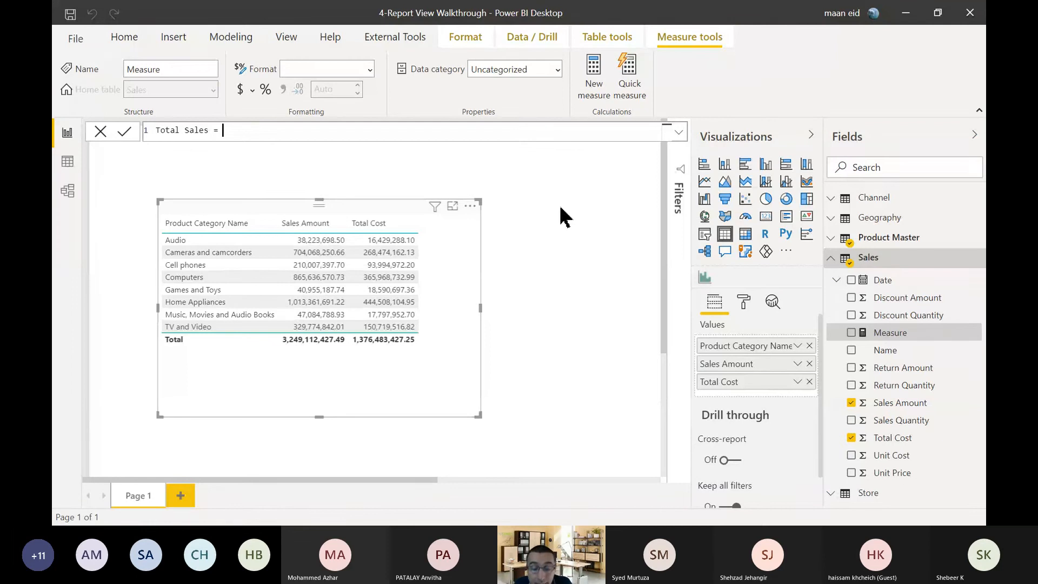
# Define the Total Sales measure as SUM(Sales[Sales Amount]) and commit the formula.
pyautogui.write('sum')
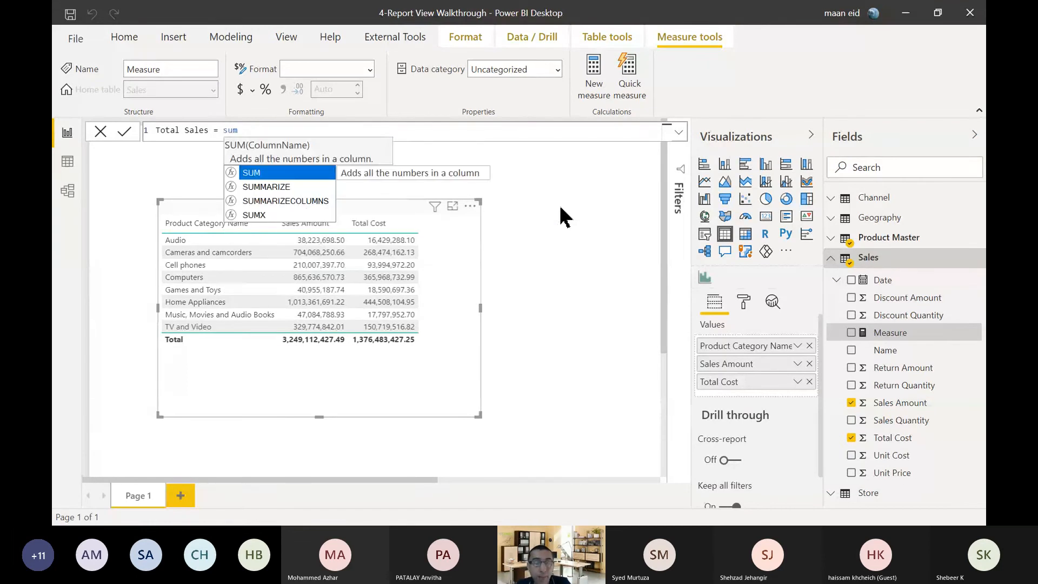
pyautogui.press('Tab')
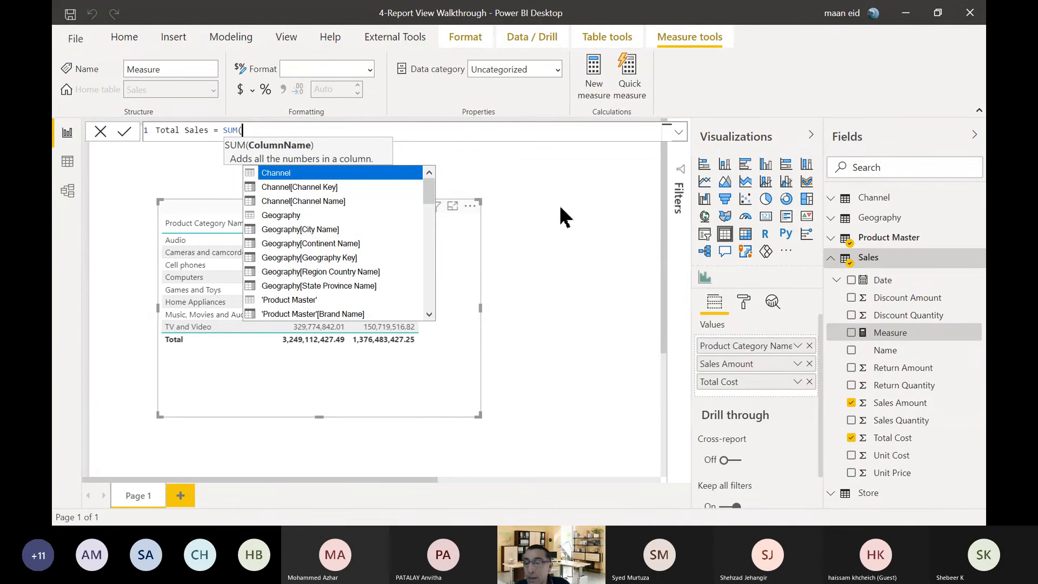
pyautogui.write('sales ')
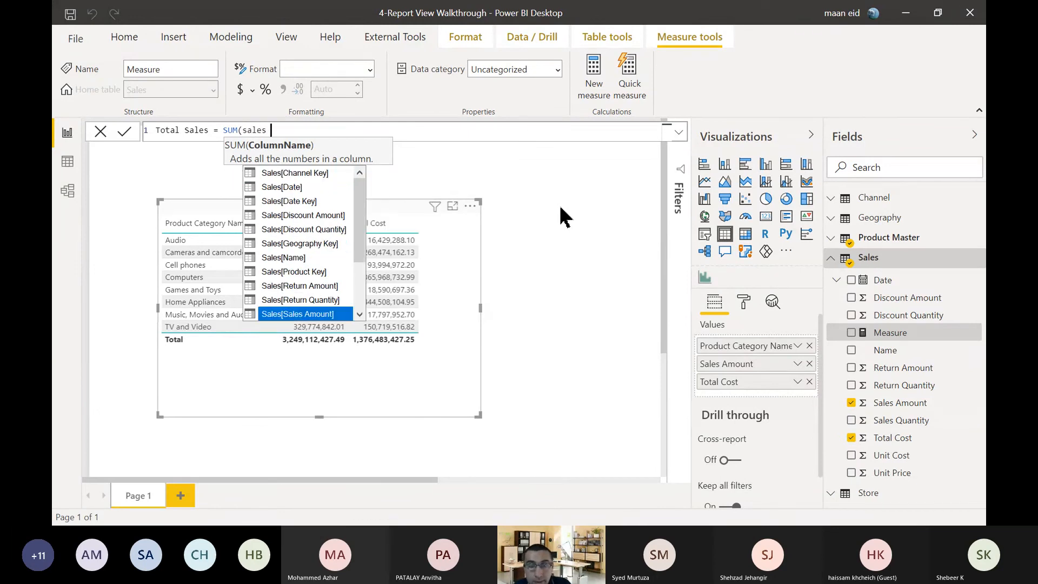
pyautogui.write('am')
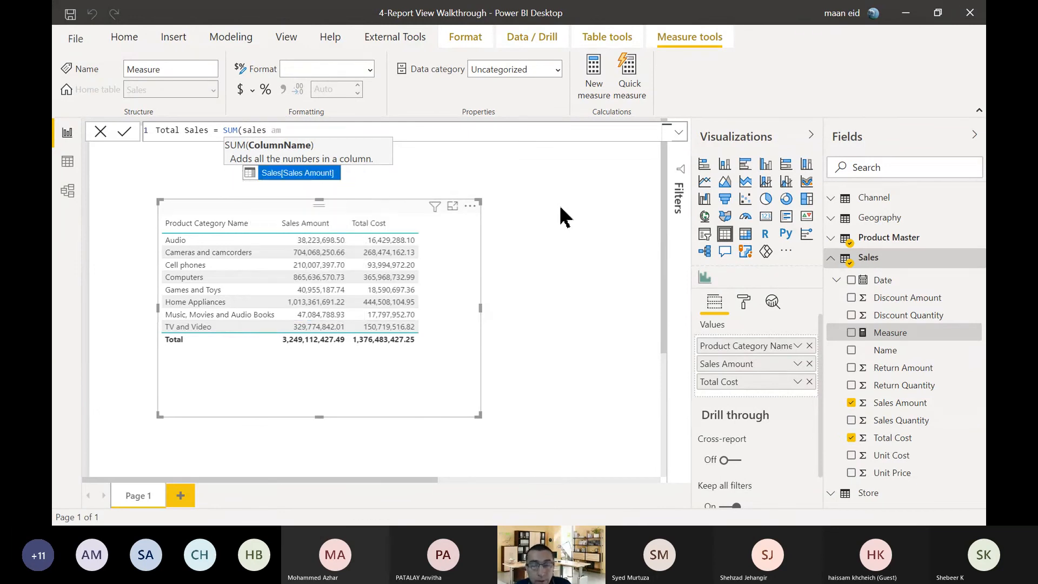
pyautogui.press('Tab')
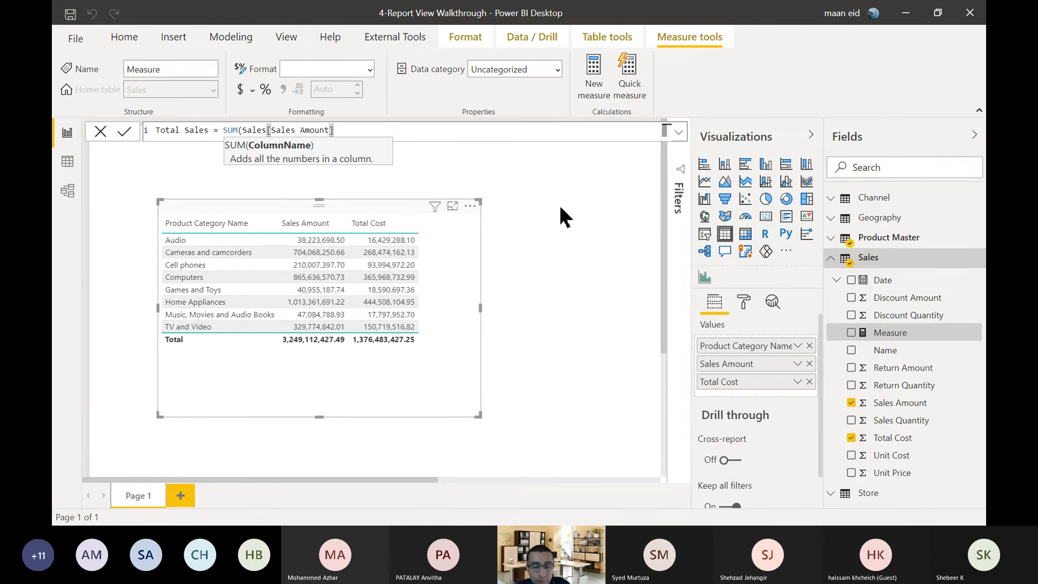
pyautogui.write(')')
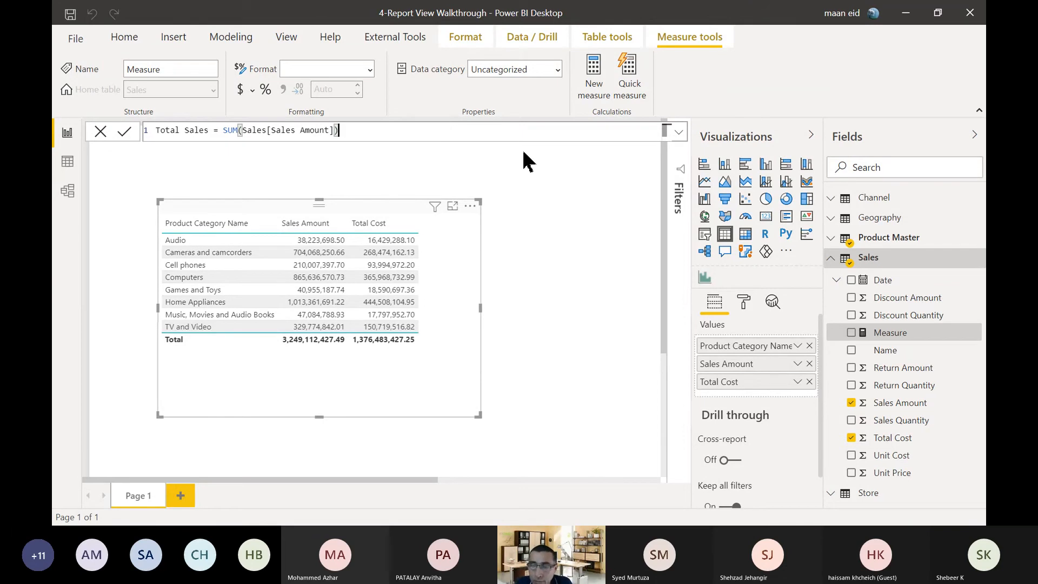
pyautogui.press('Return')
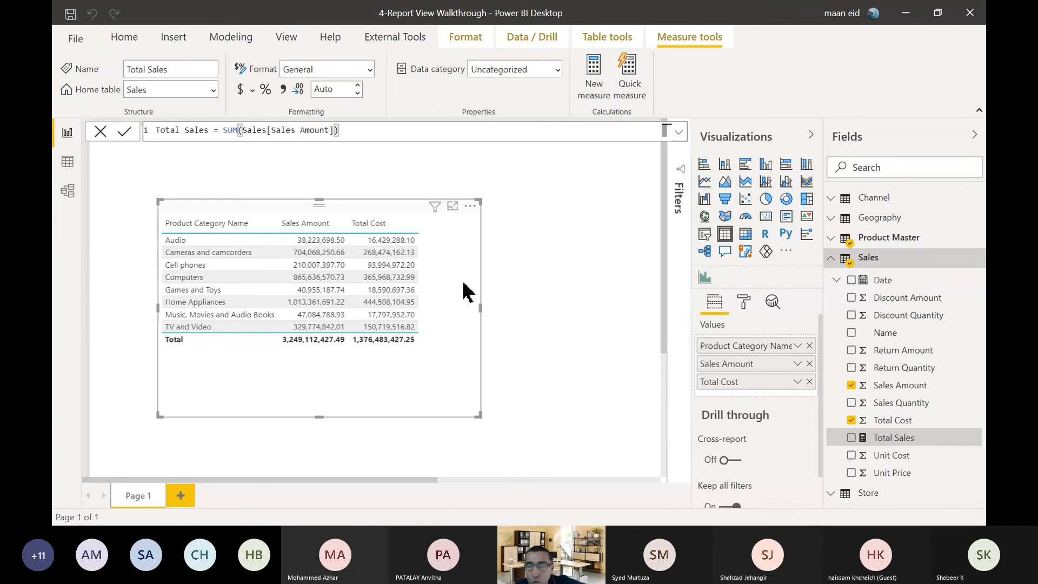
# Replace Total Cost in the product category table with the Total Sales measure.
pyautogui.click(809, 381)
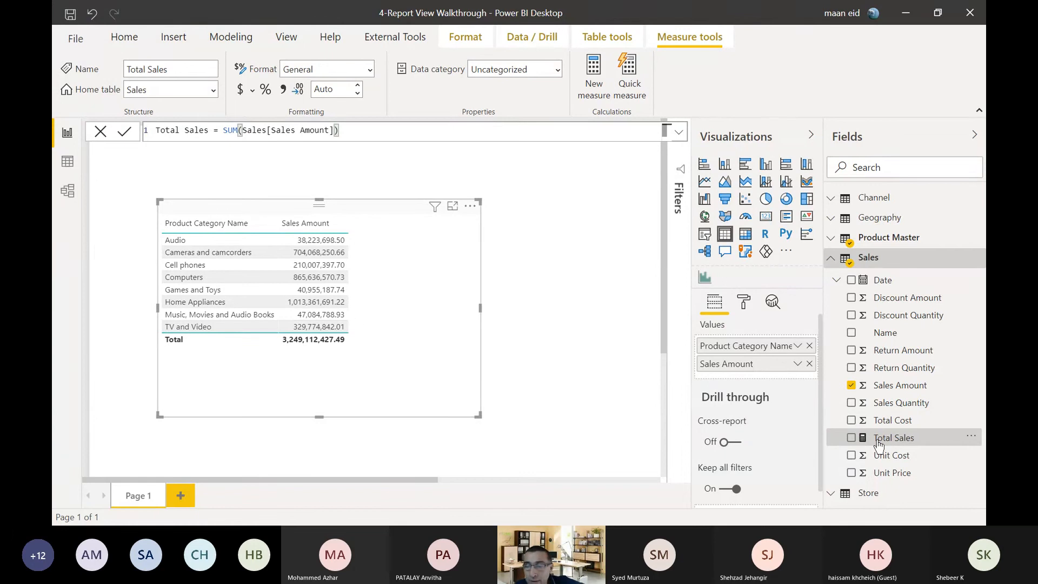
pyautogui.moveTo(892, 442); pyautogui.dragTo(411, 241)
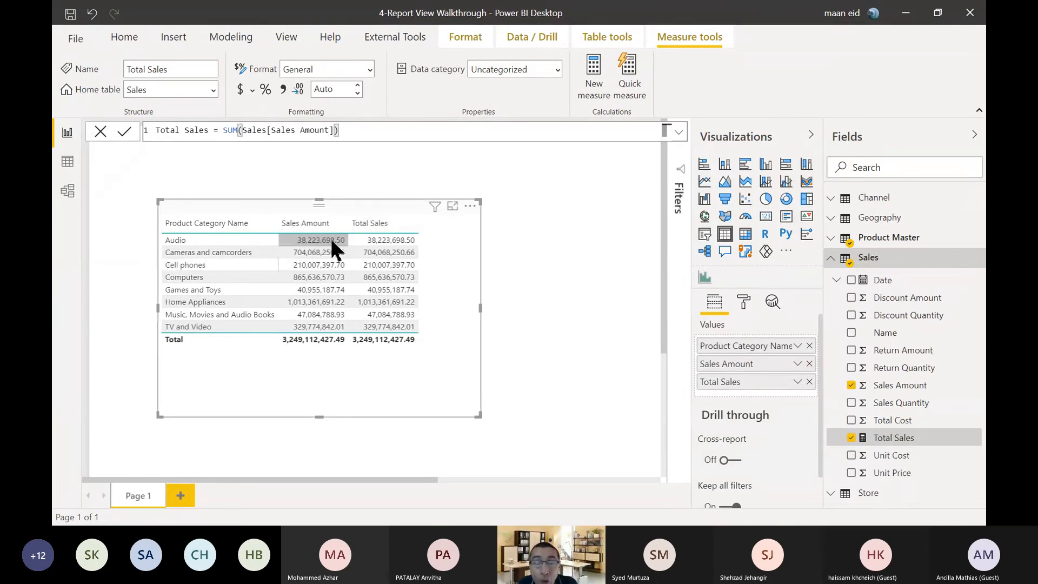
# Examine the row-level Sales Amount values and the Geography table in the data view, and return to the category table in the report view.
pyautogui.click(63, 165)
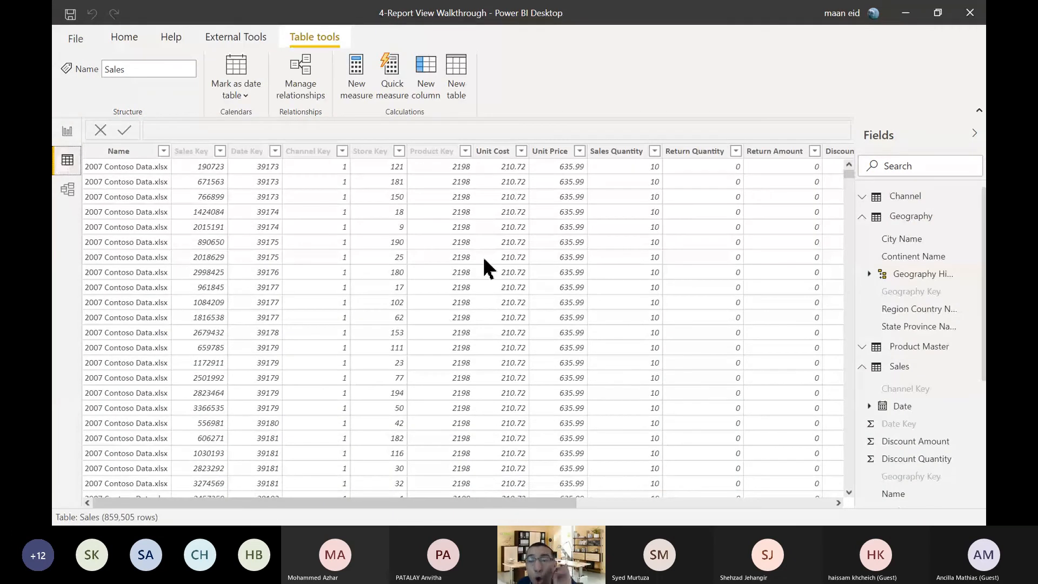
pyautogui.moveTo(481, 502); pyautogui.dragTo(754, 518)
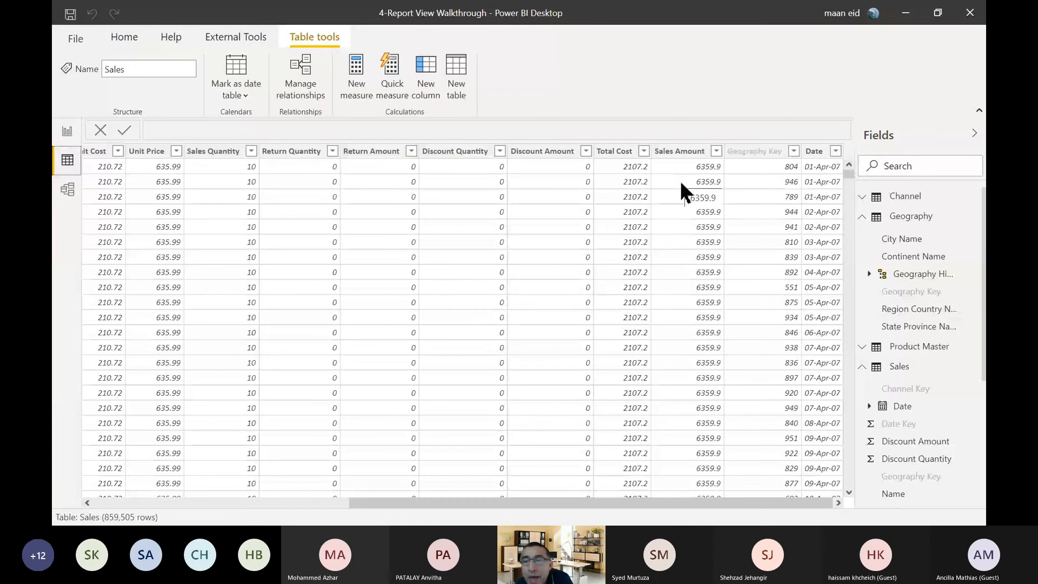
pyautogui.scroll(-10, 682, 192)
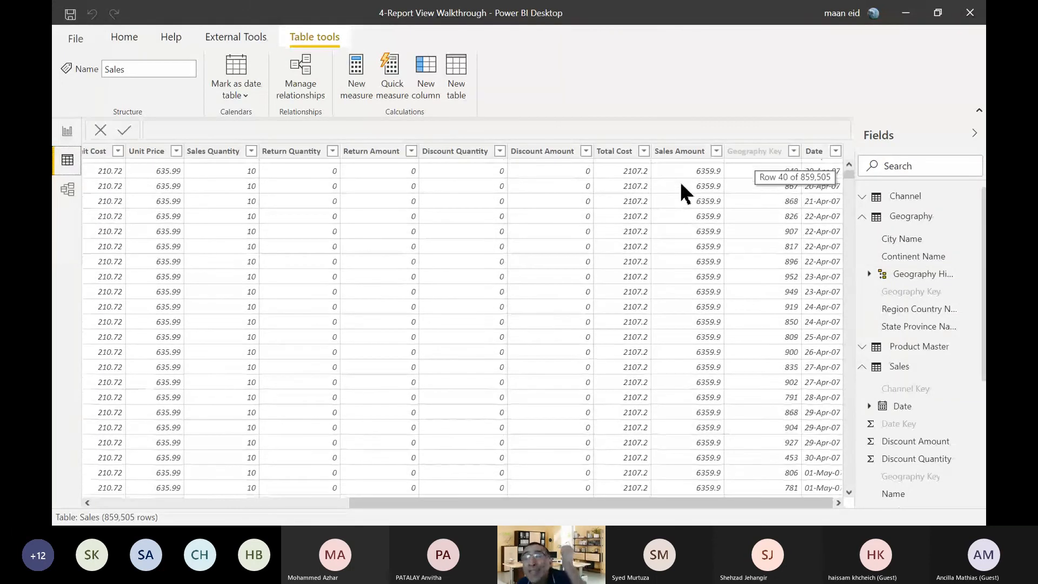
pyautogui.scroll(-20, 682, 192)
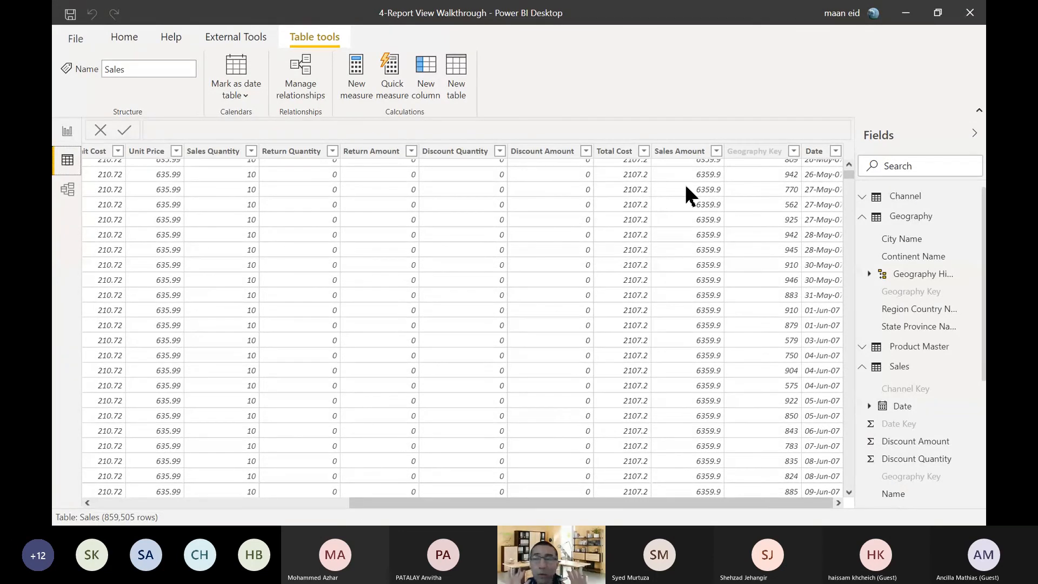
pyautogui.scroll(-13, 681, 198)
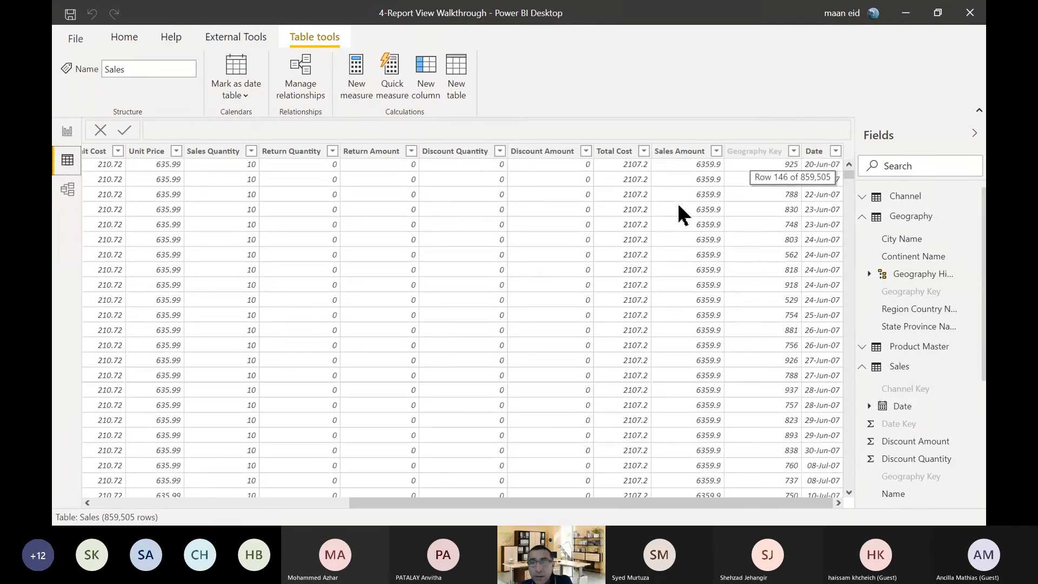
pyautogui.click(862, 216)
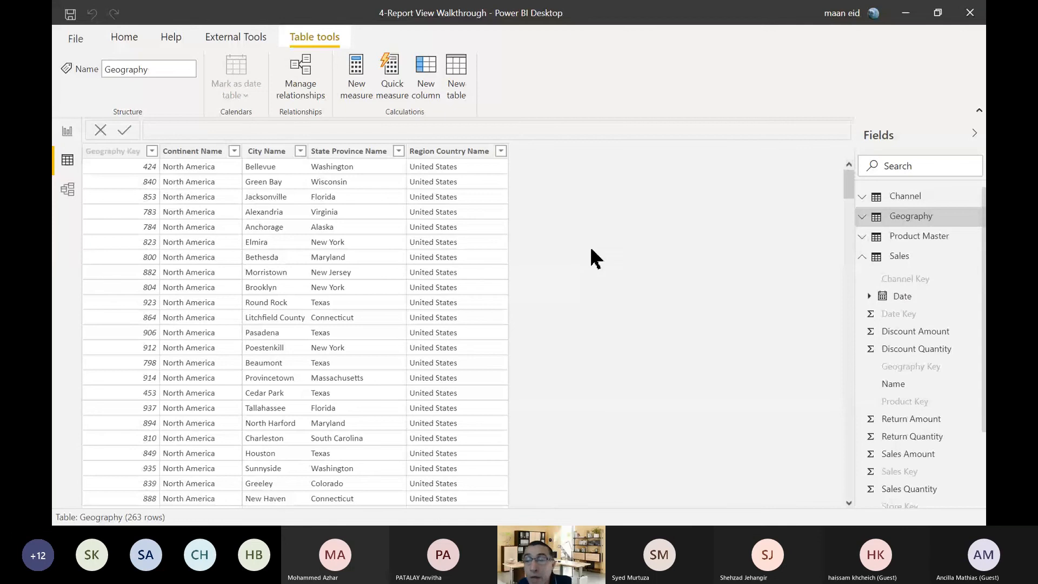
pyautogui.click(898, 258)
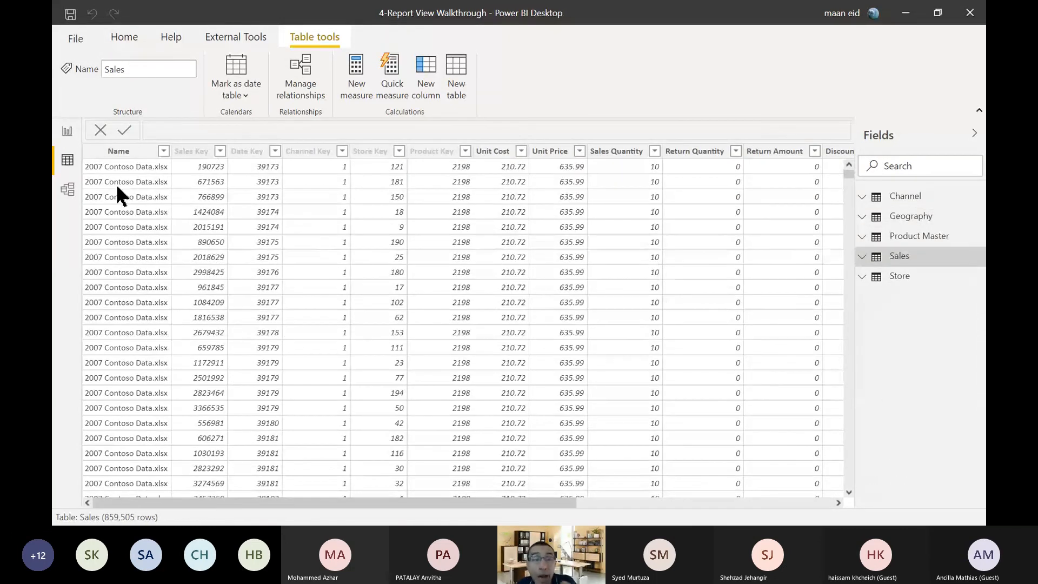
pyautogui.click(67, 131)
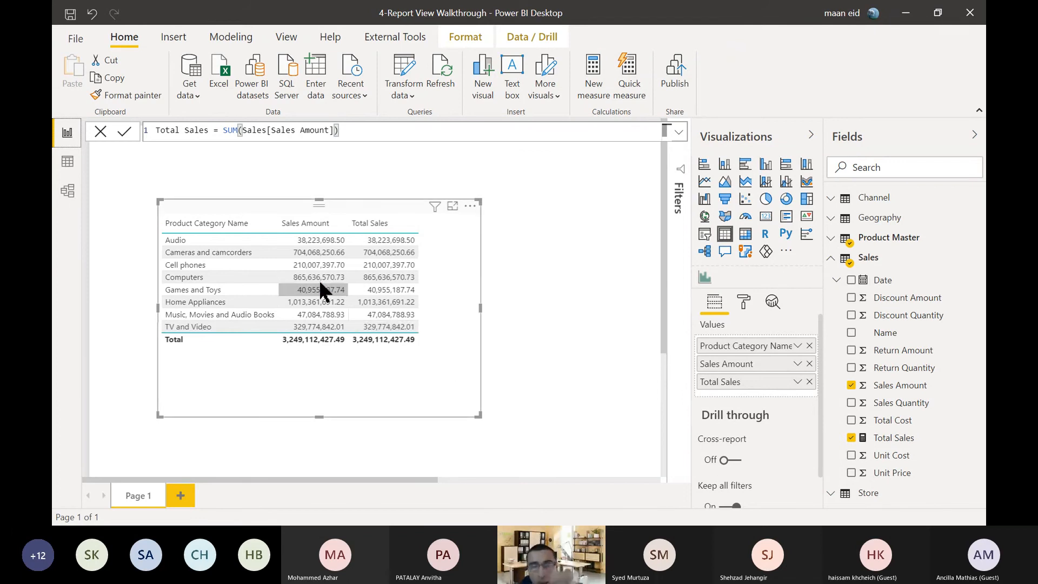
pyautogui.moveTo(306, 238)
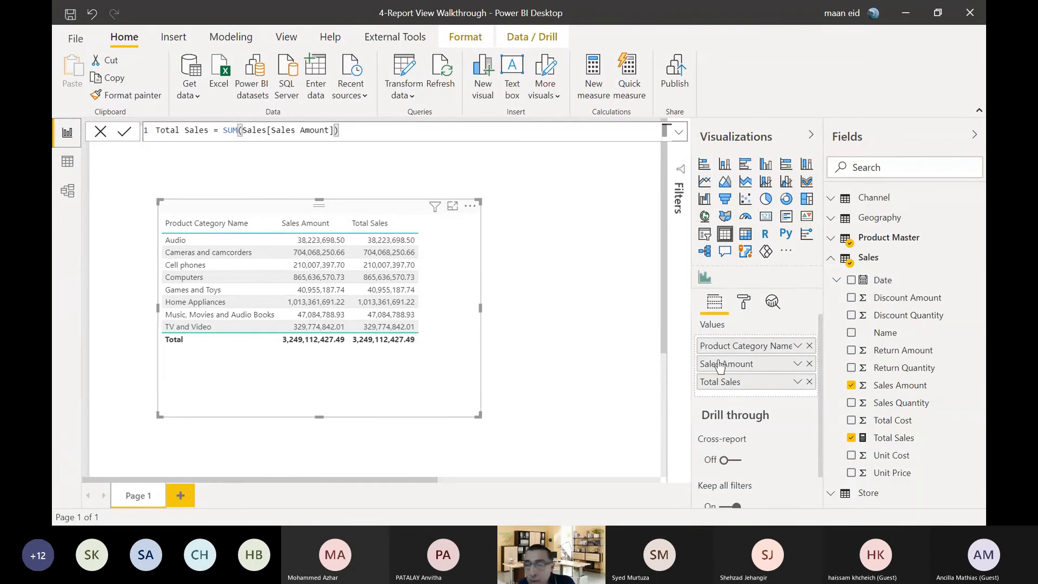
# Remove Product Category Name from the table visual, then add it back from Product Master as the first column.
pyautogui.click(810, 347)
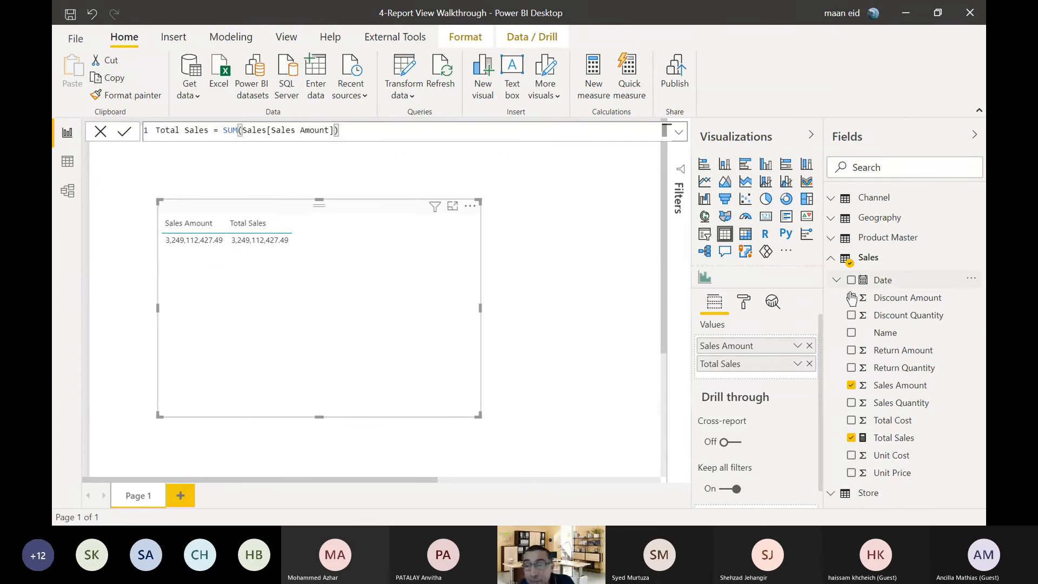
pyautogui.click(835, 241)
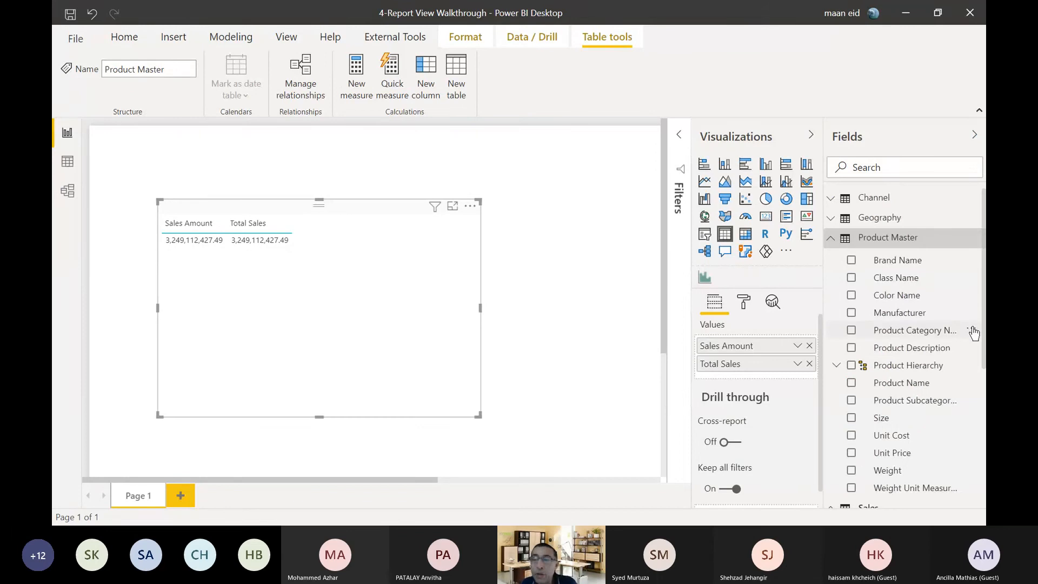
pyautogui.click(852, 331)
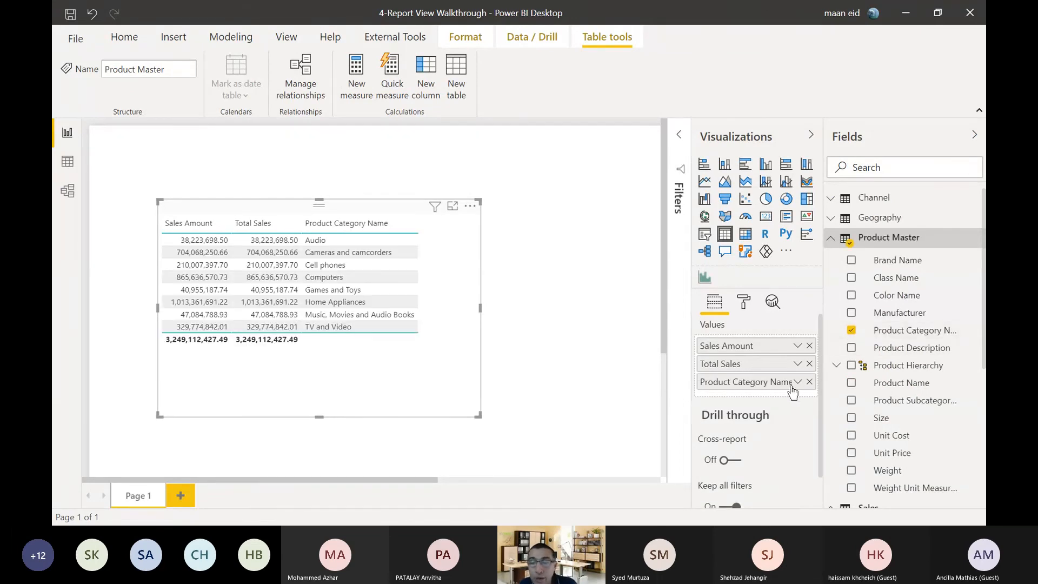
pyautogui.moveTo(781, 387); pyautogui.dragTo(777, 343)
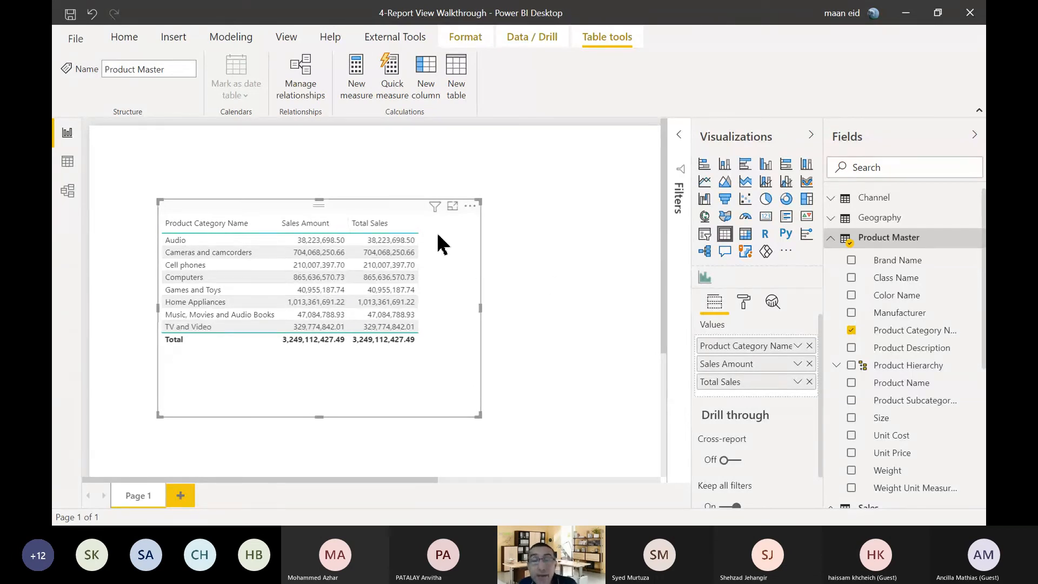
# Sort the category table by Total Sales in descending order and highlight the Sales Amount reference in the Total Sales measure's formula.
pyautogui.click(376, 226)
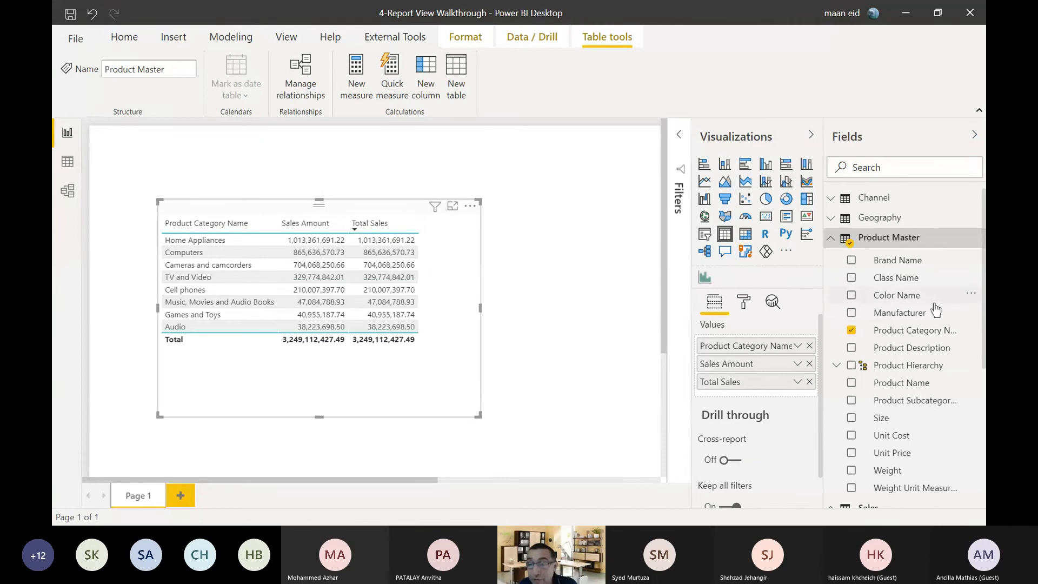
pyautogui.scroll(-5, 917, 350)
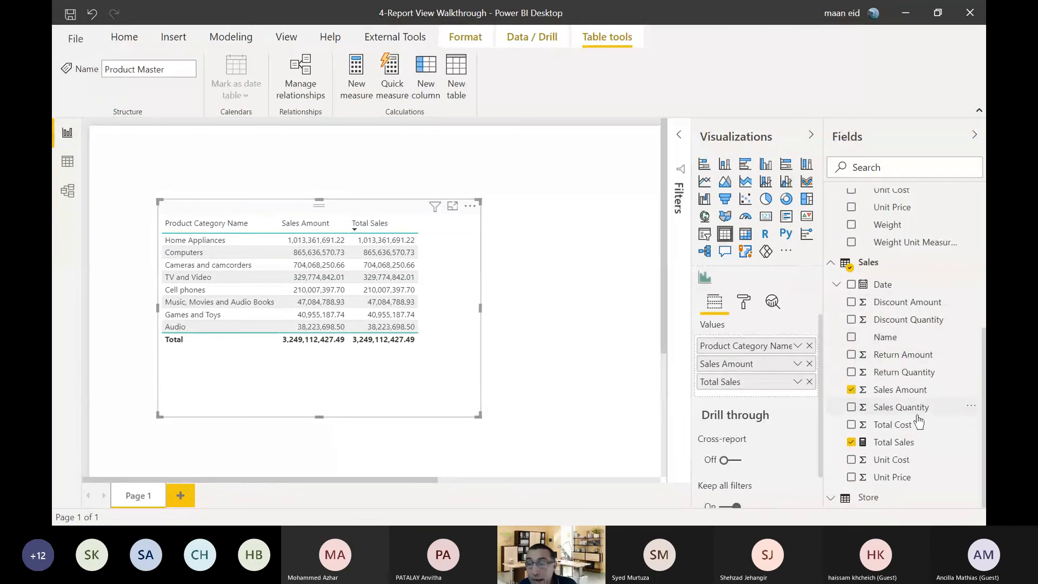
pyautogui.click(910, 443)
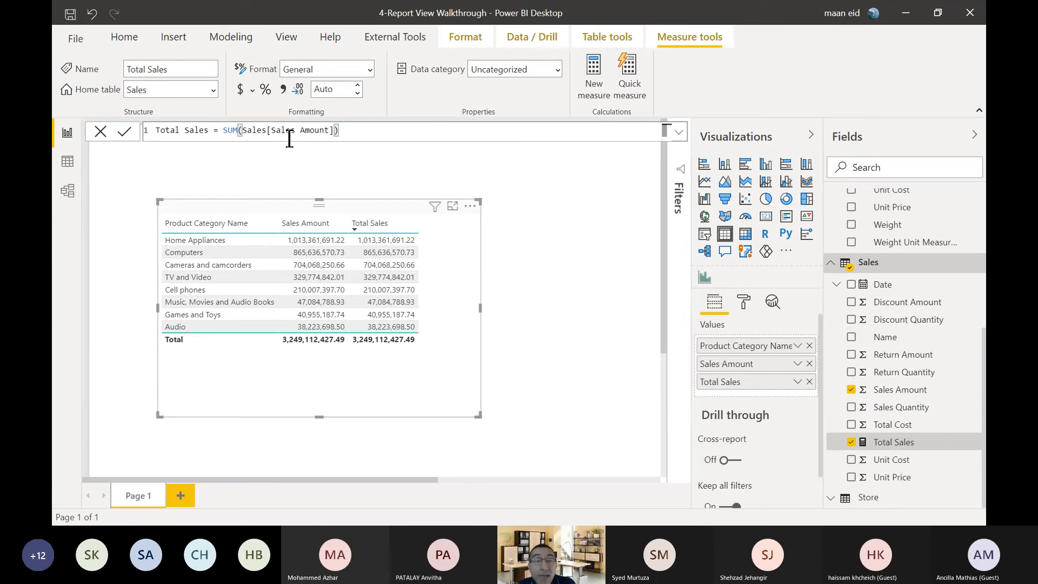
pyautogui.moveTo(272, 130); pyautogui.dragTo(325, 130)
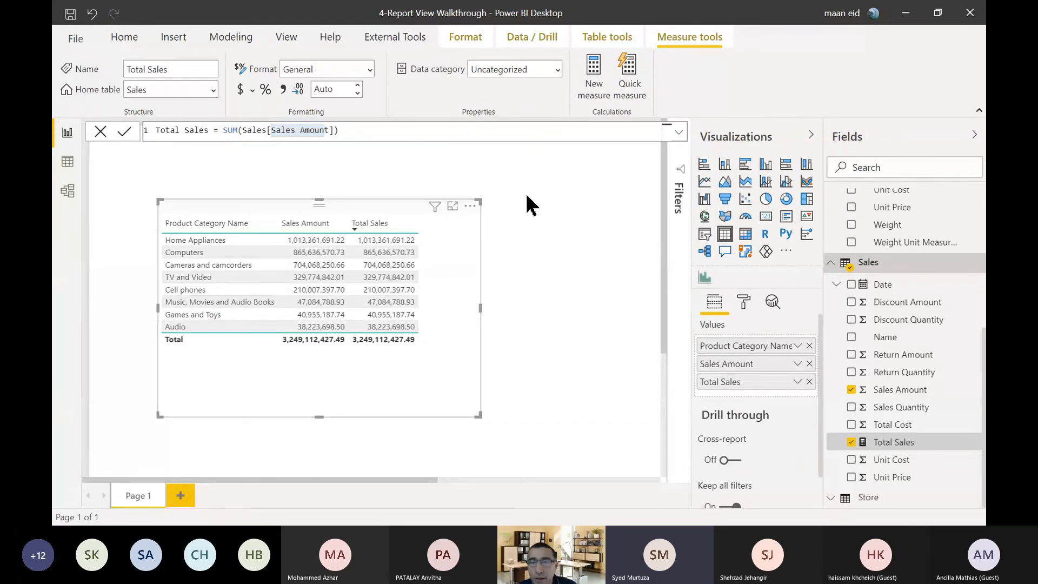
# Try to start a new measure named Profit in the Sales table.
pyautogui.rightClick(889, 266)
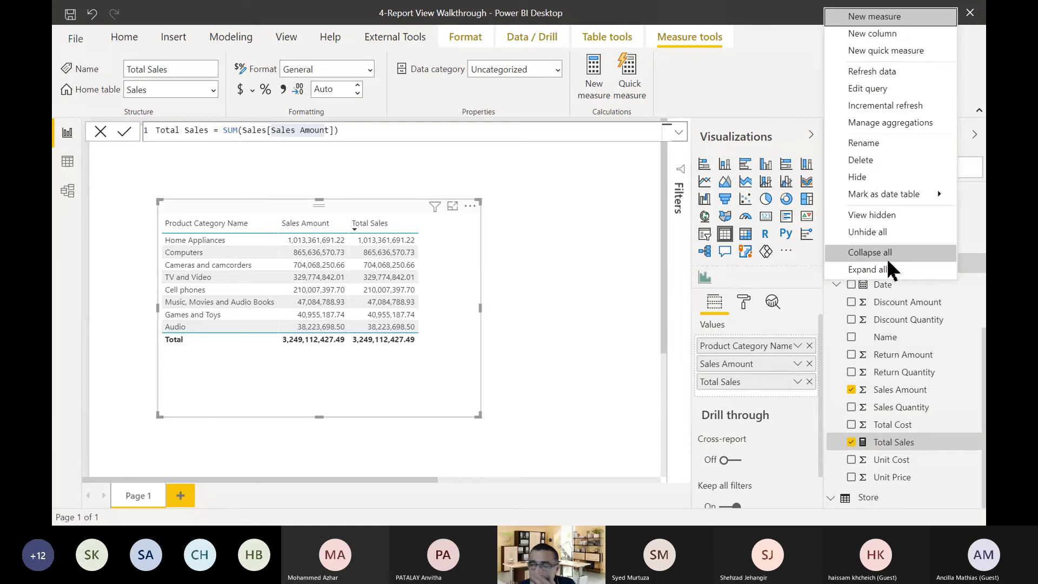
pyautogui.click(872, 17)
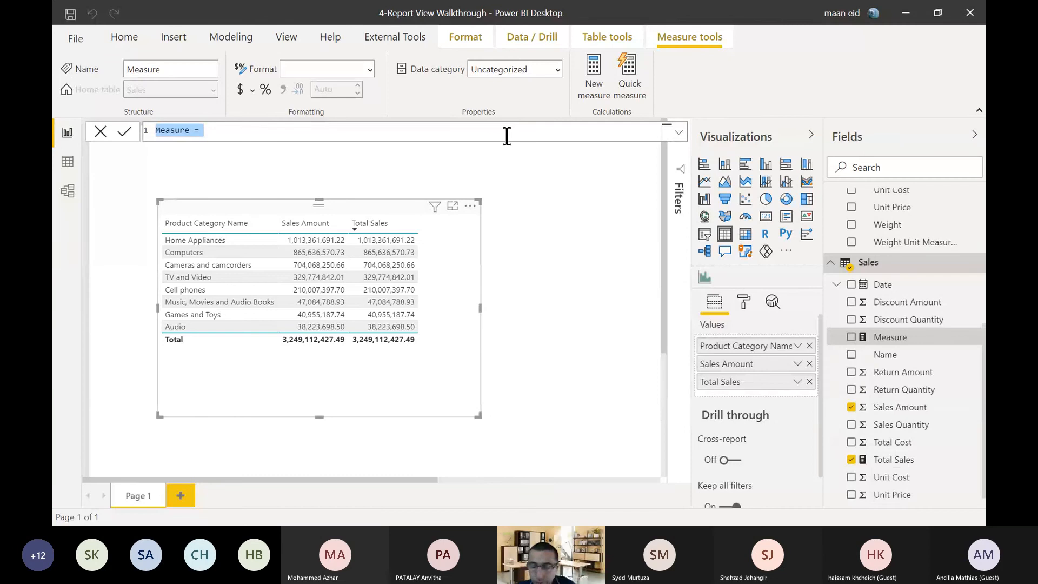
pyautogui.write('Proft=')
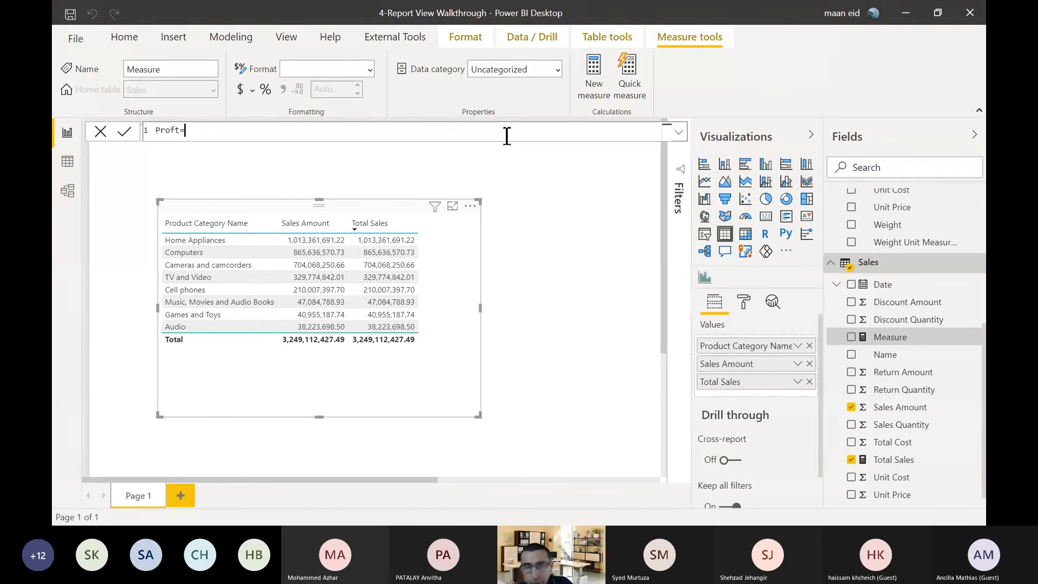
pyautogui.press('BackSpace')
pyautogui.press('BackSpace')
pyautogui.press('BackSpace')
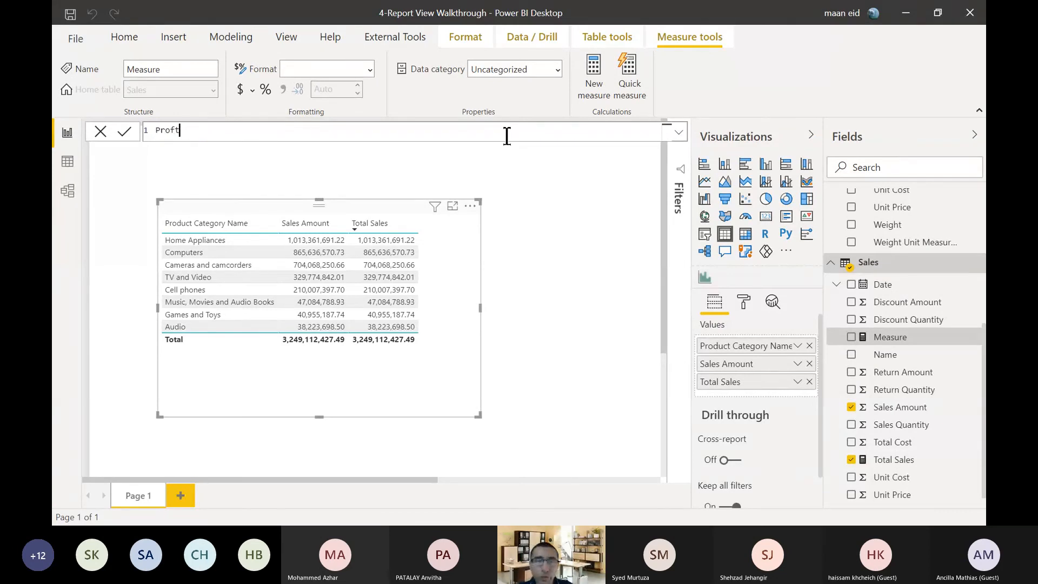
pyautogui.write('it ')
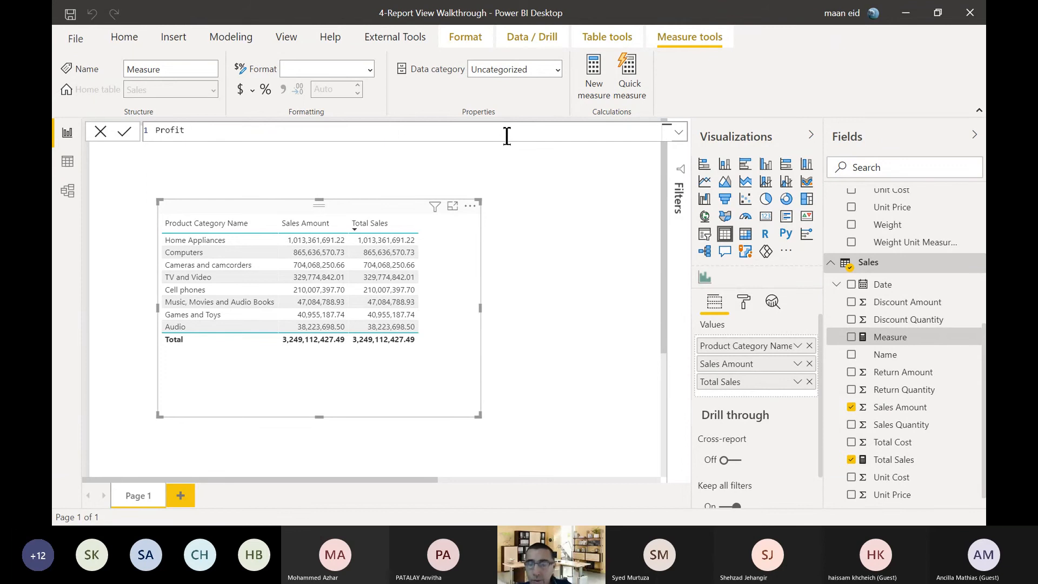
pyautogui.write('=')
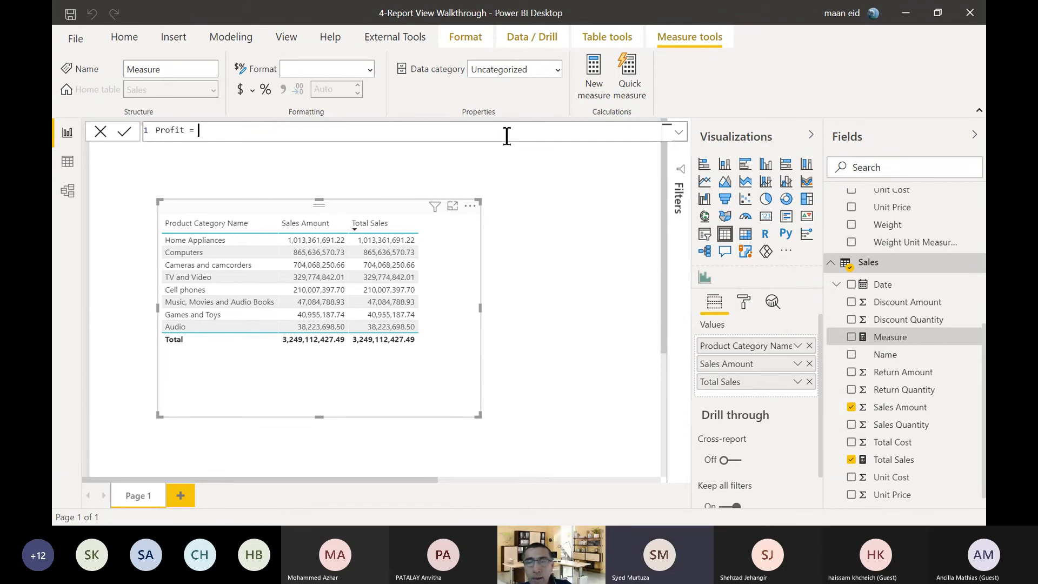
pyautogui.write(' [')
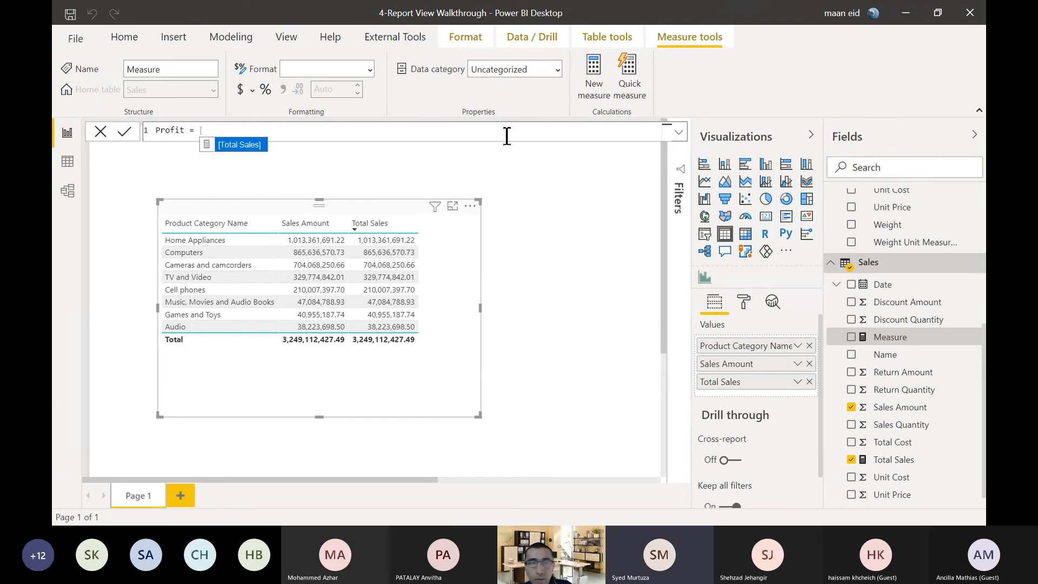
# Try to reference a Sales table column in the Profit measure's formula and clear the whole formula.
pyautogui.press('BackSpace')
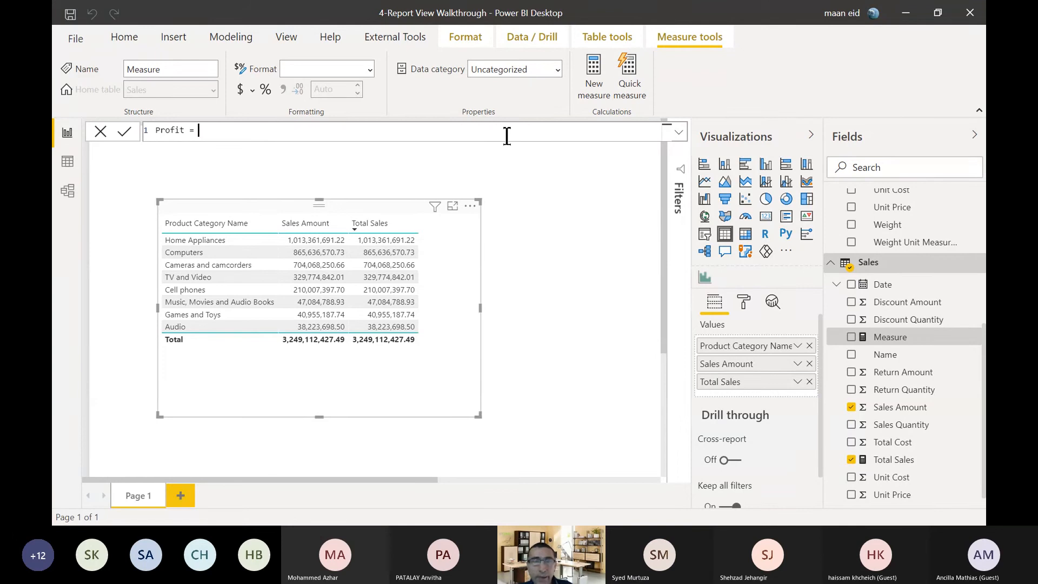
pyautogui.write('[')
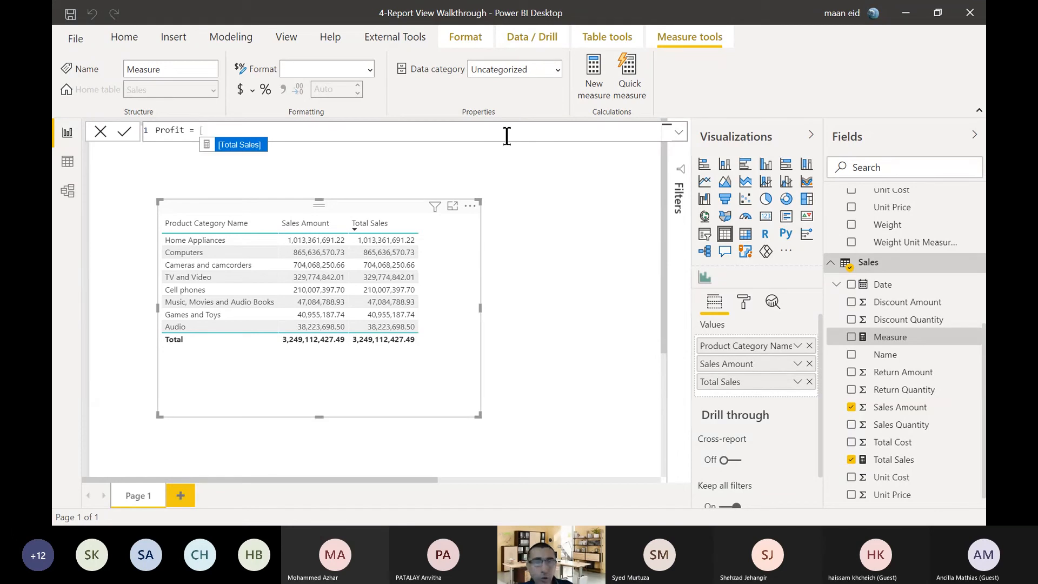
pyautogui.press('BackSpace')
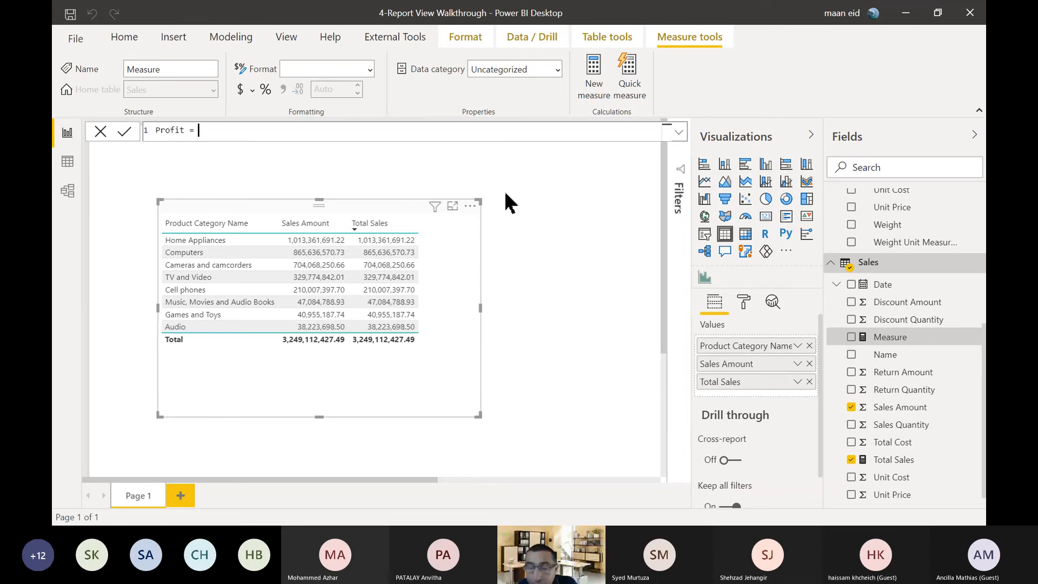
pyautogui.write('[')
pyautogui.press('BackSpace')
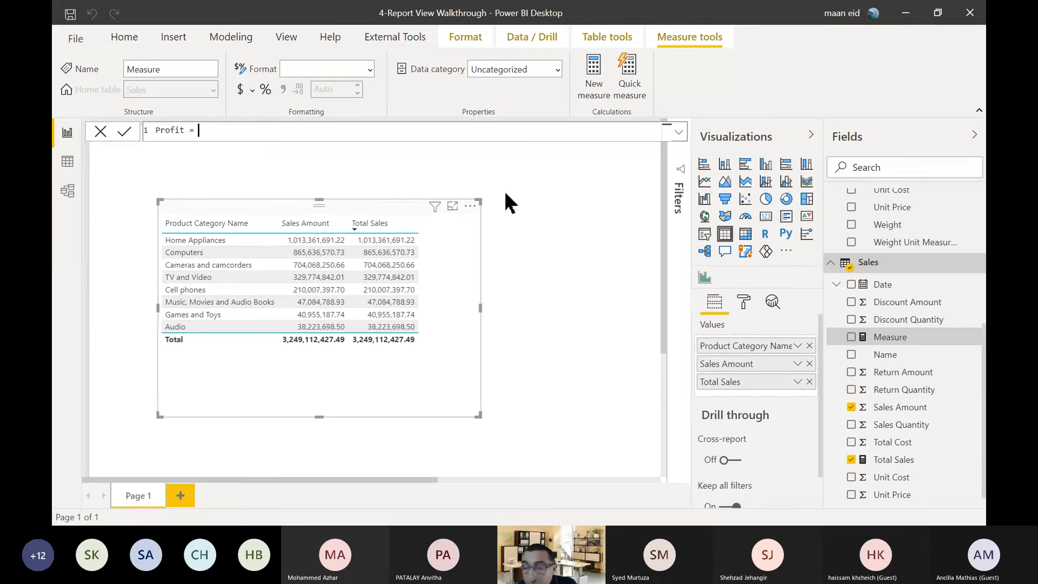
pyautogui.write('sal')
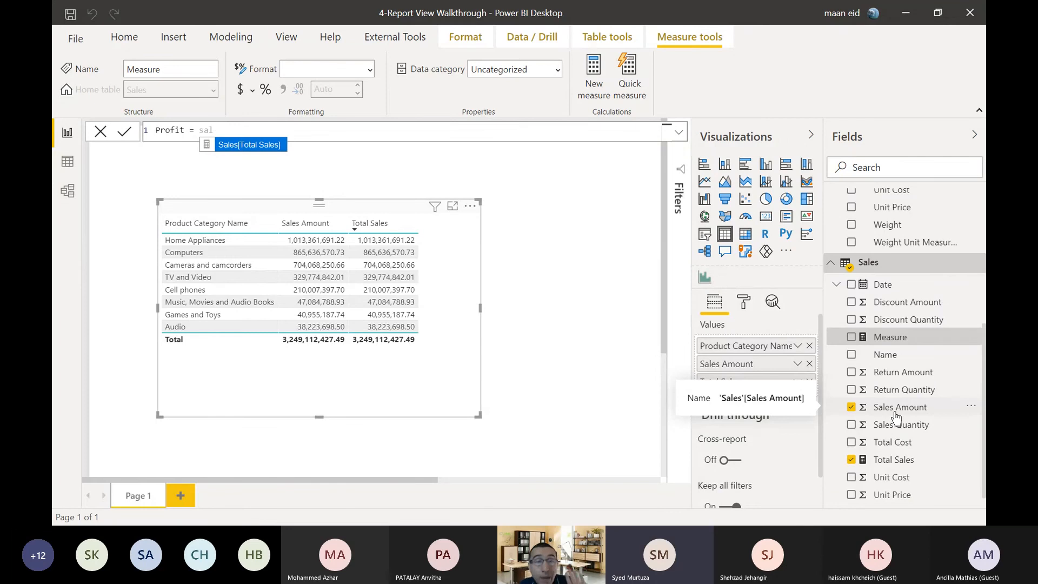
pyautogui.press('BackSpace')
pyautogui.press('BackSpace')
pyautogui.press('BackSpace')
pyautogui.press('BackSpace')
pyautogui.press('BackSpace')
pyautogui.press('BackSpace')
pyautogui.press('BackSpace')
pyautogui.press('BackSpace')
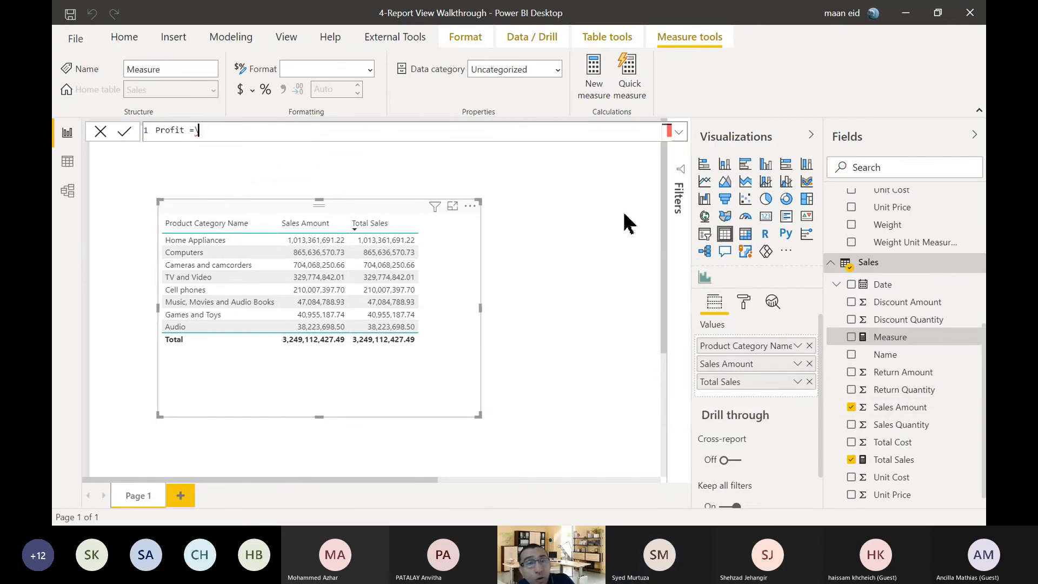
pyautogui.press('BackSpace')
pyautogui.press('BackSpace')
pyautogui.press('BackSpace')
pyautogui.press('BackSpace')
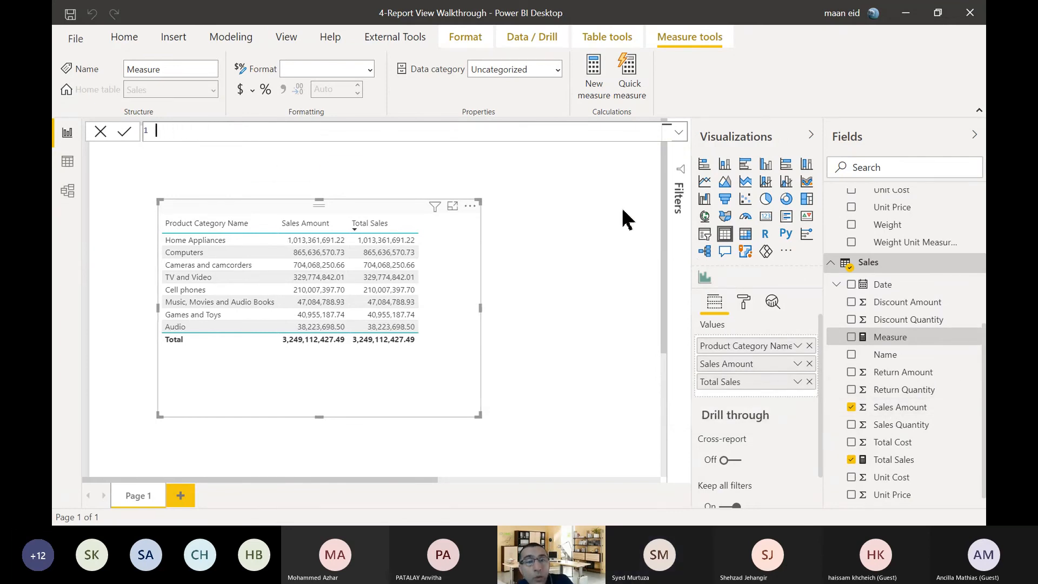
# Show the Sales table in the data view and examine its Total Cost and Sales Amount columns.
pyautogui.click(67, 162)
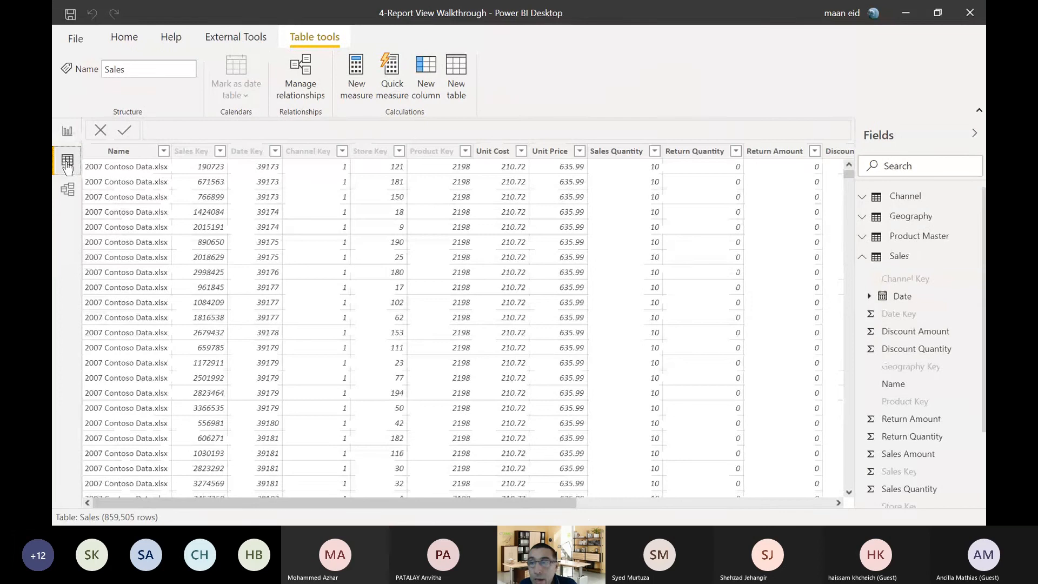
pyautogui.moveTo(566, 501); pyautogui.dragTo(832, 497)
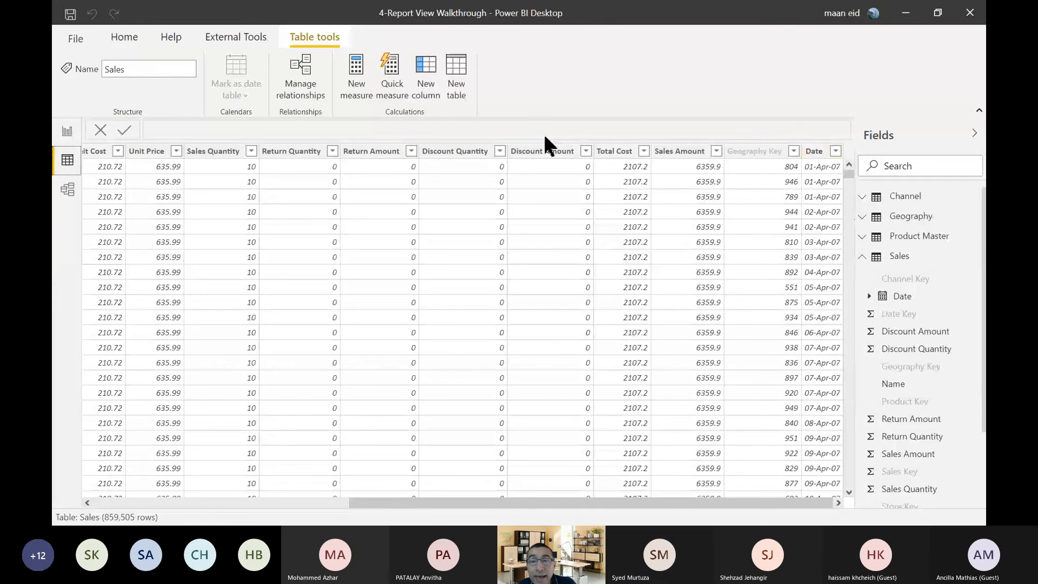
pyautogui.click(657, 153)
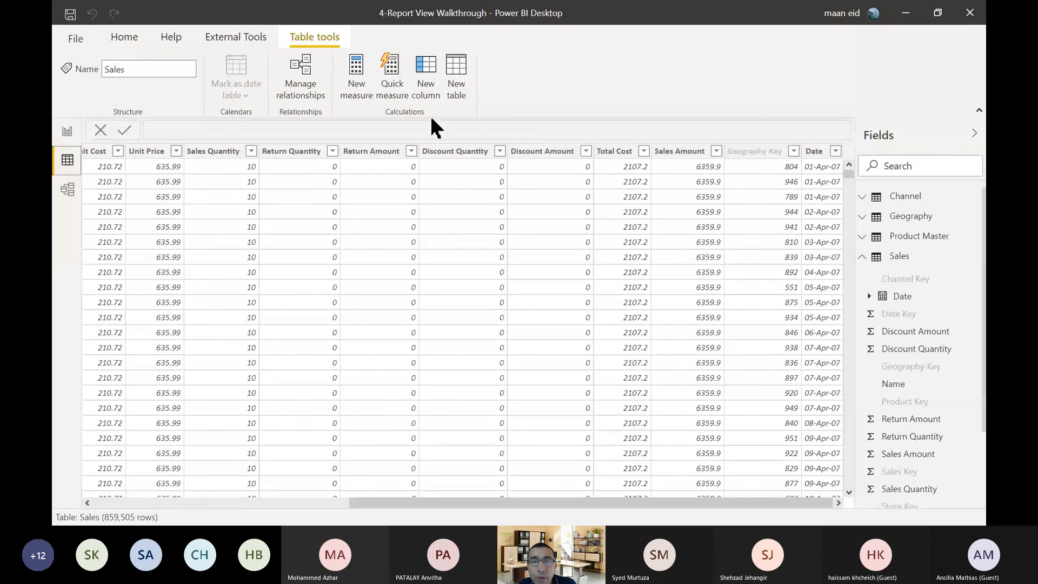
pyautogui.click(434, 65)
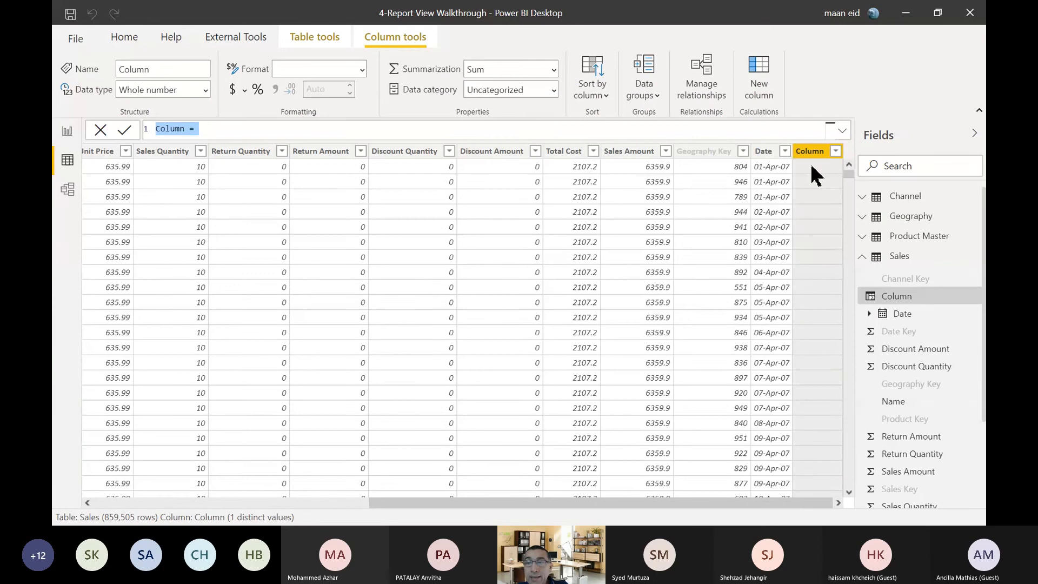
pyautogui.click(811, 166)
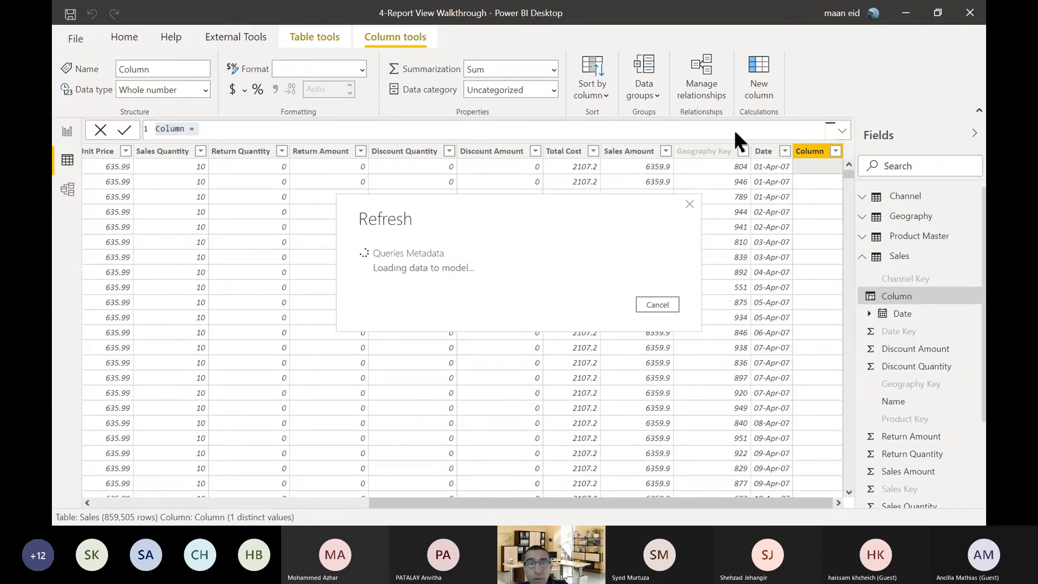
pyautogui.click(654, 303)
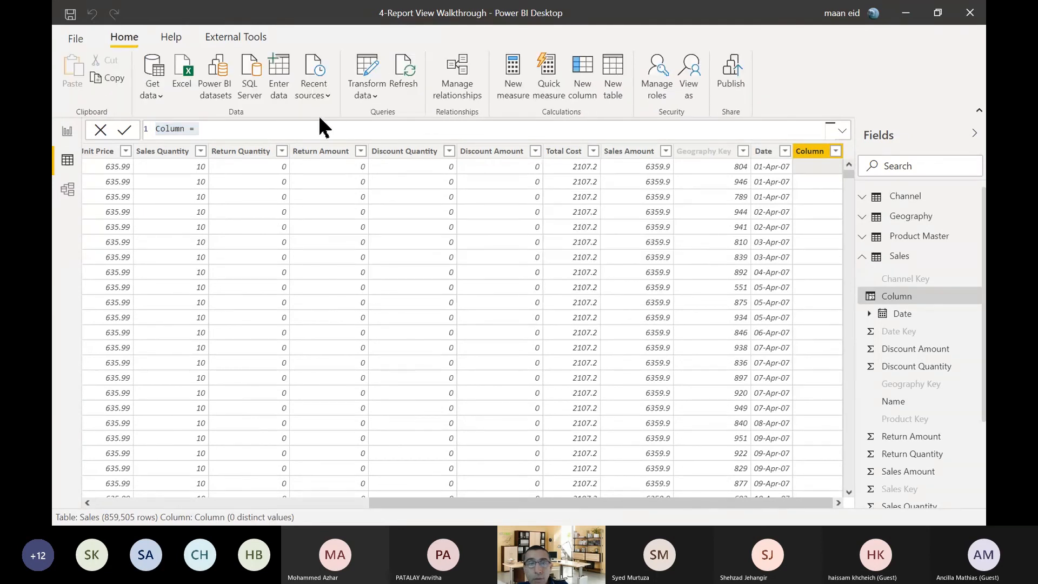
pyautogui.press('Escape')
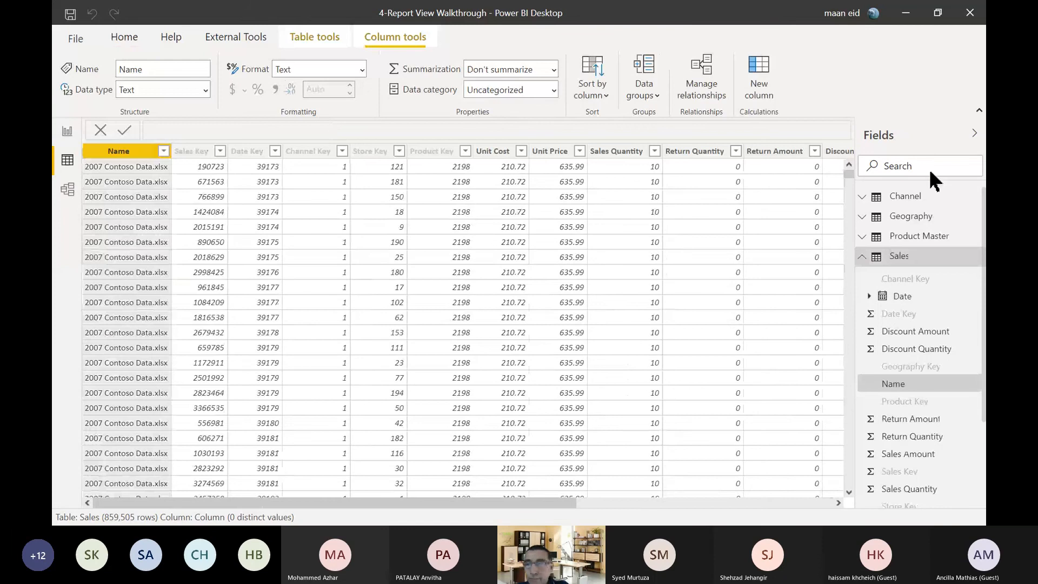
# Start a new calculated column named Profit in the Sales table.
pyautogui.click(782, 504)
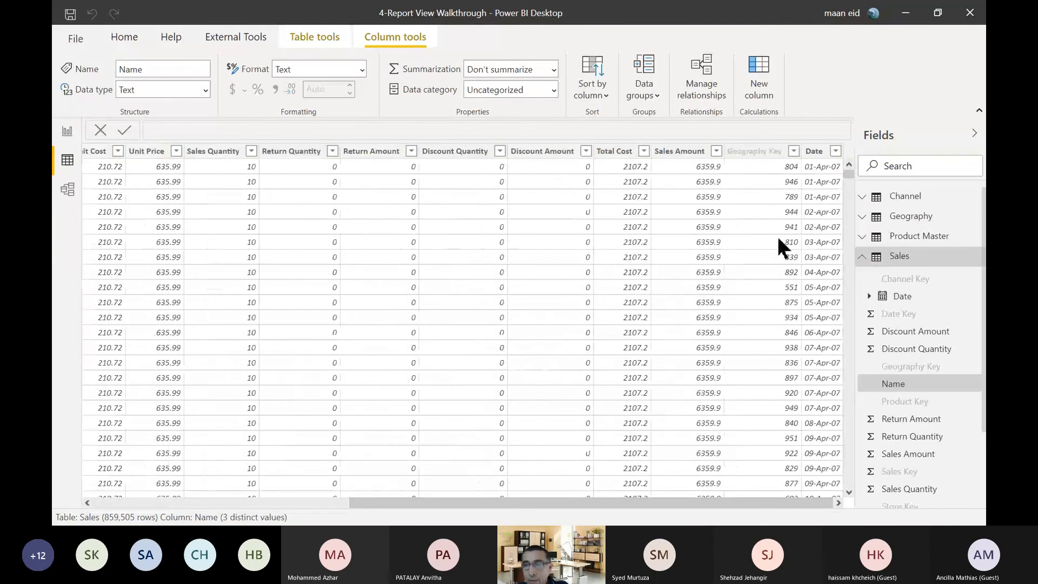
pyautogui.click(759, 76)
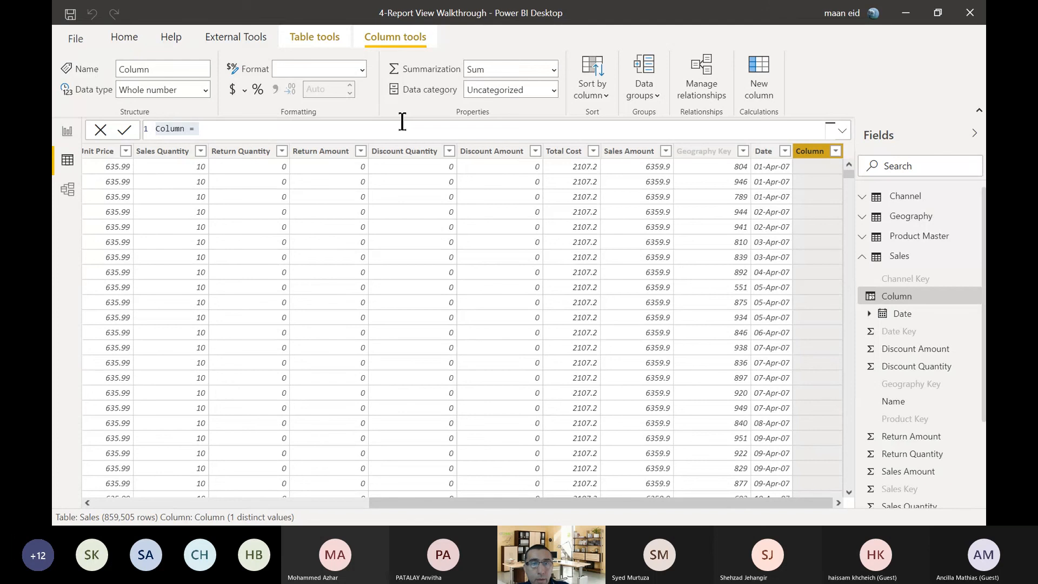
pyautogui.click(384, 135)
pyautogui.moveTo(373, 126); pyautogui.dragTo(74, 161)
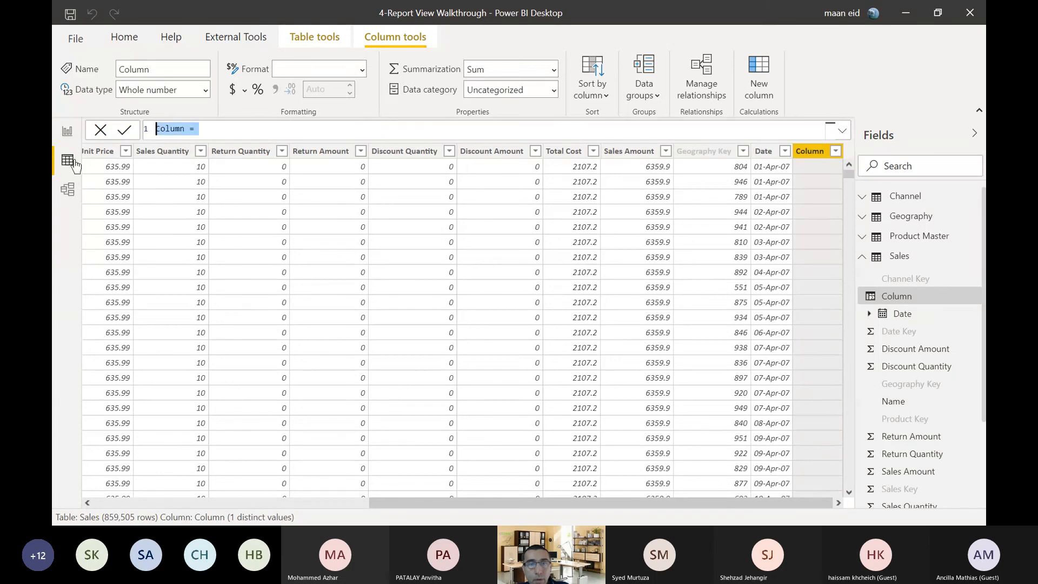
pyautogui.write('Pro')
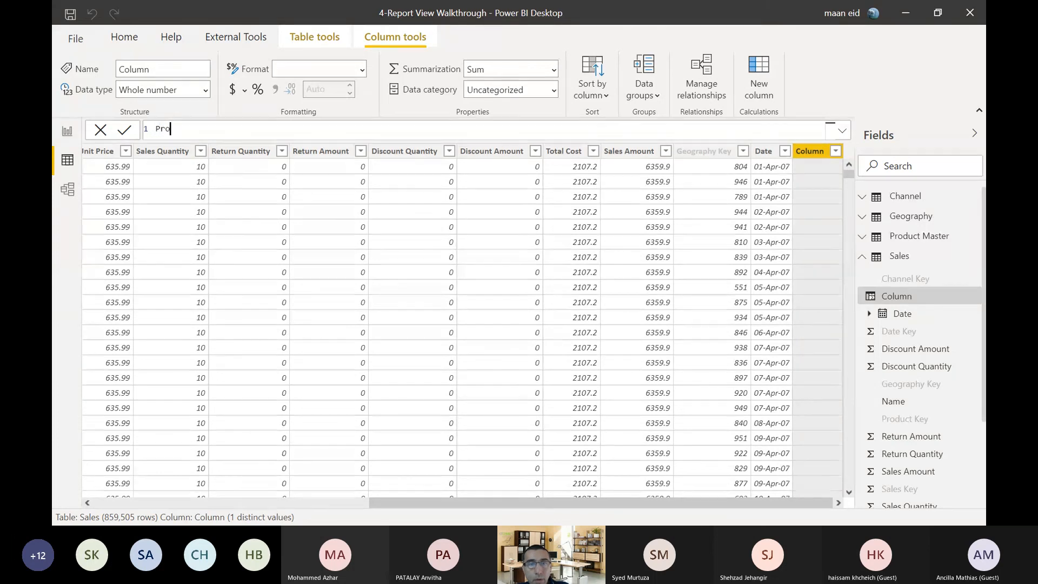
pyautogui.write('fit = ')
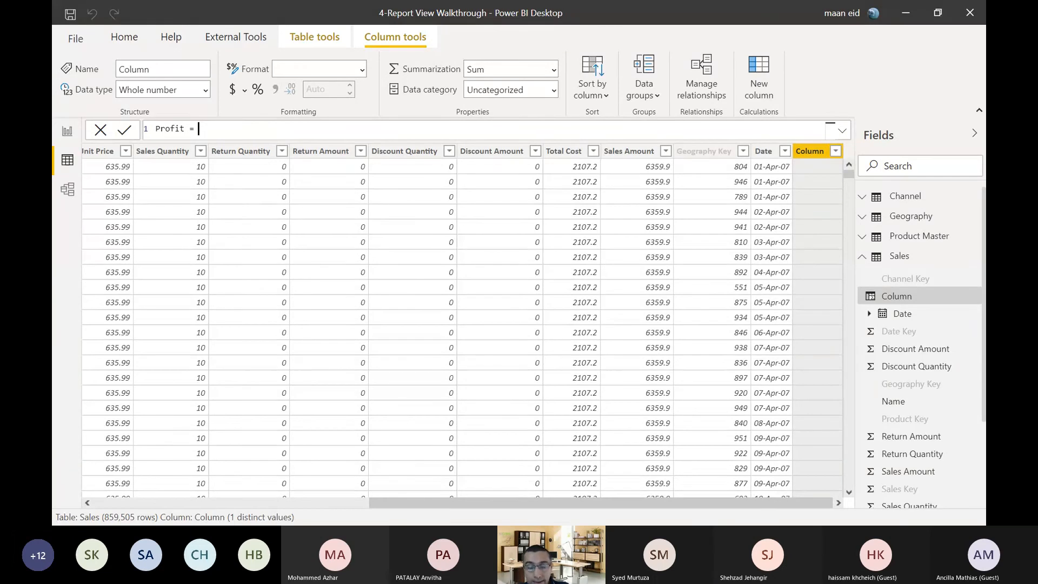
pyautogui.write('sa')
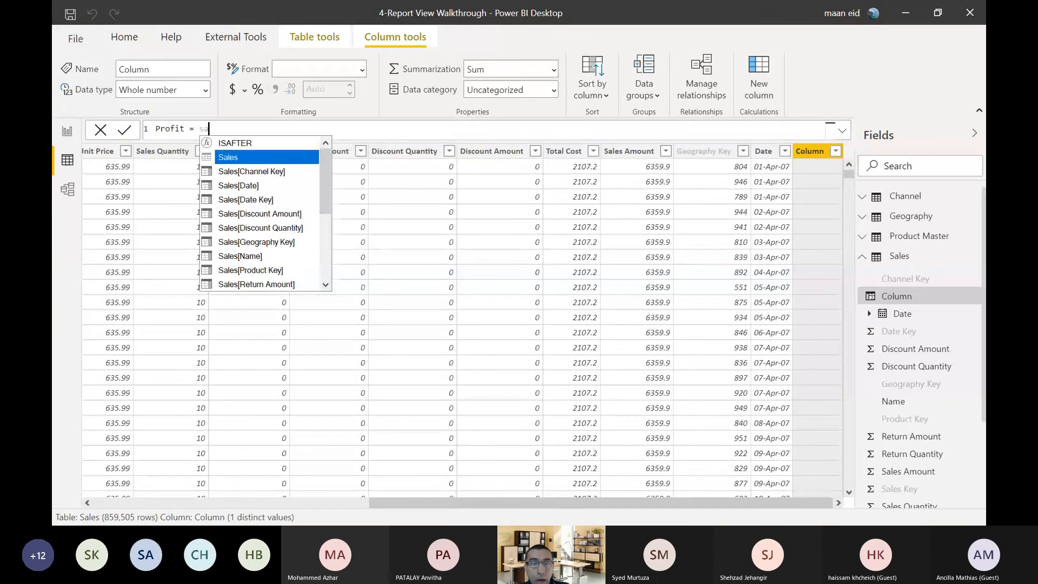
pyautogui.write('l')
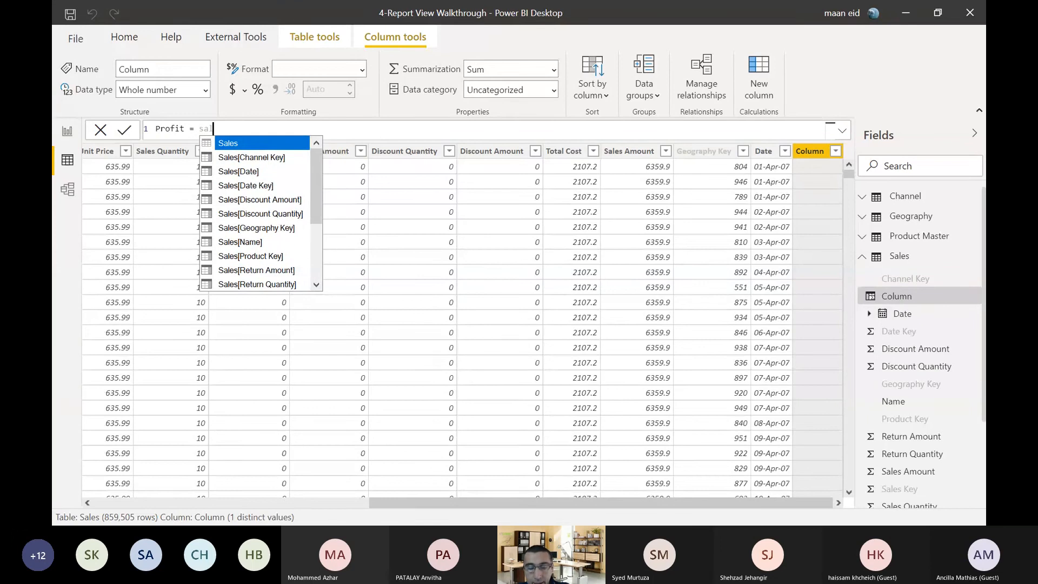
pyautogui.write('es a')
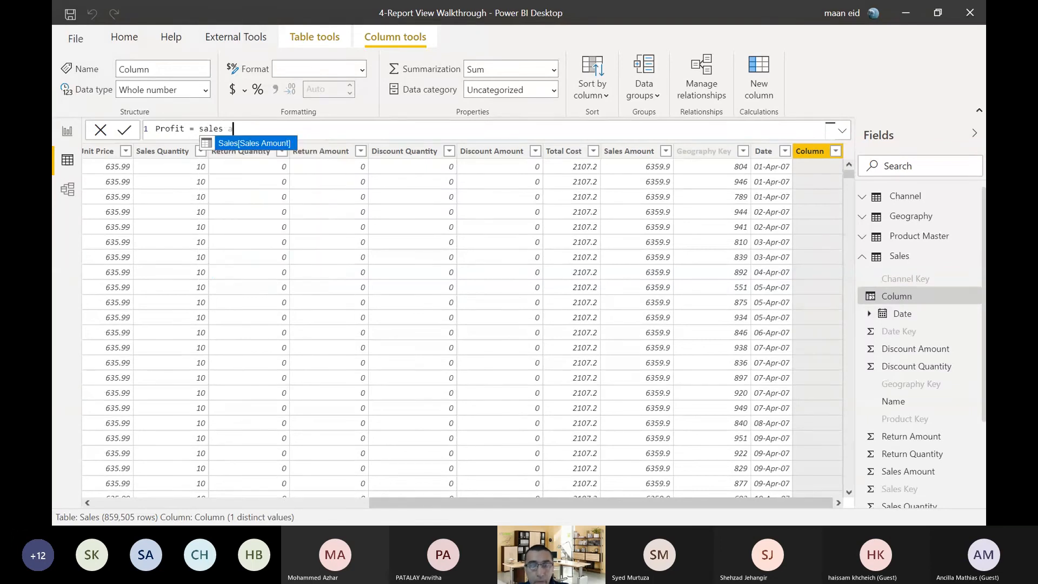
# Define the Profit column as Sales[Sales Amount]-Sales[Total Cost] and look through its row values.
pyautogui.press('Tab')
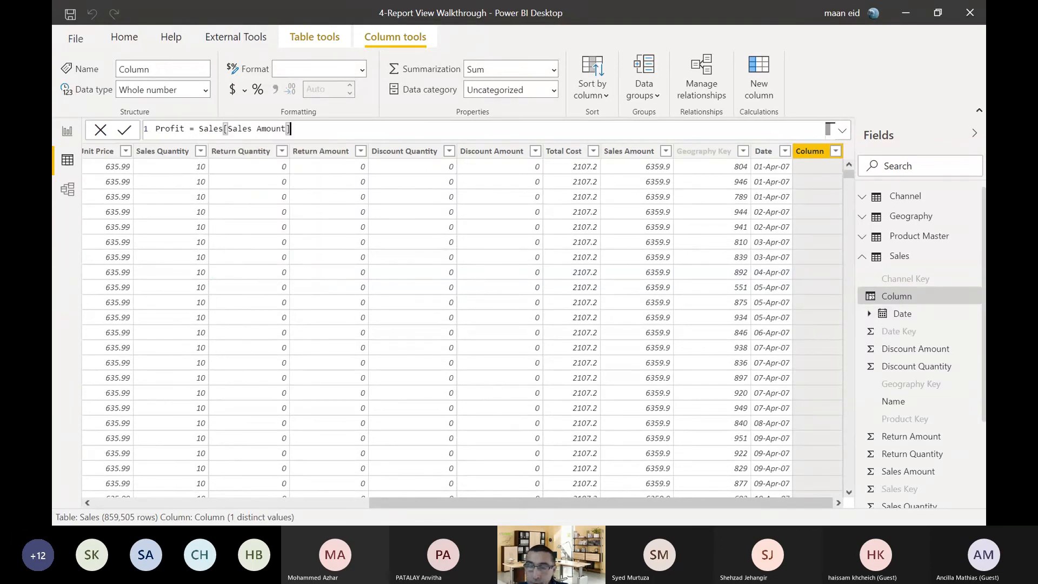
pyautogui.write('-')
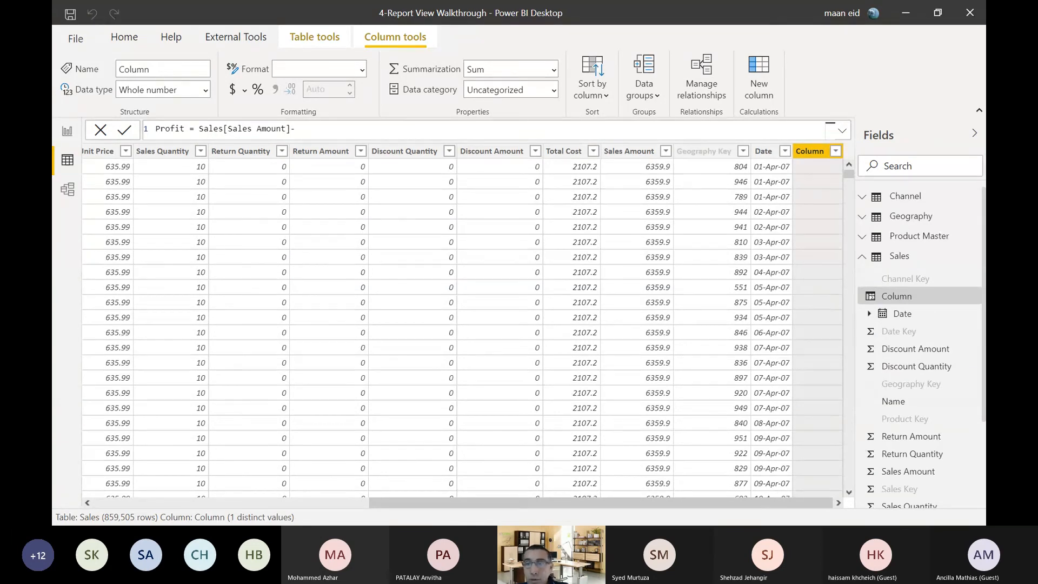
pyautogui.write('tot')
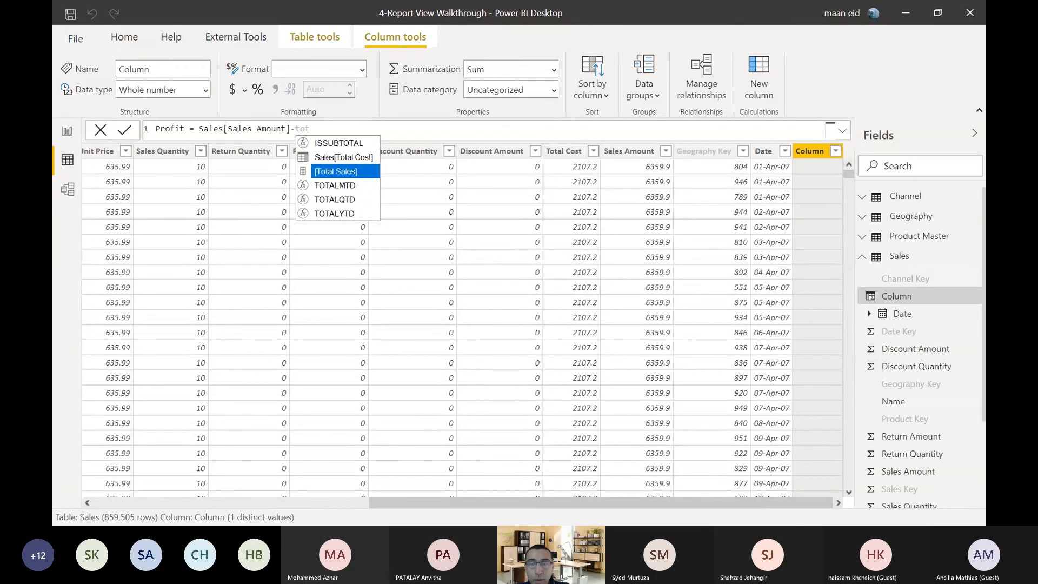
pyautogui.press('Up')
pyautogui.press('Tab')
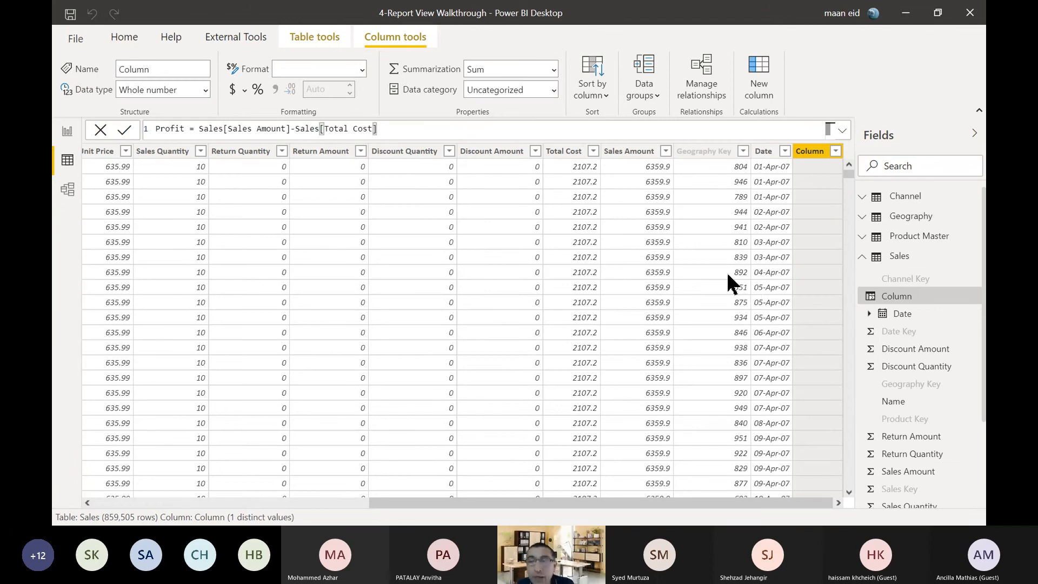
pyautogui.press('Return')
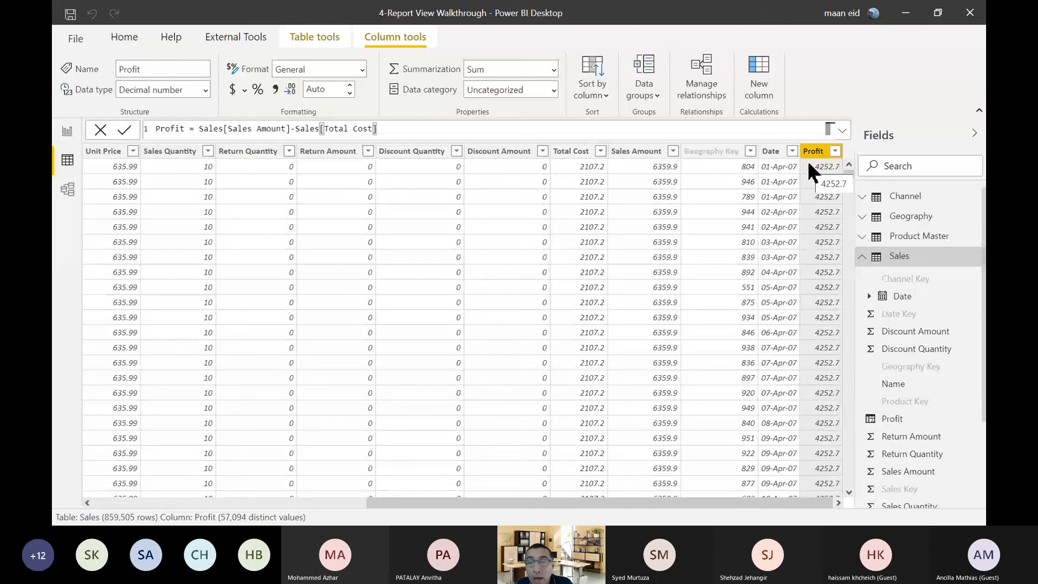
pyautogui.scroll(-20, 818, 309)
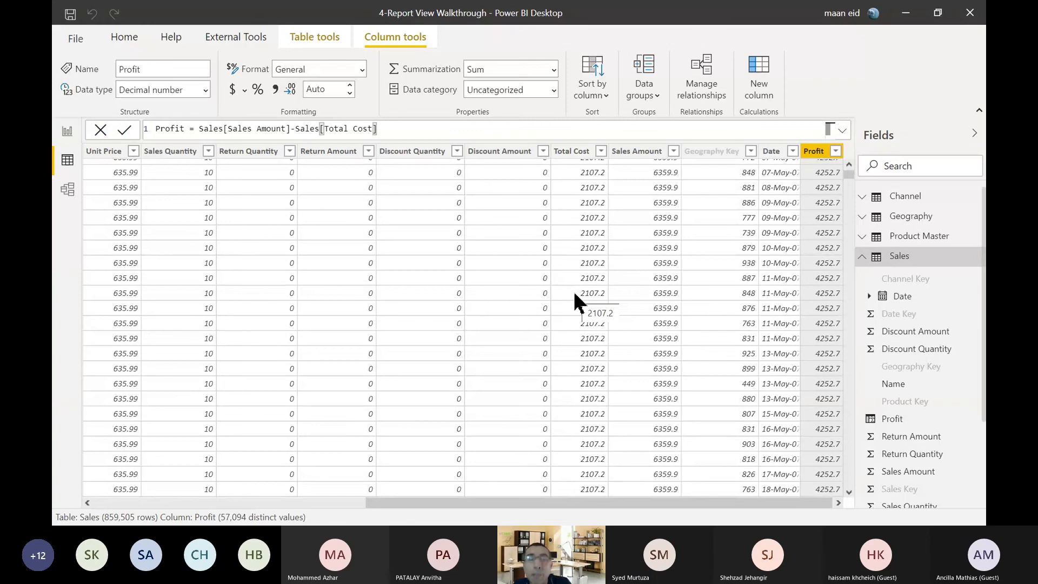
# Return to the report view, deselect the category table visual and show the formula of the Total Sales measure.
pyautogui.scroll(13, 574, 295)
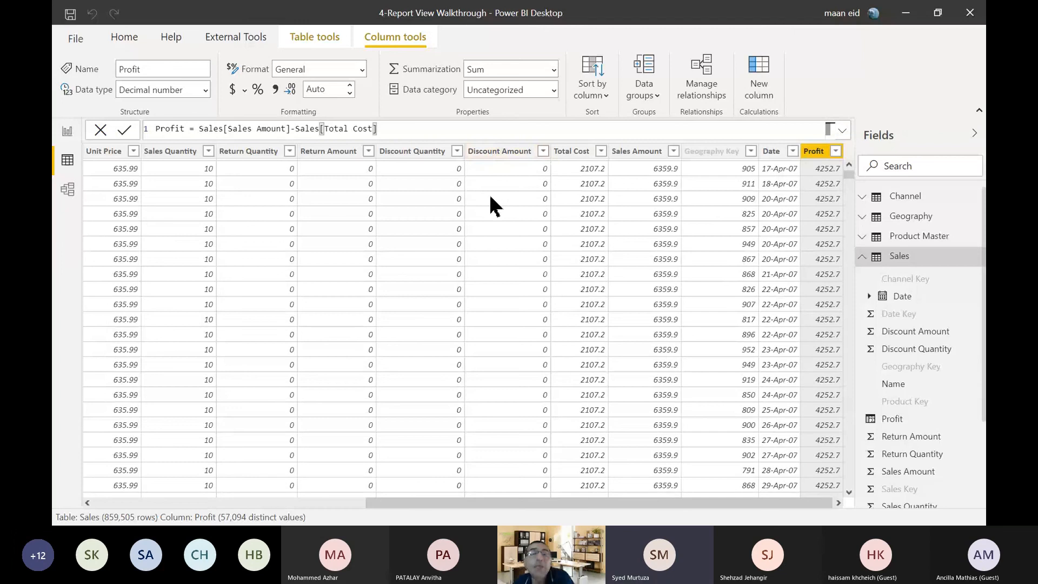
pyautogui.click(67, 131)
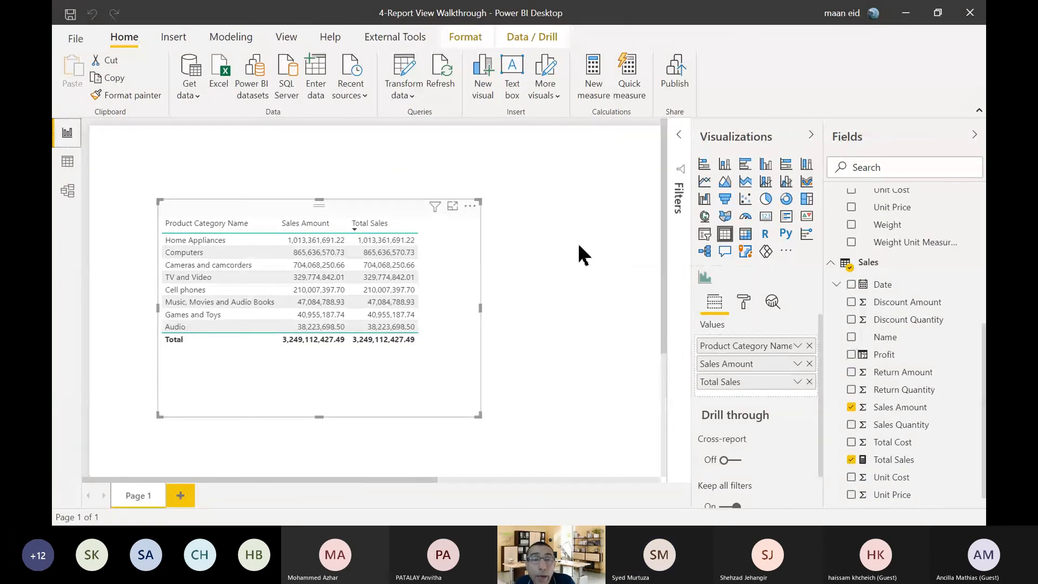
pyautogui.click(543, 193)
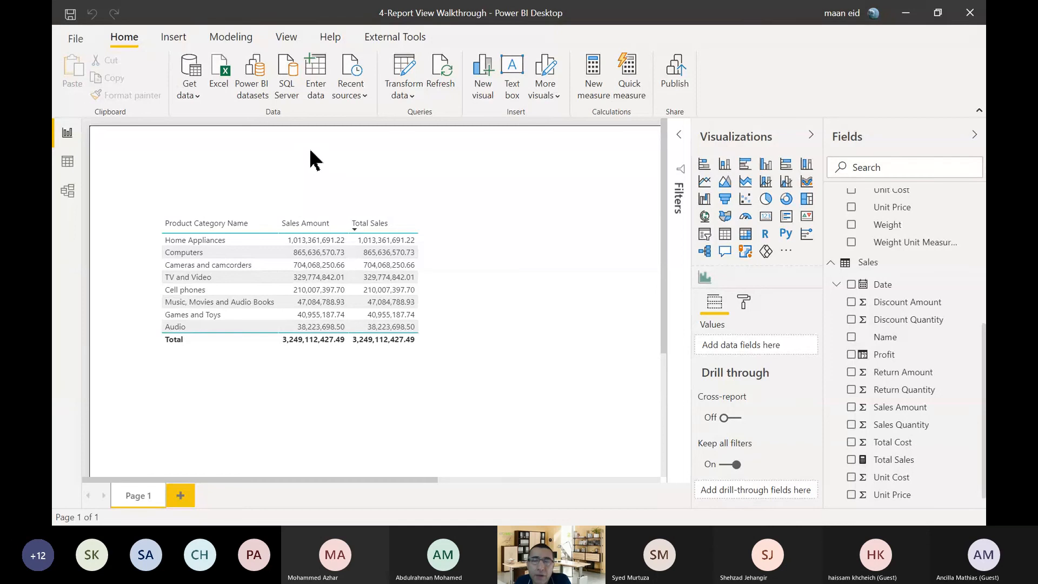
pyautogui.click(890, 461)
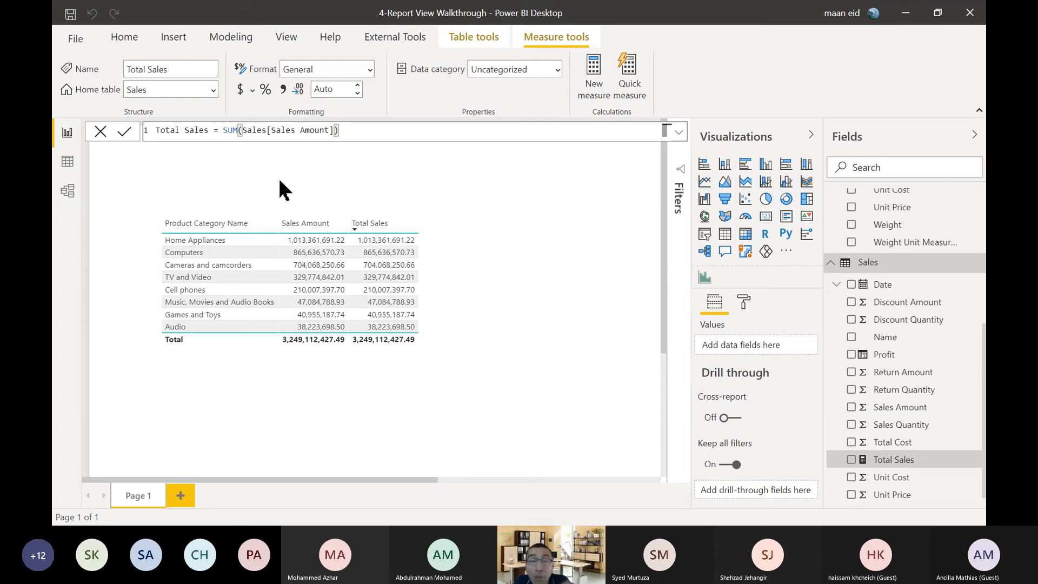
# Examine the table relationships in the model view, and compare the Total Sales measure in the report view with the Profit column in the data view.
pyautogui.click(66, 195)
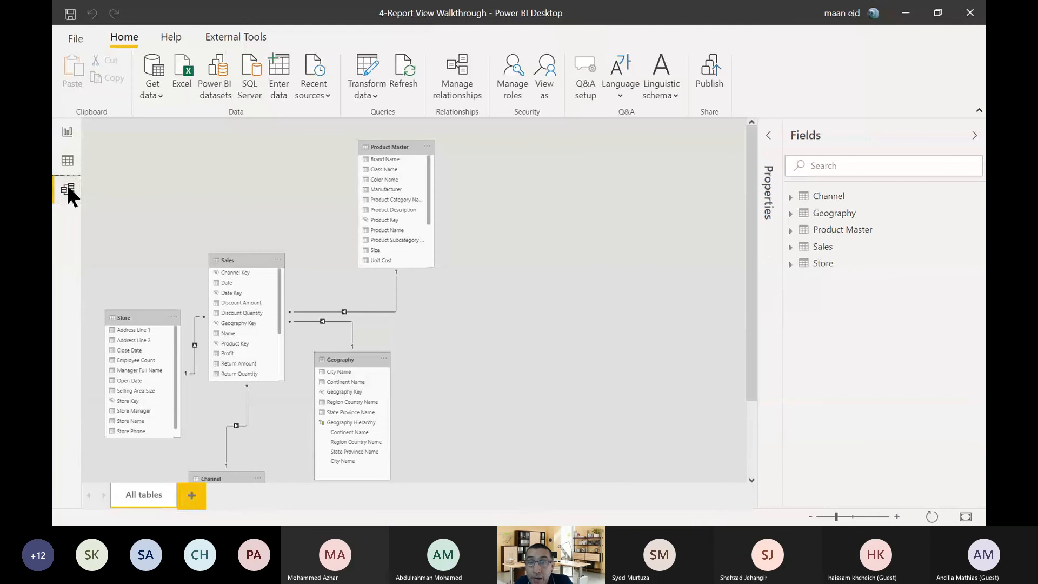
pyautogui.click(66, 134)
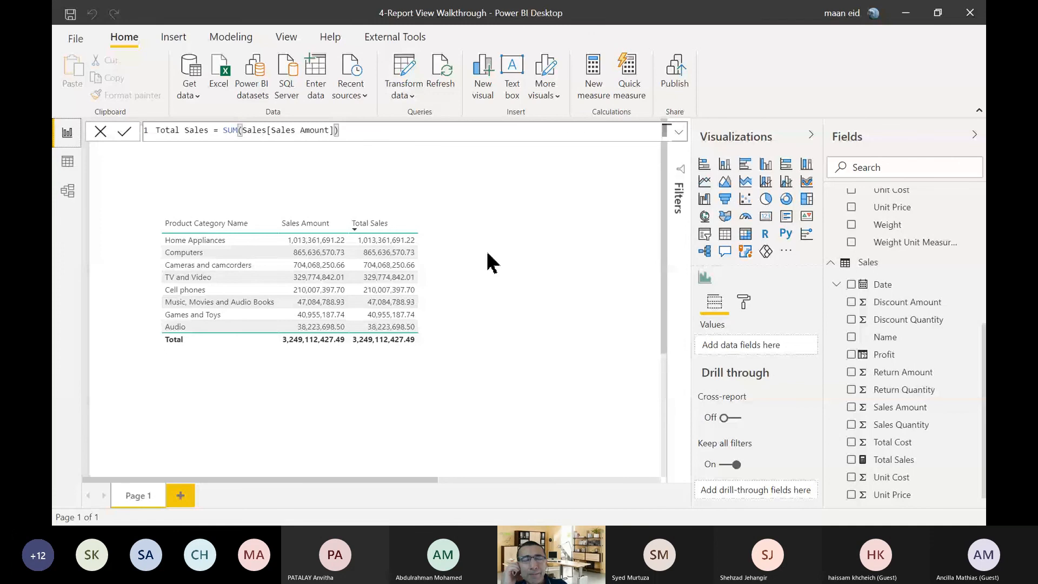
pyautogui.click(65, 165)
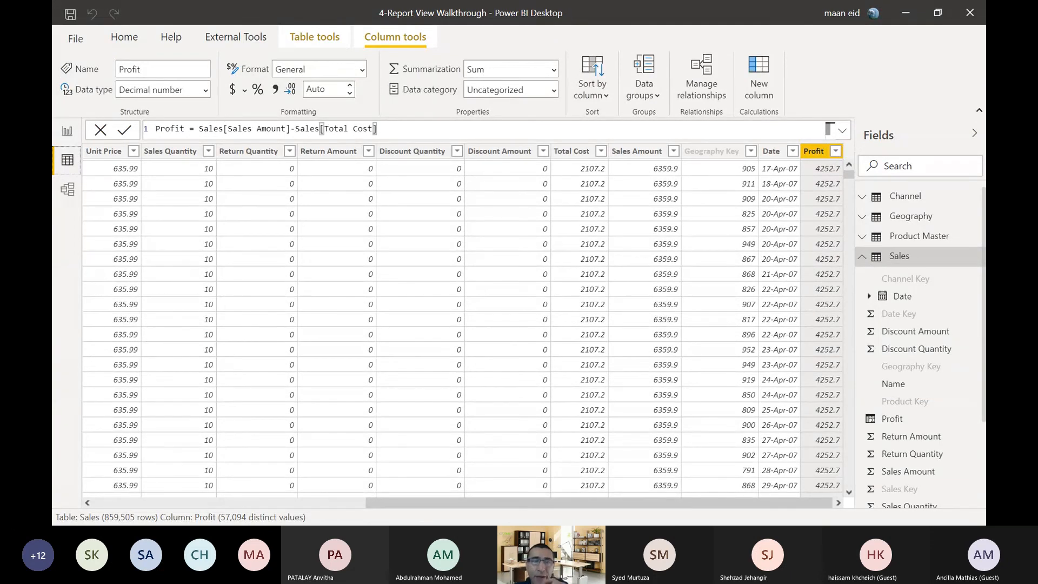
pyautogui.click(67, 131)
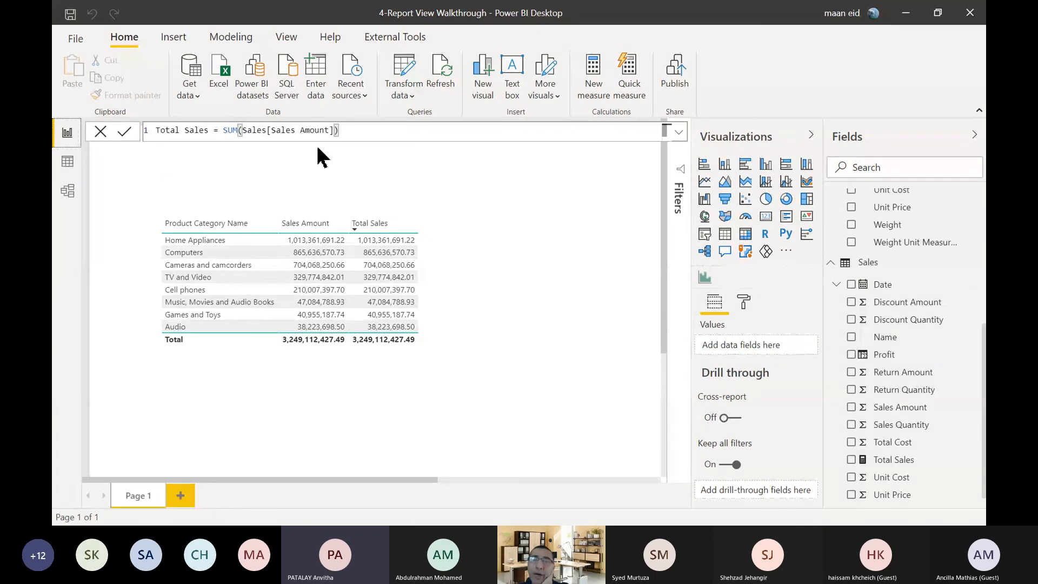
pyautogui.click(68, 162)
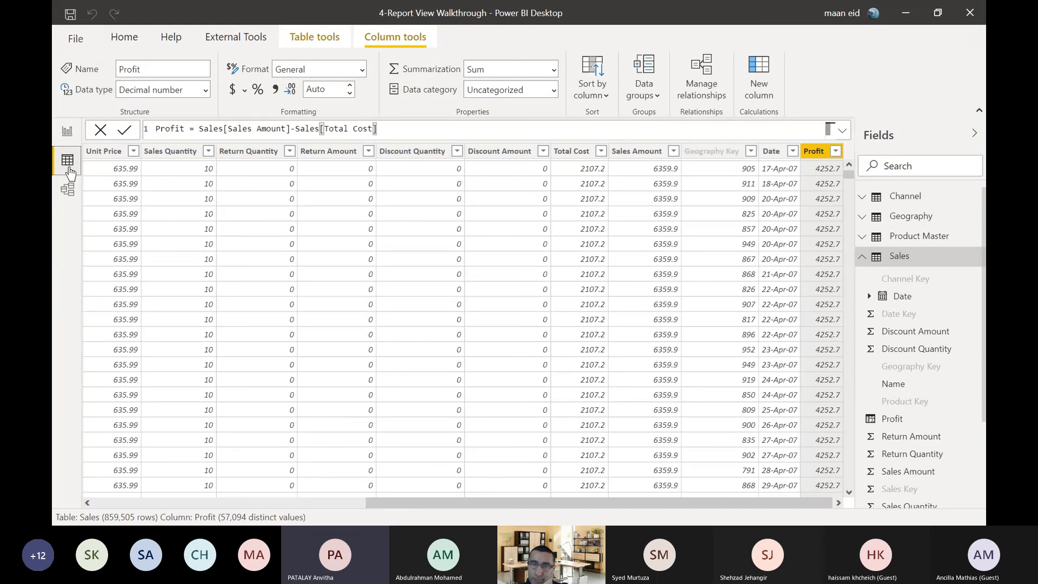
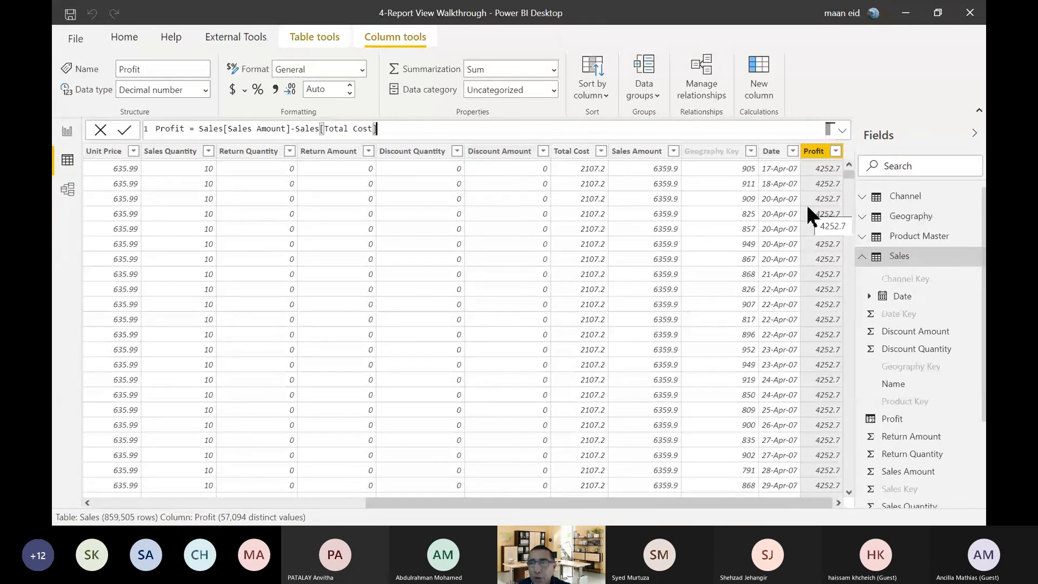
# View the Profit column's available options, then compare its row values in the data view with the Total Sales measure in the report view.
pyautogui.rightClick(817, 151)
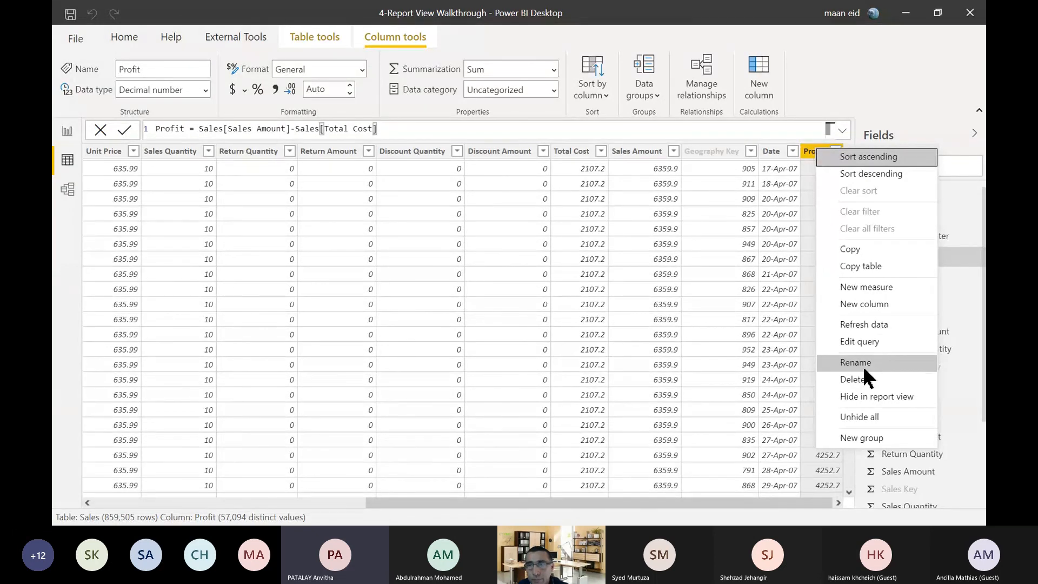
pyautogui.click(870, 102)
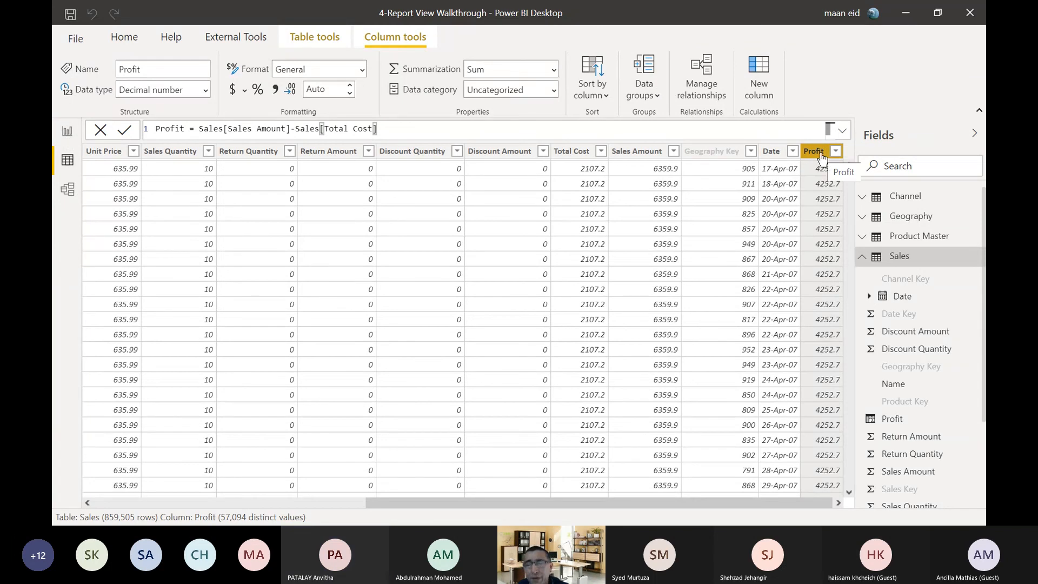
pyautogui.click(67, 132)
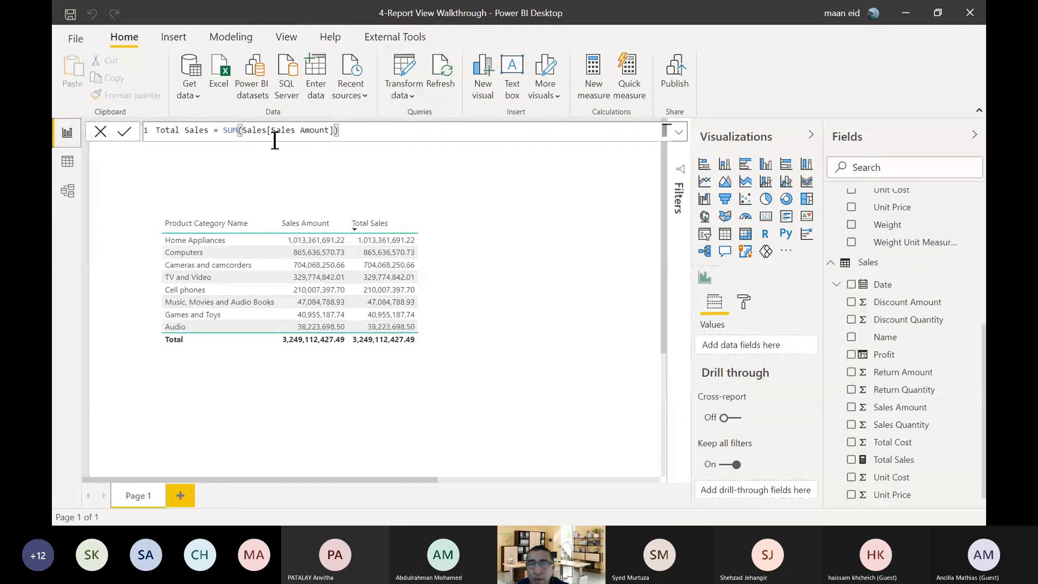
pyautogui.click(67, 161)
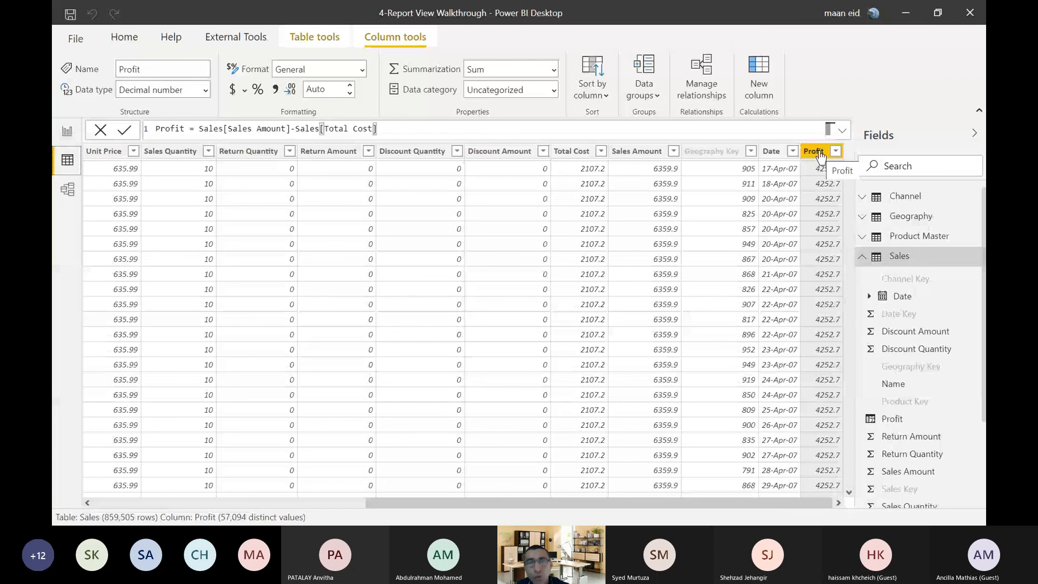
pyautogui.click(66, 134)
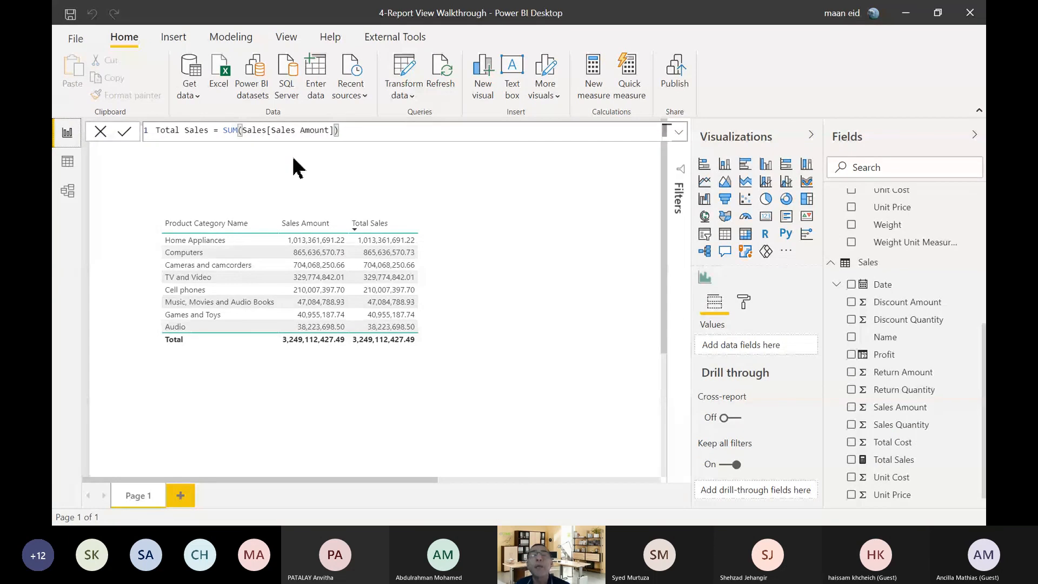
pyautogui.click(67, 160)
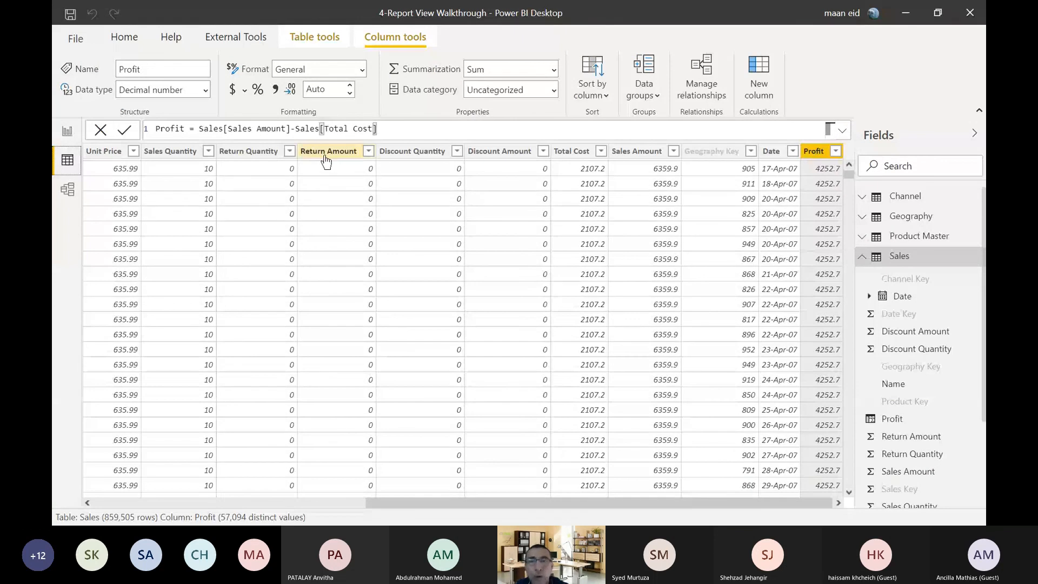
# Check the columns of the Sales query in Power Query Editor for the calculated Profit column, and return to the data view.
pyautogui.click(126, 35)
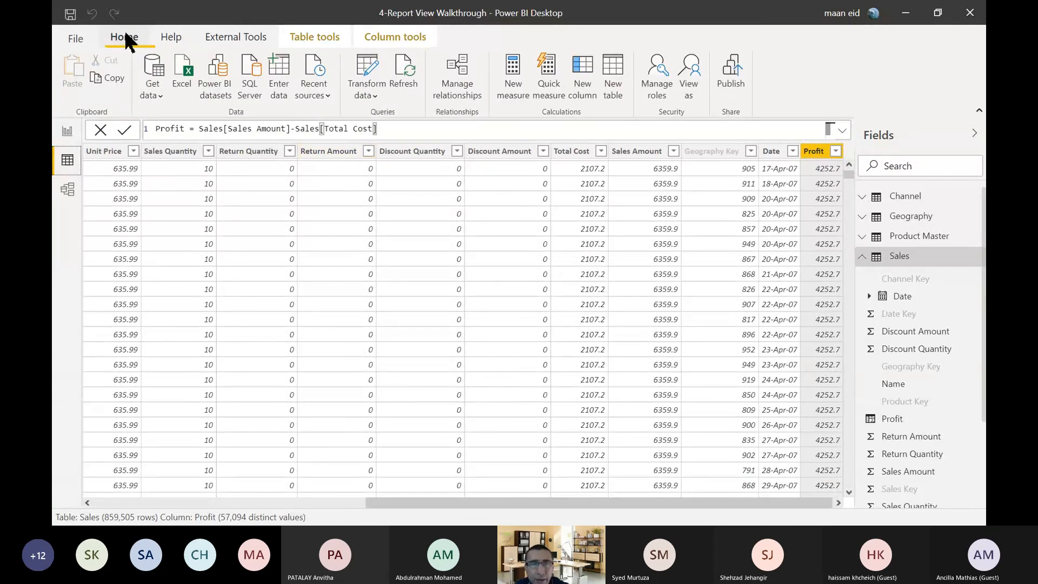
pyautogui.click(366, 65)
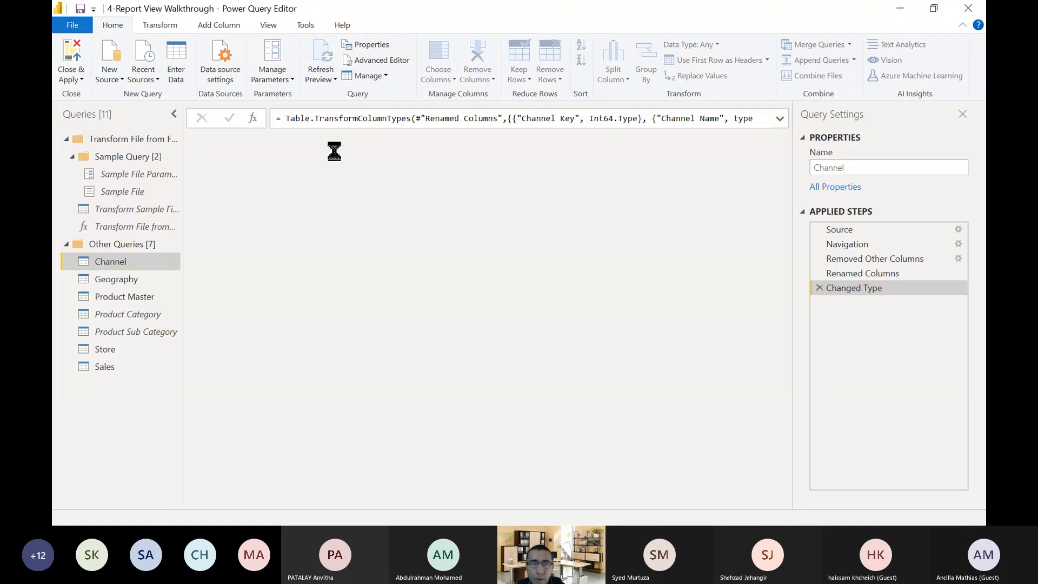
pyautogui.click(97, 363)
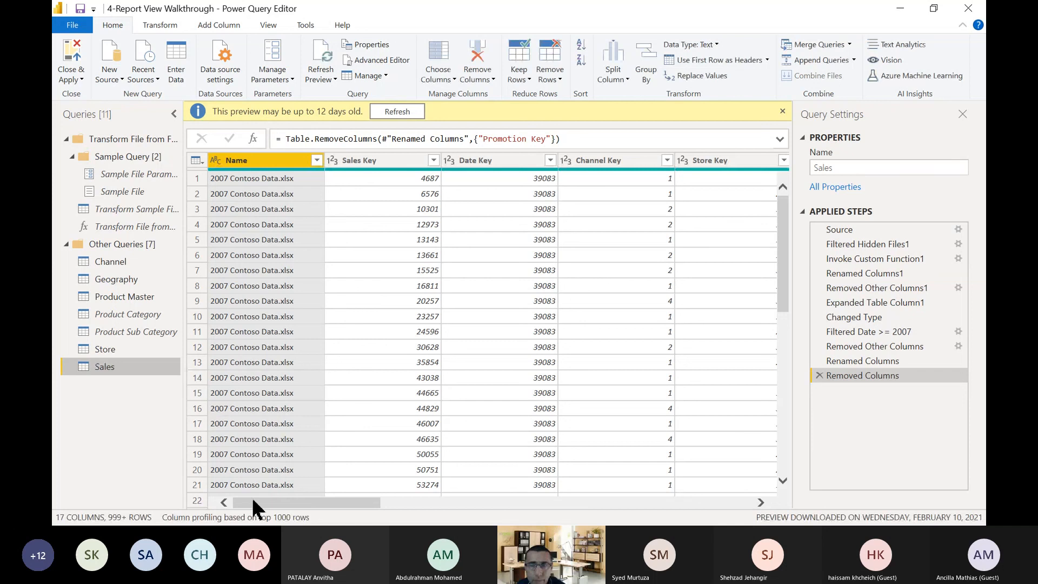
pyautogui.moveTo(255, 502); pyautogui.dragTo(626, 502)
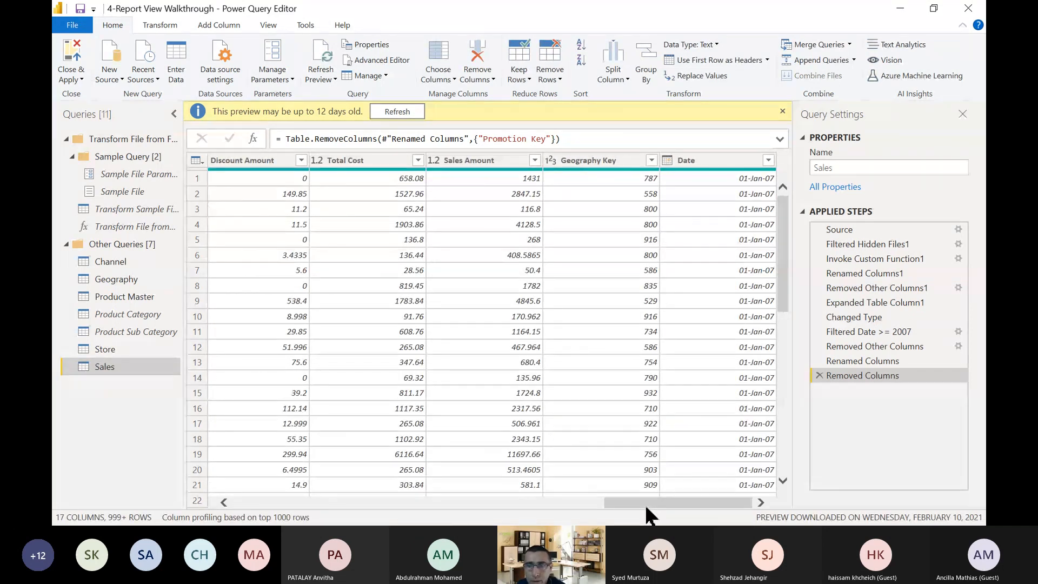
pyautogui.moveTo(646, 507); pyautogui.dragTo(663, 520)
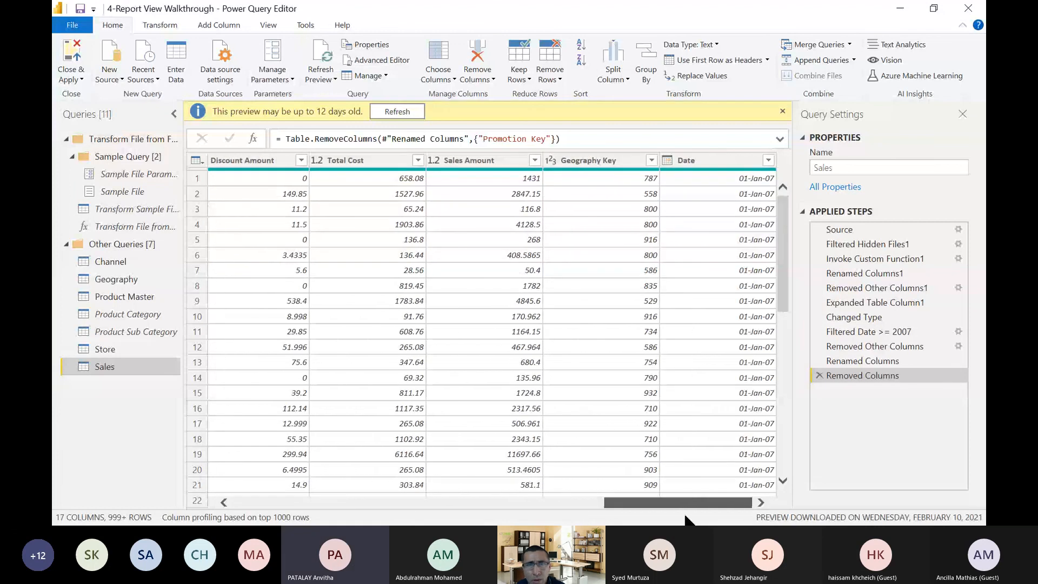
pyautogui.moveTo(685, 519); pyautogui.dragTo(295, 504)
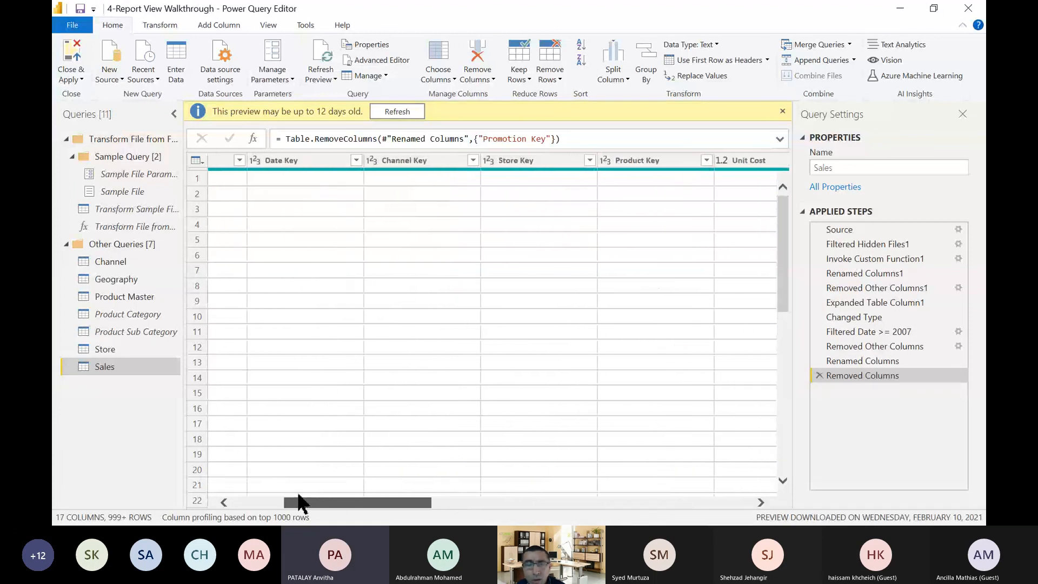
pyautogui.click(72, 59)
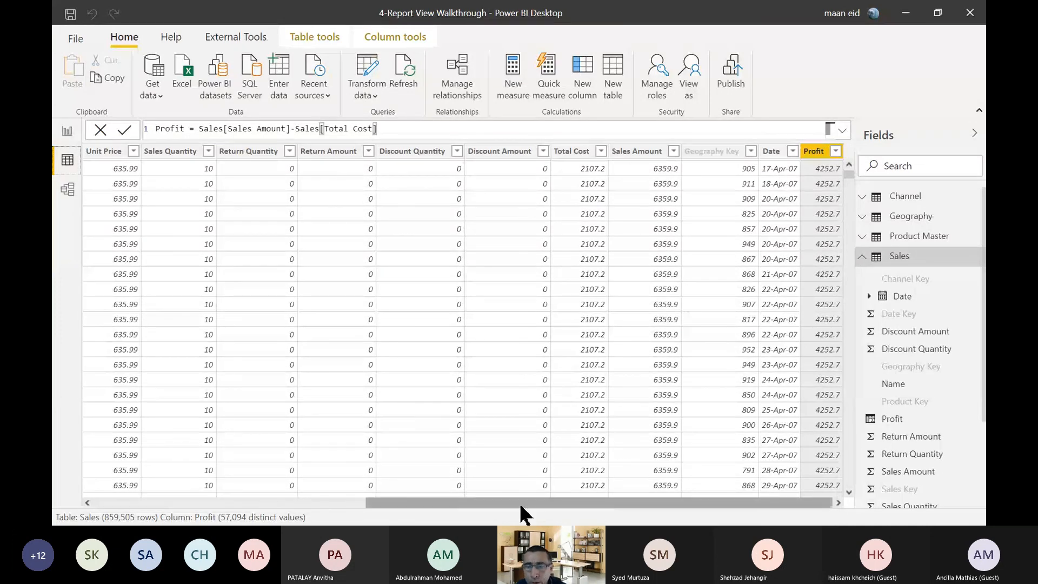
# Delete the Unit Price column from the Sales table in the data view and confirm the deletion.
pyautogui.rightClick(108, 156)
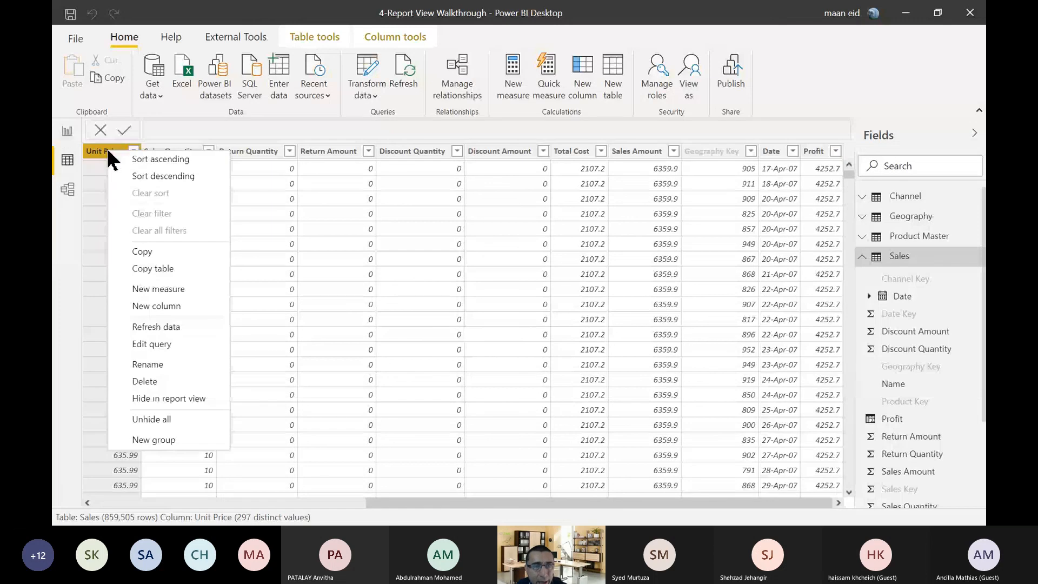
pyautogui.click(150, 381)
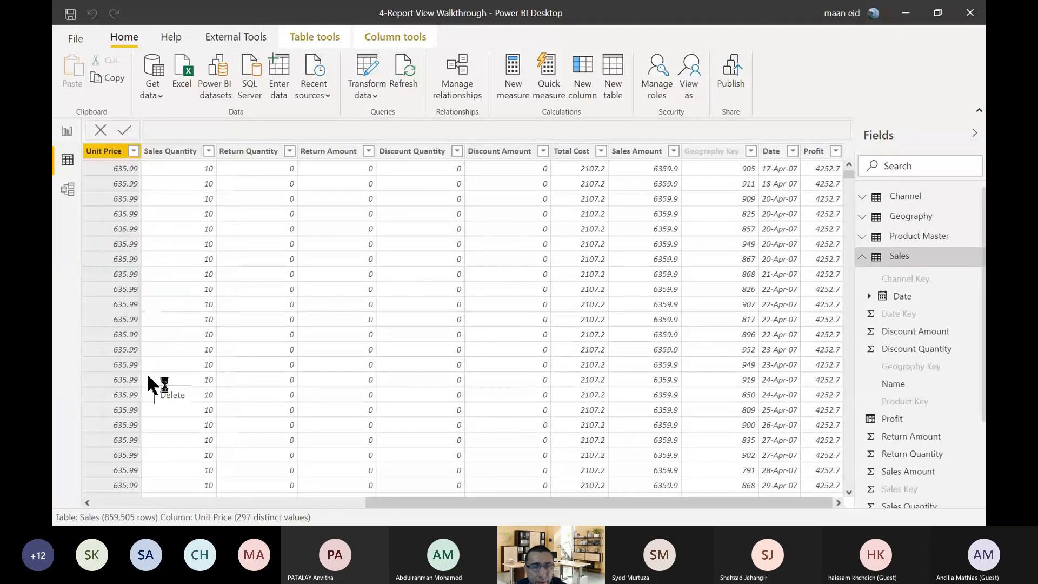
pyautogui.click(590, 294)
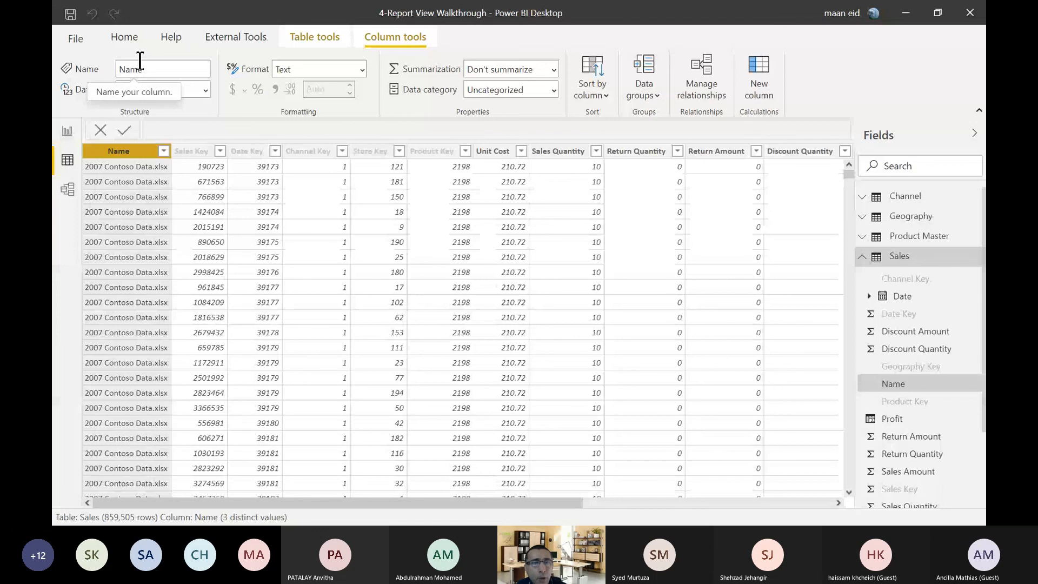
# Inspect the Removed Columns step and the list of remaining columns of the Sales query in Power Query Editor, and return to the data view.
pyautogui.click(143, 42)
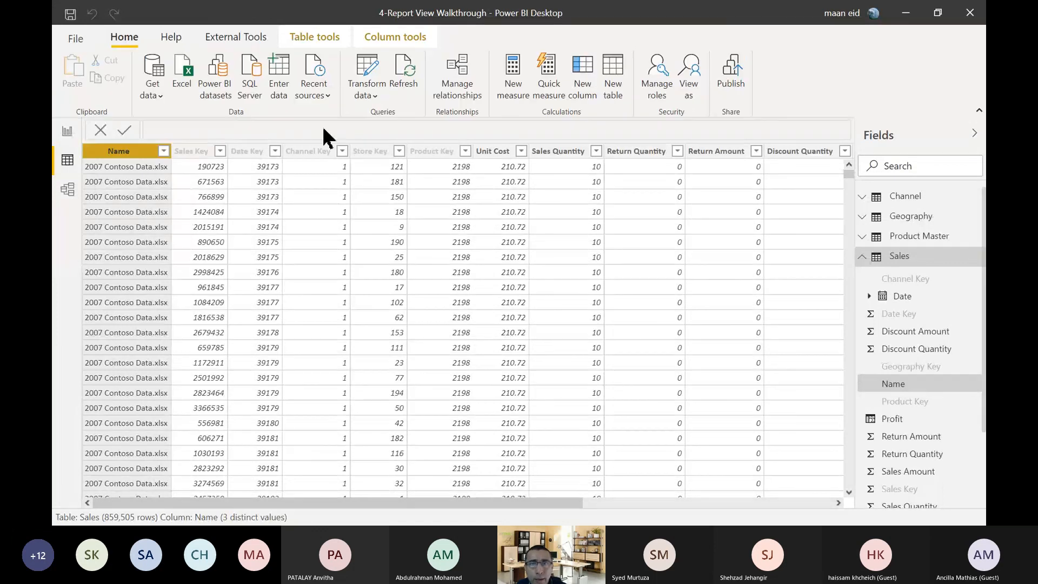
pyautogui.click(372, 67)
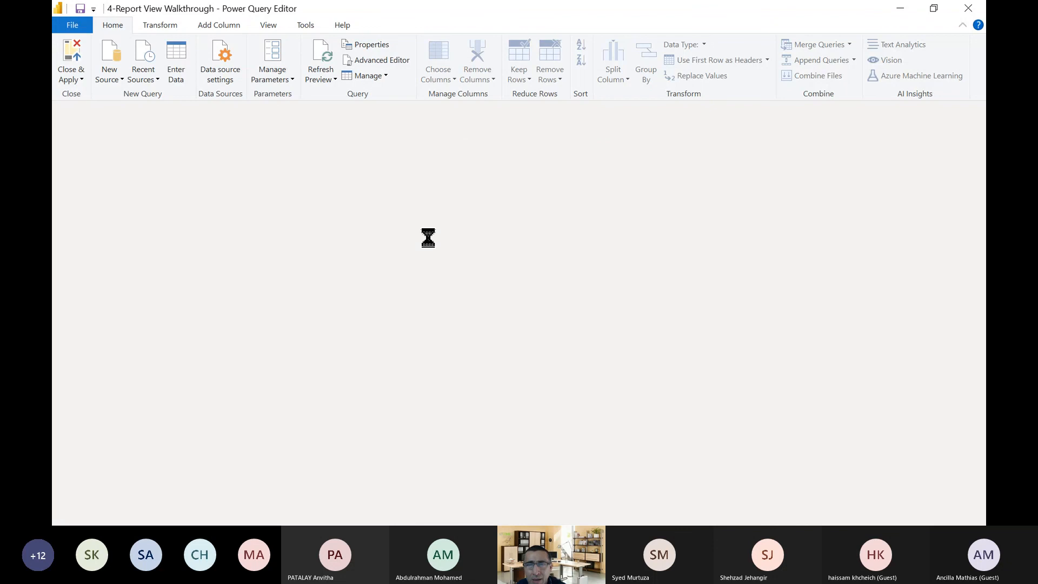
pyautogui.click(104, 366)
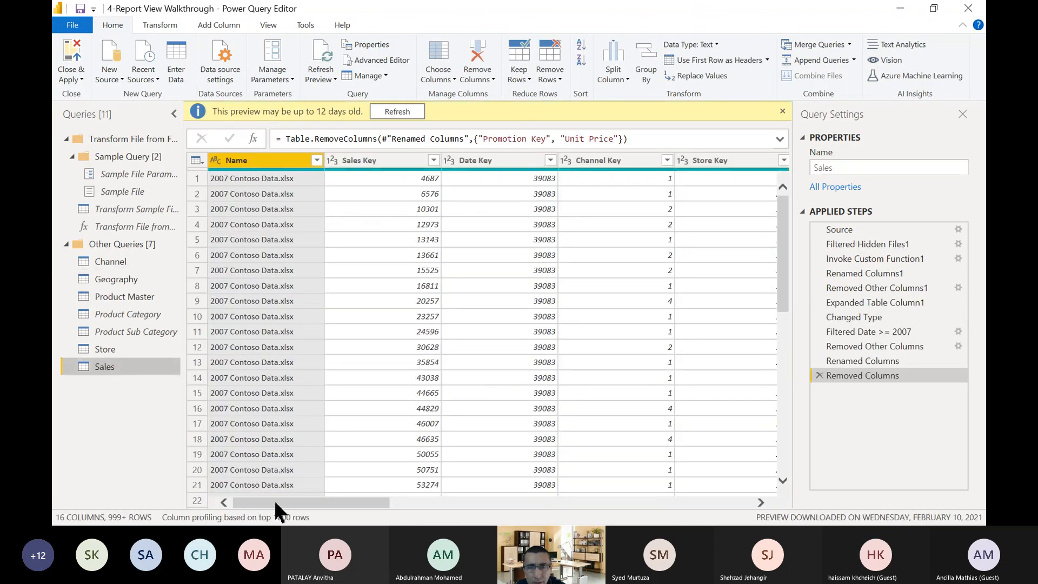
pyautogui.moveTo(274, 501); pyautogui.dragTo(323, 501)
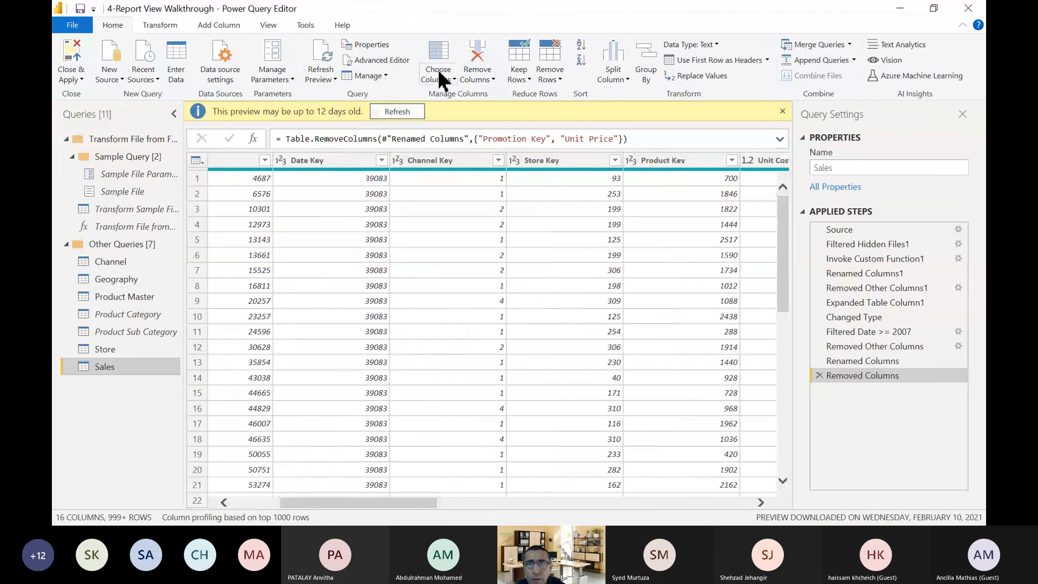
pyautogui.click(444, 54)
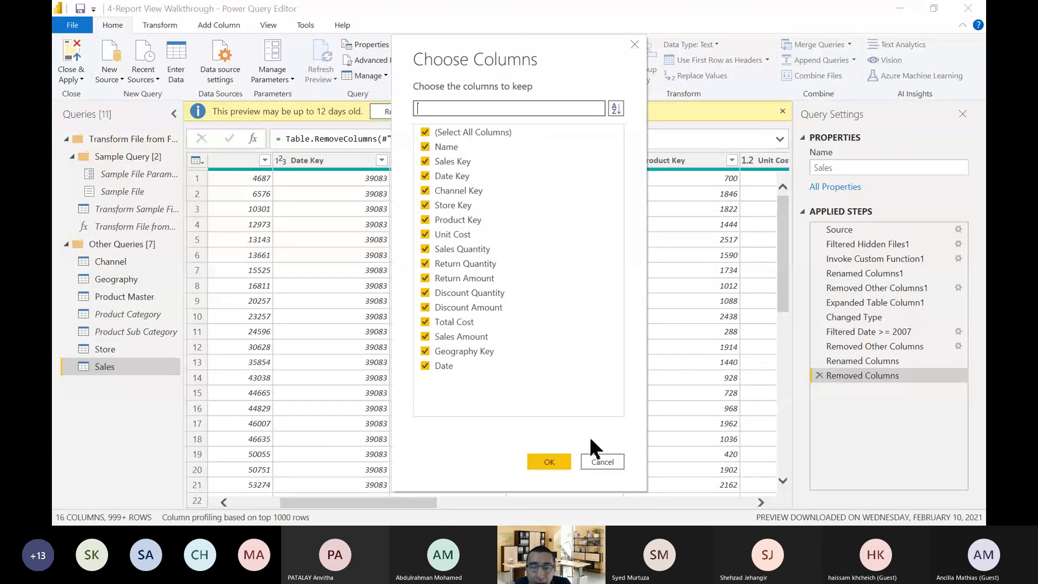
pyautogui.click(602, 462)
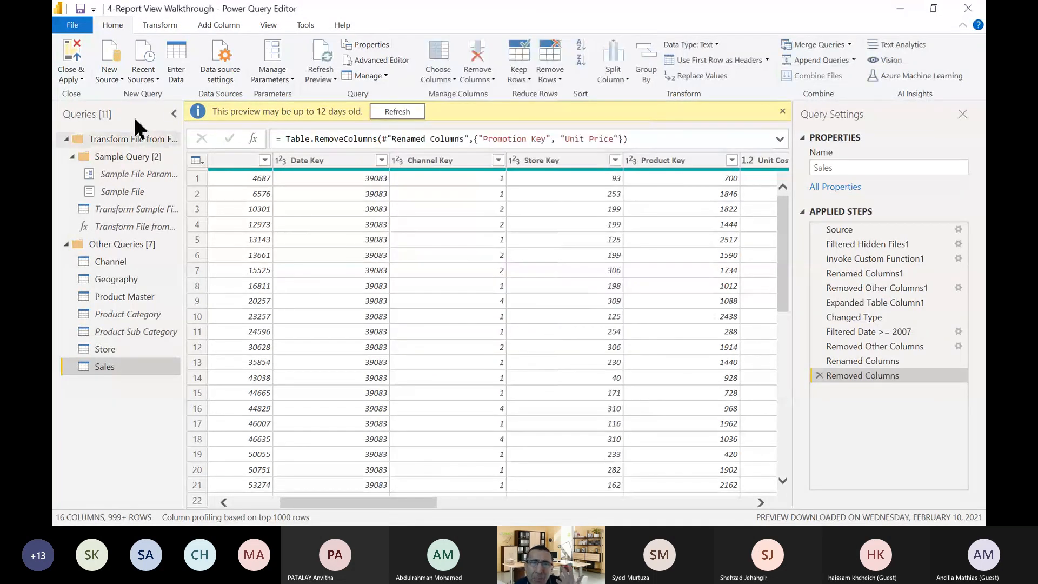
pyautogui.click(72, 60)
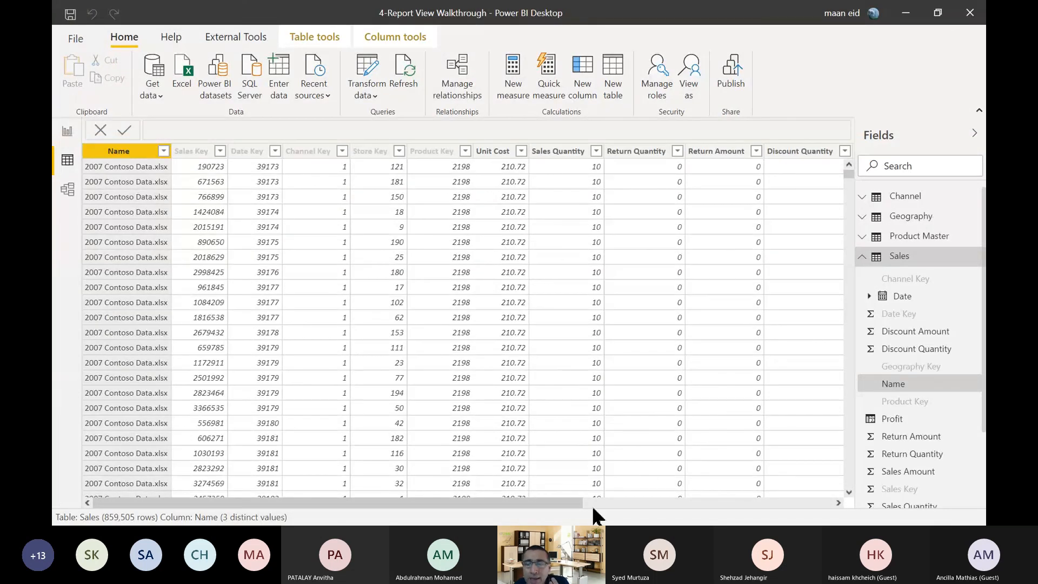
# Compare the calculated Profit column and its formula with the imported Discount Quantity column in the Sales table.
pyautogui.click(823, 503)
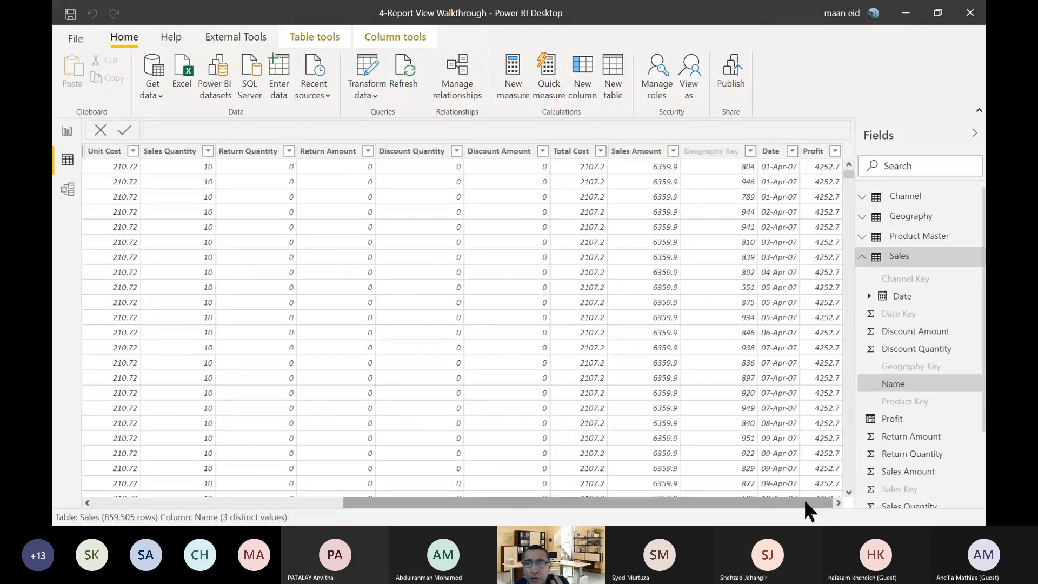
pyautogui.click(824, 166)
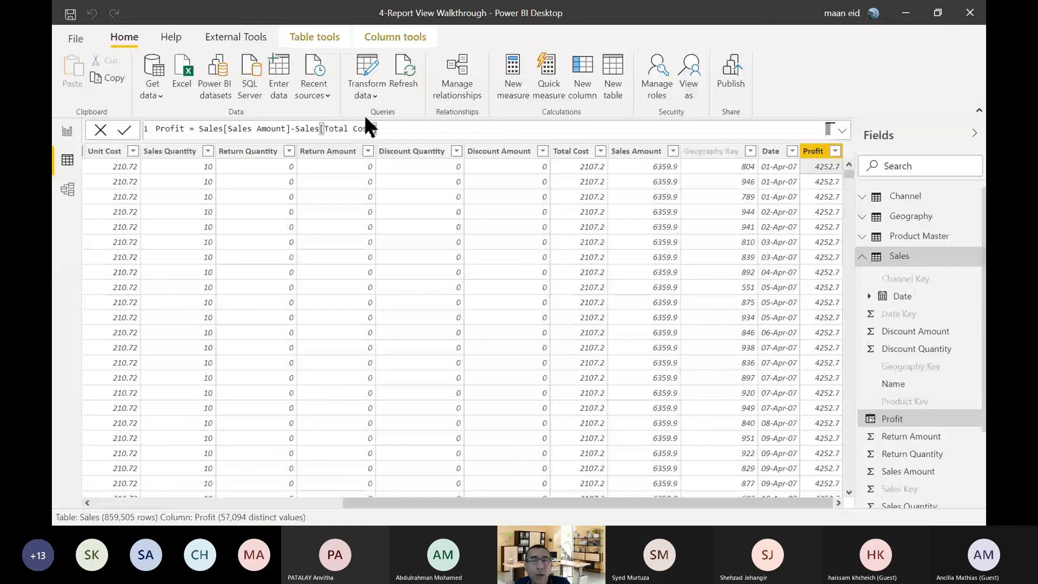
pyautogui.click(414, 155)
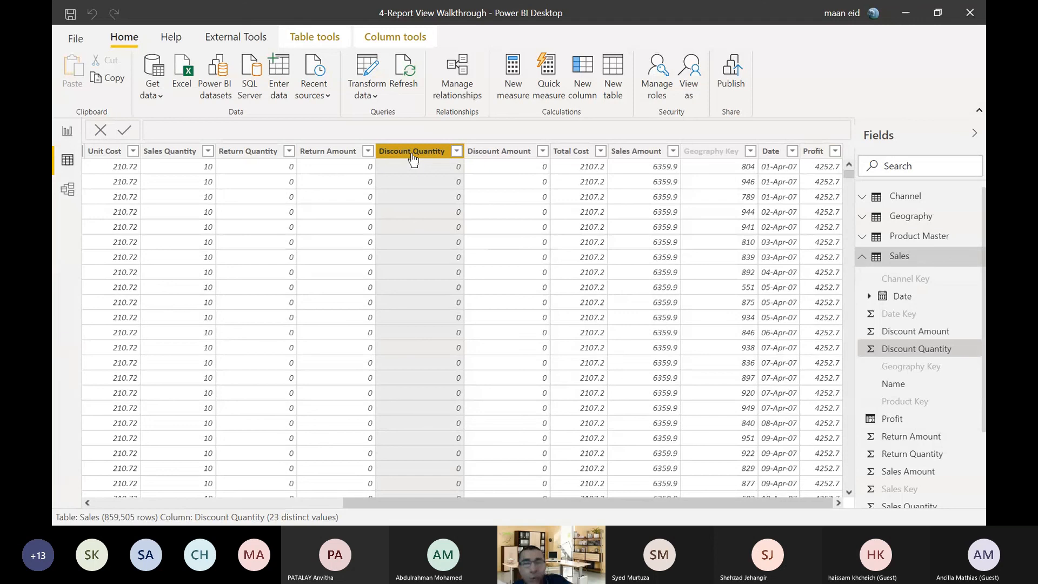
pyautogui.click(811, 154)
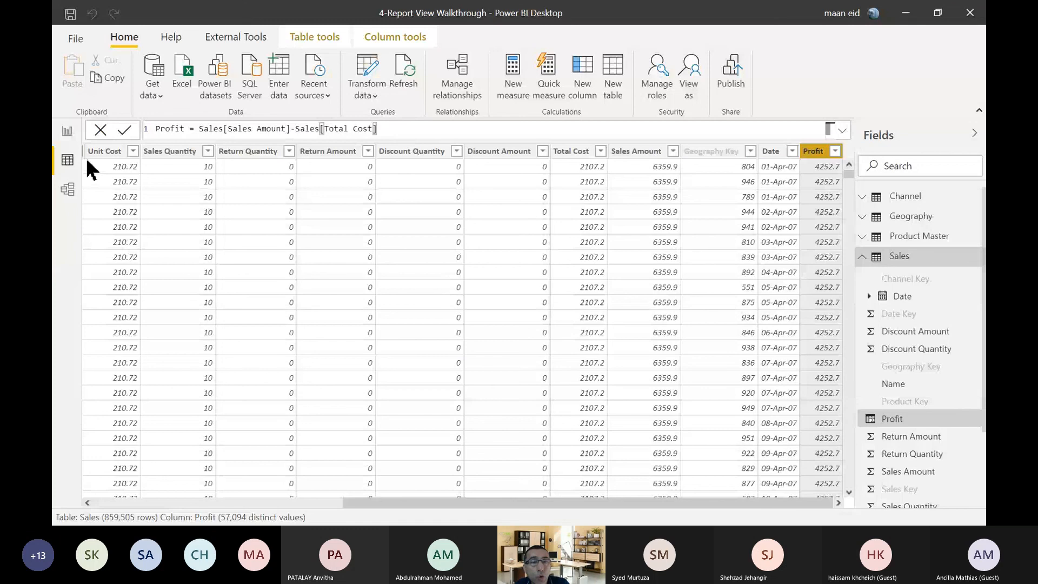
# Alternate between the report view's Total Sales measure and the data view's Sales columns to examine where the measure and the Profit column are stored.
pyautogui.click(67, 132)
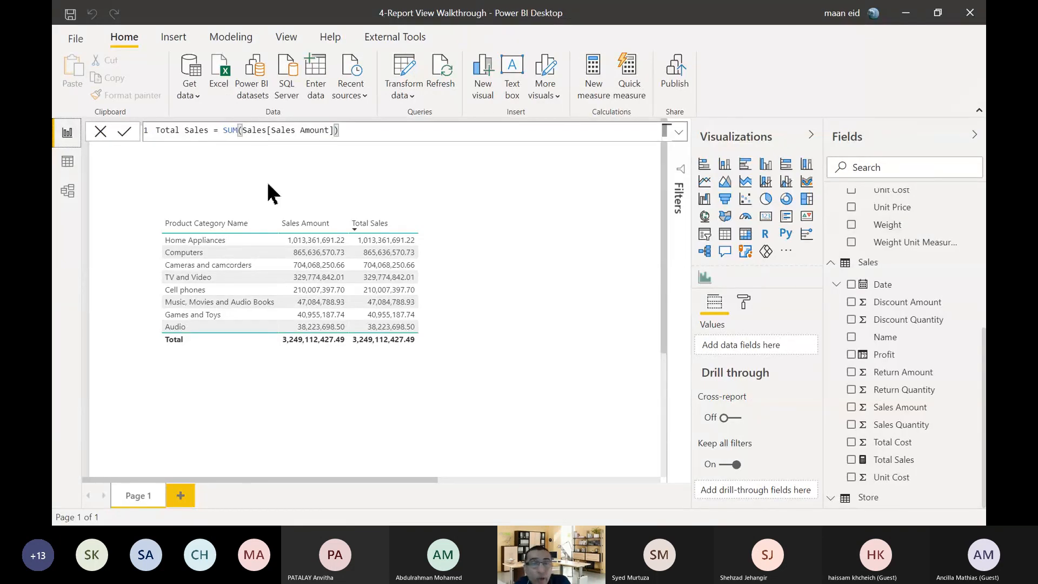
pyautogui.click(67, 160)
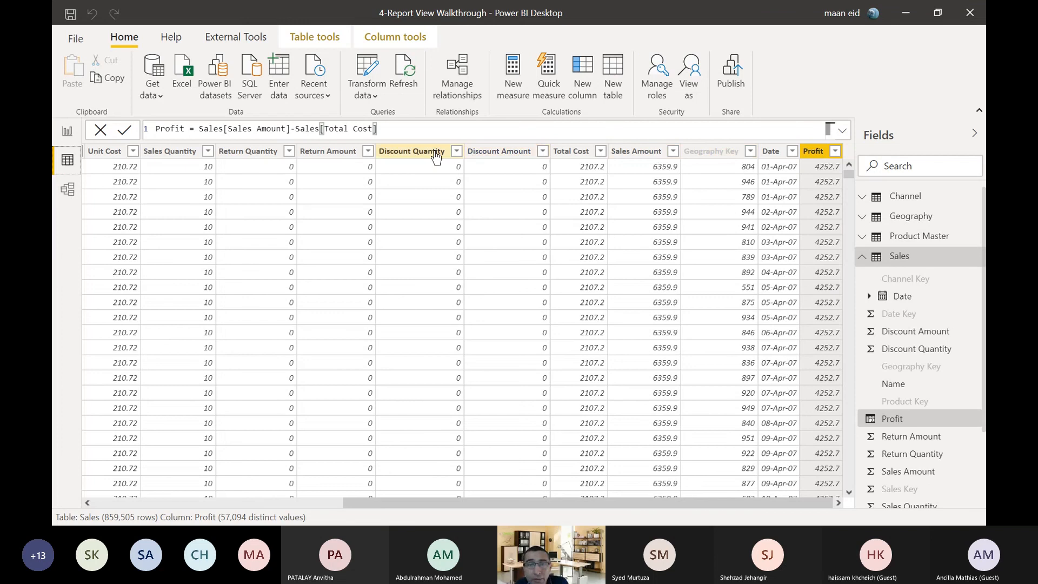
pyautogui.moveTo(471, 506); pyautogui.dragTo(213, 517)
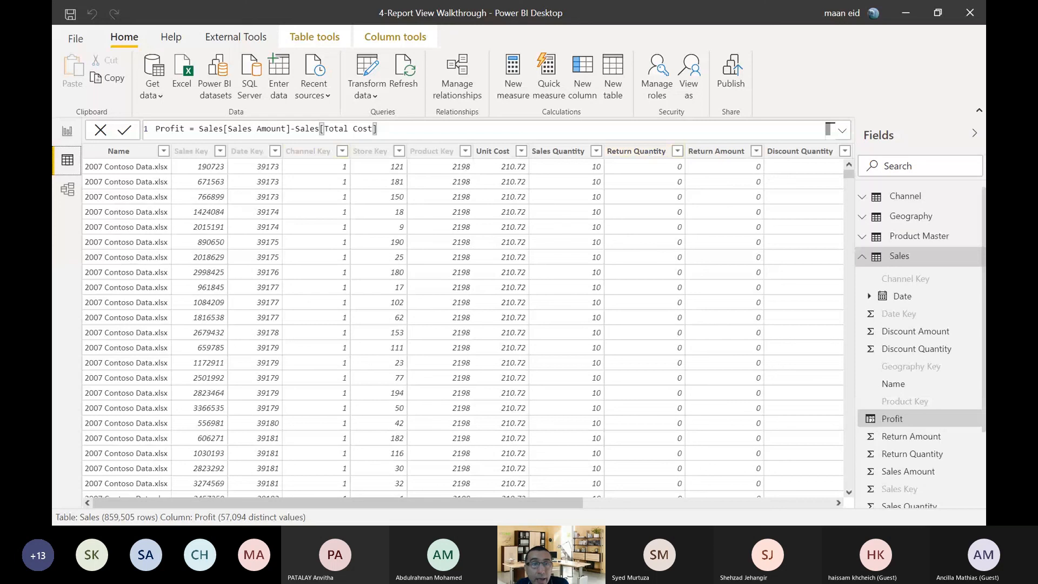
pyautogui.click(66, 127)
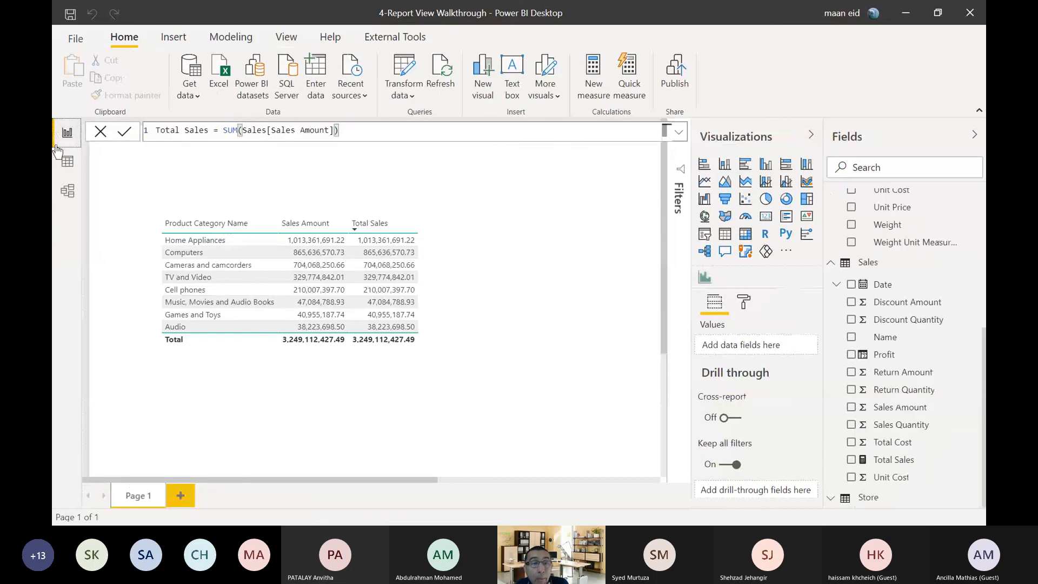
pyautogui.click(67, 161)
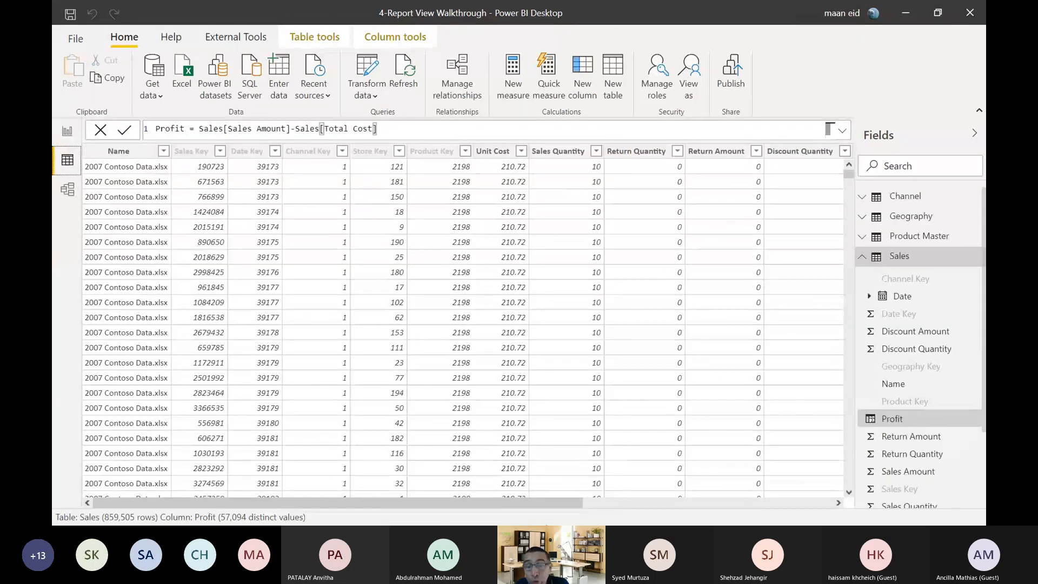
pyautogui.moveTo(496, 502); pyautogui.dragTo(800, 513)
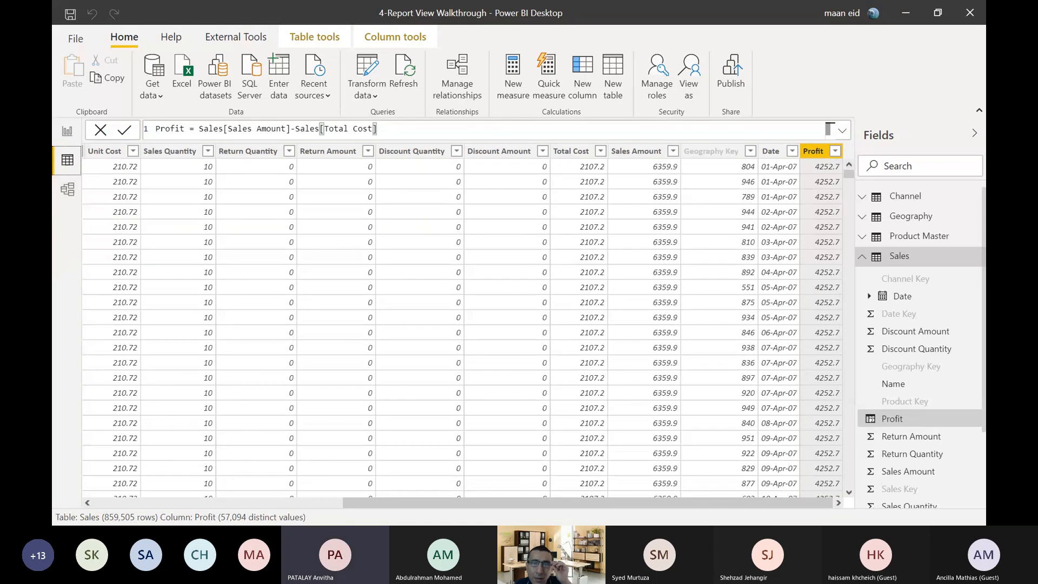
pyautogui.click(67, 131)
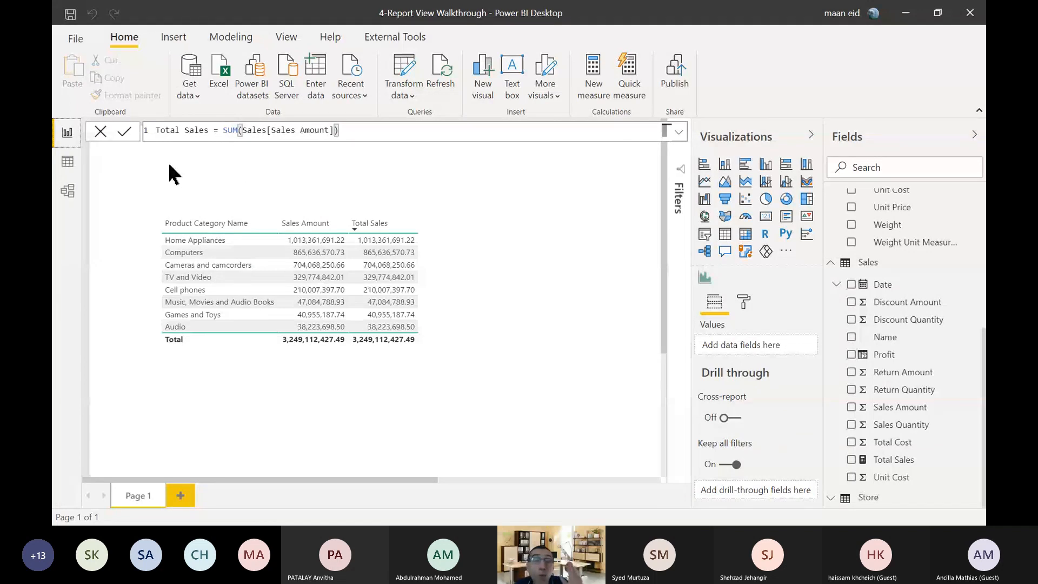
pyautogui.click(67, 161)
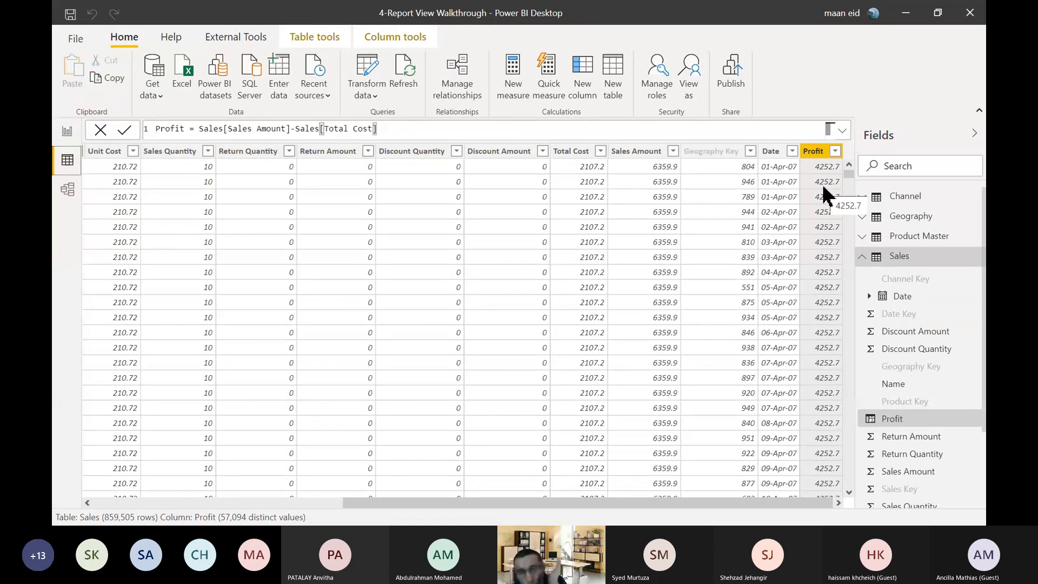
# Review the Total Sales formula in the report view and collapse the Product Master table in the field list.
pyautogui.click(67, 133)
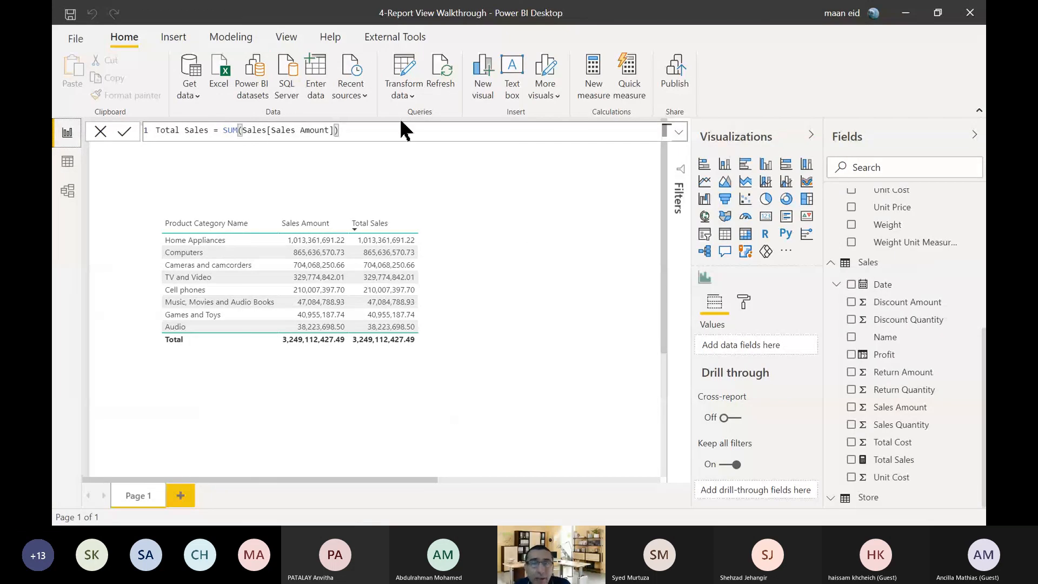
pyautogui.click(407, 130)
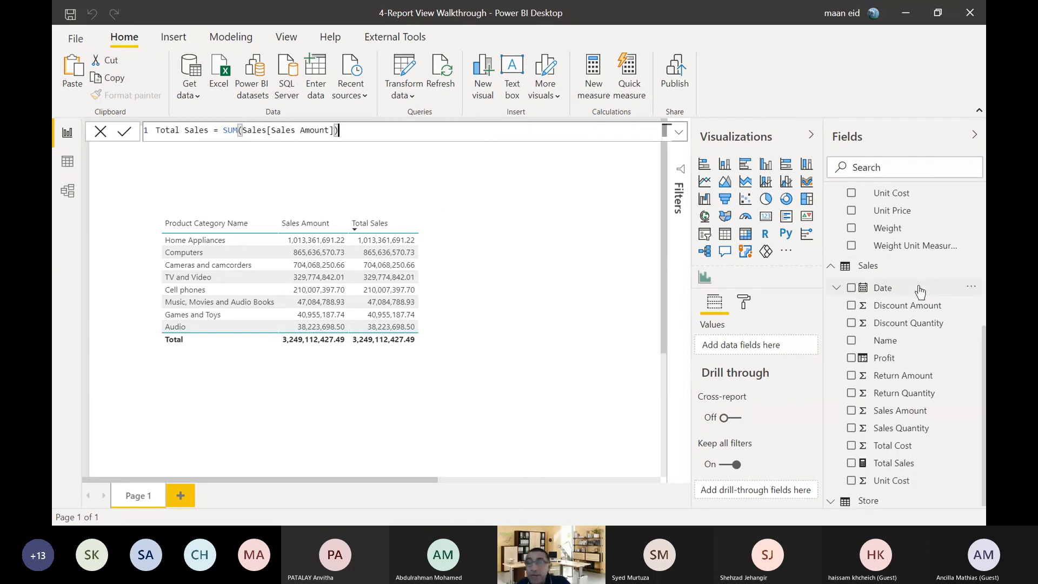
pyautogui.scroll(4, 920, 292)
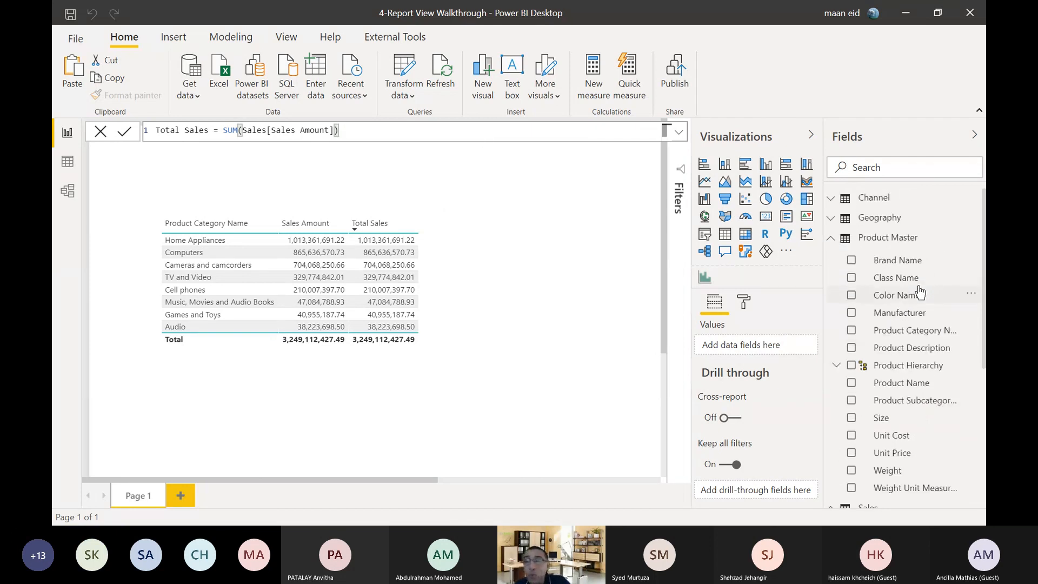
pyautogui.click(831, 239)
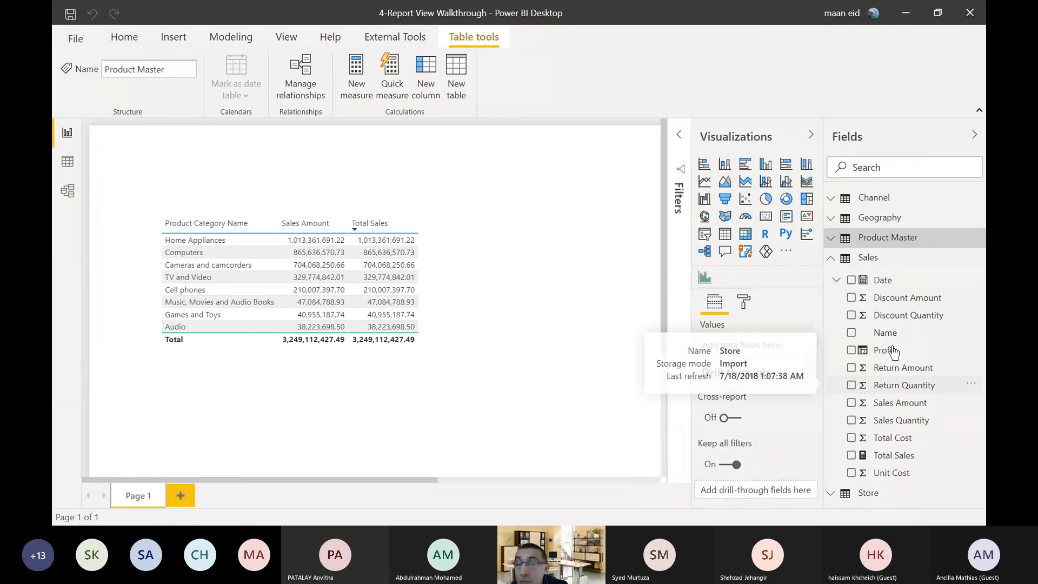
# Select the Discount Amount field of Sales, examine the Sales columns in the data view, and return to the report view.
pyautogui.click(901, 302)
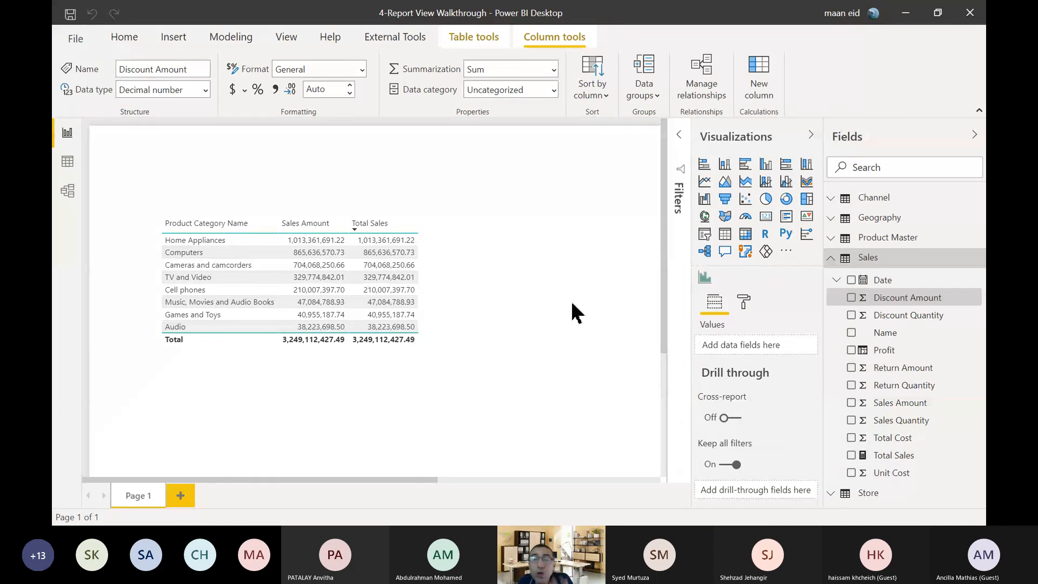
pyautogui.click(67, 161)
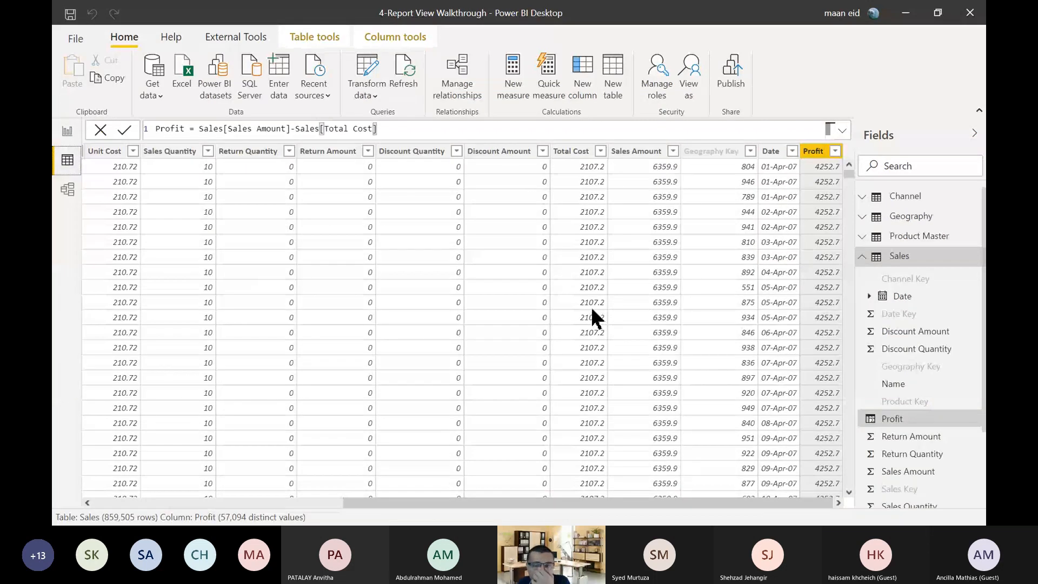
pyautogui.click(67, 135)
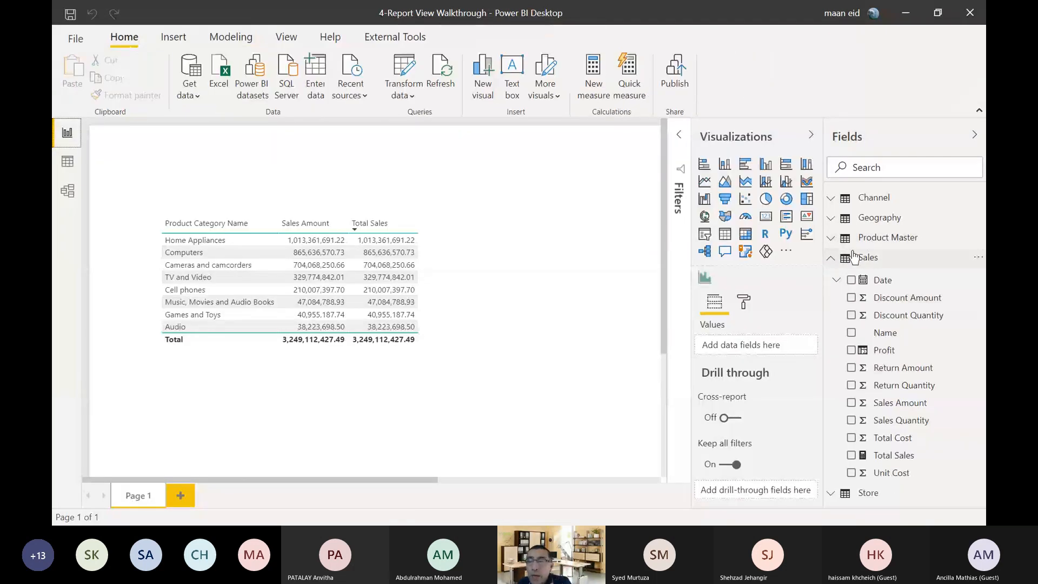
# Create a new measure in the Sales table defined as Order Count = DISTINCTCOUNT(Sales[Sales Key]).
pyautogui.rightClick(863, 260)
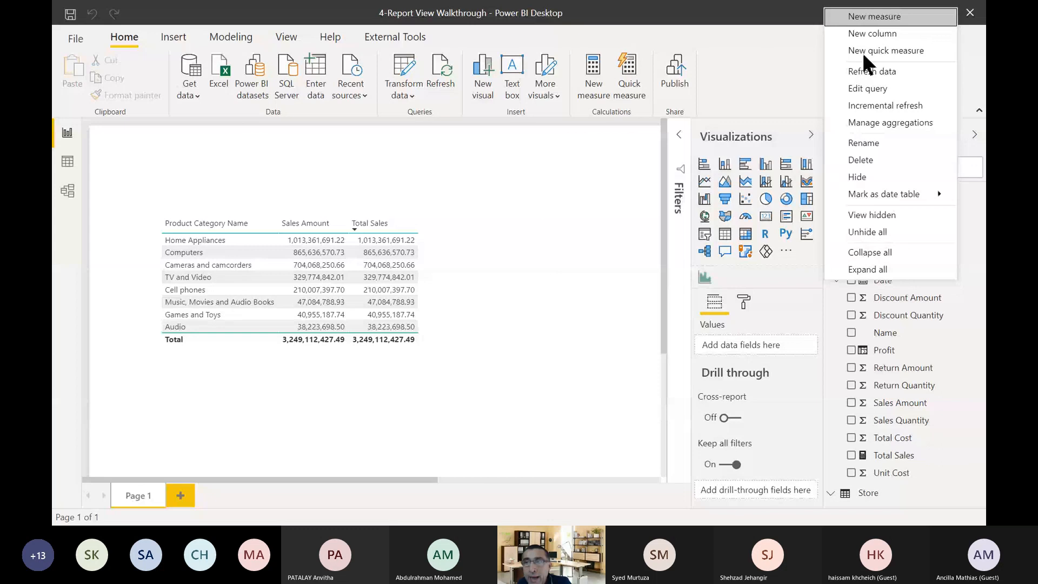
pyautogui.click(861, 20)
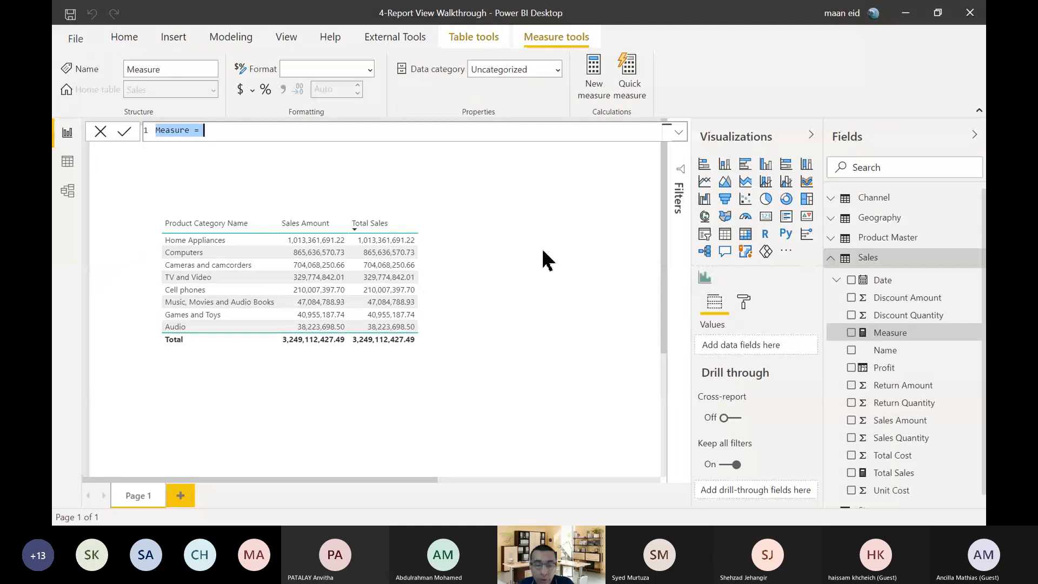
pyautogui.write('Count')
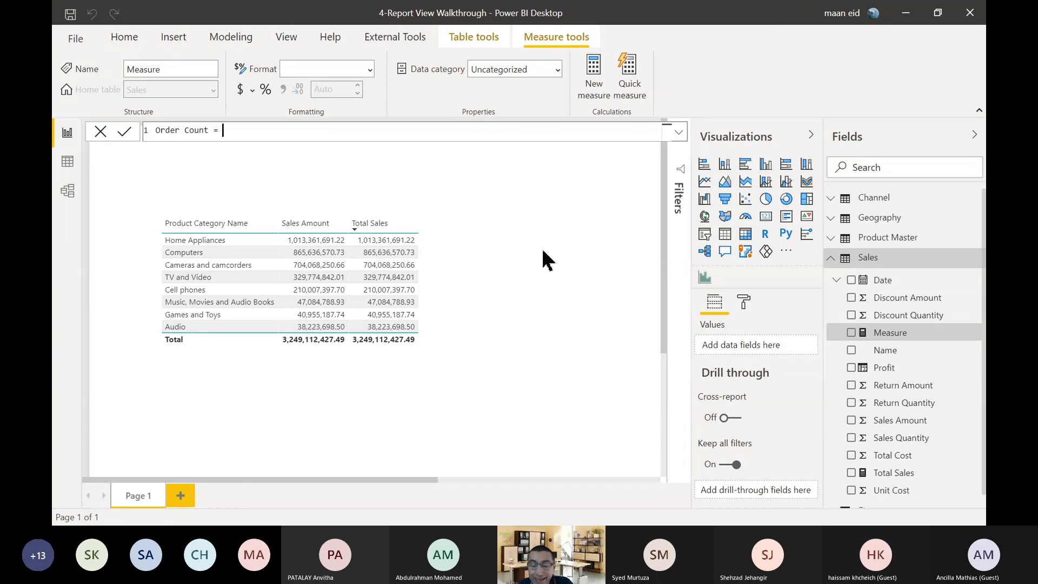
pyautogui.write('di')
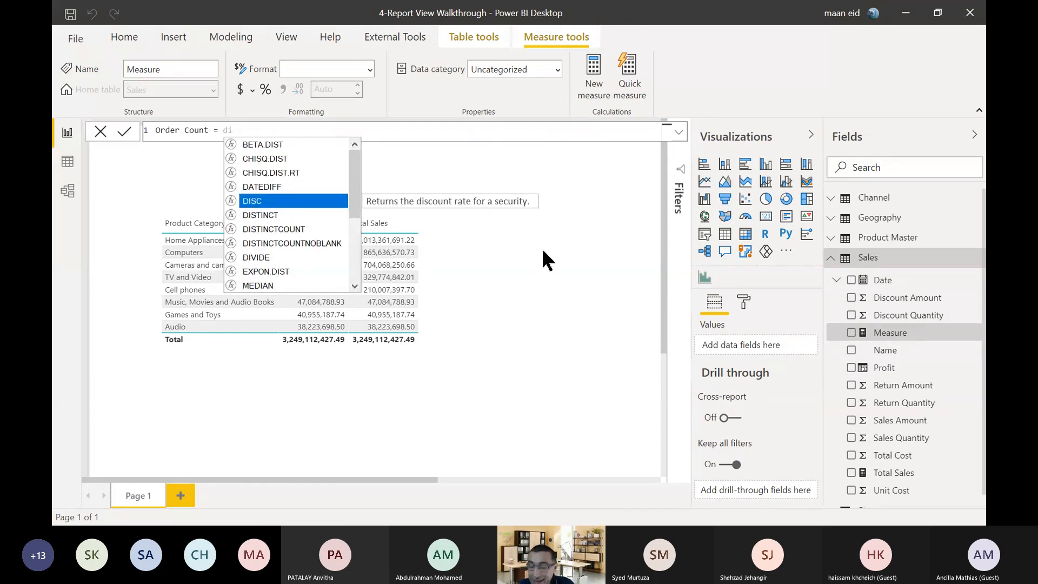
pyautogui.press('Down')
pyautogui.press('Down')
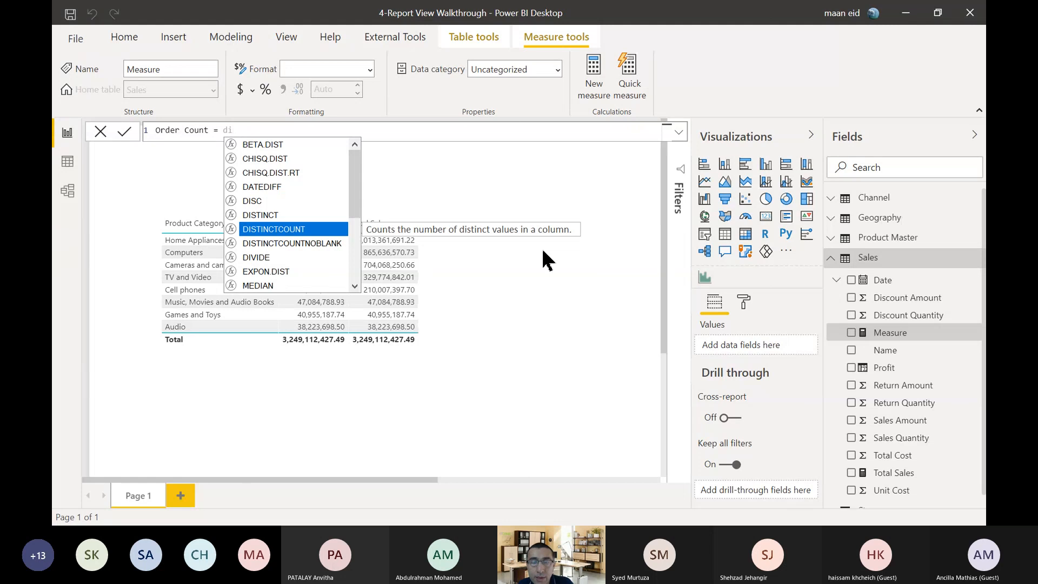
pyautogui.press('Tab')
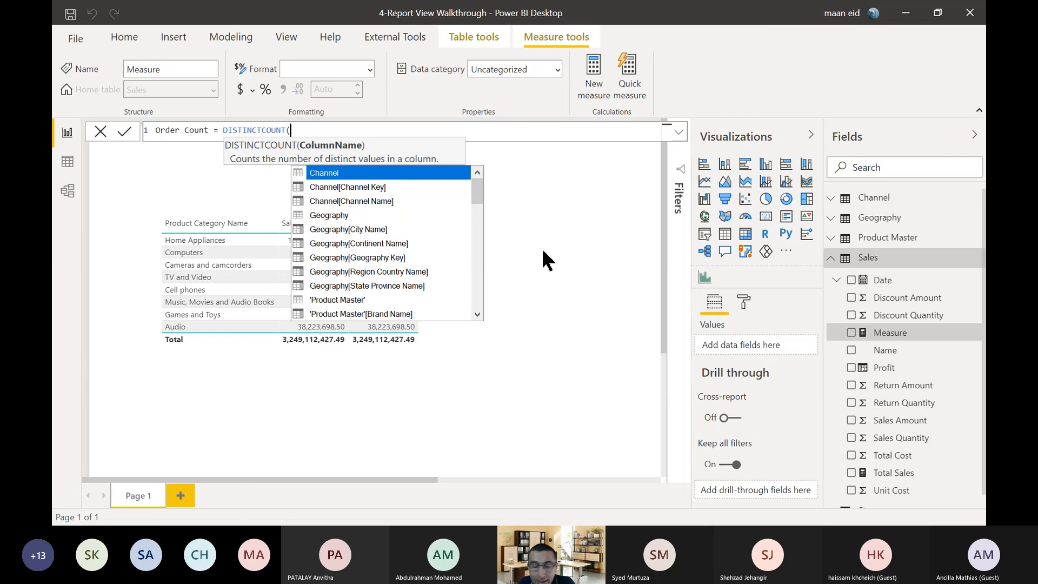
pyautogui.write('sales')
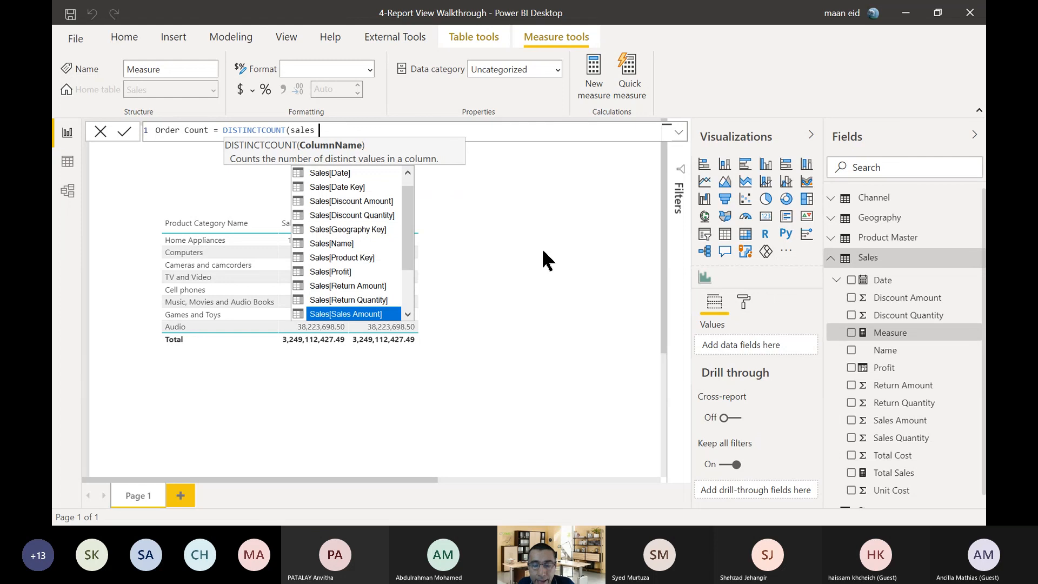
pyautogui.write(' k')
pyautogui.press('Tab')
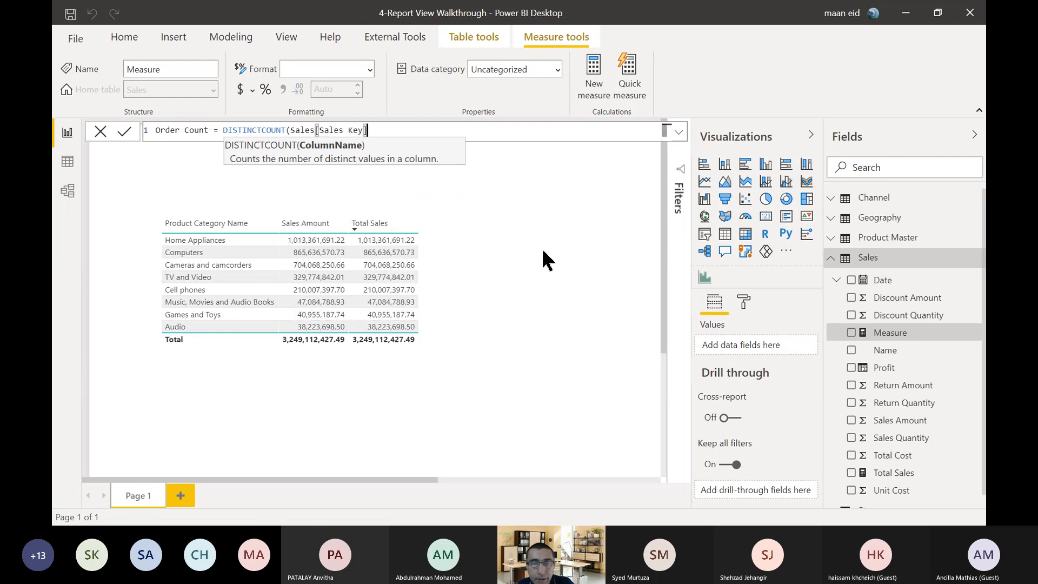
pyautogui.write(')')
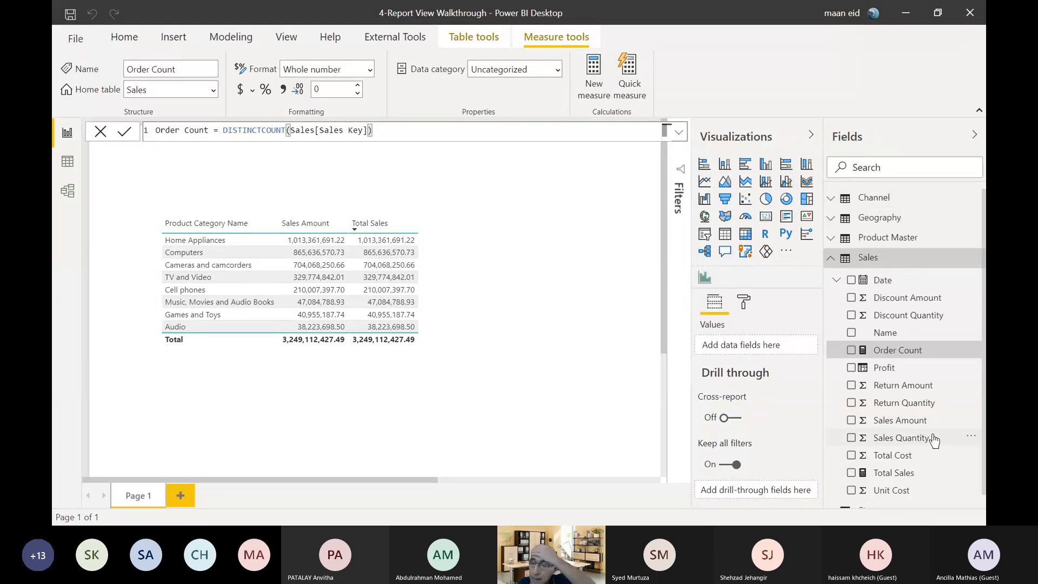
# Hide the Sales Amount field of the Sales table, check its column in the data view, and return to the report view.
pyautogui.click(906, 427)
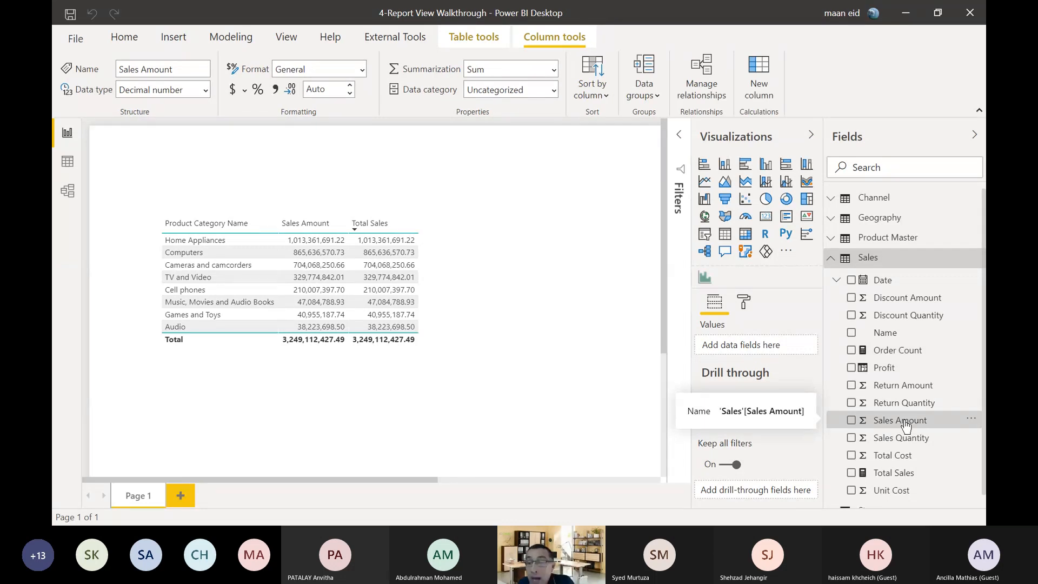
pyautogui.rightClick(905, 425)
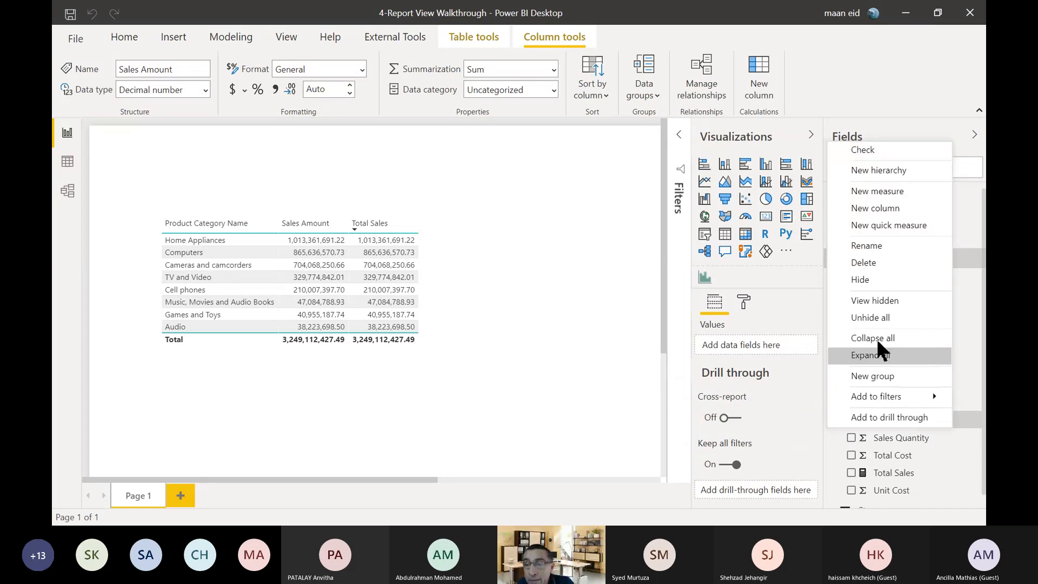
pyautogui.click(866, 280)
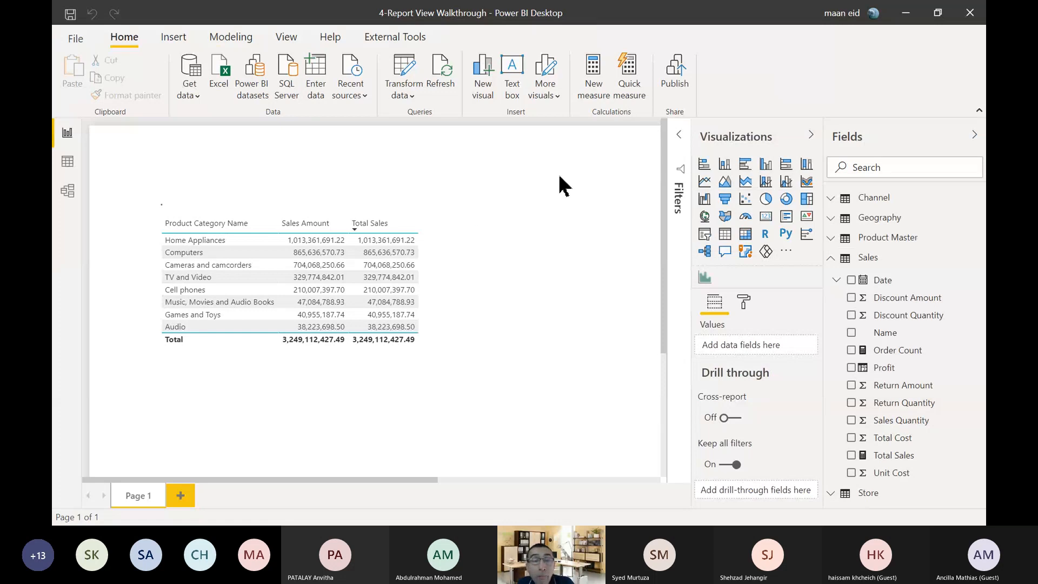
pyautogui.click(67, 163)
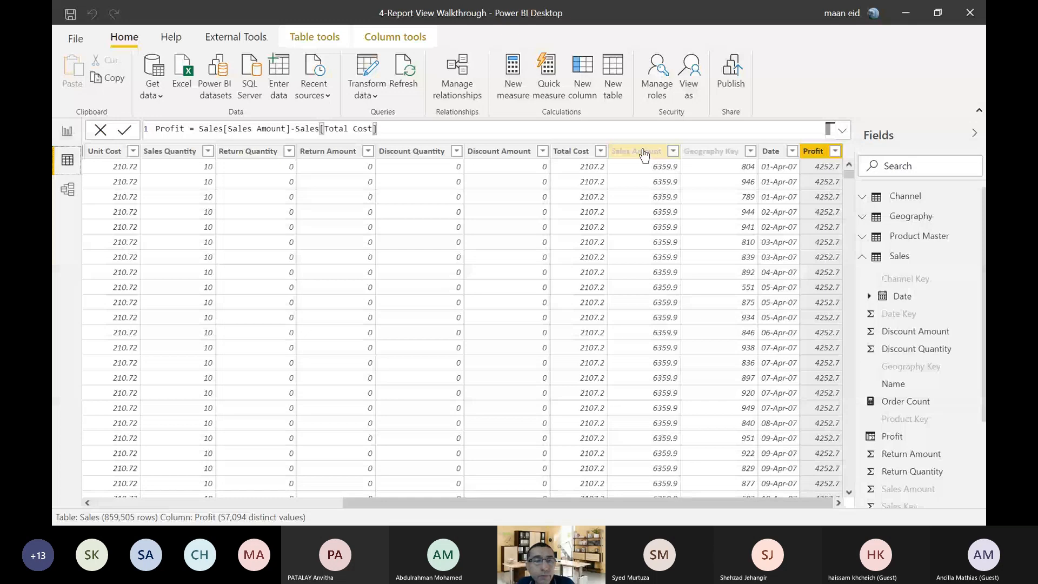
pyautogui.click(68, 133)
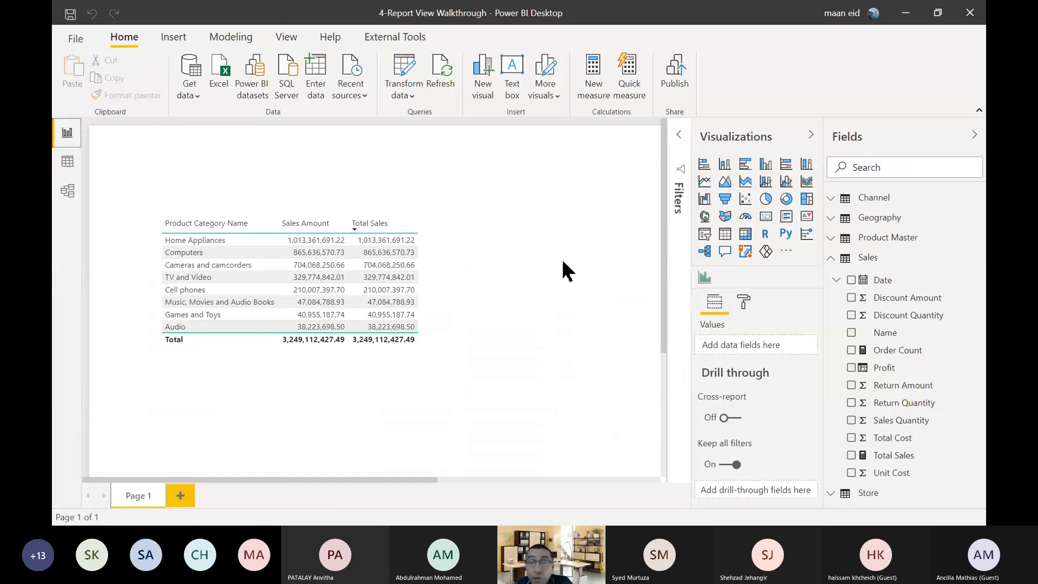
# Remove Sales Amount from the product category table visual and show the formula of the Total Sales measure.
pyautogui.click(292, 214)
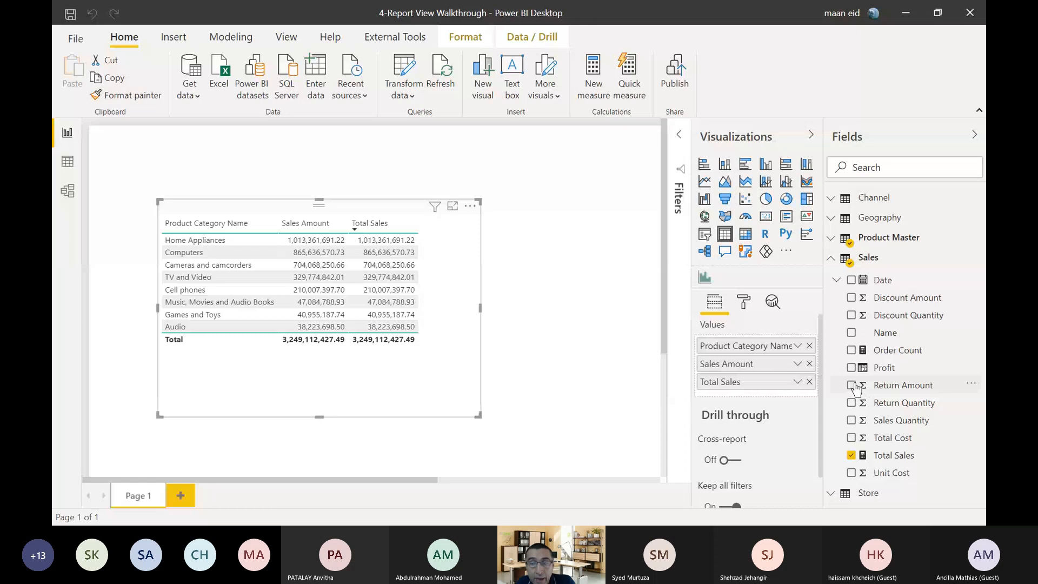
pyautogui.click(809, 363)
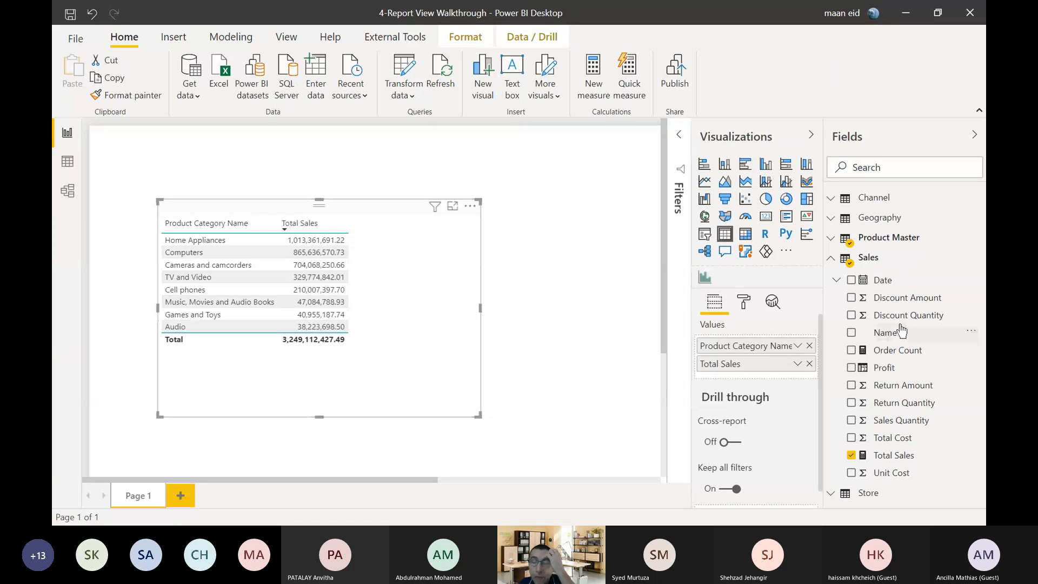
pyautogui.click(895, 457)
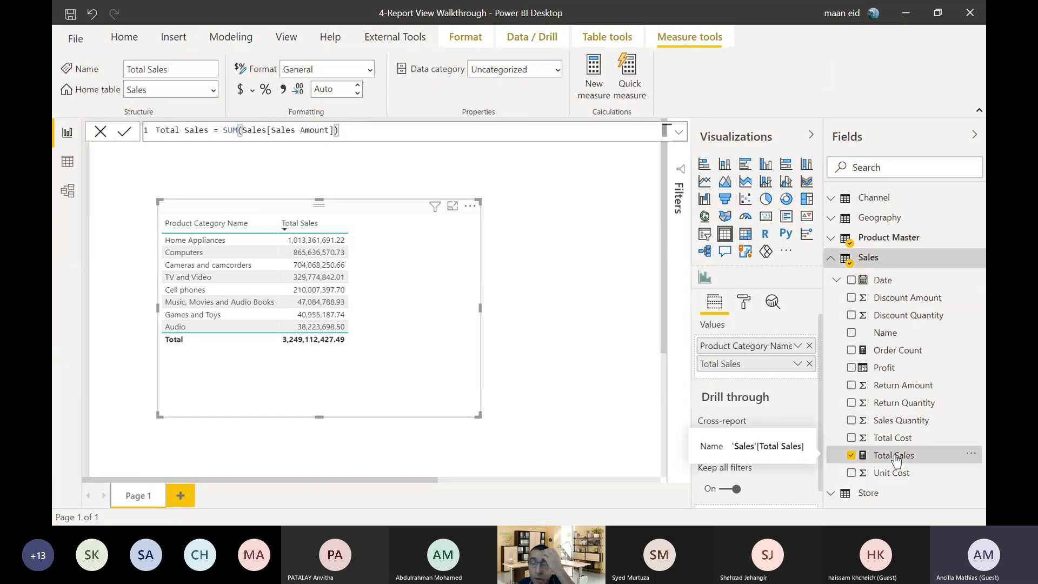